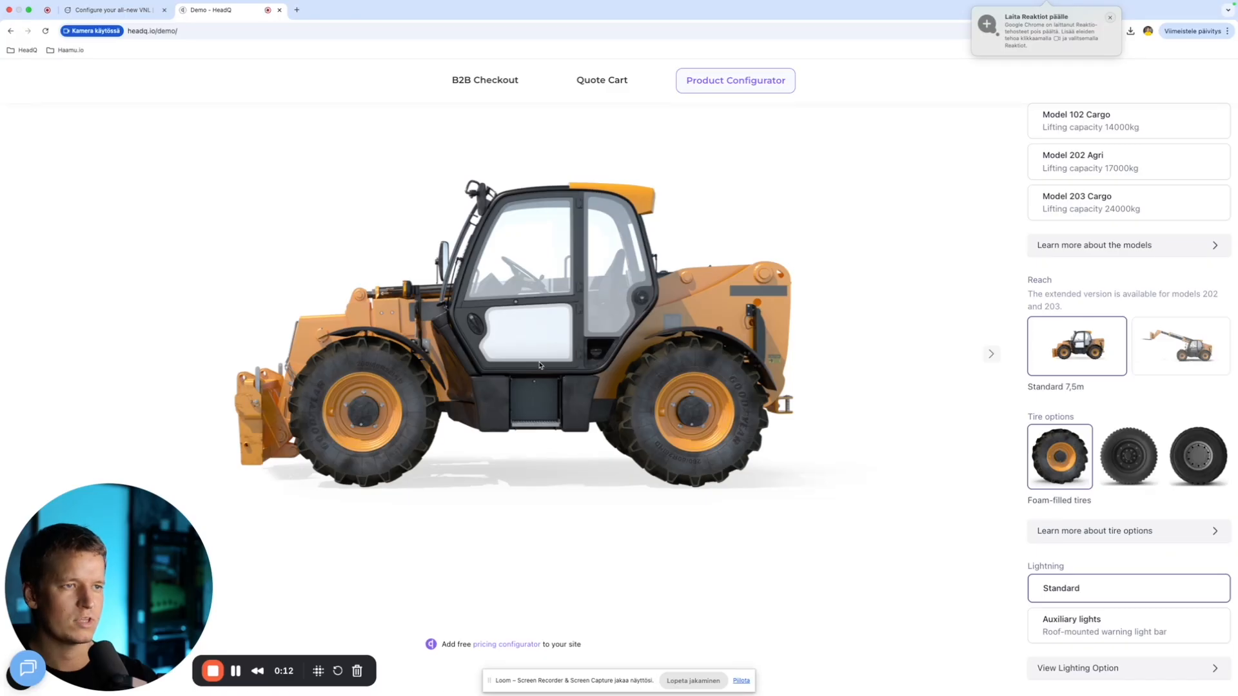
# Step: Configure the demo machine as Model 202 Agri with Extended 11,95m reach, Air-filled tires and Auxiliary lights
pyautogui.scroll(-1, 1185, 169)
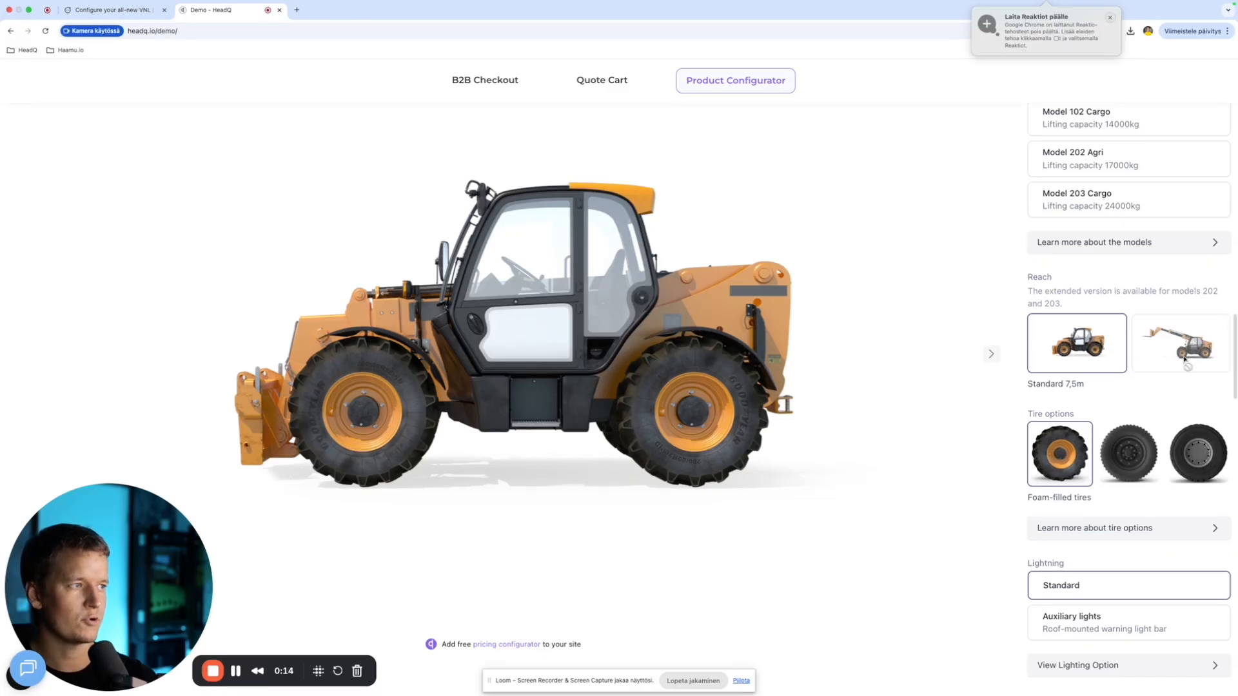
pyautogui.click(1102, 156)
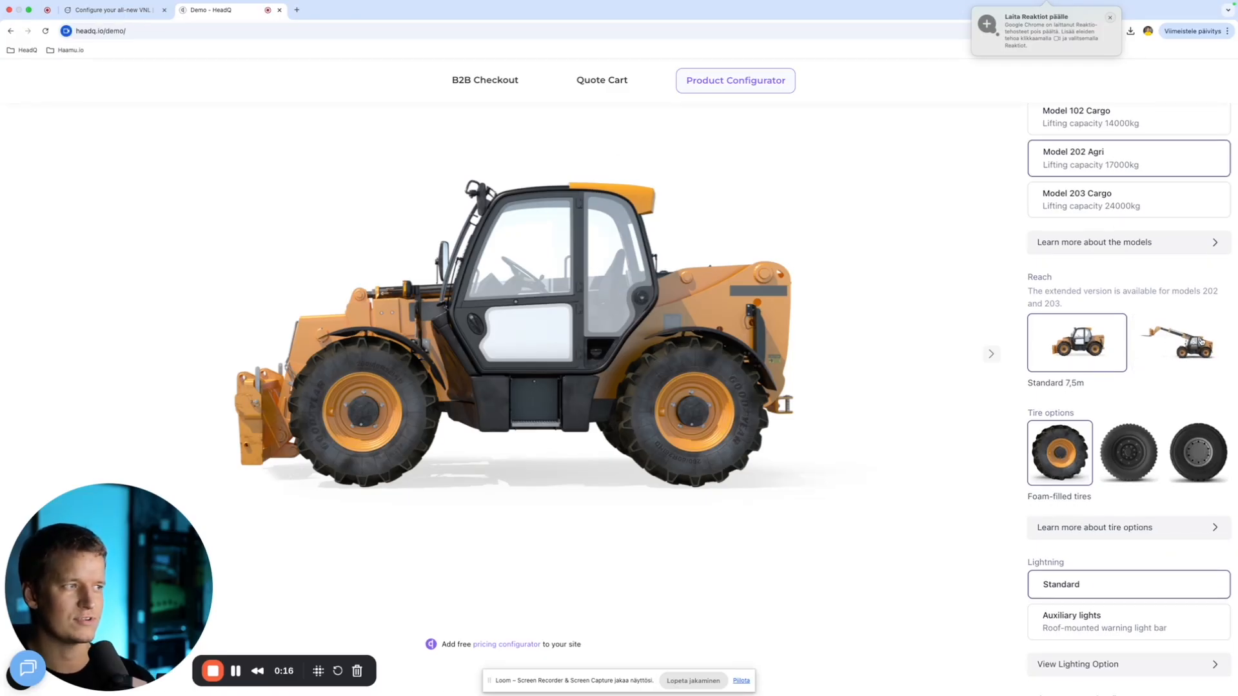
pyautogui.click(1199, 342)
pyautogui.click(1136, 459)
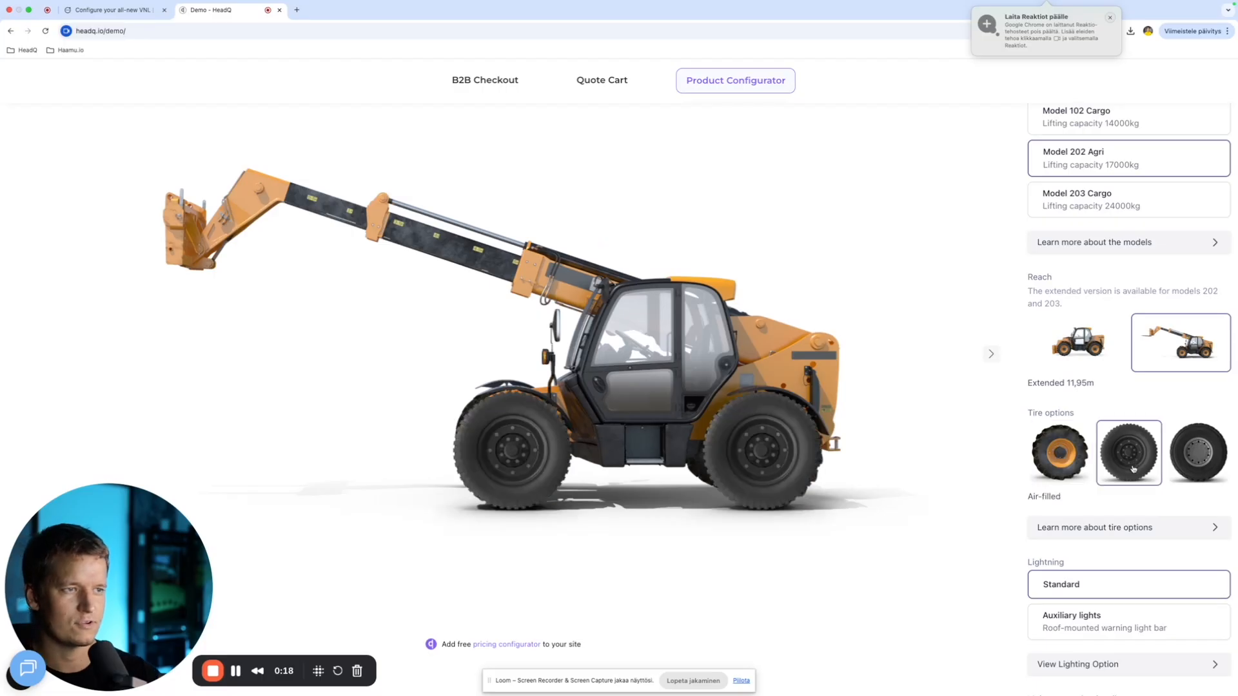
pyautogui.scroll(-2, 1132, 503)
pyautogui.click(1129, 560)
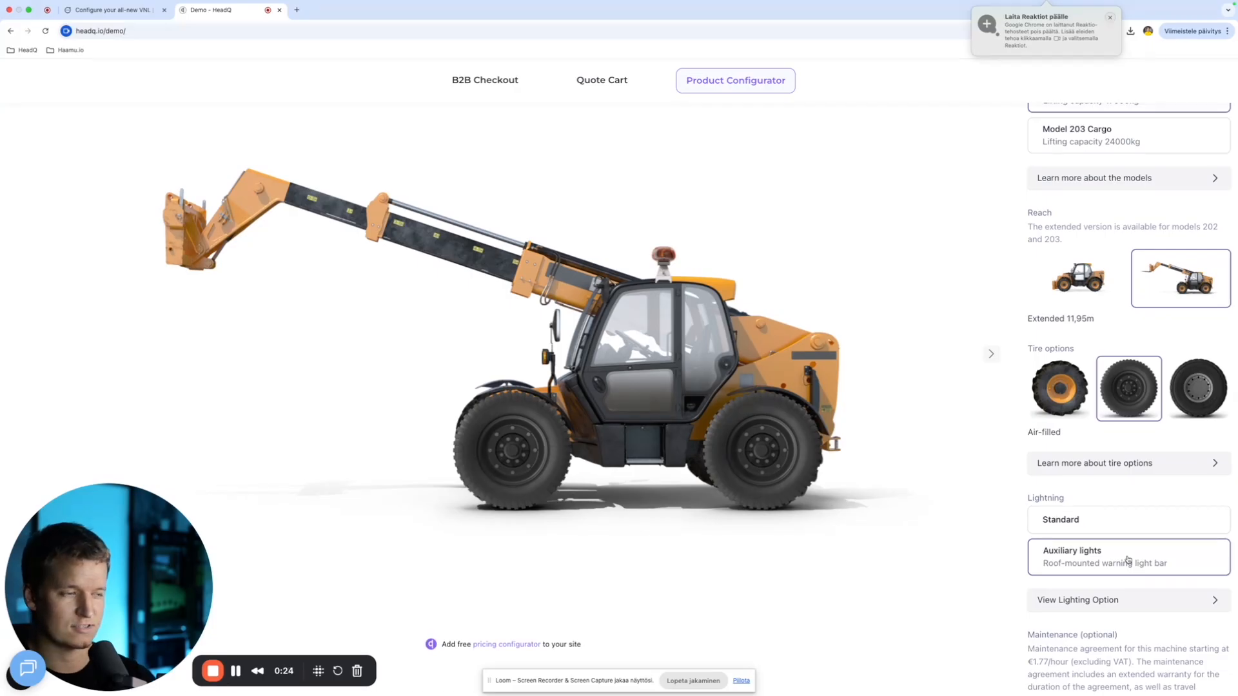
# Step: Switch to the Volvo truck builder page and choose the VNL 860 model
pyautogui.click(109, 9)
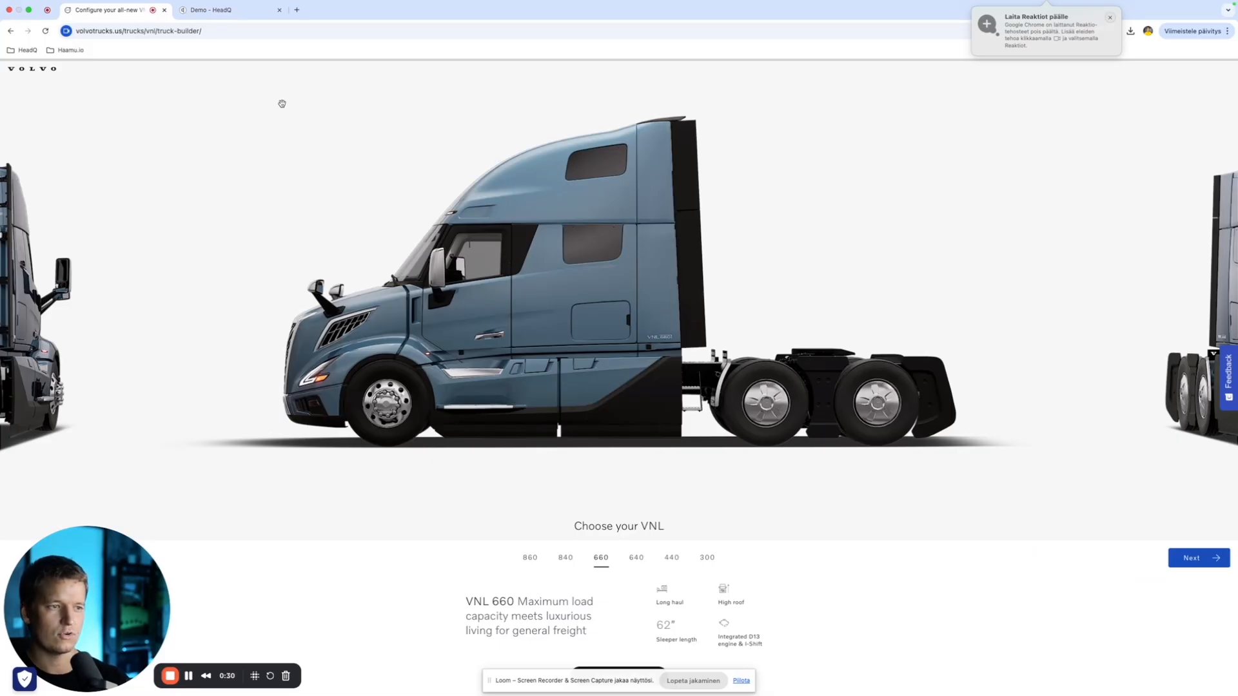
pyautogui.click(747, 680)
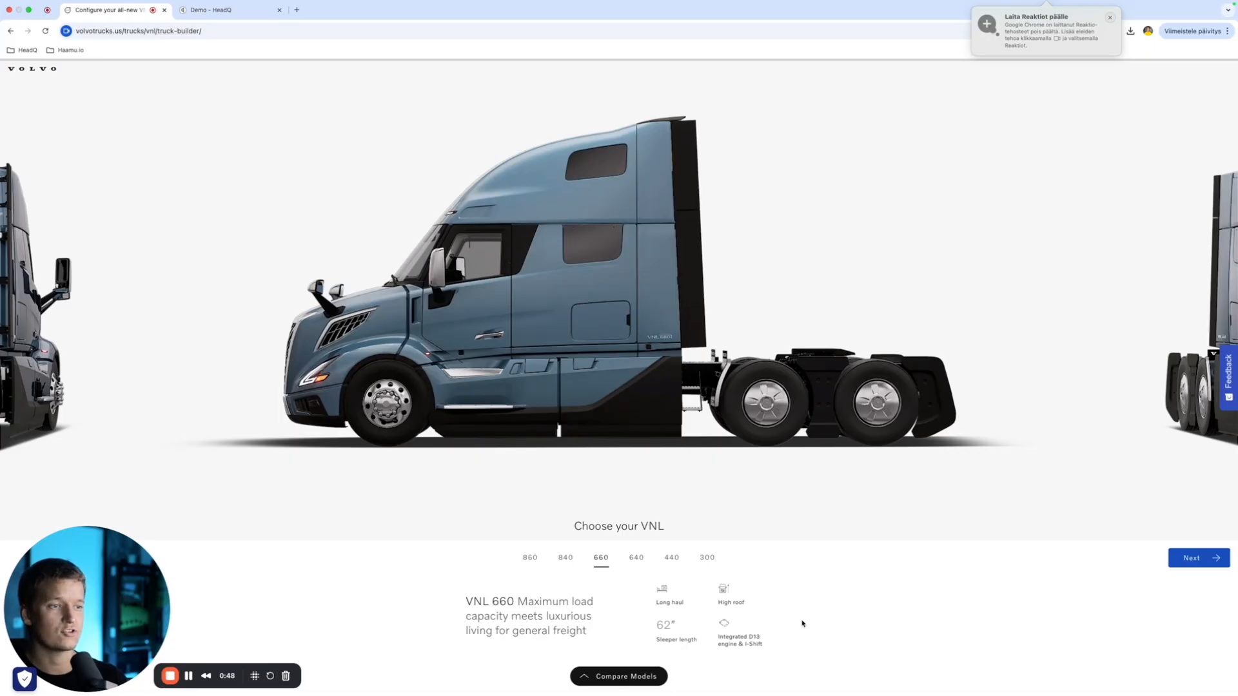
pyautogui.click(531, 559)
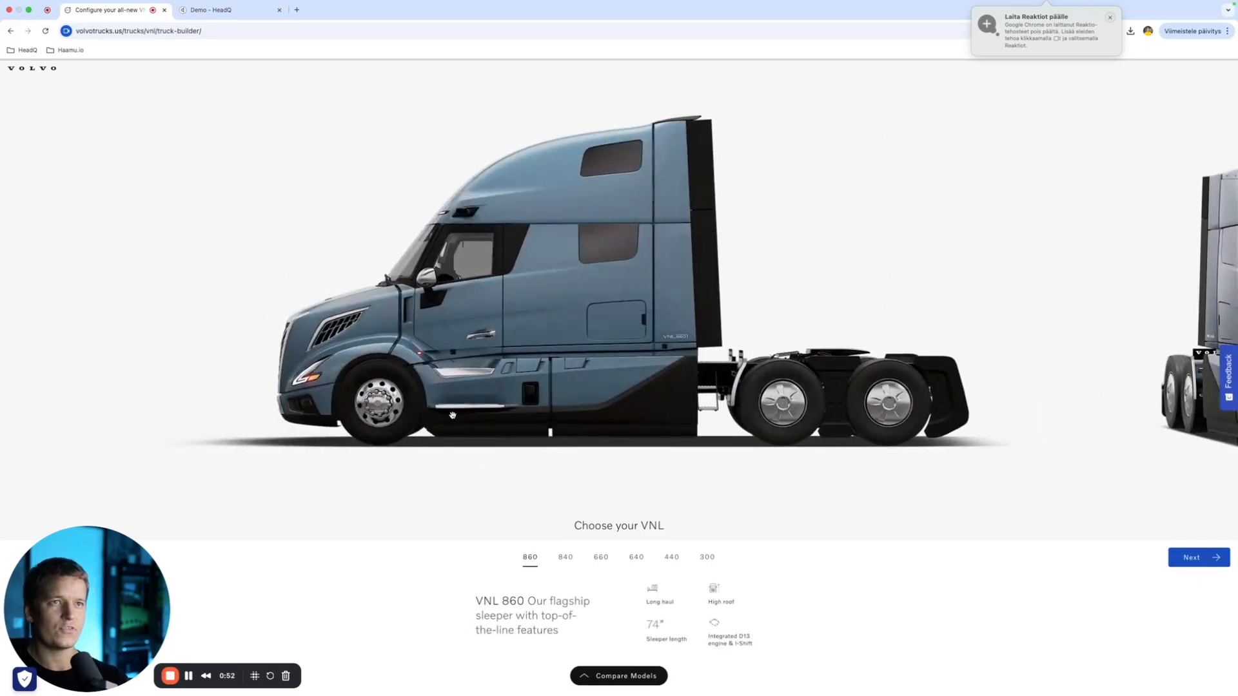
# Step: Return to the HeadQ site and sign up for a free account with the prefilled credentials, accepting the terms
pyautogui.click(236, 11)
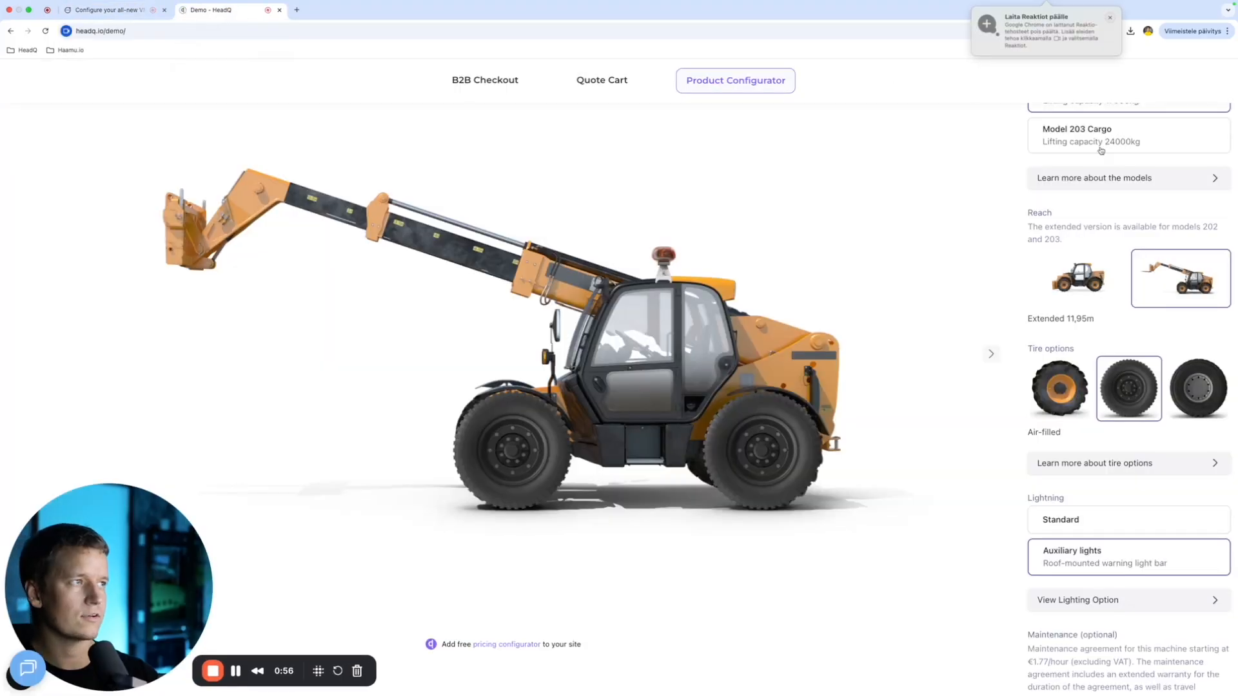
pyautogui.scroll(5, 922, 199)
pyautogui.click(945, 114)
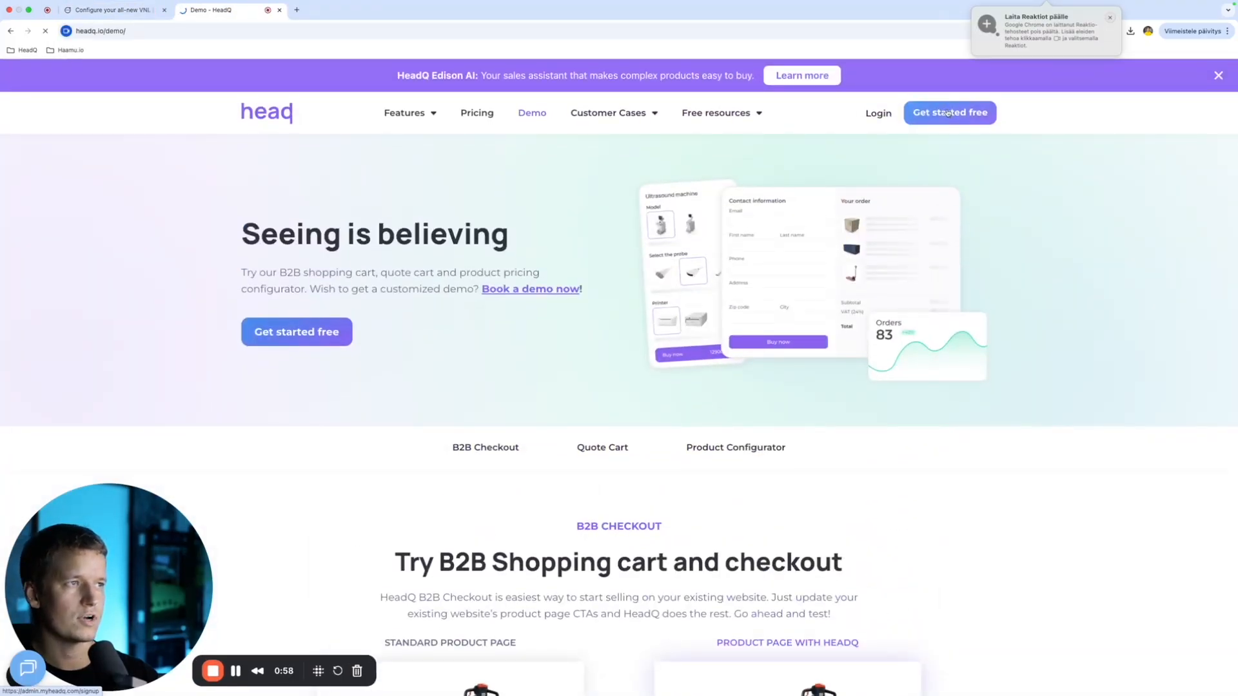
pyautogui.click(819, 418)
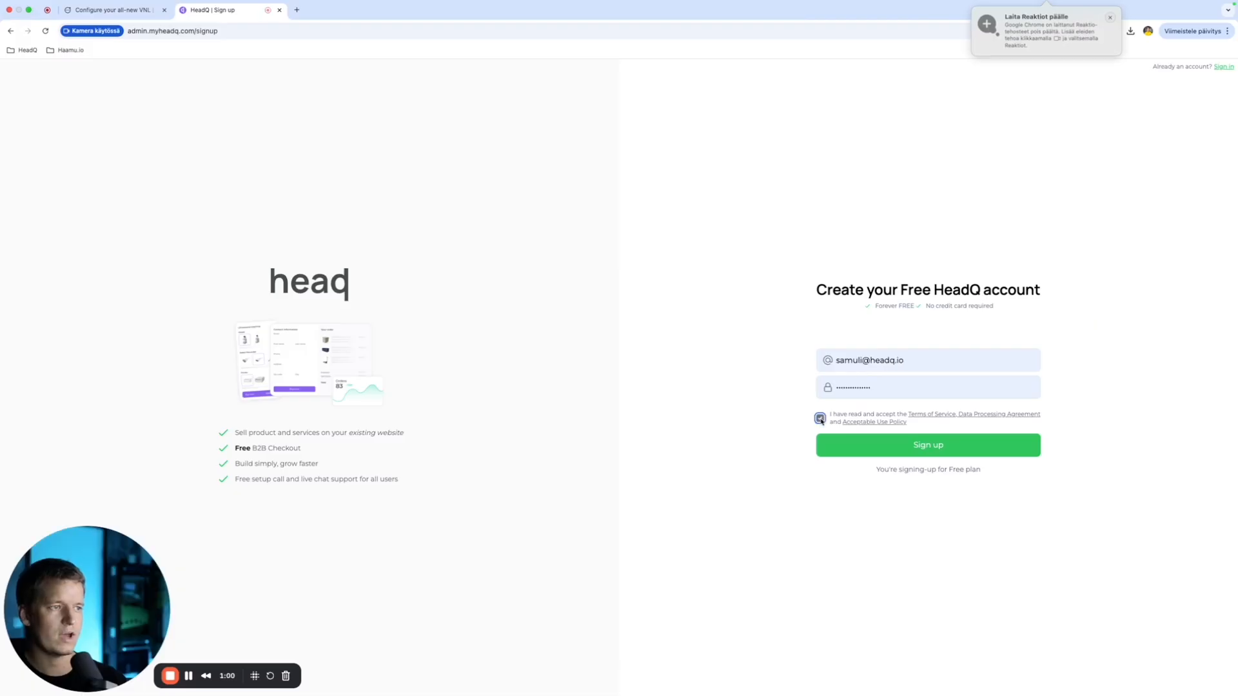
pyautogui.click(922, 450)
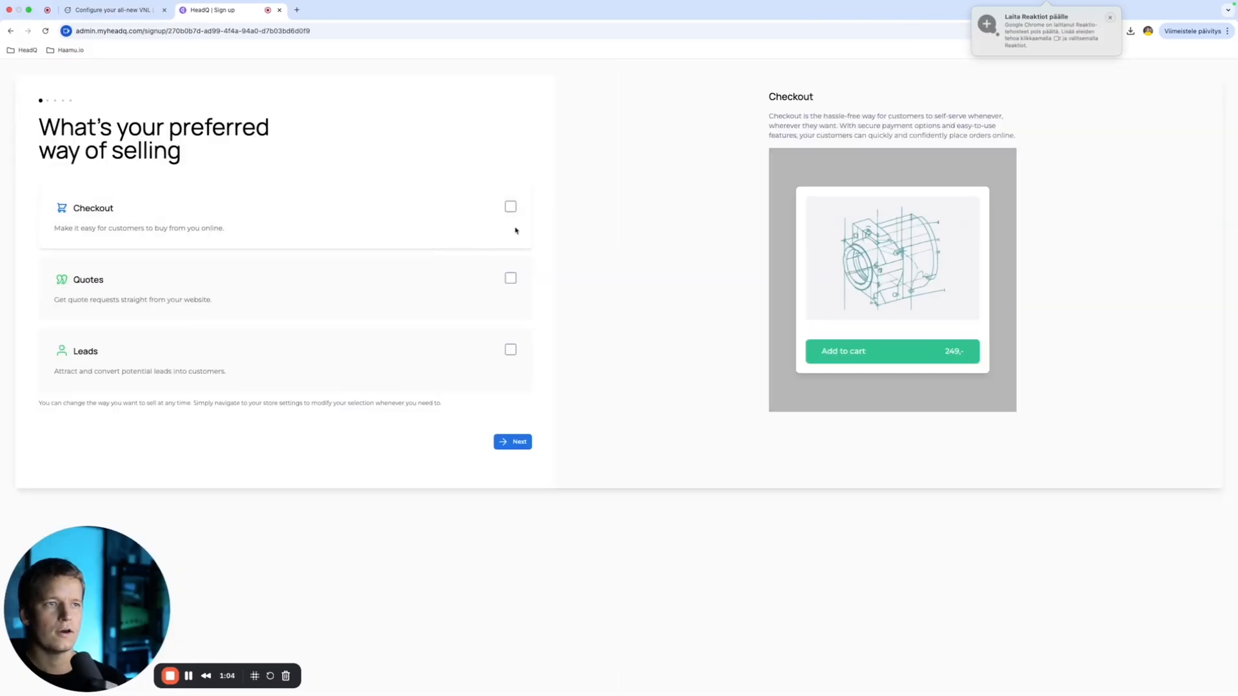
# Step: Select Checkout, Quotes and Leads as the preferred ways of selling and continue the store setup
pyautogui.click(511, 207)
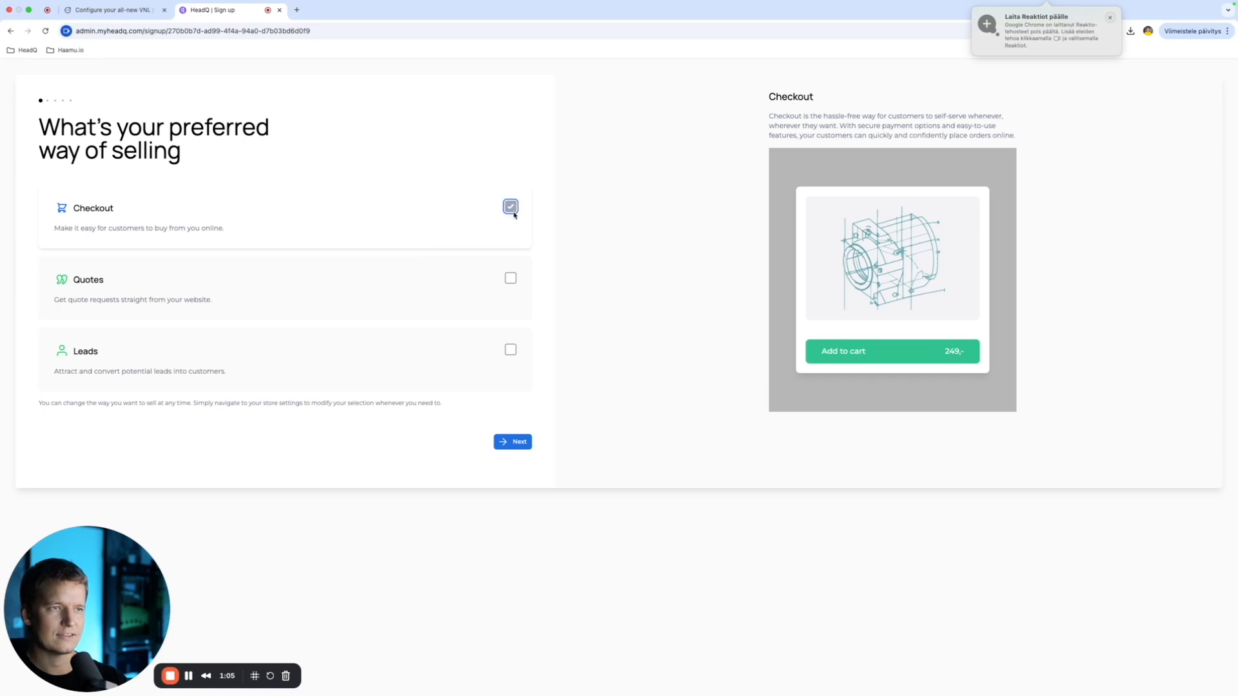
pyautogui.click(512, 280)
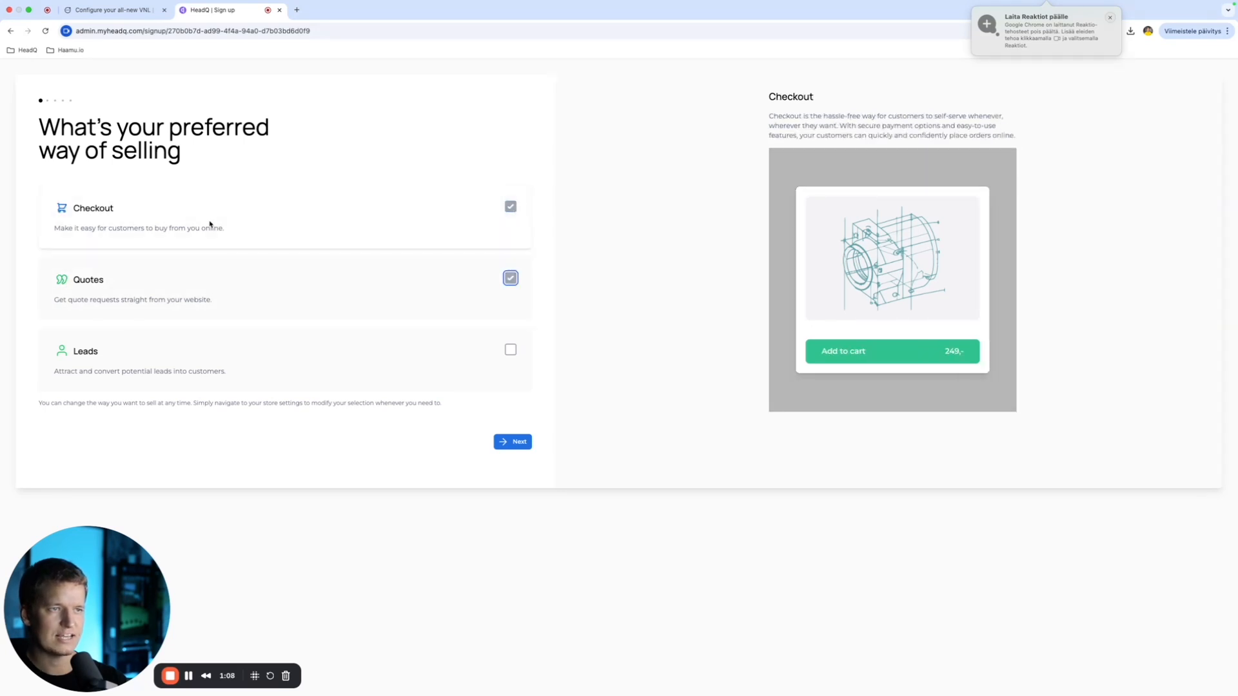
pyautogui.click(511, 350)
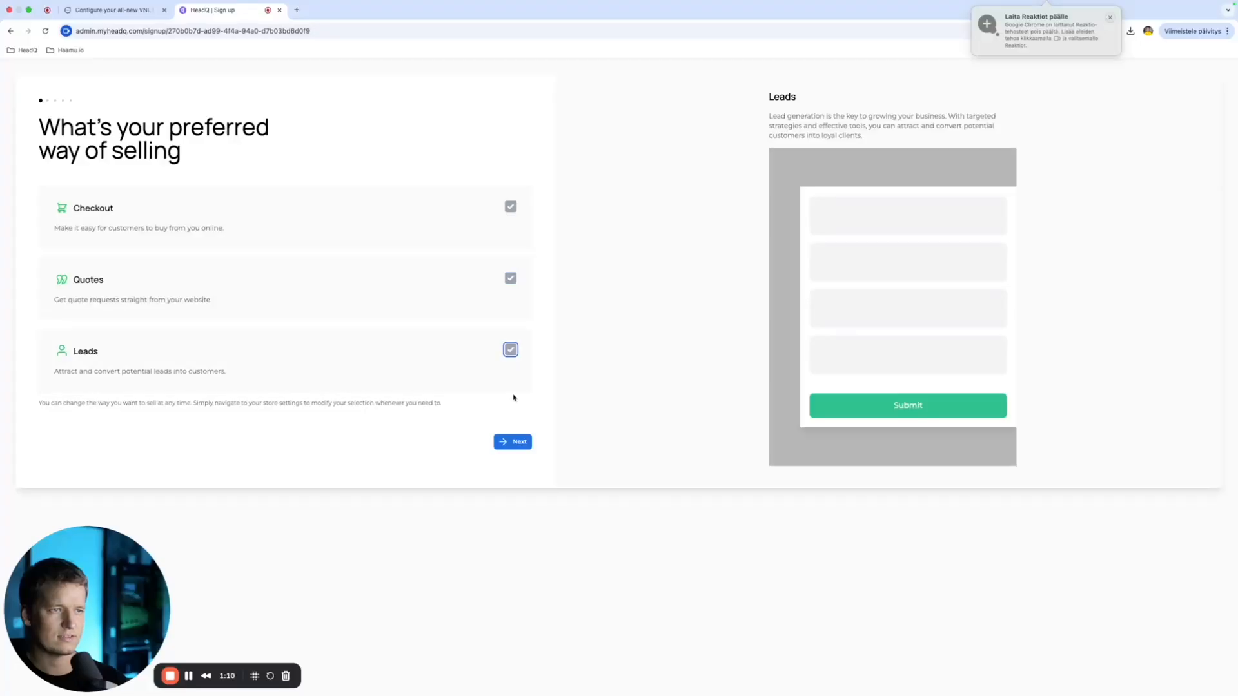
pyautogui.click(520, 447)
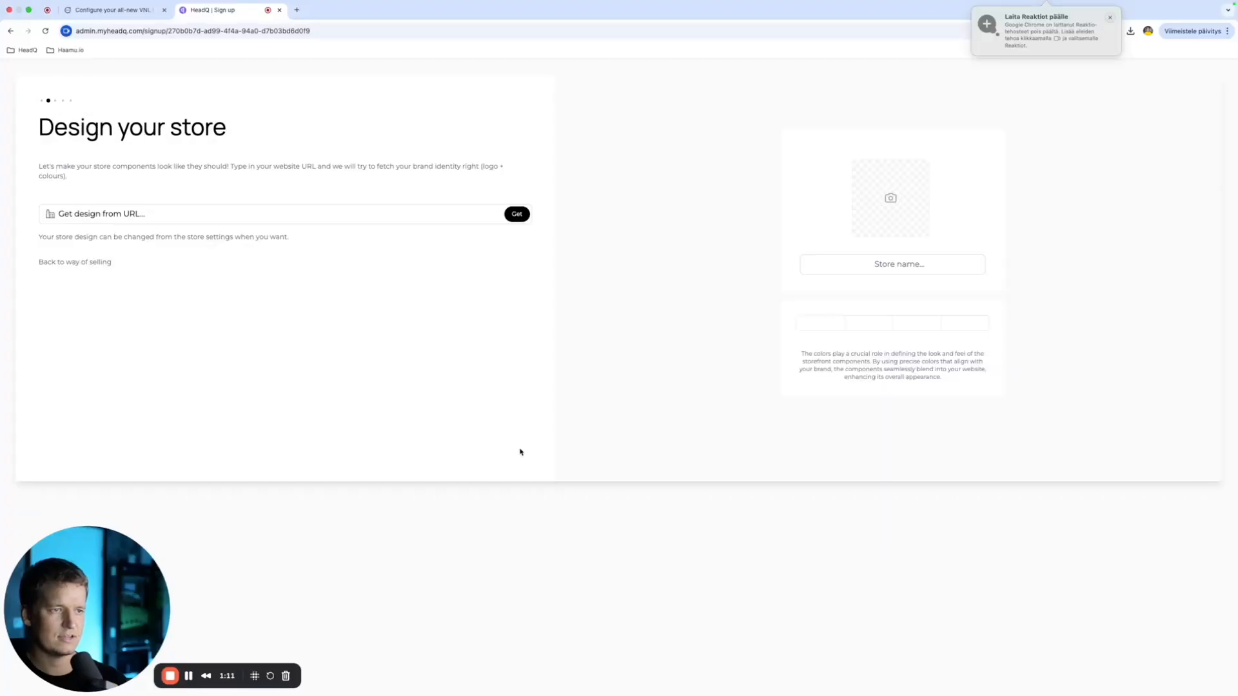
# Step: Copy the volvotrucks.us domain from the truck builder page's address, fetch the store design from it and accept the design
pyautogui.click(142, 9)
pyautogui.moveTo(123, 32); pyautogui.dragTo(59, 38)
pyautogui.hotkey('ctrl', 'c')
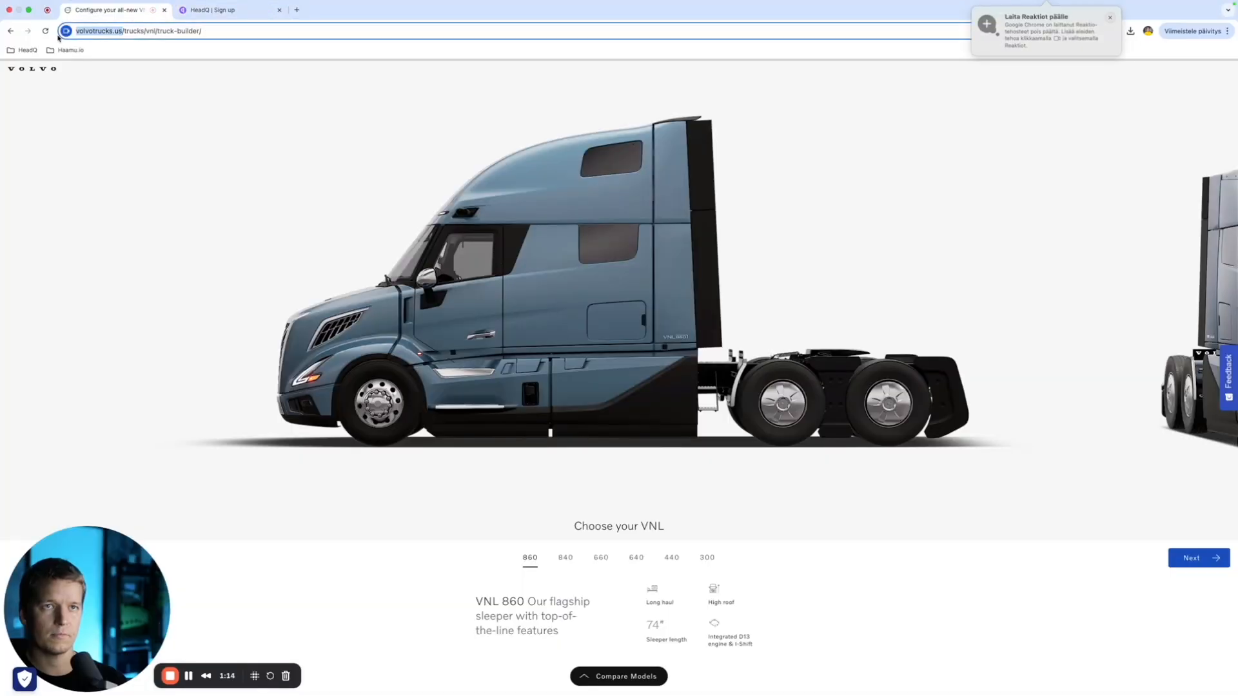
pyautogui.click(212, 10)
pyautogui.click(287, 214)
pyautogui.hotkey('ctrl', 'v')
pyautogui.click(516, 214)
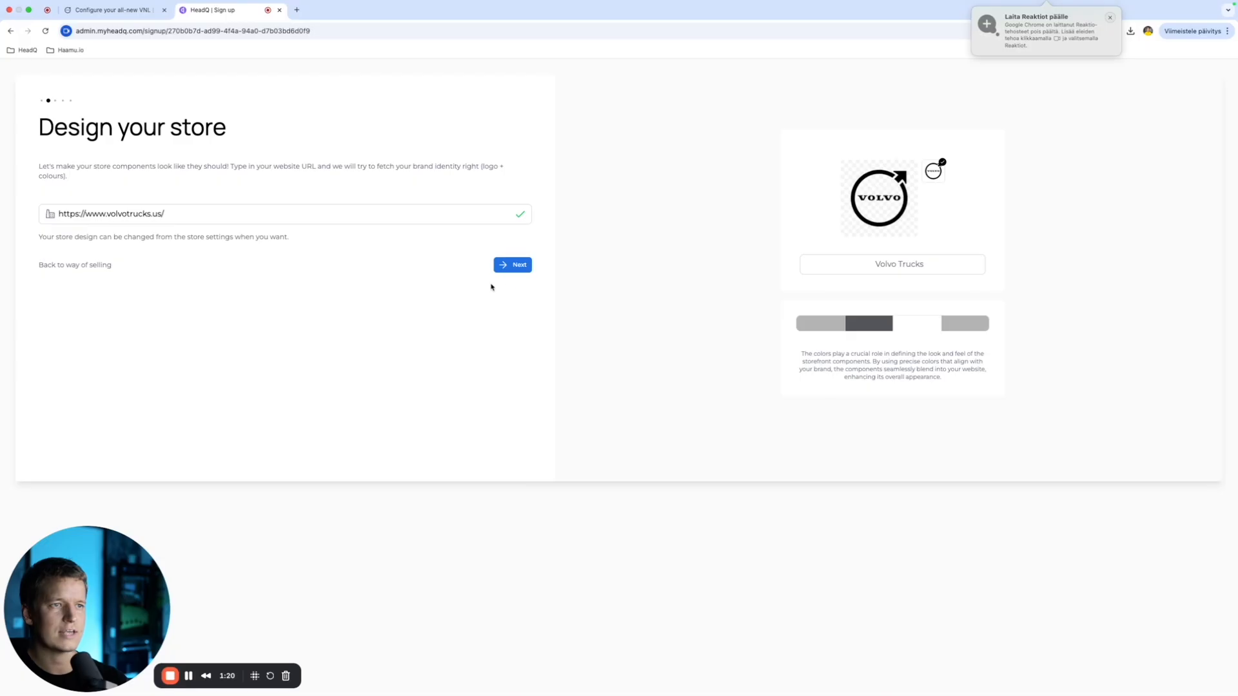
pyautogui.click(510, 266)
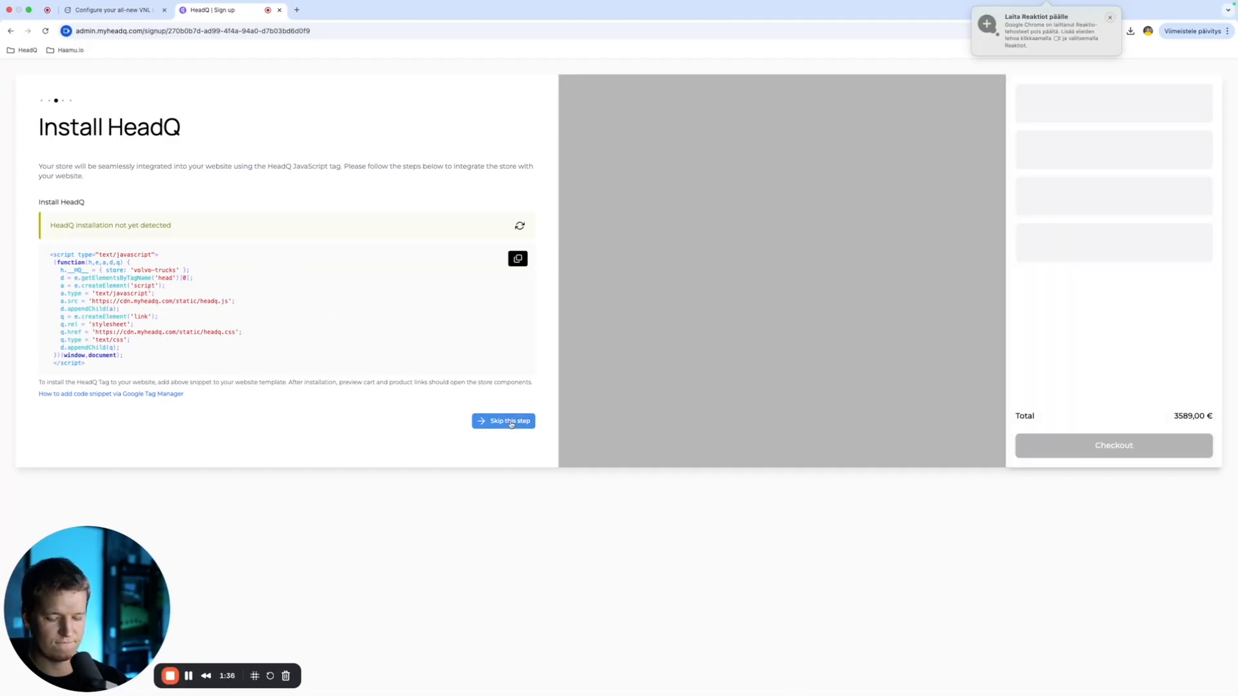
# Step: Skip the HeadQ script installation and set the business location to Sweden with the United States as the selling country
pyautogui.click(511, 422)
pyautogui.click(155, 186)
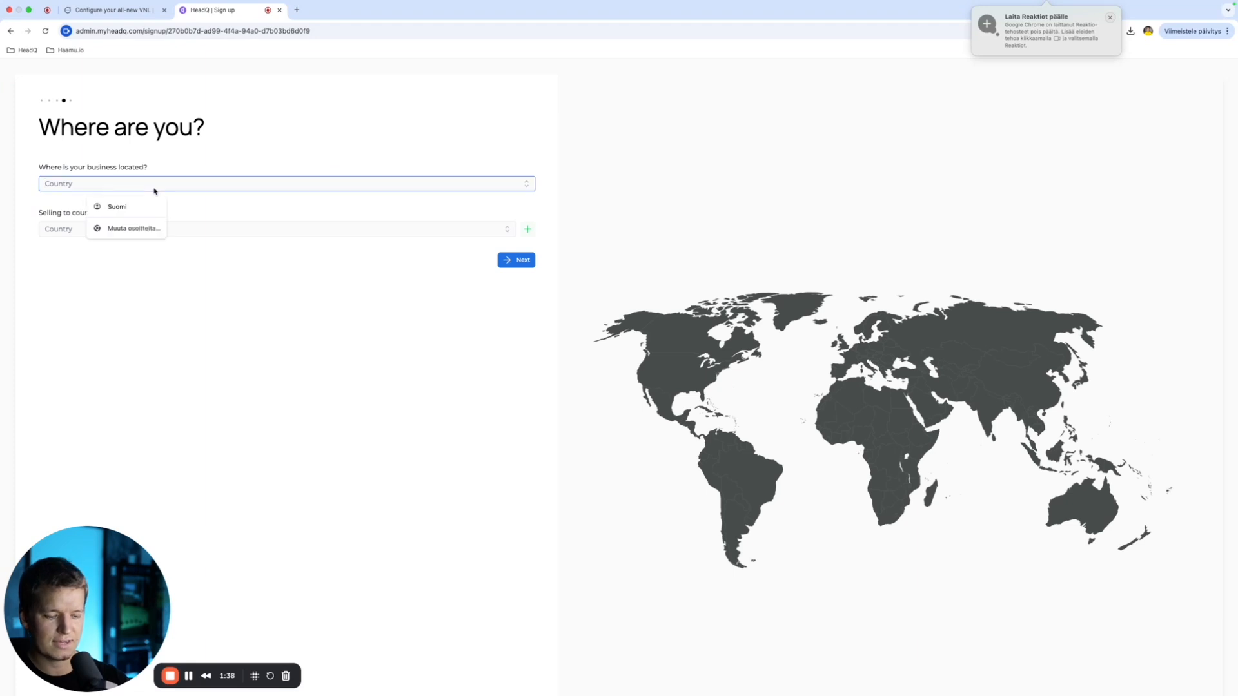
pyautogui.write('uni')
pyautogui.press('BackSpace')
pyautogui.press('BackSpace')
pyautogui.press('BackSpace')
pyautogui.write('swe')
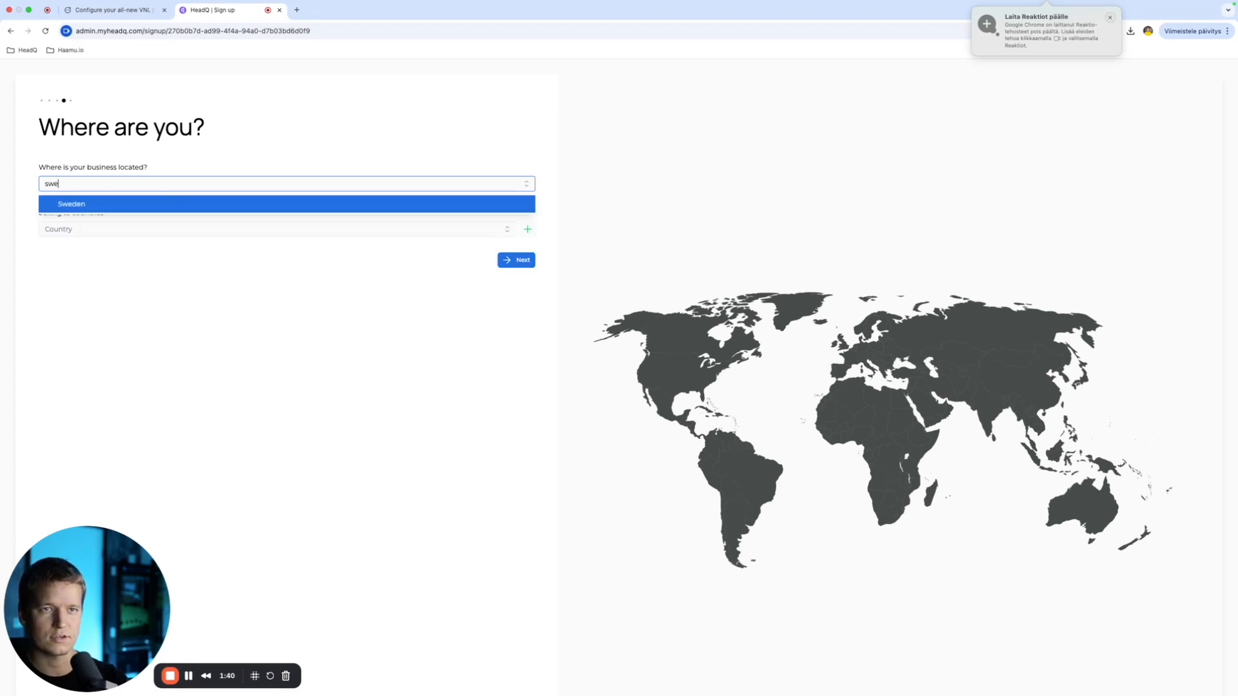
pyautogui.click(153, 210)
pyautogui.click(164, 230)
pyautogui.write('unit')
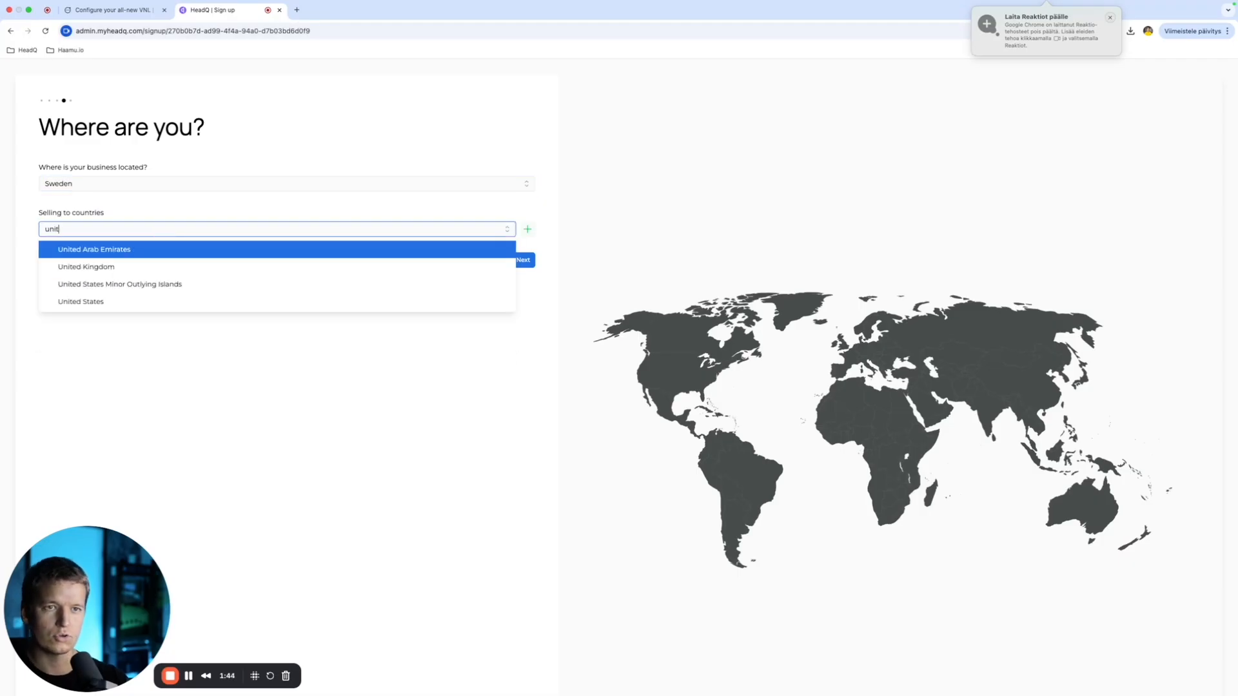
pyautogui.click(131, 302)
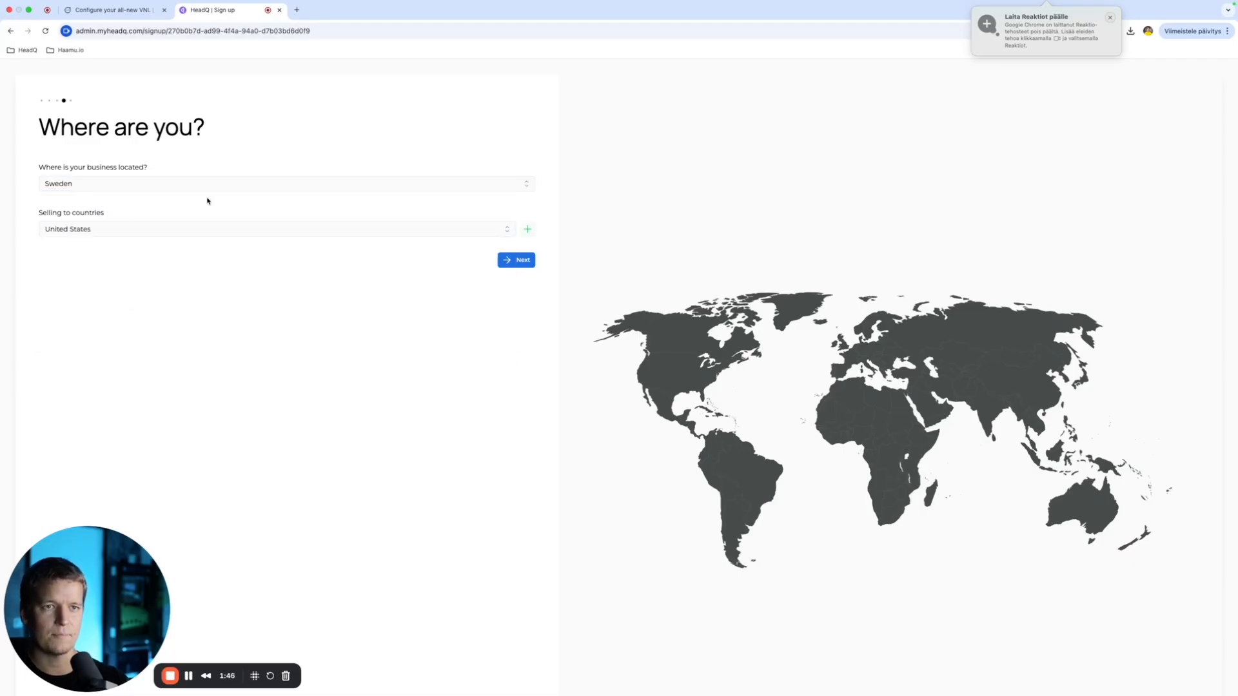
pyautogui.click(513, 261)
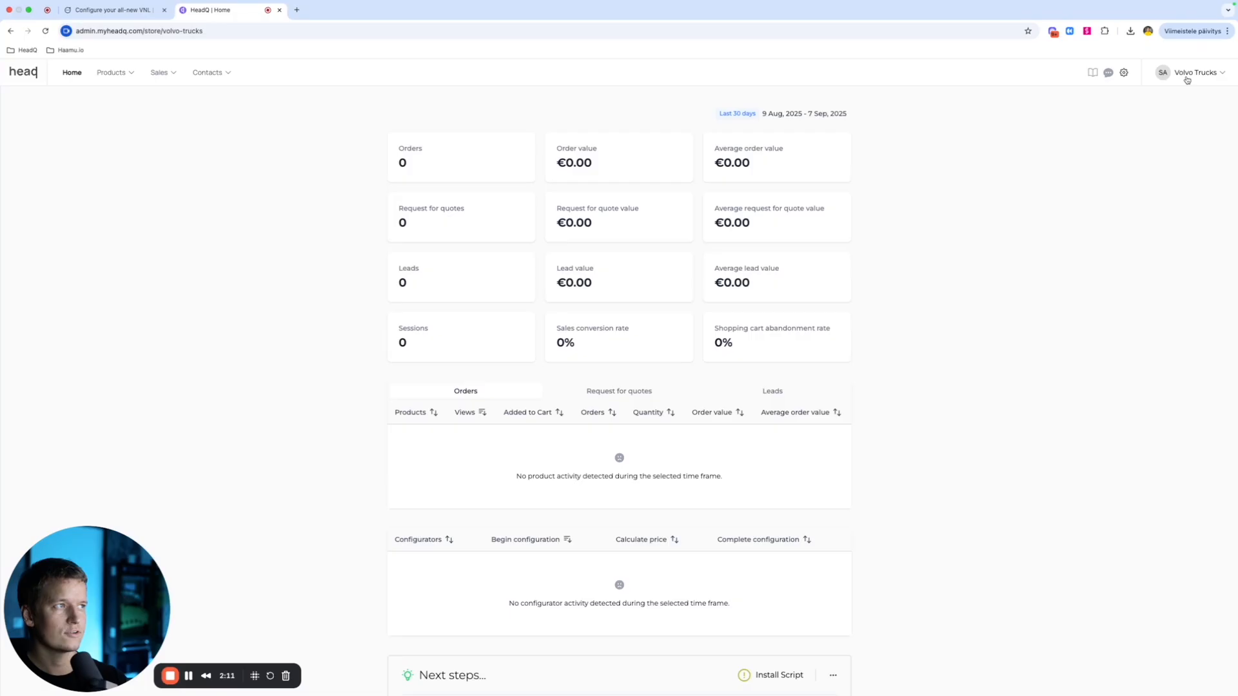
# Step: Set the default currency to US Dollar ($) in the store settings
pyautogui.click(1124, 74)
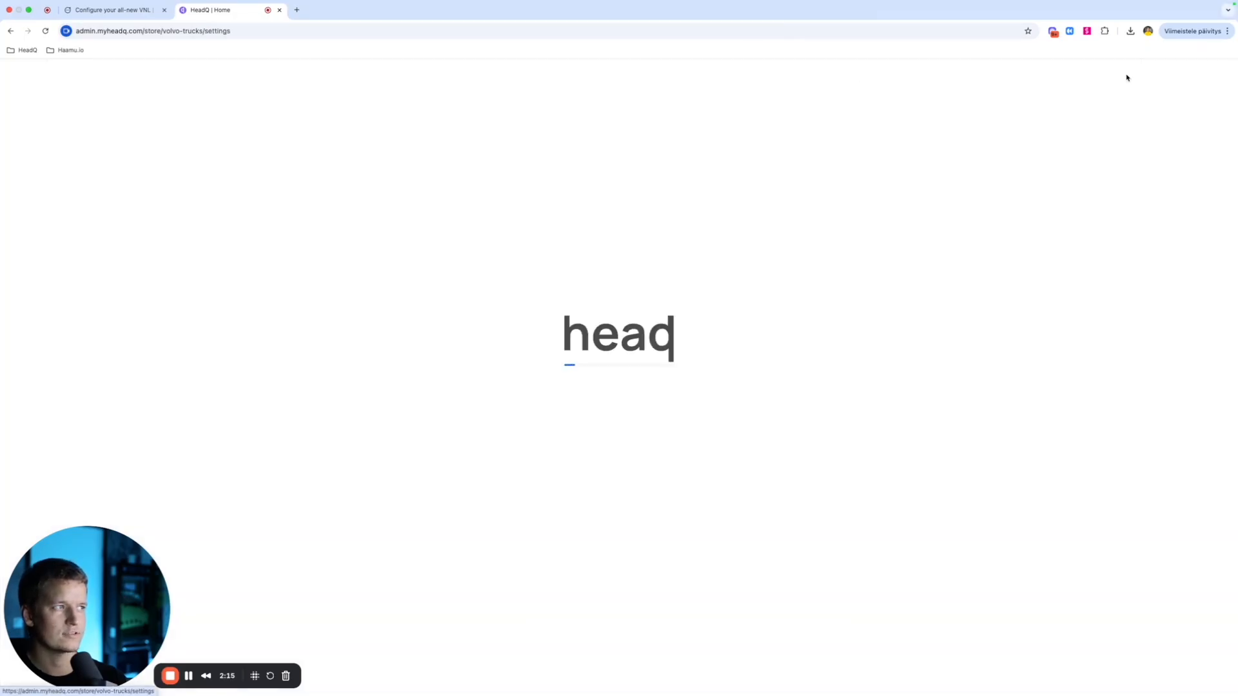
pyautogui.click(671, 524)
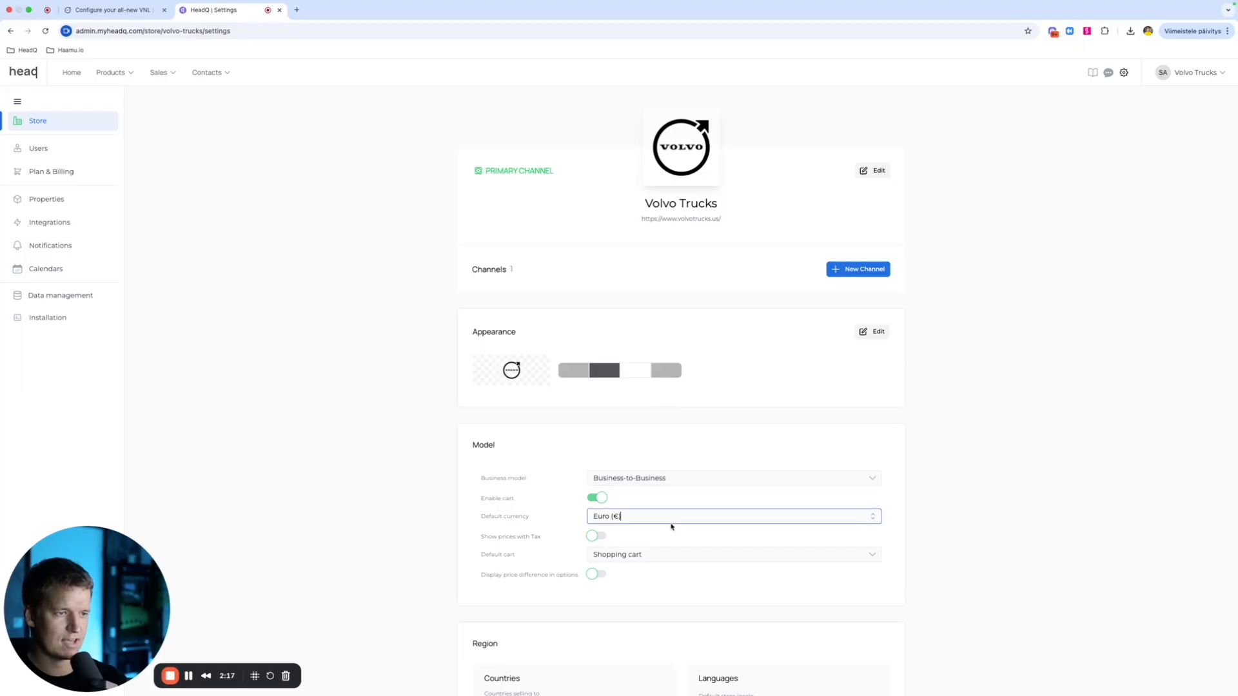
pyautogui.click(873, 516)
pyautogui.click(756, 606)
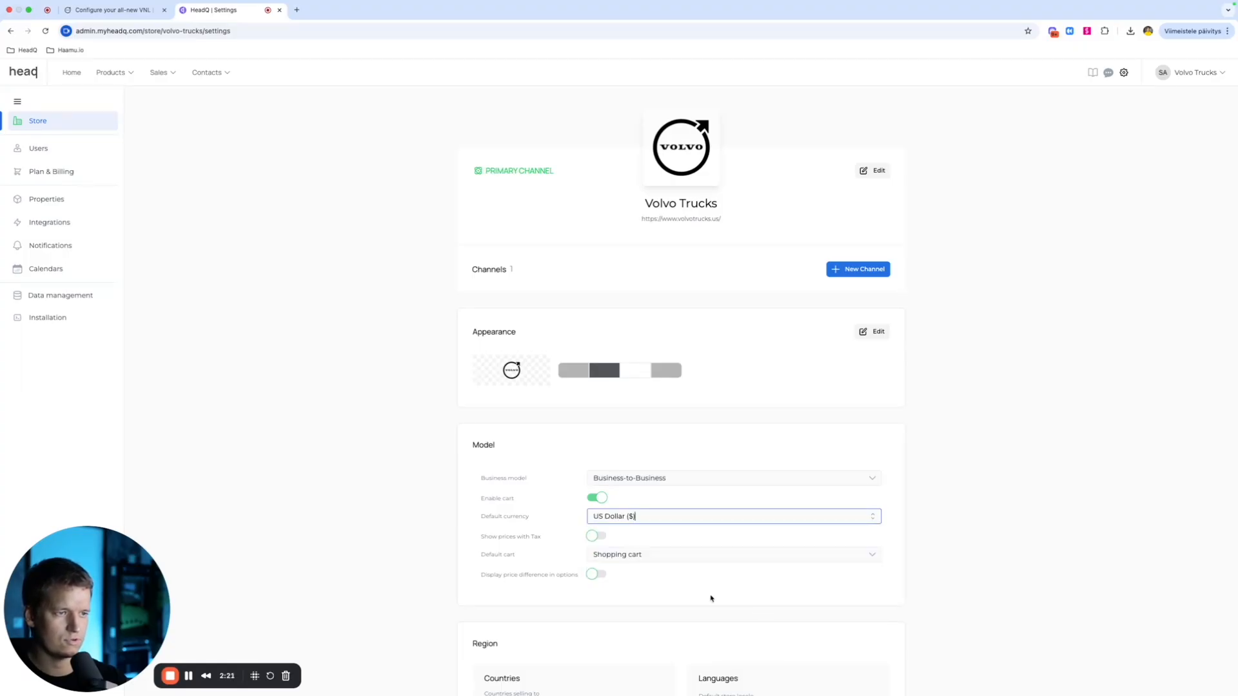
# Step: Delete the Powered pallet jack sample product from the store's product list
pyautogui.click(122, 75)
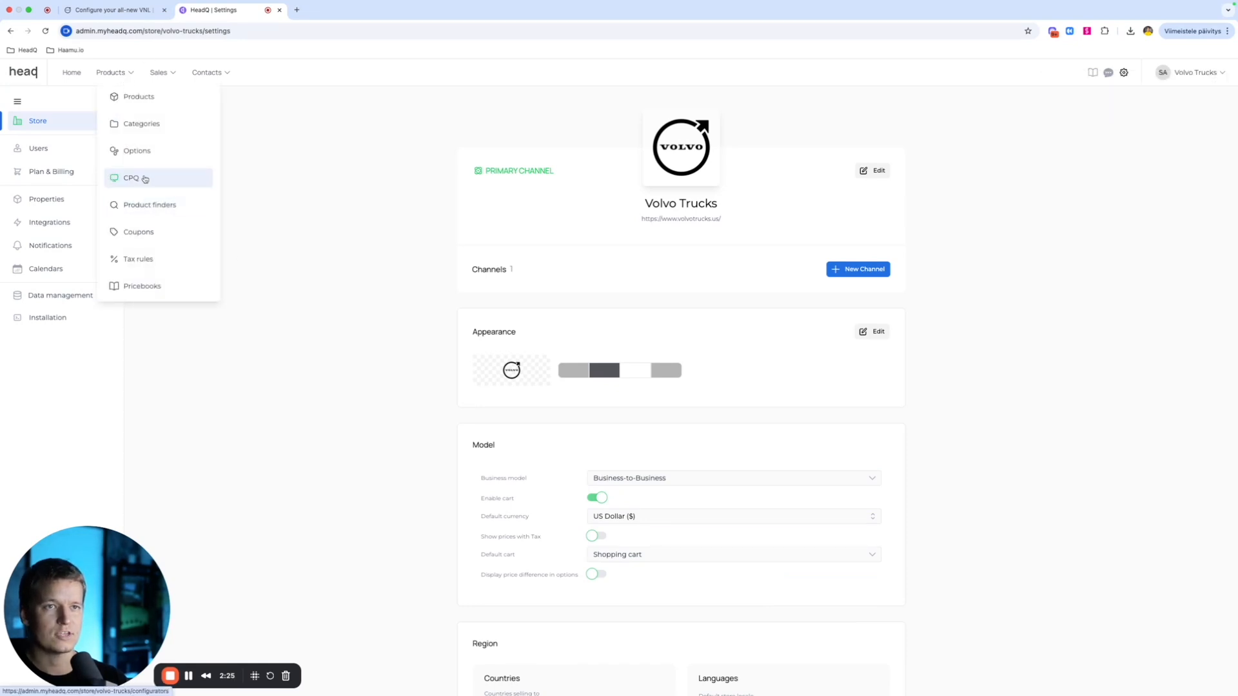
pyautogui.click(164, 101)
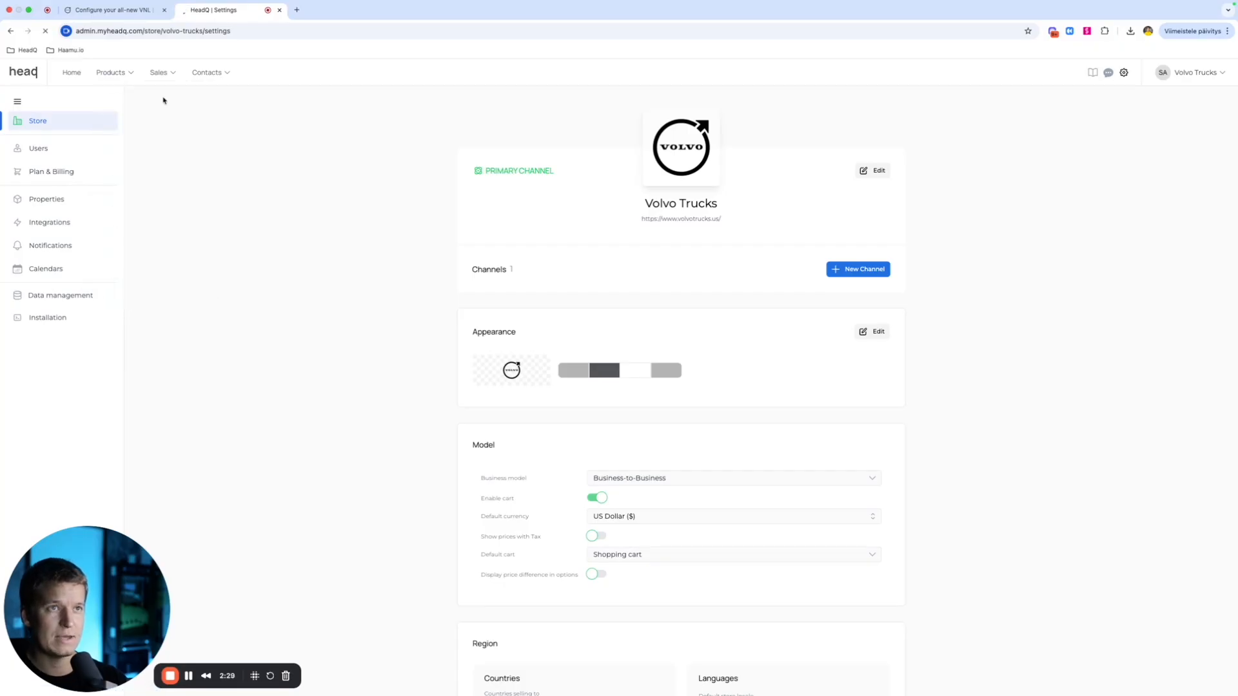
pyautogui.click(129, 11)
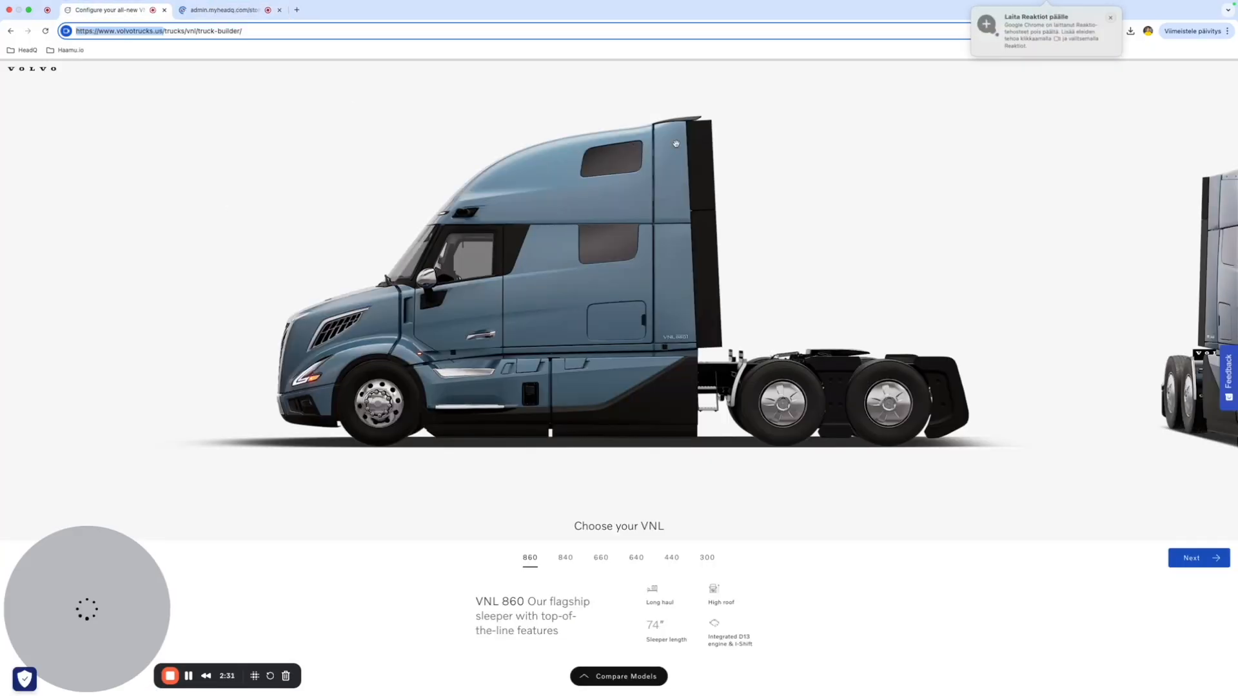
pyautogui.click(222, 10)
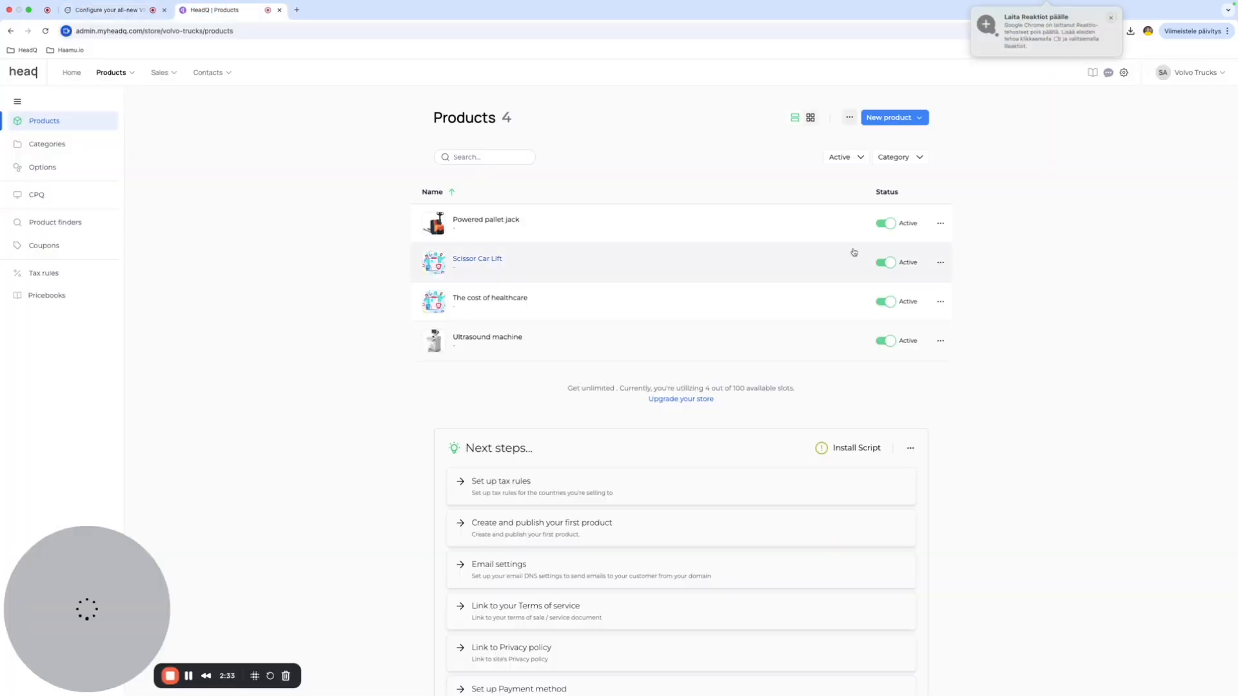
pyautogui.click(940, 224)
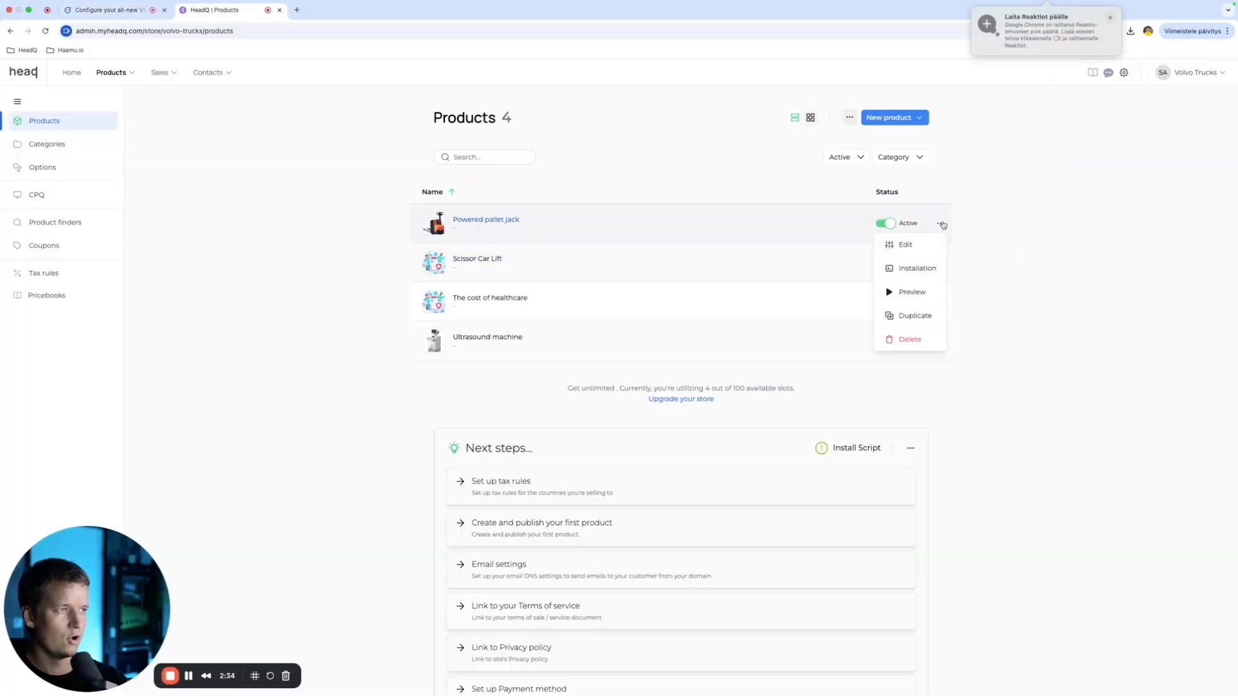
pyautogui.click(921, 337)
pyautogui.click(707, 401)
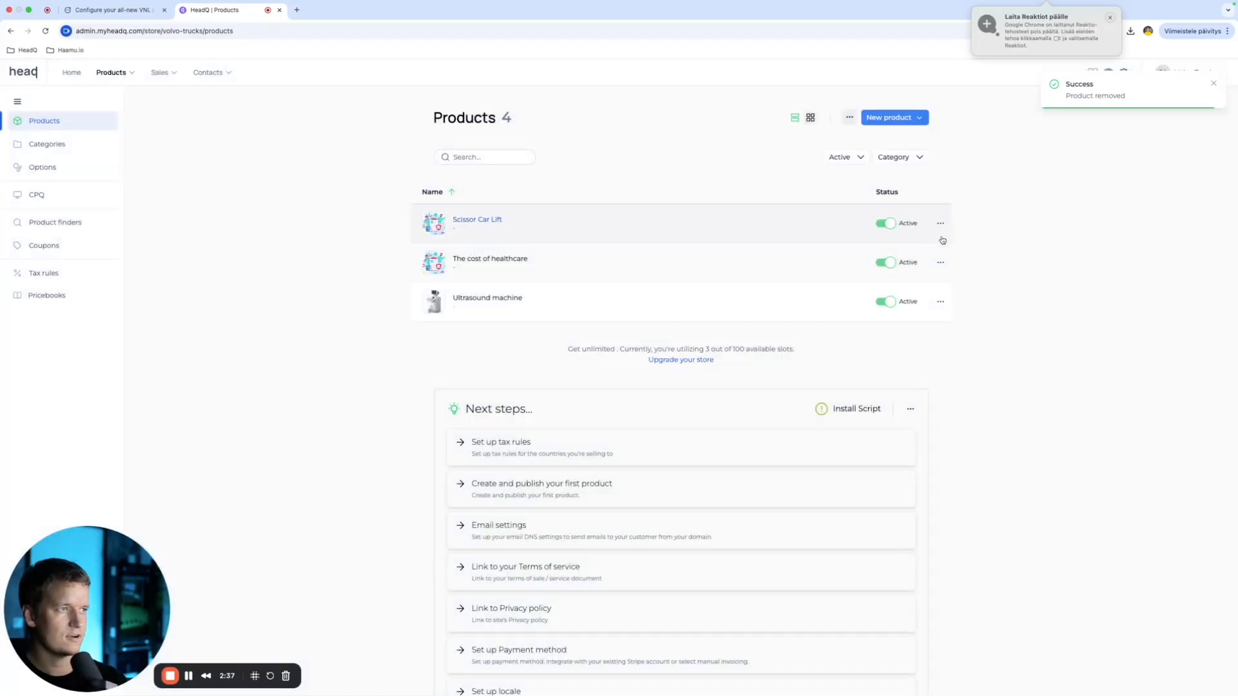
# Step: Delete the Scissor Car Lift and The cost of healthcare sample products
pyautogui.click(940, 223)
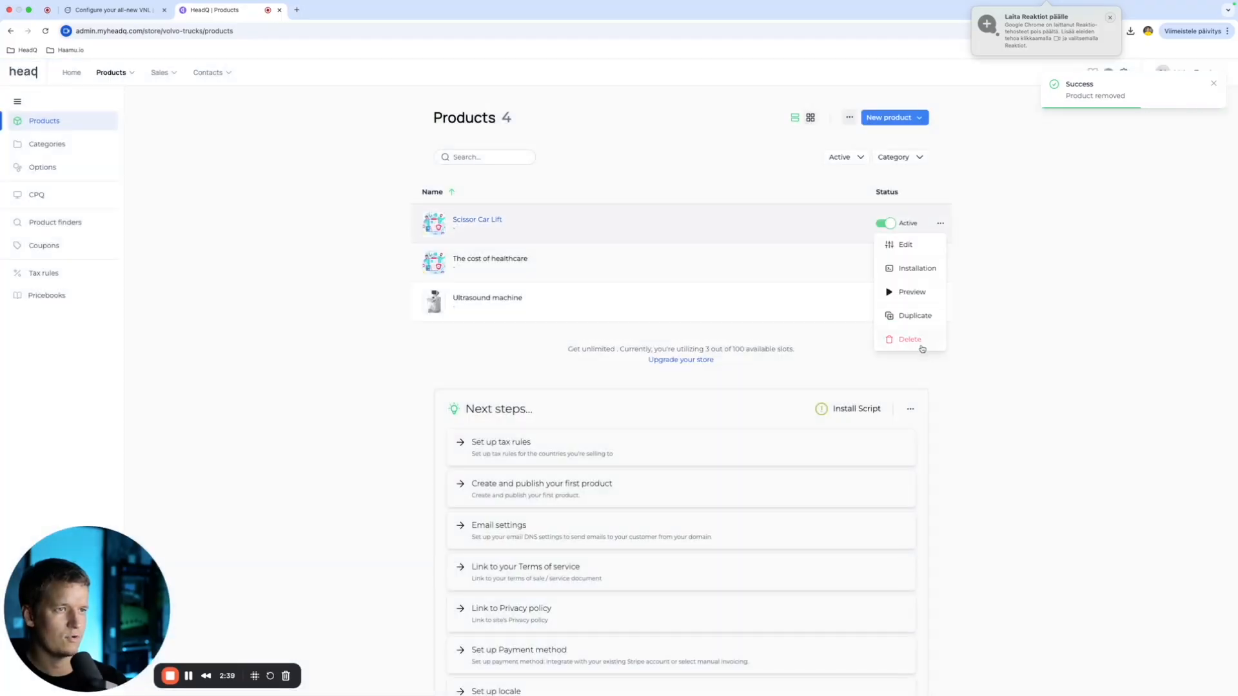
pyautogui.click(922, 340)
pyautogui.press('Return')
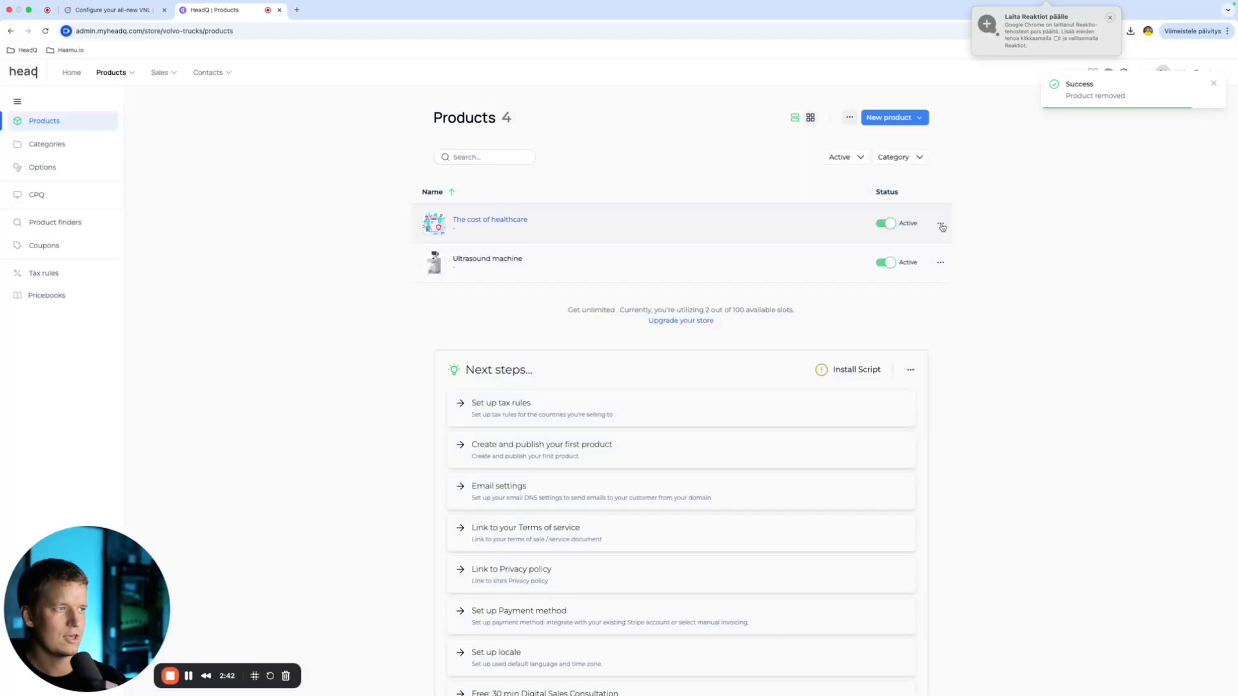
pyautogui.click(940, 223)
pyautogui.click(910, 339)
pyautogui.press('Return')
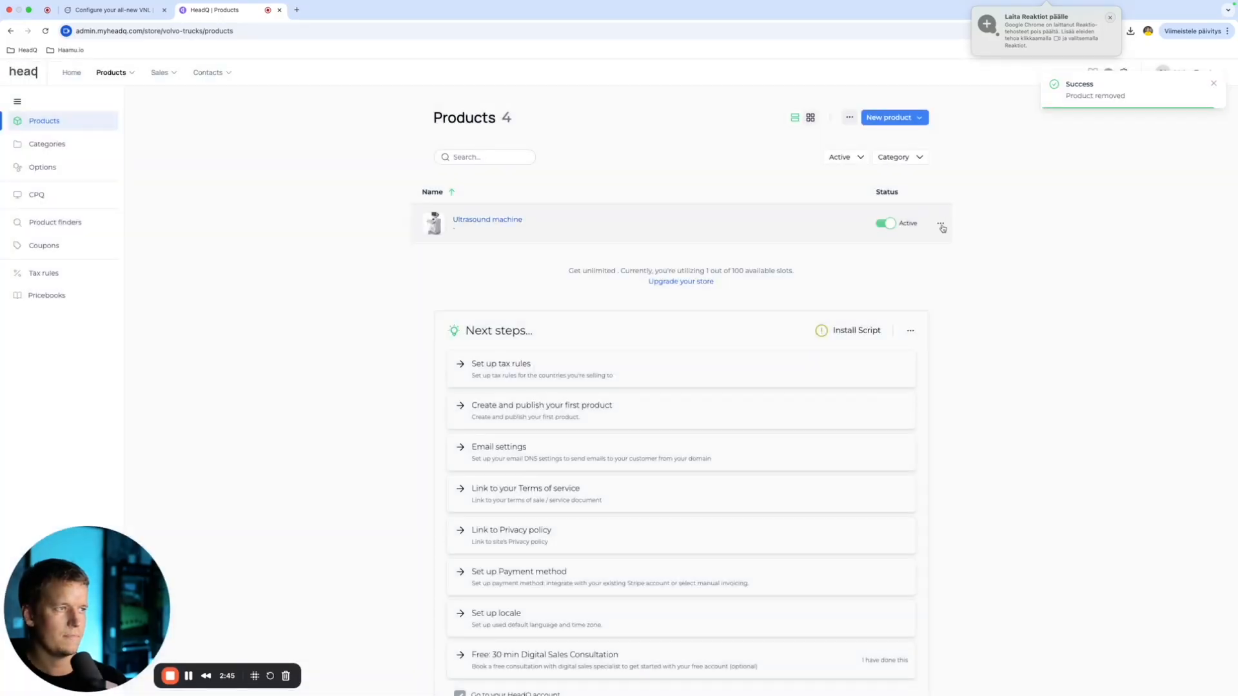
# Step: Delete the Ultrasound machine sample product from the product list
pyautogui.click(940, 225)
pyautogui.click(911, 338)
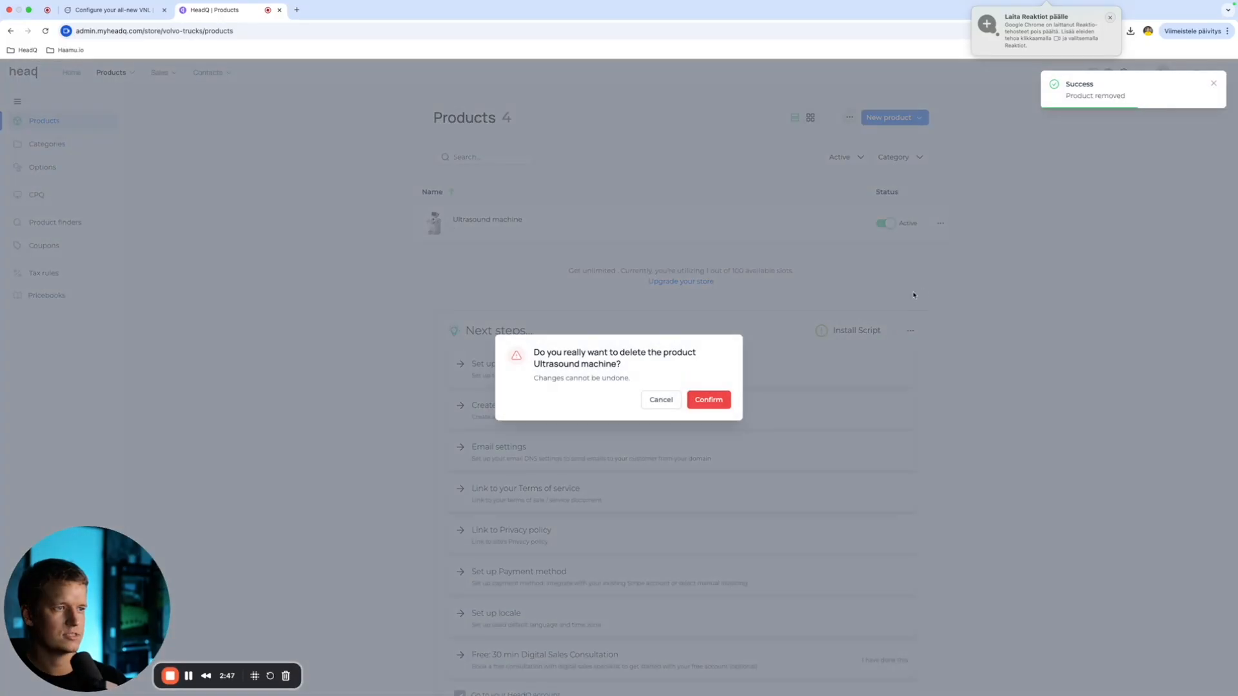
pyautogui.click(710, 400)
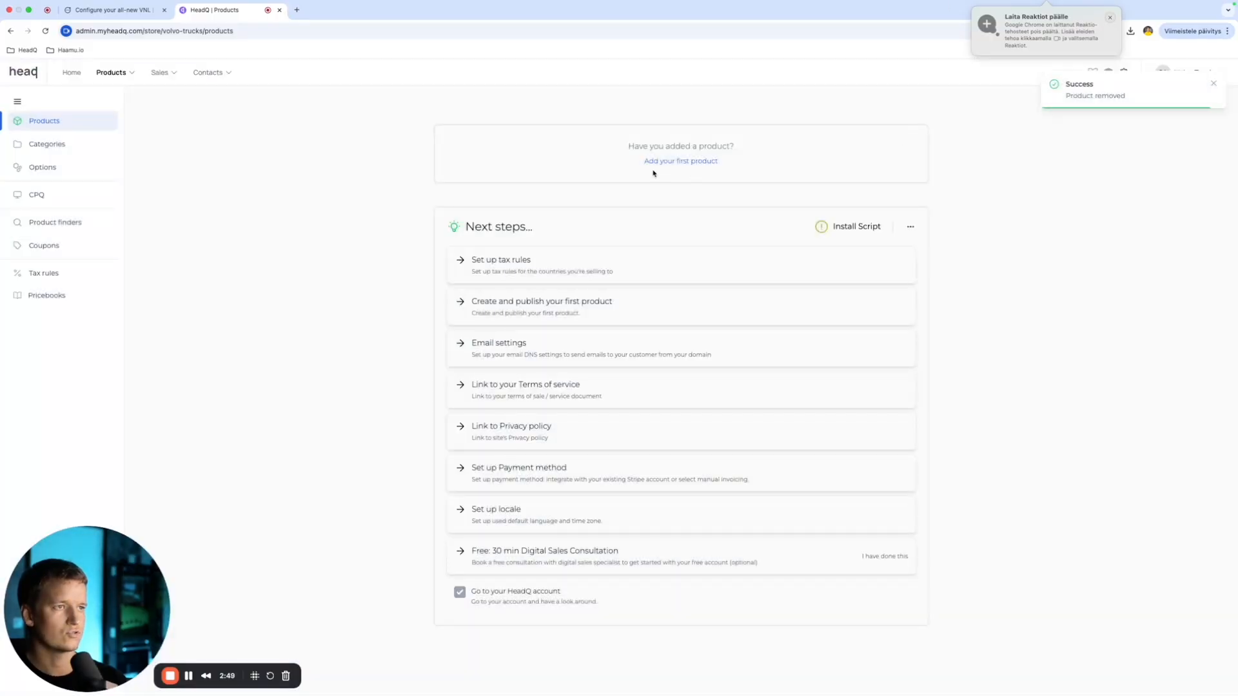
# Step: Create a new product named Volvo VNL, copying the VNL name from the Volvo truck builder page
pyautogui.click(659, 164)
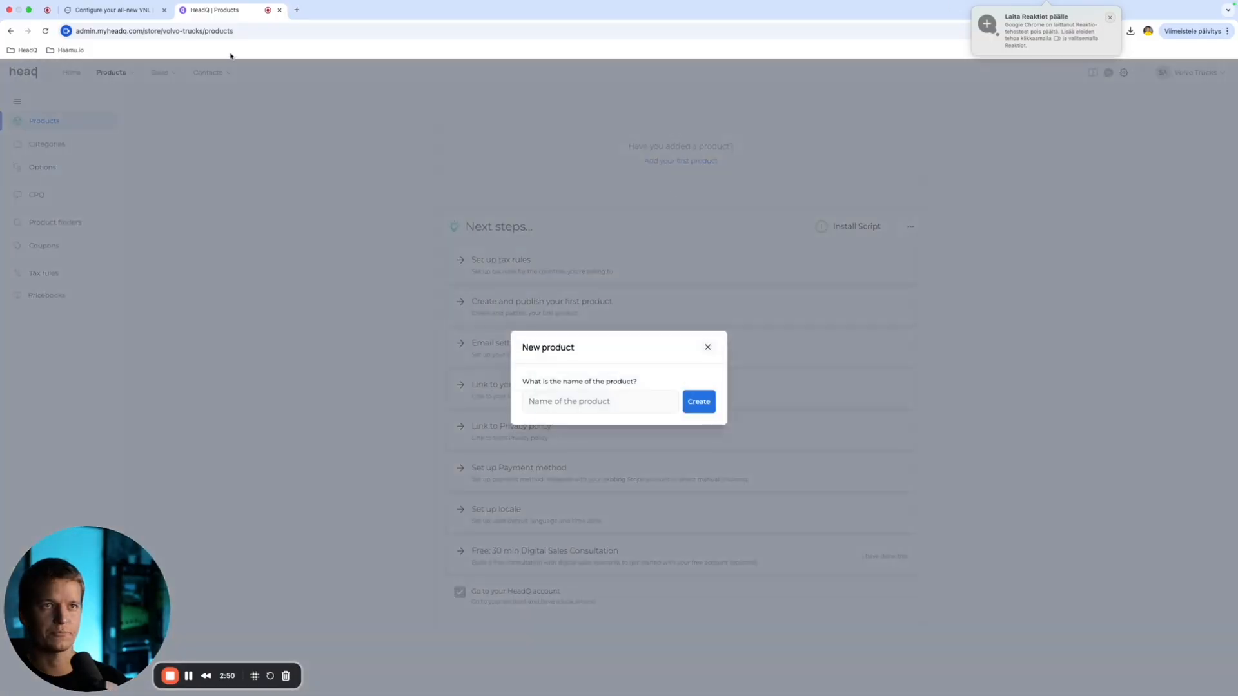
pyautogui.click(111, 10)
pyautogui.doubleClick(648, 528)
pyautogui.press('super+c')
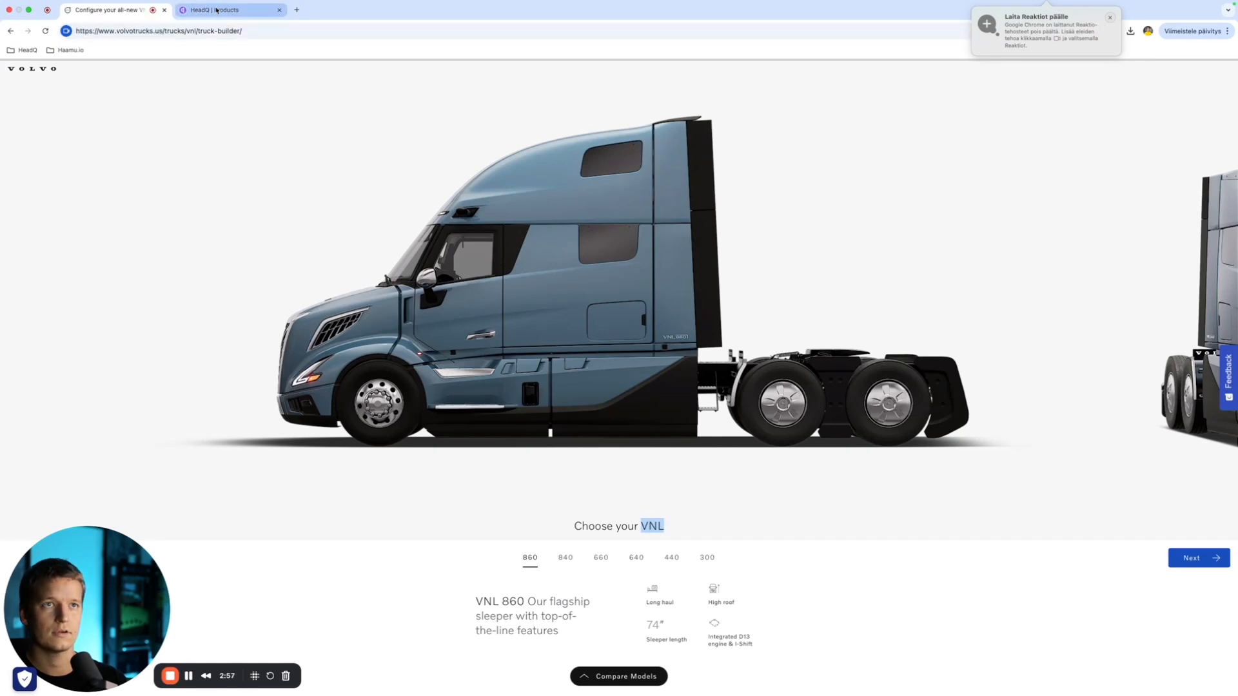
pyautogui.click(251, 10)
pyautogui.click(604, 395)
pyautogui.write('Volvo')
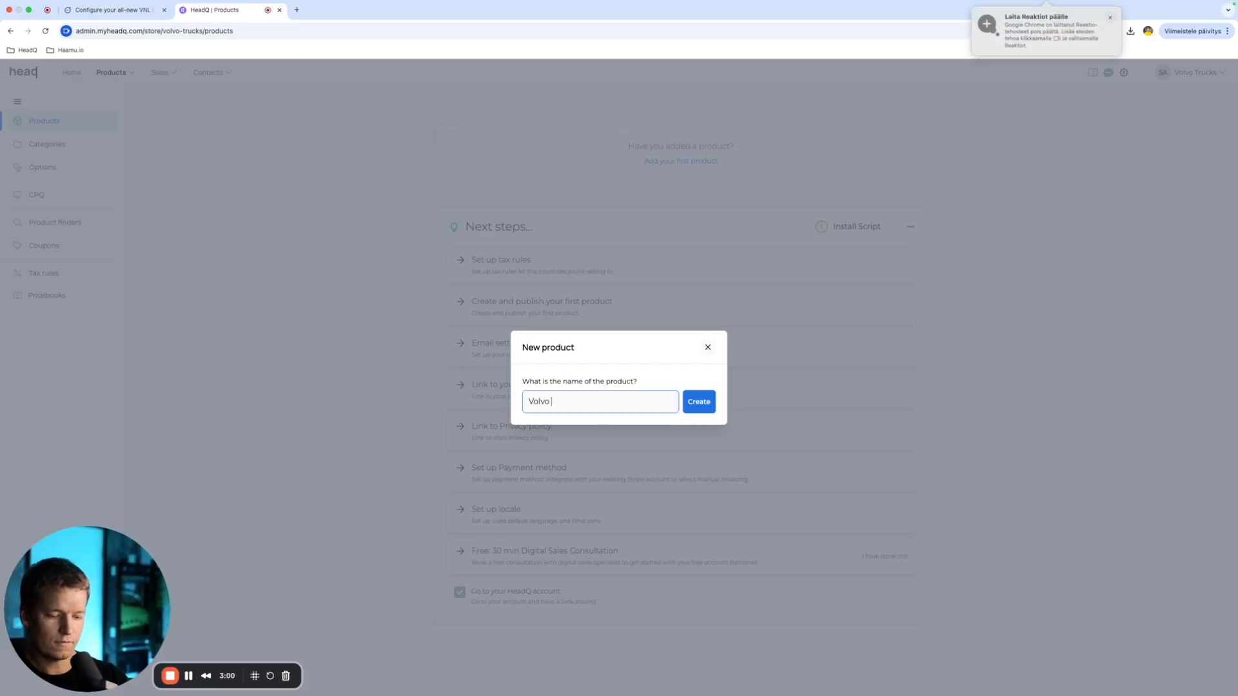
pyautogui.press('super+v')
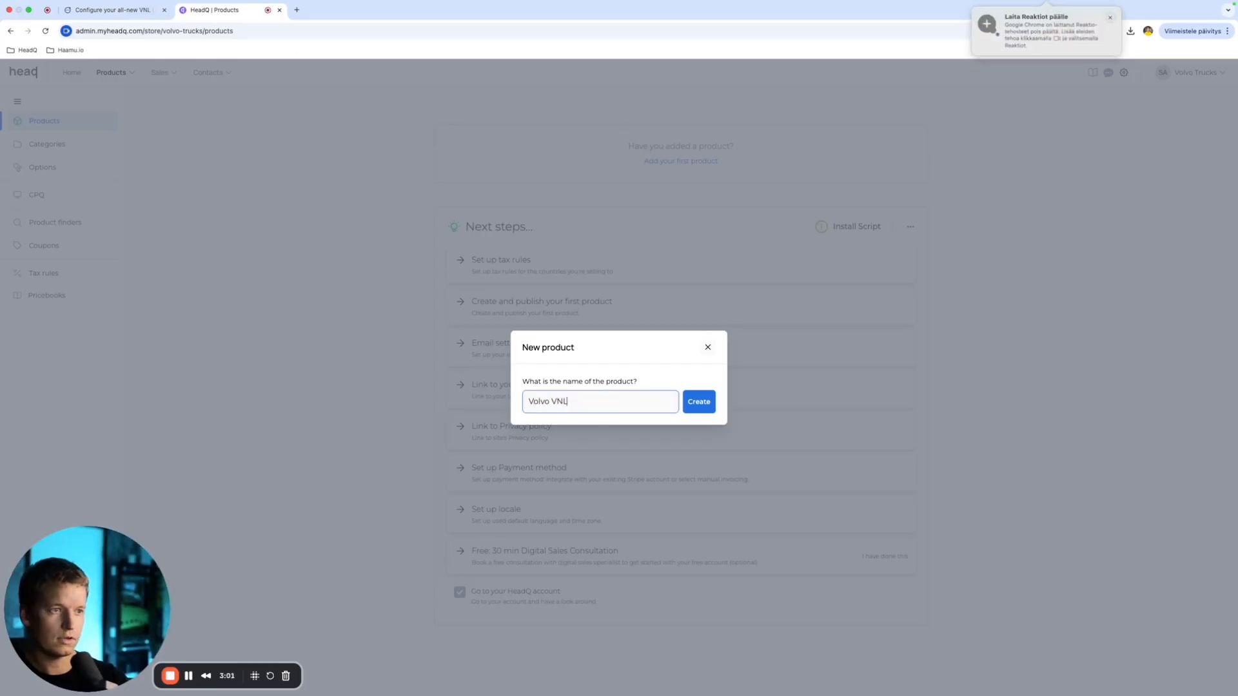
pyautogui.click(699, 402)
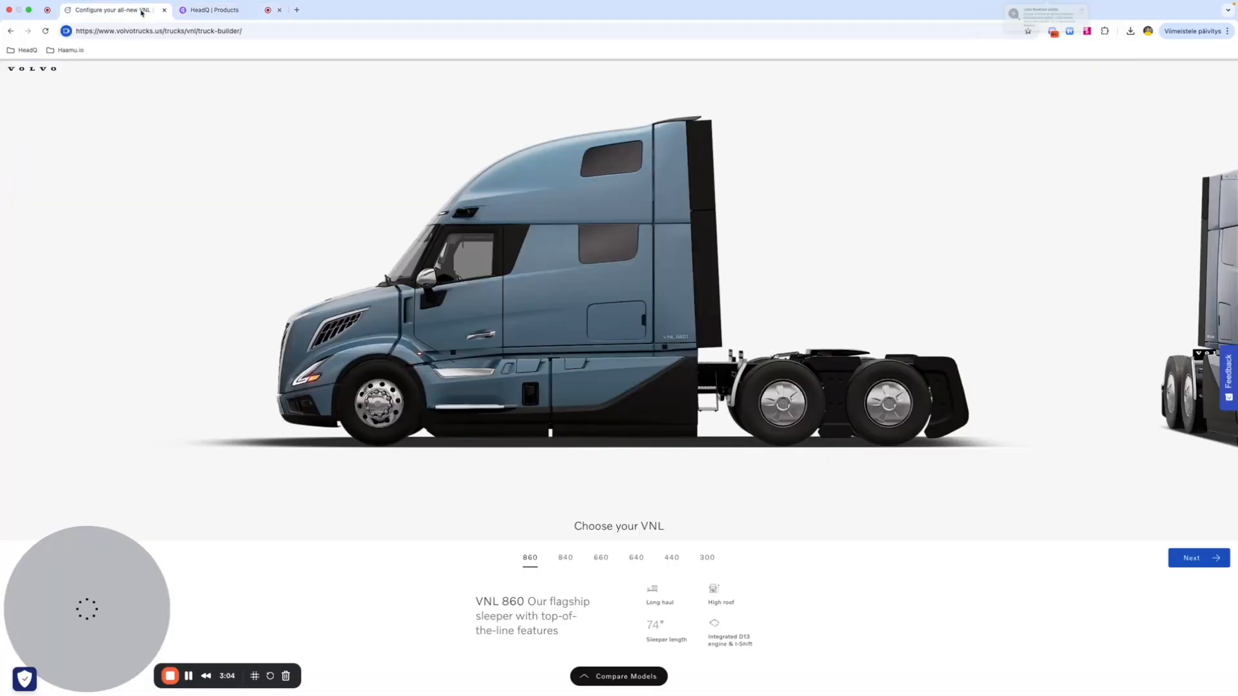
# Step: Add a new option named Model to the Volvo VNL product
pyautogui.click(150, 16)
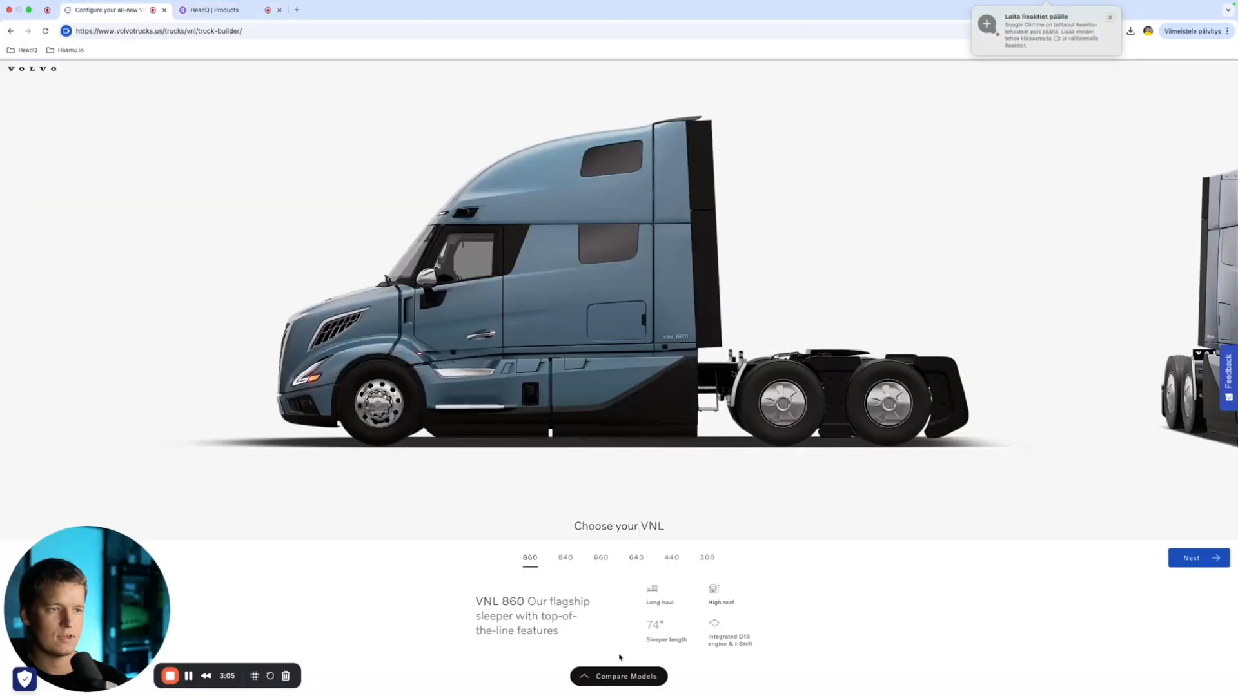
pyautogui.click(219, 10)
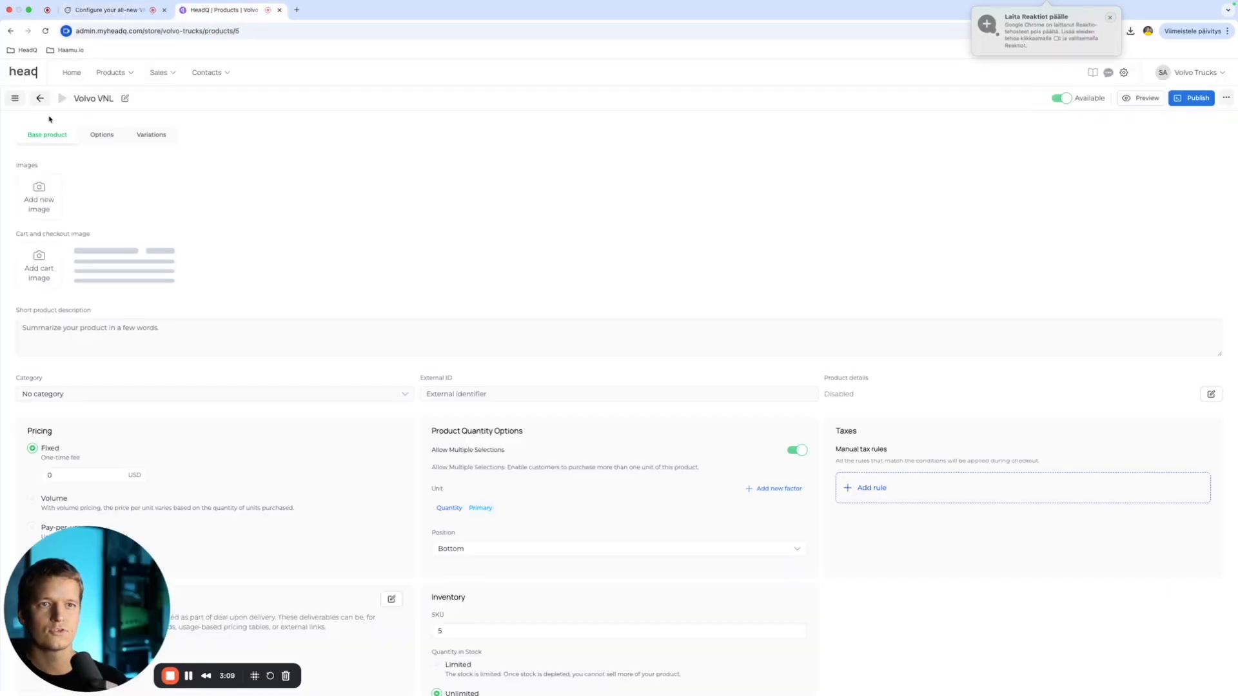
pyautogui.click(102, 135)
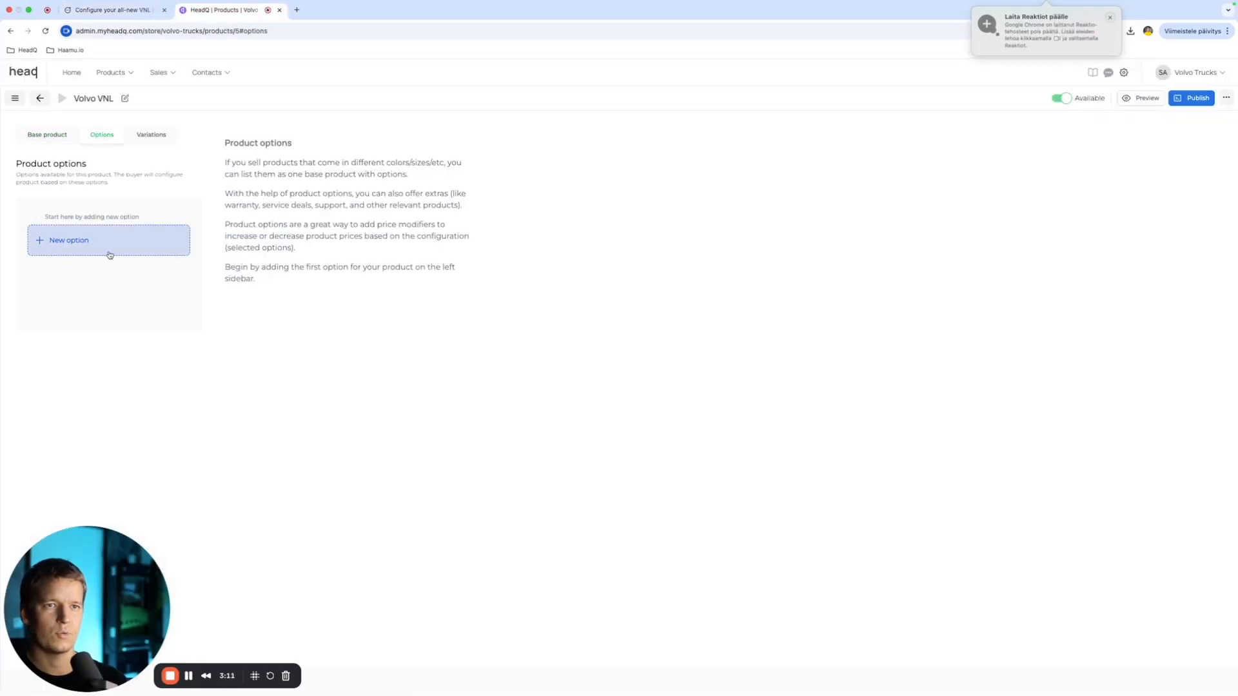
pyautogui.click(110, 250)
pyautogui.click(582, 228)
pyautogui.write('Tr')
pyautogui.press('BackSpace')
pyautogui.press('BackSpace')
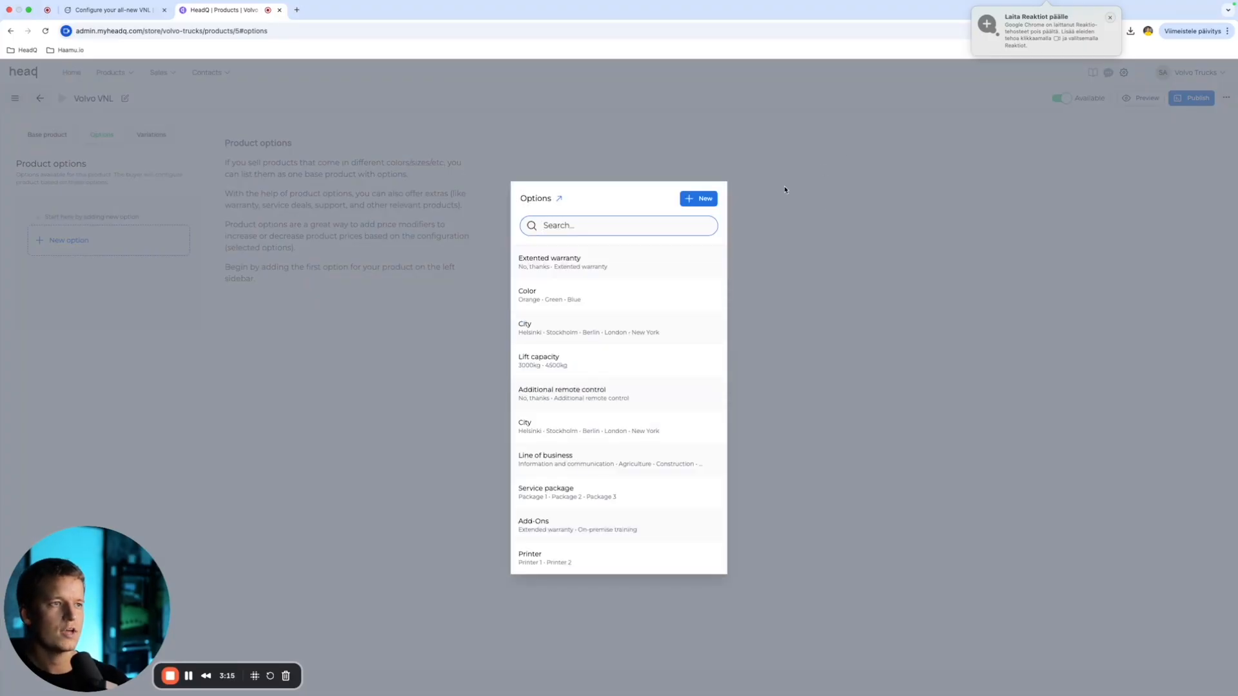
pyautogui.click(698, 199)
pyautogui.click(604, 317)
pyautogui.write('Model')
pyautogui.click(693, 406)
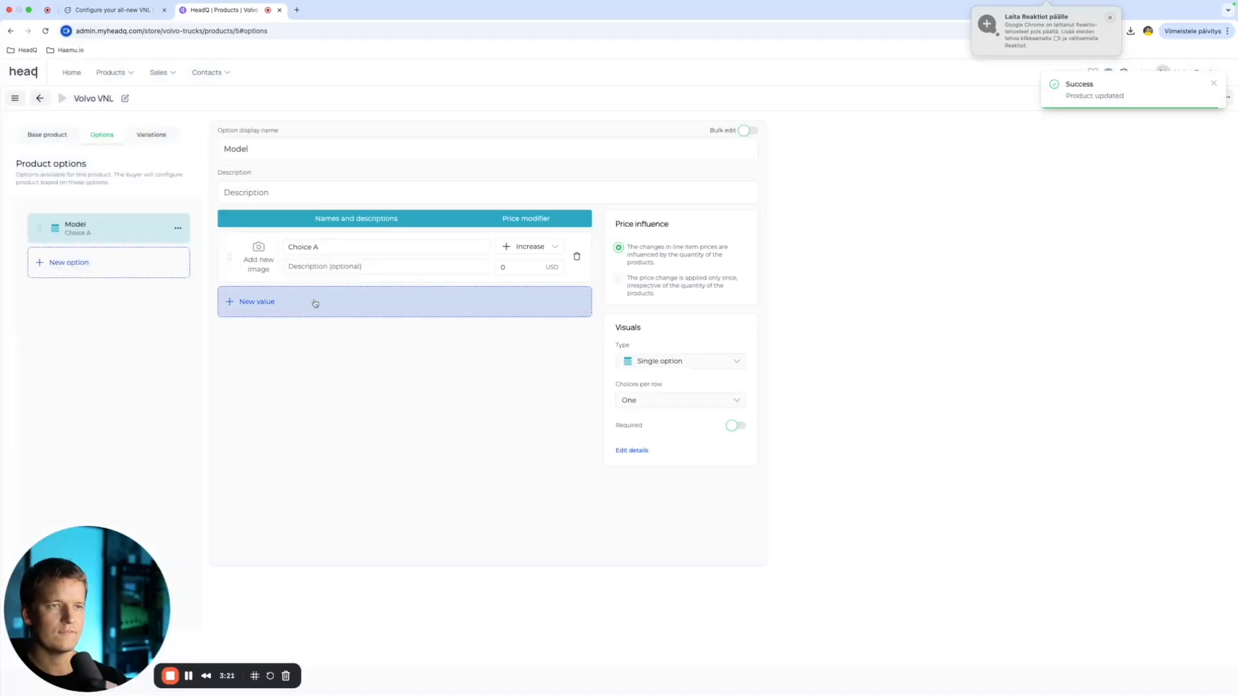
# Step: Copy the model numbers 860, 840, 660, 640, 440 and 300 from the truck builder over the Model option's choices in bulk edit
pyautogui.click(109, 10)
pyautogui.moveTo(721, 556); pyautogui.dragTo(526, 561)
pyautogui.hotkey('ctrl', 'c')
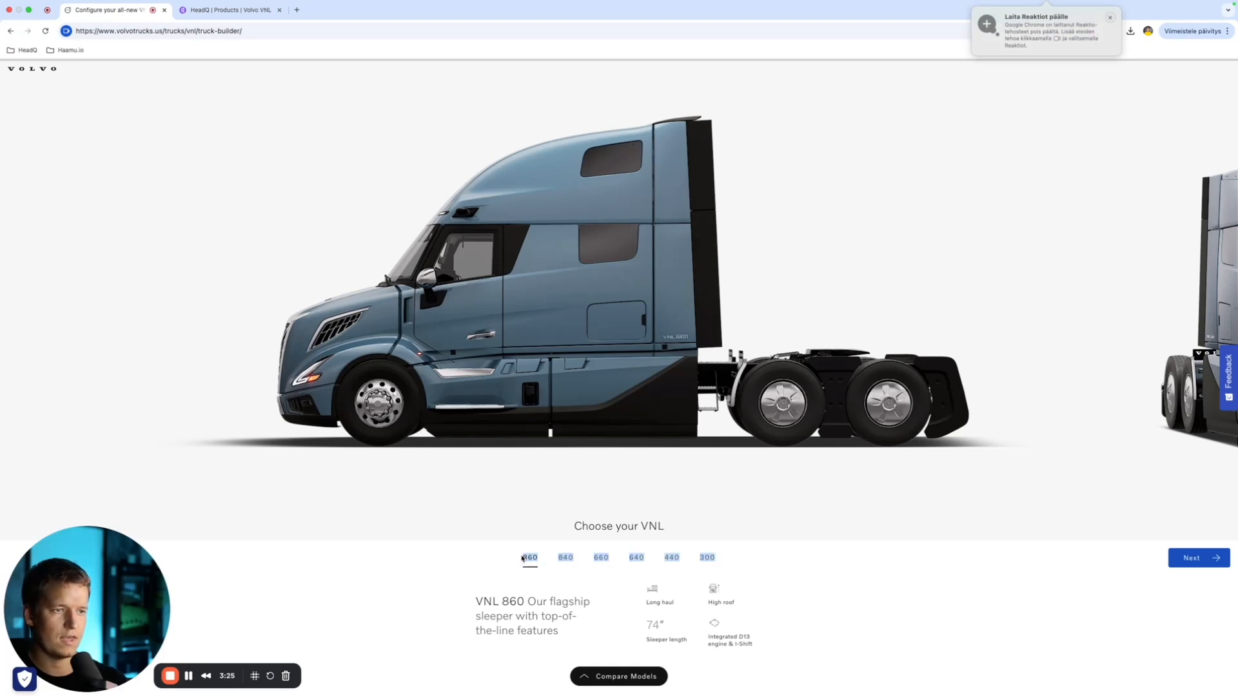
pyautogui.click(194, 10)
pyautogui.click(749, 131)
pyautogui.hotkey('ctrl', 'a')
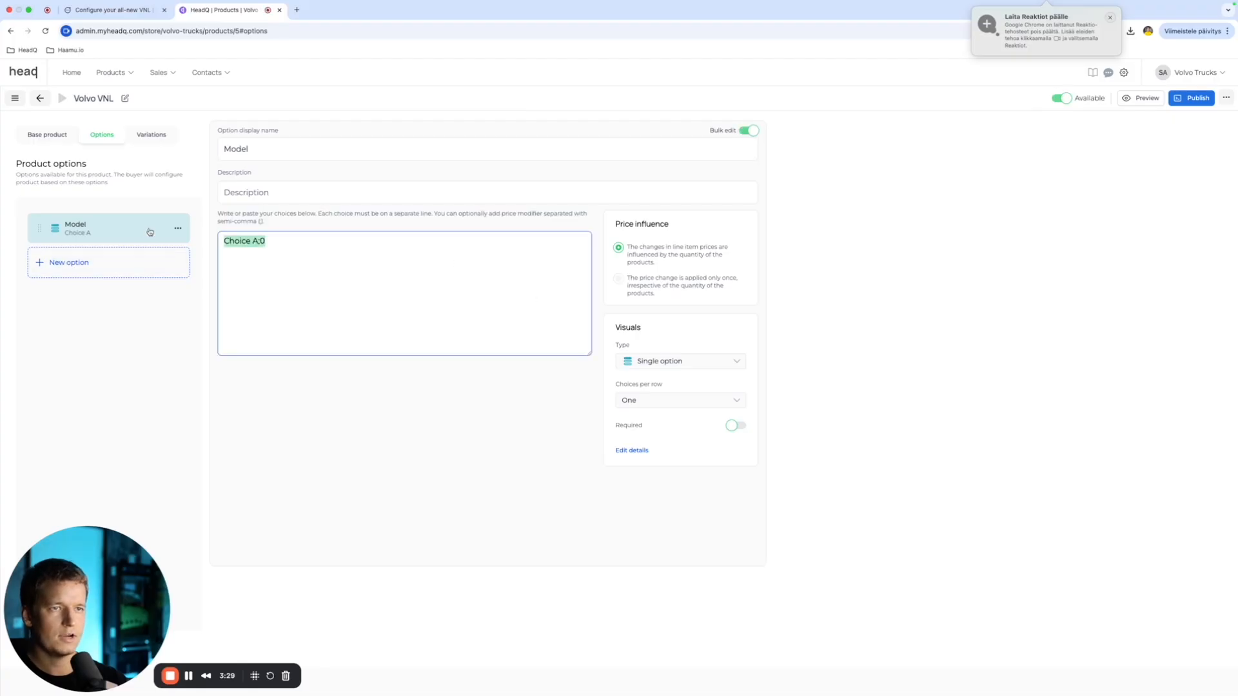
pyautogui.hotkey('ctrl', 'v')
# Step: Remove the blank lines between the pasted model numbers and turn bulk edit off
pyautogui.click(238, 254)
pyautogui.press('BackSpace')
pyautogui.click(242, 265)
pyautogui.press('BackSpace')
pyautogui.press('BackSpace')
pyautogui.click(245, 289)
pyautogui.press('BackSpace')
pyautogui.click(248, 298)
pyautogui.press('BackSpace')
pyautogui.click(749, 130)
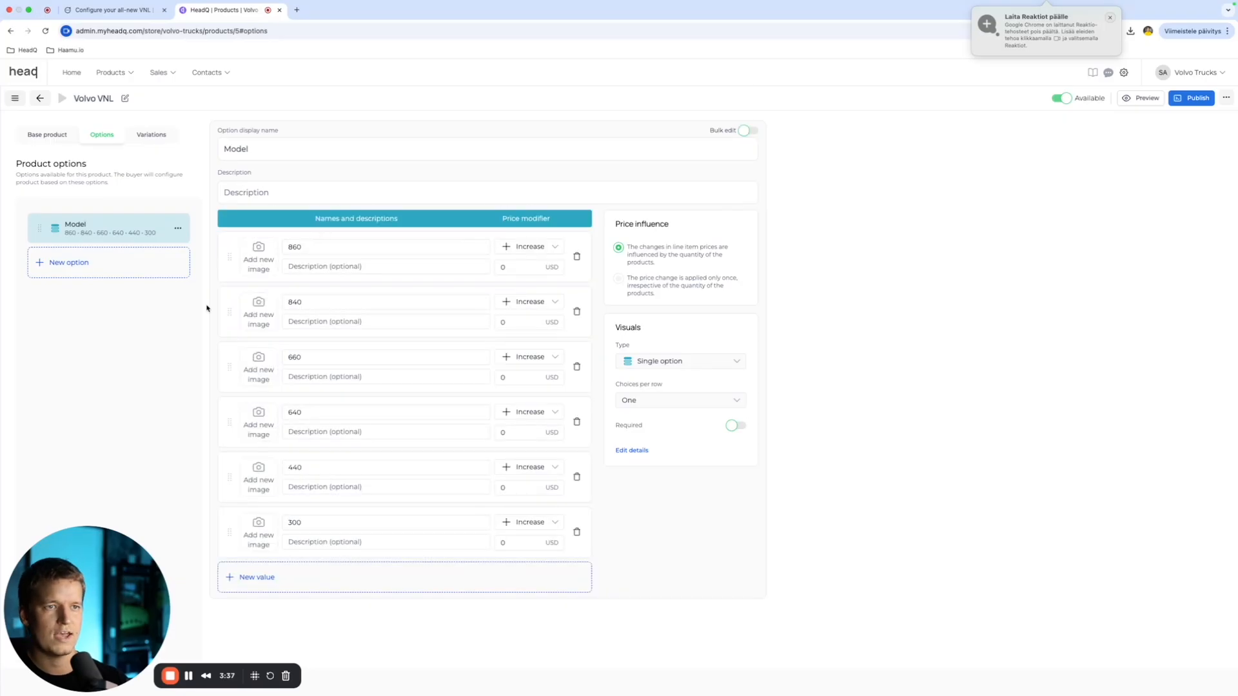
# Step: Check the truck builder's model page, then open the Volvo VNL's base product settings in HeadQ
pyautogui.click(87, 11)
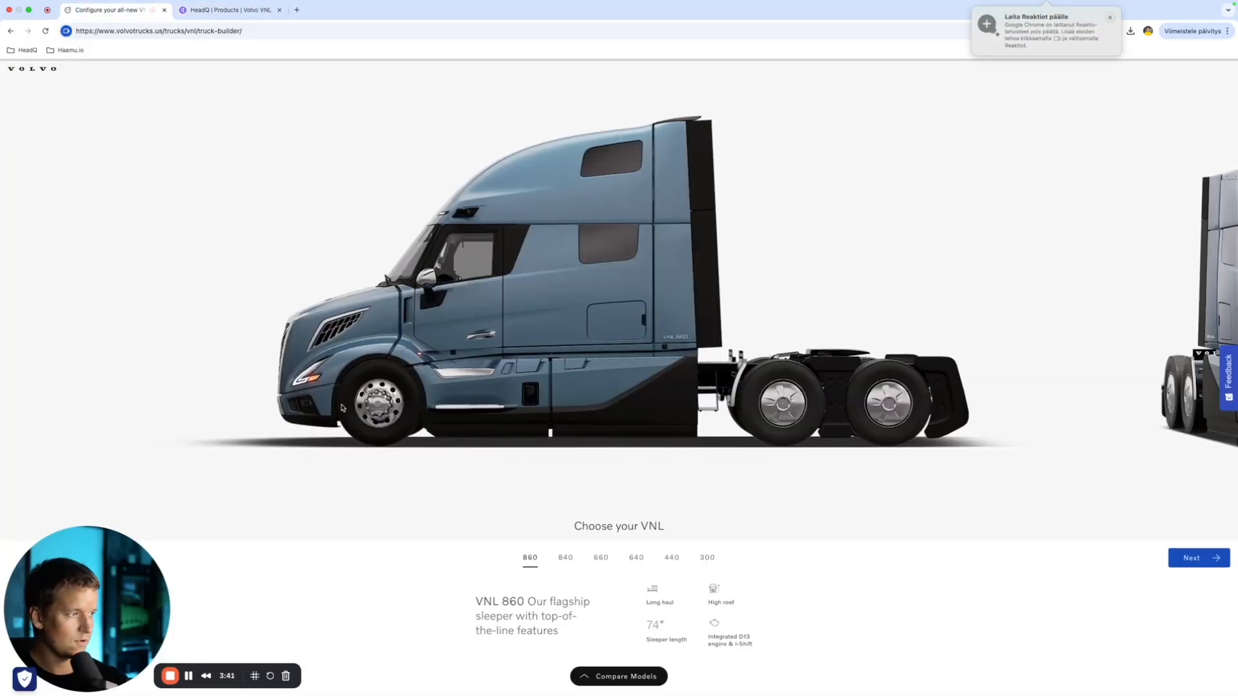
pyautogui.click(229, 10)
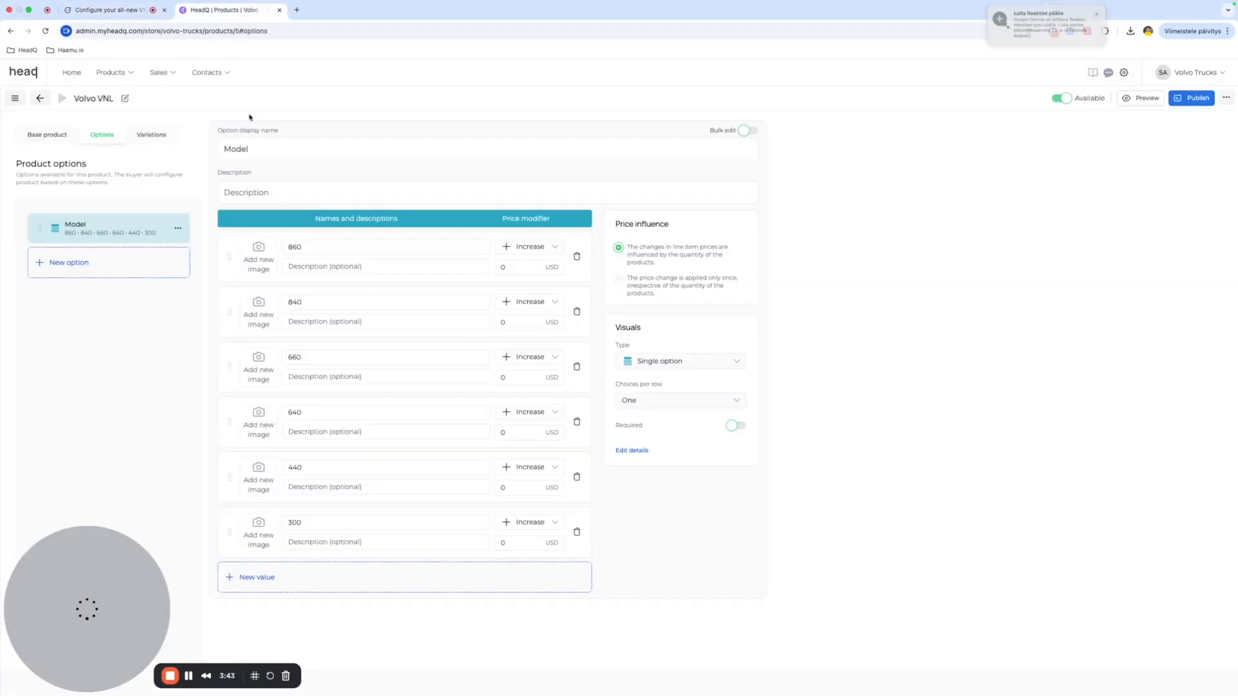
pyautogui.click(111, 72)
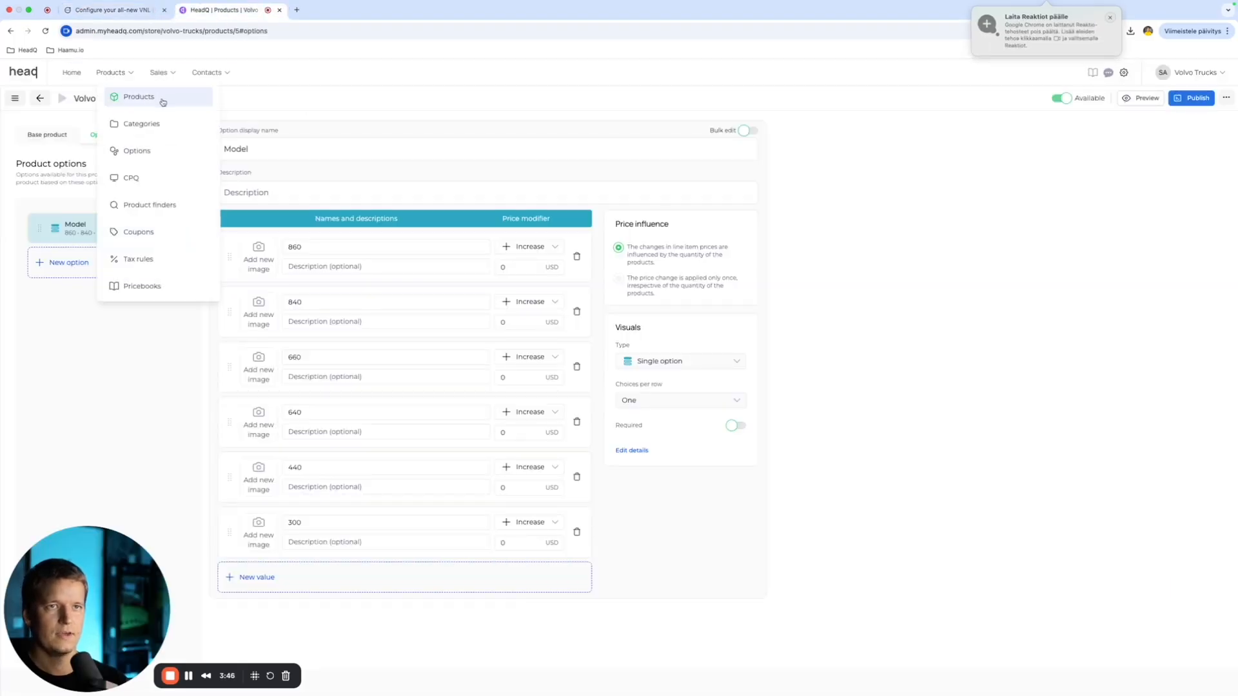
pyautogui.click(33, 140)
pyautogui.click(51, 135)
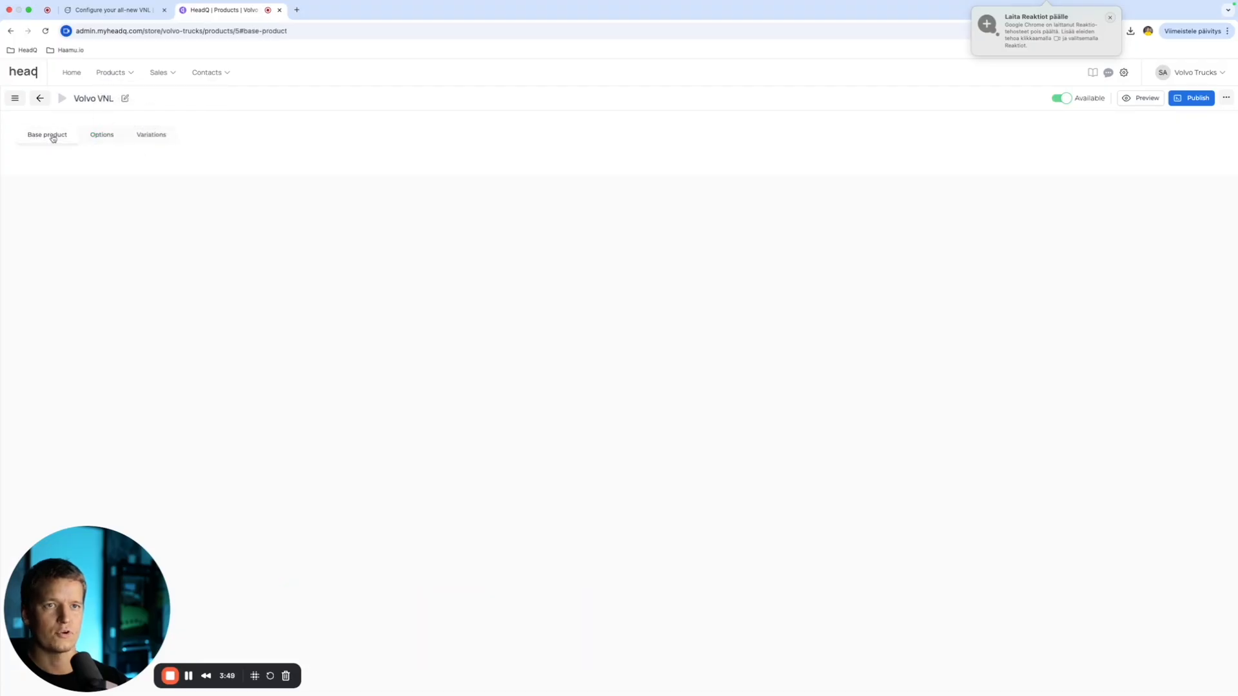
# Step: Save the VNL 860 side-view image from the Volvo truck builder page to the downloads folder as 860
pyautogui.click(133, 10)
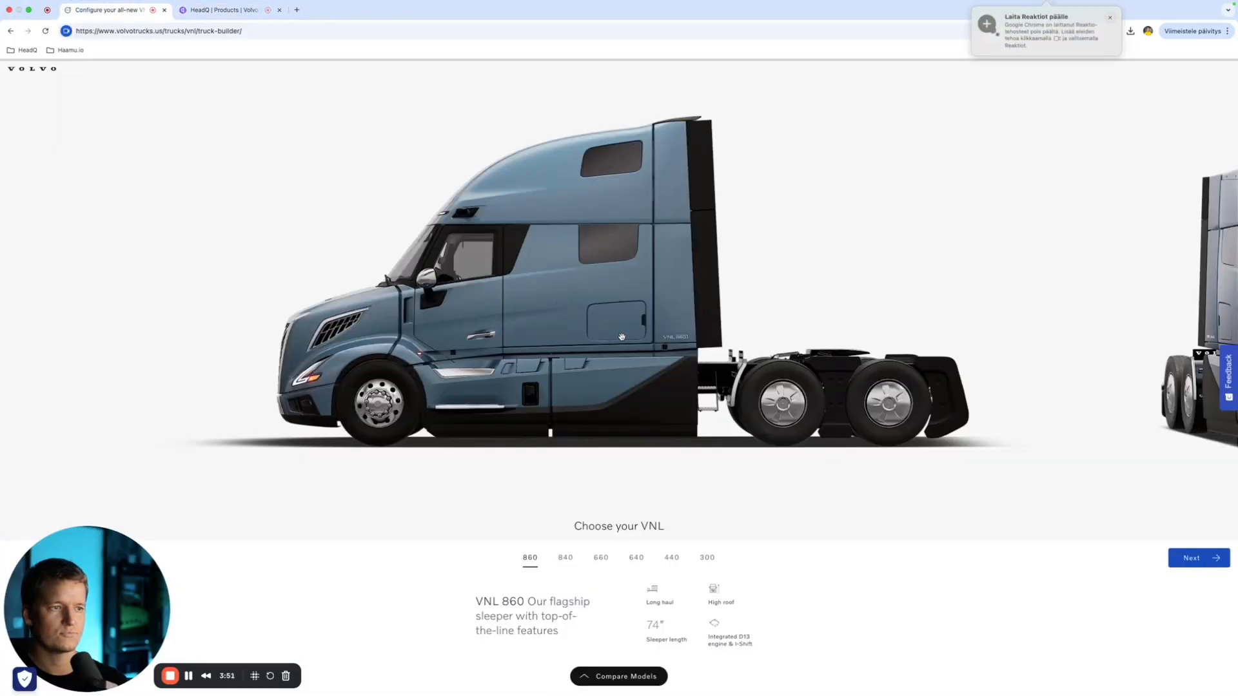
pyautogui.rightClick(589, 308)
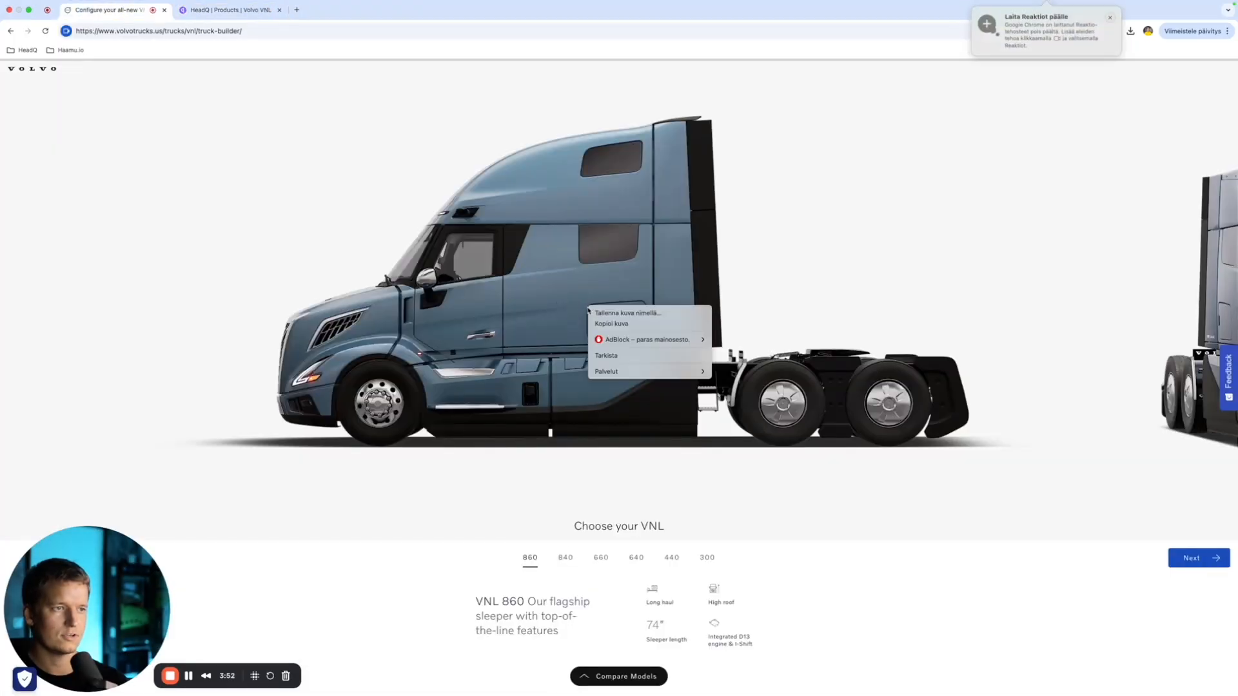
pyautogui.click(647, 319)
pyautogui.write('860')
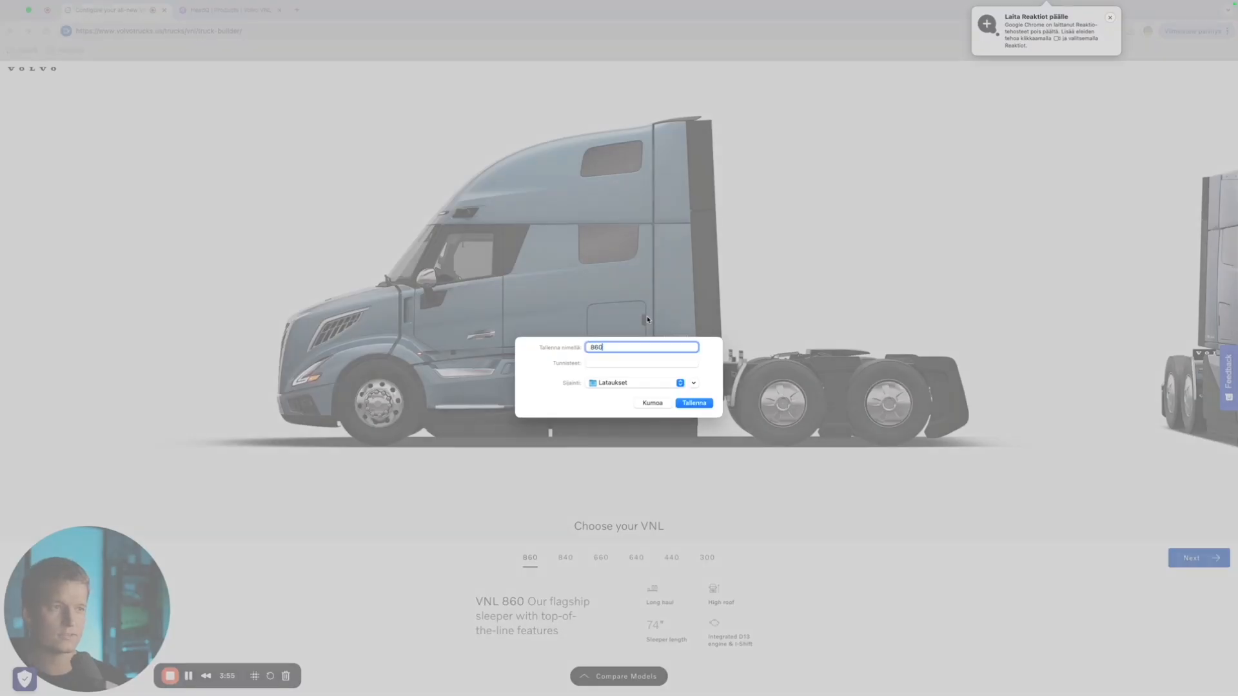
pyautogui.press('Return')
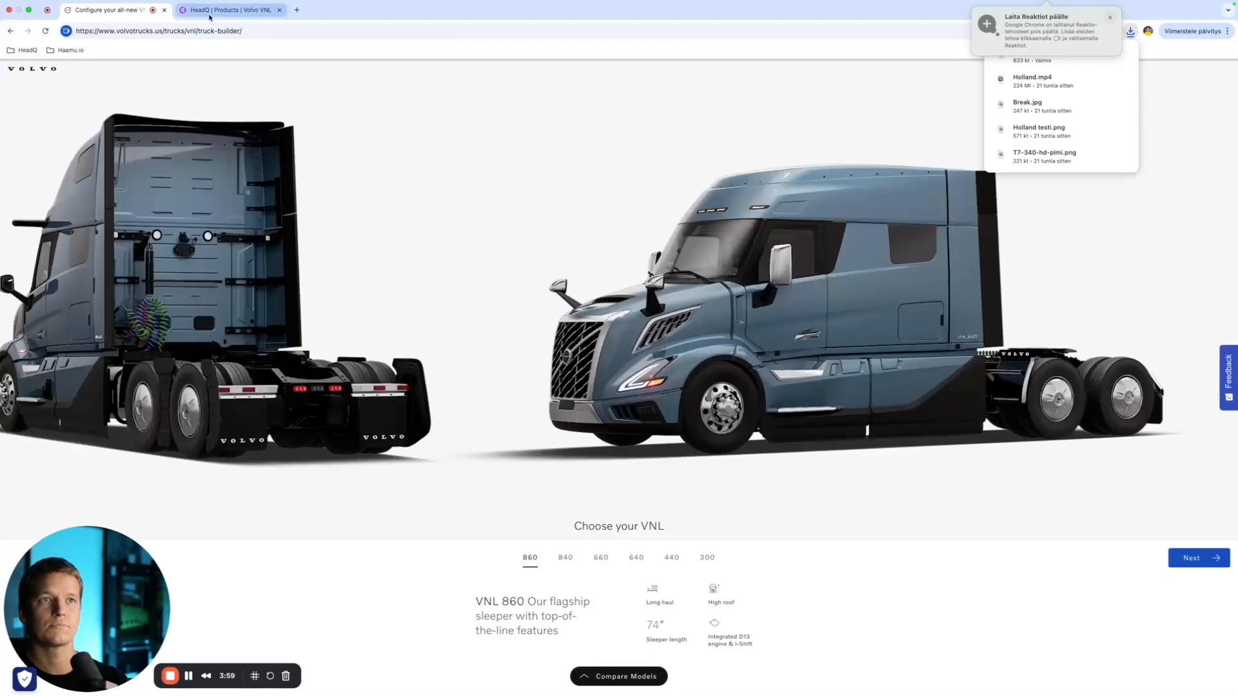
# Step: Upload 860.png as a new image for the Volvo VNL product in HeadQ
pyautogui.click(227, 10)
pyautogui.click(43, 201)
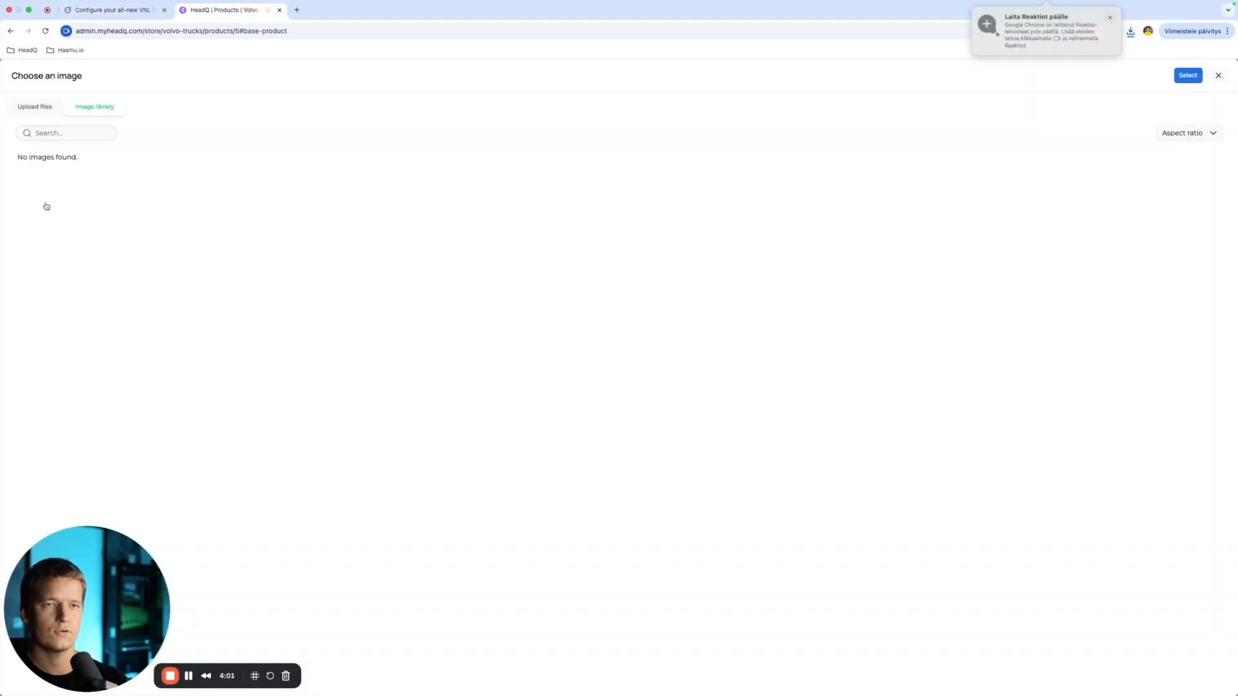
pyautogui.click(34, 107)
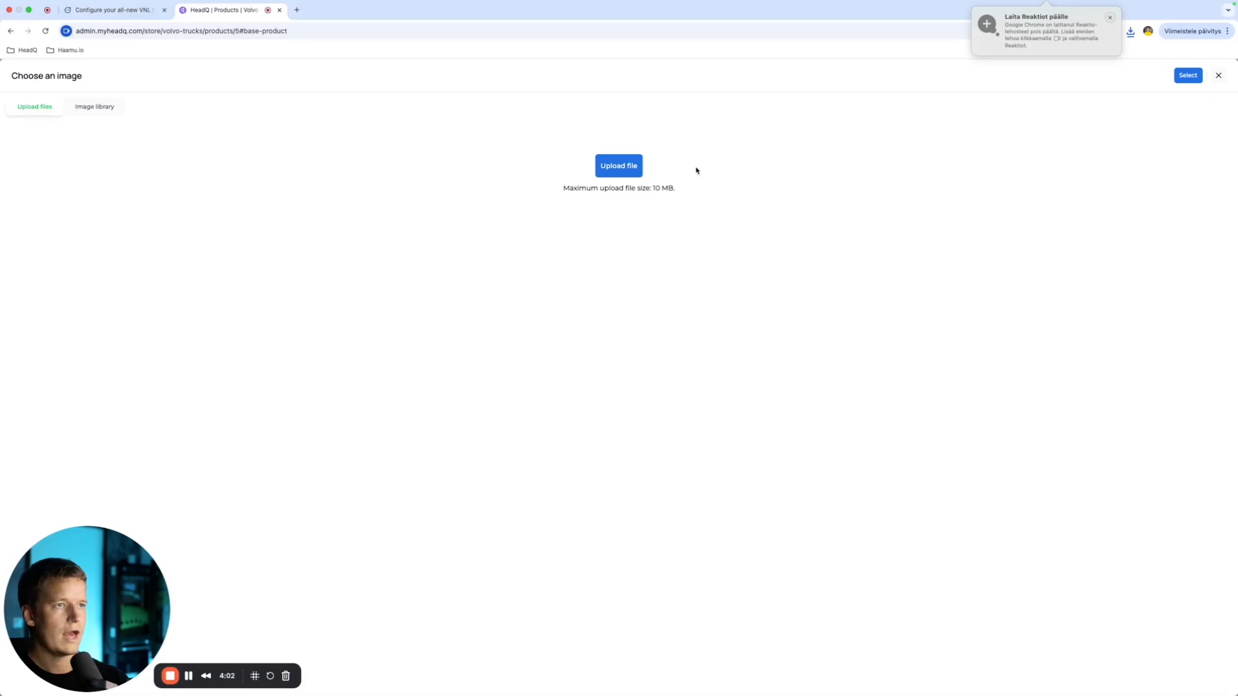
pyautogui.click(625, 166)
pyautogui.click(782, 284)
pyautogui.write('860')
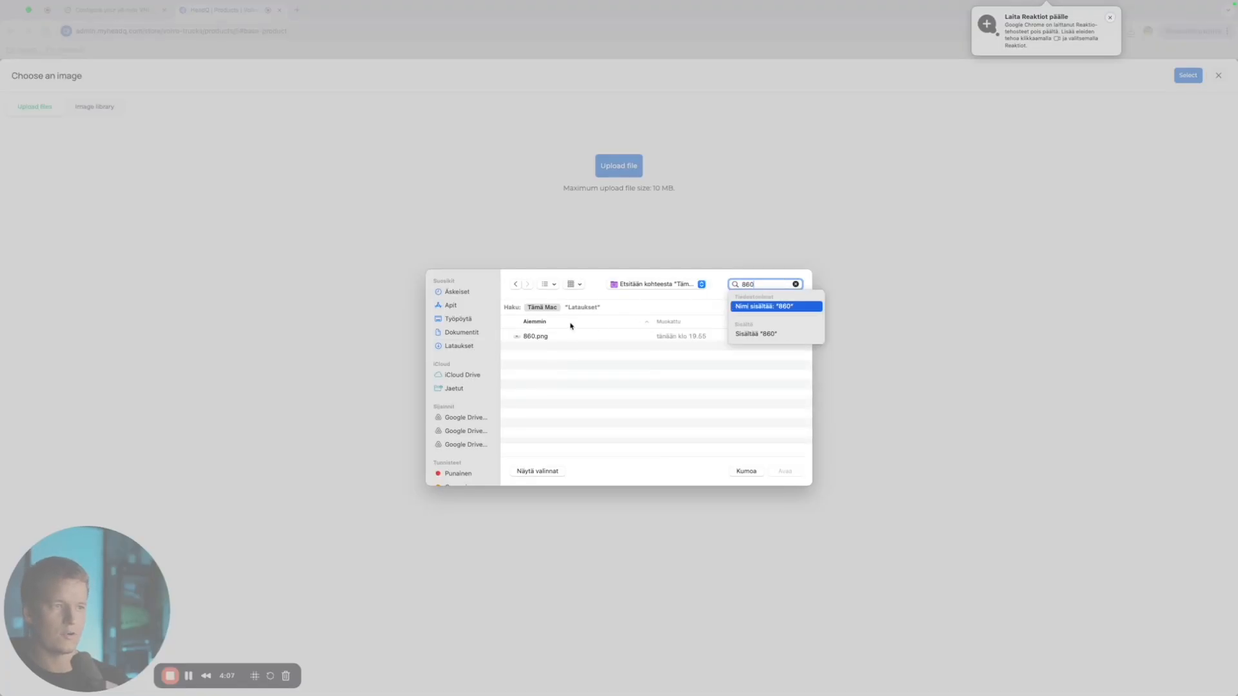
pyautogui.click(551, 337)
pyautogui.click(785, 471)
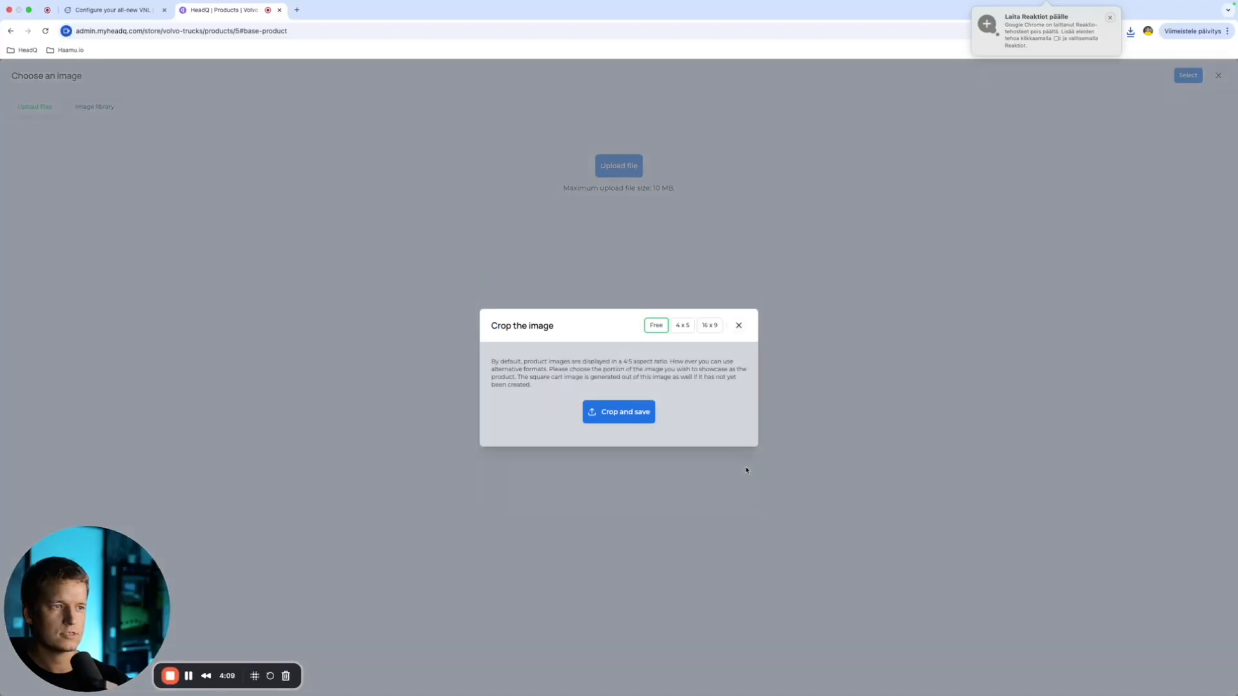
# Step: Crop the uploaded image to 16 x 9 around the side view of the truck and use it as the product image
pyautogui.click(708, 277)
pyautogui.moveTo(621, 354); pyautogui.dragTo(662, 356)
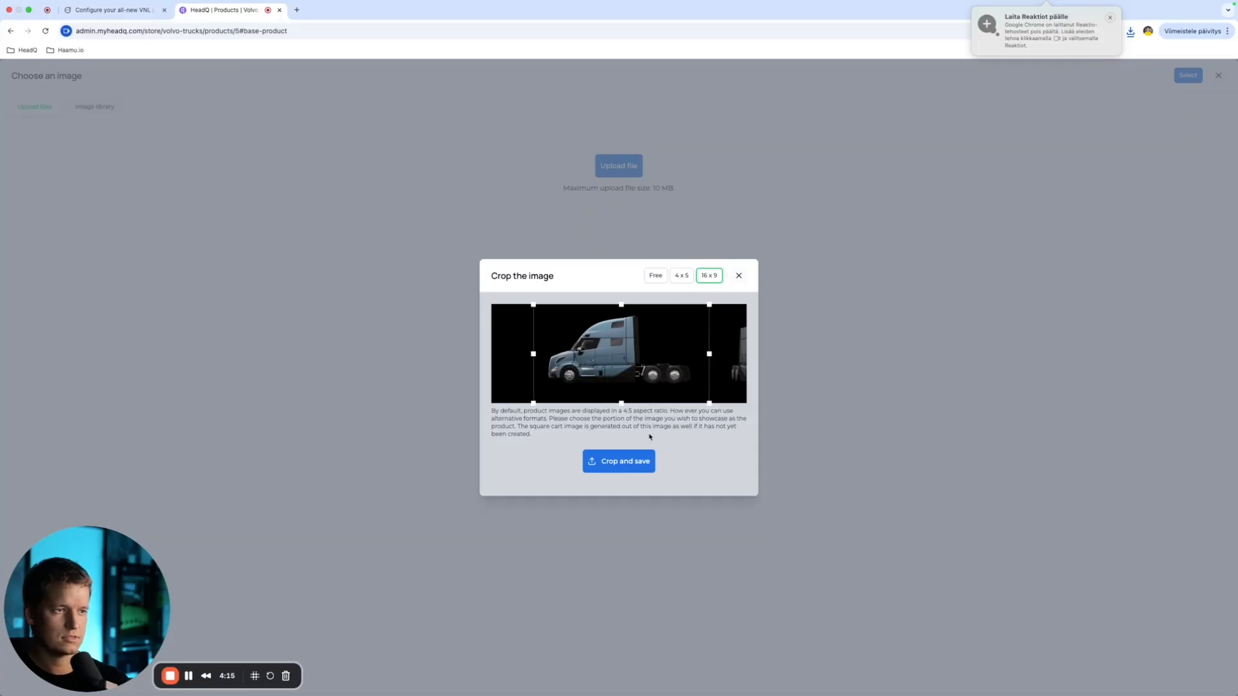
pyautogui.click(644, 462)
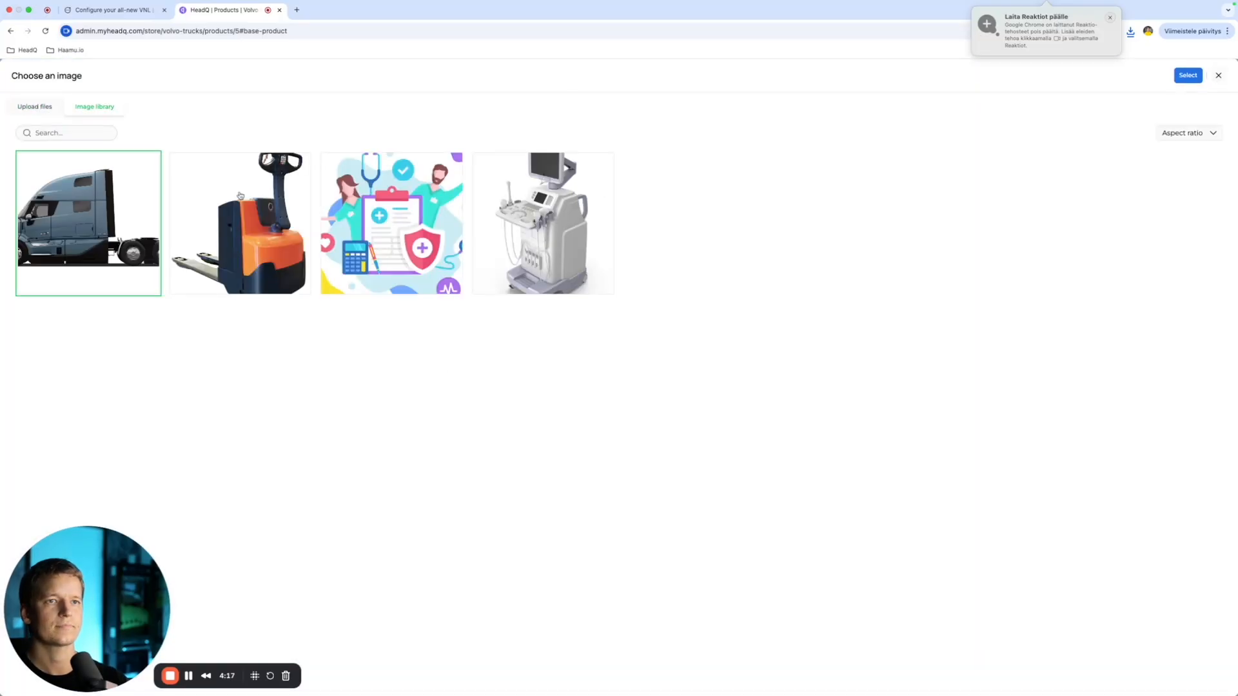
pyautogui.click(1192, 75)
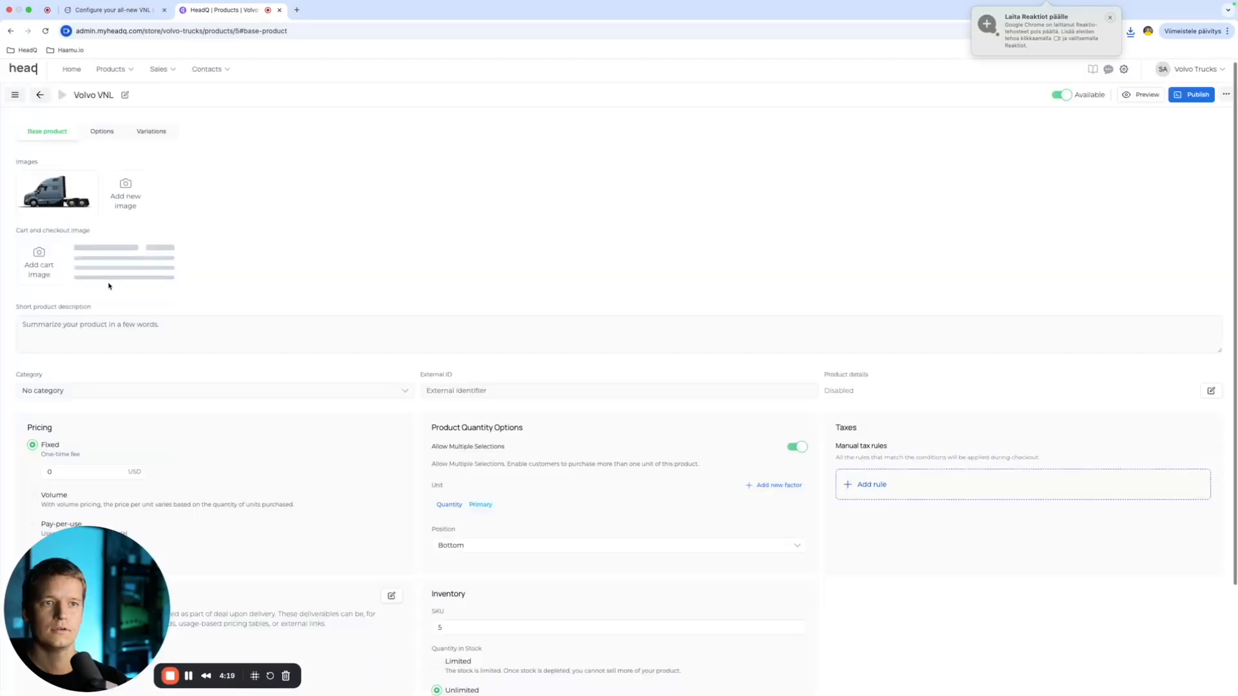
# Step: Set the truck picture from the image library as the cart and checkout image
pyautogui.click(62, 272)
pyautogui.click(519, 244)
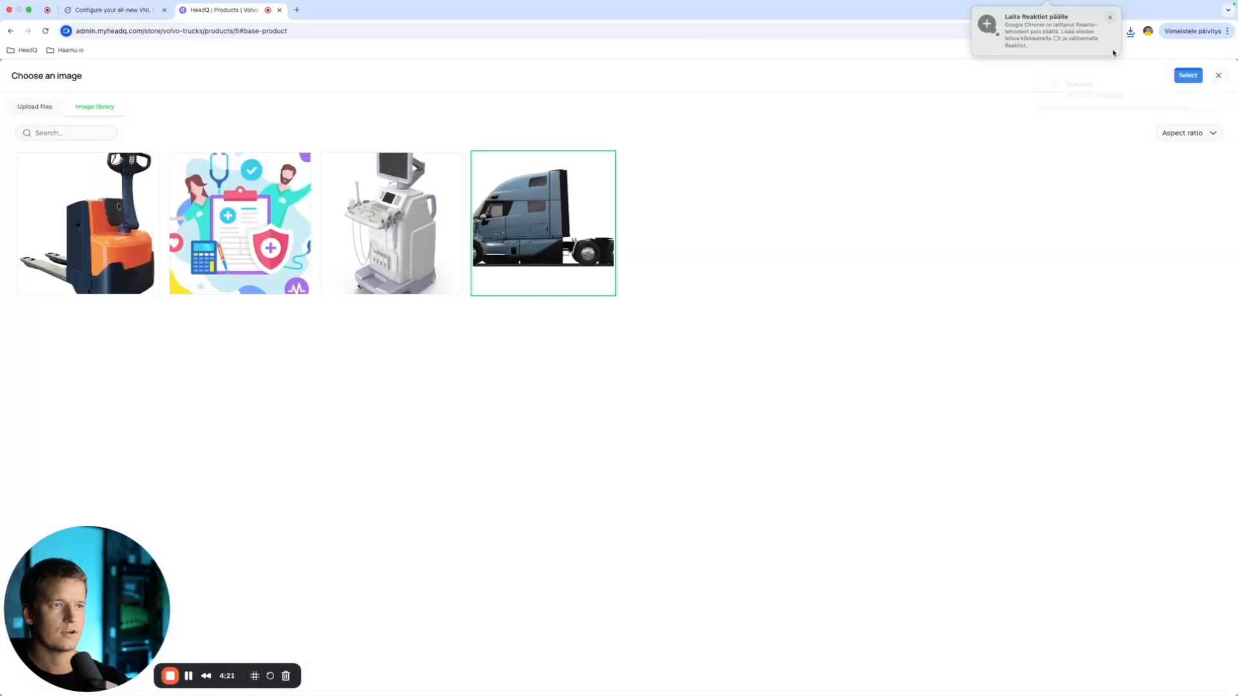
pyautogui.click(1190, 75)
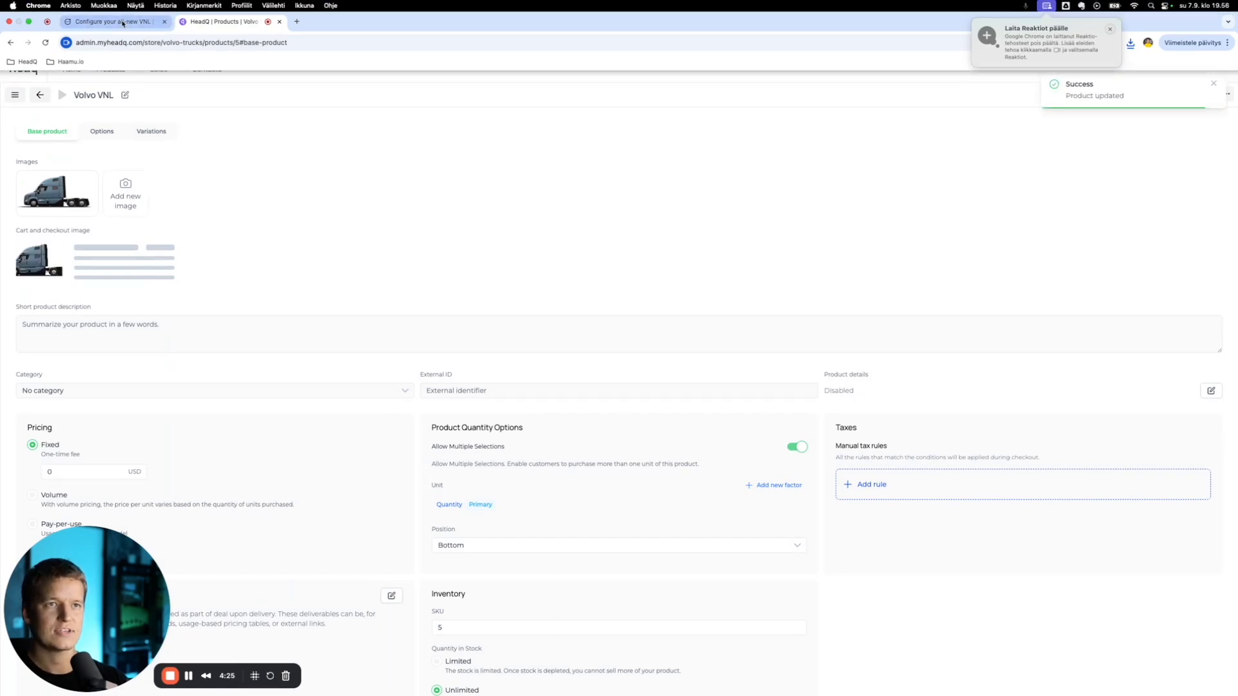
# Step: Switch to the Volvo truck builder, compare the 840 and 860 models, and continue with the VNL 860 to the exterior trim level
pyautogui.click(116, 21)
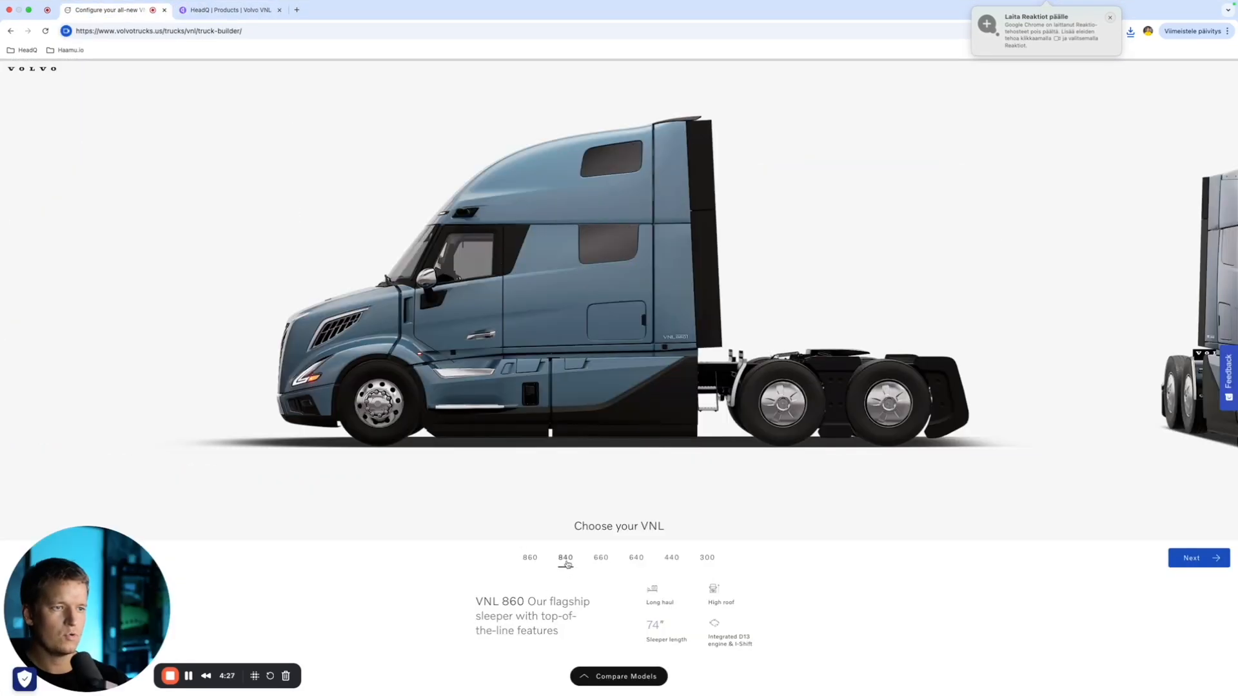
pyautogui.click(566, 559)
pyautogui.click(528, 558)
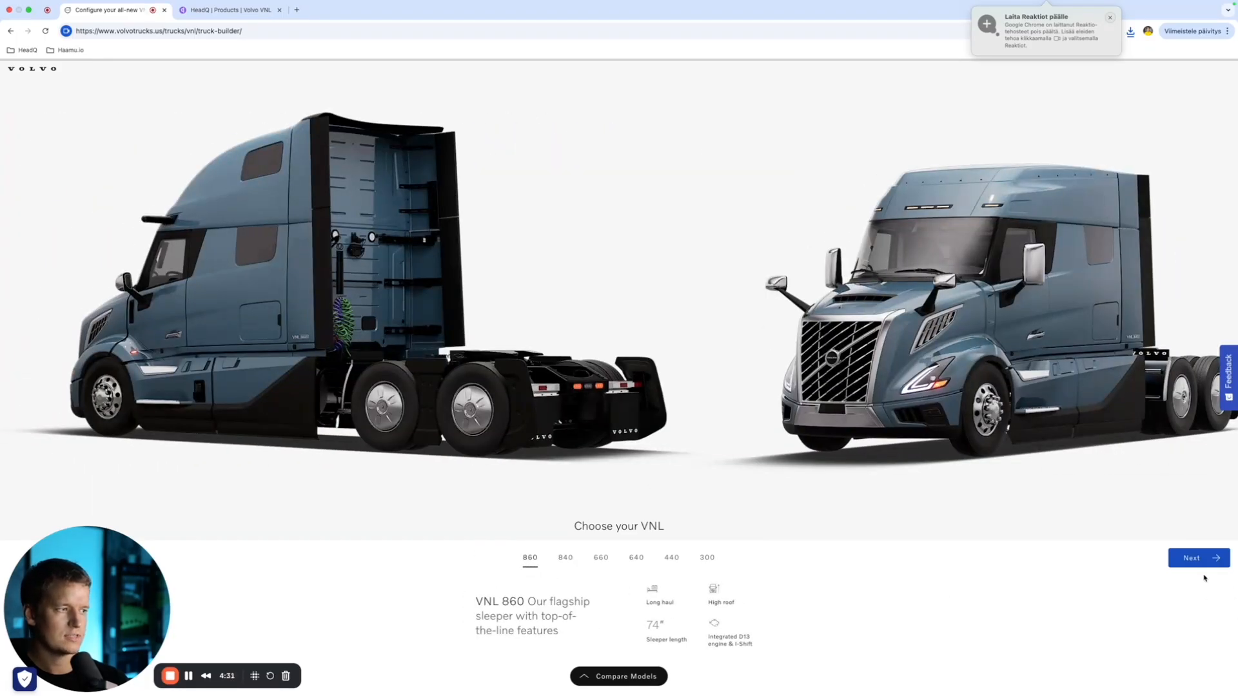
pyautogui.click(1203, 566)
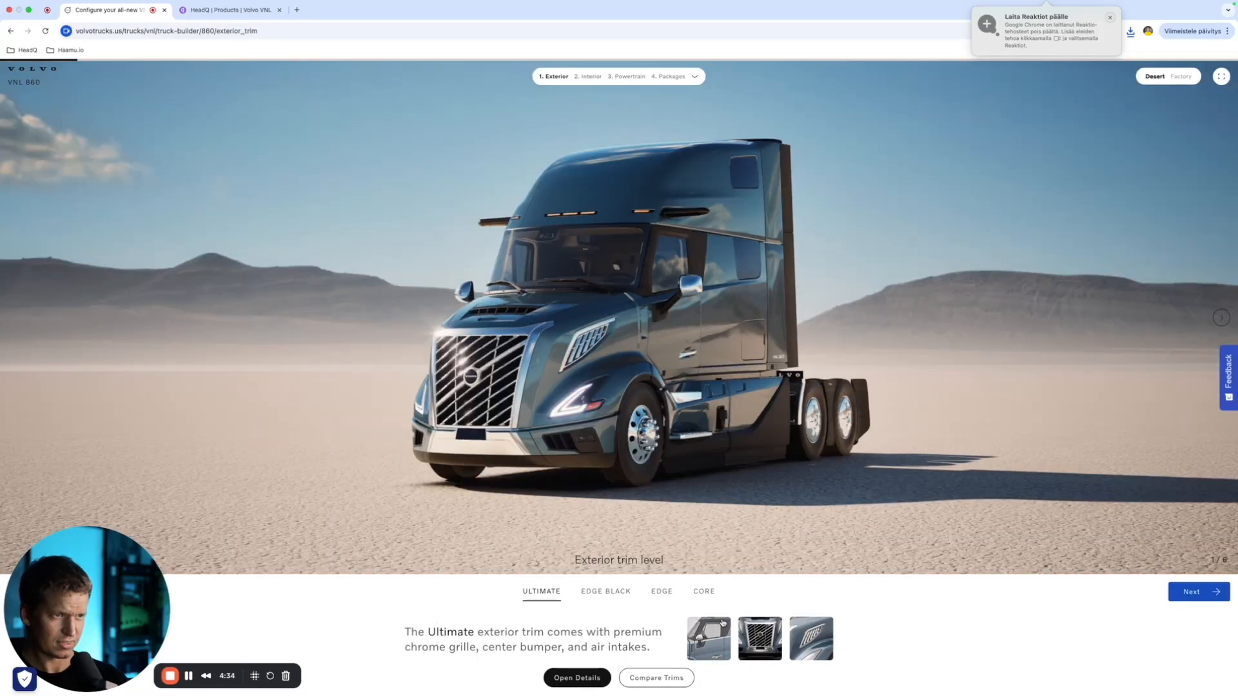
# Step: Compare the Edge Black, Edge, Core and Ultimate exterior trim levels of the VNL 860
pyautogui.click(603, 591)
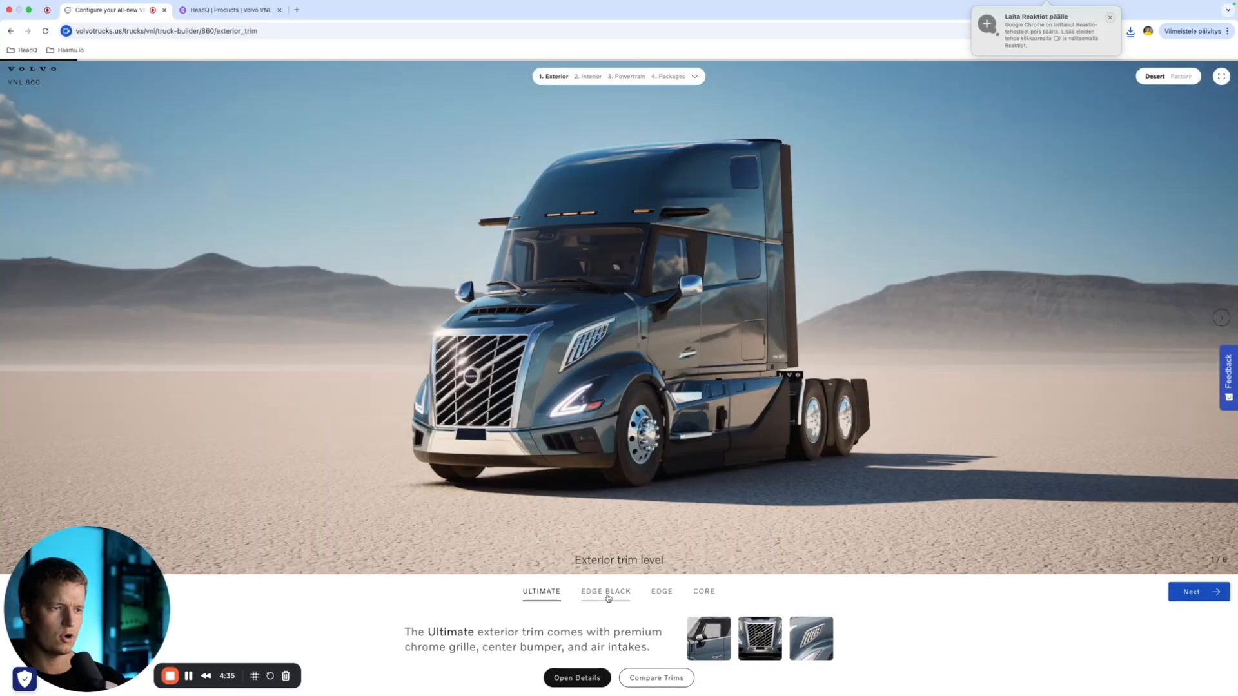
pyautogui.click(662, 591)
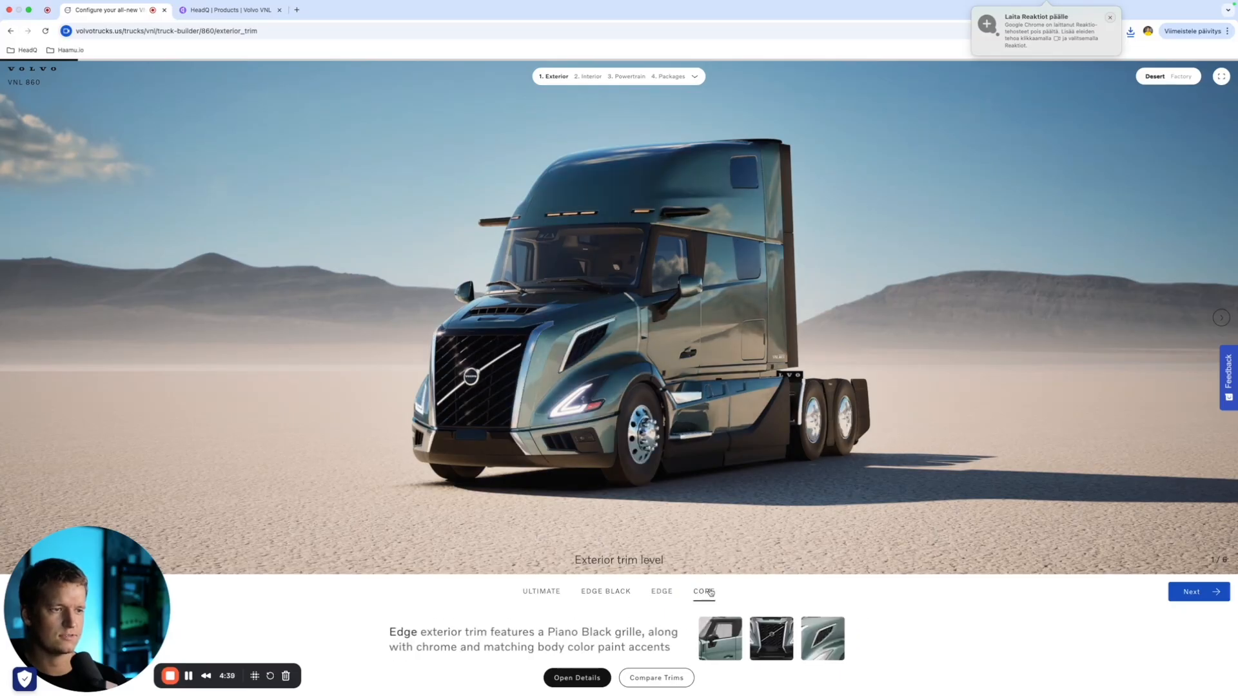
pyautogui.click(709, 591)
pyautogui.click(527, 591)
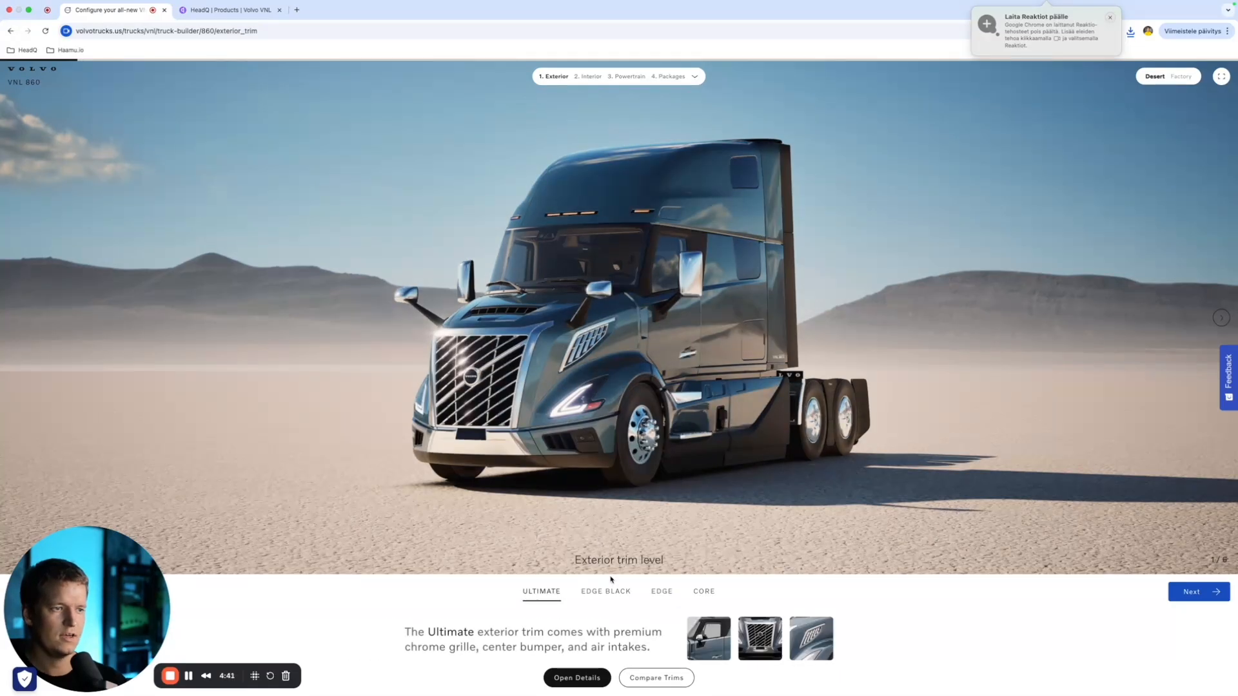
# Step: Copy the "Exterior trim level" heading from the truck builder and create a single option with that name for the Volvo VNL product in HeadQ
pyautogui.tripleClick(642, 558)
pyautogui.press('super+c')
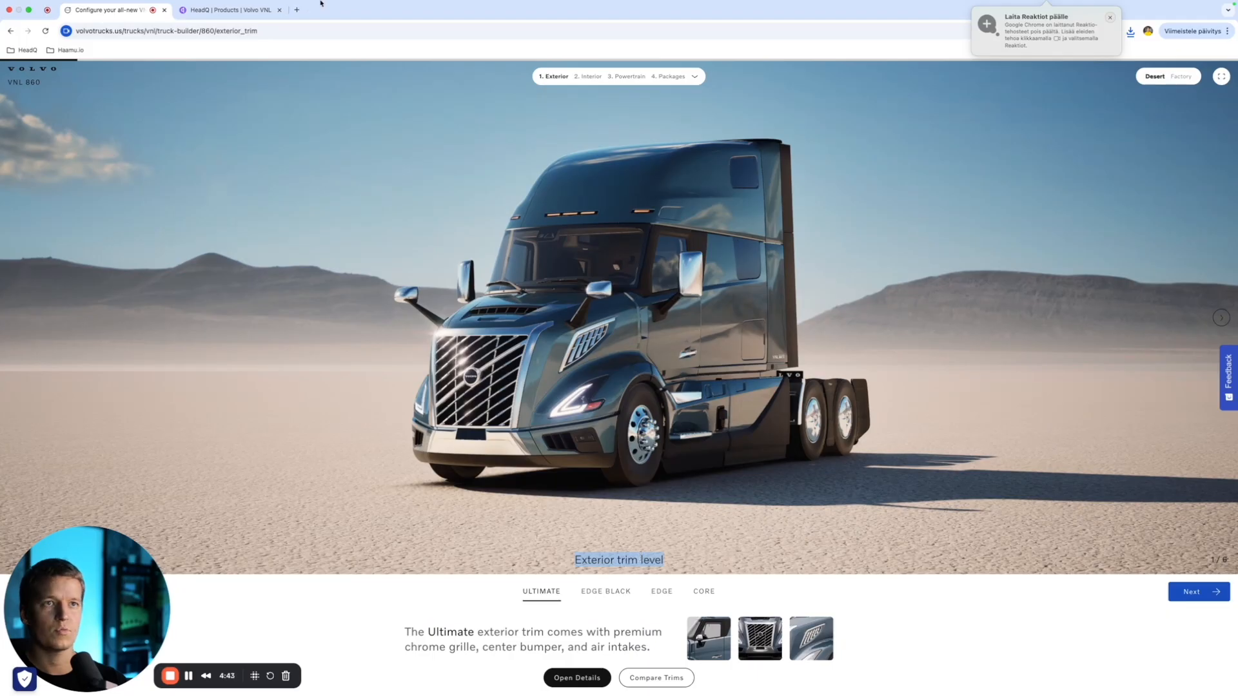
pyautogui.click(225, 10)
pyautogui.click(102, 134)
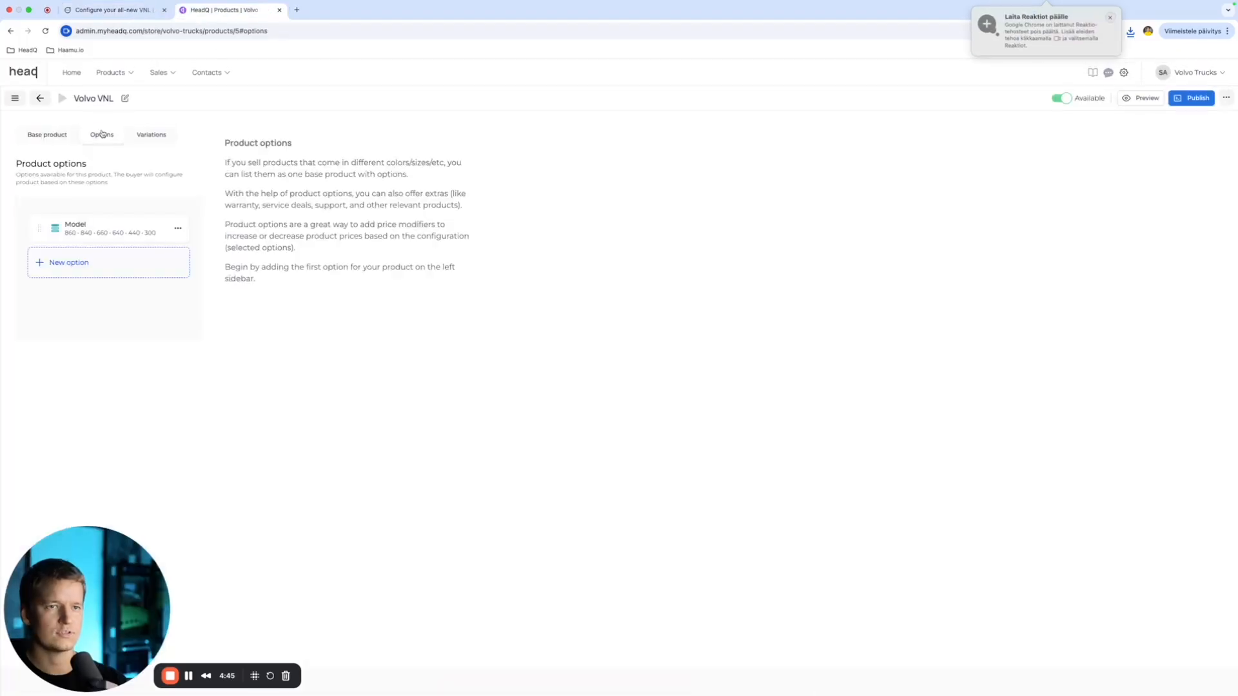
pyautogui.click(132, 265)
pyautogui.click(707, 181)
pyautogui.click(616, 317)
pyautogui.press('super+v')
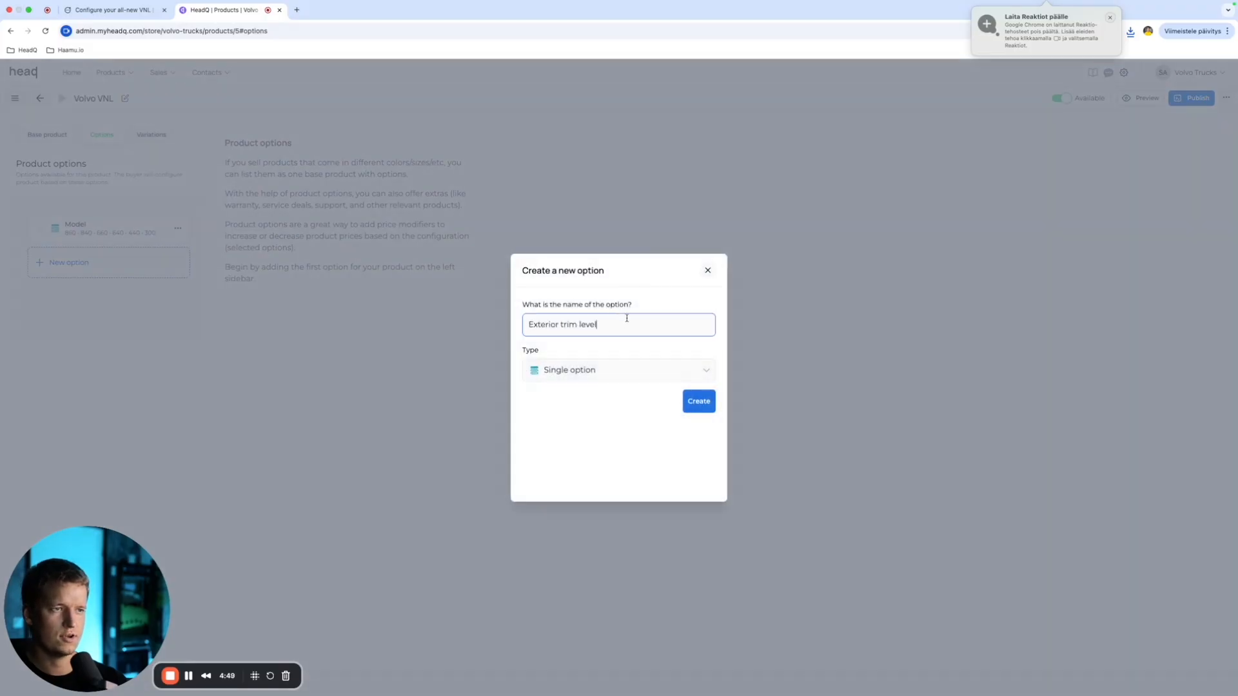
pyautogui.click(693, 401)
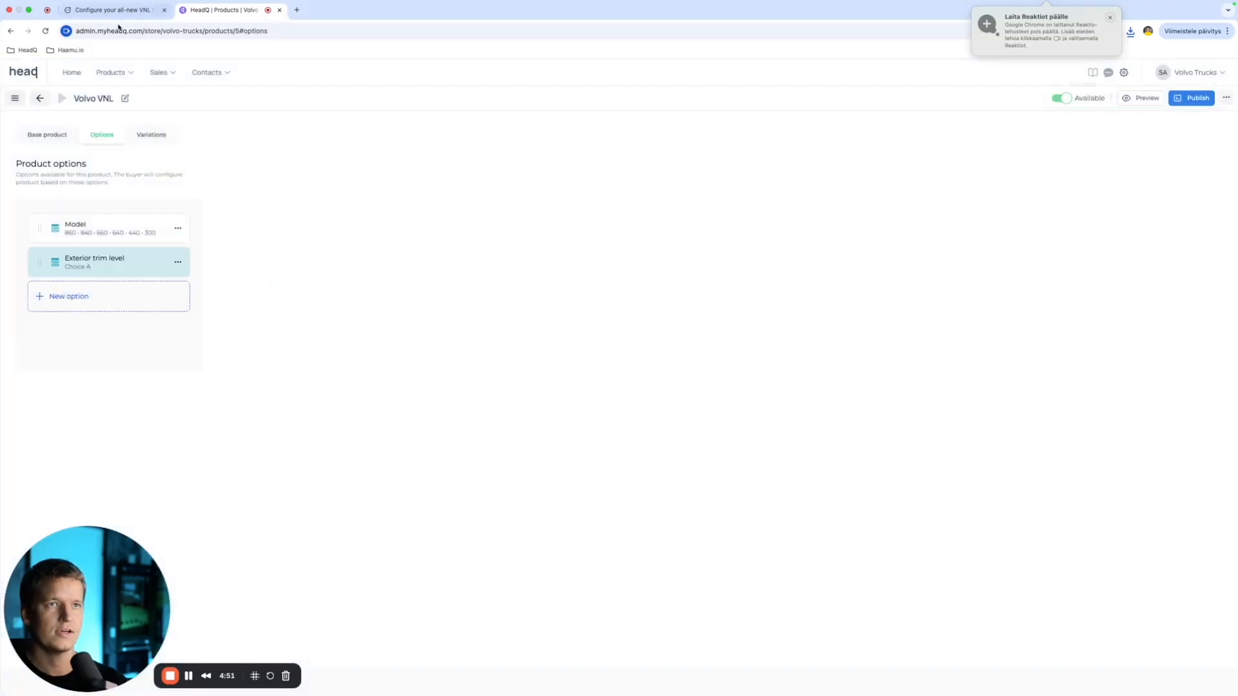
# Step: Copy the trim names from the truck builder and bulk-enter Ultimate, Edge Black, Edge and Core as the option's choices, without blank lines
pyautogui.click(117, 11)
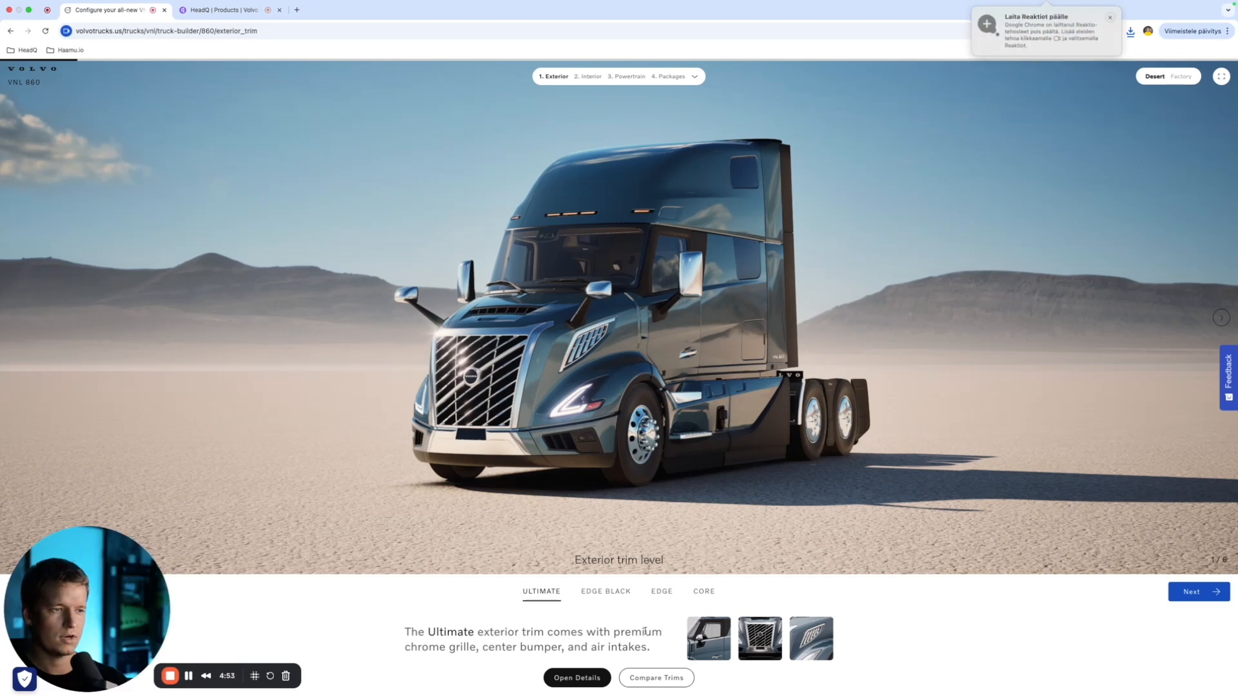
pyautogui.moveTo(719, 597); pyautogui.dragTo(515, 596)
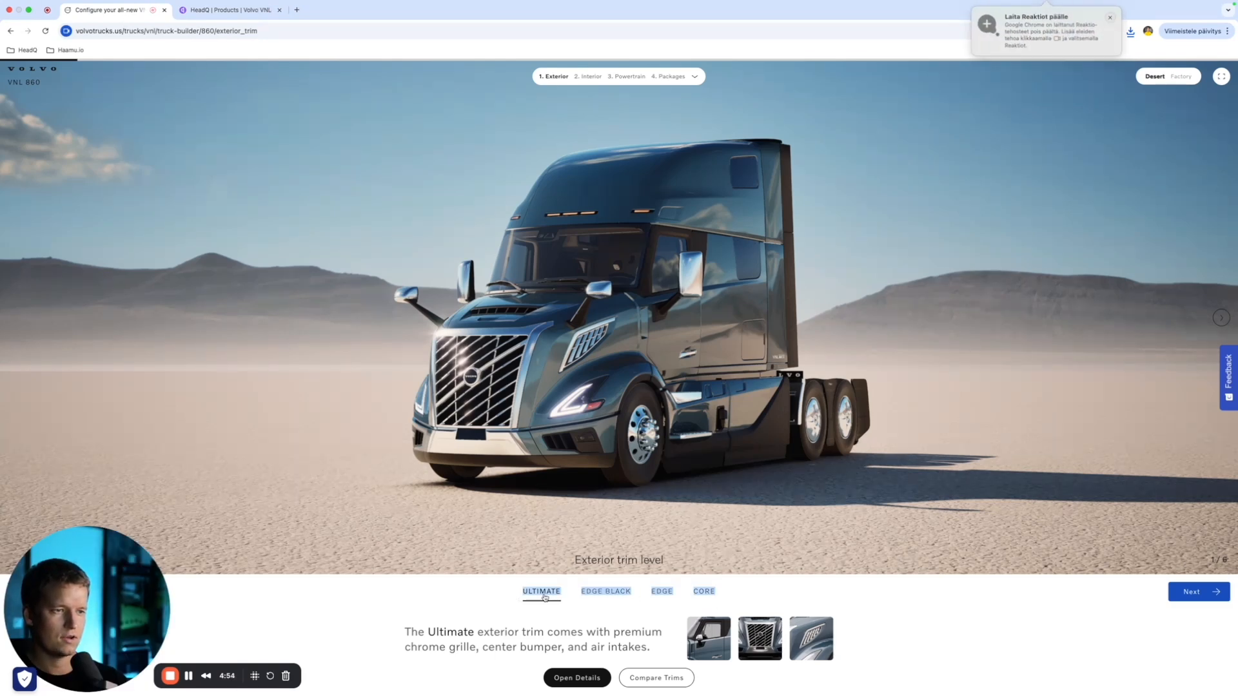
pyautogui.click(226, 10)
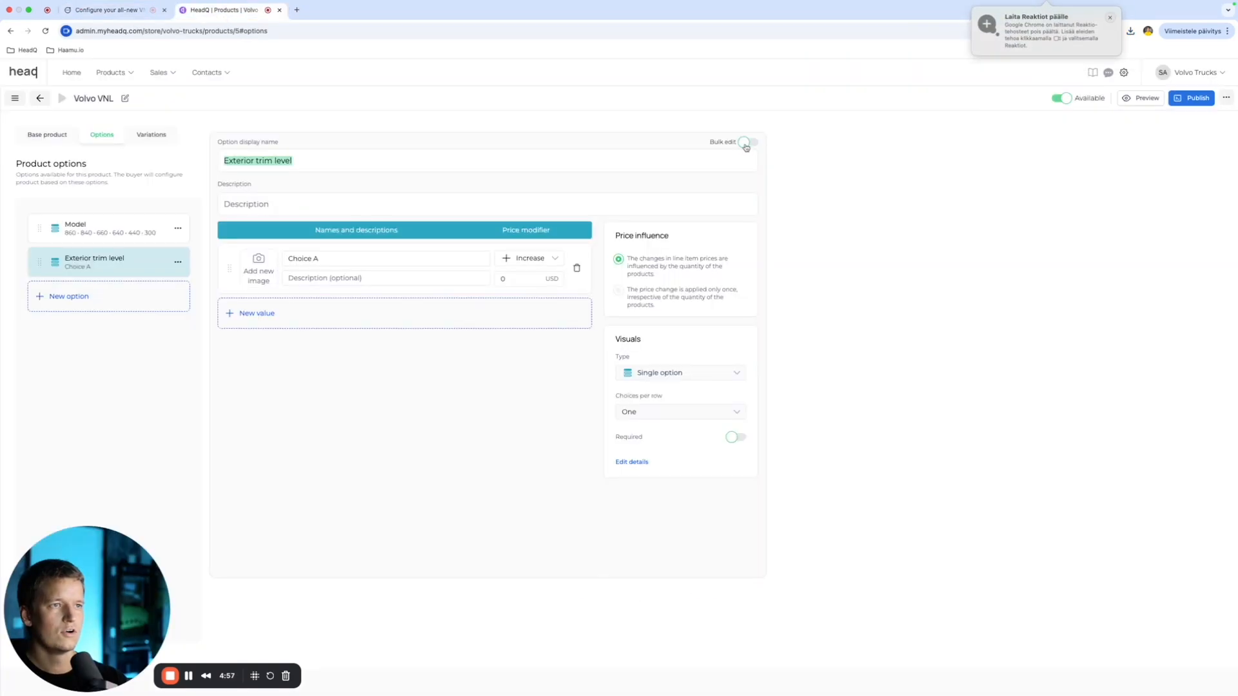
pyautogui.click(745, 142)
pyautogui.write('Ultimate  Edge Black  Edge  Core')
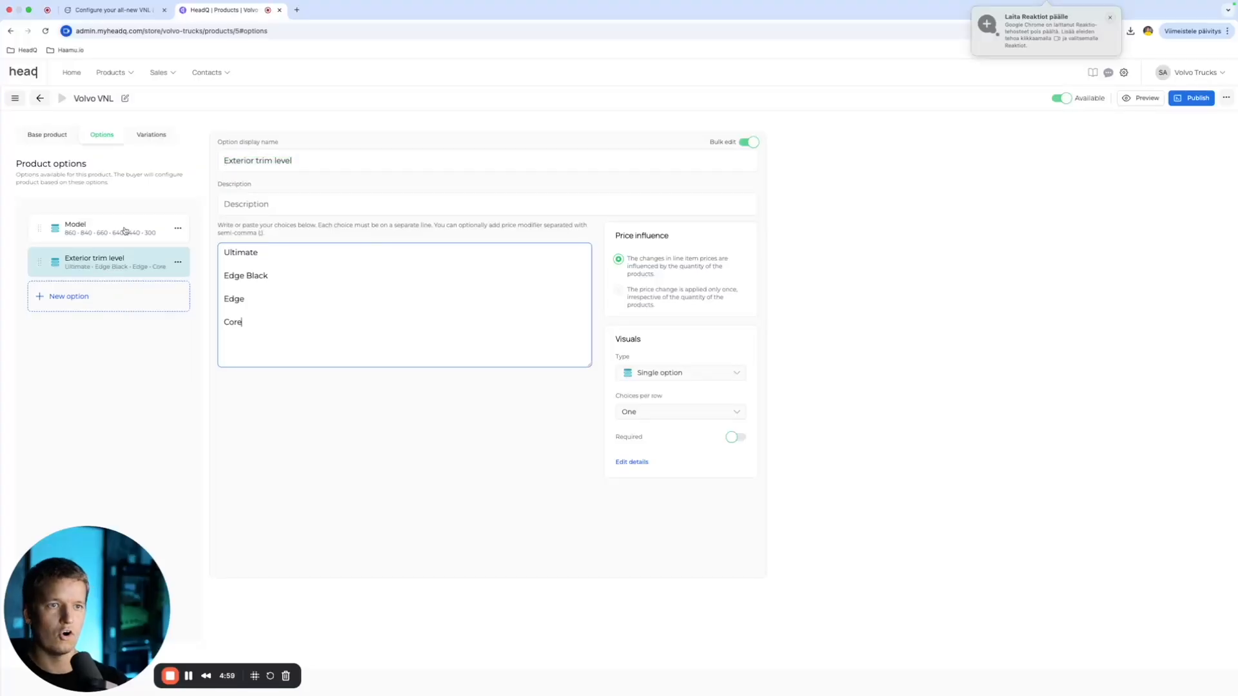
pyautogui.click(263, 268)
pyautogui.press('BackSpace')
pyautogui.click(264, 276)
pyautogui.press('BackSpace')
pyautogui.click(255, 291)
pyautogui.press('BackSpace')
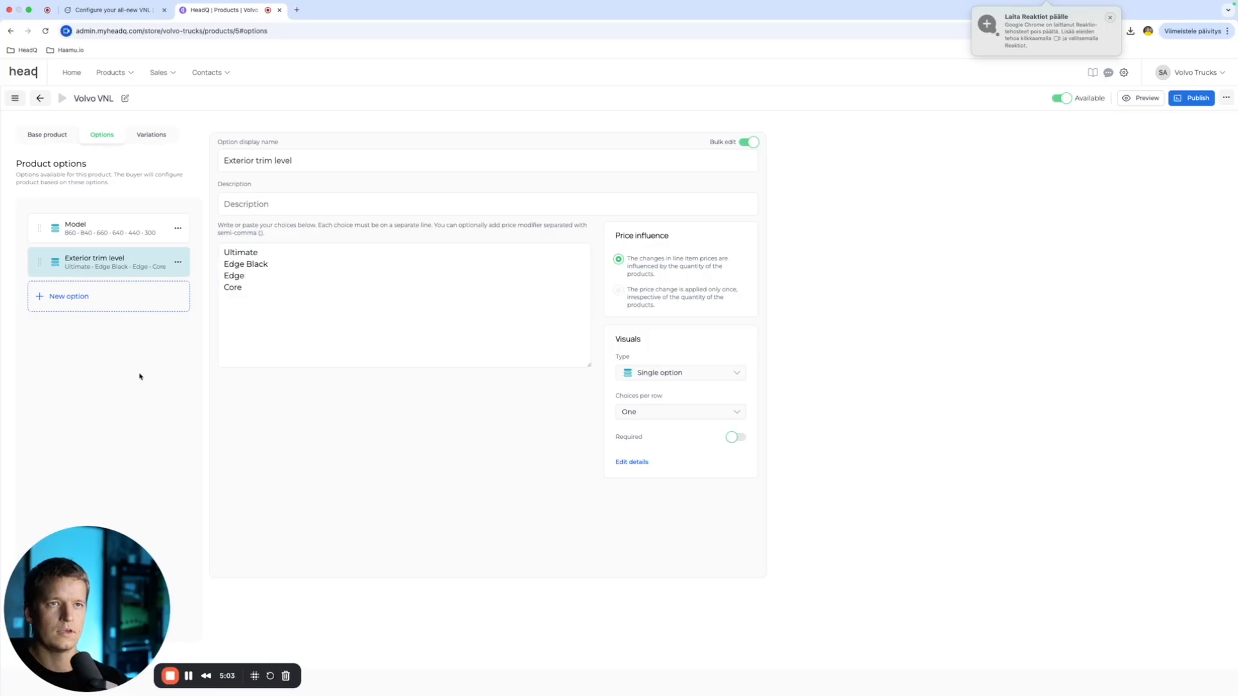
# Step: Advance the Volvo truck builder to the exterior color stage, select its heading text, and return to HeadQ
pyautogui.click(113, 10)
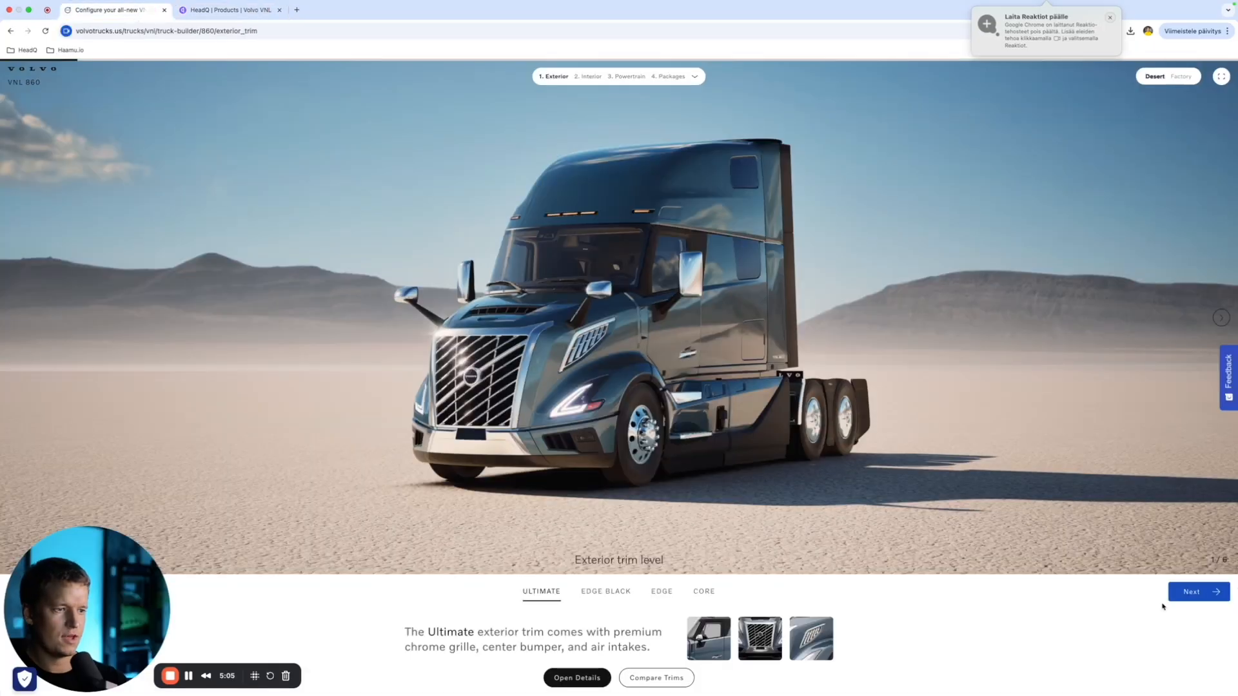
pyautogui.click(1198, 592)
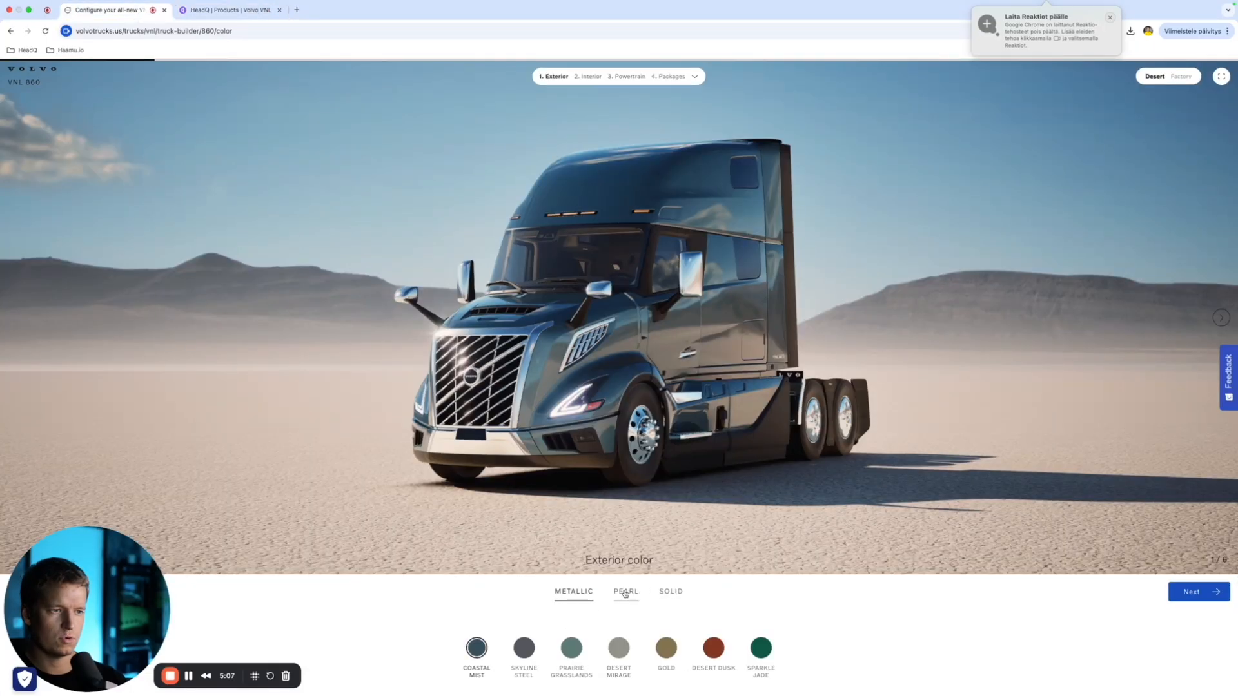
pyautogui.tripleClick(625, 563)
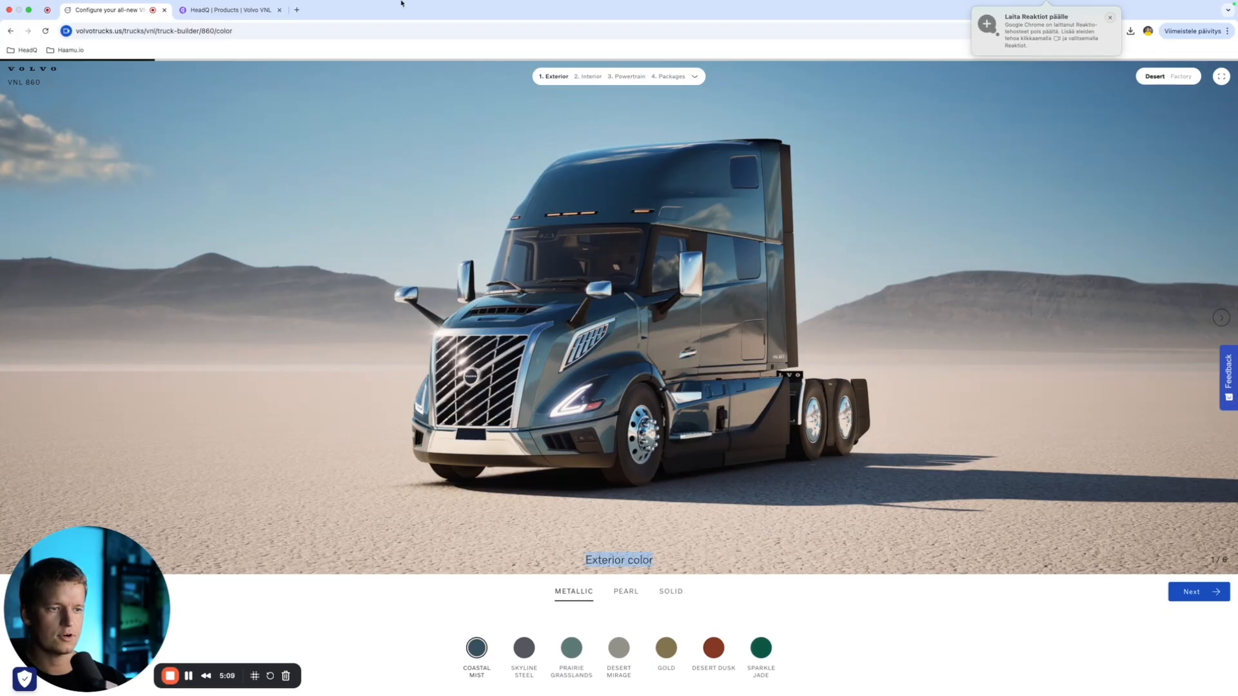
pyautogui.click(229, 9)
# Step: Search the existing product options for "colo" and close the list without adding one
pyautogui.click(135, 308)
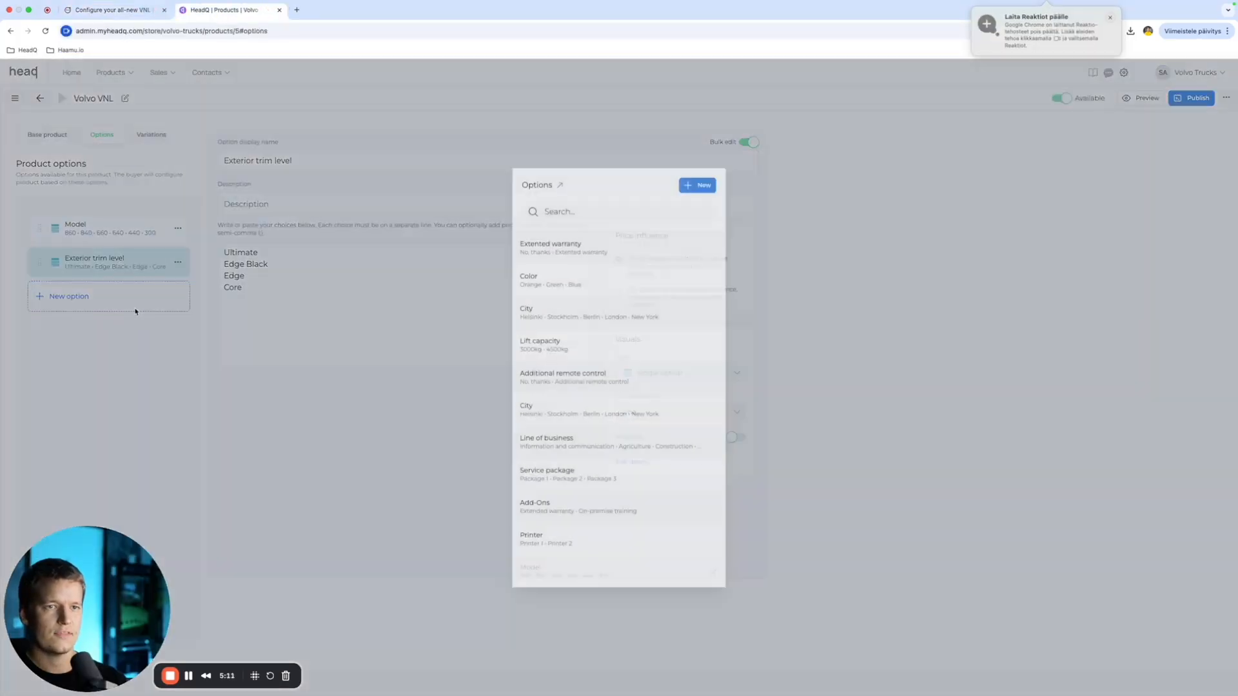
pyautogui.click(579, 213)
pyautogui.write('c')
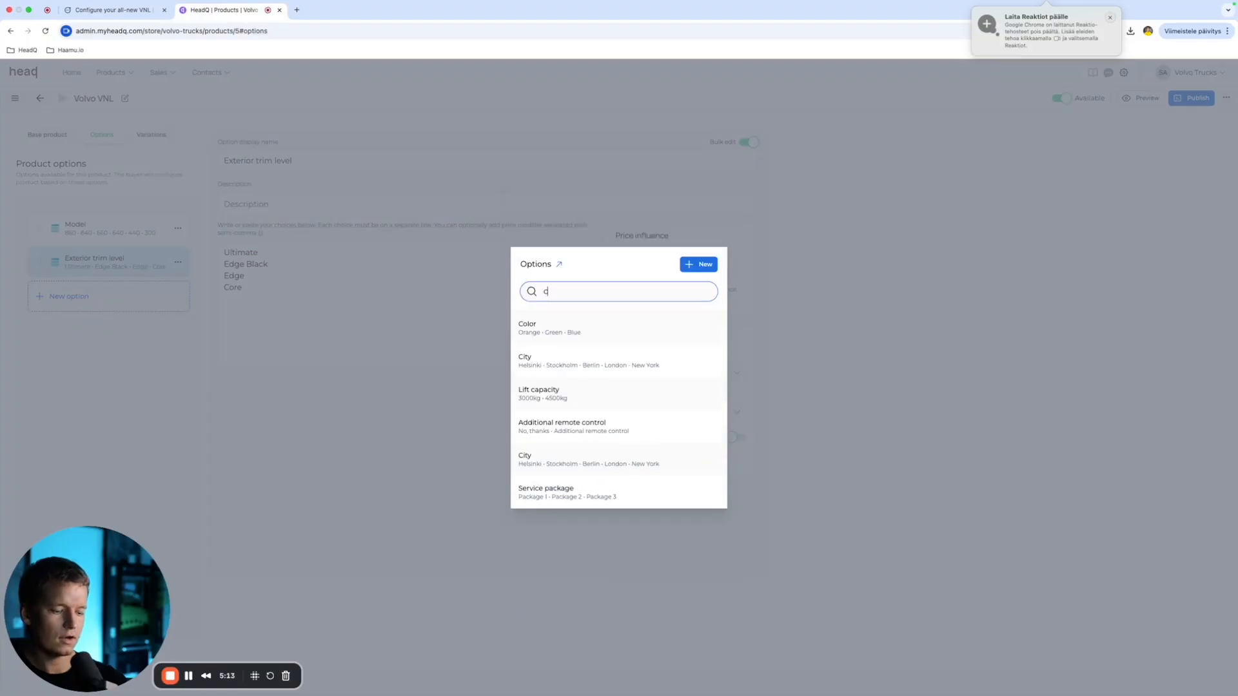
pyautogui.write('olo')
pyautogui.press('BackSpace')
pyautogui.press('BackSpace')
pyautogui.press('BackSpace')
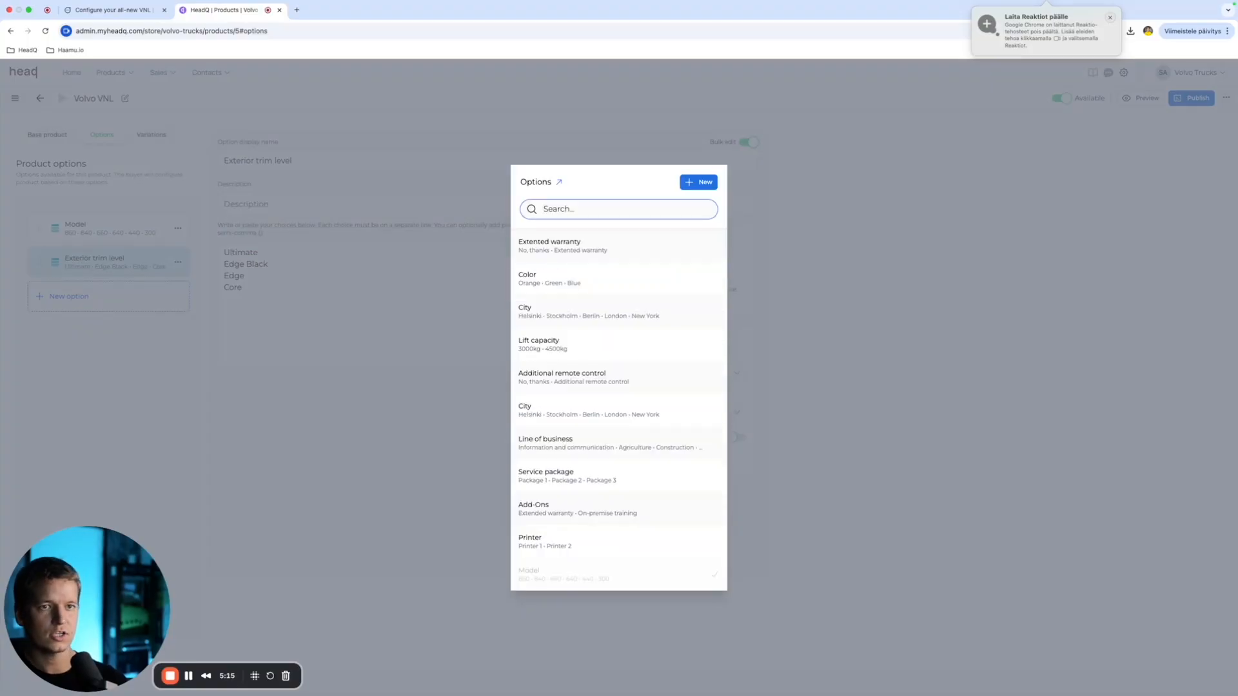
pyautogui.click(853, 222)
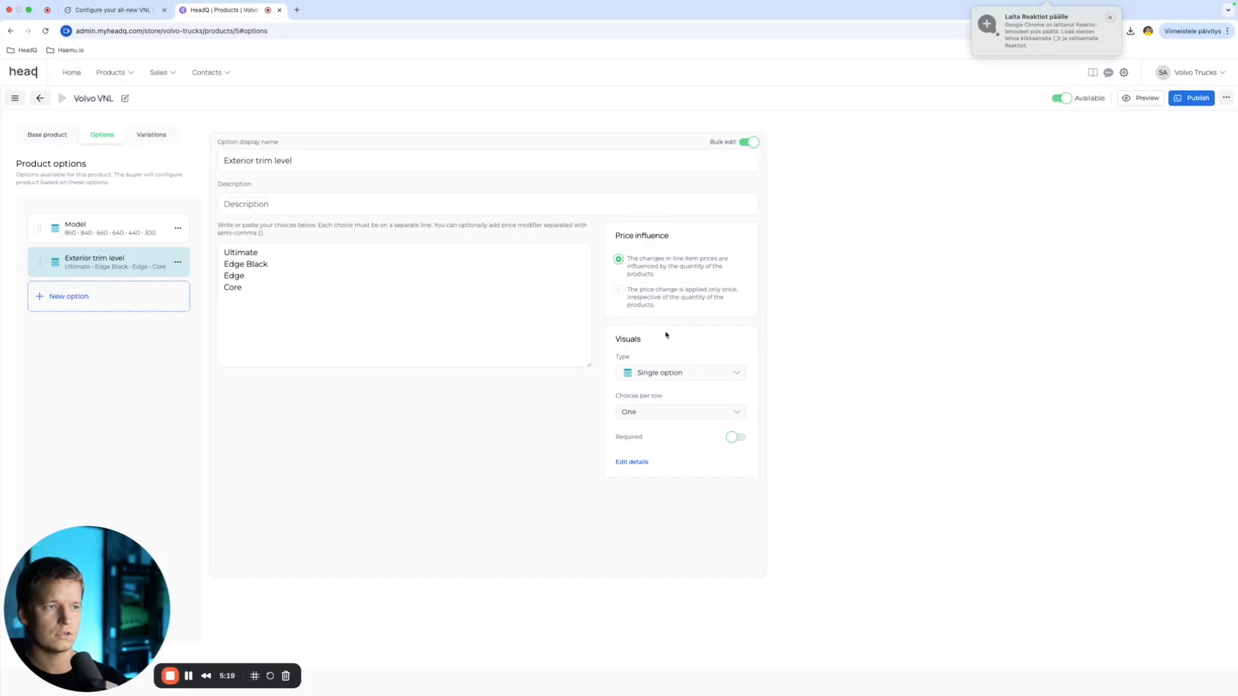
pyautogui.click(682, 373)
pyautogui.click(695, 494)
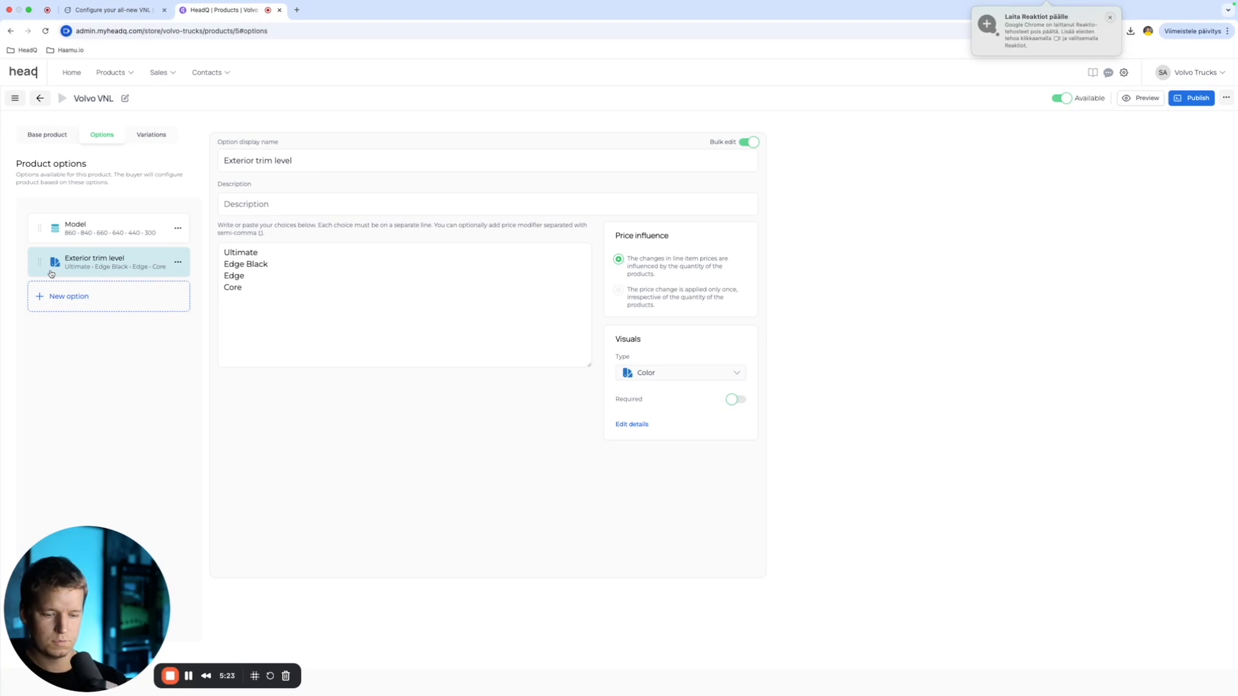
pyautogui.press('super+z')
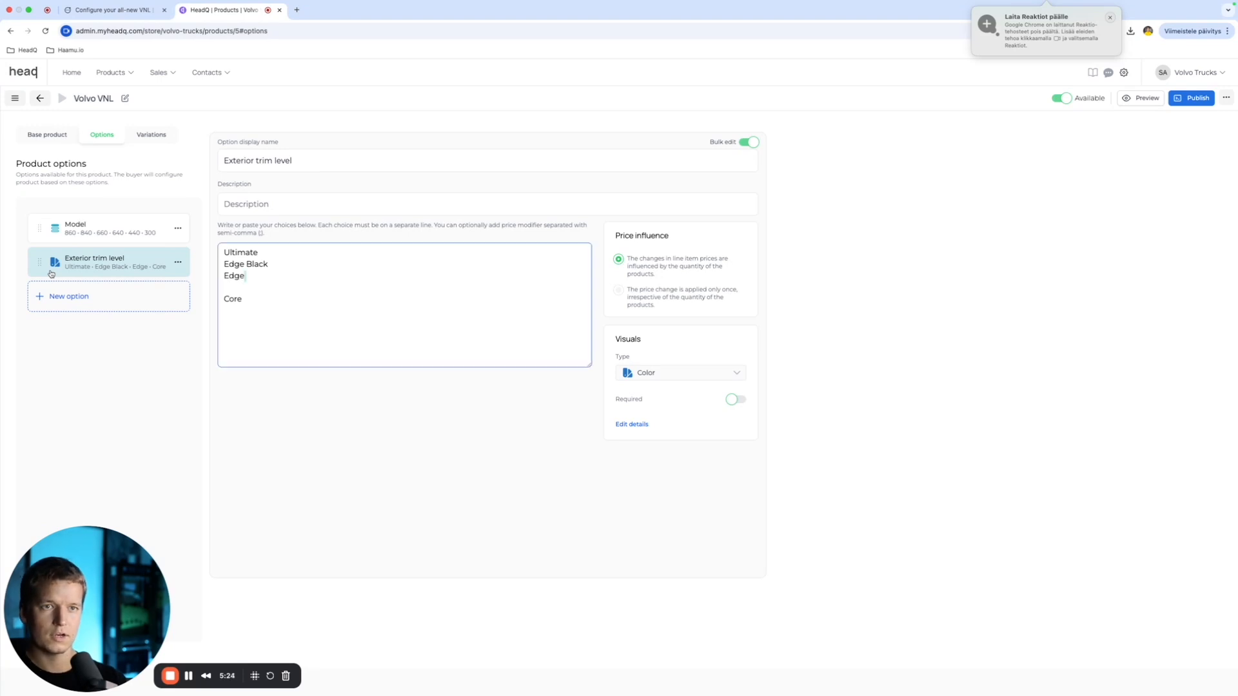
pyautogui.click(693, 376)
pyautogui.click(688, 396)
pyautogui.click(243, 287)
pyautogui.press('BackSpace')
pyautogui.click(183, 385)
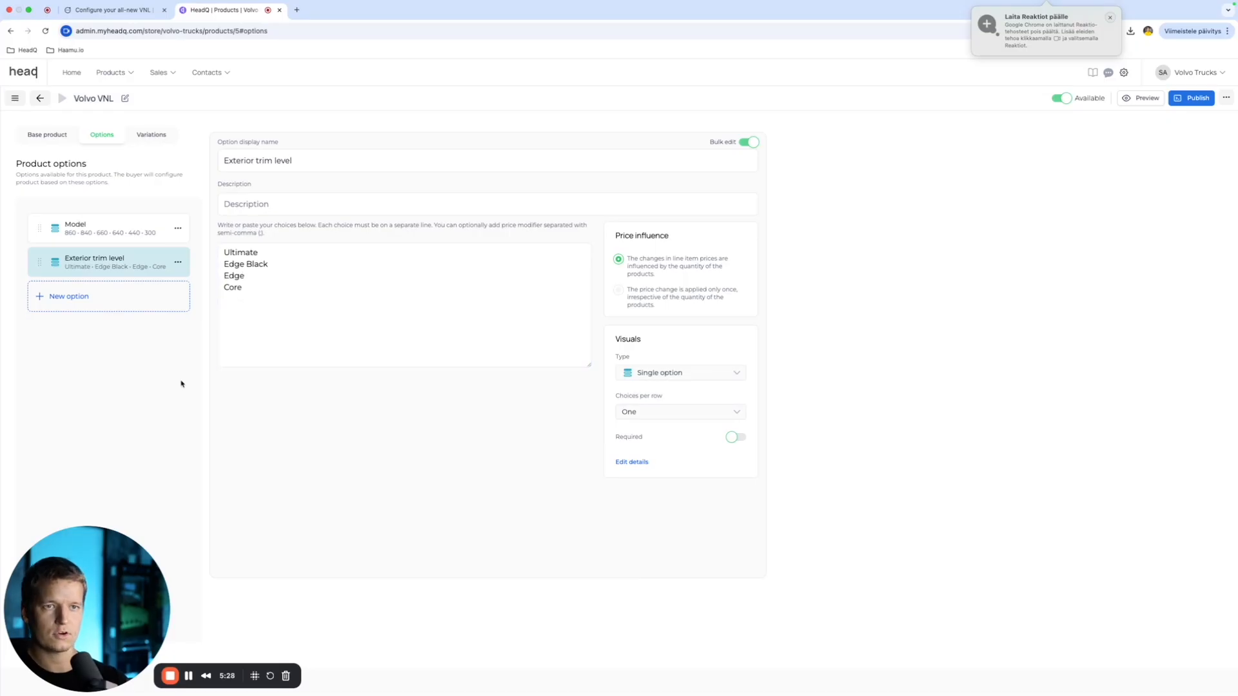
# Step: Create a new product option named Color with the Color type
pyautogui.click(92, 304)
pyautogui.click(698, 183)
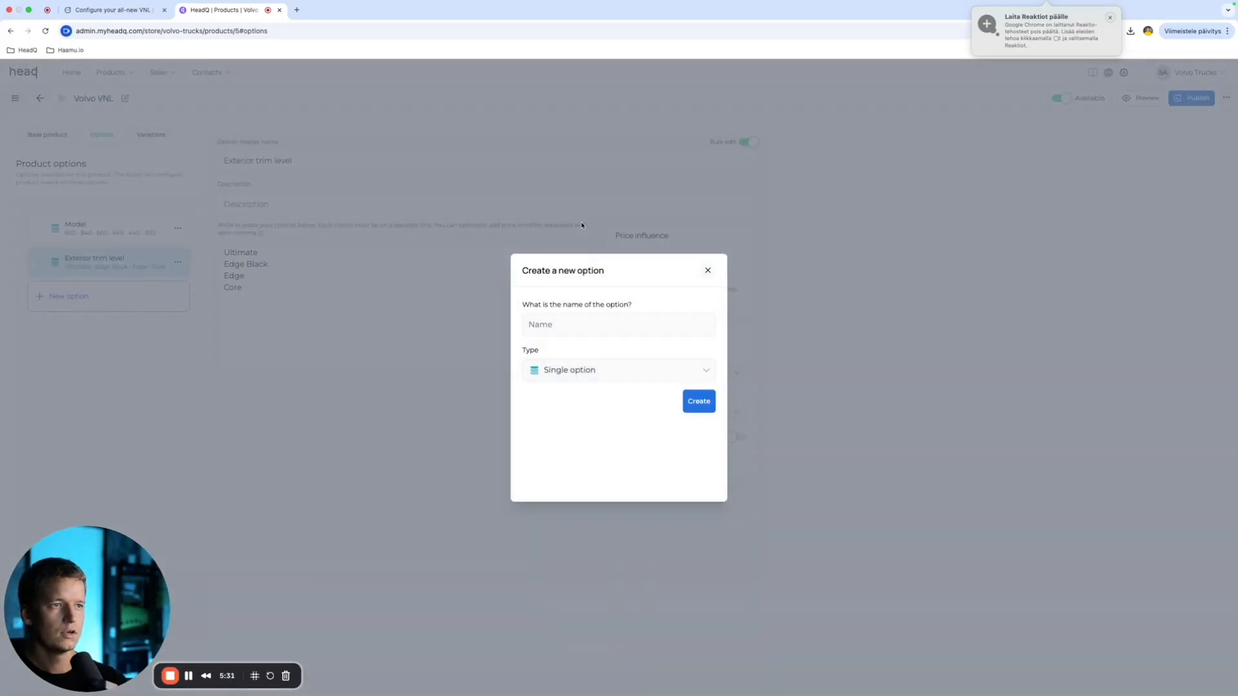
pyautogui.click(612, 329)
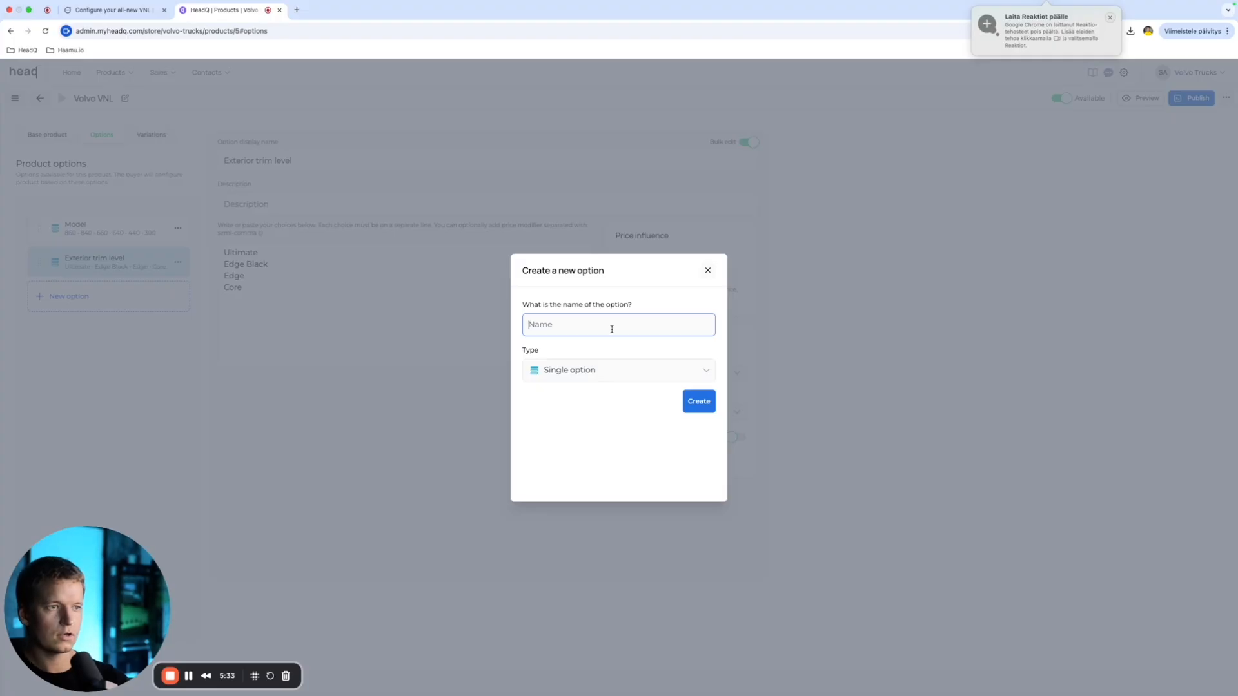
pyautogui.click(629, 370)
pyautogui.scroll(-2, 632, 490)
pyautogui.click(593, 475)
pyautogui.click(617, 327)
pyautogui.write('Color')
pyautogui.click(699, 403)
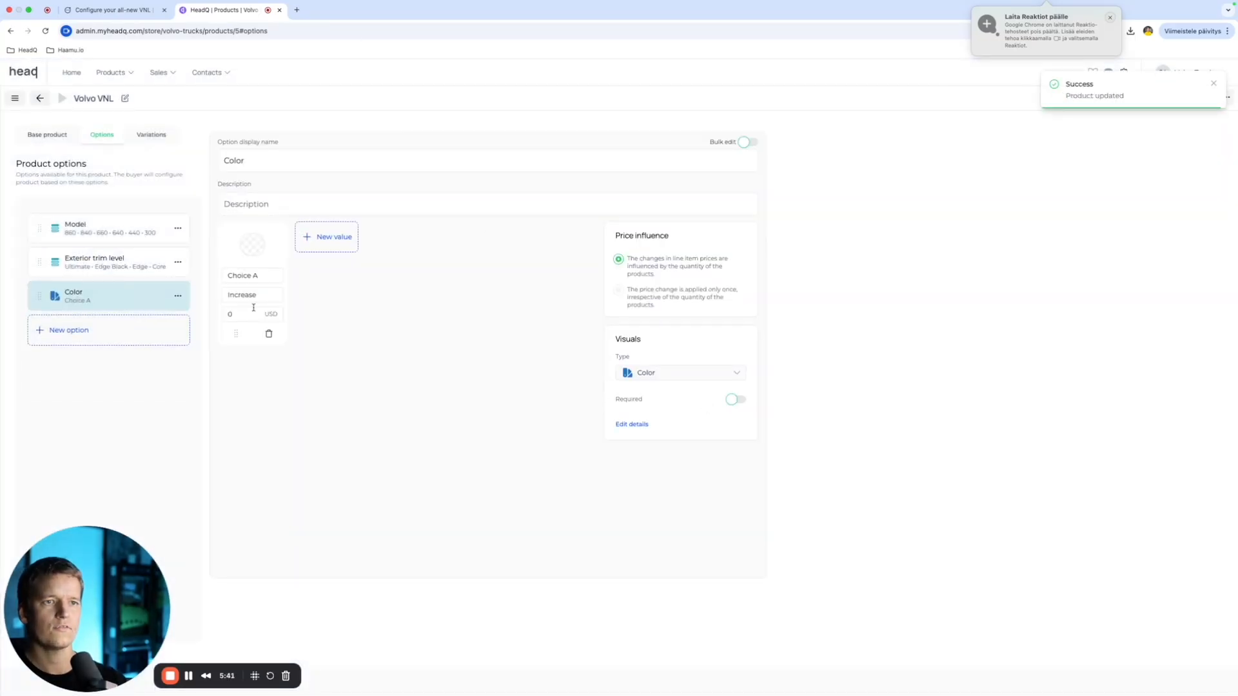
# Step: Switch to the truck builder and examine the Pearl, Solid and Metallic exterior color ranges
pyautogui.click(138, 11)
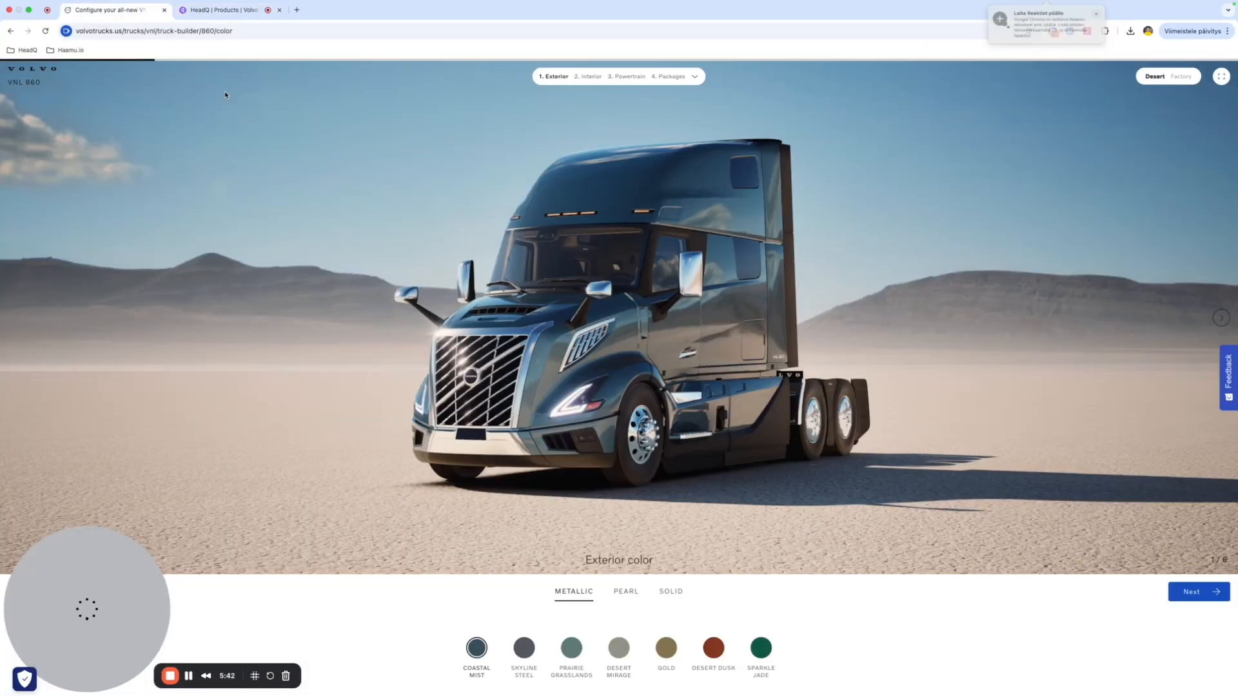
pyautogui.click(626, 591)
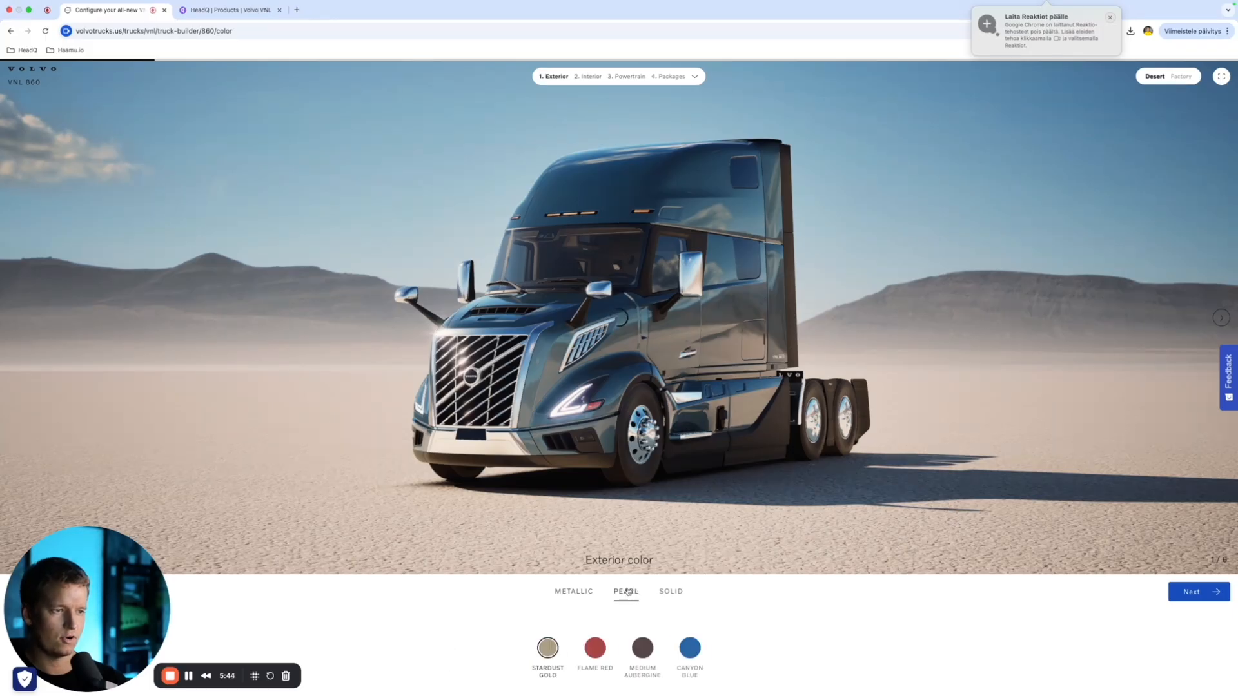
pyautogui.click(681, 592)
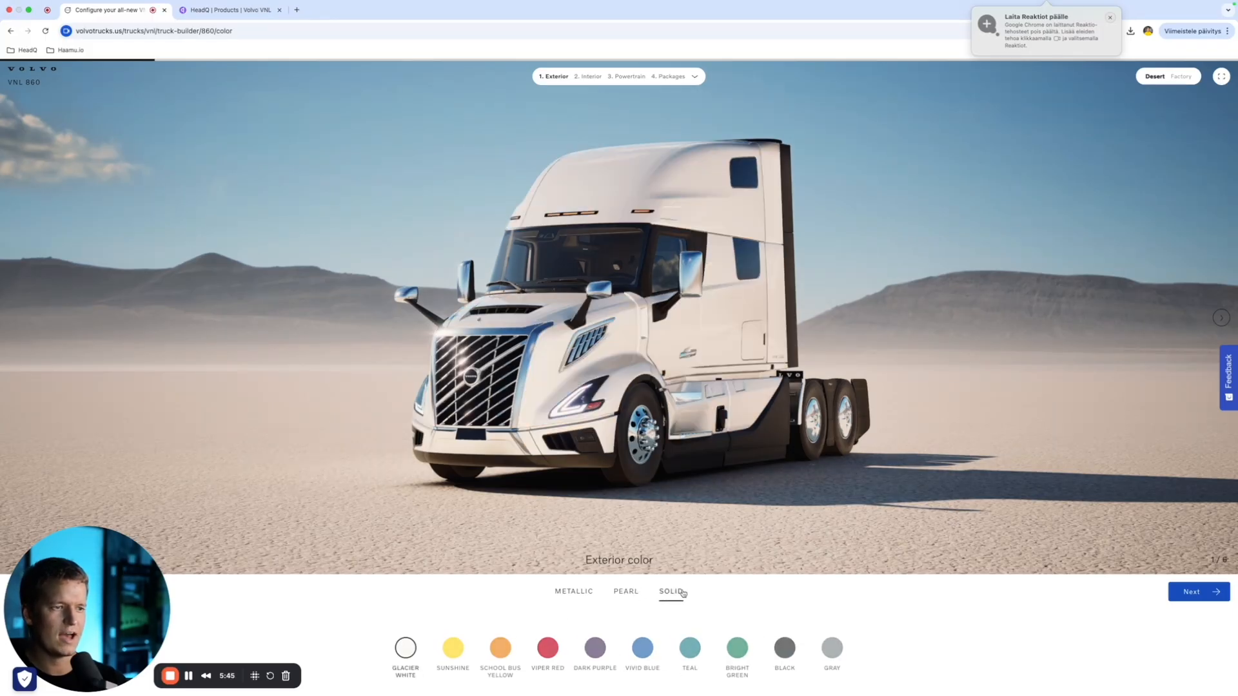
pyautogui.click(634, 593)
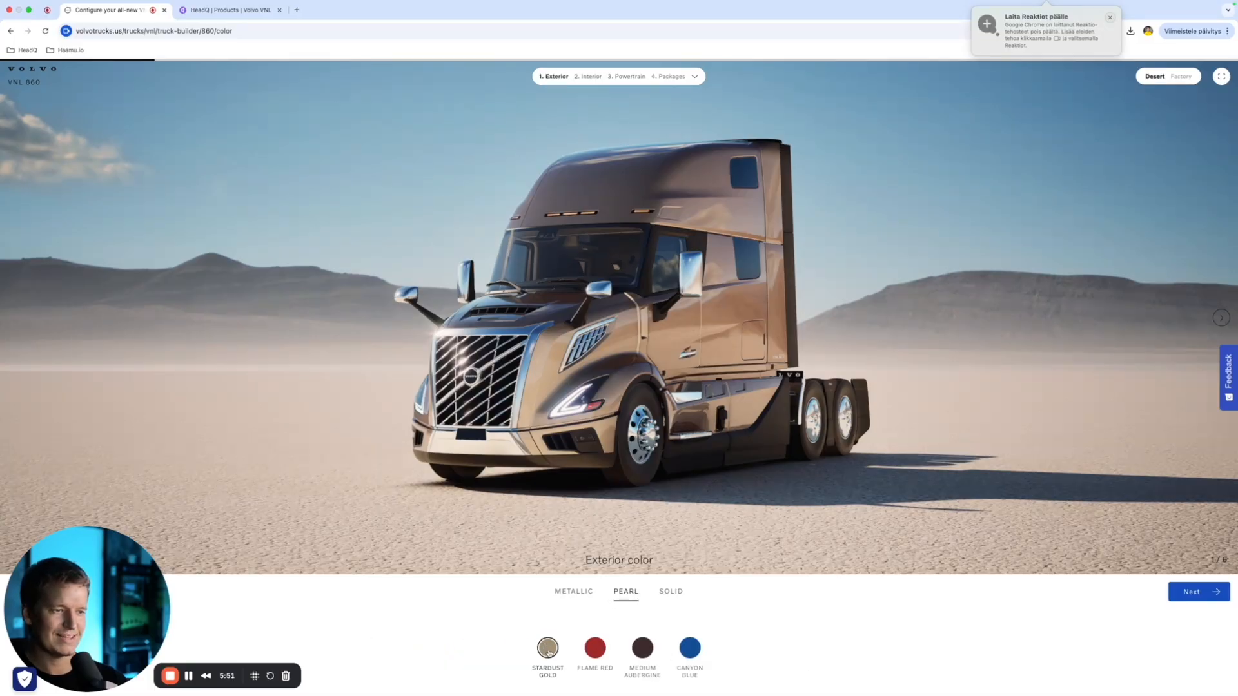
pyautogui.click(588, 590)
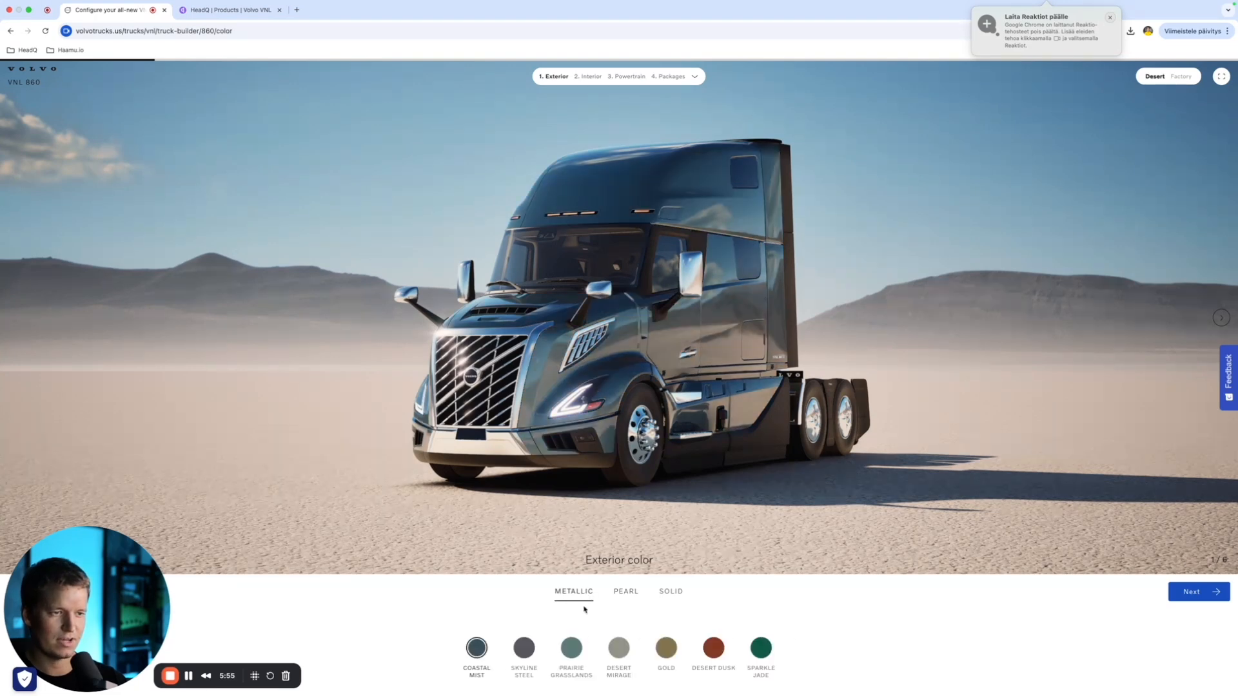
# Step: Select the pearl color Flame Red in the truck builder and rename the Color option's first choice in HeadQ to Flame Red
pyautogui.click(624, 593)
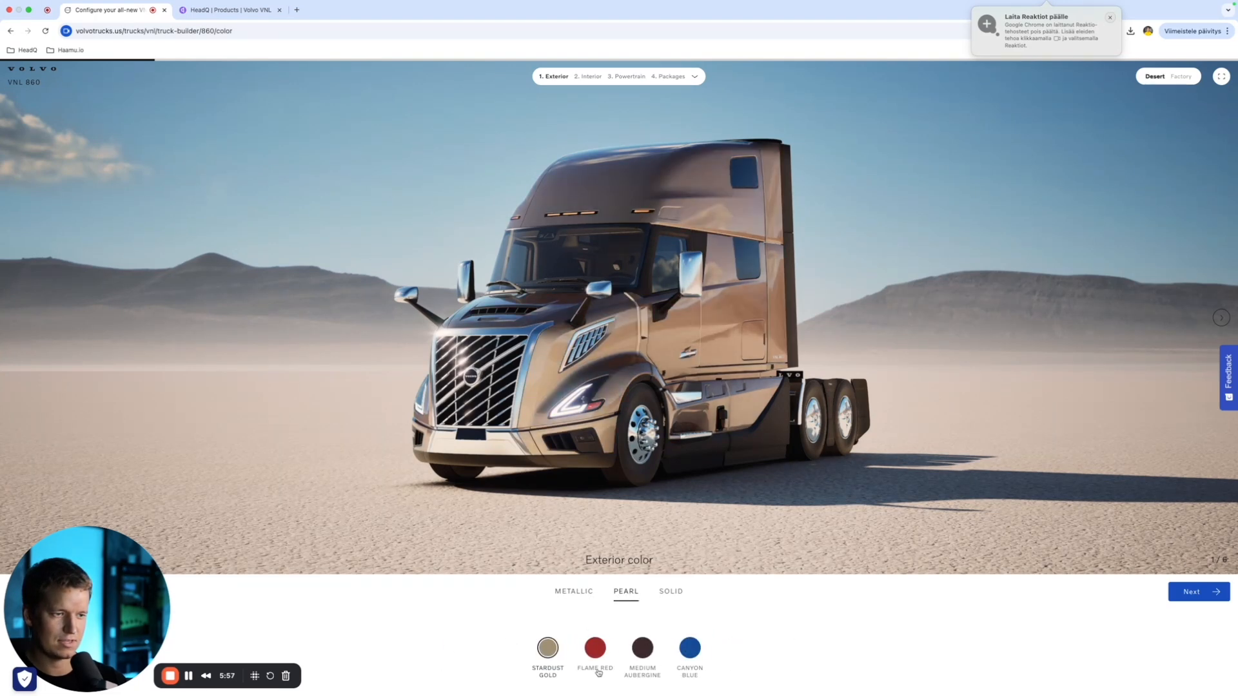
pyautogui.click(596, 648)
pyautogui.moveTo(608, 672); pyautogui.dragTo(576, 675)
pyautogui.click(249, 10)
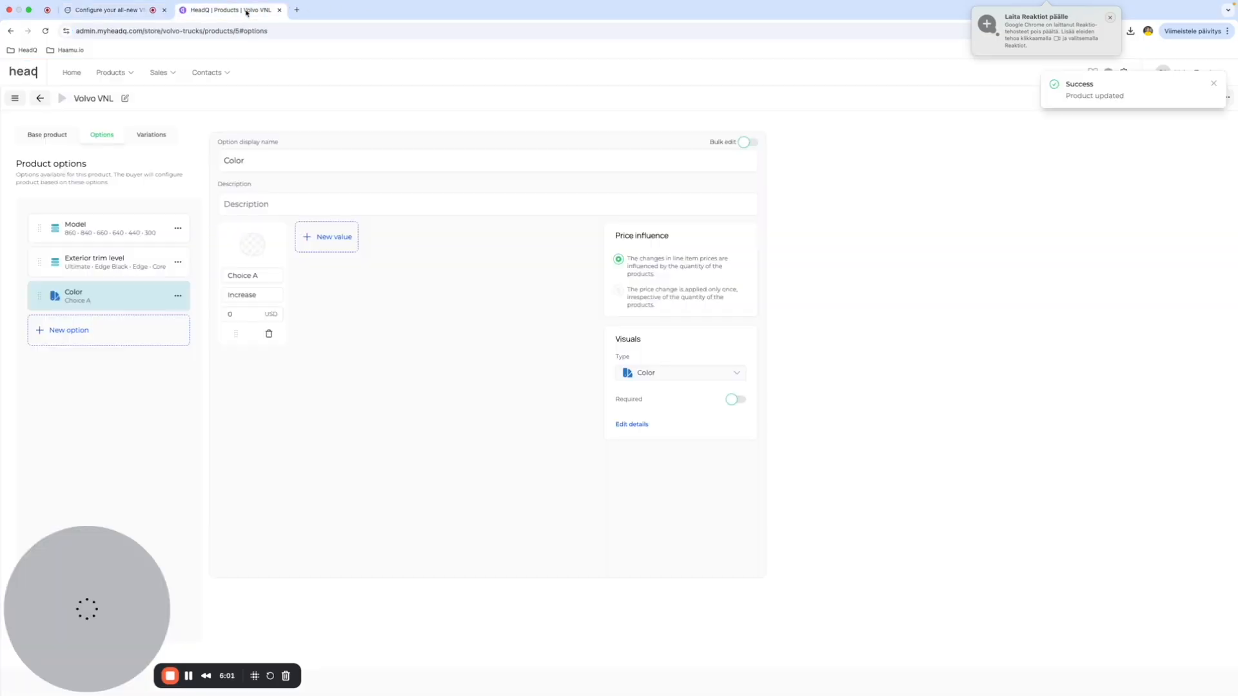
pyautogui.tripleClick(255, 275)
pyautogui.write('Flame Red')
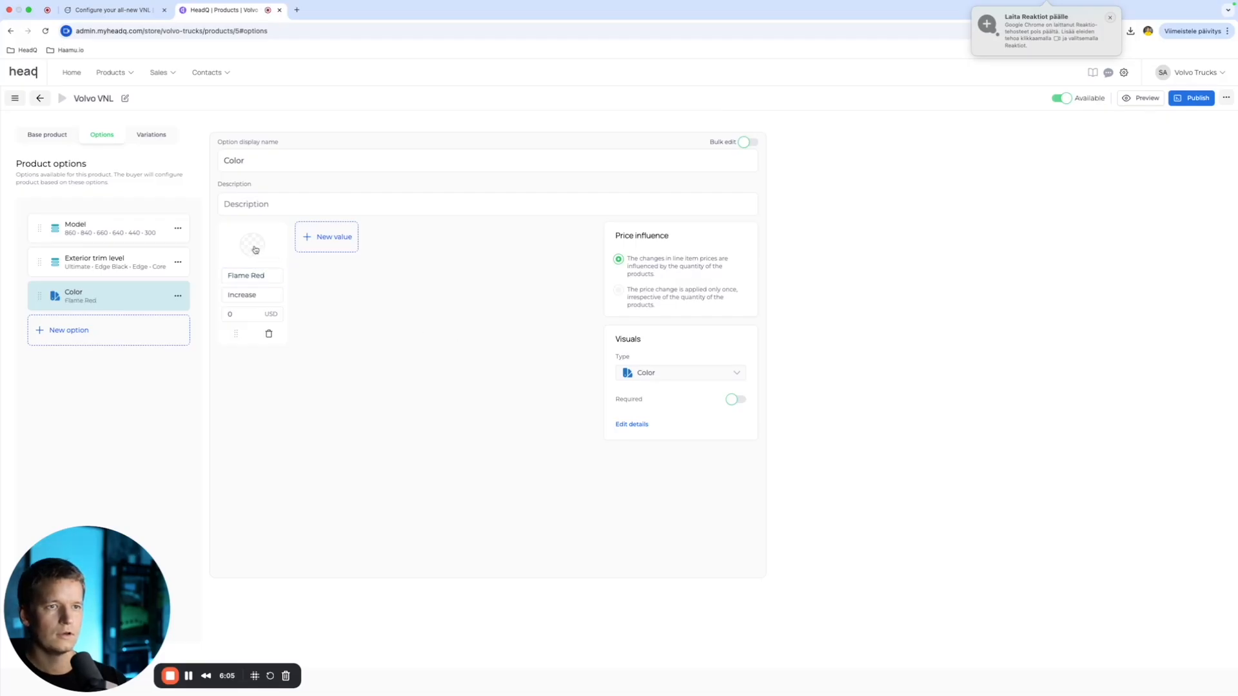
# Step: Try to set the Flame Red choice's swatch to red with RGB 223, 22, 22
pyautogui.click(256, 250)
pyautogui.click(342, 258)
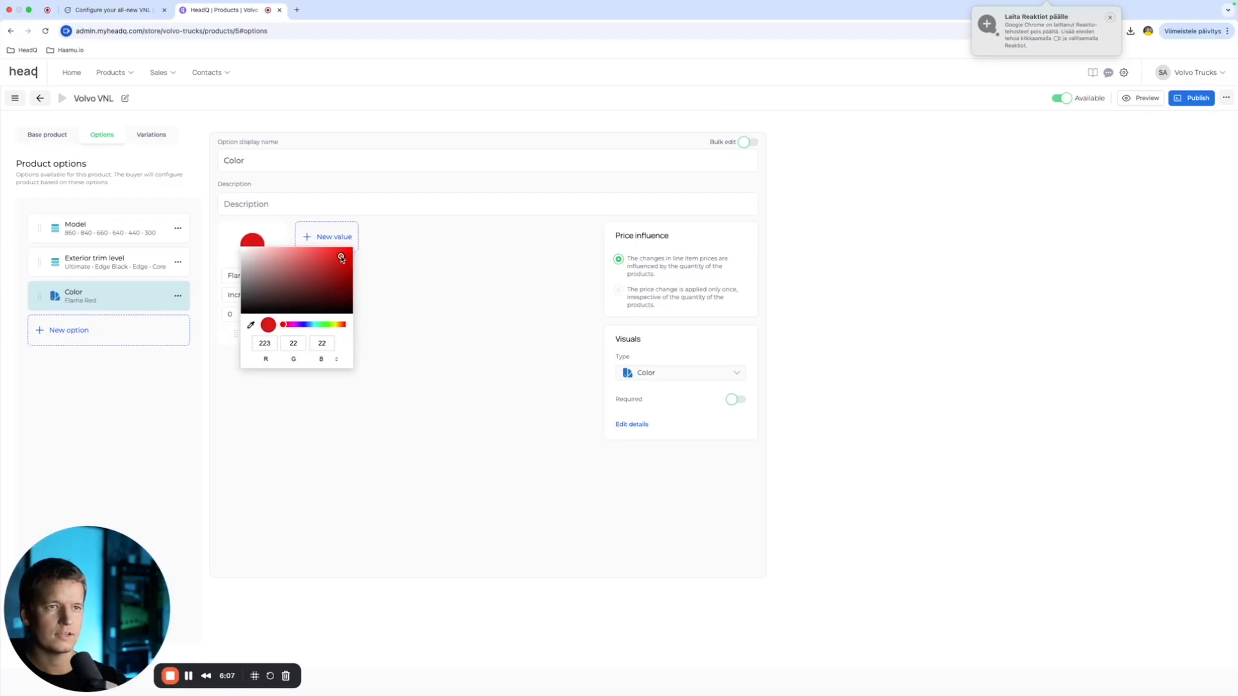
pyautogui.click(407, 273)
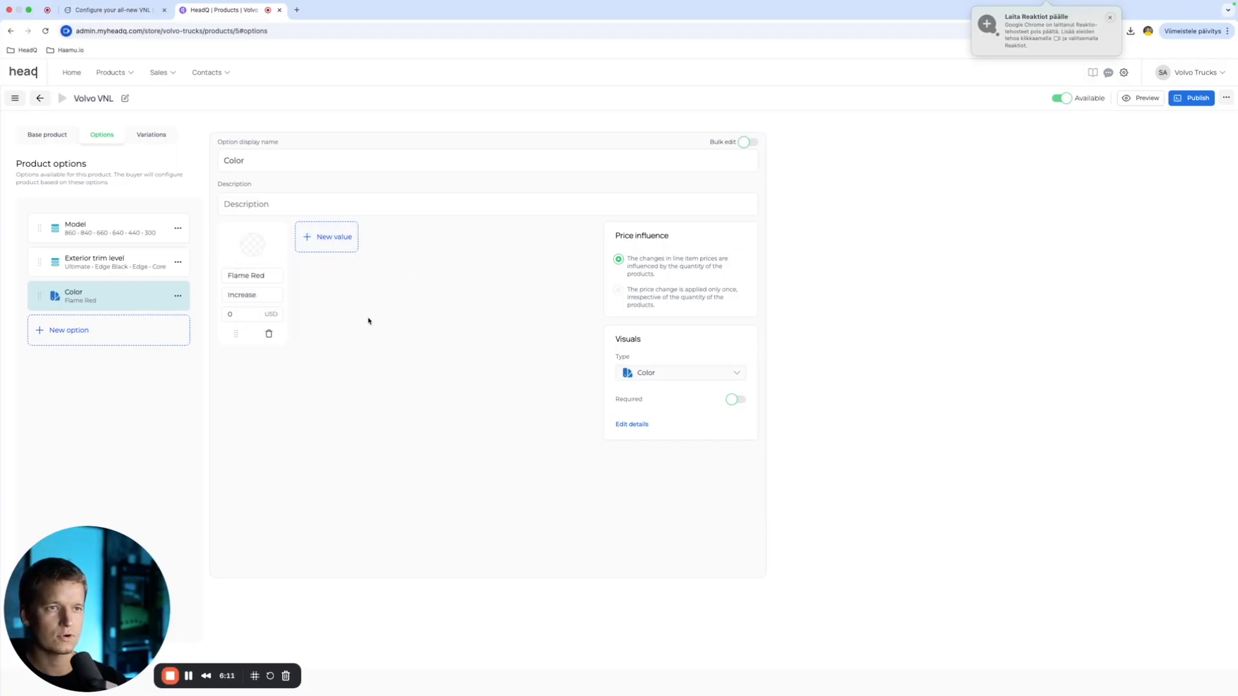
# Step: Set the Flame Red choice's swatch to a dark red with RGB 171, 13, 13
pyautogui.click(252, 245)
pyautogui.click(341, 277)
pyautogui.click(408, 276)
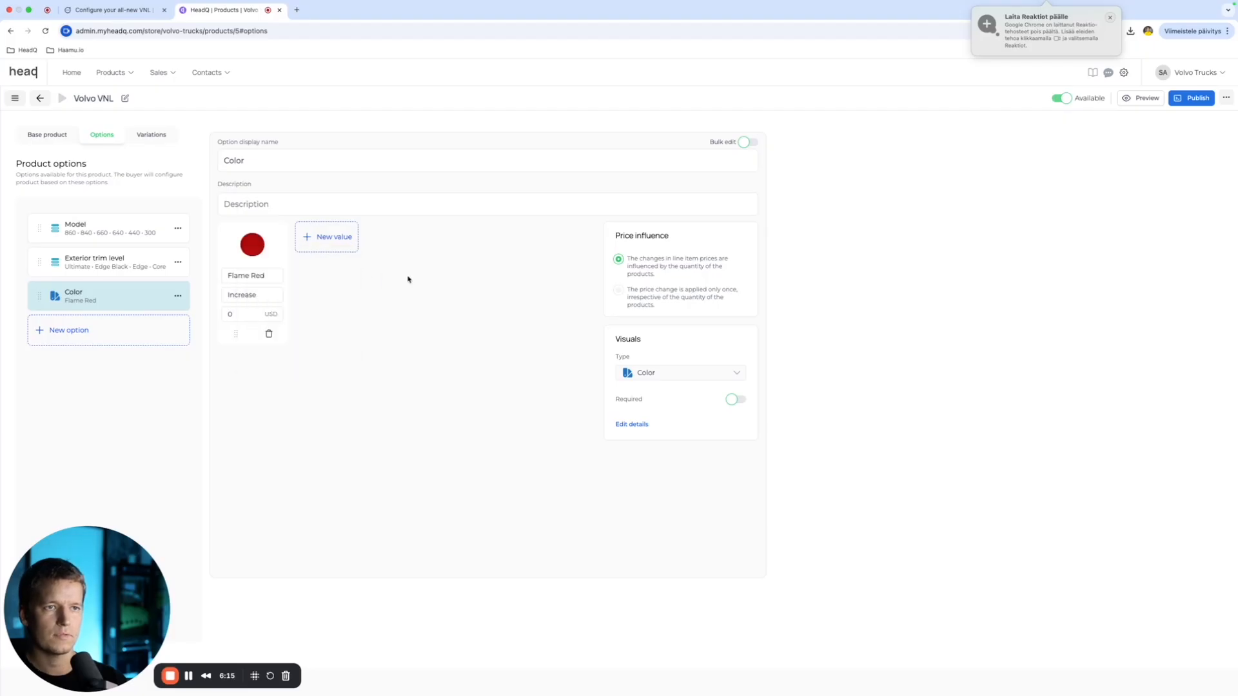
# Step: Select the pearl color Medium Aubergine in the truck builder and add it in HeadQ as the Color option's second choice
pyautogui.click(323, 239)
pyautogui.click(148, 8)
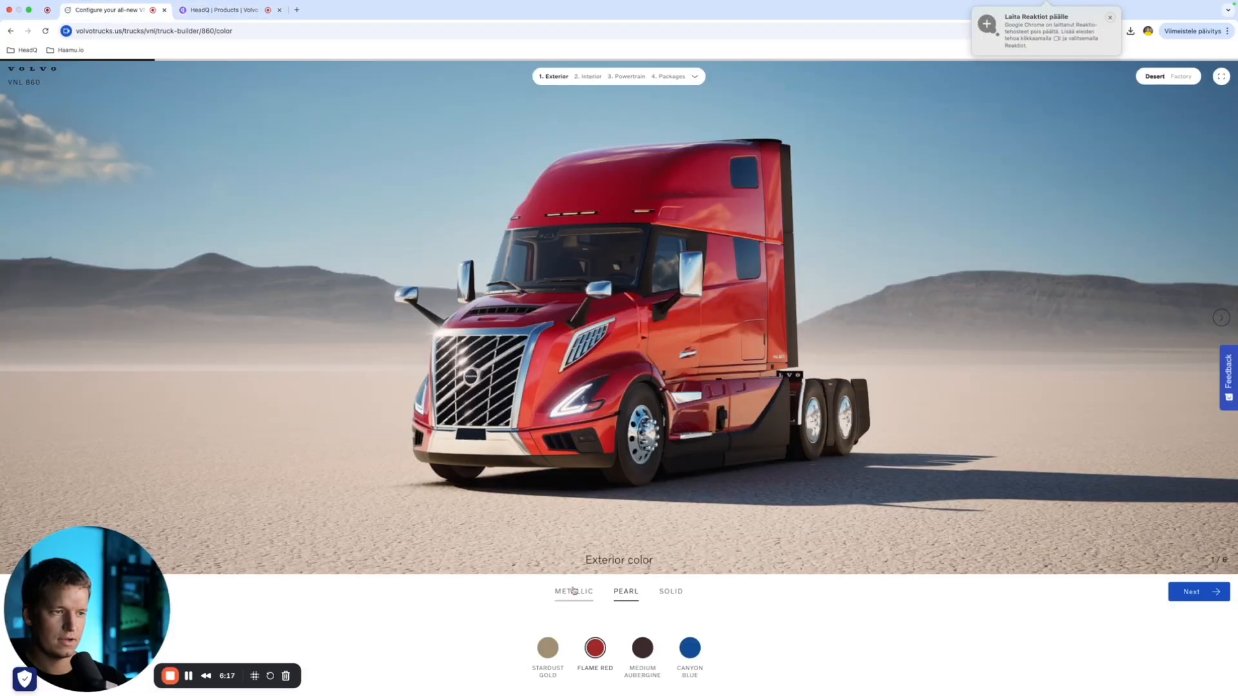
pyautogui.click(638, 646)
pyautogui.moveTo(709, 680); pyautogui.dragTo(625, 673)
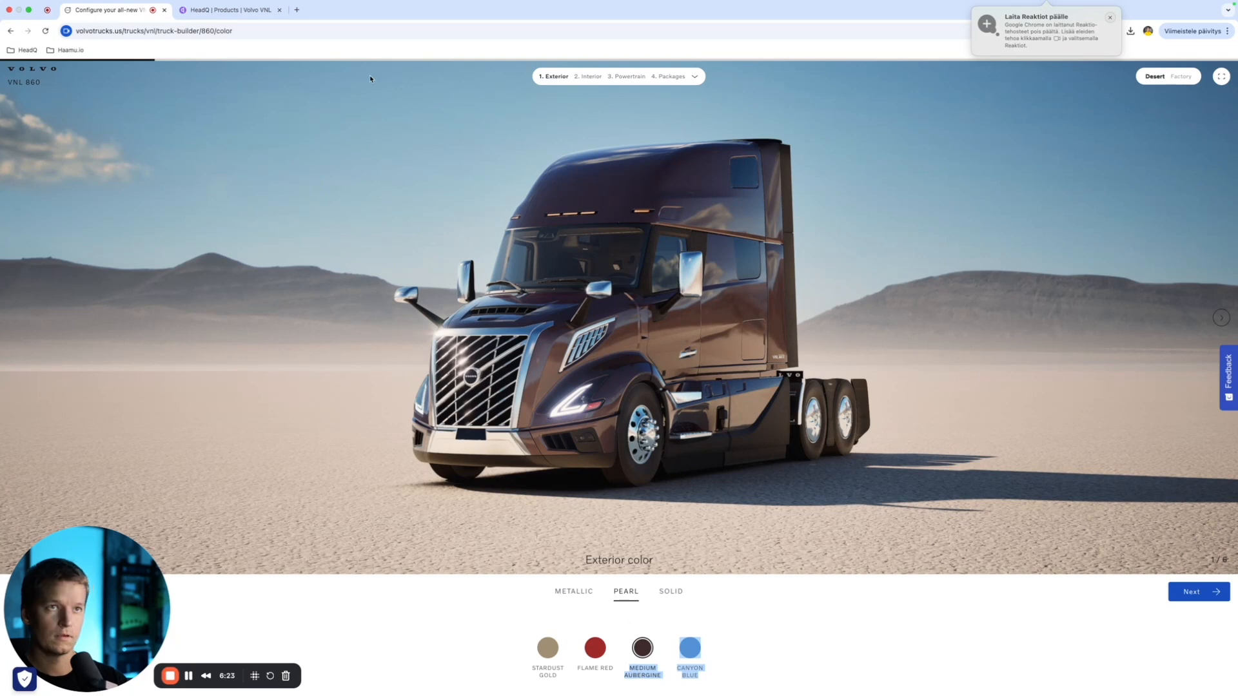
pyautogui.click(222, 9)
pyautogui.click(349, 275)
pyautogui.press('super+v')
pyautogui.moveTo(313, 277); pyautogui.dragTo(423, 282)
pyautogui.press('BackSpace')
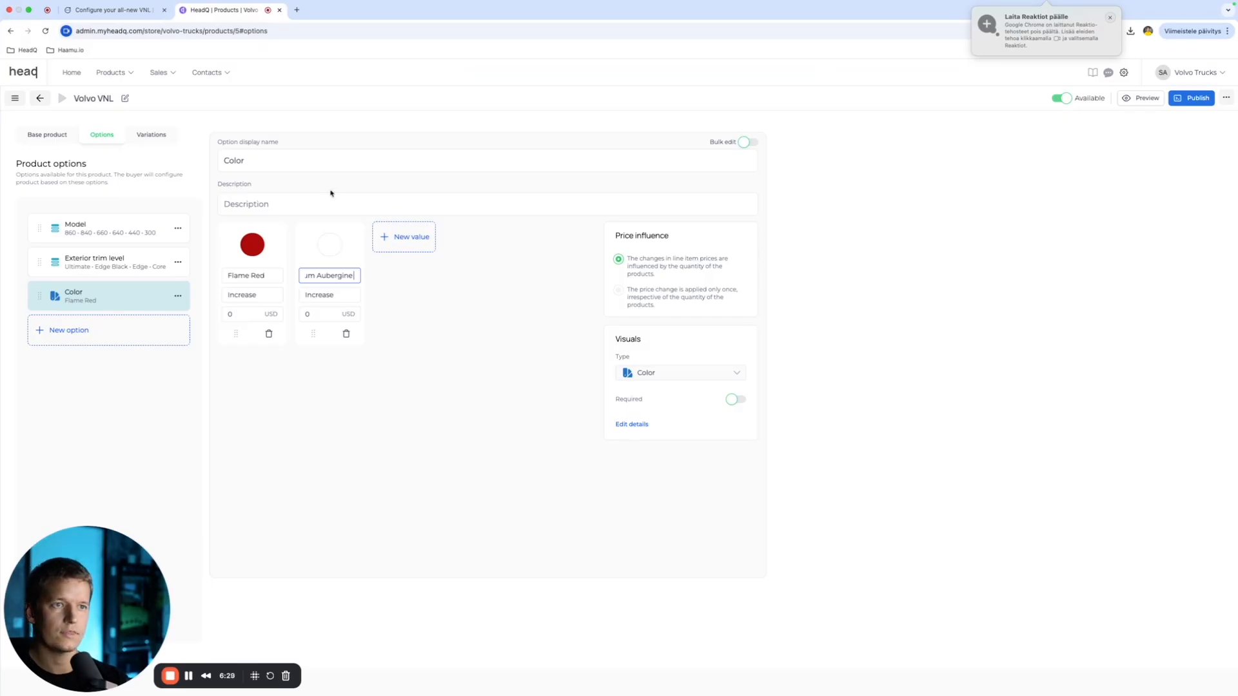
# Step: Open ChatGPT in a new browser tab and capture the Flame Red, Medium Aubergine and Canyon Blue swatches from the truck builder
pyautogui.click(112, 10)
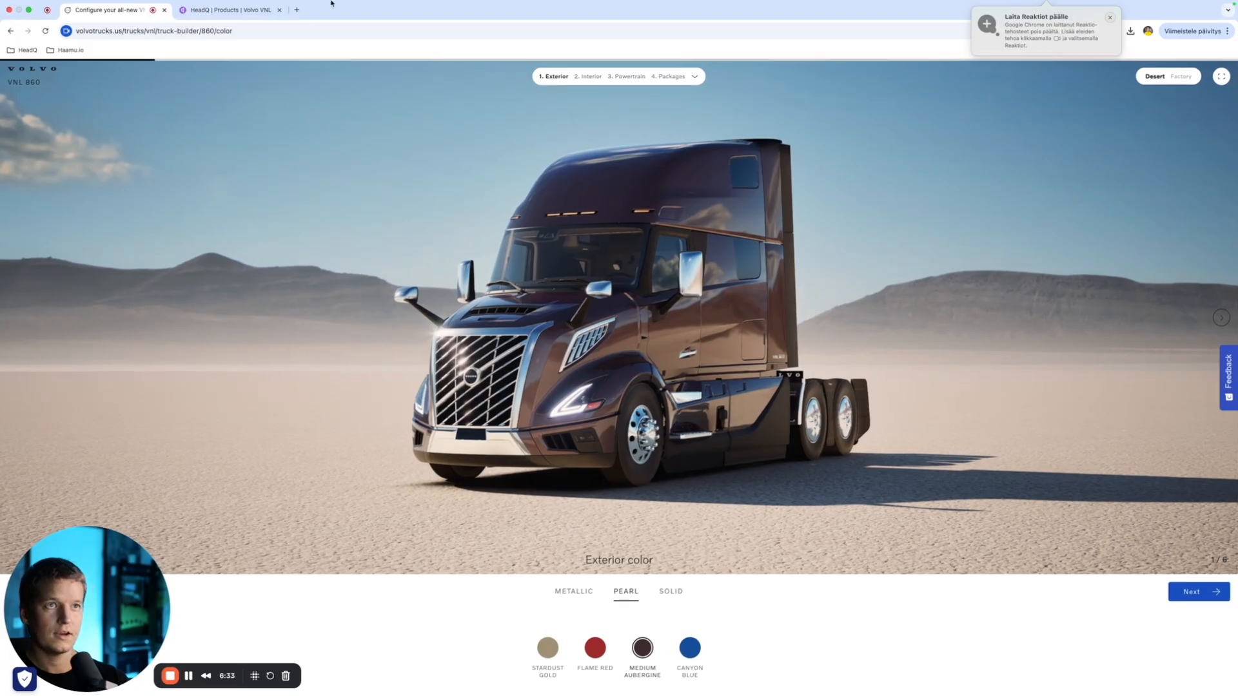
pyautogui.click(297, 10)
pyautogui.write('chat')
pyautogui.press('Return')
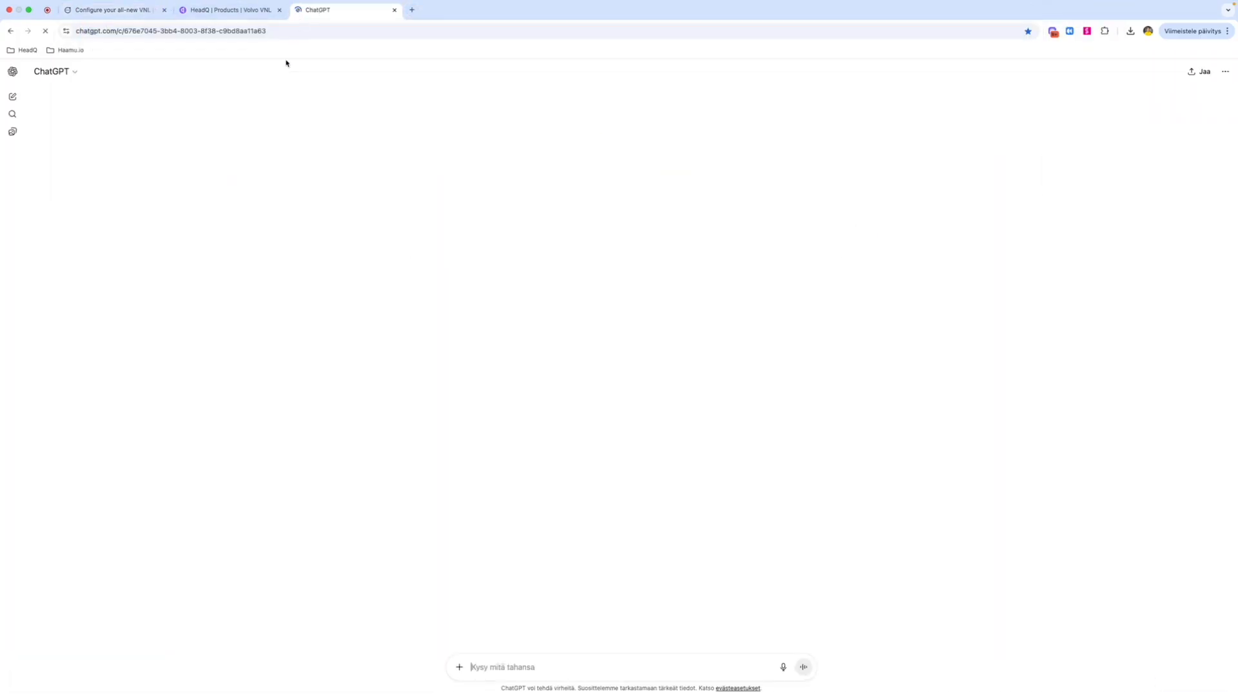
pyautogui.click(222, 13)
pyautogui.click(88, 4)
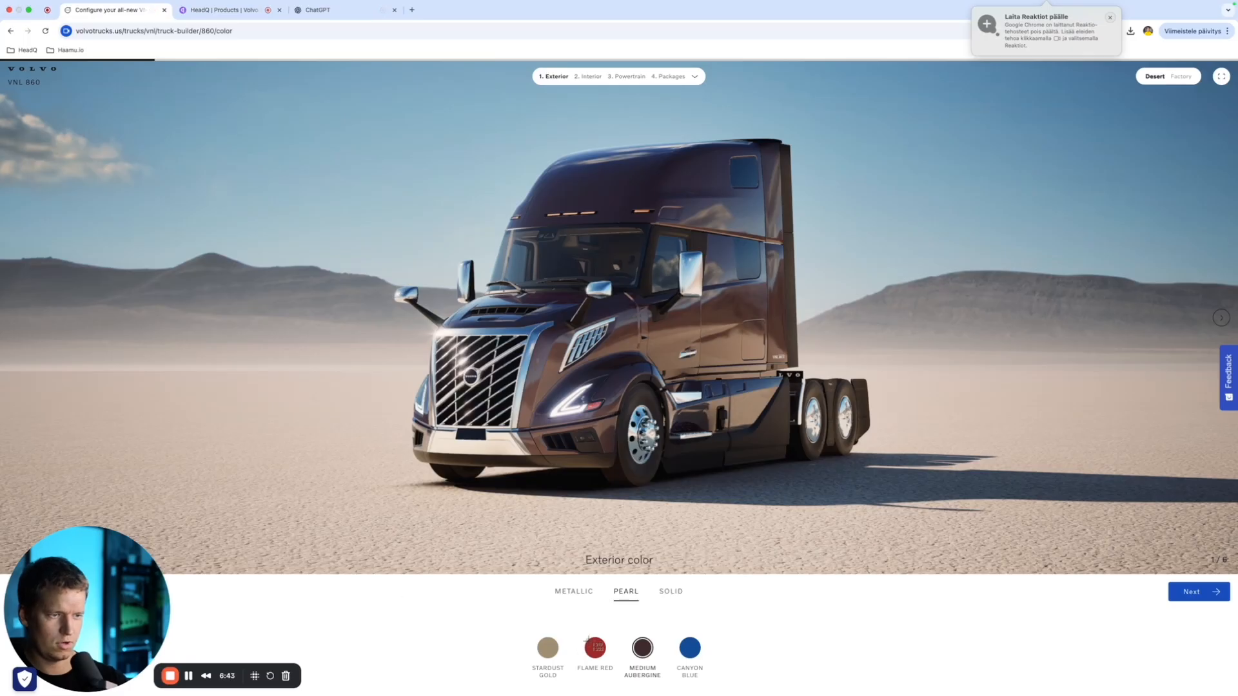
pyautogui.moveTo(635, 637); pyautogui.dragTo(716, 689)
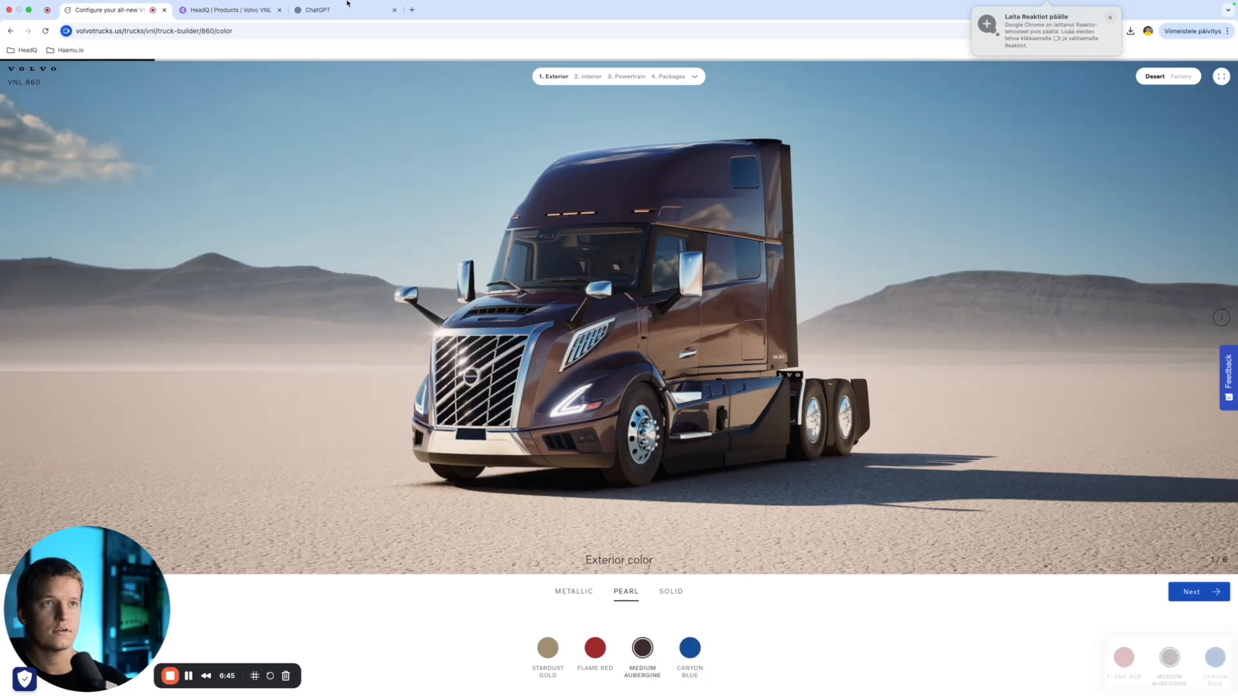
# Step: Attach the captured swatches in ChatGPT and send the prompt "Can you give me th color codes of these"
pyautogui.click(328, 11)
pyautogui.moveTo(1168, 659); pyautogui.dragTo(620, 324)
pyautogui.write('Can you ')
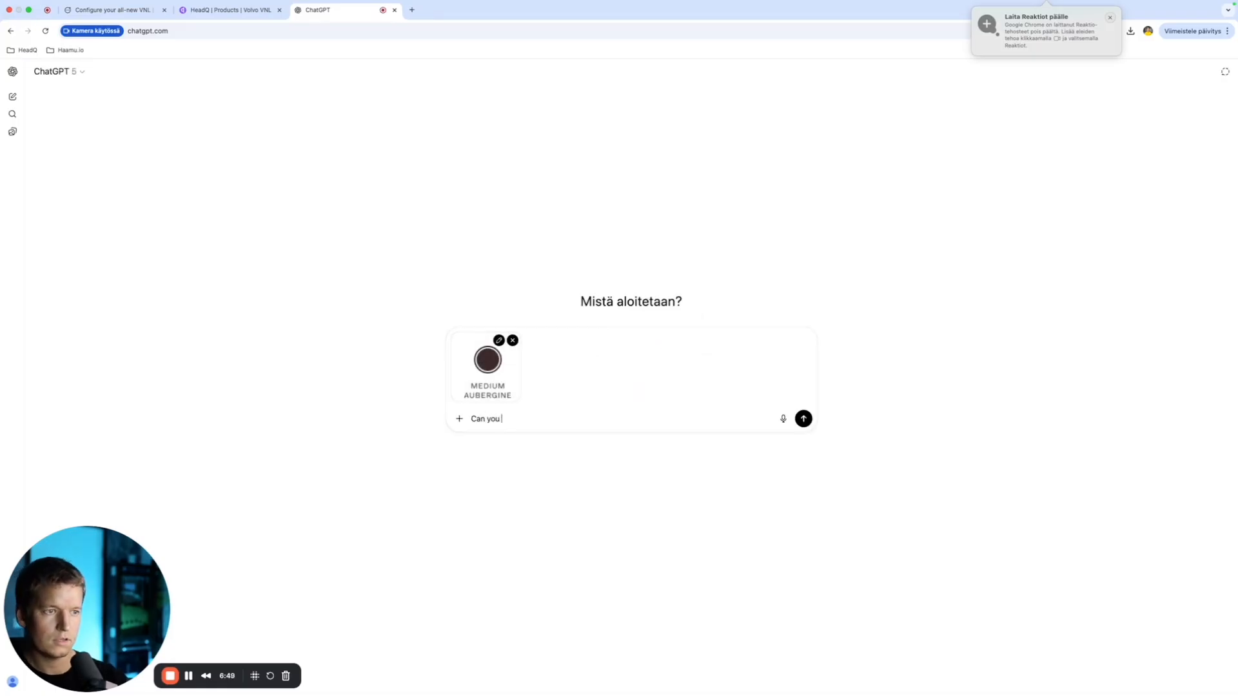
pyautogui.write('givre')
pyautogui.press('BackSpace')
pyautogui.press('BackSpace')
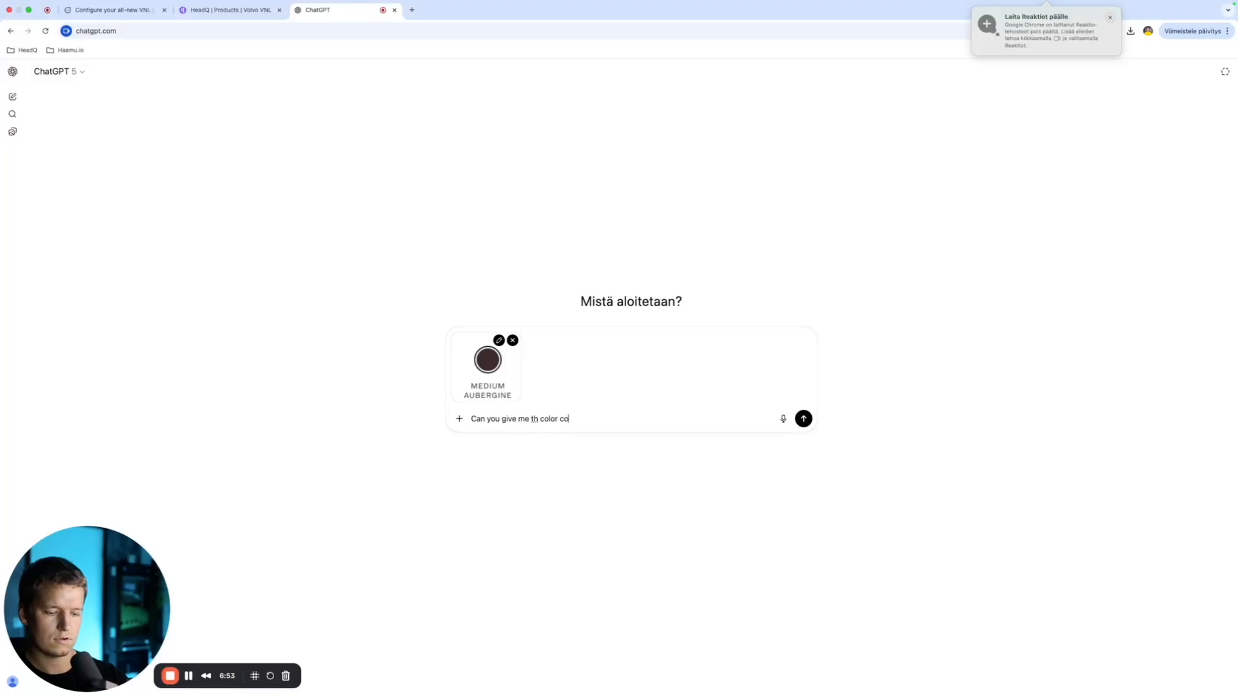
pyautogui.write('se')
pyautogui.press('Return')
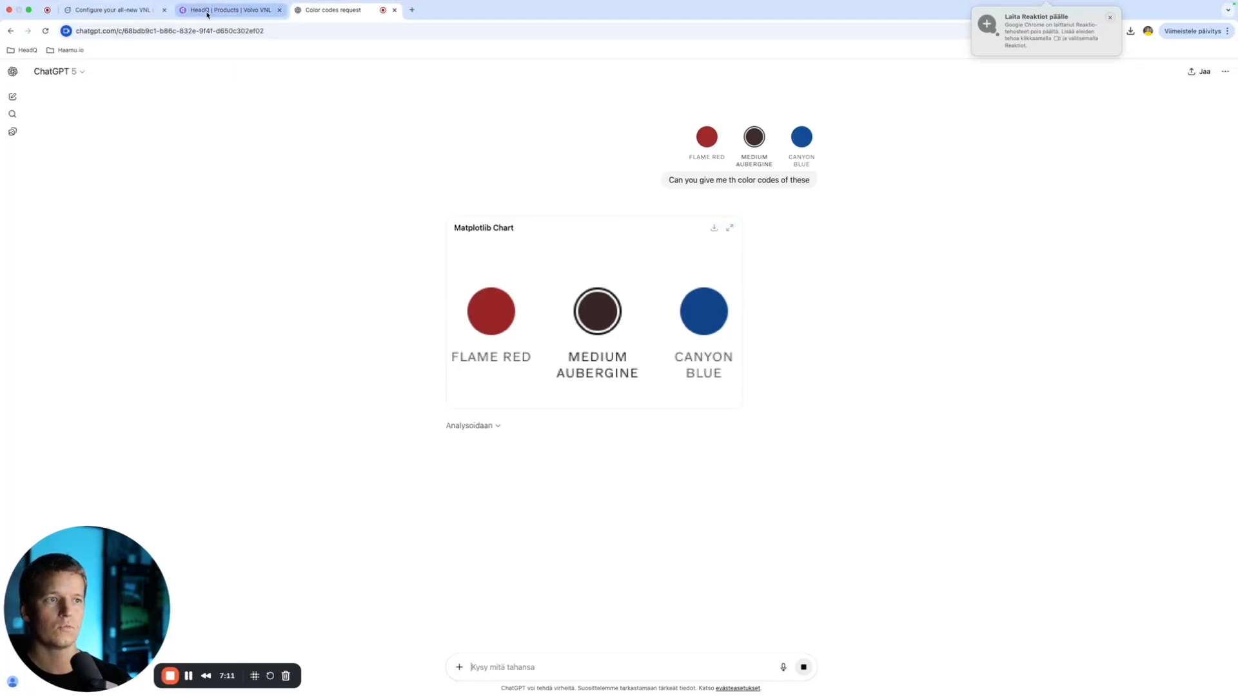
# Step: Select the pearl color Canyon Blue in the truck builder and add it in HeadQ as the Color option's third choice
pyautogui.click(113, 9)
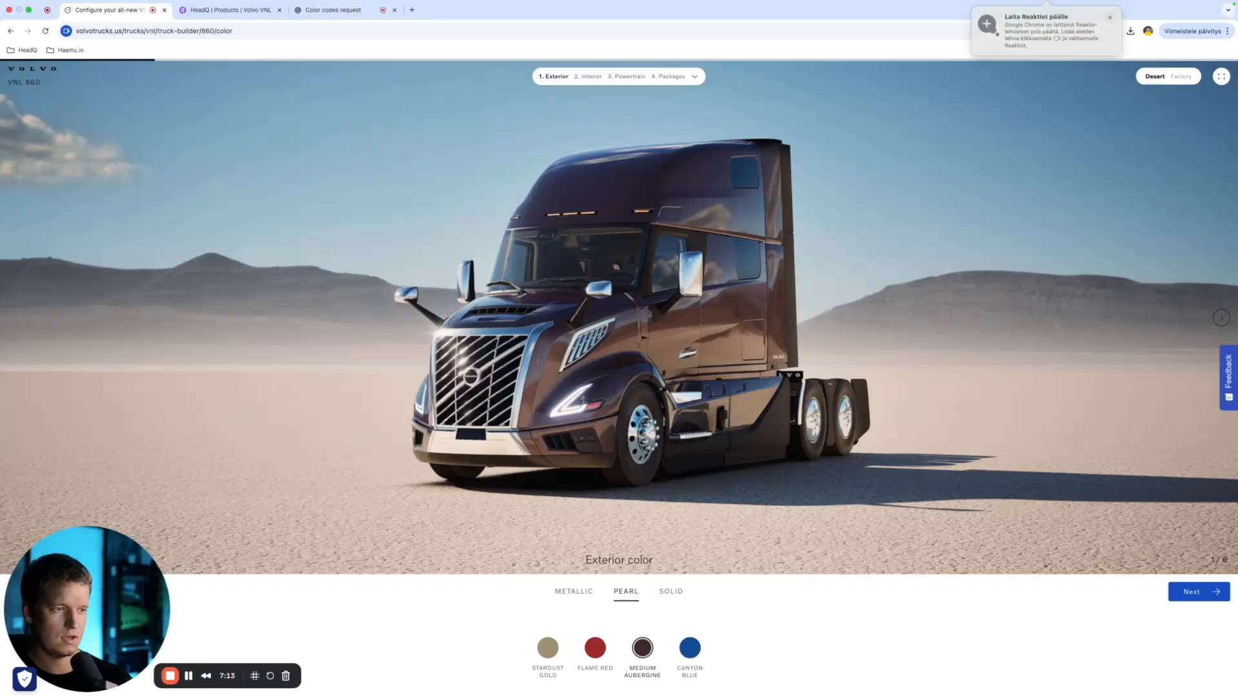
pyautogui.click(680, 672)
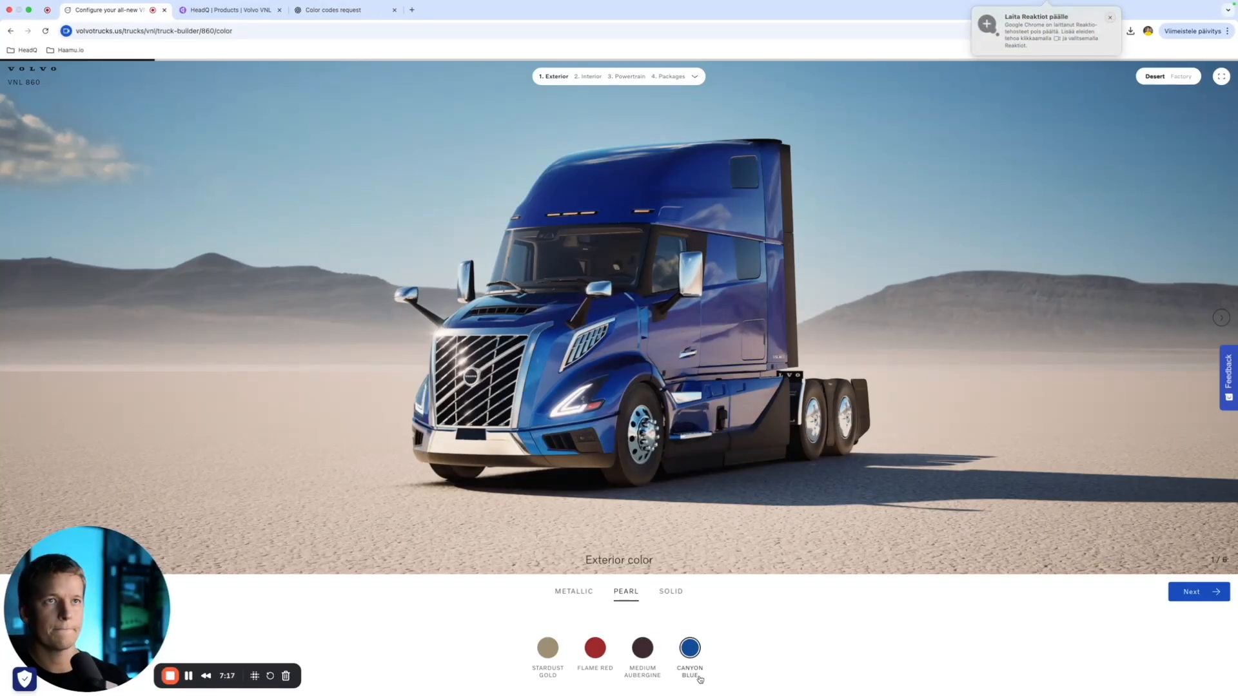
pyautogui.click(226, 9)
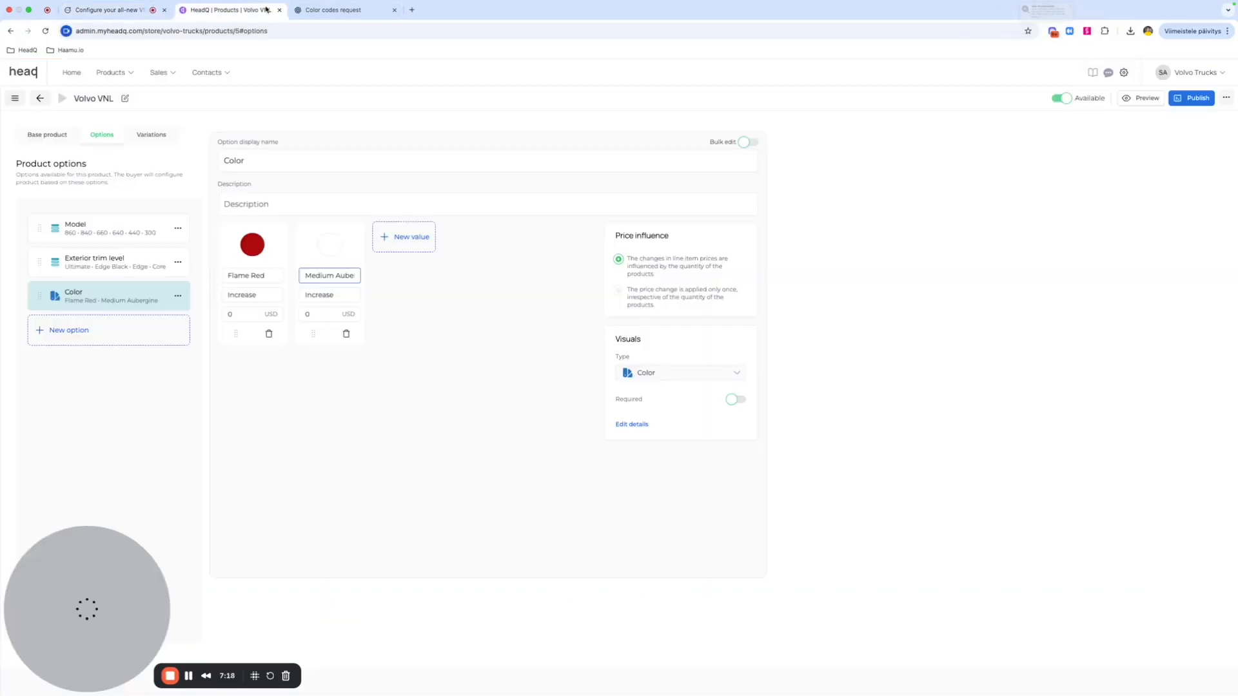
pyautogui.click(405, 276)
pyautogui.write('CAnyon')
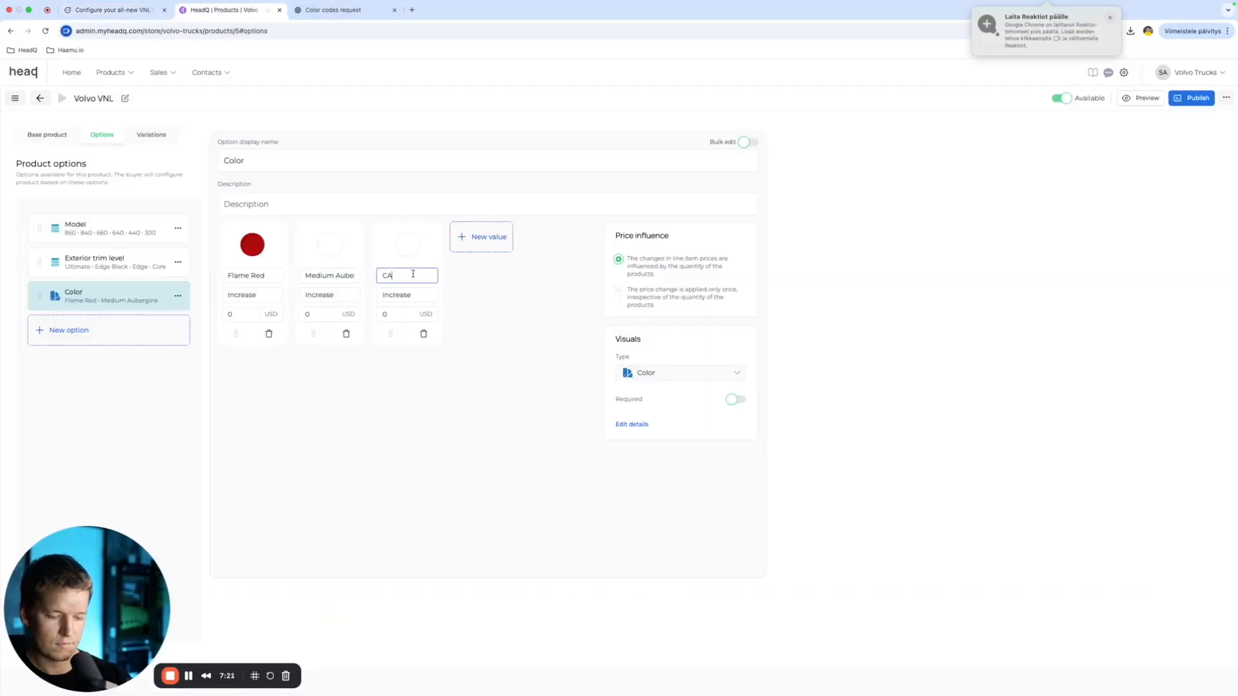
pyautogui.press('BackSpace')
pyautogui.press('BackSpace')
pyautogui.press('BackSpace')
pyautogui.press('BackSpace')
pyautogui.press('BackSpace')
pyautogui.write('anyon Blue')
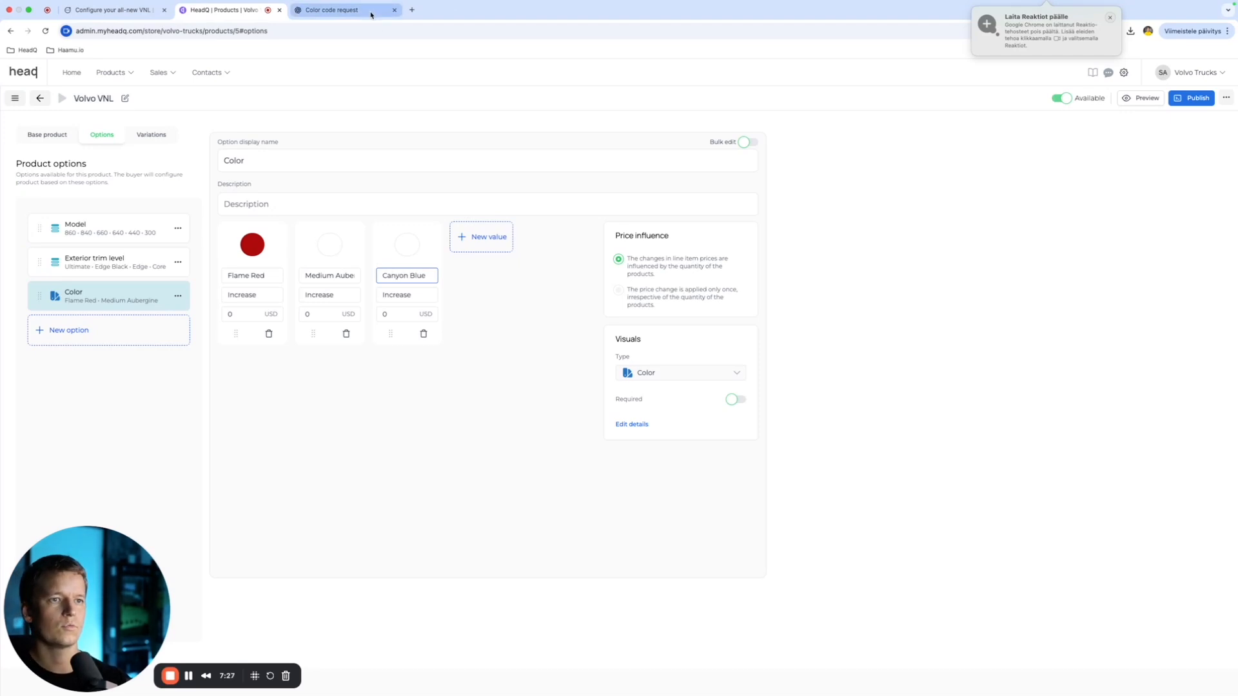
# Step: Look up the color codes in ChatGPT's reply and set the Flame Red choice's swatch in HeadQ to RGB 152, 38, 38
pyautogui.click(332, 8)
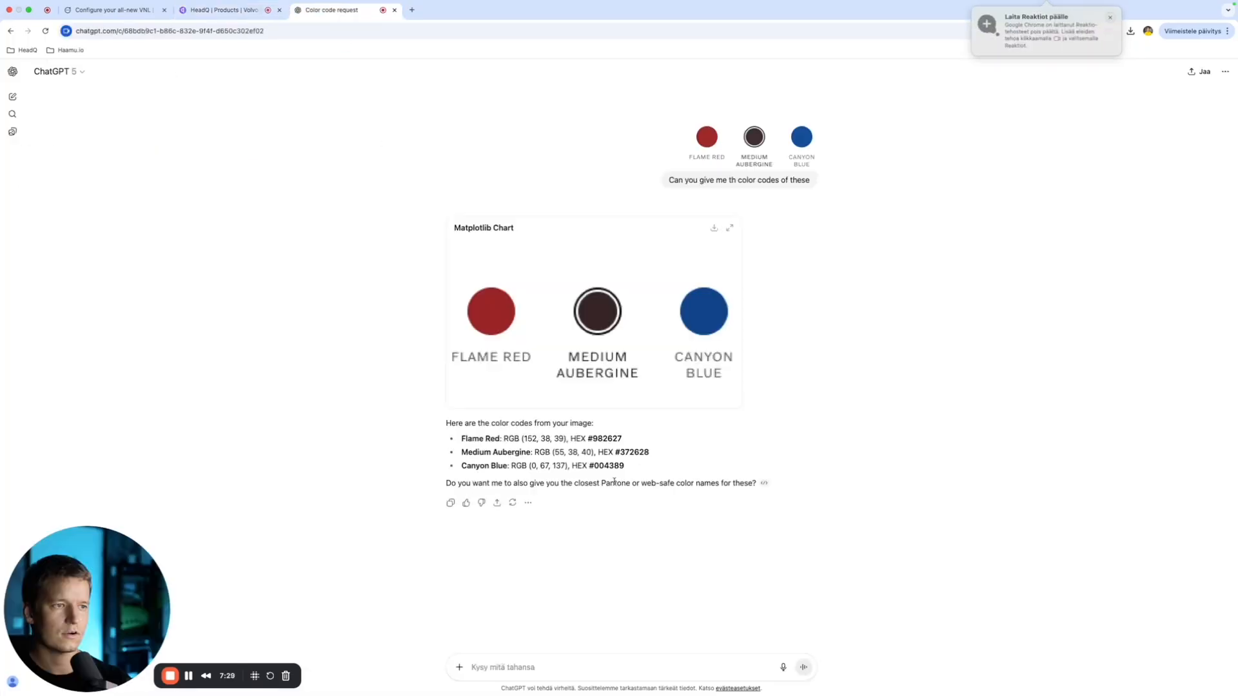
pyautogui.doubleClick(607, 440)
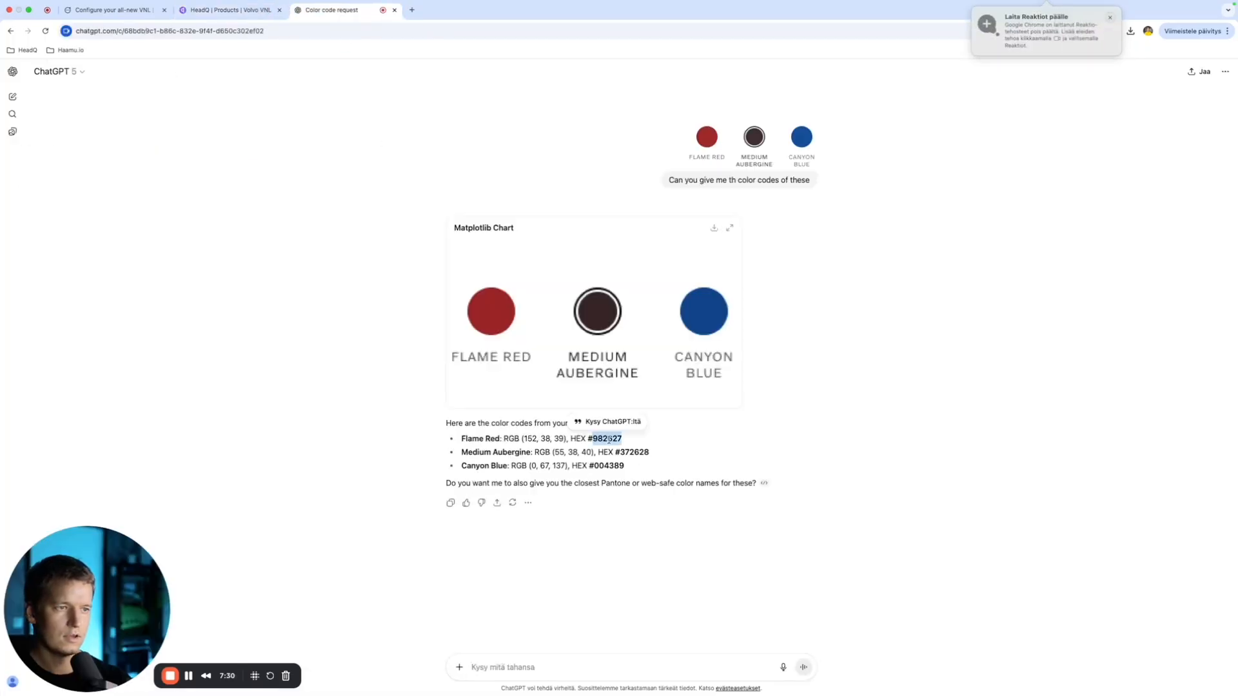
pyautogui.click(737, 438)
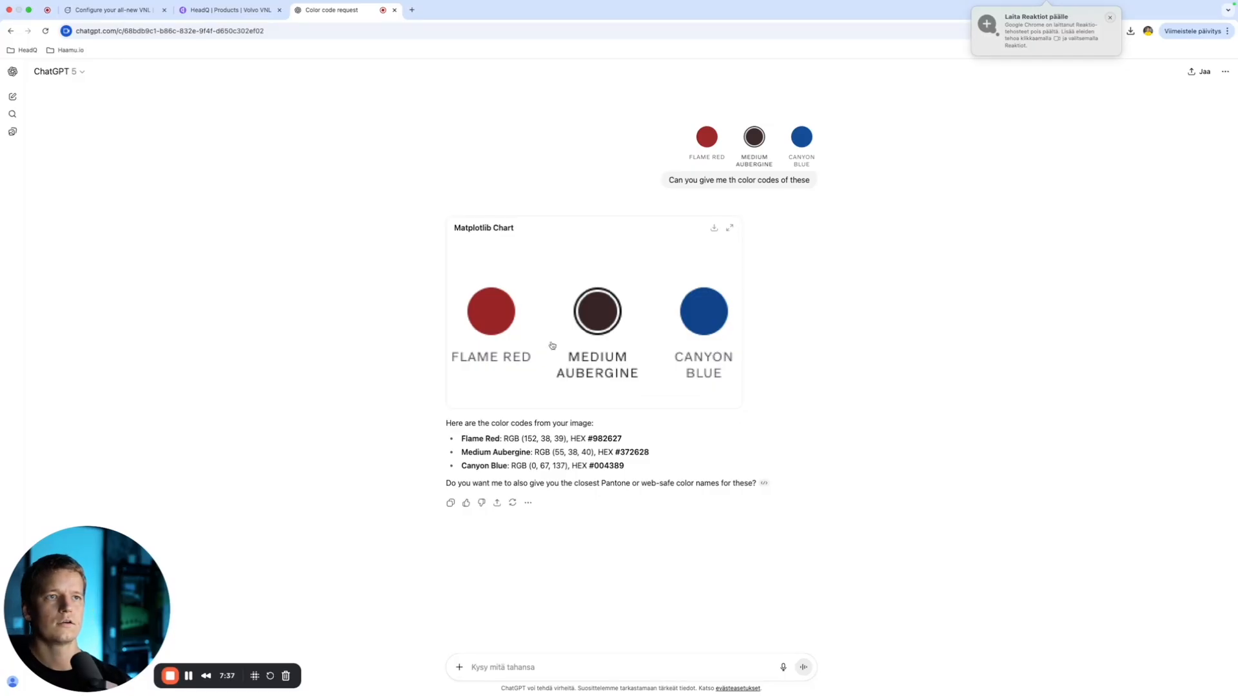
pyautogui.click(225, 10)
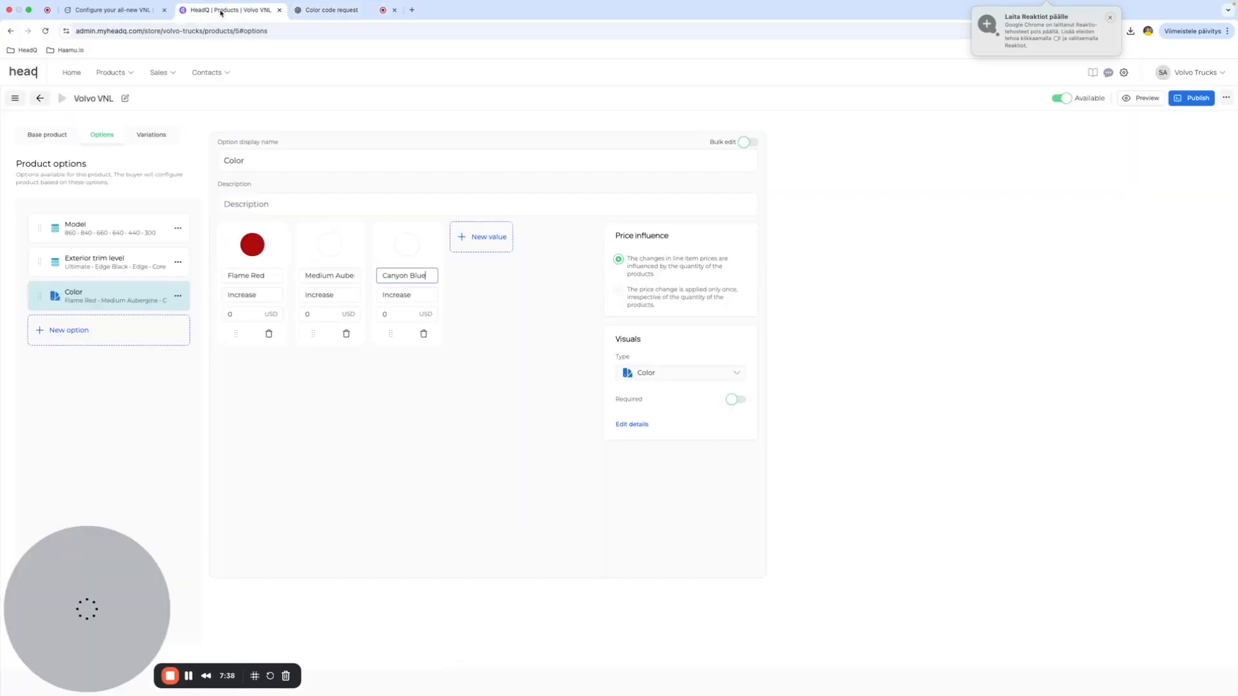
pyautogui.click(261, 236)
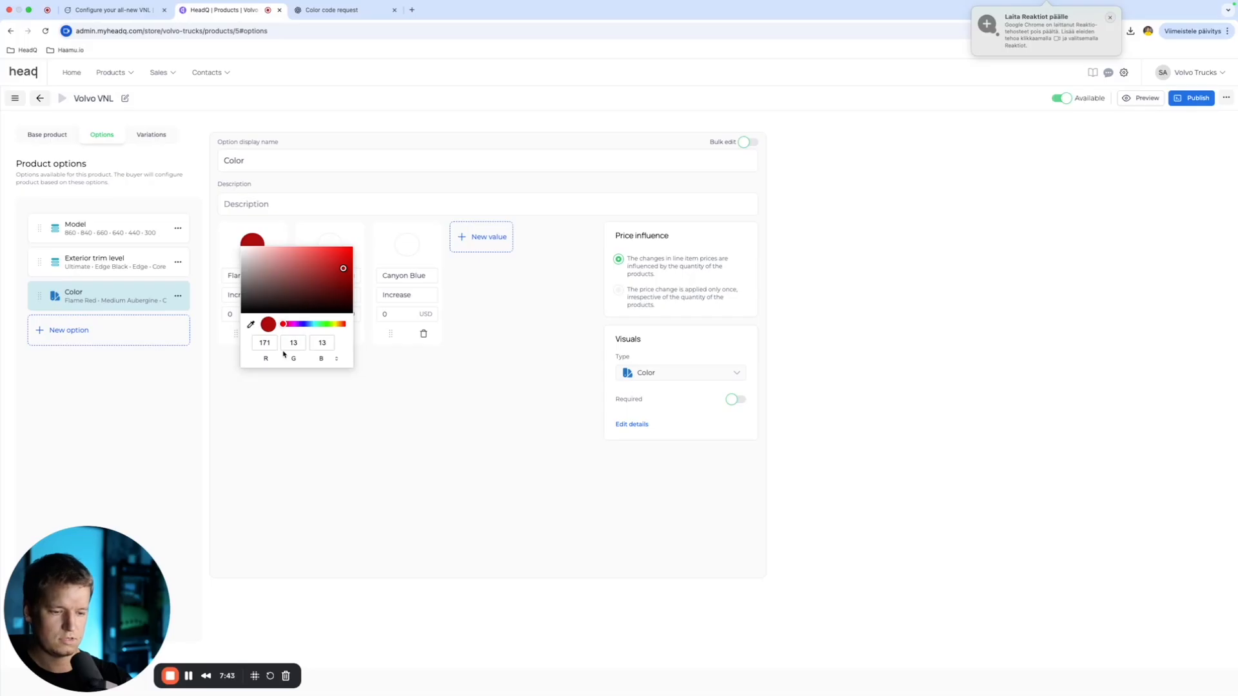
pyautogui.click(263, 344)
pyautogui.doubleClick(264, 345)
pyautogui.write('152')
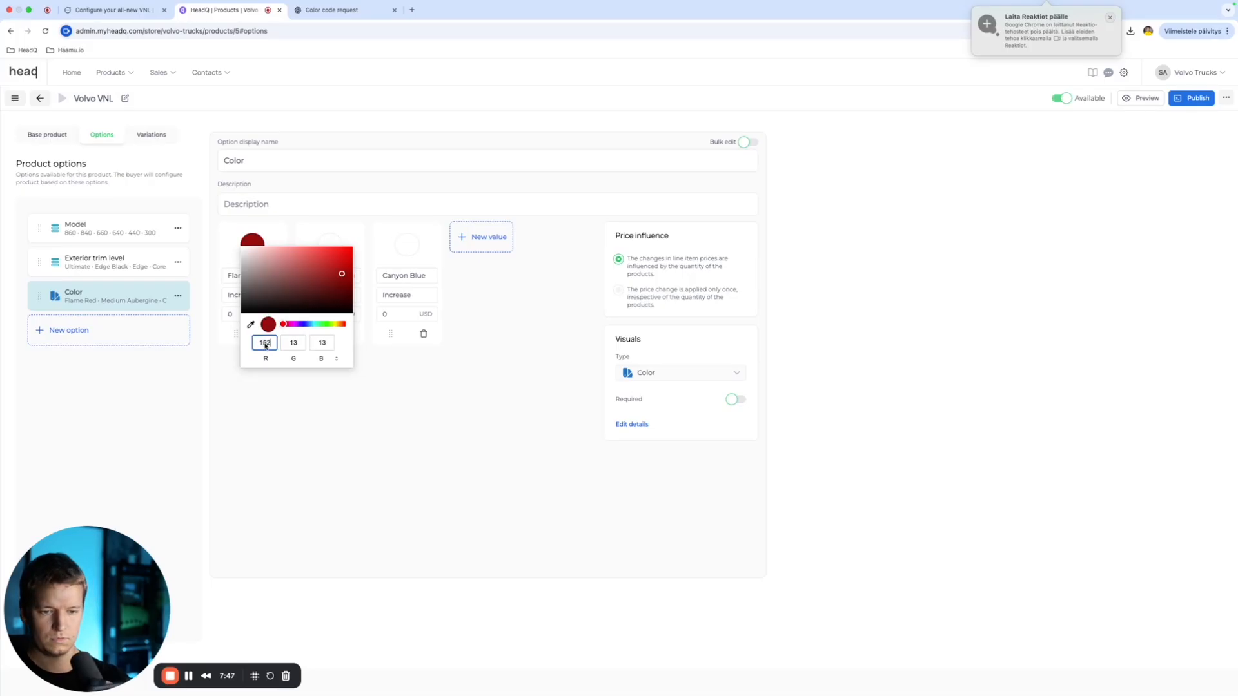
pyautogui.doubleClick(294, 344)
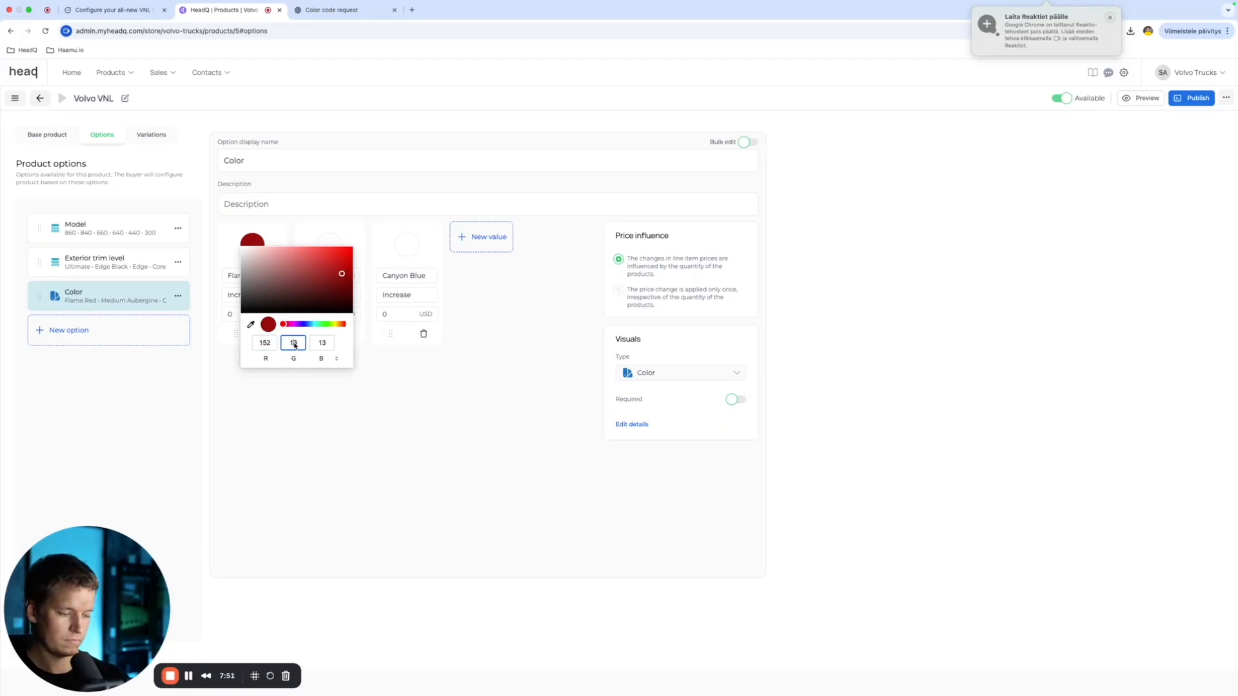
pyautogui.press('BackSpace')
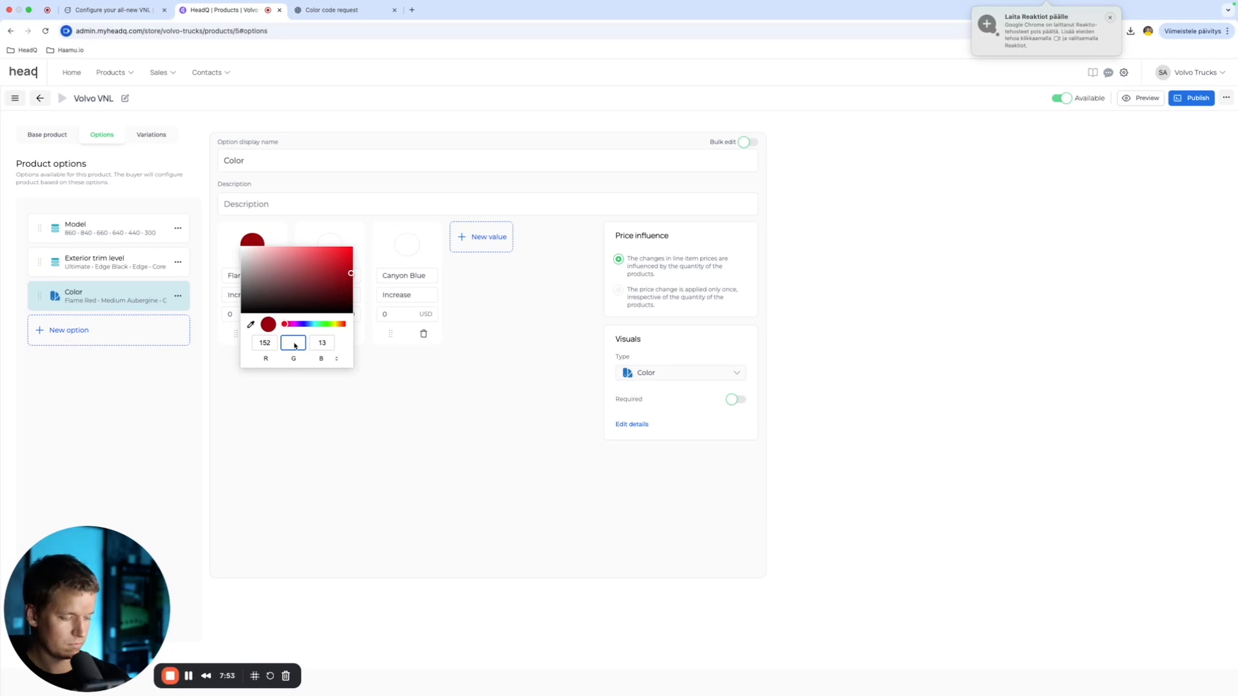
pyautogui.write('38')
pyautogui.doubleClick(324, 344)
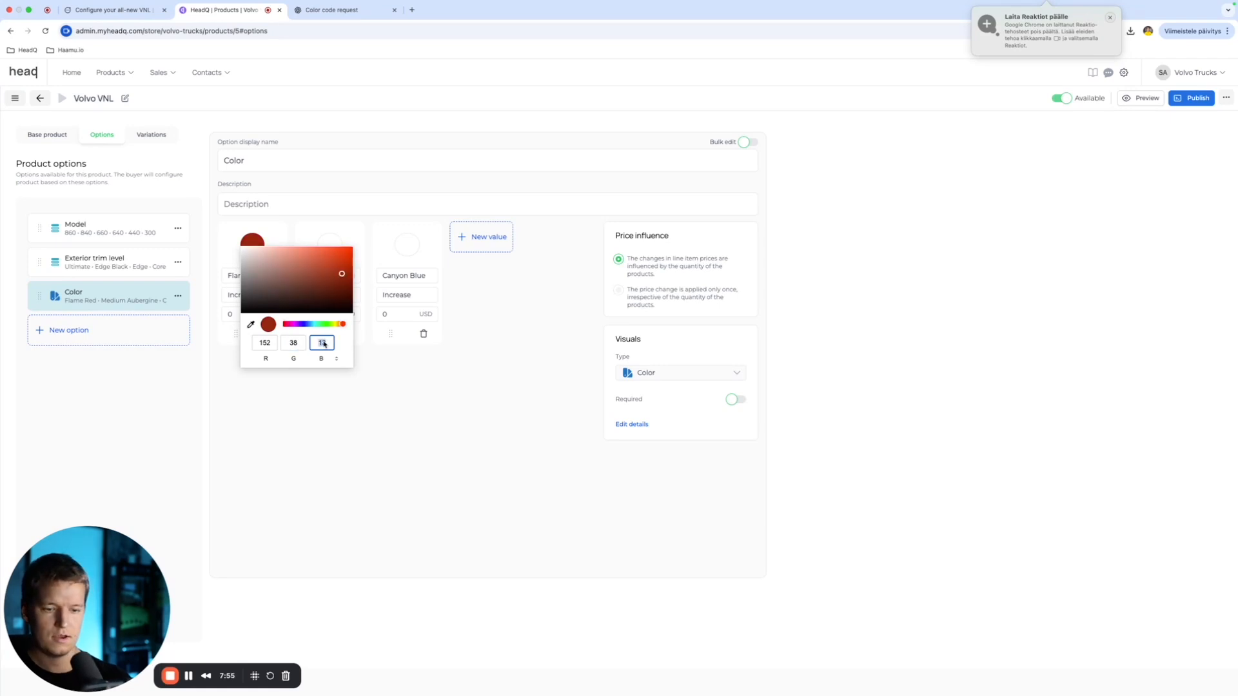
pyautogui.write('38')
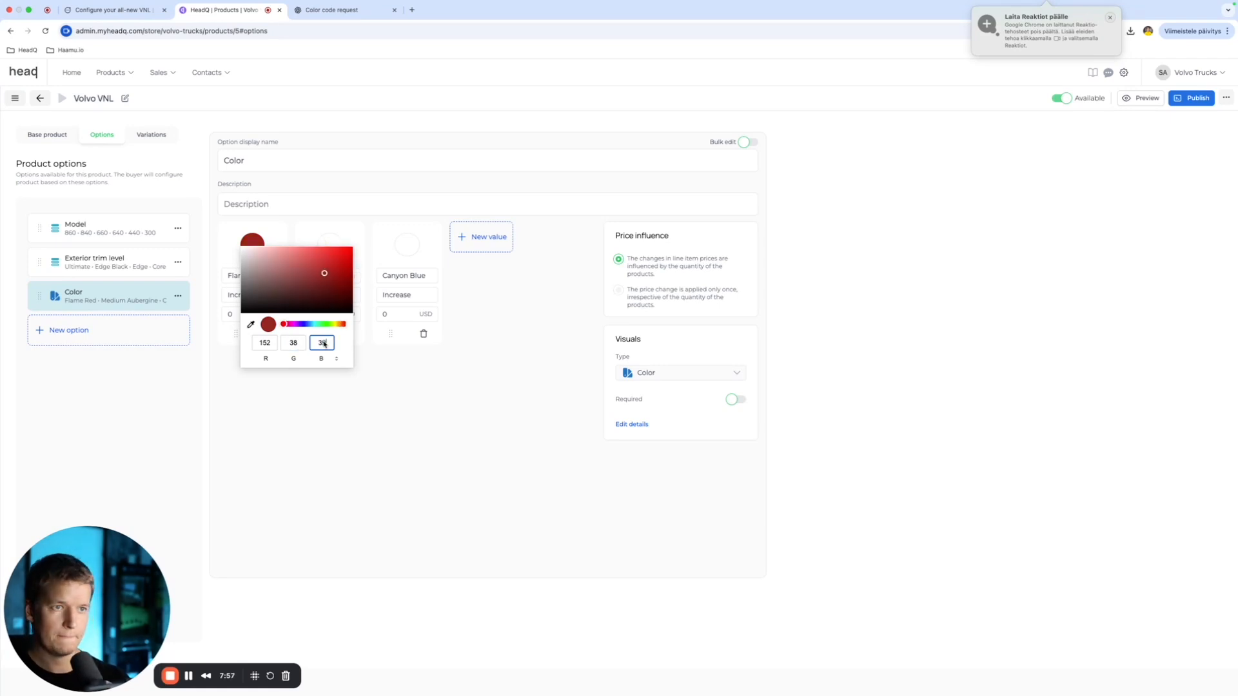
pyautogui.click(334, 432)
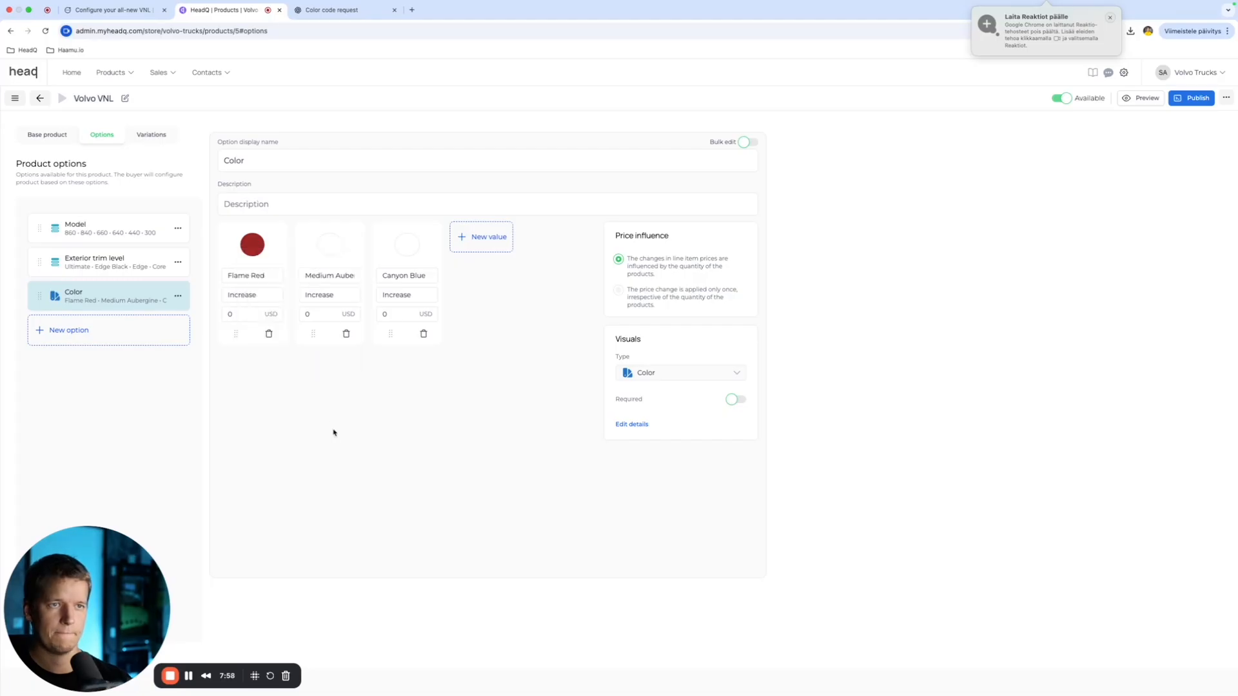
# Step: Set the Medium Aubergine choice's swatch to RGB 55, 38, 40
pyautogui.click(330, 245)
pyautogui.click(341, 350)
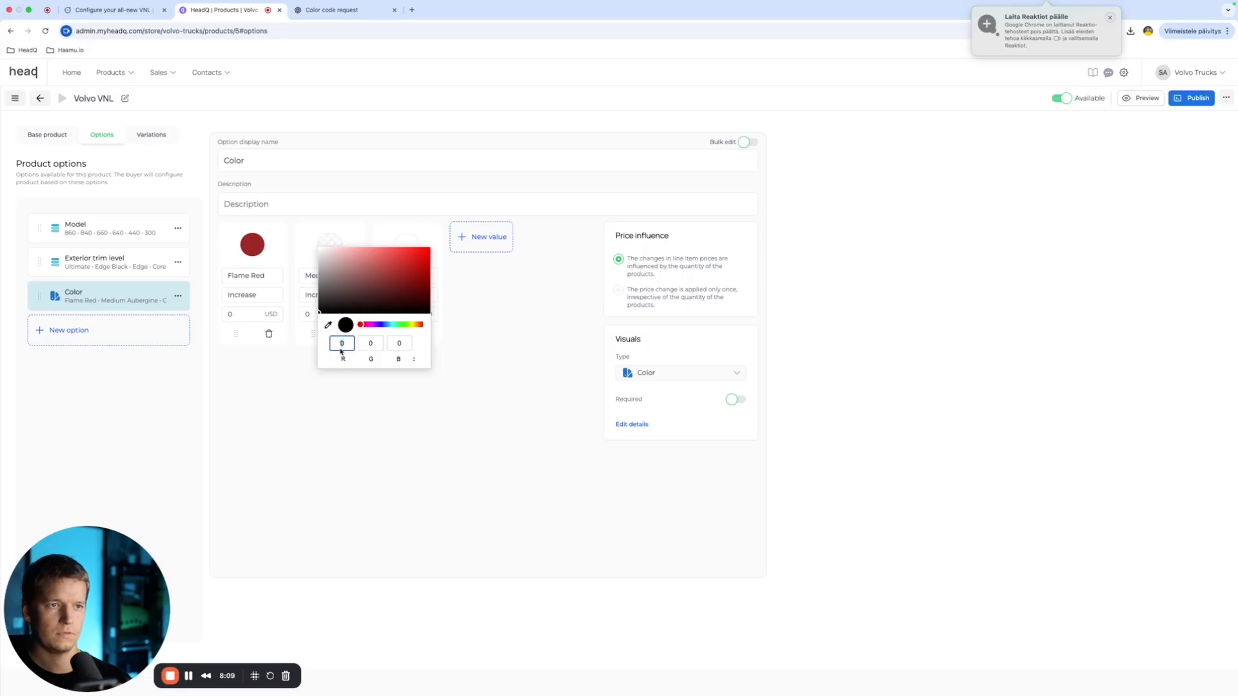
pyautogui.write('55')
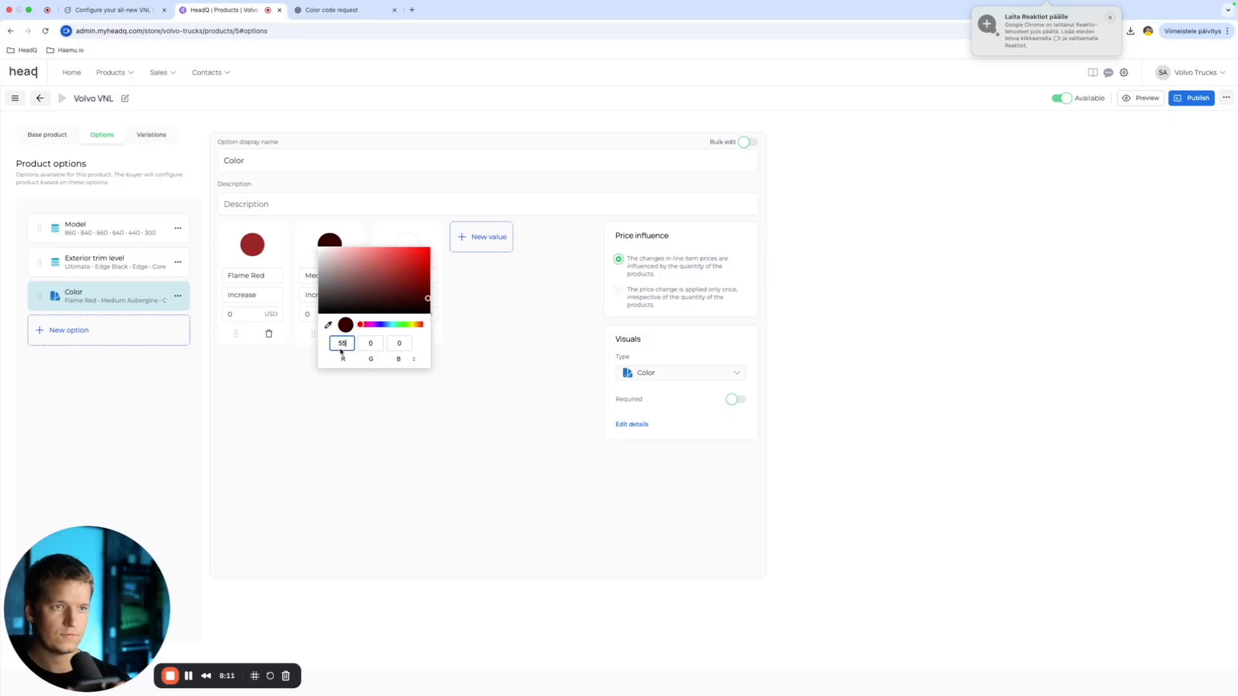
pyautogui.click(372, 346)
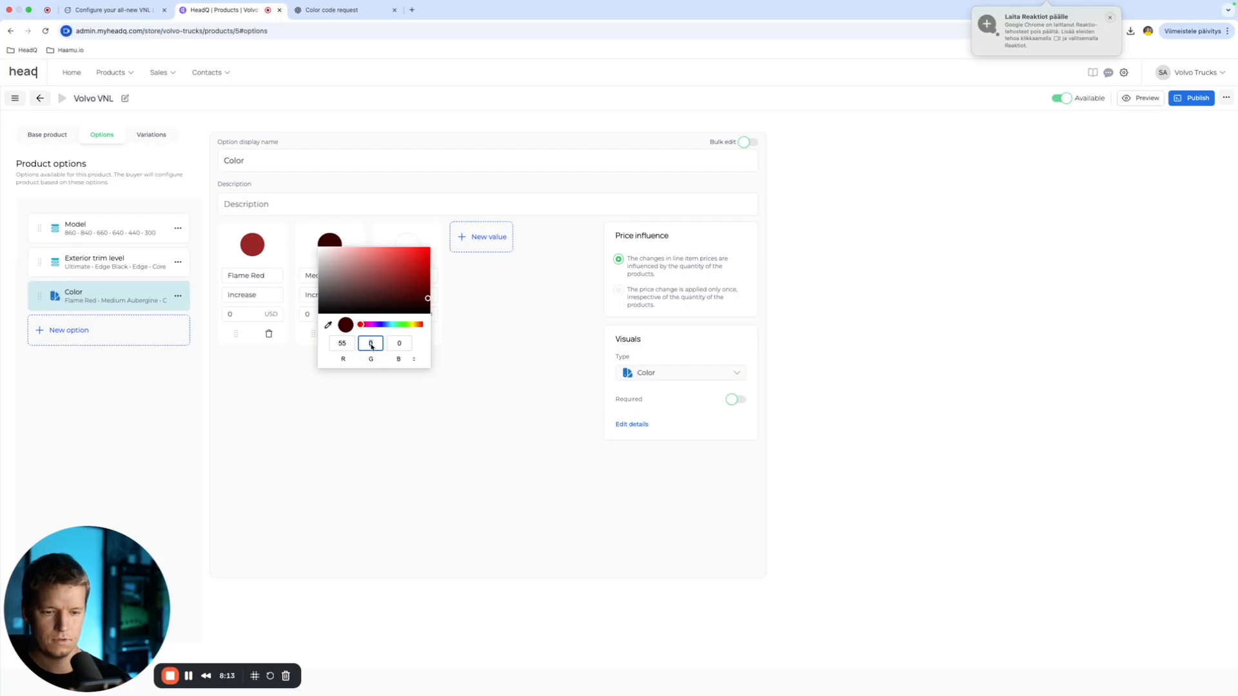
pyautogui.write('38')
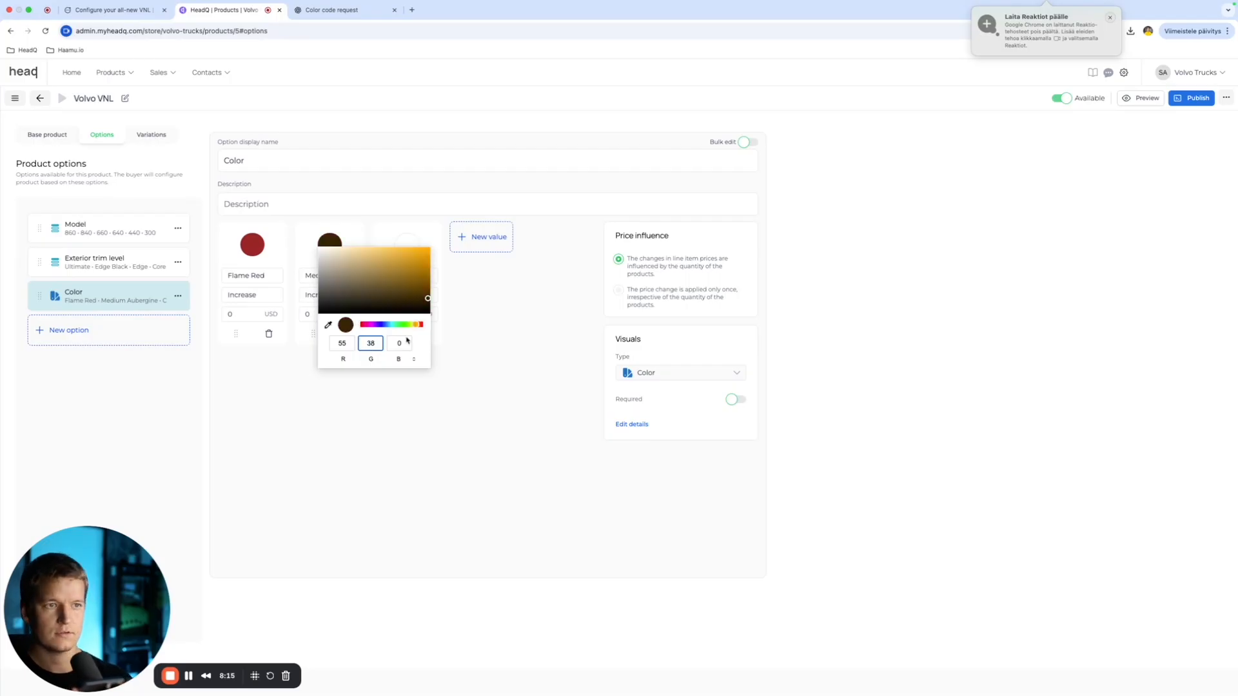
pyautogui.click(398, 345)
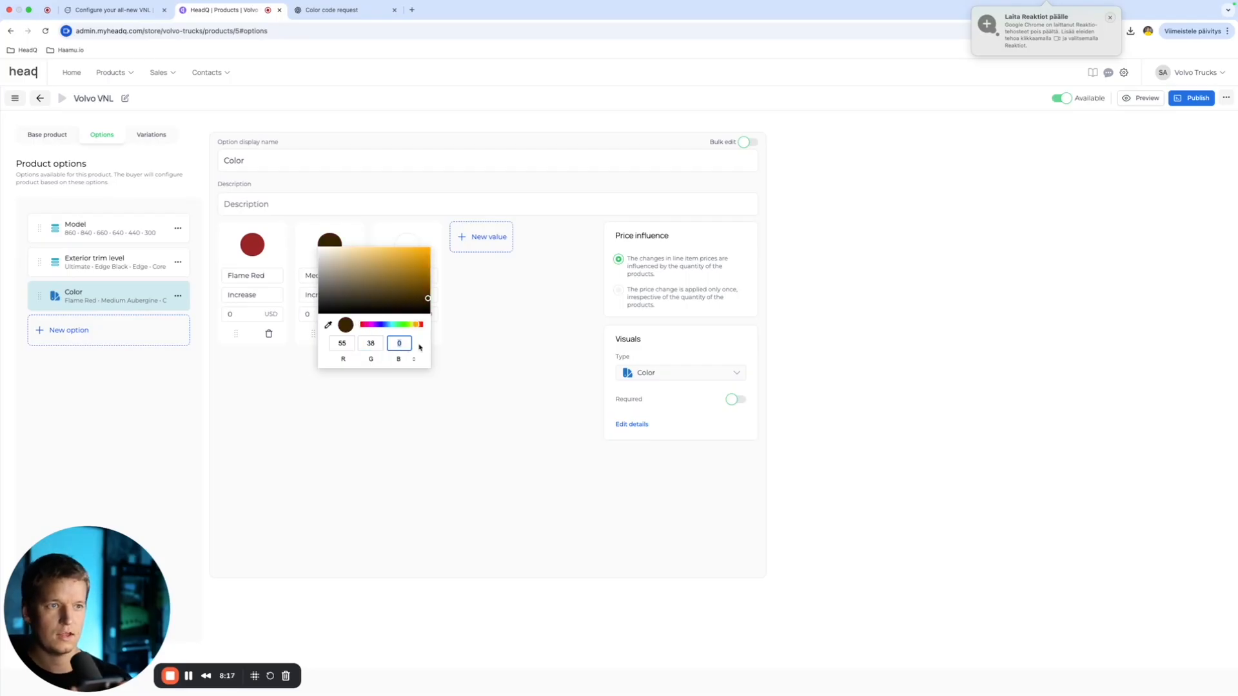
pyautogui.write('40')
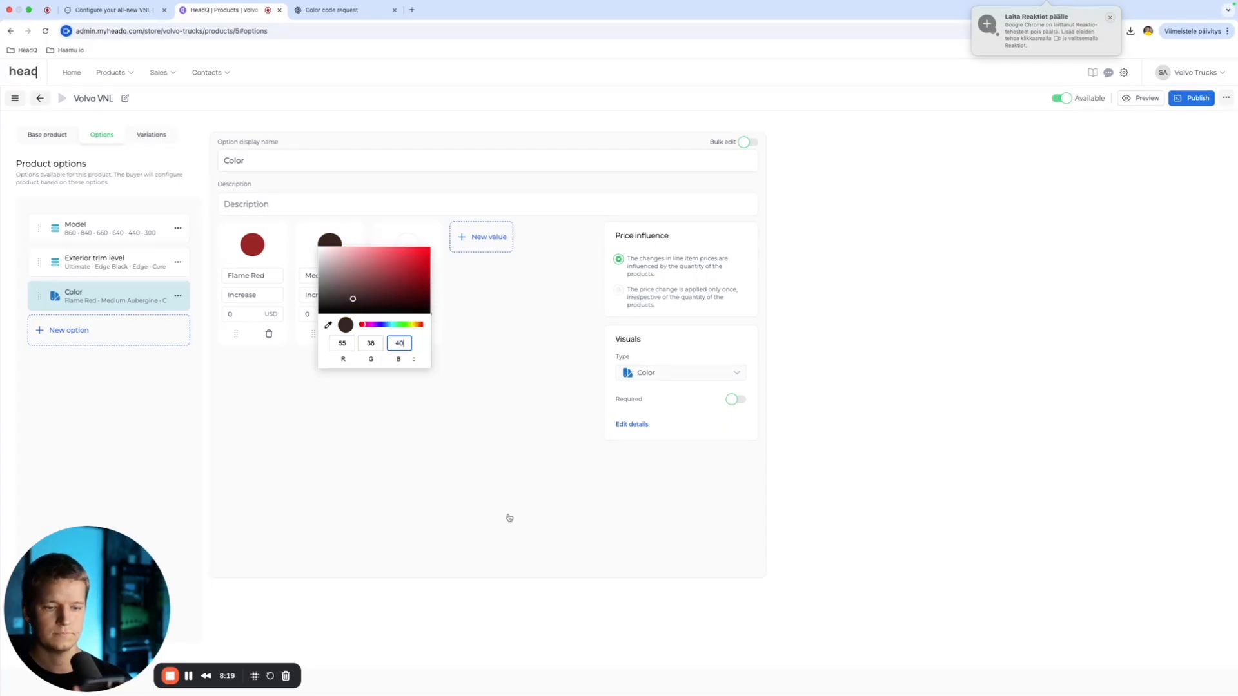
pyautogui.click(509, 517)
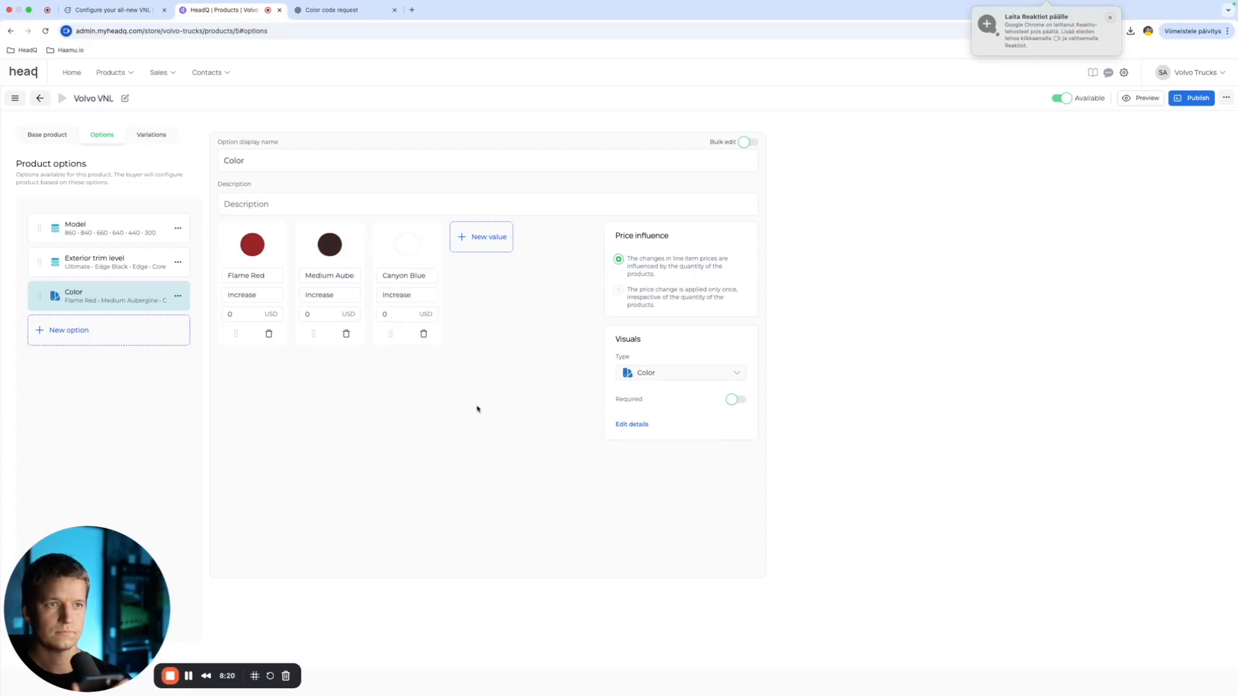
# Step: Set the Canyon Blue choice's swatch to RGB 0, 67, 137
pyautogui.click(405, 249)
pyautogui.click(450, 348)
pyautogui.write('67')
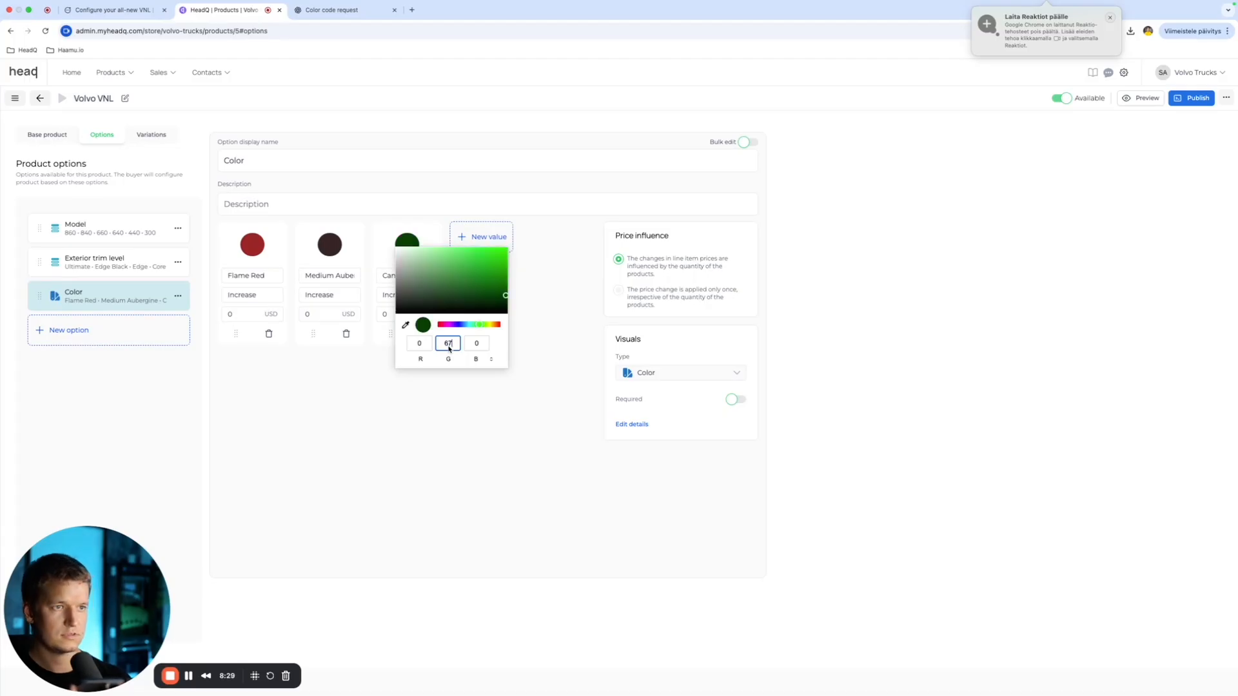
pyautogui.click(481, 345)
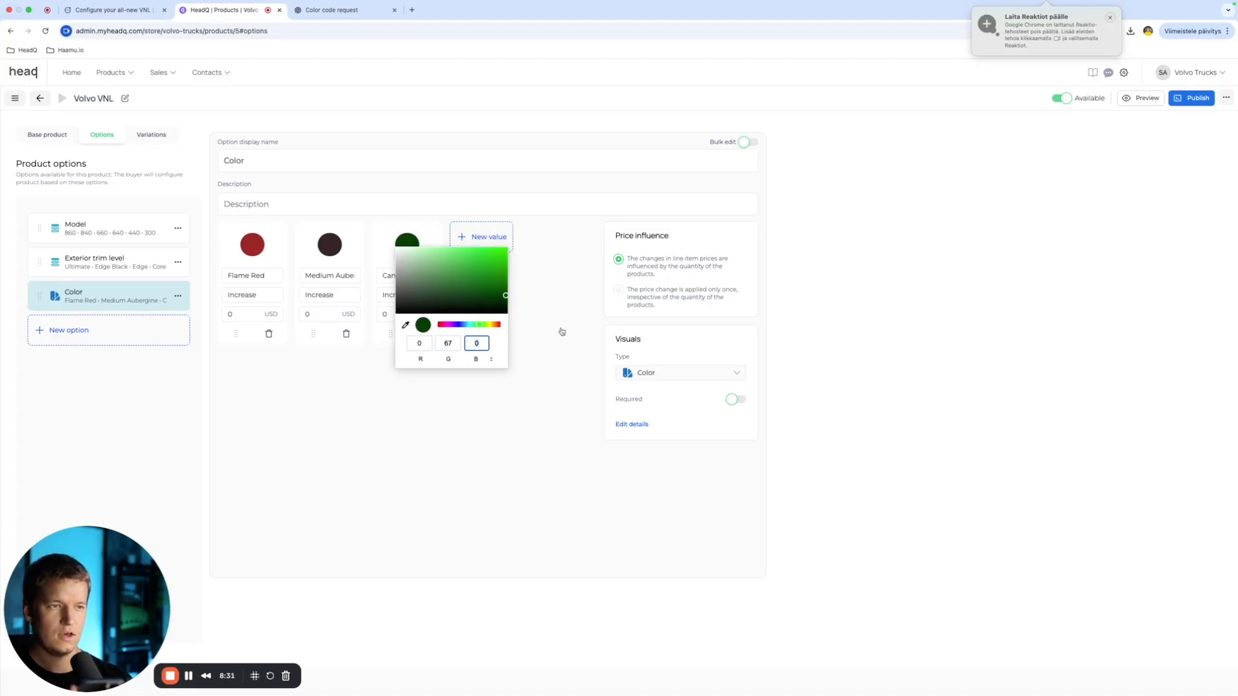
pyautogui.write('137')
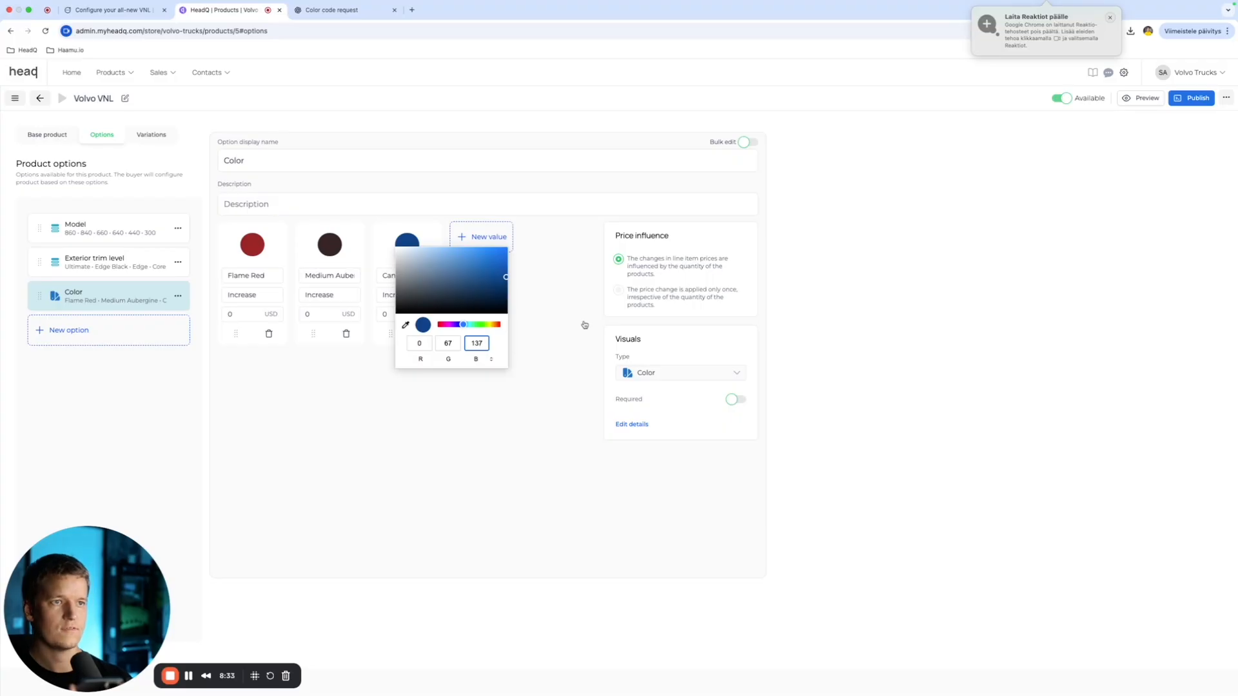
pyautogui.click(594, 457)
# Step: Advance Volvo's truck builder to the axle configuration and go through the 6x2, 4x2 and 6x4 choices, ending on 6x4
pyautogui.click(124, 13)
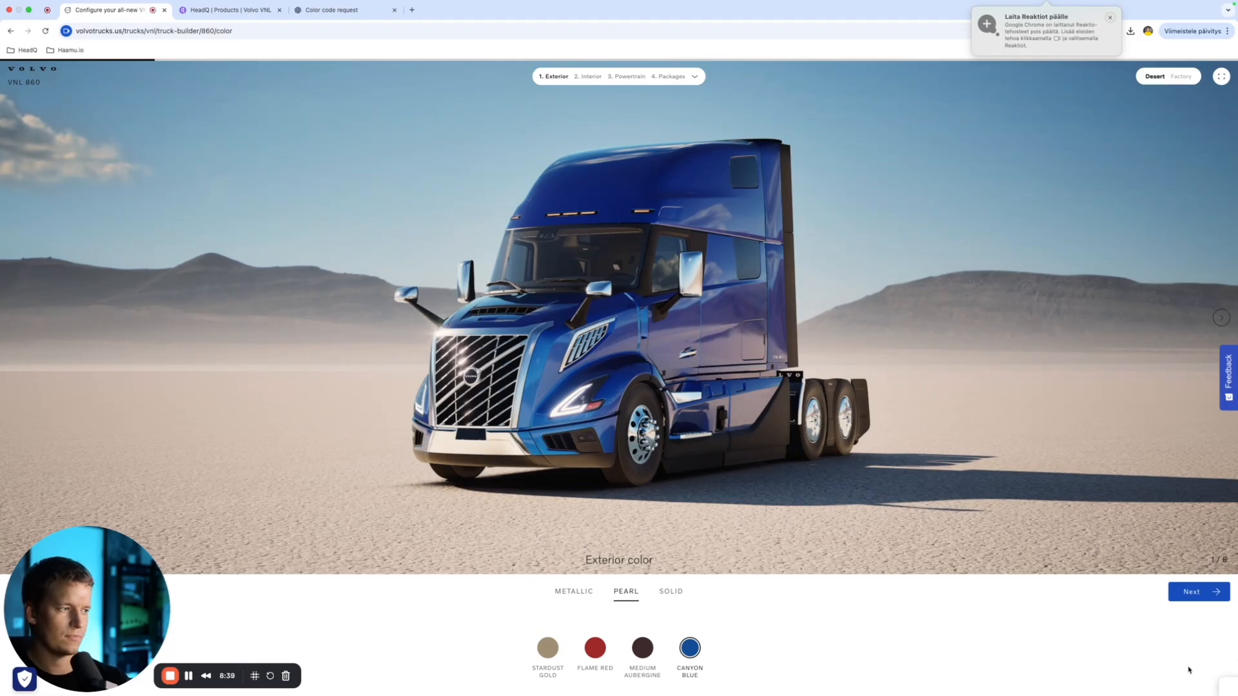
pyautogui.click(1196, 595)
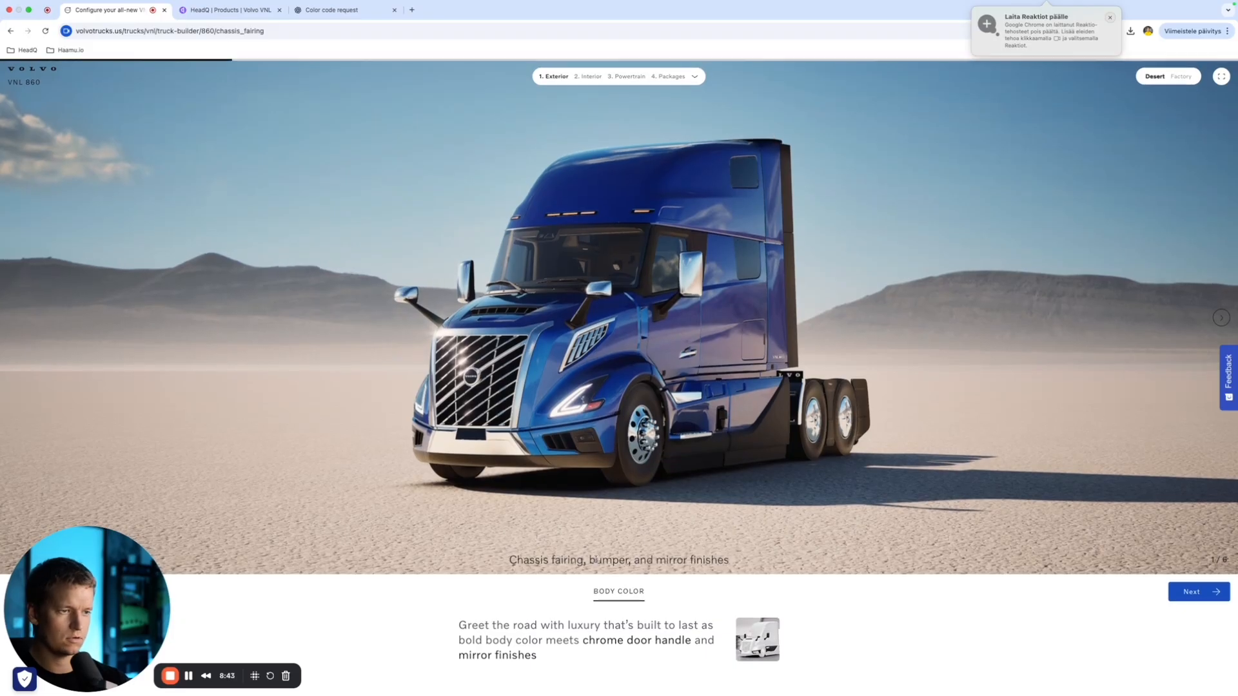
pyautogui.click(1191, 596)
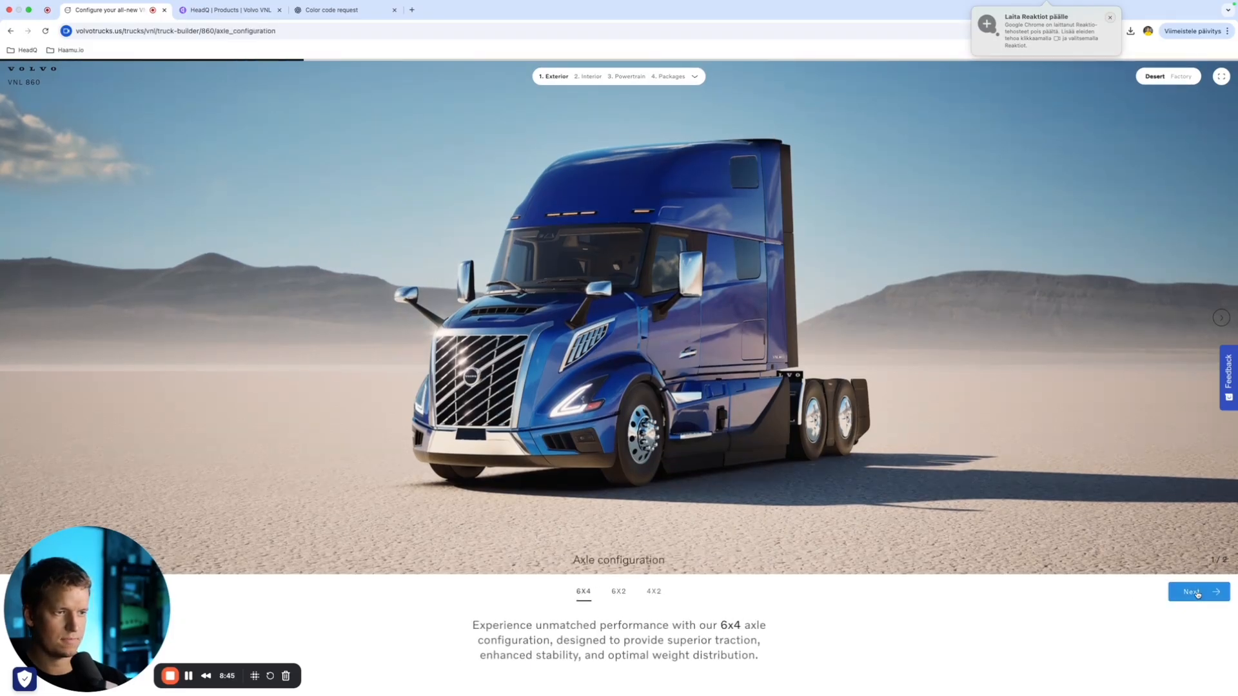
pyautogui.click(619, 594)
pyautogui.click(659, 599)
pyautogui.click(583, 594)
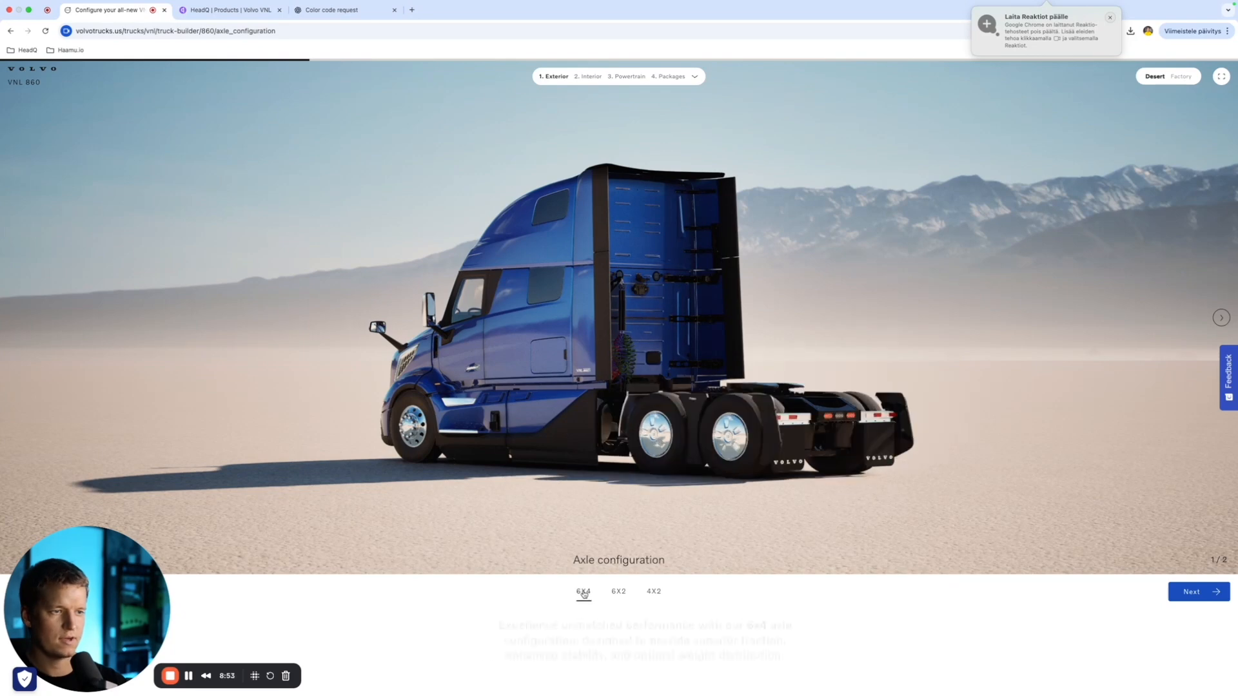
# Step: Copy the "Axle configuration" heading from the truck builder and create a new HeadQ product with that name
pyautogui.tripleClick(641, 558)
pyautogui.press('super+c')
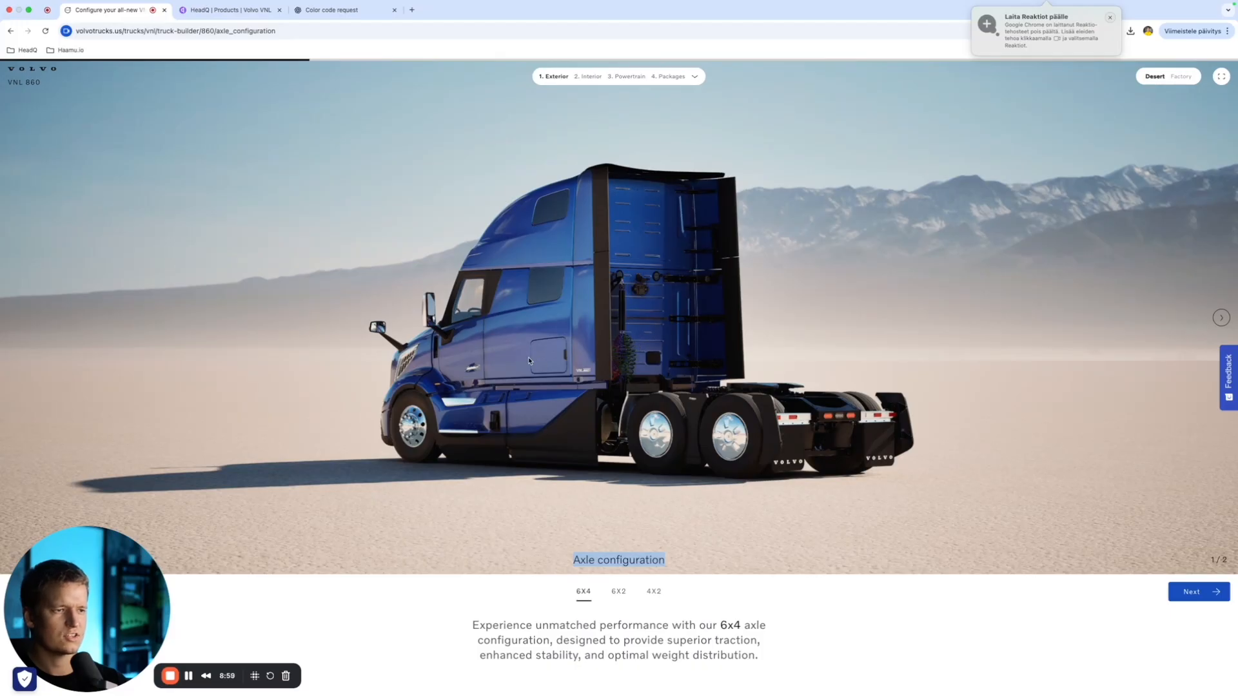
pyautogui.click(204, 13)
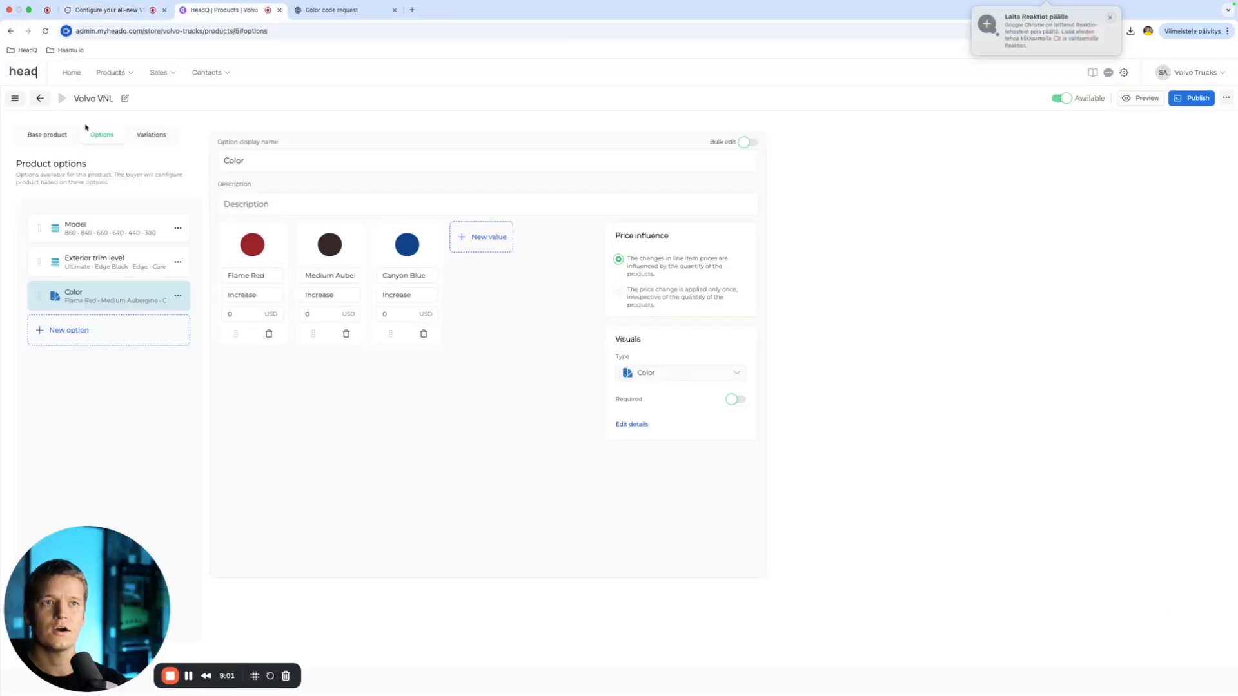
pyautogui.click(128, 72)
pyautogui.click(144, 95)
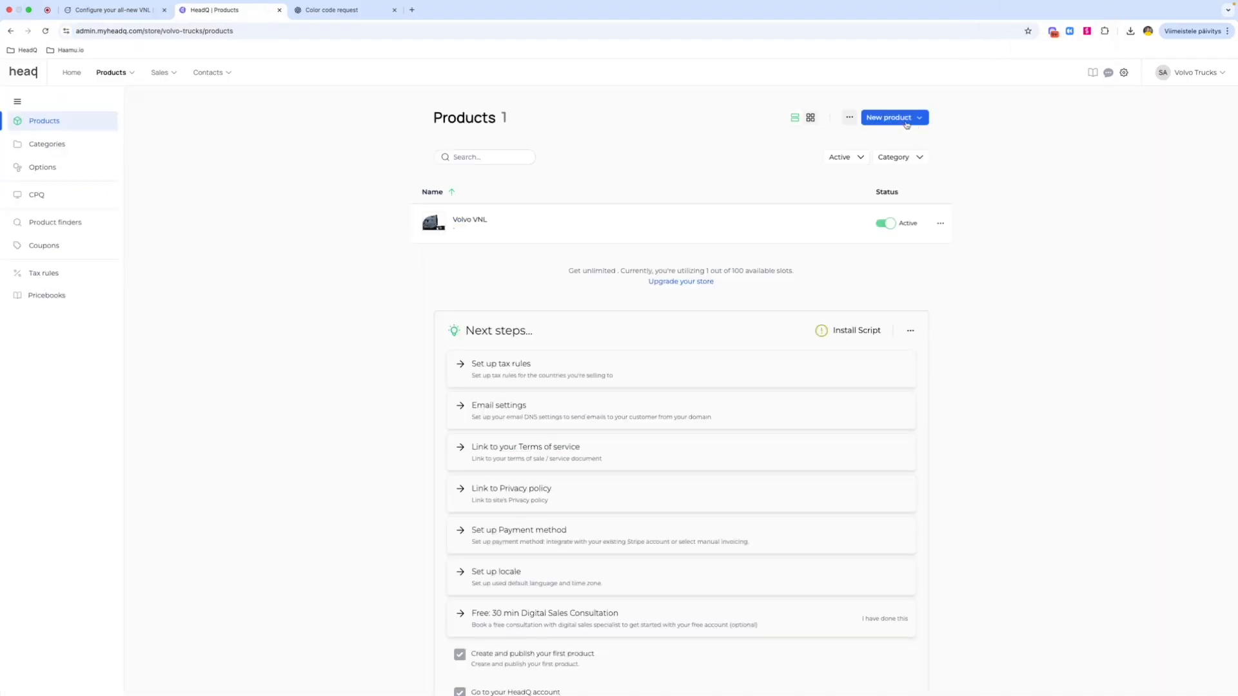
pyautogui.click(906, 118)
pyautogui.click(896, 142)
pyautogui.click(613, 403)
pyautogui.press('super+v')
pyautogui.click(705, 405)
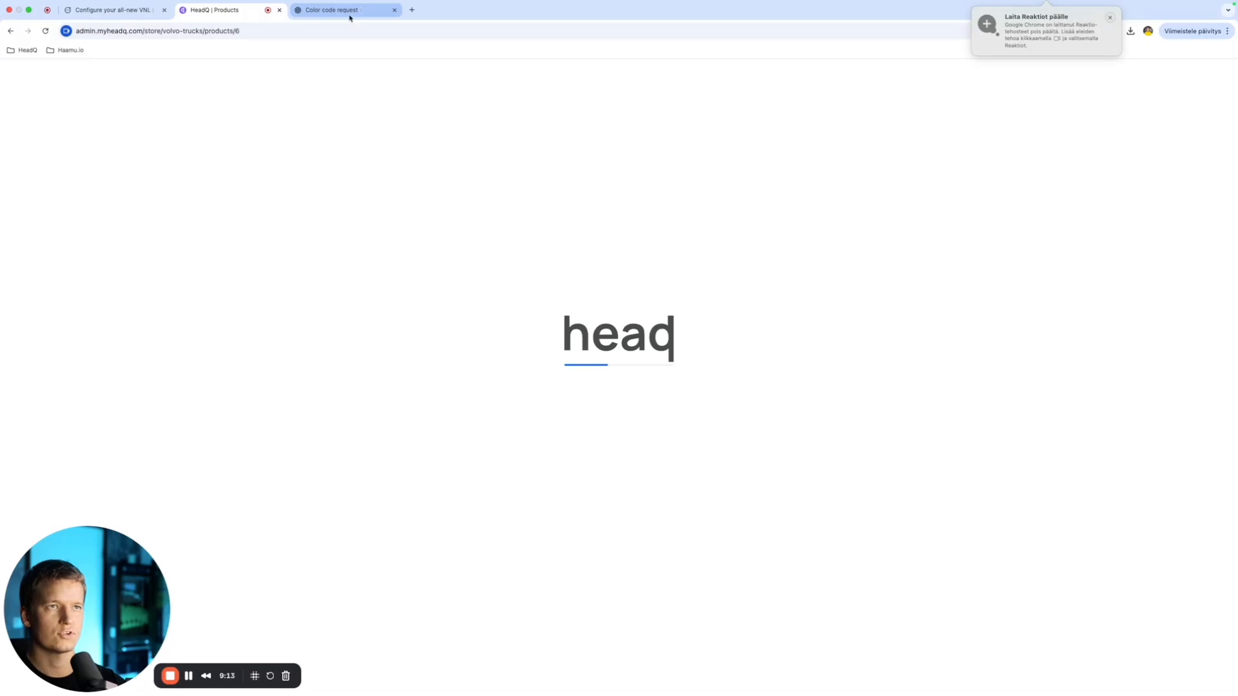
# Step: Return to the truck builder and copy the axle choices 6x4, 6x2 and 4x2
pyautogui.click(348, 12)
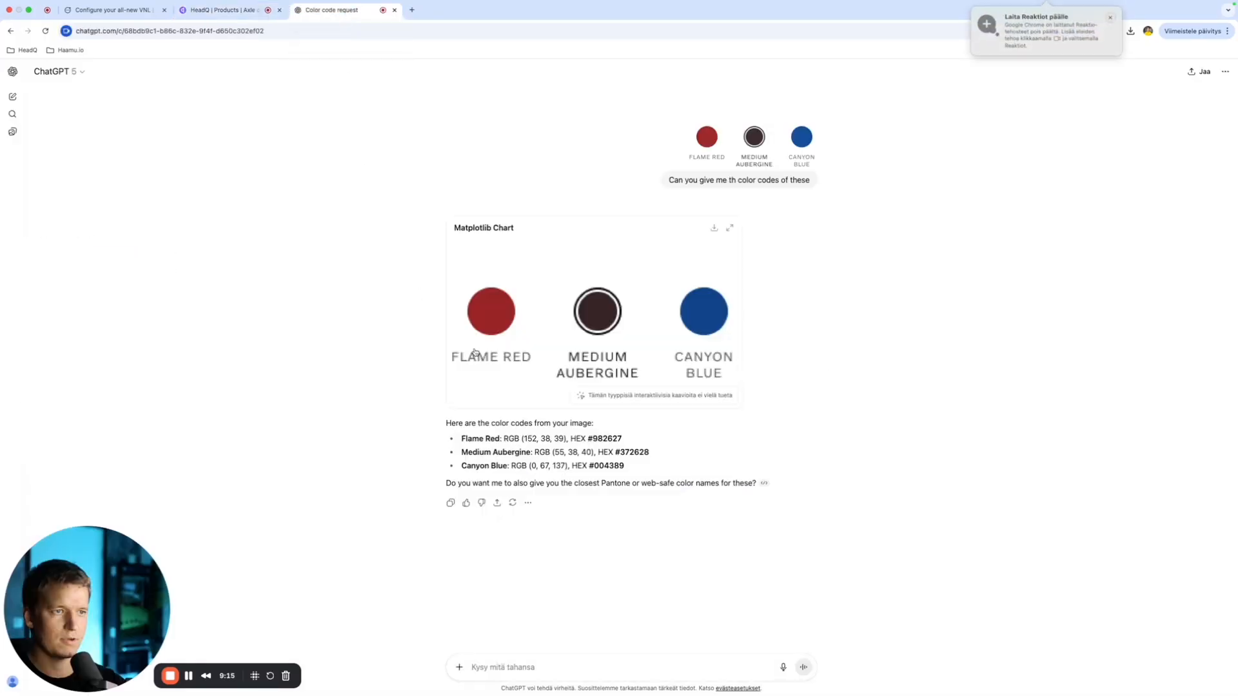
pyautogui.click(110, 10)
pyautogui.moveTo(660, 608); pyautogui.dragTo(561, 593)
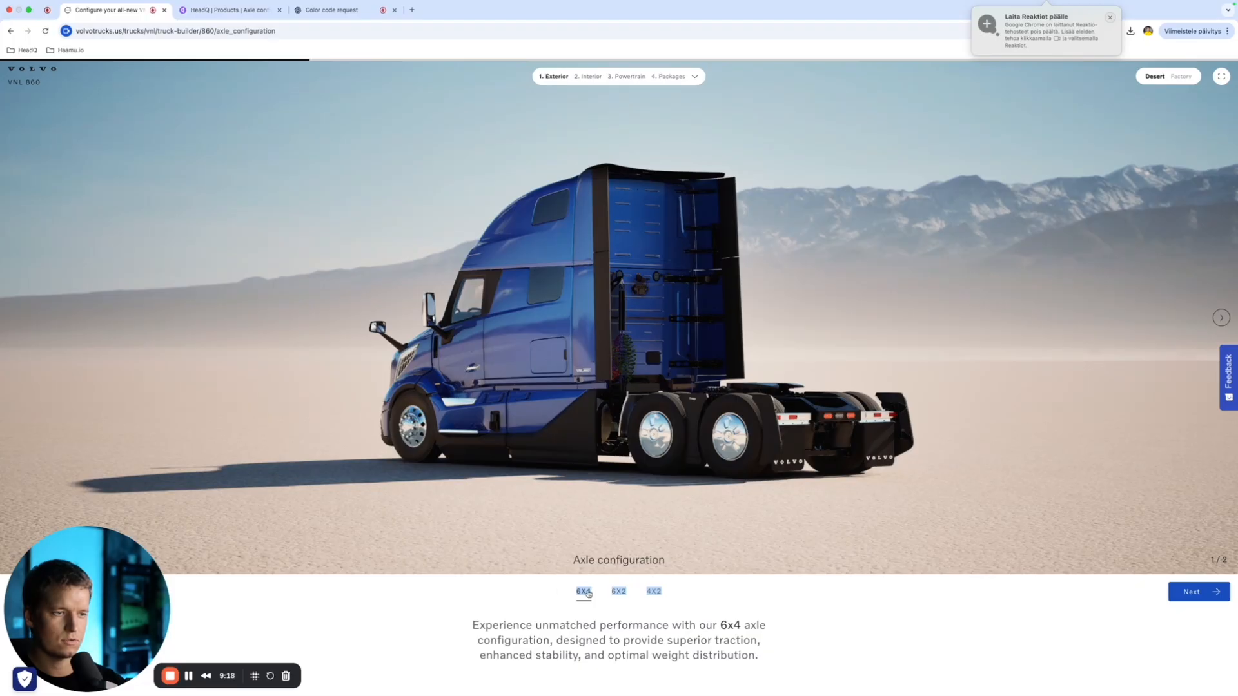
# Step: In HeadQ, create a new option named Axle of type Single option for the Axle configuration product
pyautogui.click(215, 9)
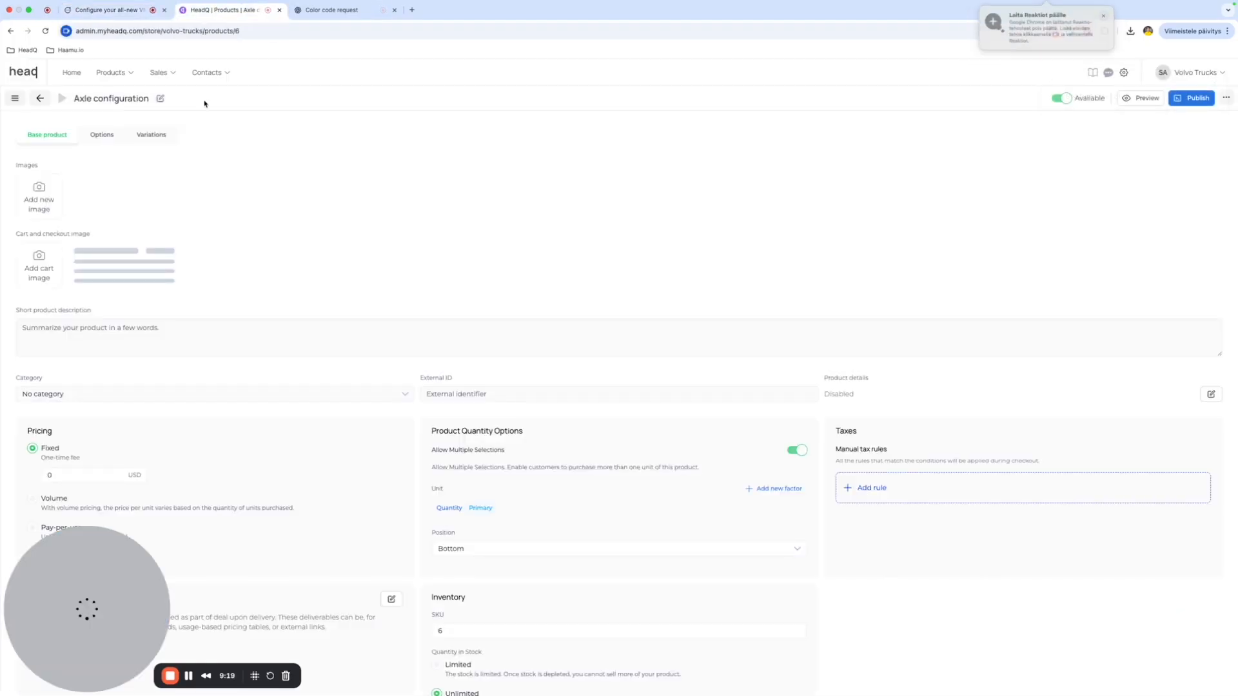
pyautogui.click(102, 135)
pyautogui.click(117, 241)
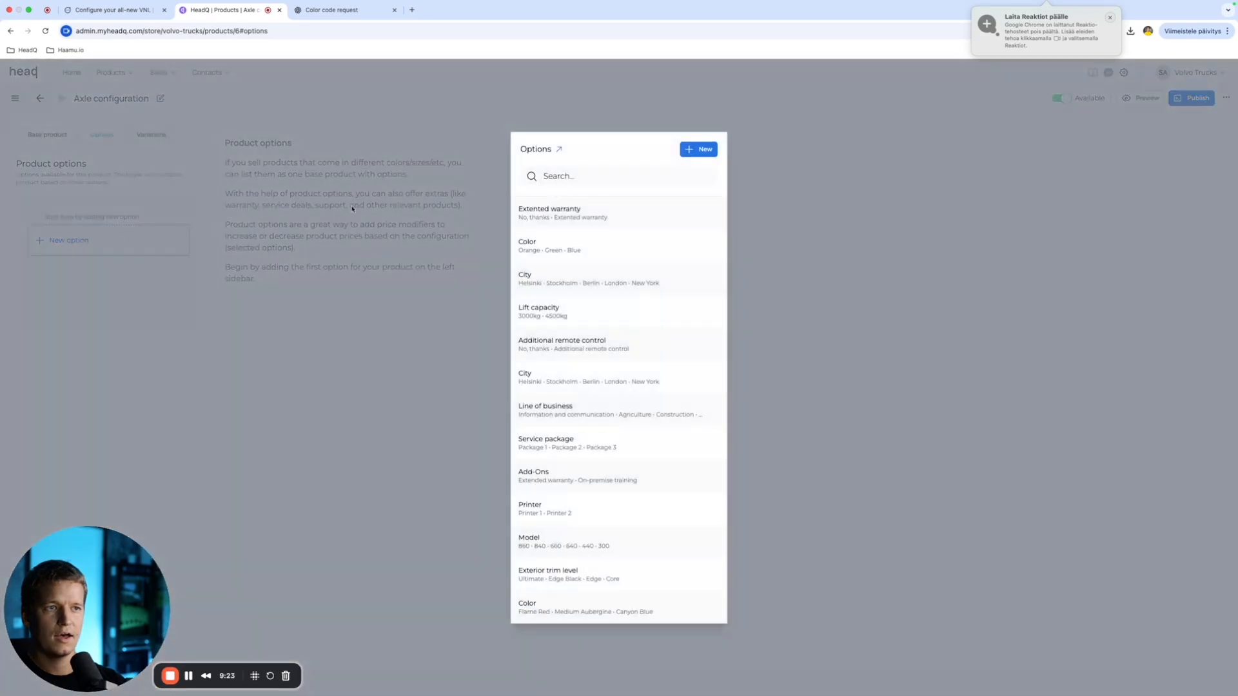
pyautogui.click(103, 11)
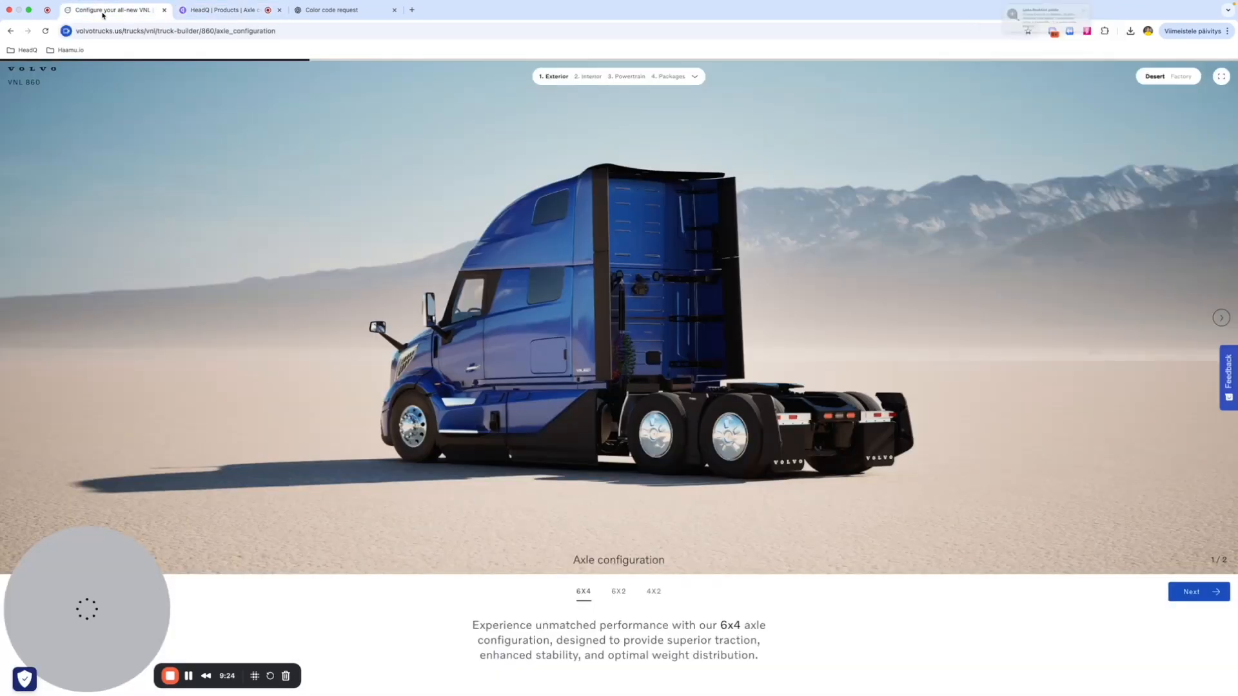
pyautogui.click(222, 10)
pyautogui.click(601, 176)
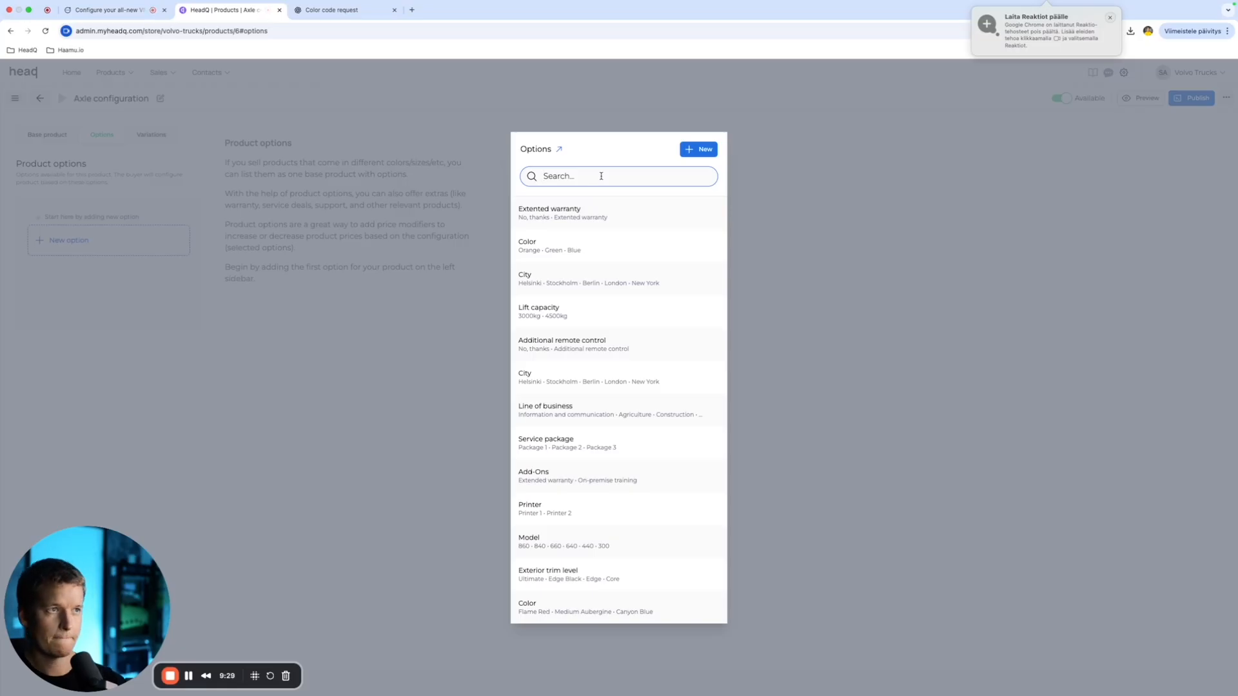
pyautogui.click(698, 149)
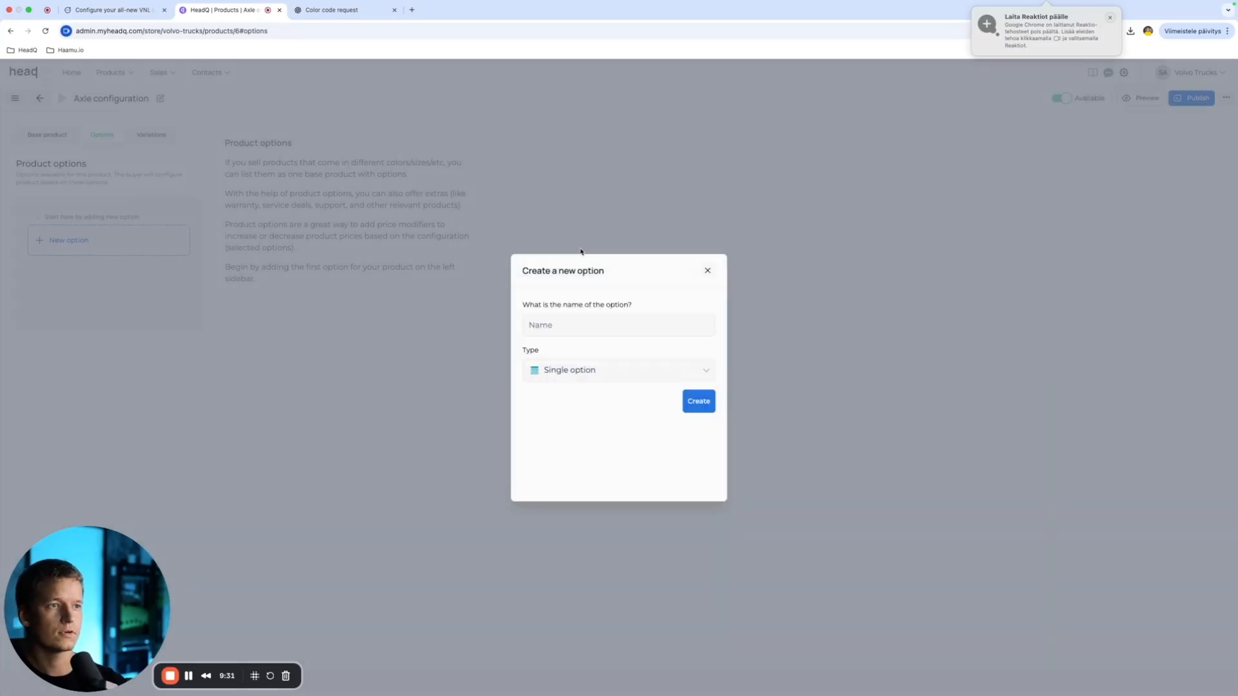
pyautogui.write('Axle')
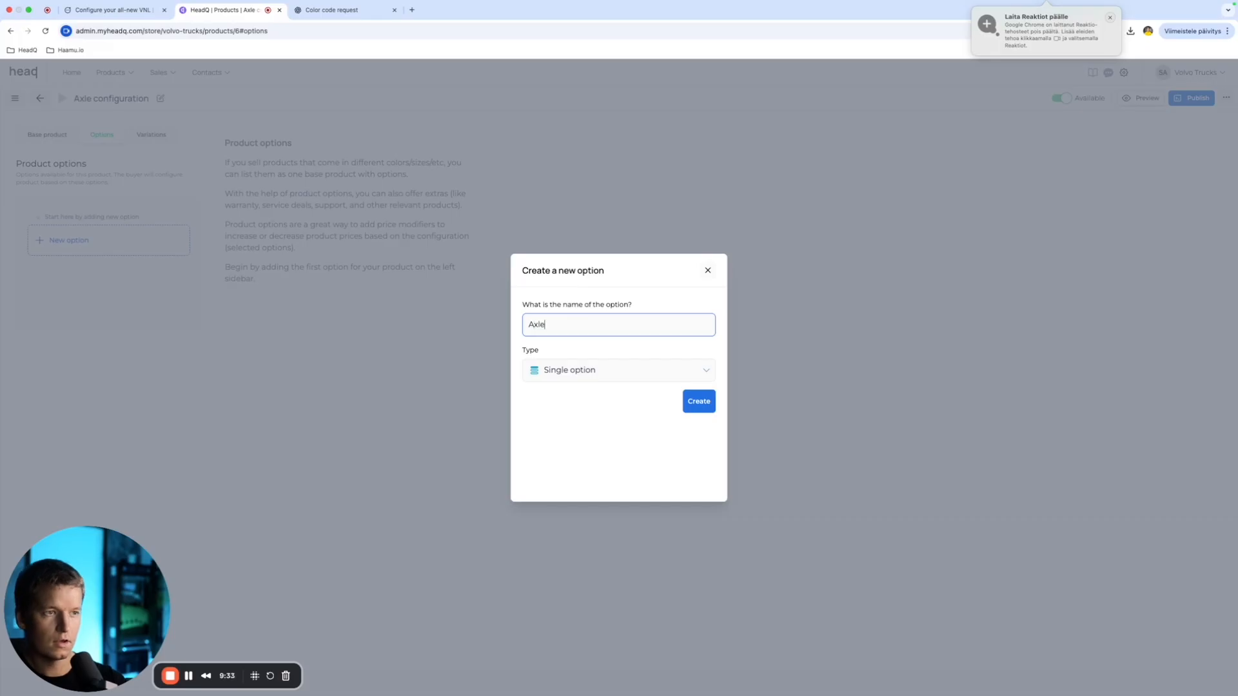
pyautogui.click(699, 401)
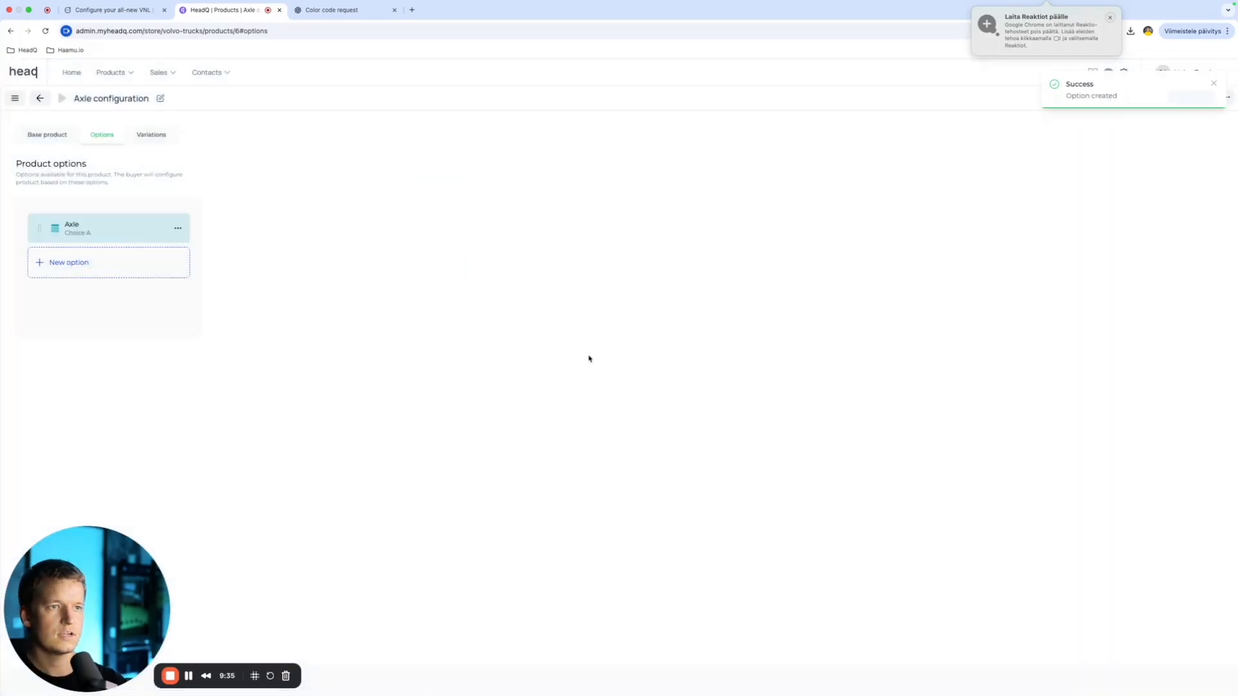
# Step: Bulk edit the Axle option's choices to 6x4, 6x2 and 4x2, one per line without blank lines
pyautogui.click(84, 231)
pyautogui.click(745, 131)
pyautogui.moveTo(426, 321); pyautogui.dragTo(165, 241)
pyautogui.write('6x4  6x2  4x2')
pyautogui.click(247, 253)
pyautogui.press('BackSpace')
pyautogui.click(248, 263)
pyautogui.press('BackSpace')
pyautogui.click(65, 359)
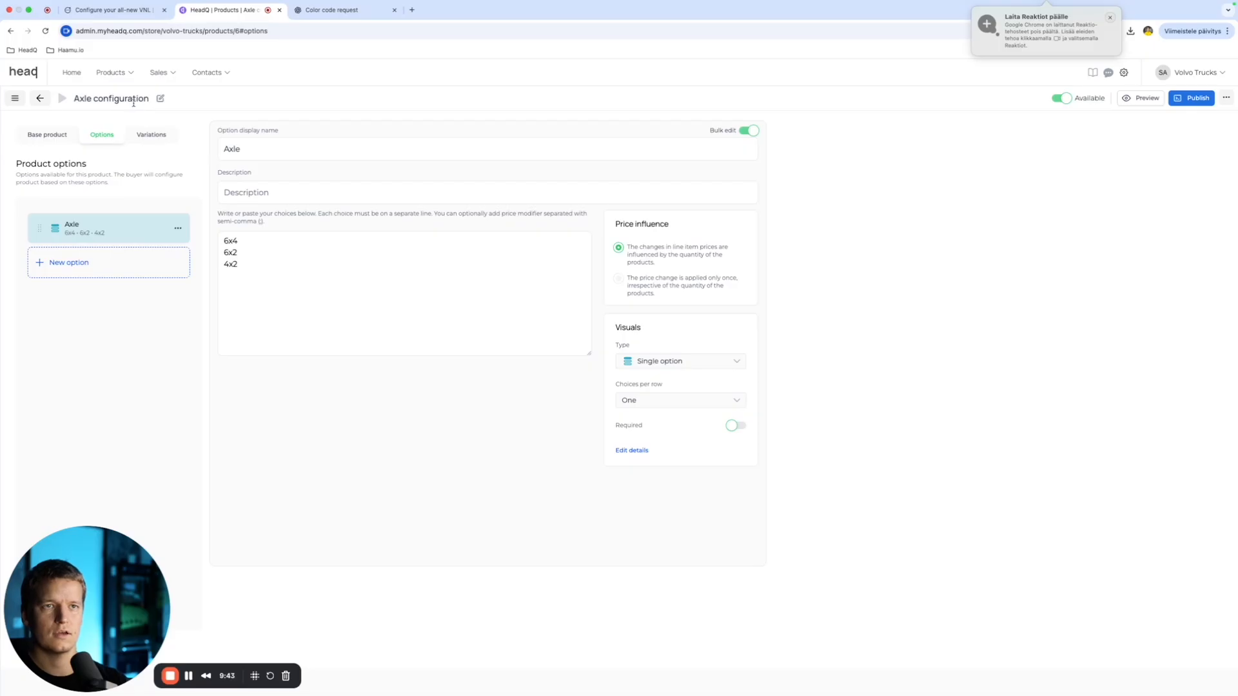
# Step: Rename the Axle configuration product as Axle
pyautogui.doubleClick(133, 100)
pyautogui.click(159, 98)
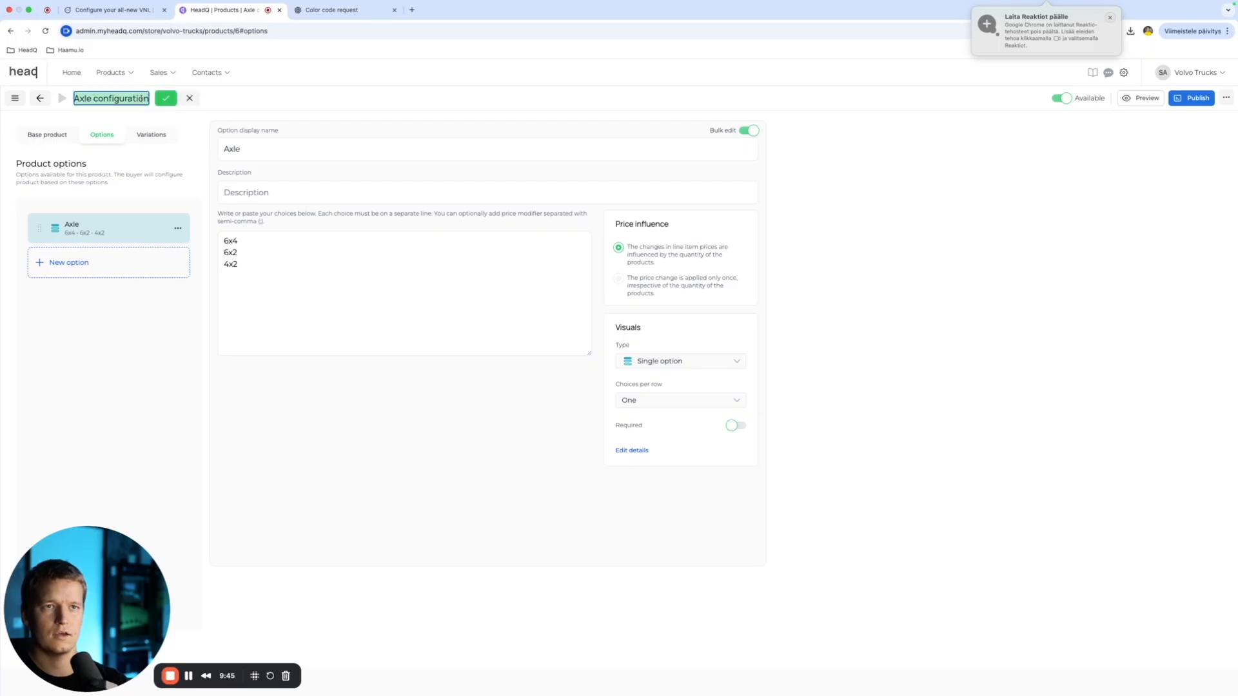
pyautogui.doubleClick(124, 99)
pyautogui.press('BackSpace')
pyautogui.click(107, 98)
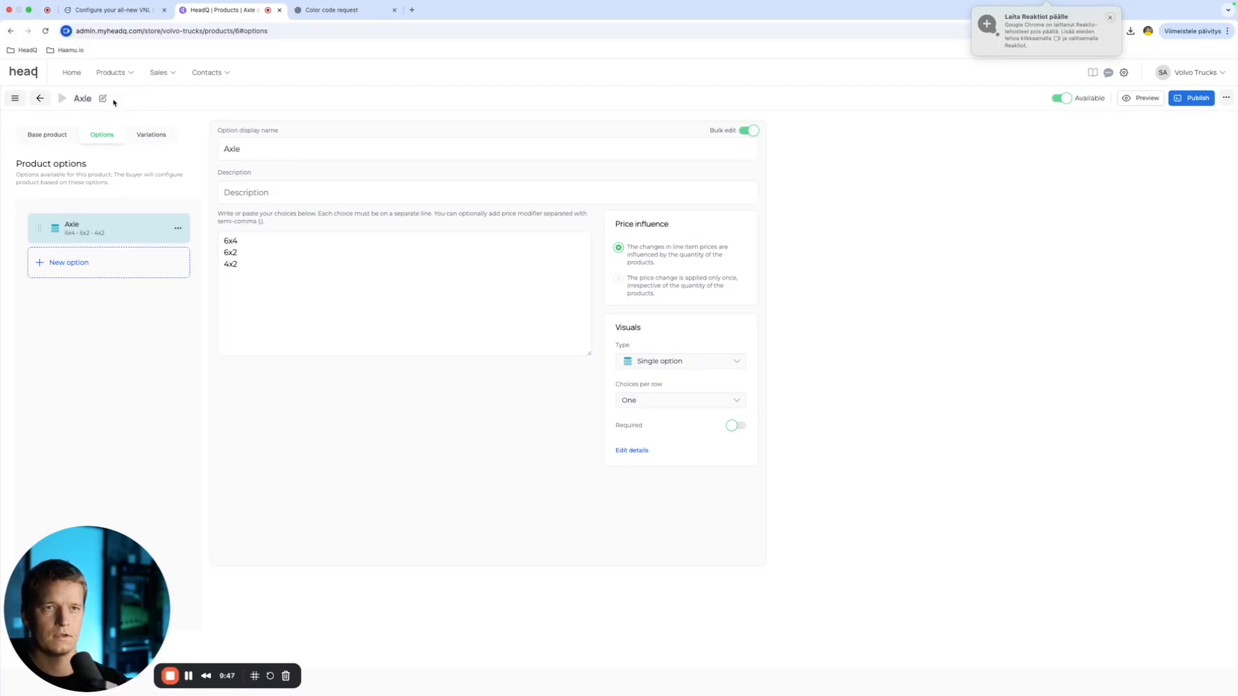
# Step: Open the Axle product's base settings, and save the truck builder's 6x4 rear-view image to the downloads folder as Axle
pyautogui.click(57, 135)
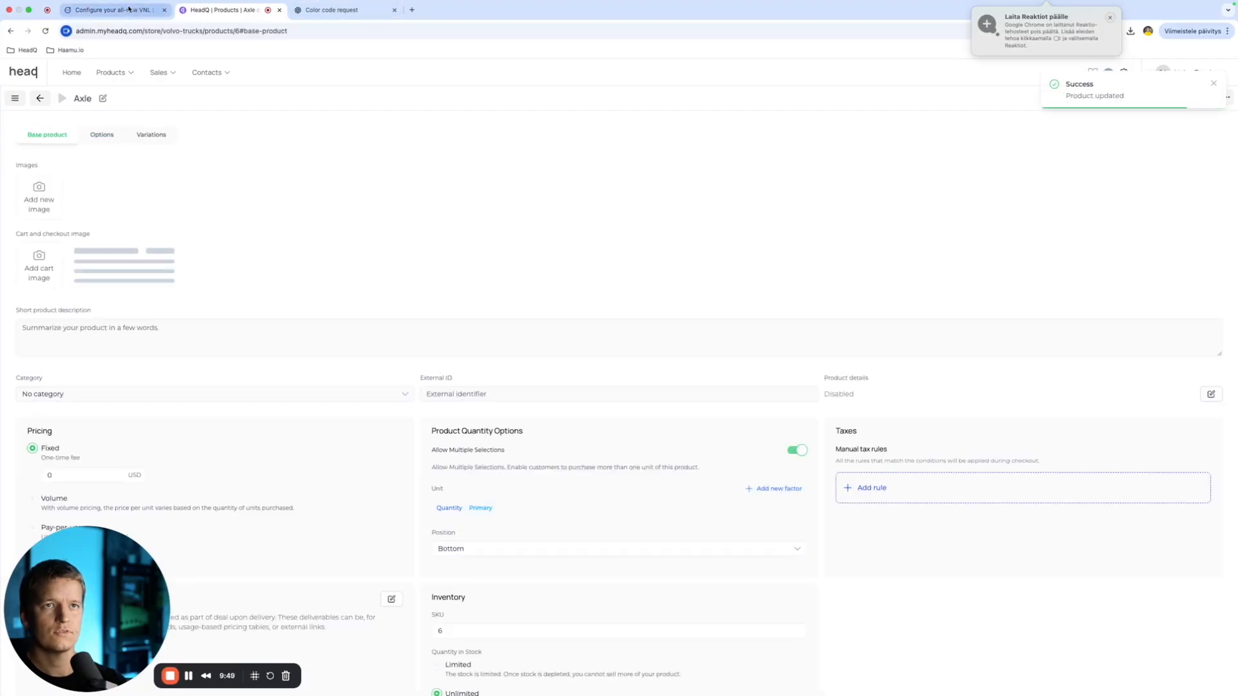
pyautogui.click(106, 9)
pyautogui.rightClick(687, 369)
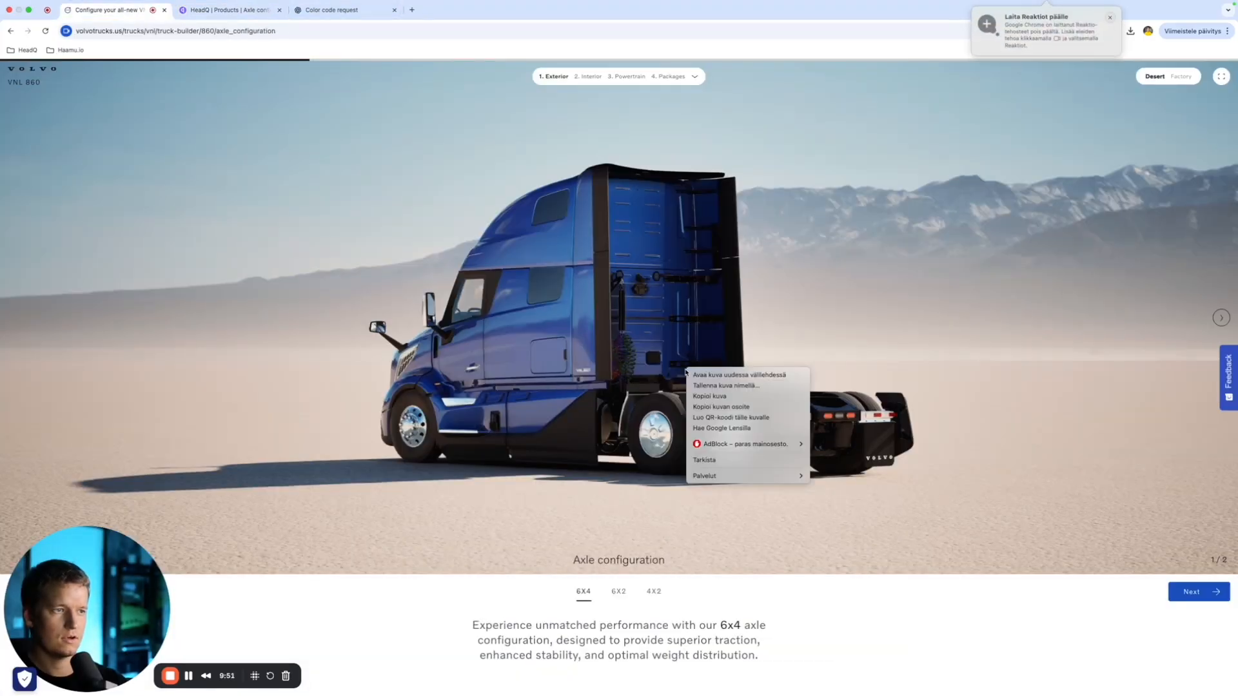
pyautogui.click(726, 387)
pyautogui.write('Ax')
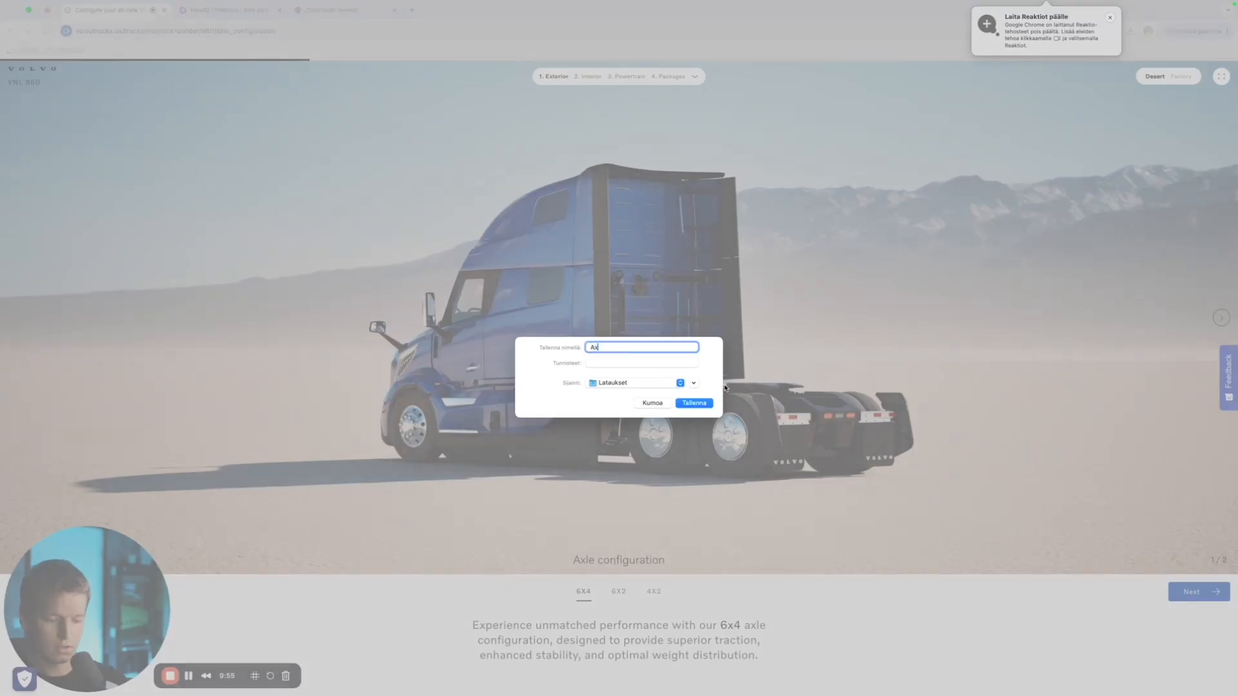
pyautogui.write('le')
pyautogui.press('Return')
# Step: Upload Axle.jpeg to HeadQ and add it as the Axle product's image
pyautogui.click(229, 10)
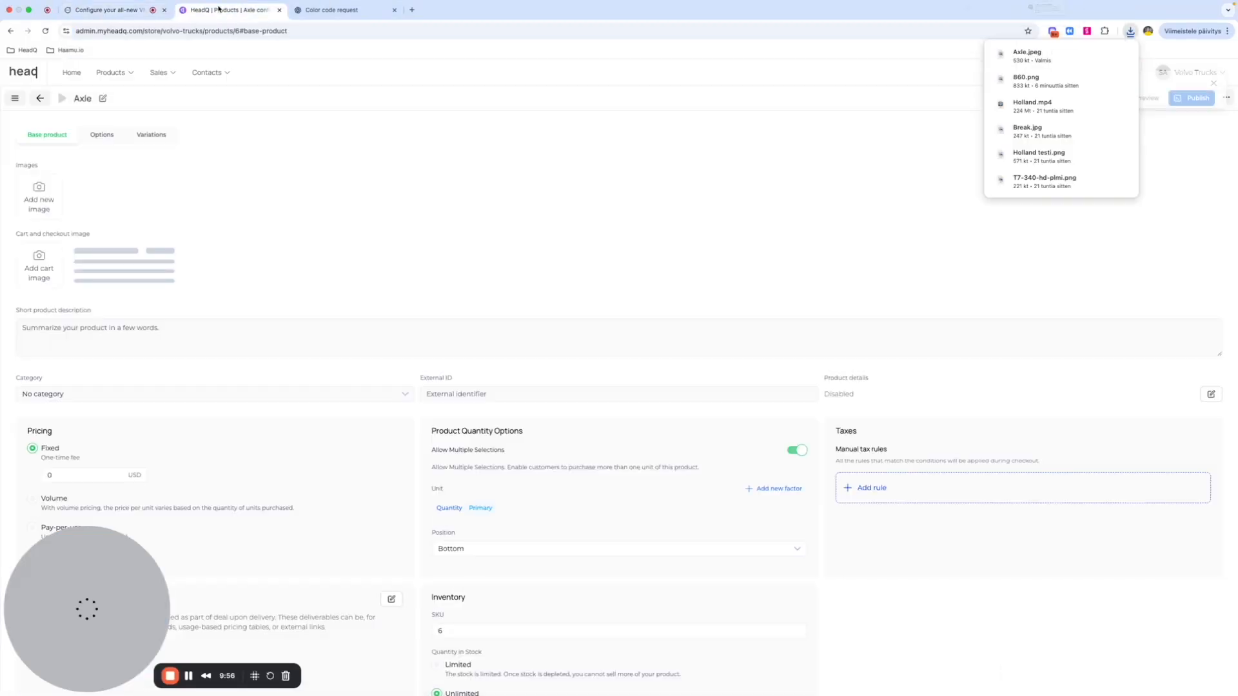
pyautogui.click(52, 200)
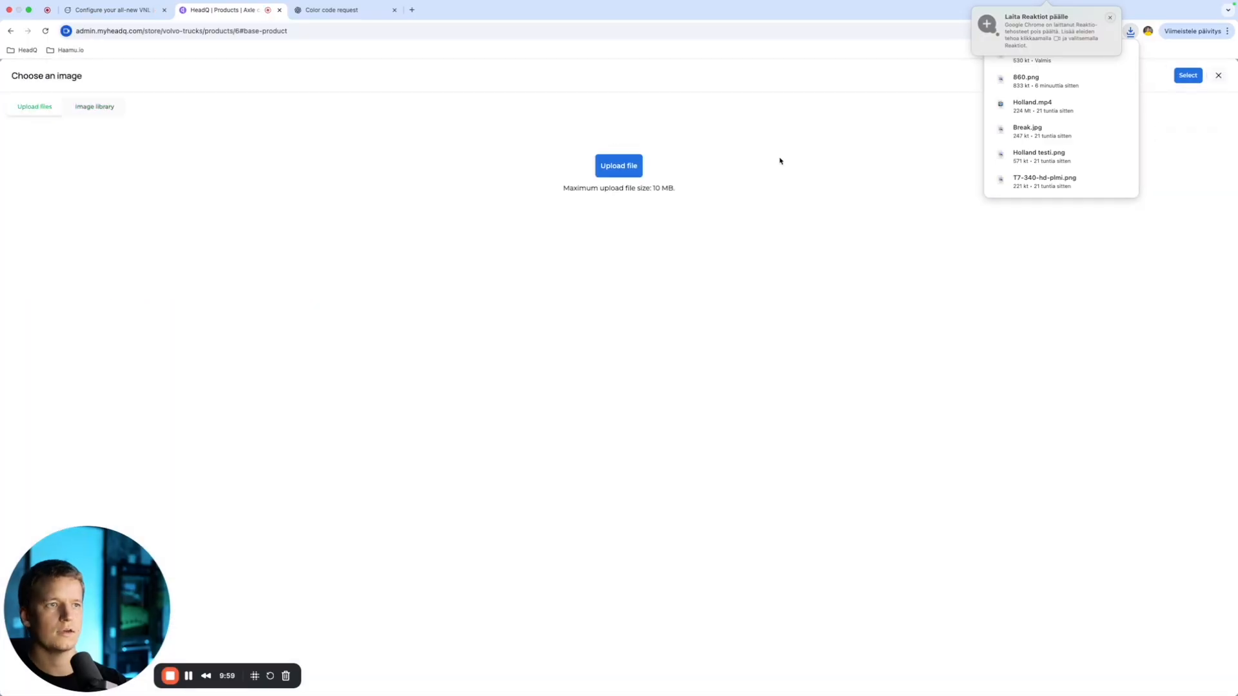
pyautogui.click(633, 175)
pyautogui.click(782, 284)
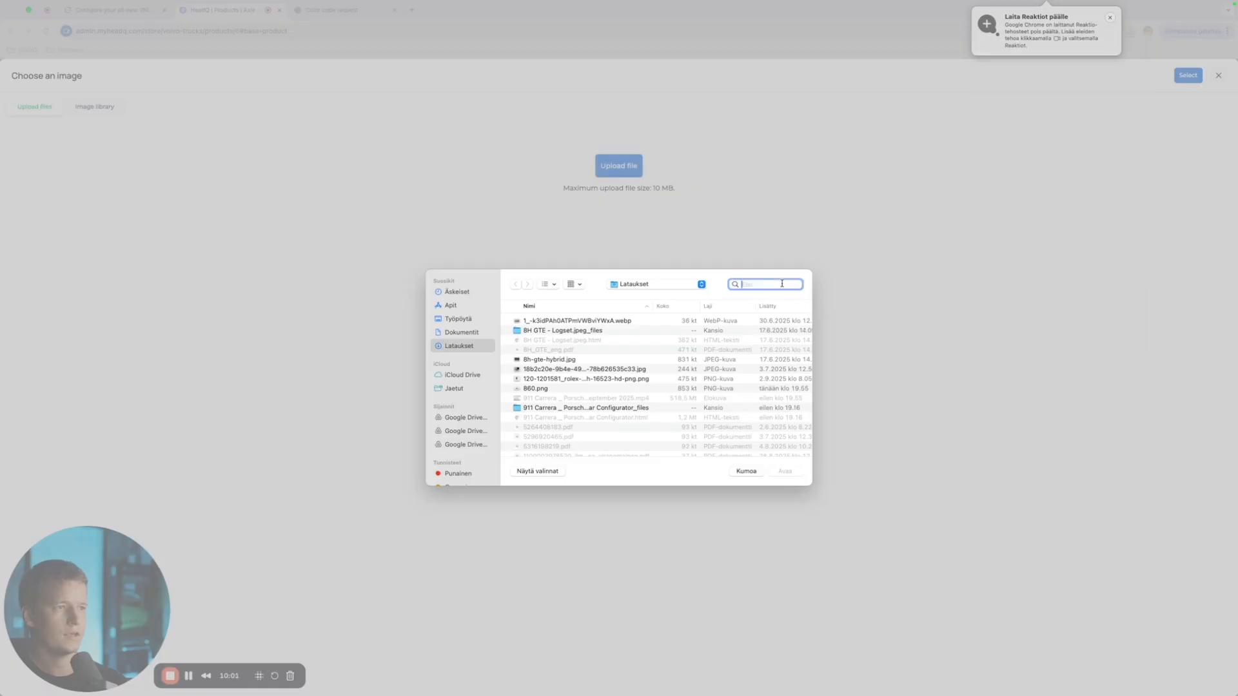
pyautogui.write('A')
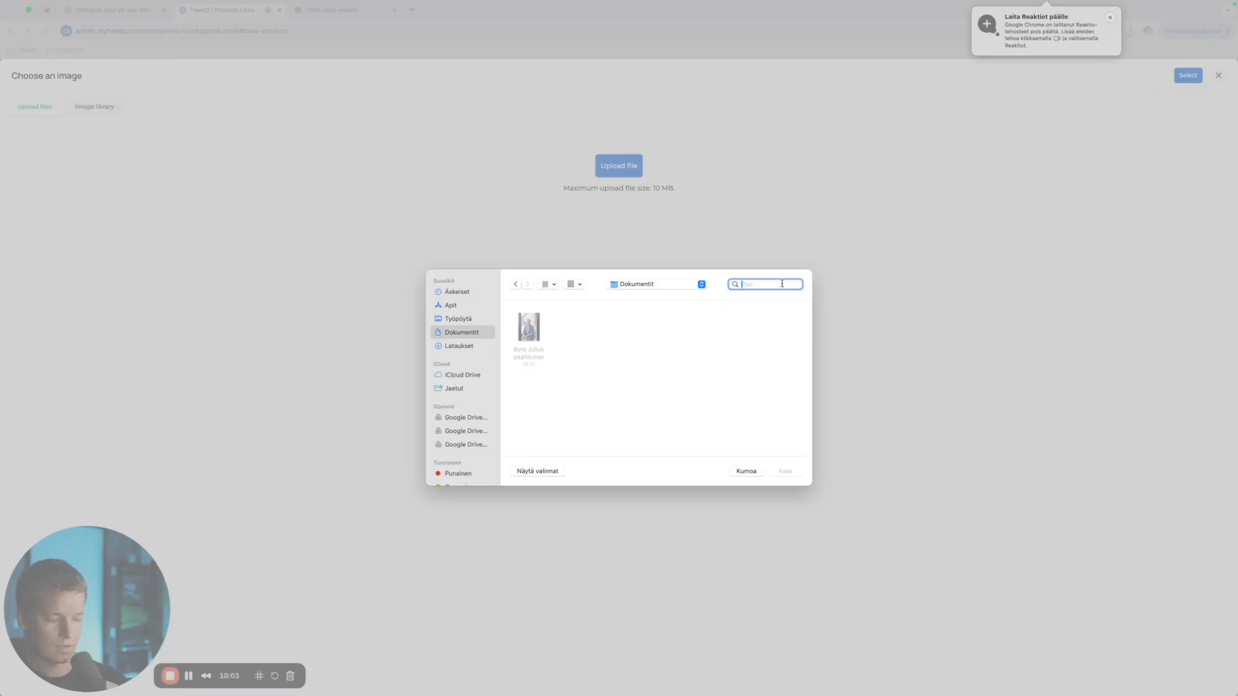
pyautogui.write('xle')
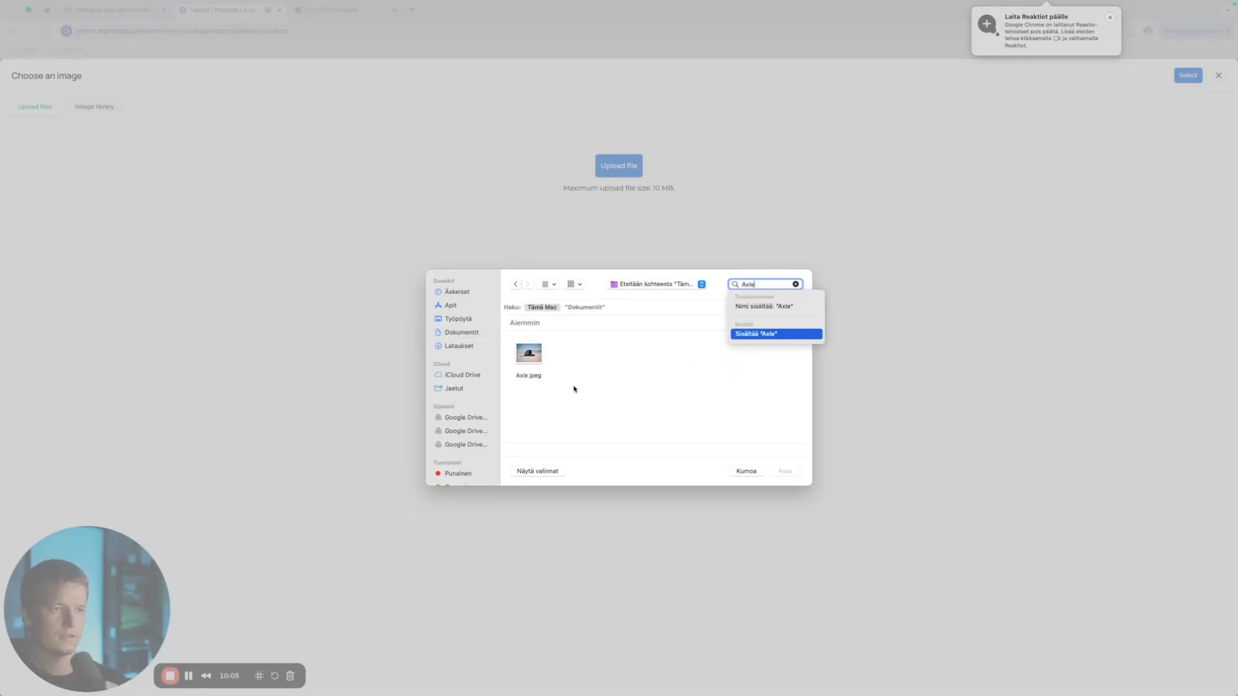
pyautogui.click(532, 371)
pyautogui.click(544, 355)
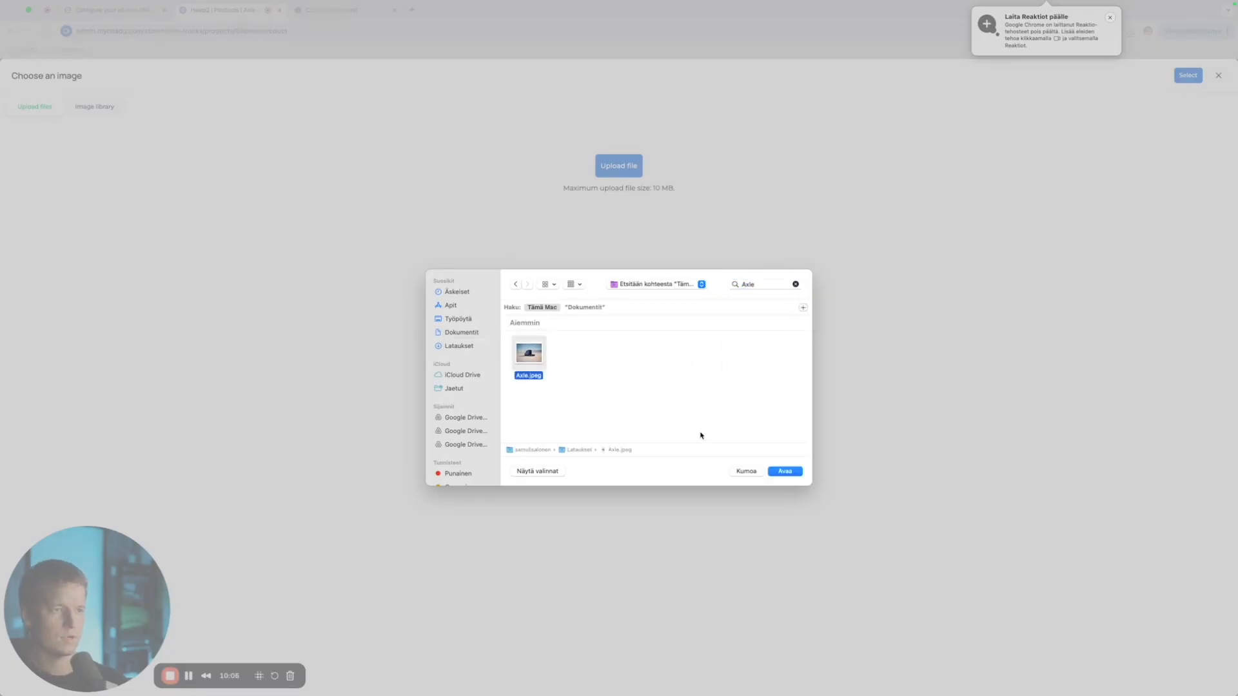
pyautogui.click(791, 475)
pyautogui.click(639, 506)
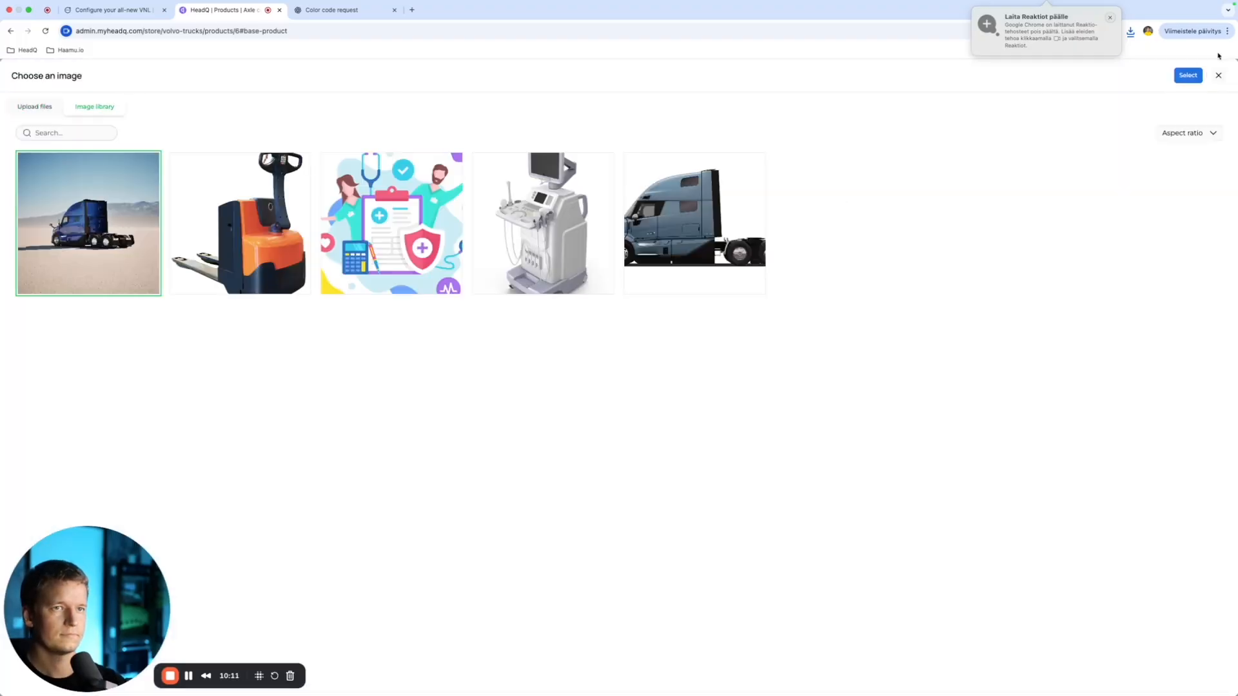
pyautogui.click(1192, 75)
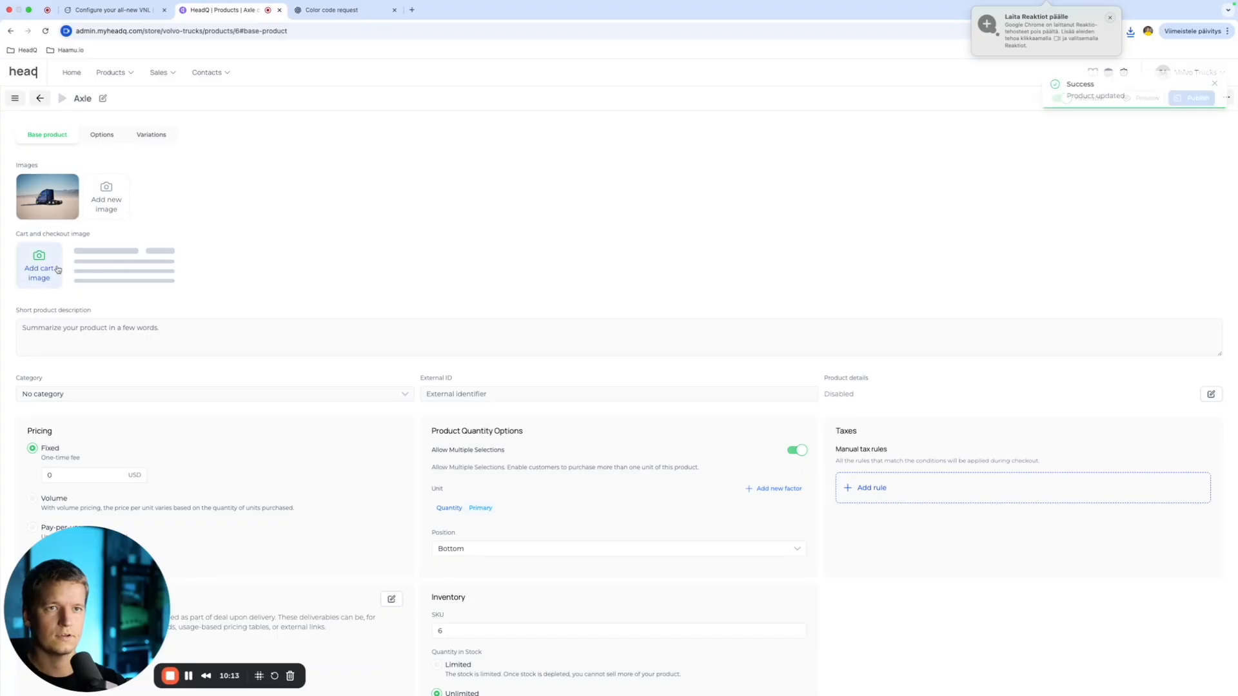
# Step: Set the library's blue desert truck picture as the Axle product's cart and checkout image
pyautogui.click(52, 267)
pyautogui.click(716, 225)
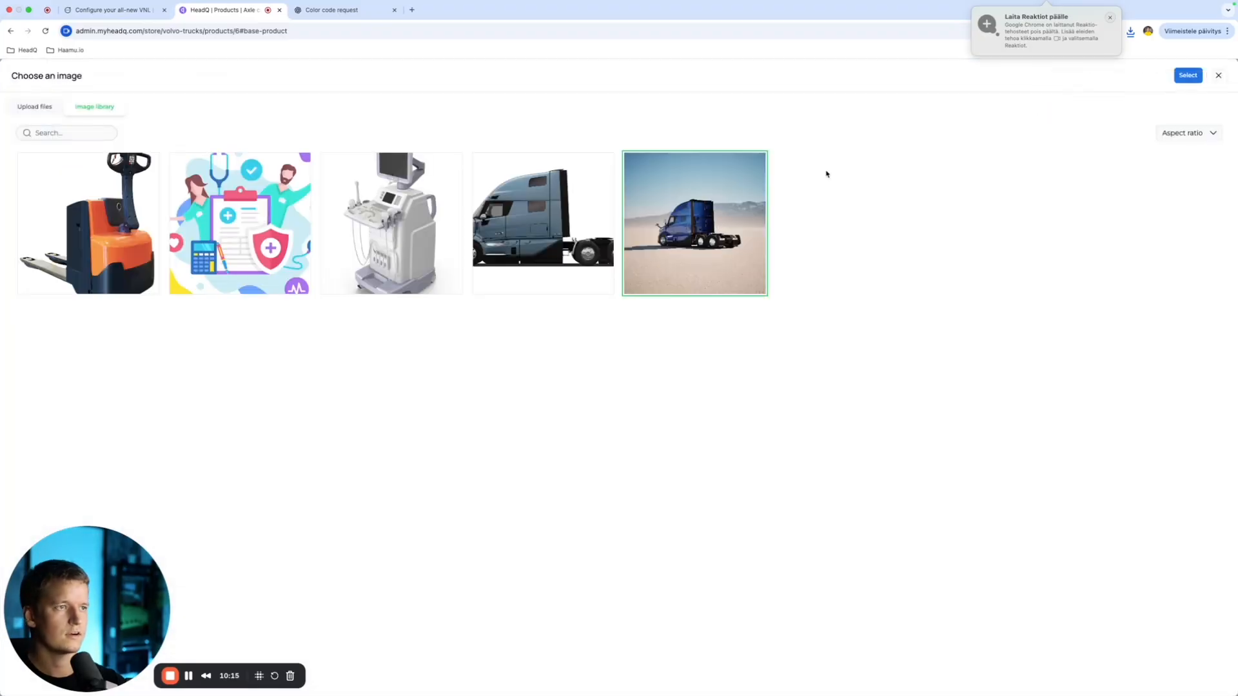
pyautogui.click(1188, 74)
# Step: Switch to the Volvo truck builder, advance to Wheel aerodynamics and compare the FlowBelow and Enhanced FlowBelow choices
pyautogui.click(143, 10)
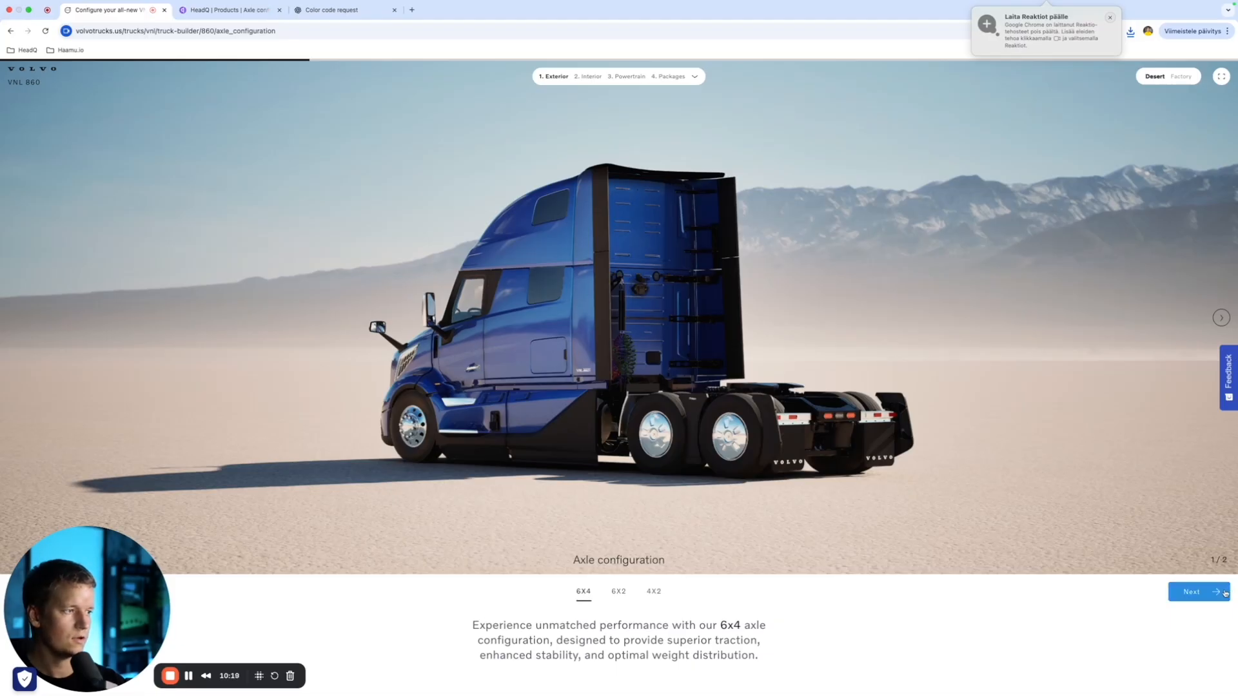
pyautogui.click(1196, 591)
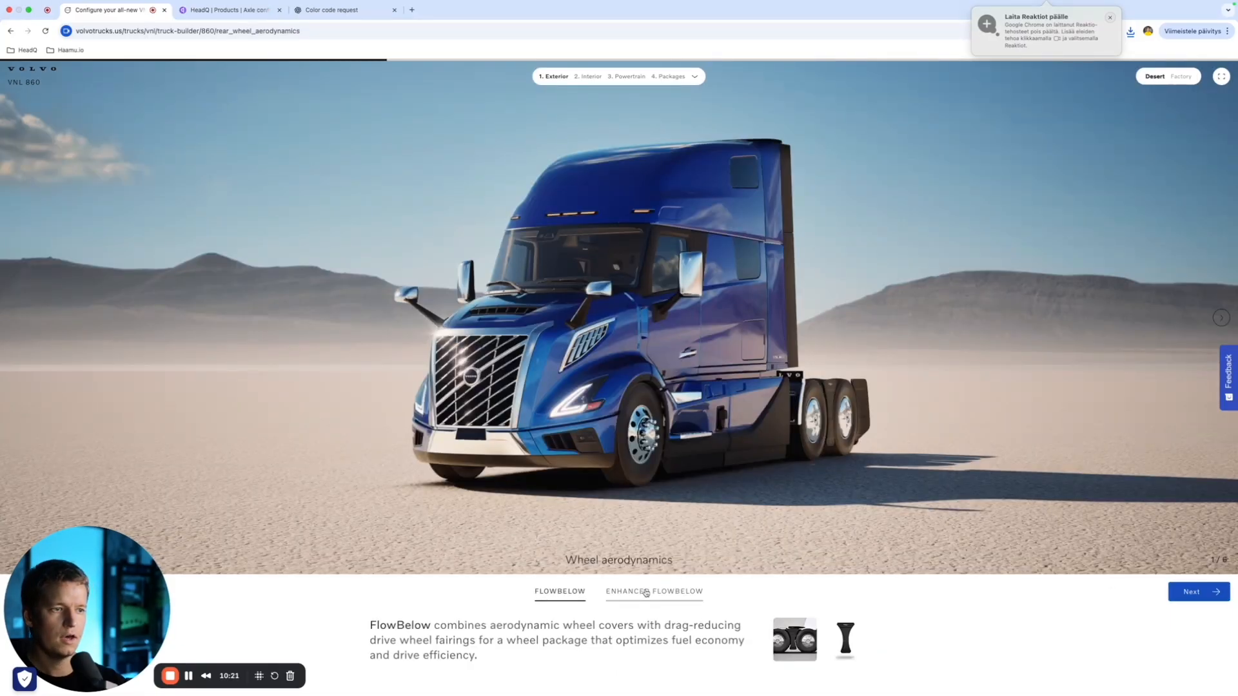
pyautogui.click(673, 592)
pyautogui.click(557, 591)
pyautogui.click(637, 591)
pyautogui.tripleClick(635, 561)
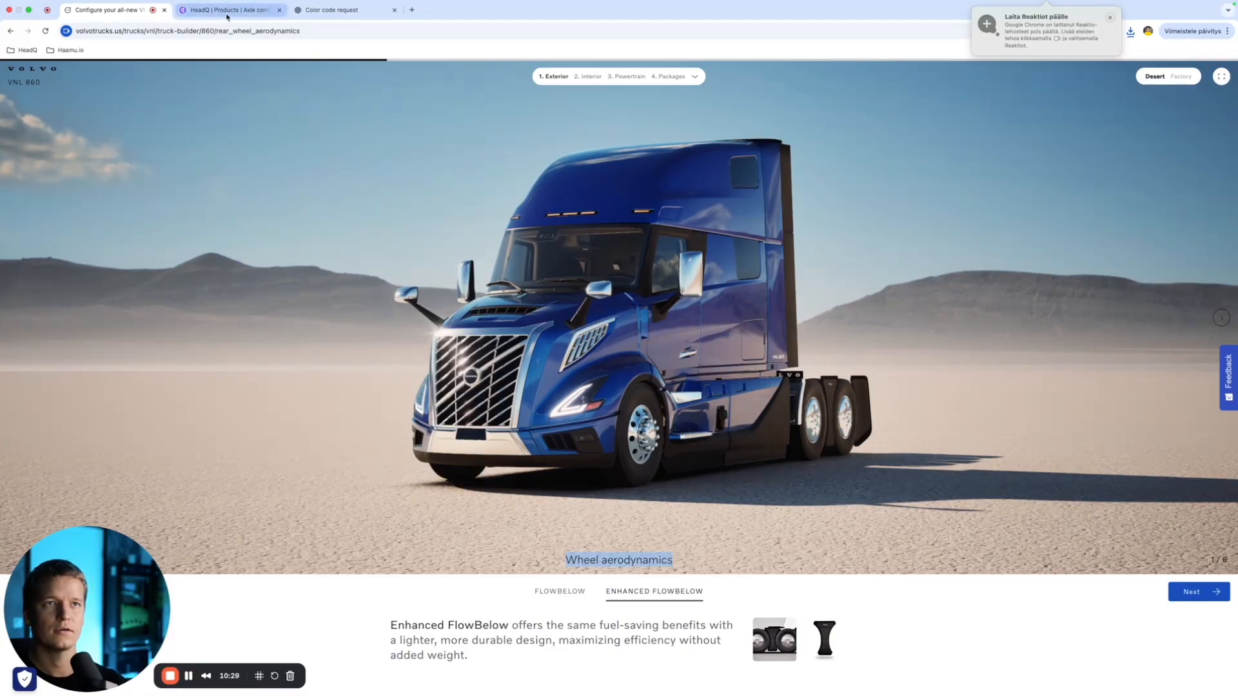
# Step: Return to HeadQ and open the Volvo VNL product's options
pyautogui.click(227, 11)
pyautogui.click(38, 99)
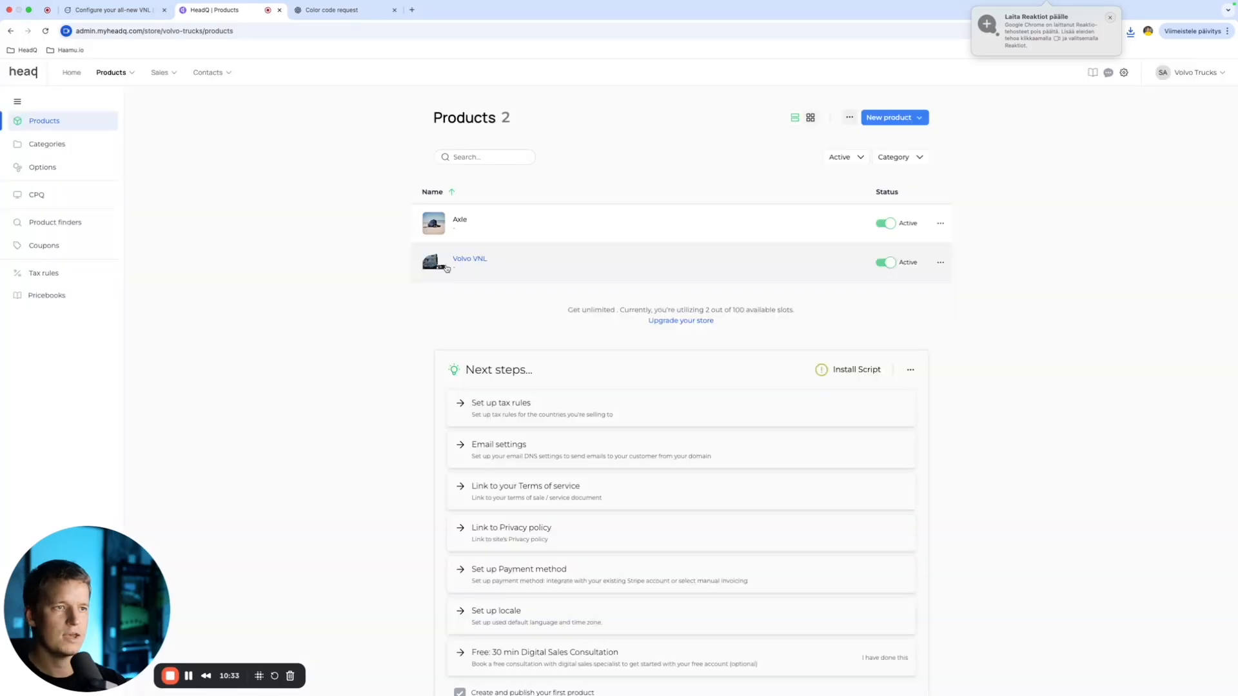
pyautogui.click(471, 259)
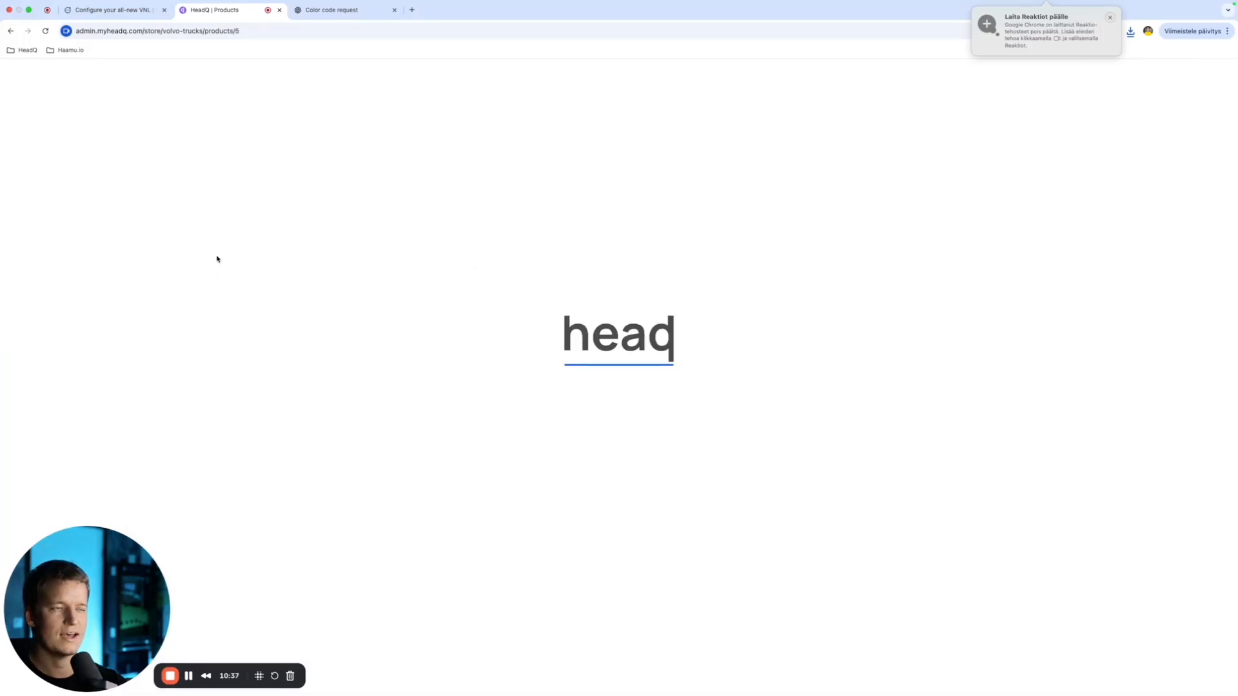
pyautogui.click(110, 10)
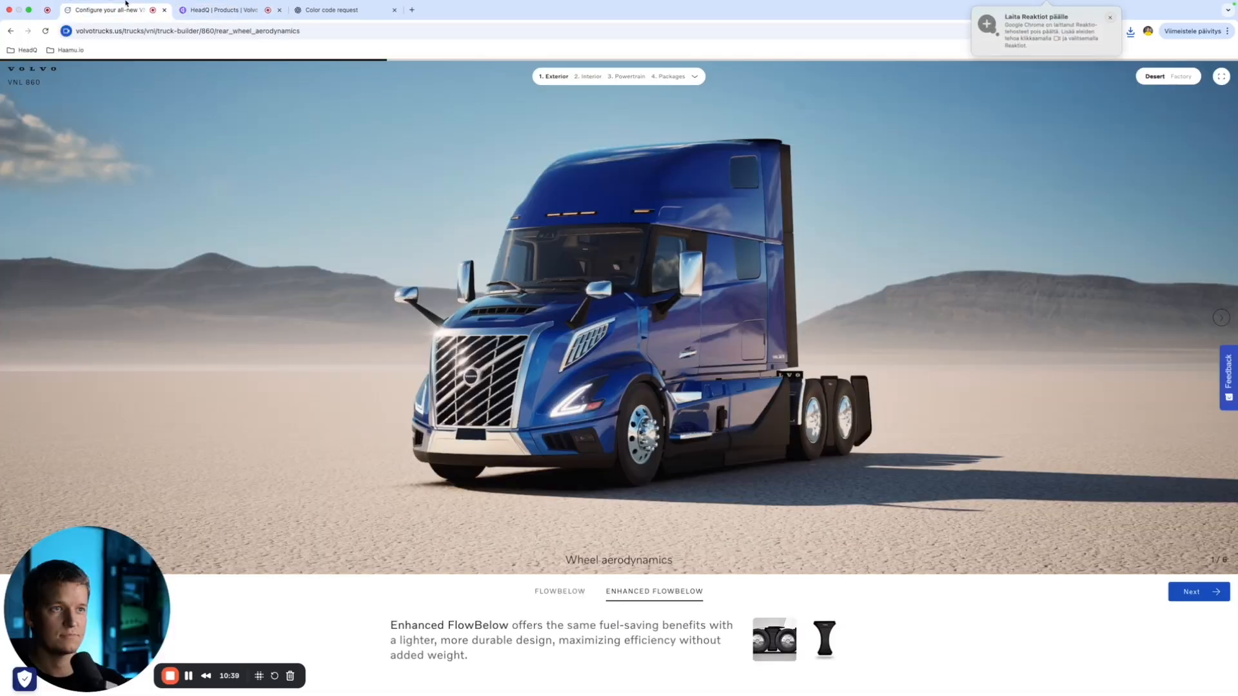
pyautogui.click(218, 10)
pyautogui.click(102, 135)
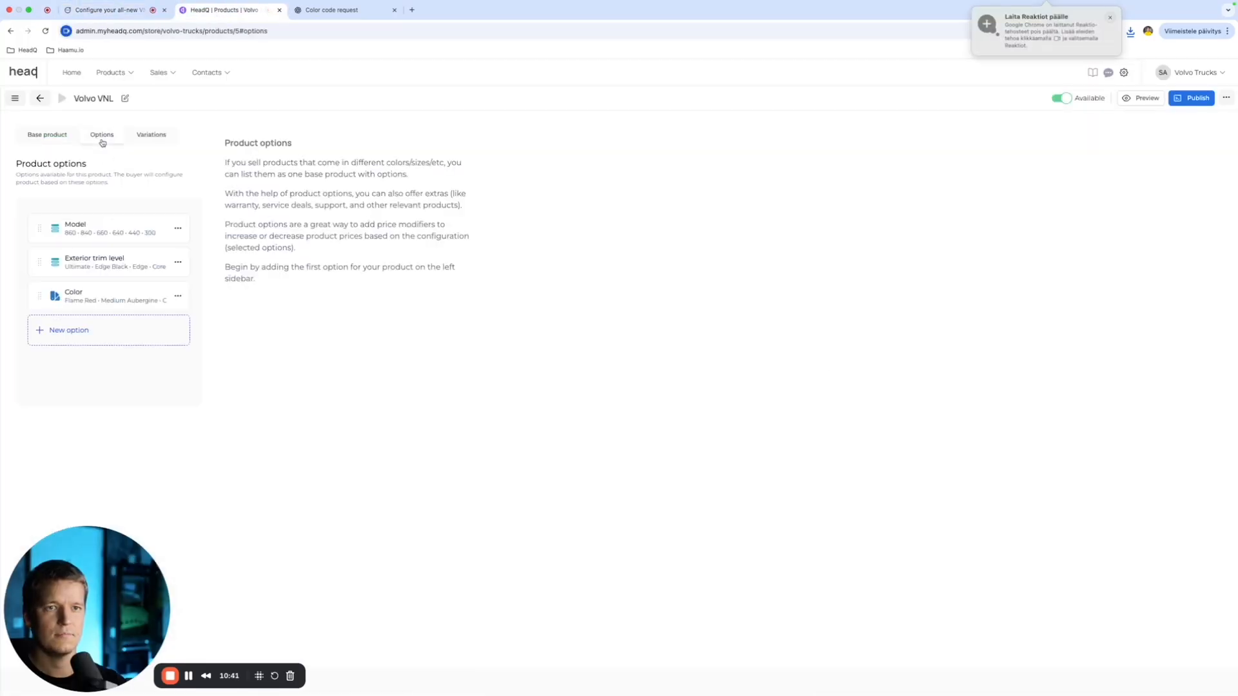
# Step: Add a new option to Volvo VNL named Wheel aerodynamics, copying the name from the truck builder's heading
pyautogui.click(115, 328)
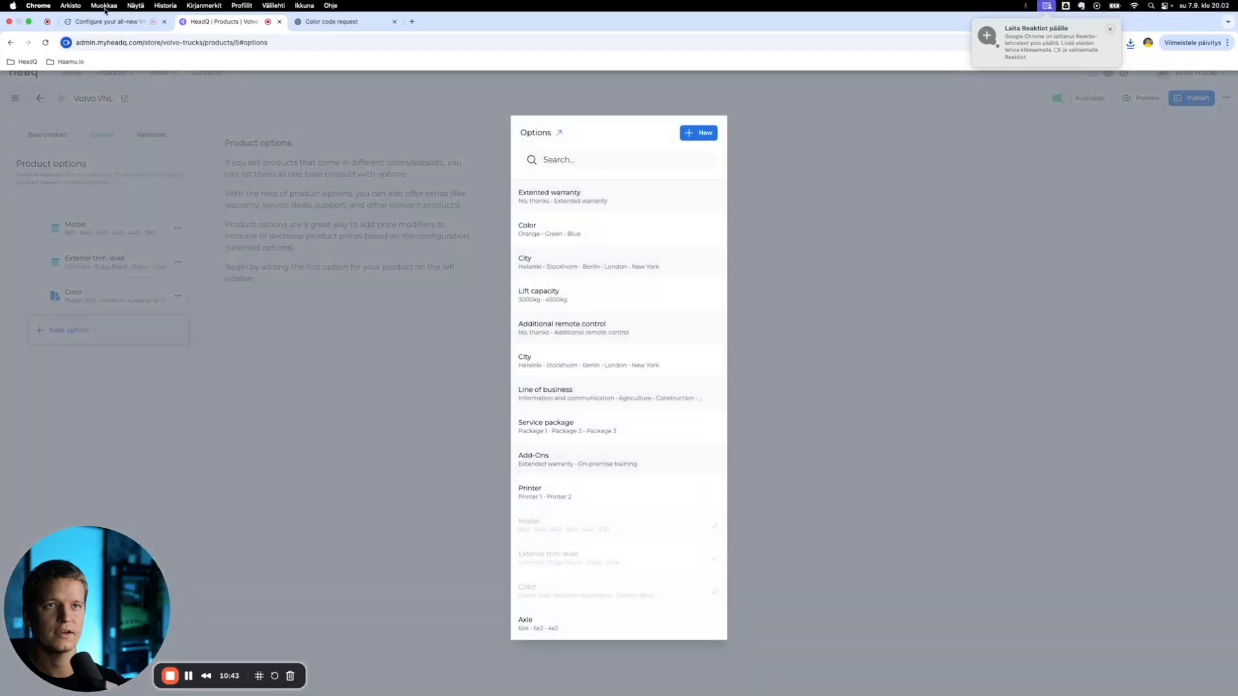
pyautogui.click(109, 10)
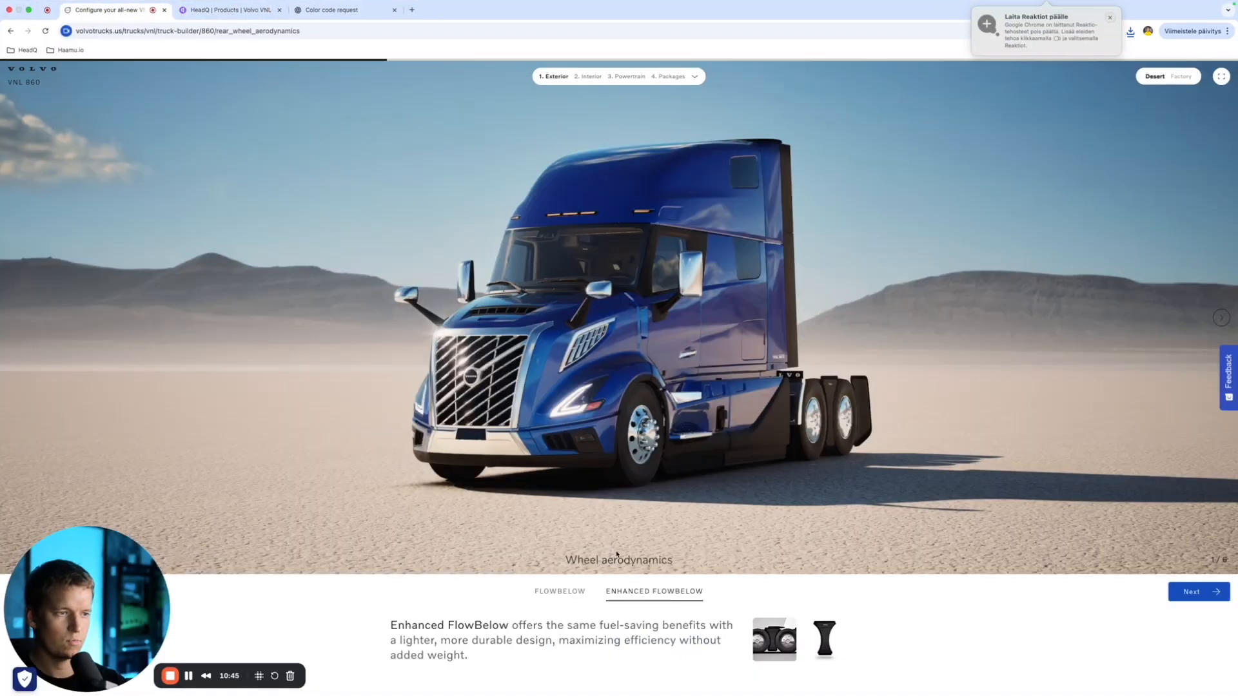
pyautogui.tripleClick(621, 558)
pyautogui.press('super+c')
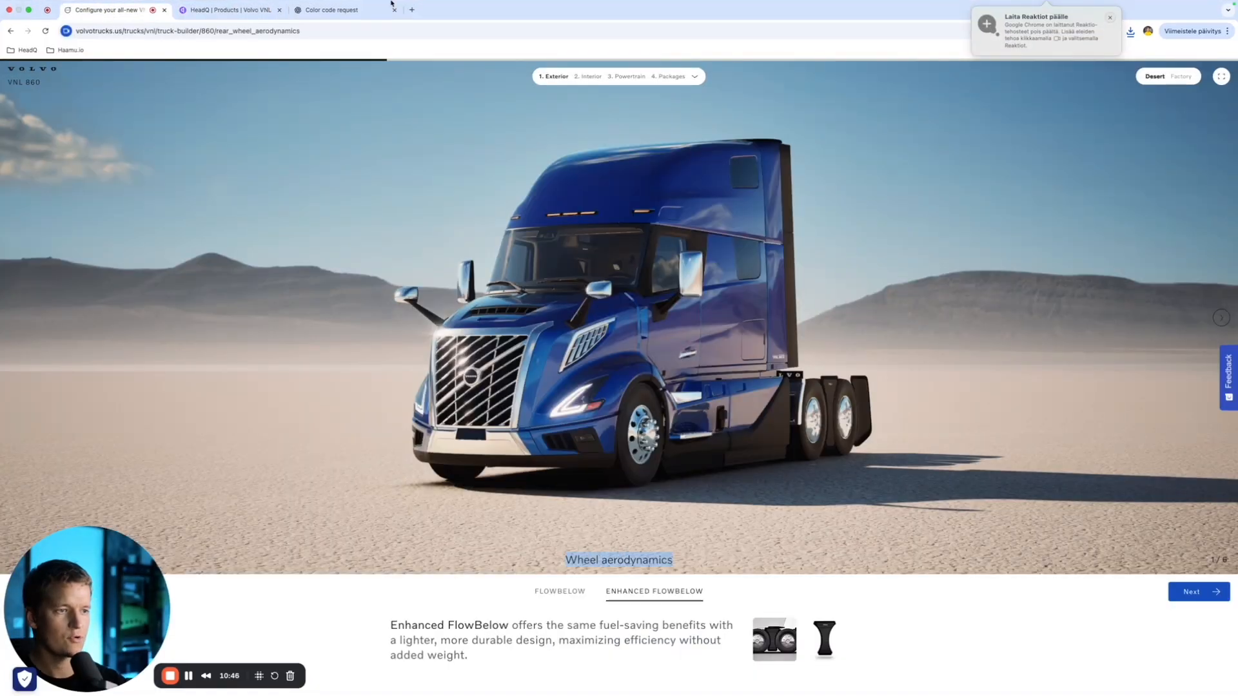
pyautogui.click(223, 10)
pyautogui.click(702, 131)
pyautogui.click(664, 329)
pyautogui.press('super+v')
pyautogui.click(698, 401)
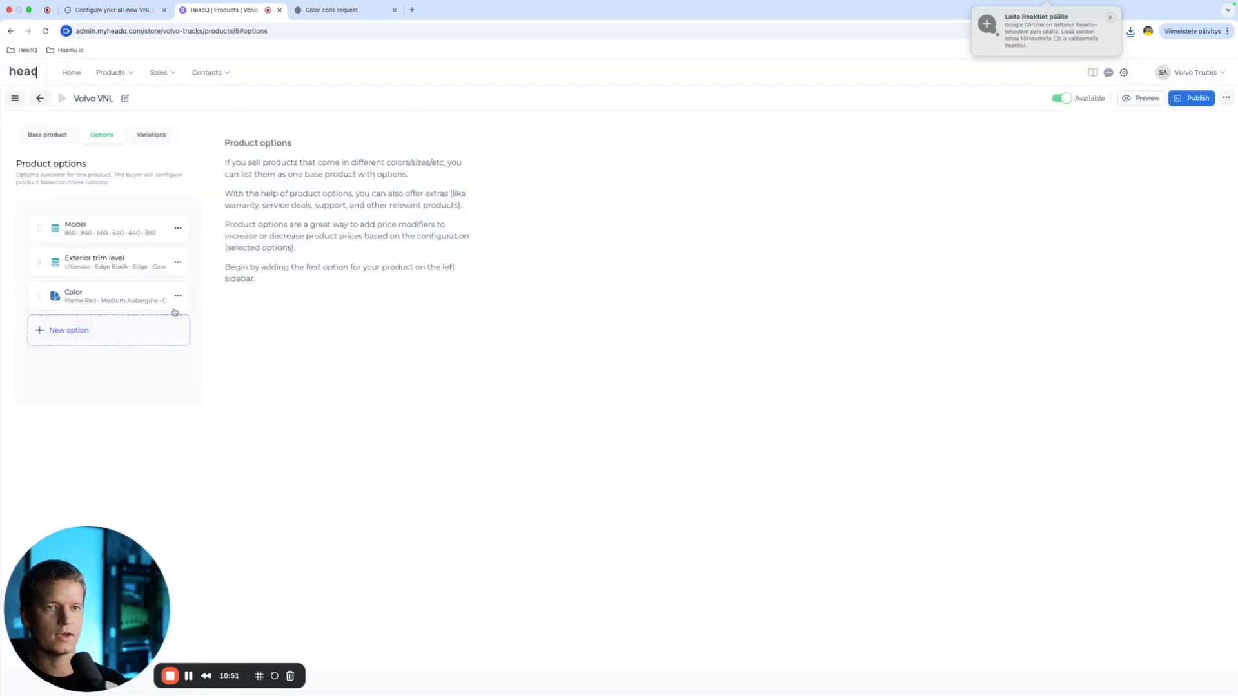
# Step: Name the first choice of the Wheel aerodynamics option FlowBelow, as labelled in the truck builder
pyautogui.click(108, 9)
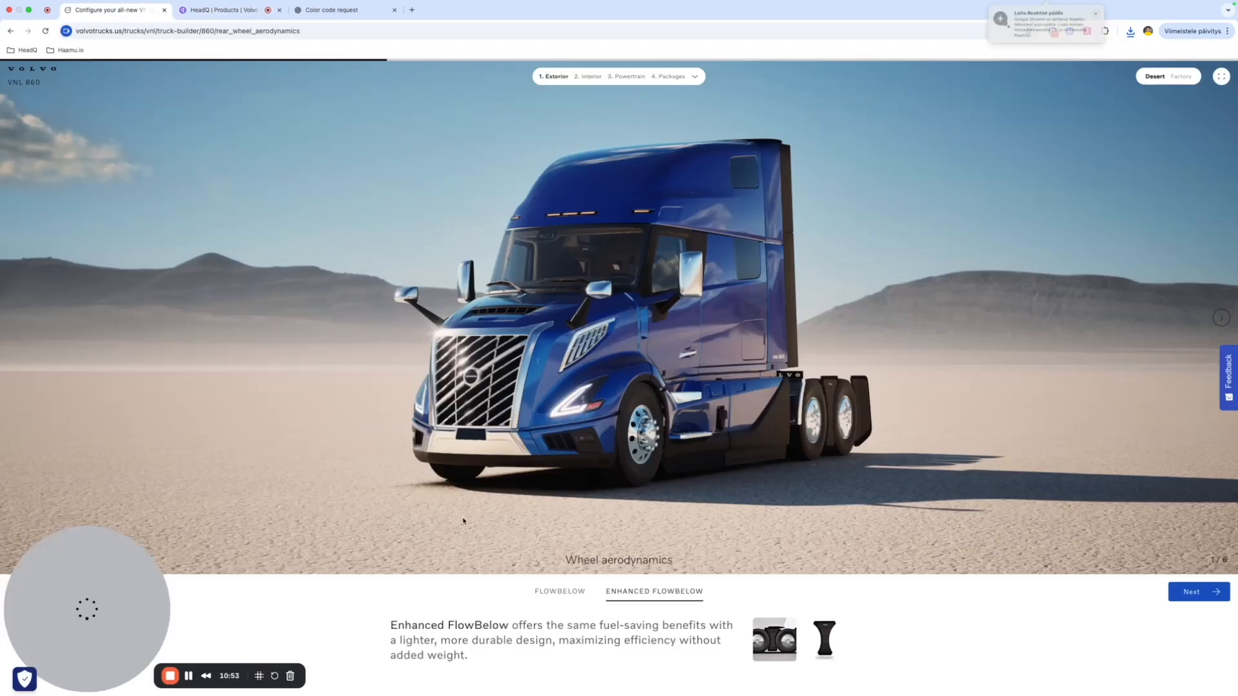
pyautogui.moveTo(592, 593); pyautogui.dragTo(536, 597)
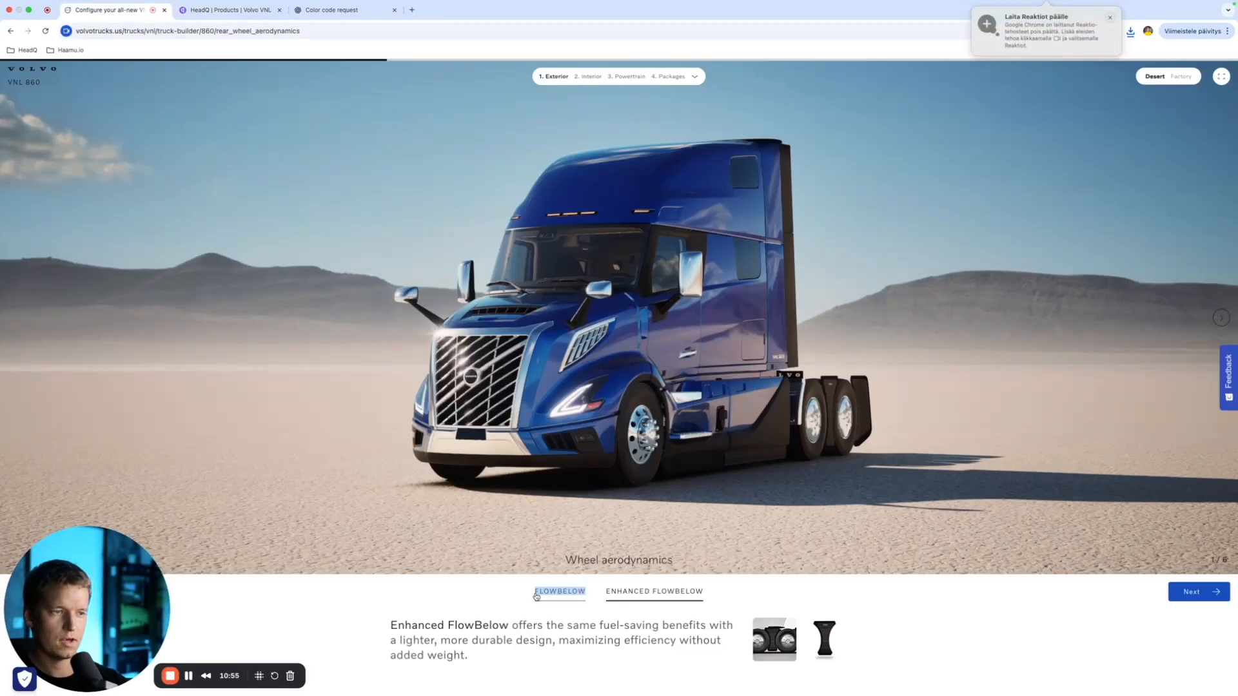
pyautogui.click(222, 8)
pyautogui.click(328, 259)
pyautogui.write('FlowBelow')
pyautogui.press('super+a')
pyautogui.write('FlowBelow')
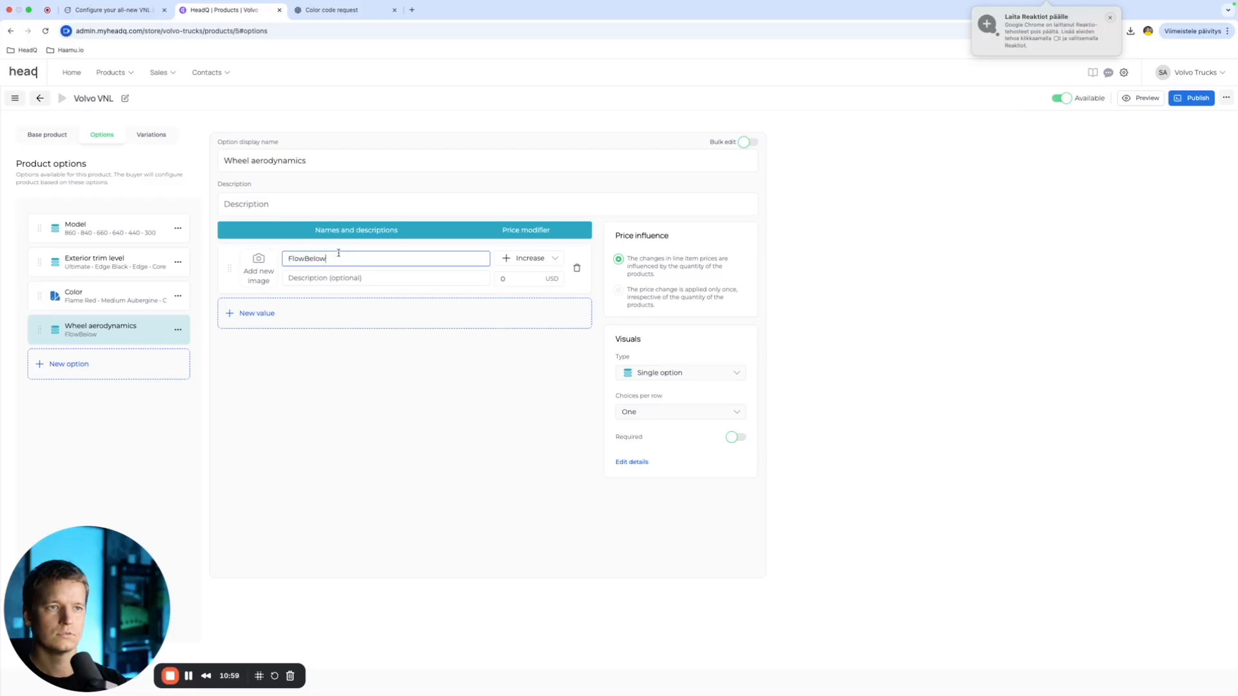
# Step: Add a second choice named Enhanced FlowBelow to the Wheel aerodynamics option, matching the truck builder's label
pyautogui.click(112, 9)
pyautogui.moveTo(705, 598); pyautogui.dragTo(607, 596)
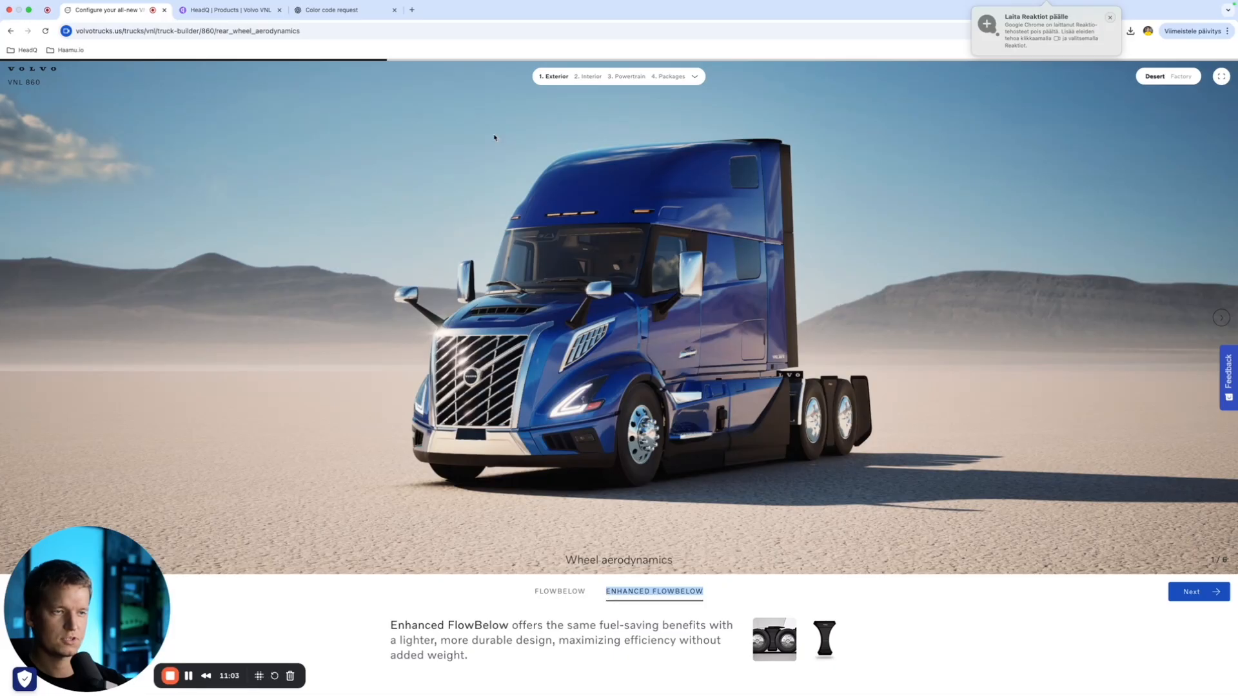
pyautogui.click(226, 9)
pyautogui.click(352, 309)
pyautogui.click(365, 314)
pyautogui.write('Enhanced FlowBelow')
pyautogui.click(387, 432)
# Step: Advance the truck builder to Camera monitoring system and compare its With and Without choices
pyautogui.click(115, 22)
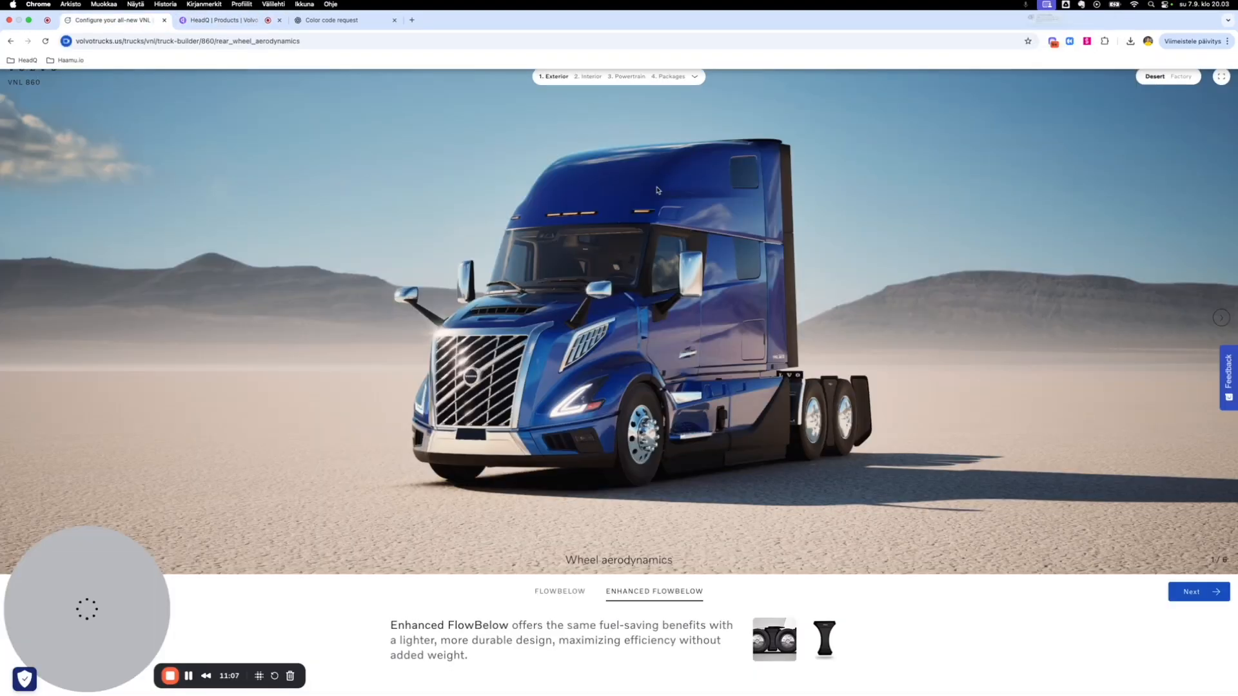
pyautogui.click(1198, 592)
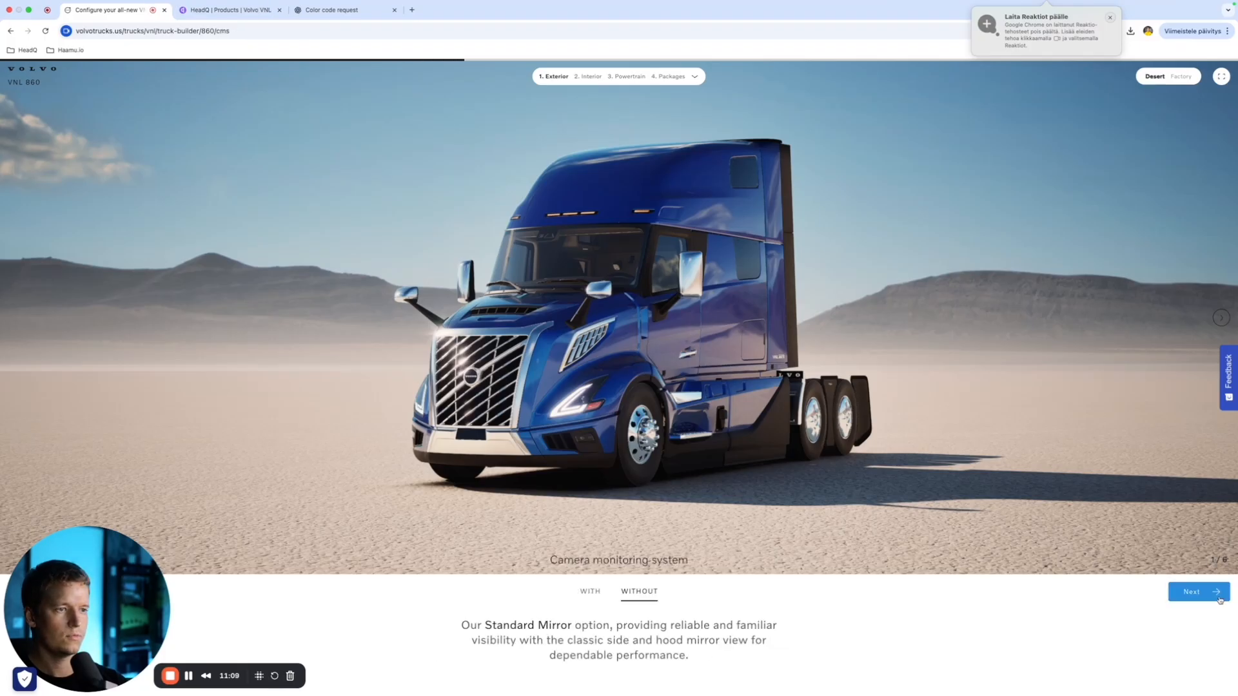
pyautogui.click(596, 594)
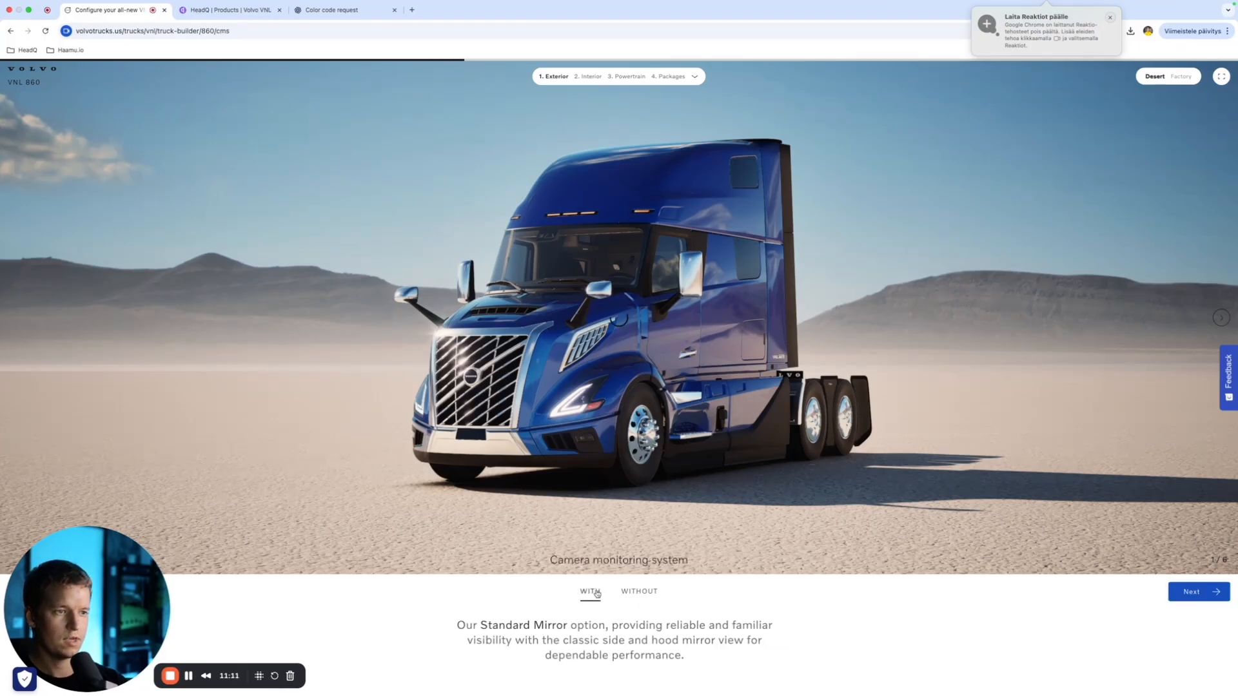
pyautogui.click(637, 593)
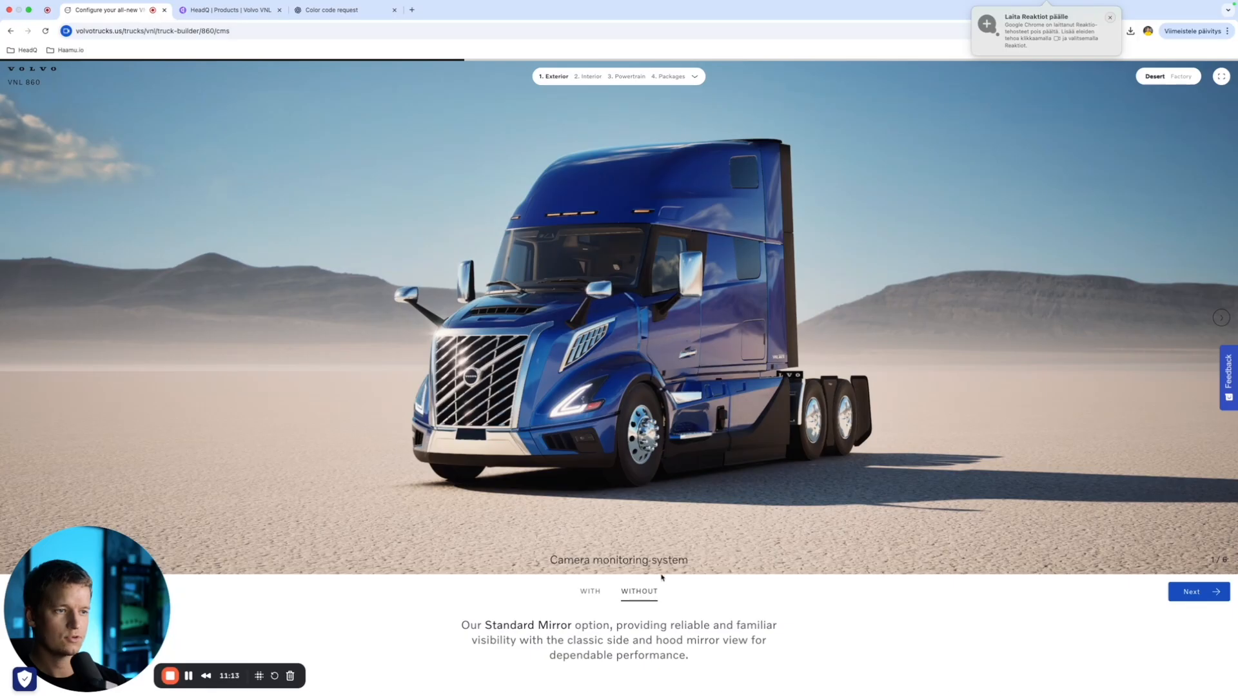
# Step: Copy the Camera monitoring system heading and use it to name a new Volvo VNL option in HeadQ
pyautogui.moveTo(654, 561); pyautogui.dragTo(549, 561)
pyautogui.press('super+c')
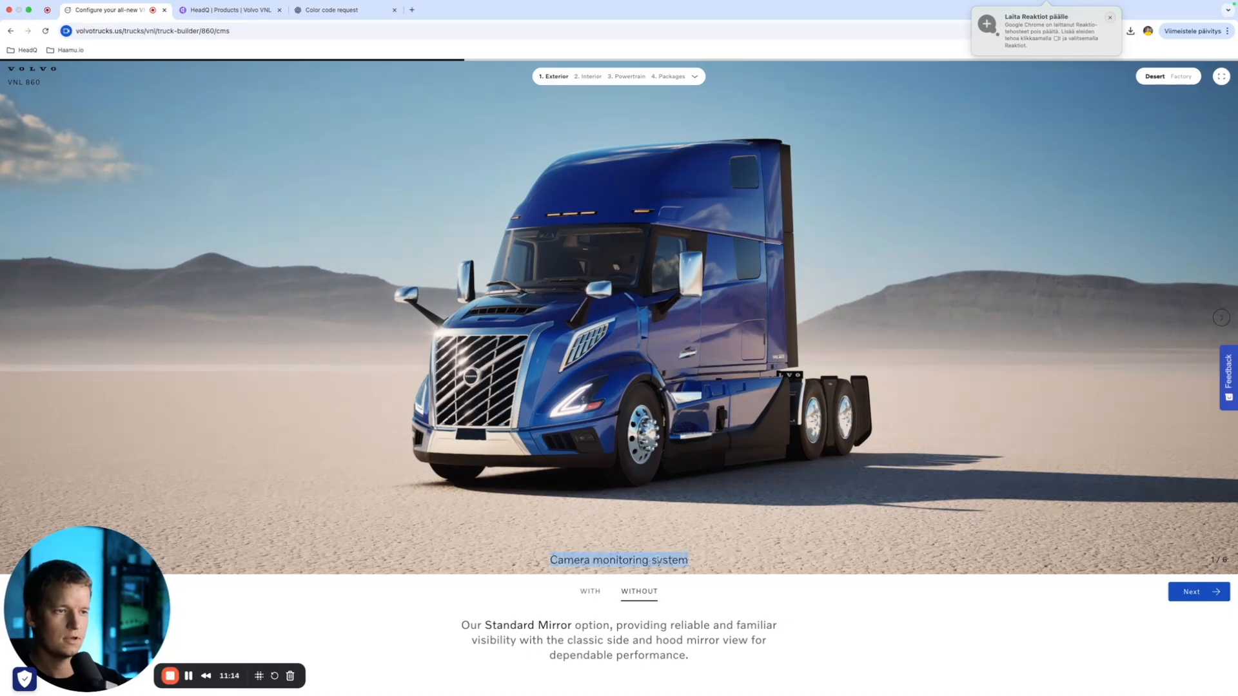
pyautogui.click(229, 10)
pyautogui.click(83, 363)
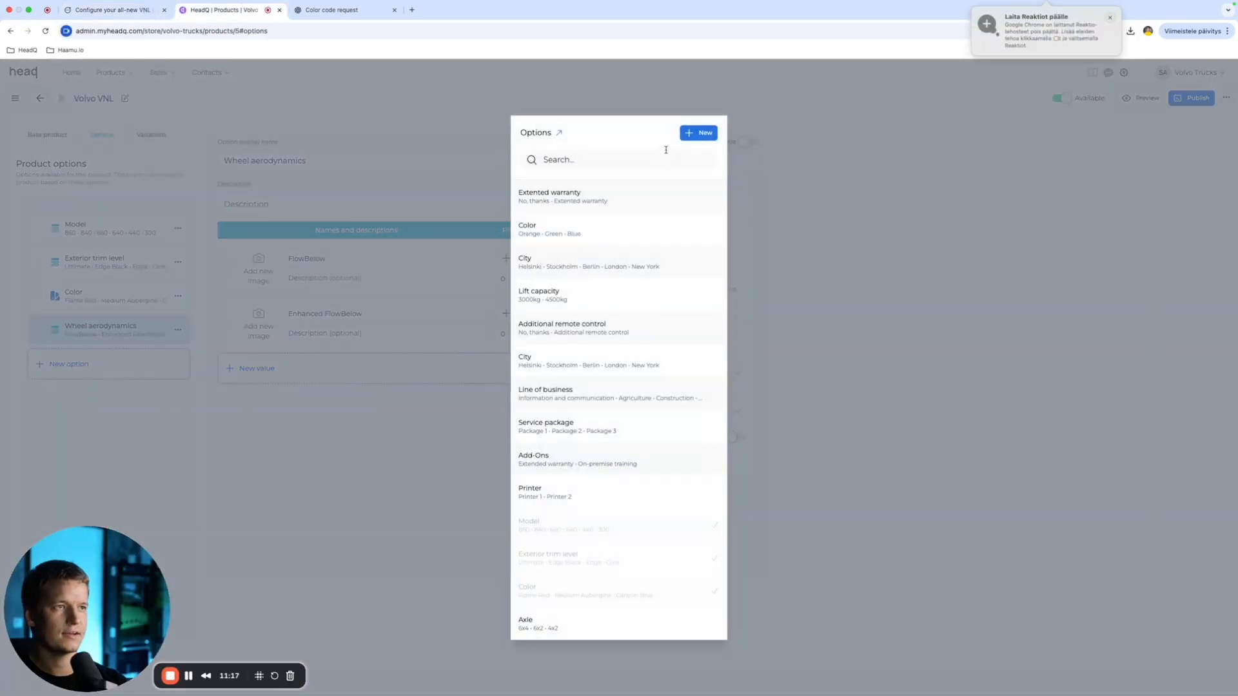
pyautogui.click(698, 131)
pyautogui.click(650, 321)
pyautogui.press('super+v')
pyautogui.click(699, 402)
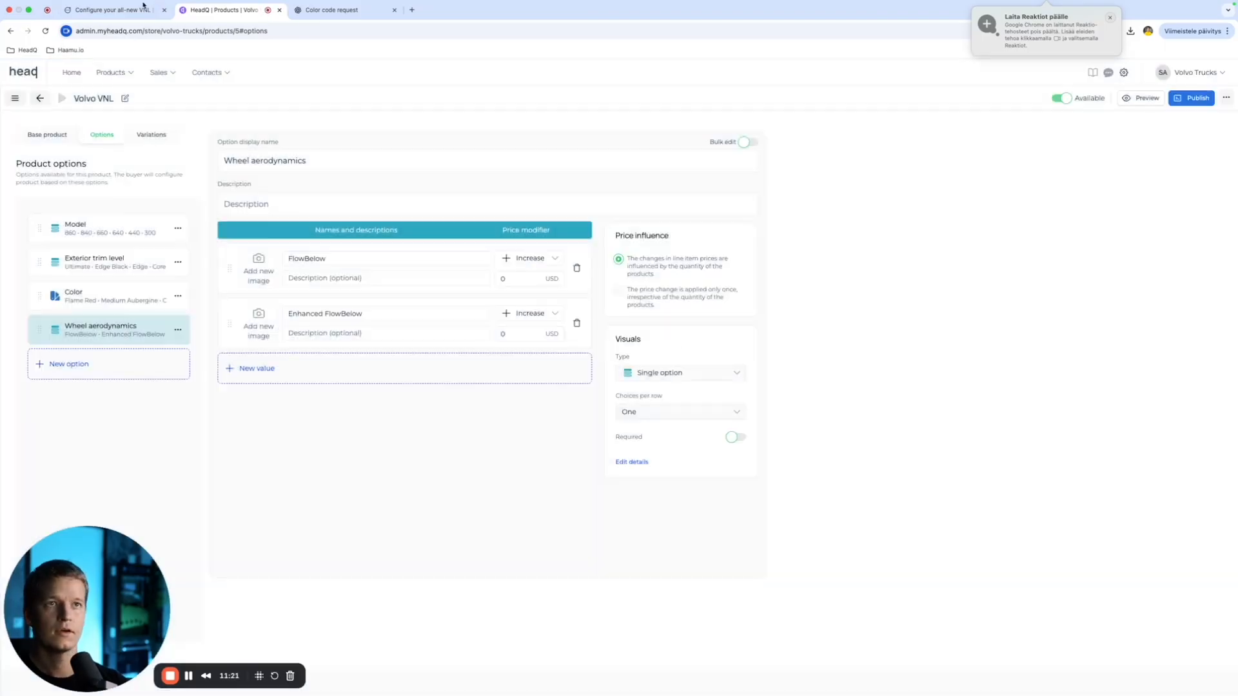
# Step: Bulk edit the Camera monitoring system option's choices to With and Without, one per line without a blank line
pyautogui.press('super+1')
pyautogui.click(583, 592)
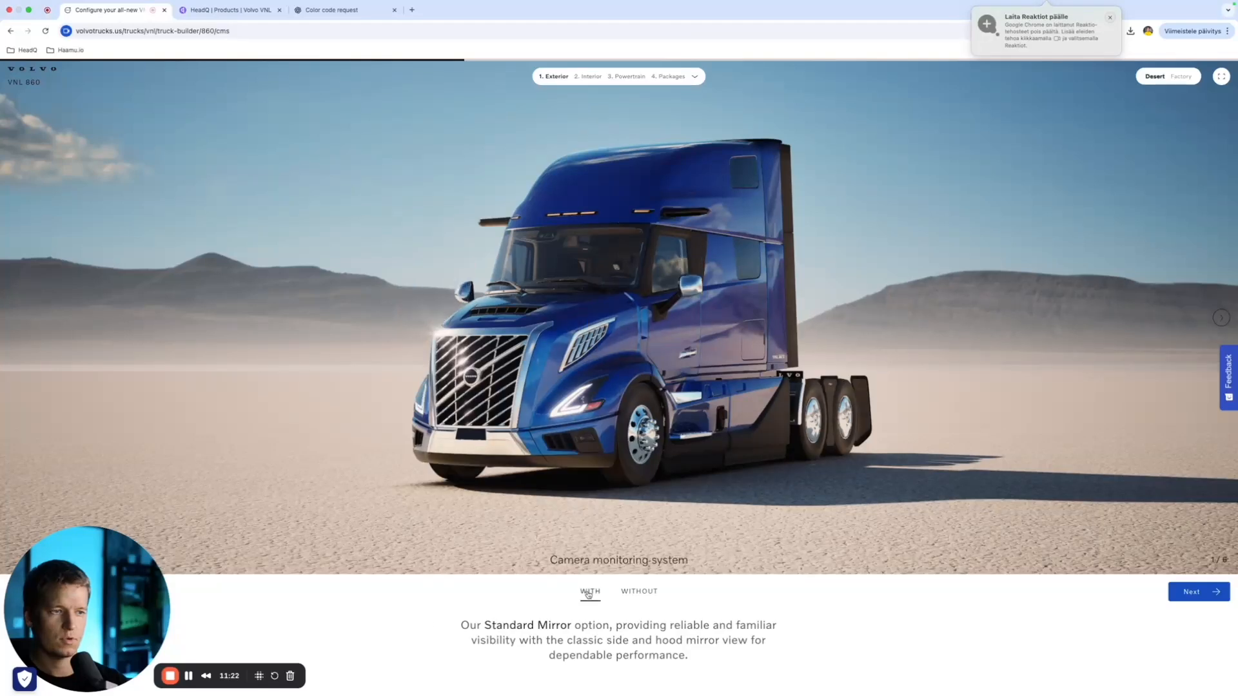
pyautogui.moveTo(578, 591); pyautogui.dragTo(660, 594)
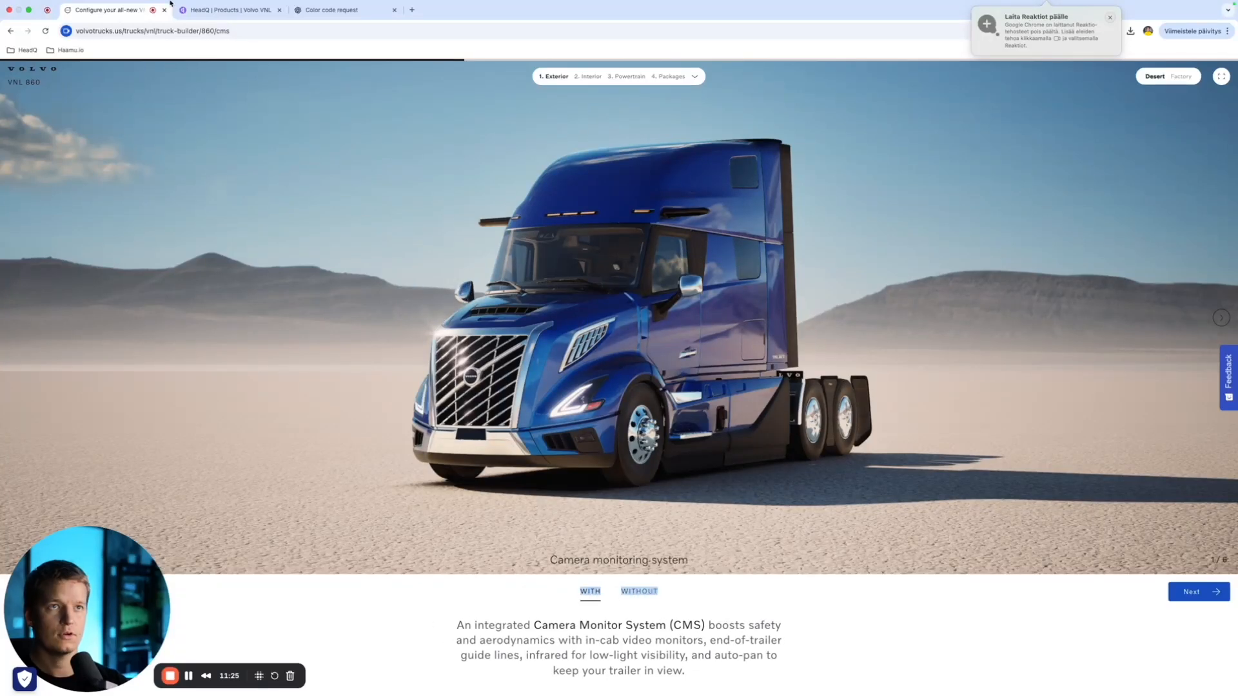
pyautogui.click(188, 10)
pyautogui.click(746, 142)
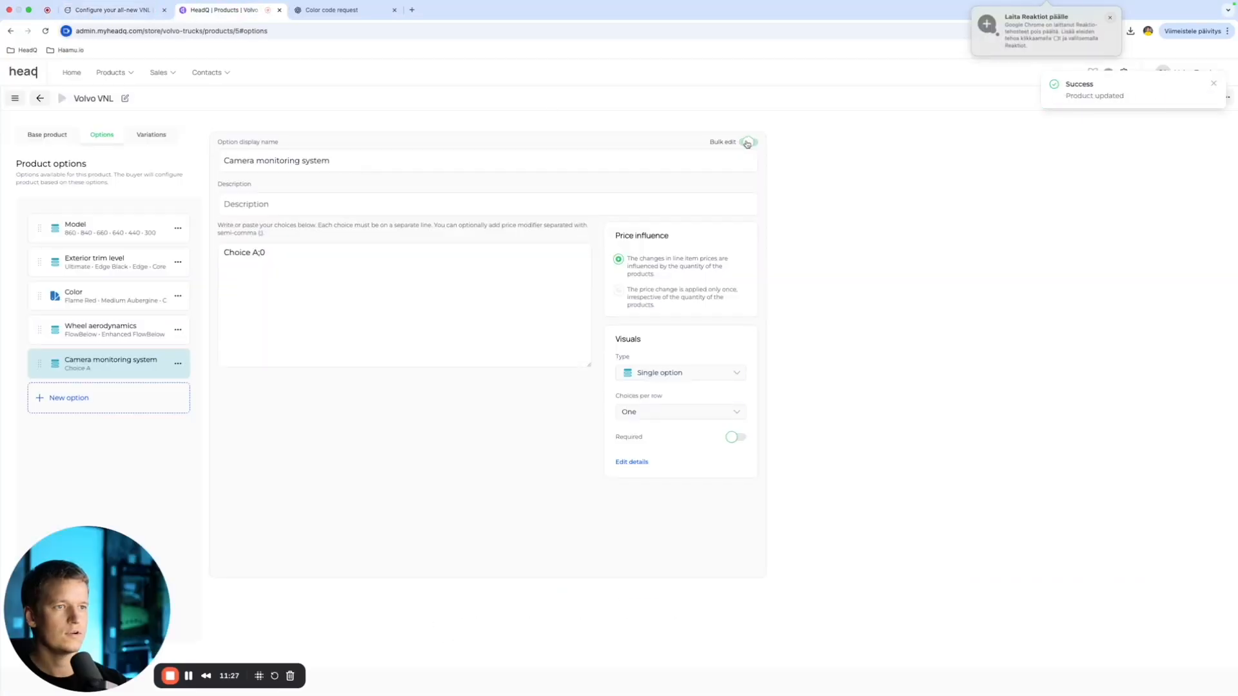
pyautogui.moveTo(284, 311); pyautogui.dragTo(177, 243)
pyautogui.write('With  Without')
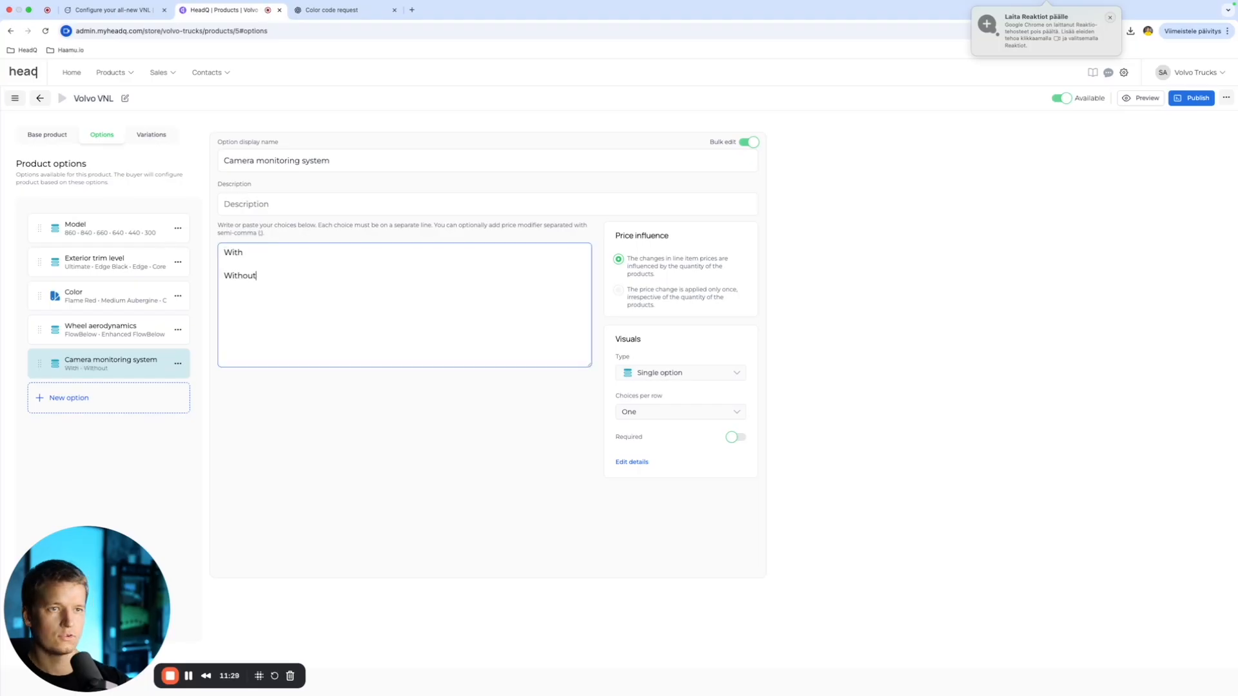
pyautogui.press('BackSpace')
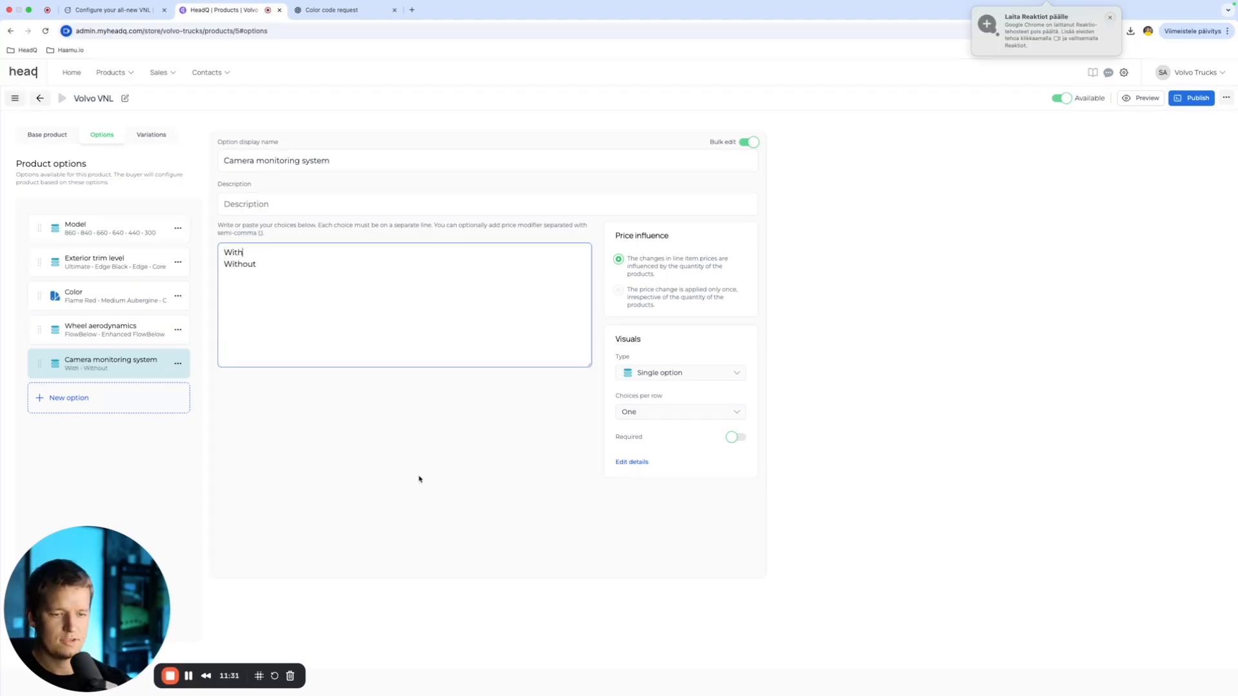
pyautogui.click(402, 430)
# Step: Advance the truck builder to the Interior trim level page and select its heading text
pyautogui.click(129, 10)
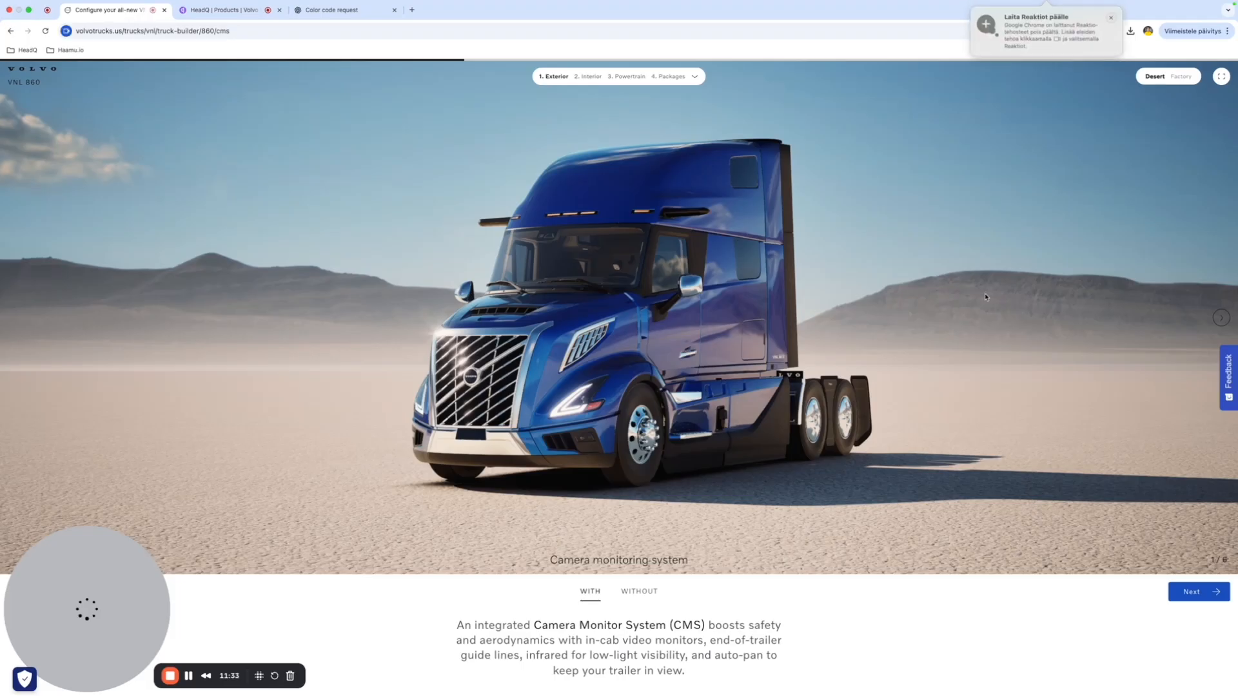
pyautogui.click(1191, 594)
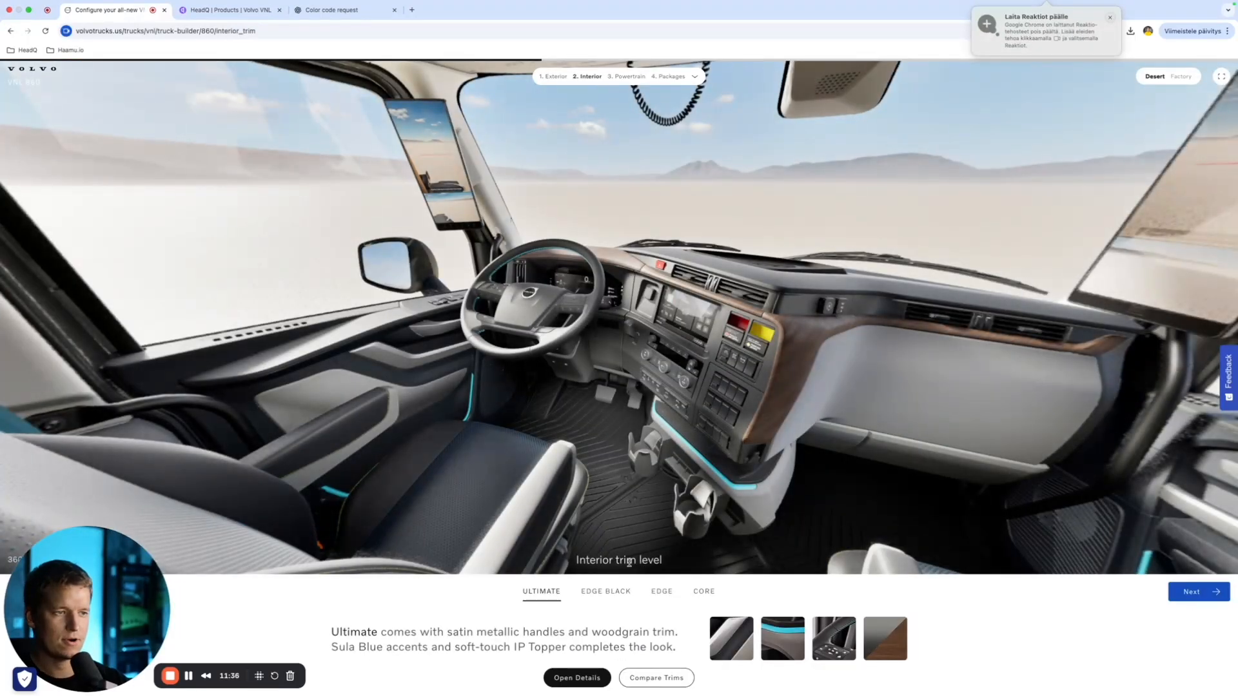
pyautogui.tripleClick(629, 563)
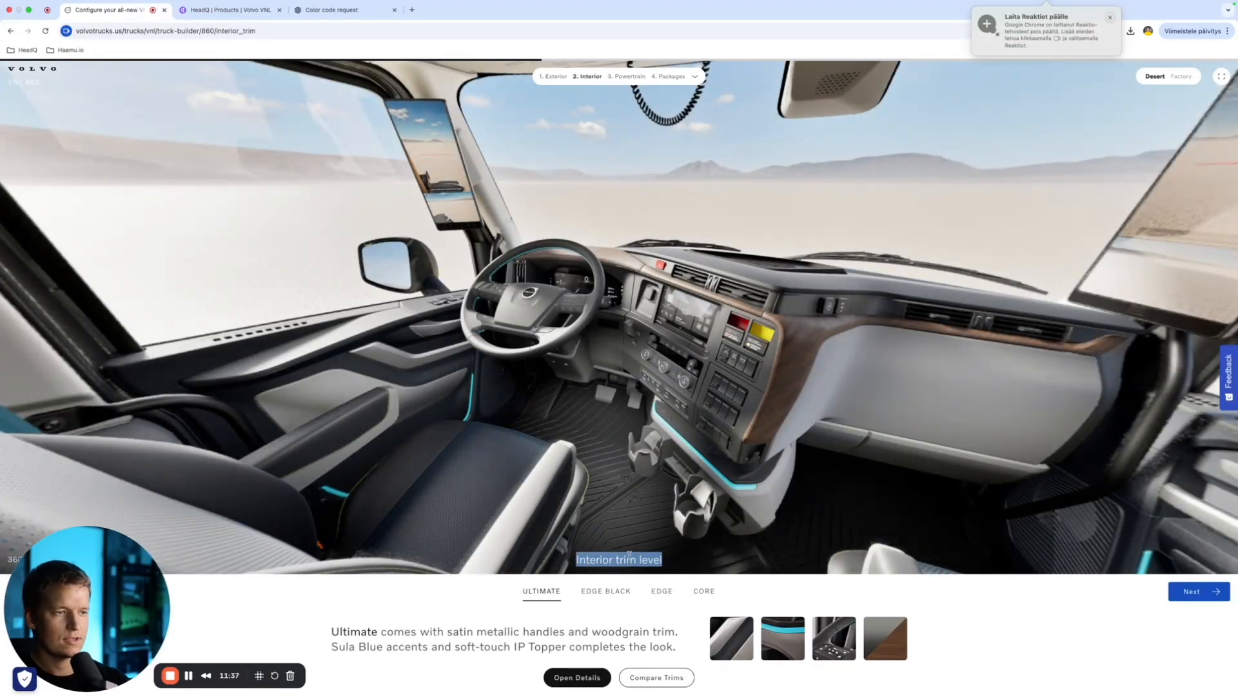
# Step: Open the product list in HeadQ and start a new product
pyautogui.click(225, 10)
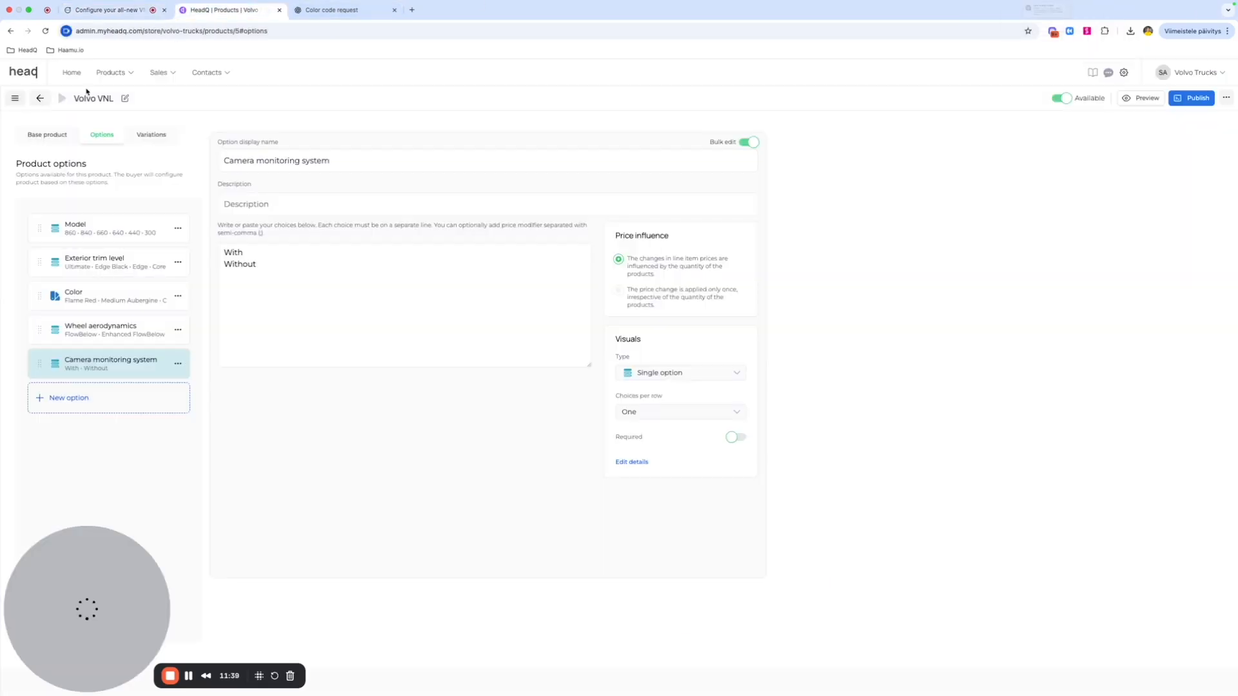
pyautogui.click(117, 74)
pyautogui.click(143, 96)
pyautogui.click(109, 10)
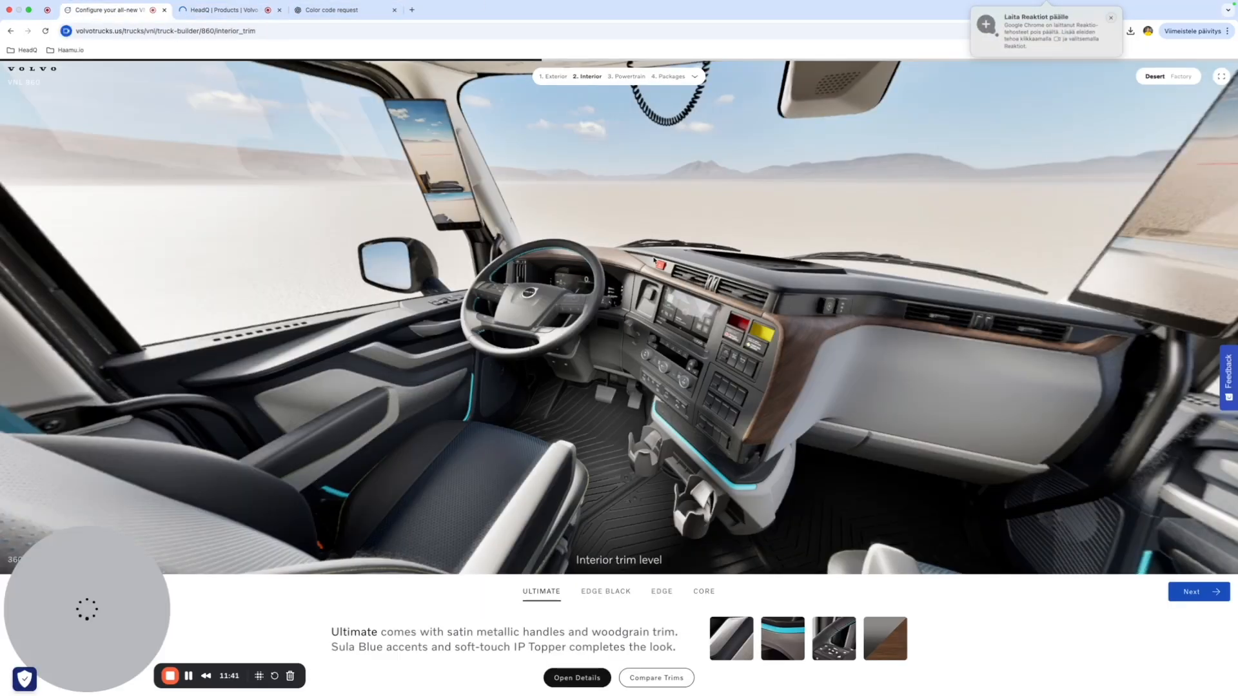
pyautogui.click(214, 11)
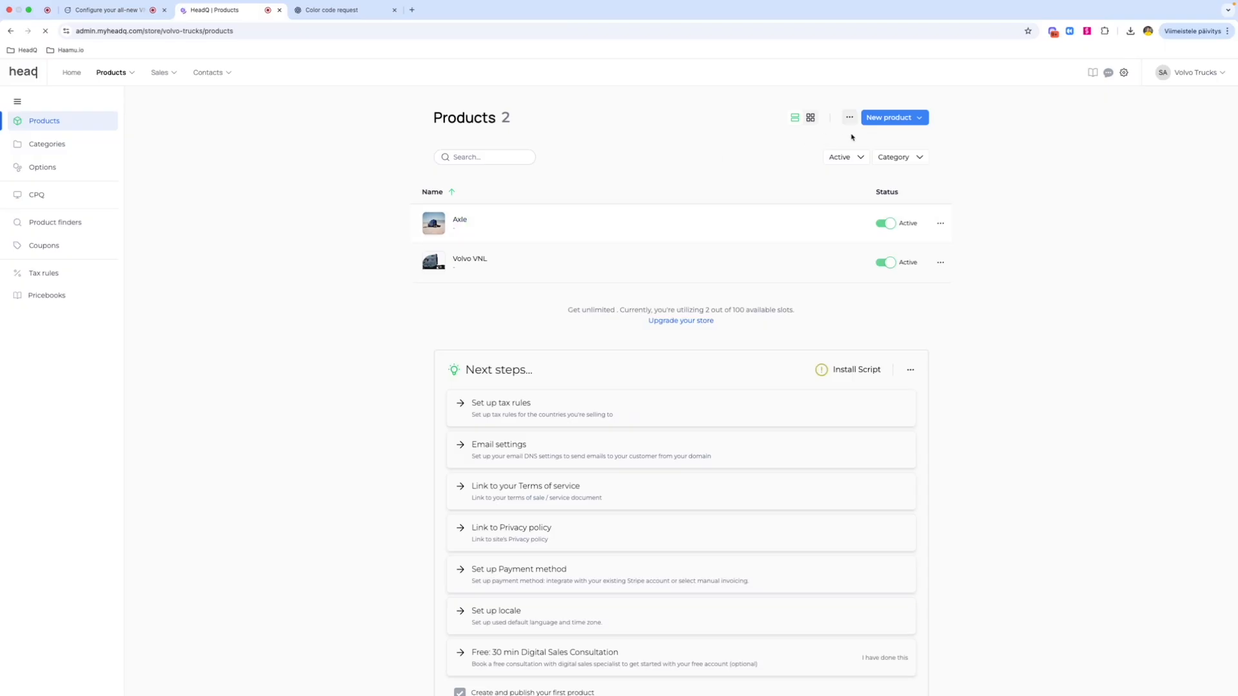
pyautogui.click(918, 119)
pyautogui.click(905, 139)
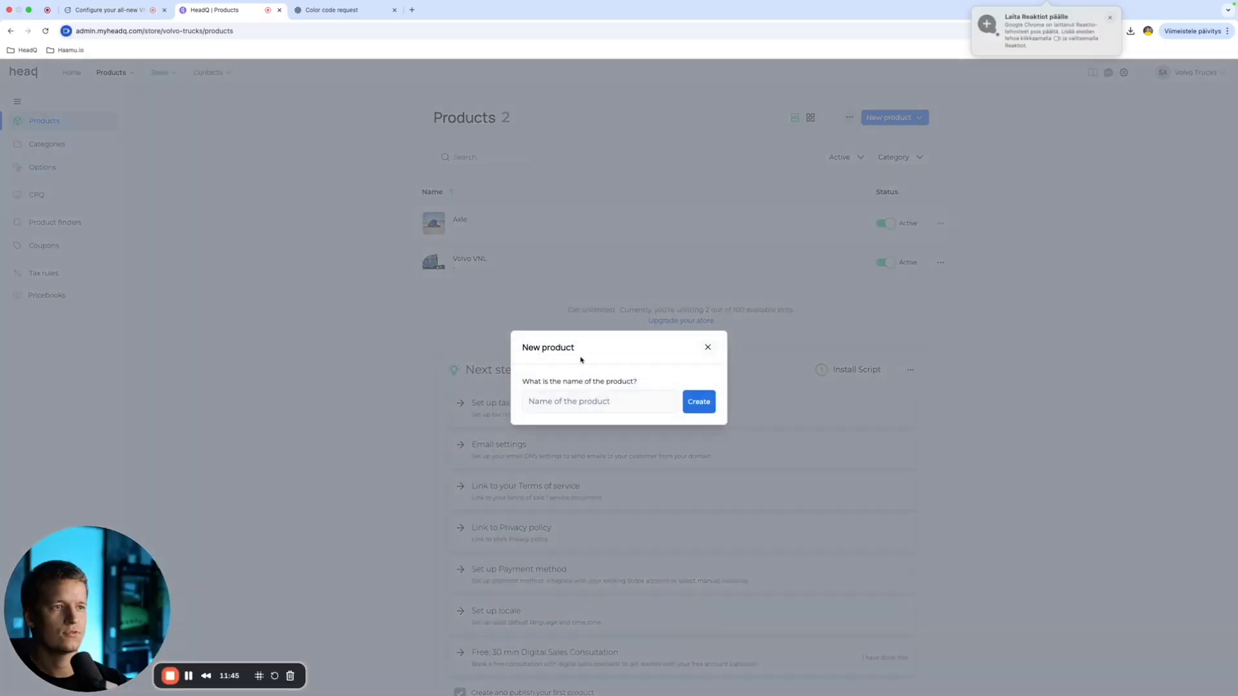
pyautogui.press('super+v')
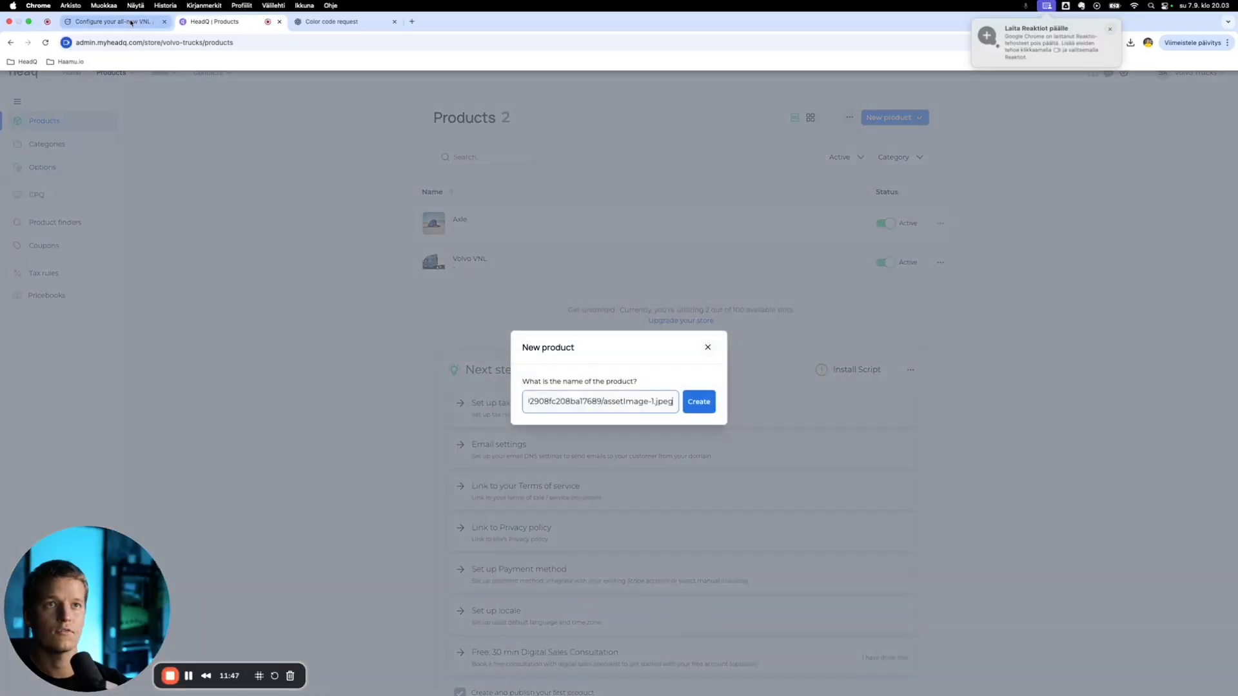
pyautogui.click(110, 10)
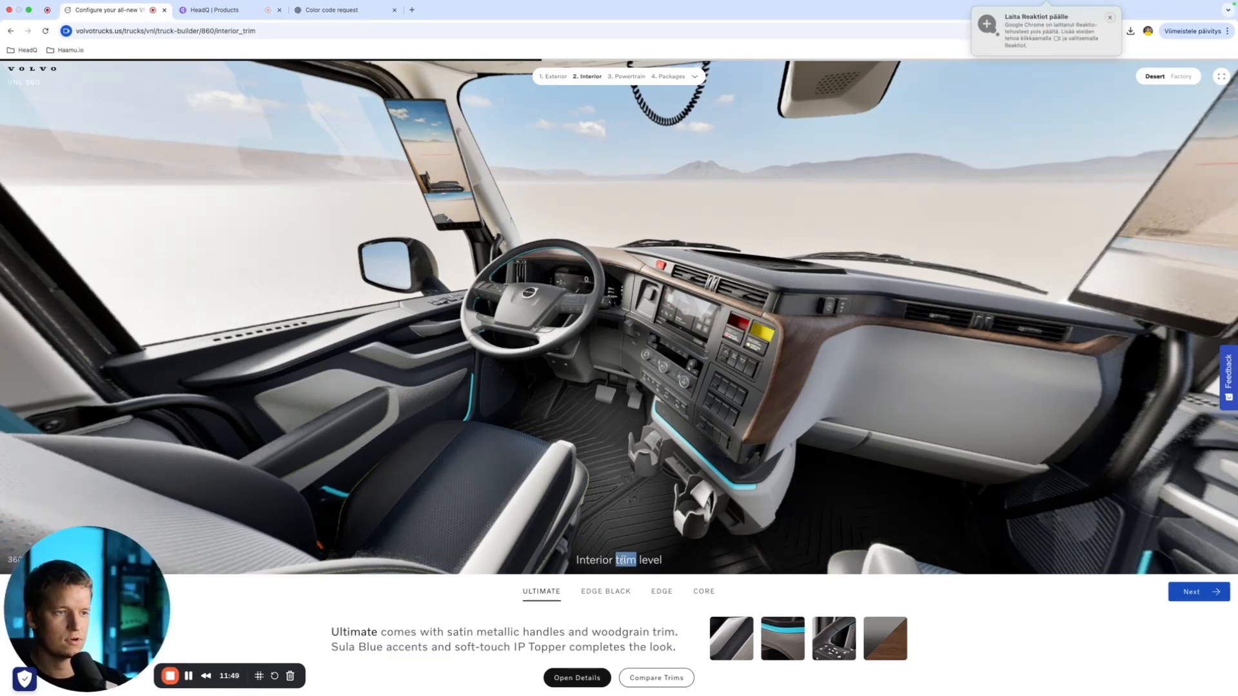
pyautogui.click(214, 22)
pyautogui.moveTo(529, 401); pyautogui.dragTo(674, 401)
pyautogui.press('BackSpace')
pyautogui.press('super+v')
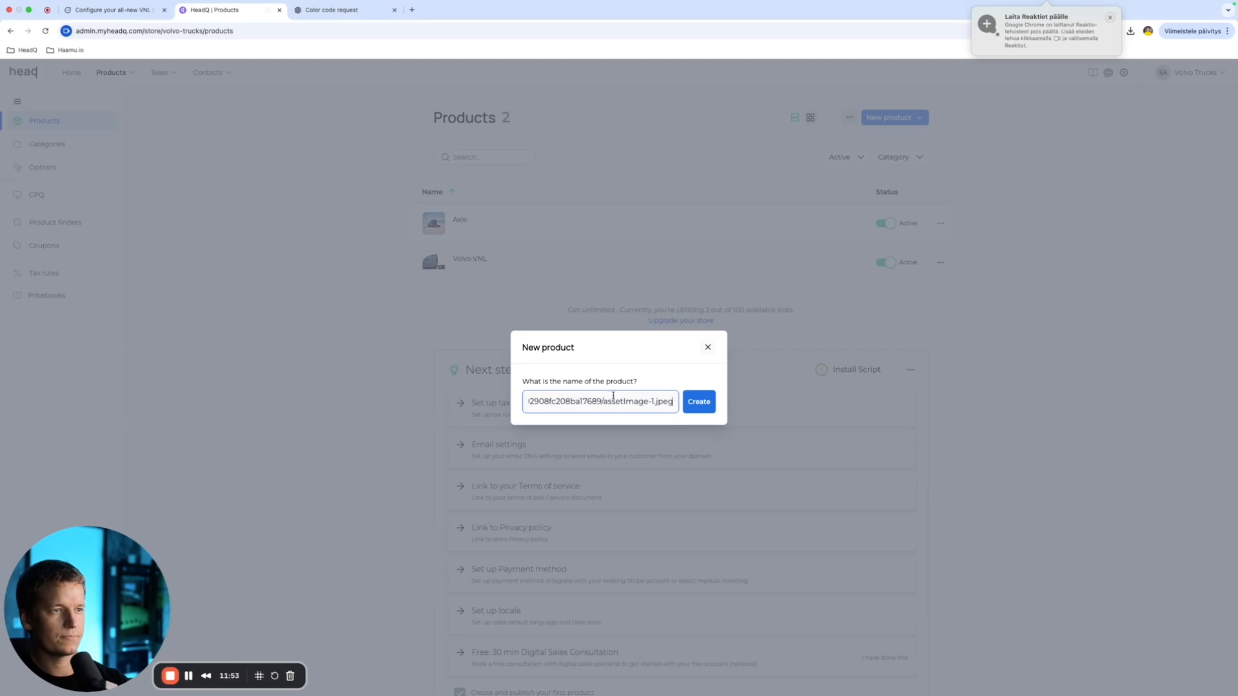
pyautogui.press('super+a')
pyautogui.press('BackSpace')
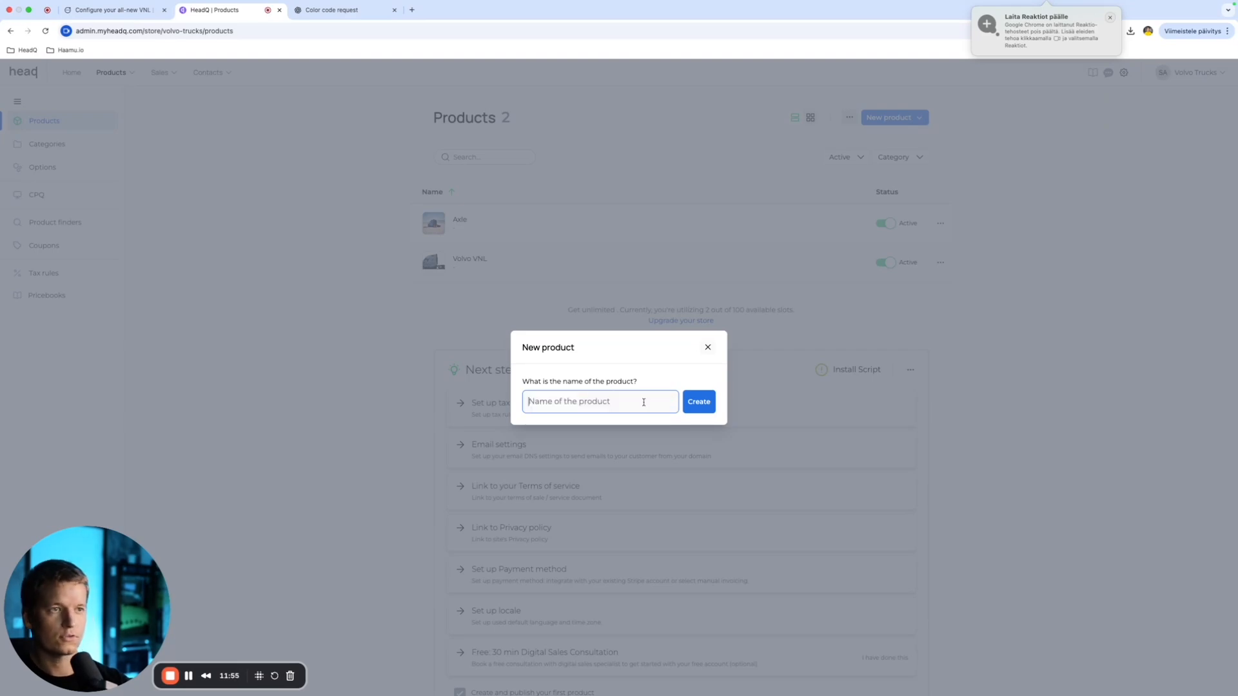
# Step: Copy the Interior trim level heading from the truck builder and create the new HeadQ product under that name
pyautogui.click(106, 10)
pyautogui.moveTo(675, 568)
pyautogui.mouseDown()
pyautogui.moveTo(575, 562)
pyautogui.moveTo(684, 568)
pyautogui.moveTo(652, 564)
pyautogui.mouseUp()
pyautogui.rightClick(649, 562)
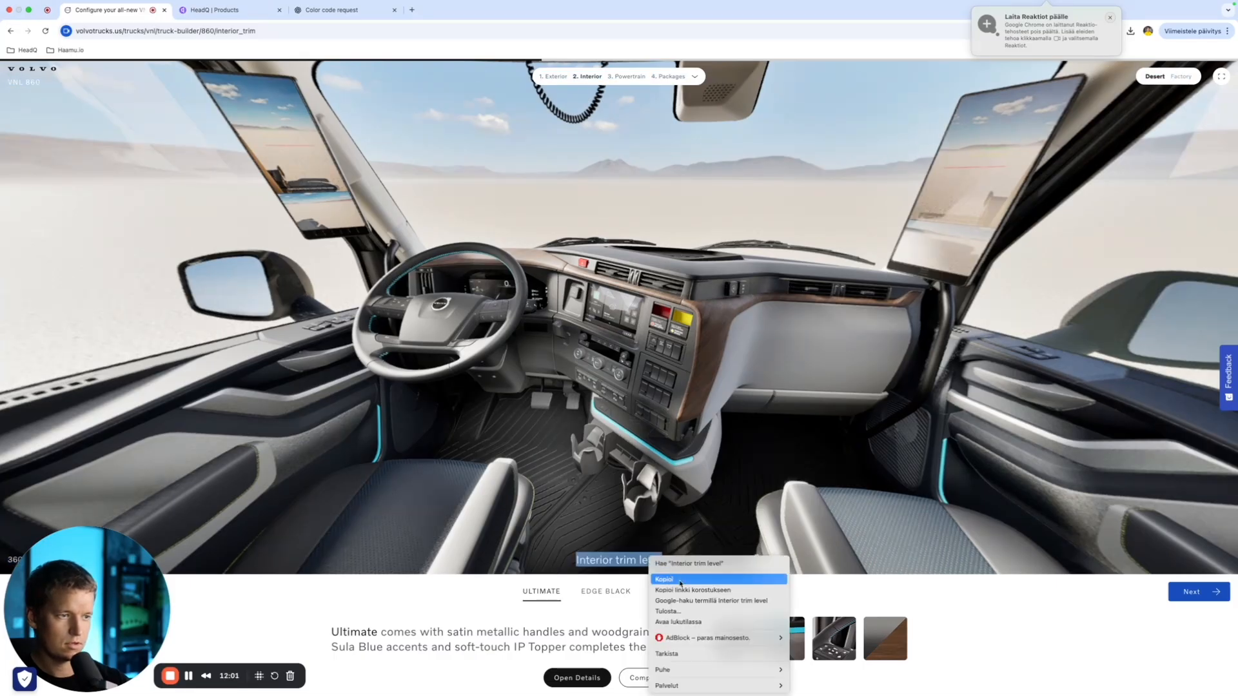
pyautogui.click(664, 579)
pyautogui.click(215, 10)
pyautogui.press('super+v')
pyautogui.click(704, 403)
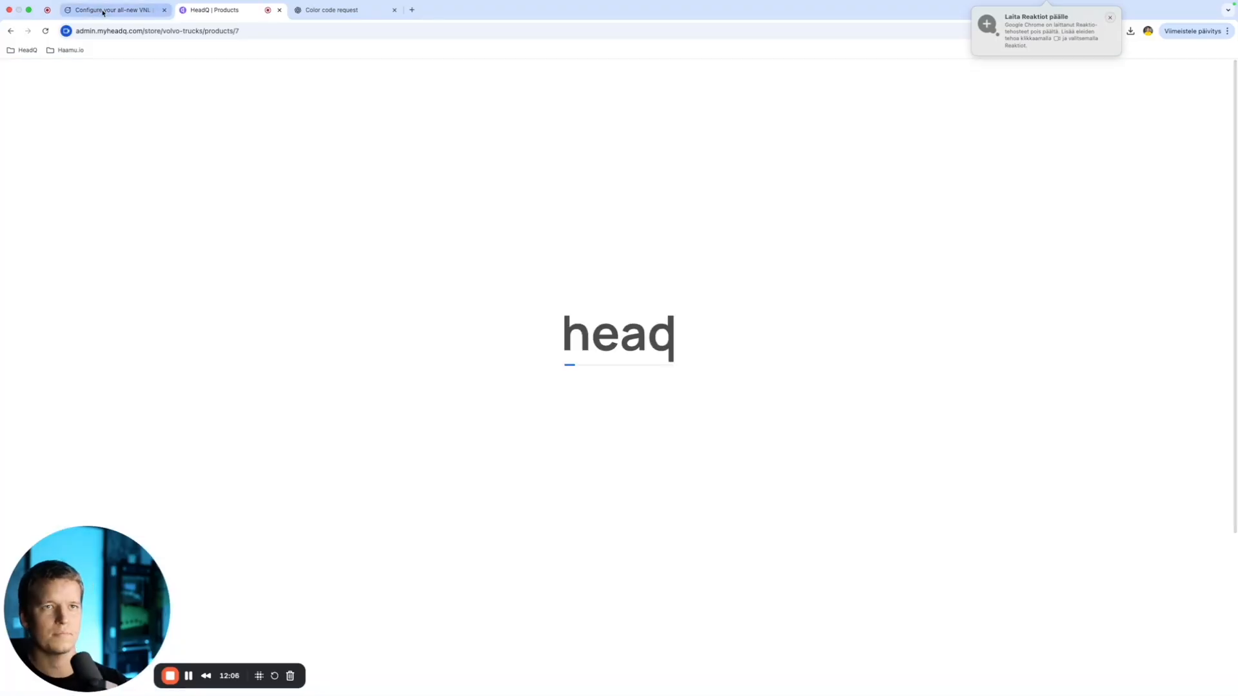
# Step: Try to select the four interior trim names in the truck builder for copying
pyautogui.click(103, 10)
pyautogui.moveTo(777, 592); pyautogui.dragTo(521, 592)
pyautogui.click(493, 594)
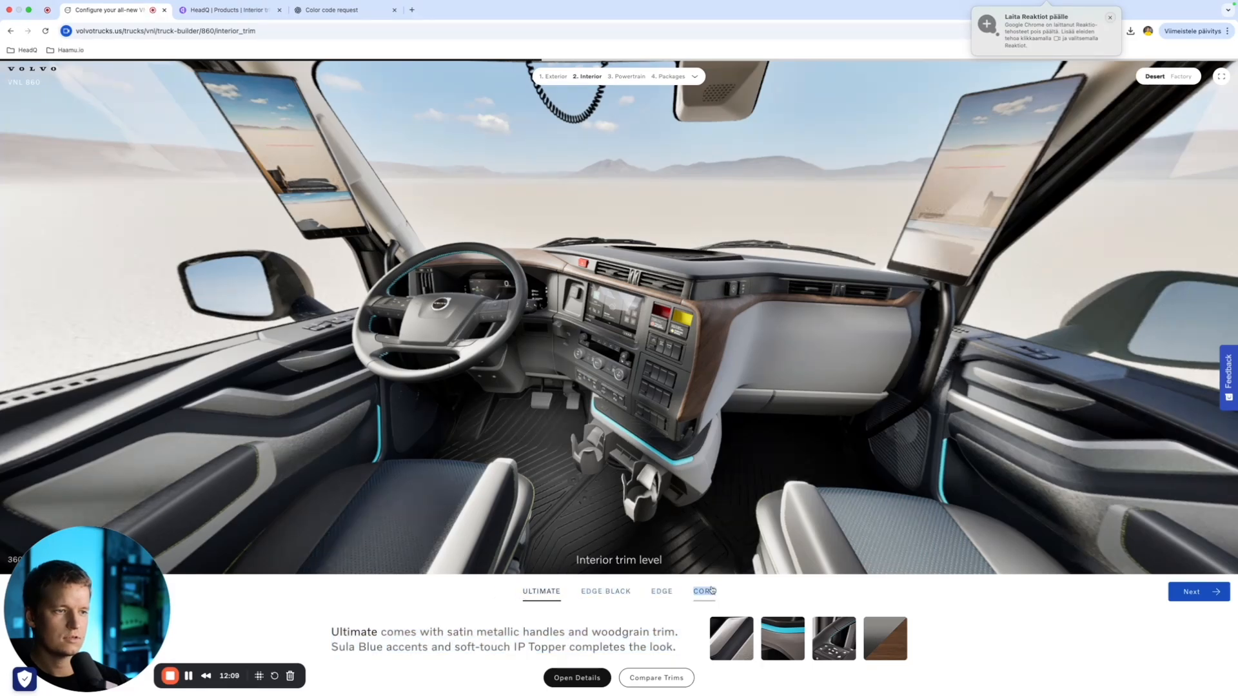
pyautogui.moveTo(746, 591); pyautogui.dragTo(703, 600)
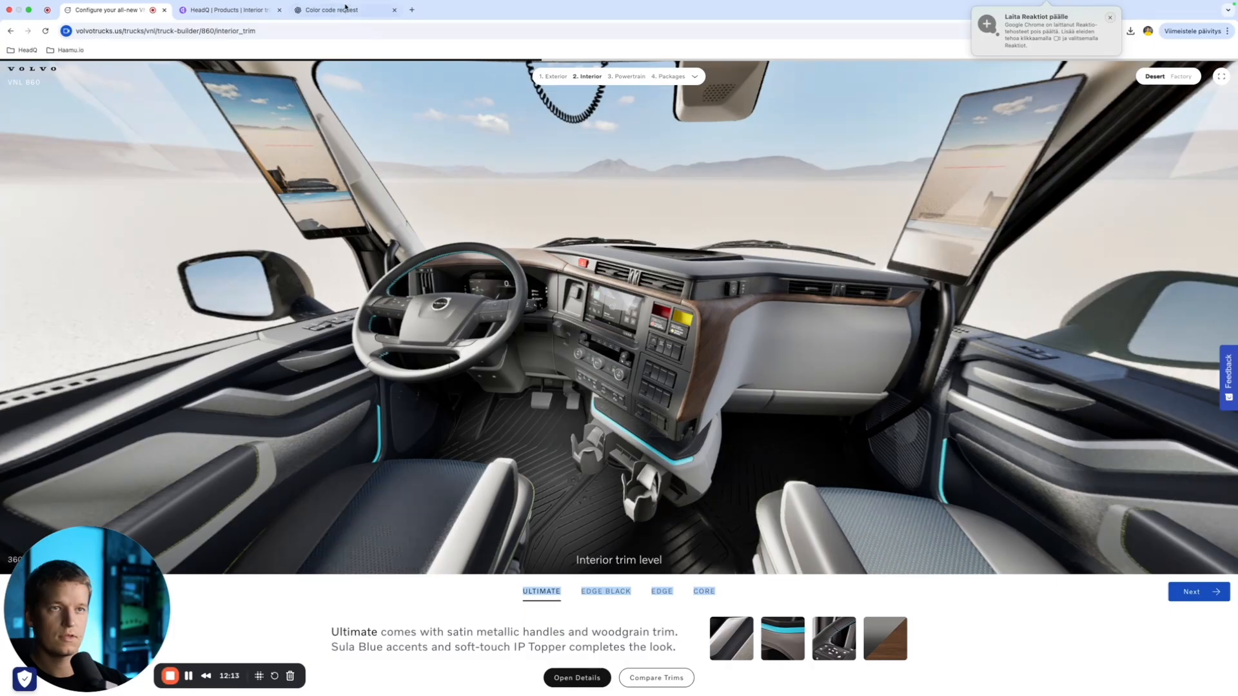
# Step: Create a new single option named Type for the Interior trim level product in HeadQ
pyautogui.click(222, 9)
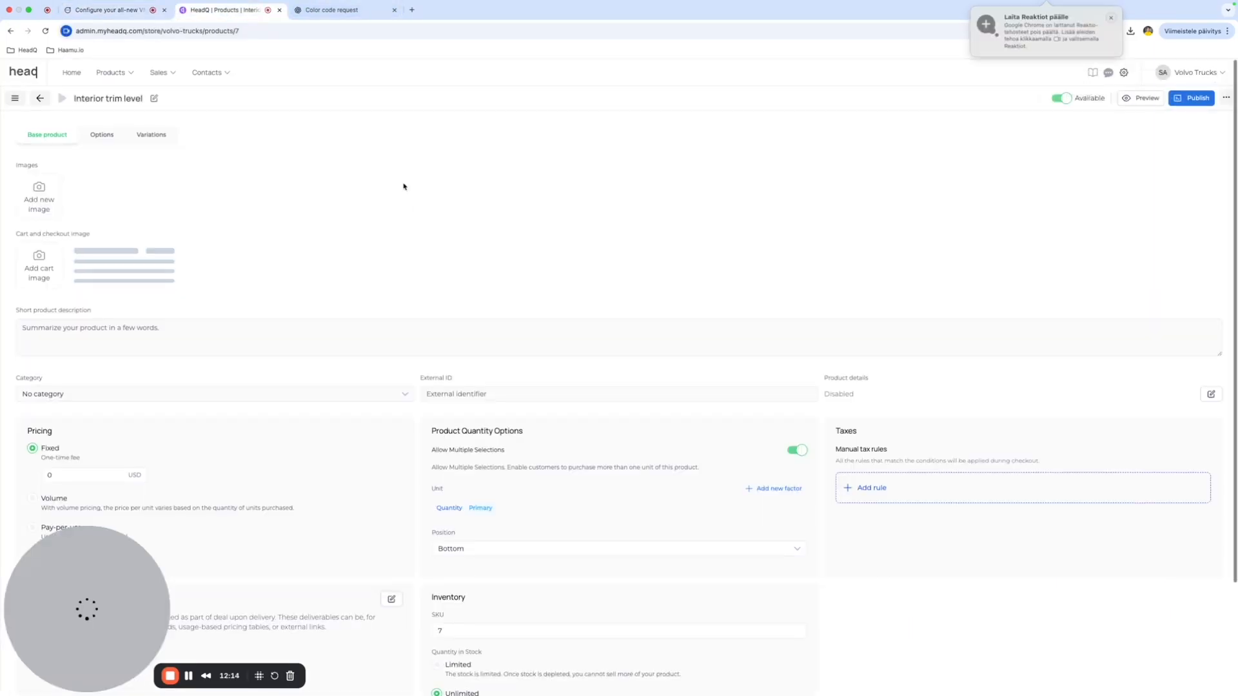
pyautogui.click(100, 133)
pyautogui.click(122, 243)
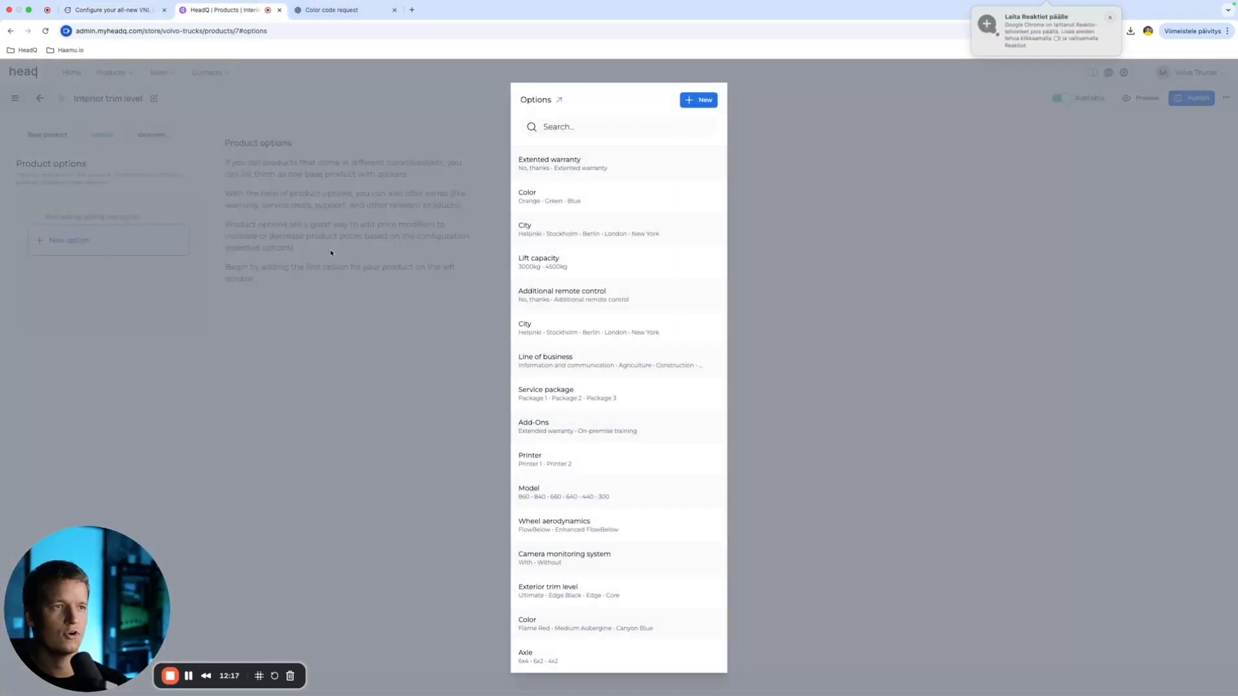
pyautogui.click(107, 9)
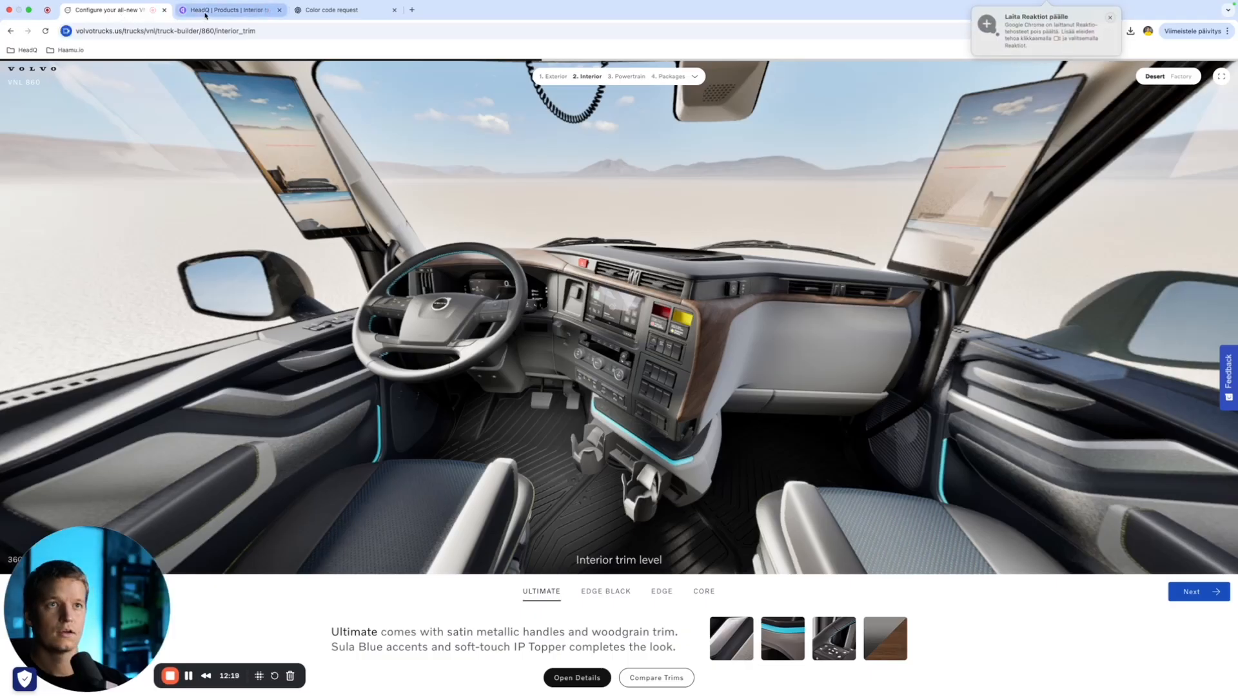
pyautogui.click(201, 9)
pyautogui.click(698, 99)
pyautogui.click(637, 321)
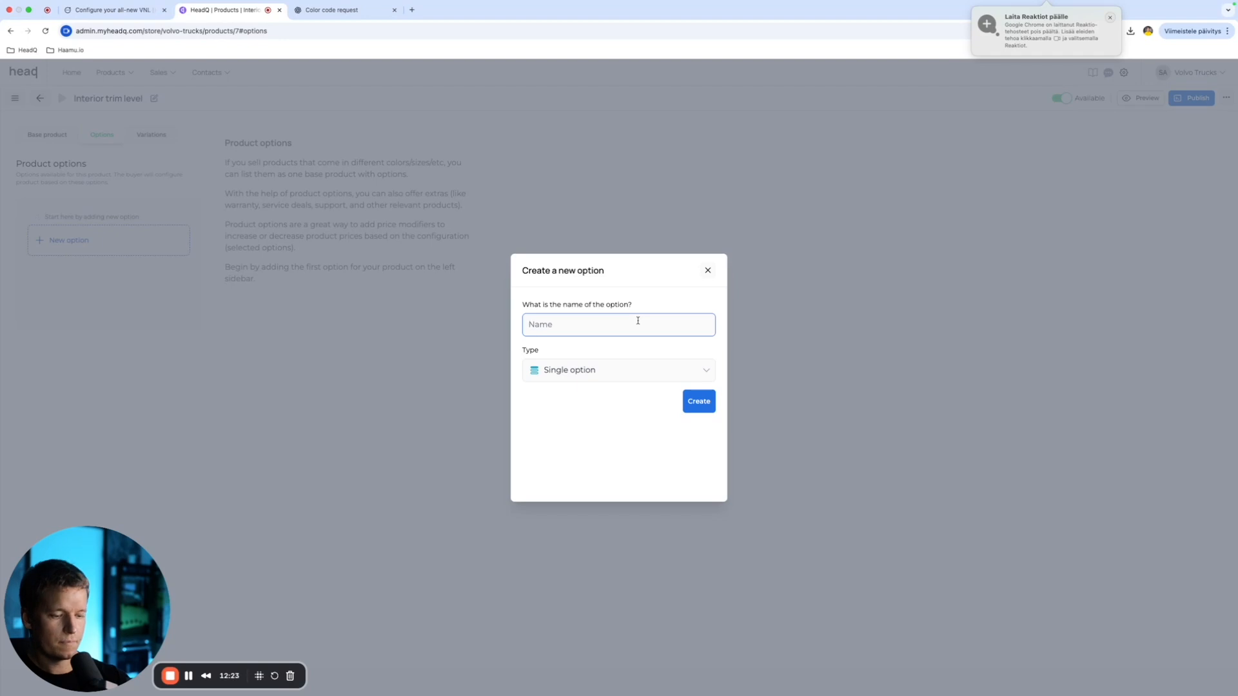
pyautogui.write('Type')
pyautogui.click(687, 410)
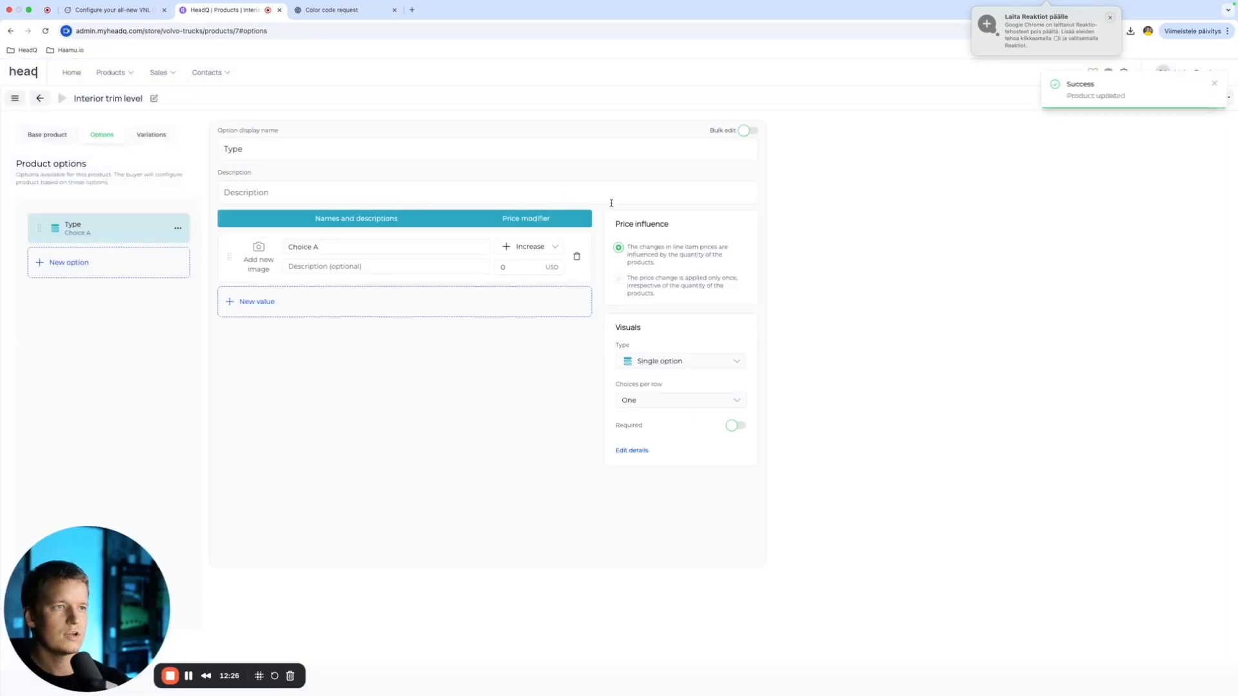
# Step: Enable bulk editing for the Type option and empty its choices list
pyautogui.click(747, 131)
pyautogui.click(455, 258)
pyautogui.press('super+a')
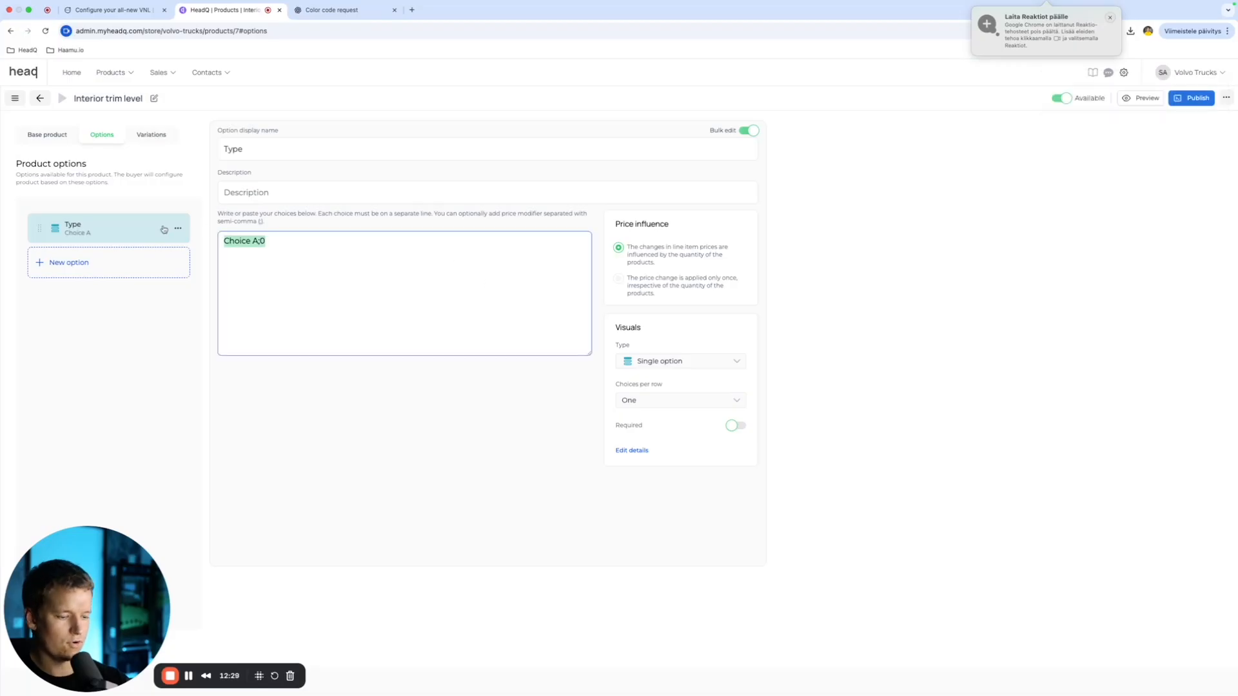
pyautogui.write('https://rod-cache-volvo-trucks-usa.onecx.cloud/clients/u-1/a-2/rod-cache/51ac0c7be719b0392908fc208ba17689/assetImage-1.jpeg')
pyautogui.press('super+a')
pyautogui.press('BackSpace')
# Step: Copy the trim names from the truck builder and paste Ultimate, Edge Black, Edge and Core as the Type choices
pyautogui.click(129, 9)
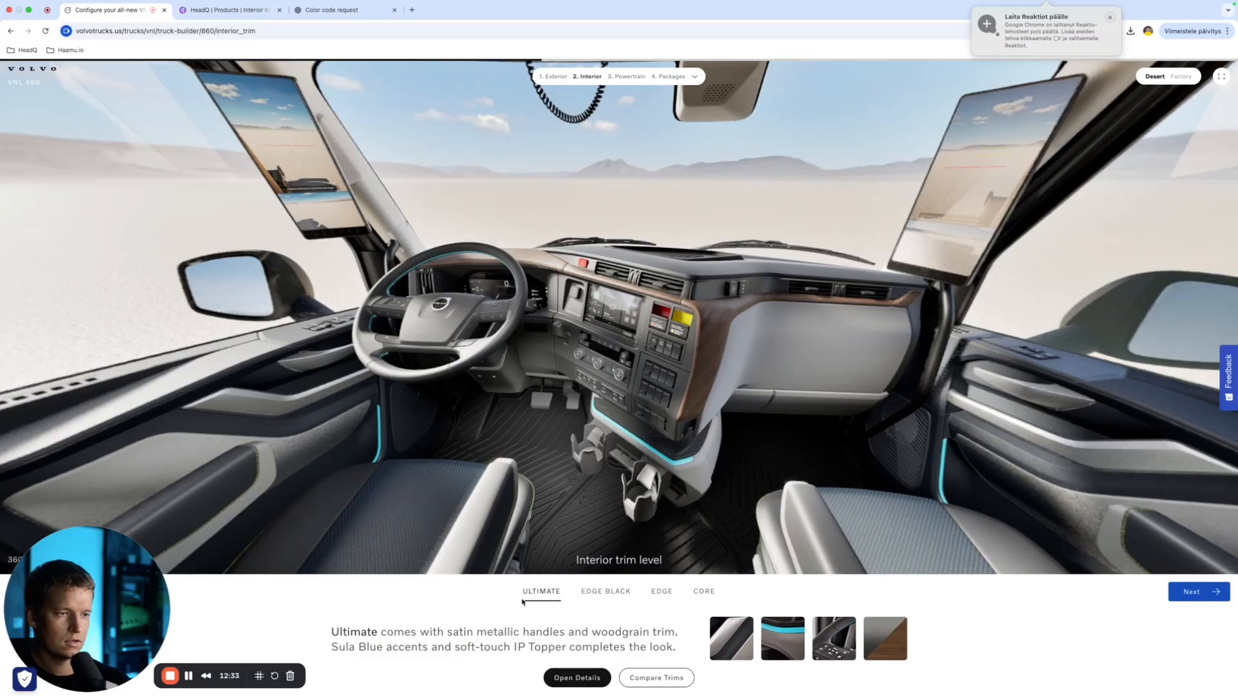
pyautogui.moveTo(570, 597); pyautogui.dragTo(702, 599)
pyautogui.click(735, 596)
pyautogui.rightClick(701, 596)
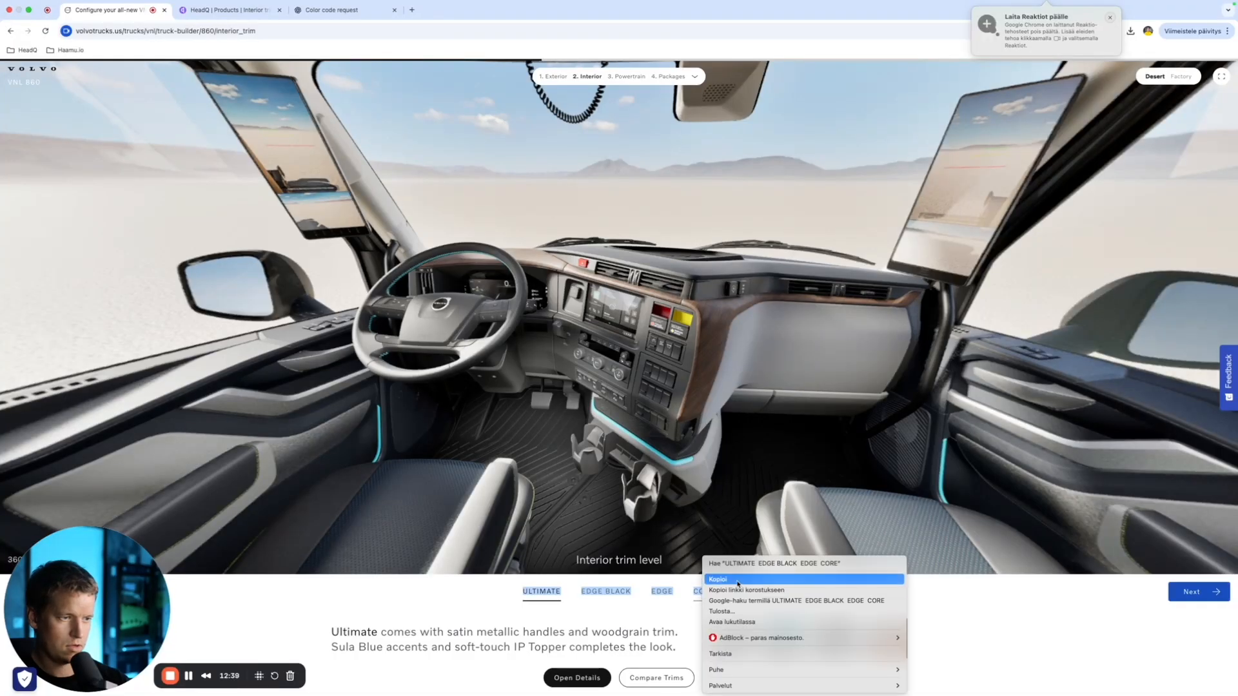
pyautogui.click(735, 583)
pyautogui.click(203, 12)
pyautogui.write('Ultimate  Edge Black  Edge  Core')
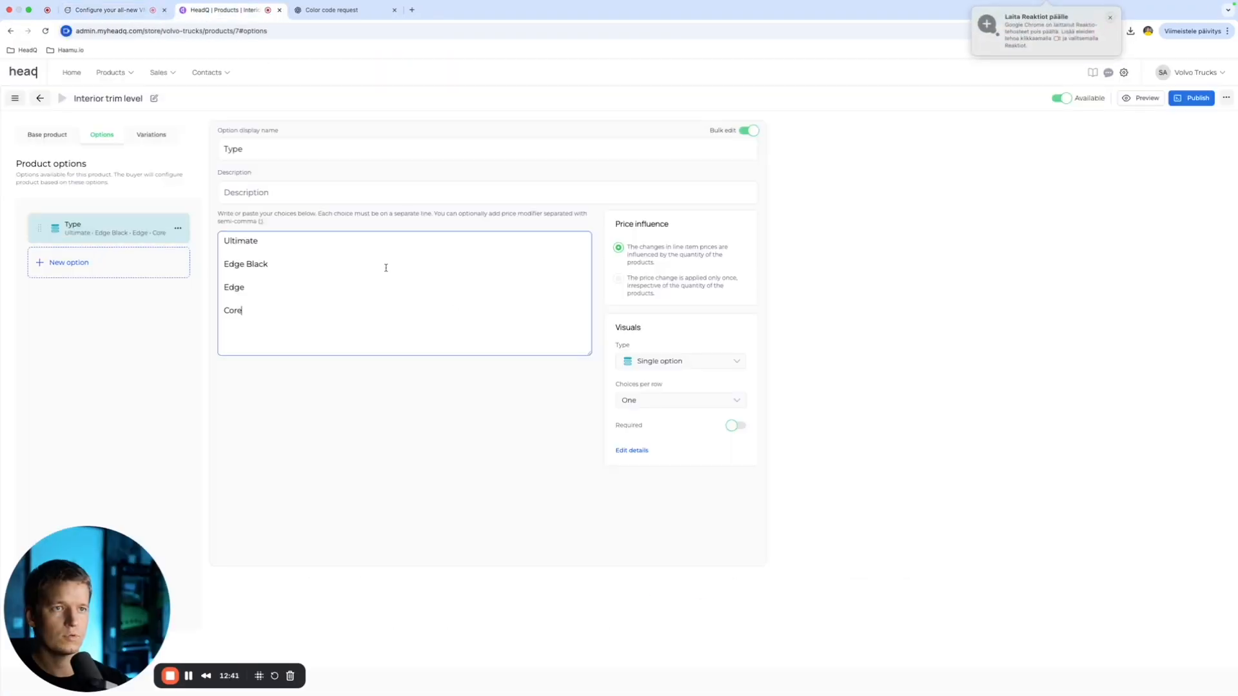
# Step: Remove the blank lines between the Type choices and open the product's base settings
pyautogui.press('BackSpace')
pyautogui.click(266, 263)
pyautogui.press('BackSpace')
pyautogui.click(264, 274)
pyautogui.press('BackSpace')
pyautogui.click(87, 367)
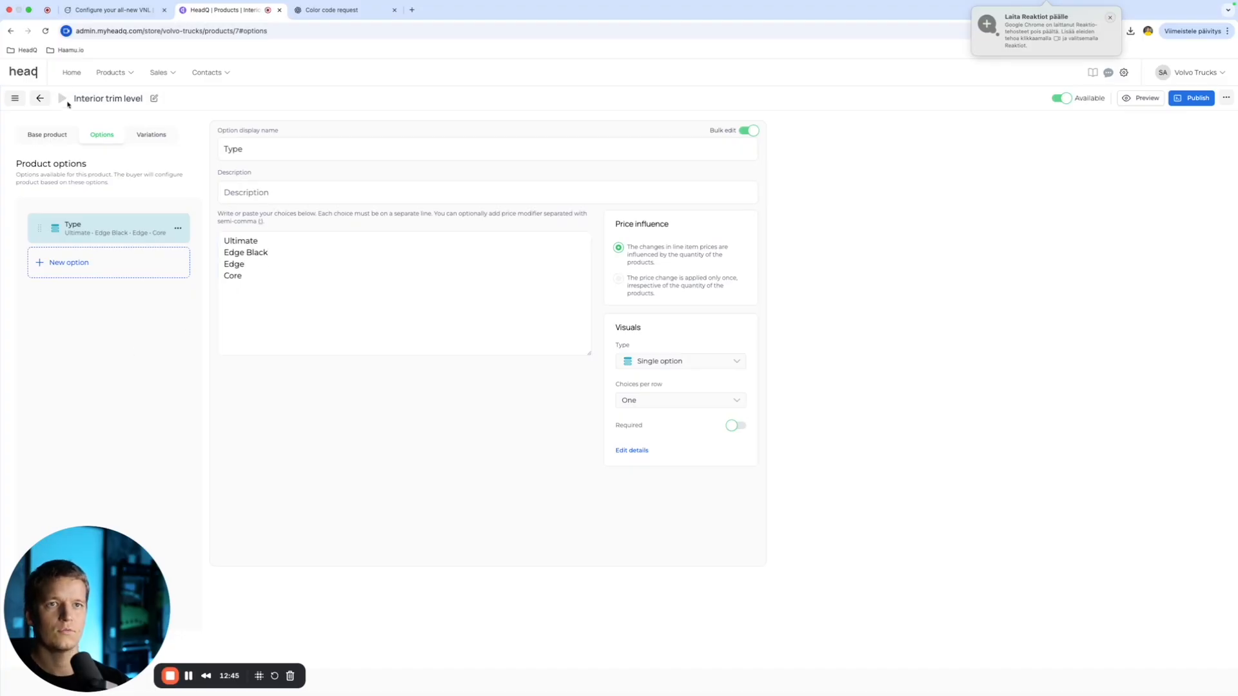
pyautogui.click(53, 134)
# Step: View the truck builder's cabin from different angles and compare the Ultimate and Edge Black trims
pyautogui.click(112, 10)
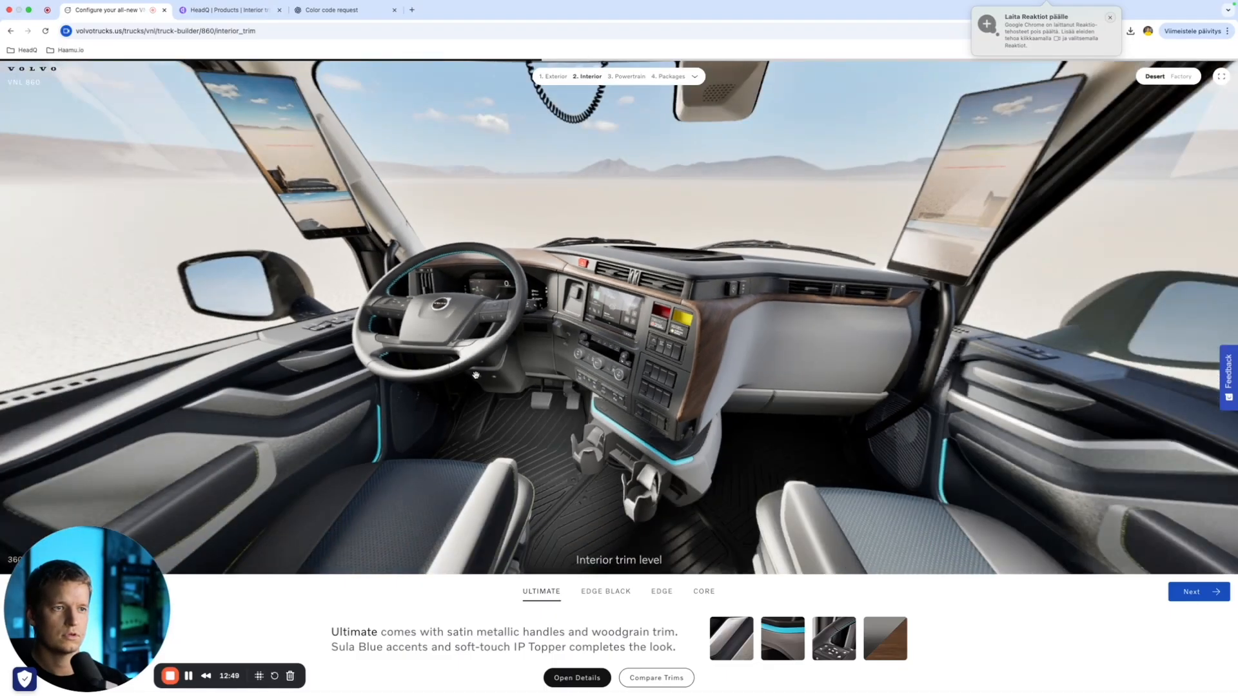
pyautogui.scroll(5, 476, 375)
pyautogui.scroll(-5, 476, 375)
pyautogui.moveTo(476, 375); pyautogui.dragTo(850, 384)
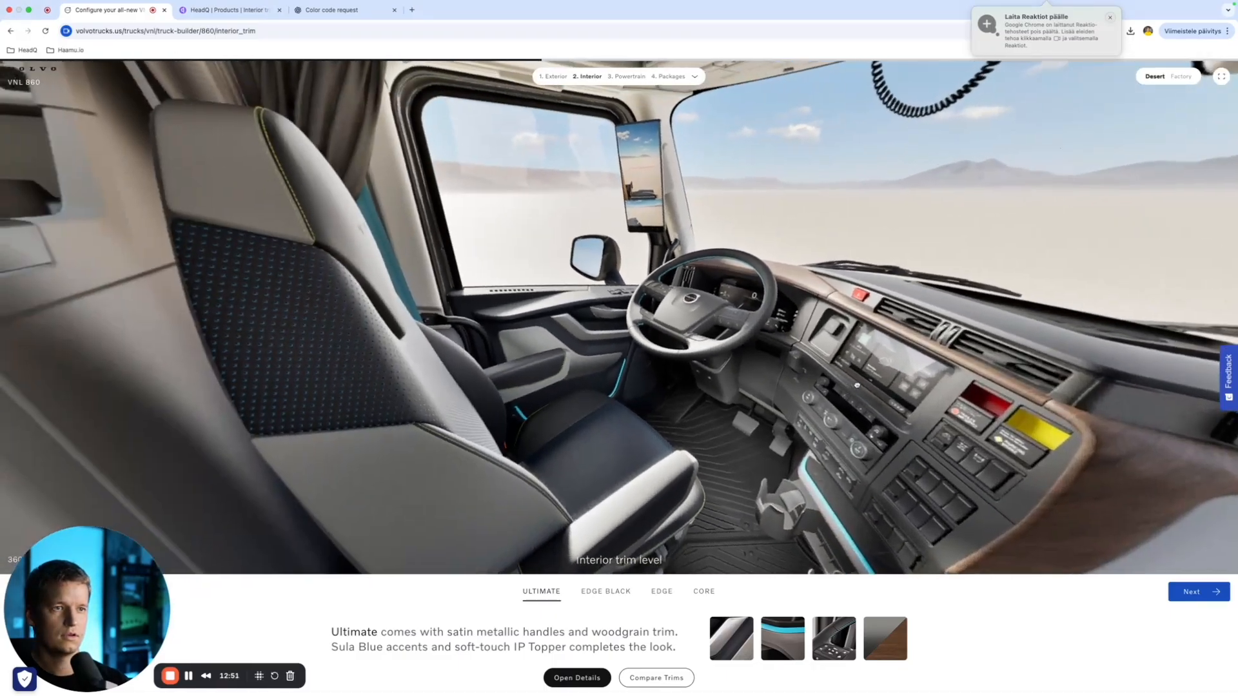
pyautogui.click(593, 592)
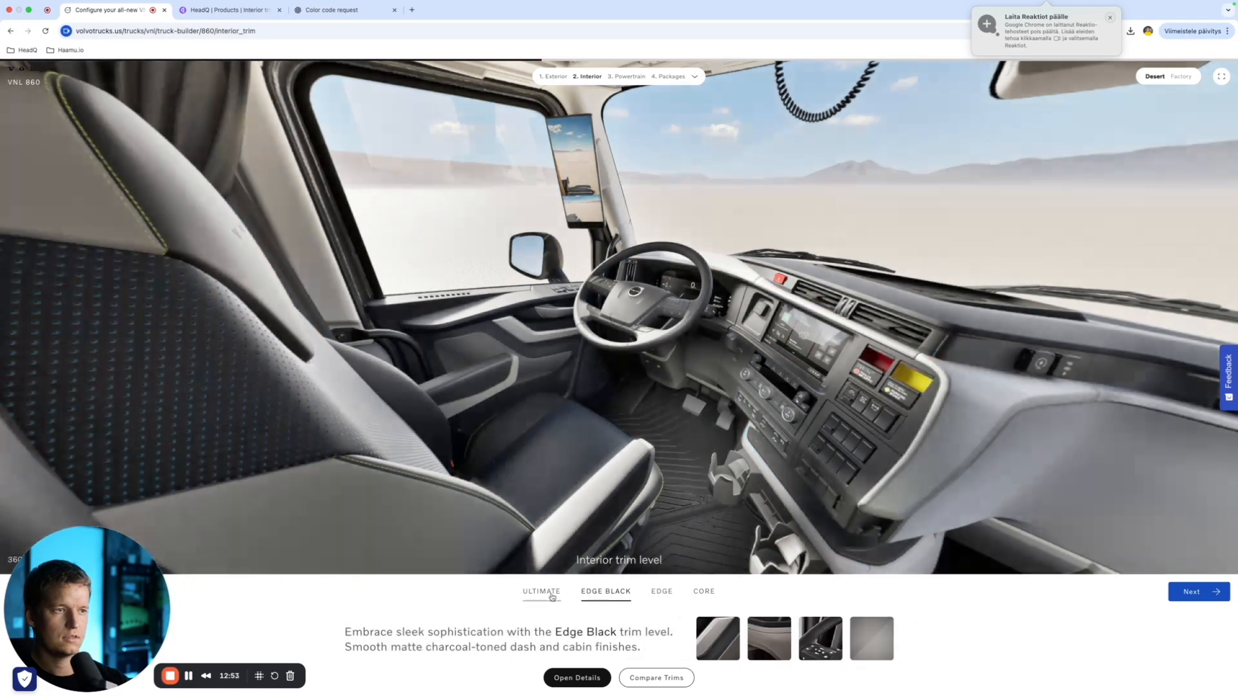
pyautogui.click(556, 595)
pyautogui.moveTo(660, 495); pyautogui.dragTo(530, 497)
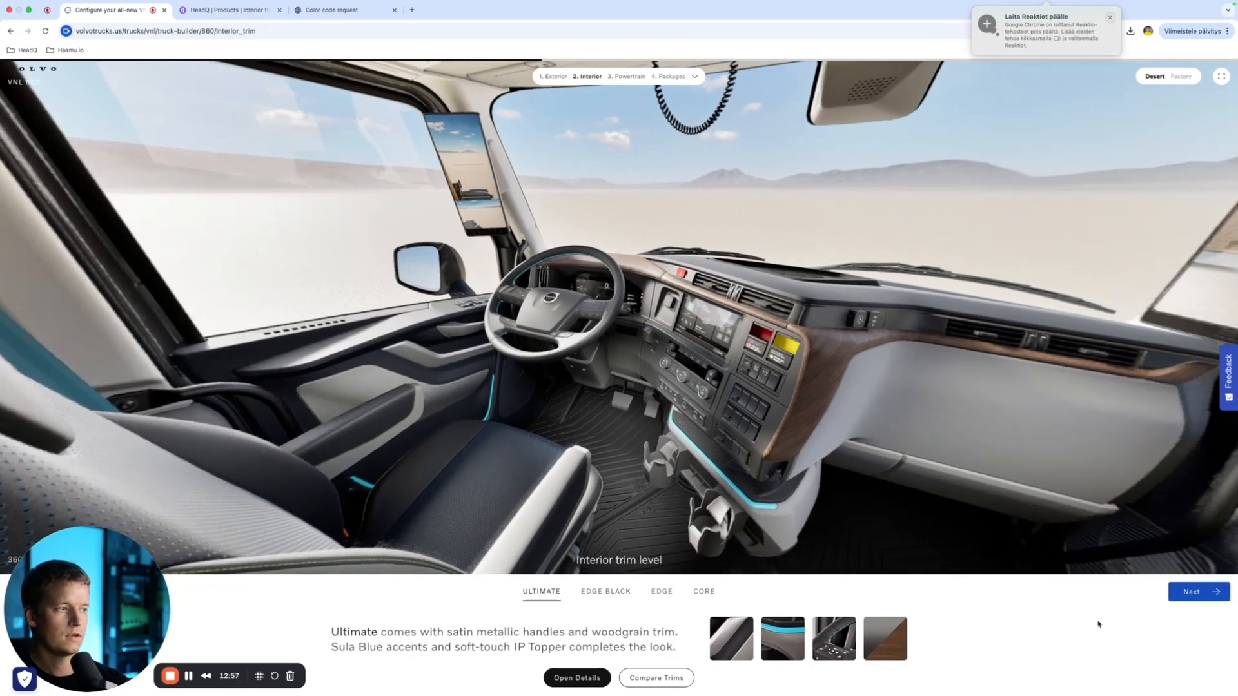
# Step: Reset the cabin view by going back to Camera monitoring system and advancing again to Interior trim level
pyautogui.moveTo(127, 591); pyautogui.dragTo(331, 562)
pyautogui.click(39, 592)
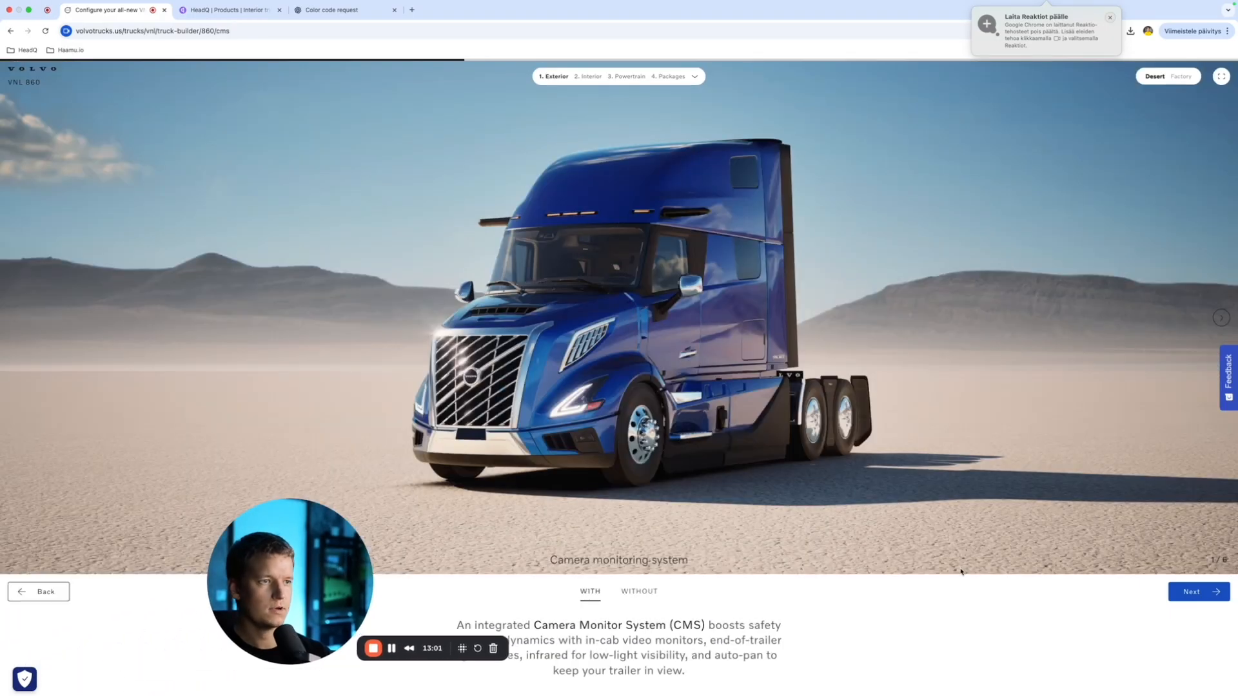
pyautogui.click(1199, 591)
pyautogui.moveTo(288, 588); pyautogui.dragTo(88, 628)
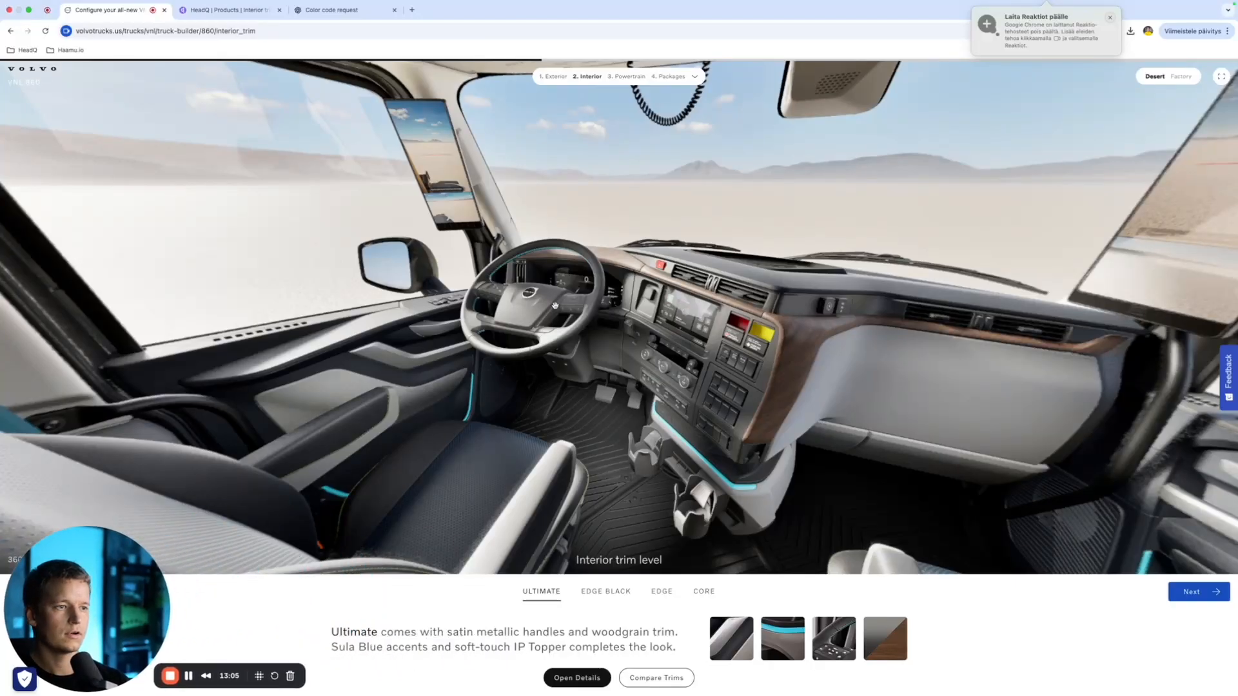
# Step: Save the truck builder's interior page to the downloads folder as a complete web page named Interior
pyautogui.rightClick(554, 304)
pyautogui.click(629, 365)
pyautogui.write('Interior')
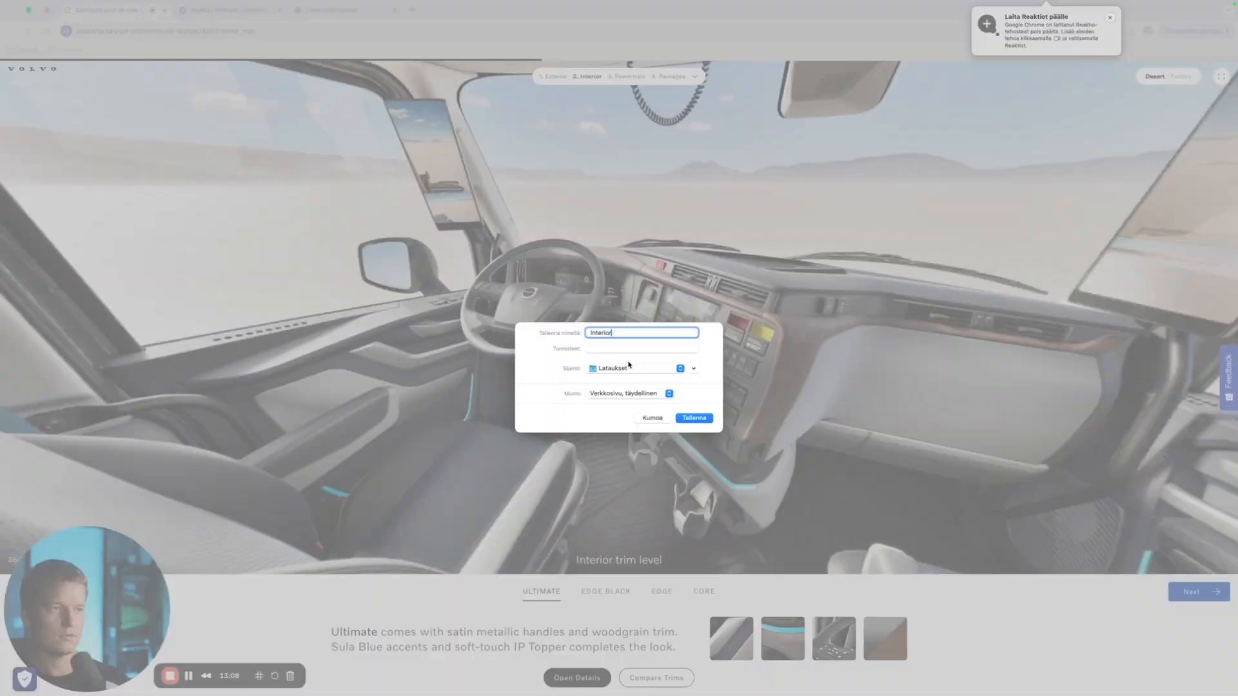
pyautogui.press('Return')
# Step: Switch to the Interior trim level product in HeadQ and open the file upload for a new product image
pyautogui.click(225, 10)
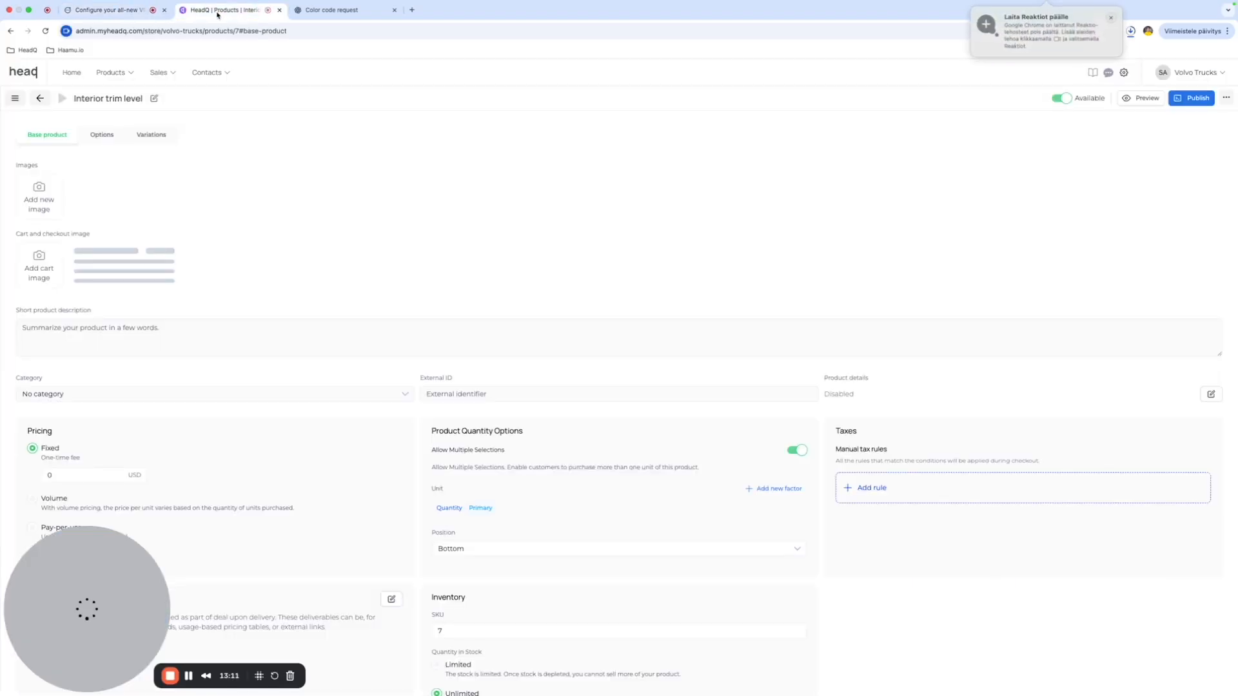
pyautogui.click(40, 213)
pyautogui.click(34, 106)
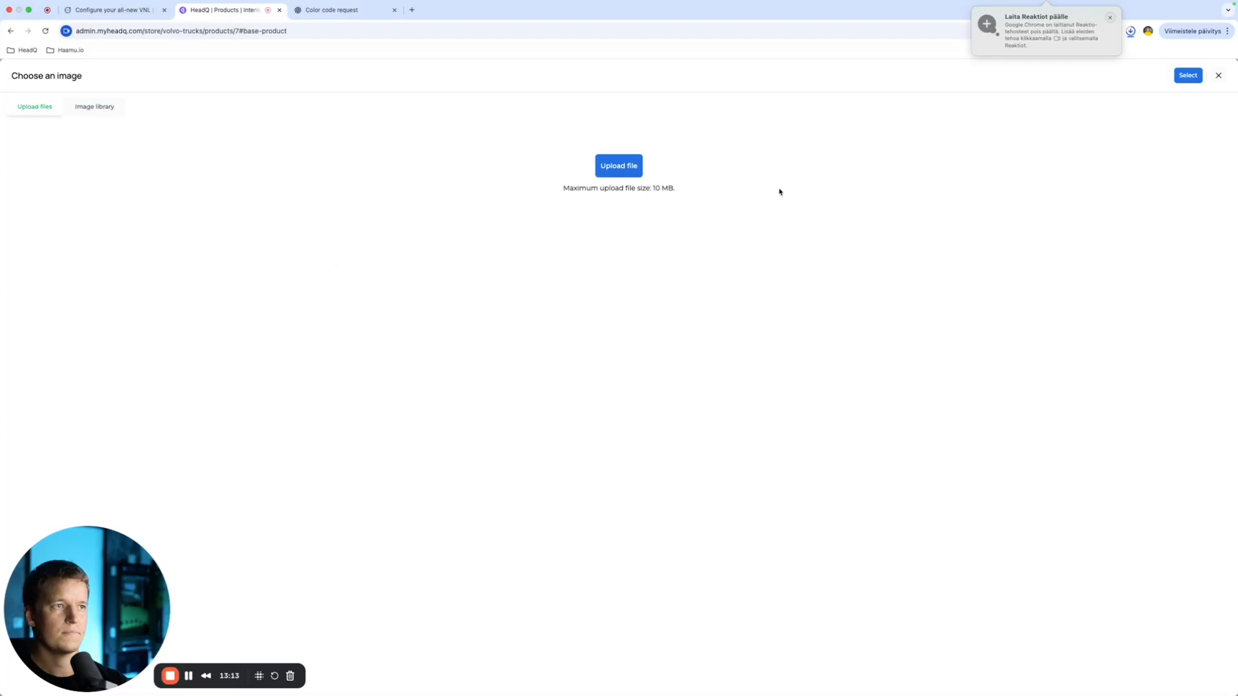
# Step: Search the whole computer and the recent files for an image named Interior to upload, leaving the file chooser without a selection
pyautogui.click(622, 174)
pyautogui.click(758, 285)
pyautogui.write('inte')
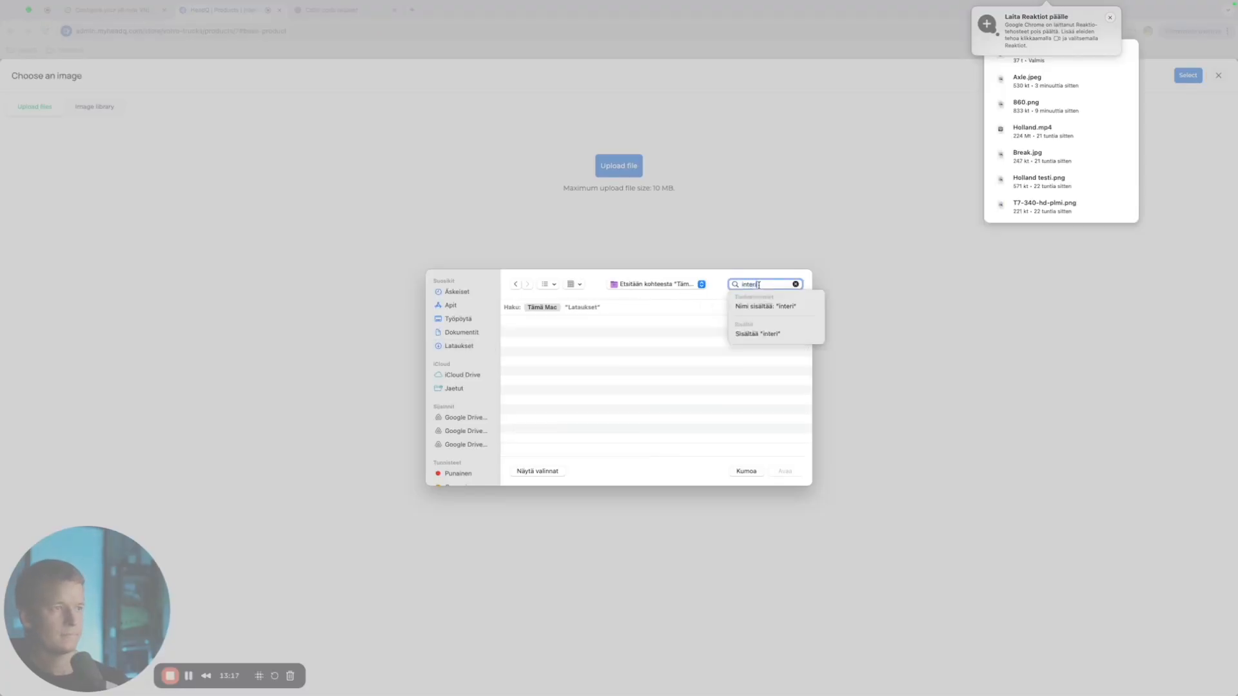
pyautogui.write('ri')
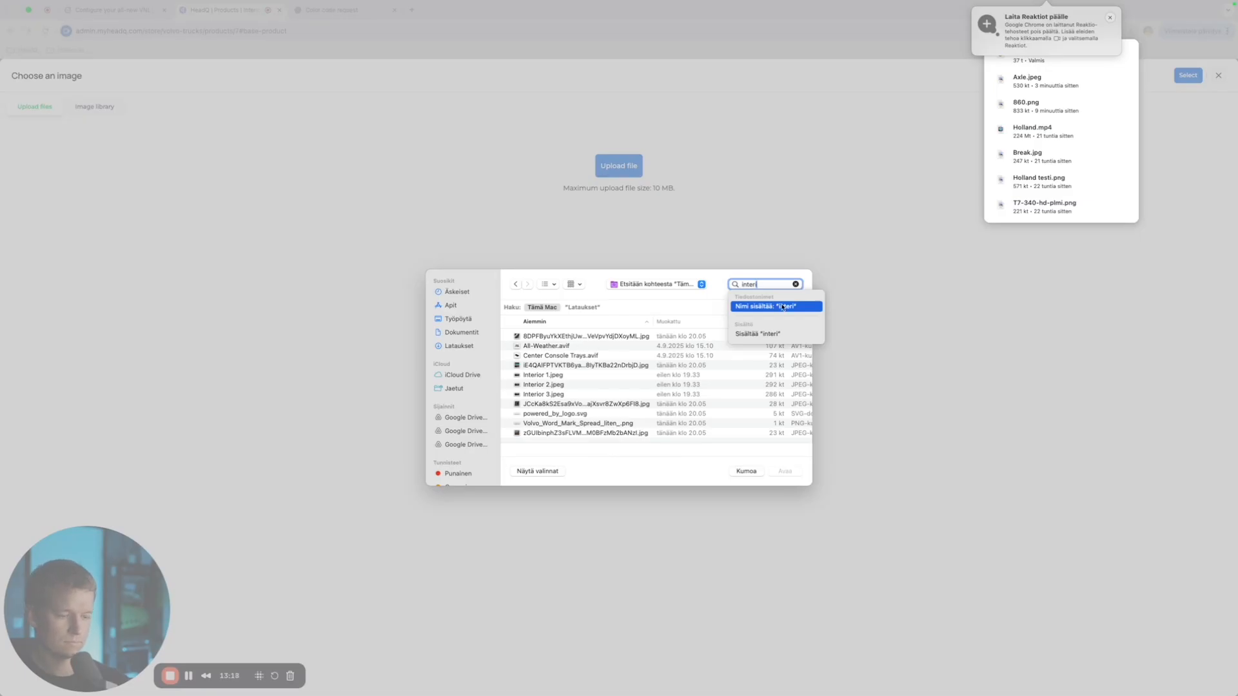
pyautogui.write('or')
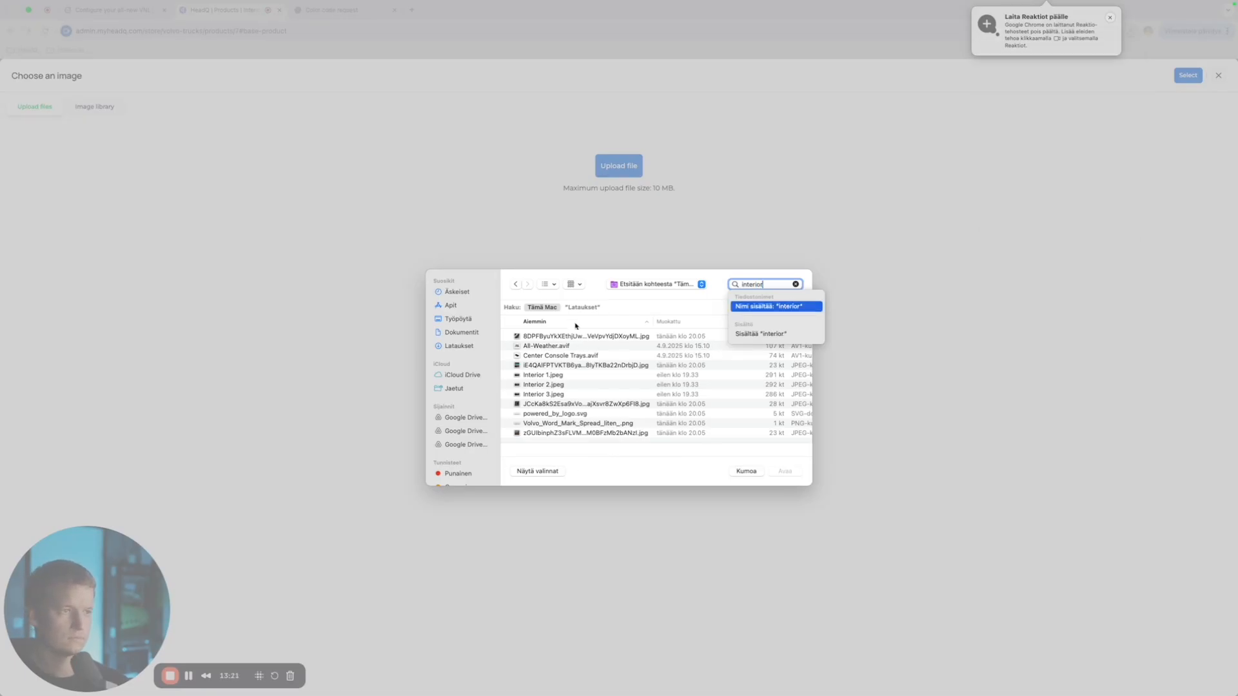
pyautogui.press('Return')
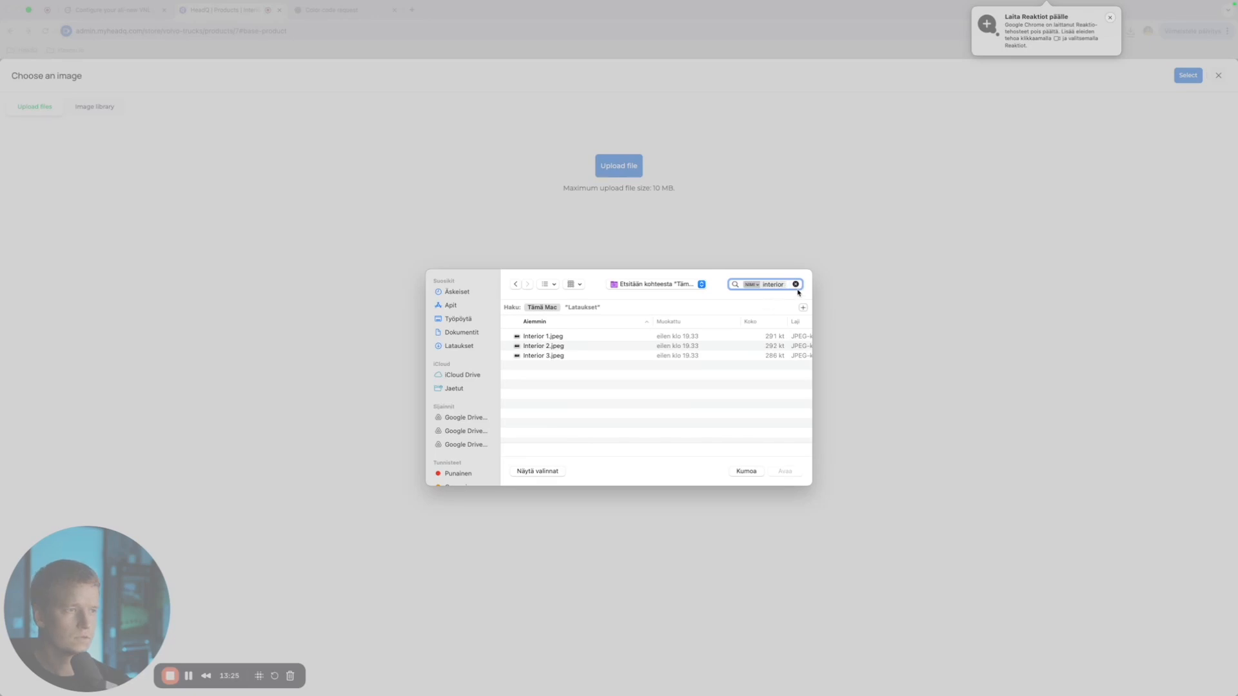
pyautogui.click(796, 286)
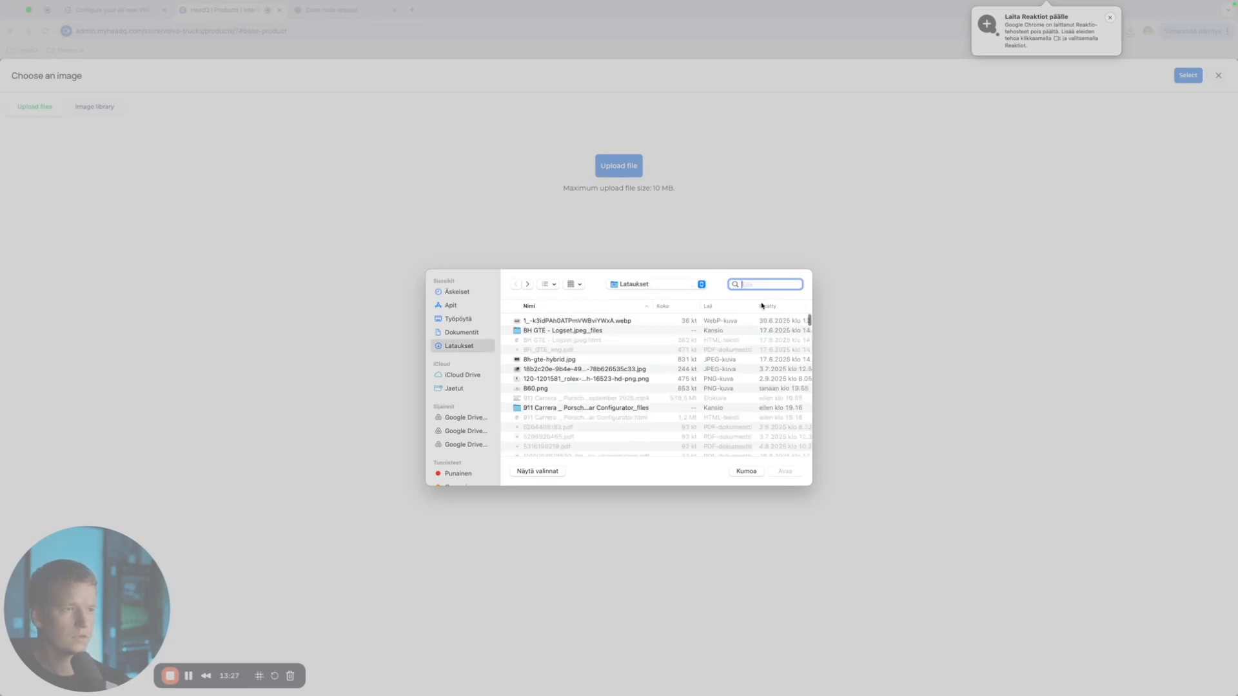
pyautogui.click(445, 292)
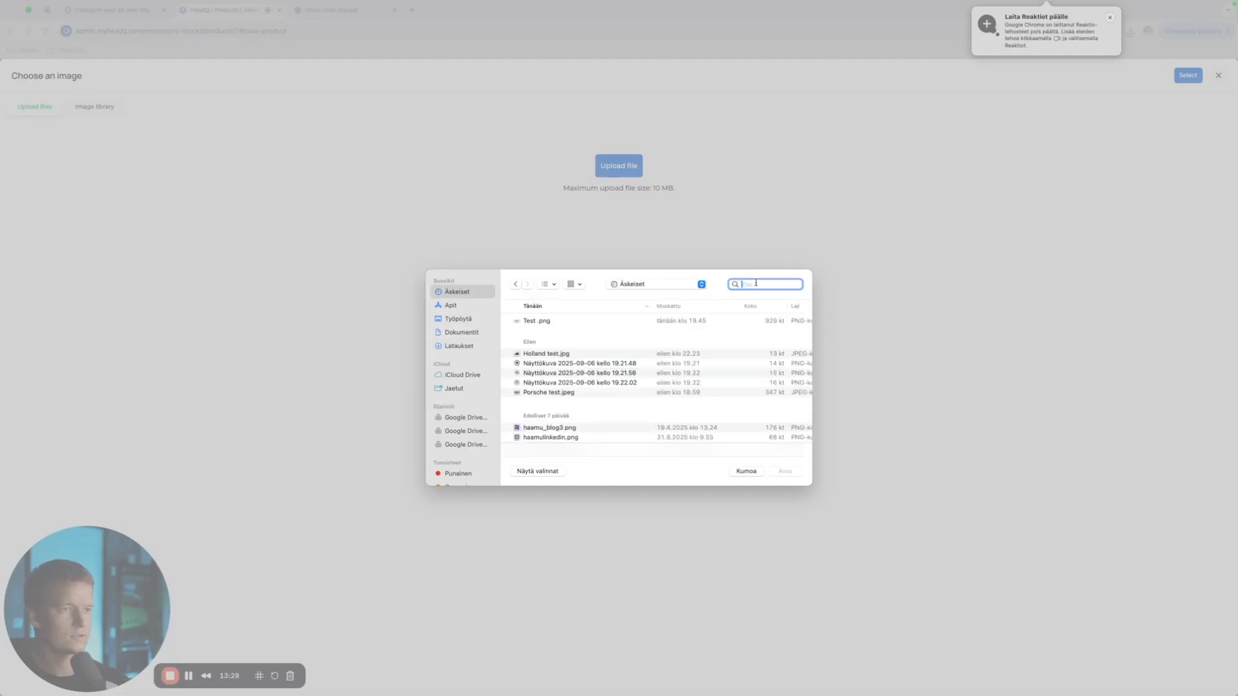
pyautogui.write('Interior')
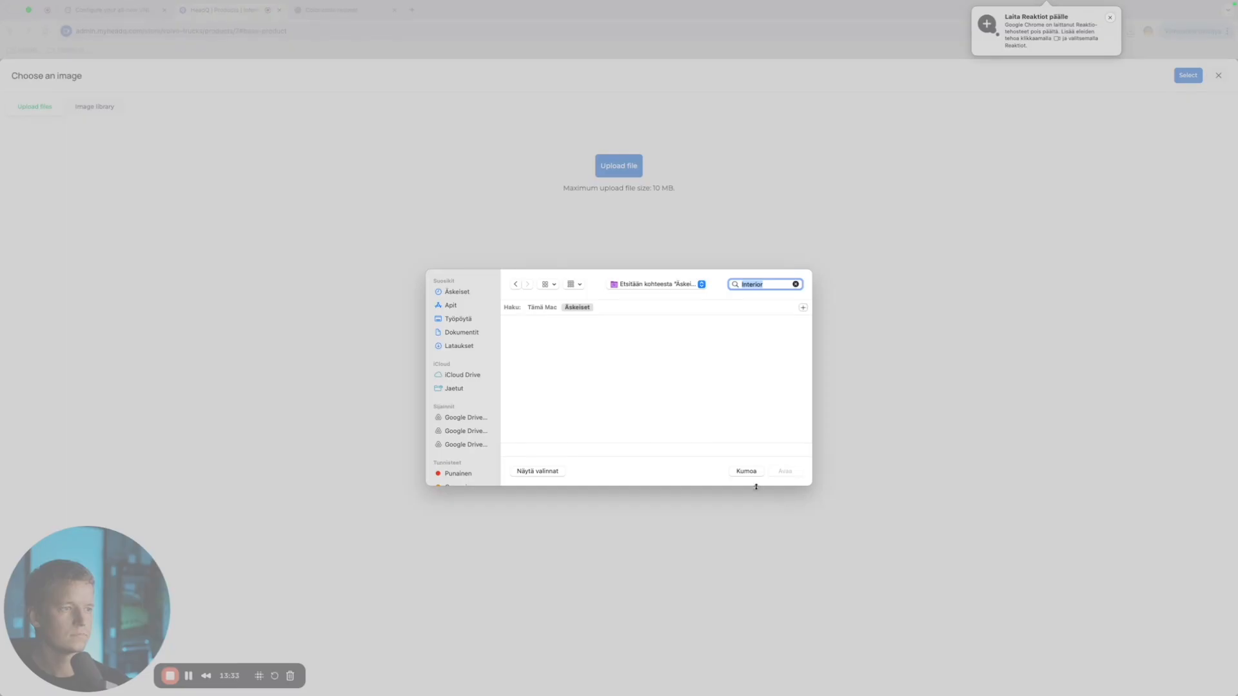
pyautogui.click(743, 470)
# Step: Save the truck builder's interior page to the downloads folder as a complete web page named Volvo Interior
pyautogui.click(96, 10)
pyautogui.rightClick(598, 336)
pyautogui.click(686, 401)
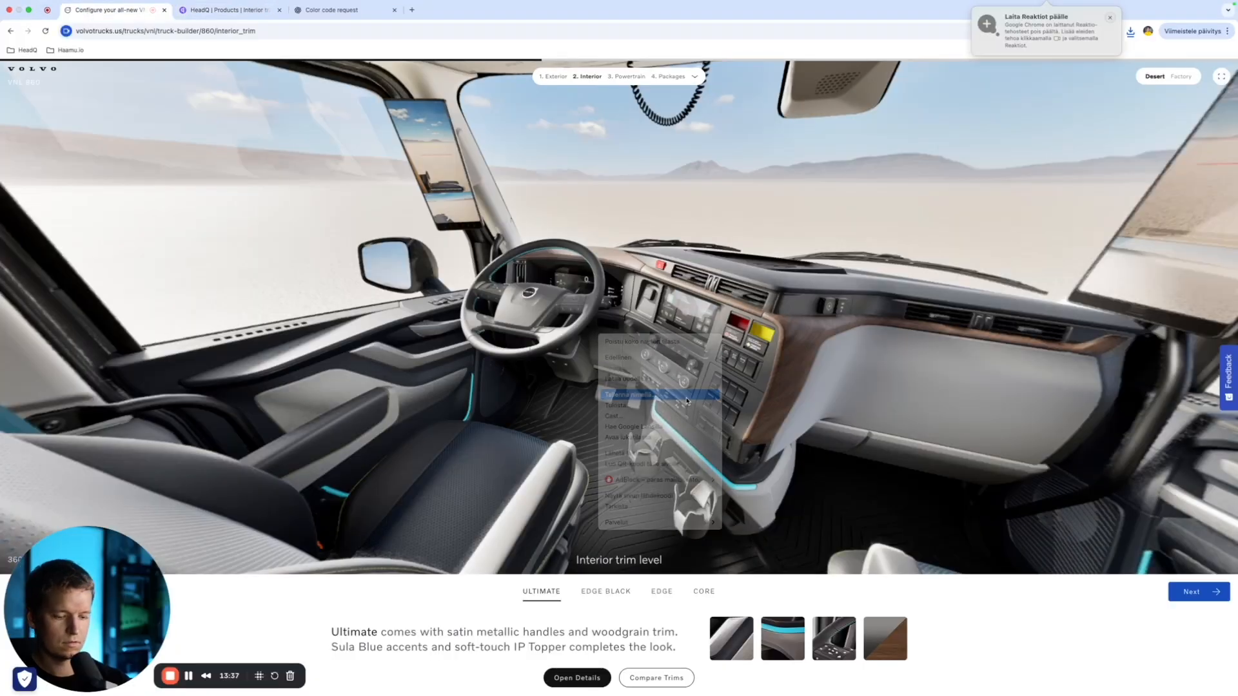
pyautogui.write('Volvo Interior')
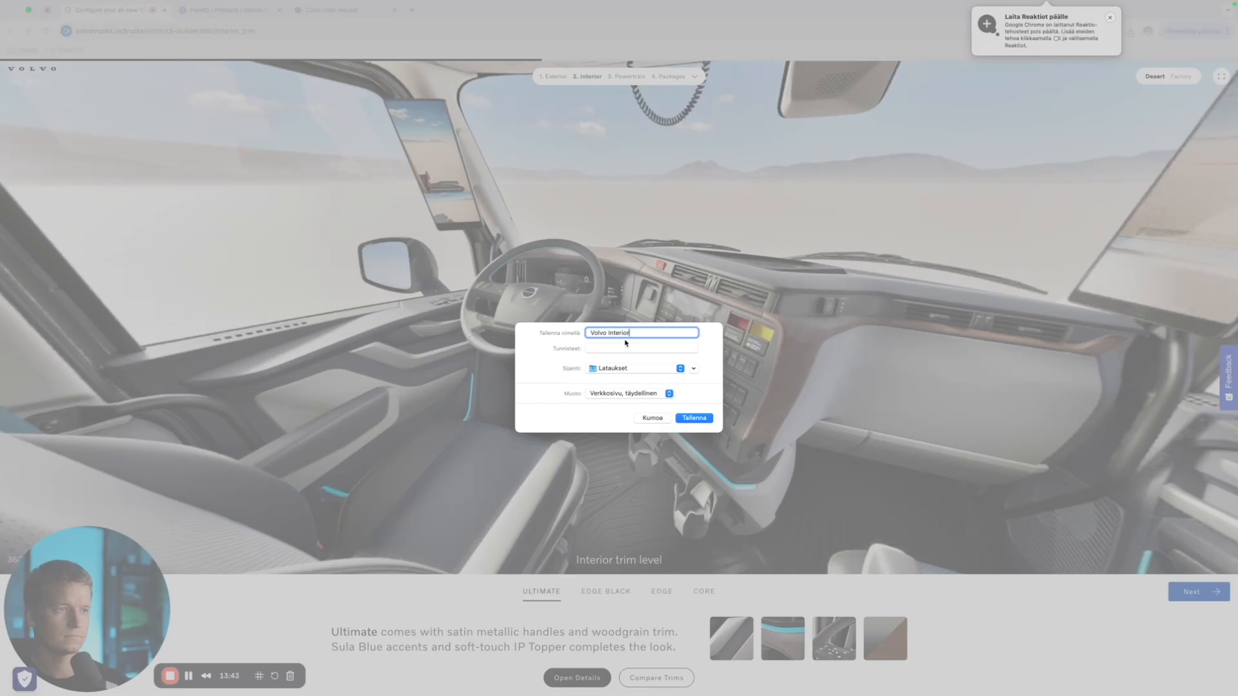
pyautogui.click(693, 418)
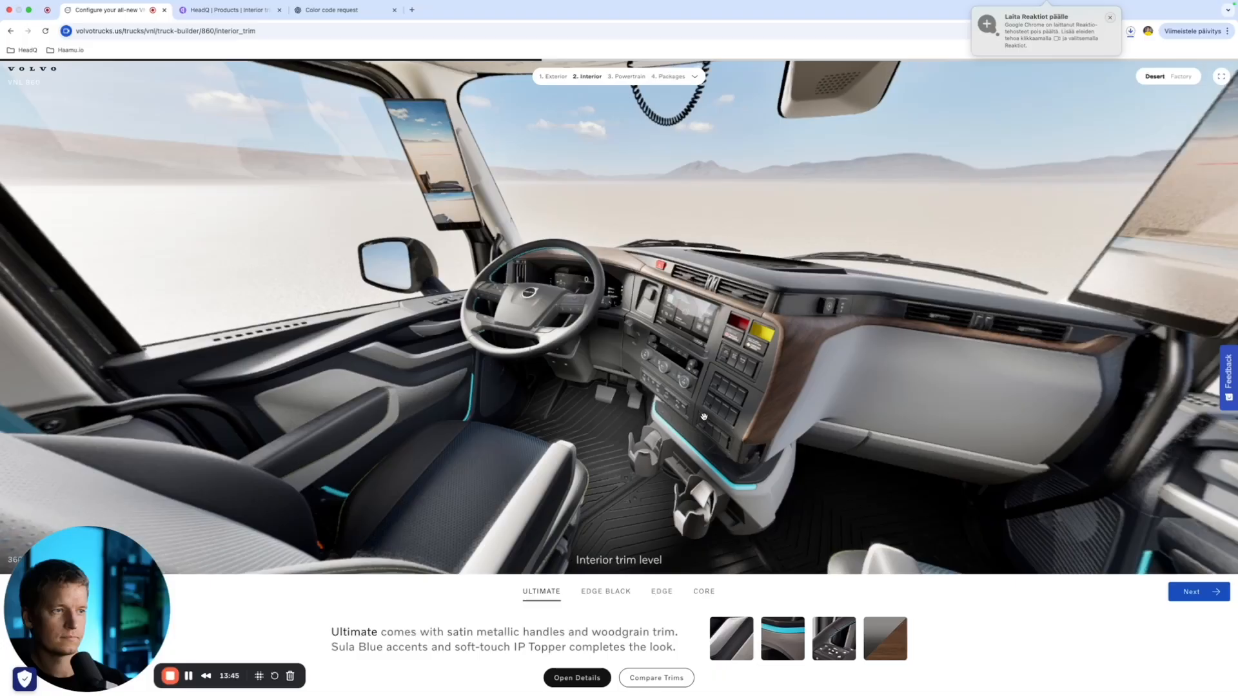
# Step: Look for Volvo Interior among the files available for upload in HeadQ, cancel the file chooser and check the recent downloads
pyautogui.click(221, 17)
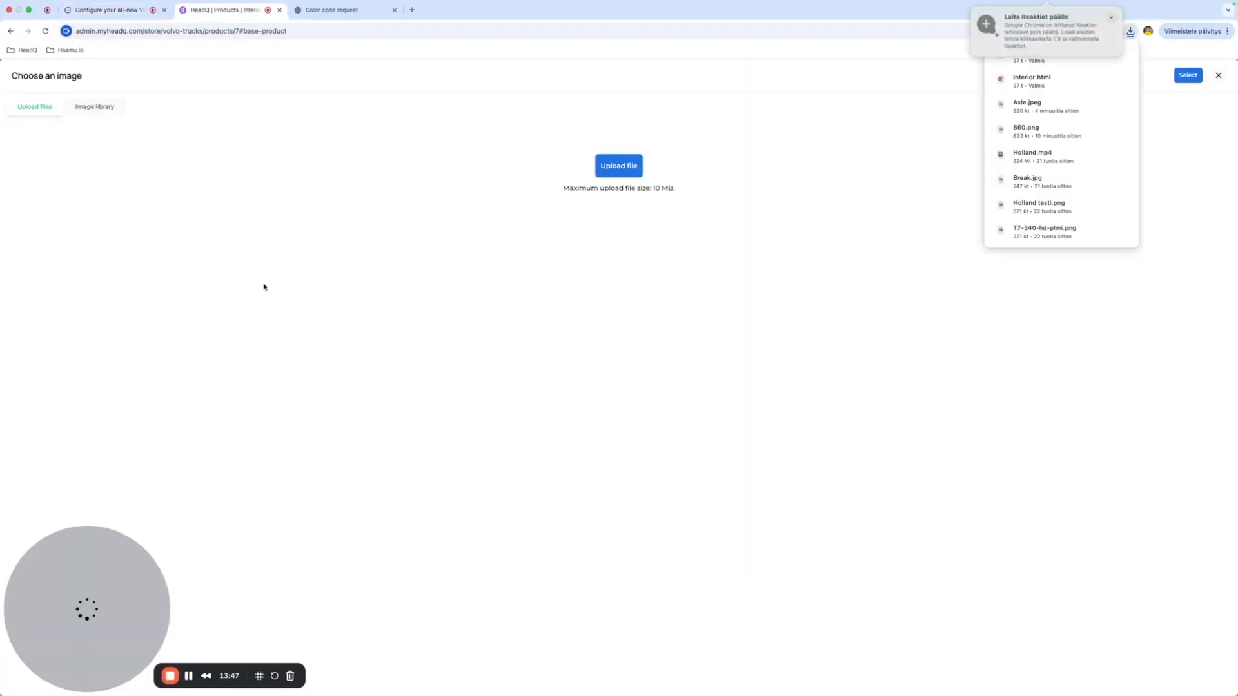
pyautogui.click(617, 169)
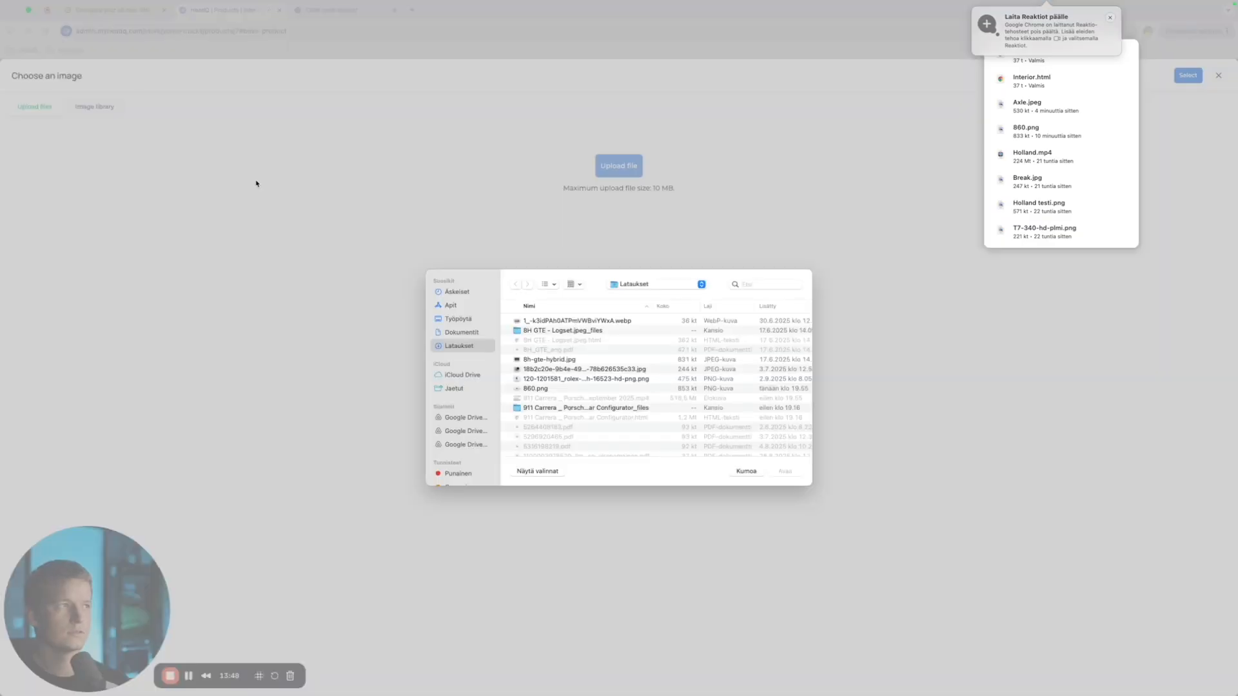
pyautogui.click(459, 291)
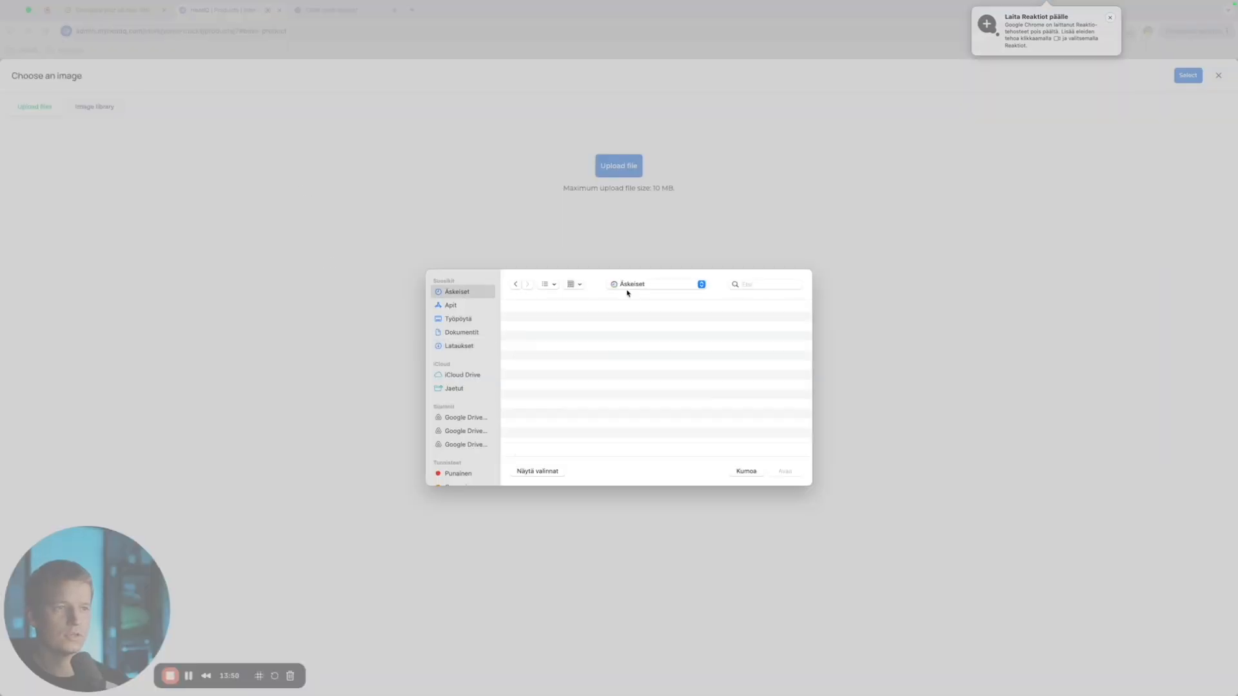
pyautogui.click(793, 288)
pyautogui.write('Volvo Interior')
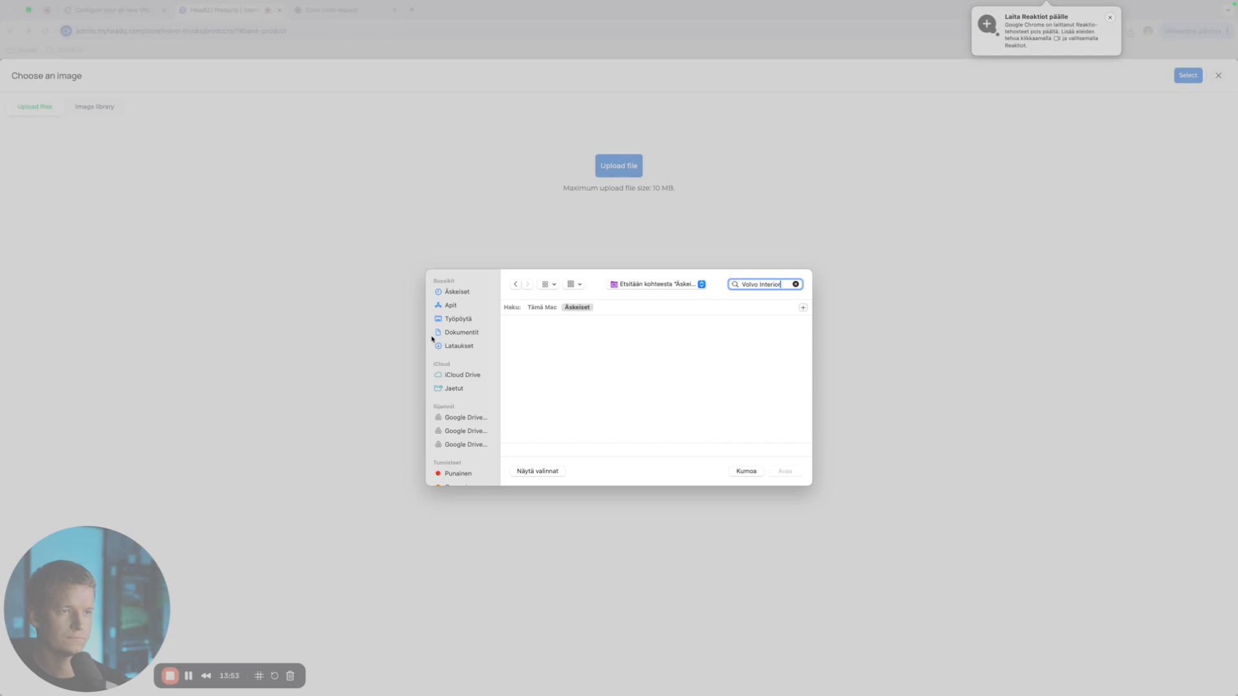
pyautogui.click(455, 346)
pyautogui.write('Volvo Interior')
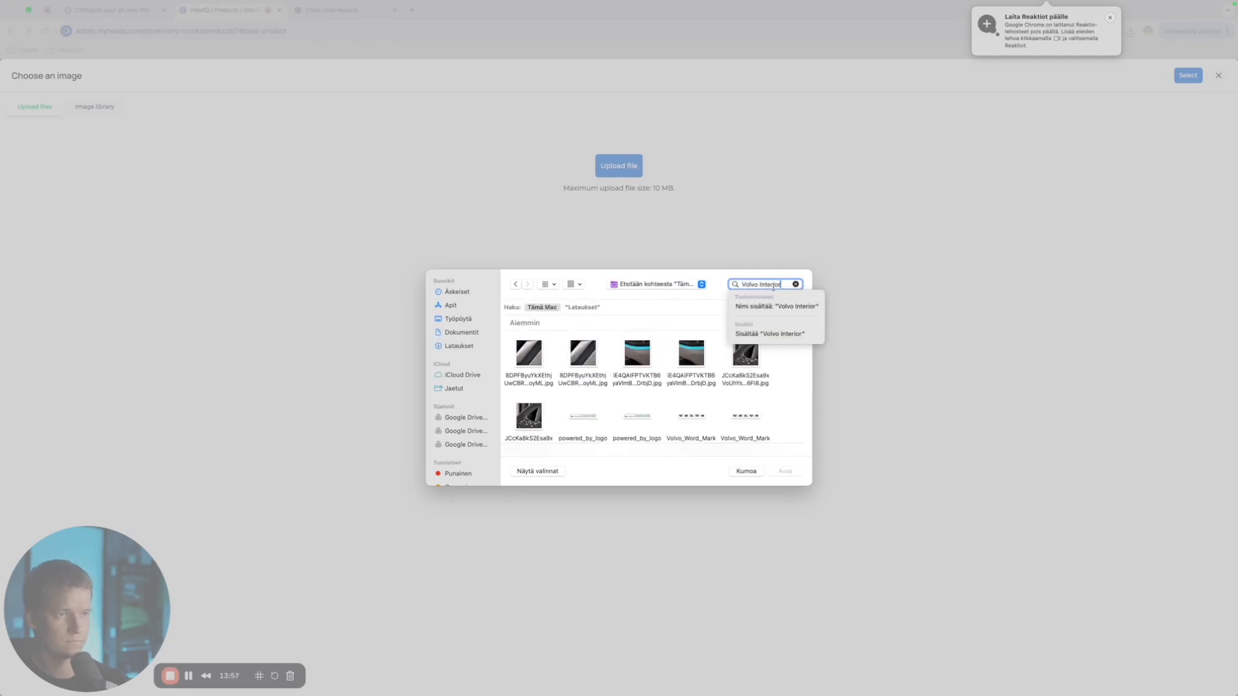
pyautogui.scroll(-2, 644, 399)
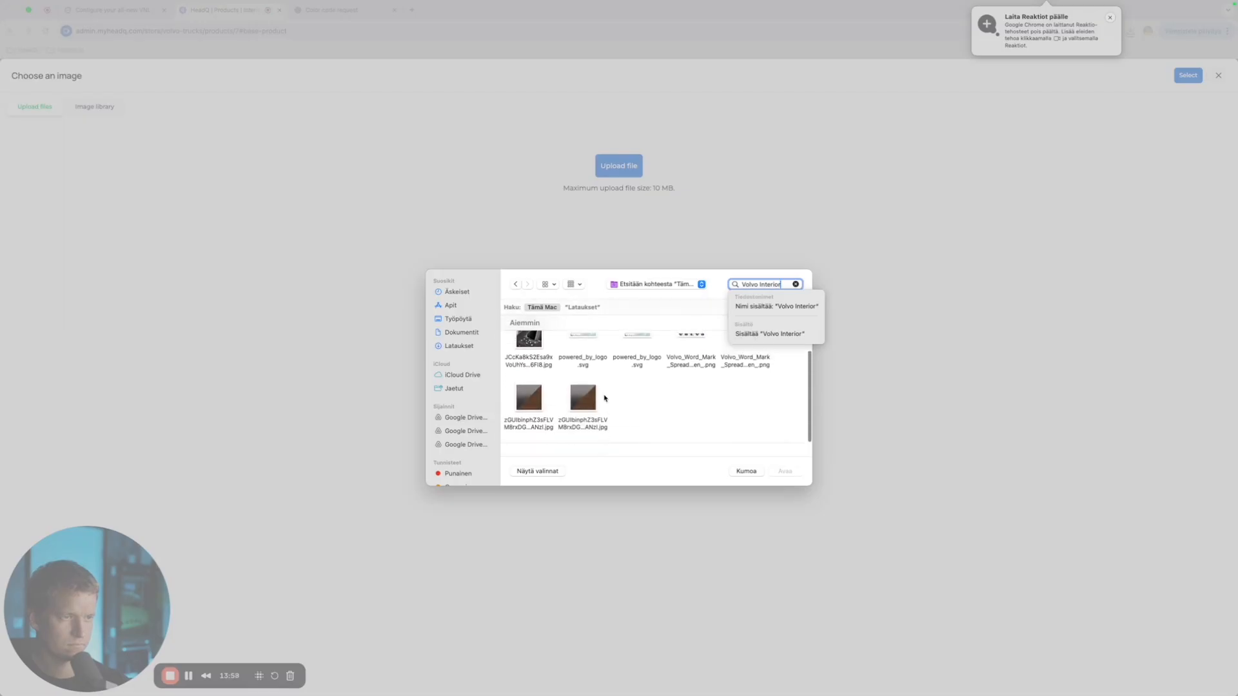
pyautogui.scroll(2, 691, 431)
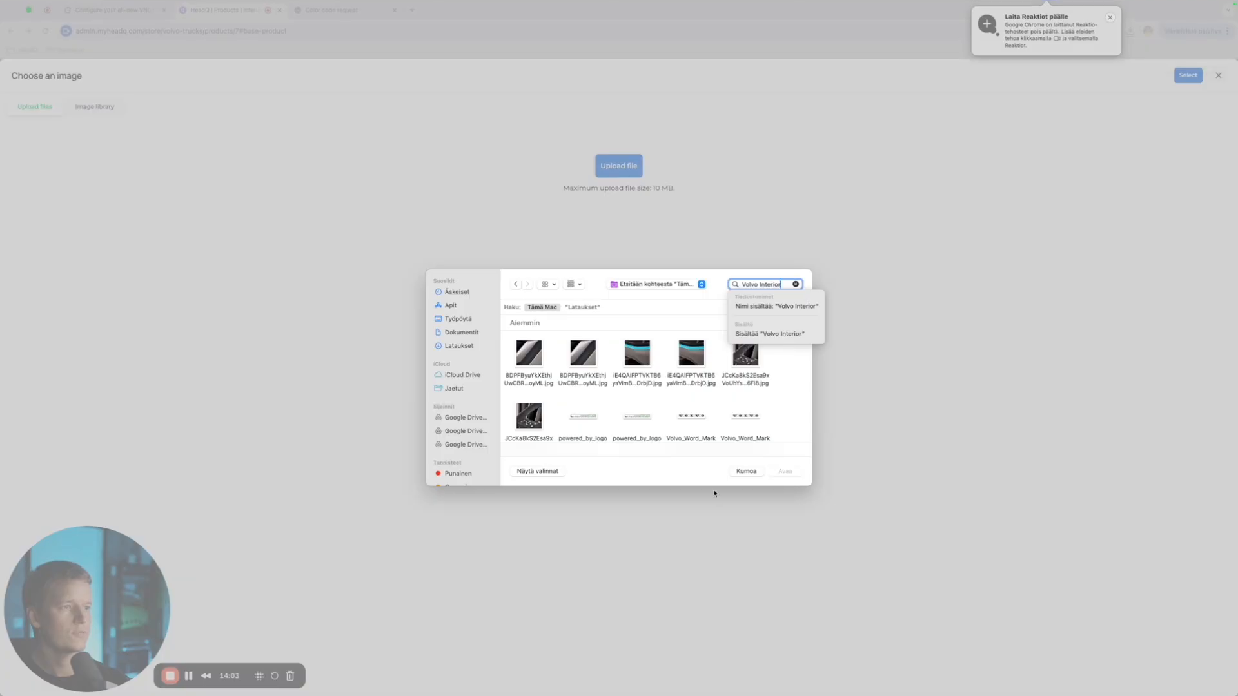
pyautogui.click(746, 472)
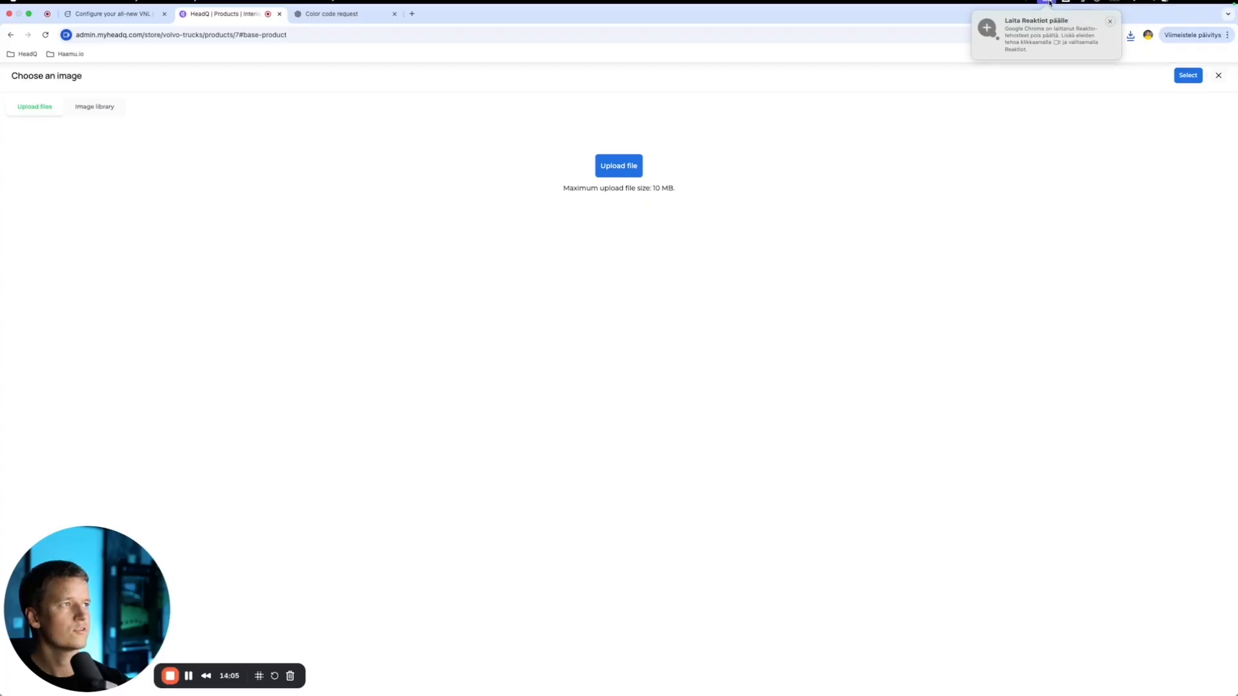
pyautogui.click(1130, 44)
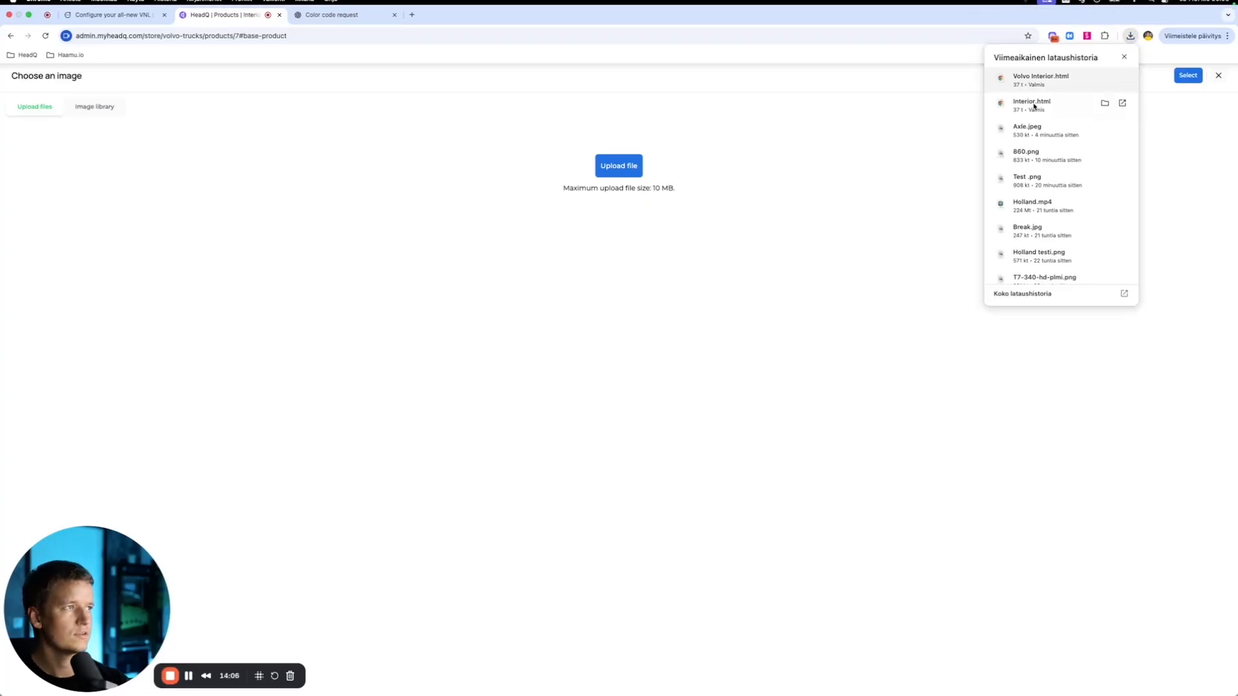
# Step: Switch to the truck builder, zoom in on the cabin and try to capture a screenshot of it
pyautogui.click(110, 9)
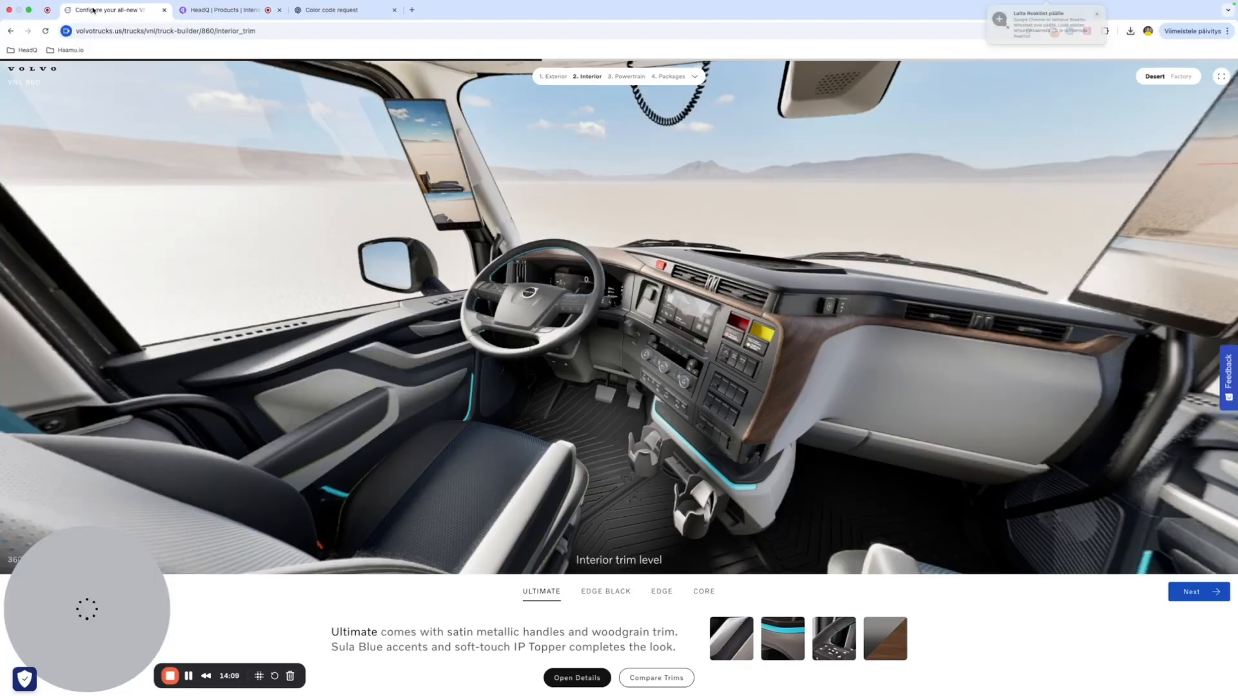
pyautogui.scroll(5, 77, 321)
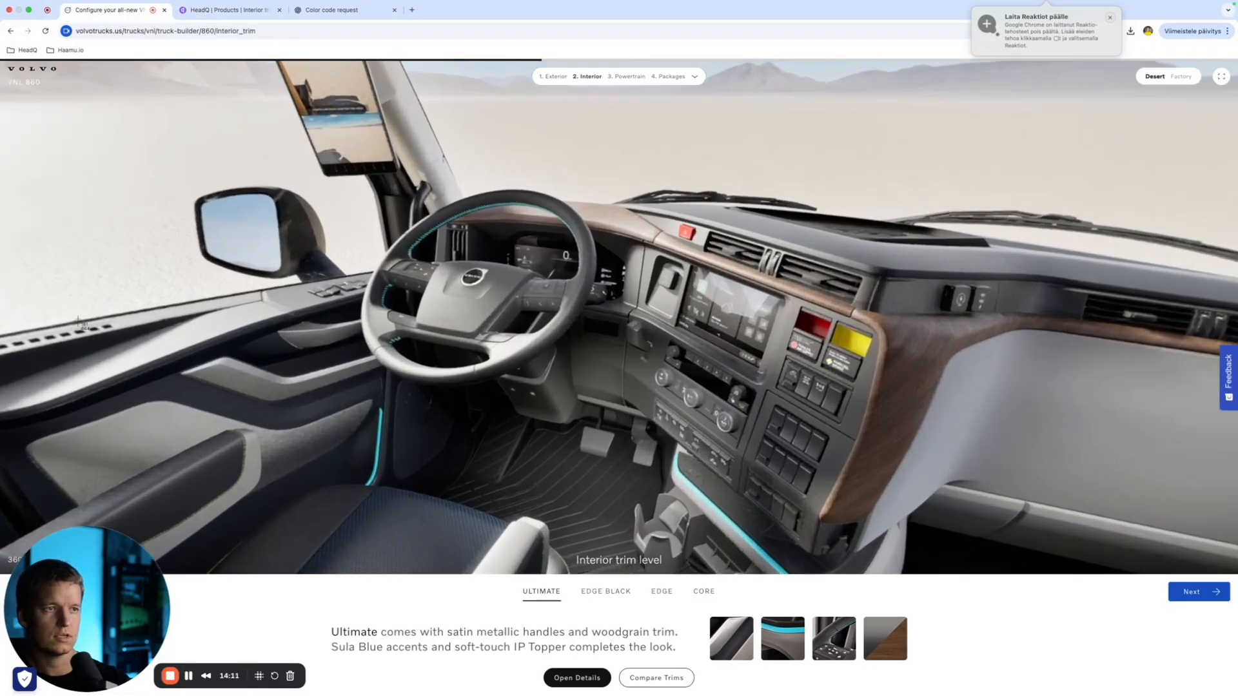
pyautogui.press('super+shift+4')
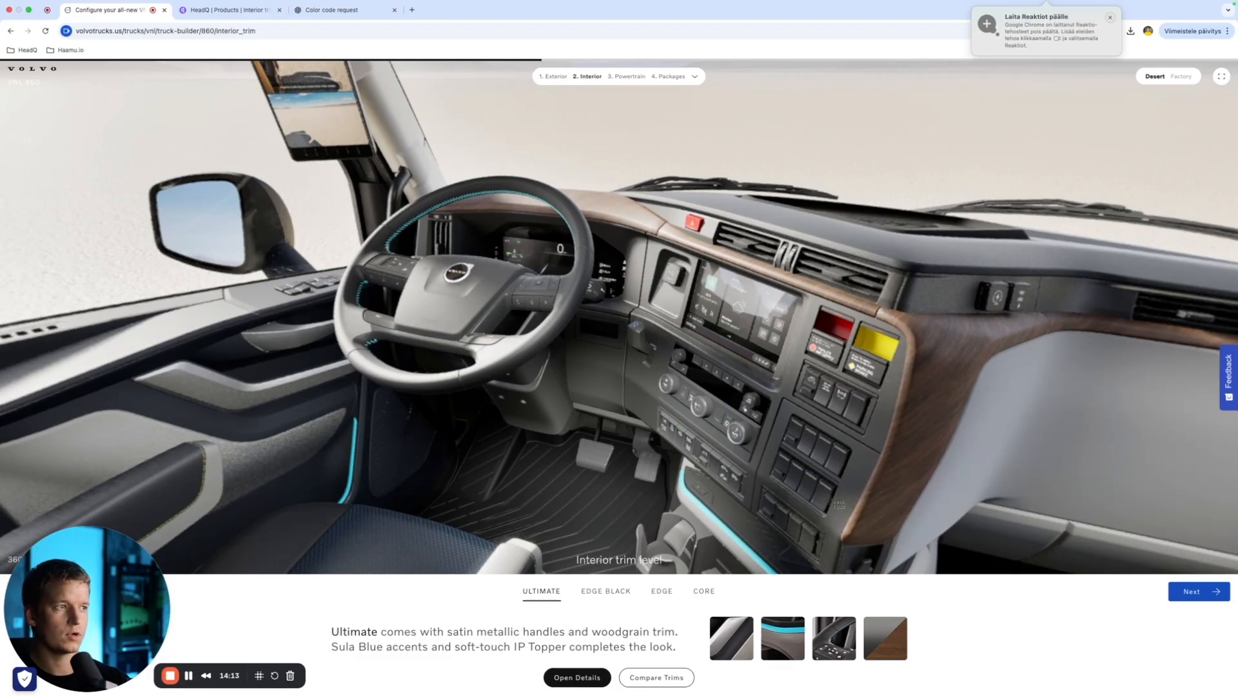
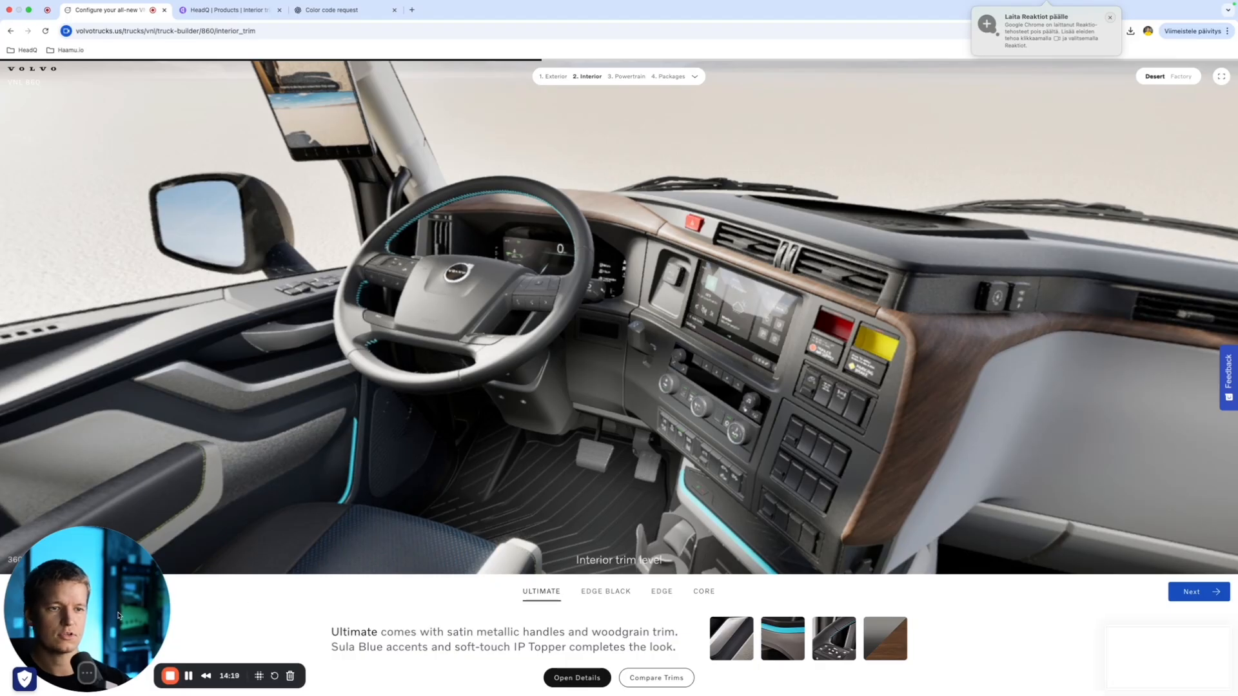
# Step: Reset the cabin view by returning to Camera monitoring system and advancing again, and capture a screenshot of the Ultimate interior scene
pyautogui.moveTo(131, 614); pyautogui.dragTo(233, 614)
pyautogui.click(39, 592)
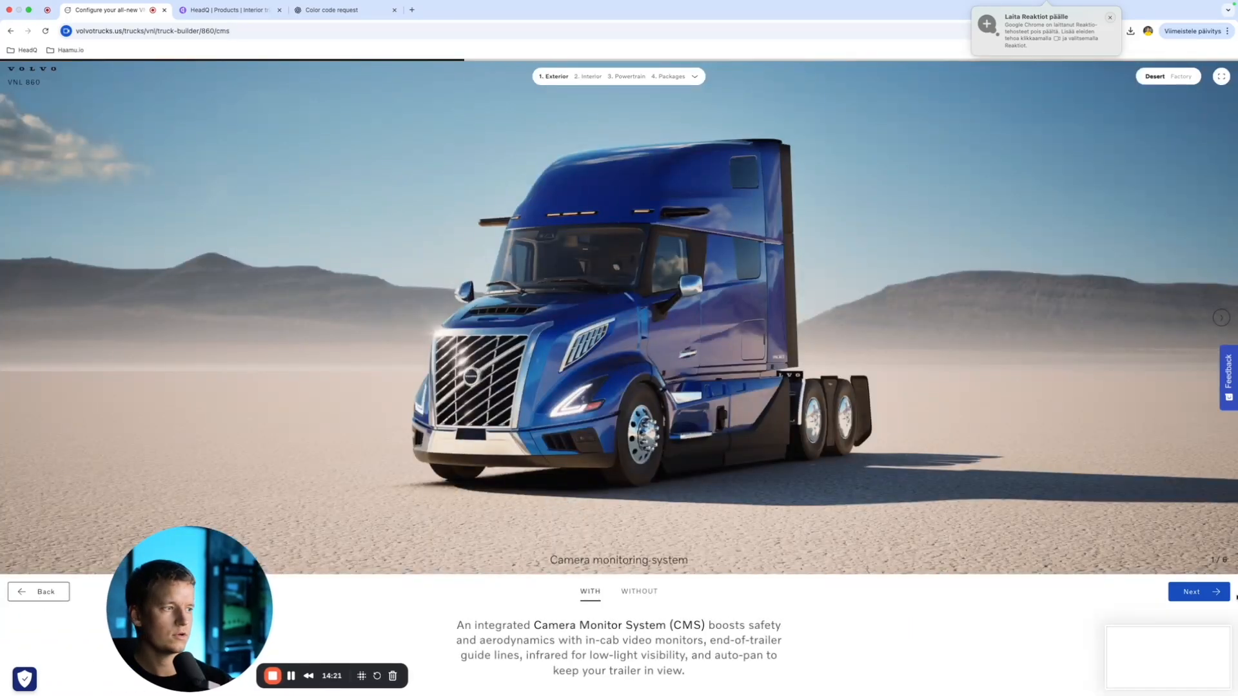
pyautogui.click(1191, 592)
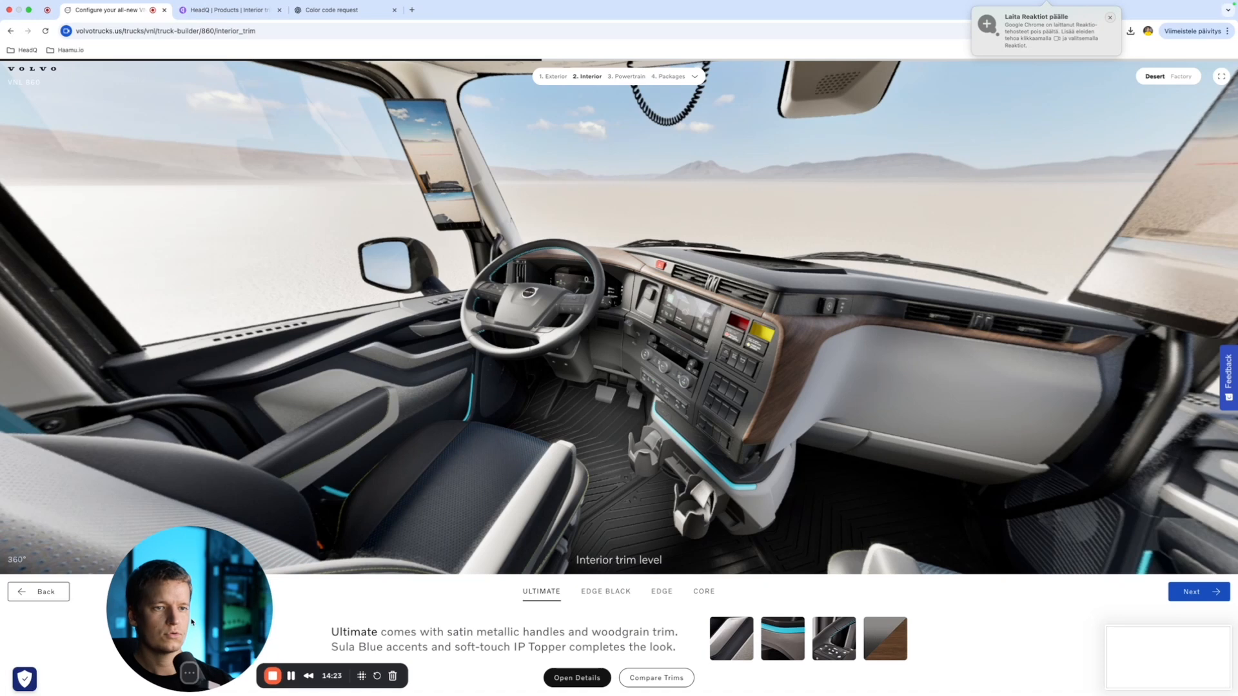
pyautogui.moveTo(191, 621); pyautogui.dragTo(90, 620)
pyautogui.click(84, 673)
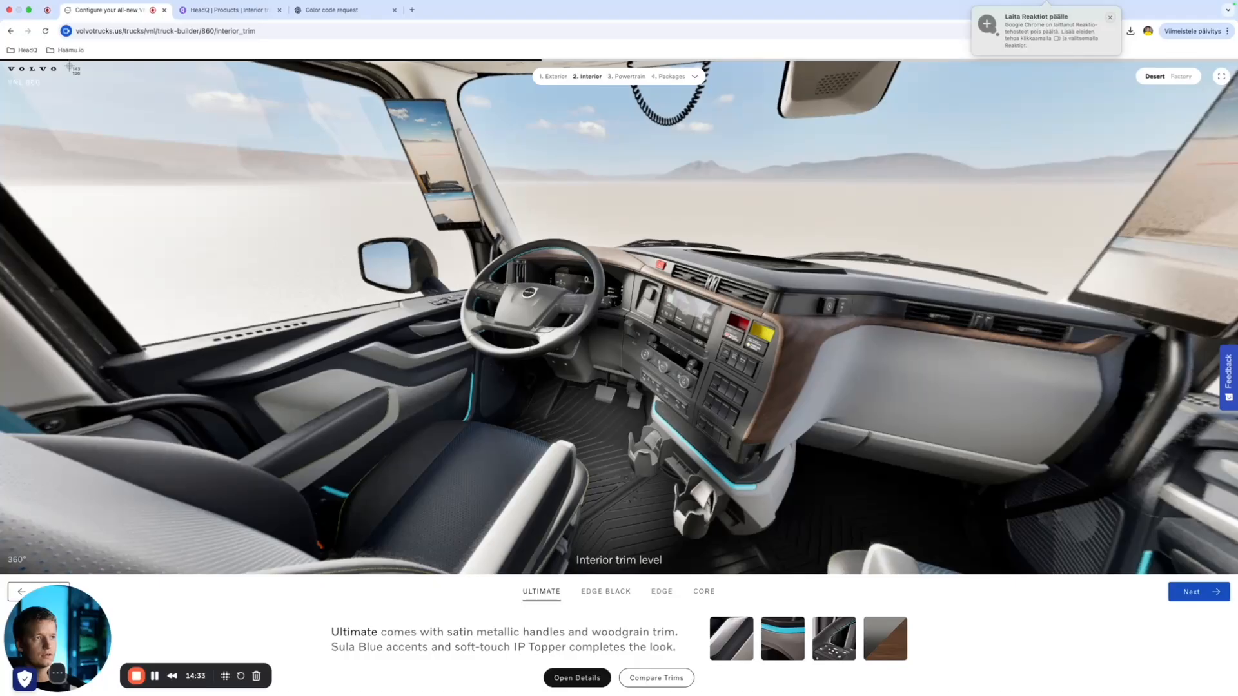
pyautogui.moveTo(69, 66); pyautogui.dragTo(1130, 567)
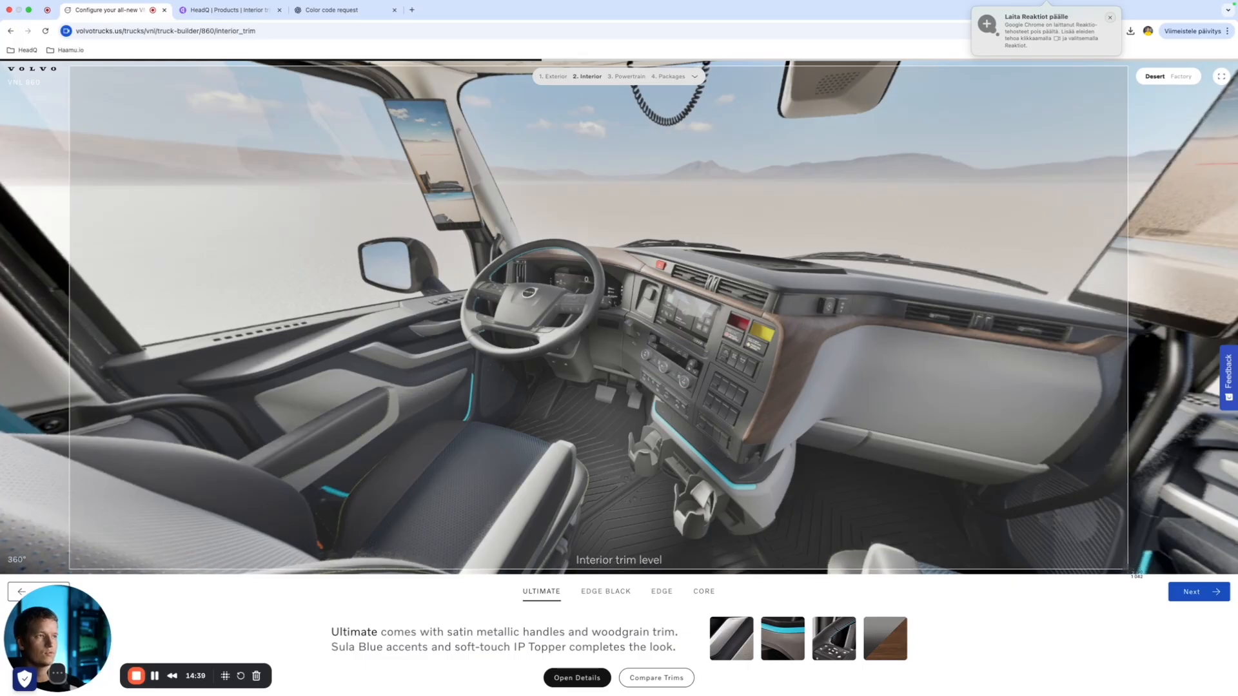
# Step: Upload the newest desktop screenshot of the cabin with the Free crop and use it as the Interior trim level product's image
pyautogui.click(202, 15)
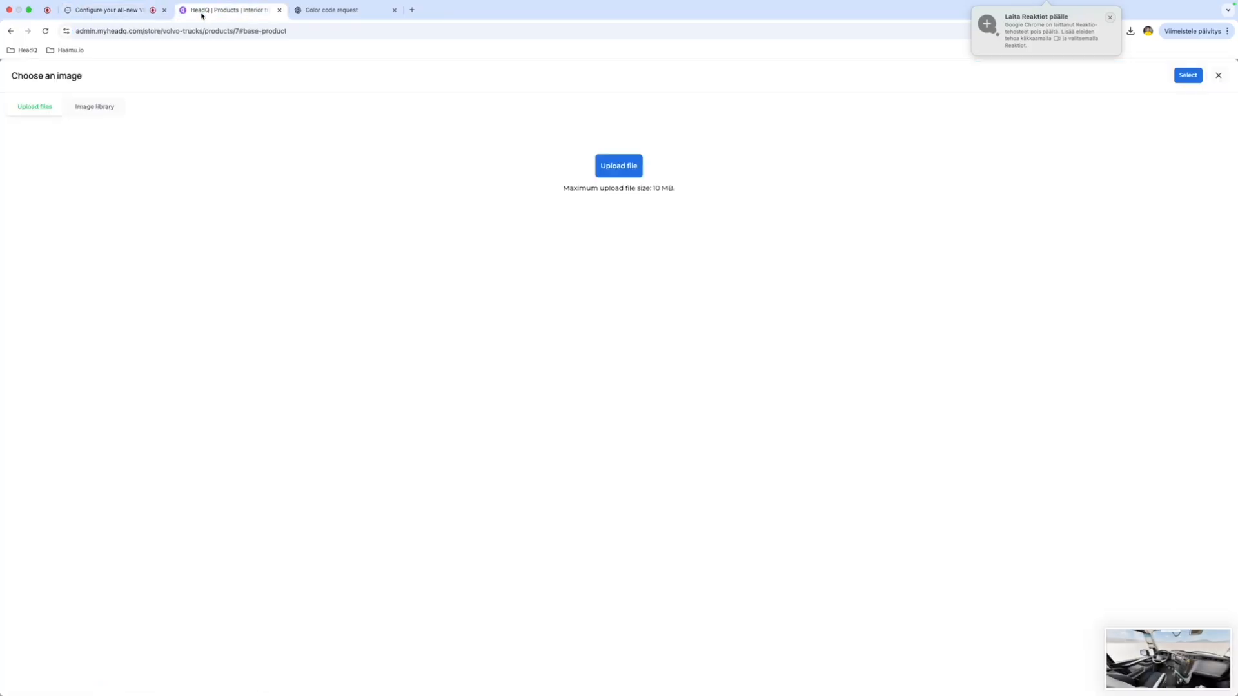
pyautogui.click(603, 167)
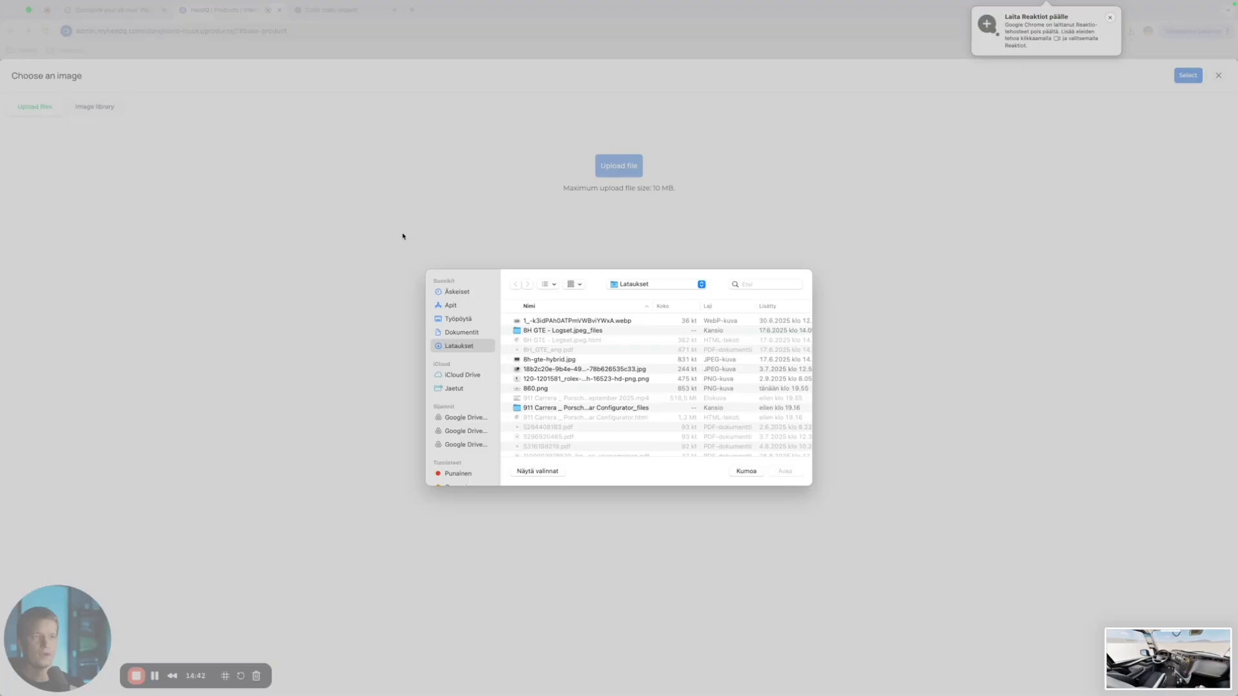
pyautogui.click(464, 320)
pyautogui.click(630, 445)
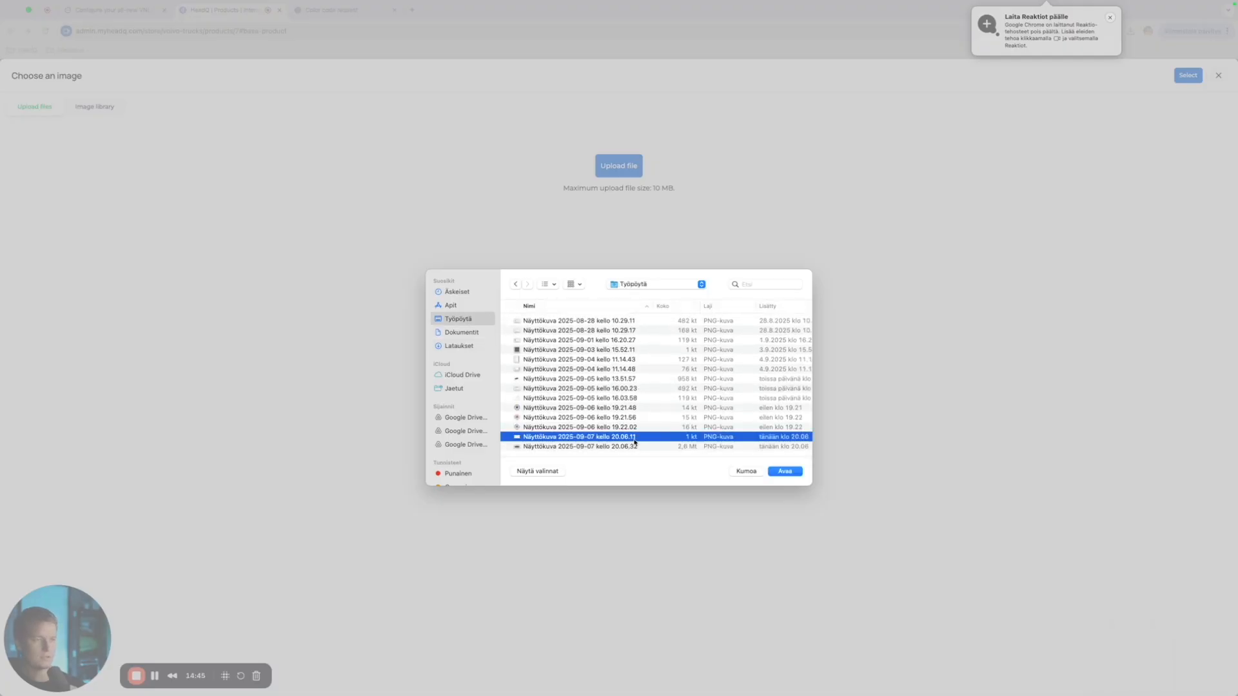
pyautogui.click(790, 475)
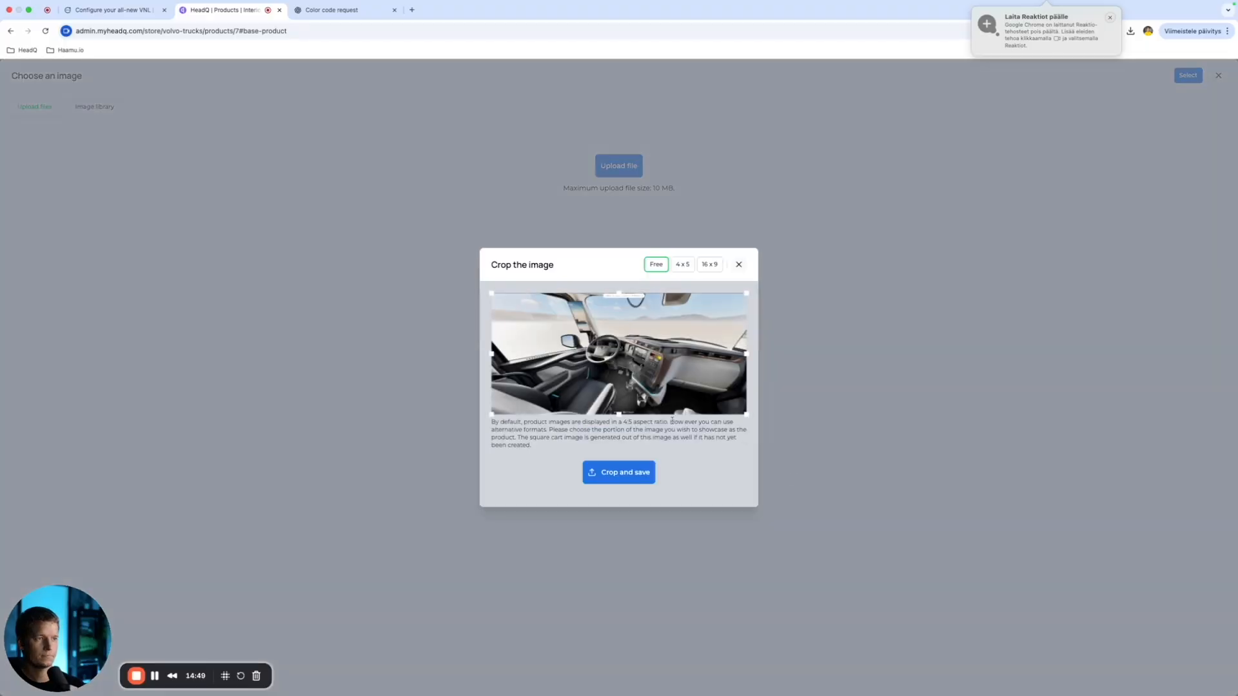
pyautogui.click(616, 477)
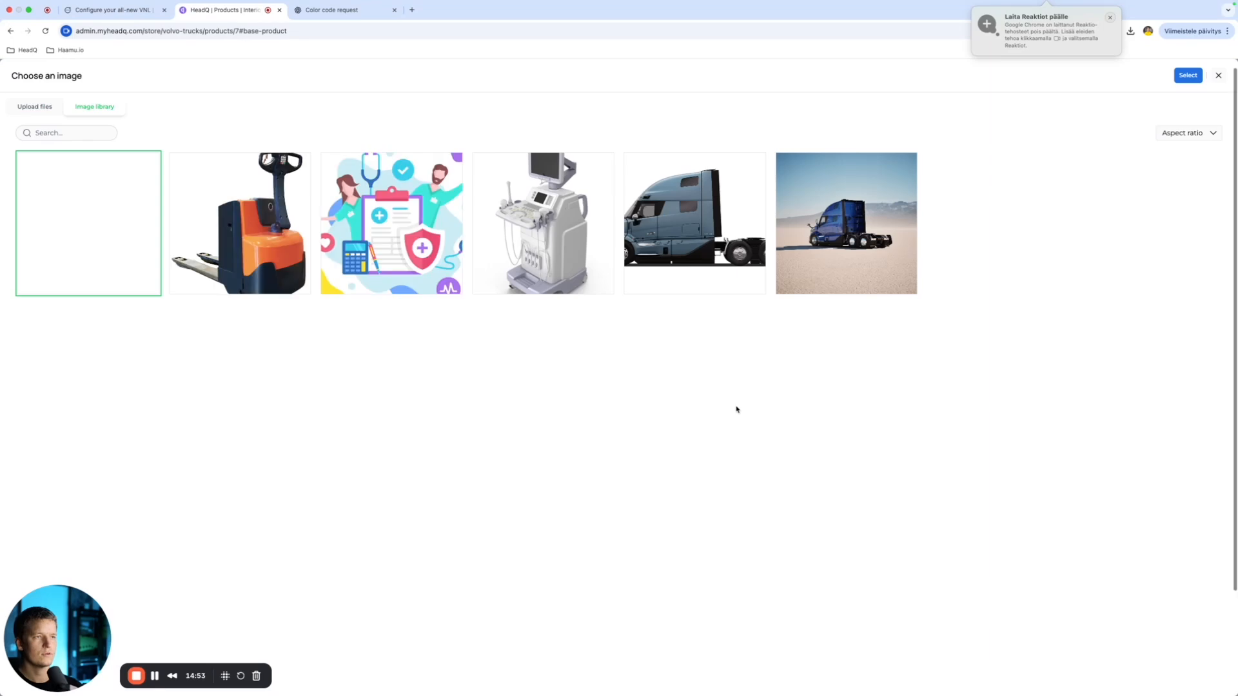
pyautogui.click(1188, 75)
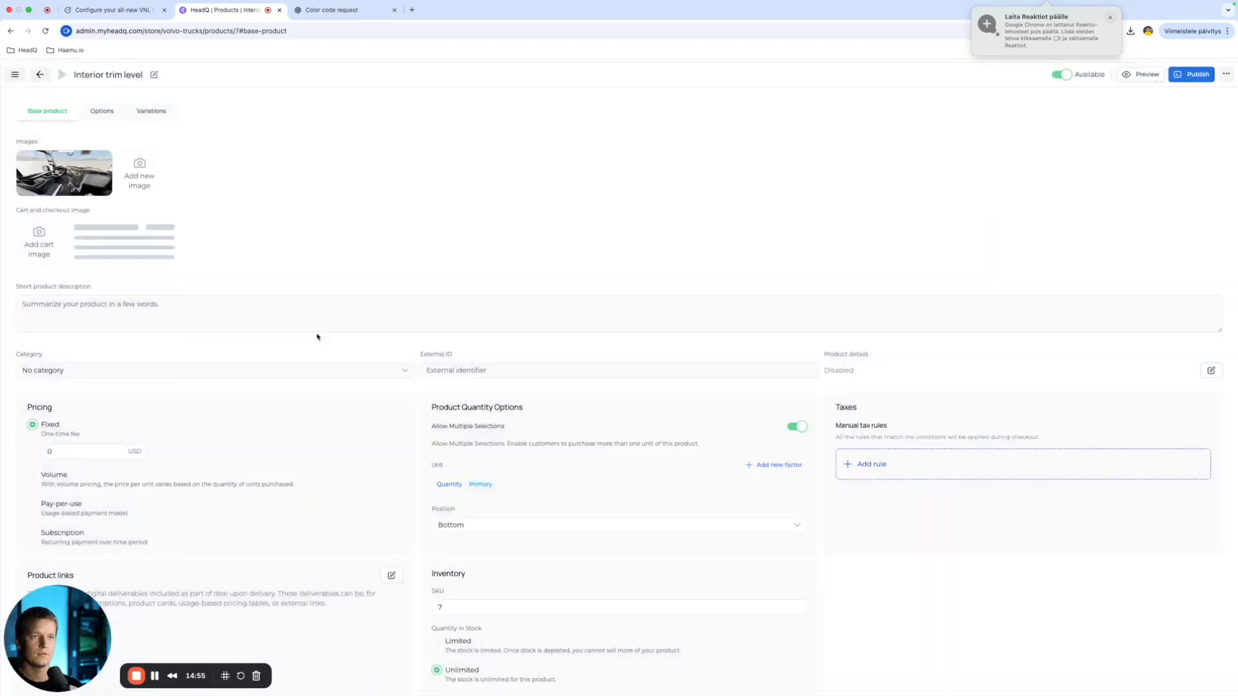
# Step: Set the cabin screenshot from the image library as the Interior trim level product's cart and checkout image
pyautogui.click(39, 239)
pyautogui.click(798, 243)
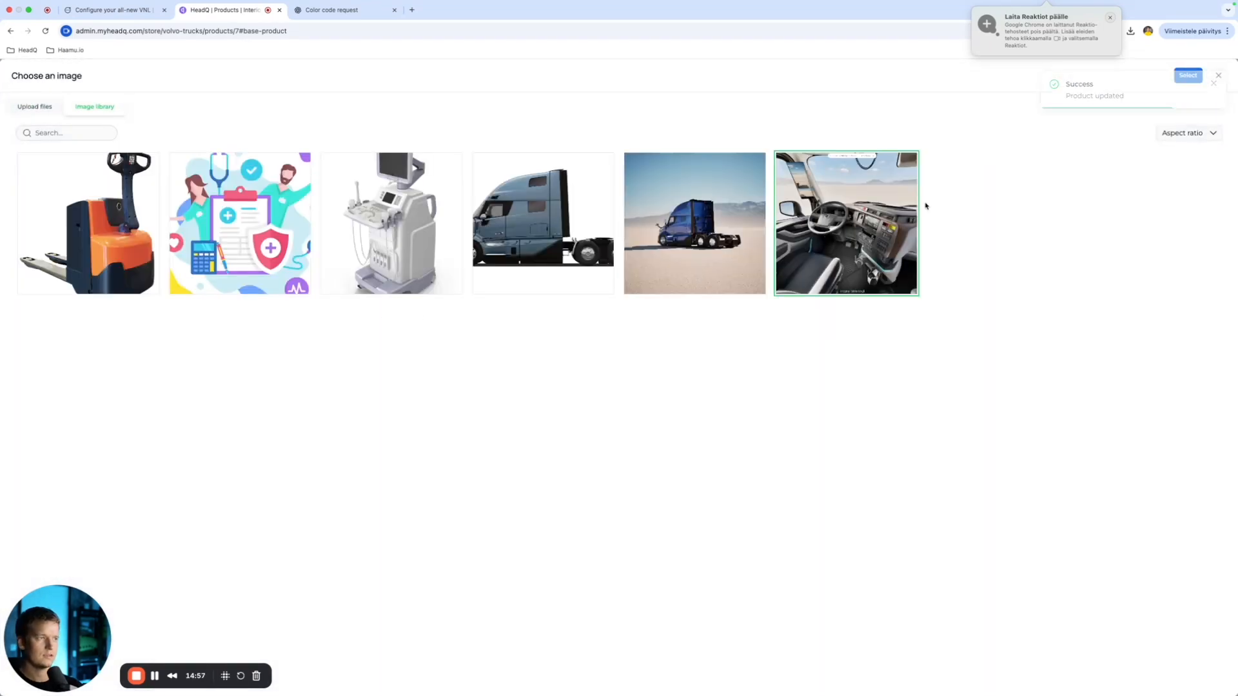
pyautogui.click(1187, 75)
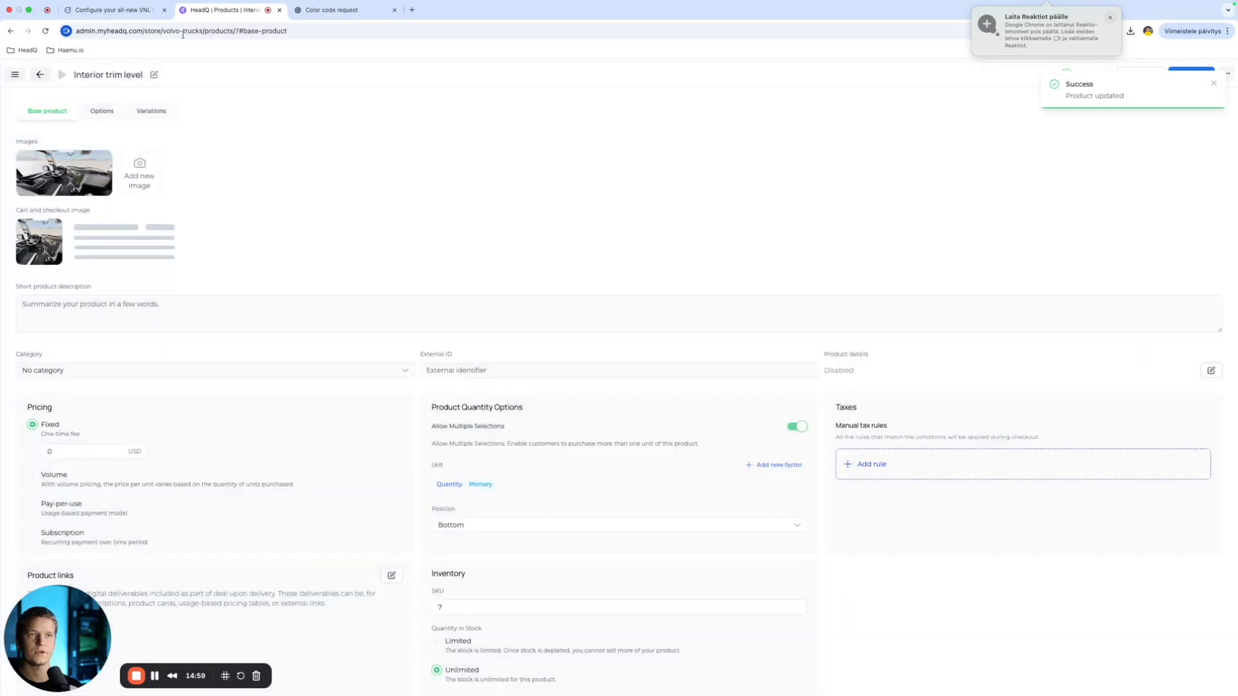
# Step: Switch to the truck builder, advance from Interior trim level to Seats, and return to HeadQ
pyautogui.click(109, 10)
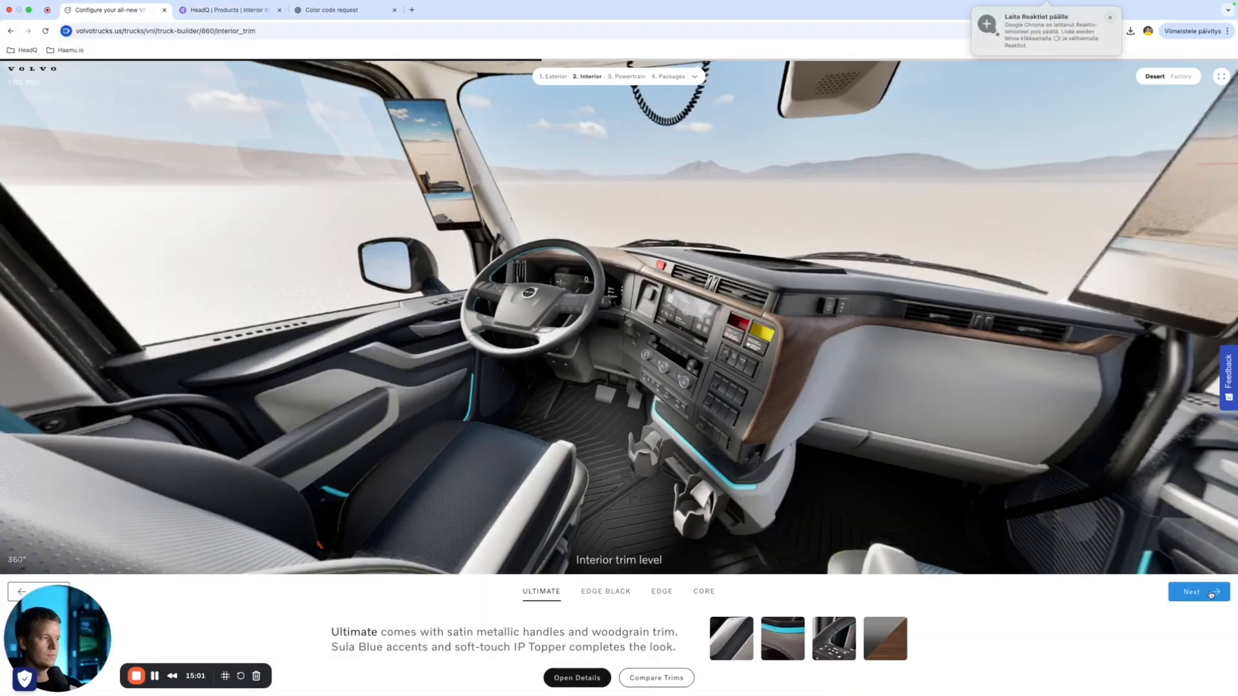
pyautogui.click(1212, 592)
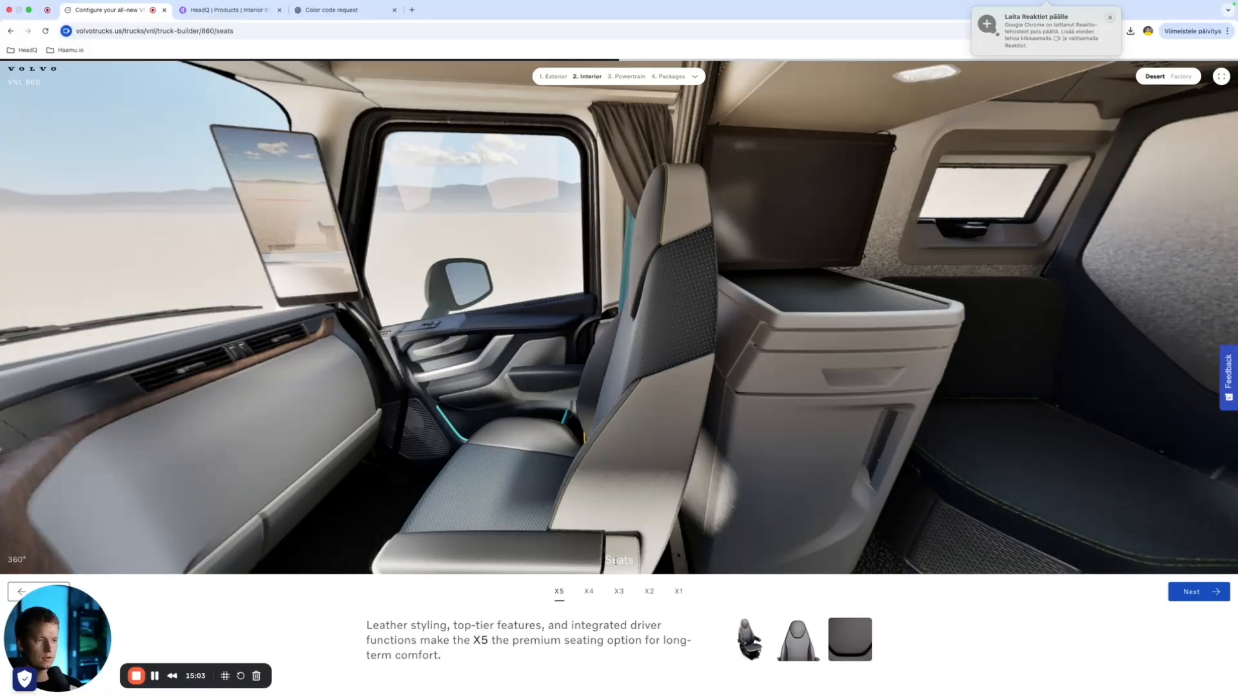
pyautogui.click(225, 10)
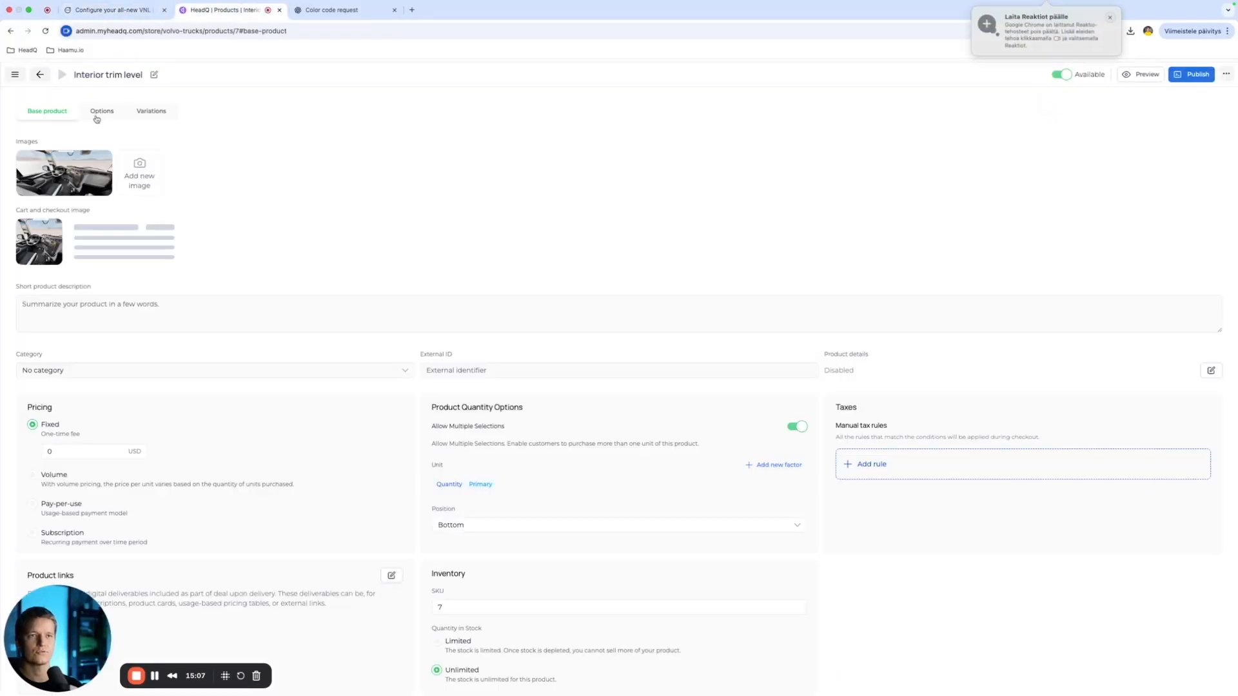
# Step: Create a new product from scratch named Seats, checking the section name in the truck builder
pyautogui.click(40, 74)
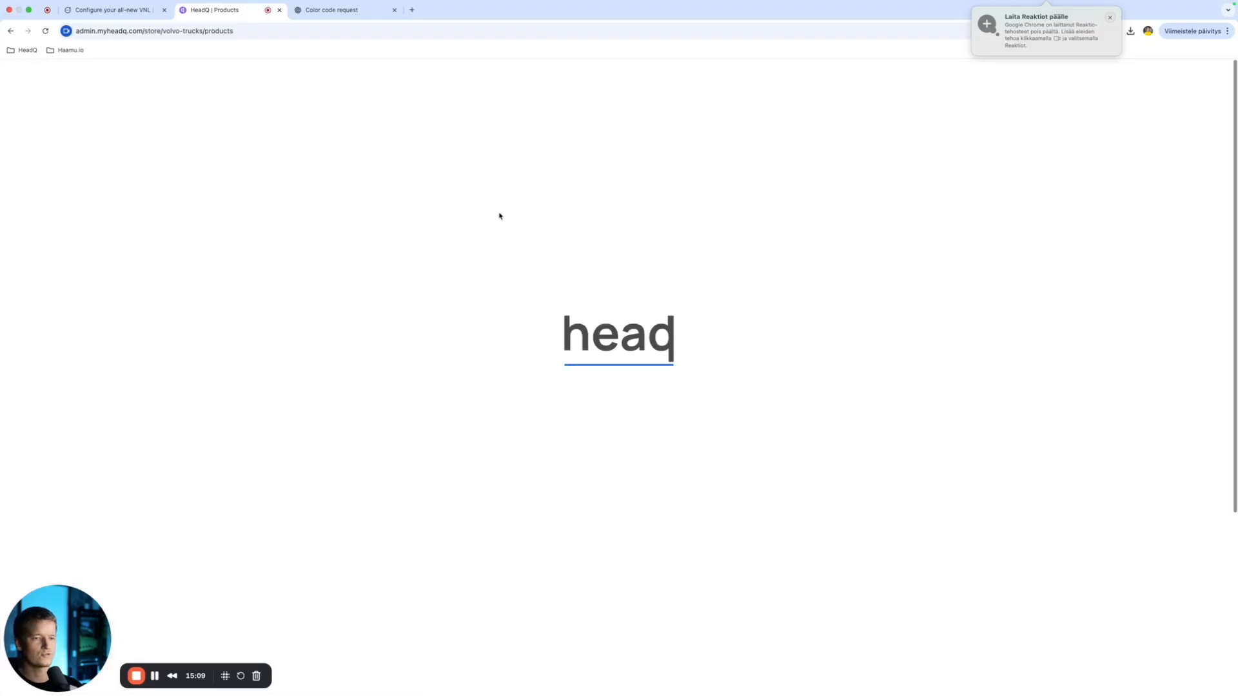
pyautogui.click(903, 117)
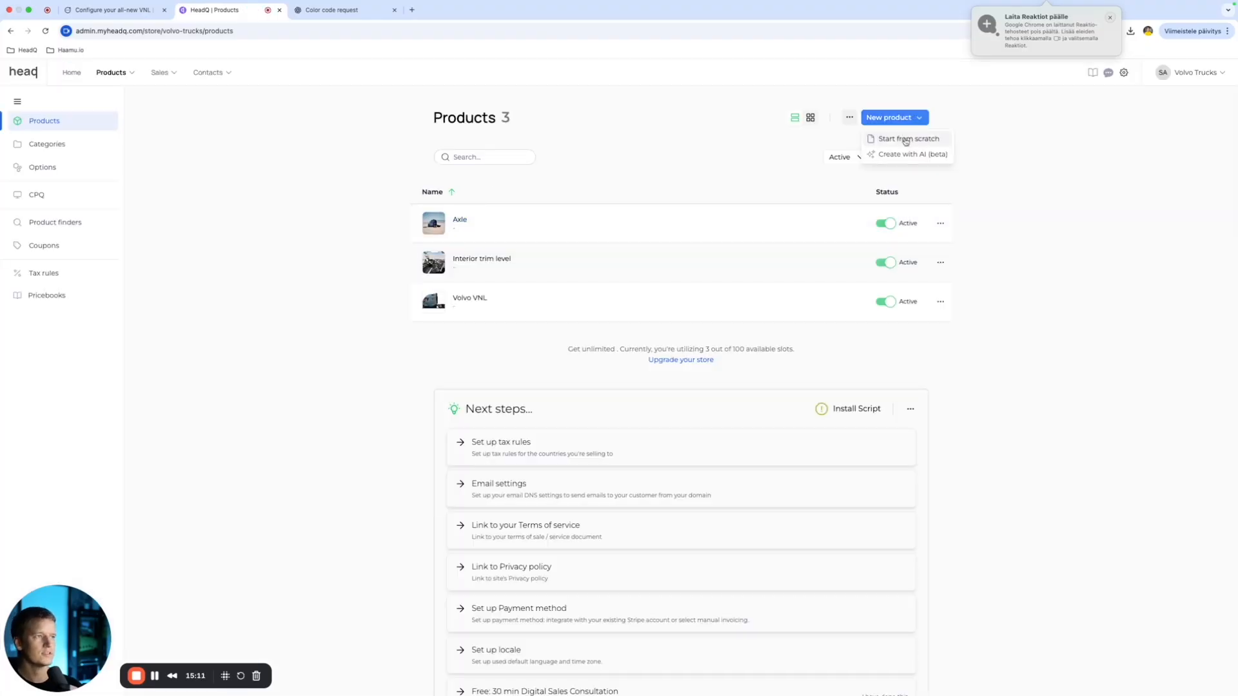
pyautogui.click(905, 140)
pyautogui.click(595, 402)
pyautogui.press('super+v')
pyautogui.press('super+z')
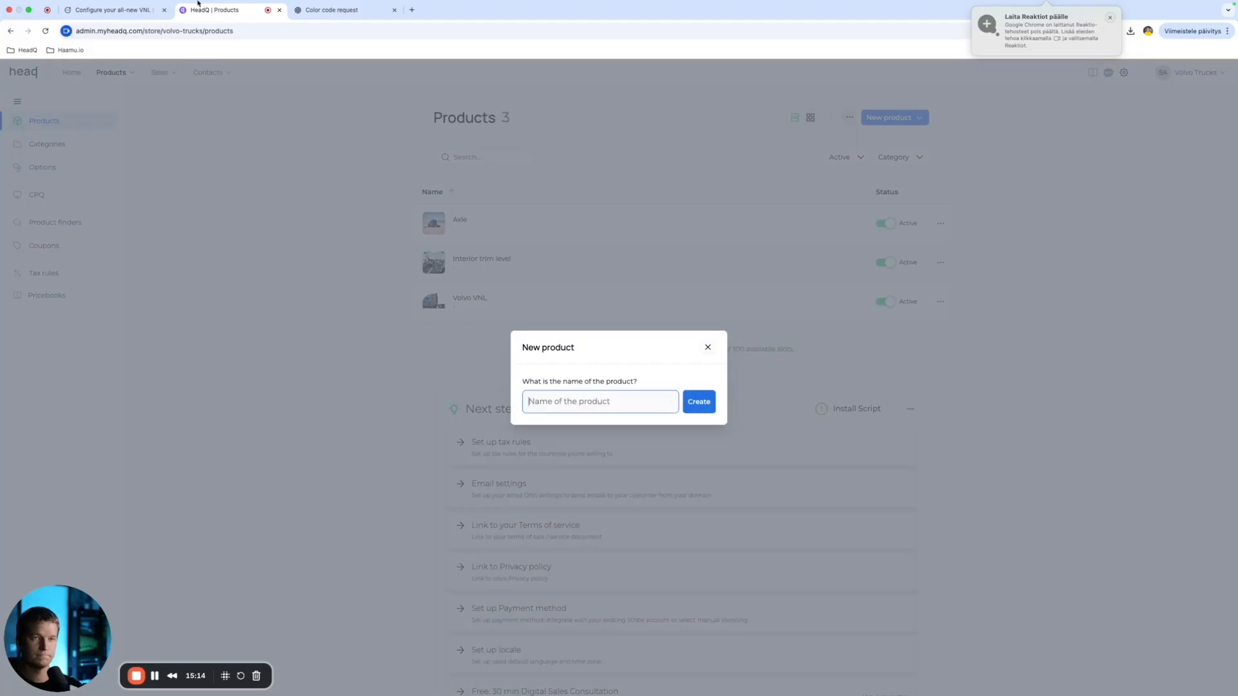
pyautogui.click(109, 10)
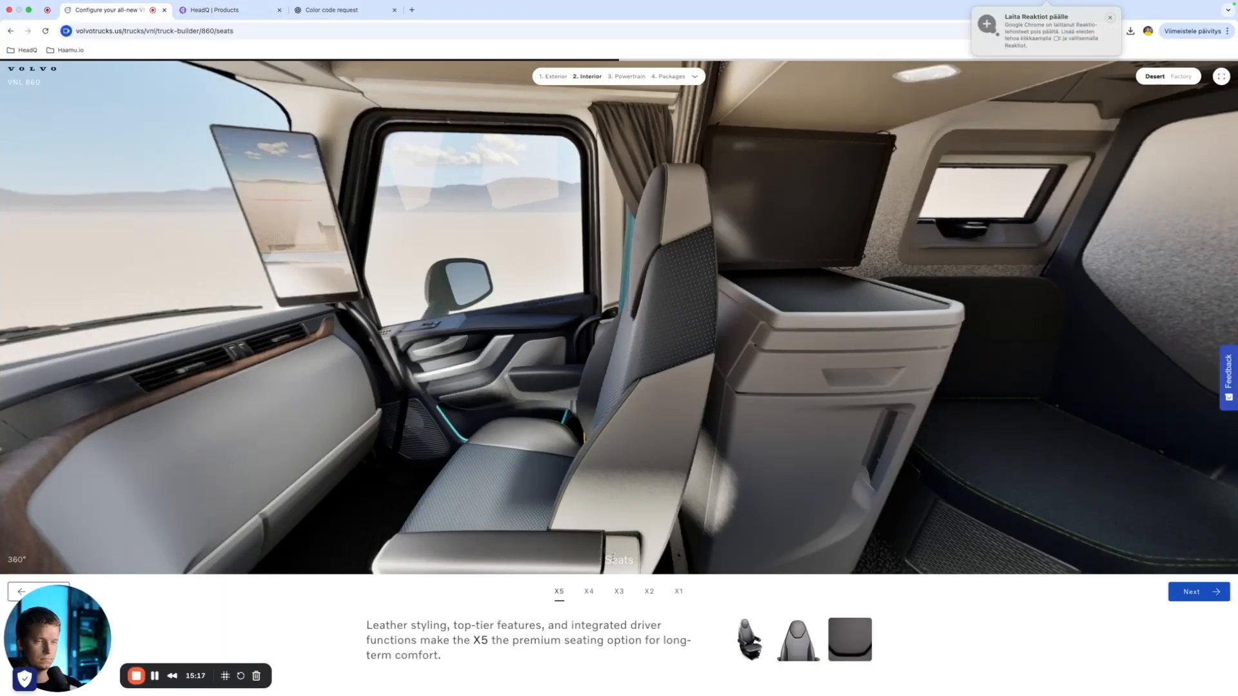
pyautogui.click(213, 9)
pyautogui.write('s')
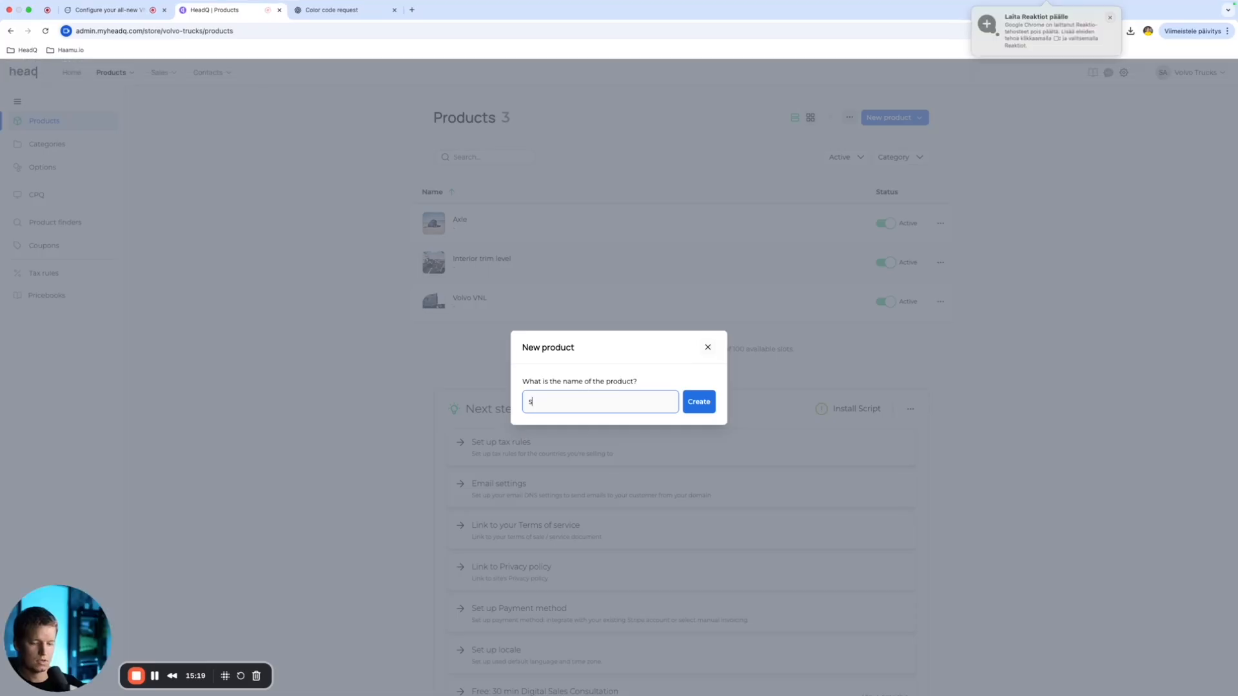
pyautogui.write('e')
pyautogui.press('BackSpace')
pyautogui.press('BackSpace')
pyautogui.write('S')
pyautogui.press('Return')
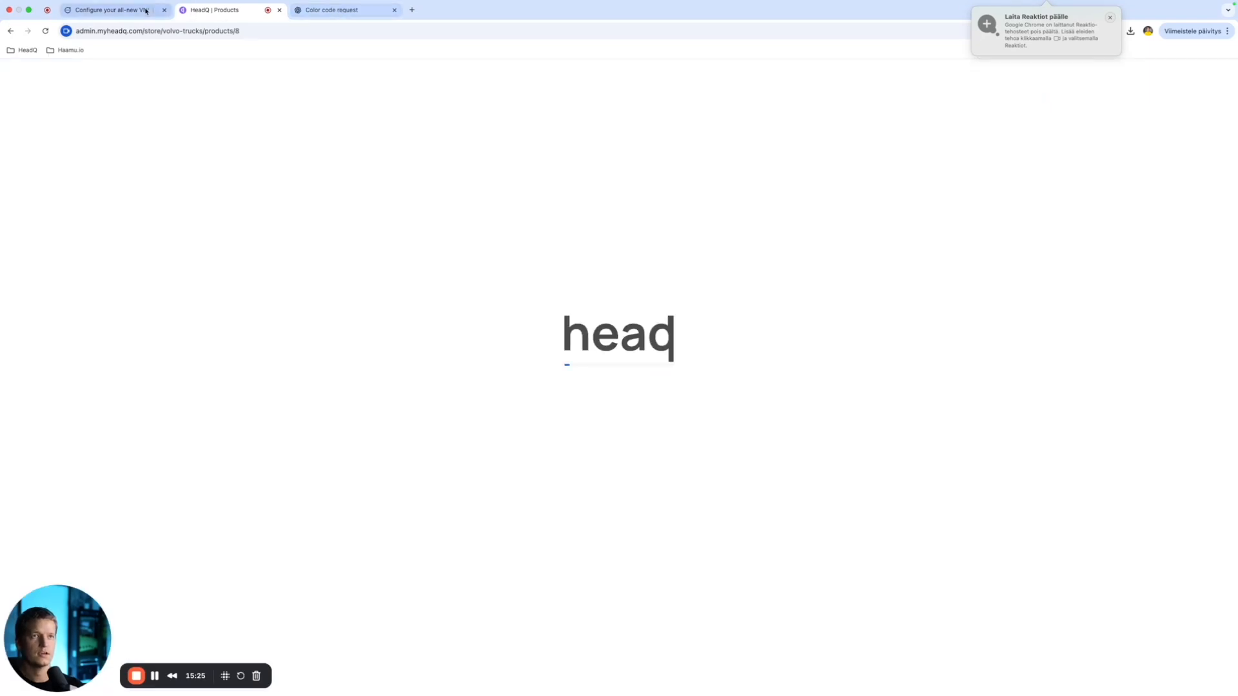
# Step: Copy the seat choices X5, X4, X3, X2 and X1 from the Seats section of the truck builder
pyautogui.click(146, 10)
pyautogui.moveTo(536, 596); pyautogui.dragTo(649, 596)
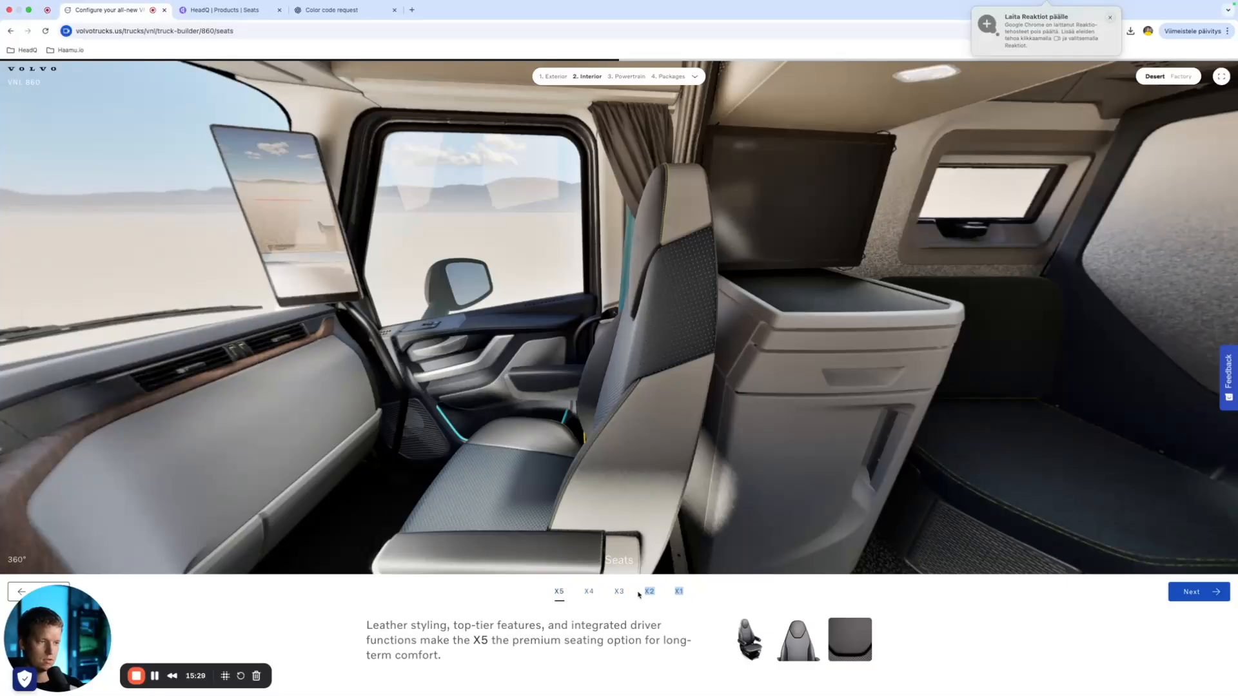
pyautogui.rightClick(559, 593)
pyautogui.click(580, 583)
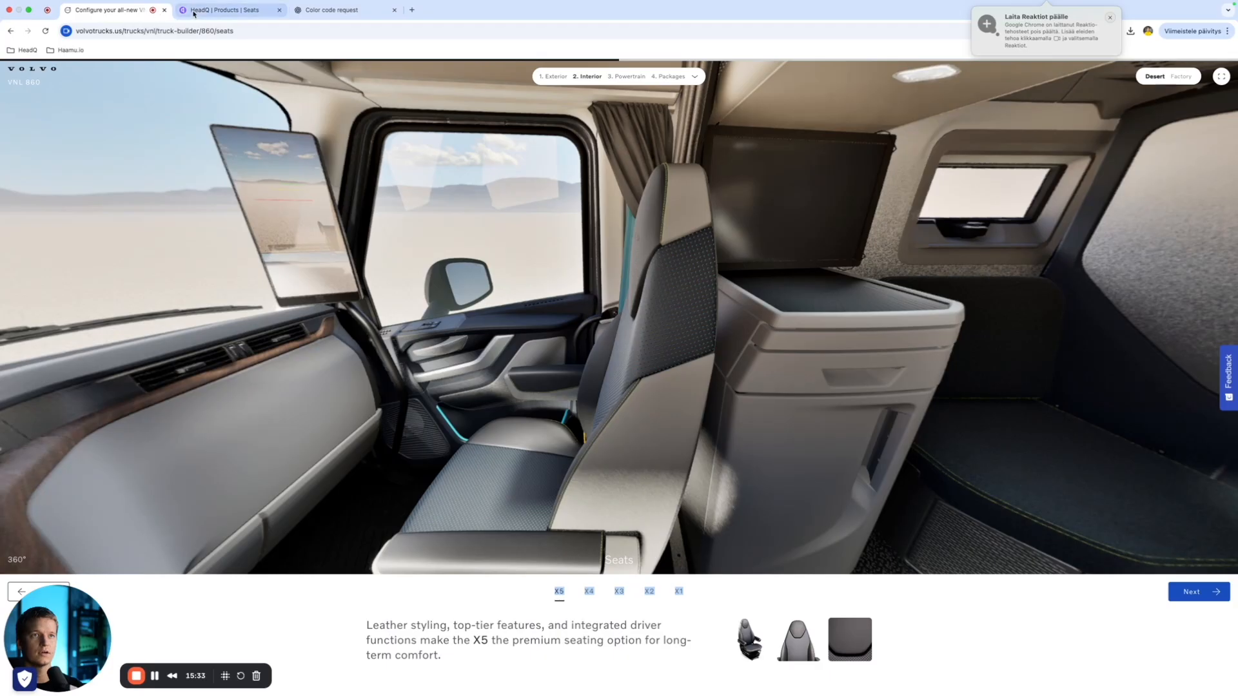
# Step: Add a new single option named Type to the Seats product in HeadQ
pyautogui.click(187, 10)
pyautogui.click(100, 134)
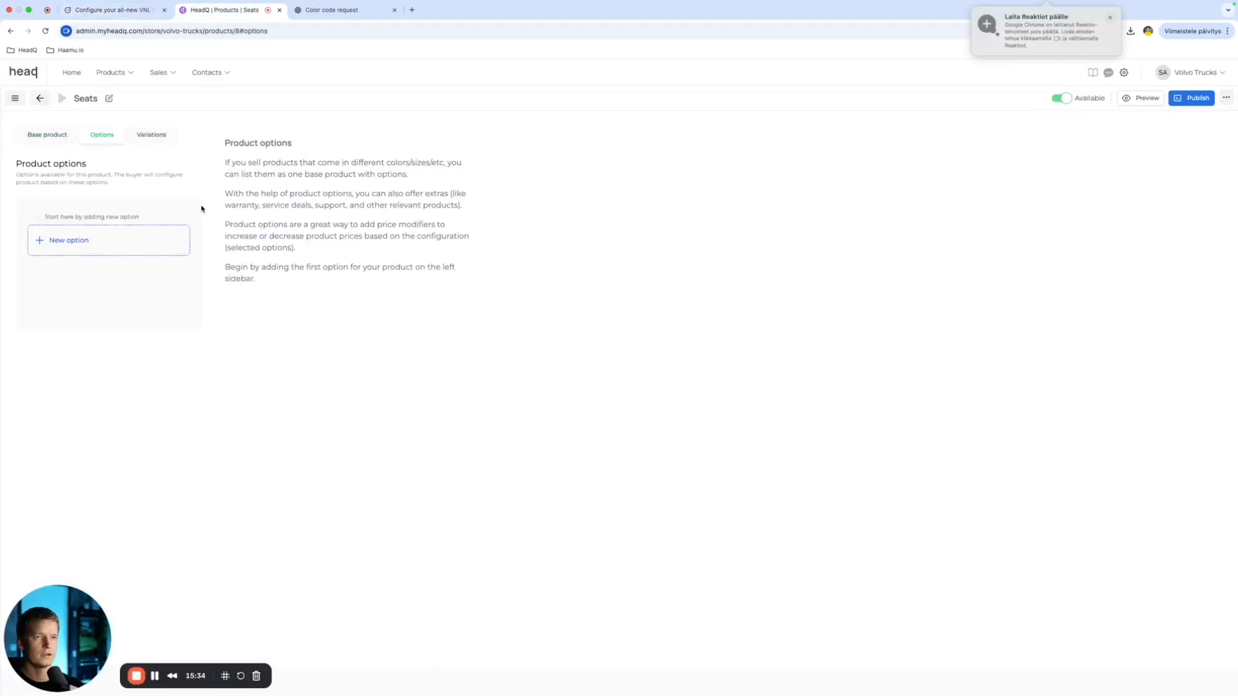
pyautogui.click(83, 250)
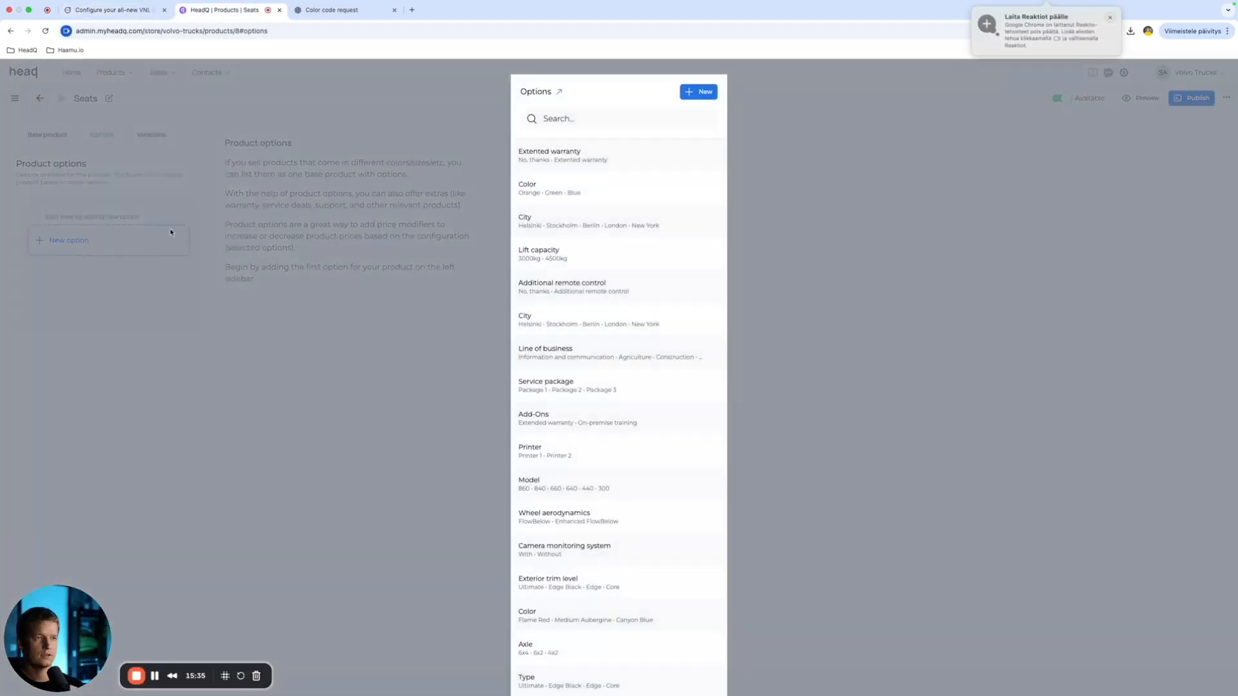
pyautogui.click(700, 92)
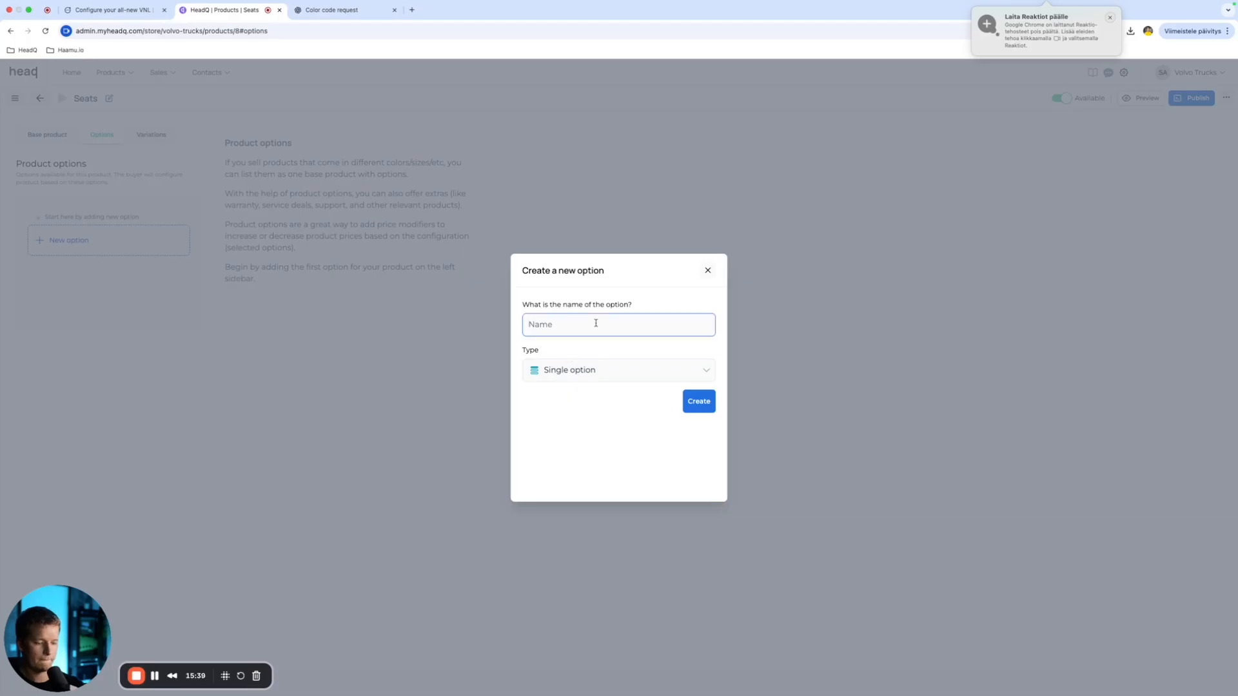
pyautogui.click(699, 411)
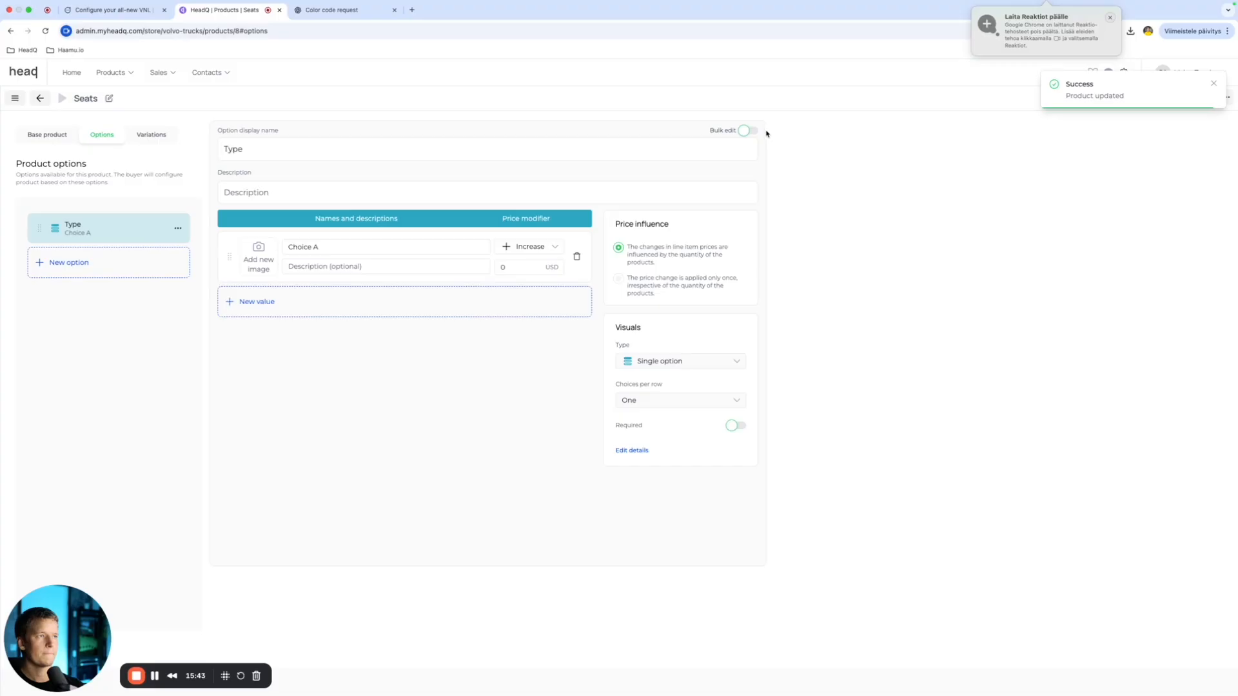
# Step: Bulk edit the Type option's choices to X5, X4, X3, X2 and X1, one per line without blank lines
pyautogui.click(749, 130)
pyautogui.moveTo(340, 262); pyautogui.dragTo(194, 239)
pyautogui.press('BackSpace')
pyautogui.write('X5 X4 X3 X2 X1')
pyautogui.click(252, 250)
pyautogui.press('BackSpace')
pyautogui.click(251, 265)
pyautogui.press('BackSpace')
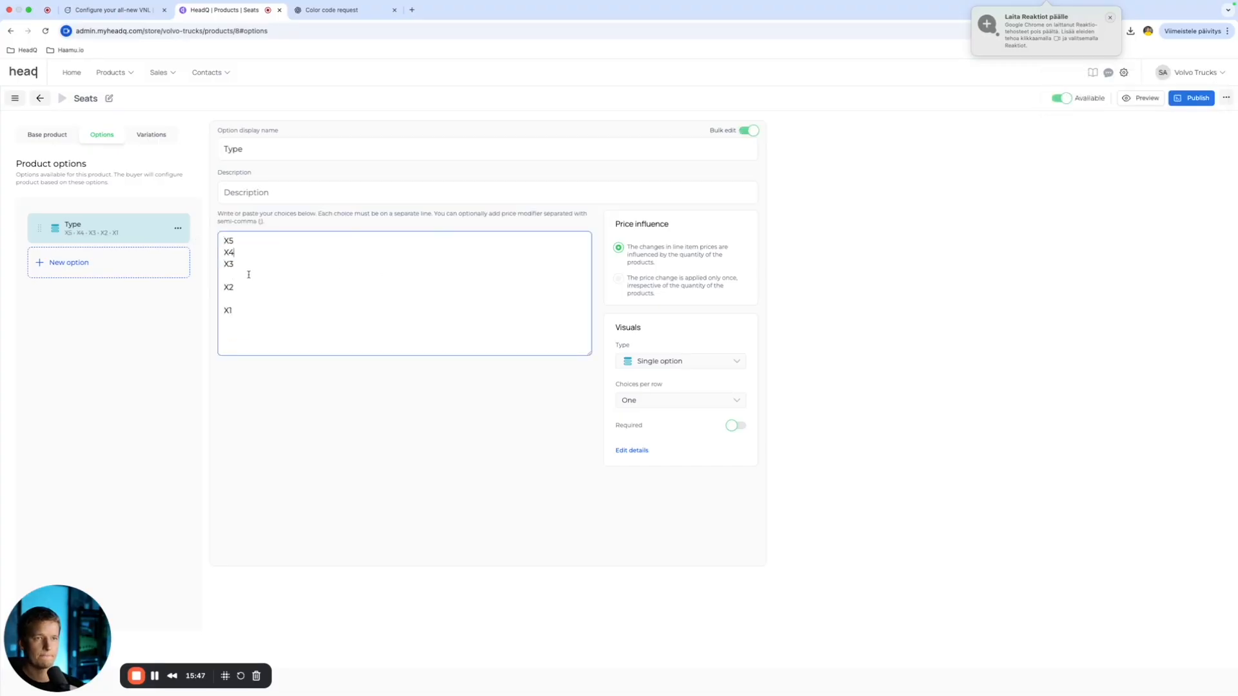
pyautogui.click(341, 427)
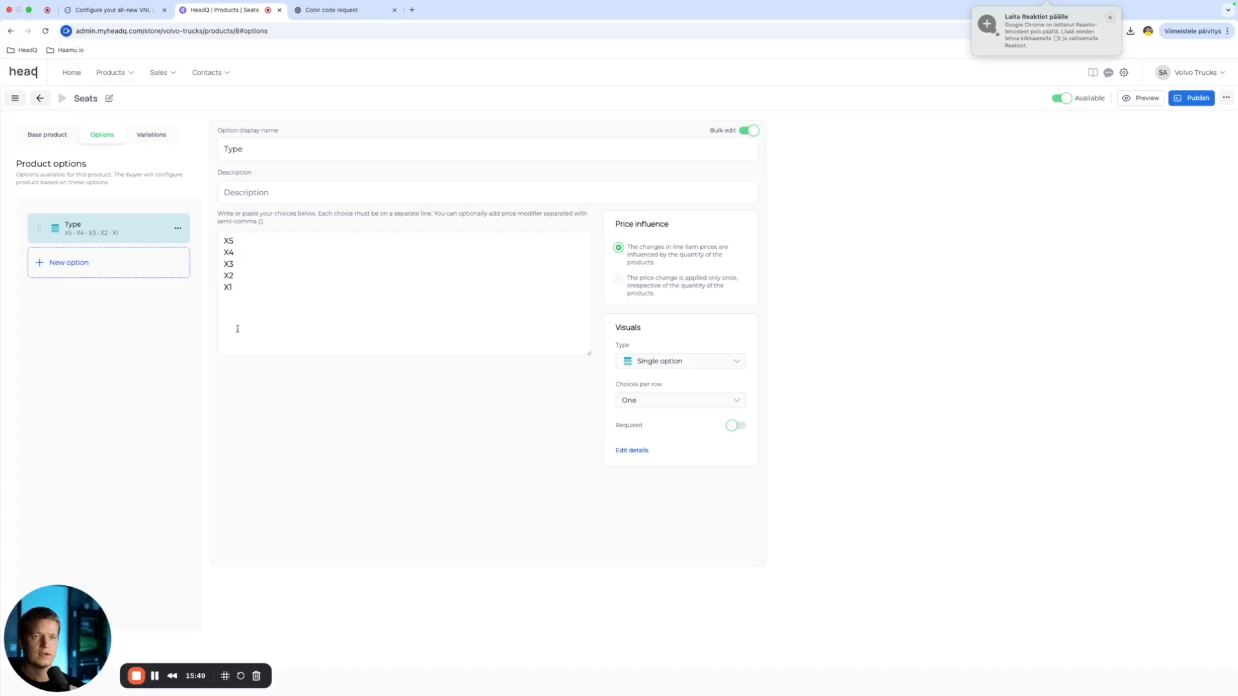
# Step: Return to the Seats base product, switch to the truck builder and capture a screenshot of the seat scene
pyautogui.click(54, 135)
pyautogui.click(106, 9)
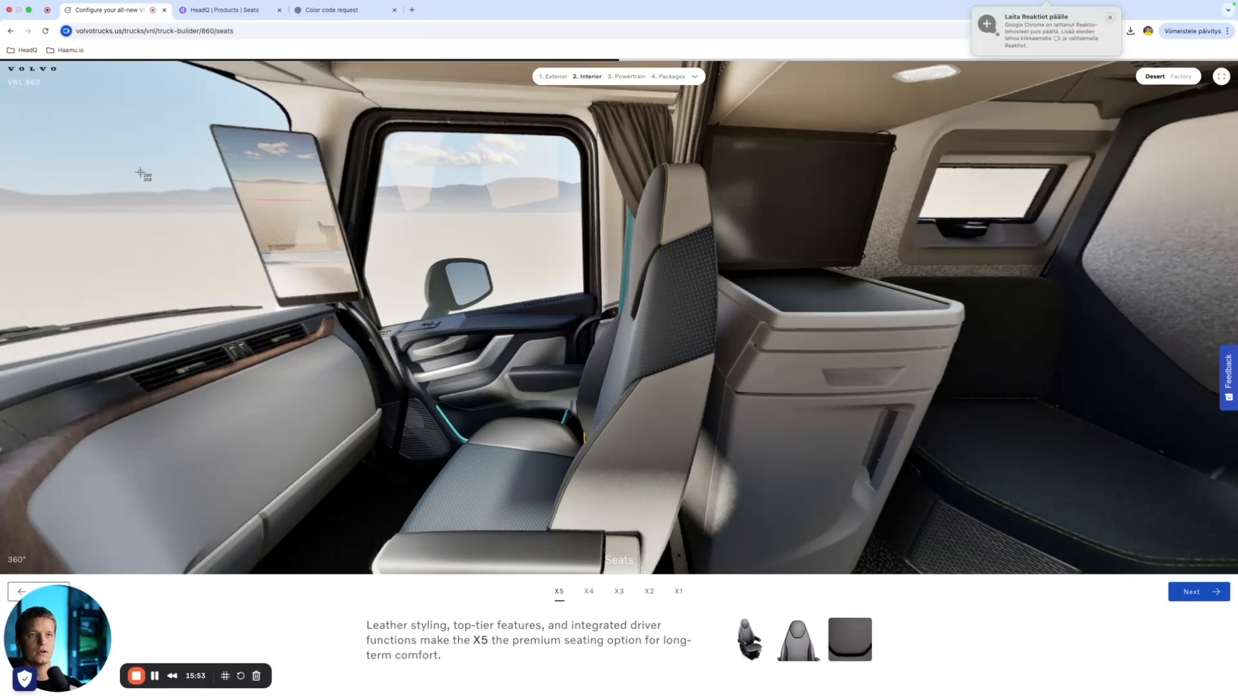
pyautogui.press('super+shift+4')
pyautogui.moveTo(81, 73); pyautogui.dragTo(1126, 562)
# Step: Upload the newest desktop screenshot in HeadQ with the Free crop and use it as the Seats product's image
pyautogui.click(224, 10)
pyautogui.click(39, 193)
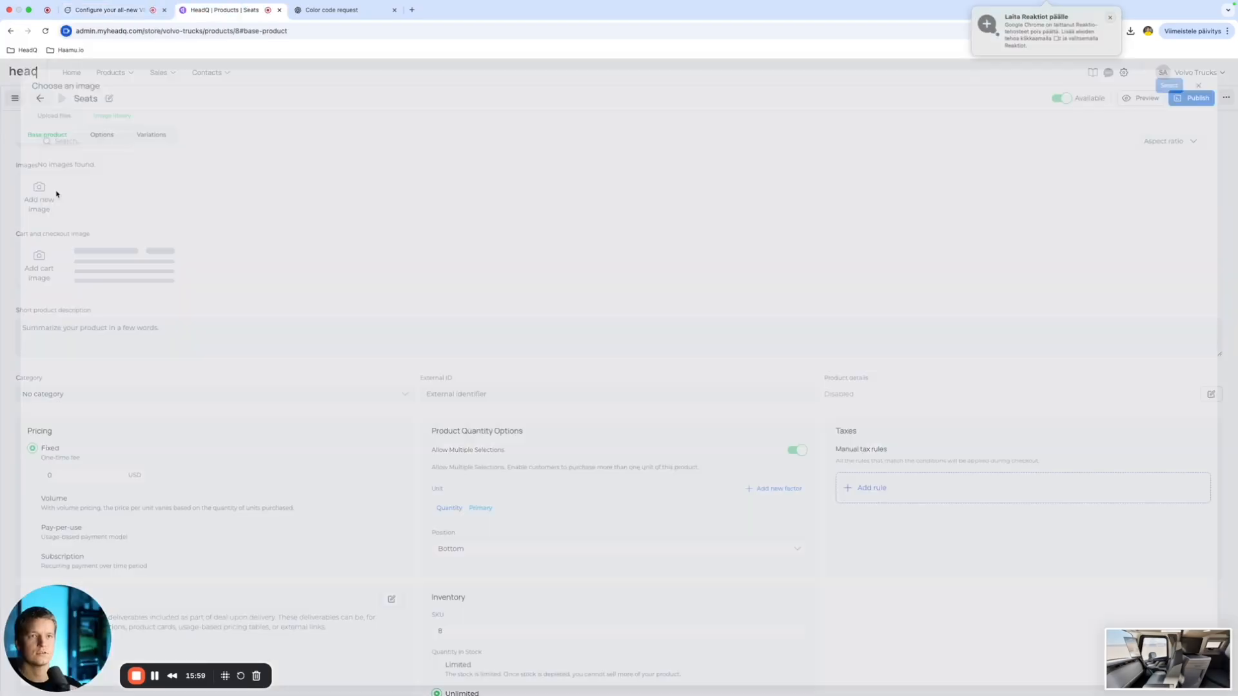
pyautogui.click(29, 107)
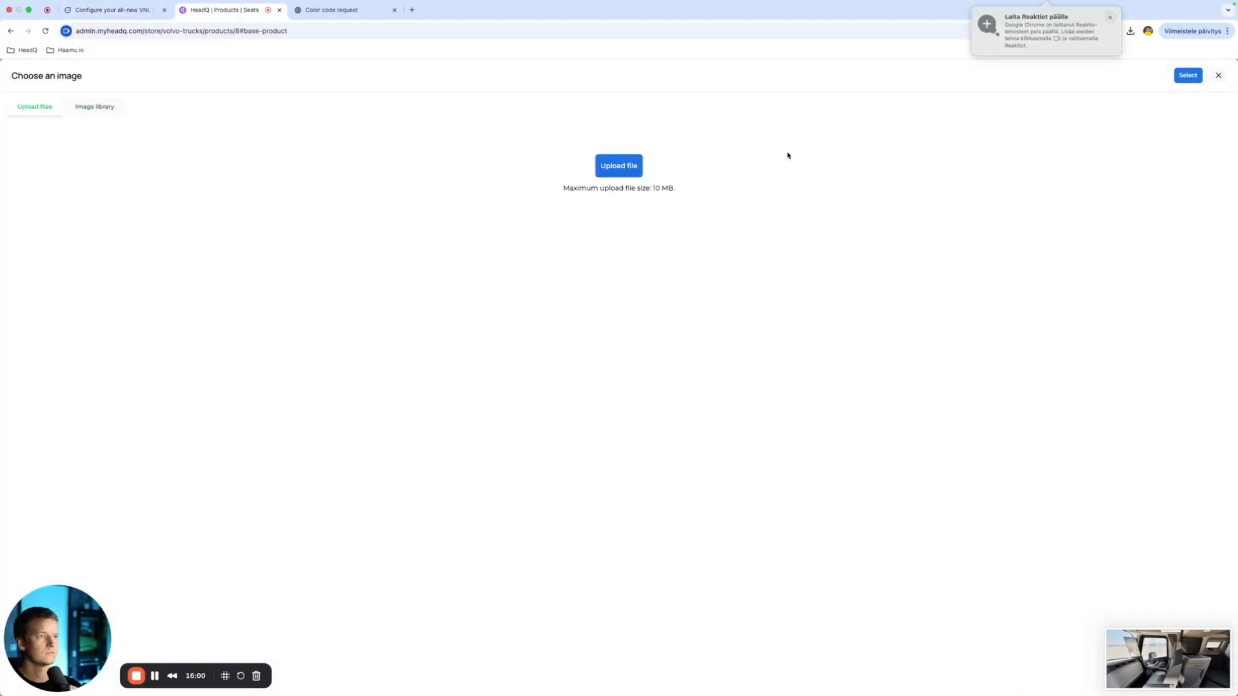
pyautogui.click(617, 167)
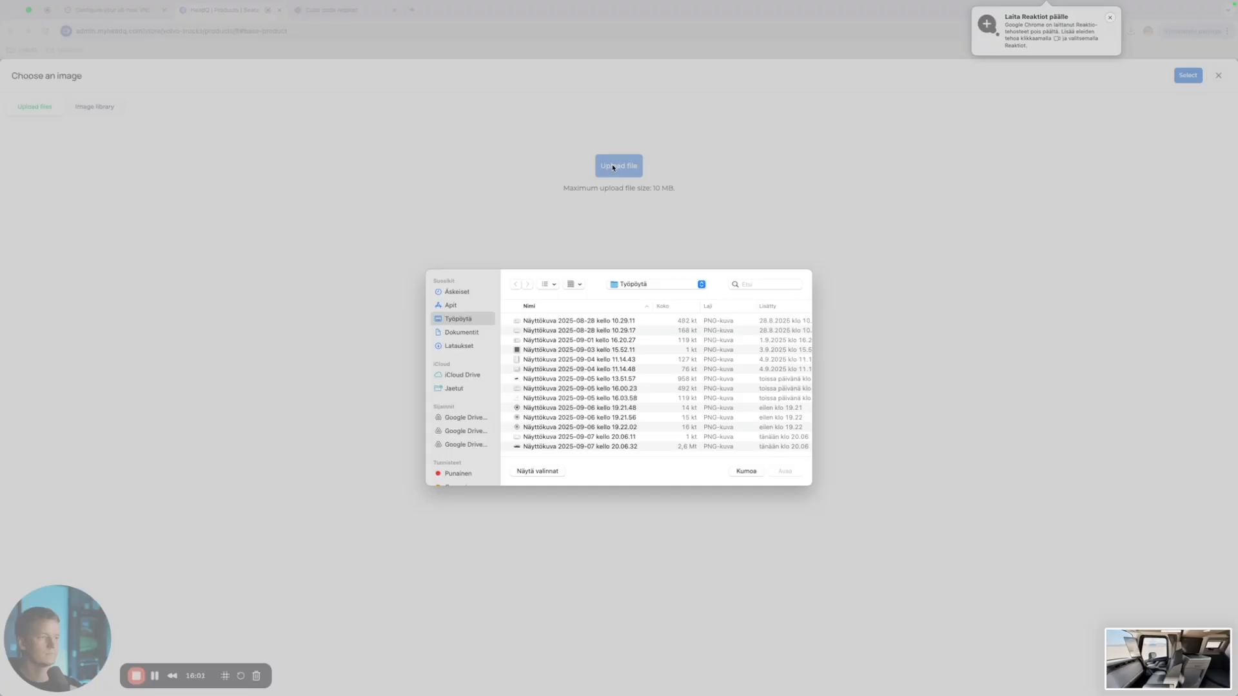
pyautogui.click(623, 420)
pyautogui.click(629, 448)
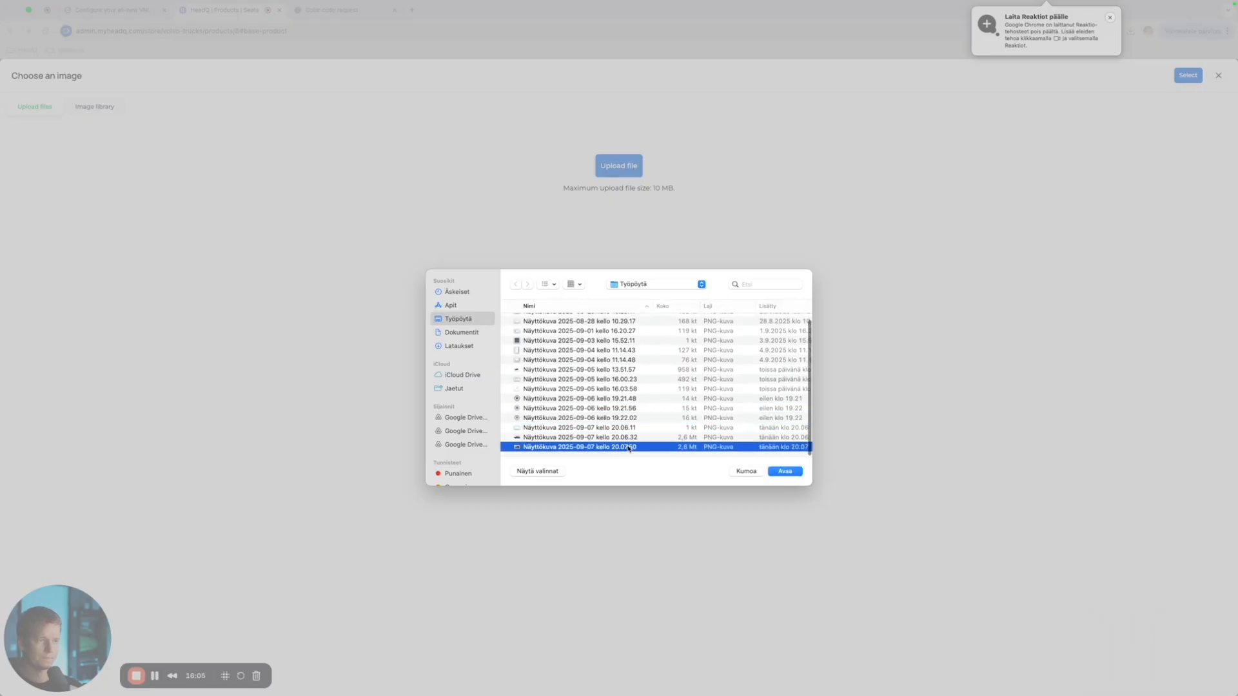
pyautogui.click(784, 472)
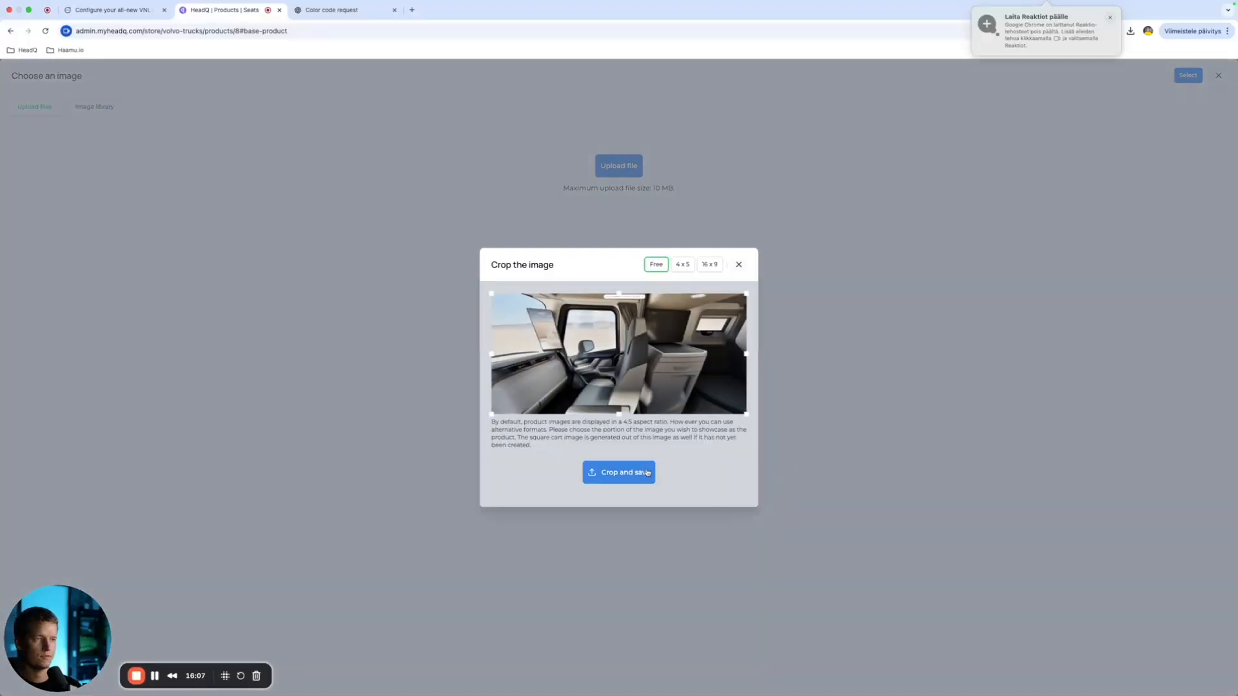
pyautogui.click(646, 474)
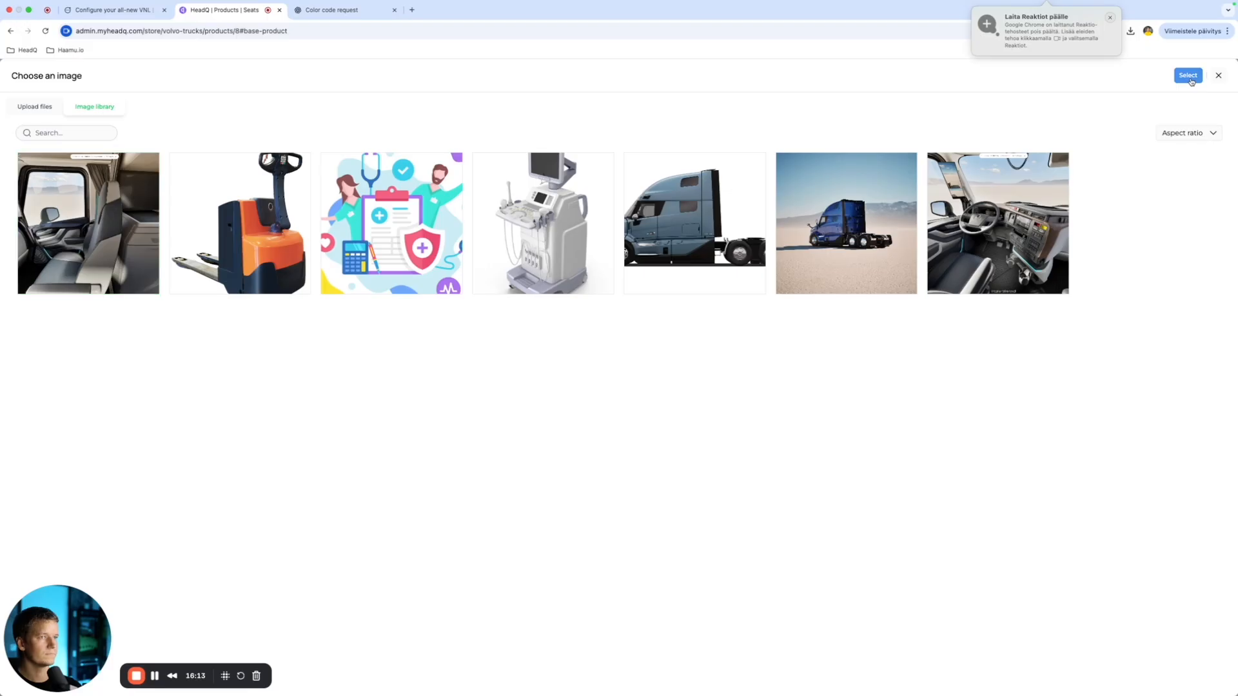
pyautogui.click(1188, 76)
# Step: Set the seat screenshot from the image library as the Seats product's cart and checkout image
pyautogui.click(39, 265)
pyautogui.click(1022, 276)
pyautogui.click(1188, 76)
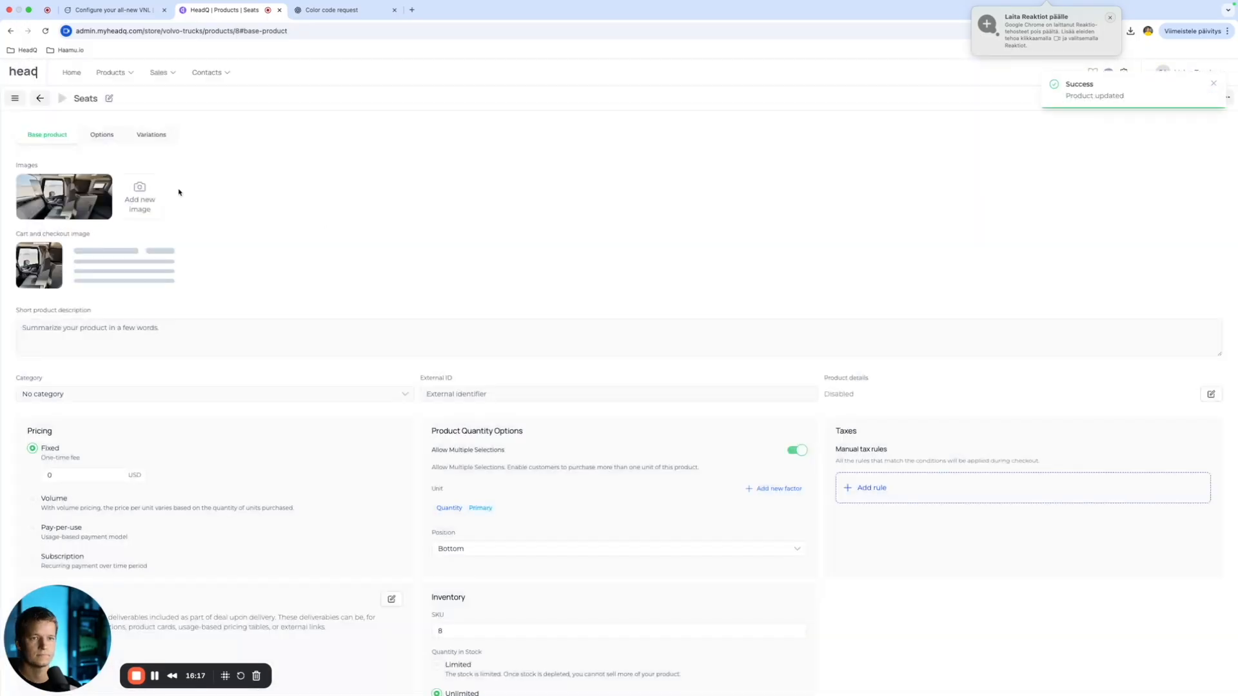
# Step: Switch to the truck builder, advance from Seats to Bunk option, and return to HeadQ
pyautogui.click(145, 11)
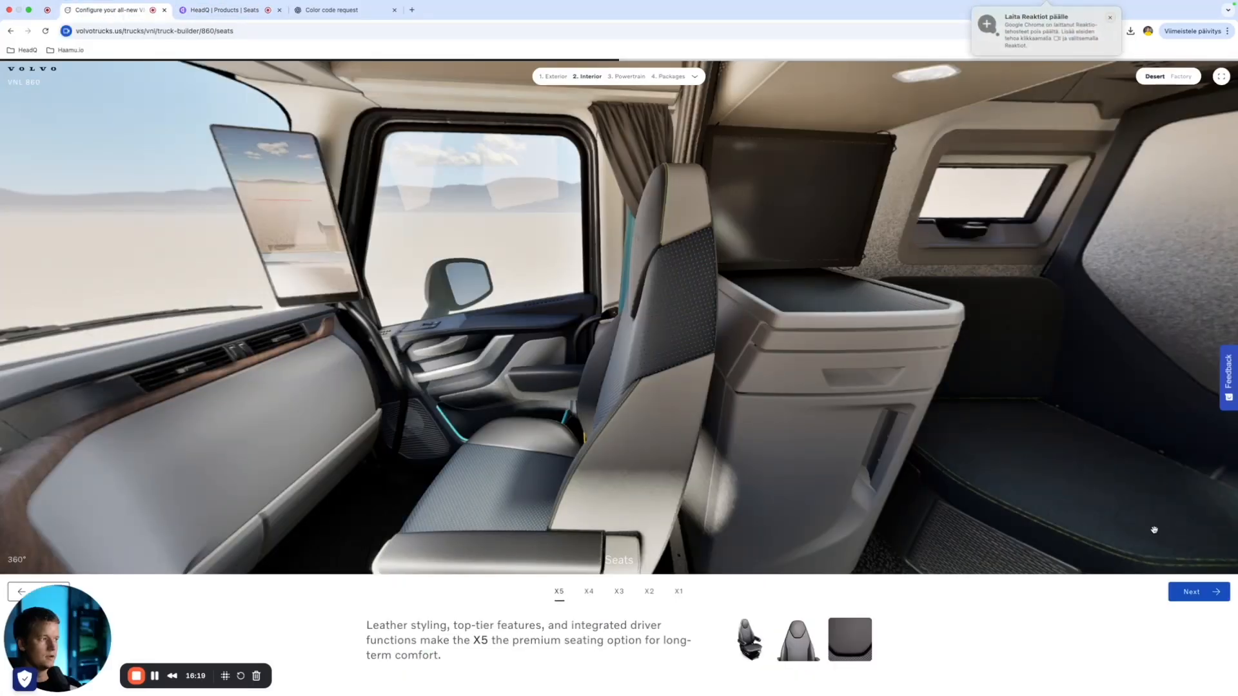
pyautogui.click(1209, 597)
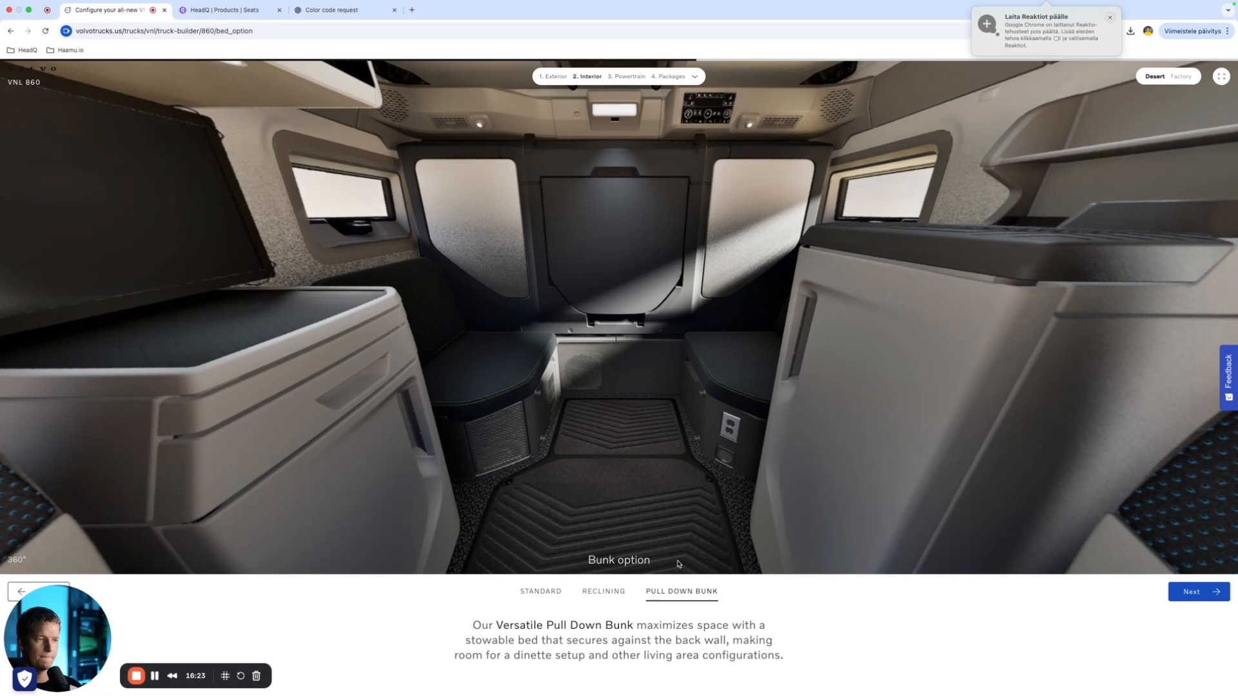
pyautogui.click(223, 11)
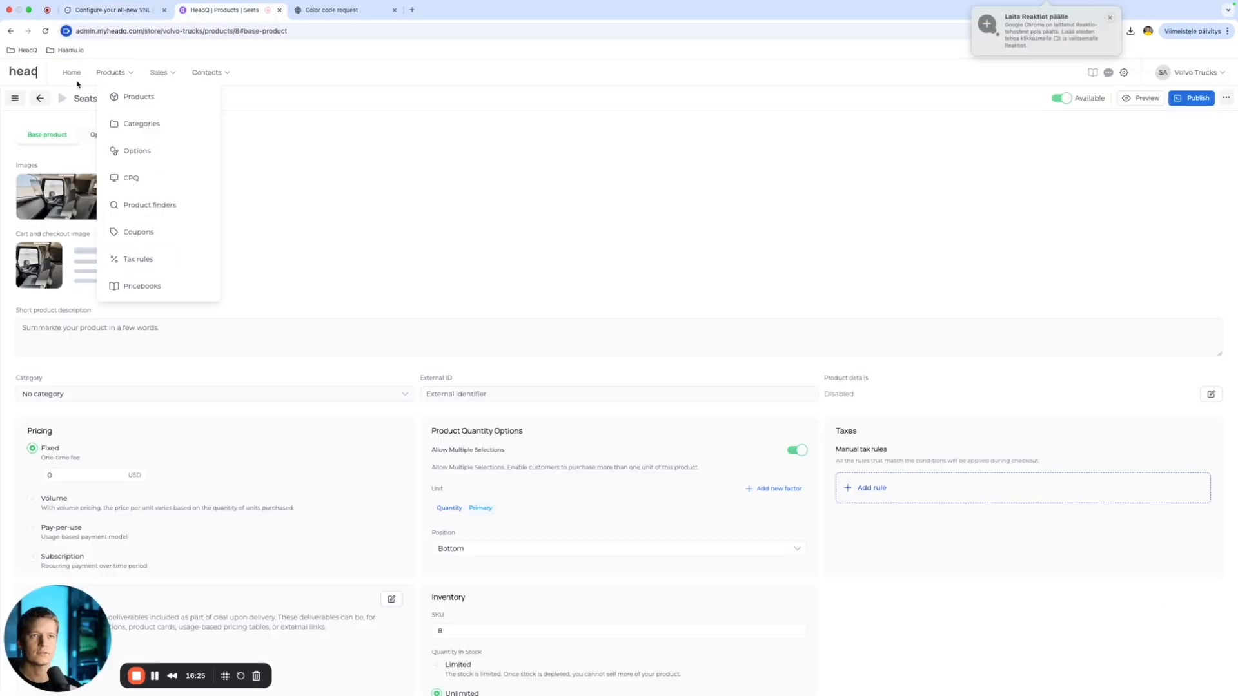
# Step: Create a new product from scratch named Bunk Option
pyautogui.click(39, 100)
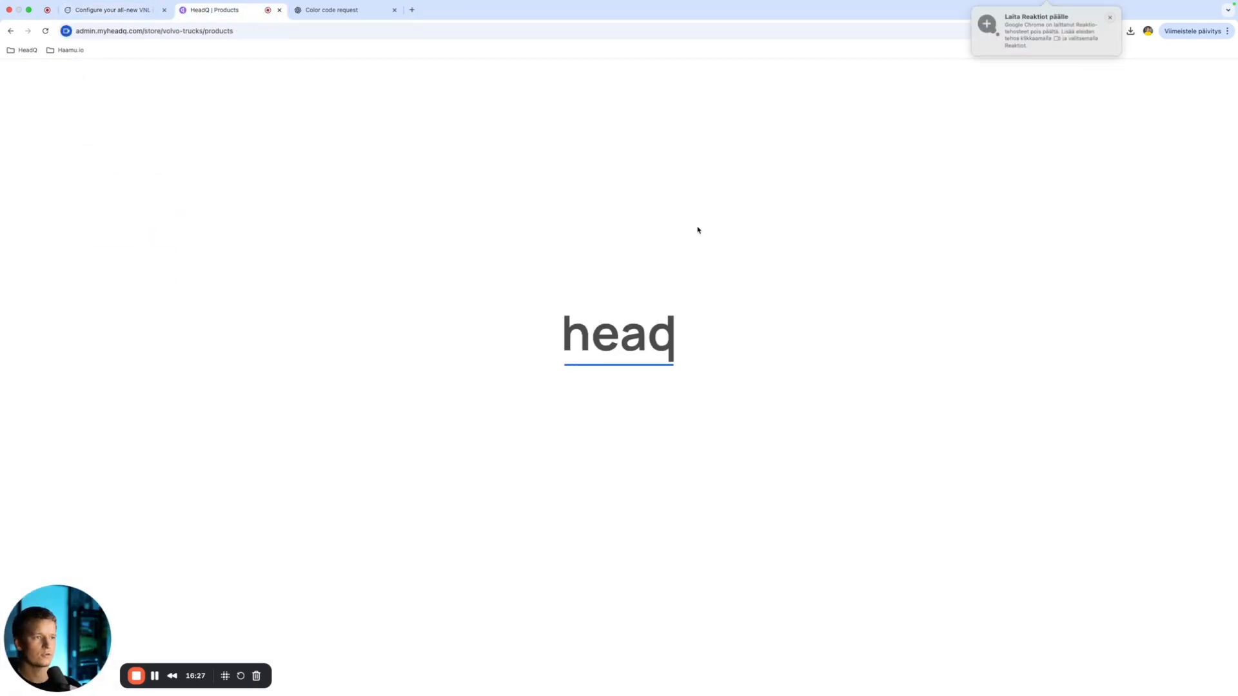
pyautogui.click(915, 118)
pyautogui.click(911, 139)
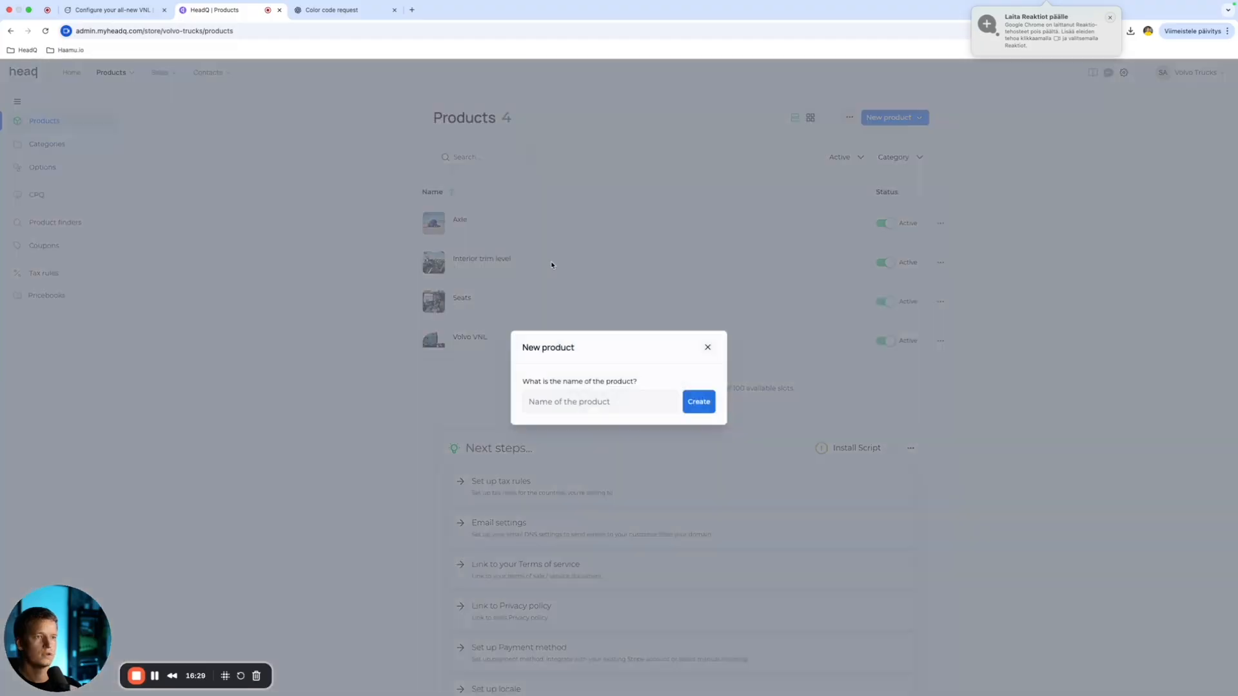
pyautogui.click(617, 400)
pyautogui.write('Bunk Option')
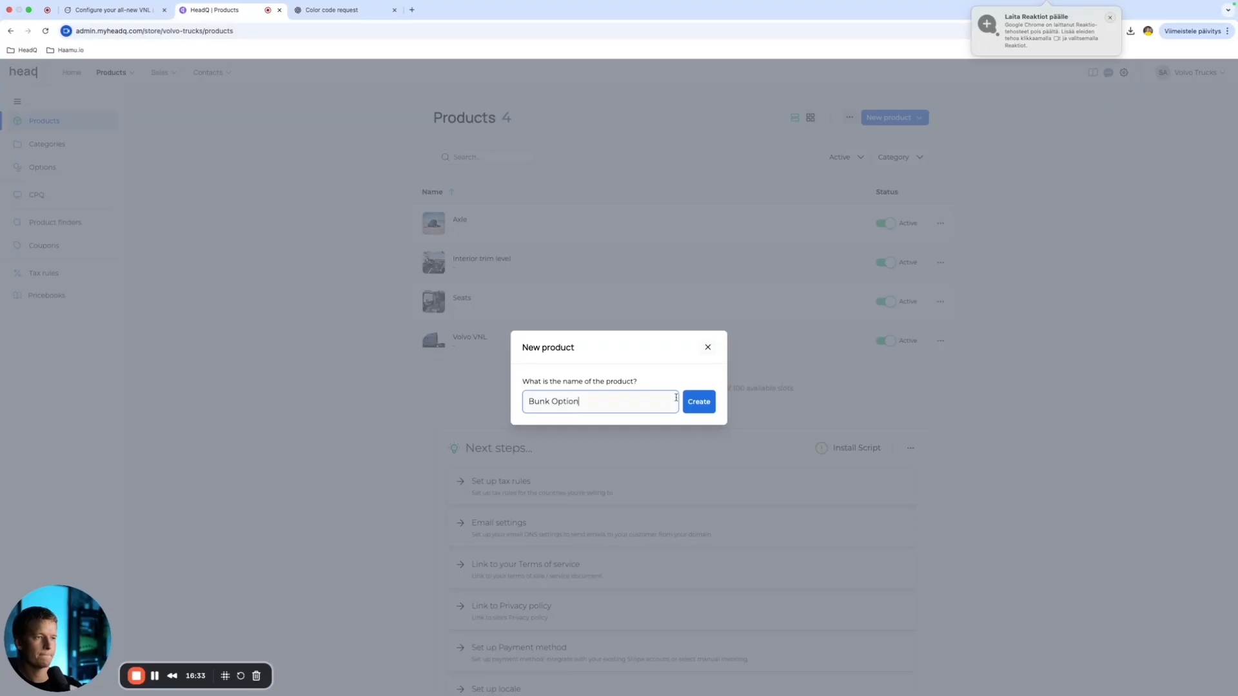
pyautogui.click(702, 404)
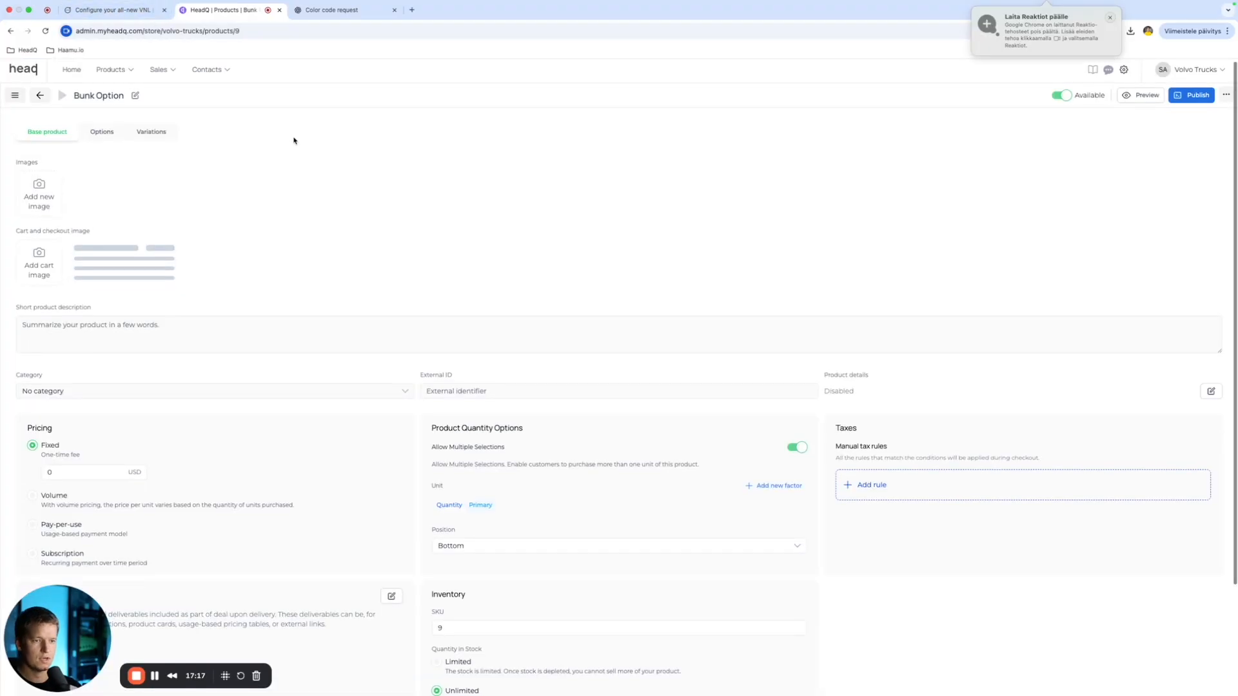
# Step: Switch to the truck builder, copy the three bunk choice names Standard, Reclining and Pull Down Bunk, and return to HeadQ
pyautogui.click(128, 11)
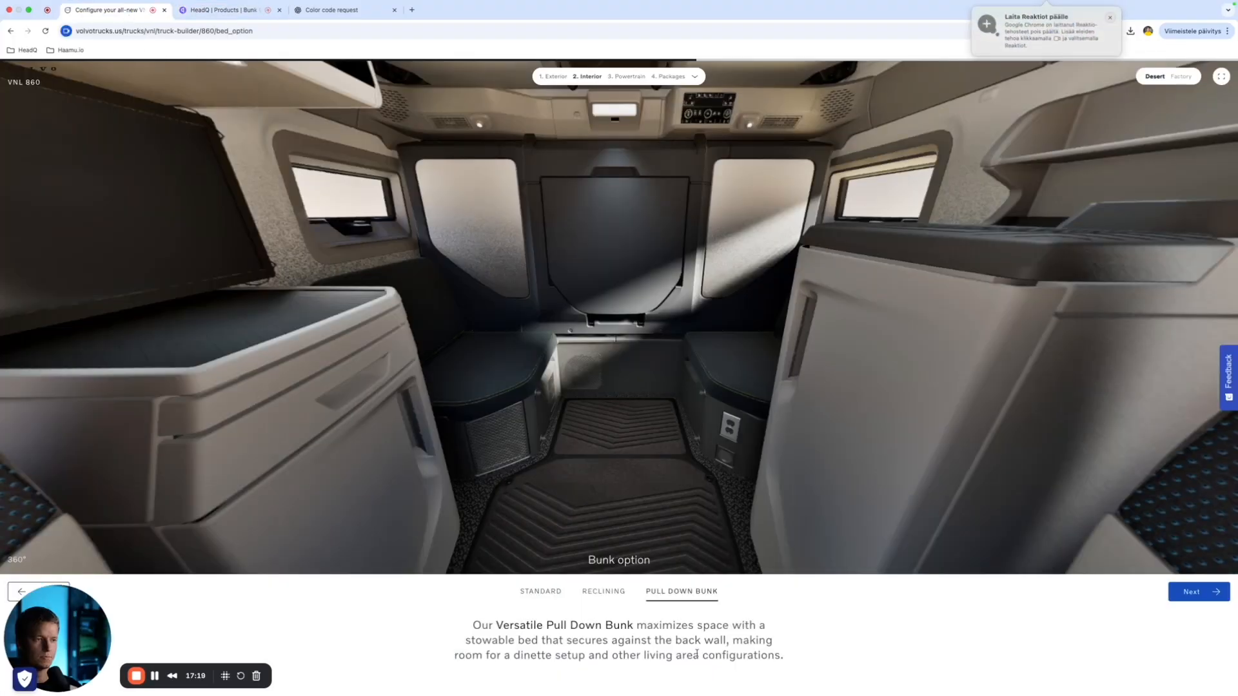
pyautogui.moveTo(518, 594); pyautogui.dragTo(718, 597)
pyautogui.rightClick(710, 598)
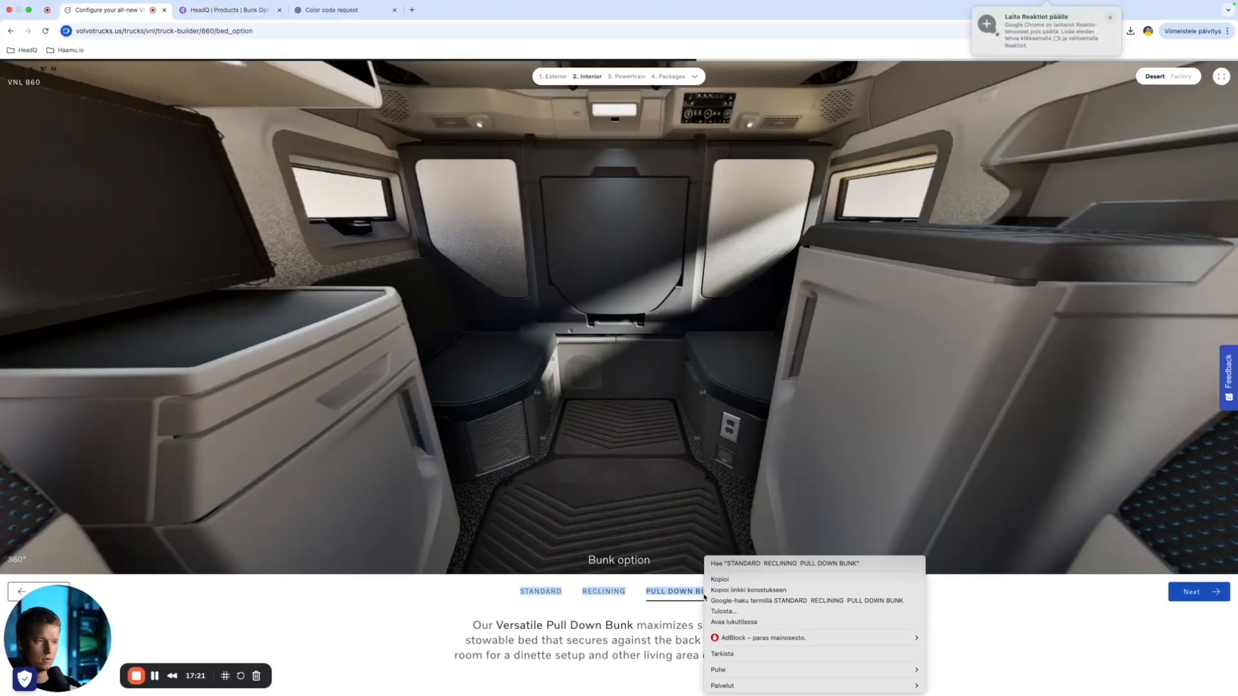
pyautogui.click(748, 578)
pyautogui.click(225, 9)
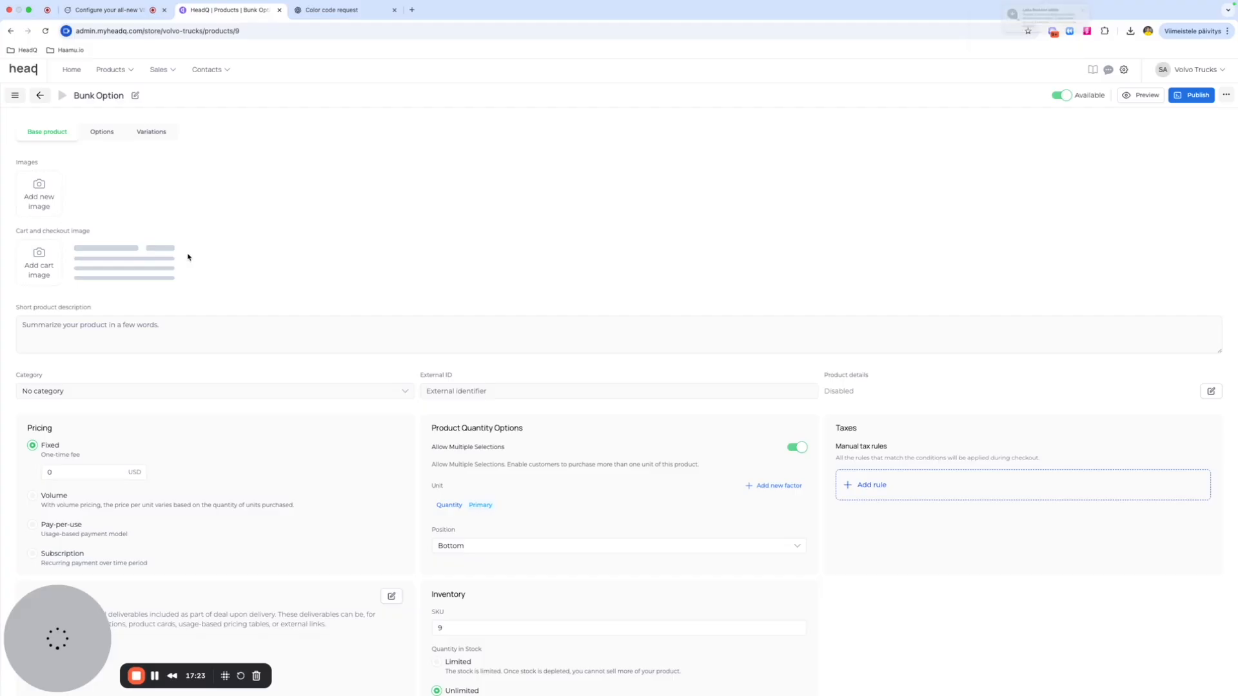
# Step: Create a new single option named Type for the Bunk Option product
pyautogui.click(100, 132)
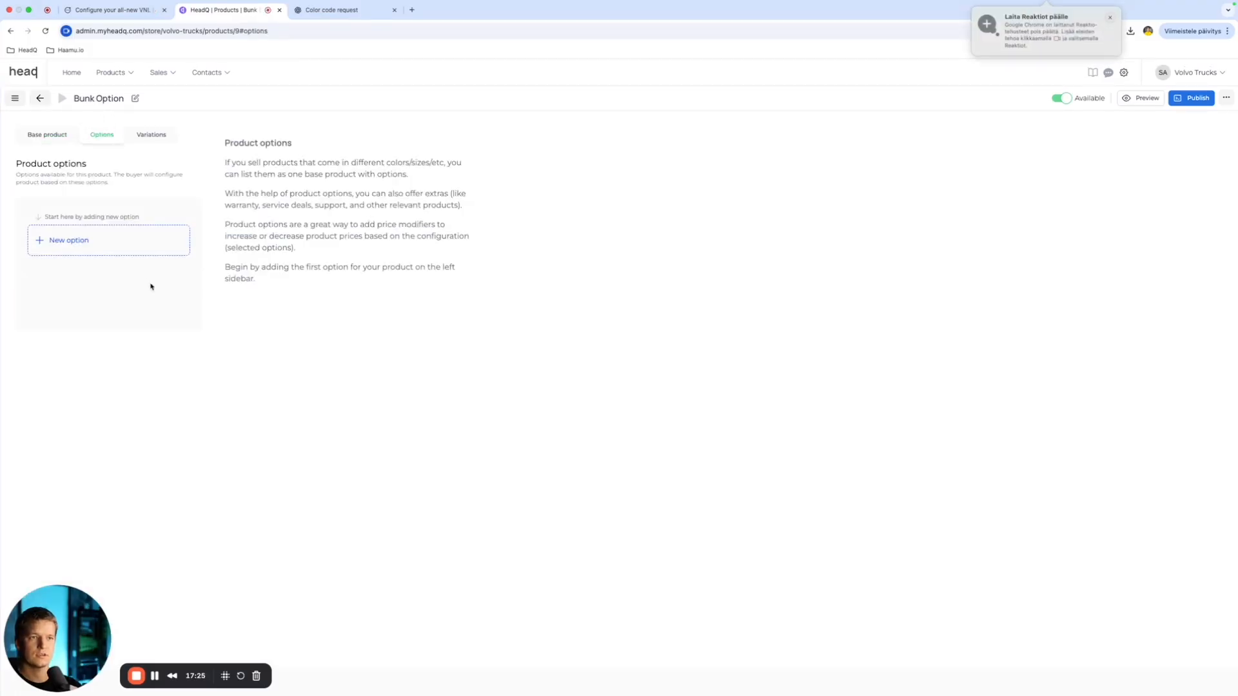
pyautogui.click(114, 240)
pyautogui.click(698, 92)
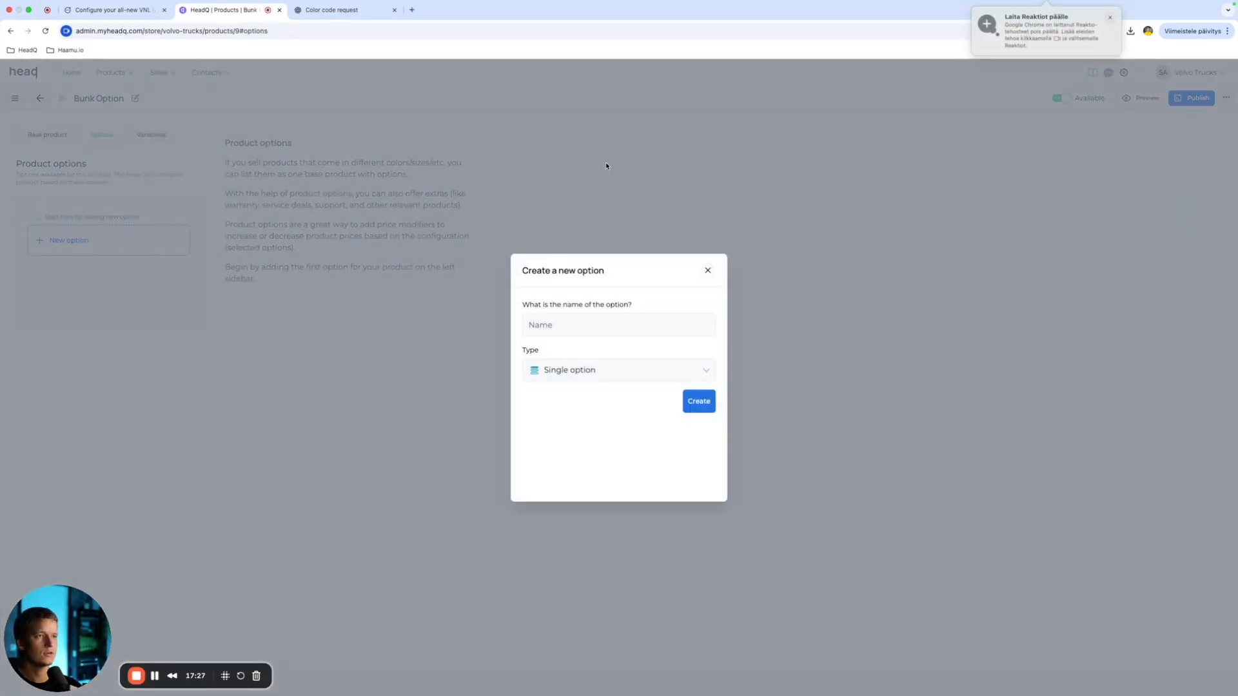
pyautogui.click(593, 323)
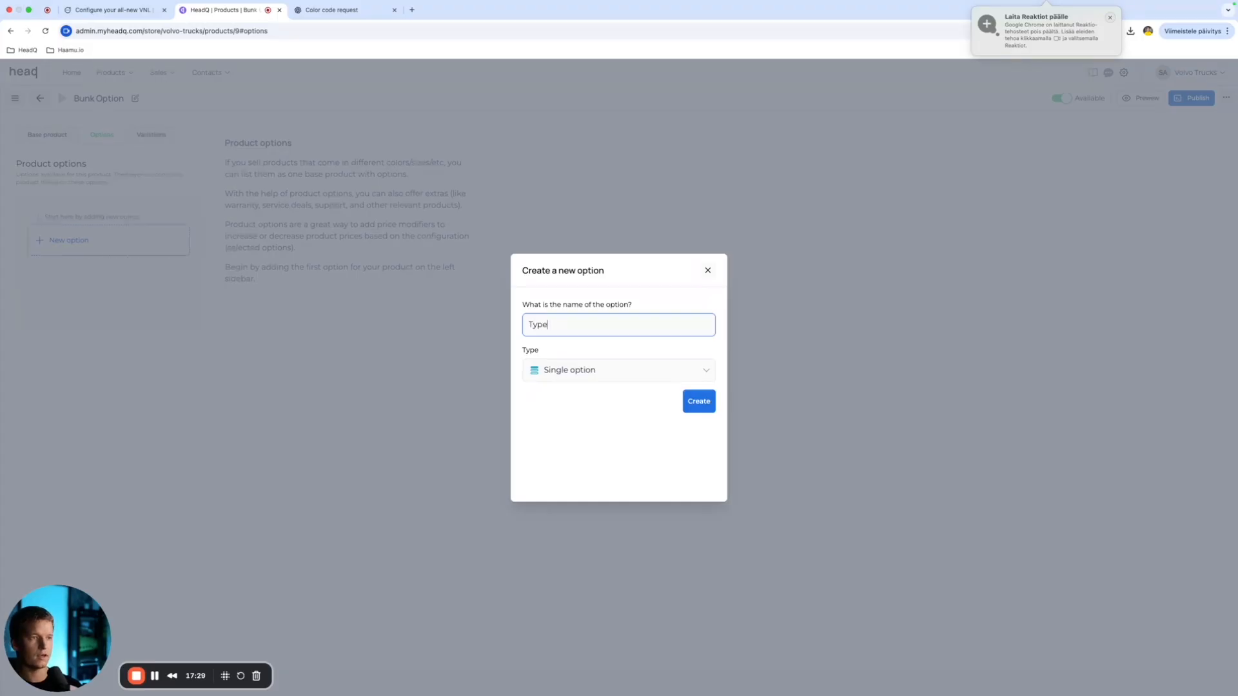
pyautogui.click(699, 401)
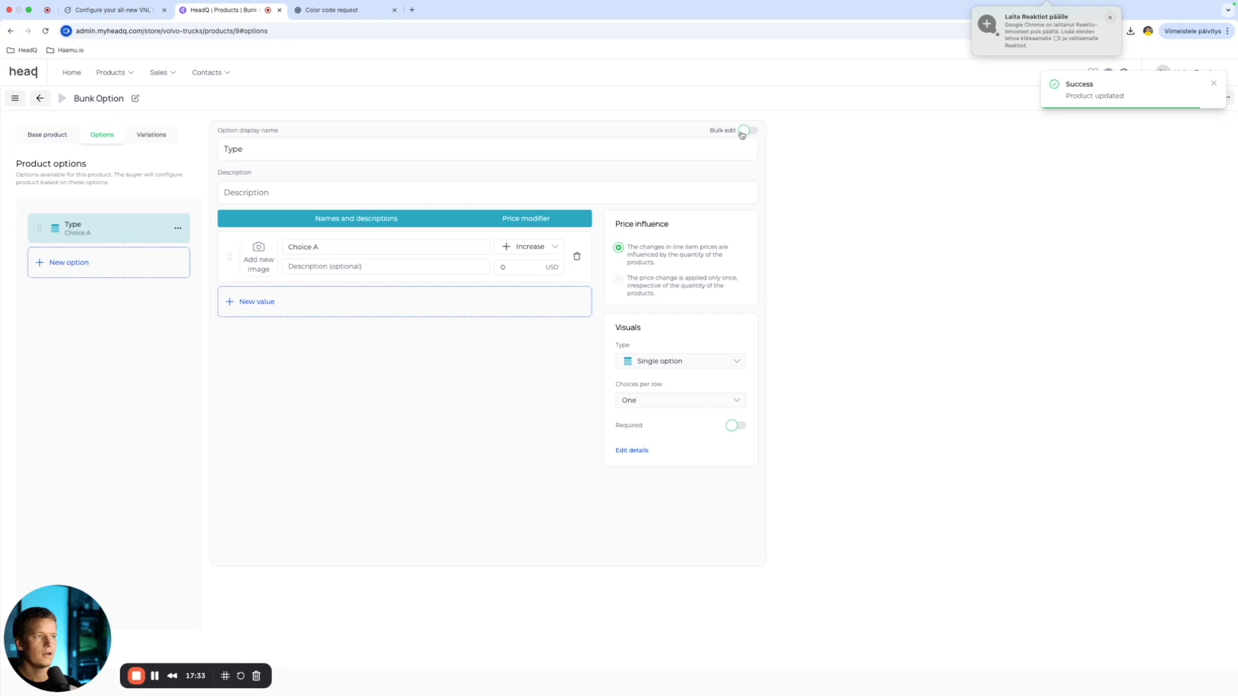
# Step: Bulk edit the Type choices to Standard, Reclining and Pull down bunk, one per line without blank lines between them
pyautogui.click(745, 131)
pyautogui.hotkey('ctrl', 'a')
pyautogui.write('Standard  Reclining  Pull down bunk')
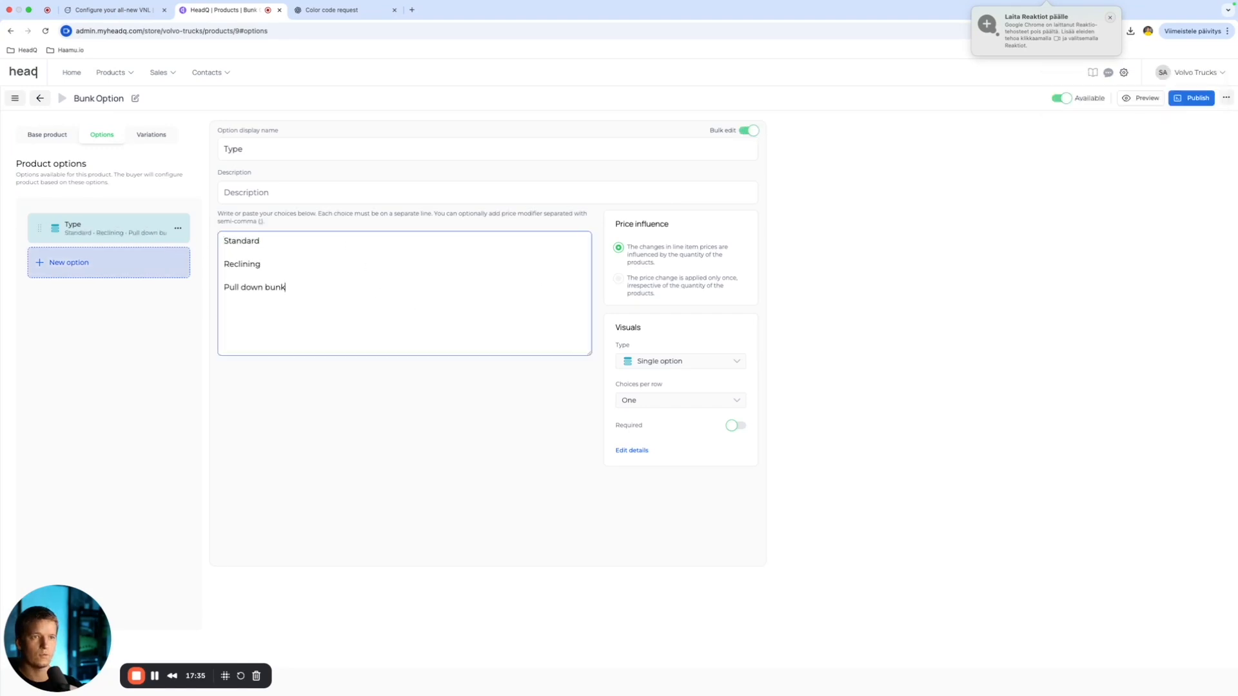
pyautogui.click(245, 253)
pyautogui.press('BackSpace')
pyautogui.click(260, 265)
pyautogui.press('BackSpace')
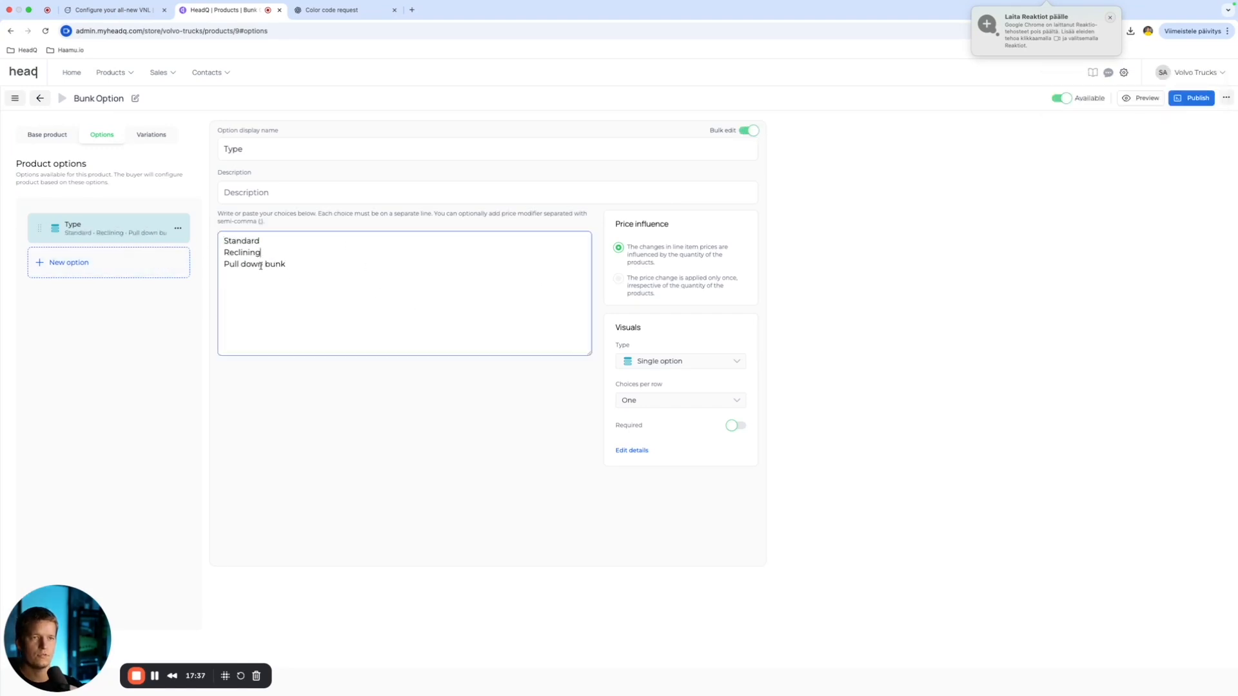
# Step: Show Bunk Option's base product details, take a screenshot of the bunk interior view in the truck builder, and return to HeadQ
pyautogui.click(65, 133)
pyautogui.click(110, 9)
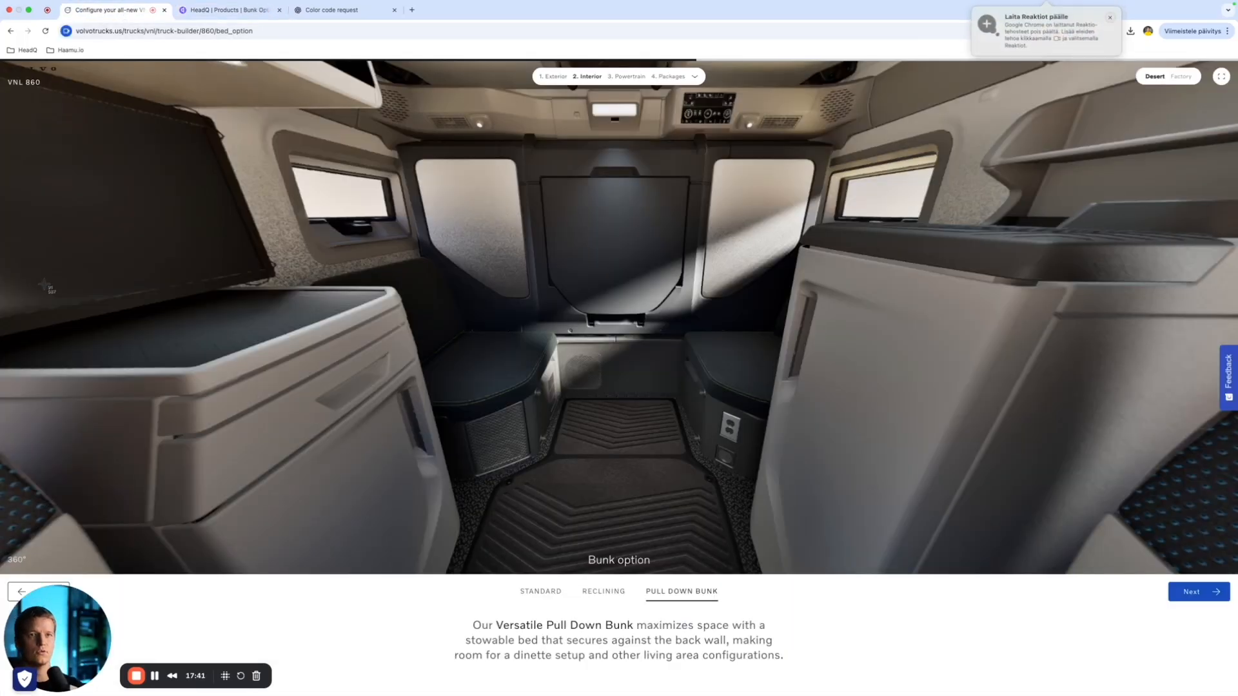
pyautogui.moveTo(63, 60); pyautogui.dragTo(1126, 576)
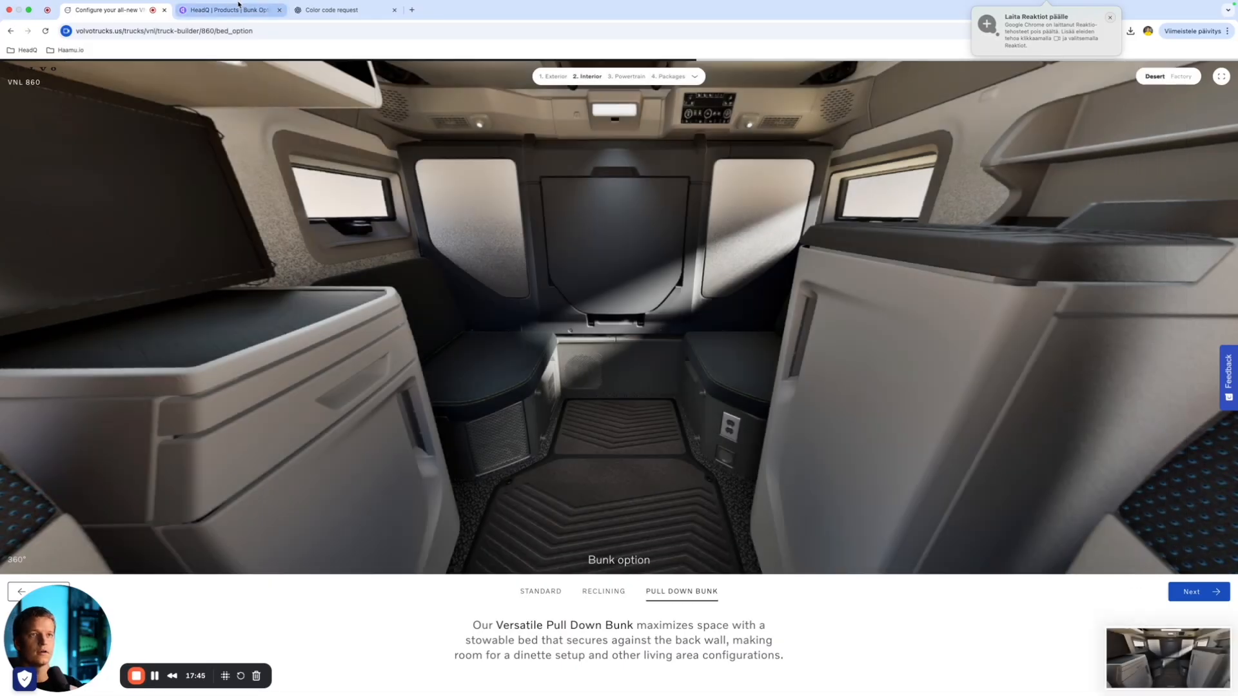
pyautogui.click(225, 10)
# Step: Upload the newest desktop screenshot with the Free crop as the Bunk Option product's image
pyautogui.click(38, 190)
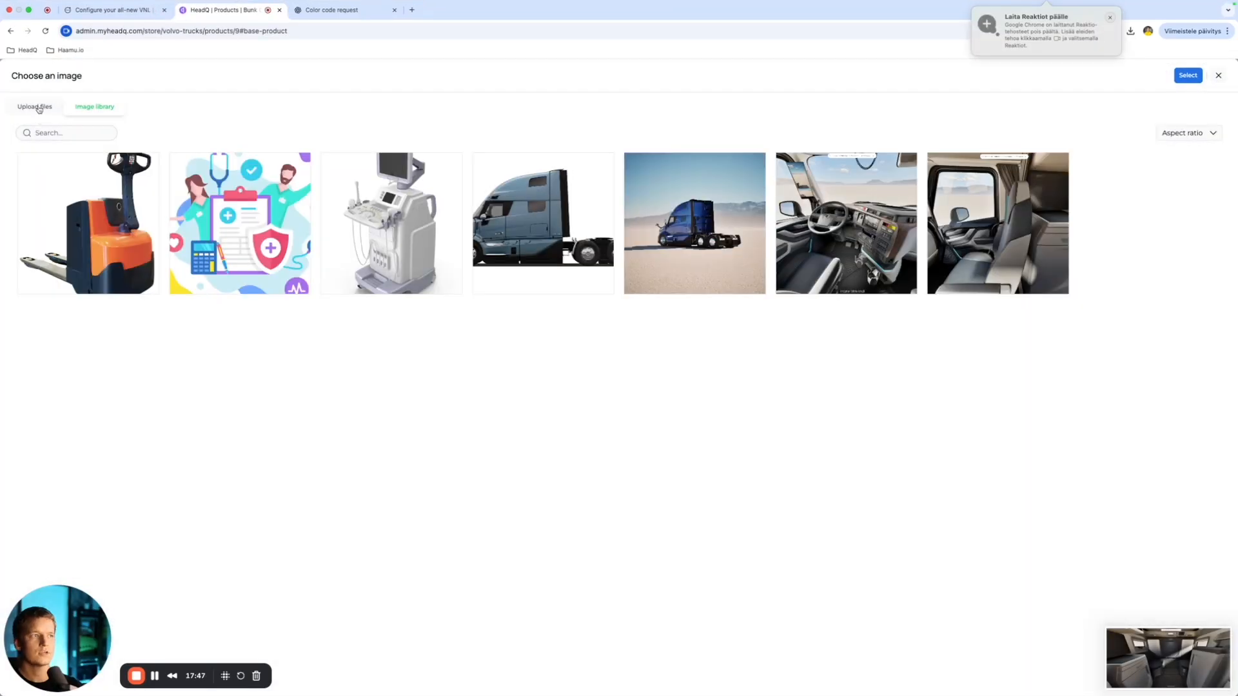
pyautogui.click(39, 108)
pyautogui.click(611, 172)
pyautogui.scroll(-1, 601, 381)
pyautogui.scroll(-1, 613, 408)
pyautogui.click(616, 448)
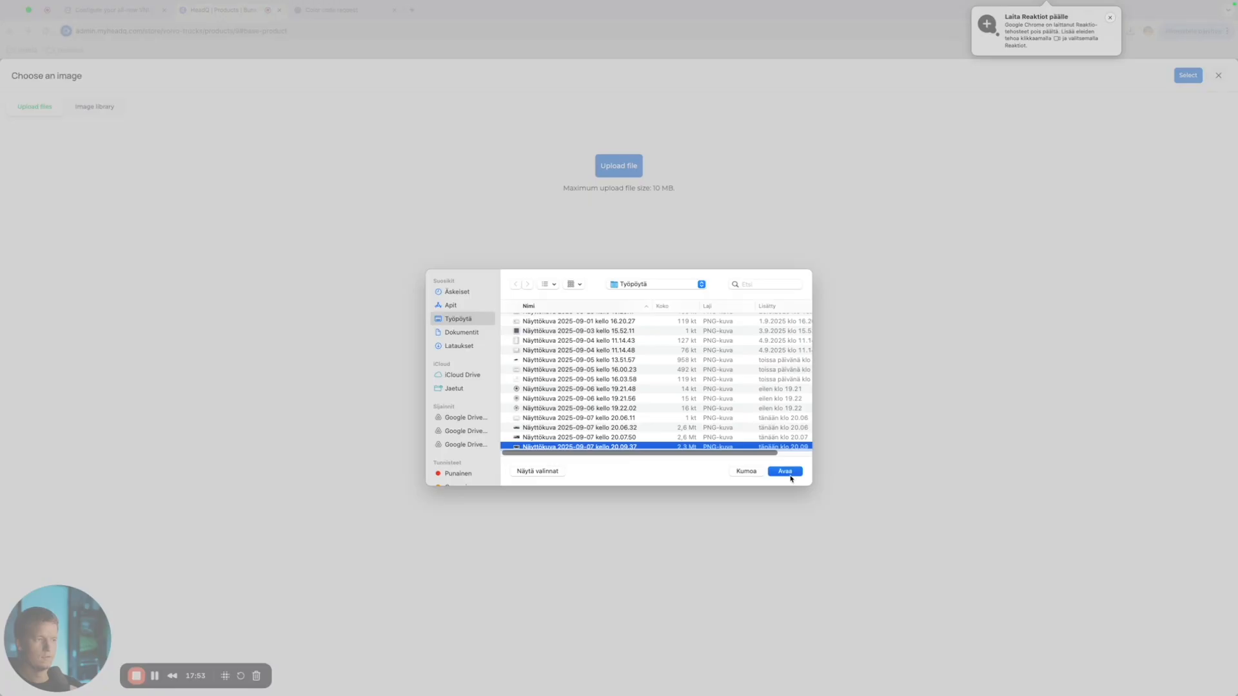
pyautogui.click(787, 473)
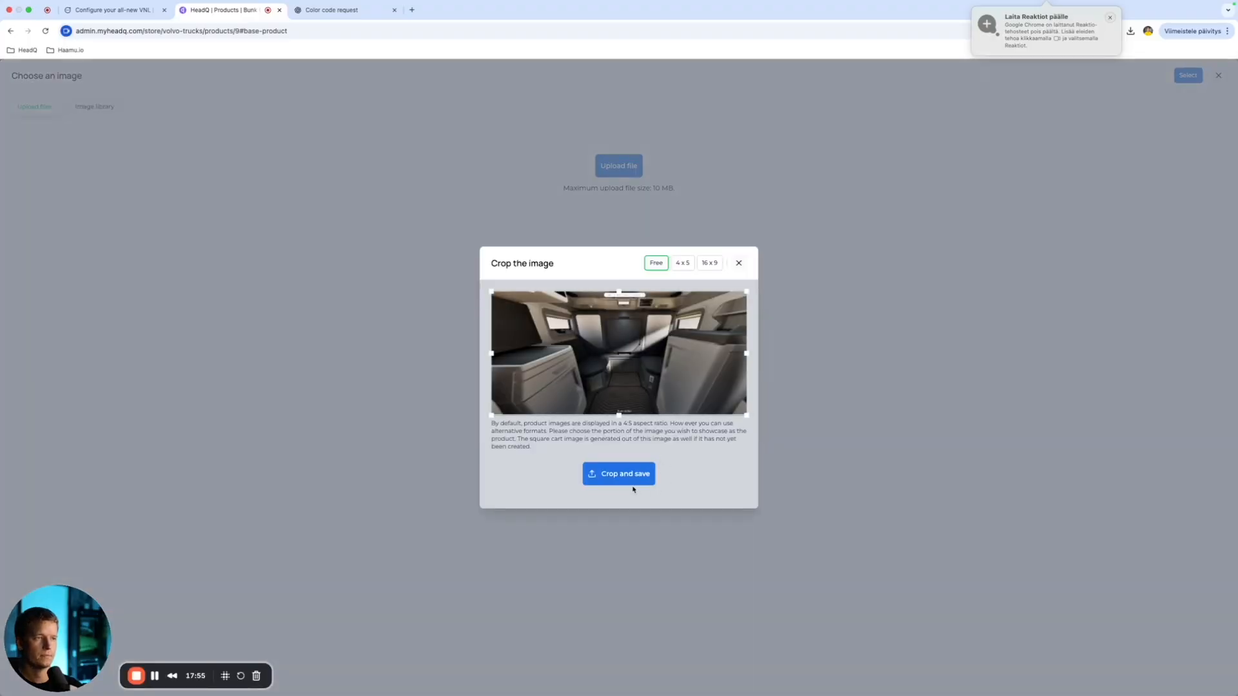
pyautogui.click(633, 485)
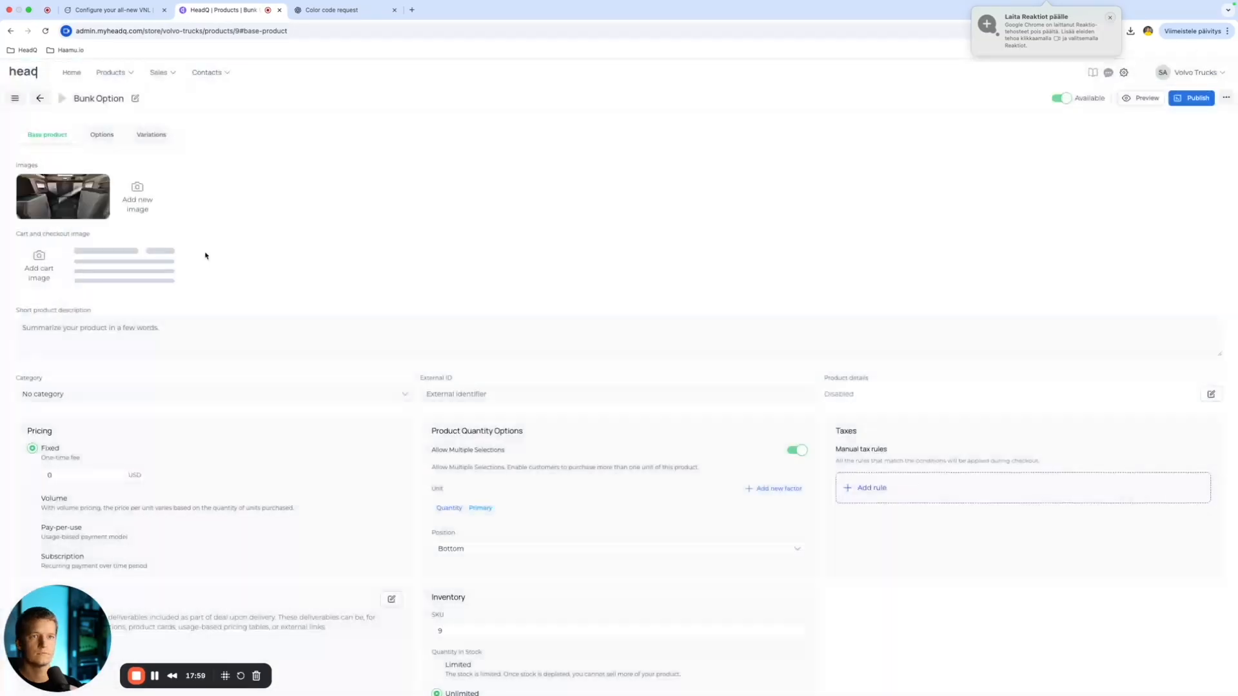
# Step: Set the bunk screenshot from the image library as the Bunk Option product's cart and checkout image
pyautogui.click(40, 262)
pyautogui.click(1181, 210)
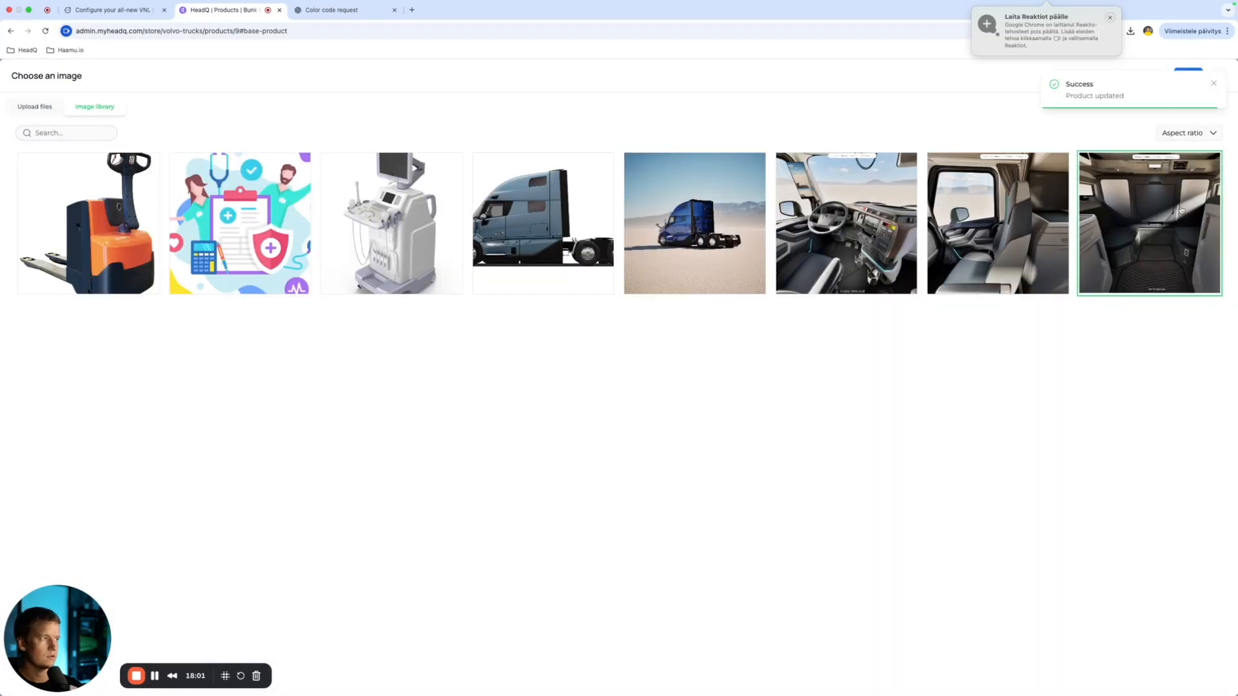
pyautogui.click(1217, 84)
pyautogui.click(1186, 76)
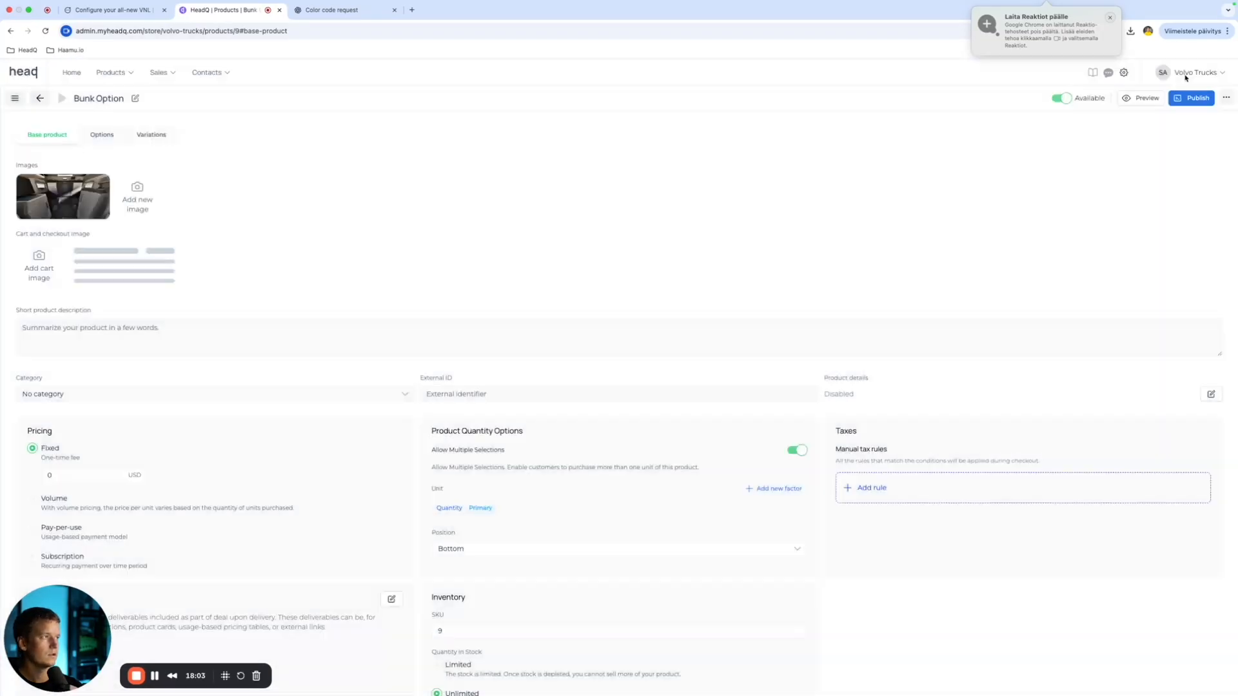
pyautogui.click(29, 263)
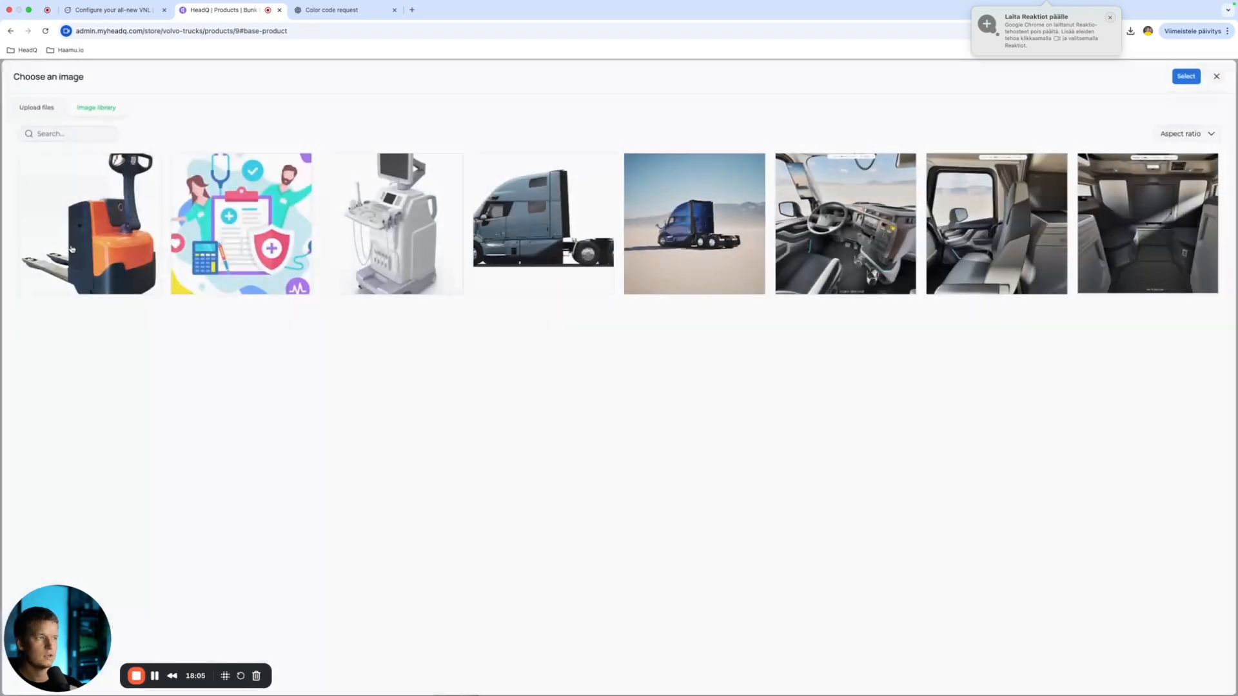
pyautogui.click(1191, 76)
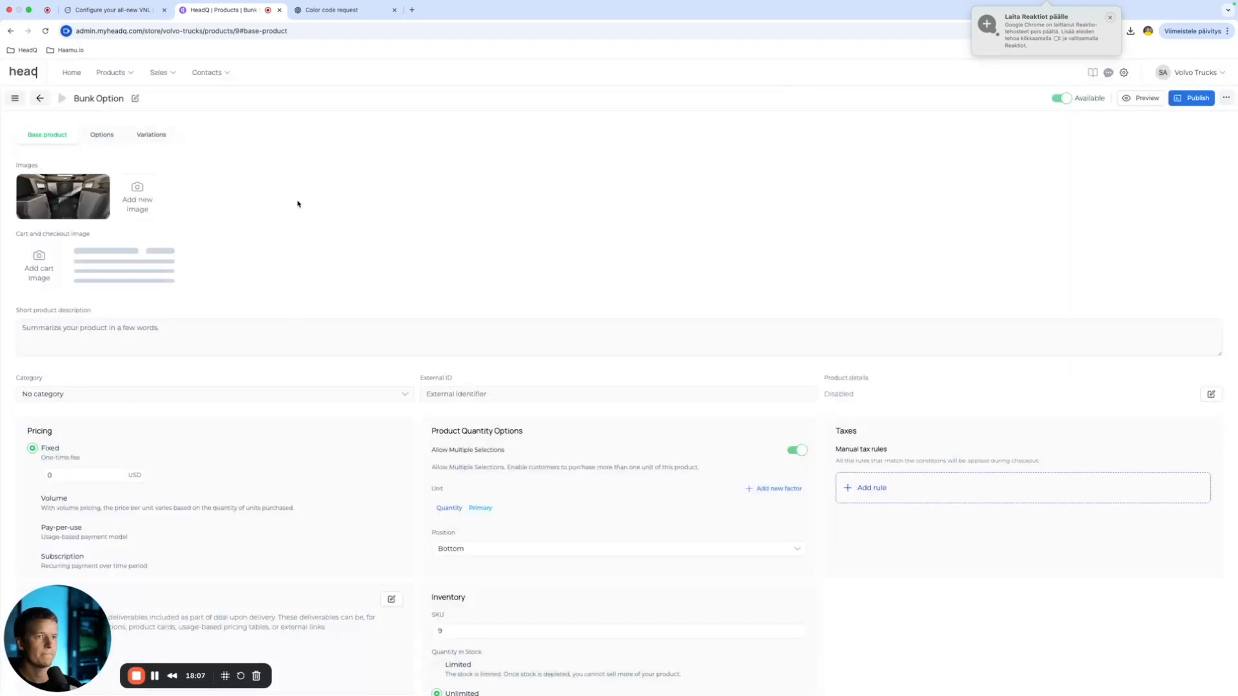
# Step: Switch to the truck builder, advance to the stage after Bunk option, copy the Upper back wall title, and return to HeadQ
pyautogui.click(116, 10)
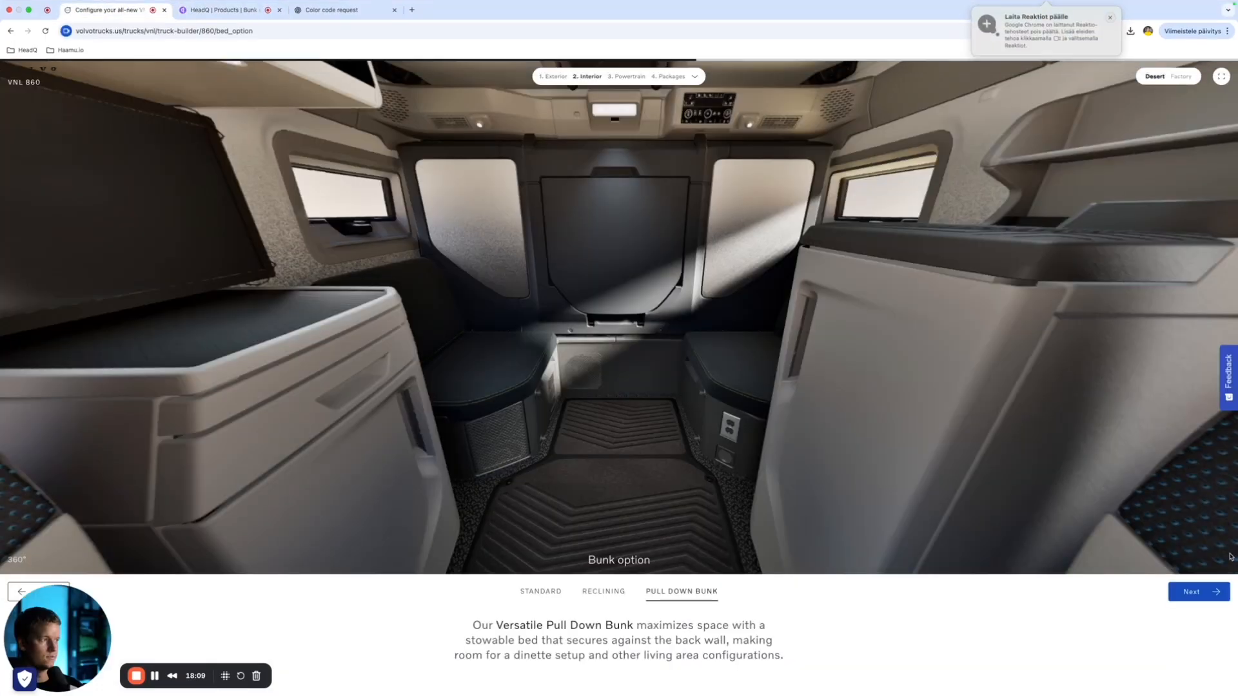
pyautogui.click(1199, 592)
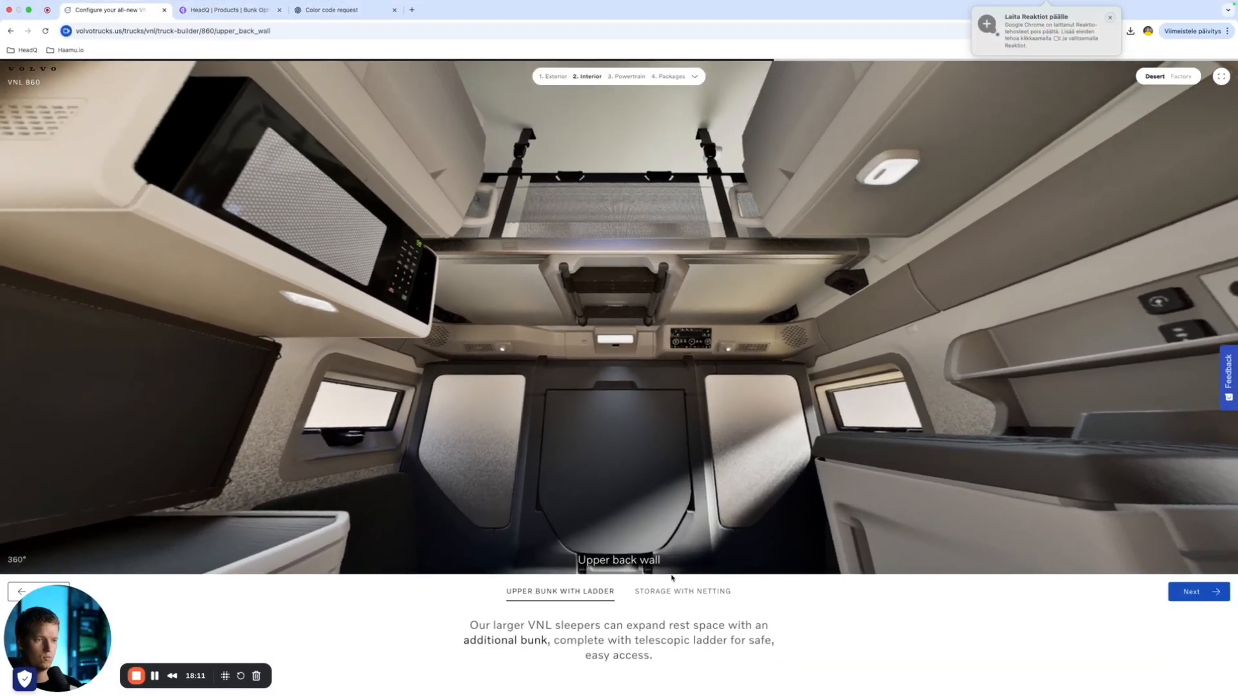
pyautogui.moveTo(576, 565); pyautogui.dragTo(662, 561)
pyautogui.rightClick(661, 561)
pyautogui.click(671, 579)
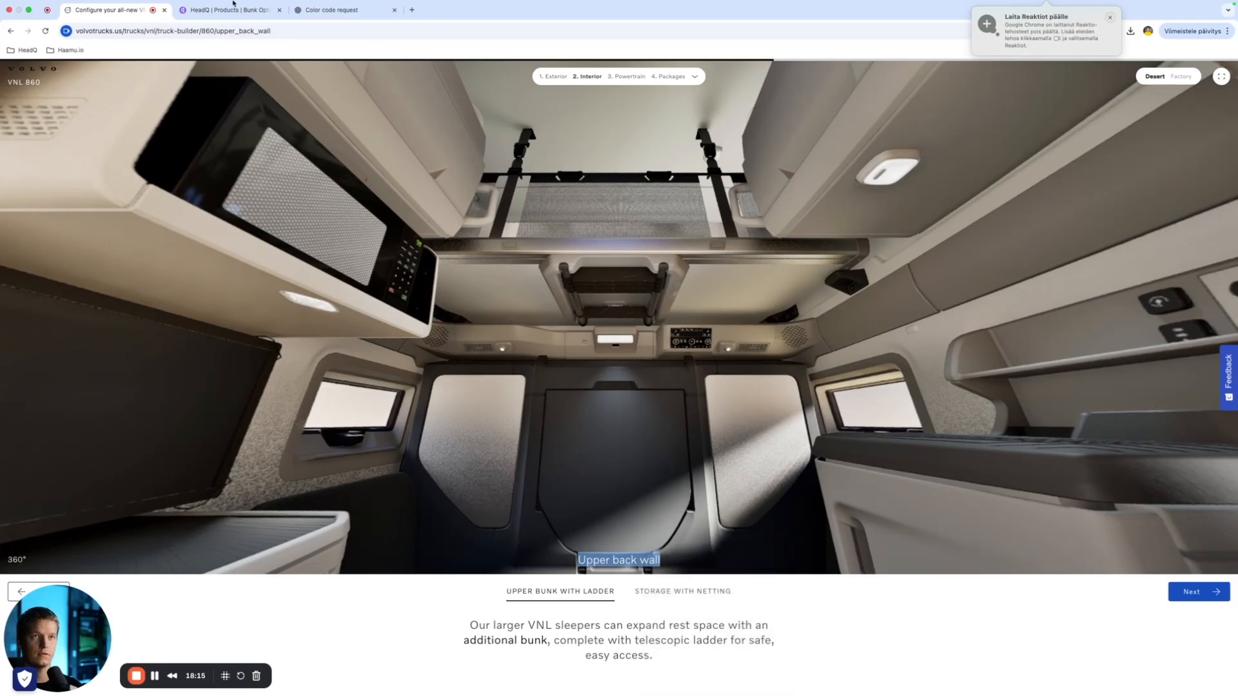
pyautogui.click(209, 11)
# Step: Create a new product from scratch named Upper back wall
pyautogui.moveTo(116, 79)
pyautogui.click(139, 98)
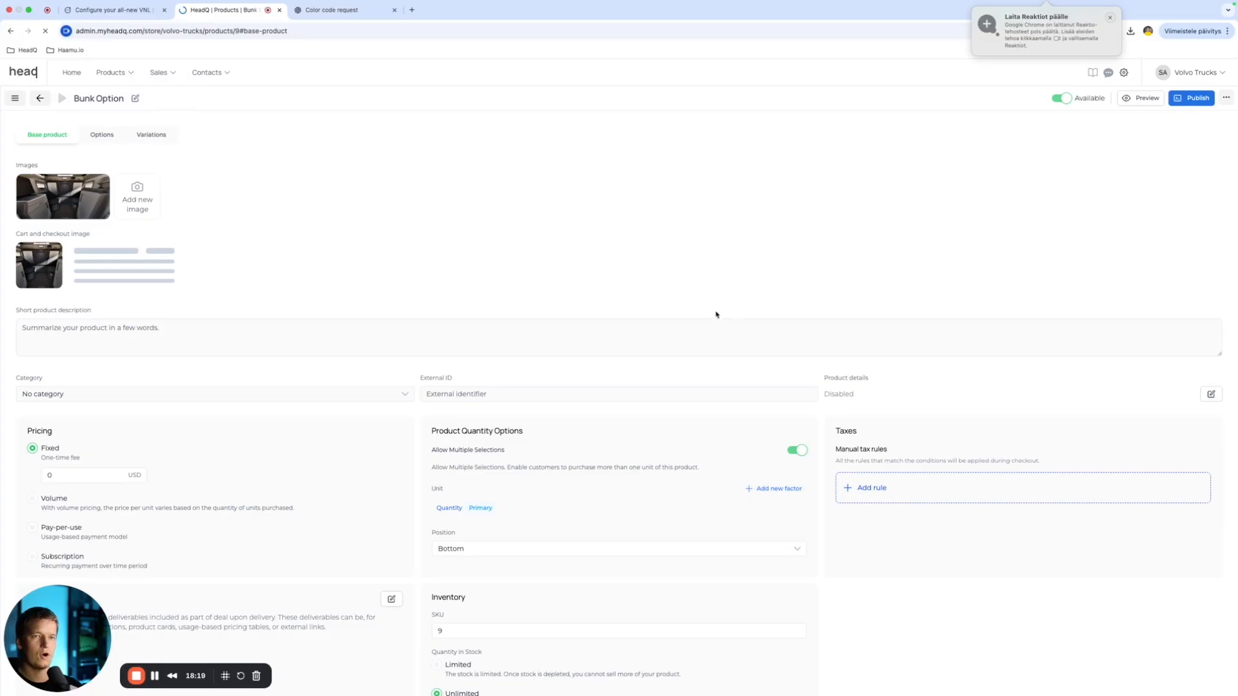
pyautogui.click(920, 120)
pyautogui.click(909, 134)
pyautogui.click(647, 406)
pyautogui.hotkey('ctrl', 'v')
pyautogui.click(696, 404)
# Step: Copy the choice names Upper Bunk with Ladder and Storage with Netting from the truck builder and return to HeadQ
pyautogui.click(106, 10)
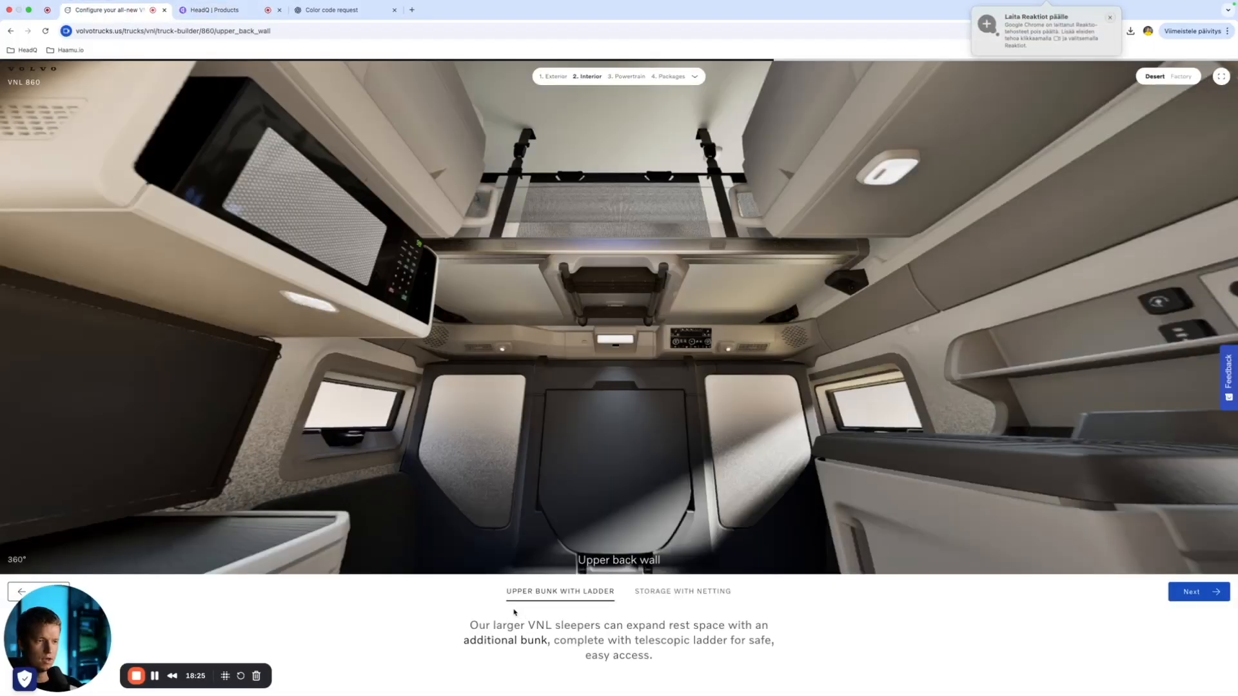
pyautogui.moveTo(504, 594); pyautogui.dragTo(698, 601)
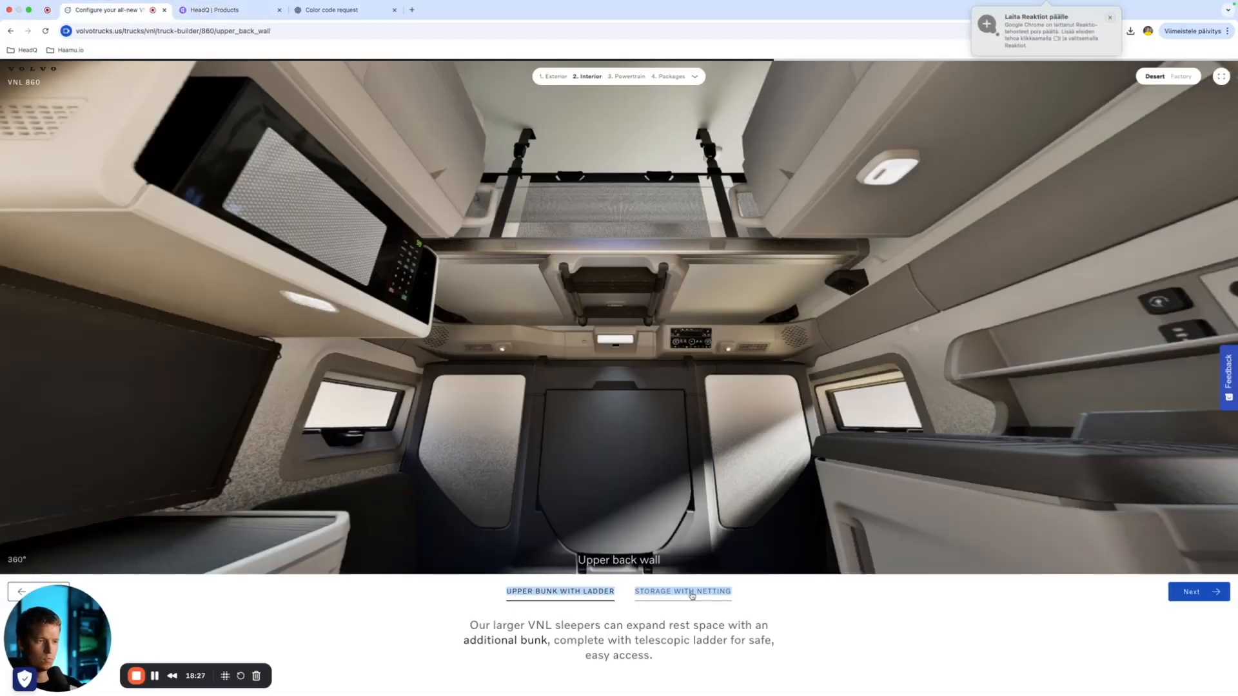
pyautogui.rightClick(691, 595)
pyautogui.click(716, 580)
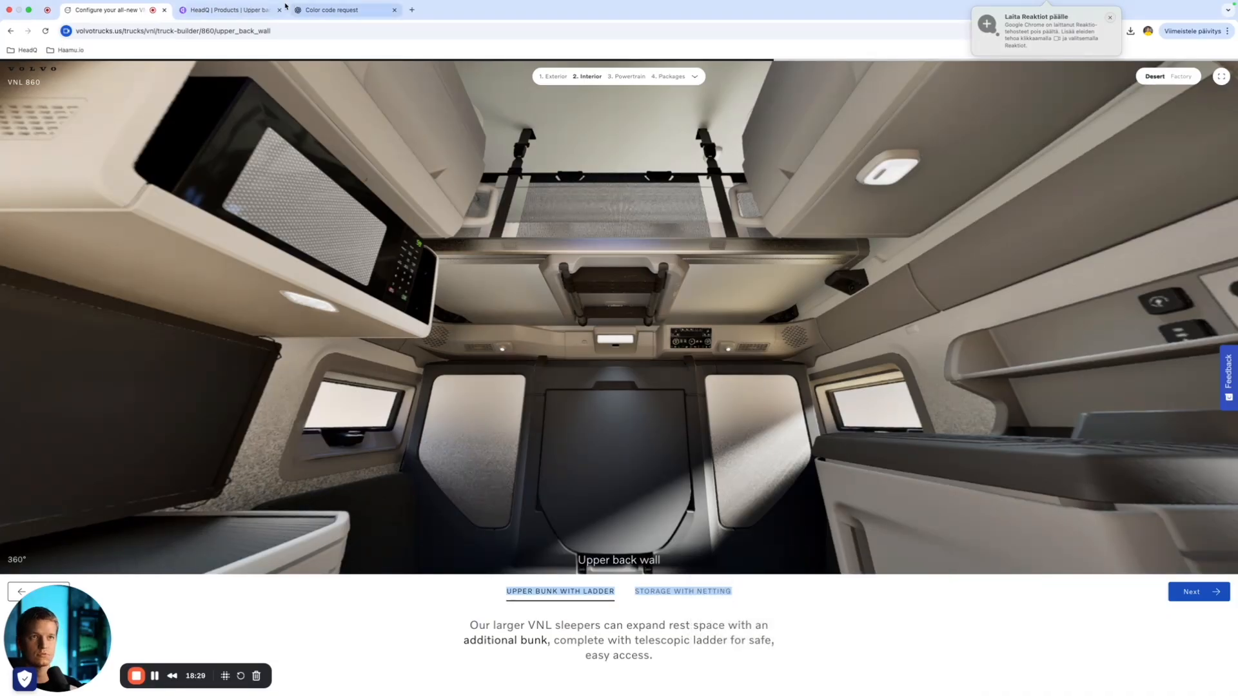
pyautogui.click(245, 10)
# Step: Start a new single option named Type for the Upper back wall product
pyautogui.click(98, 134)
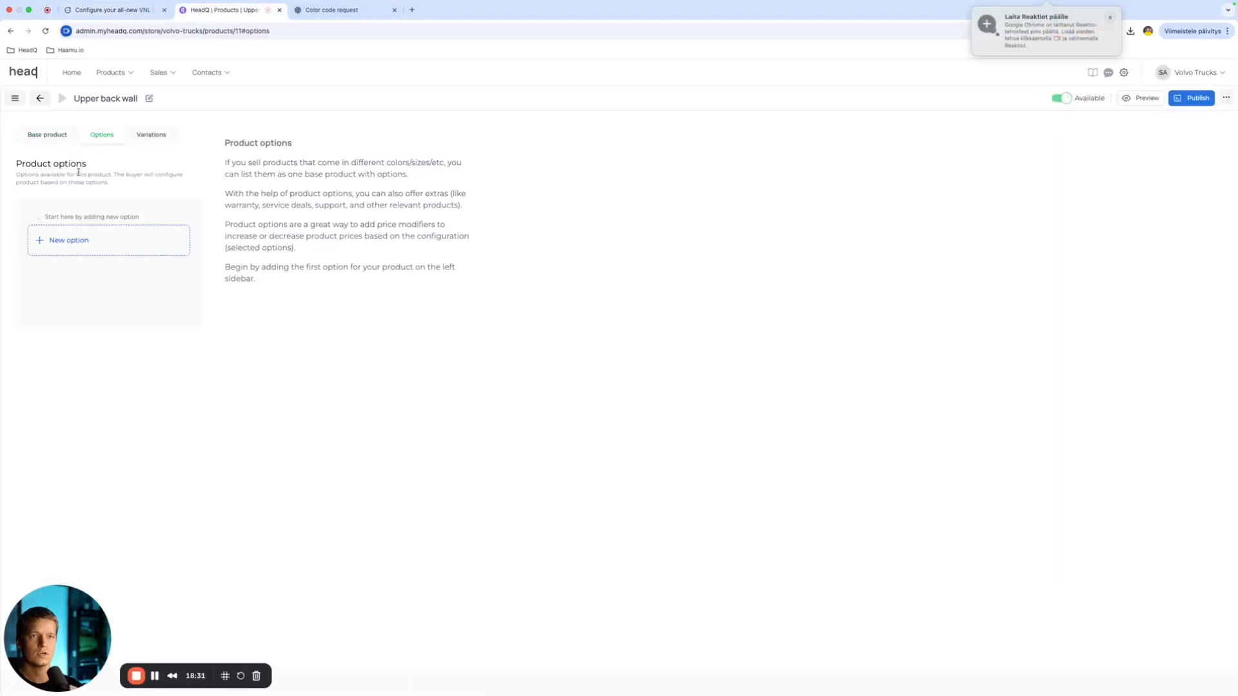
pyautogui.click(97, 238)
pyautogui.click(700, 100)
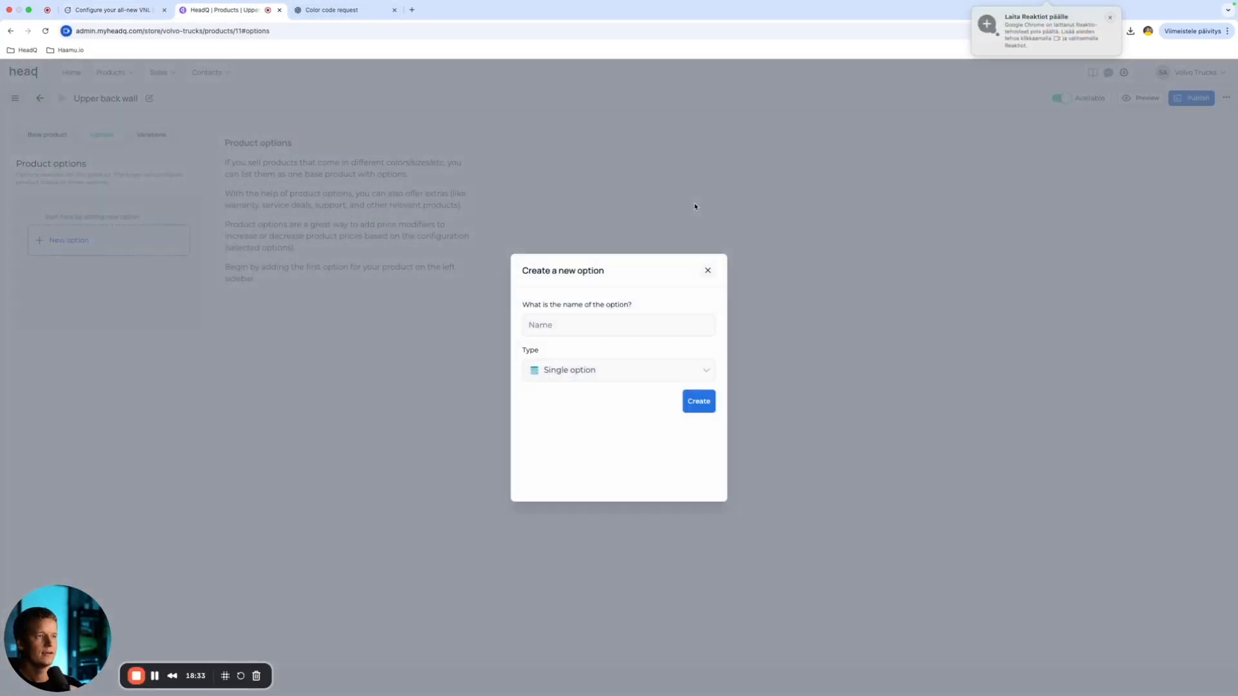
pyautogui.click(671, 324)
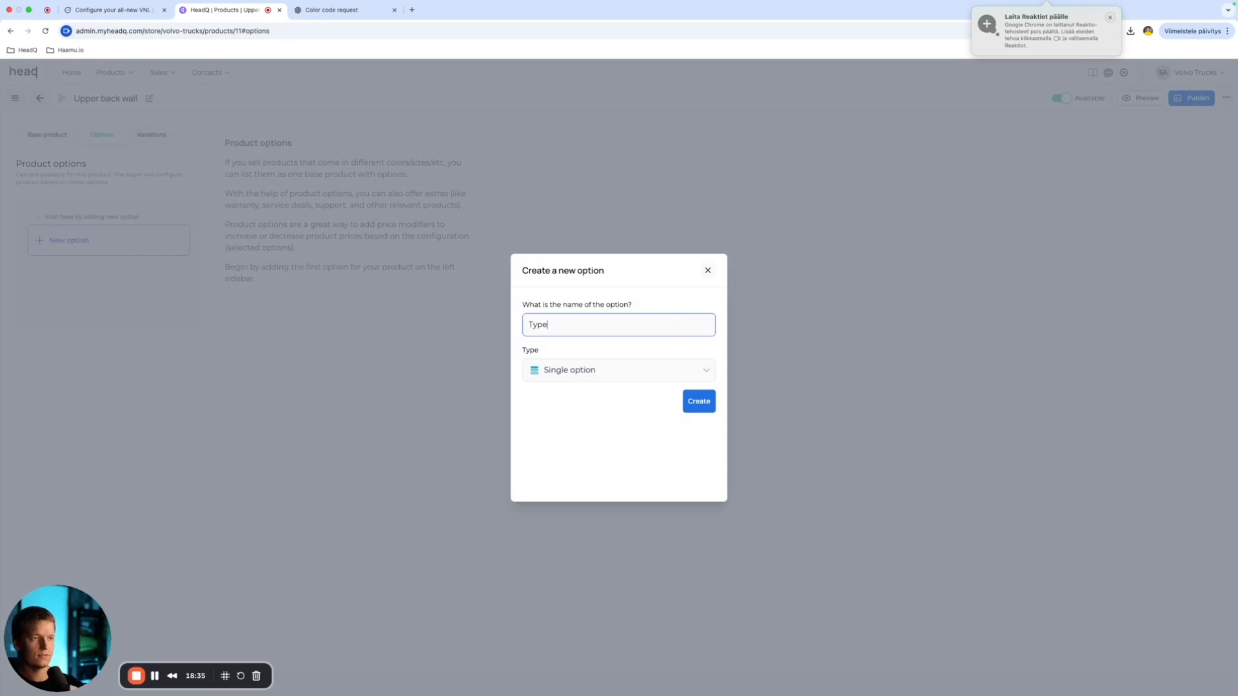
# Step: Create the single option Type and bulk-edit its choices to Upper bunk with ladder and Storage with netting, without blank lines
pyautogui.click(698, 401)
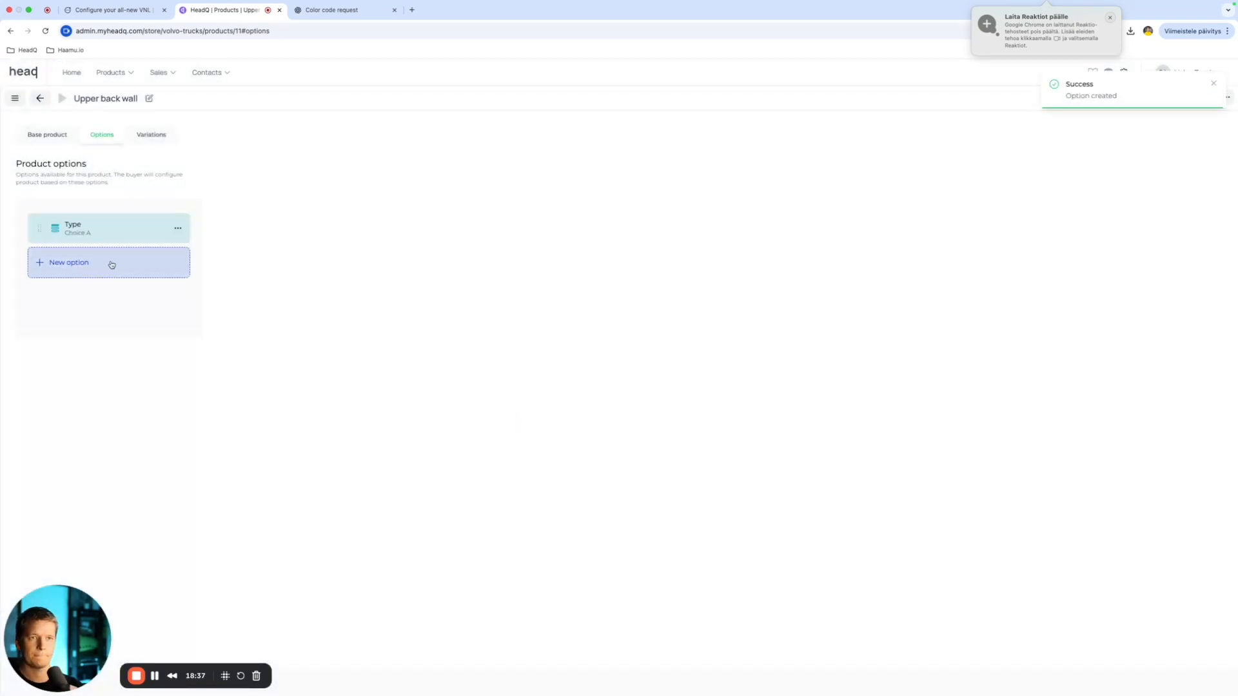
pyautogui.click(745, 131)
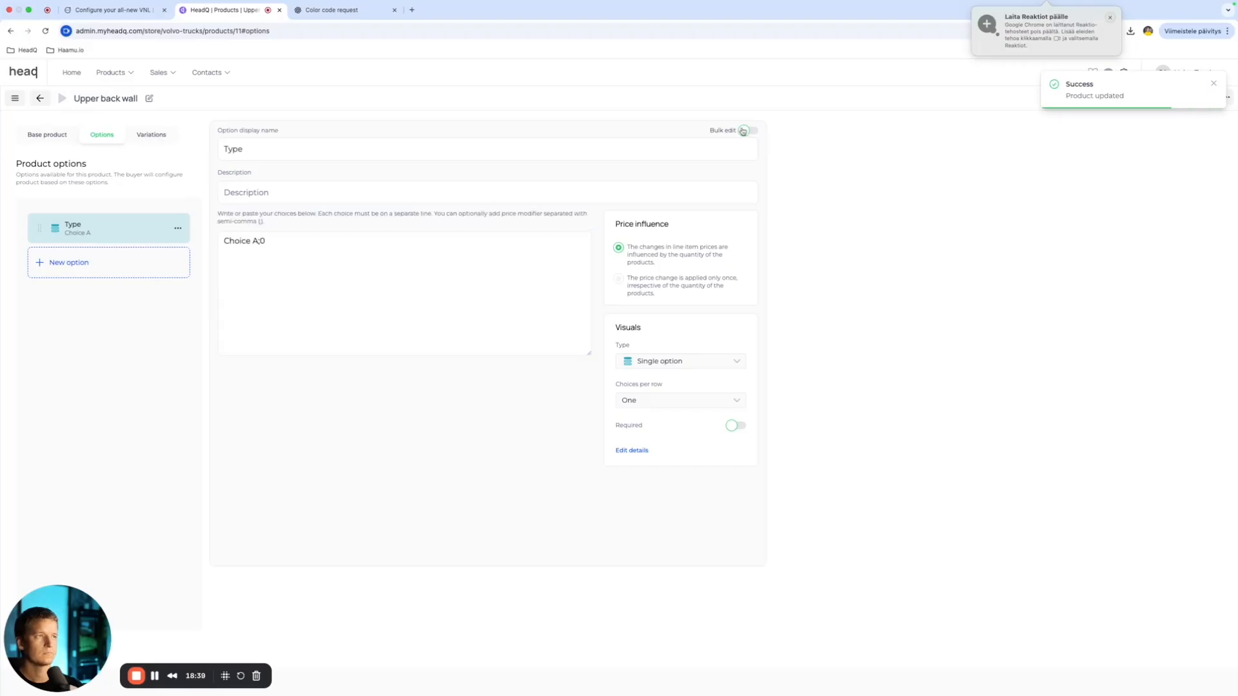
pyautogui.click(237, 301)
pyautogui.hotkey('ctrl', 'a')
pyautogui.write('Upper bunk with ladder  Storage with netting')
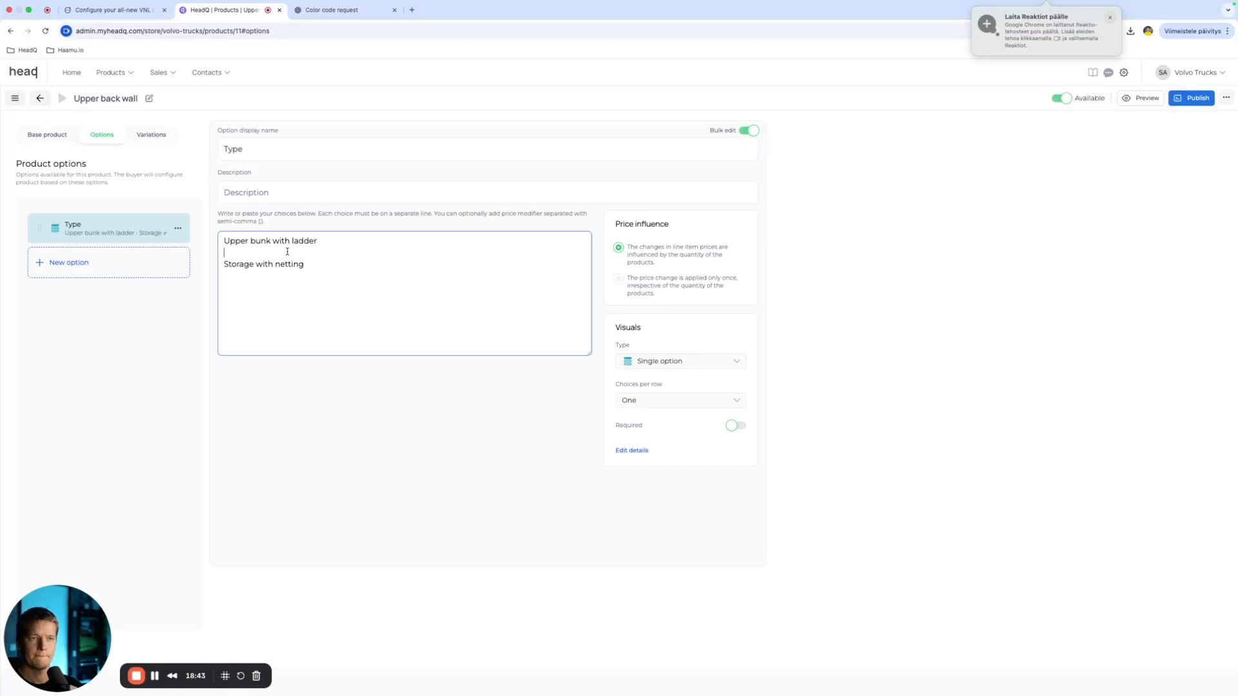
pyautogui.press('BackSpace')
pyautogui.click(147, 351)
# Step: Switch to the Volvo truck builder and capture a screenshot of the upper back wall interior image
pyautogui.click(50, 134)
pyautogui.click(109, 9)
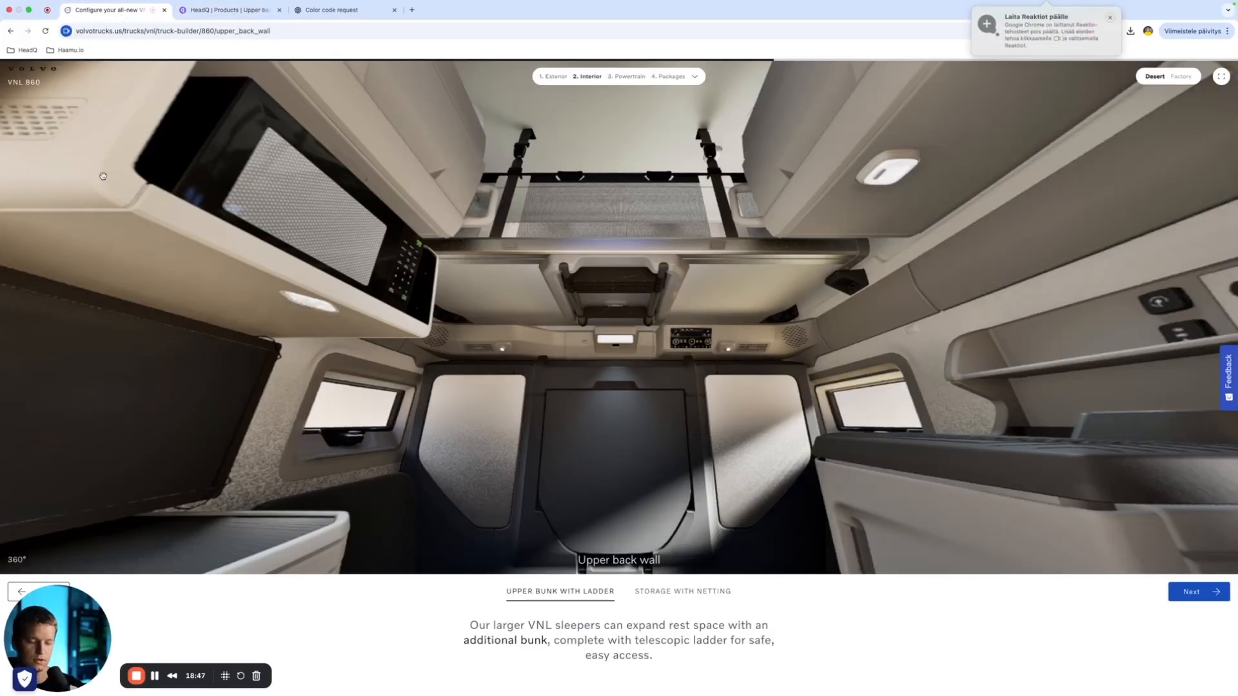
pyautogui.moveTo(80, 62); pyautogui.dragTo(1153, 578)
# Step: In HeadQ, upload the screenshot Näyttökuva 2025-09-07 kello 20.10.44 as the product image of Upper back wall
pyautogui.click(229, 10)
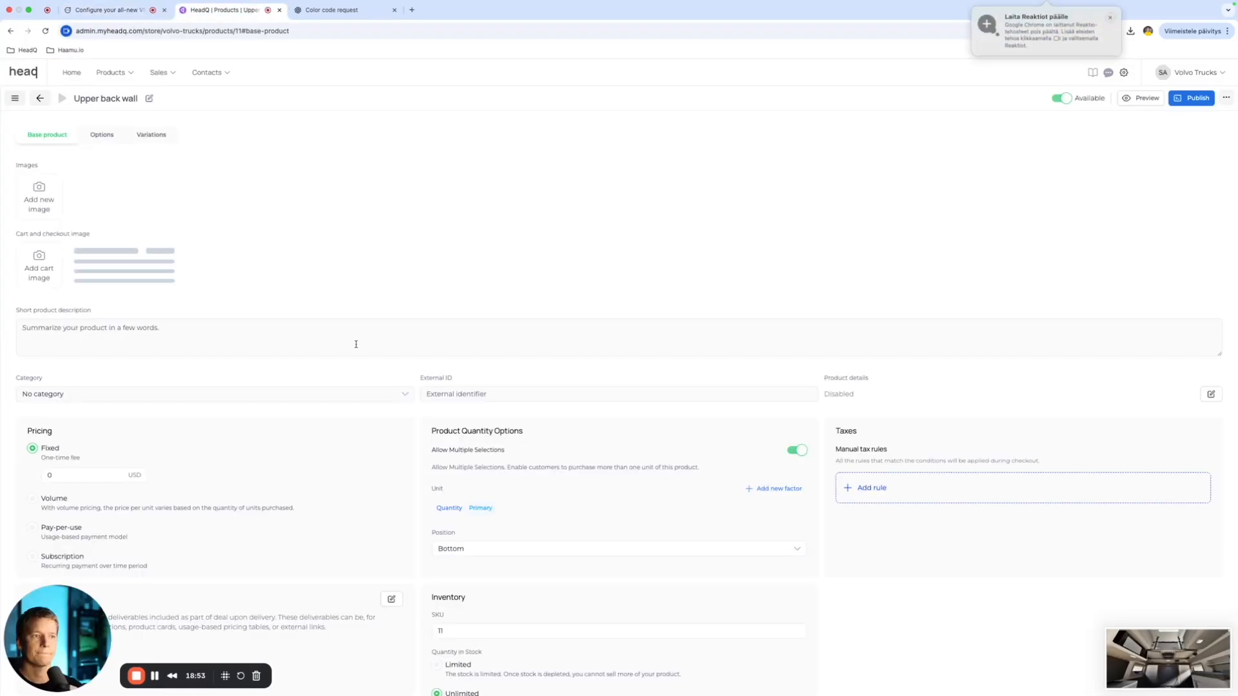
pyautogui.click(46, 217)
pyautogui.click(33, 110)
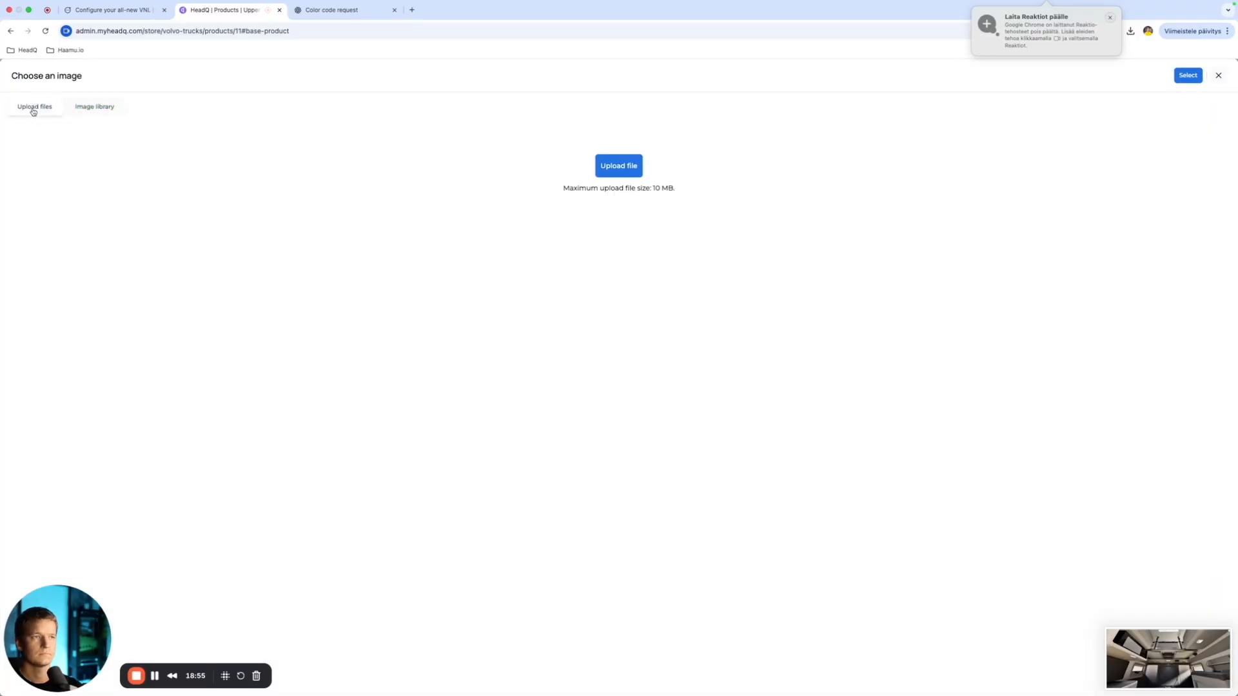
pyautogui.click(635, 165)
pyautogui.scroll(-2, 641, 410)
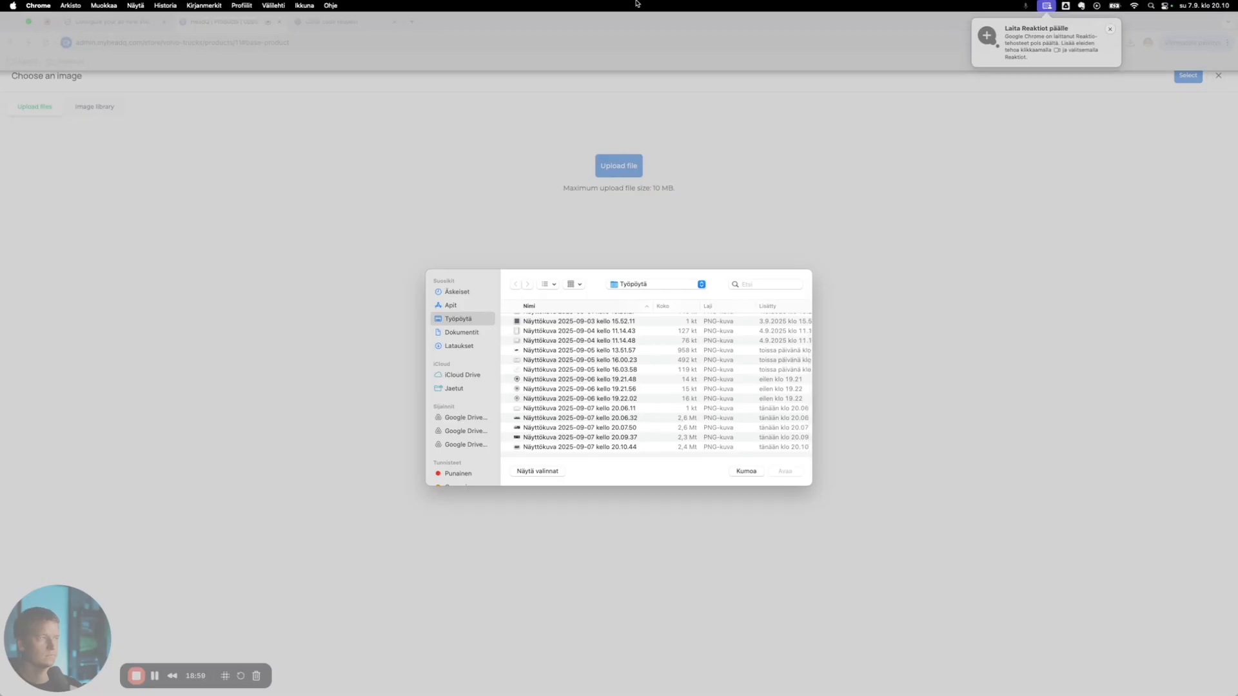
pyautogui.scroll(-1, 599, 444)
pyautogui.click(626, 448)
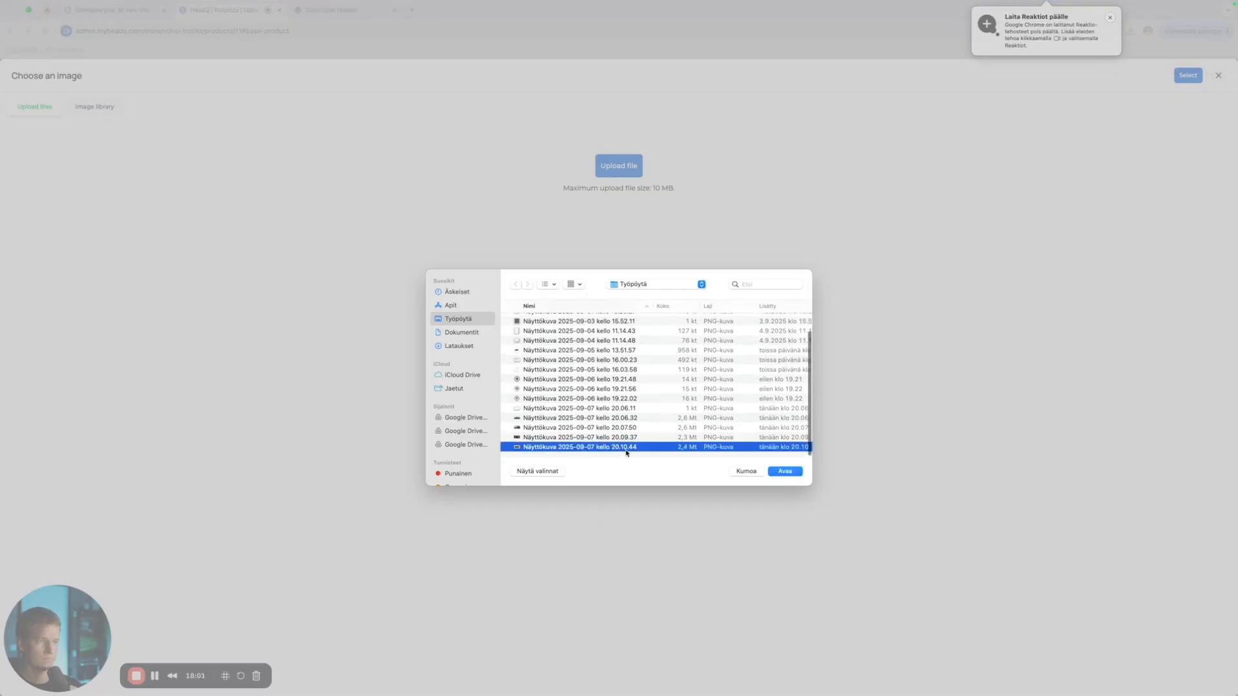
pyautogui.click(785, 472)
pyautogui.click(635, 474)
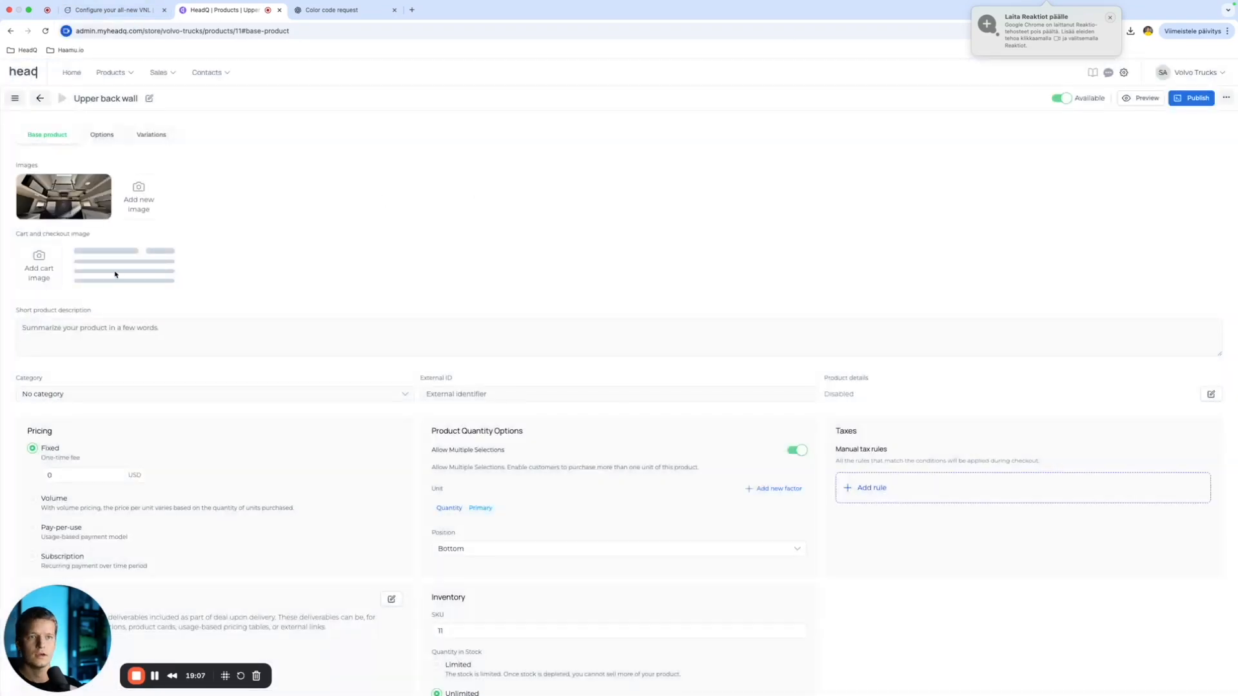
# Step: Set the upper back wall picture from the image library as the cart and checkout image
pyautogui.click(49, 268)
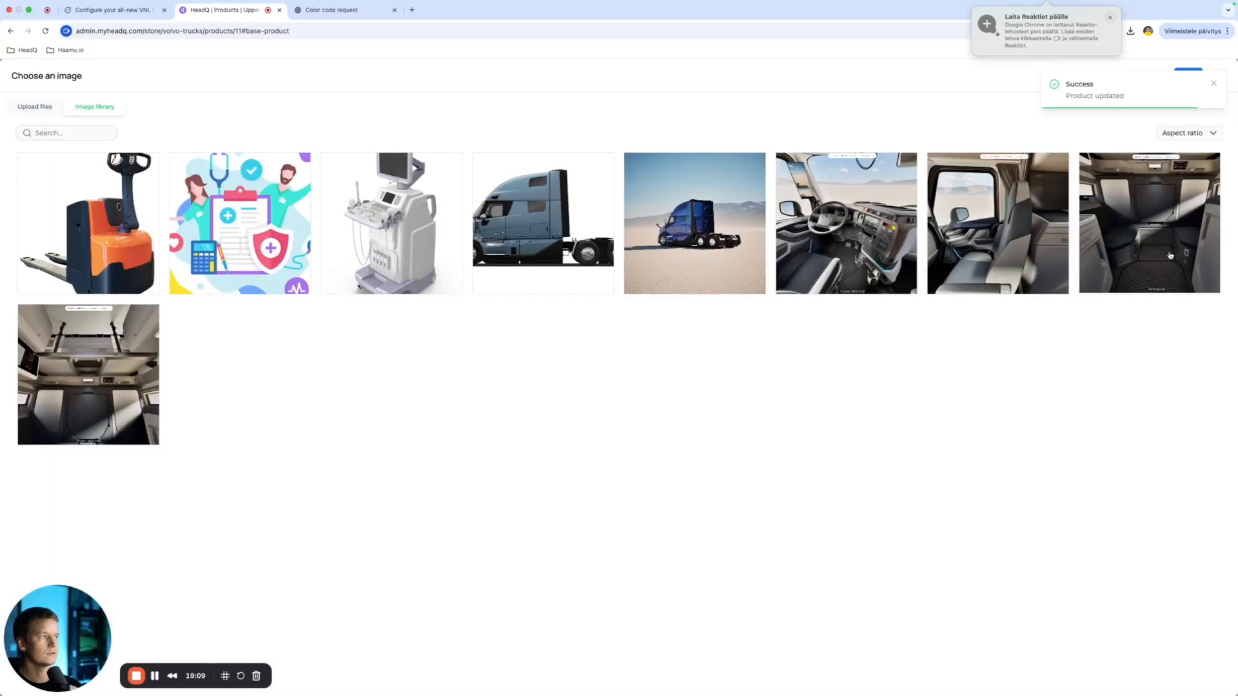
pyautogui.click(110, 374)
pyautogui.click(1187, 76)
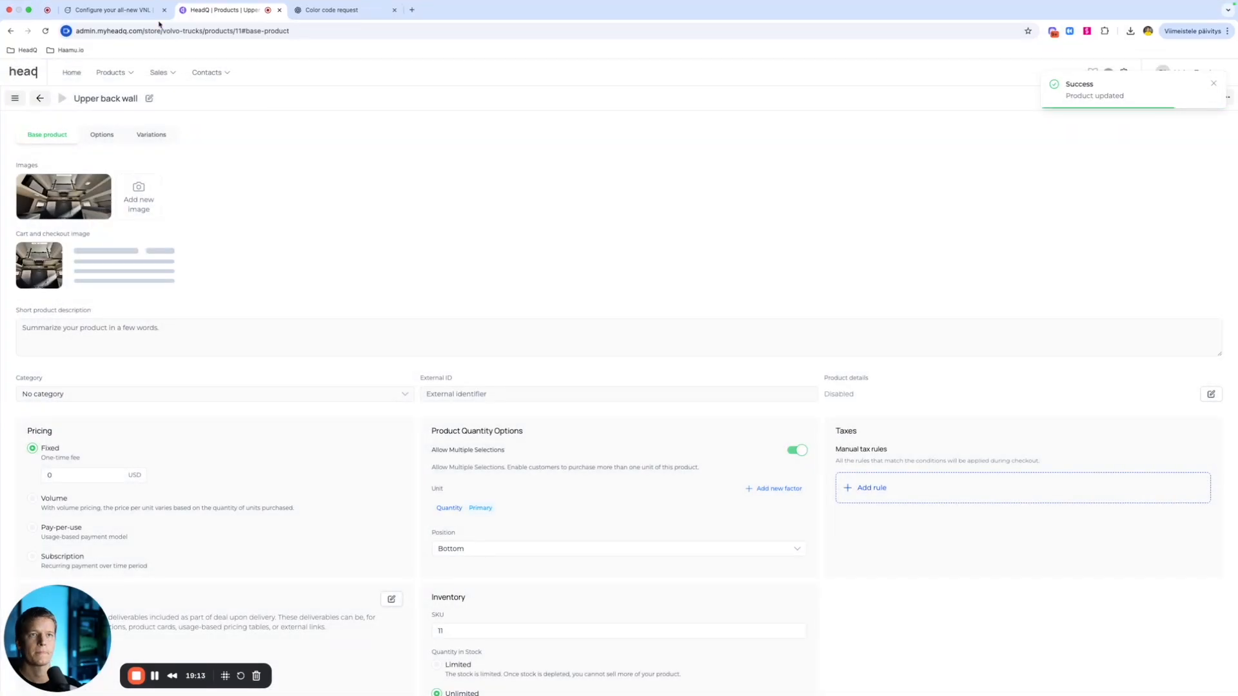
# Step: Switch to the Volvo truck builder, advance to the powertrain page and copy the heading Powertrain Package
pyautogui.click(110, 10)
pyautogui.click(1223, 599)
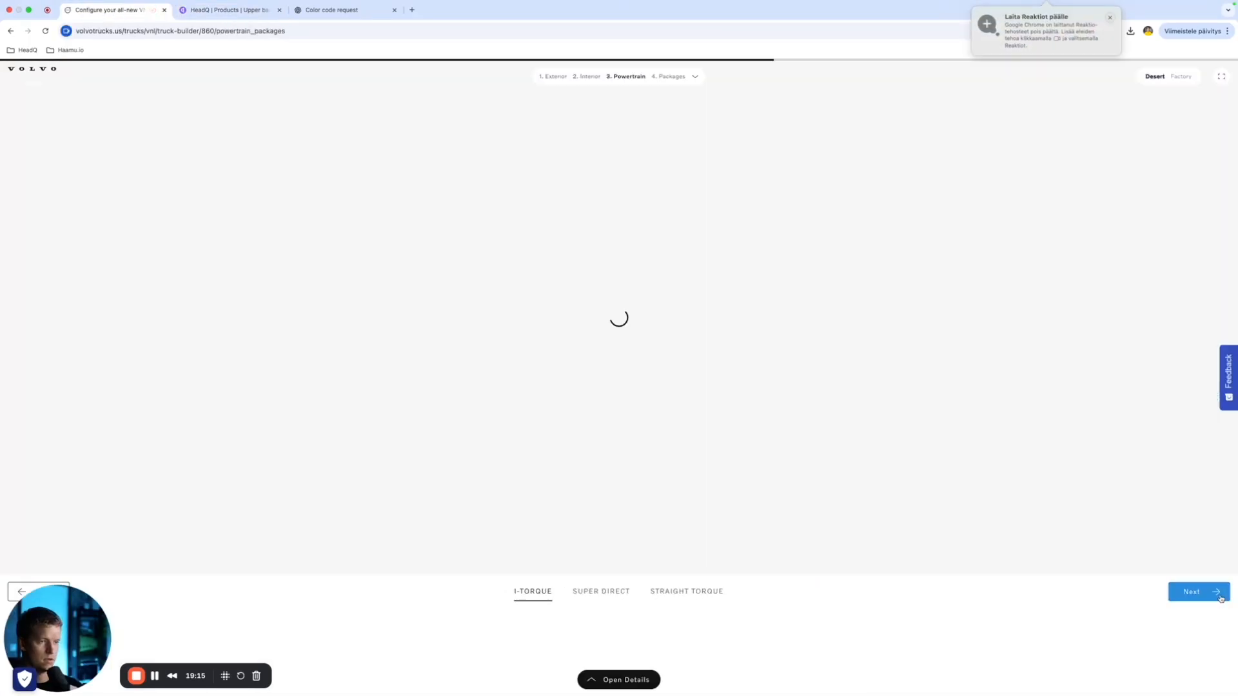
pyautogui.tripleClick(592, 560)
pyautogui.press('super+c')
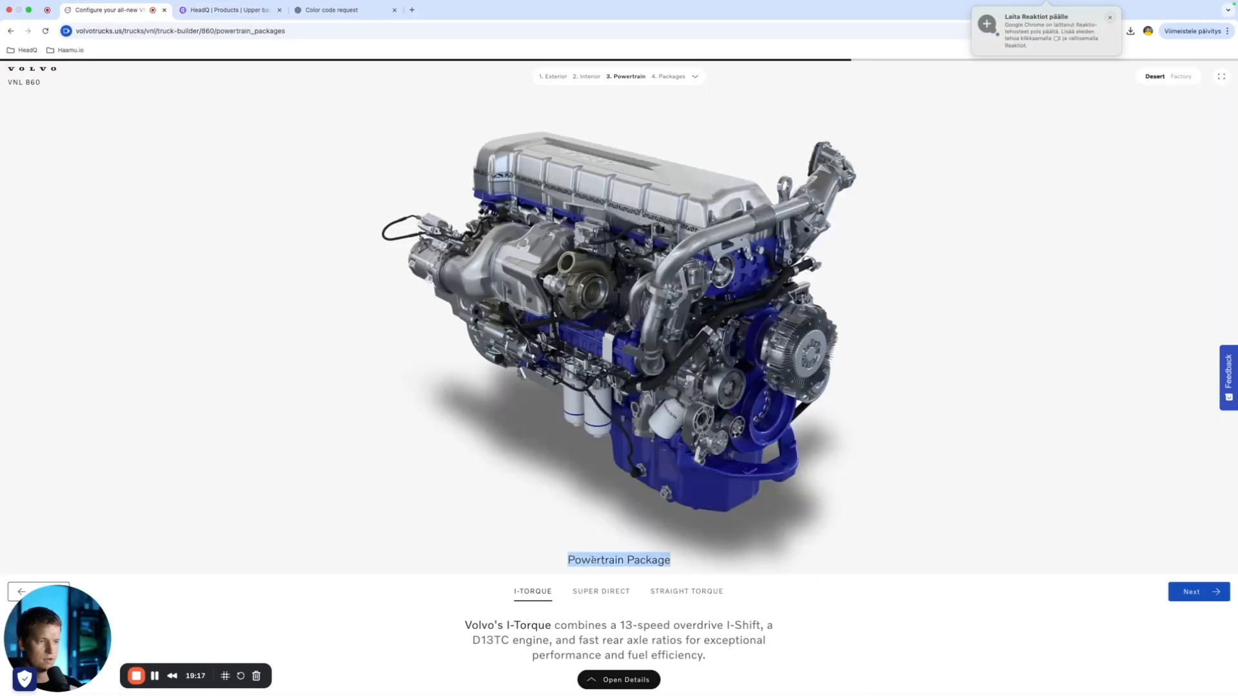
# Step: Return to HeadQ and create a new product named Powertrain Package from the product list
pyautogui.click(229, 10)
pyautogui.click(111, 72)
pyautogui.click(133, 95)
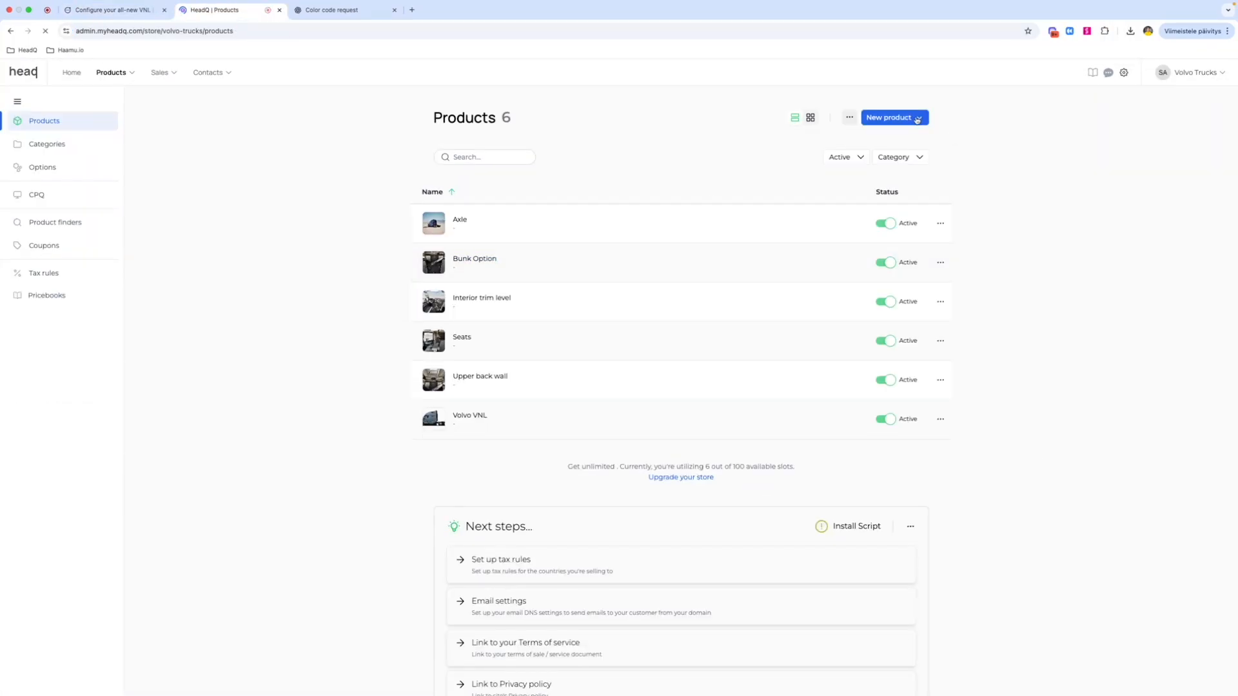
pyautogui.click(896, 118)
pyautogui.click(902, 136)
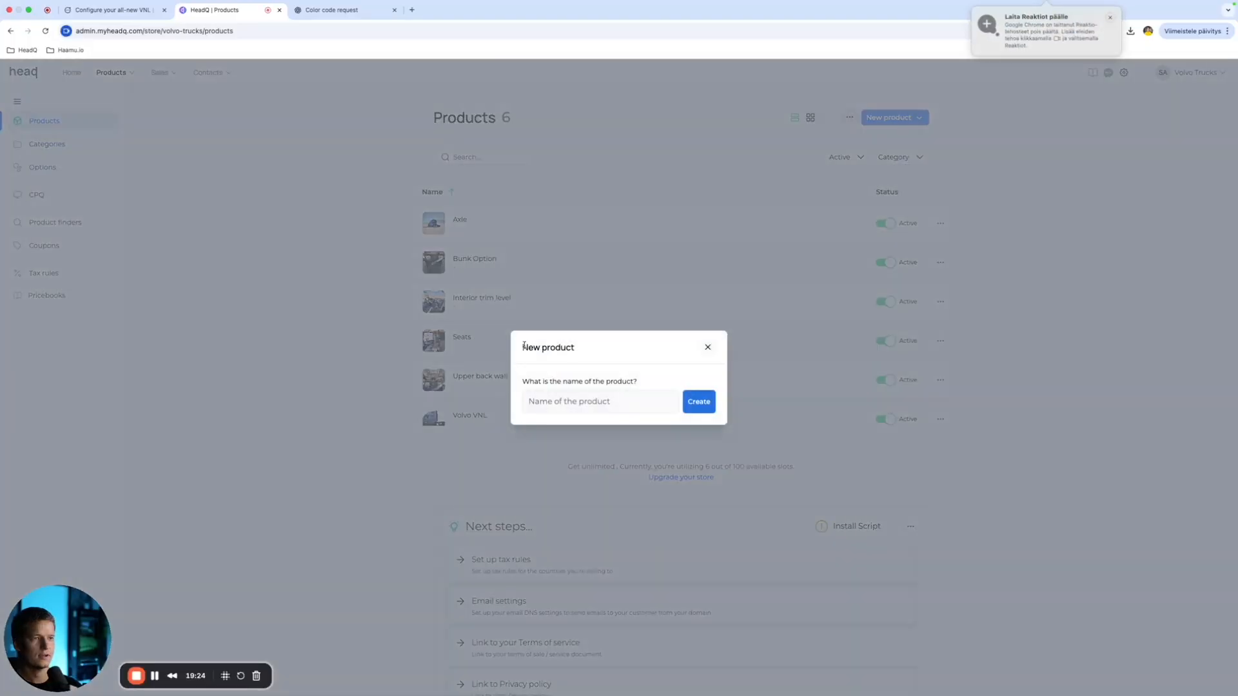
pyautogui.click(646, 398)
pyautogui.press('super+v')
pyautogui.click(700, 407)
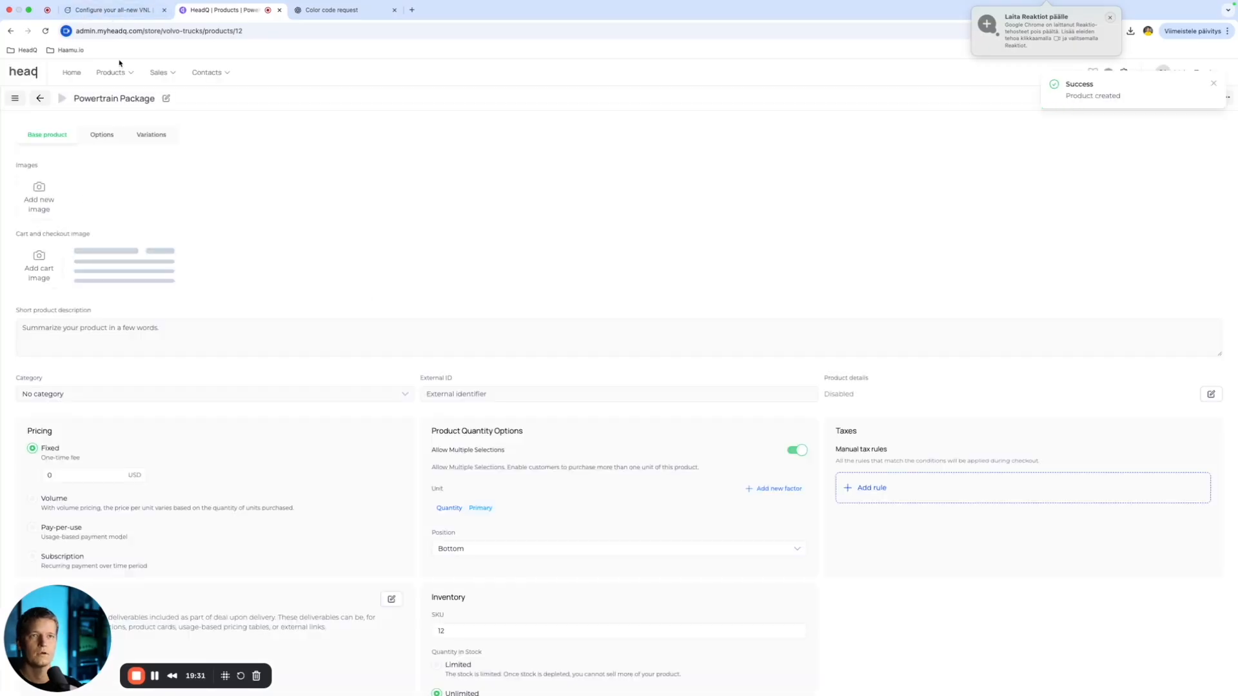
# Step: Add a single option named Type to the Powertrain Package product
pyautogui.click(97, 140)
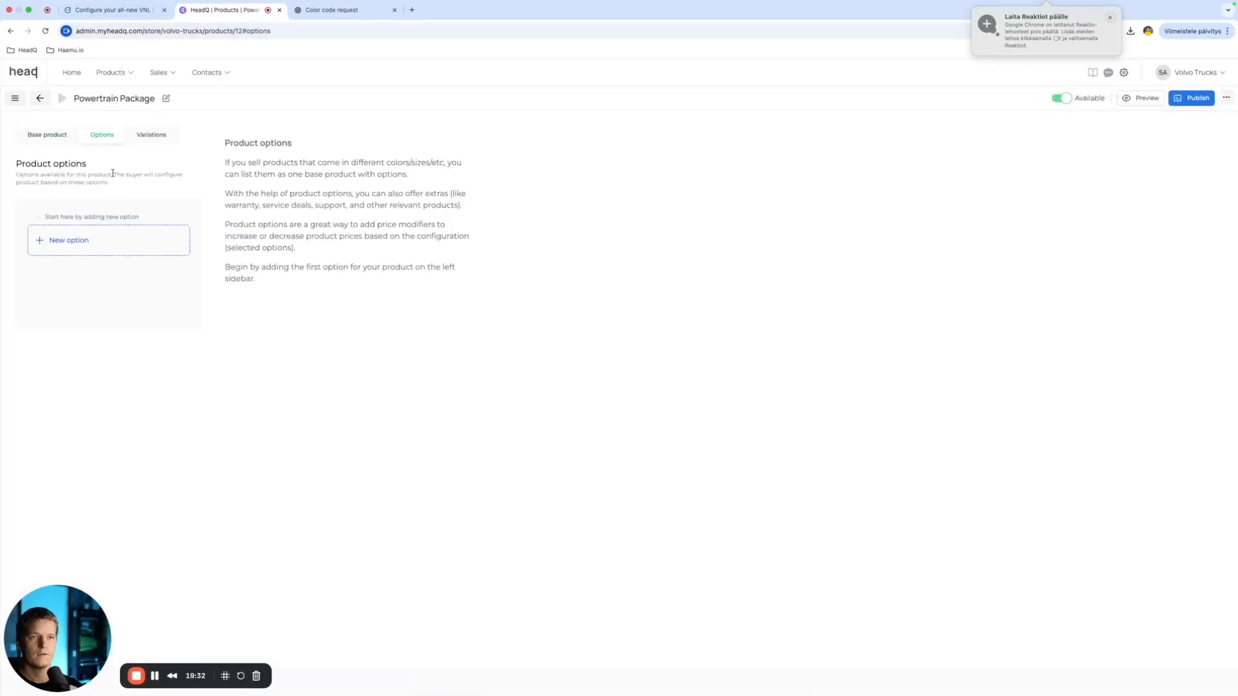
pyautogui.click(116, 246)
pyautogui.click(699, 93)
pyautogui.click(598, 330)
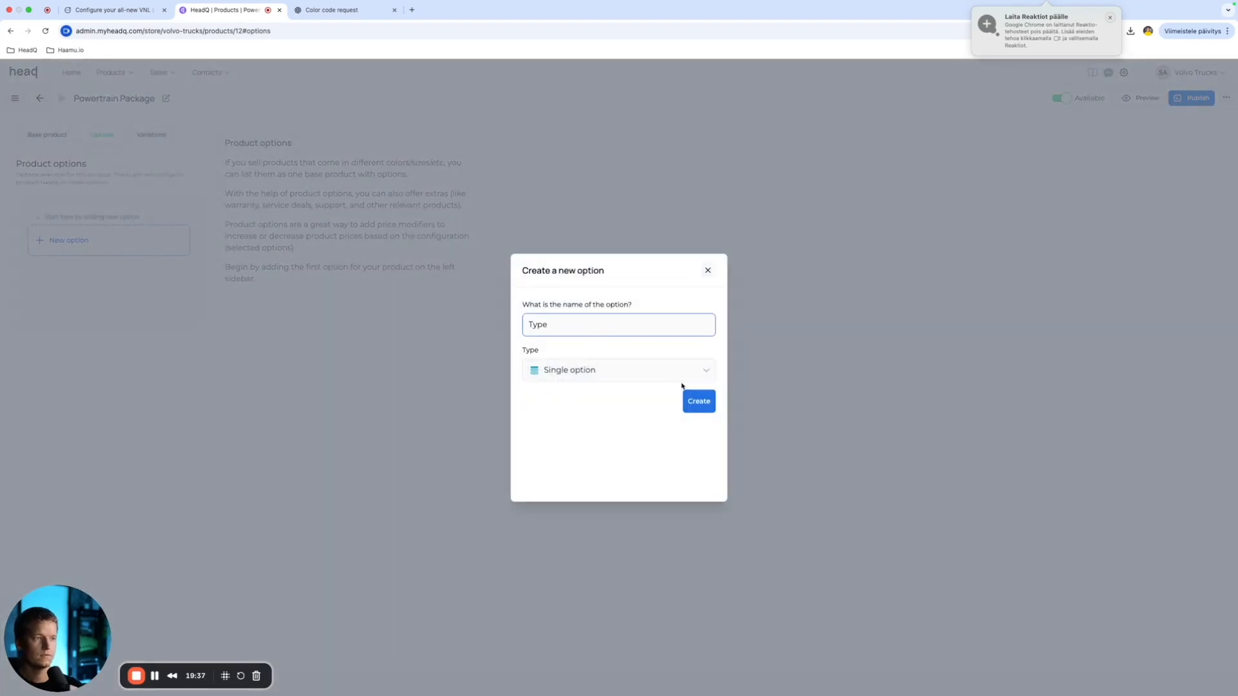
pyautogui.click(698, 401)
# Step: Switch to the Volvo truck builder and copy the choice names I-Torque, Super Direct and Straight Torque
pyautogui.click(109, 10)
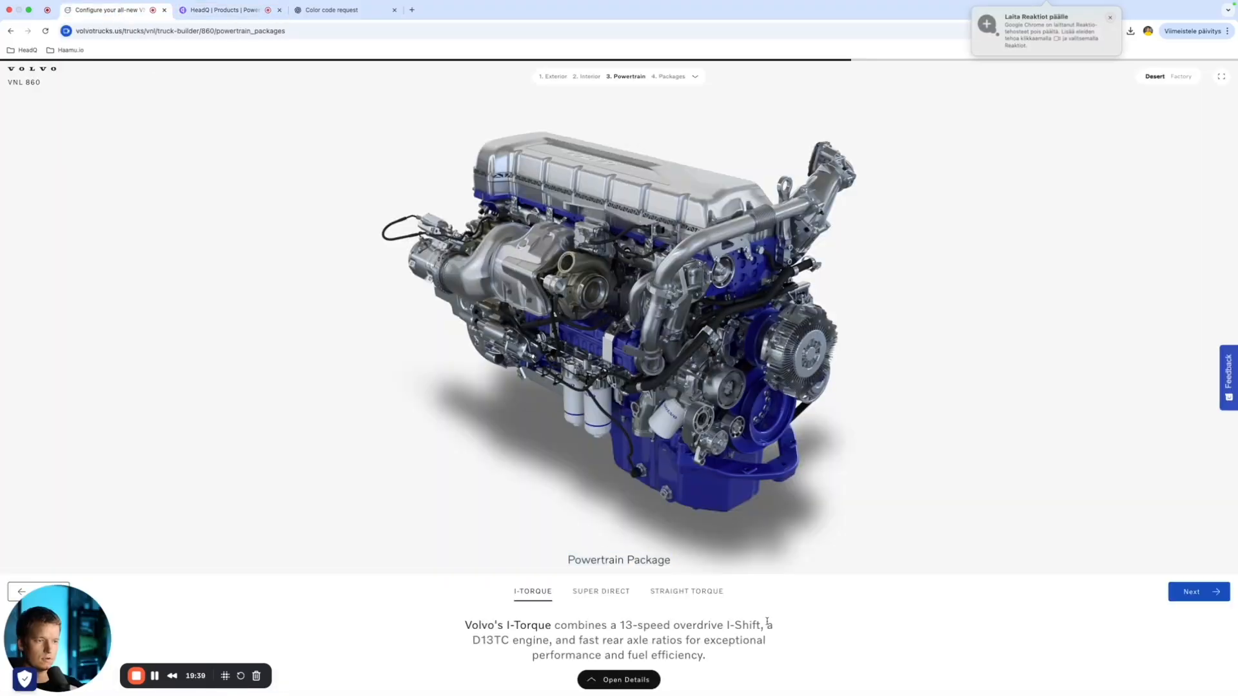
pyautogui.moveTo(486, 593); pyautogui.dragTo(517, 594)
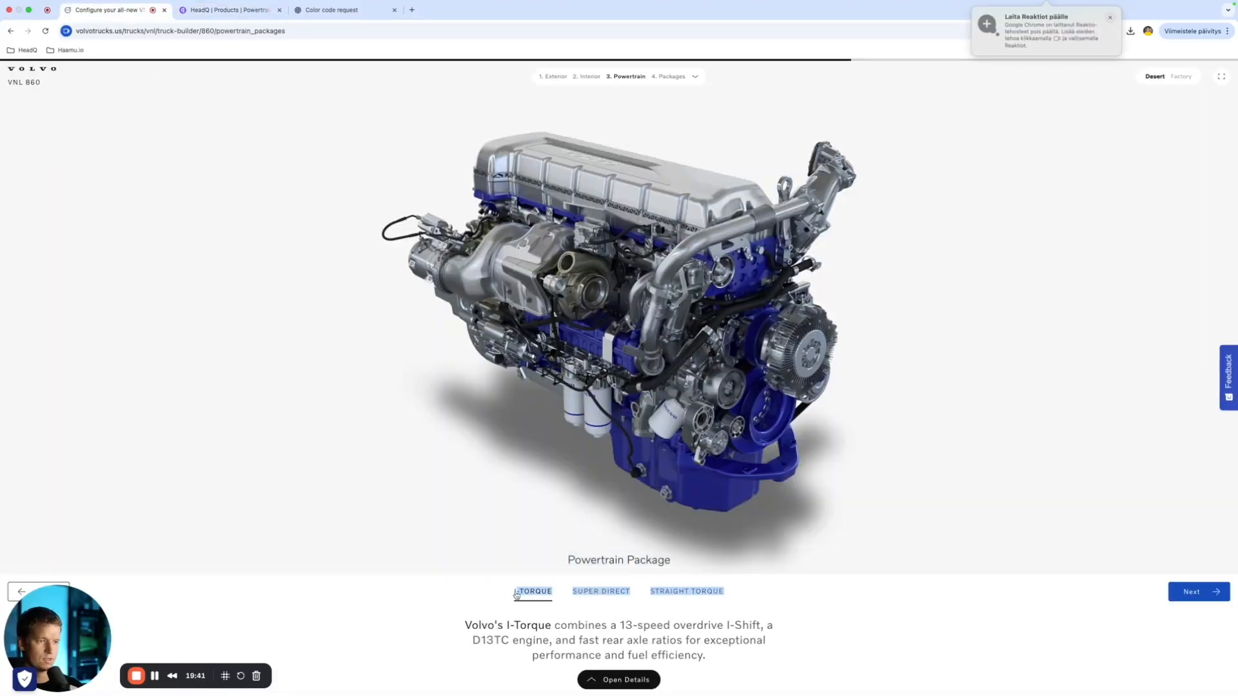
pyautogui.rightClick(513, 595)
pyautogui.click(535, 581)
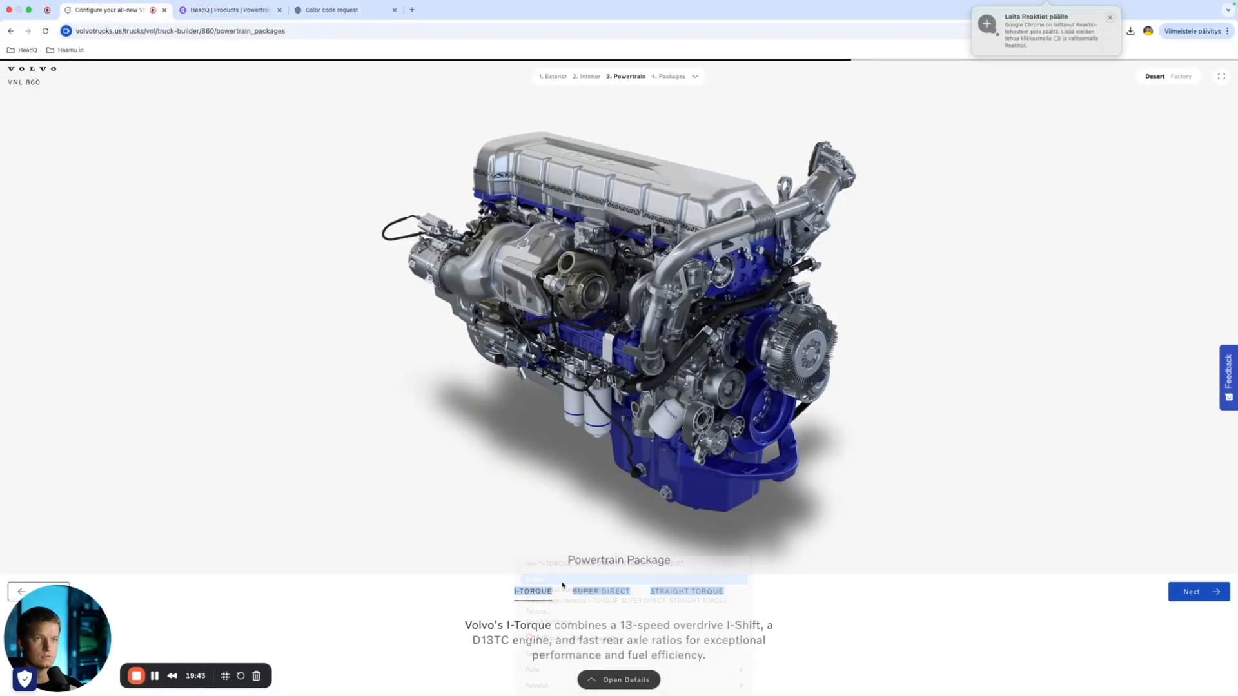
# Step: In HeadQ, bulk-edit the Type choices to I-Torque, Super Direct and Straight Torque, removing the blank lines between them
pyautogui.click(196, 12)
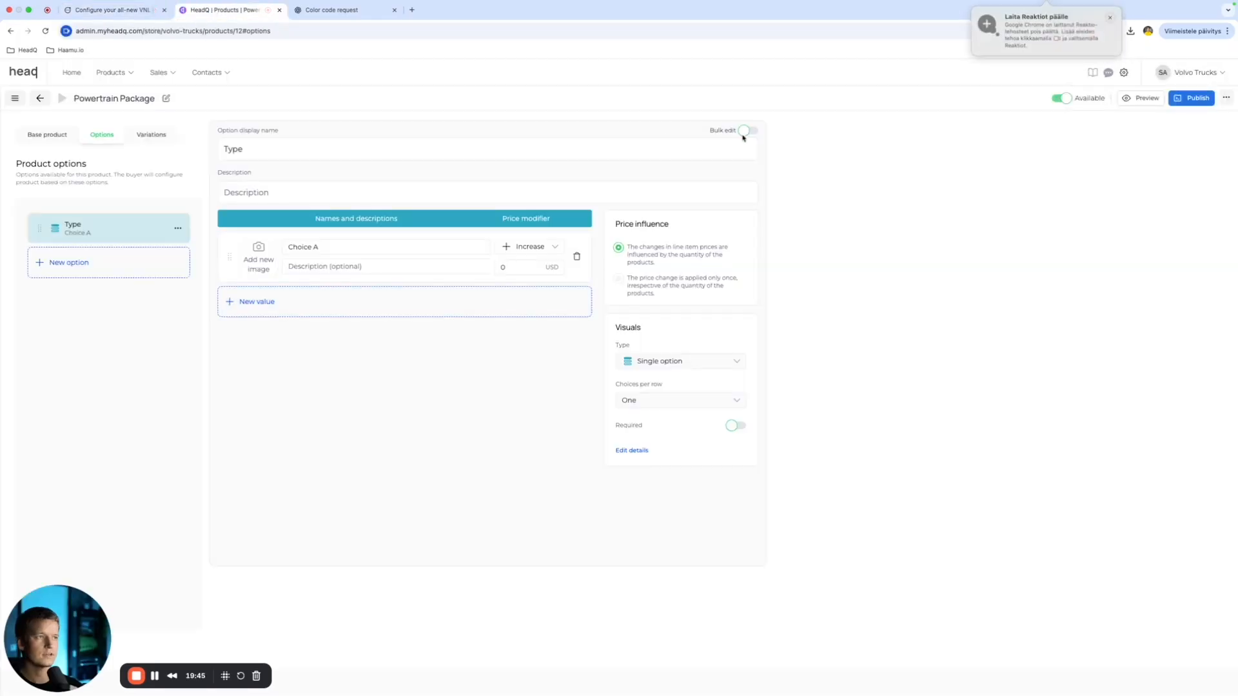
pyautogui.click(744, 135)
pyautogui.moveTo(438, 317); pyautogui.dragTo(218, 236)
pyautogui.press('super+v')
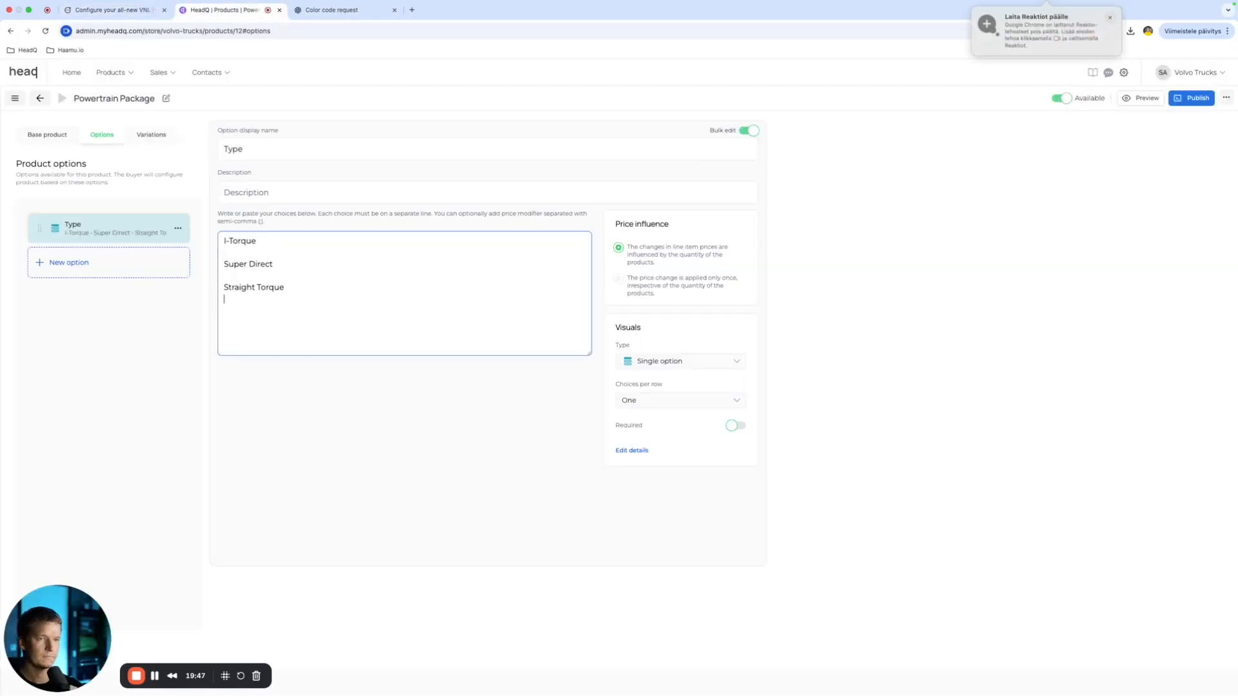
pyautogui.click(239, 250)
pyautogui.press('BackSpace')
pyautogui.press('BackSpace')
# Step: Capture a screenshot of the engine image on the Volvo truck builder's powertrain page
pyautogui.click(47, 136)
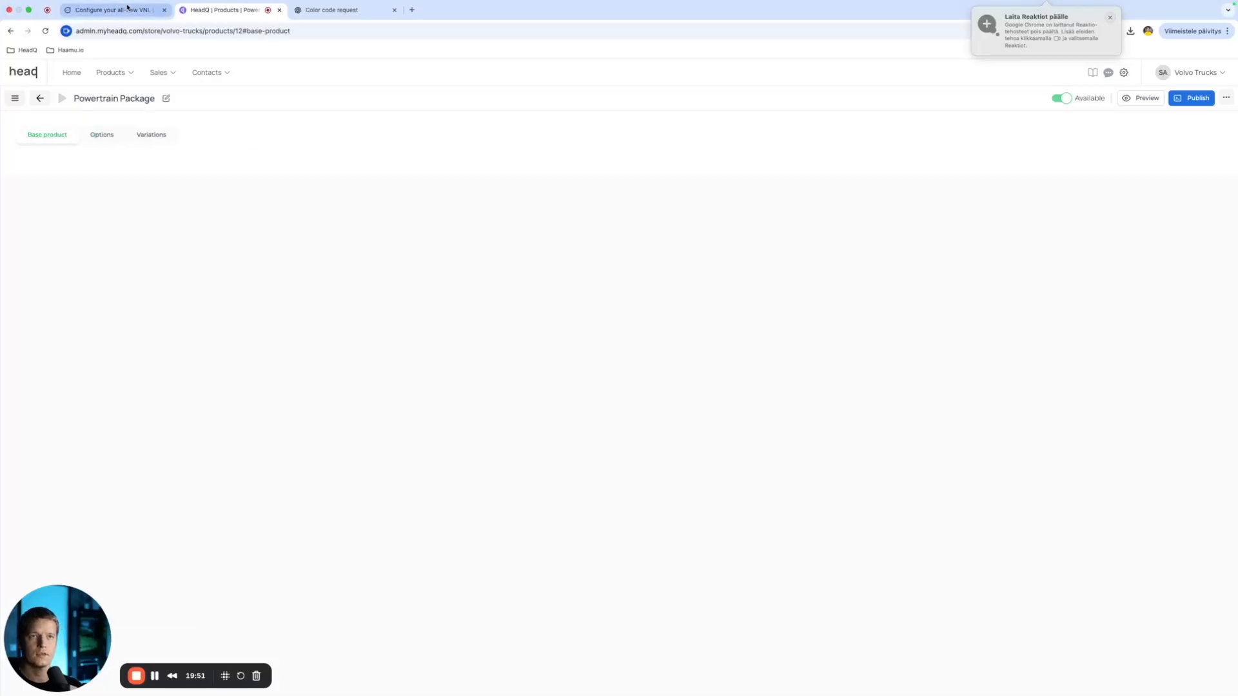
pyautogui.click(128, 10)
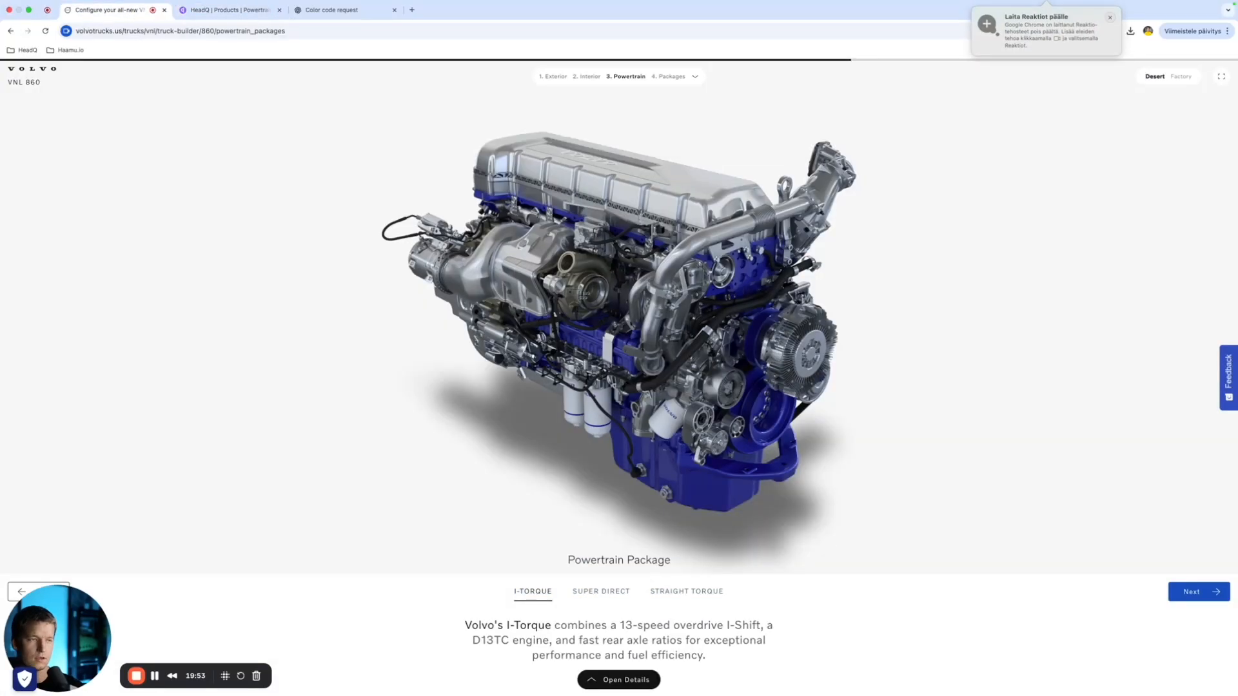
pyautogui.moveTo(282, 91); pyautogui.dragTo(1007, 542)
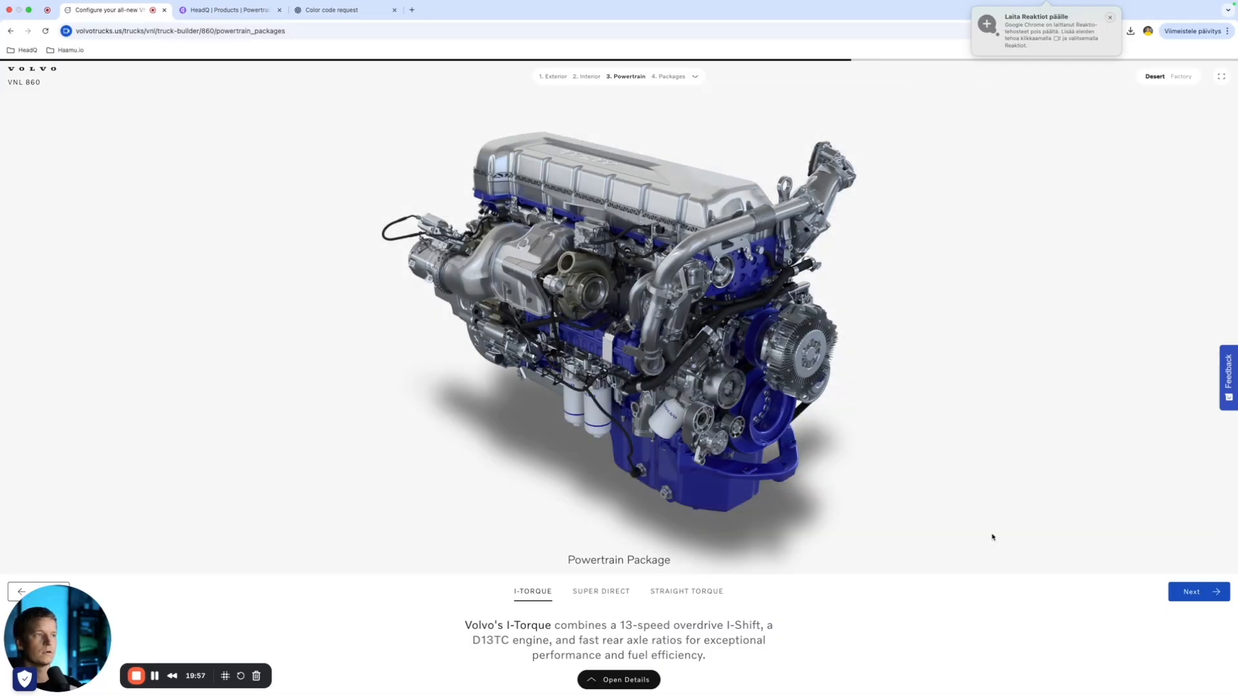
# Step: In HeadQ, upload the screenshot Näyttökuva 2025-09-07 kello 20.11.50 as the Powertrain Package product image
pyautogui.click(229, 10)
pyautogui.click(44, 182)
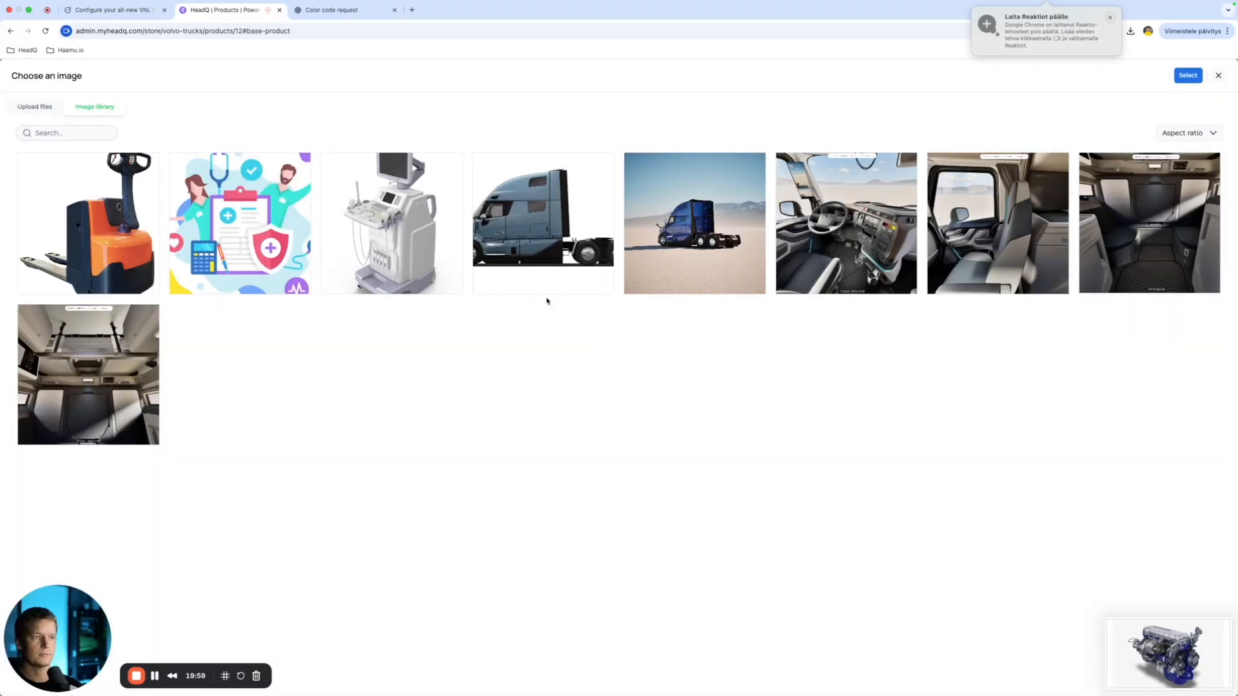
pyautogui.click(43, 117)
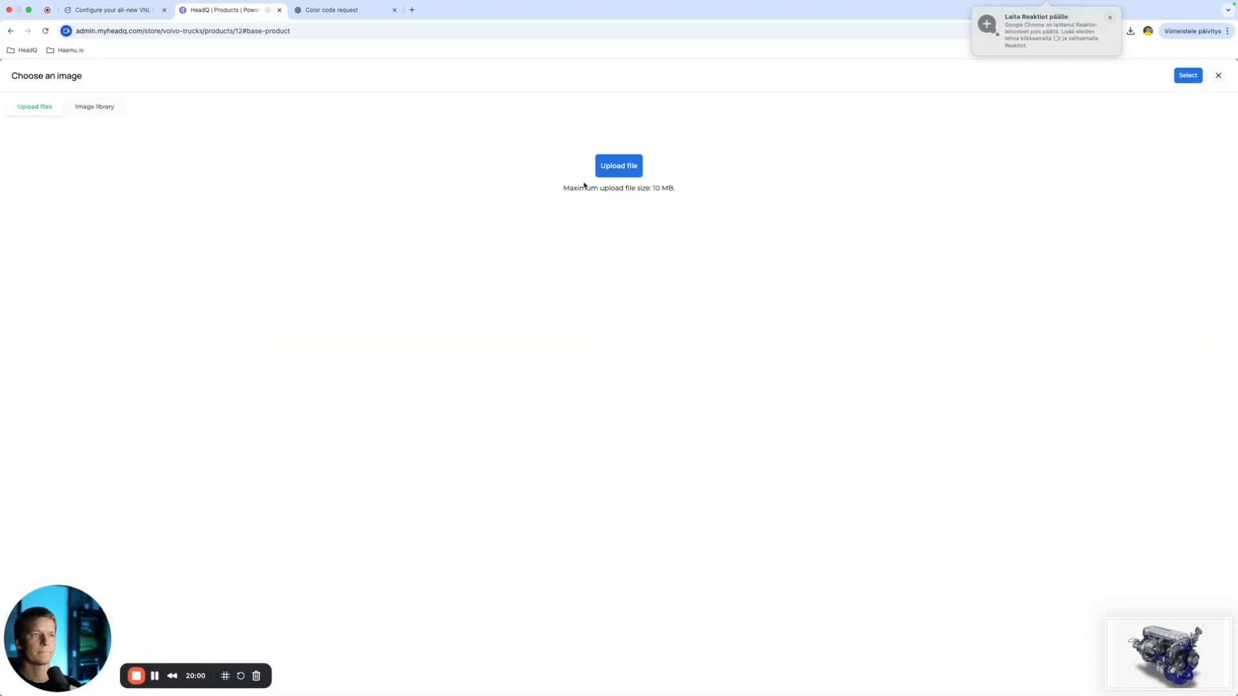
pyautogui.click(620, 170)
pyautogui.scroll(-4, 709, 387)
pyautogui.click(635, 444)
pyautogui.scroll(-1, 666, 450)
pyautogui.click(630, 448)
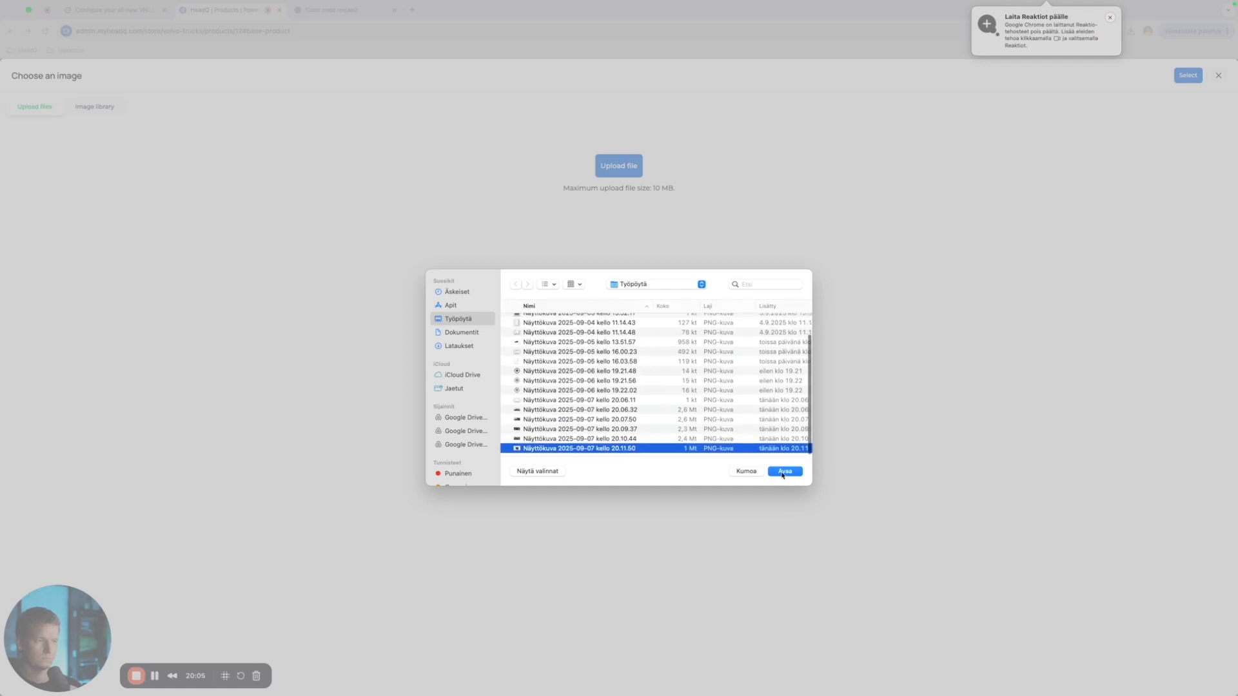
pyautogui.click(786, 473)
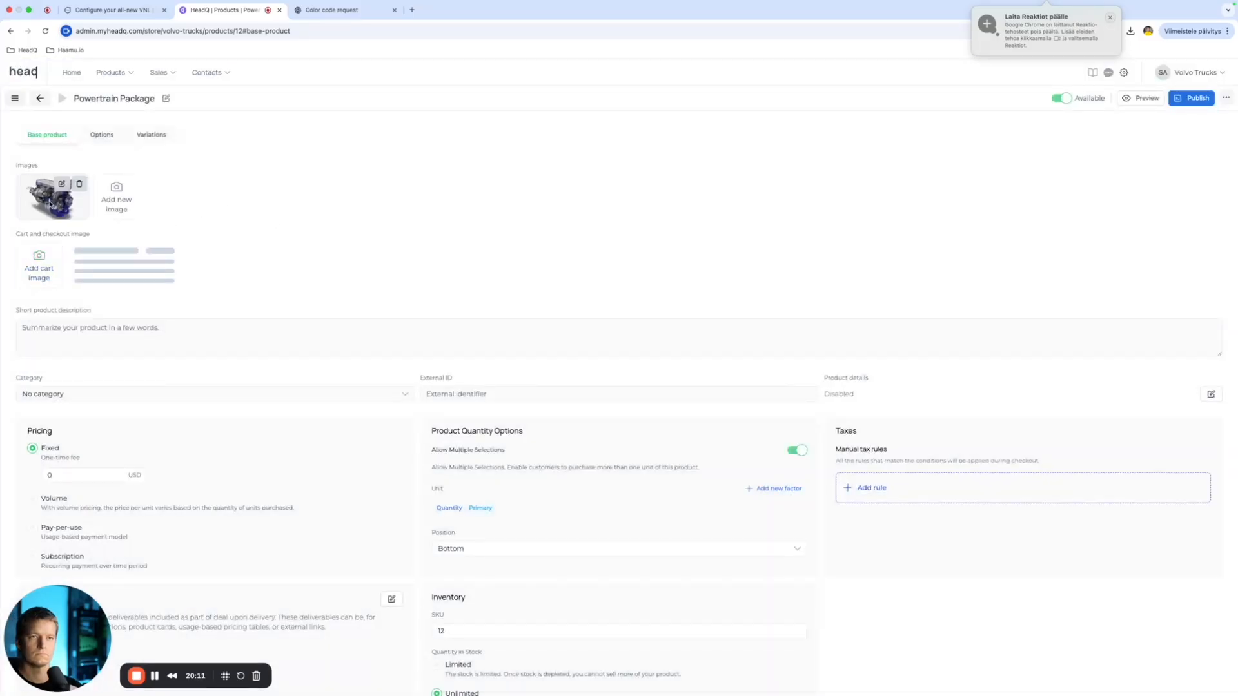
# Step: Set the engine picture from the image library as the Powertrain Package cart and checkout image
pyautogui.click(33, 257)
pyautogui.click(257, 353)
pyautogui.click(1188, 75)
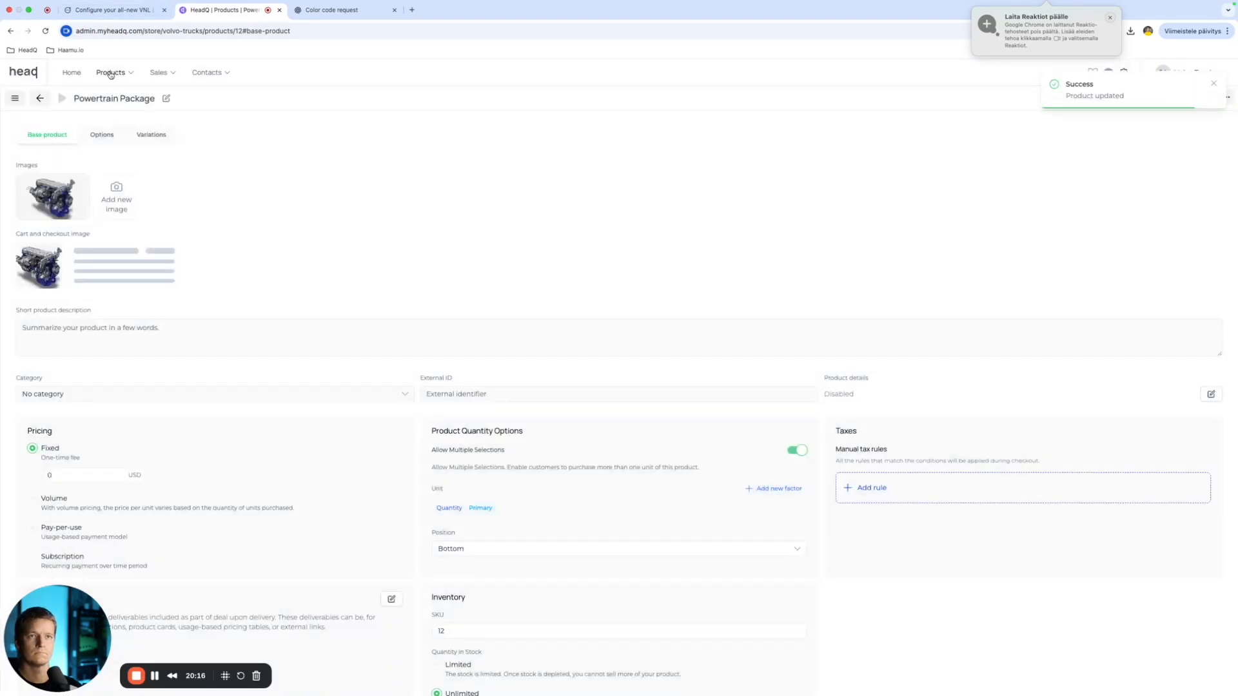
# Step: Switch to the Volvo truck builder, advance to the packages page and copy the heading Technology Package
pyautogui.click(113, 11)
pyautogui.click(1199, 591)
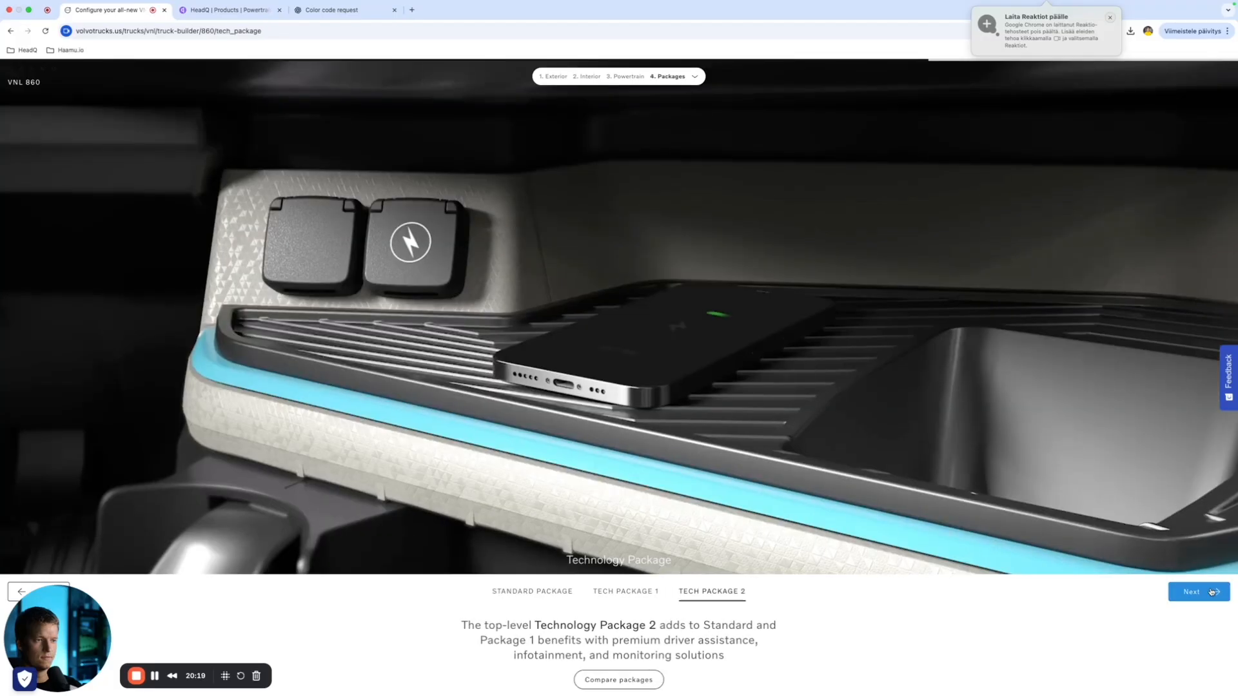
pyautogui.tripleClick(619, 556)
pyautogui.hotkey('ctrl', 'c')
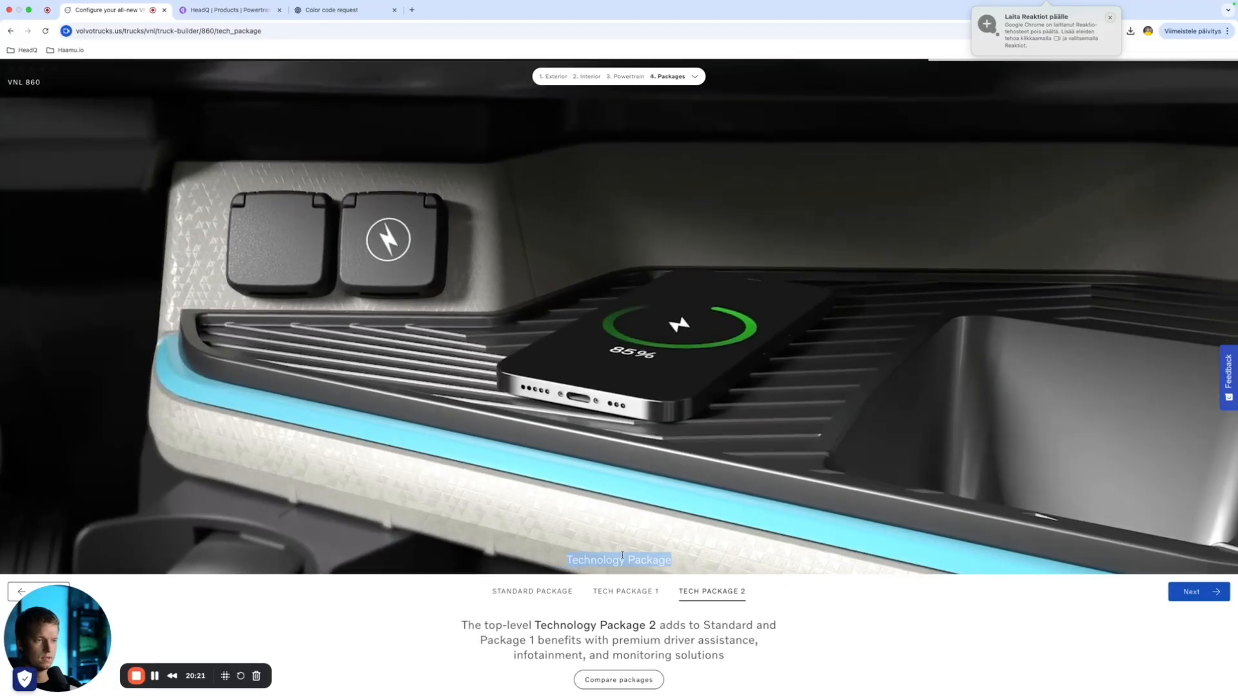
# Step: In HeadQ, create a new product from scratch named Technology Package
pyautogui.click(224, 22)
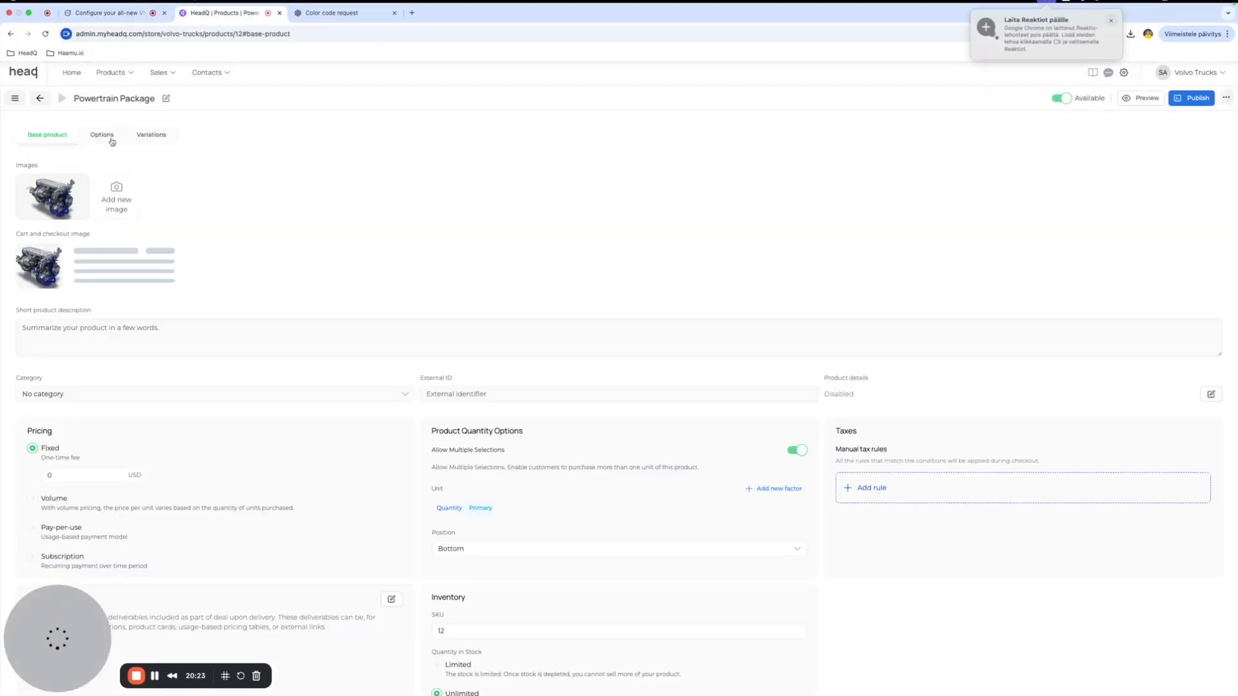
pyautogui.click(109, 72)
pyautogui.click(138, 99)
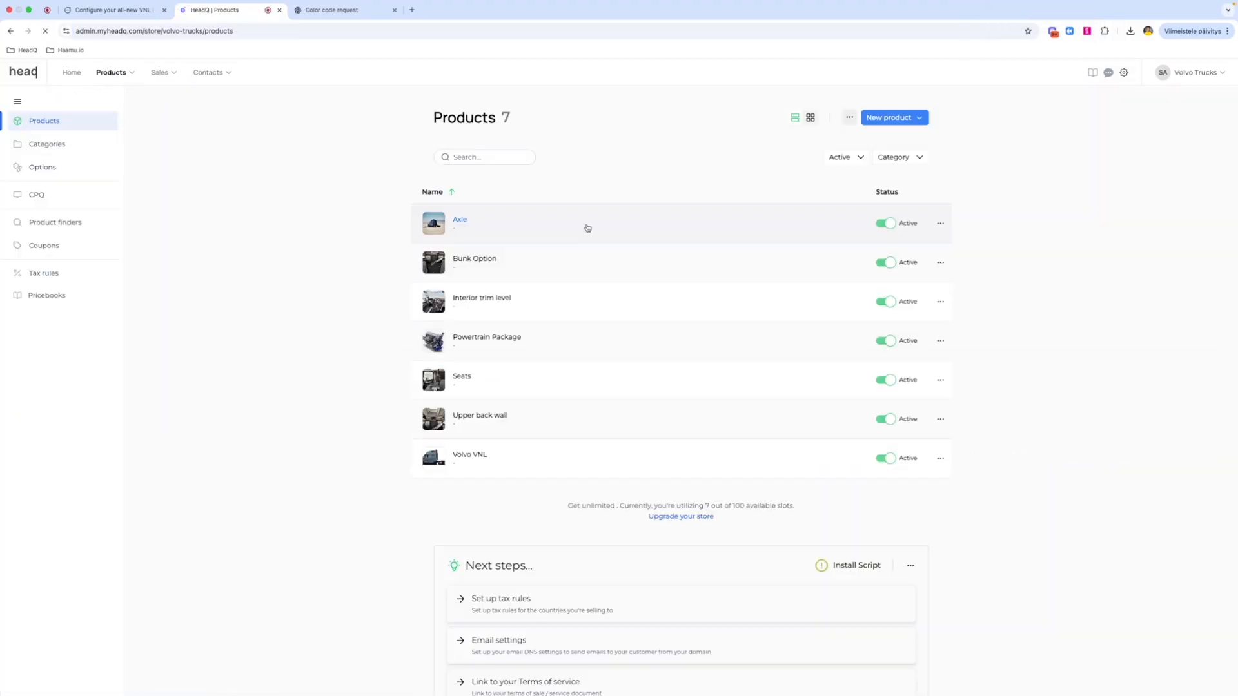
pyautogui.click(919, 118)
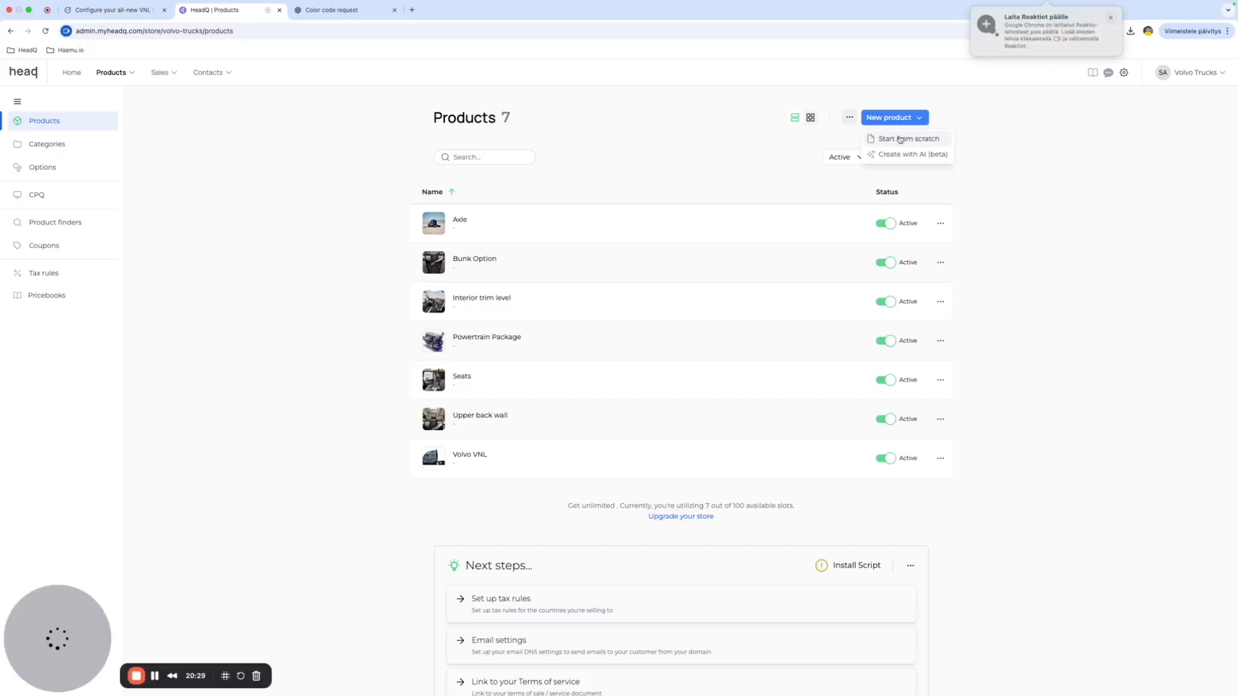
pyautogui.click(896, 135)
pyautogui.click(597, 401)
pyautogui.hotkey('ctrl', 'v')
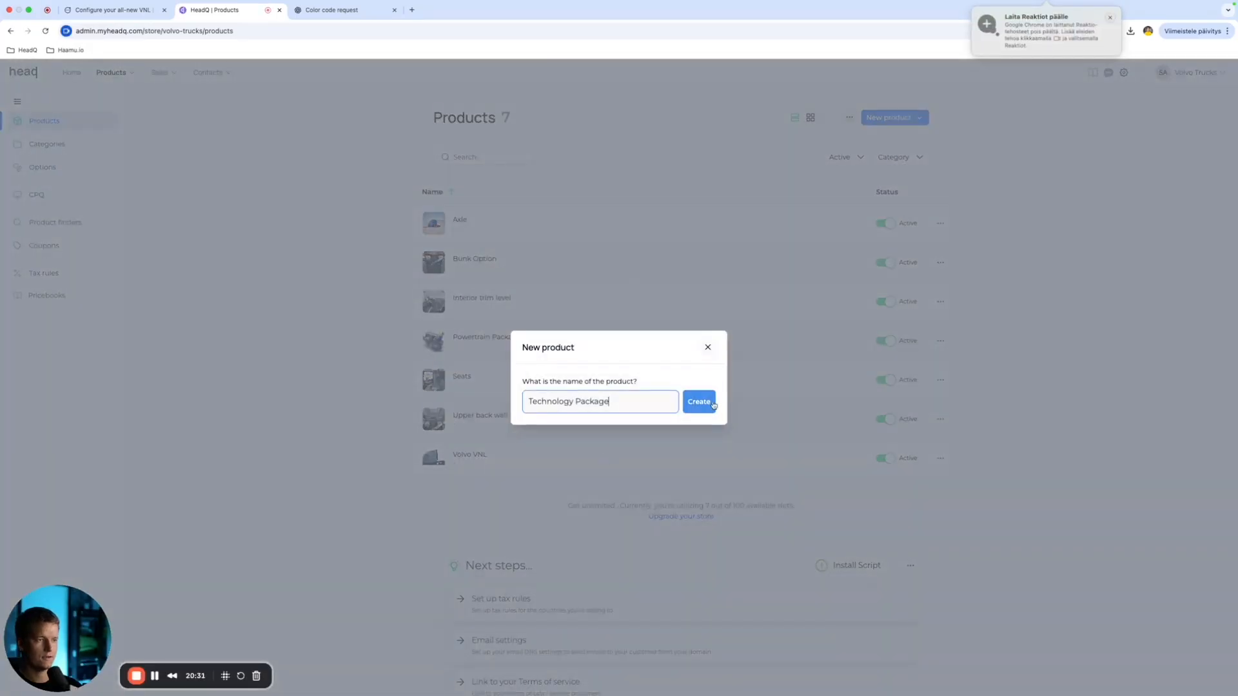
pyautogui.click(714, 405)
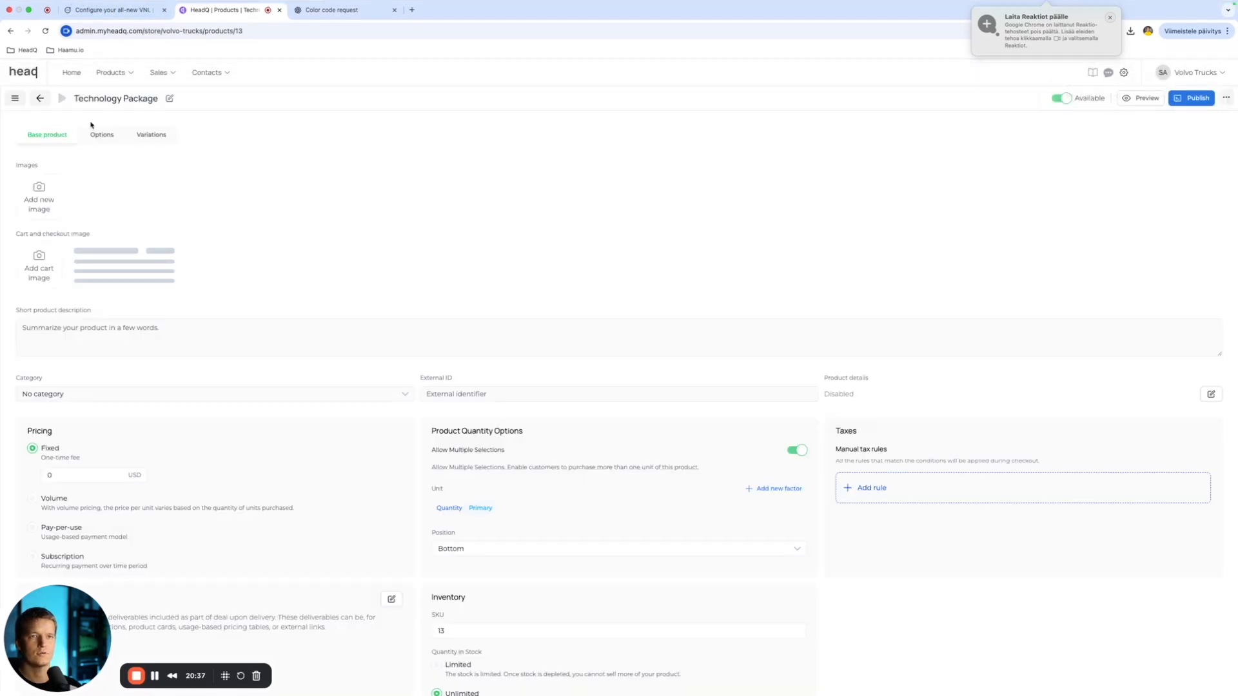
# Step: Add a single option named Package to the Technology Package product
pyautogui.click(101, 136)
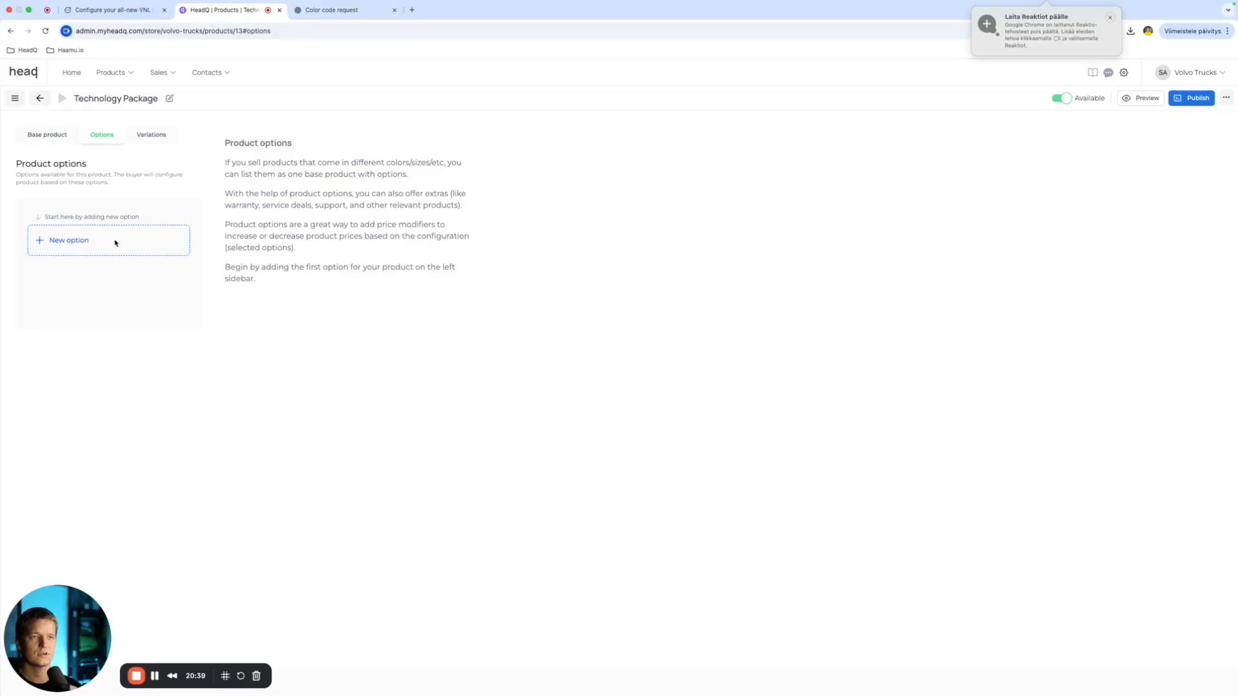
pyautogui.click(116, 243)
pyautogui.click(699, 93)
pyautogui.click(618, 321)
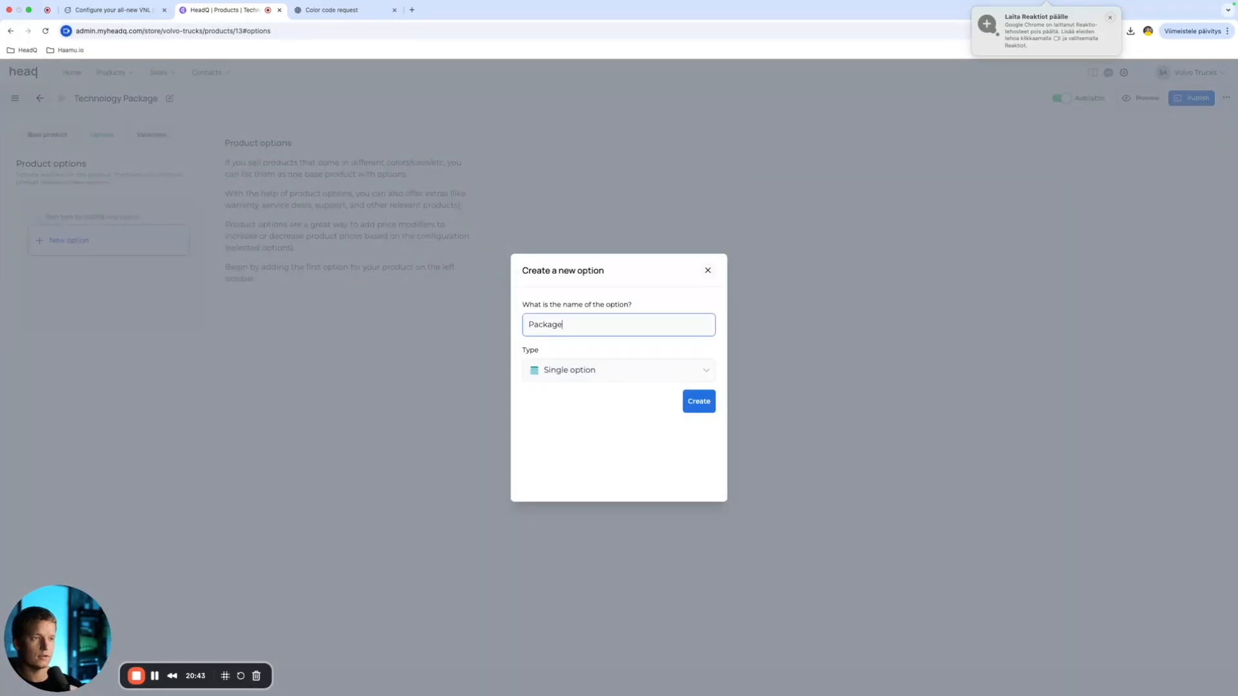
pyautogui.click(699, 401)
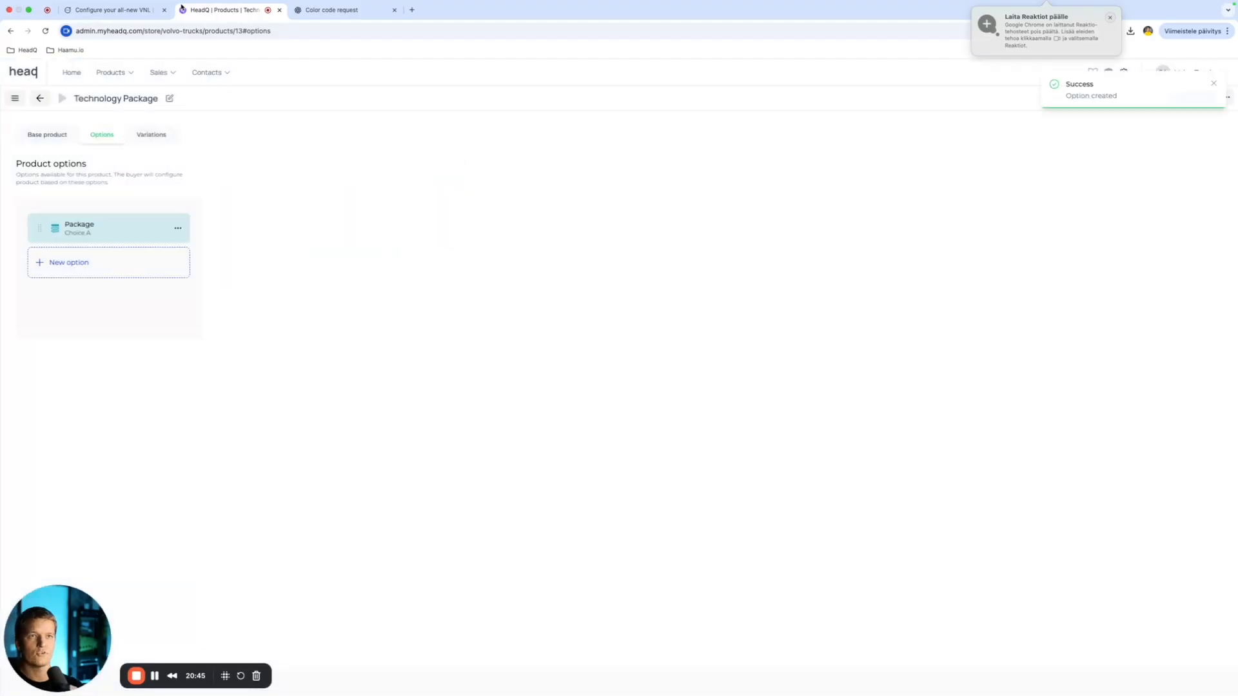
# Step: Switch to the Volvo truck builder and copy the choice names Standard Package, Tech Package 1 and Tech Package 2
pyautogui.click(110, 10)
pyautogui.moveTo(582, 594); pyautogui.dragTo(490, 589)
pyautogui.click(785, 600)
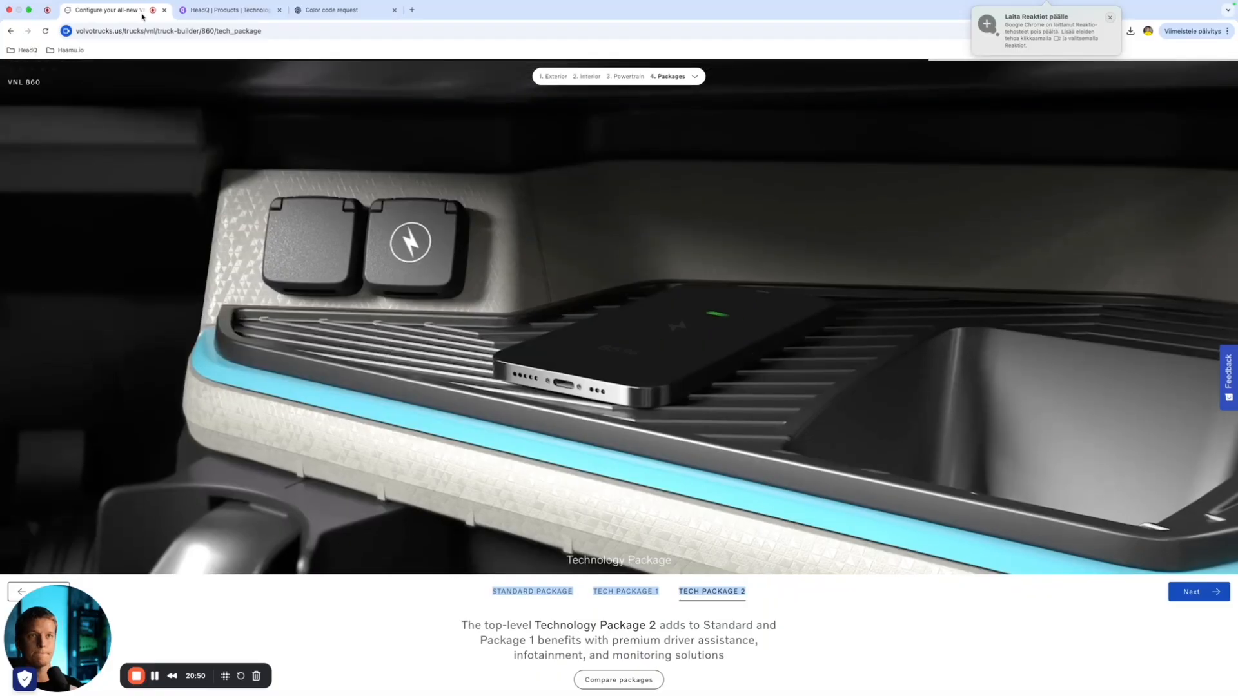
# Step: In HeadQ, bulk-edit the Package option's choices to Standard Package, Tech Package 1 and Tech Package 2, without blank lines between them
pyautogui.click(222, 9)
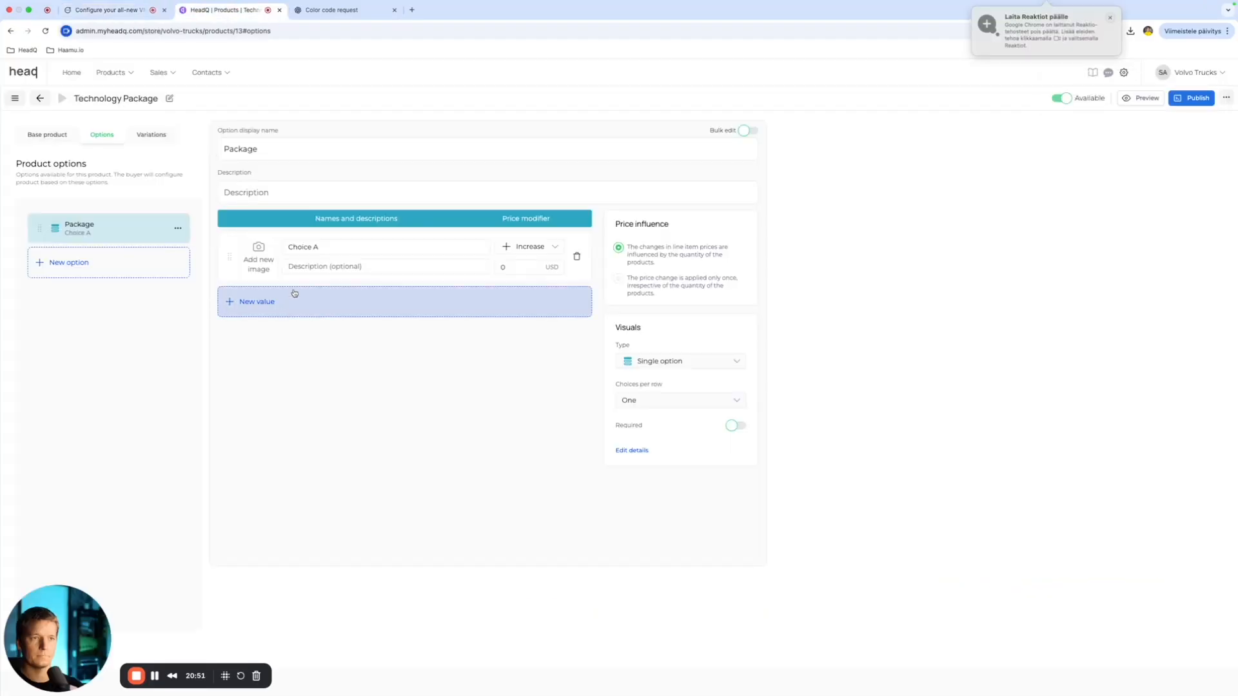
pyautogui.click(750, 131)
pyautogui.moveTo(402, 269); pyautogui.dragTo(202, 246)
pyautogui.press('BackSpace')
pyautogui.write('Standard Package  Tech Package 1  Tech Package 2')
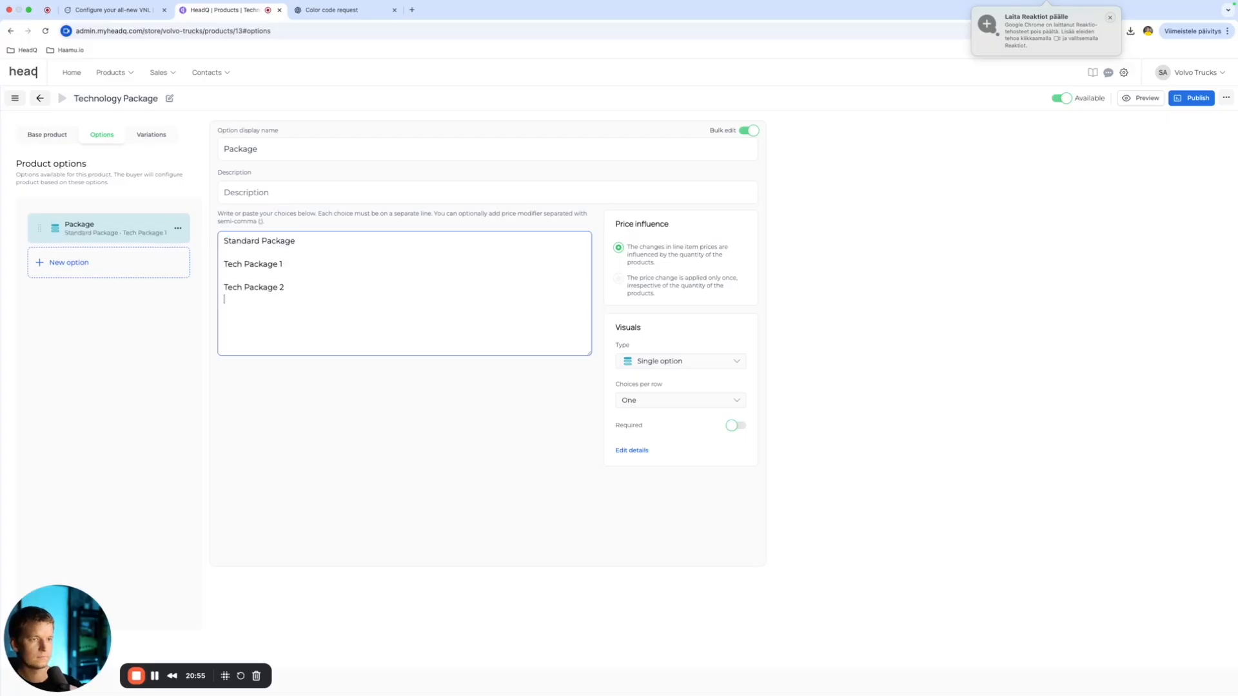
pyautogui.press('BackSpace')
pyautogui.click(268, 266)
pyautogui.press('BackSpace')
pyautogui.click(168, 334)
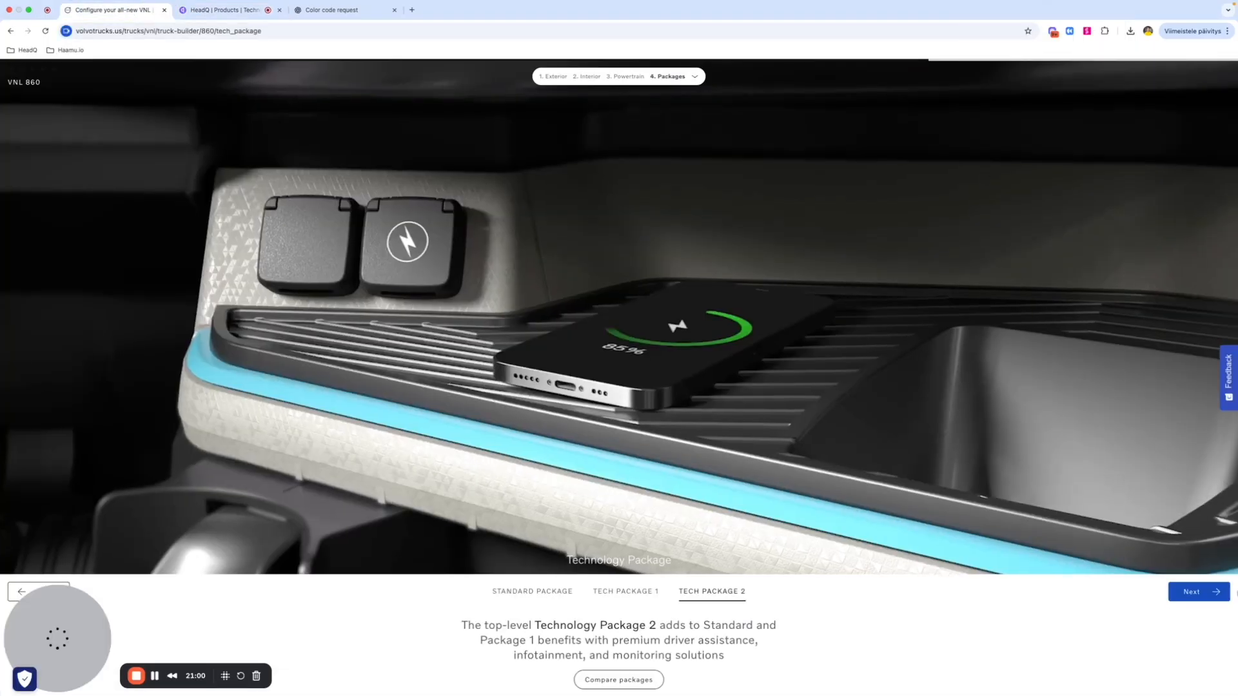
# Step: Switch to the Volvo truck builder, advance to the amenities page and copy the heading Amenities package
pyautogui.click(132, 10)
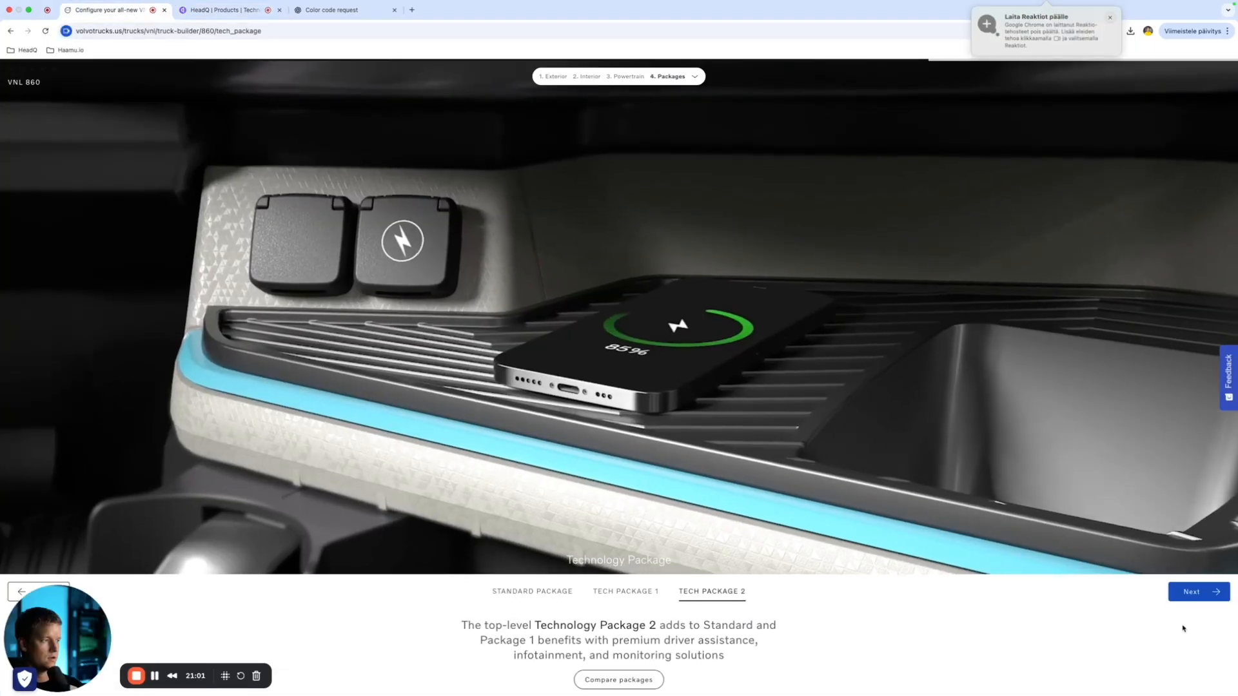
pyautogui.click(1201, 594)
pyautogui.tripleClick(688, 563)
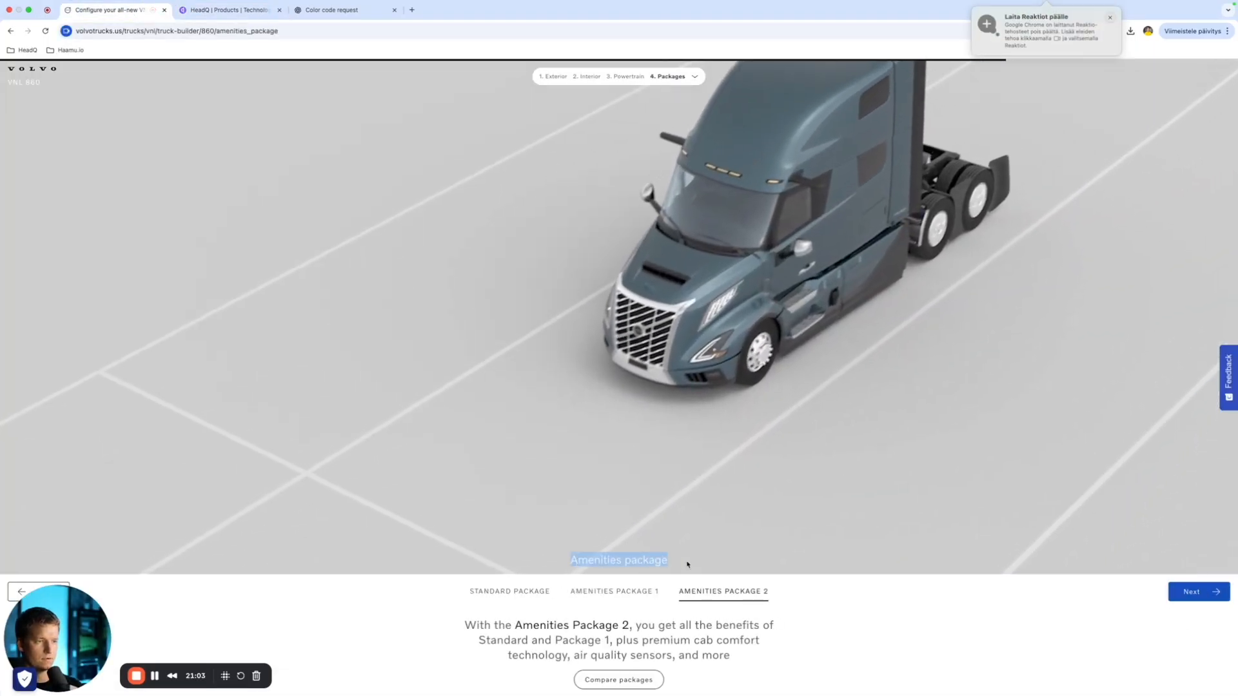
# Step: In HeadQ, create a new product from scratch named Amenities package
pyautogui.click(230, 13)
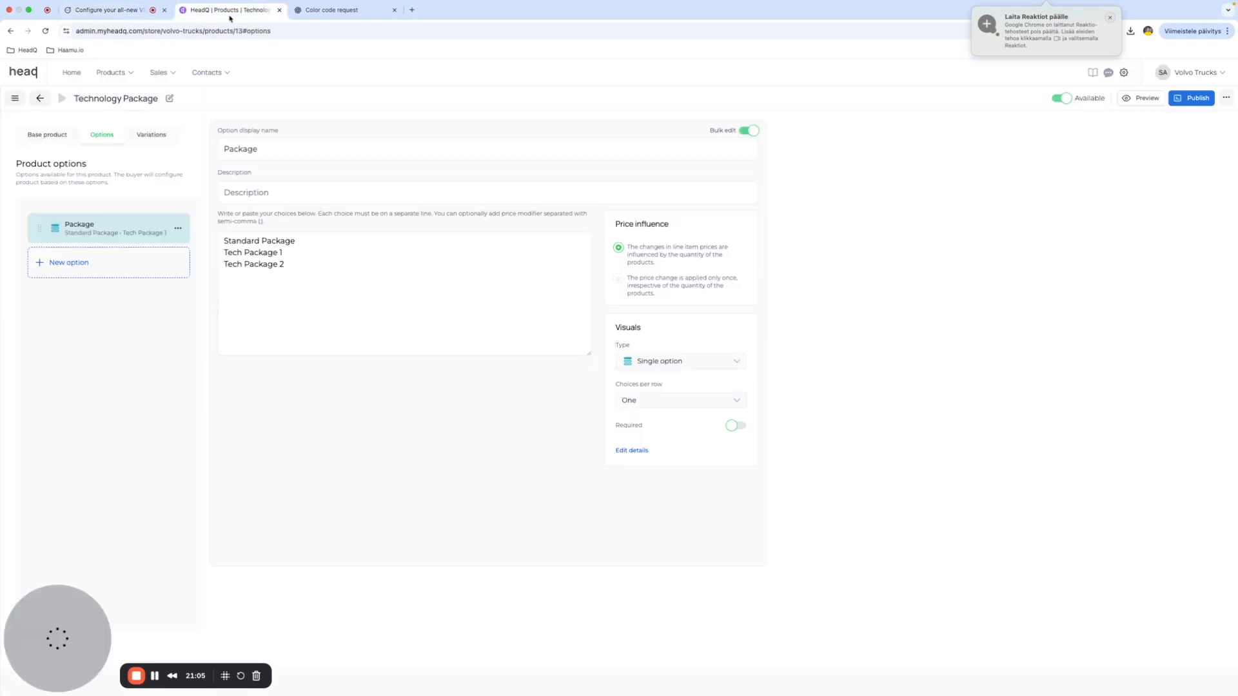
pyautogui.click(120, 79)
pyautogui.click(142, 95)
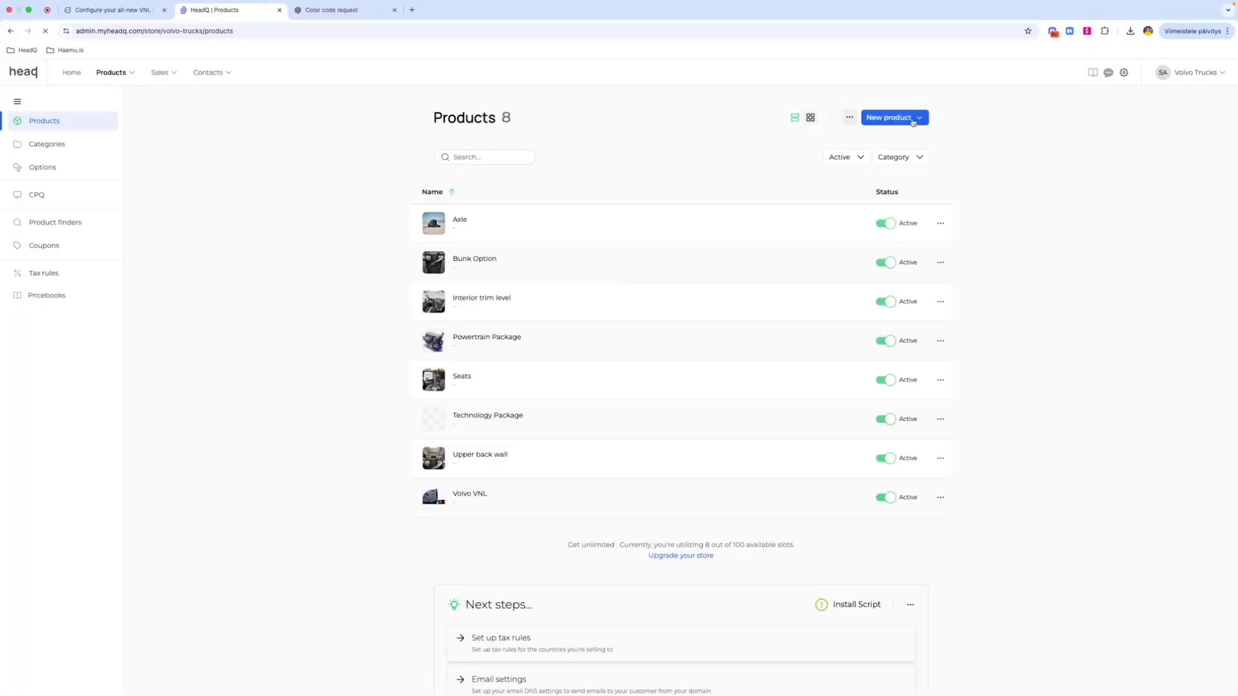
pyautogui.click(906, 138)
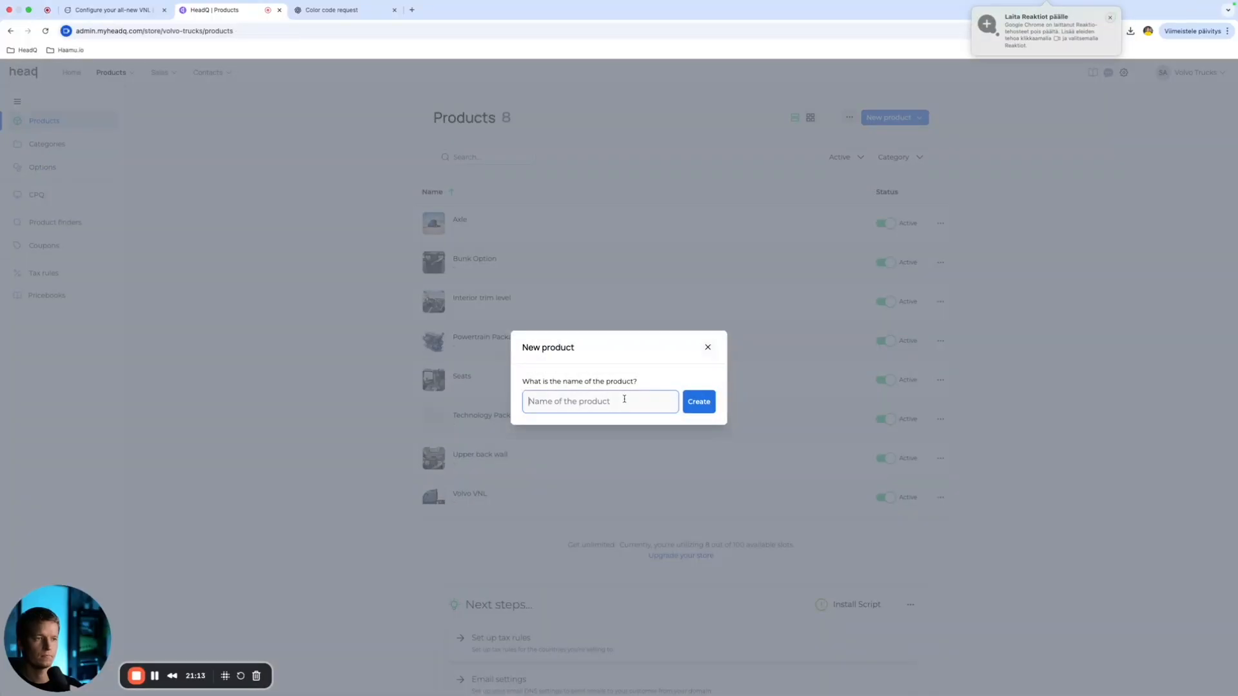
# Step: Copy the choice names Standard Package, Amenities Package 1 and Amenities Package 2 from the Volvo truck builder and return to HeadQ
pyautogui.click(109, 10)
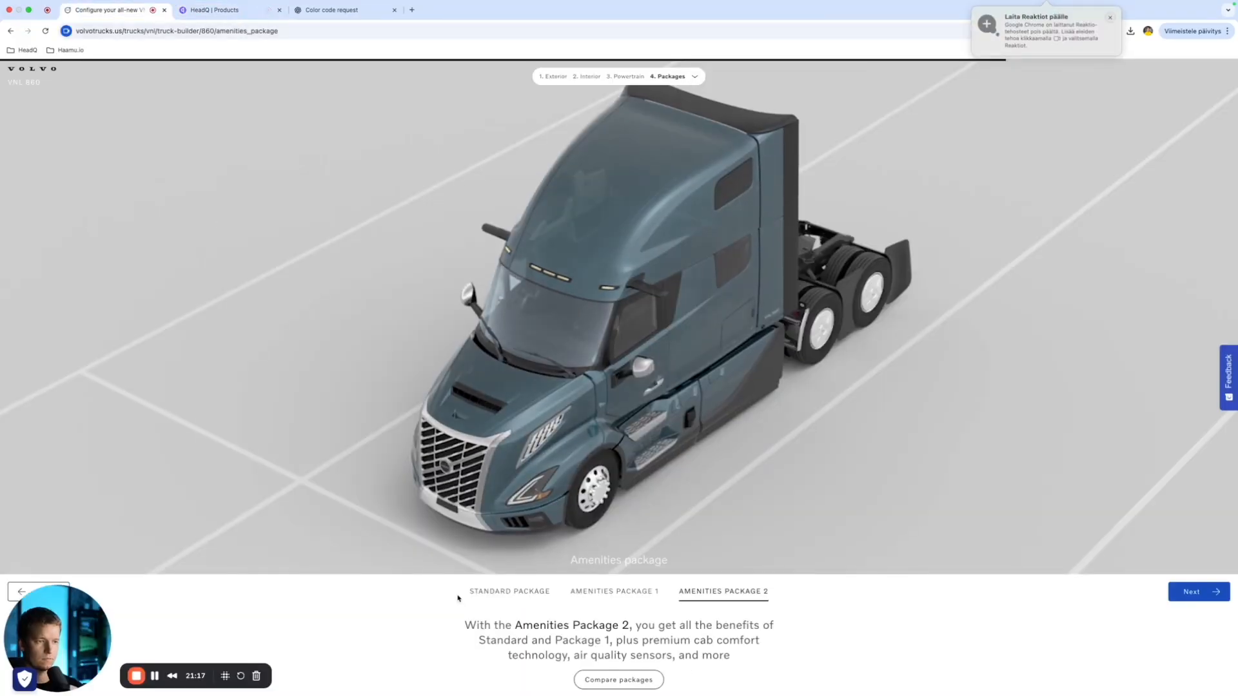
pyautogui.moveTo(559, 594); pyautogui.dragTo(459, 596)
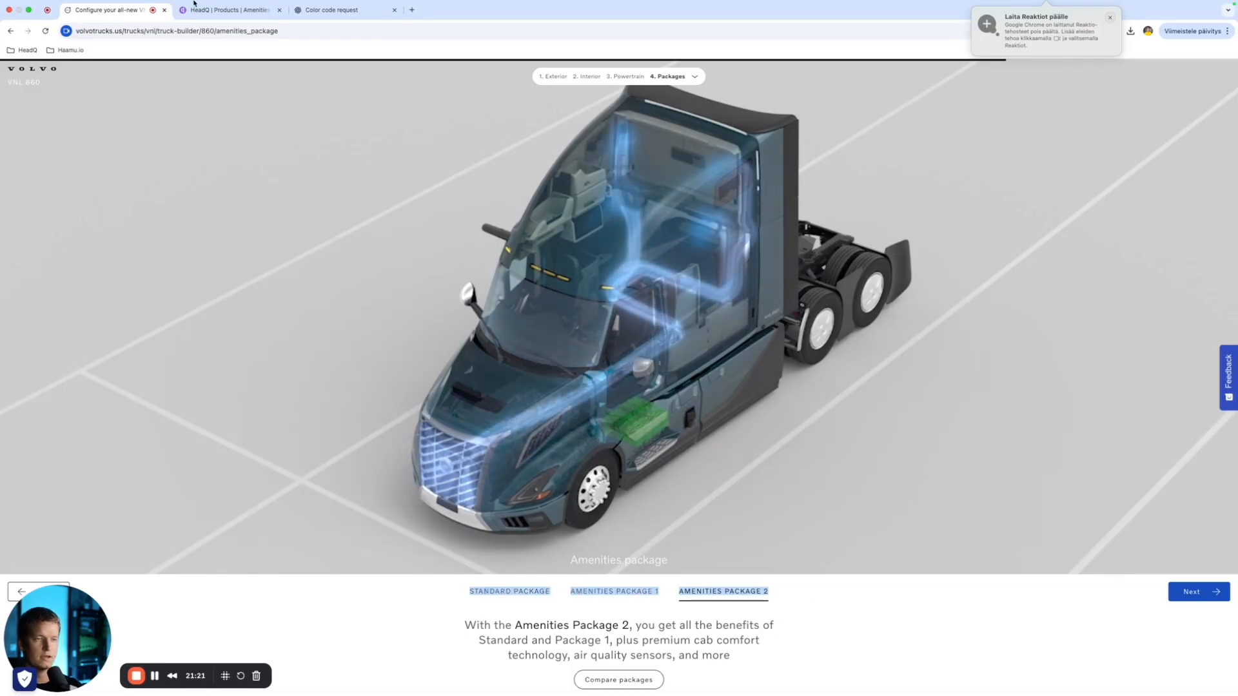
pyautogui.hotkey('ctrl', 'Tab')
# Step: Add a single option named Package to the Amenities package product
pyautogui.click(107, 141)
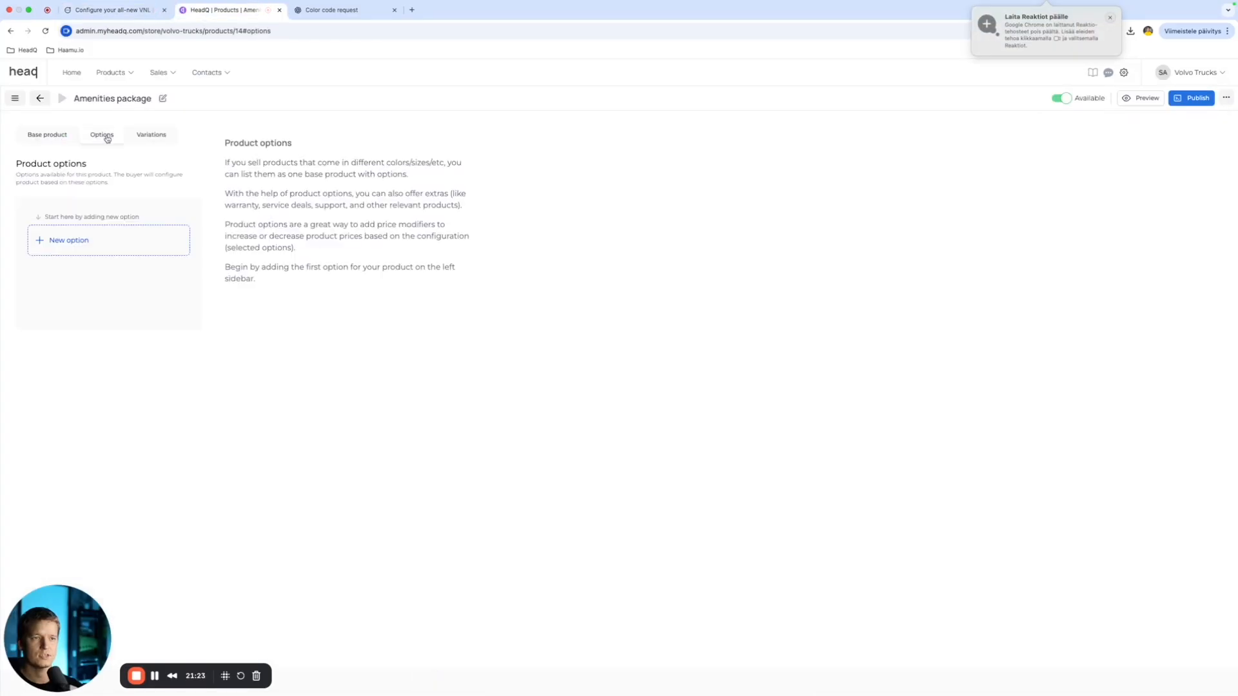
pyautogui.click(133, 246)
pyautogui.click(684, 91)
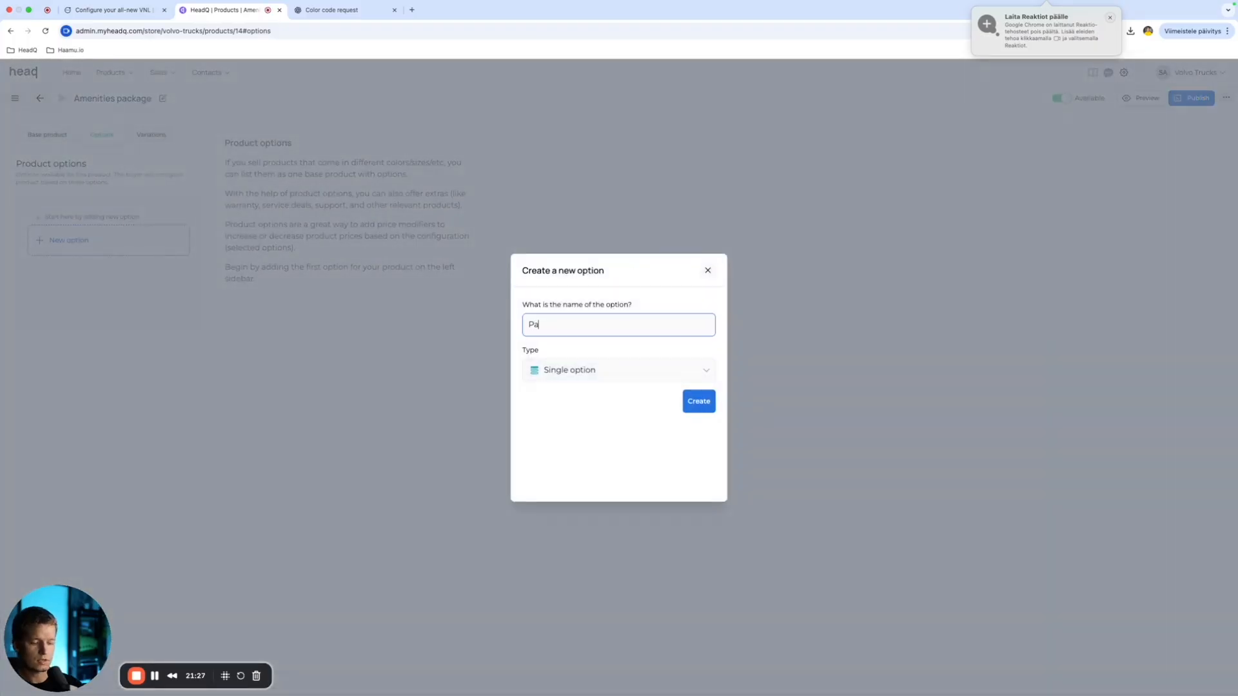
pyautogui.click(698, 401)
# Step: Bulk-edit the Package option's choices to Standard package, Amenities package 1 and Amenities package 2, without blank lines between them
pyautogui.click(745, 132)
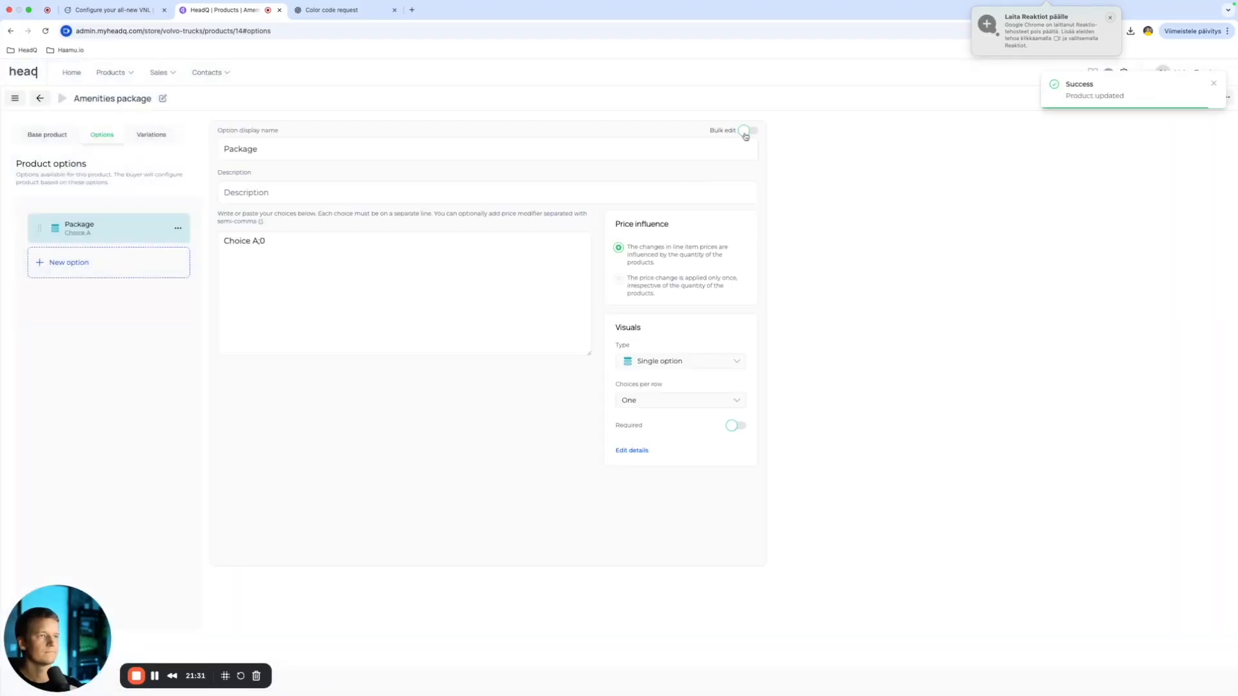
pyautogui.click(360, 270)
pyautogui.hotkey('ctrl', 'a')
pyautogui.write('Standard package  Amenities package 1  Amenities package 2')
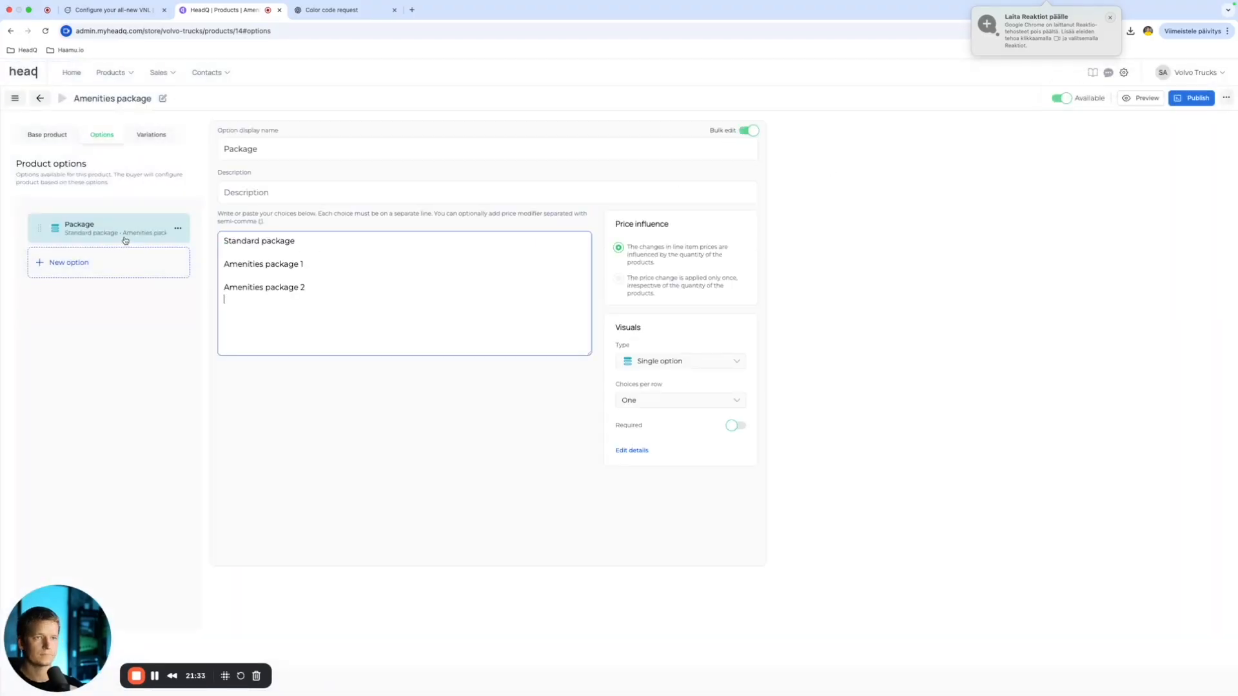
pyautogui.press('BackSpace')
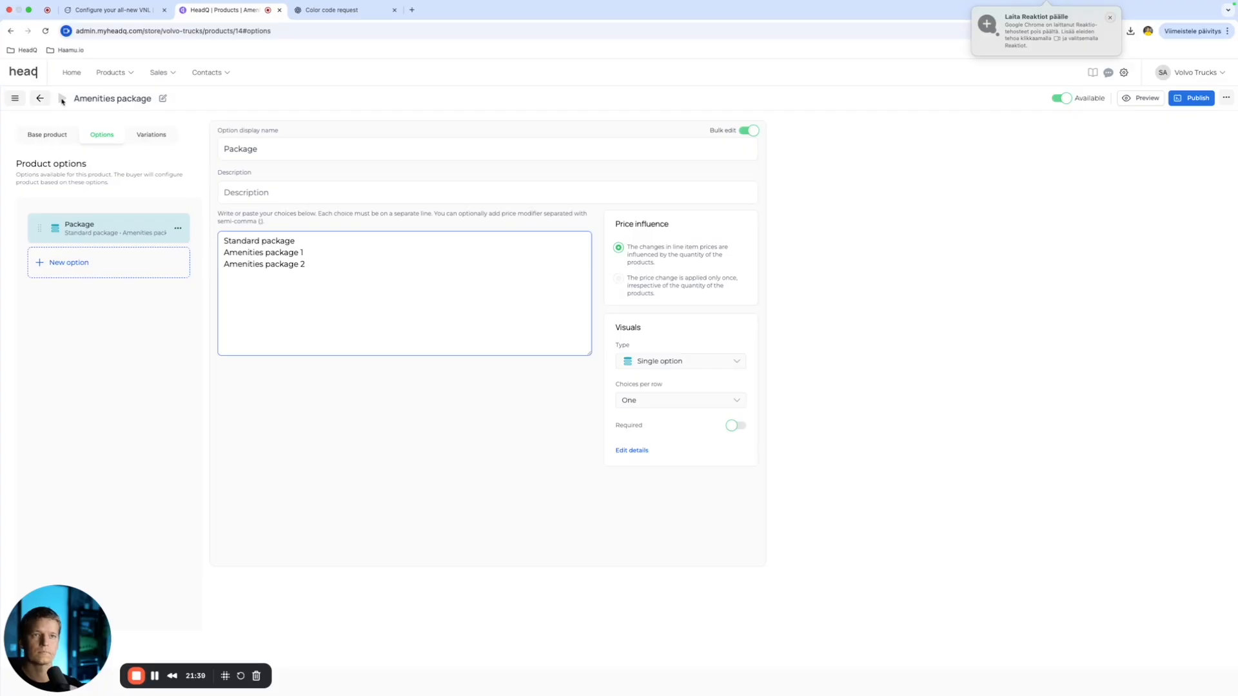
# Step: Open the Amenities package base product settings, then capture a screenshot of the truck image on the Volvo truck builder's amenities page
pyautogui.click(51, 135)
pyautogui.press('super+1')
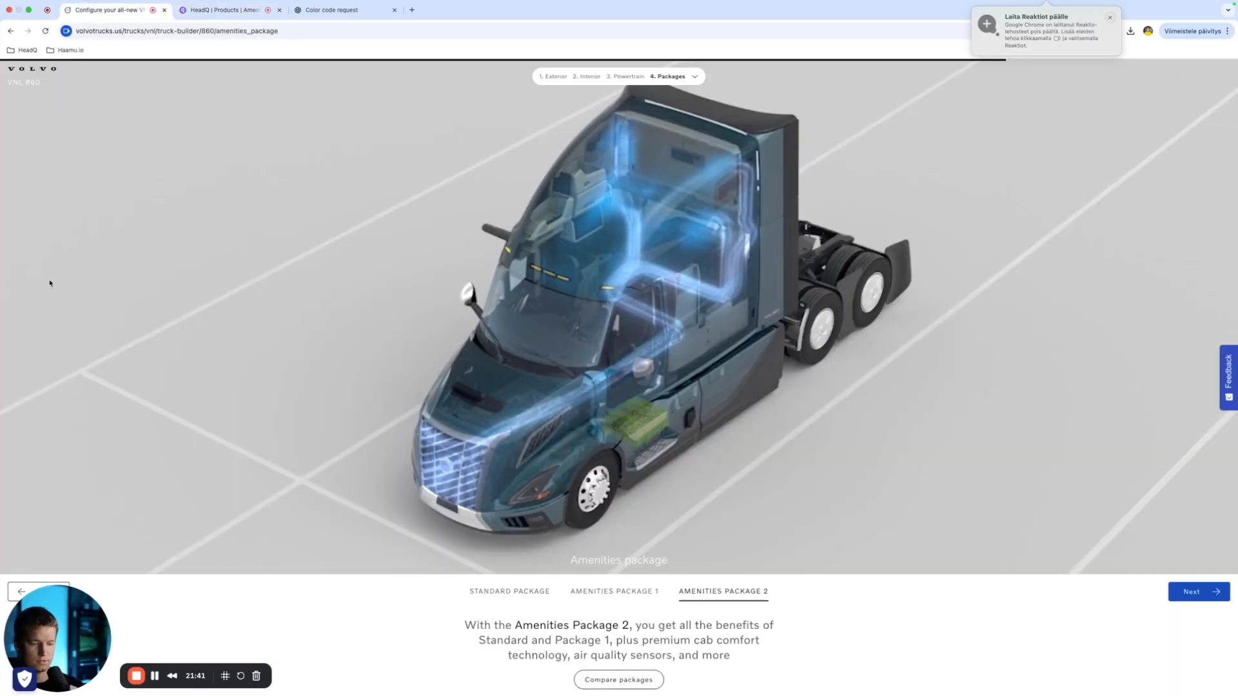
pyautogui.press('super+shift+4')
pyautogui.moveTo(263, 62); pyautogui.dragTo(1001, 561)
# Step: In HeadQ, upload the screenshot Näyttökuva 2025-09-07 kello 20.13.38 as the Amenities package product image
pyautogui.click(195, 7)
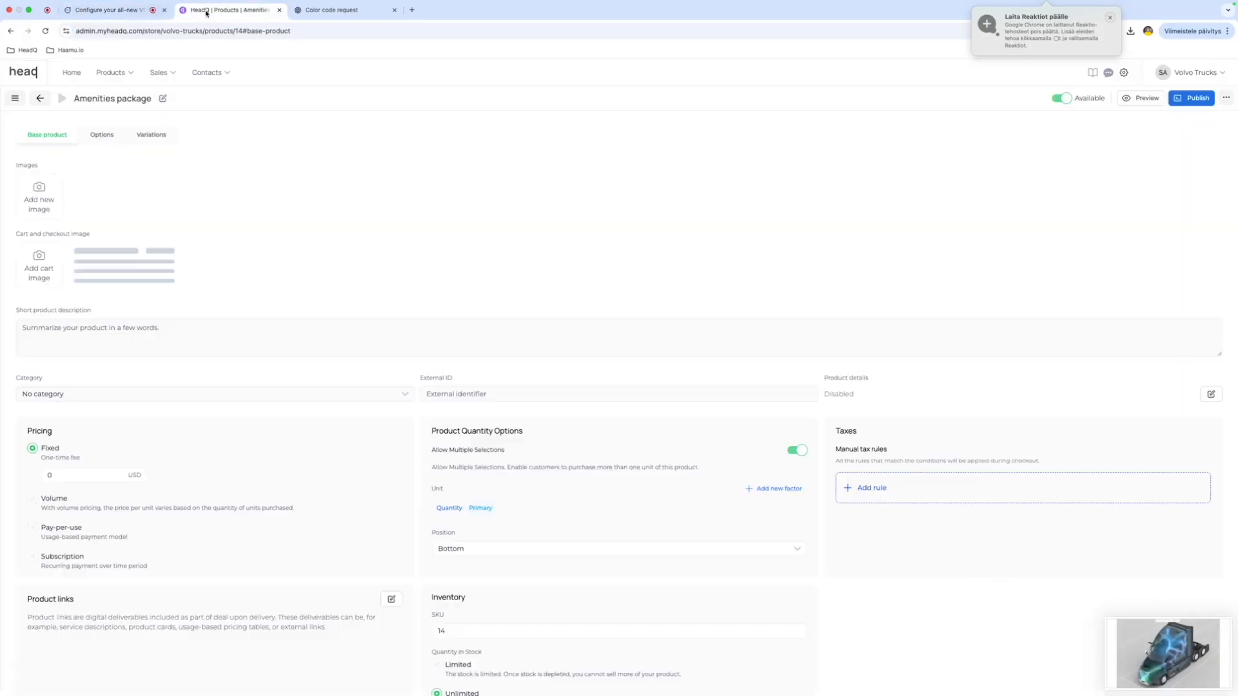
pyautogui.click(24, 188)
pyautogui.click(36, 105)
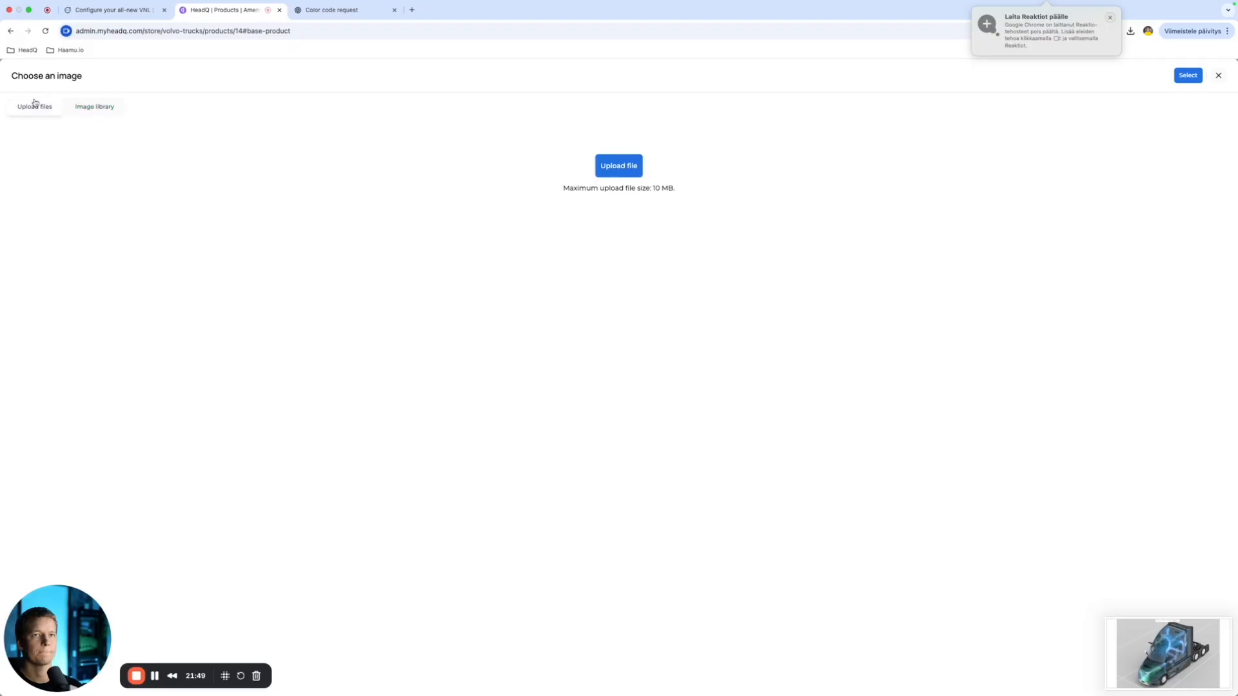
pyautogui.click(606, 167)
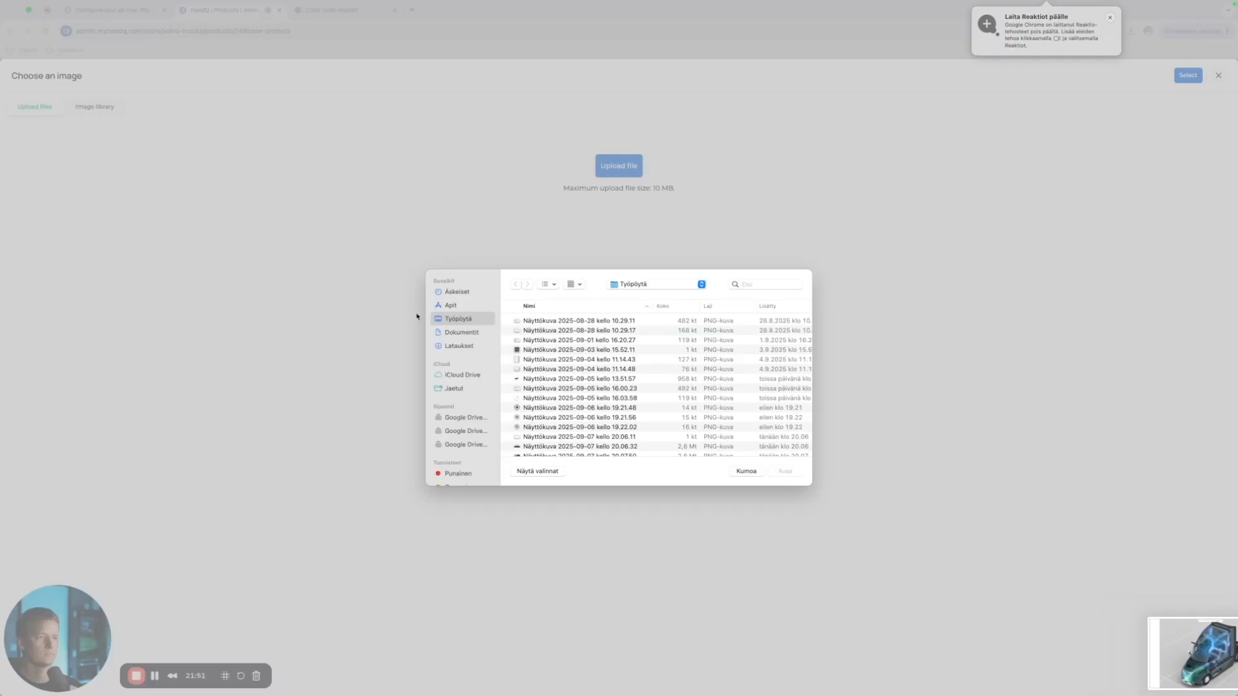
pyautogui.scroll(-1, 693, 371)
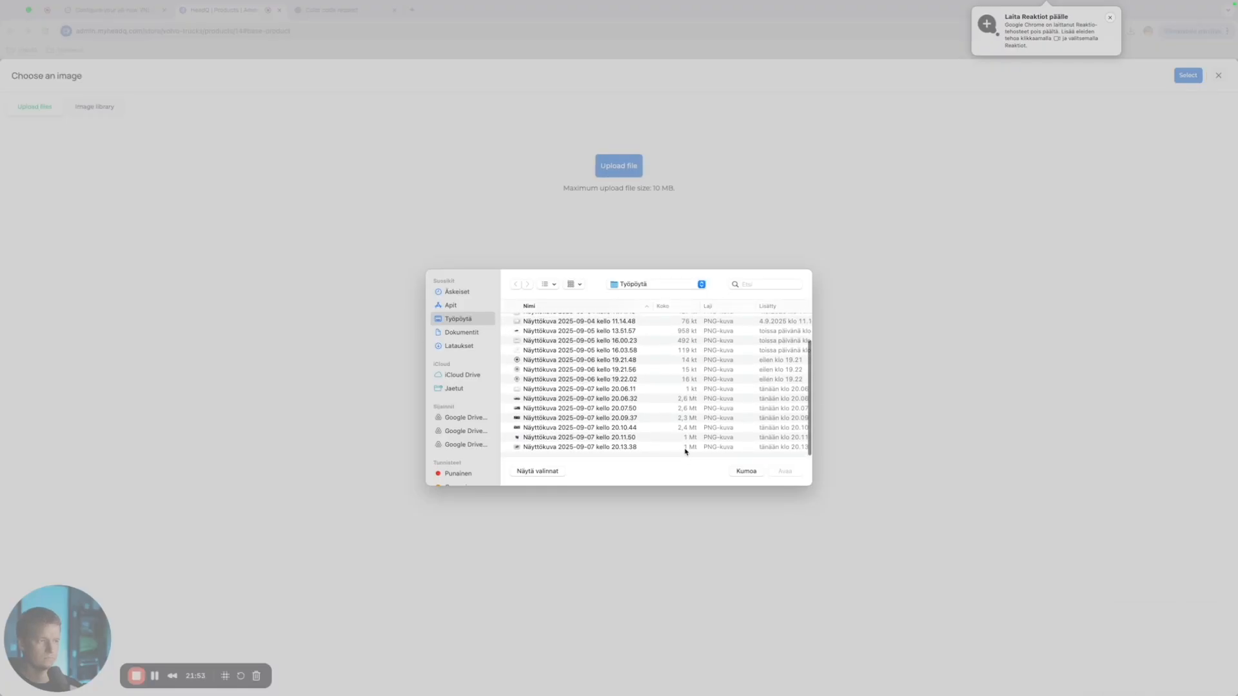
pyautogui.click(690, 448)
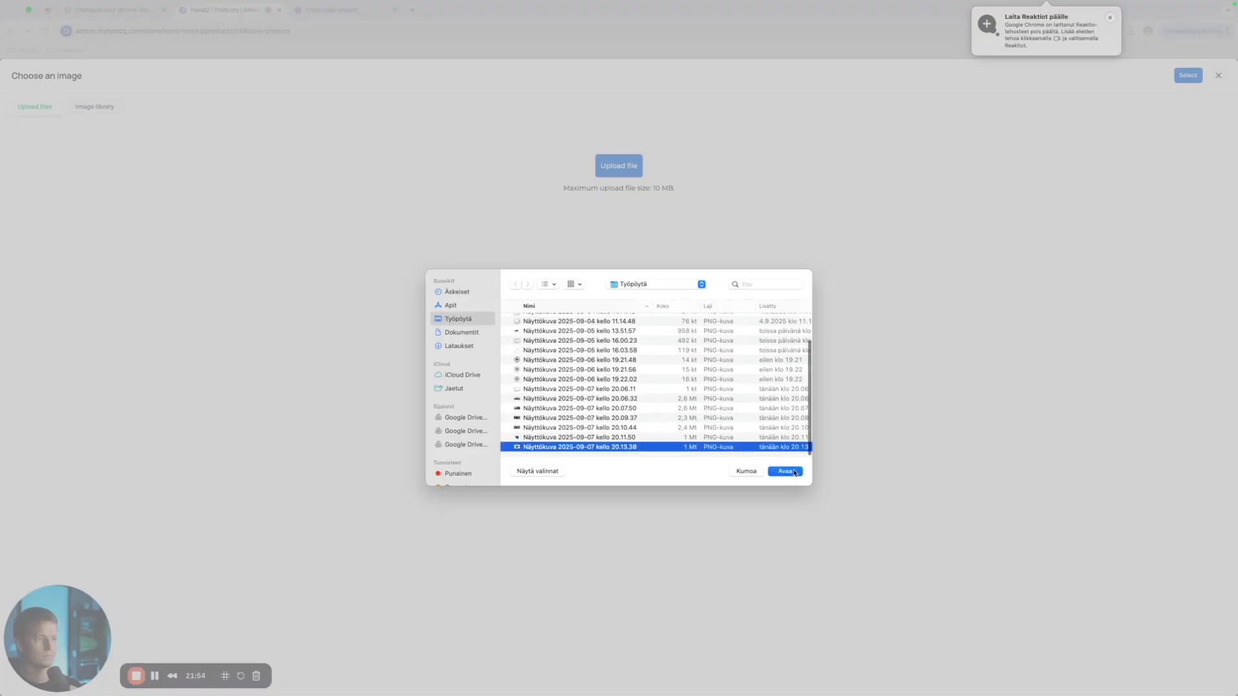
pyautogui.click(795, 472)
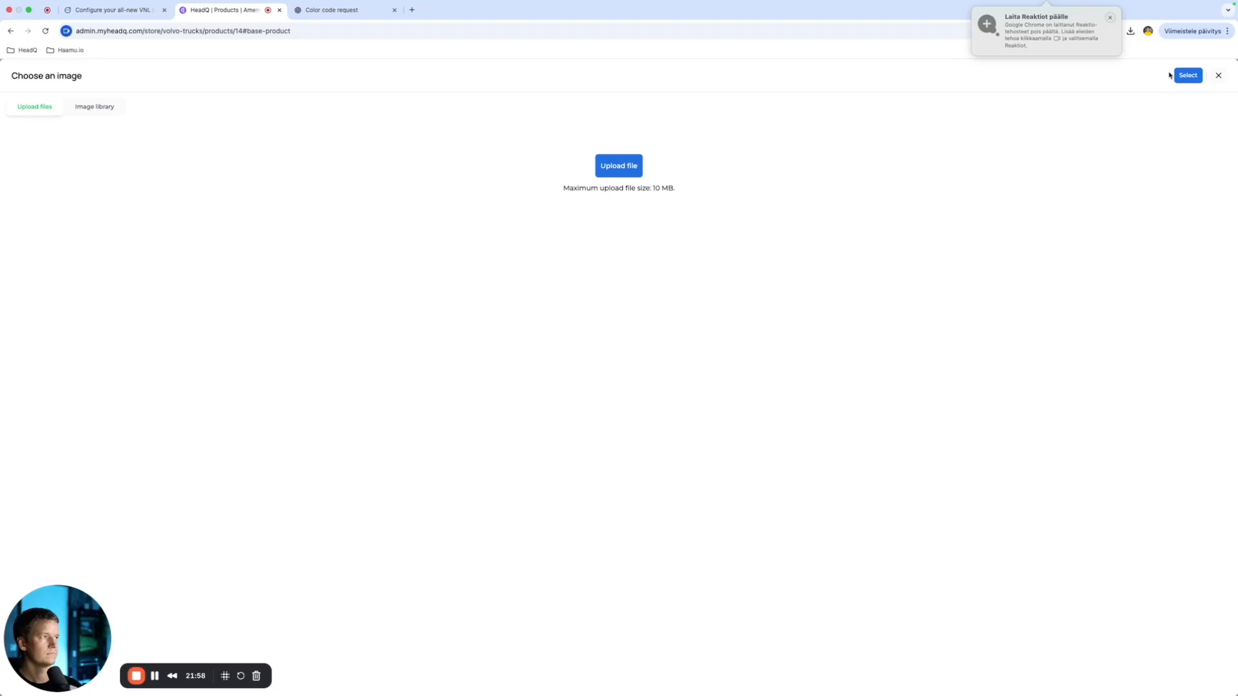
pyautogui.click(1187, 76)
# Step: Set the see-through truck picture from the image library as the Amenities package cart and checkout image
pyautogui.click(54, 256)
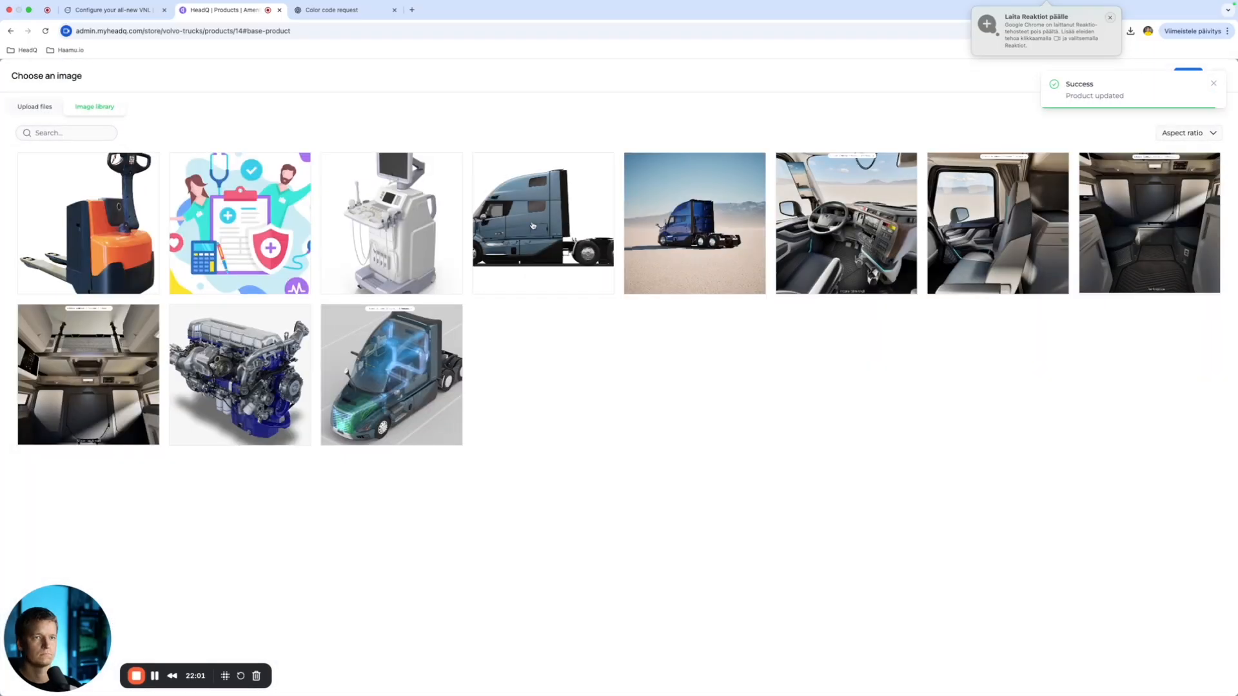
pyautogui.click(400, 397)
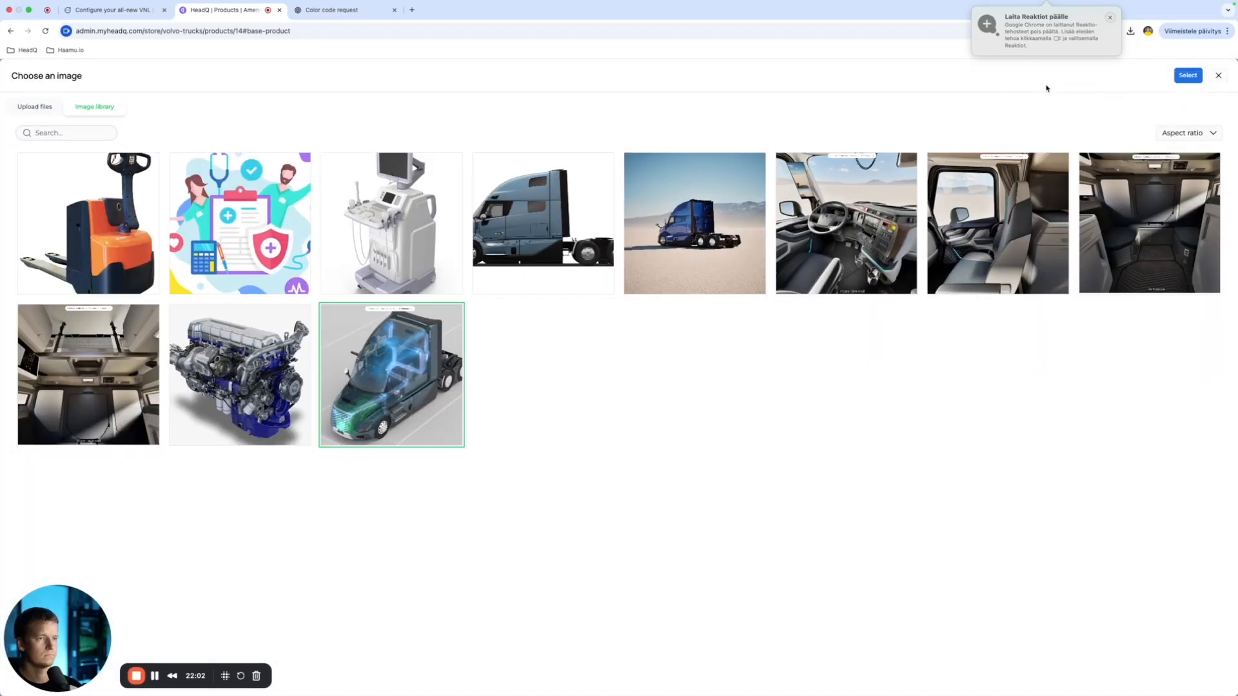
pyautogui.click(1184, 76)
# Step: Switch to the Volvo truck builder, advance to the Active Safety Package page, view its two driver assist choices and copy the package title
pyautogui.press('super+1')
pyautogui.click(1173, 604)
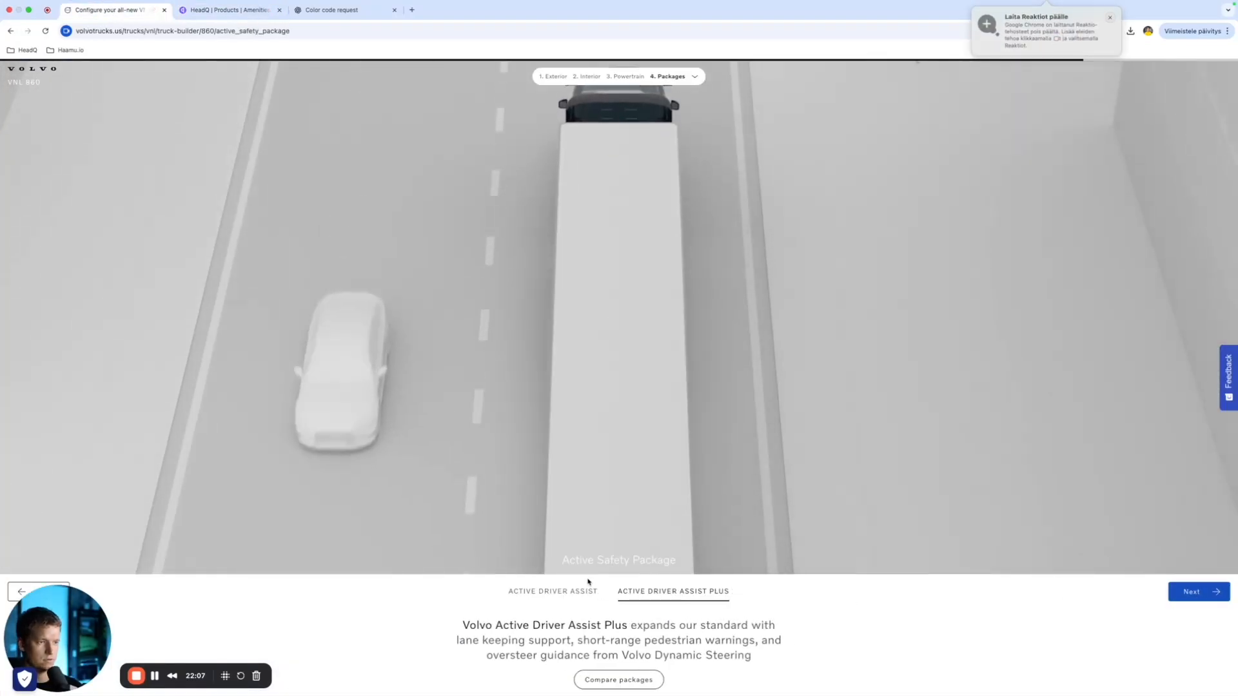
pyautogui.click(575, 590)
pyautogui.click(671, 592)
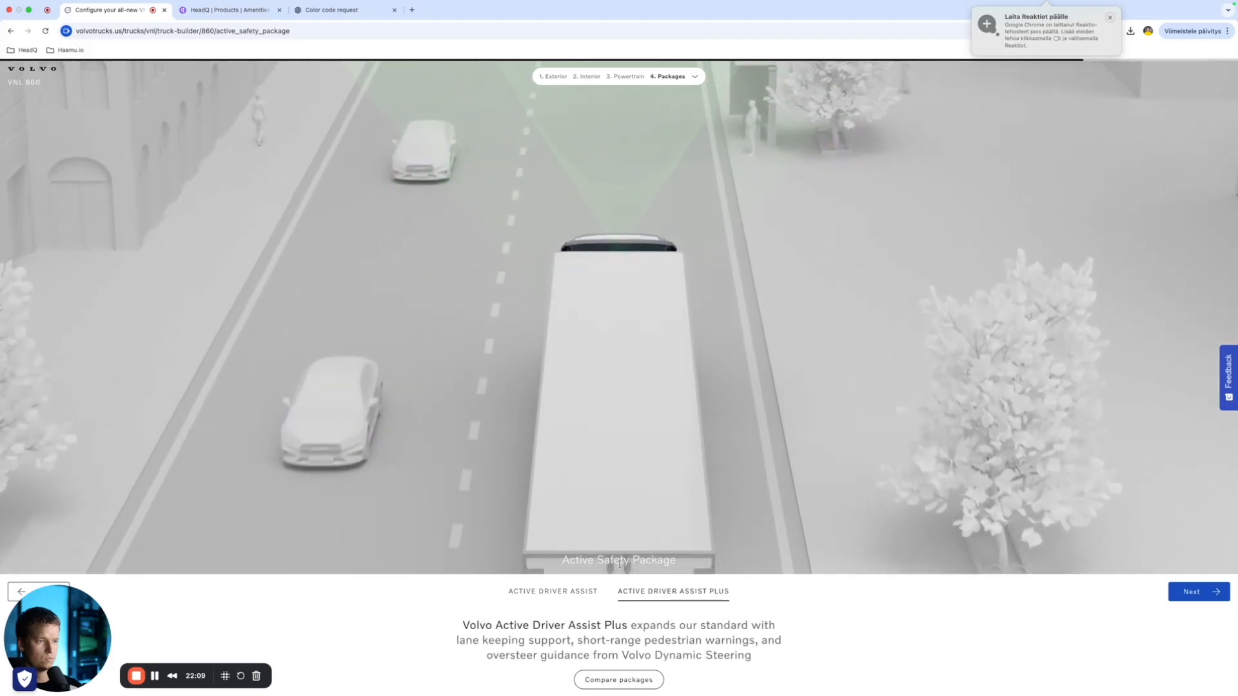
pyautogui.tripleClick(650, 561)
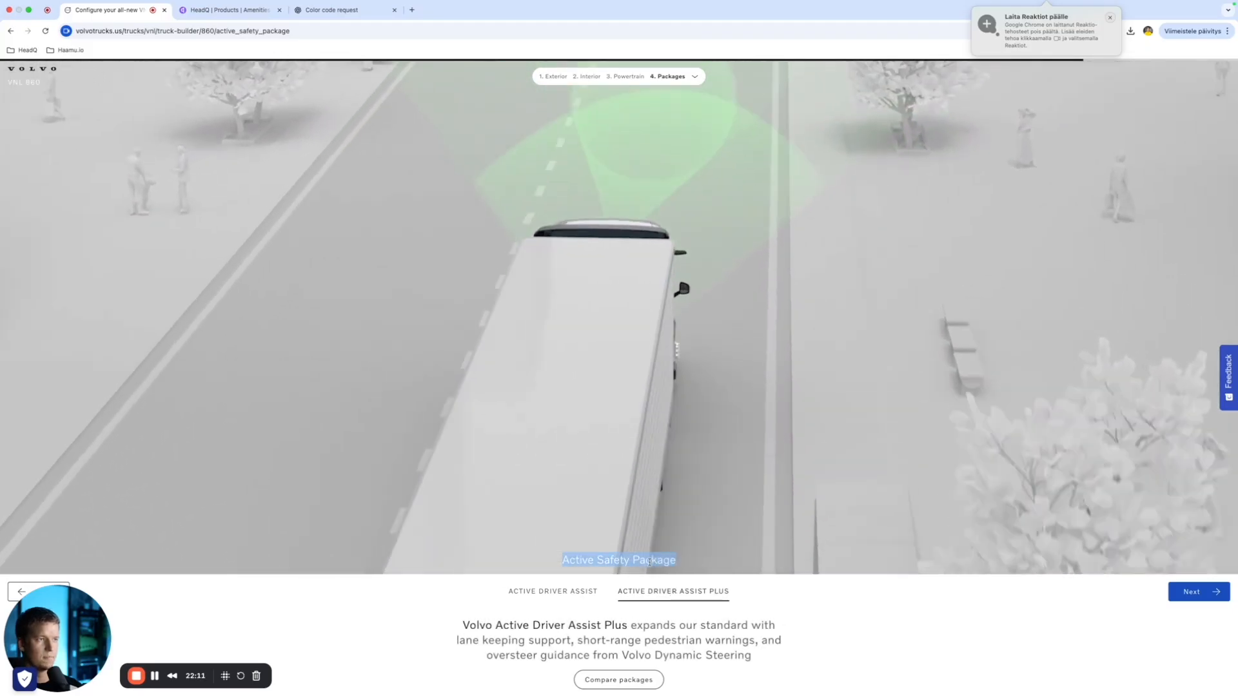
# Step: In HeadQ, create a new product from scratch named Active Safety Package
pyautogui.click(229, 9)
pyautogui.click(126, 74)
pyautogui.click(132, 96)
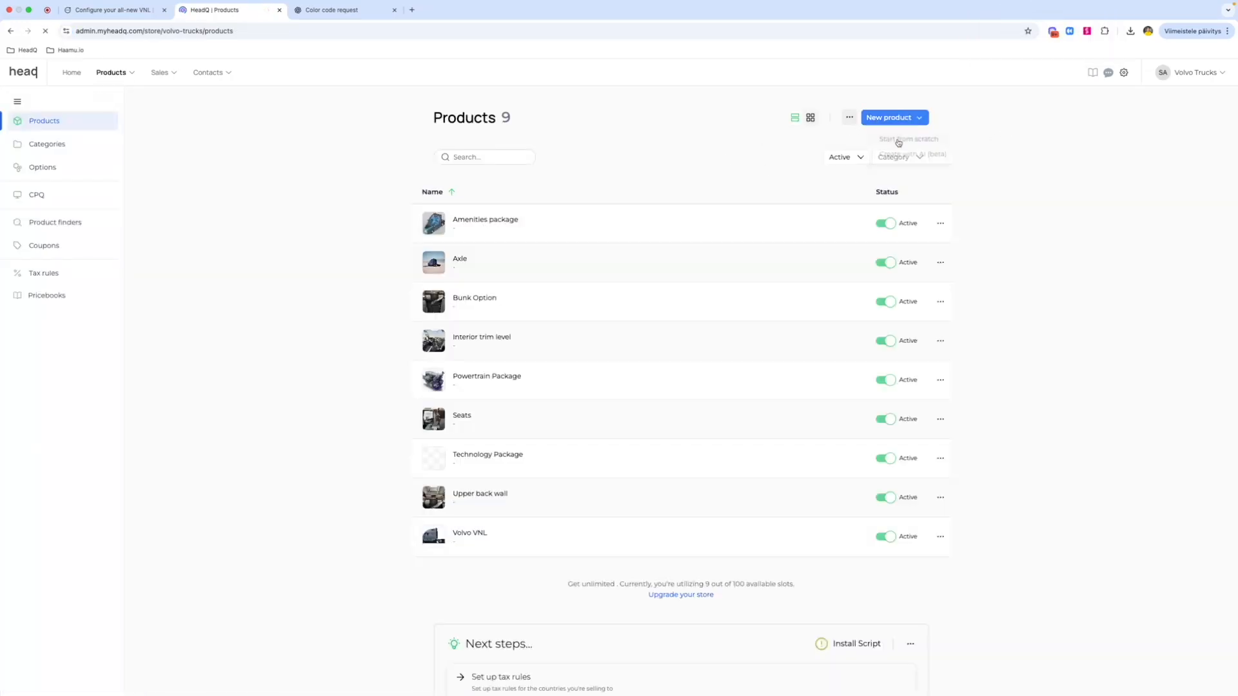
pyautogui.click(895, 117)
pyautogui.click(893, 136)
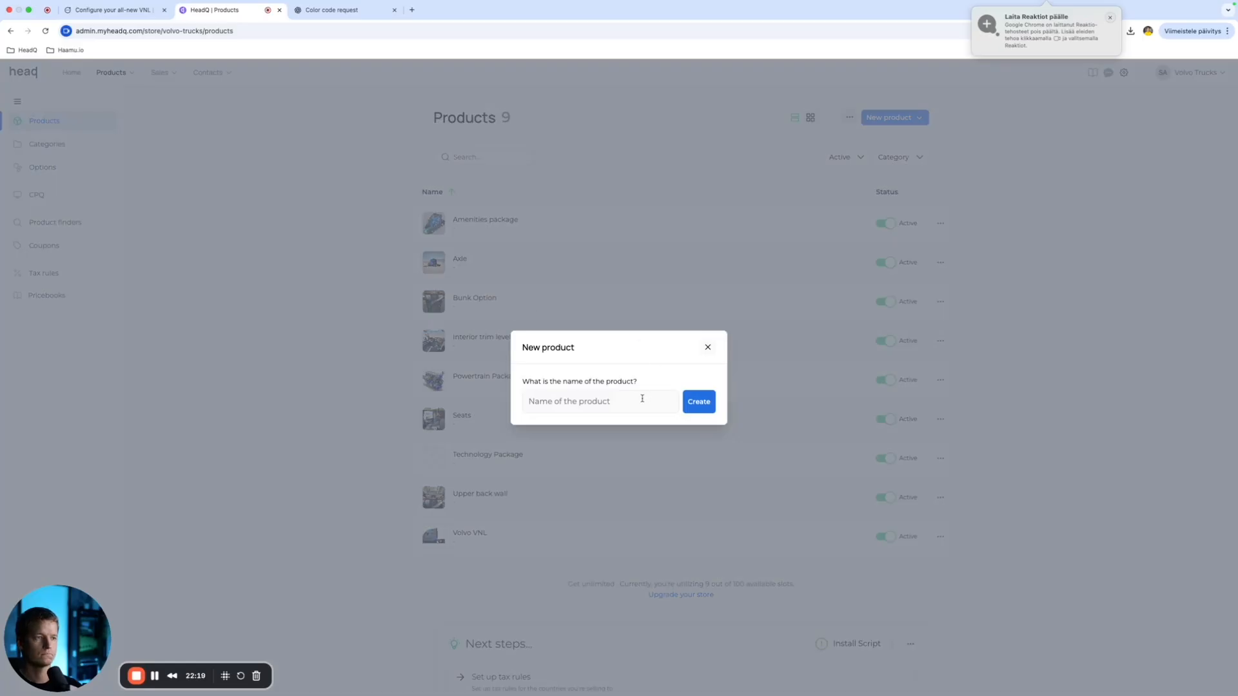
pyautogui.click(693, 403)
# Step: Copy the Active Driver Assist and Active Driver Assist Plus choice names from the truck builder and return to HeadQ
pyautogui.click(116, 11)
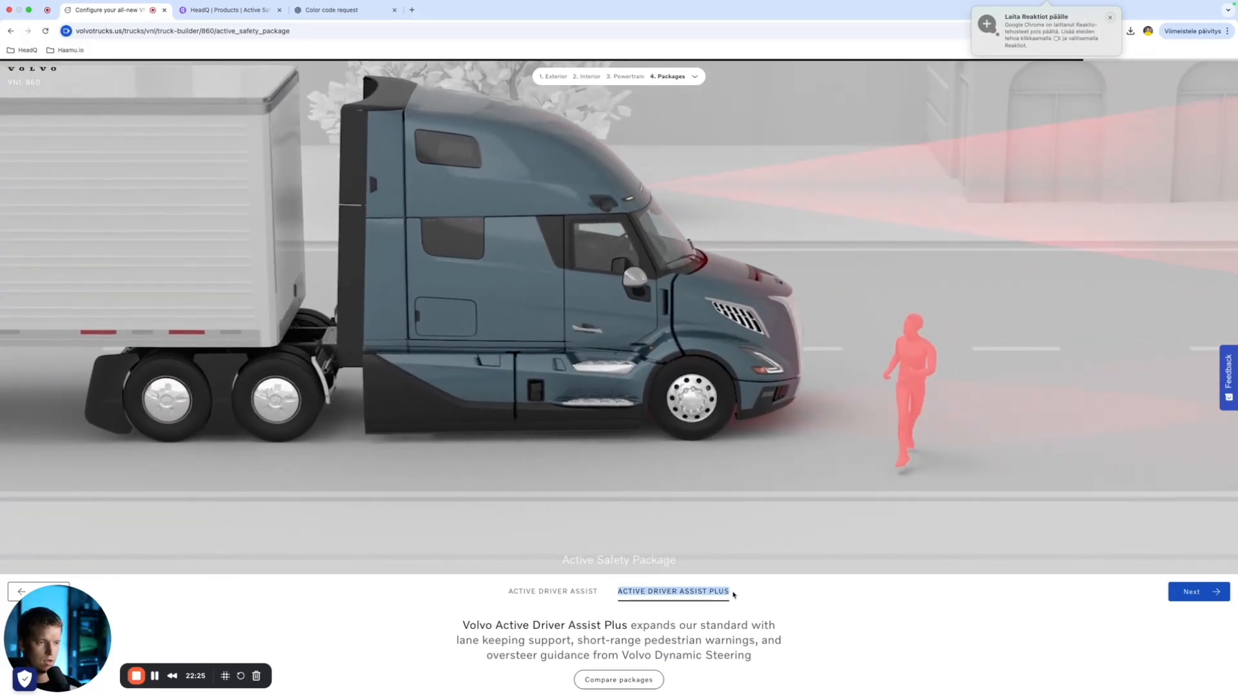
pyautogui.moveTo(747, 593); pyautogui.dragTo(510, 595)
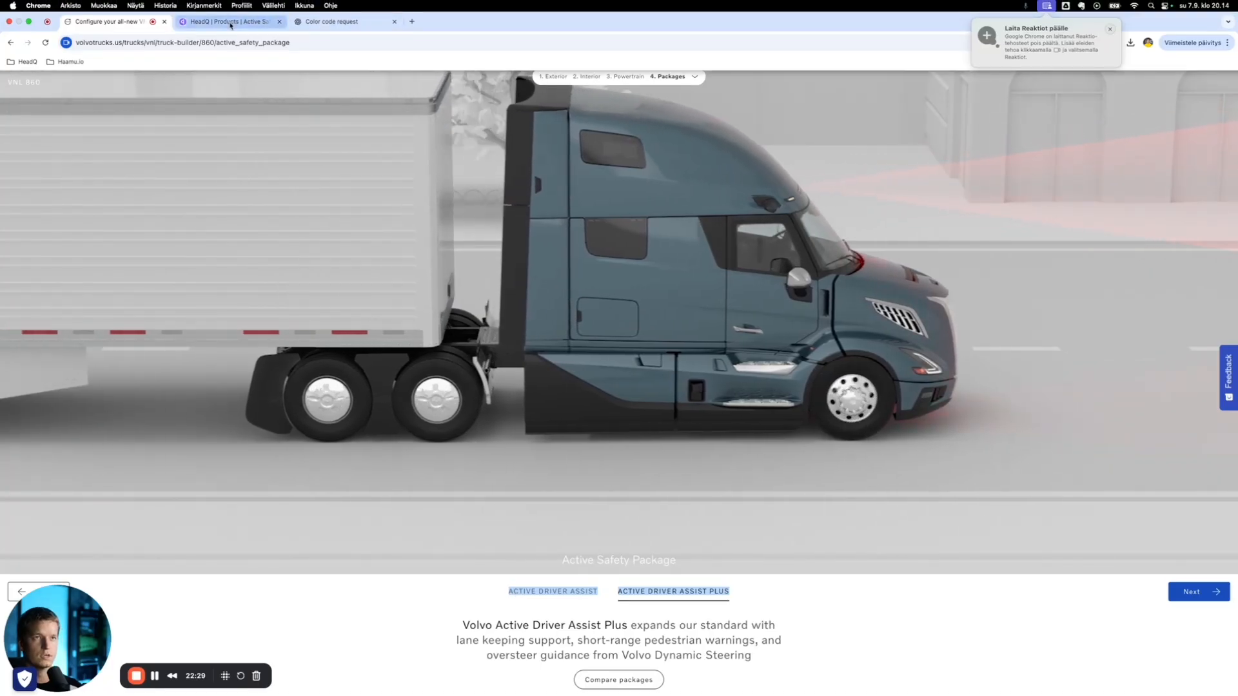
pyautogui.click(223, 10)
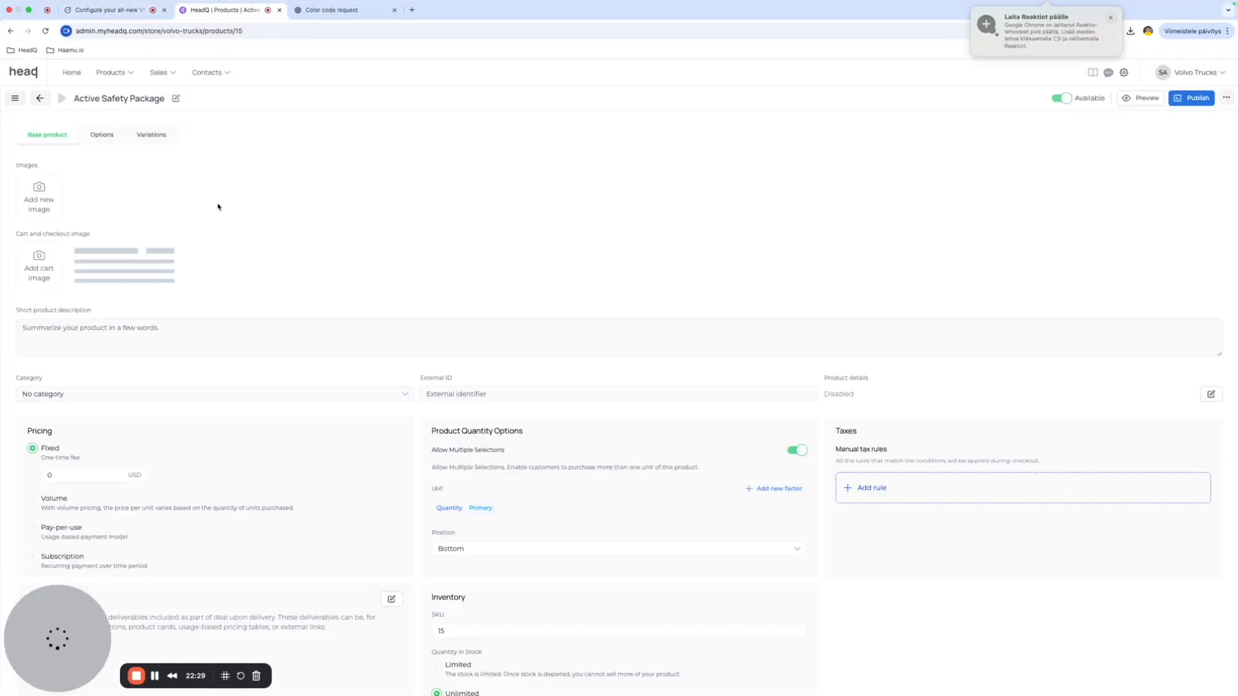
# Step: Add a new single option named Package to the Active Safety Package product
pyautogui.click(102, 135)
pyautogui.click(129, 240)
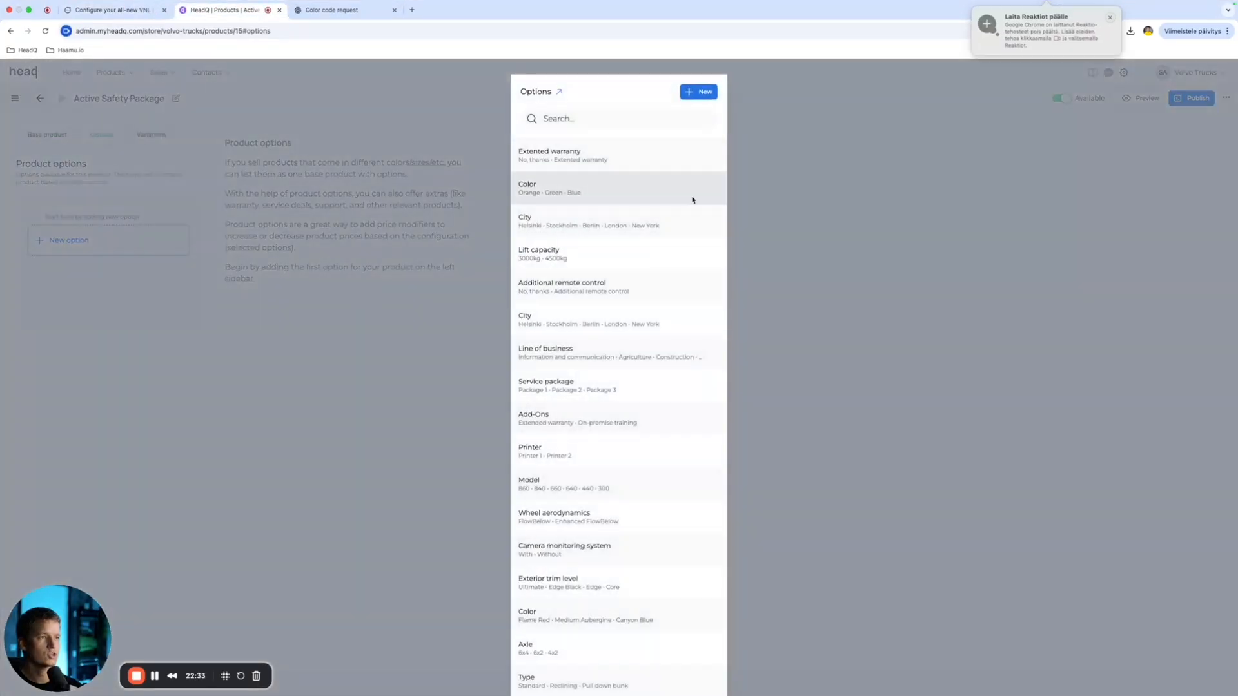
pyautogui.click(699, 93)
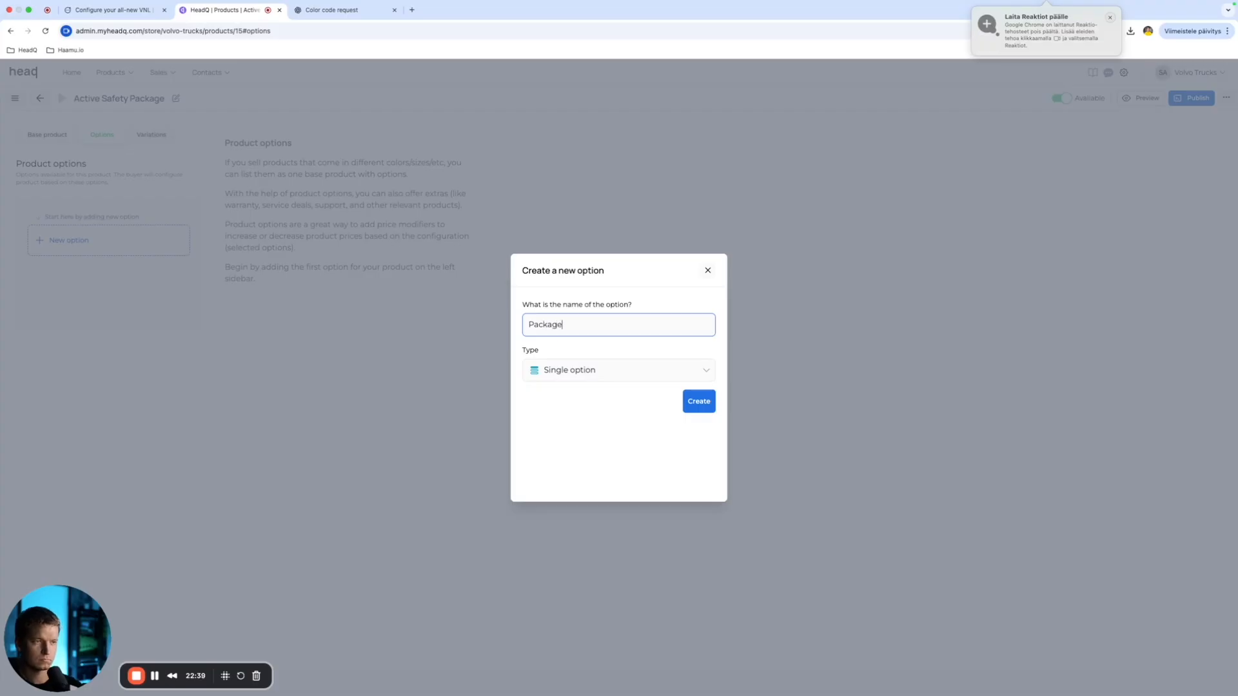
pyautogui.click(699, 401)
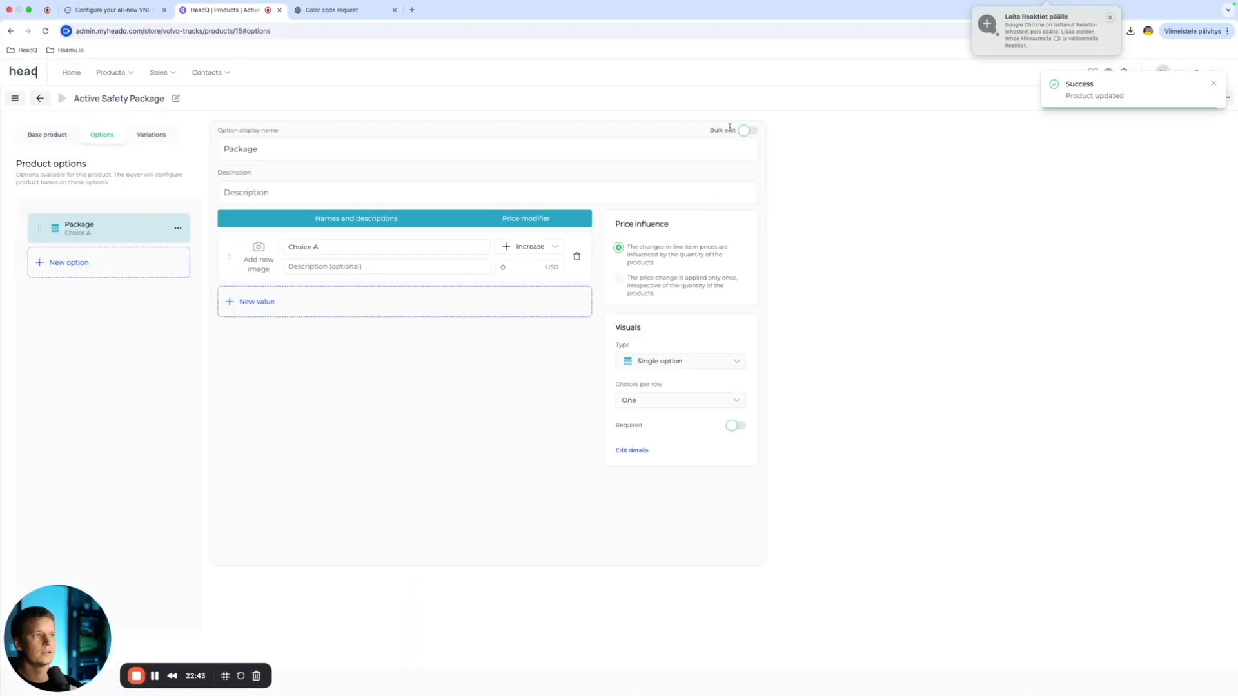
# Step: Bulk-edit the Package option's choices to Active Driver Assist and Active Driver Assist Plus, without a blank line between them
pyautogui.click(745, 131)
pyautogui.click(448, 302)
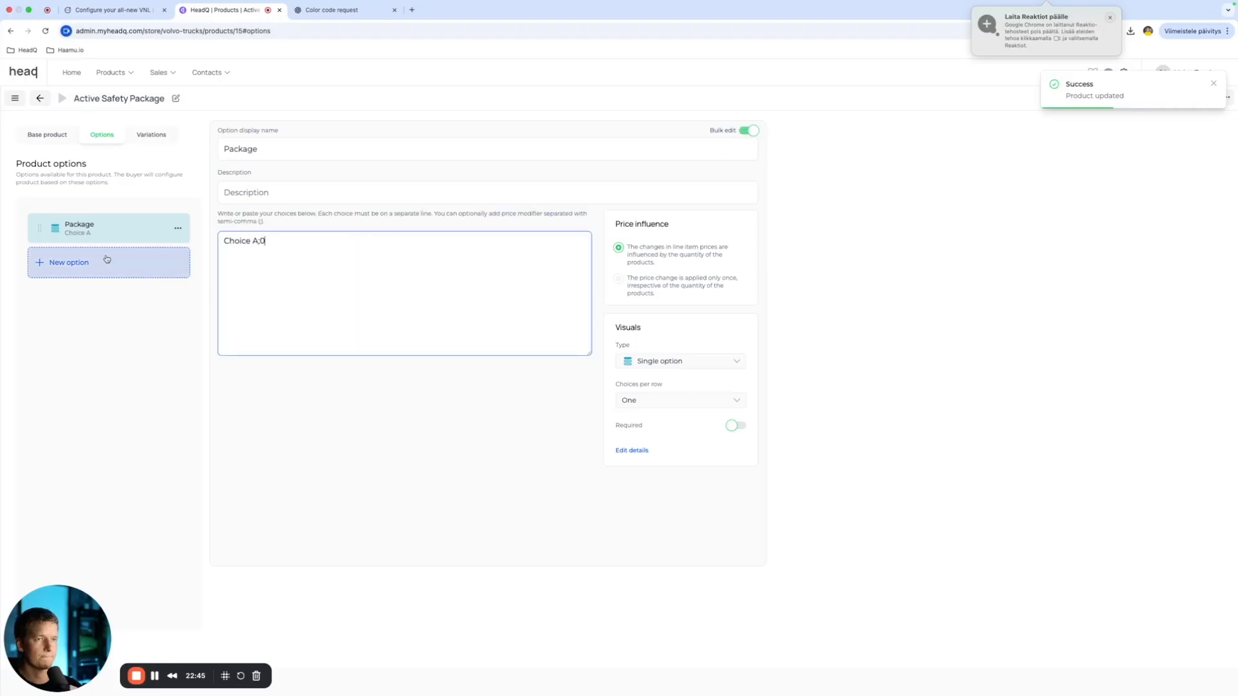
pyautogui.hotkey('ctrl', 'a')
pyautogui.write('Active Driver Assist  Active Driver Assist Plus')
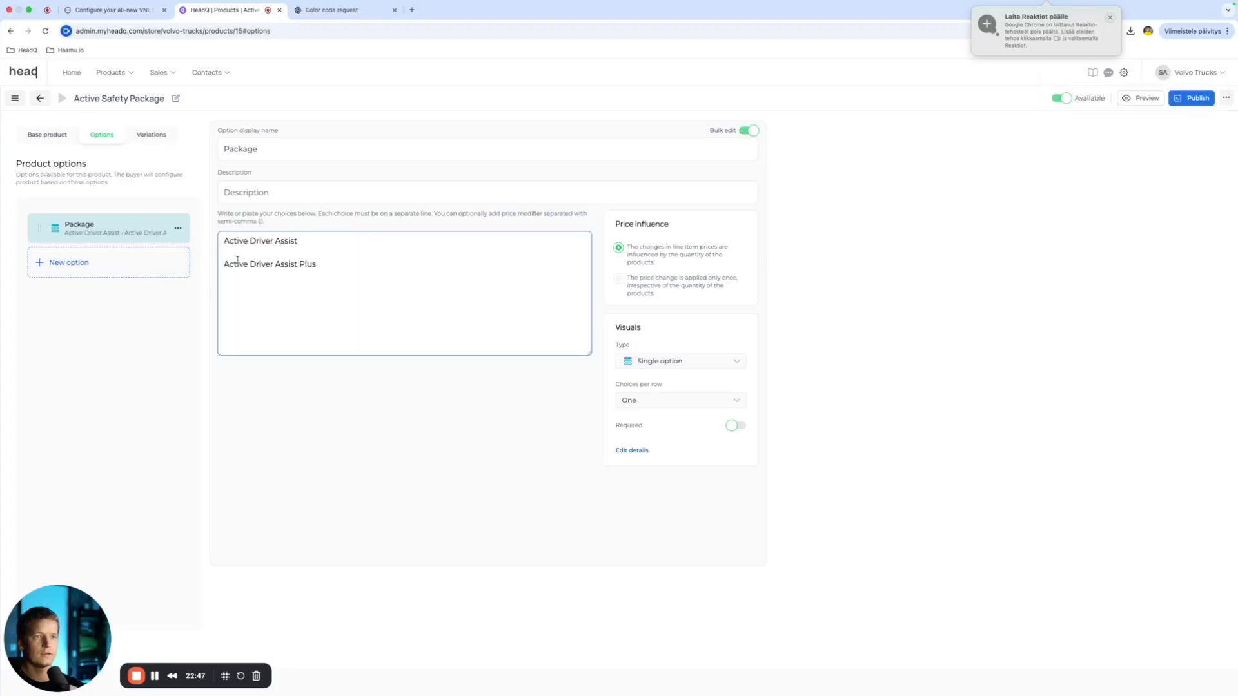
pyautogui.click(154, 319)
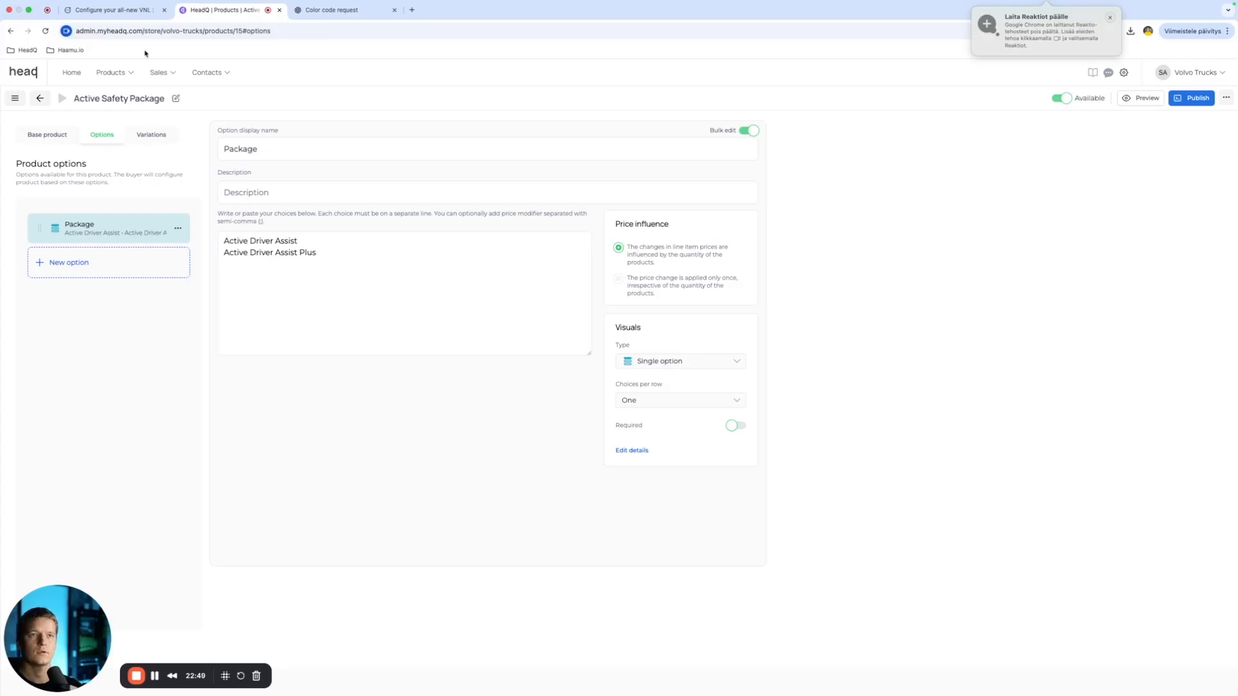
# Step: In the truck builder, advance to the Driver Safety Package page and copy the package title
pyautogui.click(124, 12)
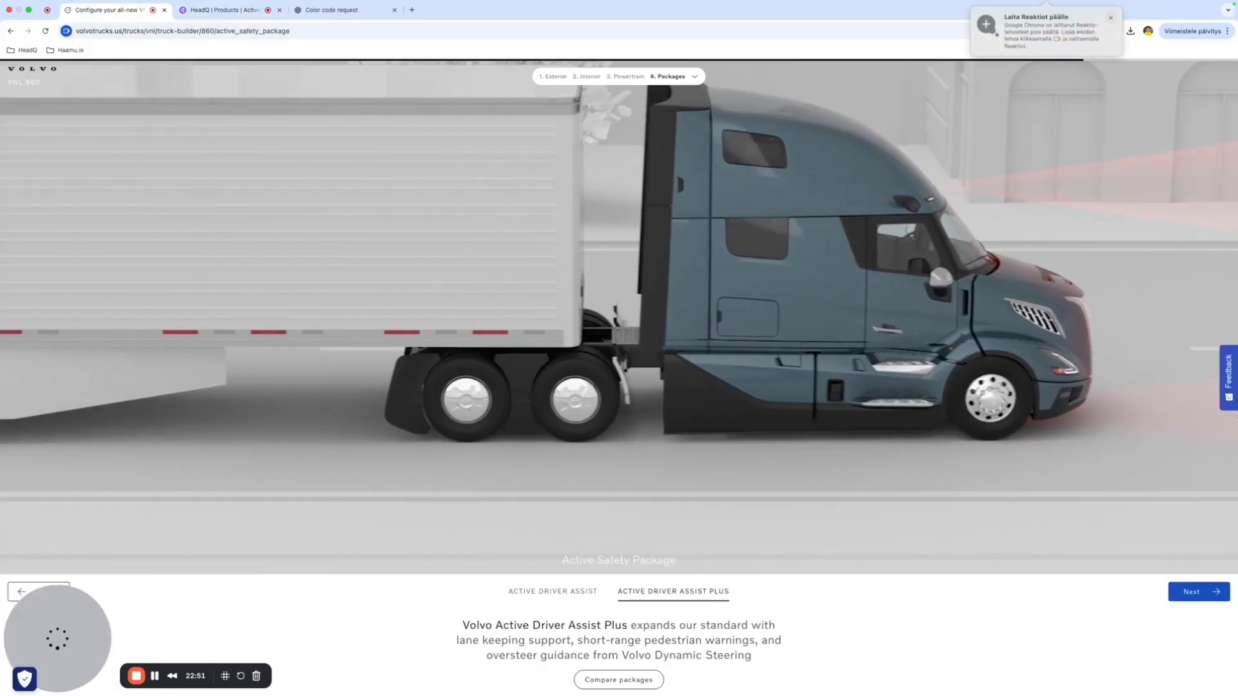
pyautogui.click(1206, 600)
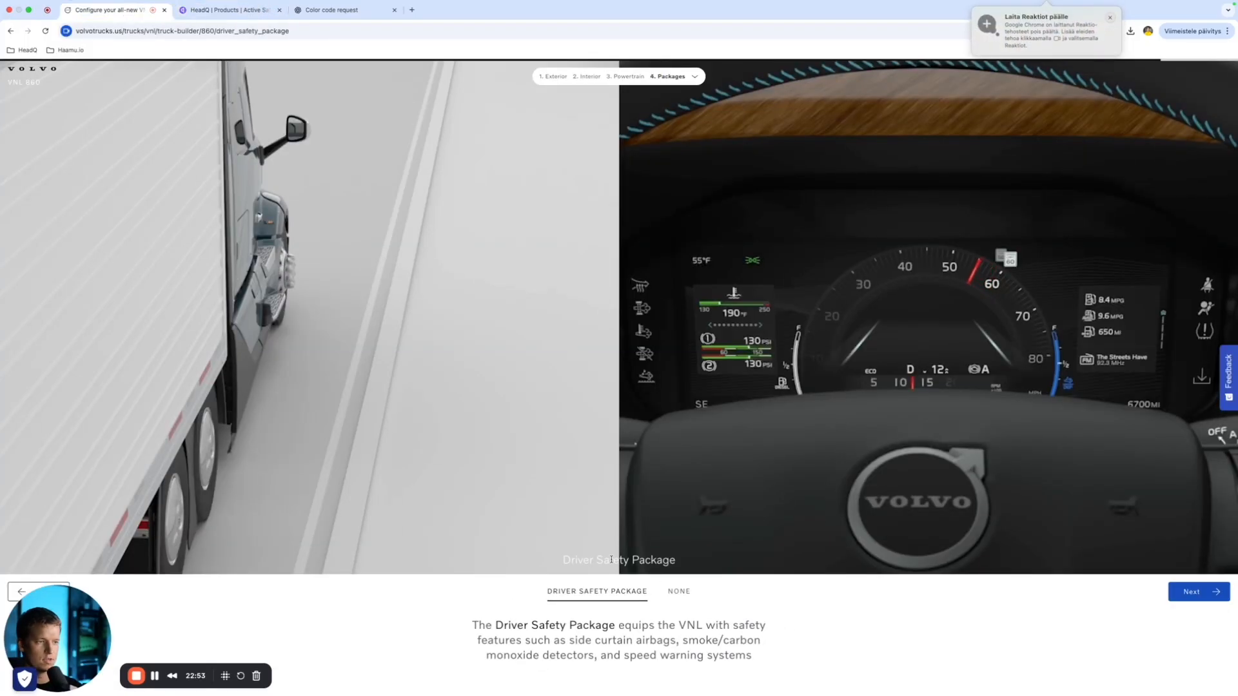
pyautogui.moveTo(555, 566); pyautogui.dragTo(693, 566)
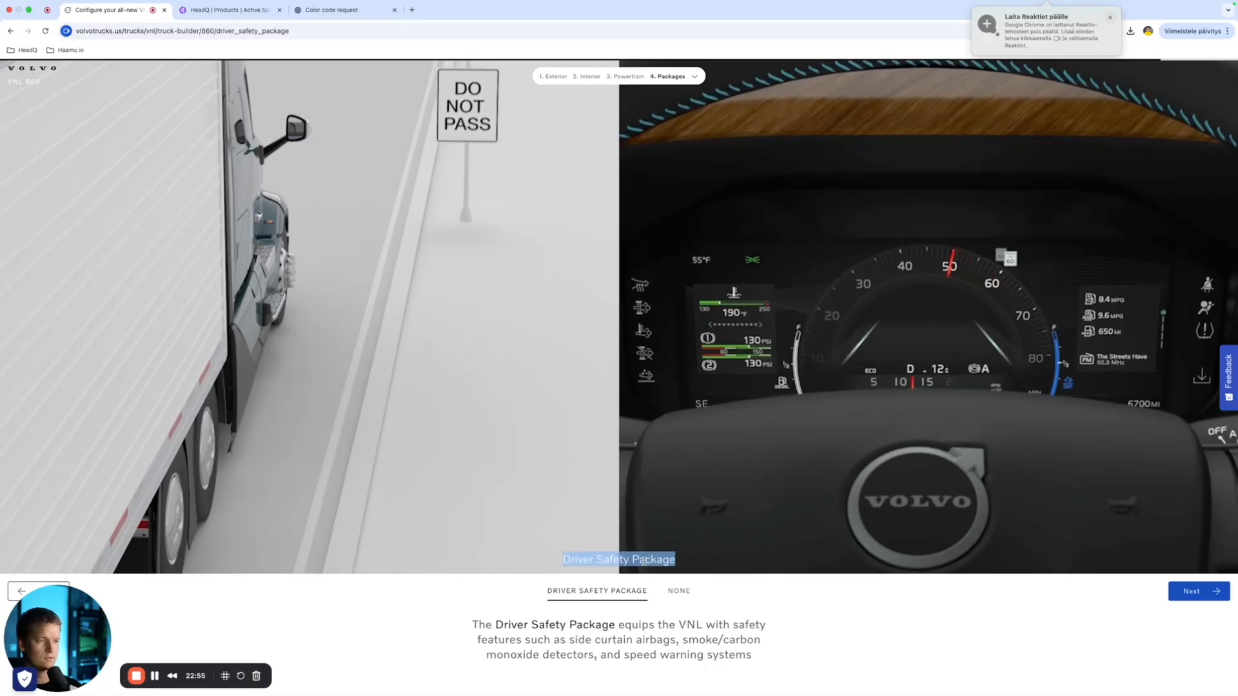
# Step: In HeadQ, create a new product from scratch named Driver Safety Package
pyautogui.click(216, 11)
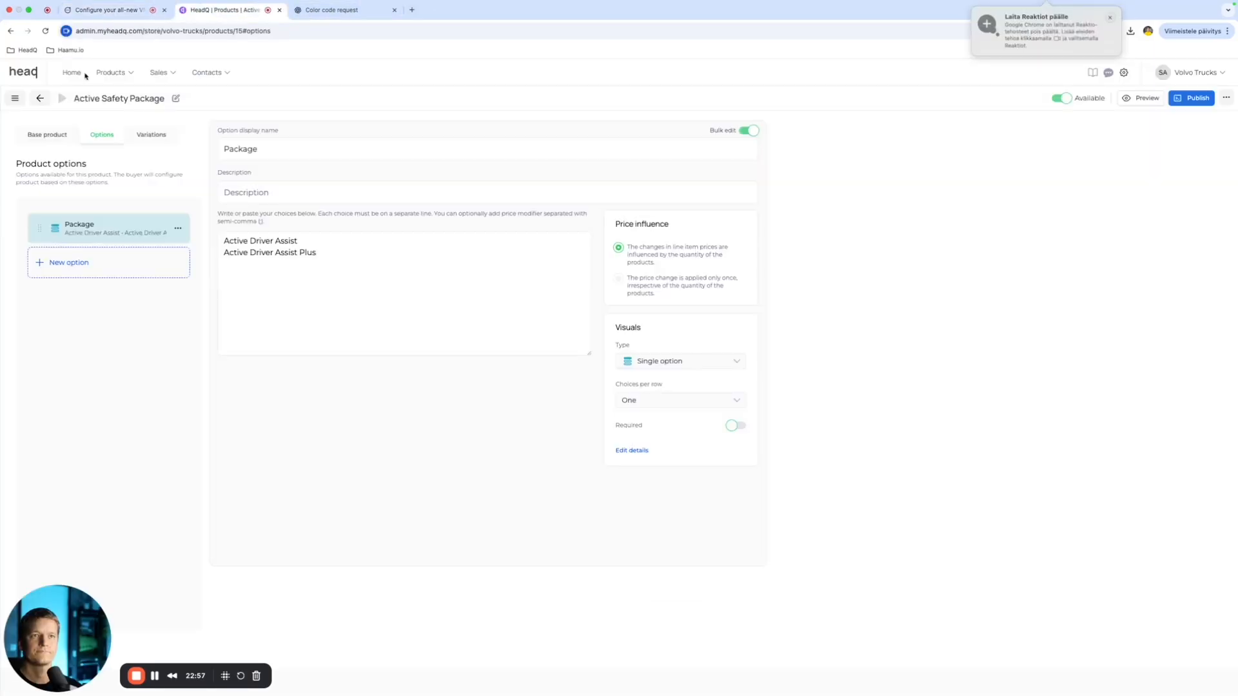
pyautogui.click(110, 72)
pyautogui.click(149, 101)
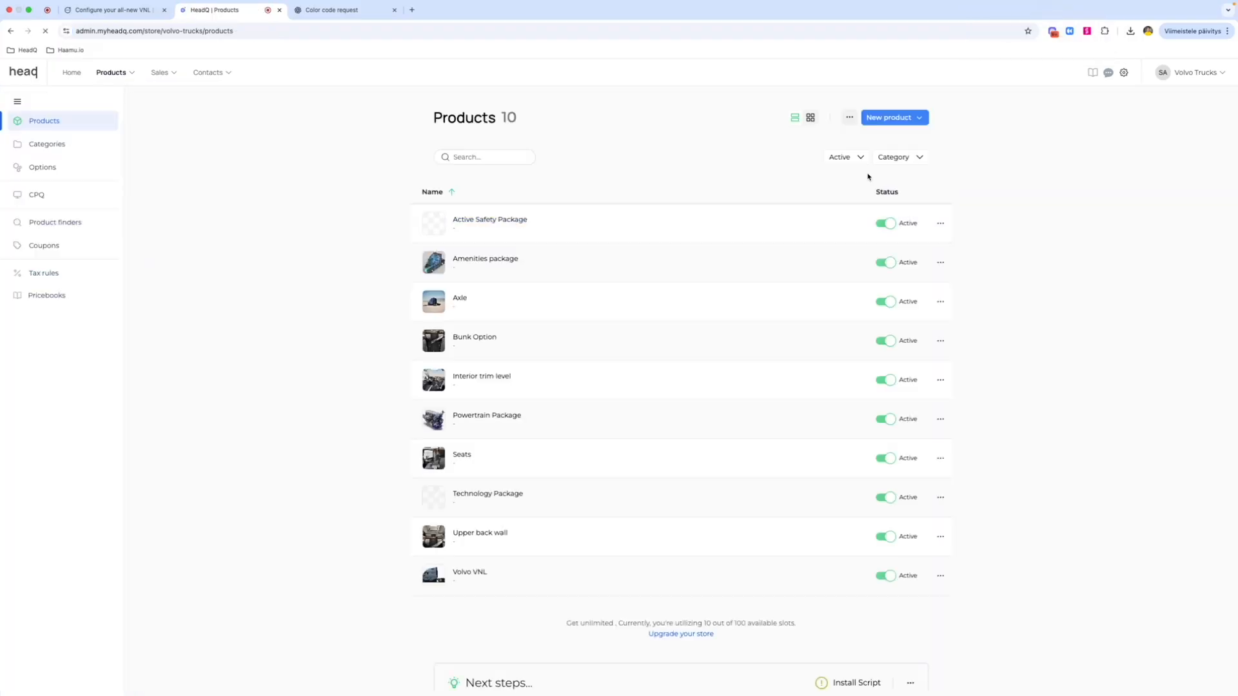
pyautogui.click(894, 118)
pyautogui.click(899, 132)
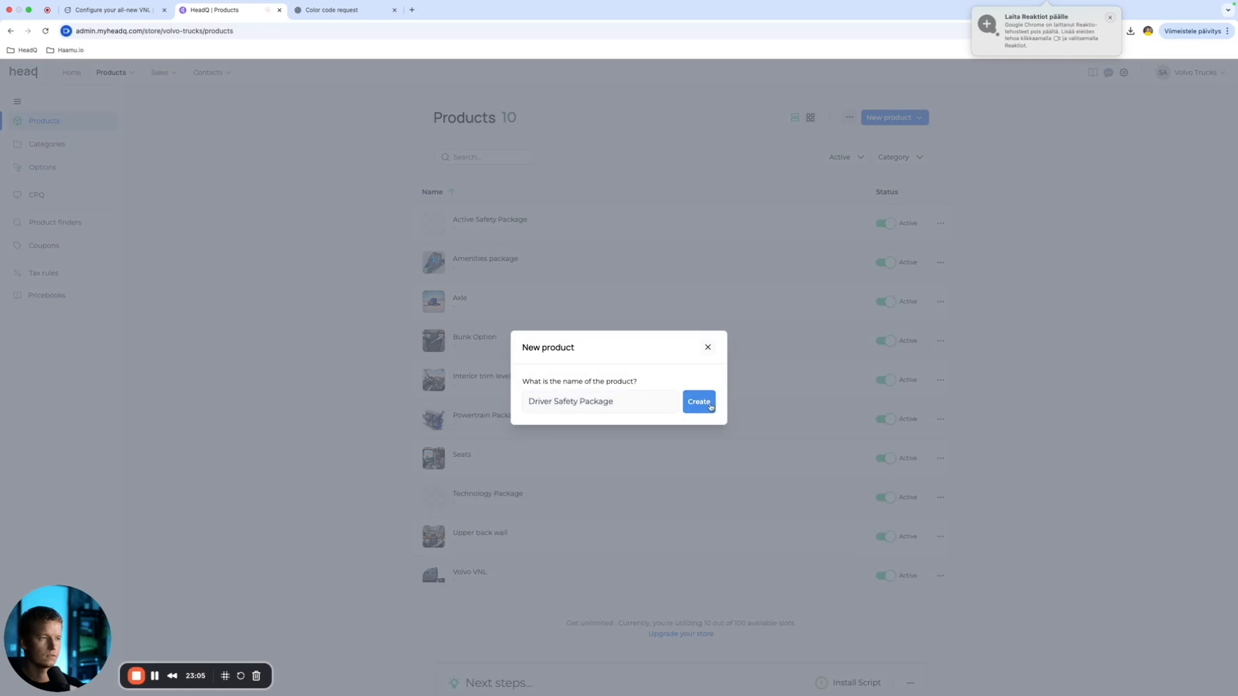
# Step: Copy the choice names Driver Safety Package and None from the truck builder and return to the new product in HeadQ
pyautogui.click(124, 11)
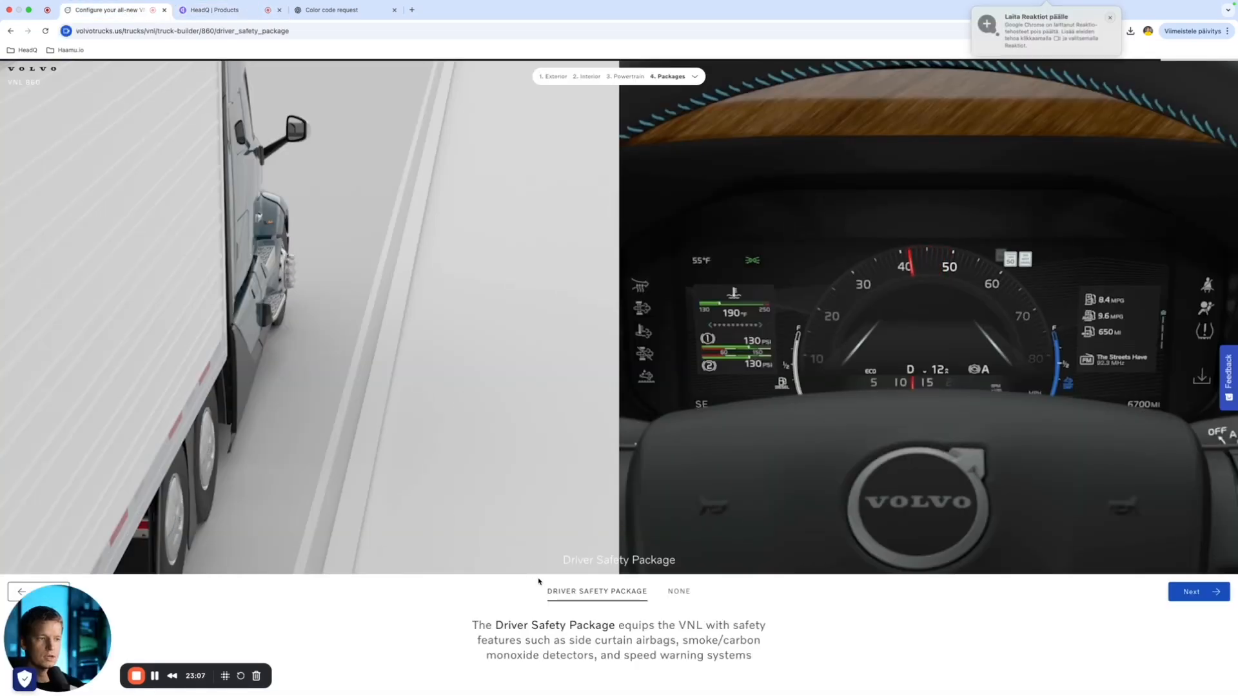
pyautogui.moveTo(542, 591); pyautogui.dragTo(695, 591)
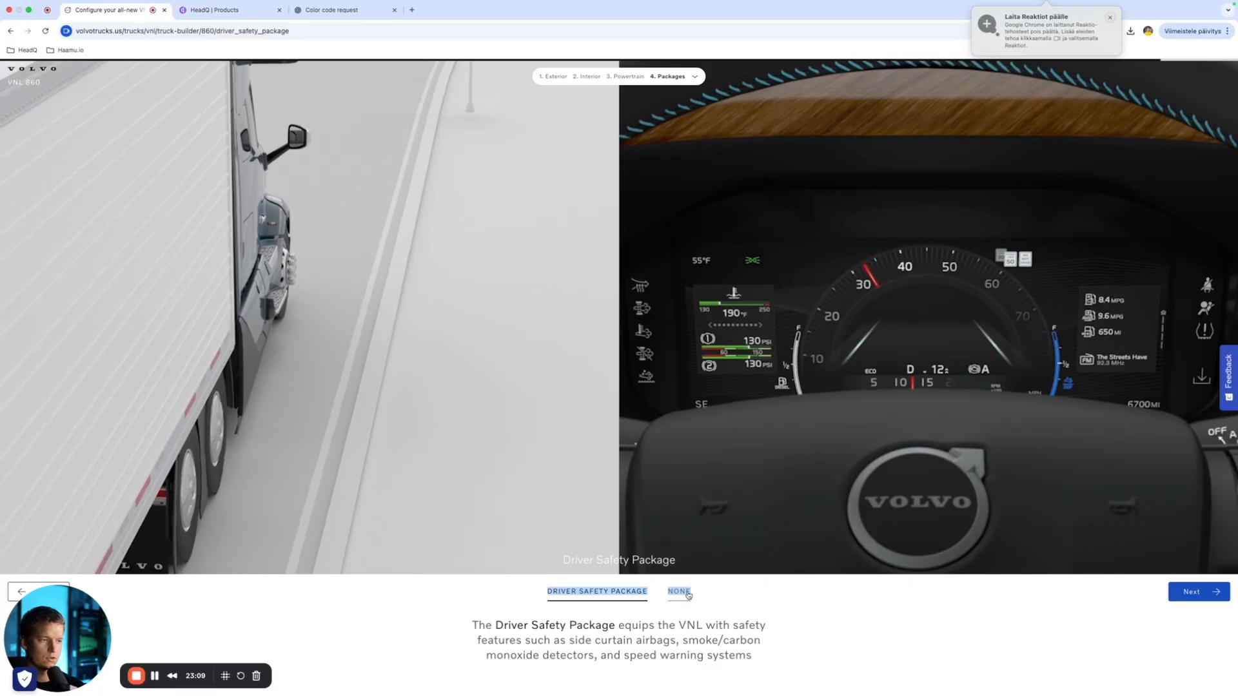
pyautogui.click(212, 11)
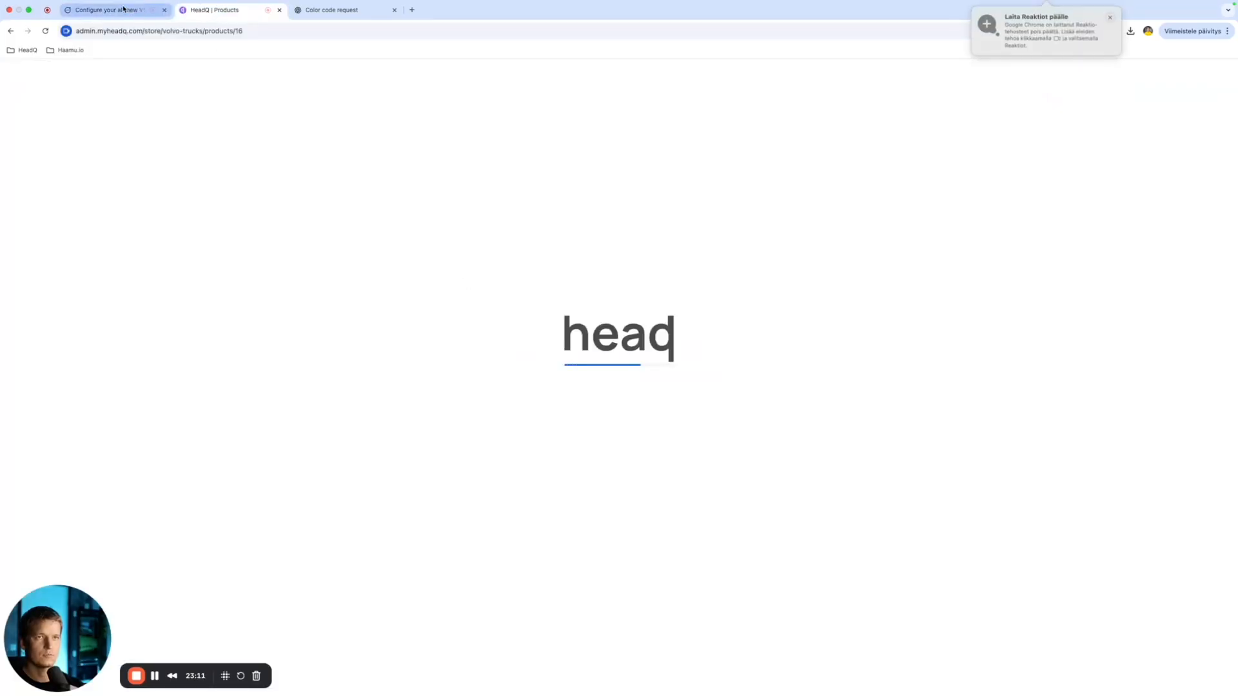
pyautogui.click(124, 9)
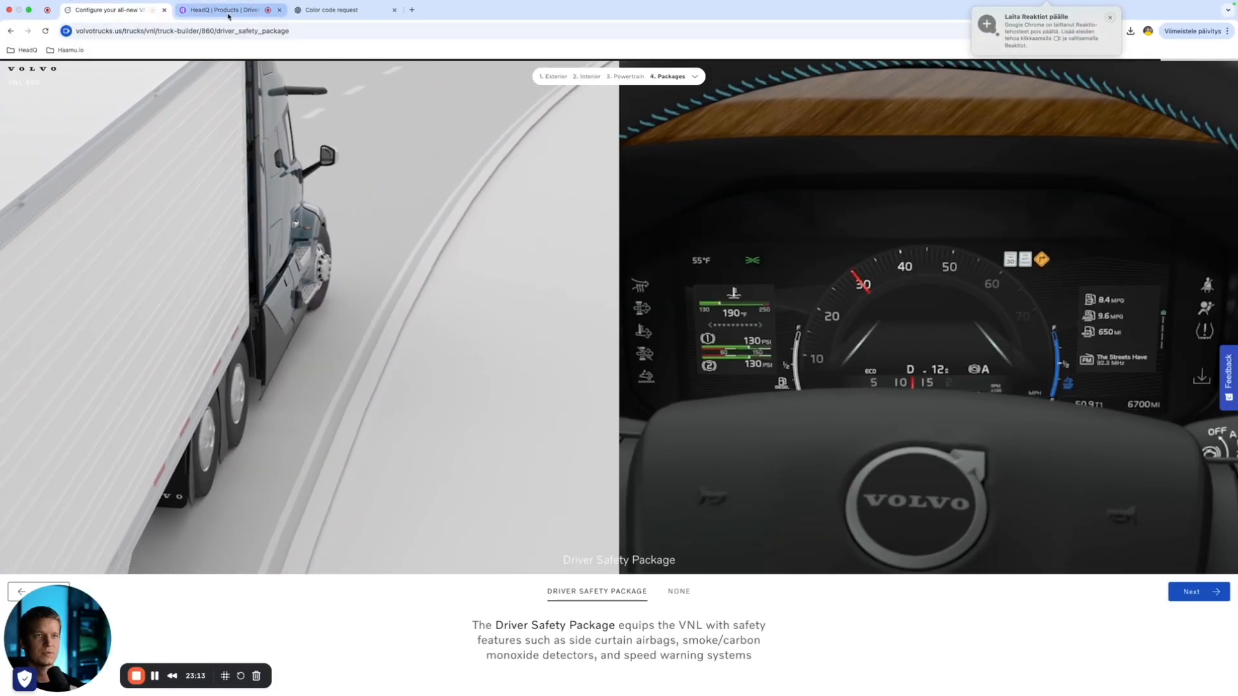
pyautogui.click(229, 16)
# Step: Add a single option named Package to the Driver Safety Package product and bulk-edit its choices to Driver Safety Package and None
pyautogui.click(102, 136)
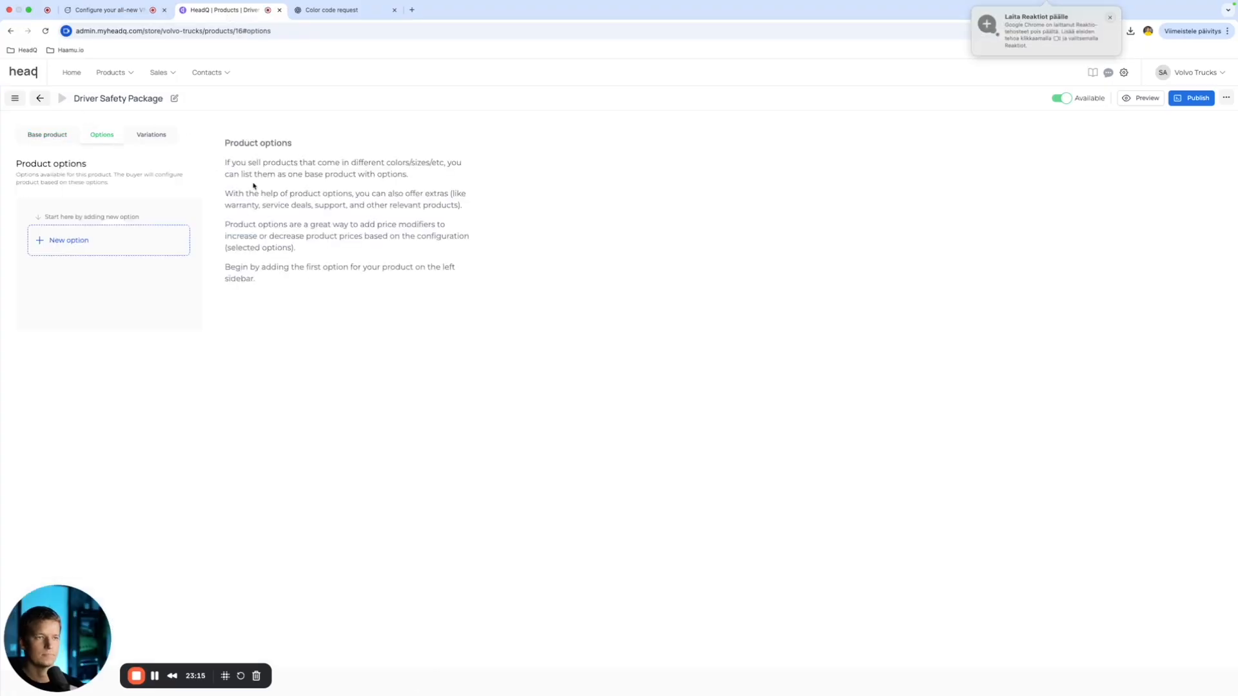
pyautogui.click(91, 245)
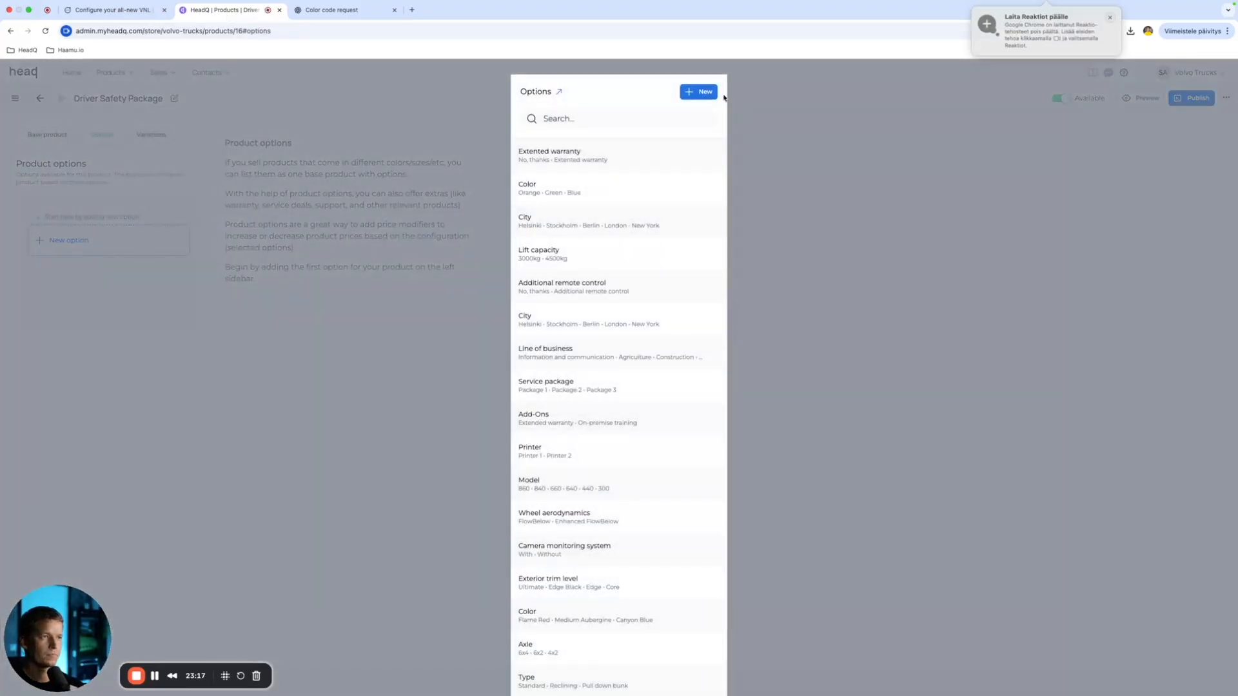
pyautogui.click(692, 93)
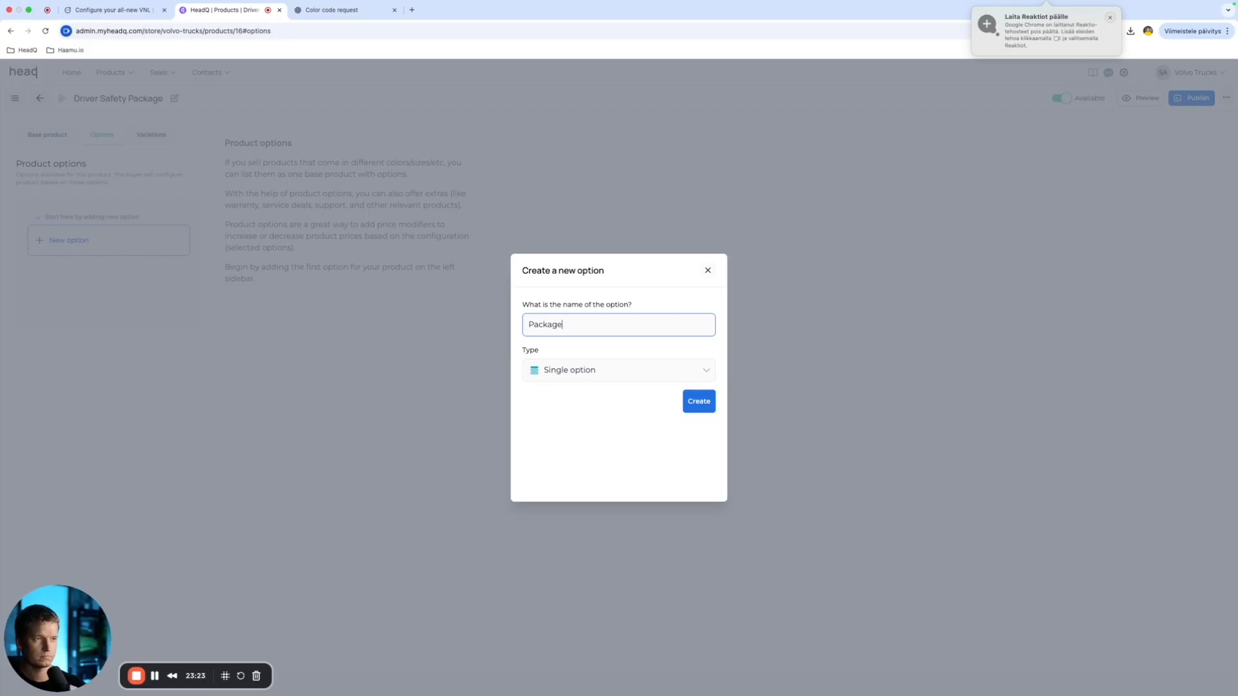
pyautogui.click(695, 402)
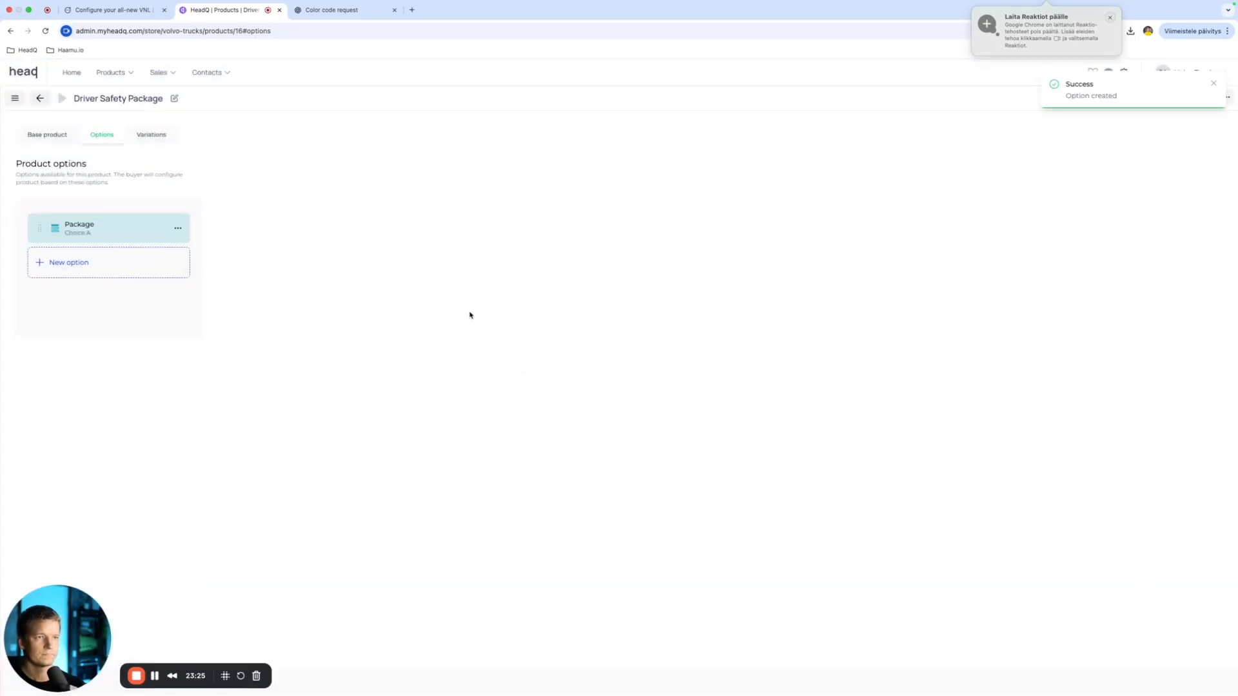
pyautogui.click(749, 131)
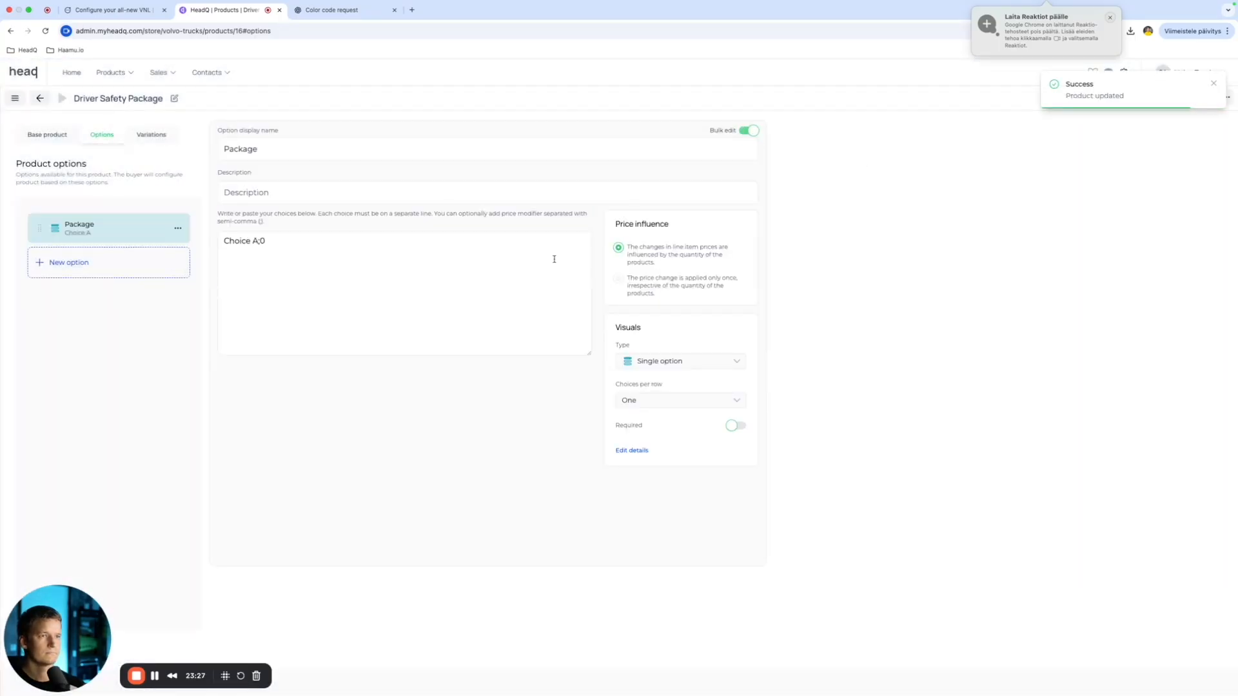
pyautogui.write('Driver Safety Package  None')
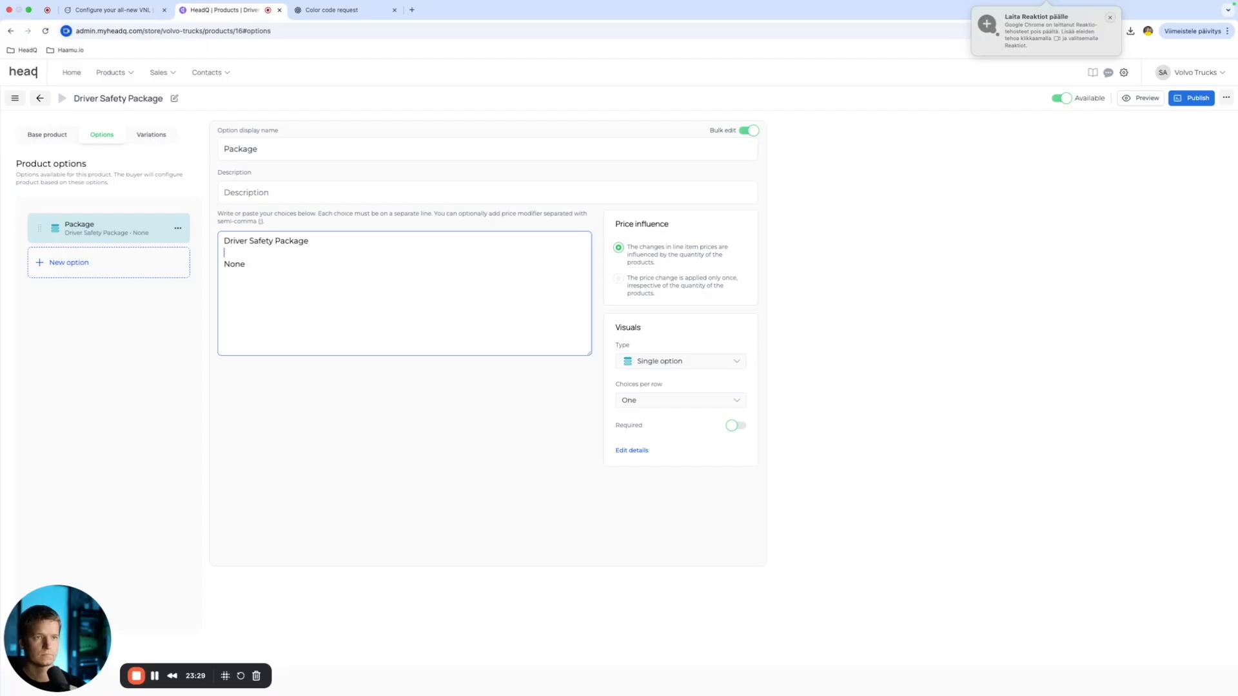
# Step: In the truck builder, finish the configuration past the Connectivity Package and review the images and selected specifications in the VNL 860 build summary
pyautogui.click(134, 15)
pyautogui.click(1209, 590)
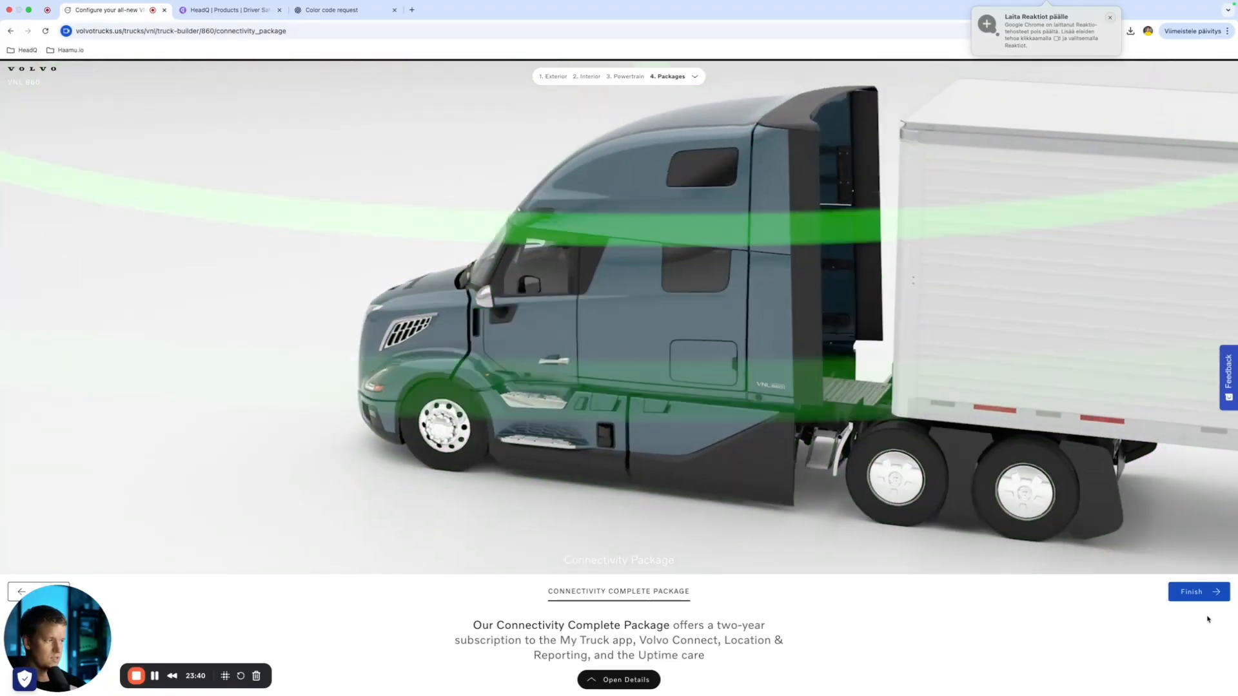
pyautogui.click(1200, 591)
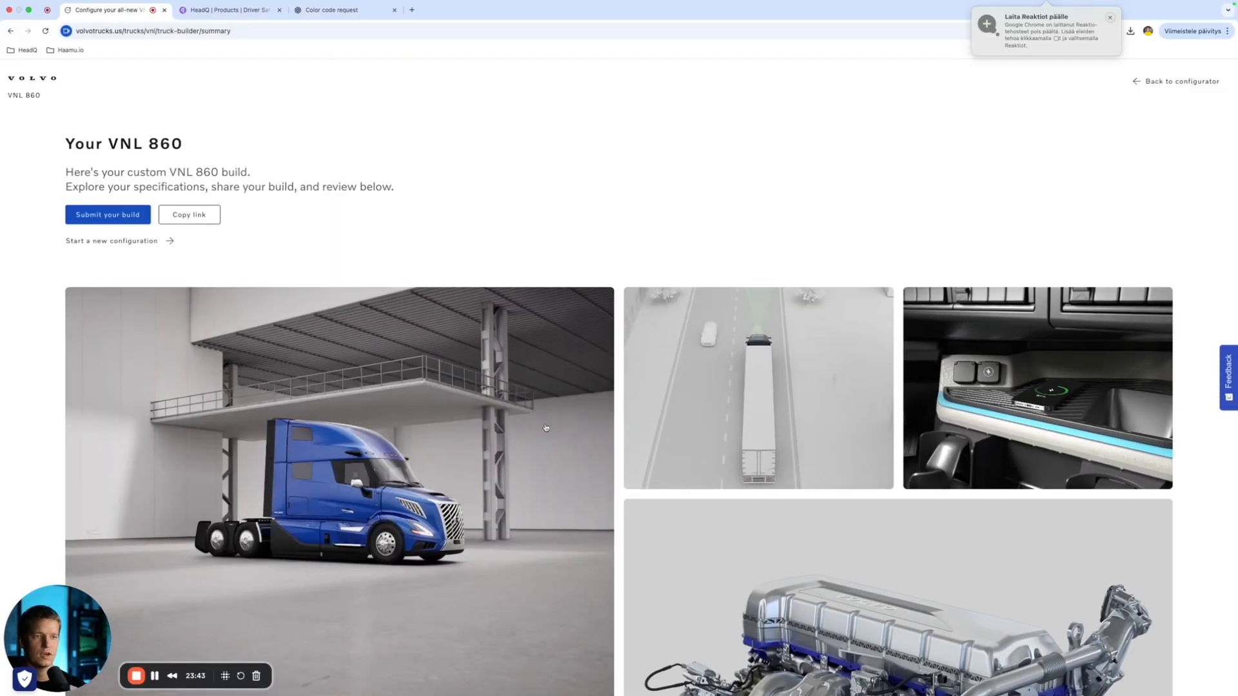
pyautogui.scroll(-1, 706, 264)
pyautogui.scroll(-15, 706, 265)
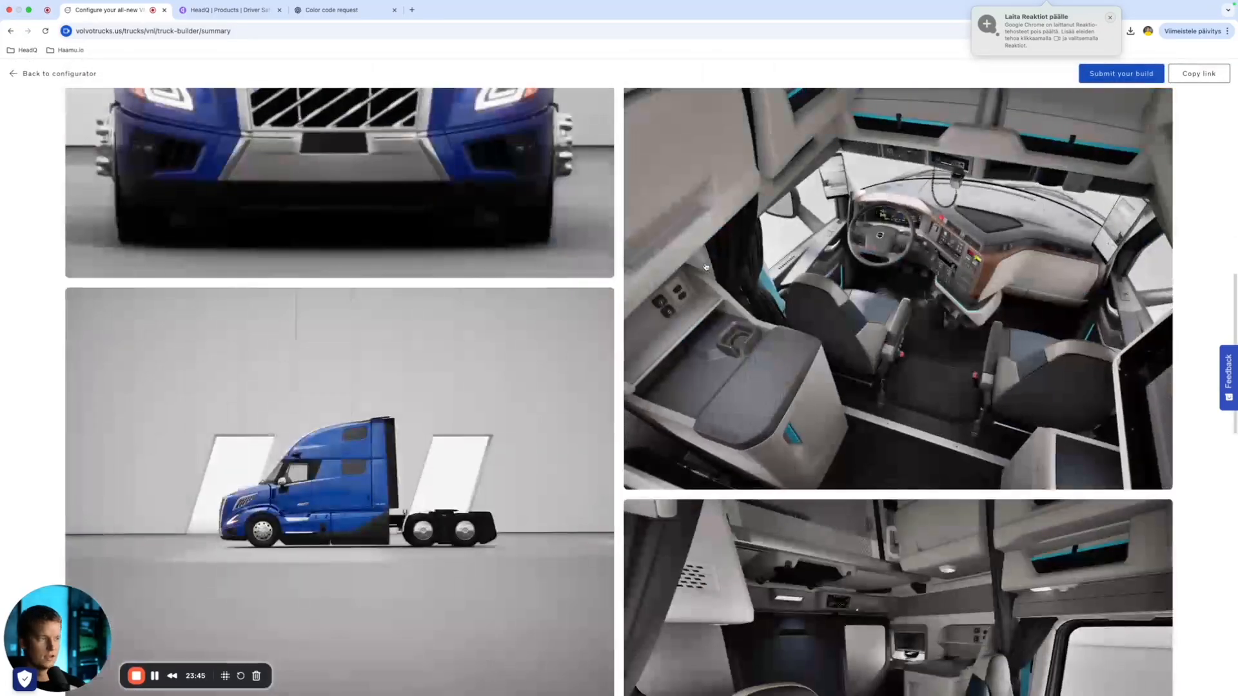
pyautogui.scroll(-12, 544, 268)
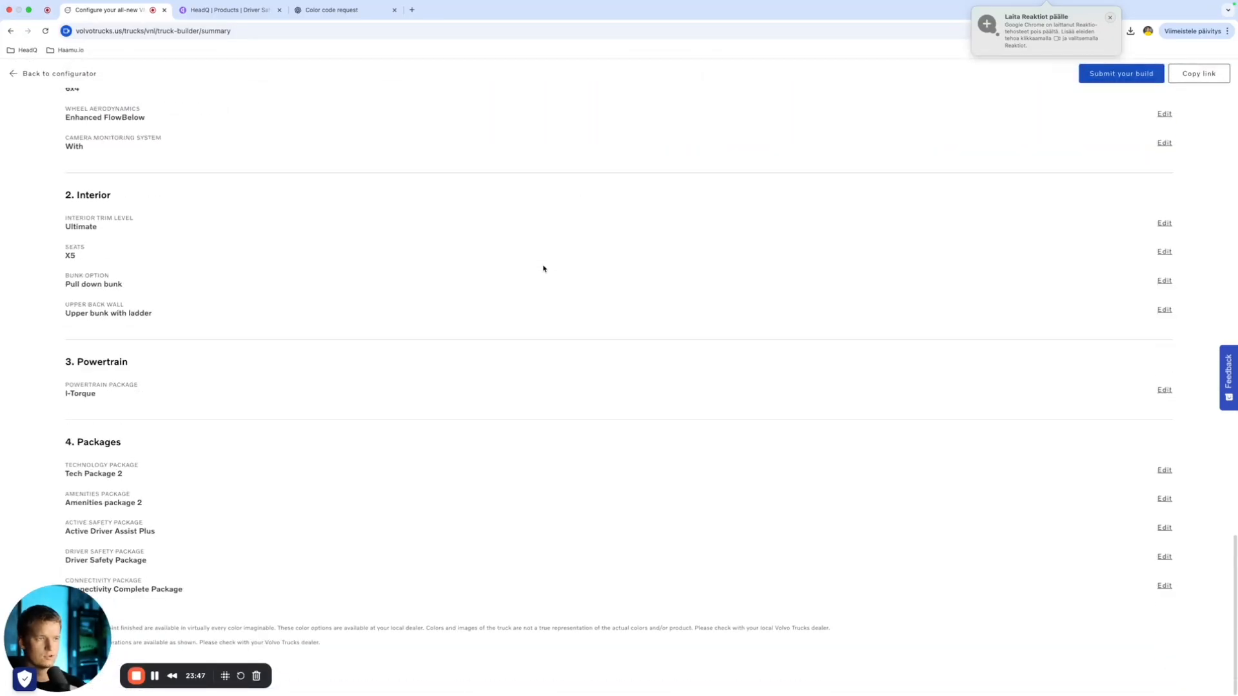
pyautogui.scroll(20, 458, 260)
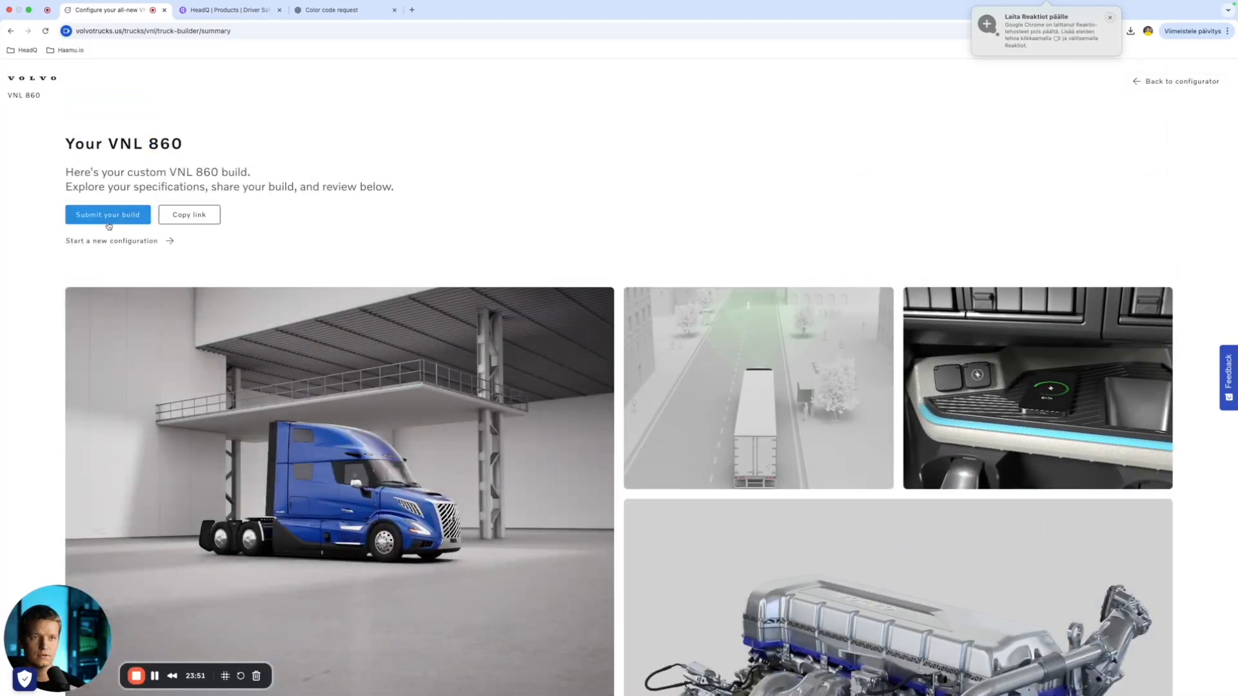
# Step: Open the VNL 860 build submission form, examine which contact details it asks for, and return to the configurator
pyautogui.scroll(-5, 579, 305)
pyautogui.scroll(5, 579, 305)
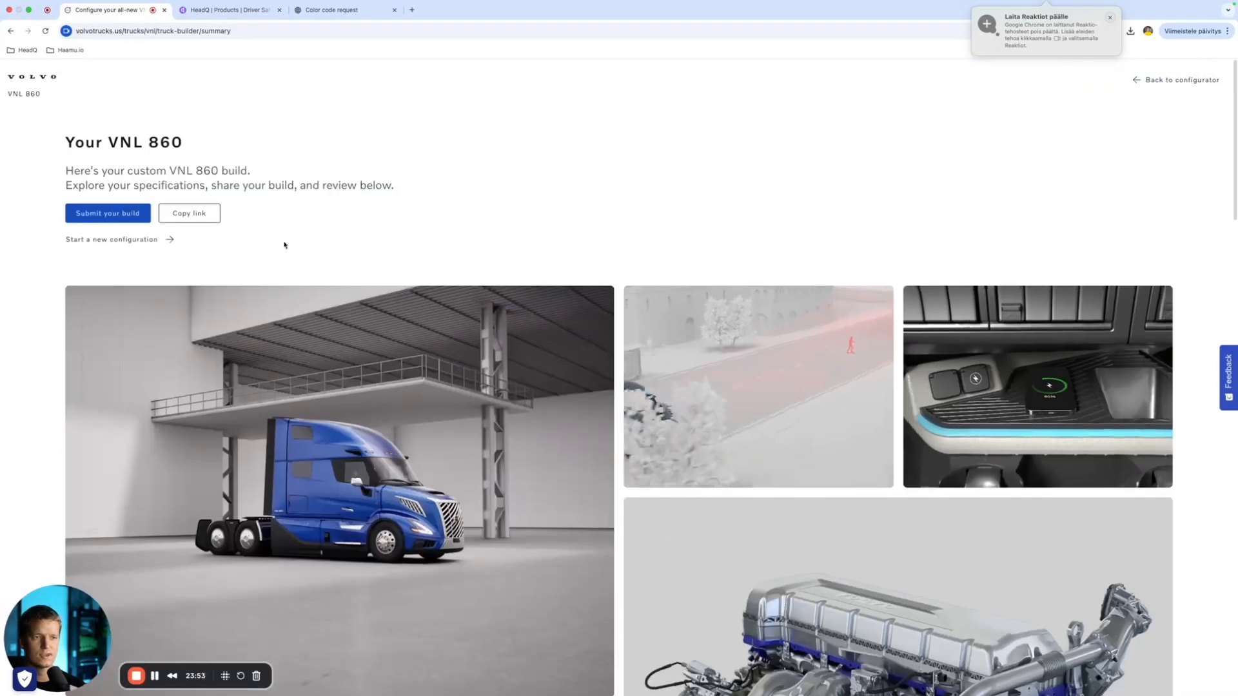
pyautogui.click(132, 214)
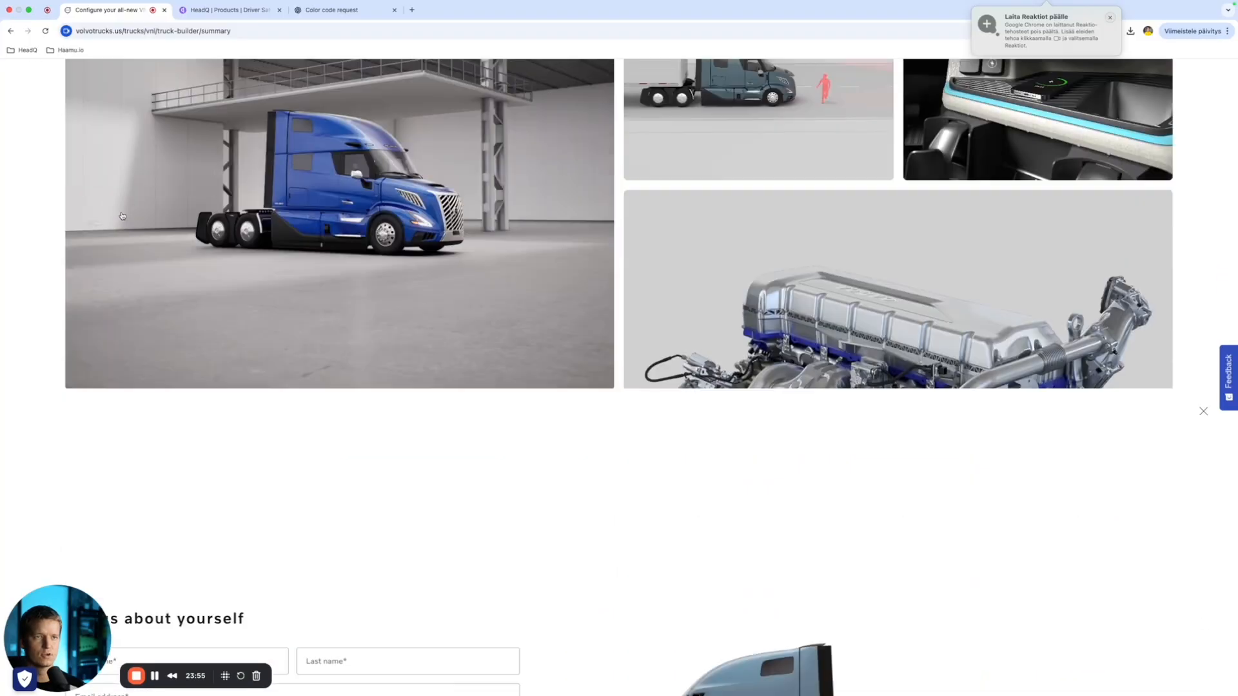
pyautogui.click(217, 362)
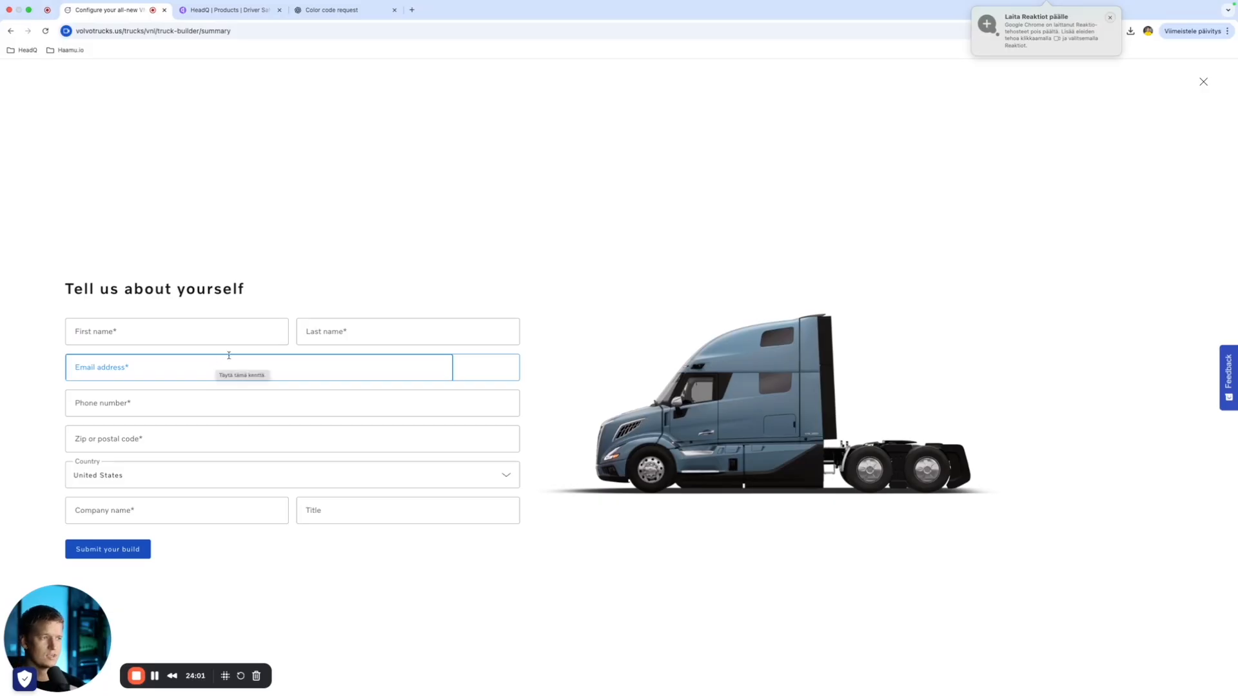
pyautogui.scroll(1, 296, 348)
pyautogui.scroll(-1, 290, 158)
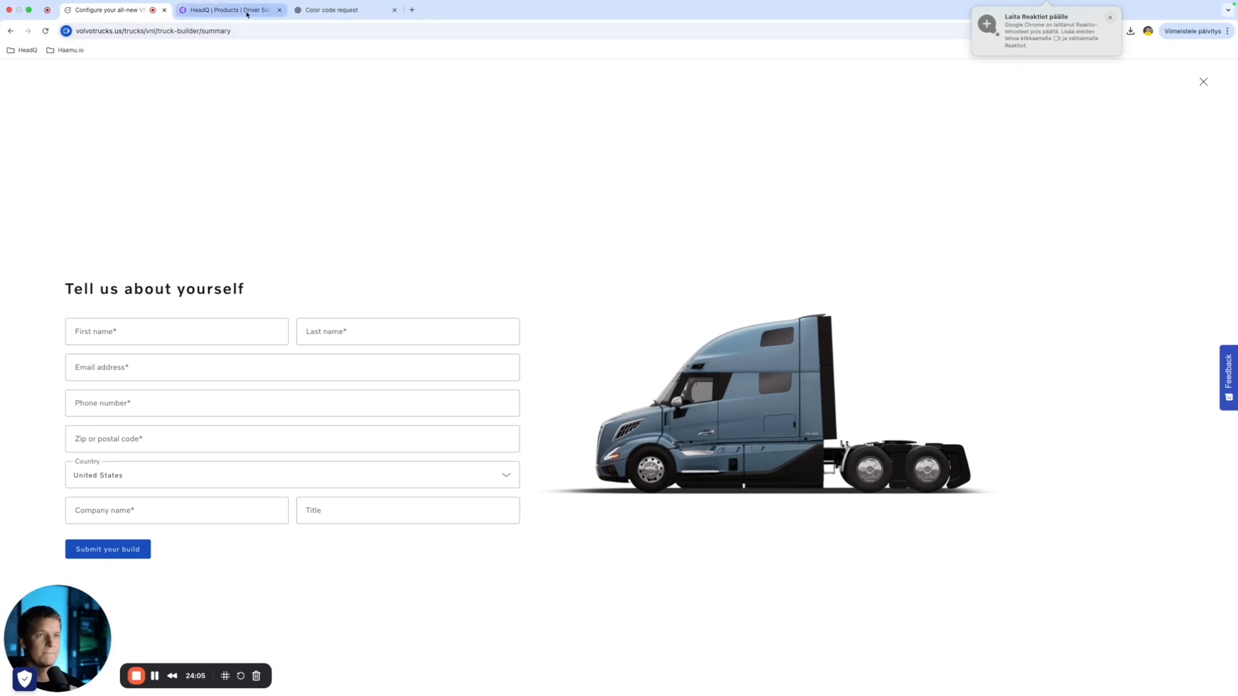
pyautogui.click(10, 31)
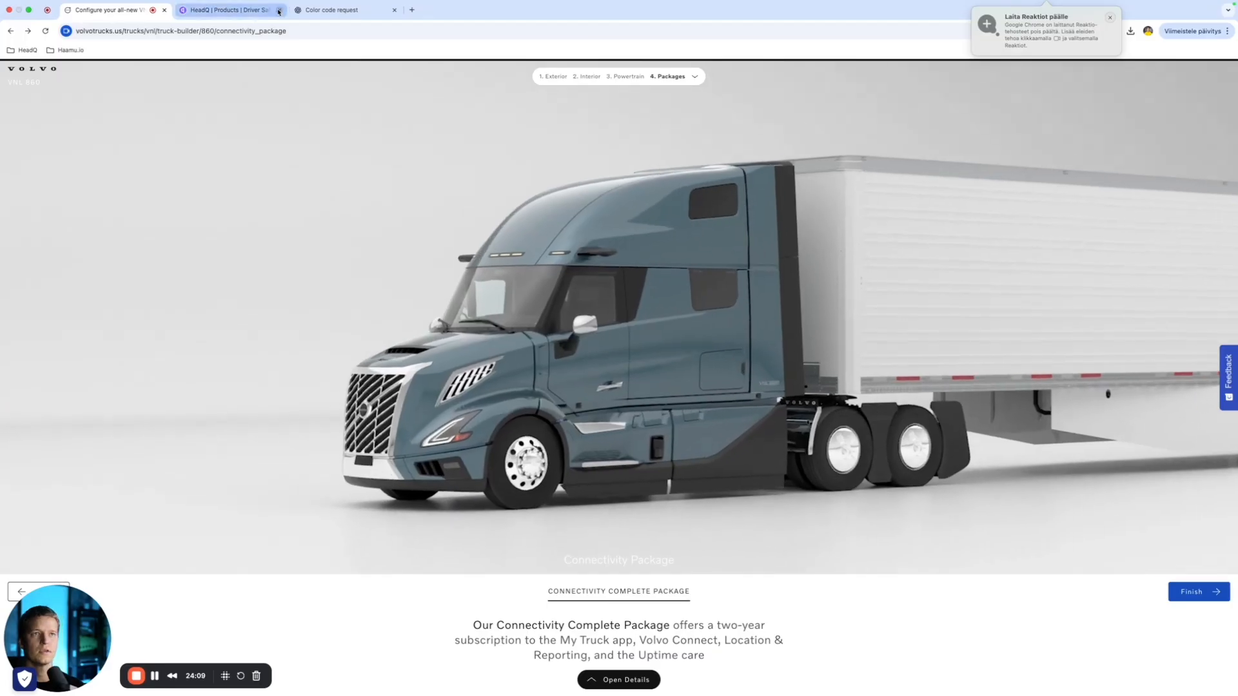
# Step: In HeadQ, open the CPQ list and delete the Ultrasound and The Cost of Healthcare configurators
pyautogui.click(245, 10)
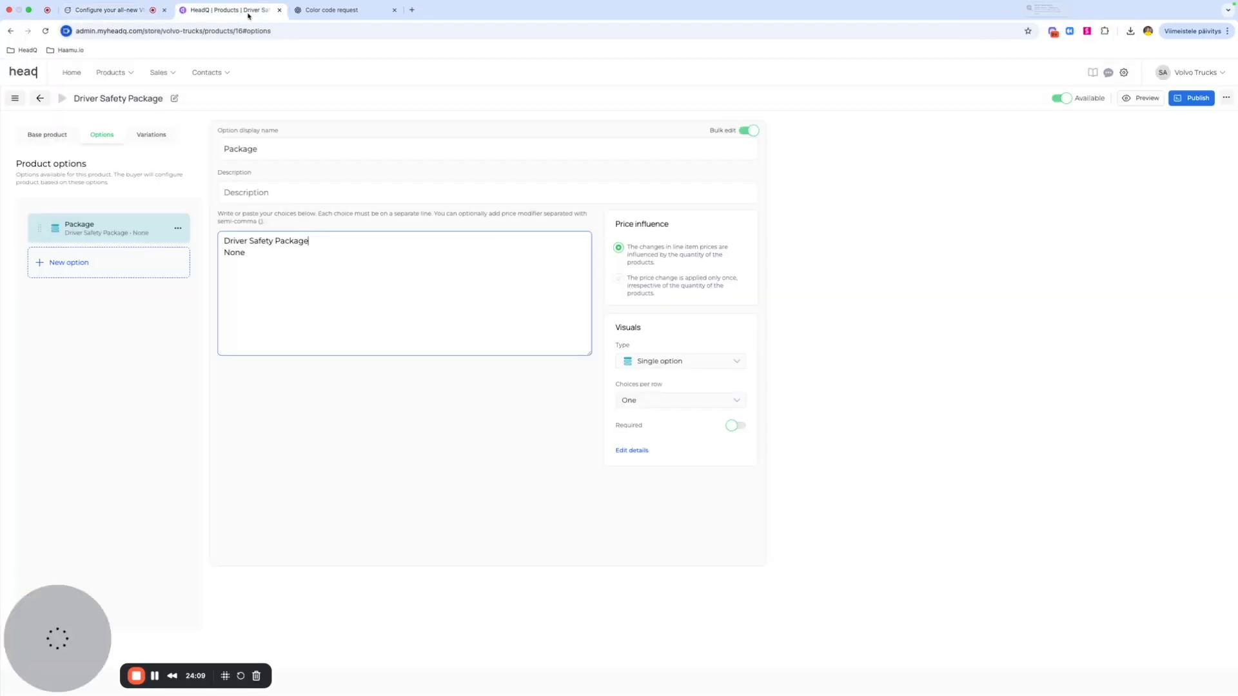
pyautogui.click(120, 78)
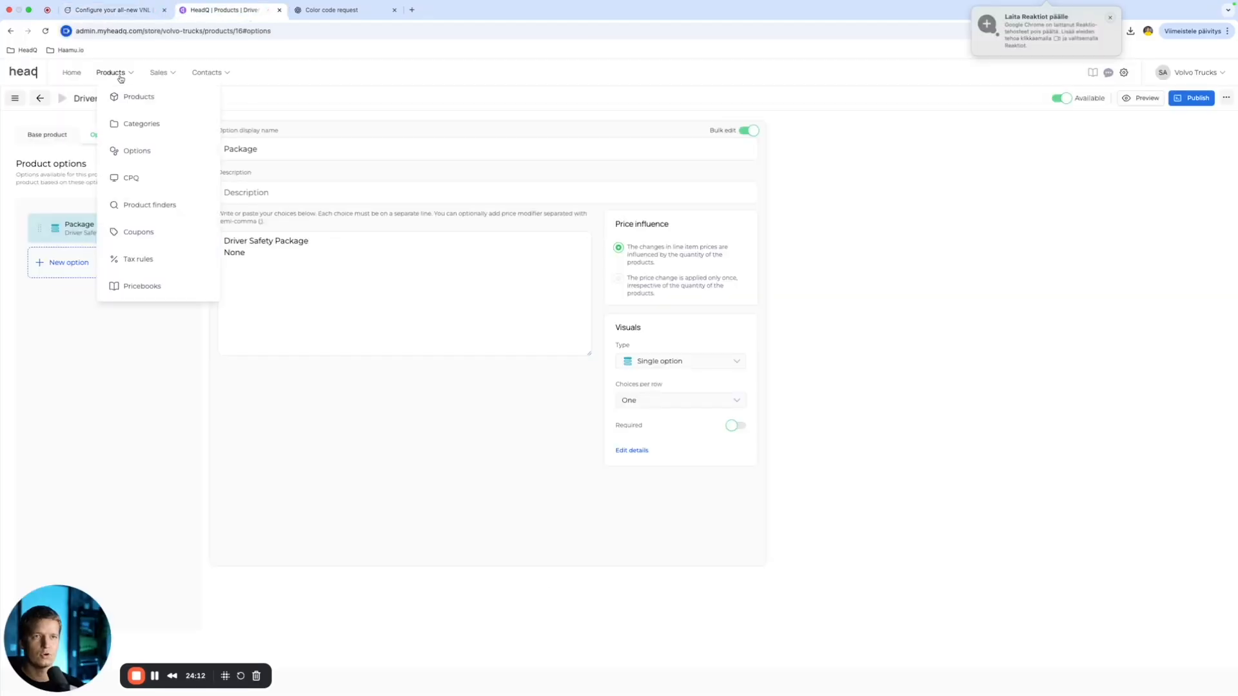
pyautogui.click(159, 177)
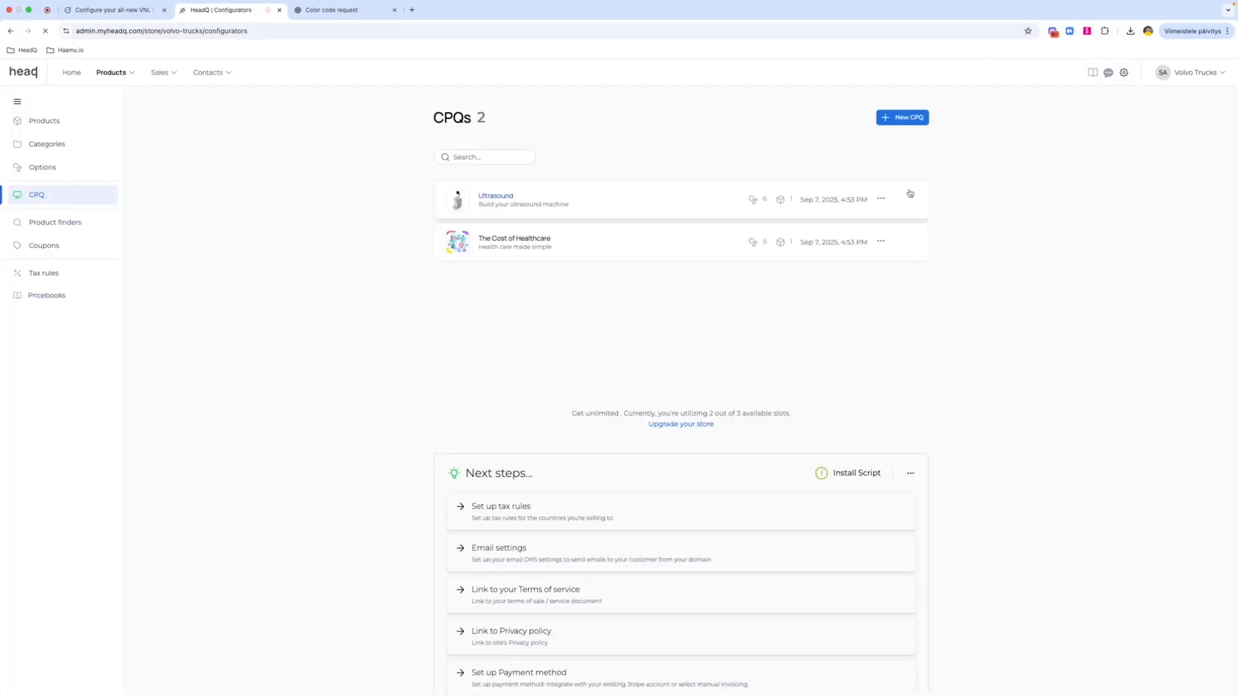
pyautogui.click(881, 200)
pyautogui.click(868, 247)
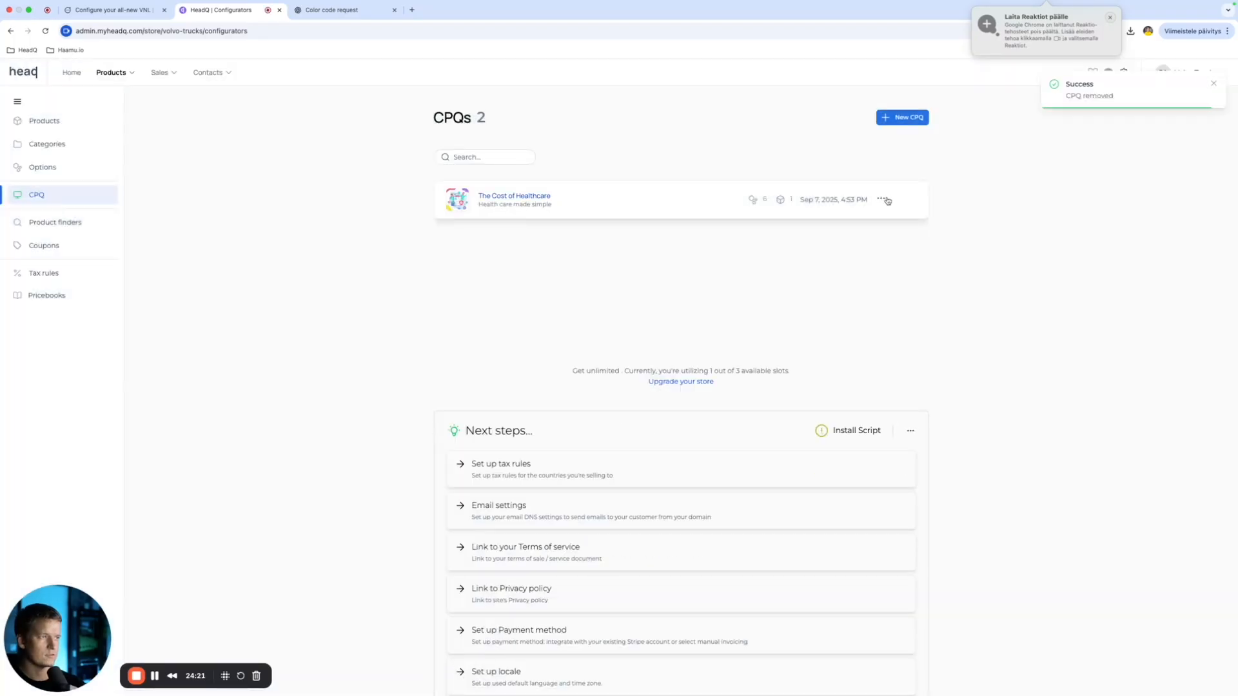
pyautogui.click(864, 248)
pyautogui.click(694, 396)
# Step: Start a new CPQ and copy the model name VNL from the truck builder's model selection page
pyautogui.click(721, 168)
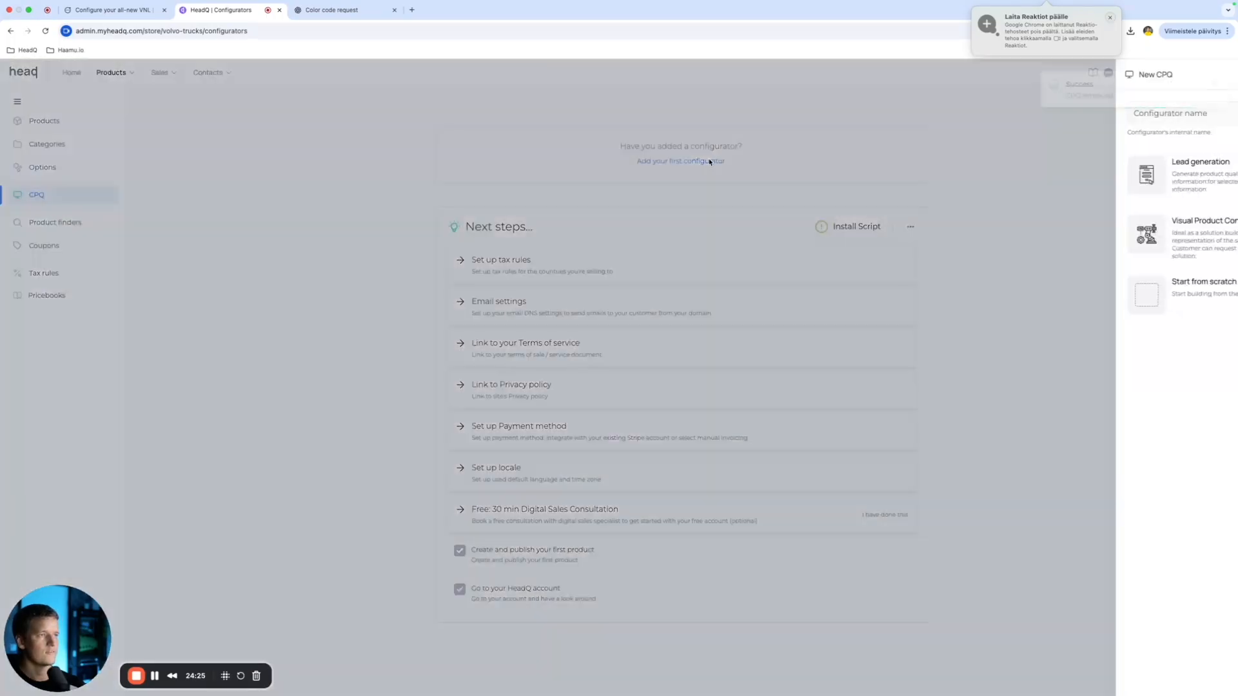
pyautogui.click(122, 10)
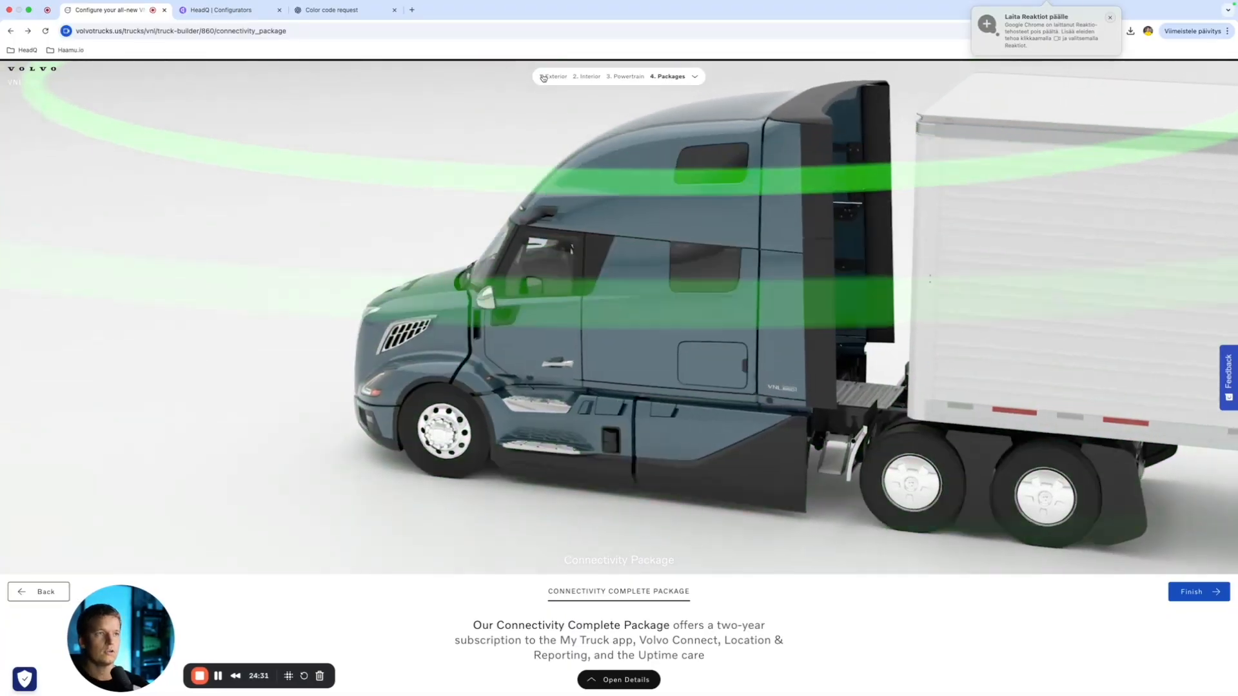
pyautogui.click(553, 76)
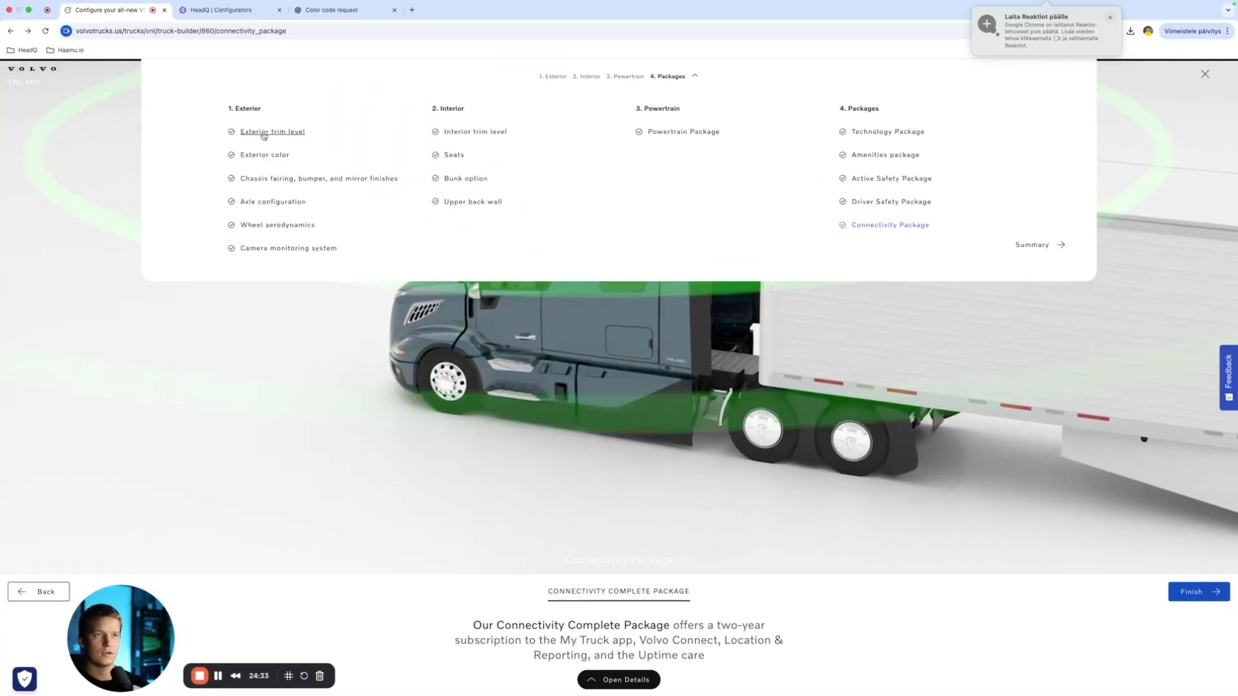
pyautogui.click(256, 131)
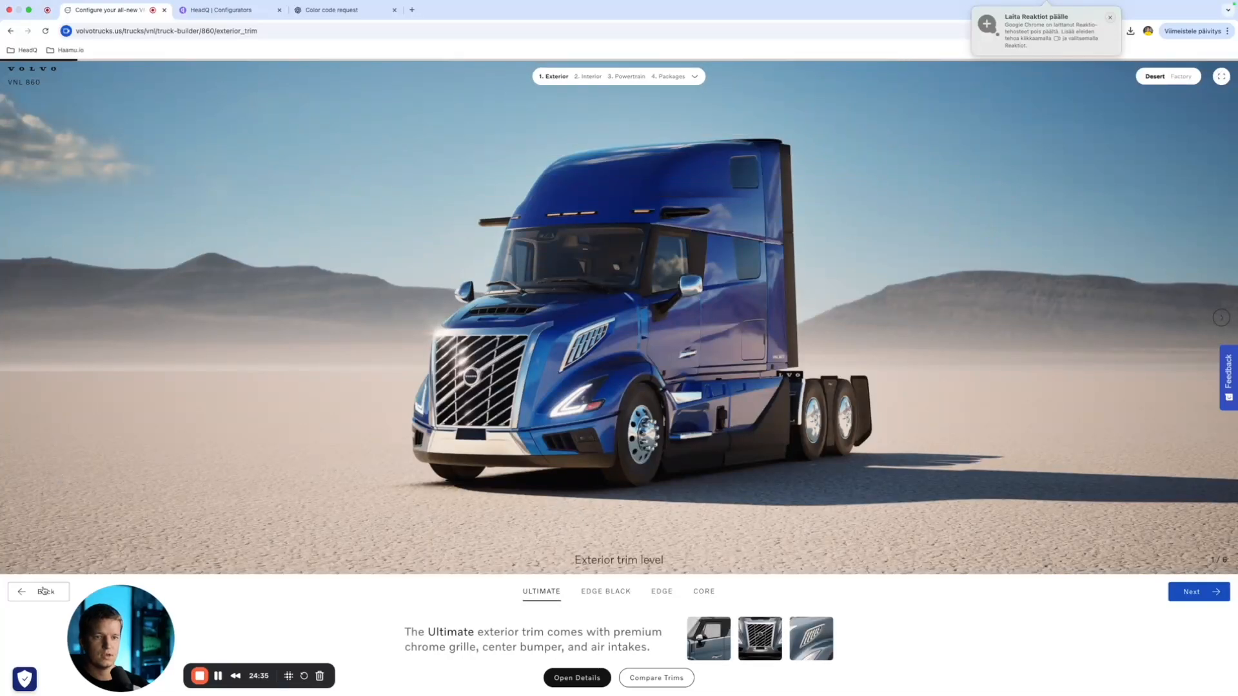
pyautogui.click(43, 589)
pyautogui.doubleClick(652, 526)
pyautogui.press('super+c')
# Step: Return to HeadQ and name the new CPQ Volvo VNL
pyautogui.click(219, 10)
pyautogui.click(978, 110)
pyautogui.press('super+v')
pyautogui.moveTo(980, 114); pyautogui.dragTo(834, 112)
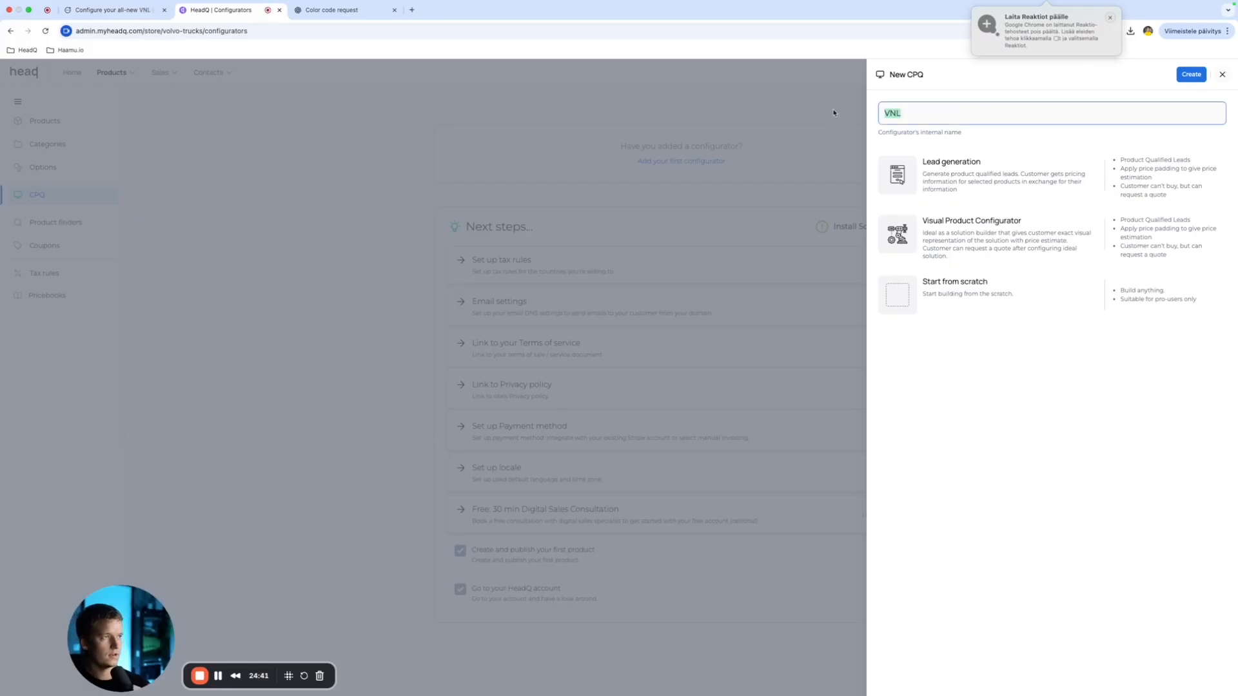
pyautogui.write('Vo')
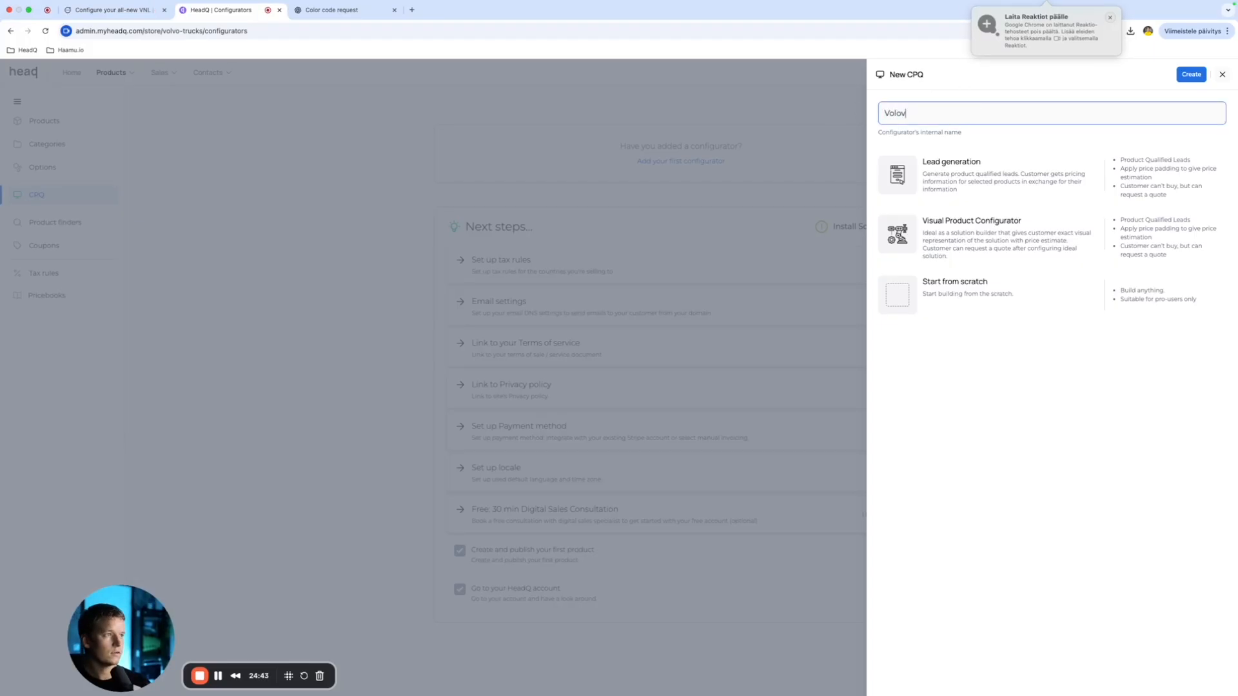
pyautogui.write('lvo VNL')
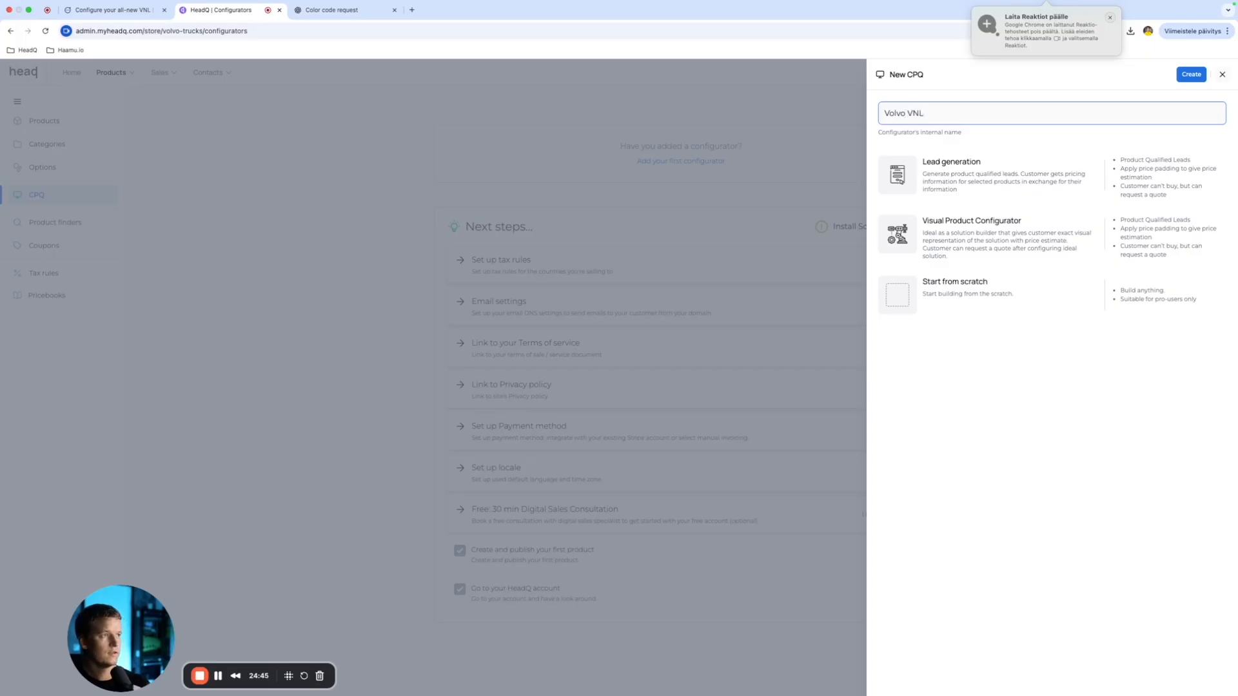
# Step: Create the CPQ as a Visual Product Configurator based on the existing Volvo VNL product
pyautogui.click(971, 255)
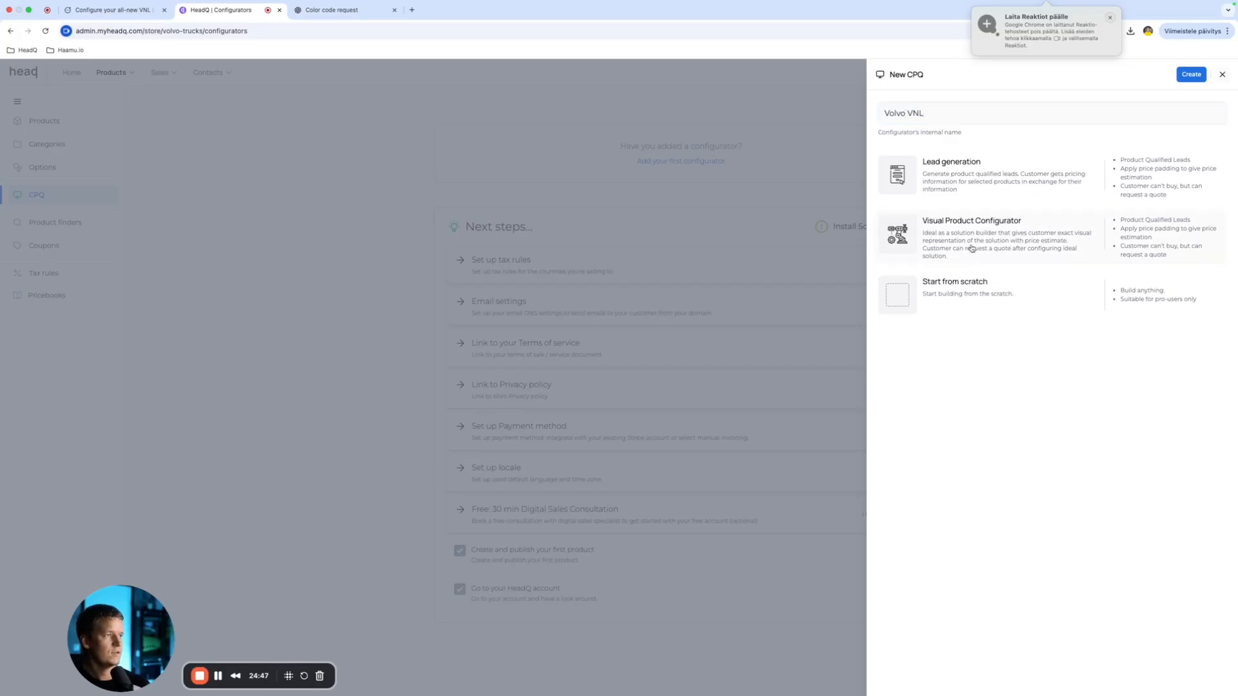
pyautogui.click(1191, 74)
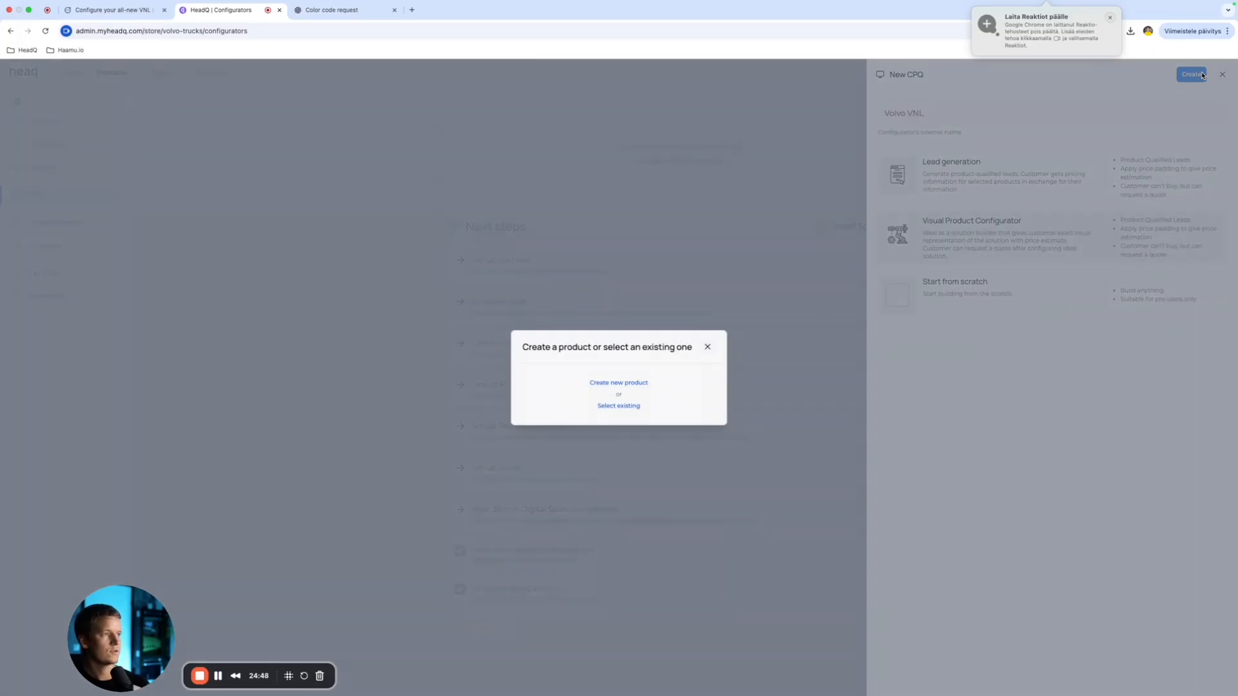
pyautogui.click(628, 406)
pyautogui.click(586, 301)
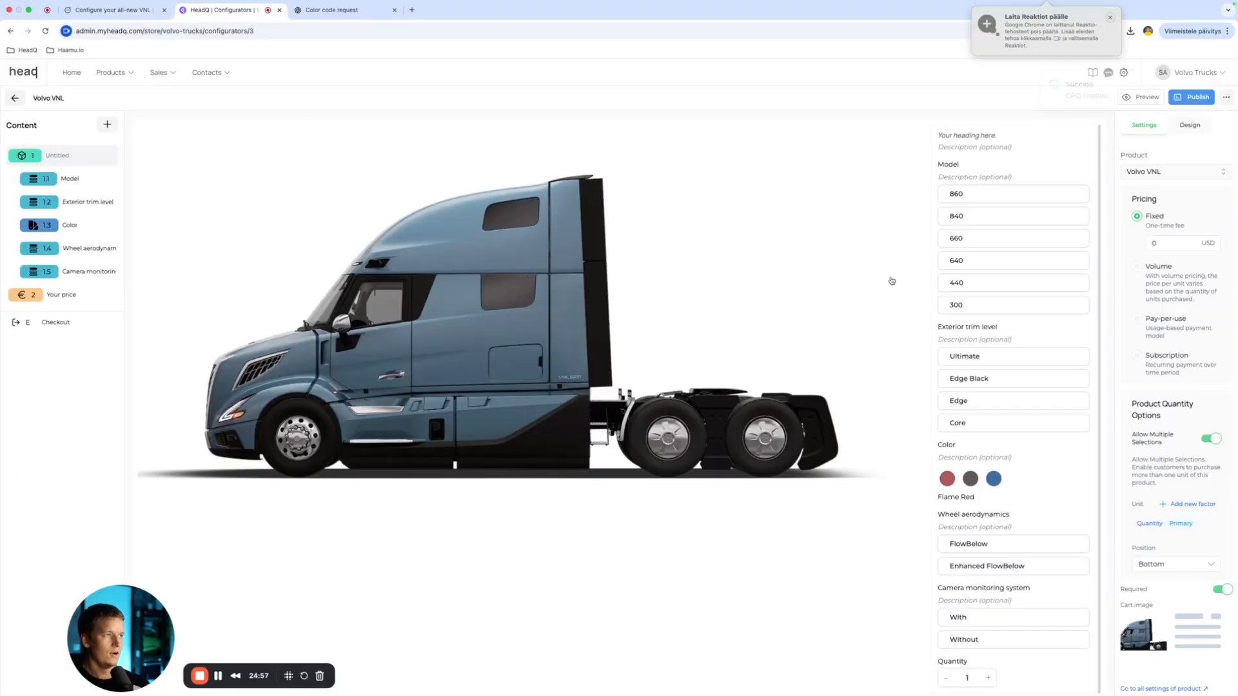
# Step: Set the configurator's product heading to Build your own Volvo VNL and look through the Model option's choice settings without changing them
pyautogui.click(985, 138)
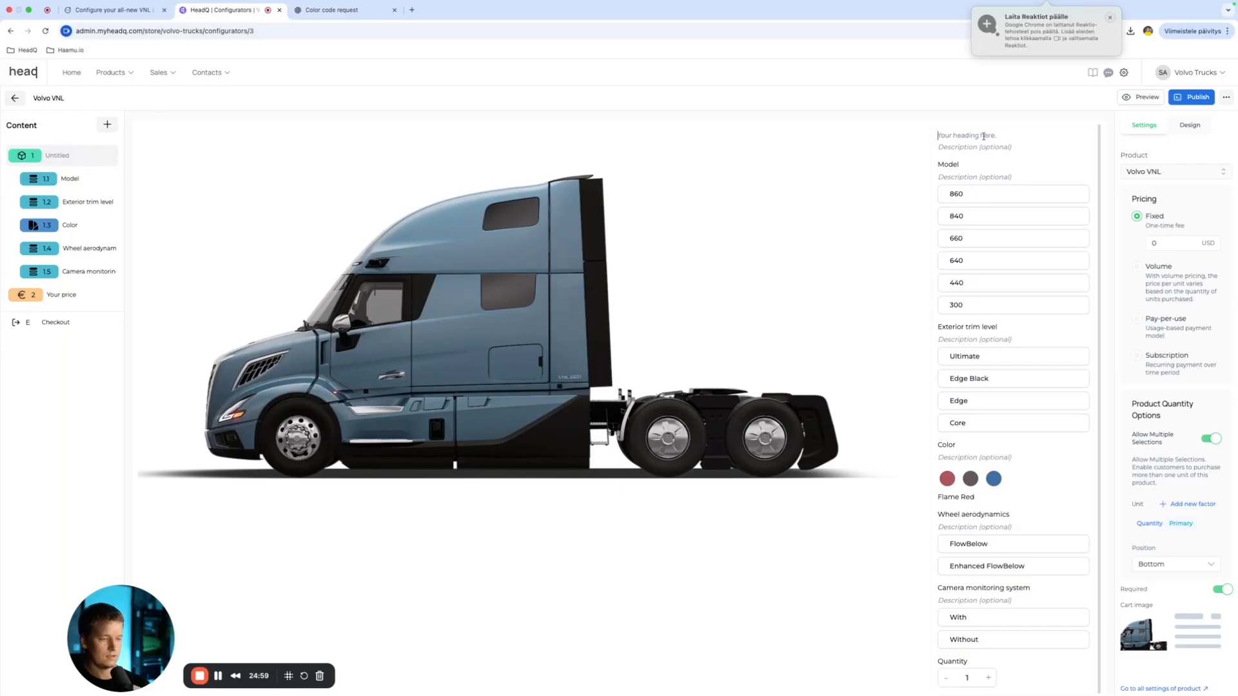
pyautogui.write('Build your own Volvo VNL')
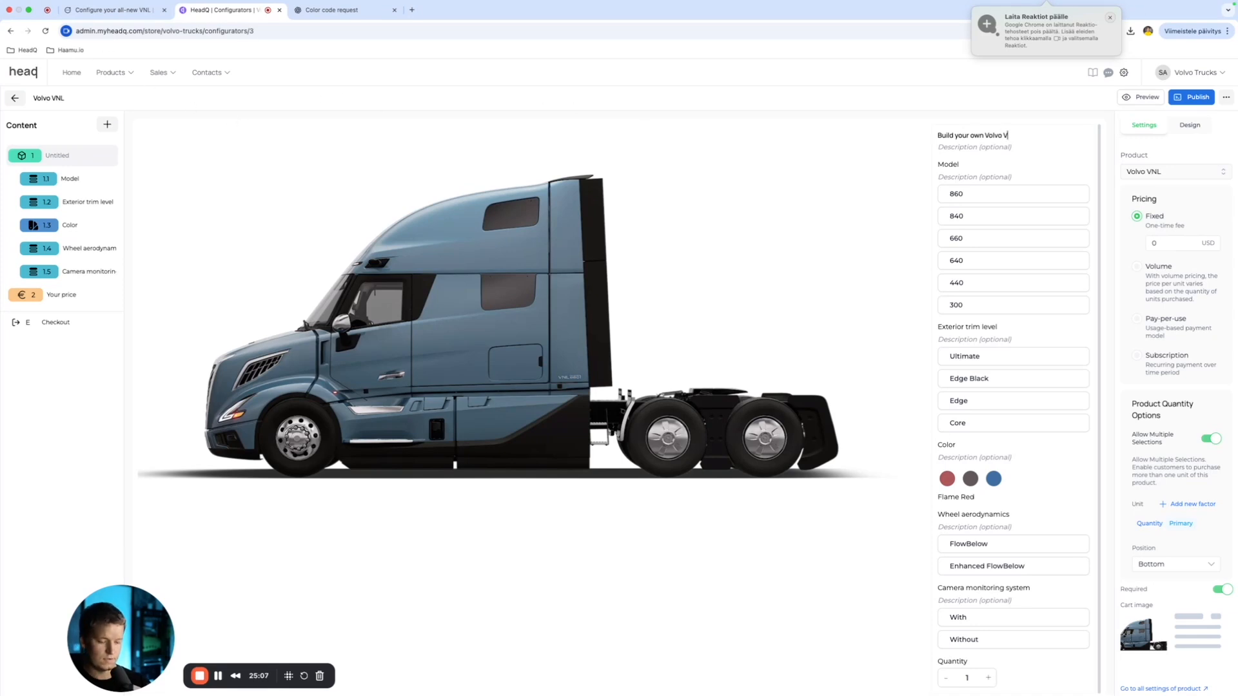
pyautogui.click(965, 165)
pyautogui.doubleClick(965, 164)
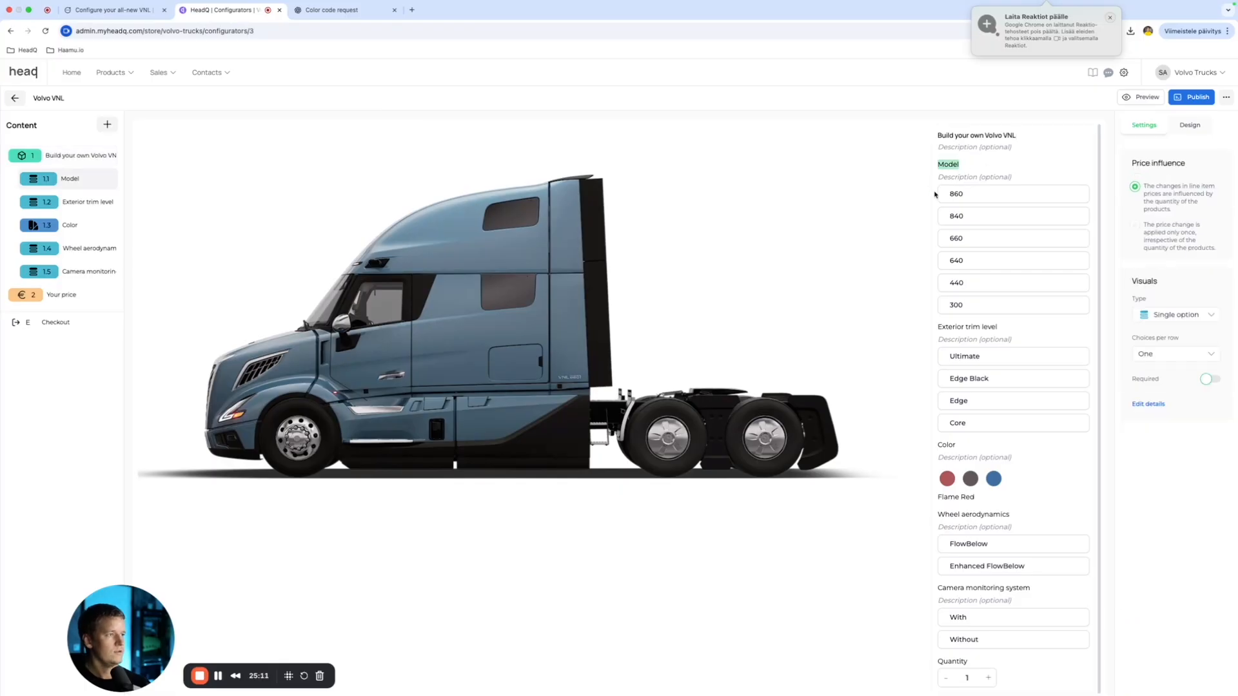
pyautogui.click(985, 196)
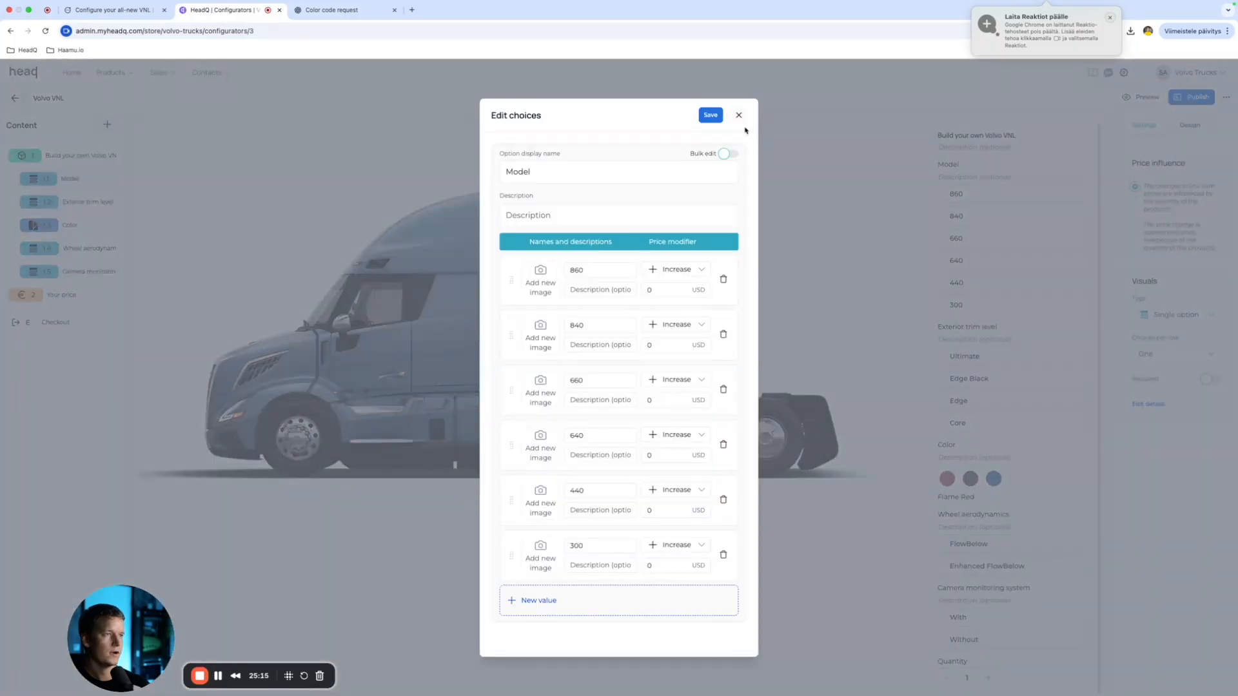
pyautogui.click(739, 115)
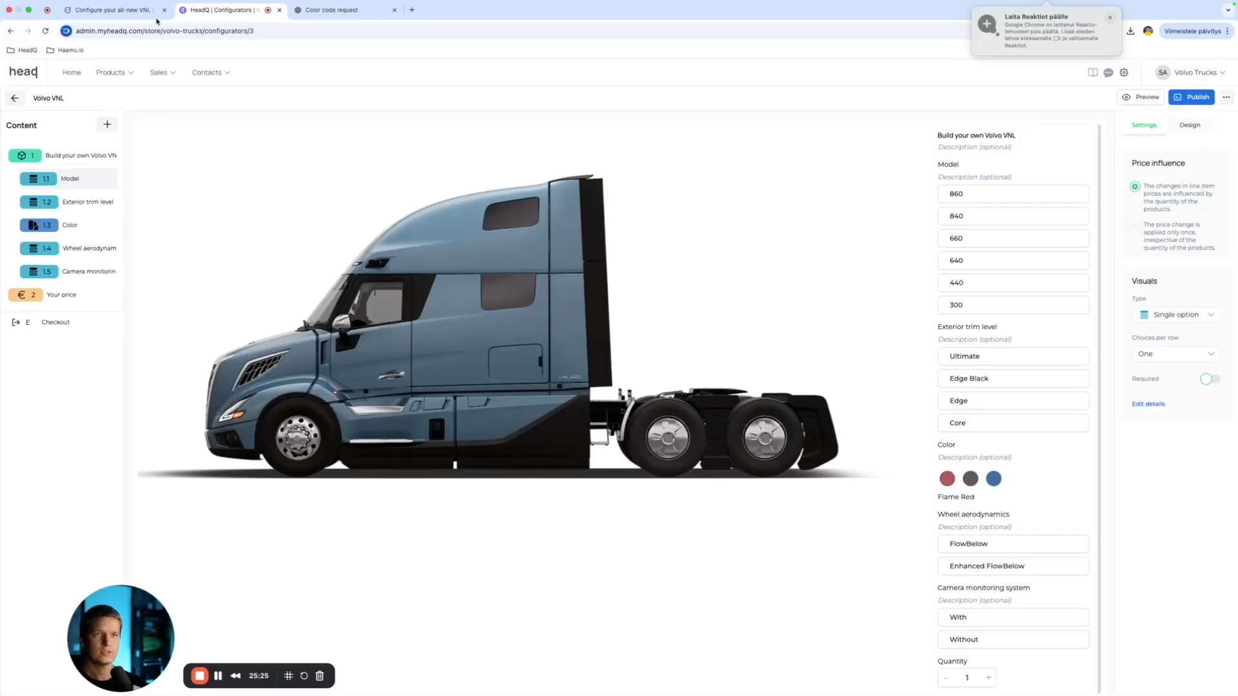
# Step: Switch to the truck builder and start a new design for the VNL 860
pyautogui.click(134, 13)
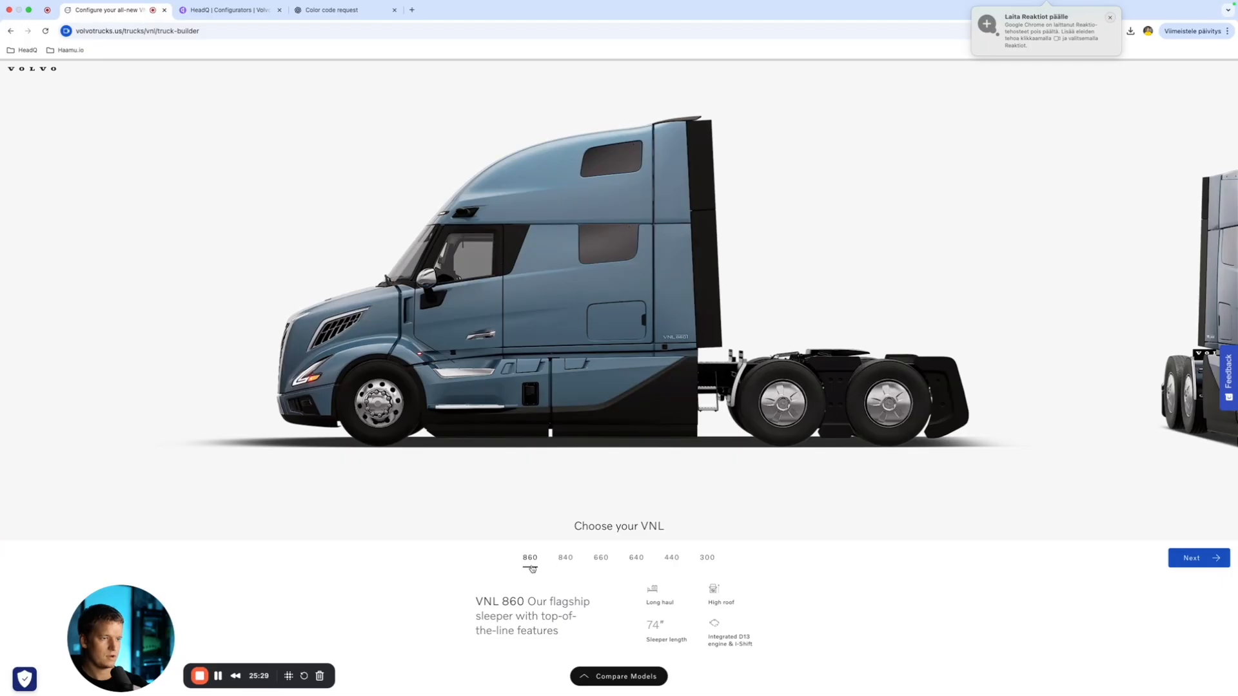
pyautogui.click(1213, 561)
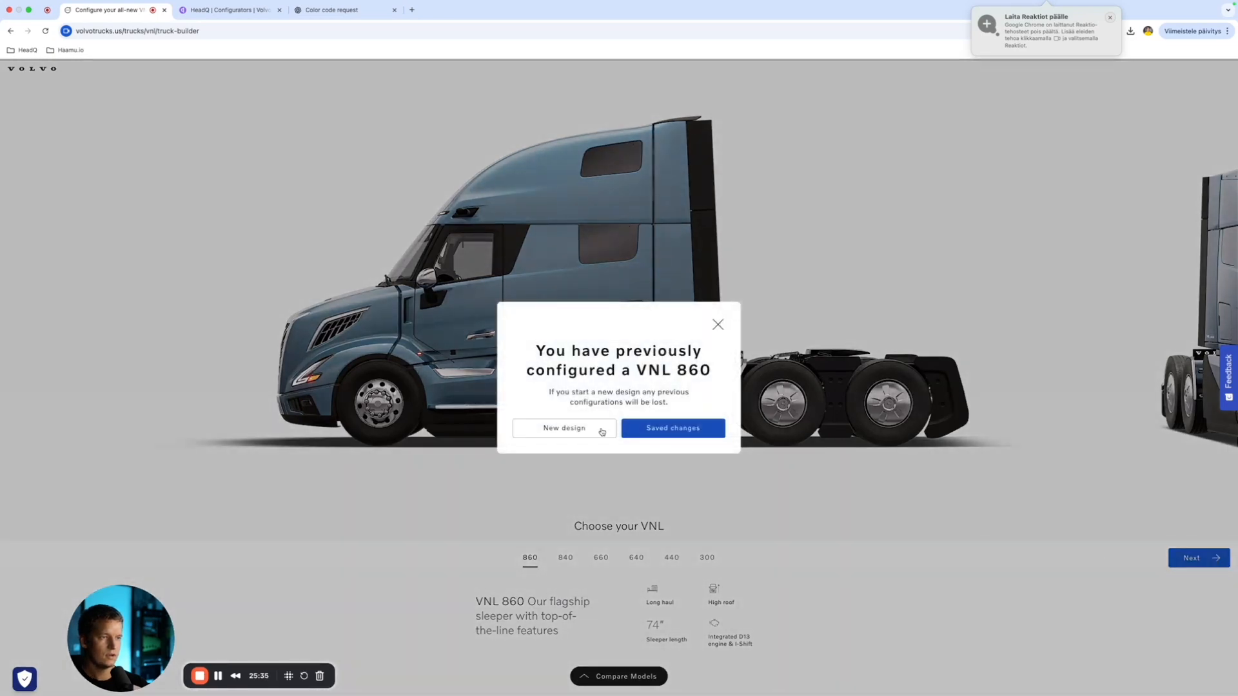
pyautogui.click(572, 432)
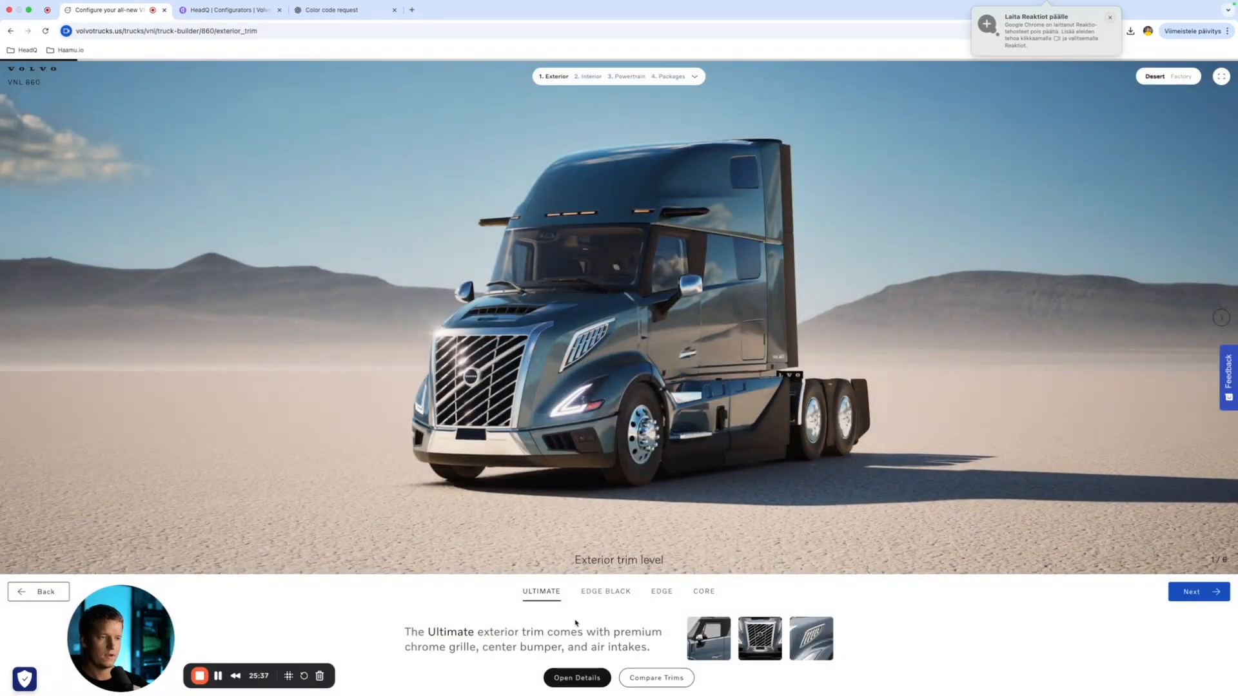
# Step: Continue past the exterior trim level and set the truck's exterior color to Flame Red from the Pearl range
pyautogui.click(1218, 591)
pyautogui.click(715, 648)
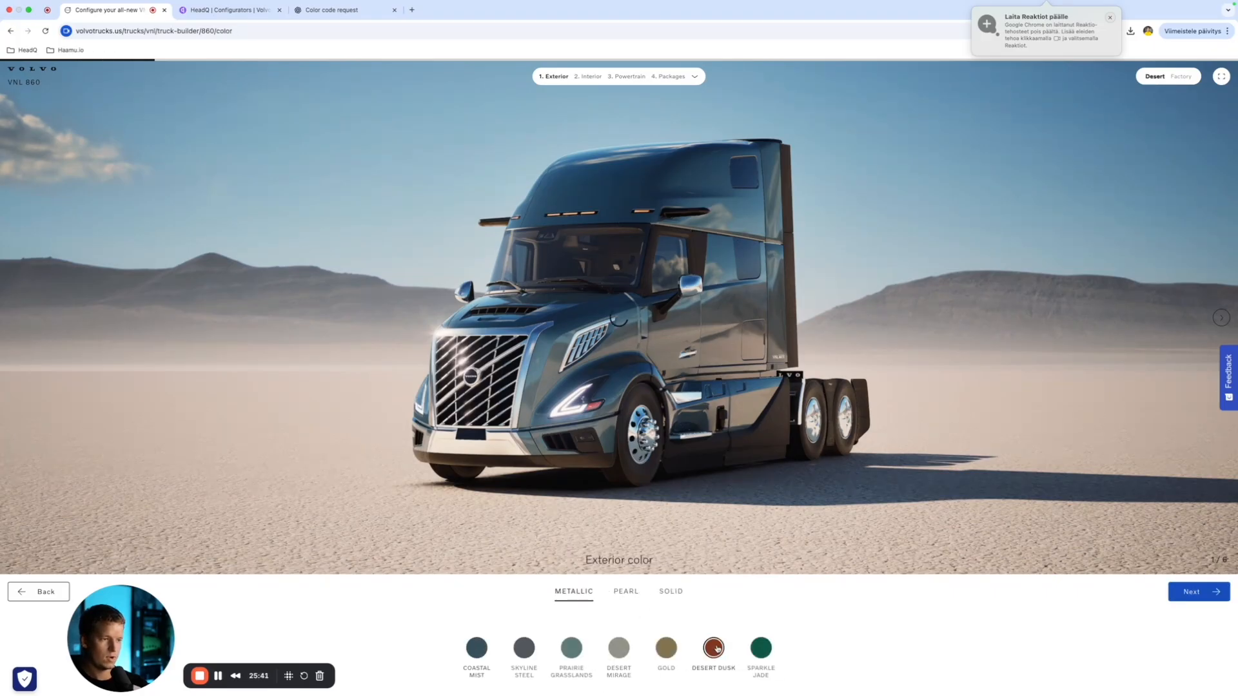
pyautogui.click(627, 592)
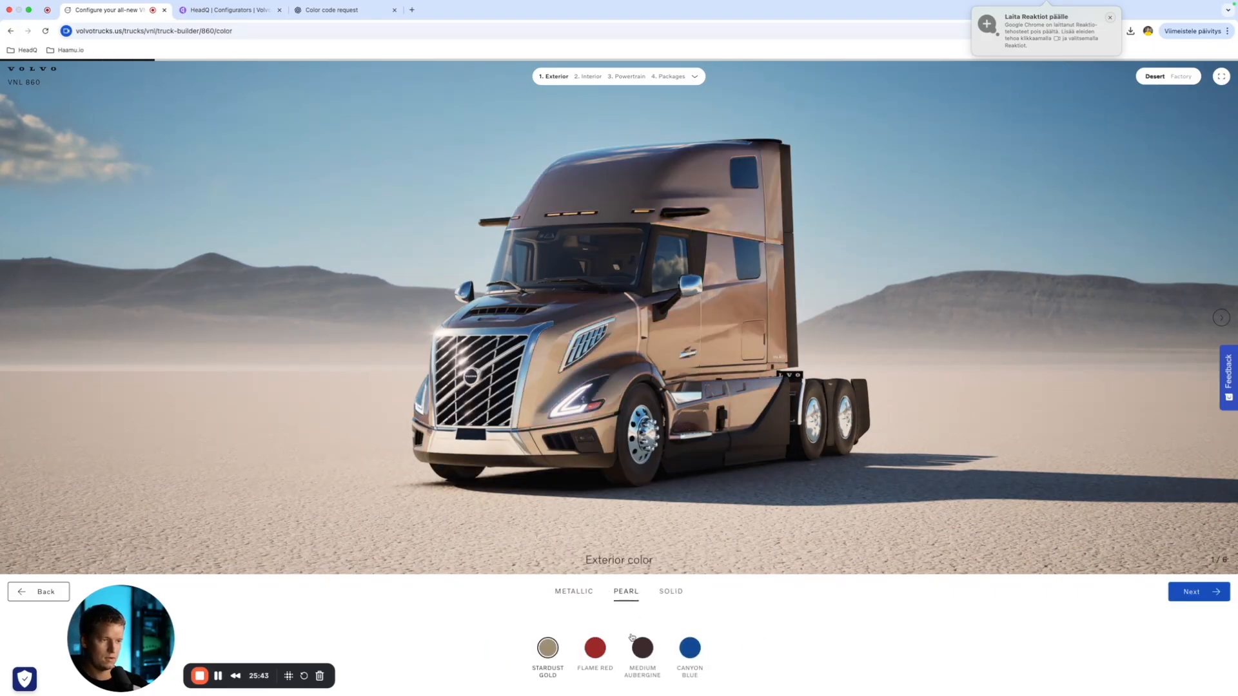
pyautogui.click(595, 647)
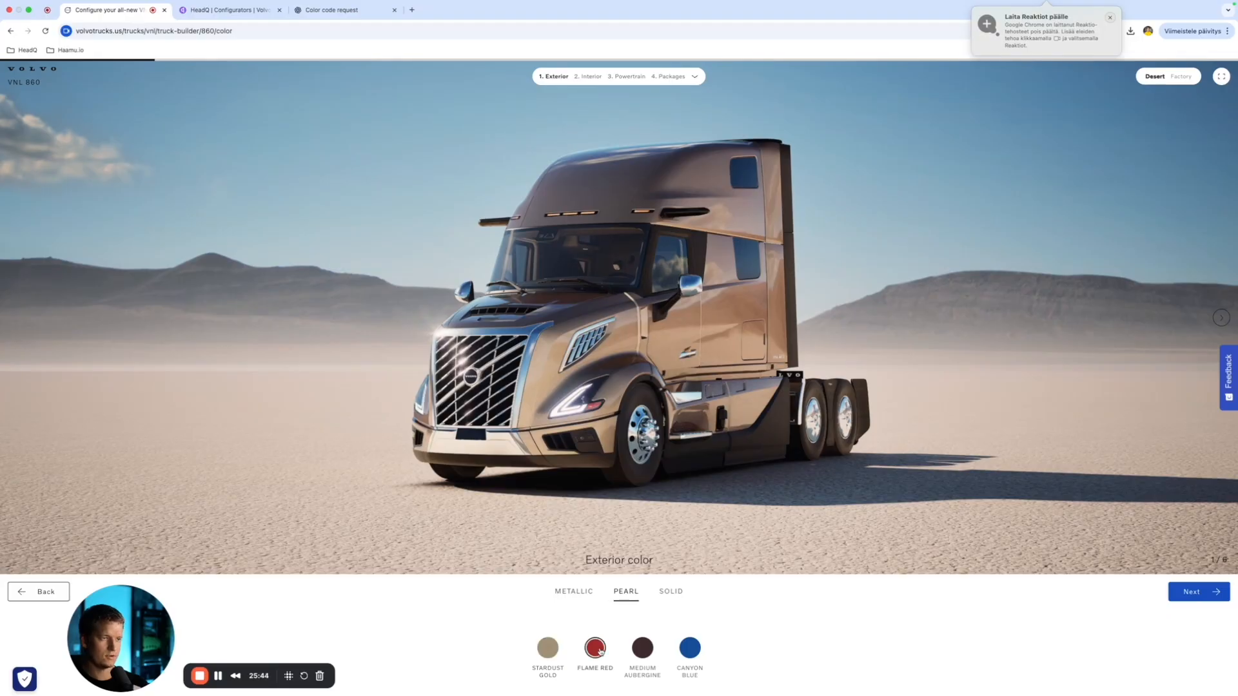
# Step: Save the red truck image to the downloads folder as Volvo 1
pyautogui.rightClick(637, 331)
pyautogui.click(686, 342)
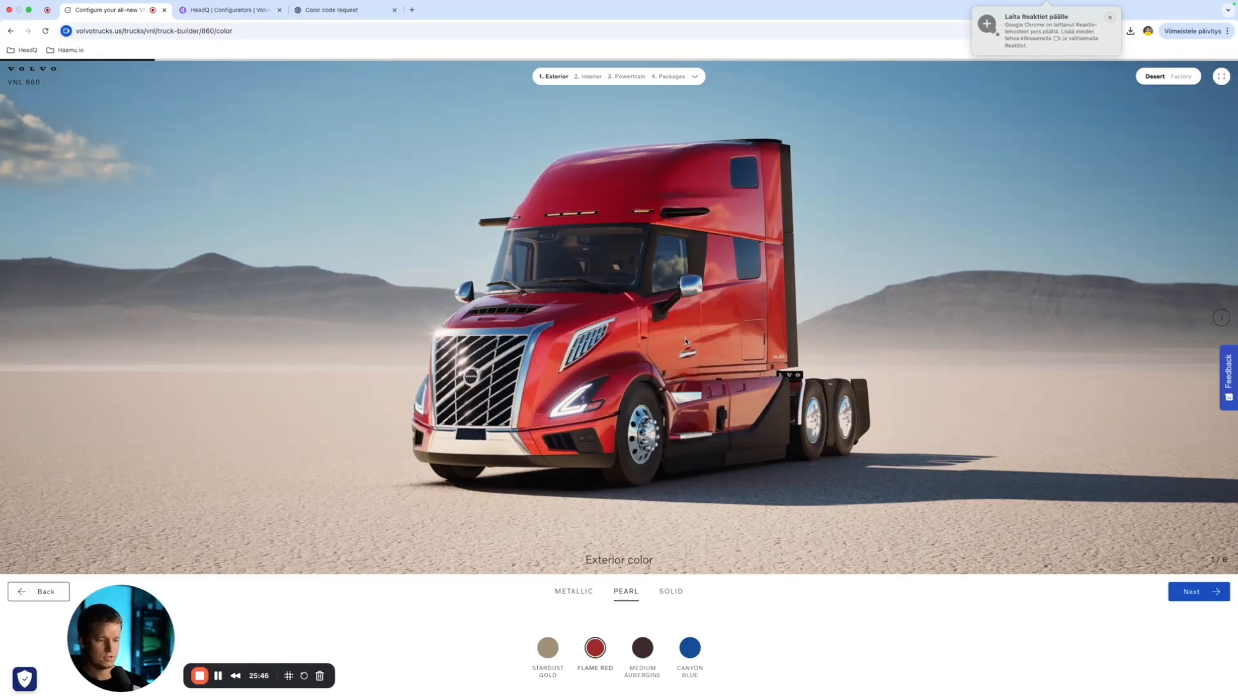
pyautogui.write('Volvo 1')
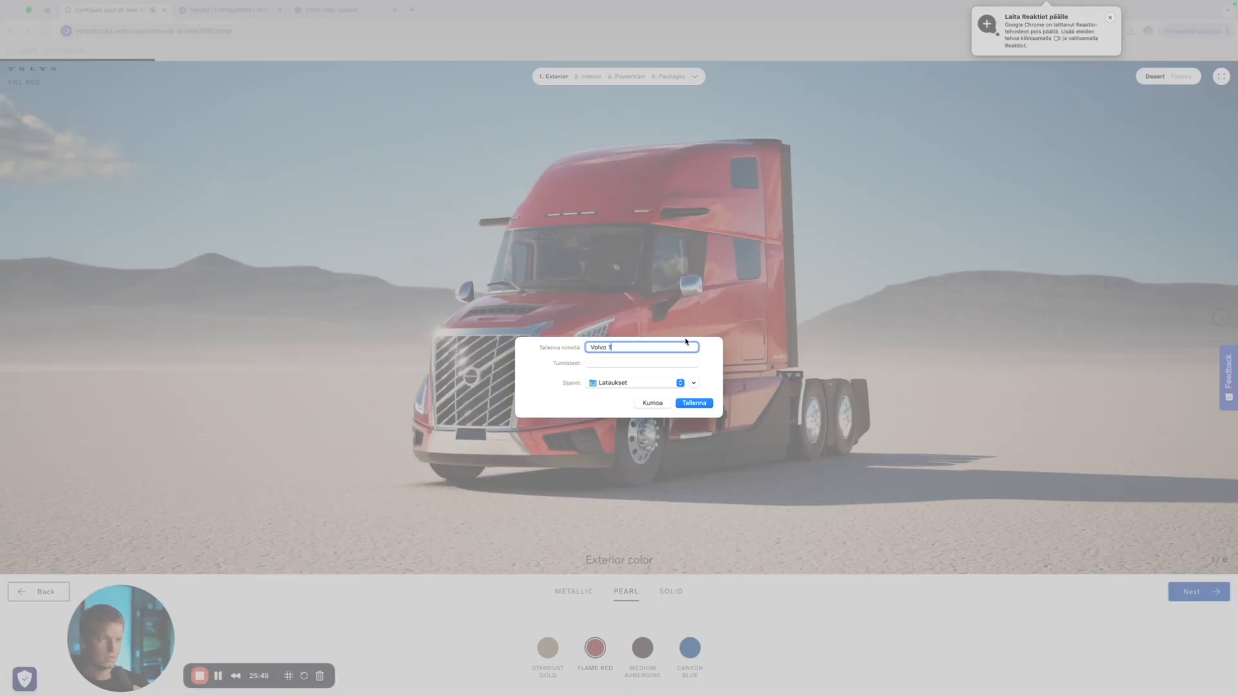
pyautogui.press('Return')
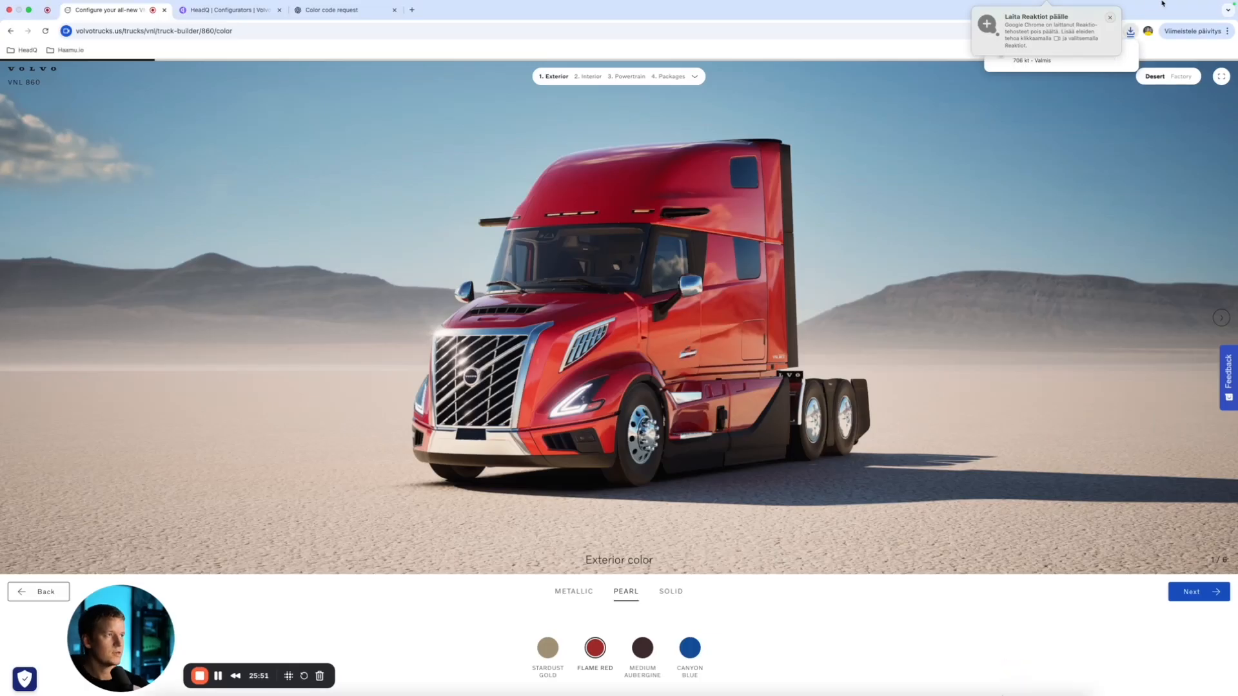
pyautogui.click(1045, 68)
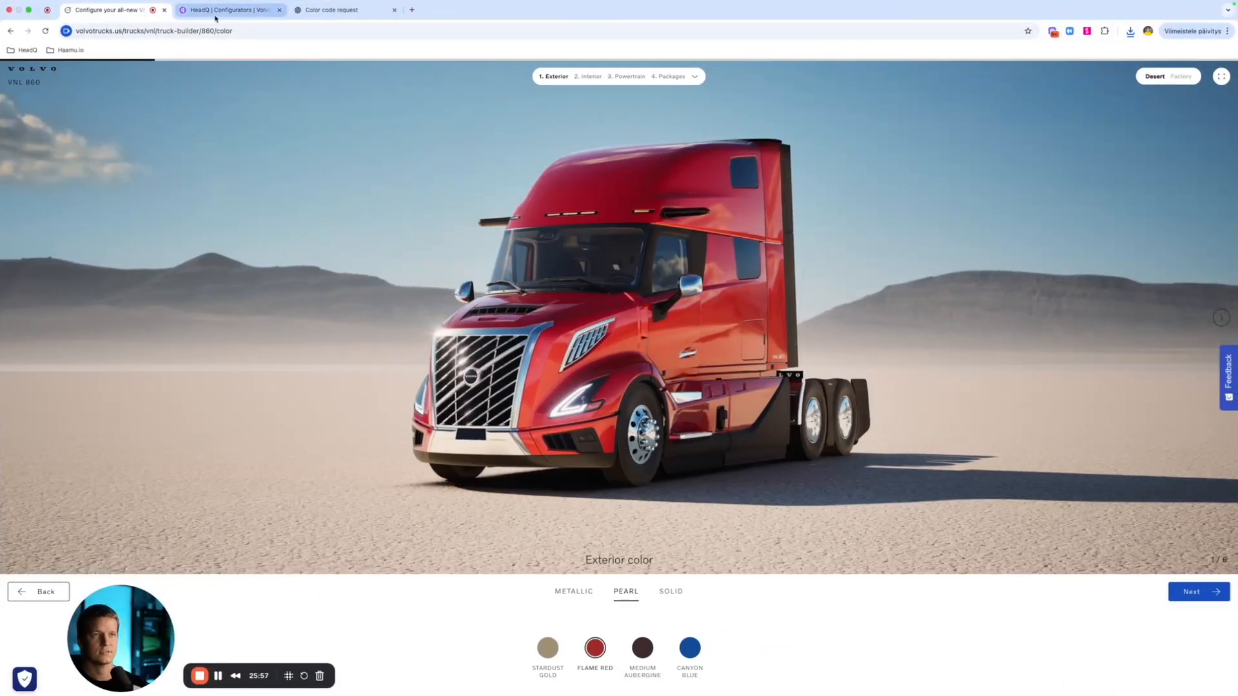
# Step: Switch to the HeadQ configurator and remove the existing truck image from the base product in the product variations
pyautogui.click(216, 13)
pyautogui.click(541, 327)
pyautogui.moveTo(185, 134)
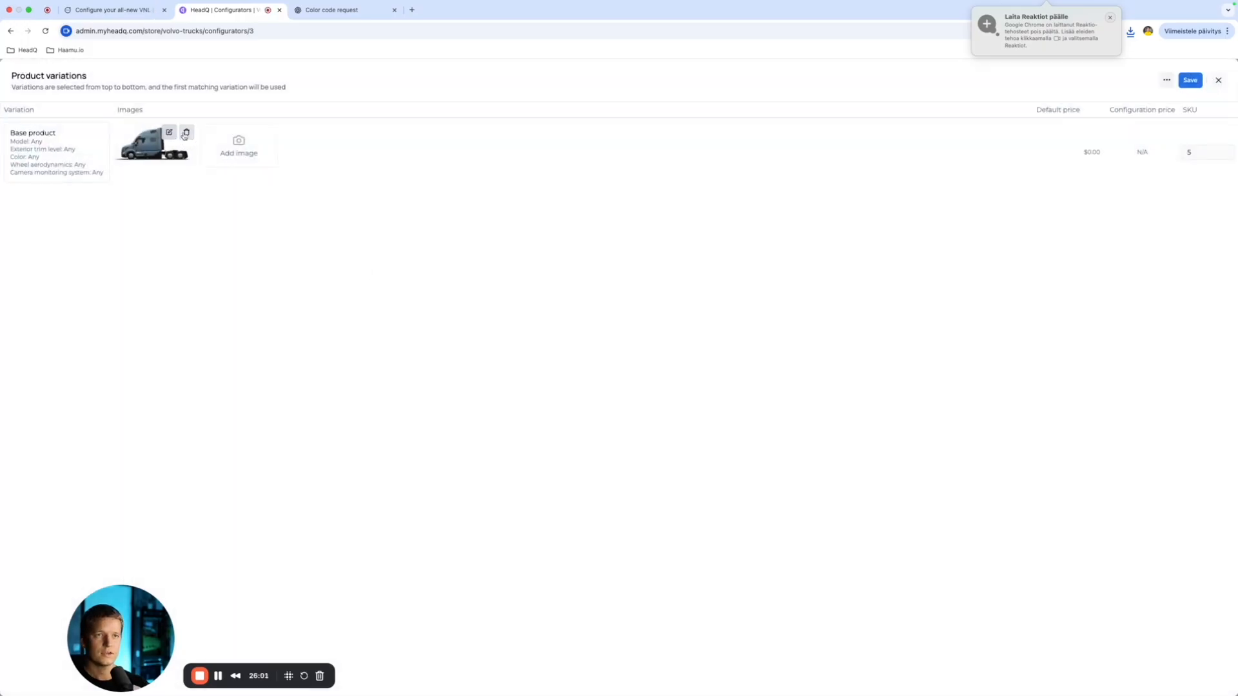
pyautogui.click(185, 133)
# Step: Upload Volvo 1.jpeg as a new image for the base product
pyautogui.click(164, 153)
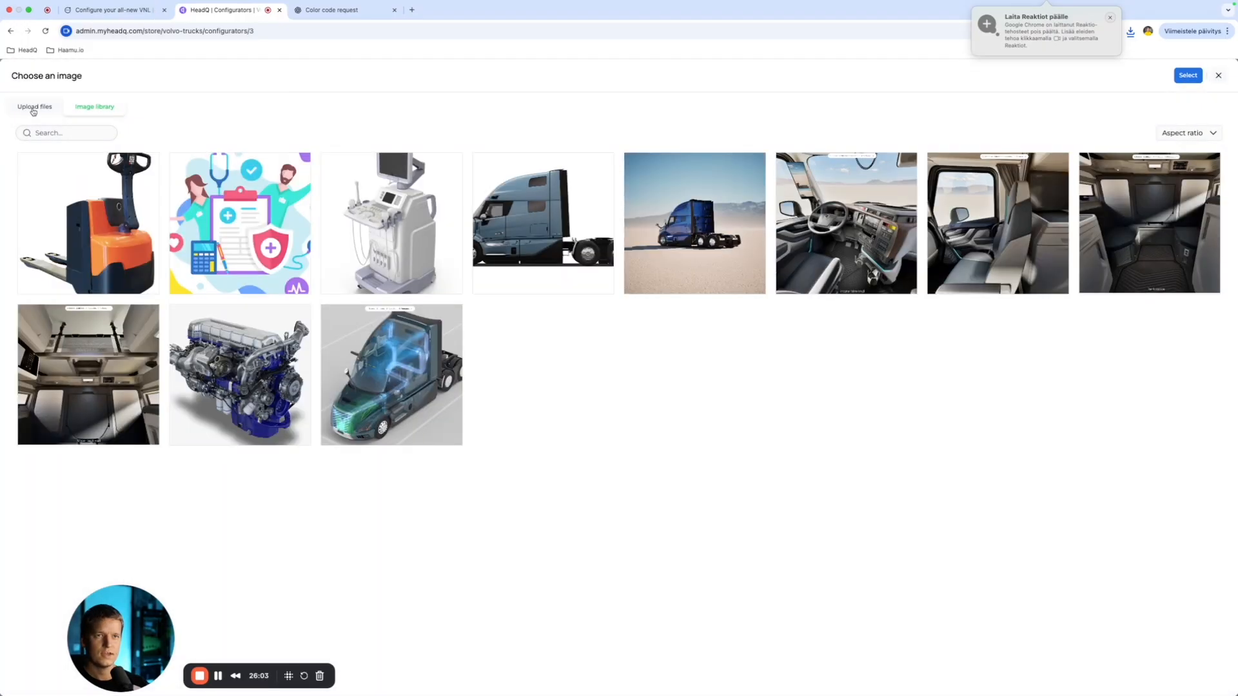
pyautogui.click(35, 108)
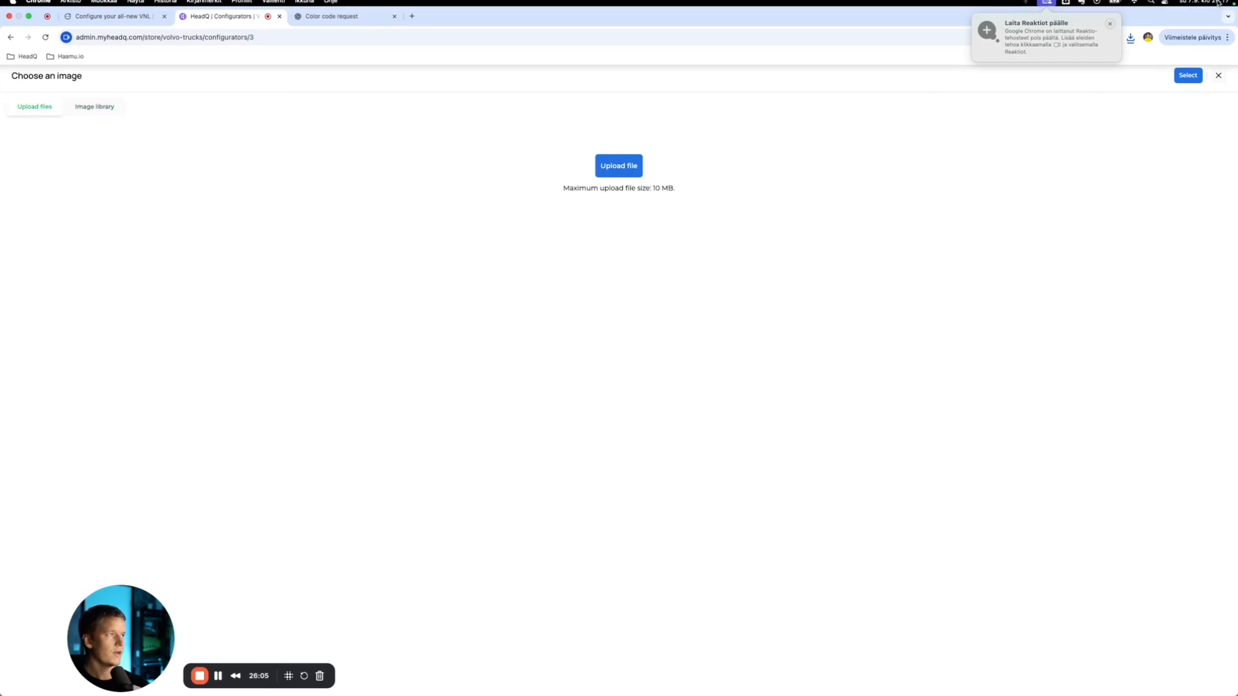
pyautogui.click(1130, 31)
pyautogui.click(875, 181)
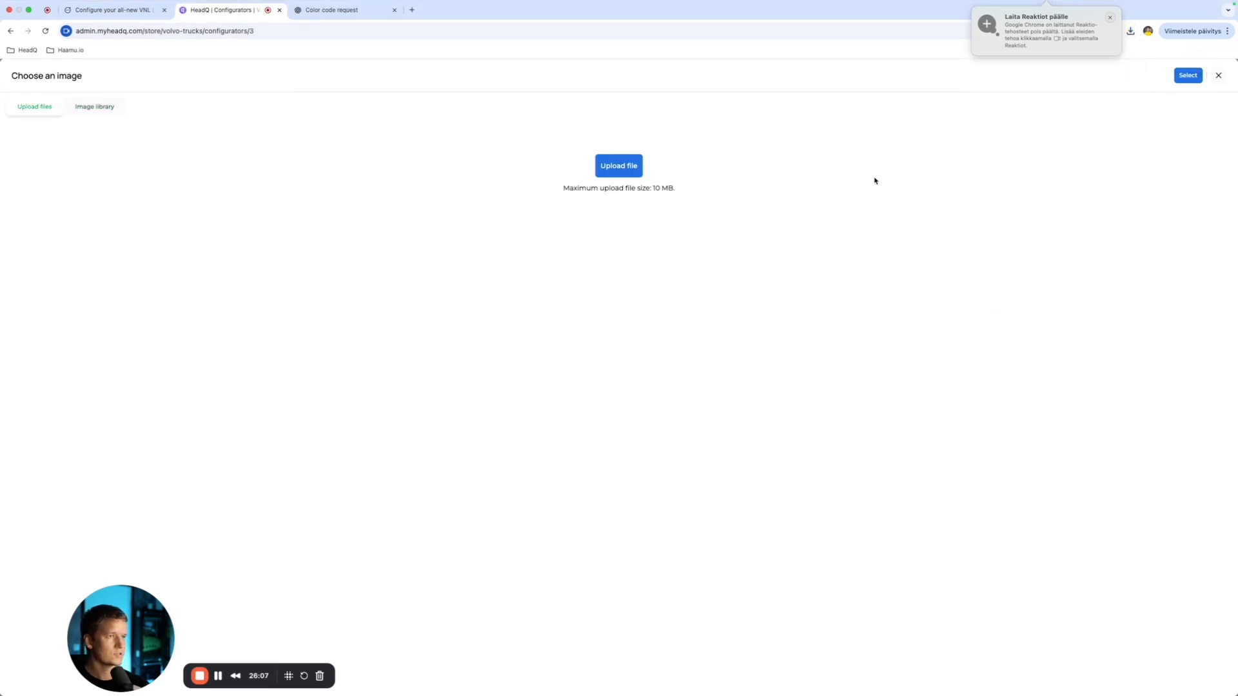
pyautogui.click(618, 165)
pyautogui.click(768, 285)
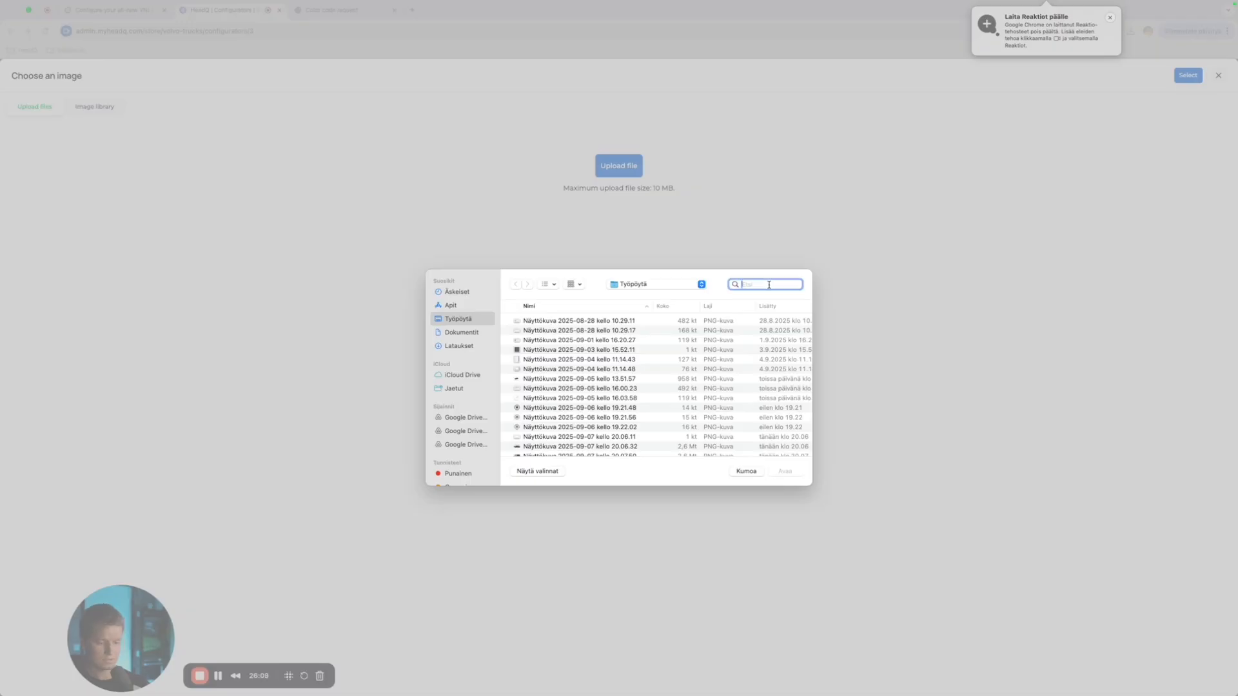
pyautogui.write('volvo 1')
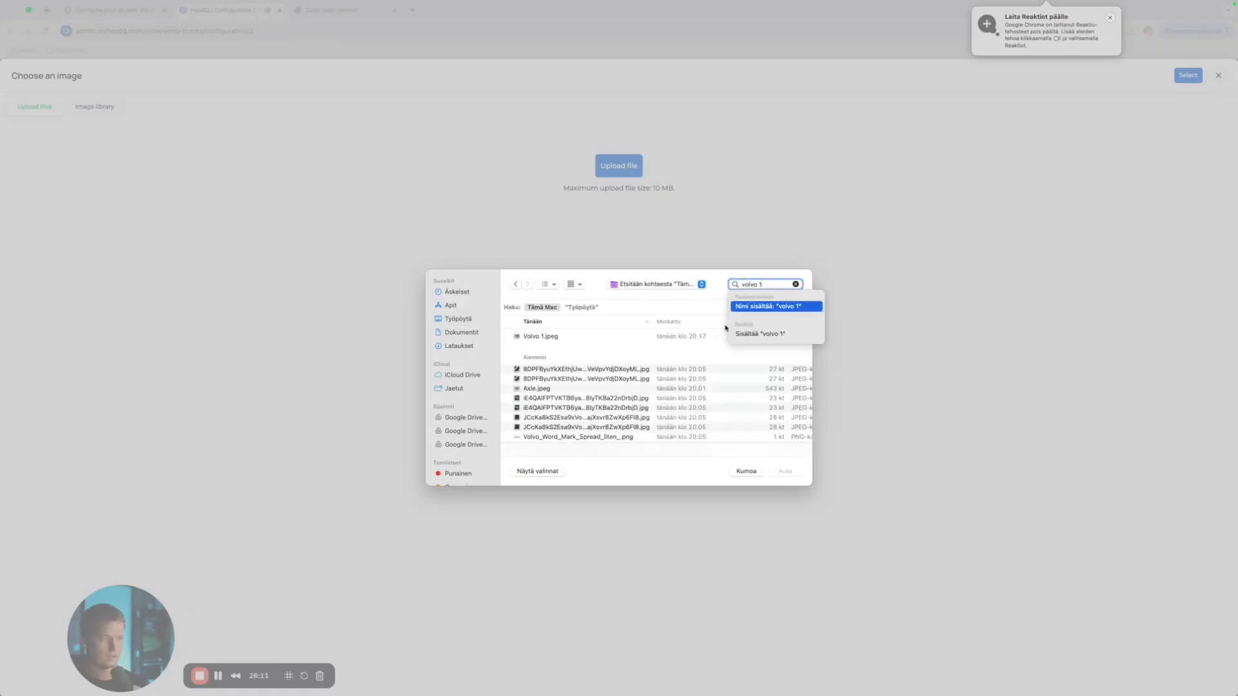
pyautogui.click(560, 337)
pyautogui.click(790, 472)
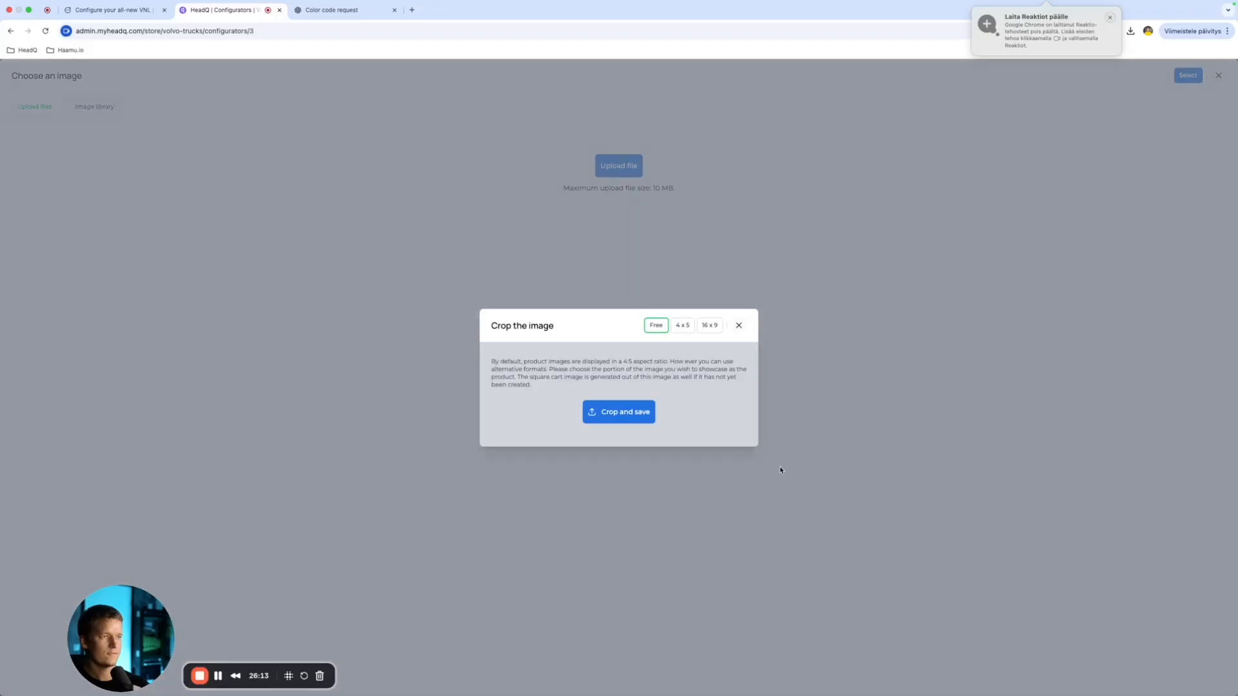
# Step: Save the uploaded image with free cropping, assign it to the base product and save the product variations
pyautogui.click(647, 506)
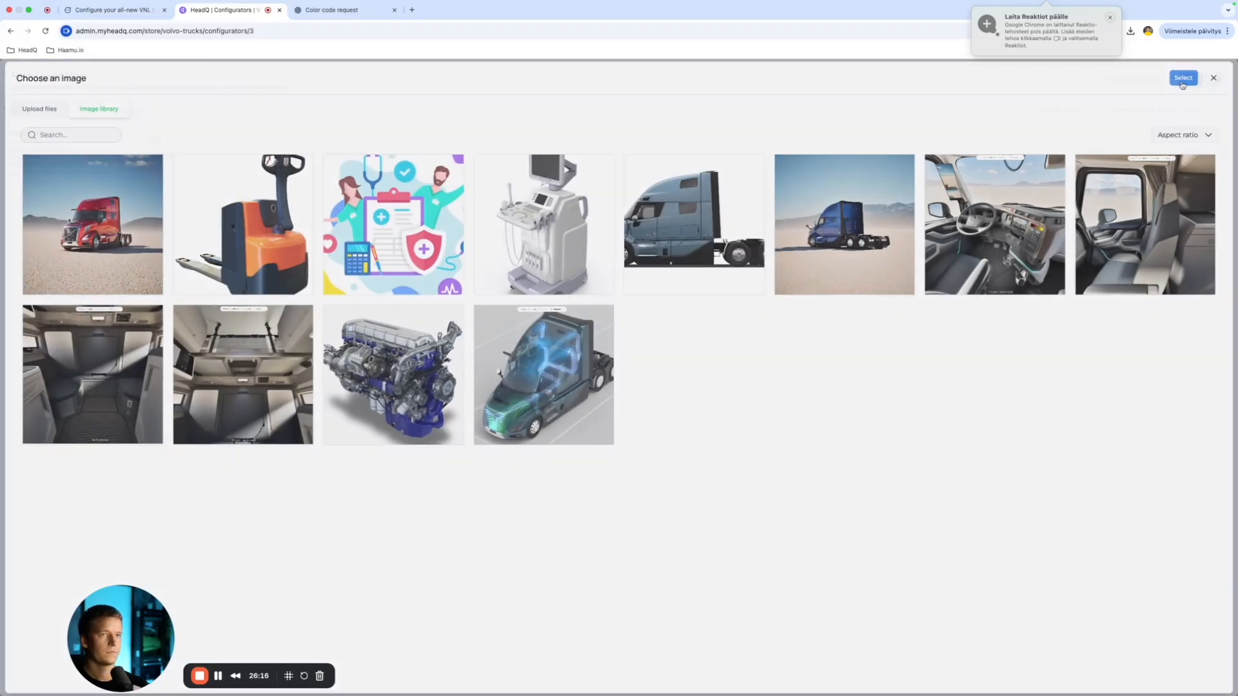
pyautogui.click(1182, 84)
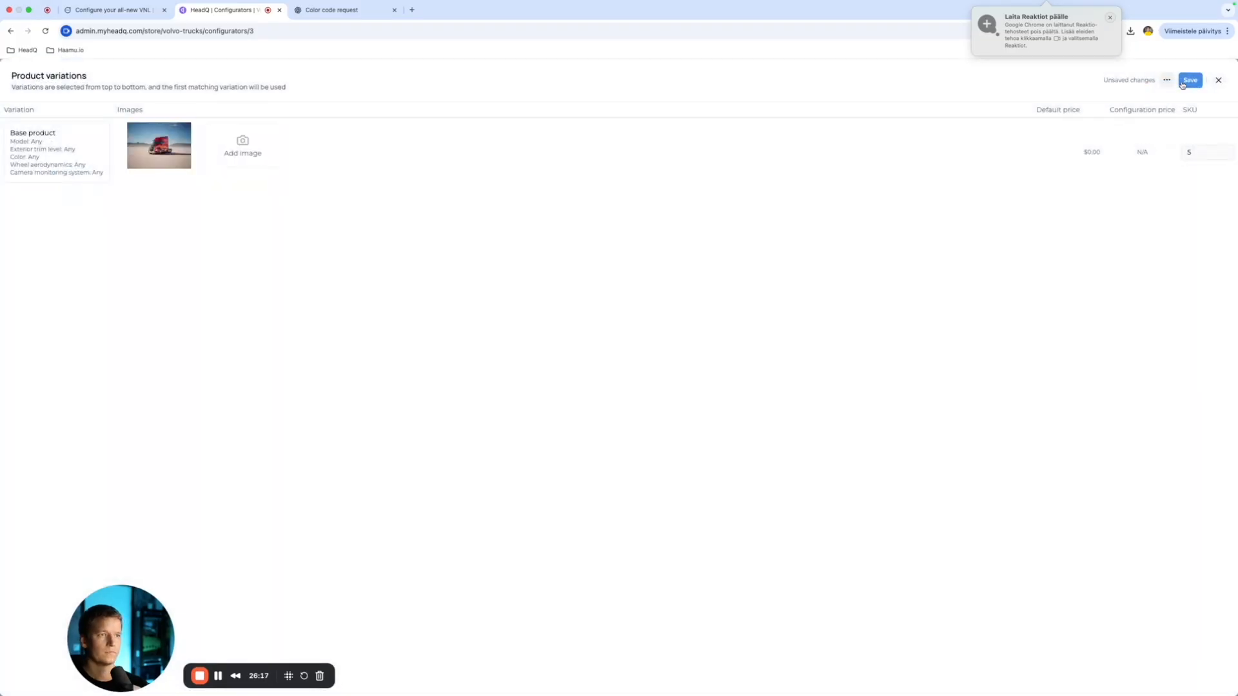
pyautogui.click(1197, 82)
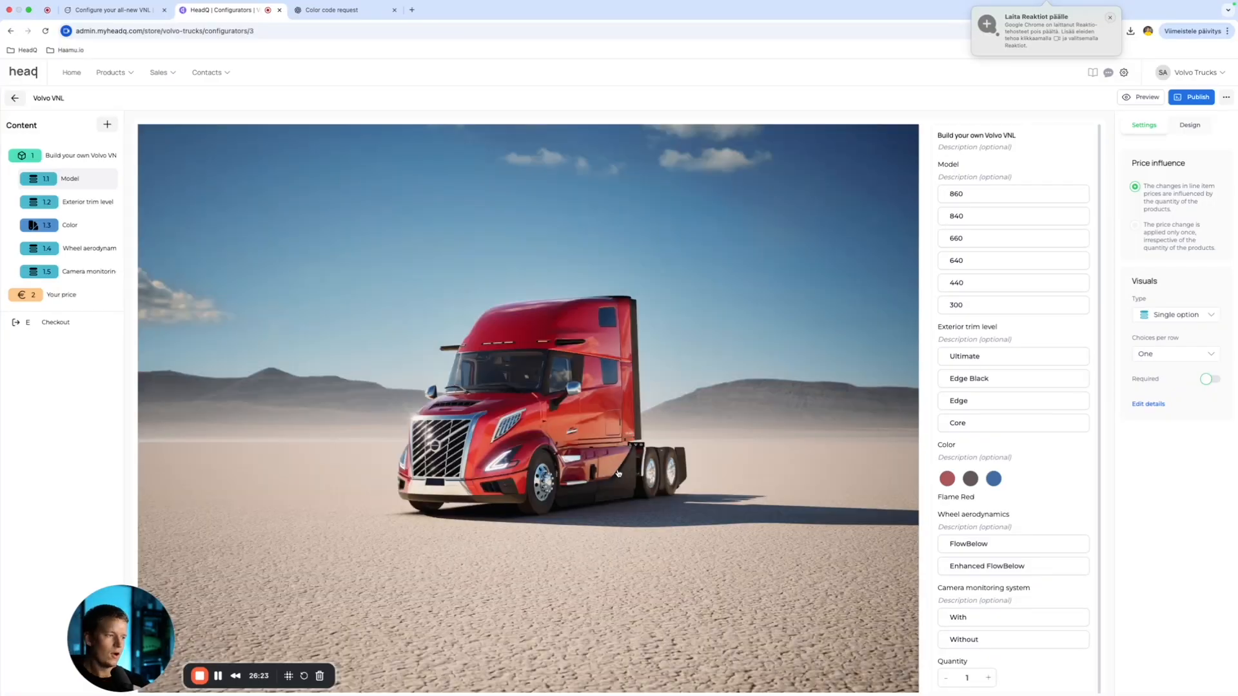
# Step: Auto-generate product variations for the Volvo VNL from the Model and Color options
pyautogui.scroll(-2, 1038, 562)
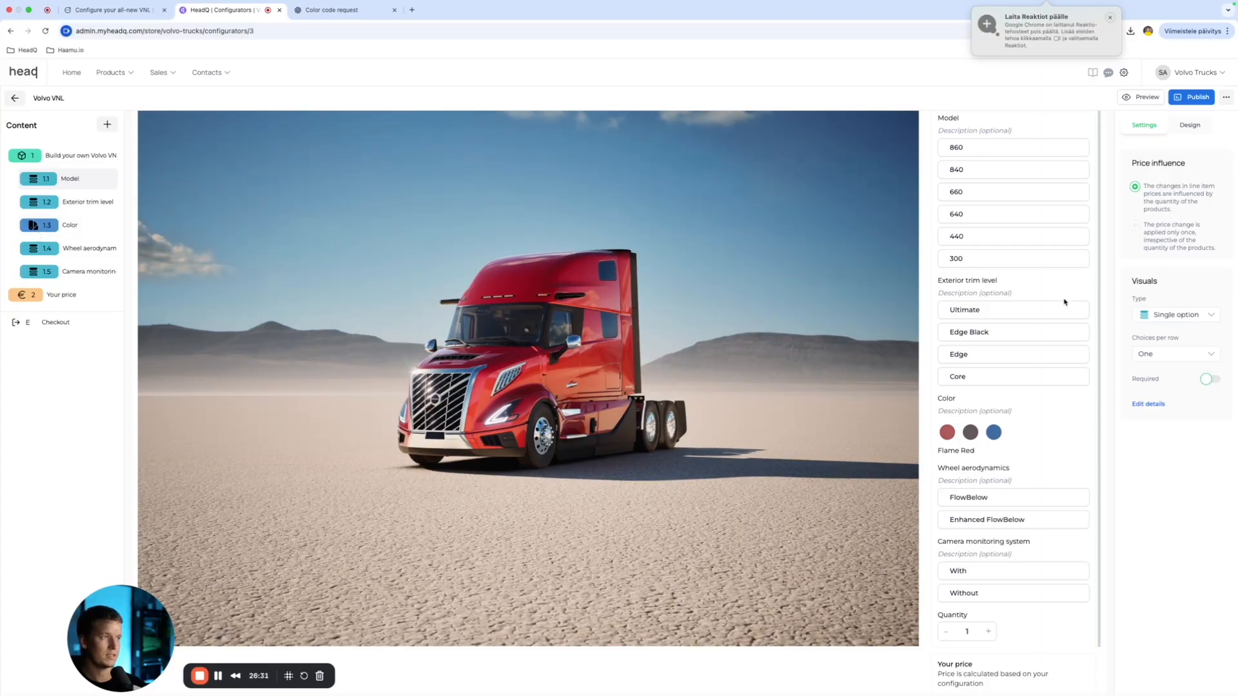
pyautogui.scroll(1, 1060, 303)
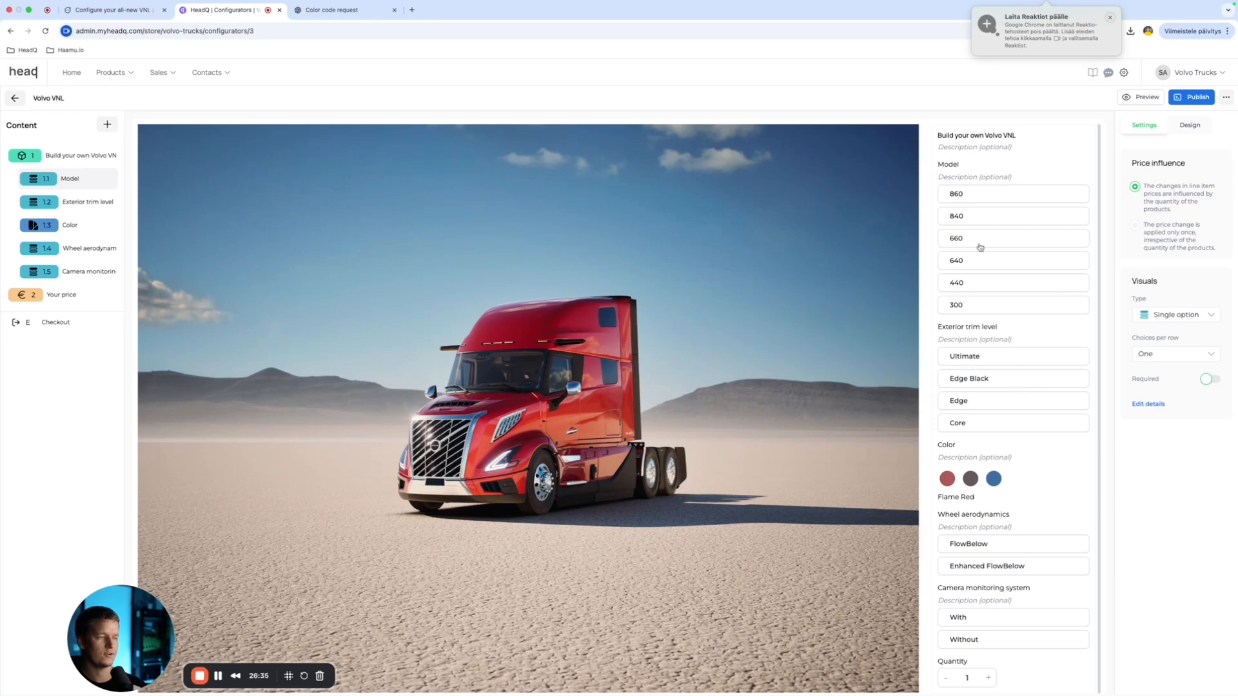
pyautogui.scroll(-1, 459, 320)
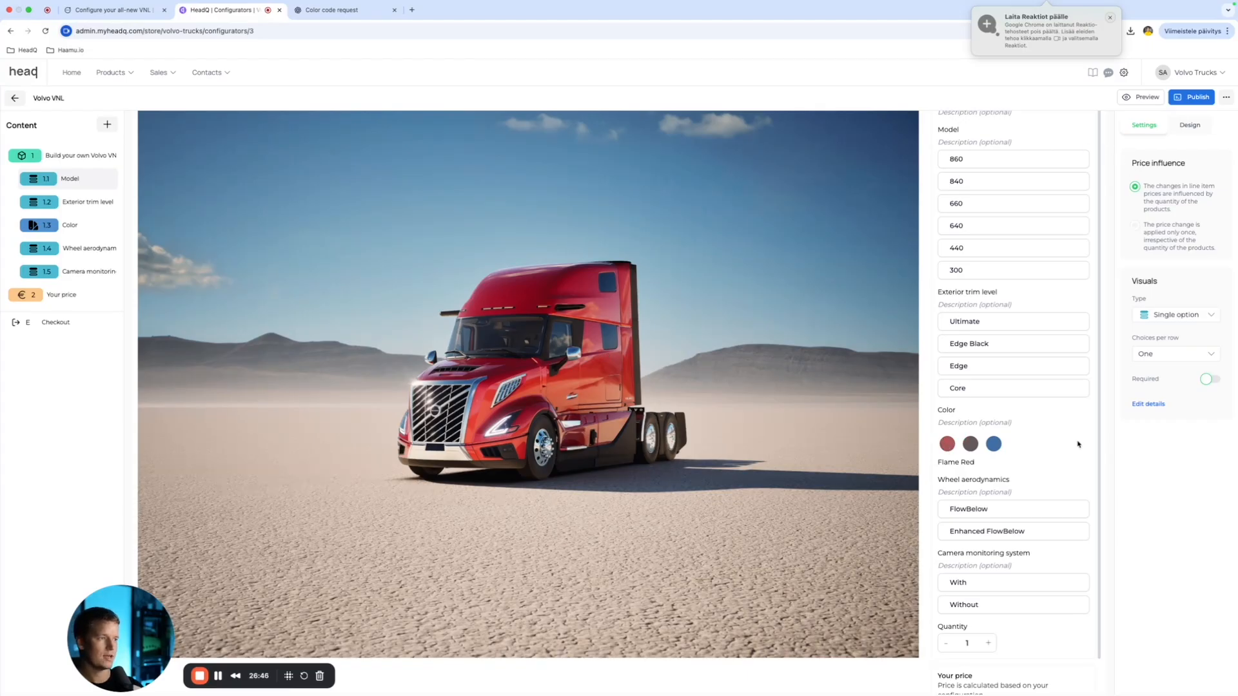
pyautogui.click(515, 390)
pyautogui.click(1166, 80)
pyautogui.click(1122, 129)
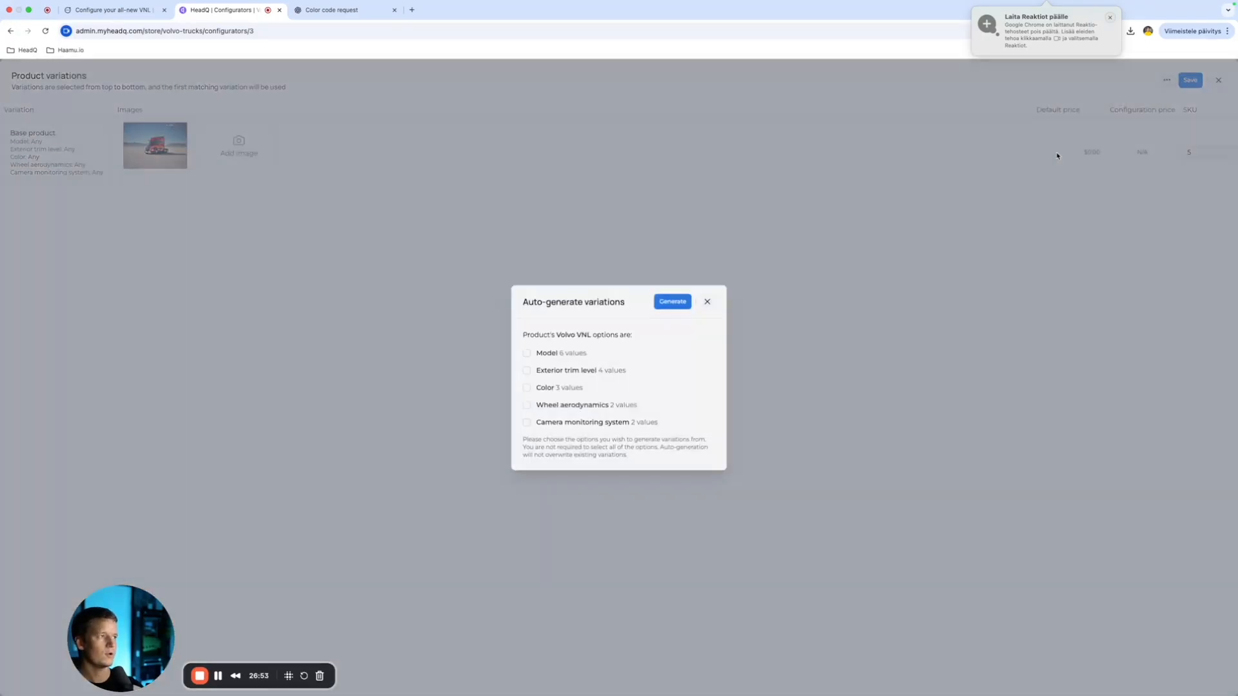
pyautogui.click(525, 354)
pyautogui.click(525, 388)
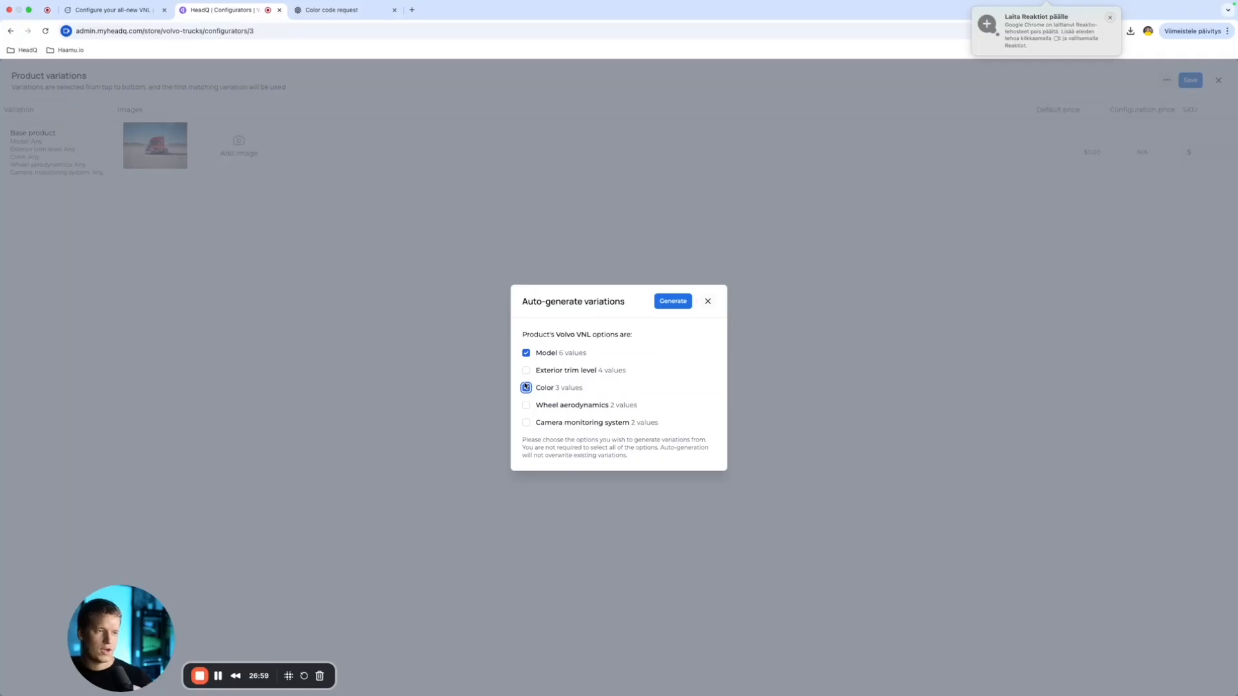
pyautogui.click(678, 303)
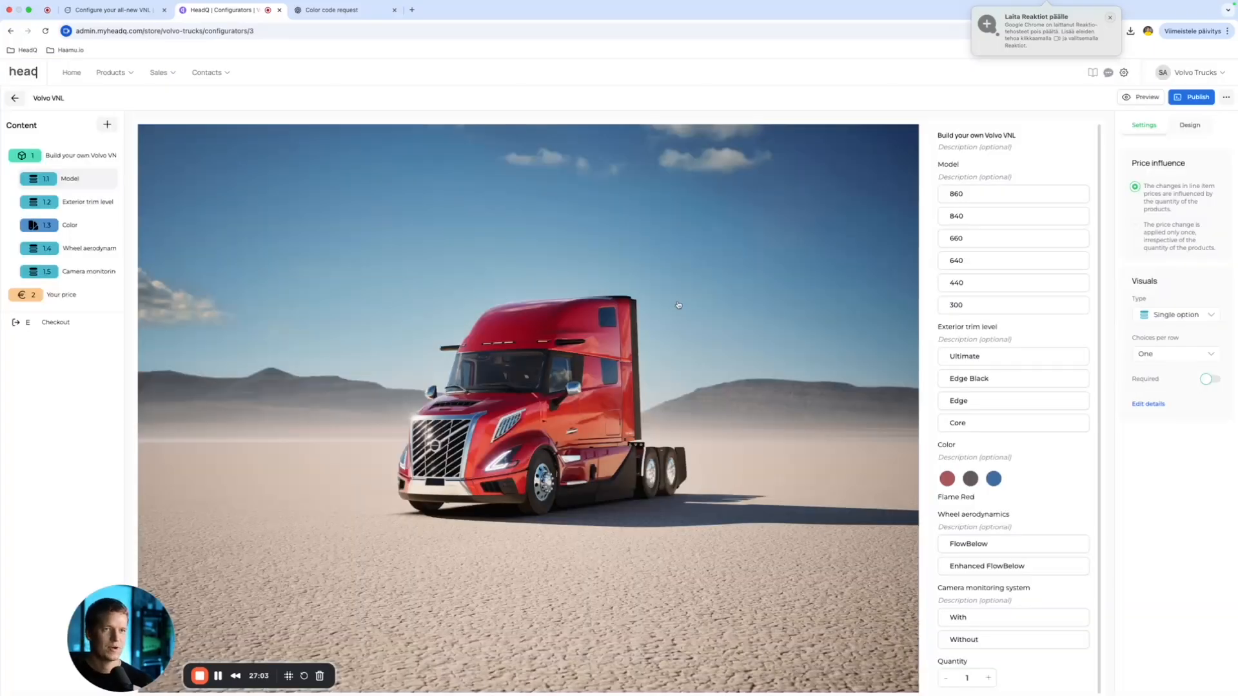
# Step: Examine the generated model and color combinations in the product variations, and close the overview without changing them
pyautogui.scroll(-1, 635, 284)
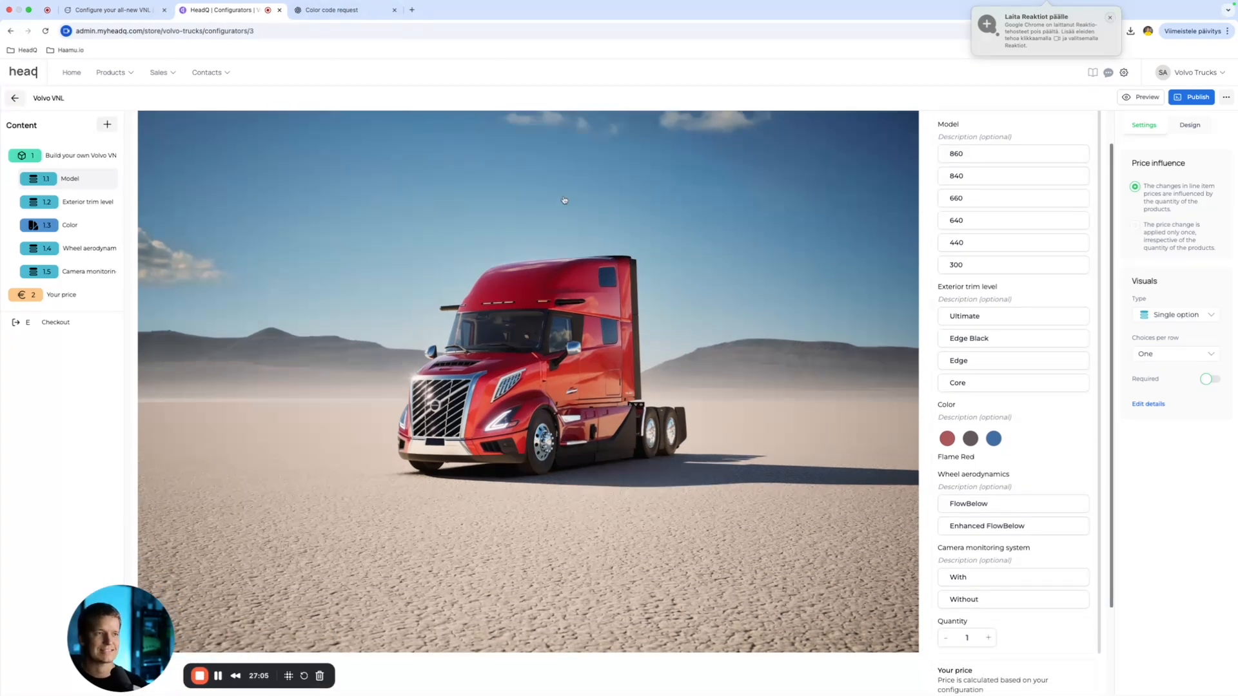
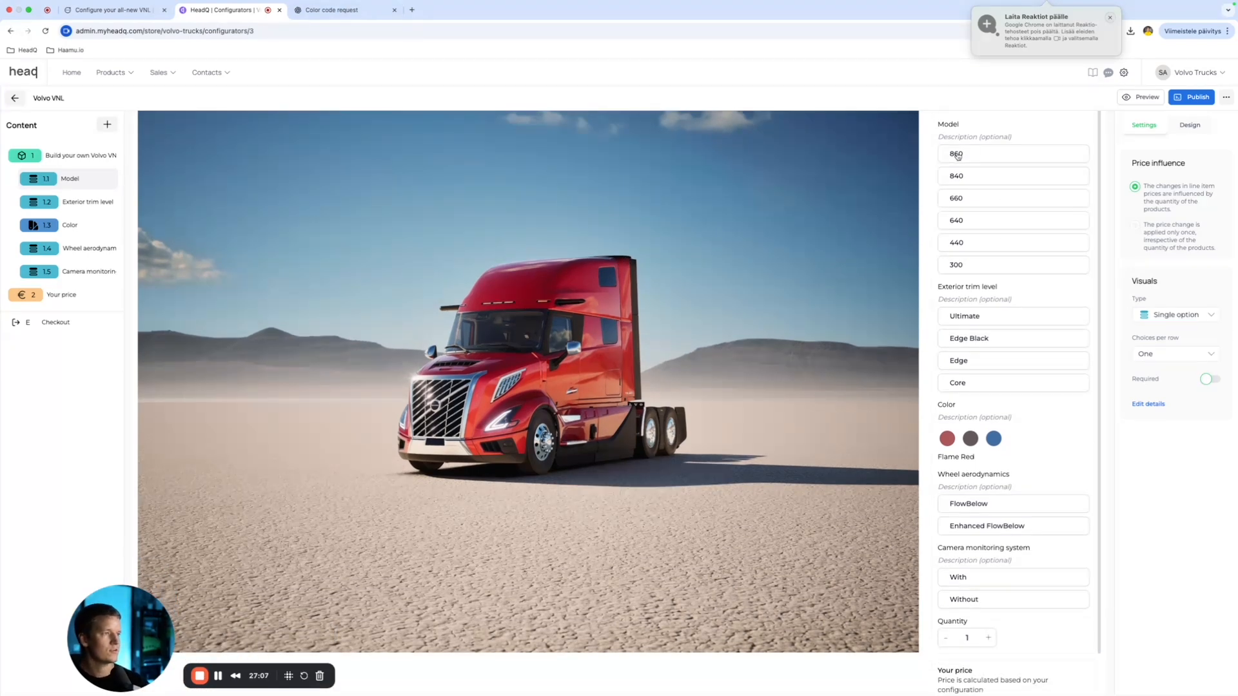
pyautogui.click(607, 394)
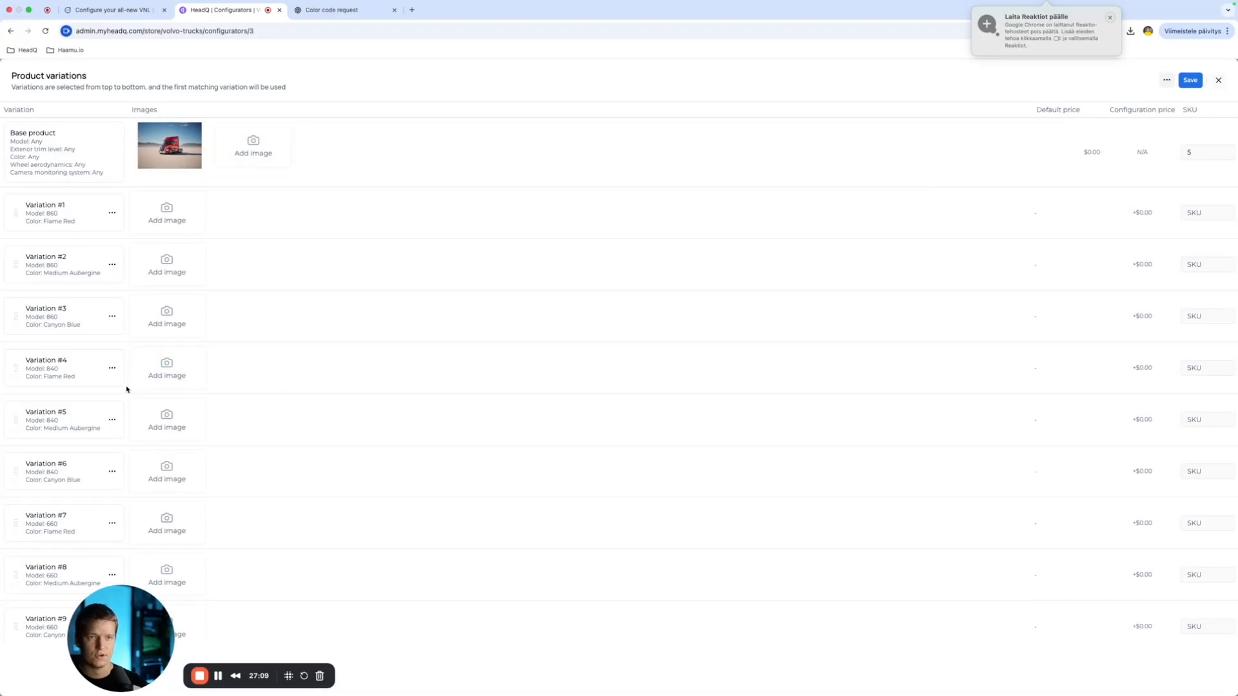
pyautogui.scroll(-1, 80, 289)
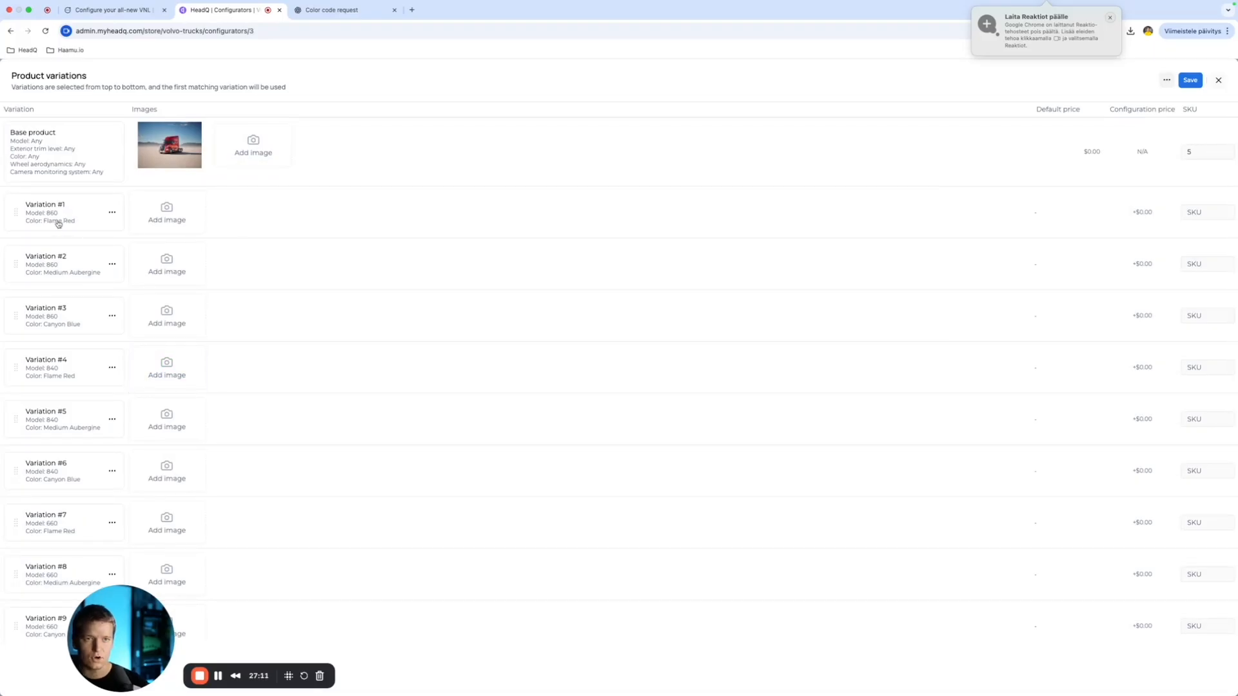
pyautogui.scroll(-1, 65, 300)
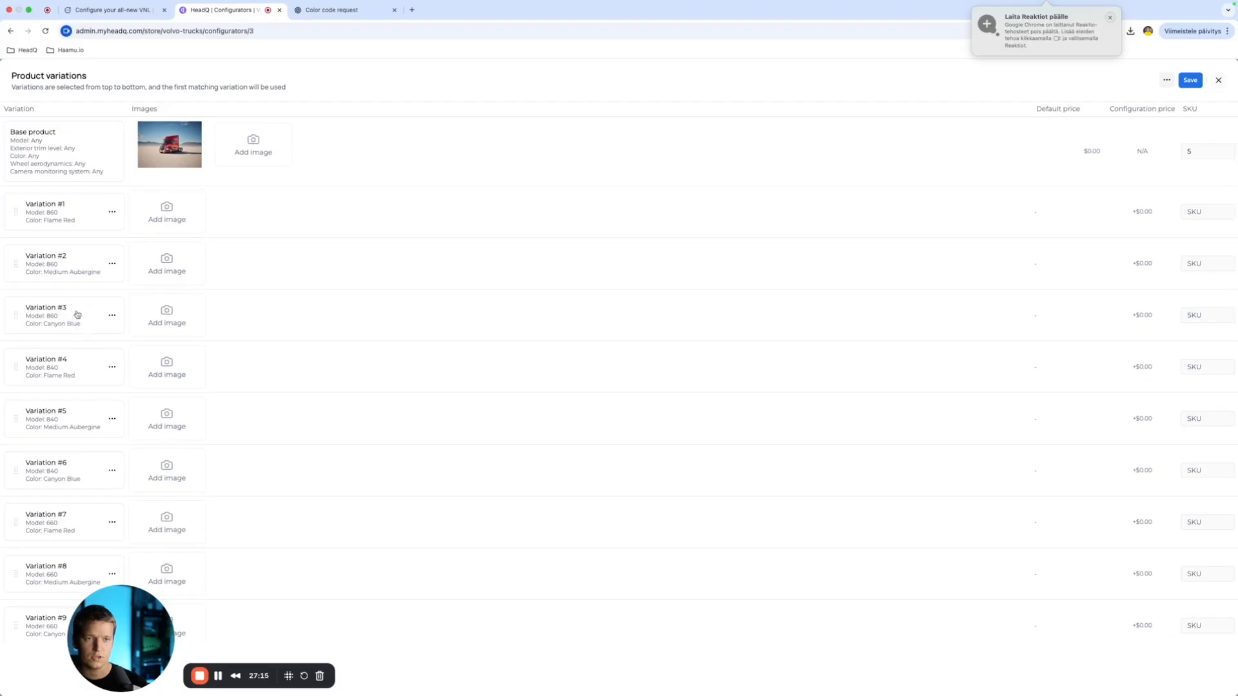
pyautogui.click(1218, 82)
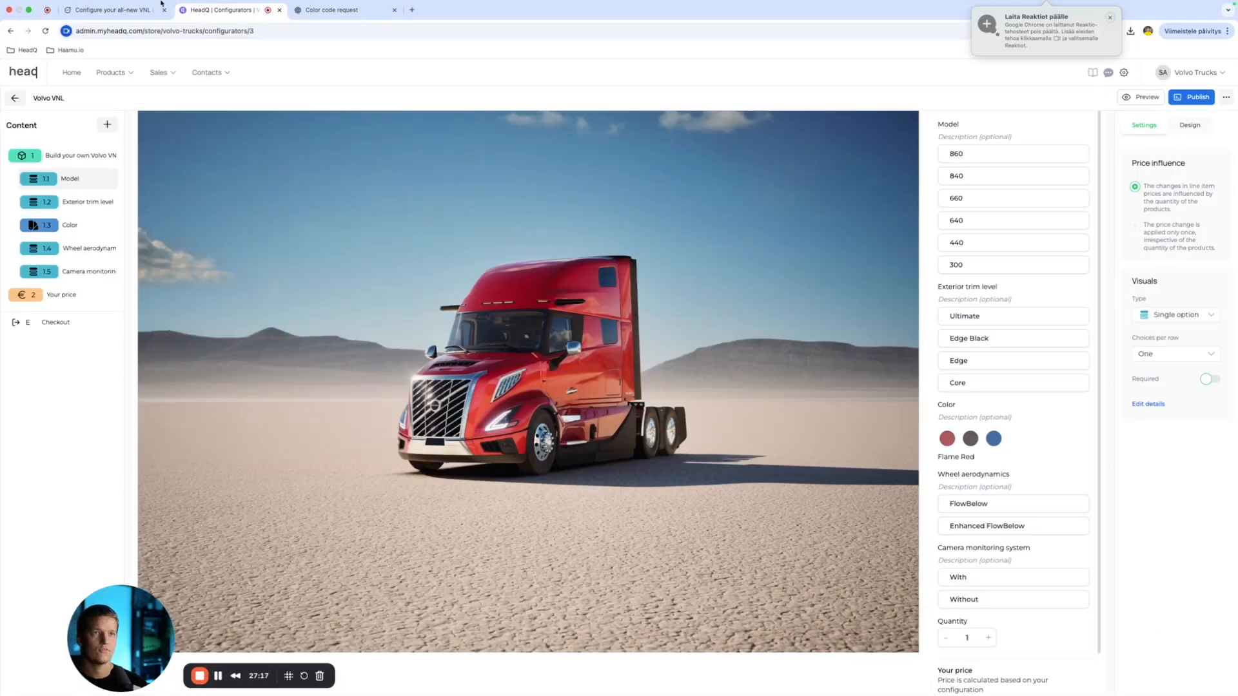
# Step: Switch to the truck builder, set the VNL 860's exterior color to Medium Aubergine and save its image as Volvo 2 in the downloads folder
pyautogui.click(97, 11)
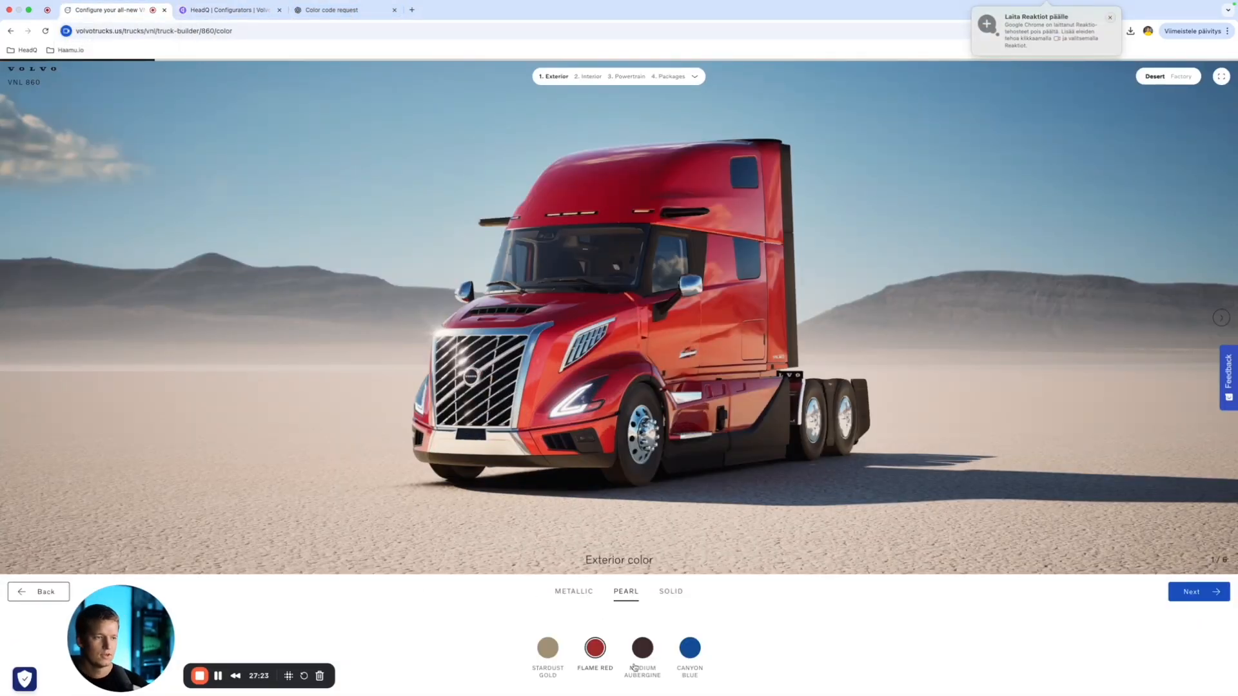
pyautogui.click(652, 652)
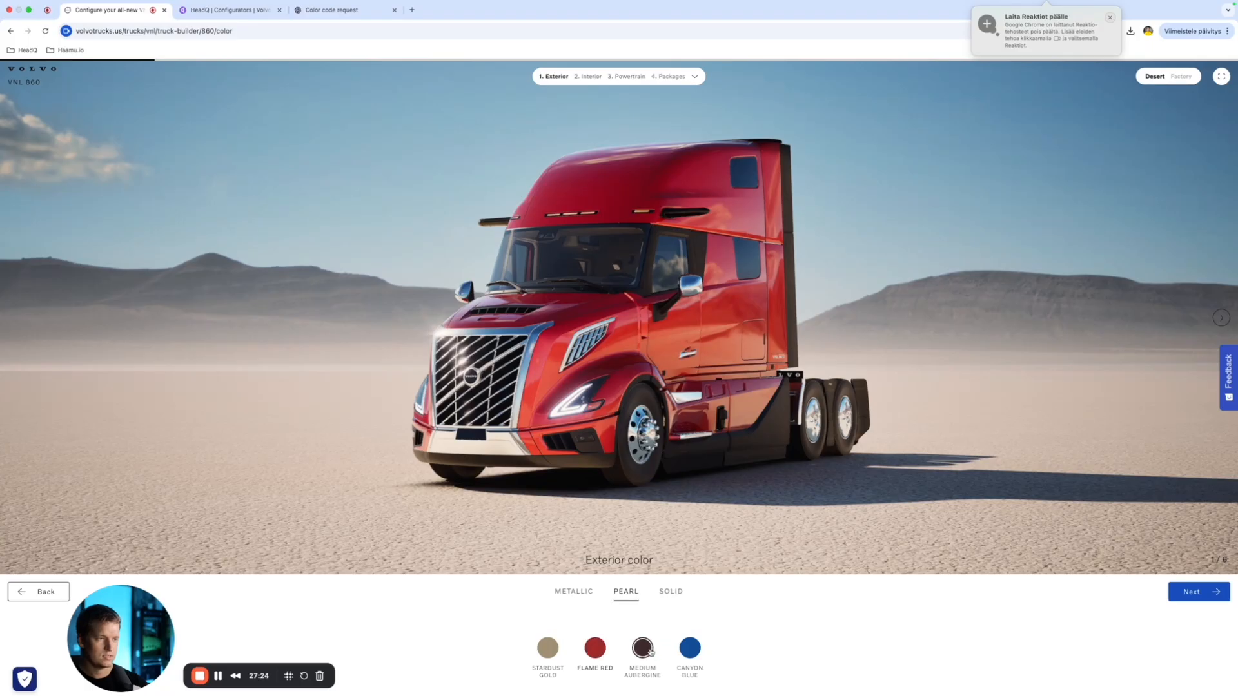
pyautogui.rightClick(646, 303)
pyautogui.click(675, 319)
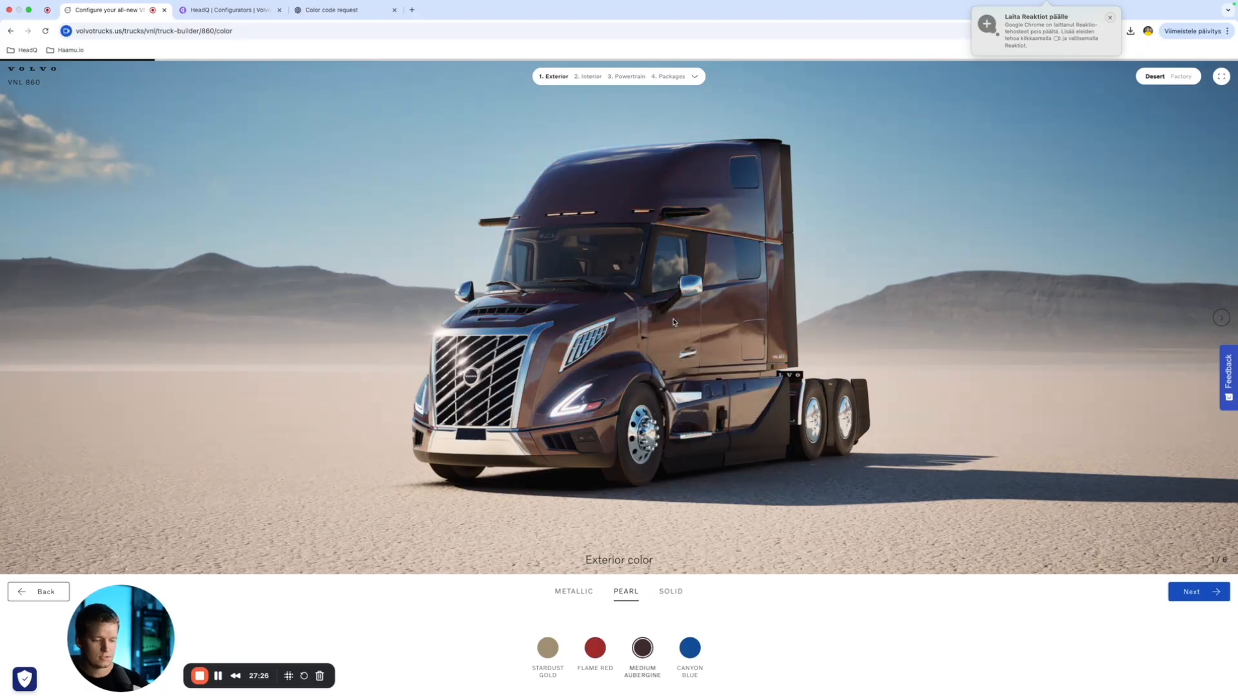
pyautogui.write('Volvo 2')
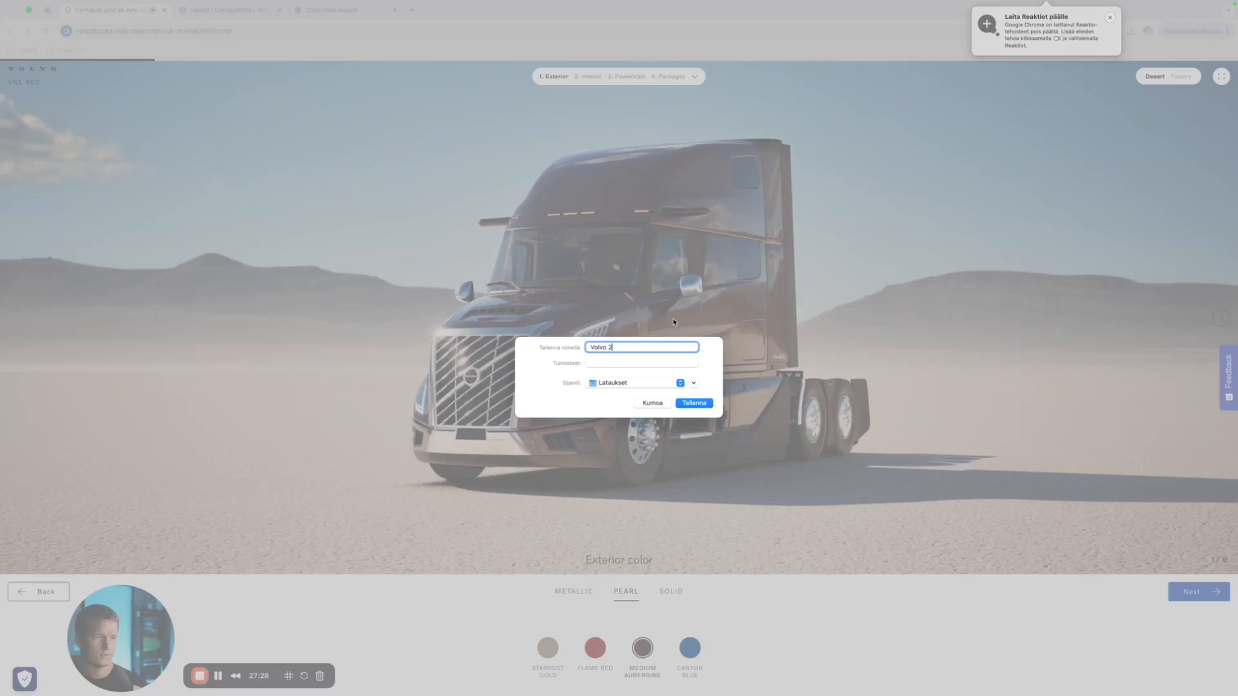
pyautogui.press('Return')
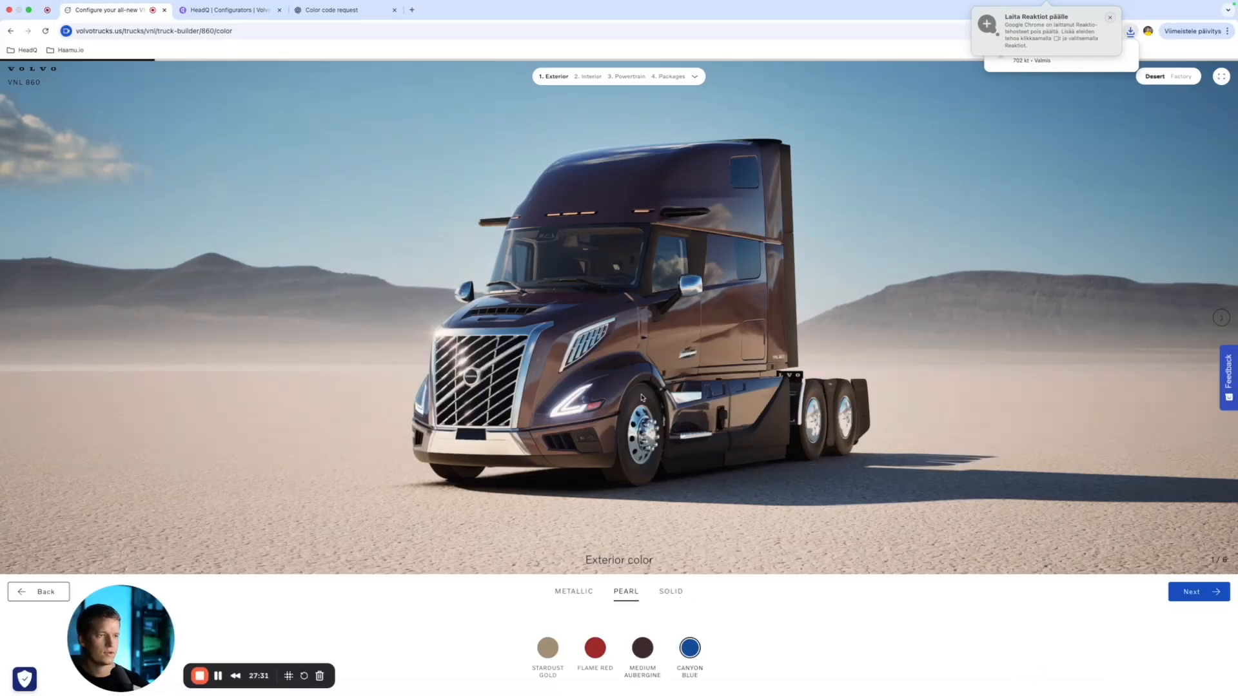
# Step: Set the VNL 860's exterior color to Canyon Blue and save its image as Volvo 3 in the downloads folder
pyautogui.rightClick(675, 391)
pyautogui.click(704, 412)
pyautogui.write('Volvo 3')
pyautogui.press('Return')
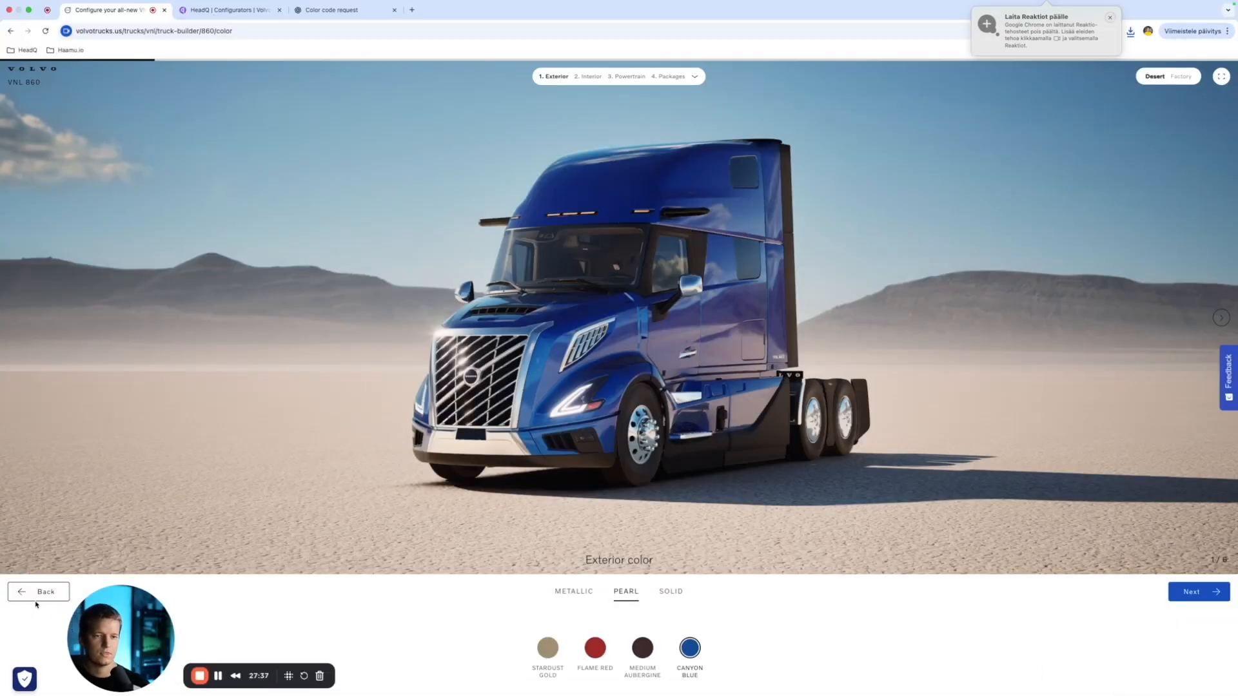
# Step: Return to the truck builder's model selection and start a design for the VNL 840
pyautogui.click(39, 601)
pyautogui.click(38, 600)
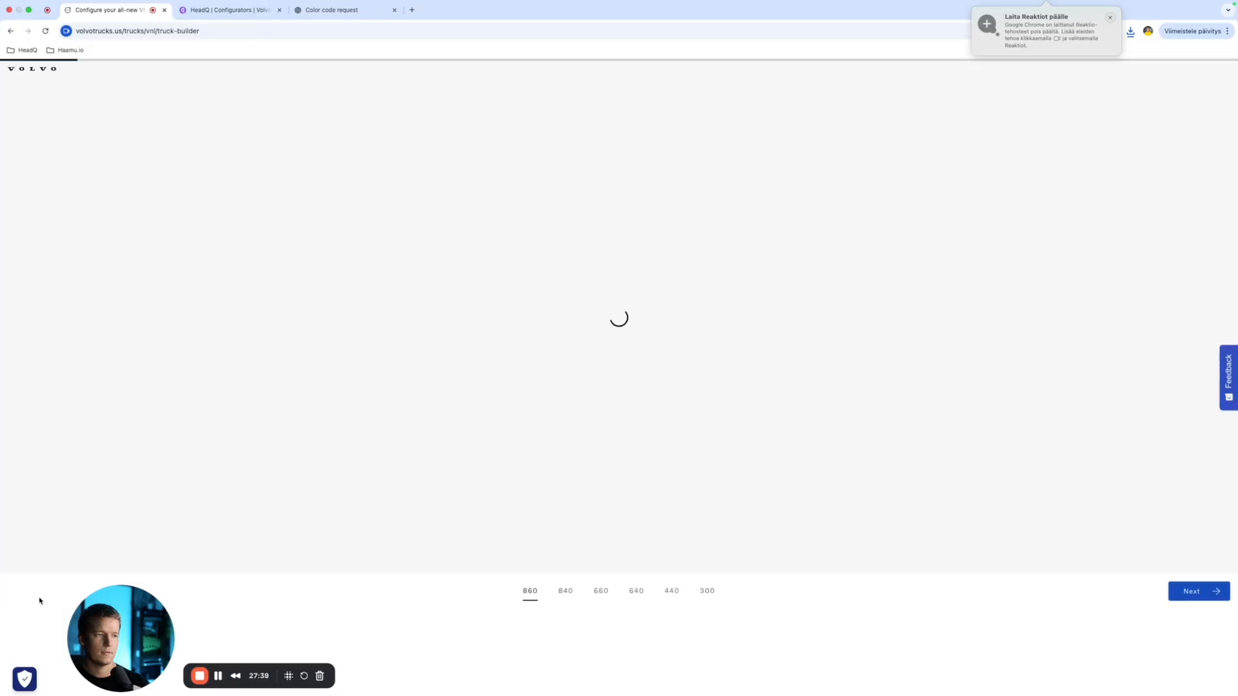
pyautogui.click(566, 559)
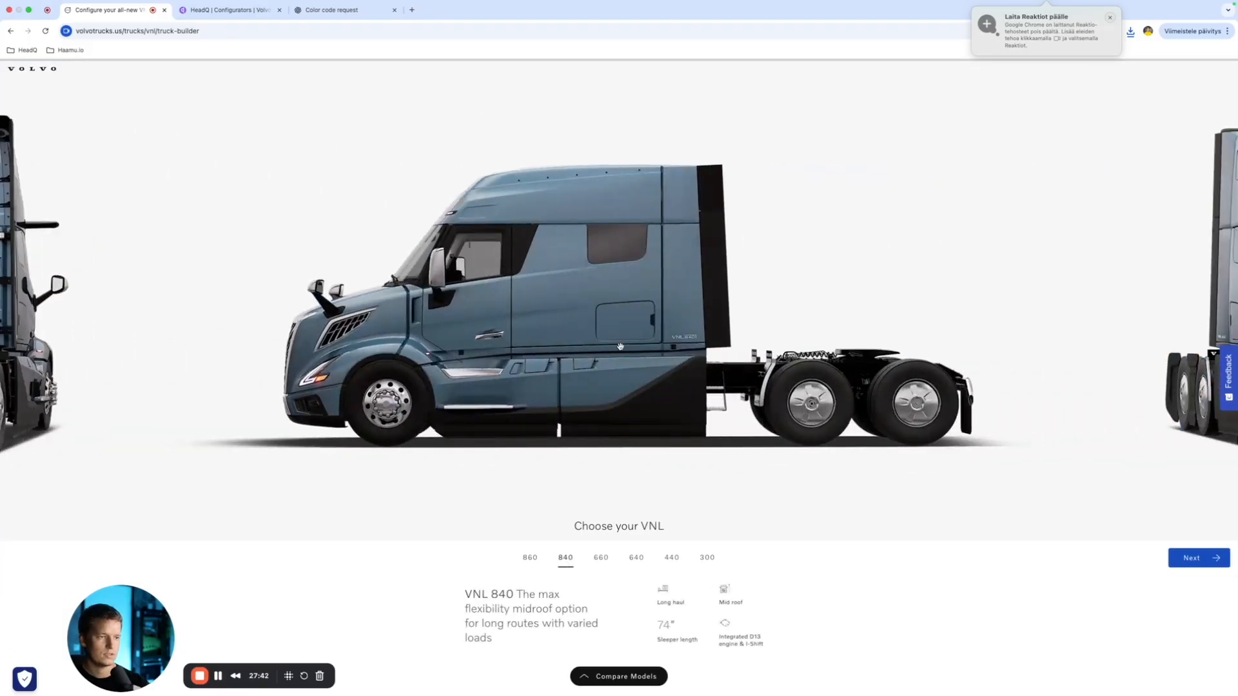
pyautogui.click(1192, 558)
pyautogui.click(582, 434)
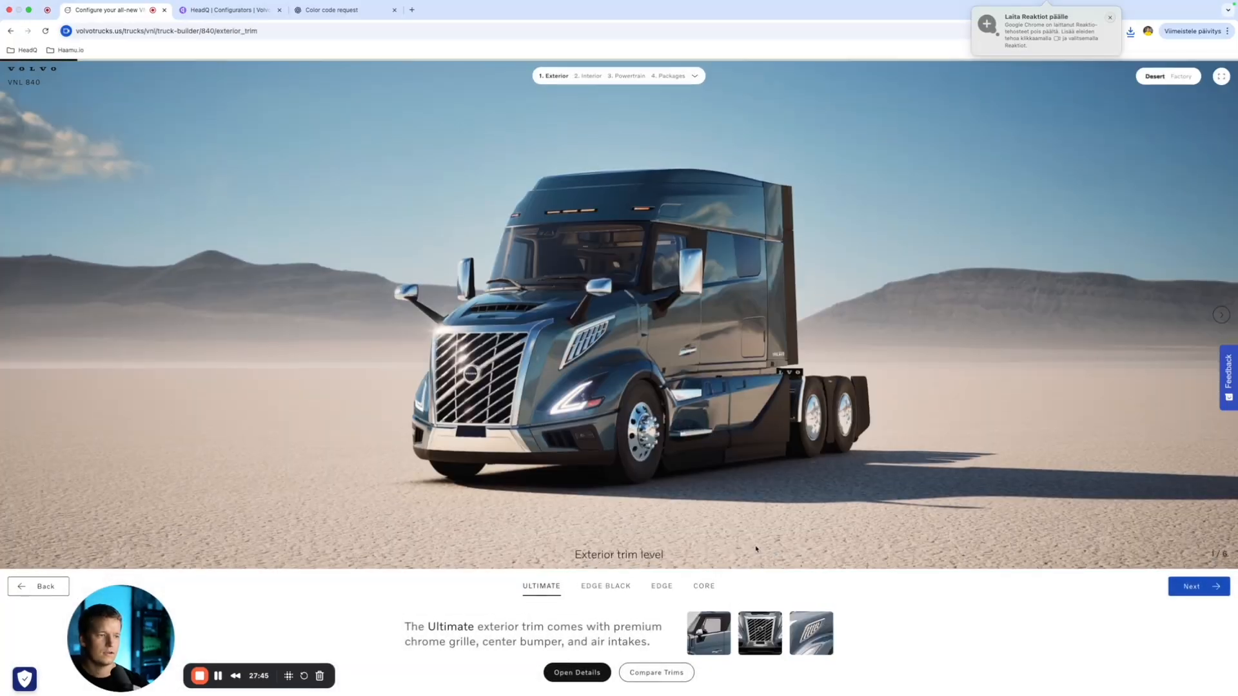
# Step: Continue with the Ultimate exterior trim and set the VNL 840's exterior color to Flame Red from the Pearl range
pyautogui.click(1194, 594)
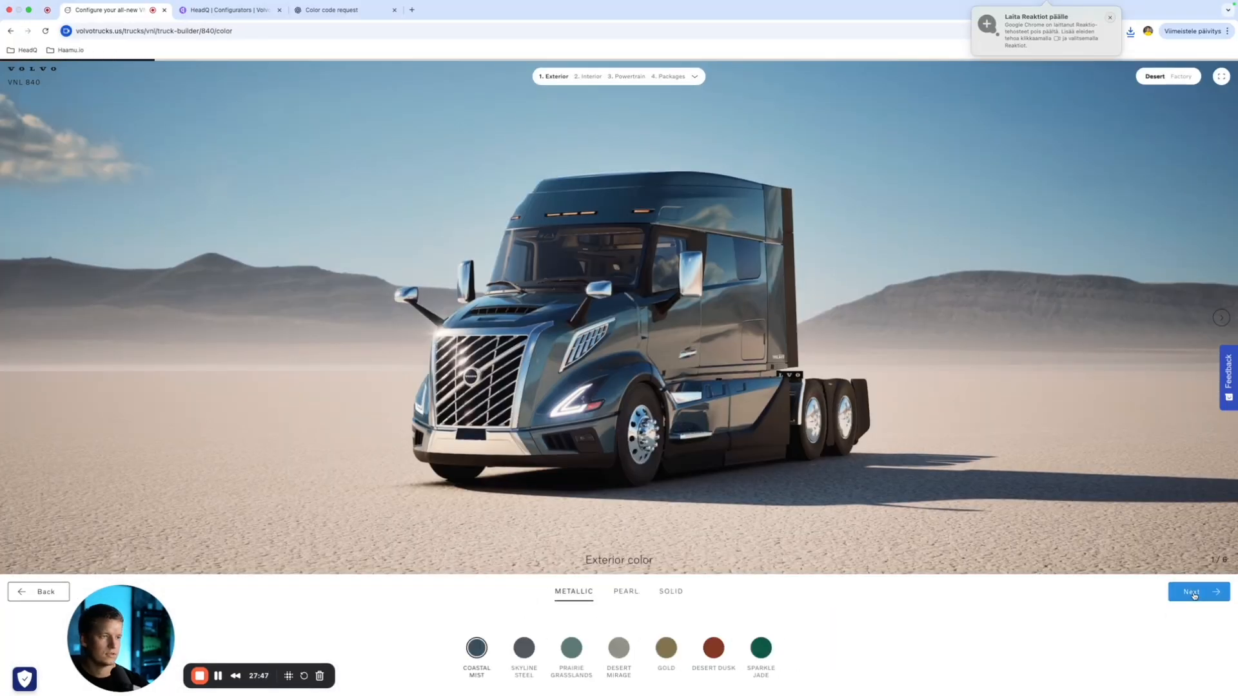
pyautogui.click(626, 592)
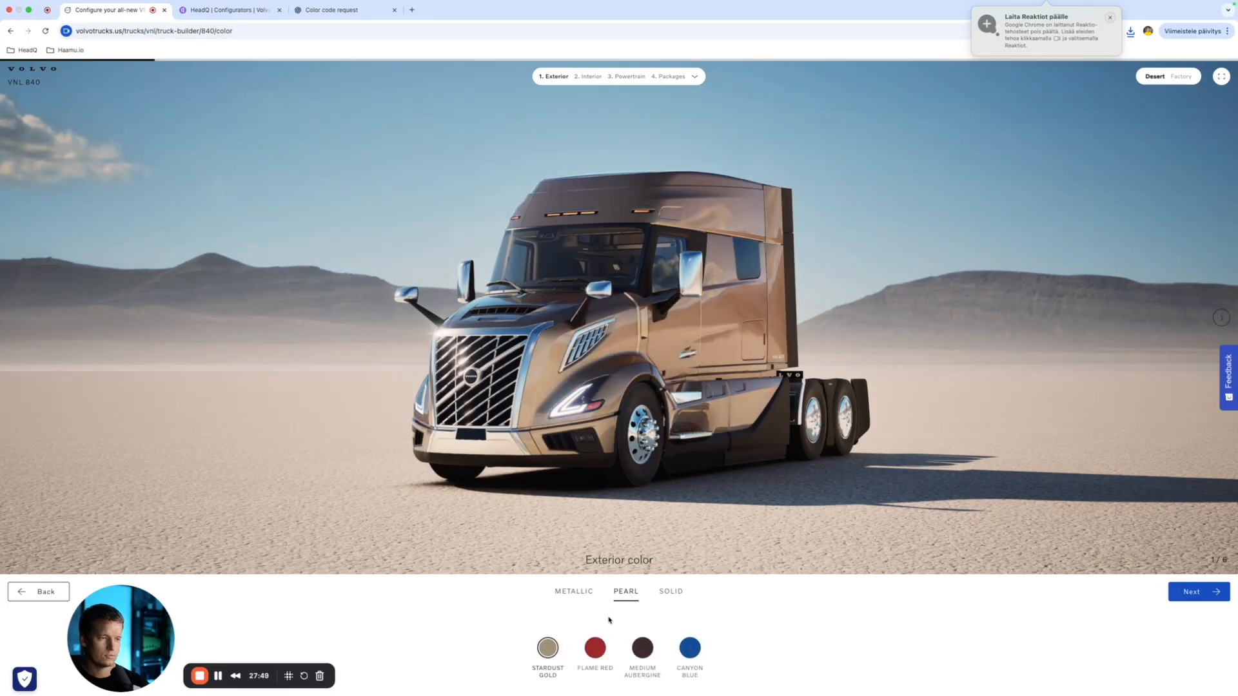
pyautogui.click(594, 649)
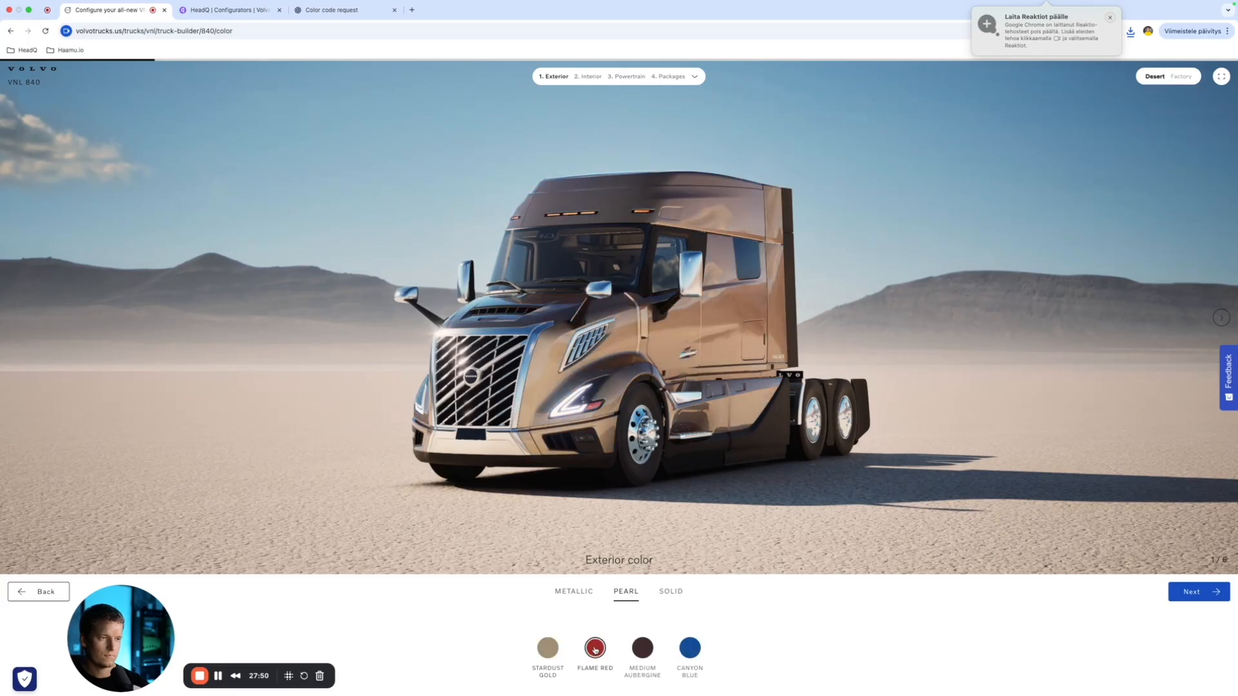
# Step: Save the Flame Red VNL 840's image as Volvo 4 in the downloads folder
pyautogui.rightClick(614, 328)
pyautogui.click(658, 340)
pyautogui.write('V')
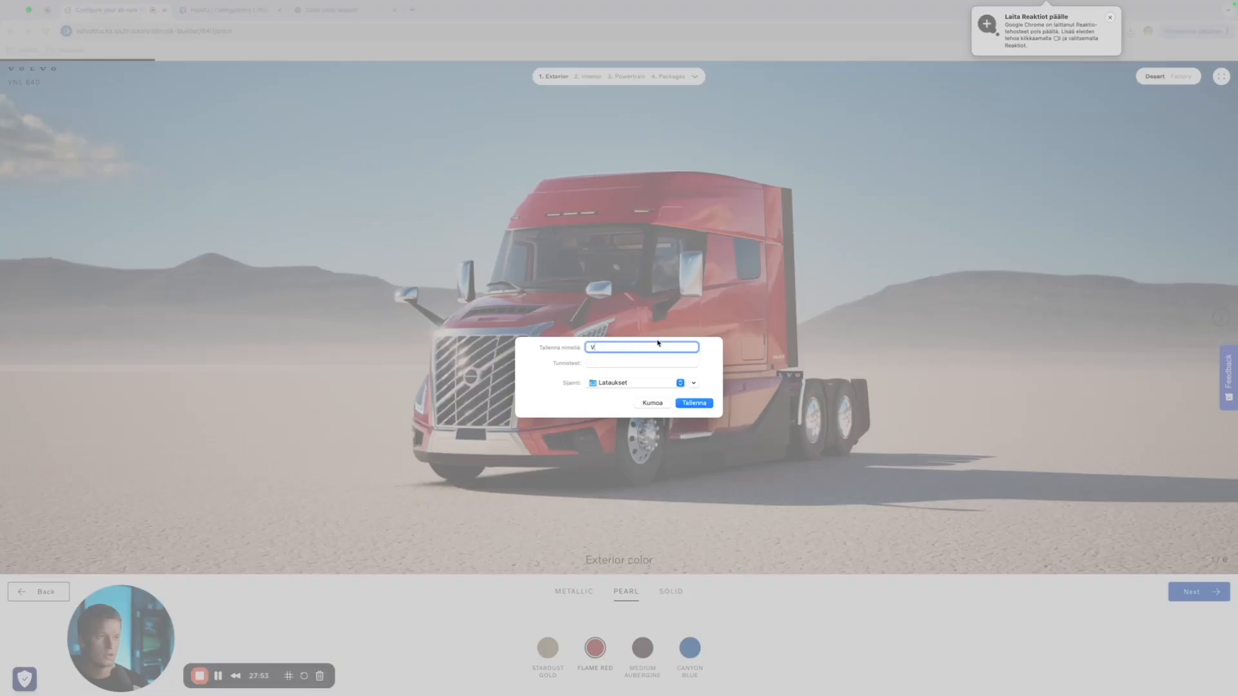
pyautogui.write('olvo 4')
pyautogui.press('Return')
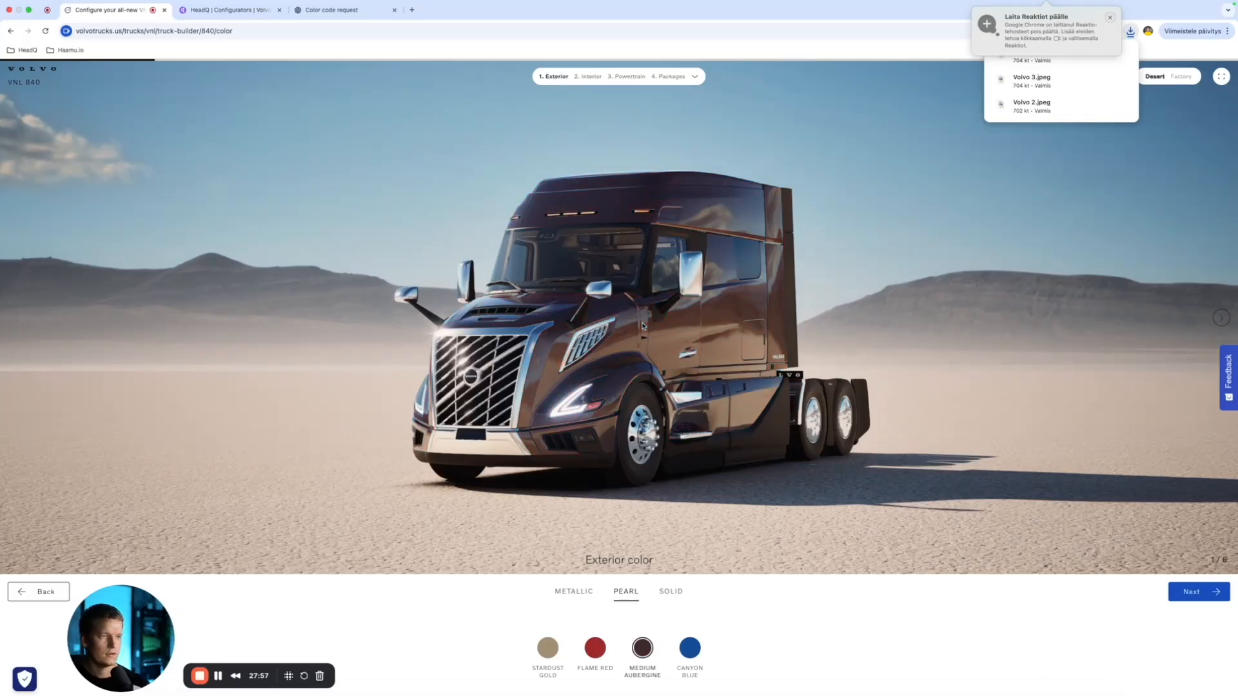
# Step: Set the VNL 840's exterior color to Medium Aubergine and save its image as Volvo 5 in the downloads folder
pyautogui.rightClick(646, 324)
pyautogui.click(678, 338)
pyautogui.write('Volvo 5')
pyautogui.press('Return')
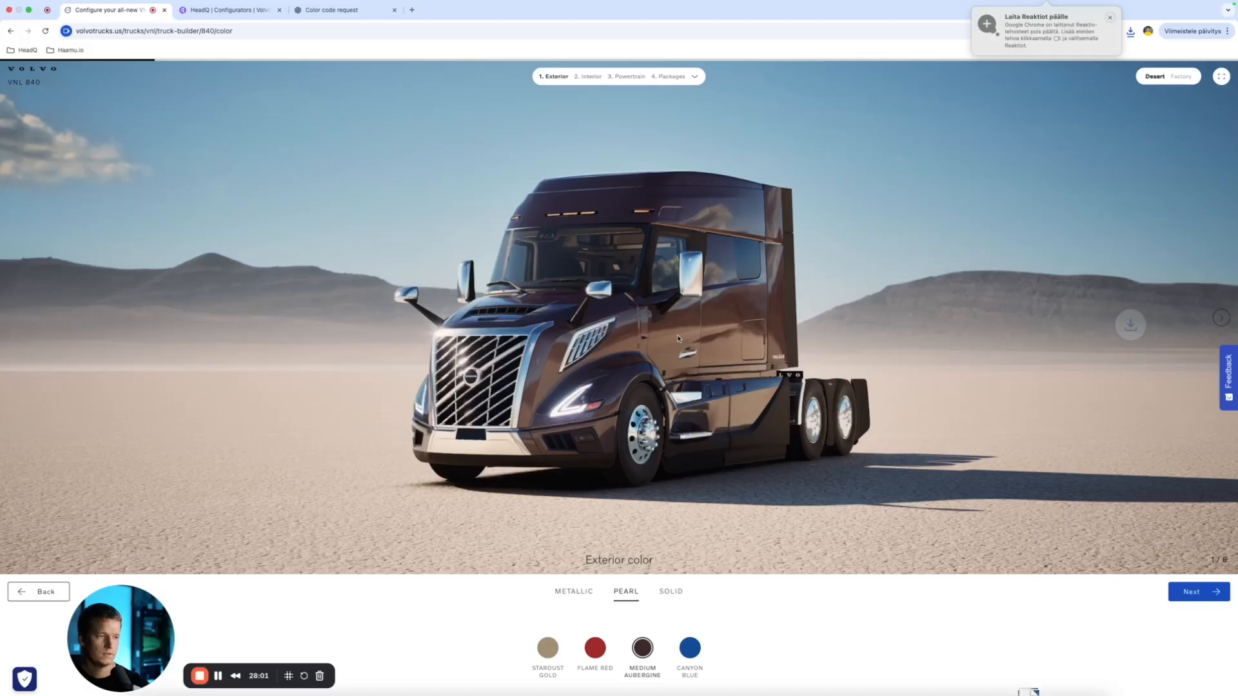
# Step: Set the VNL 840's exterior color to Canyon Blue and save its image as Volvo 6 in the downloads folder
pyautogui.click(689, 648)
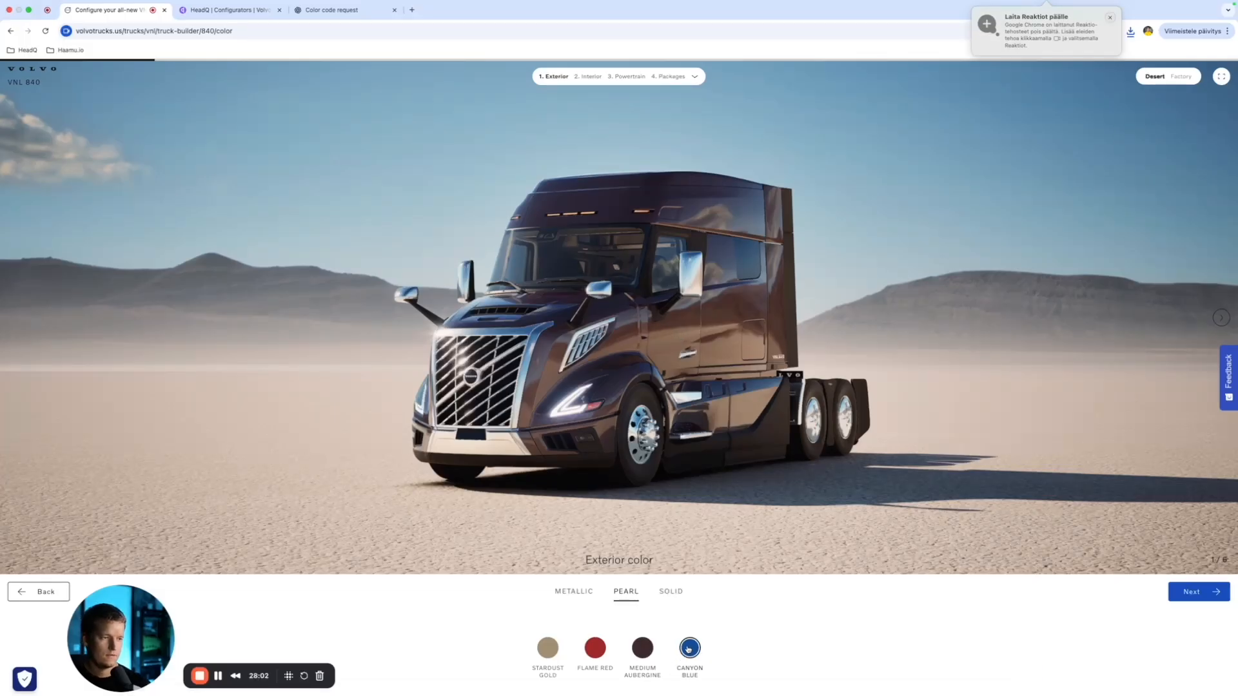
pyautogui.rightClick(667, 329)
pyautogui.click(712, 344)
pyautogui.write('Volvo 6')
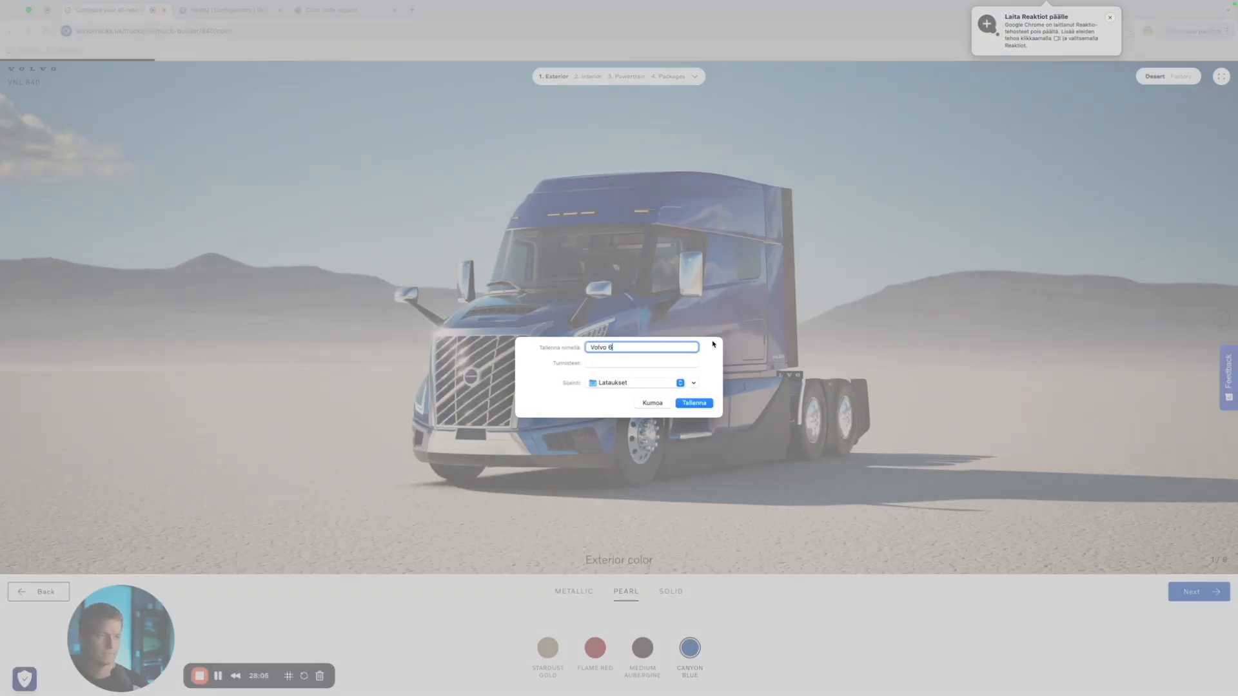
pyautogui.press('Return')
# Step: Return to the truck builder's model selection and start a VNL 660 design with the Ultimate exterior trim
pyautogui.click(40, 592)
pyautogui.click(43, 593)
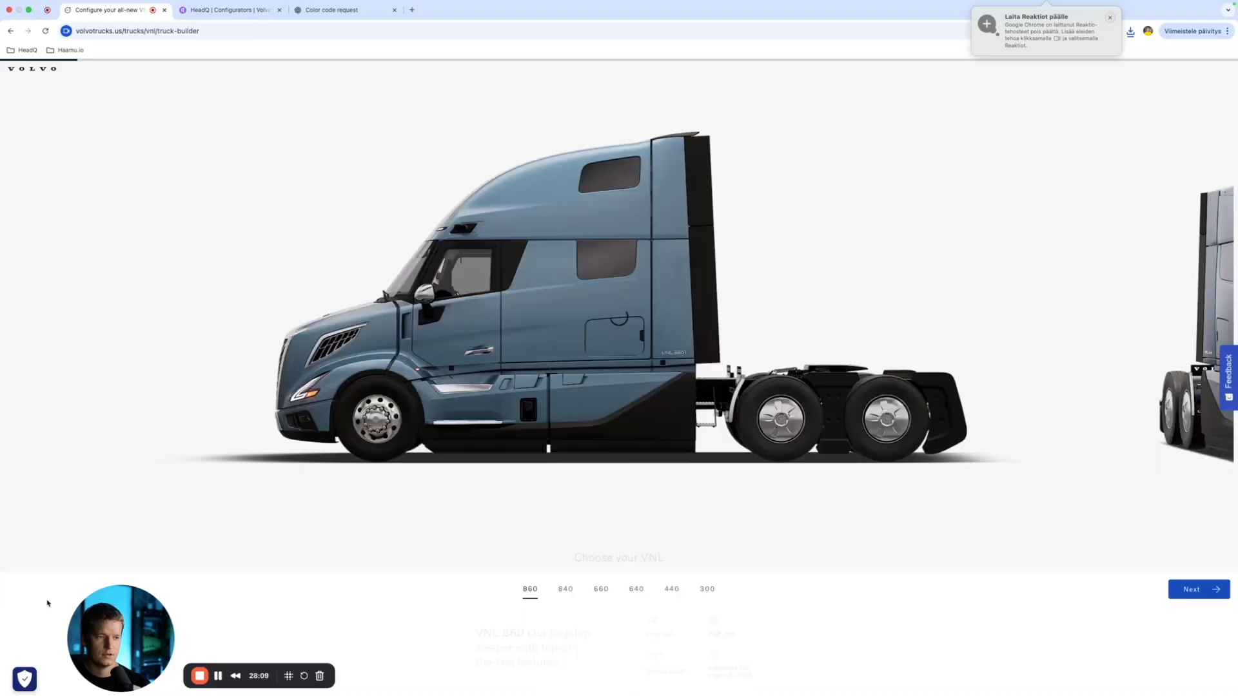
pyautogui.click(605, 563)
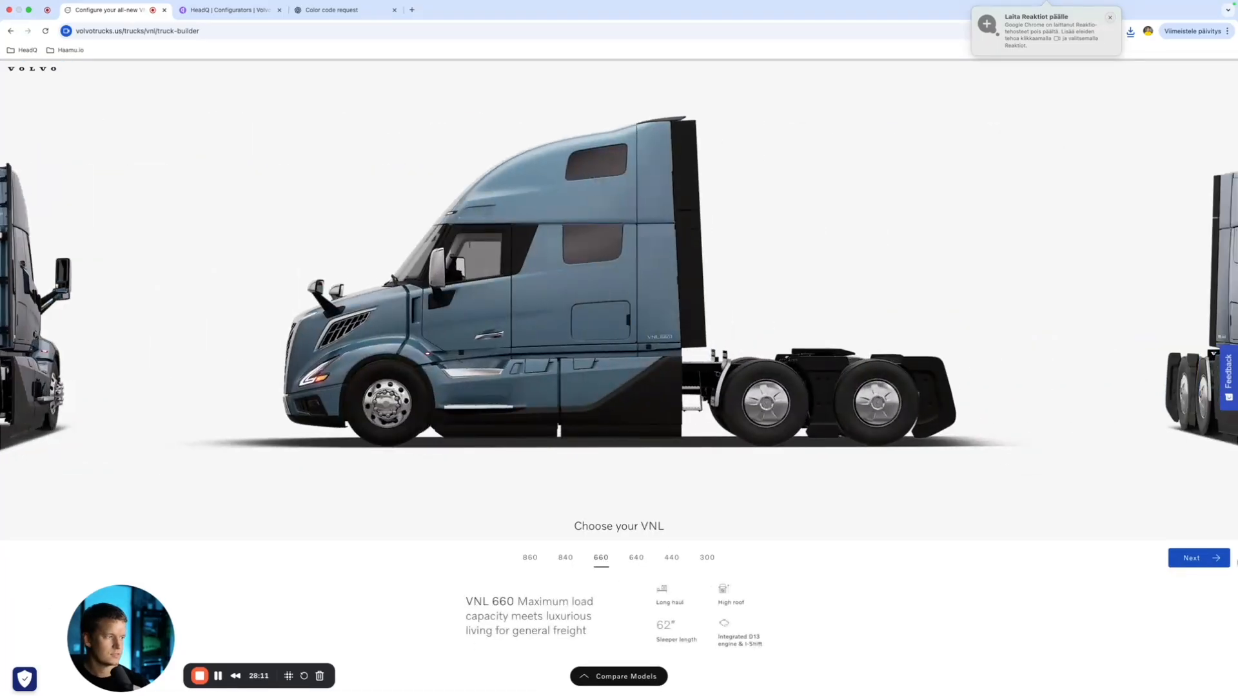
pyautogui.click(1198, 558)
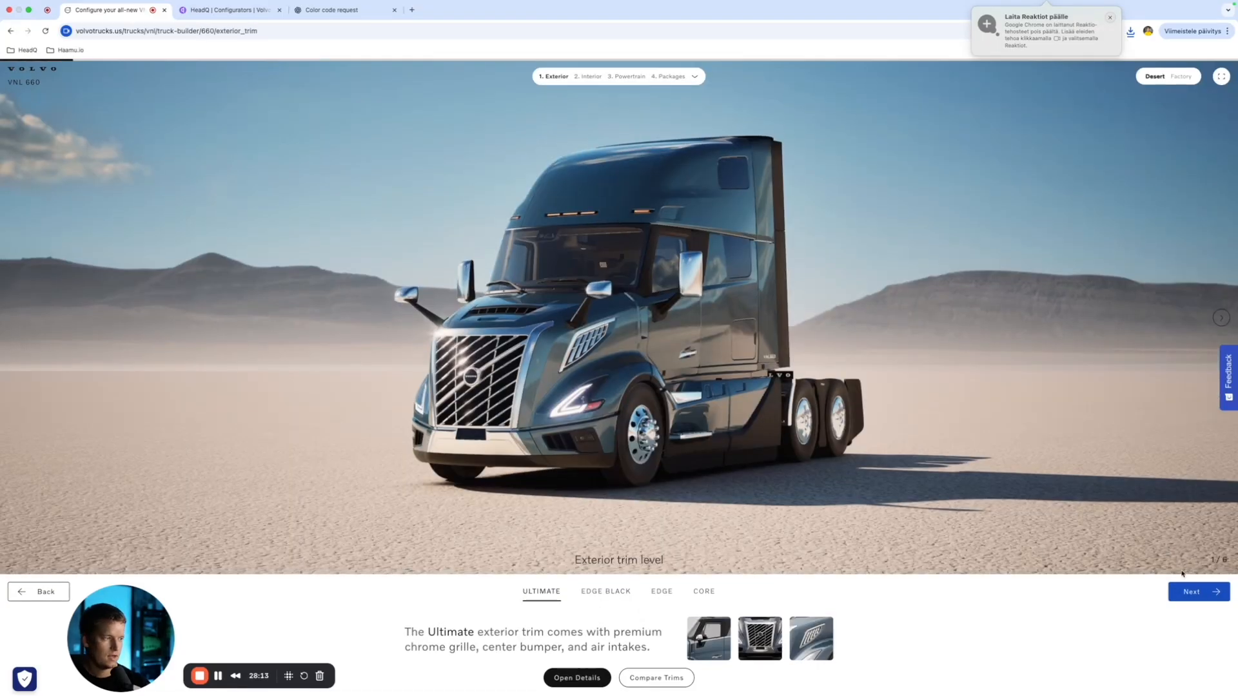
pyautogui.click(1191, 591)
# Step: Set the VNL 660's exterior color to Flame Red from the Pearl range and save its image as Volvo 7
pyautogui.click(613, 594)
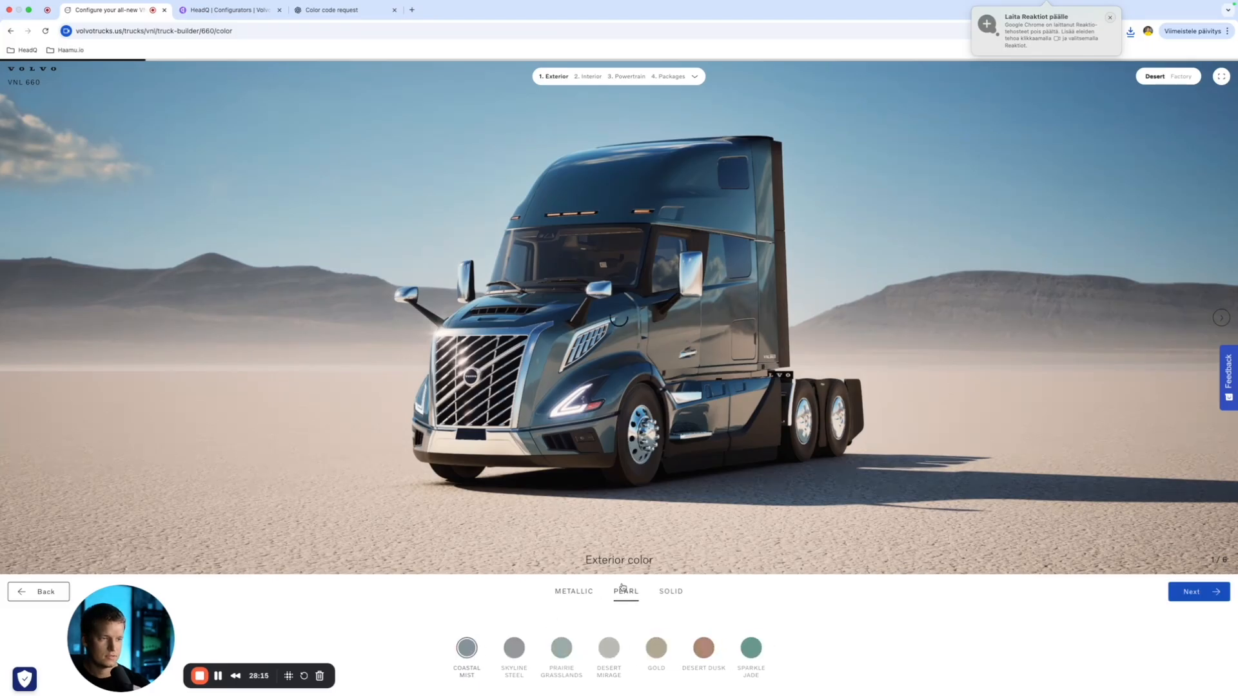
pyautogui.rightClick(711, 278)
pyautogui.click(729, 294)
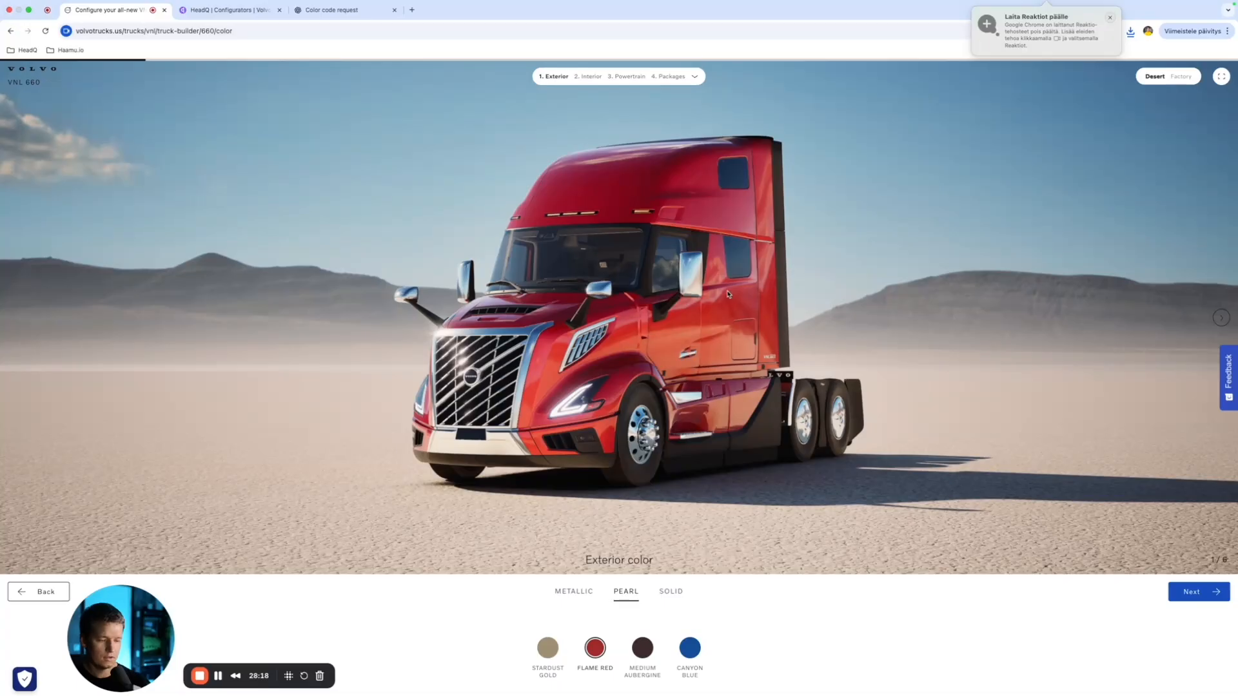
pyautogui.write('Volvo 7')
pyautogui.press('Return')
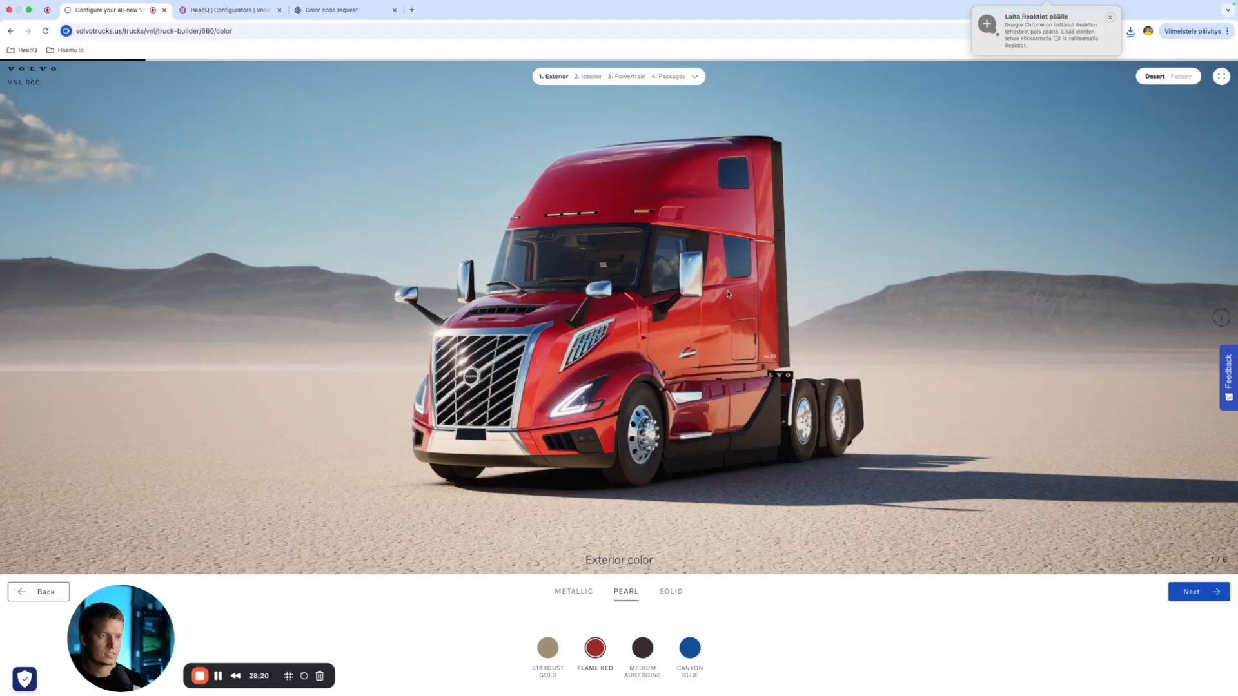
# Step: Set the VNL 660's exterior color to Medium Aubergine and save its image as Volvo 8 in the downloads folder
pyautogui.click(642, 648)
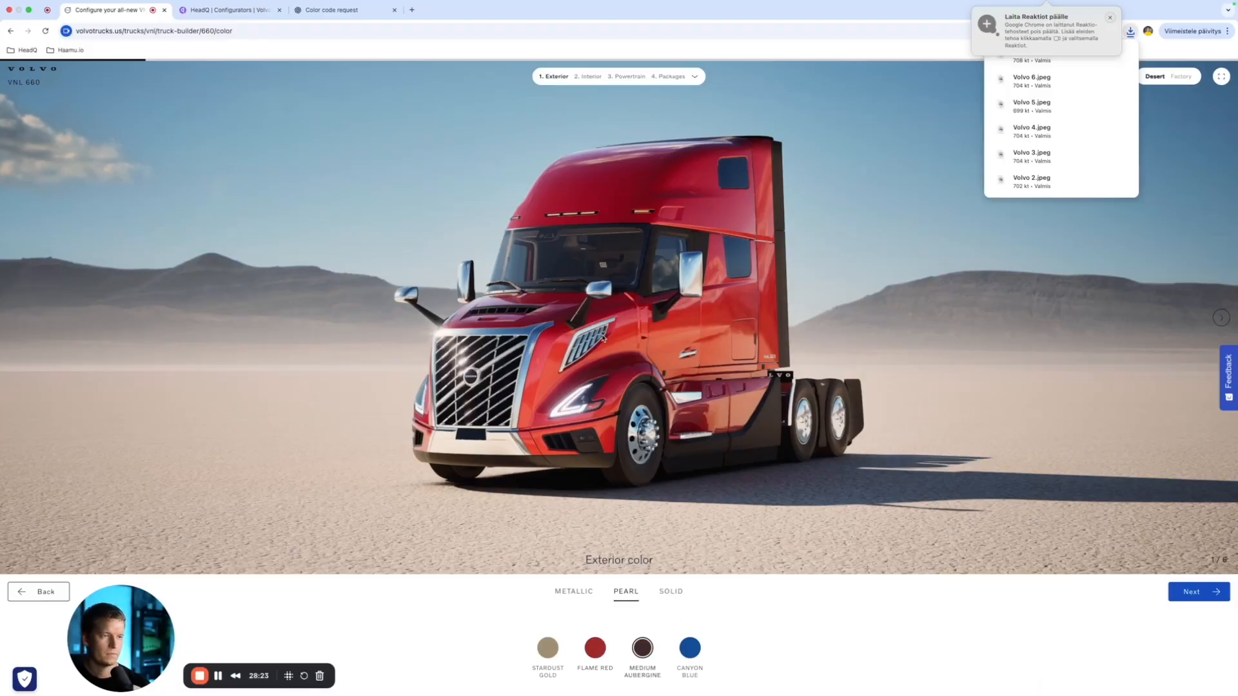
pyautogui.rightClick(665, 341)
pyautogui.click(701, 356)
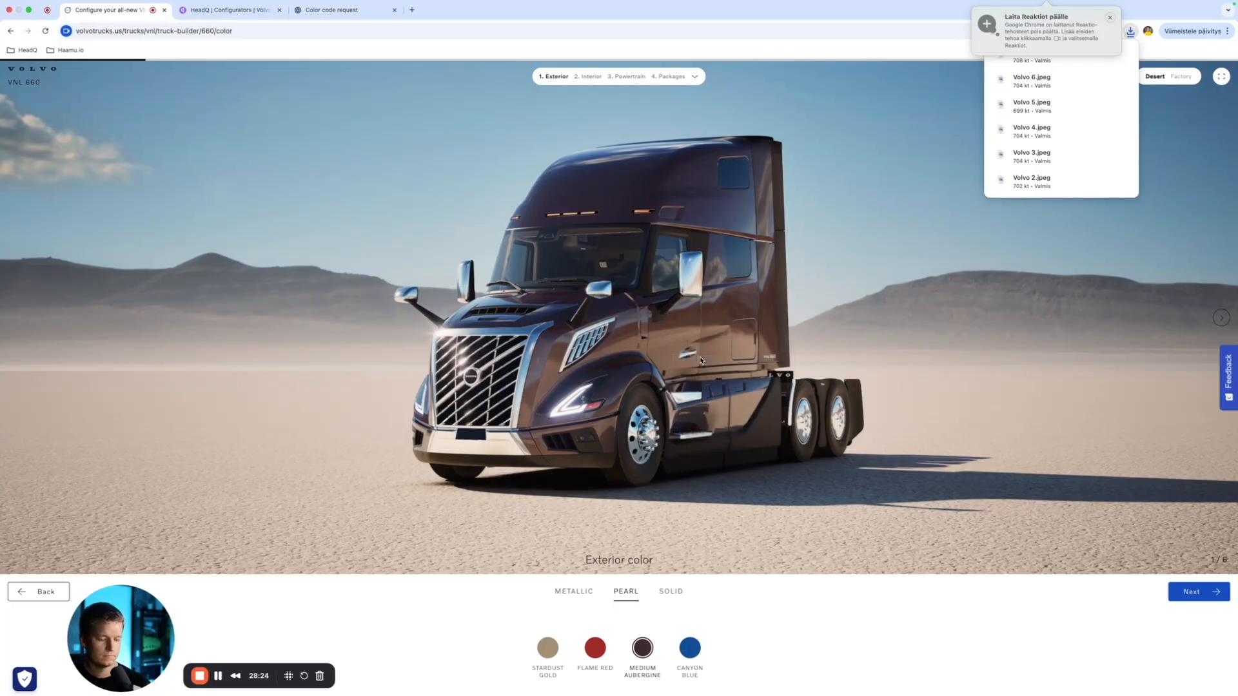
pyautogui.write('Volvo 8')
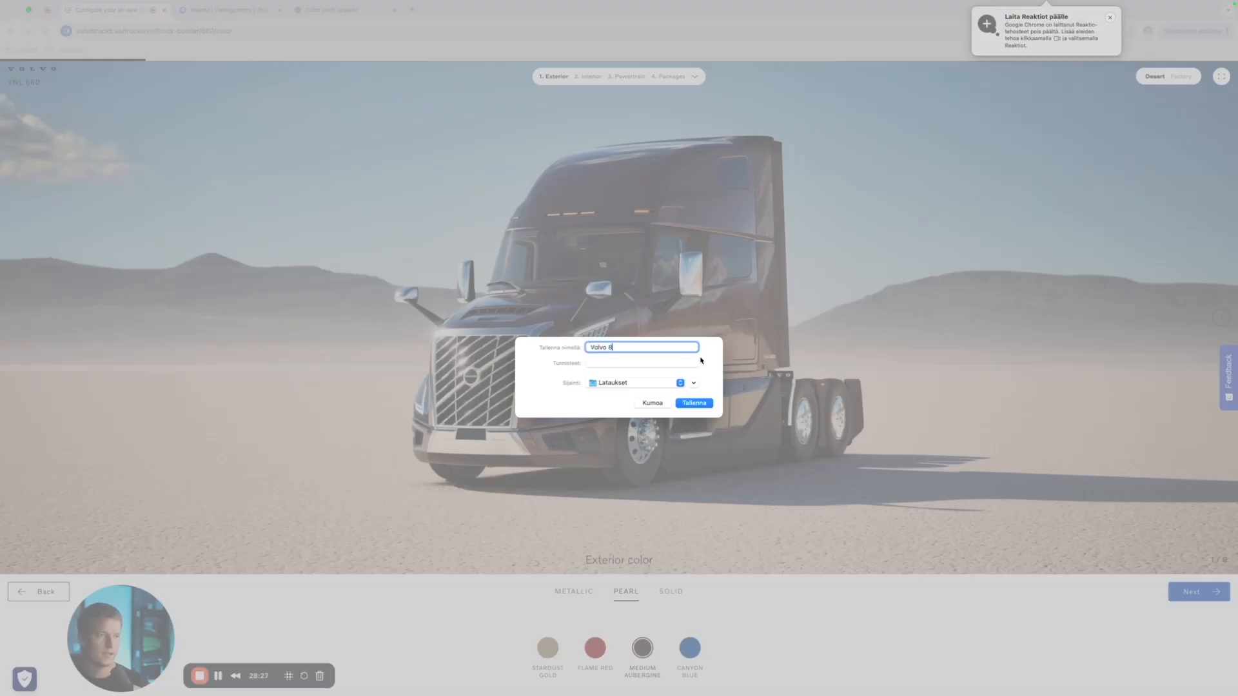
pyautogui.press('Return')
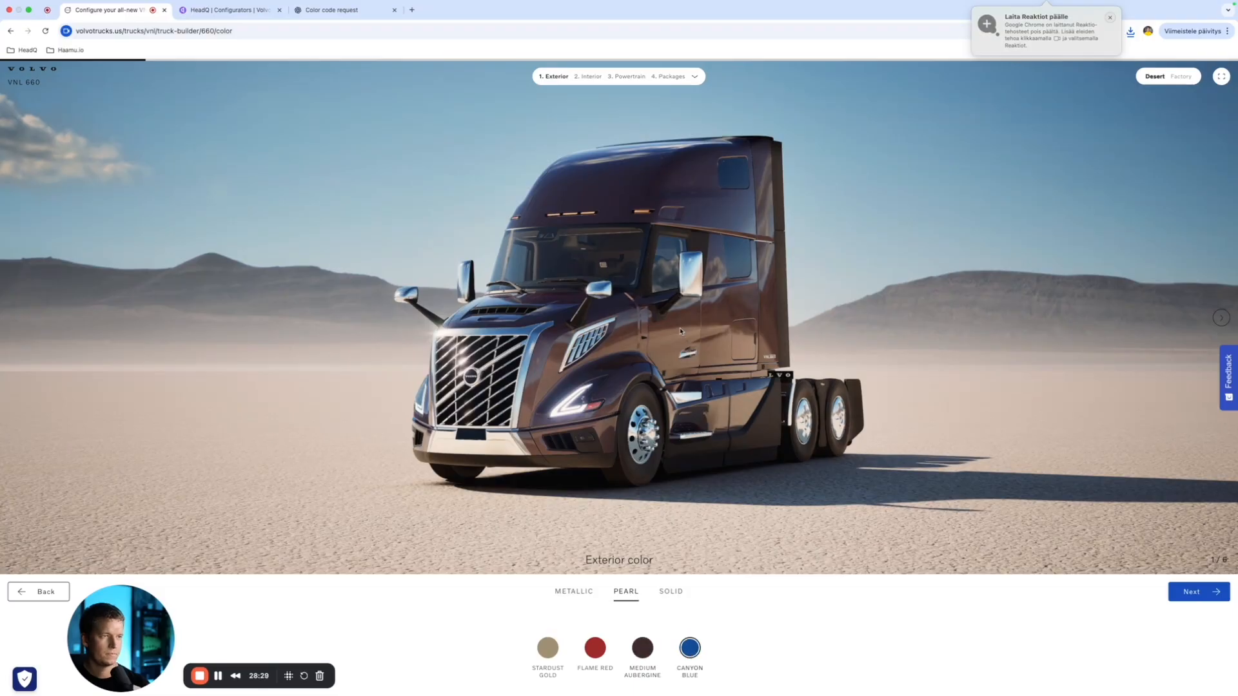
# Step: Set the VNL 660's exterior color to Canyon Blue and save its image as Volvo 9 in the downloads folder
pyautogui.rightClick(675, 312)
pyautogui.click(709, 324)
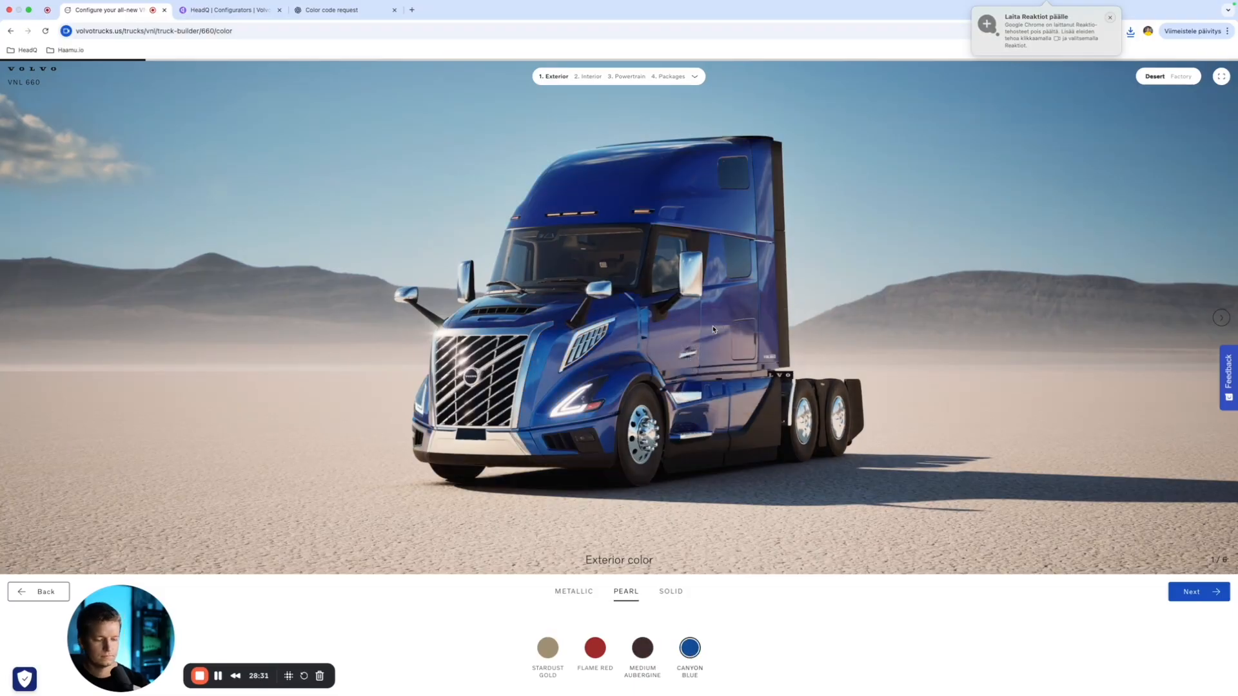
pyautogui.write('Volvo 9')
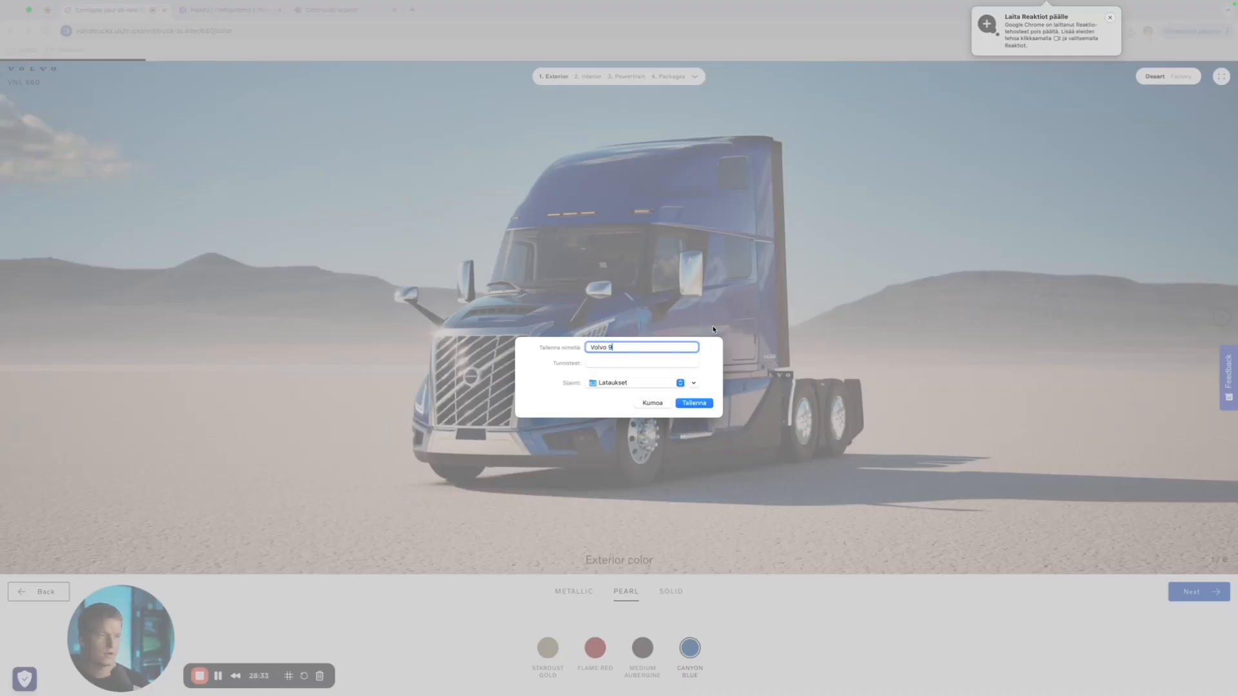
pyautogui.press('Return')
# Step: Return to the truck builder's model selection and start a VNL 640 design with the Ultimate exterior trim
pyautogui.click(44, 591)
pyautogui.click(47, 589)
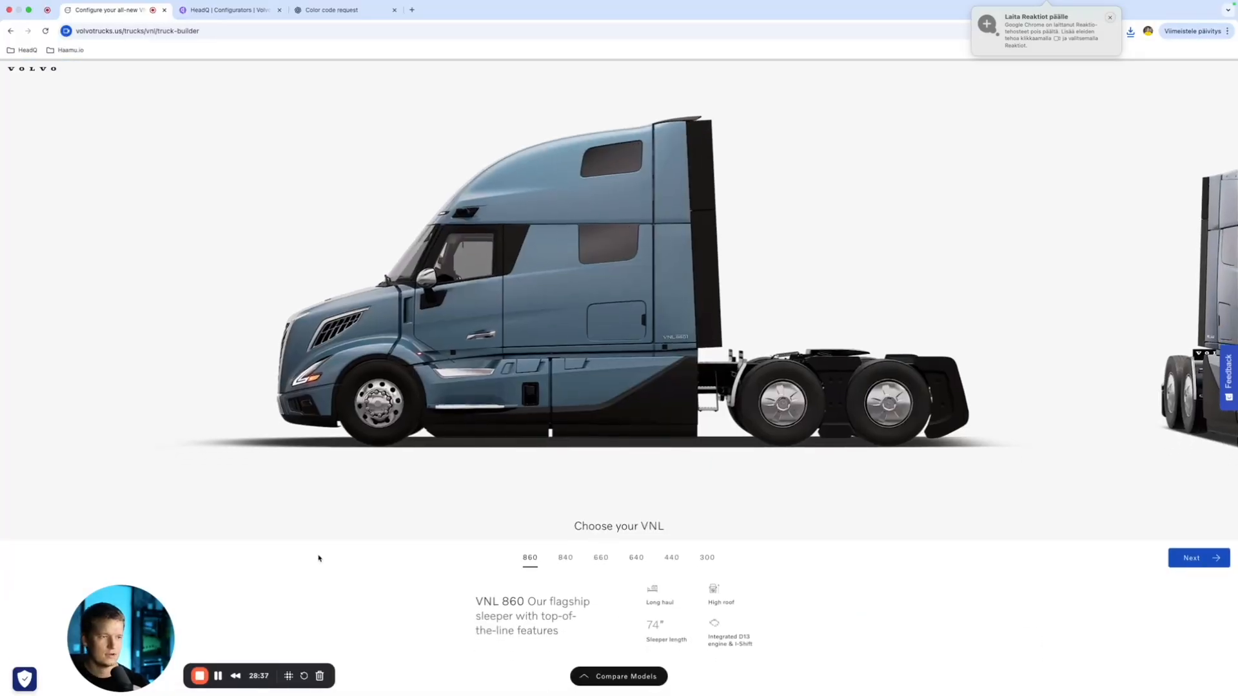
pyautogui.click(635, 558)
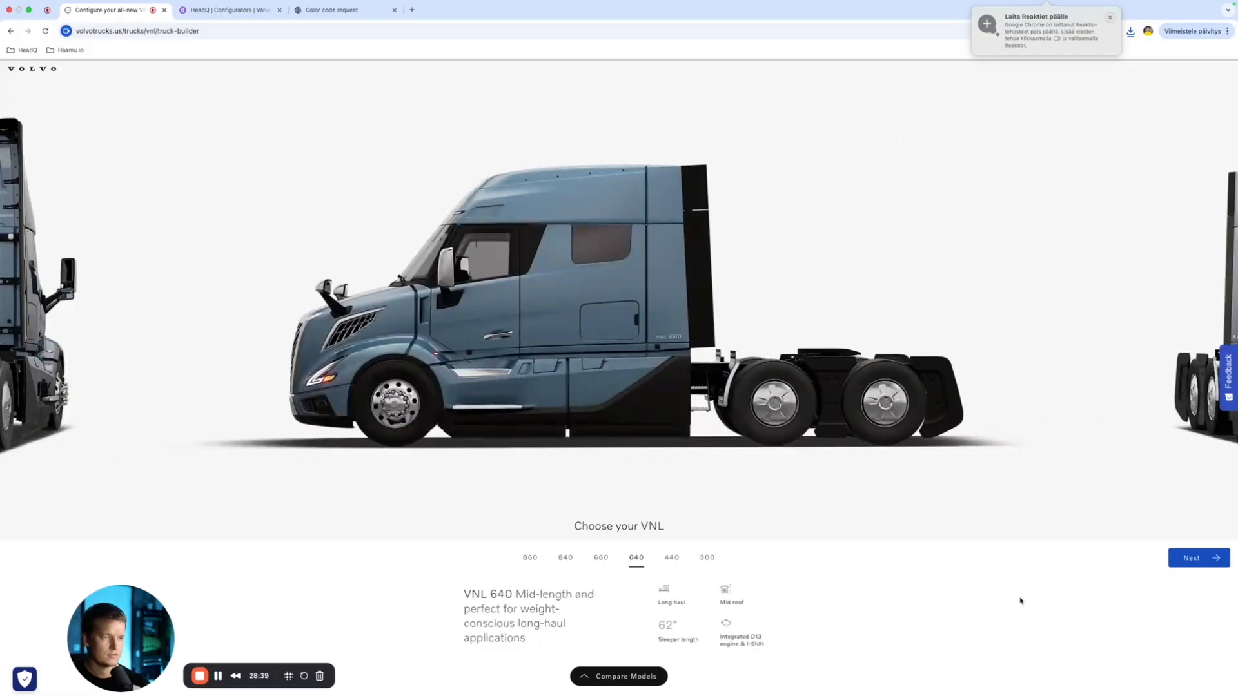
pyautogui.click(1201, 559)
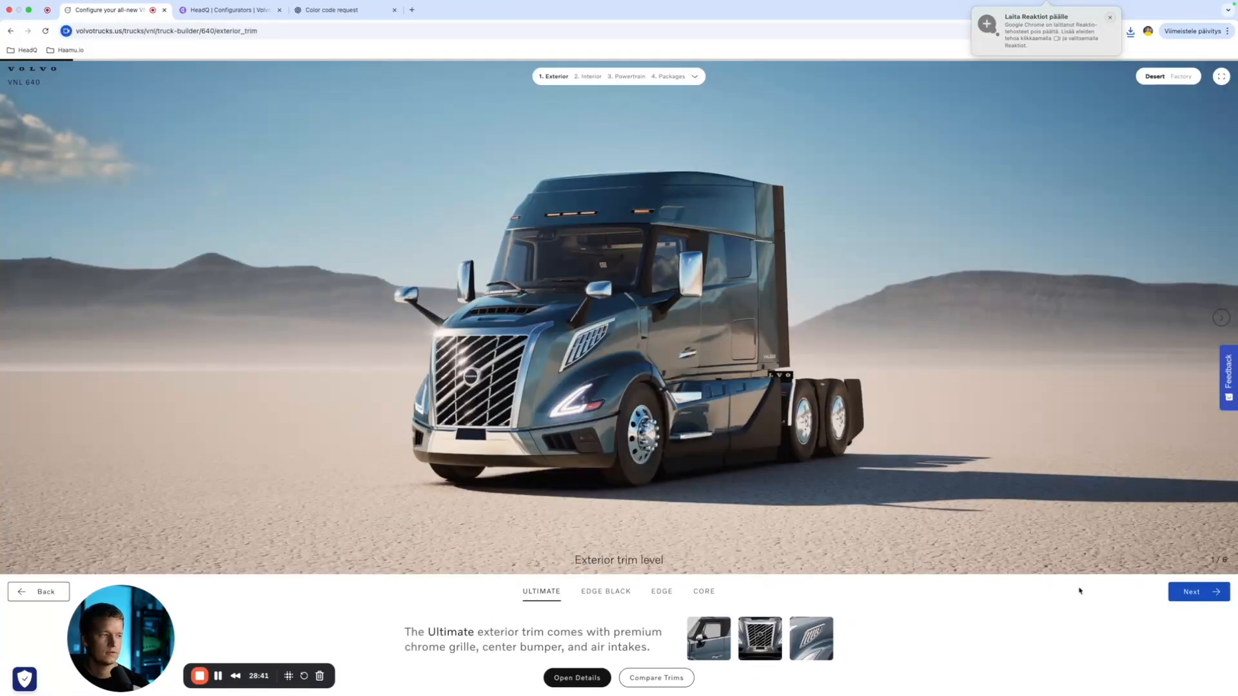
pyautogui.click(1196, 591)
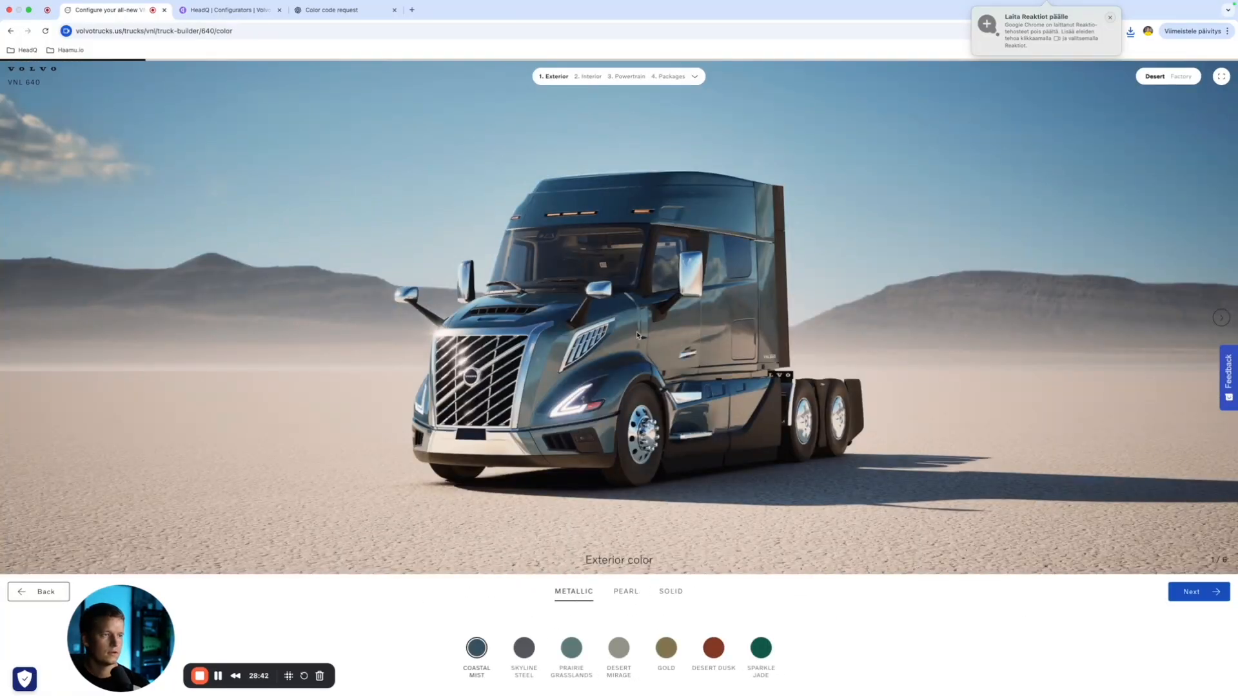
# Step: Set the VNL 640's exterior color to Flame Red from the Pearl range and save its image as Volvo 10
pyautogui.click(626, 590)
pyautogui.click(594, 653)
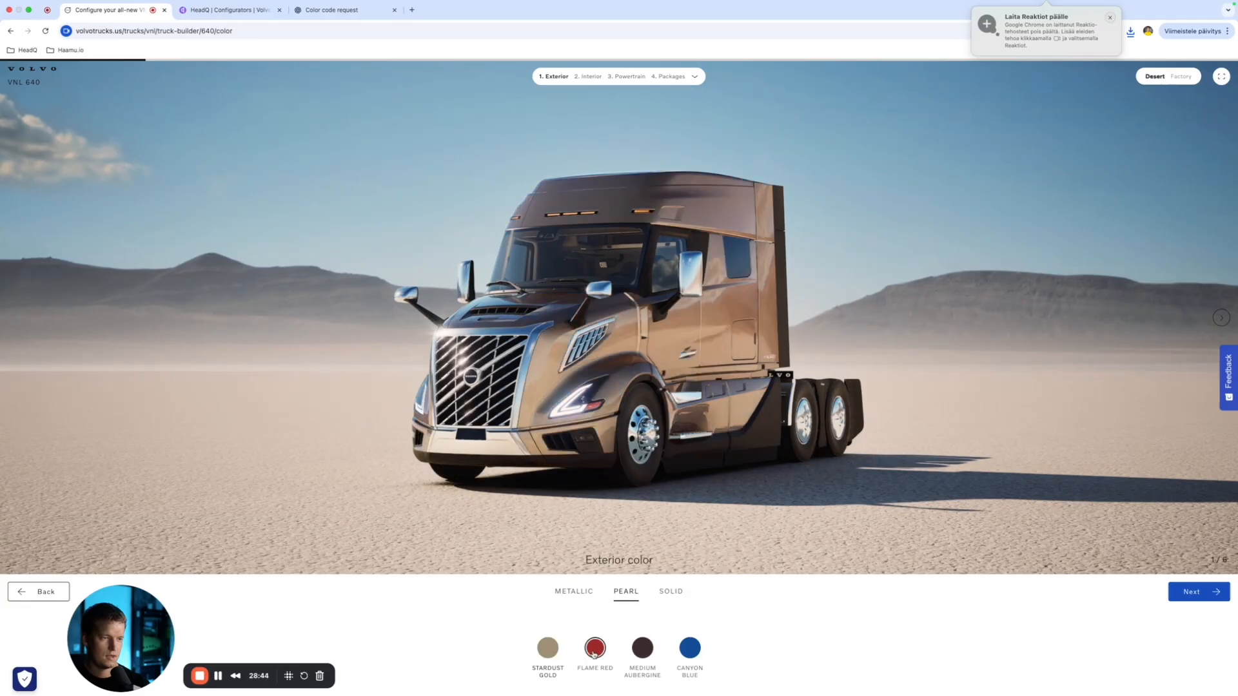
pyautogui.rightClick(733, 360)
pyautogui.click(767, 380)
pyautogui.write('Volvo 10')
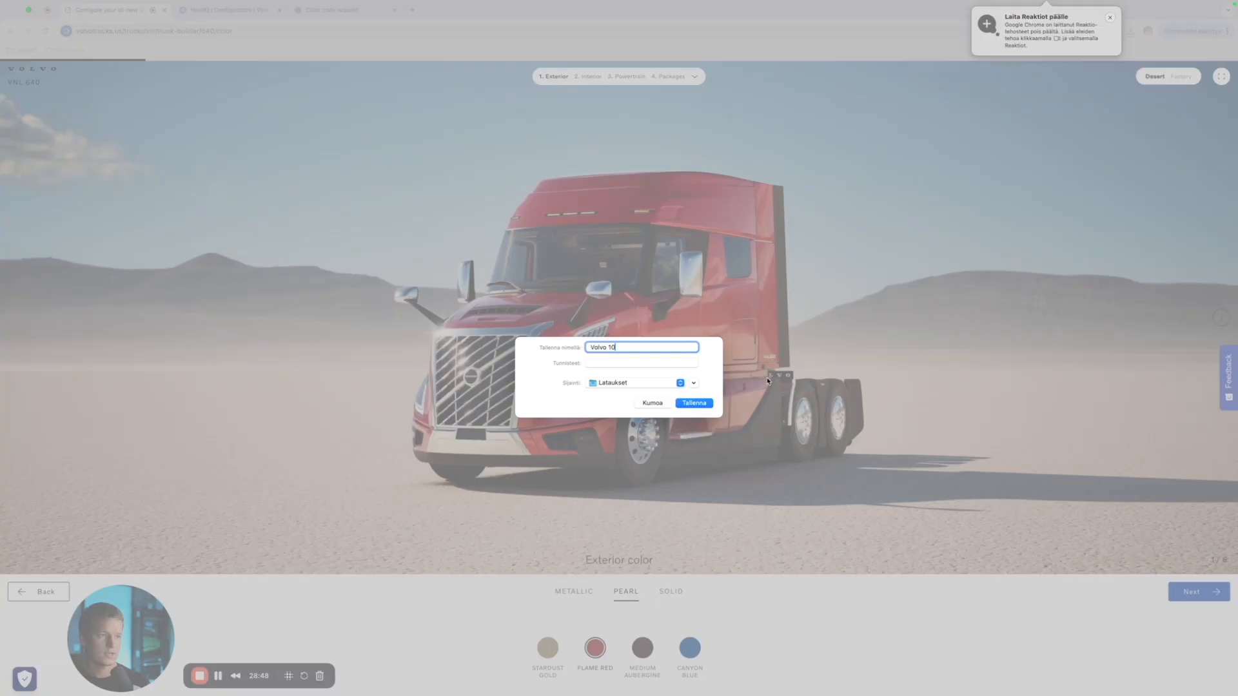
pyautogui.press('Return')
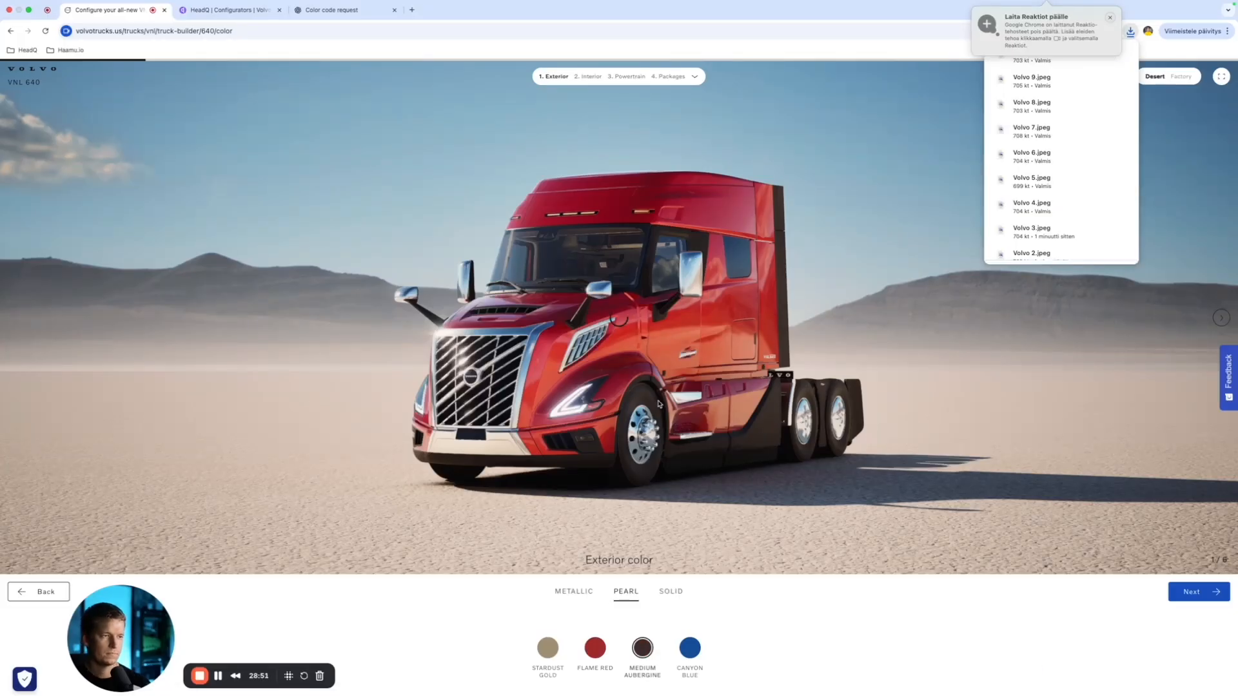
# Step: Set the VNL 640's exterior color to Medium Aubergine and save the page as a complete web page named Volvo 11
pyautogui.rightClick(659, 402)
pyautogui.click(733, 462)
pyautogui.write('Volvo 11')
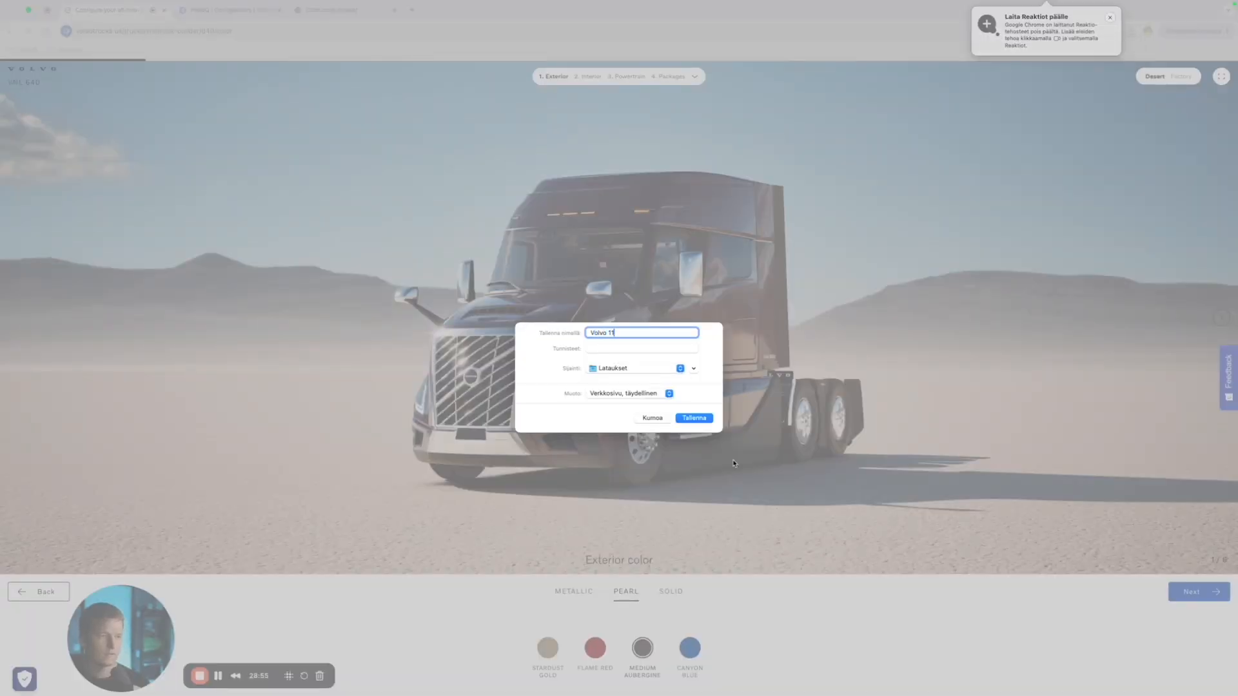
pyautogui.press('Return')
# Step: Set the VNL 640's exterior color to Canyon Blue and save its image as Volvo 12 in the downloads folder
pyautogui.click(694, 651)
pyautogui.rightClick(663, 360)
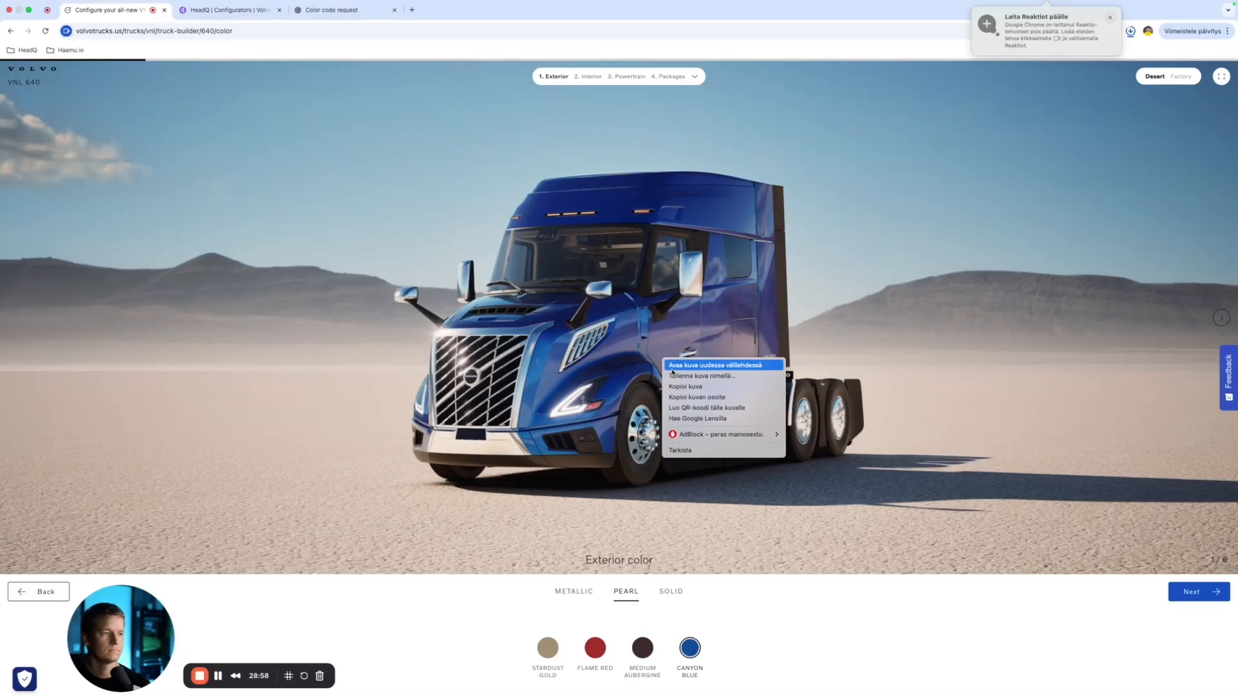
pyautogui.click(705, 376)
pyautogui.write('Volvo 12')
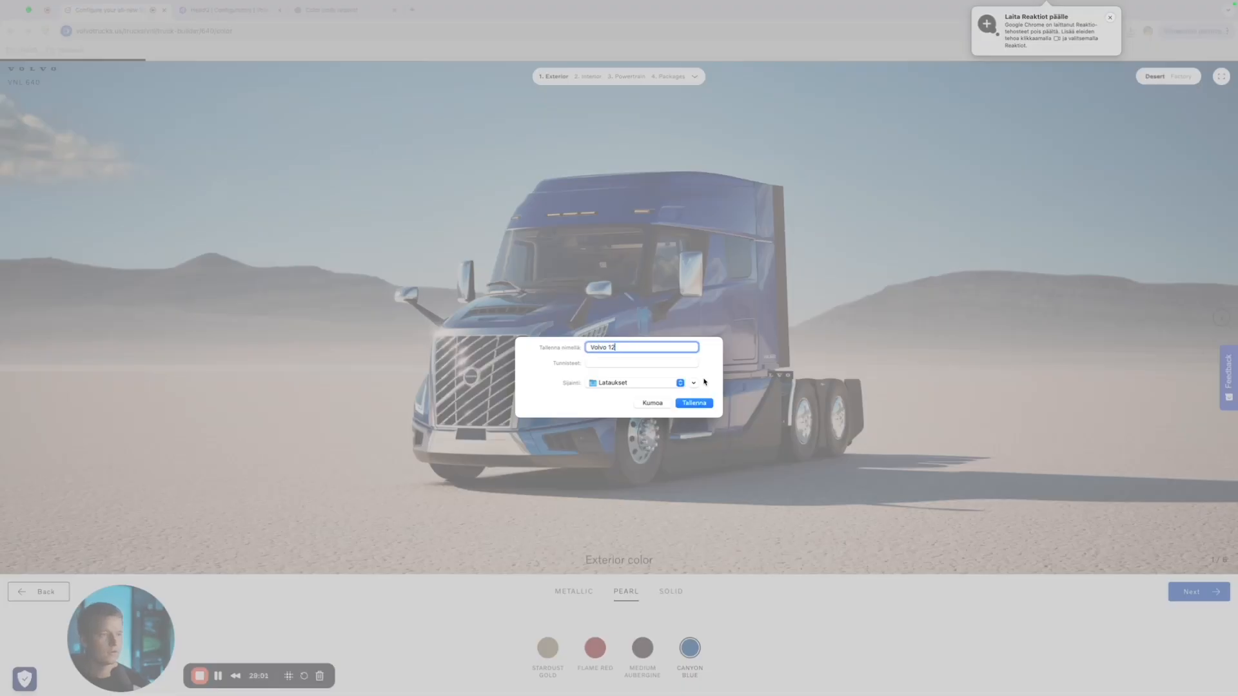
pyautogui.press('Return')
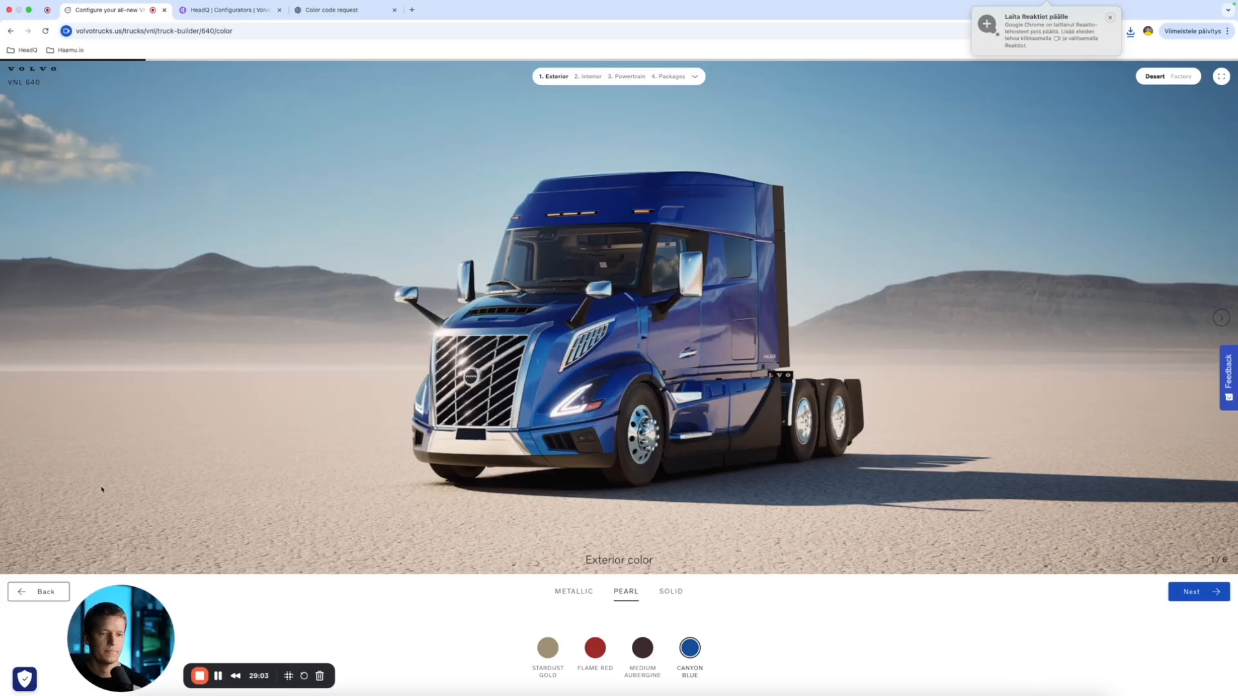
# Step: Return to the model selection and start a new VNL 640 design with the Ultimate trim, discarding the previous configuration
pyautogui.click(58, 593)
pyautogui.click(58, 593)
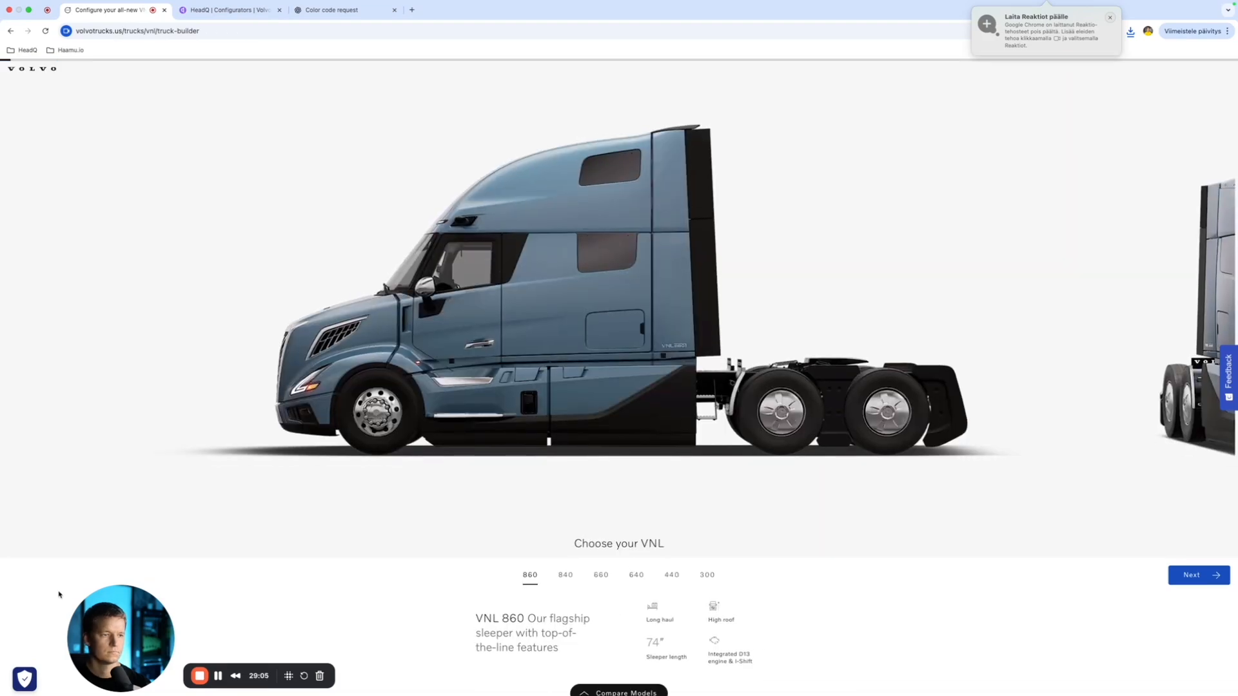
pyautogui.click(631, 558)
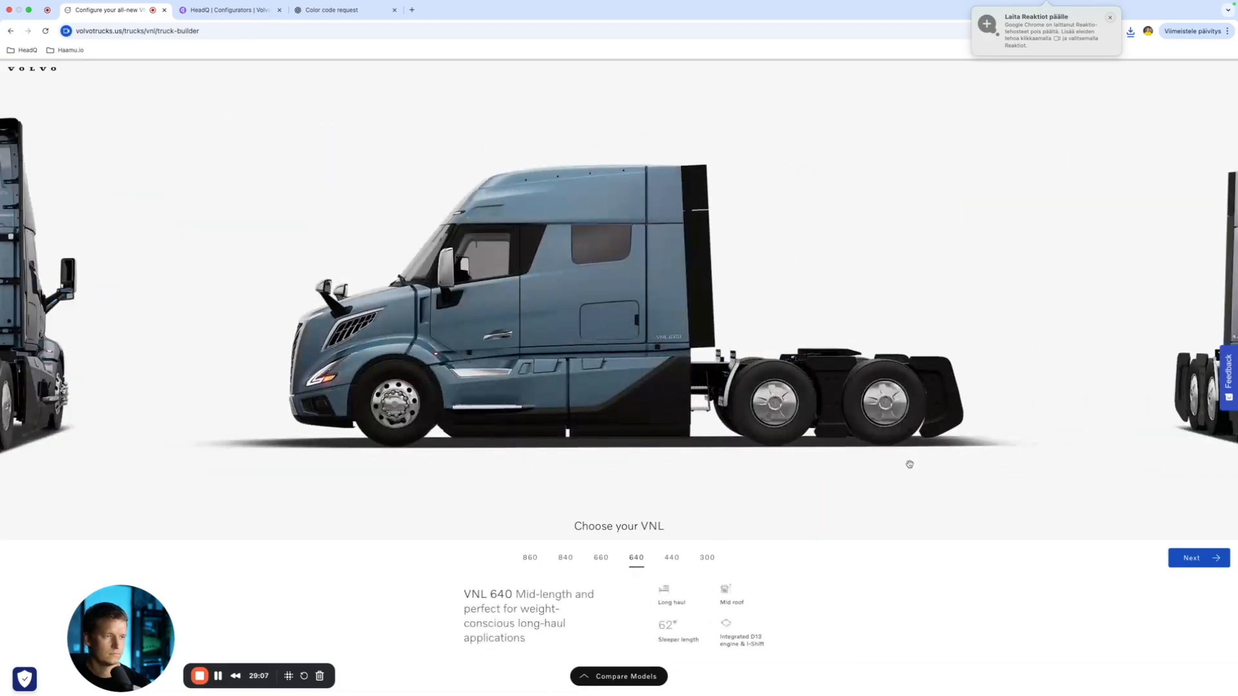
pyautogui.click(1216, 559)
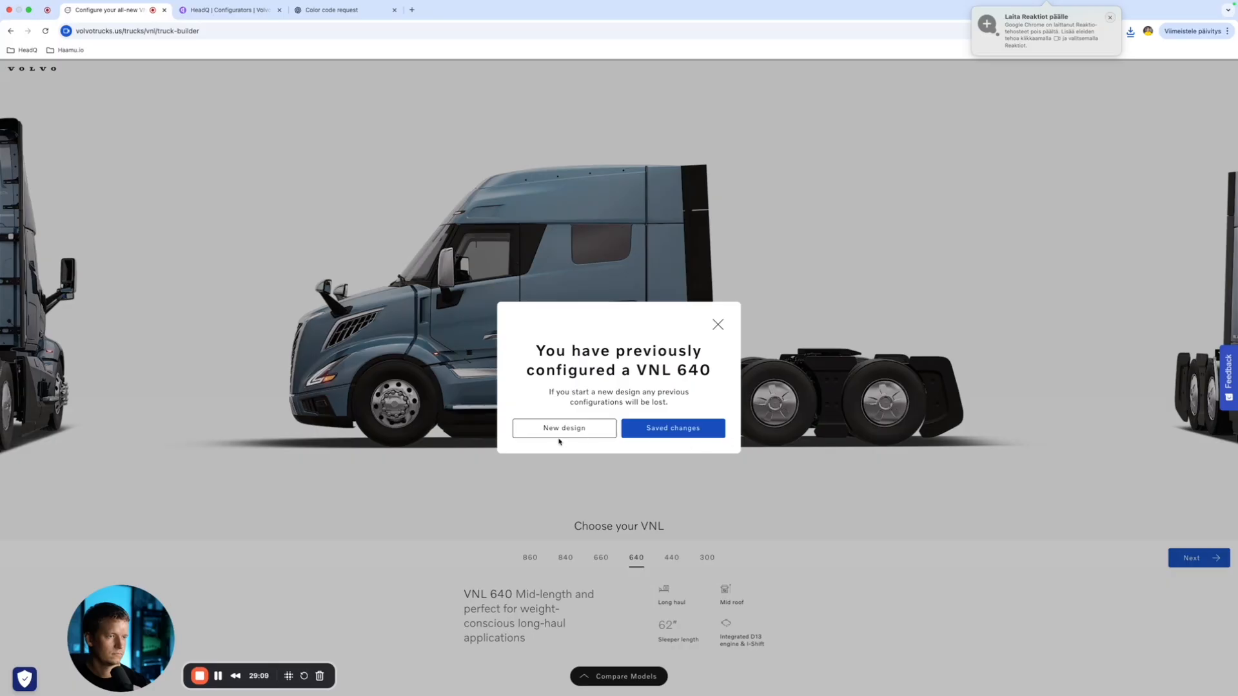
pyautogui.click(565, 430)
pyautogui.click(1209, 599)
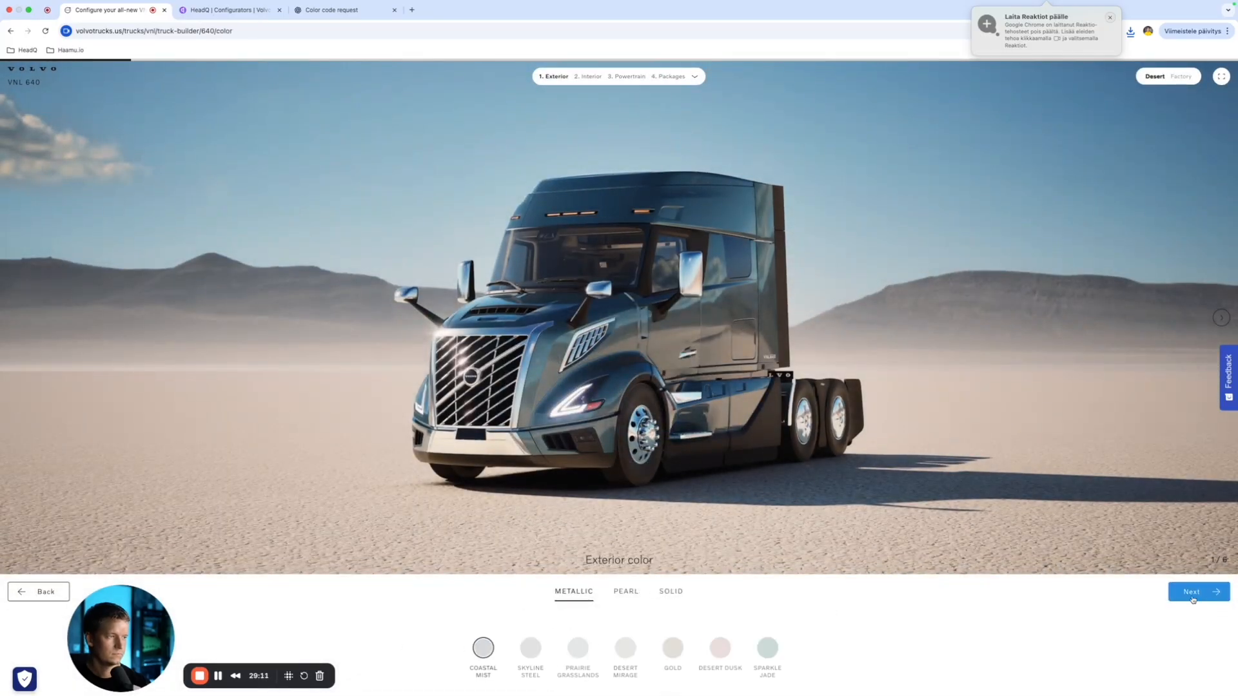
# Step: Set the new VNL 640 design's exterior color to Flame Red from the Pearl range and save its image as Volvo 13
pyautogui.click(621, 593)
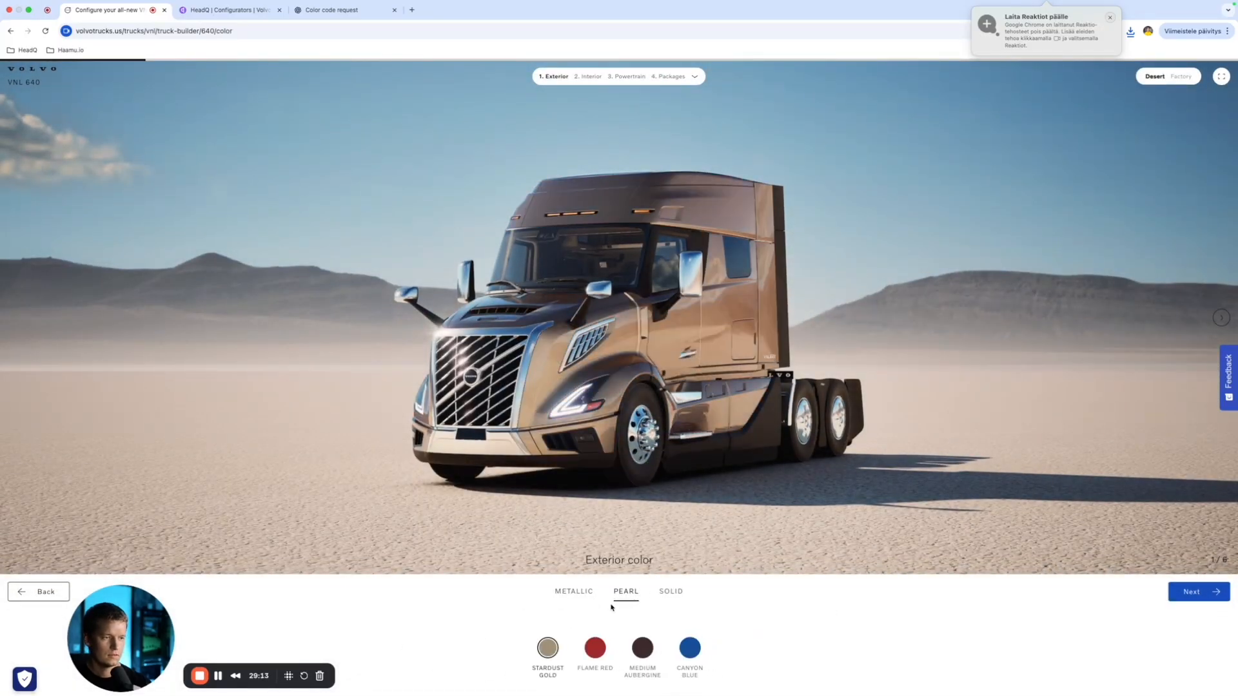
pyautogui.click(595, 651)
pyautogui.rightClick(619, 272)
pyautogui.click(662, 285)
pyautogui.write('Volvo')
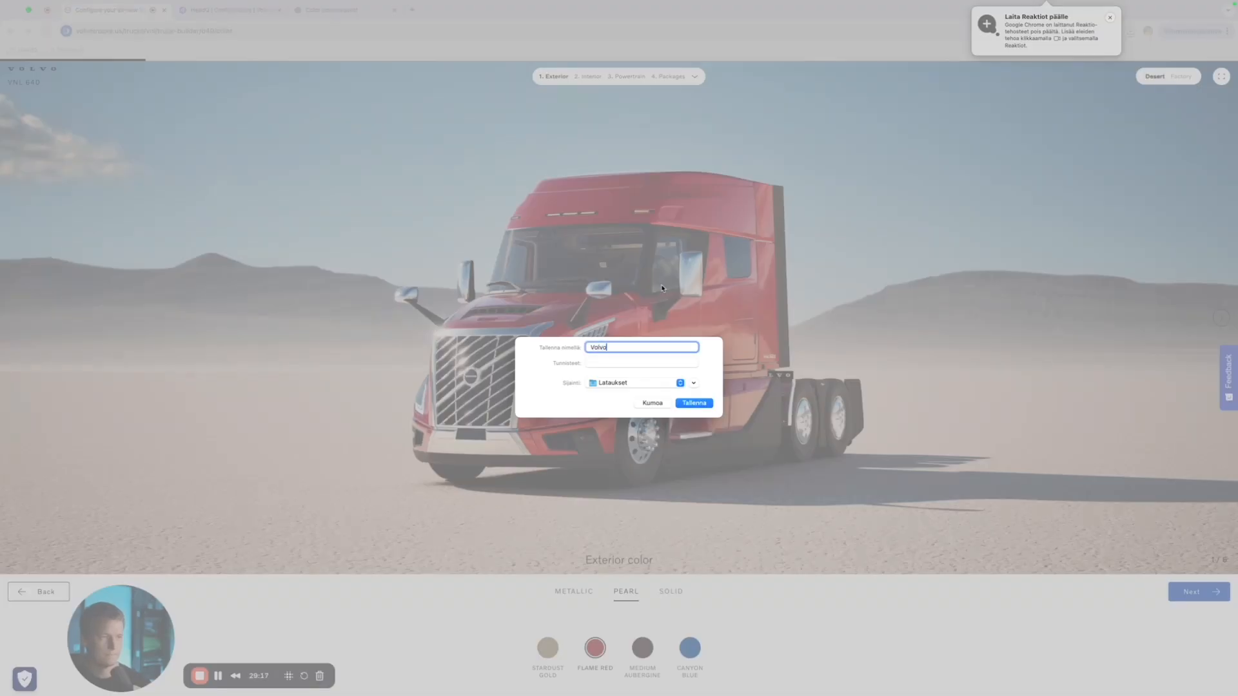
pyautogui.write(' 13')
pyautogui.press('Return')
# Step: Set the VNL 640's exterior color to Medium Aubergine and save its image as Volvo 14 in the downloads folder
pyautogui.click(642, 647)
pyautogui.rightClick(603, 337)
pyautogui.click(648, 349)
pyautogui.write('V')
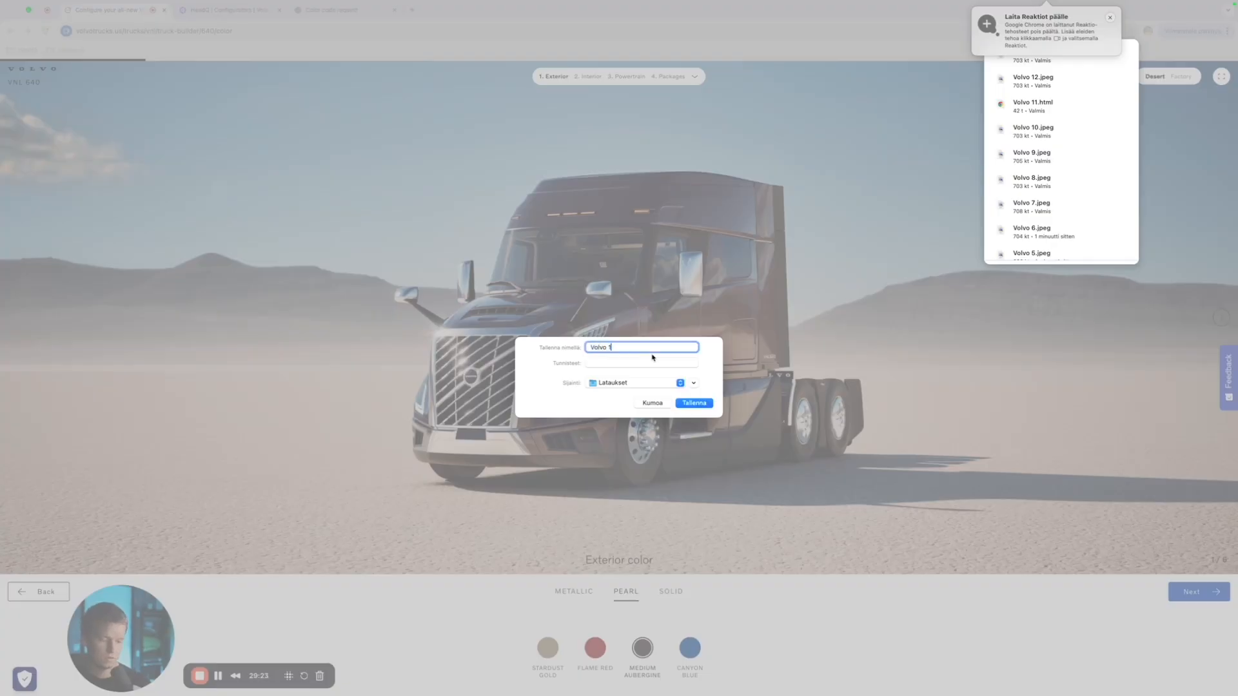
pyautogui.write('olvo 1')
pyautogui.press('Return')
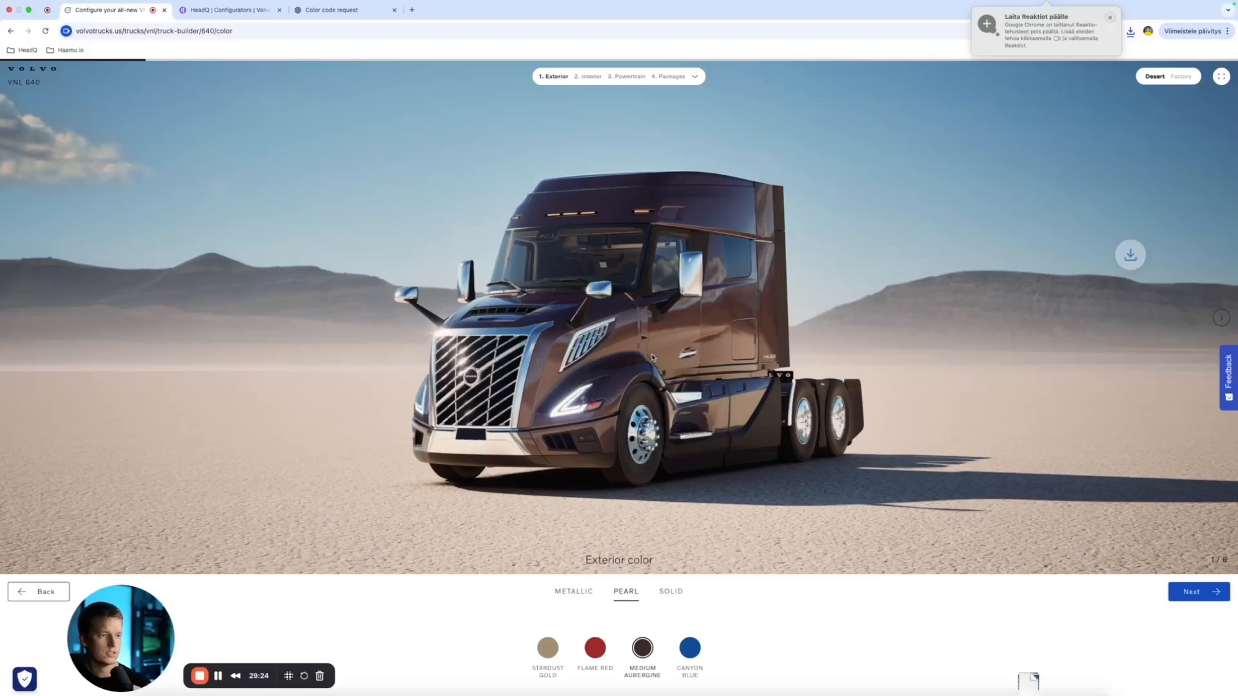
# Step: Set the VNL 640's exterior color to Canyon Blue and save its image as Volvo 15
pyautogui.click(685, 649)
pyautogui.rightClick(646, 377)
pyautogui.click(696, 397)
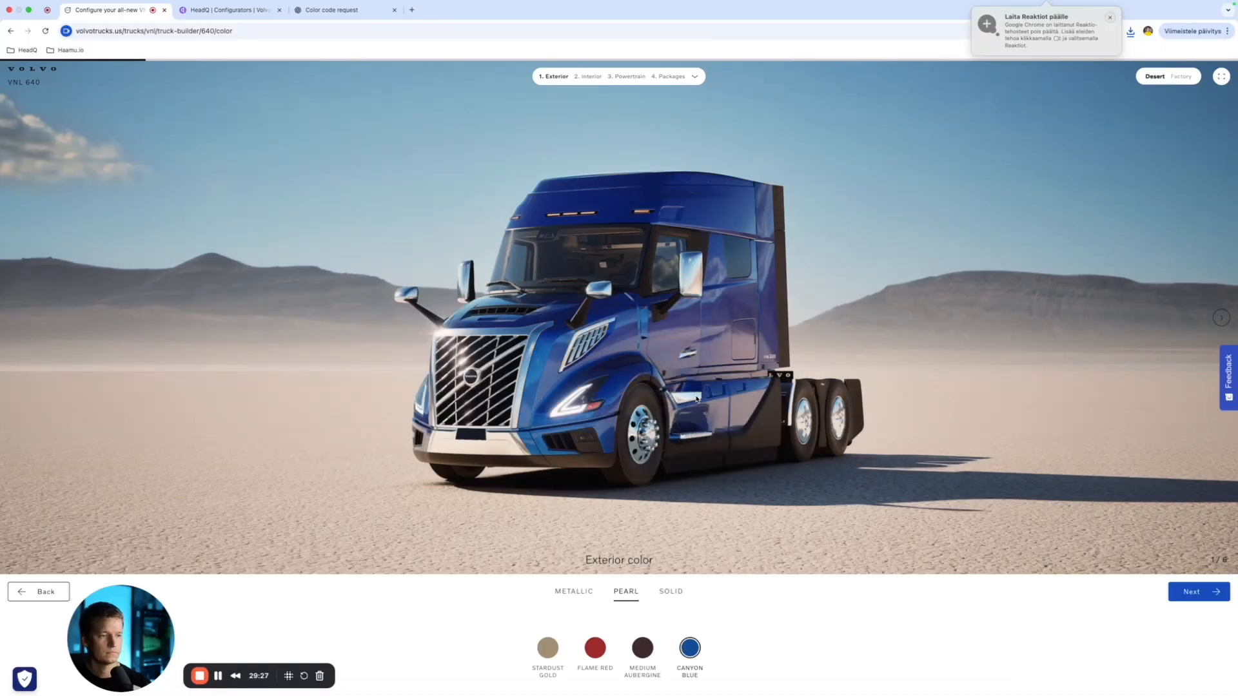
pyautogui.write('Volvo 1')
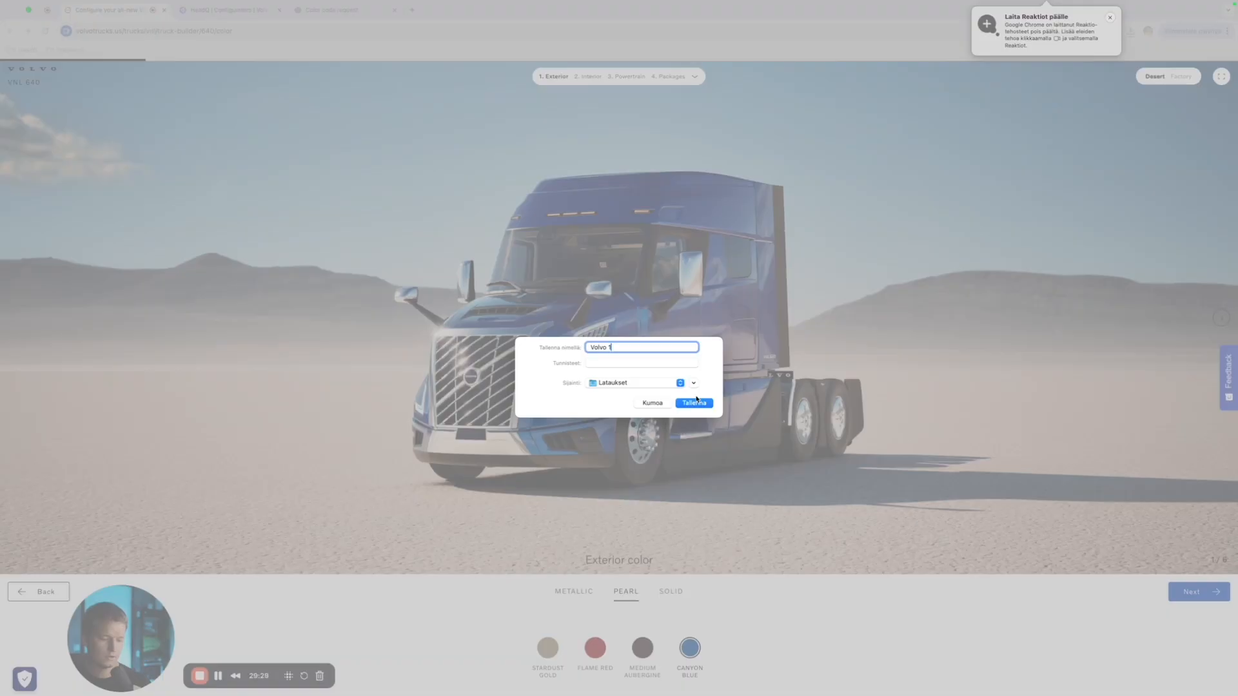
pyautogui.write('5')
pyautogui.click(696, 400)
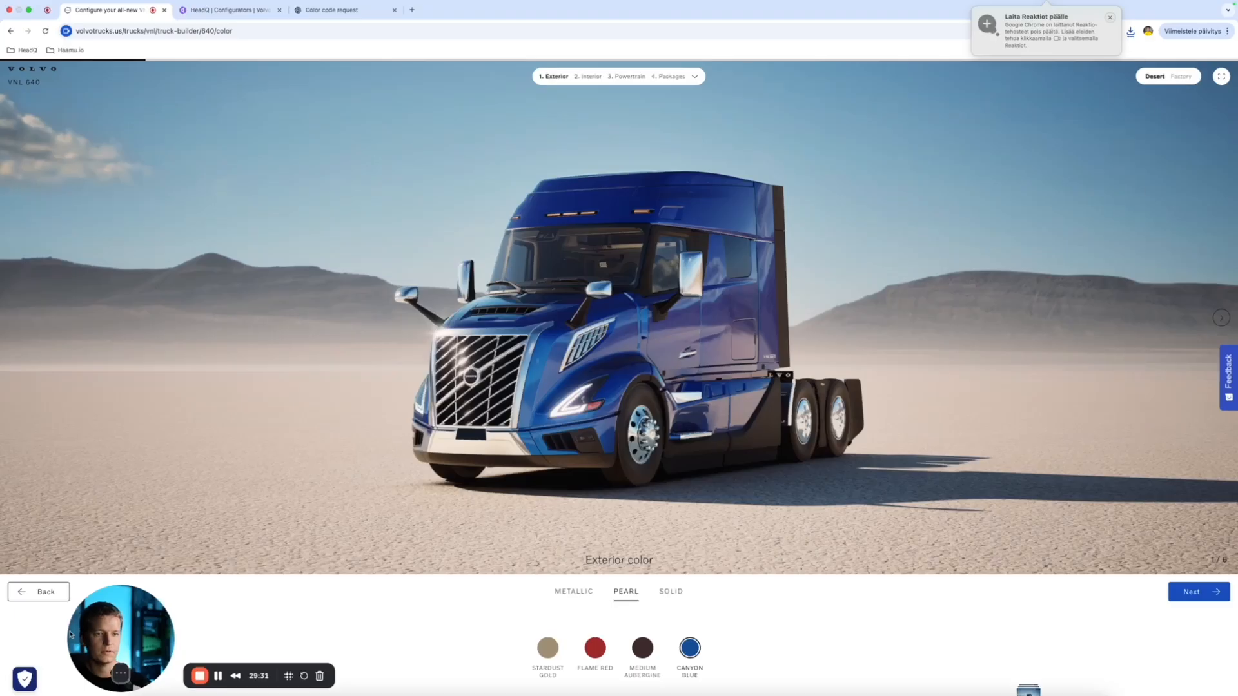
# Step: Return to the model selection and start a new design with the VNL 300
pyautogui.click(56, 600)
pyautogui.click(57, 600)
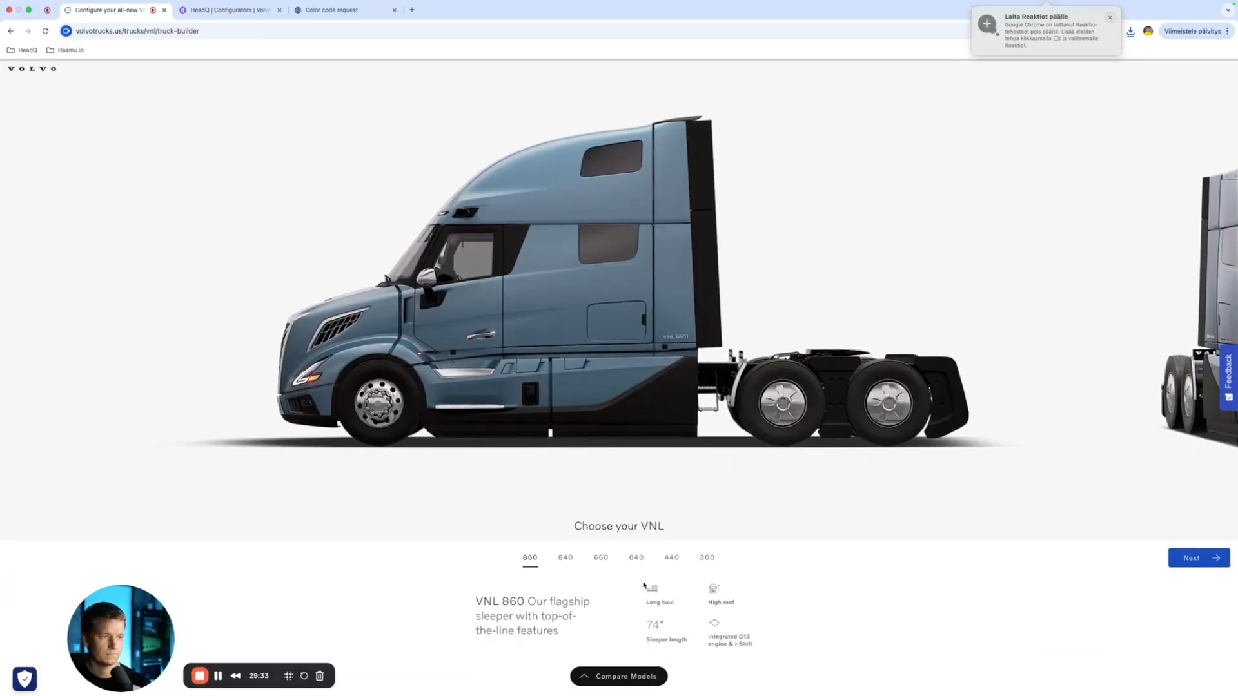
pyautogui.click(673, 559)
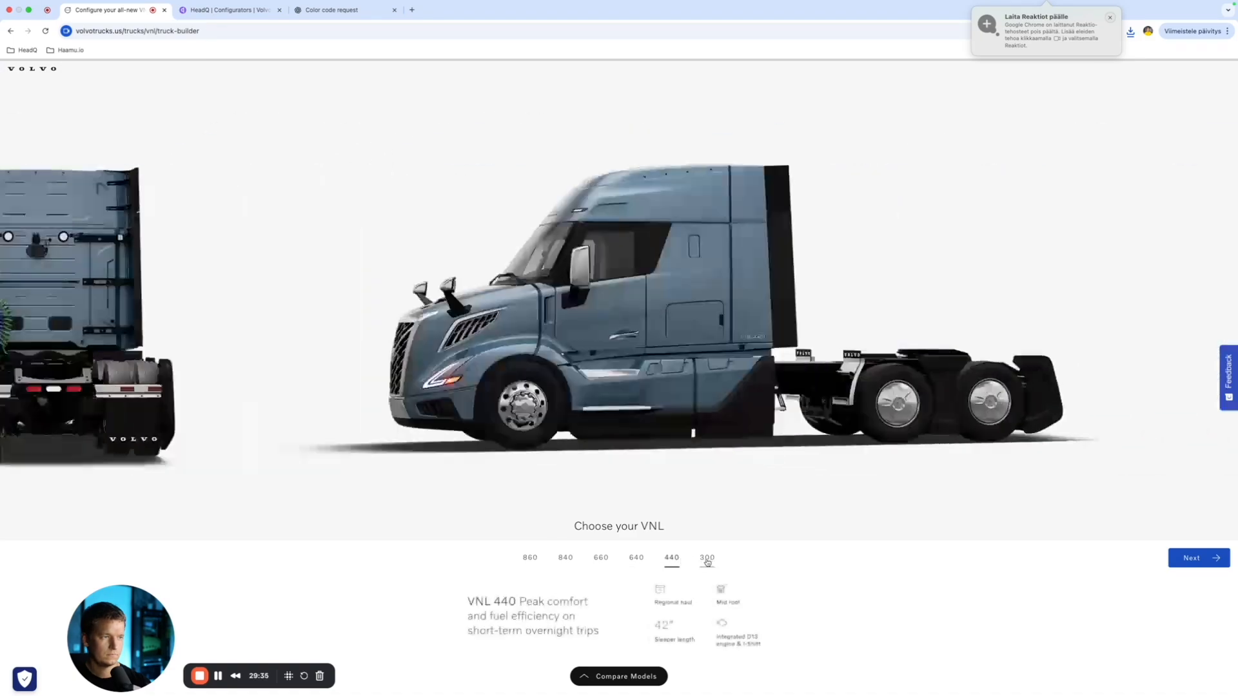
pyautogui.click(707, 558)
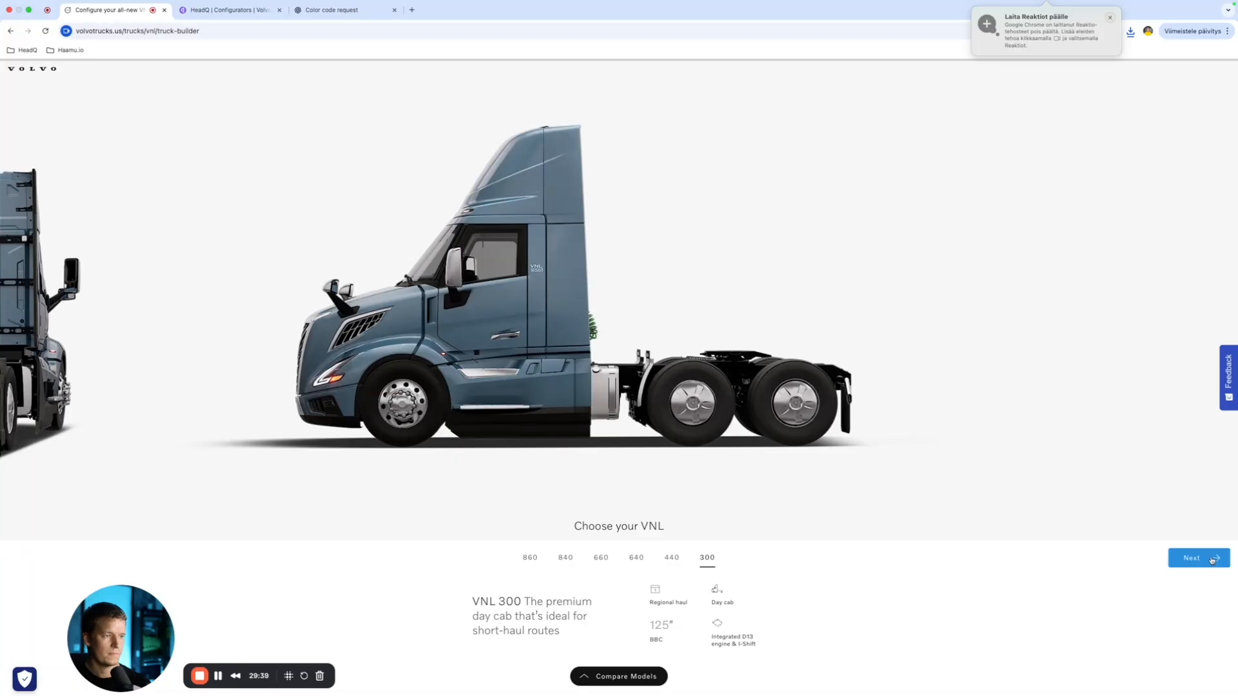
pyautogui.click(1211, 561)
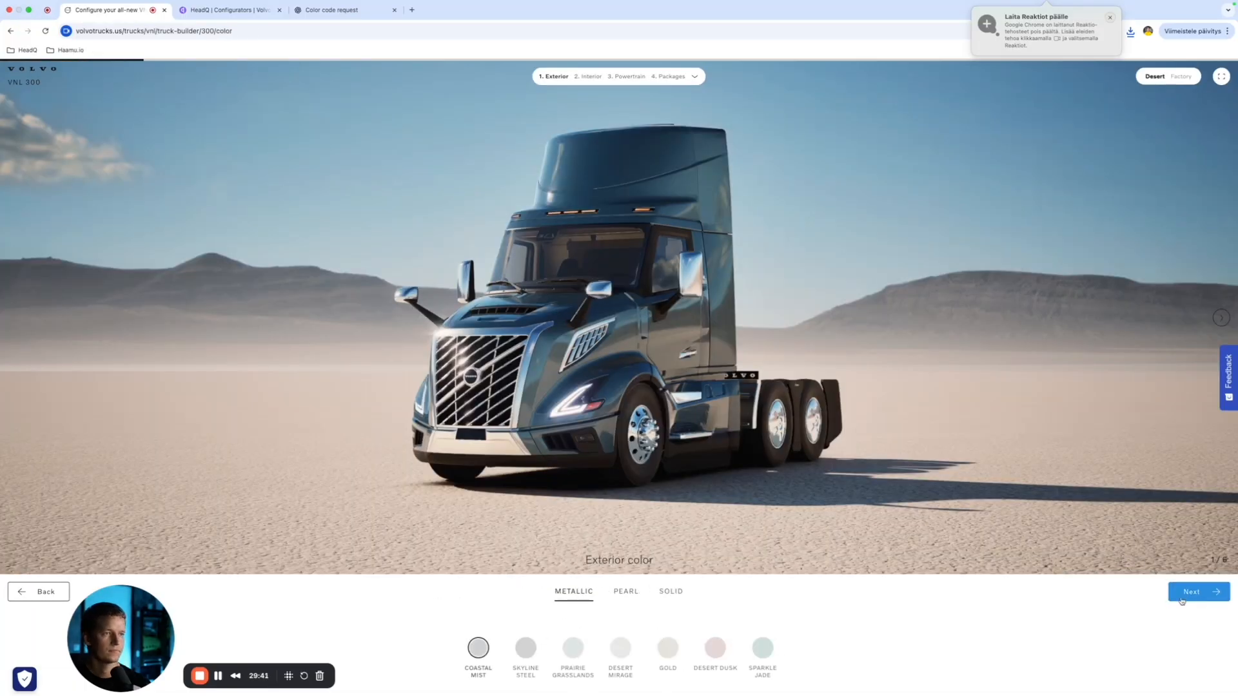
# Step: Set the VNL 300's exterior color to Flame Red from the Pearl range and save its image as Volvo 16
pyautogui.click(614, 589)
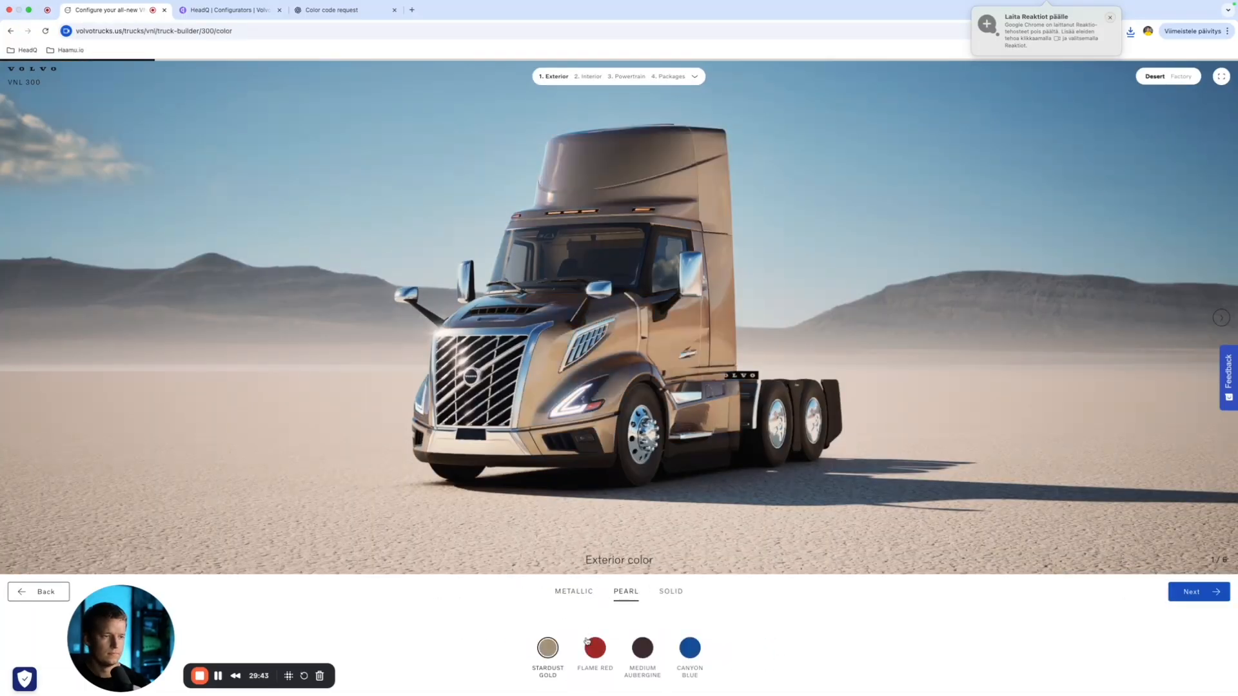
pyautogui.rightClick(693, 305)
pyautogui.click(726, 324)
pyautogui.write('Volvo 16')
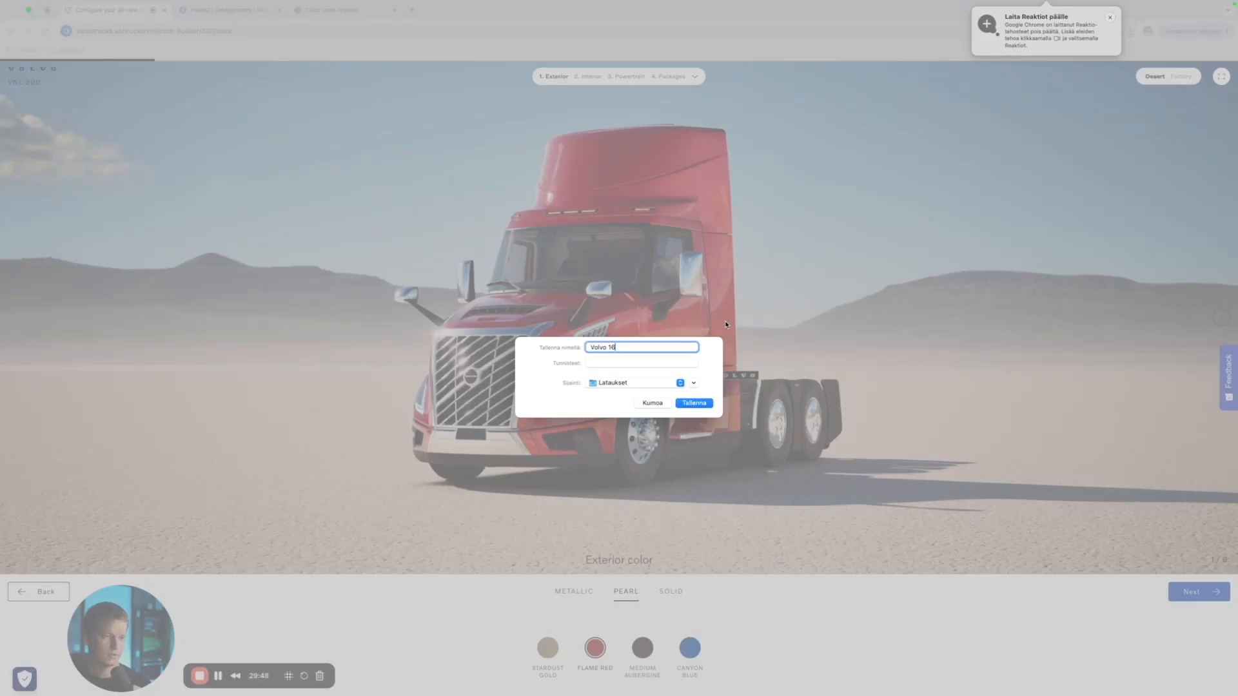
pyautogui.press('Return')
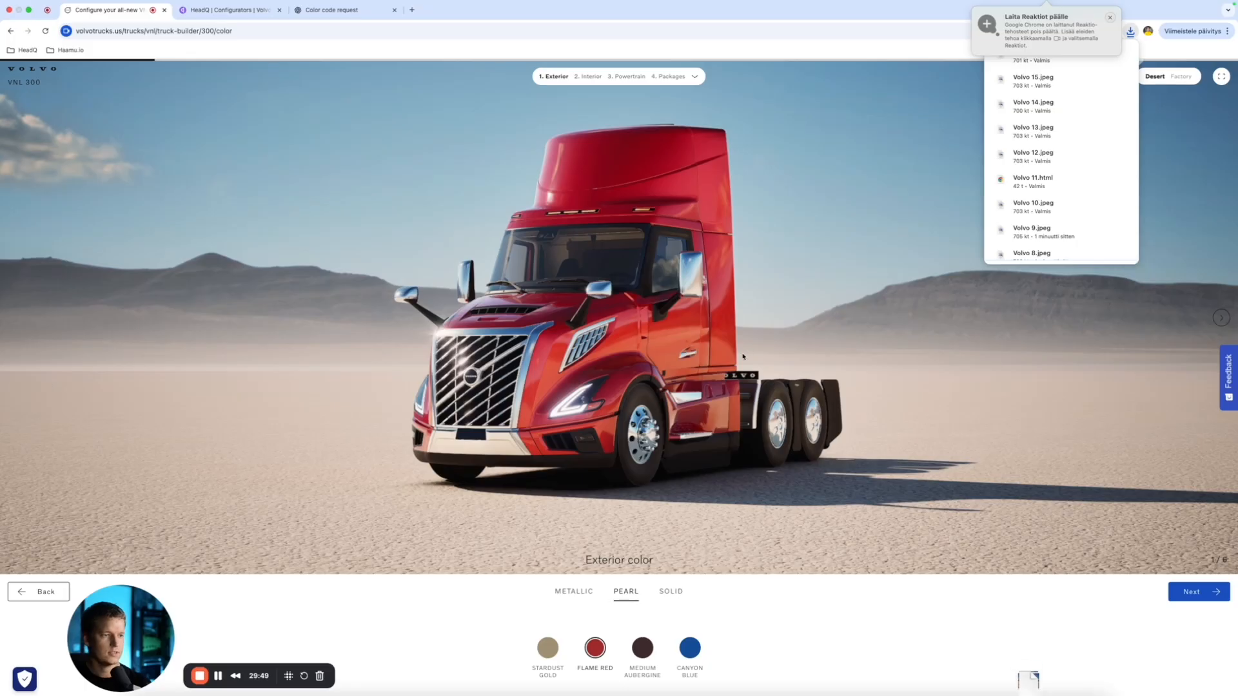
# Step: Set the VNL 300's exterior color to Medium Aubergine and save its image as Volvo 17
pyautogui.click(643, 647)
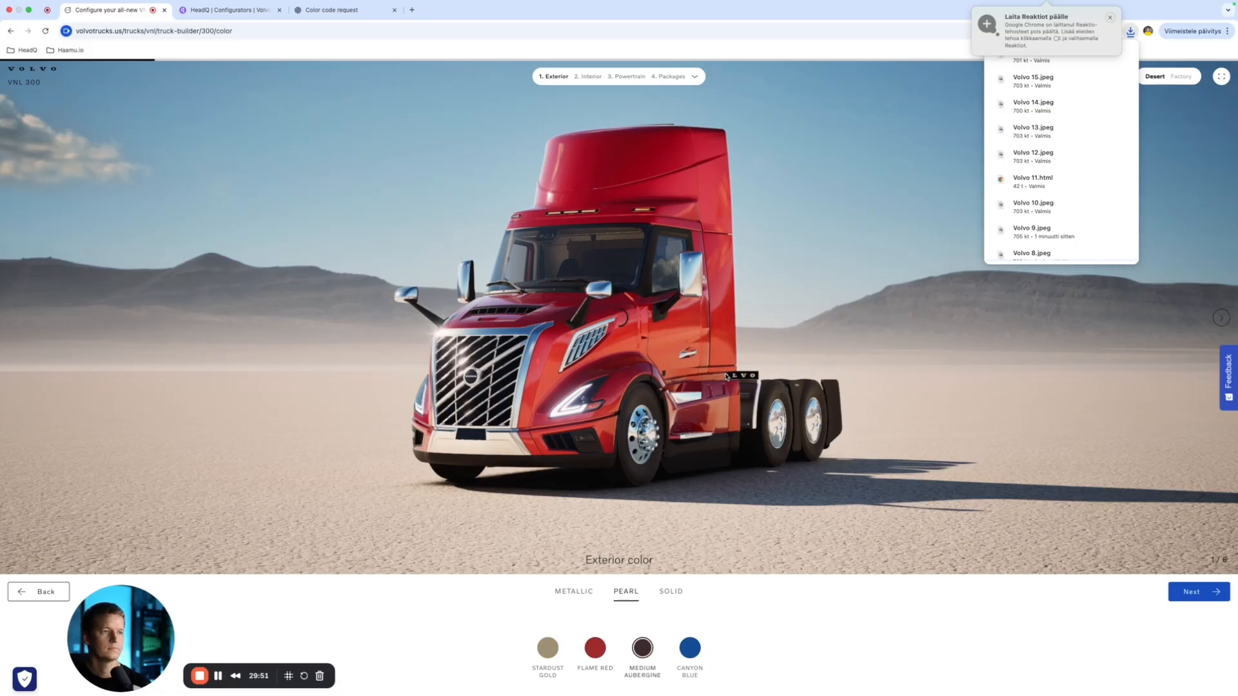
pyautogui.rightClick(703, 366)
pyautogui.click(760, 384)
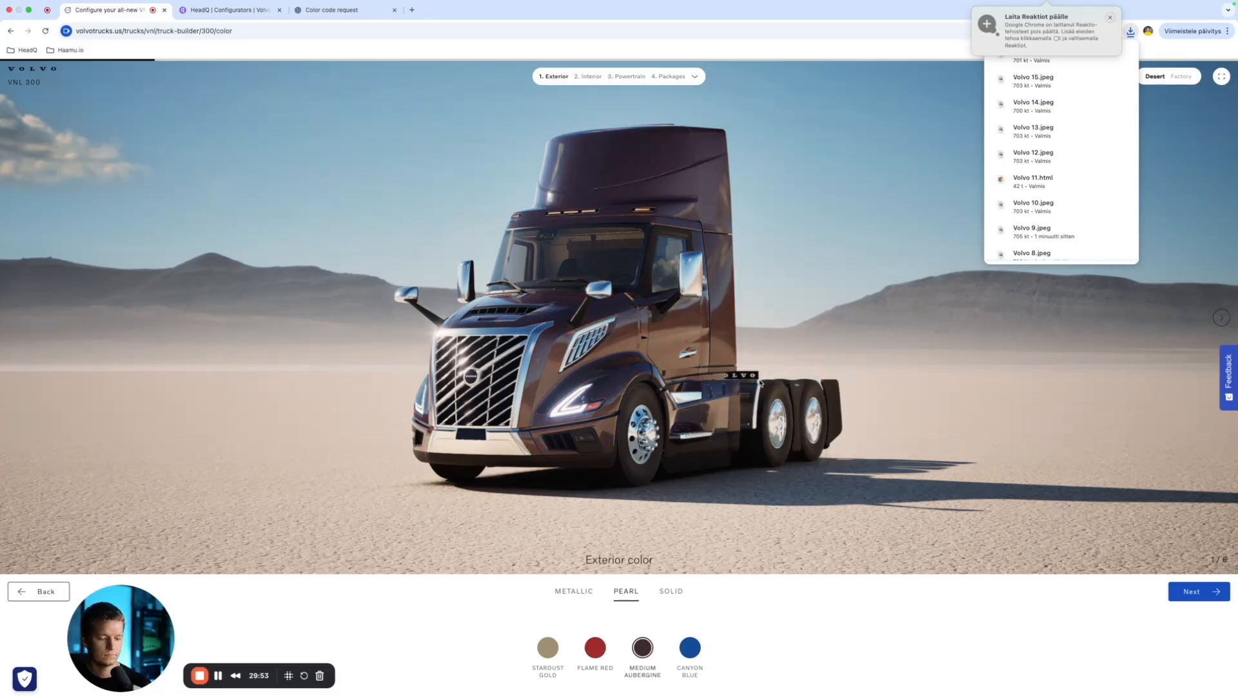
pyautogui.write('Volvo 1')
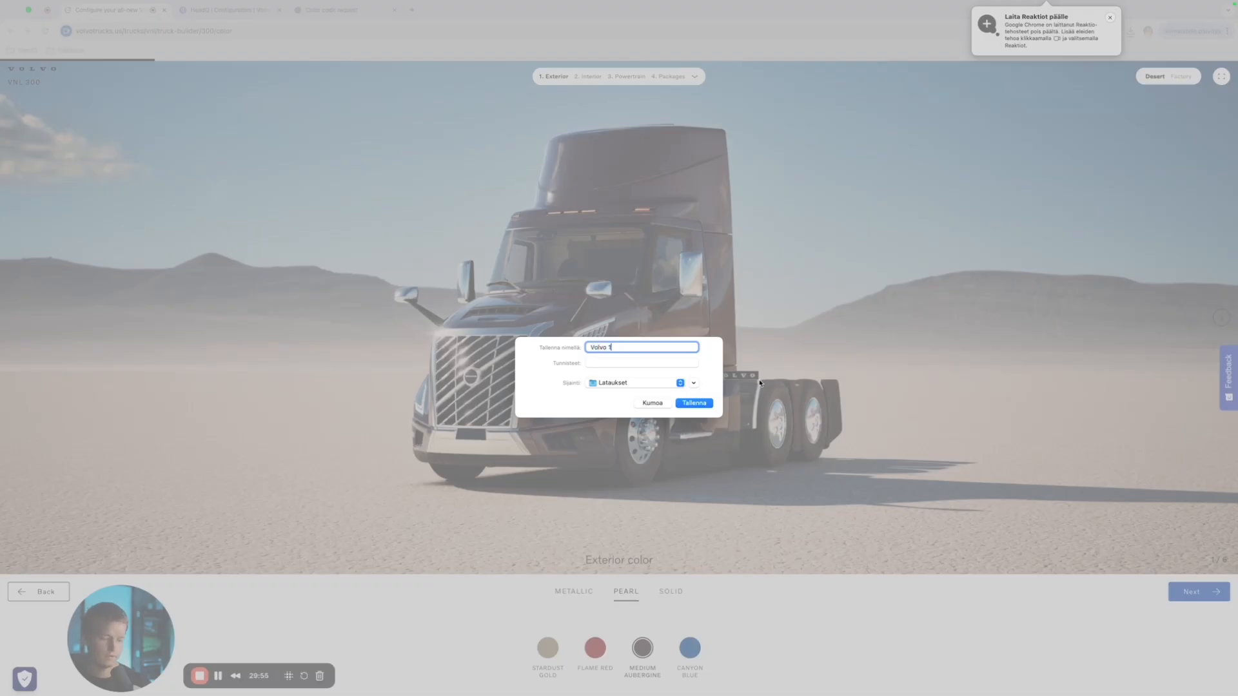
pyautogui.write('7')
pyautogui.press('Return')
# Step: Set the VNL 300's exterior color to Canyon Blue and save its image as Volvo 18
pyautogui.click(690, 647)
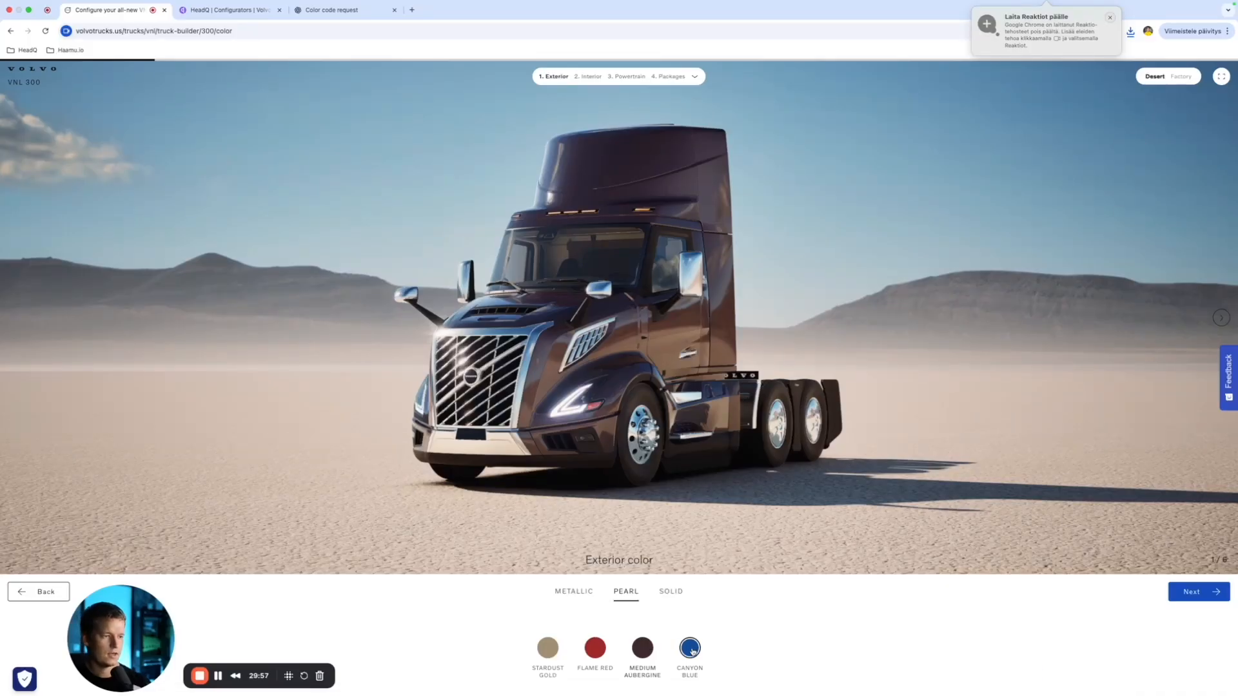
pyautogui.rightClick(641, 371)
pyautogui.click(700, 388)
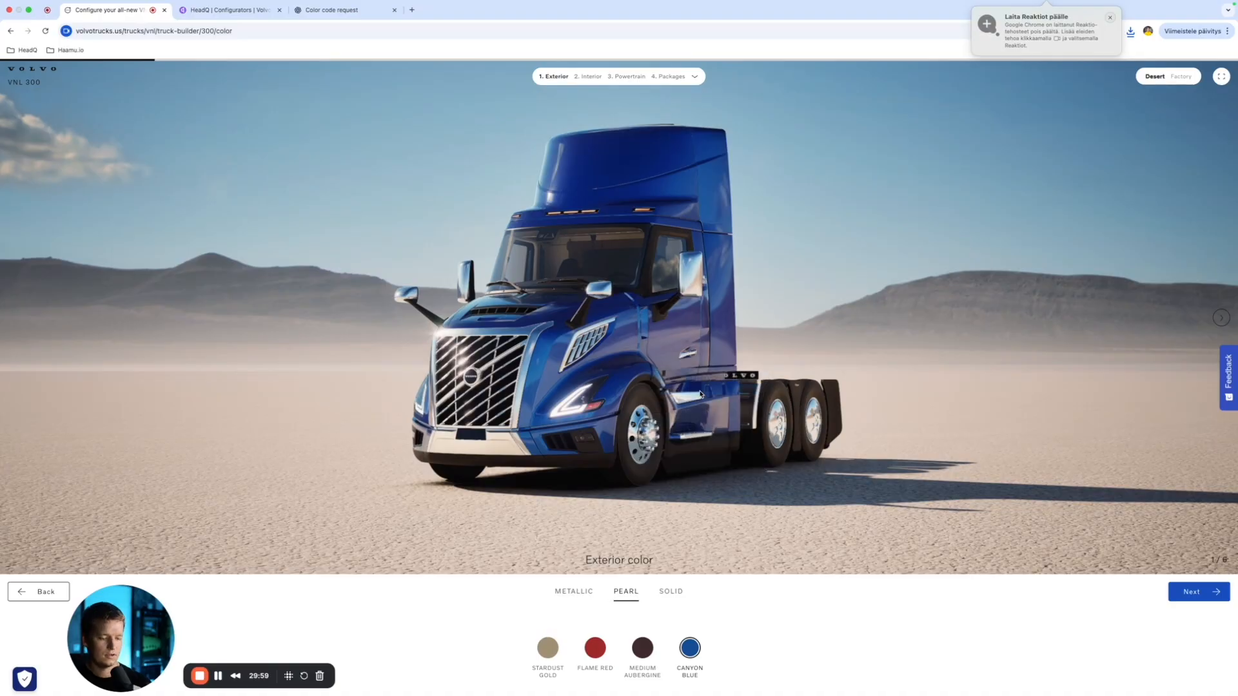
pyautogui.write('Volvo 18')
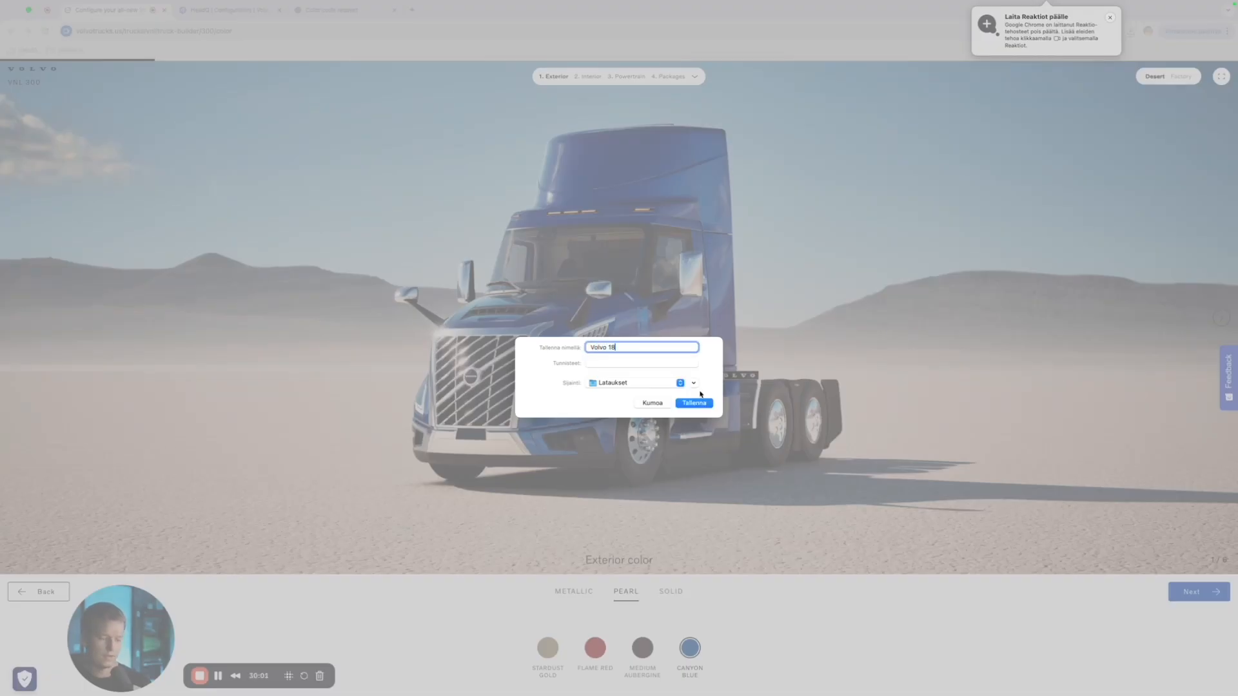
pyautogui.press('Return')
# Step: Switch to HeadQ and assign the red truck picture from the image library to Variation #1, model 860 in Flame Red
pyautogui.click(226, 9)
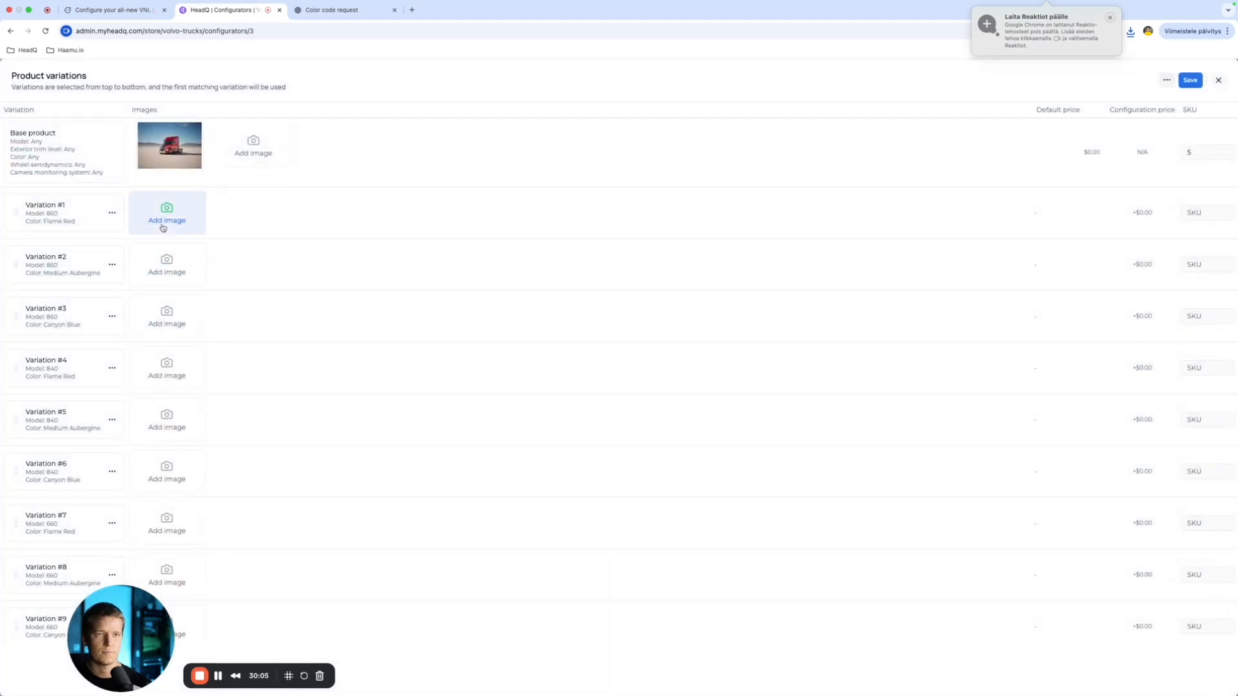
pyautogui.click(162, 222)
pyautogui.click(42, 108)
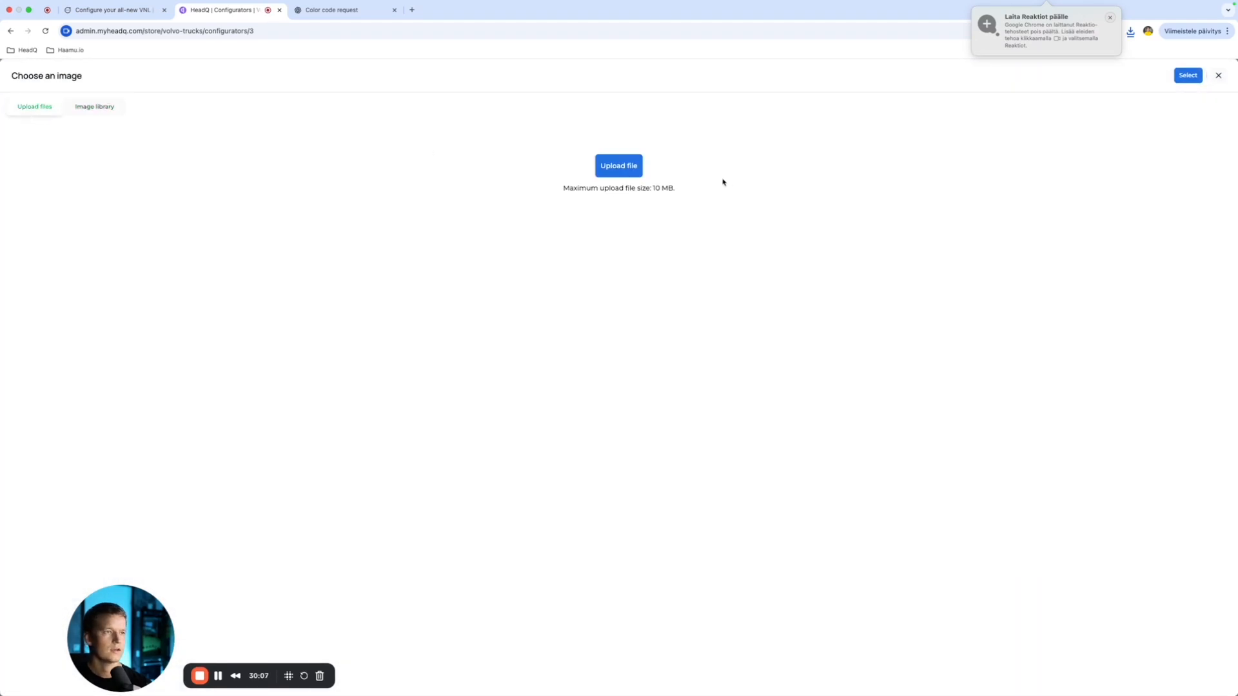
pyautogui.click(94, 108)
pyautogui.click(580, 407)
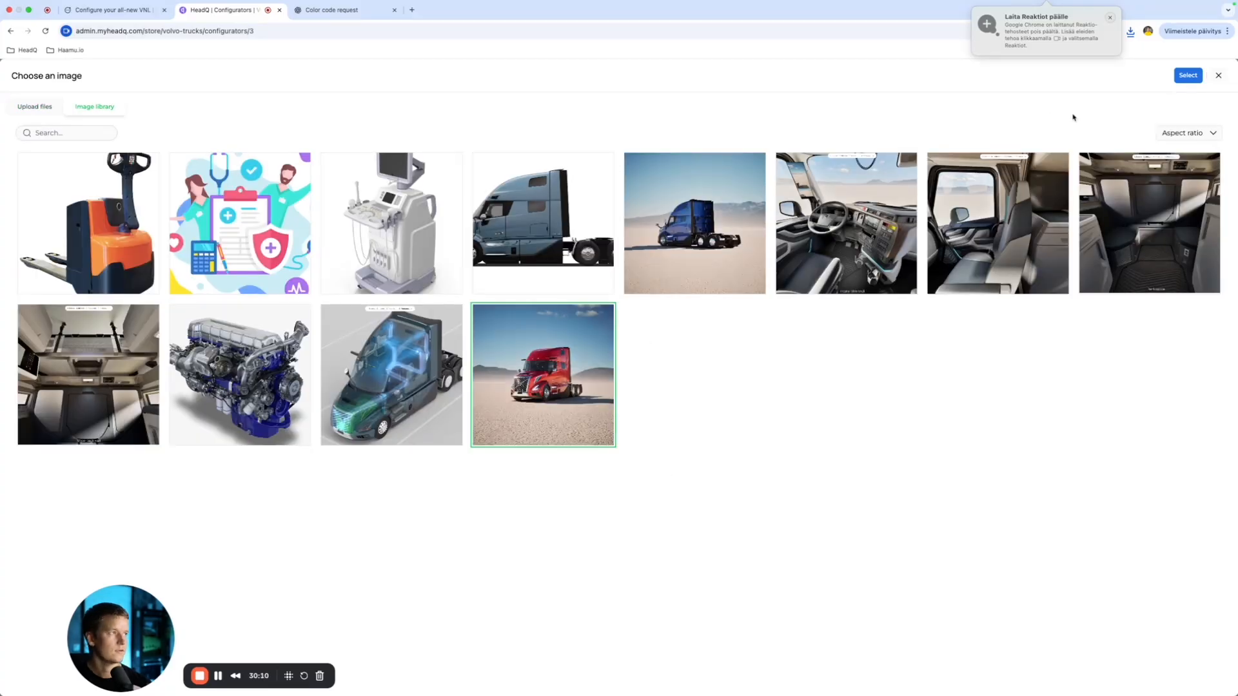
pyautogui.click(1187, 76)
pyautogui.click(171, 266)
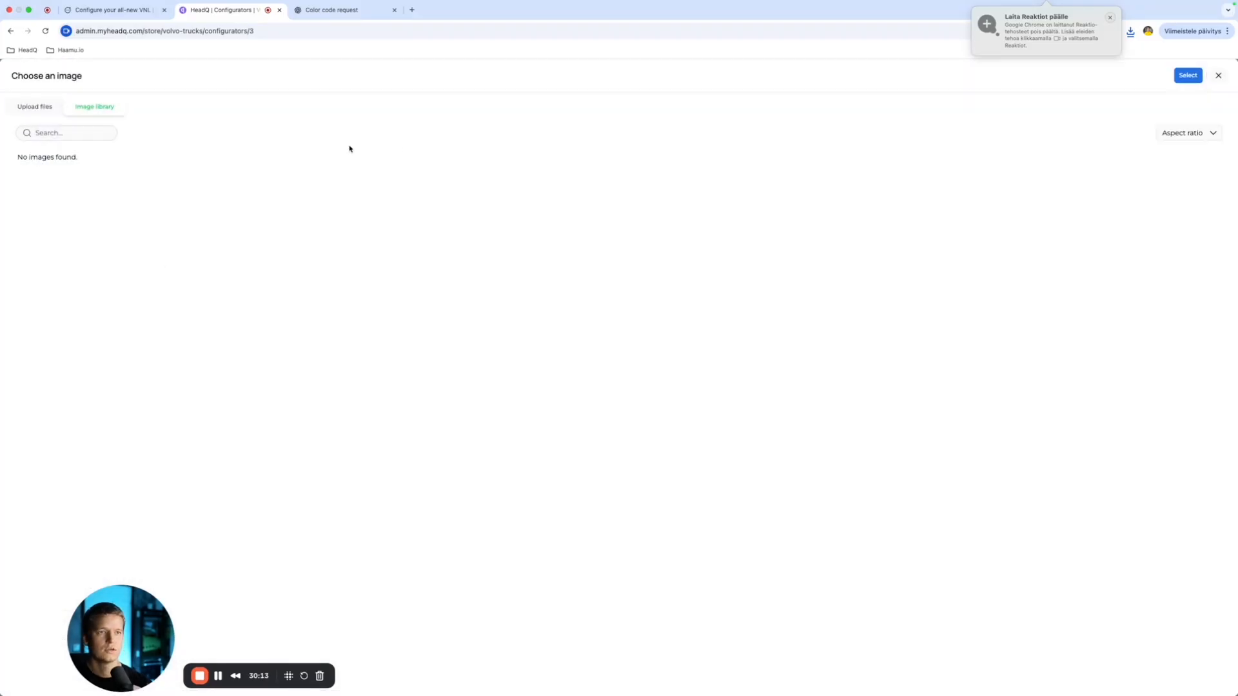
pyautogui.click(35, 109)
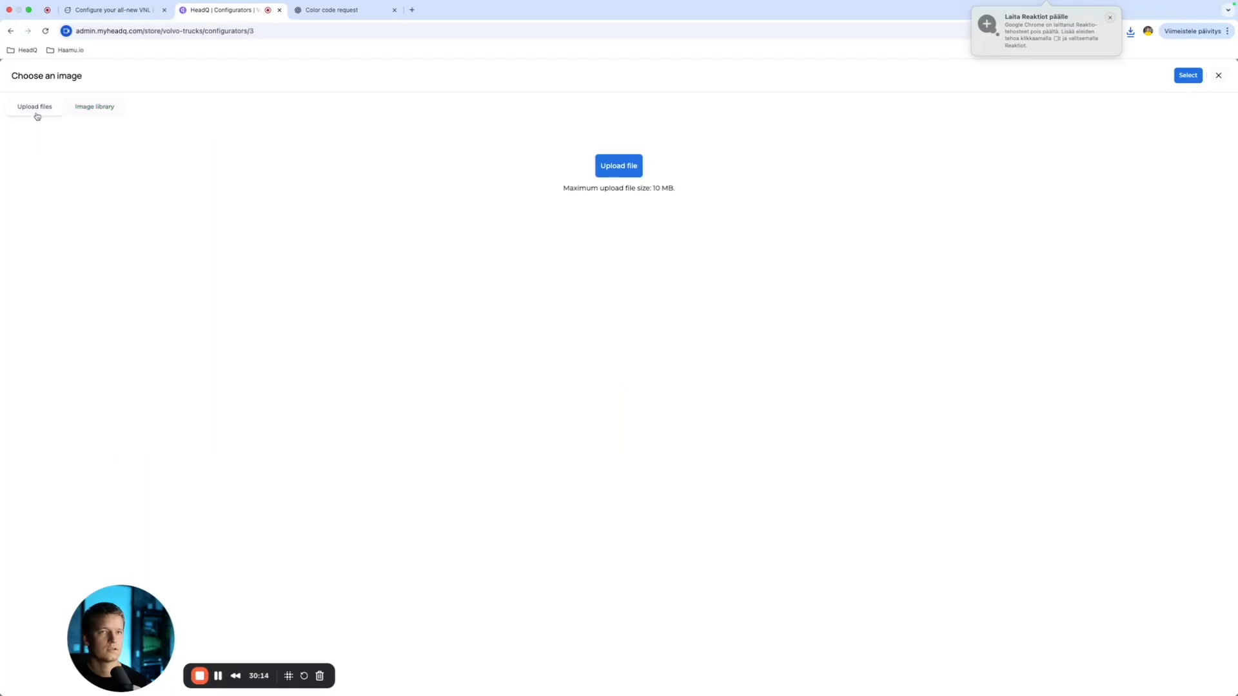
pyautogui.click(623, 166)
pyautogui.click(766, 283)
pyautogui.write('Vo')
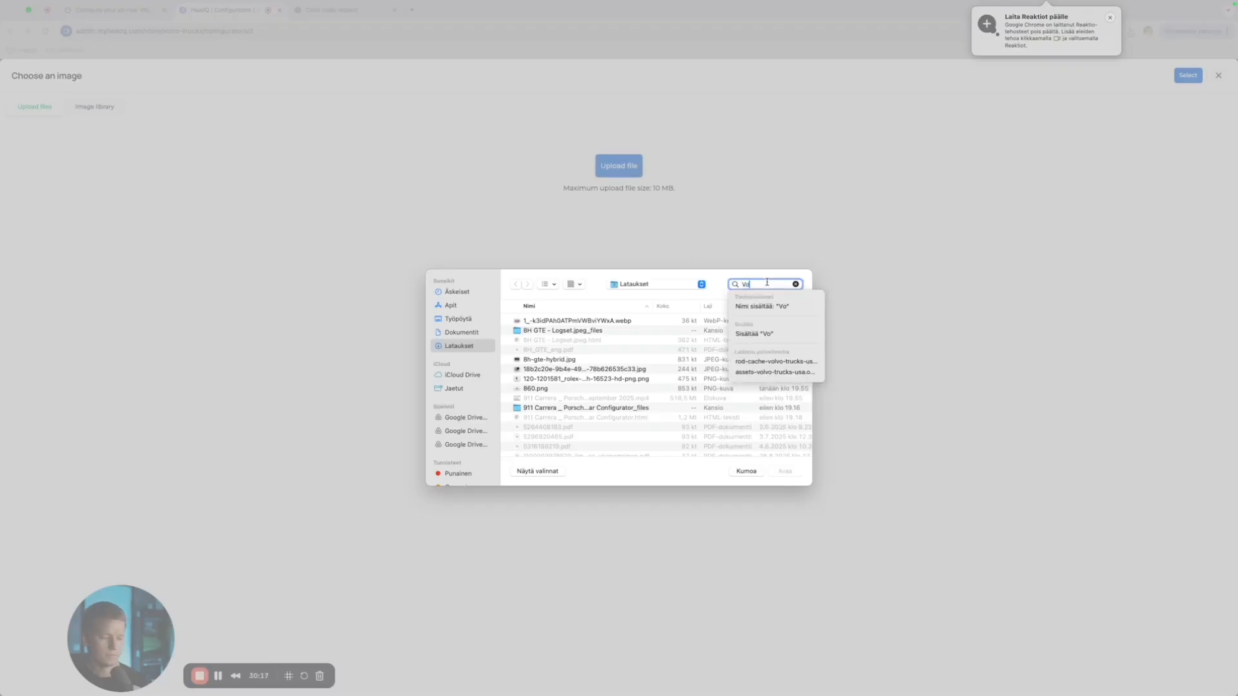
pyautogui.write('lvo')
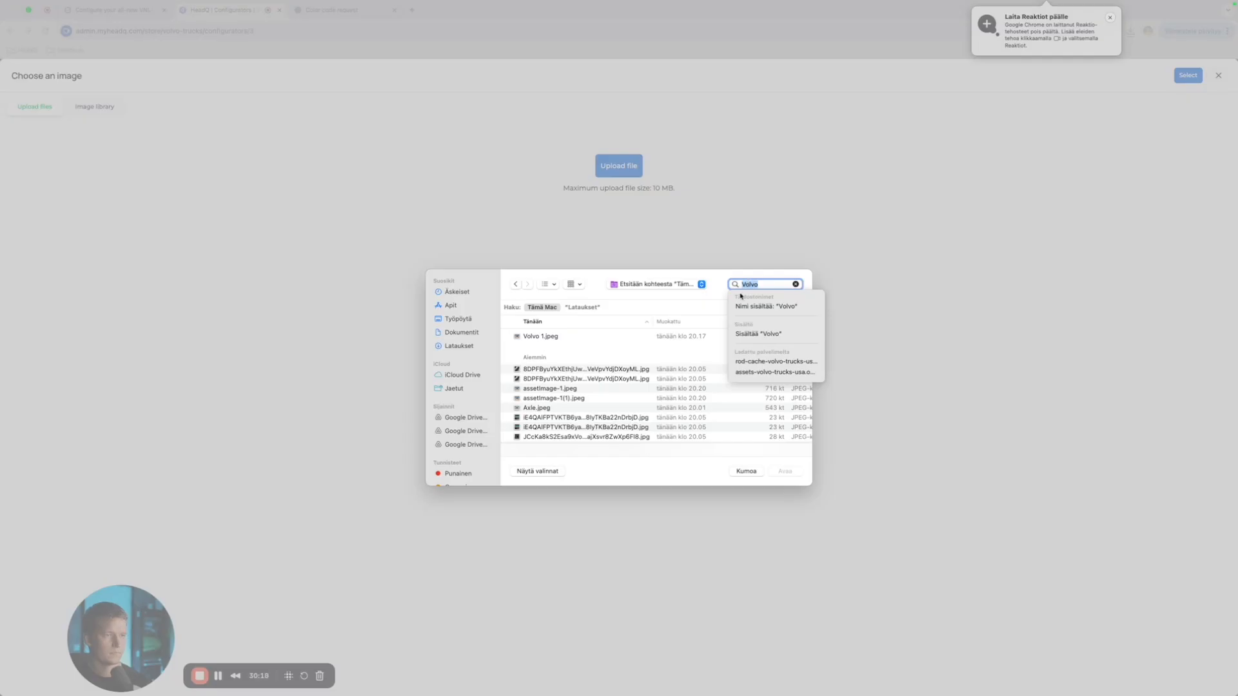
pyautogui.scroll(-5, 647, 400)
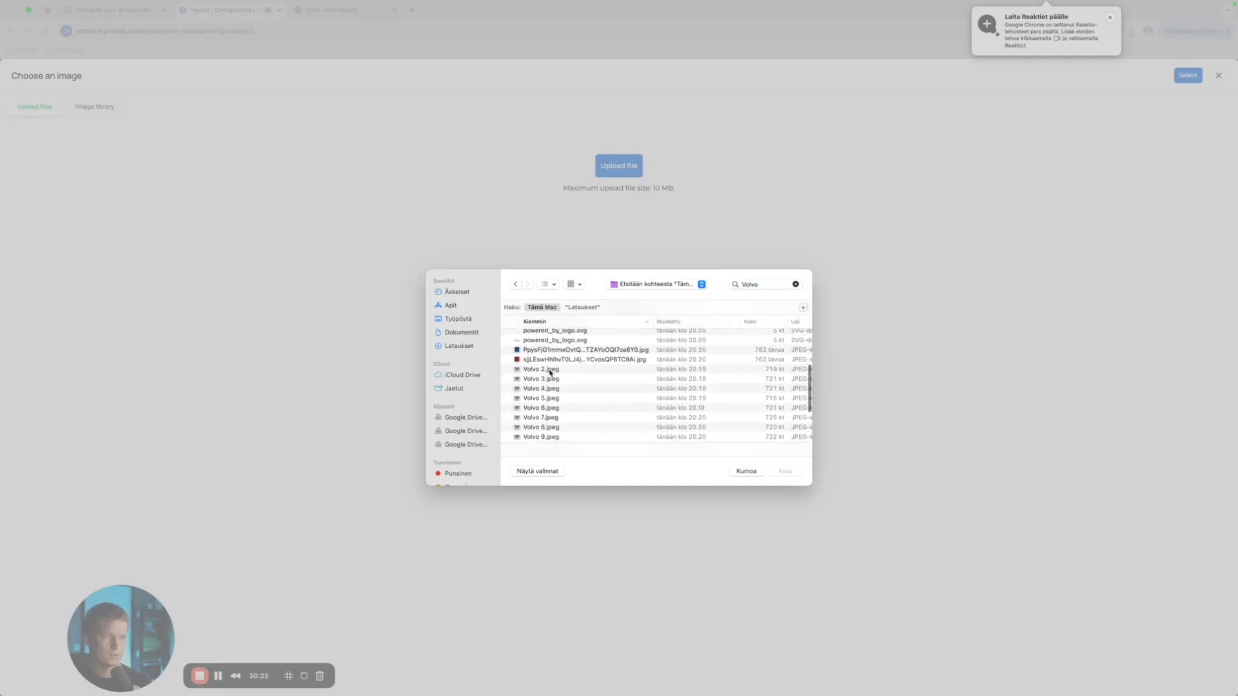
pyautogui.click(550, 372)
pyautogui.click(784, 471)
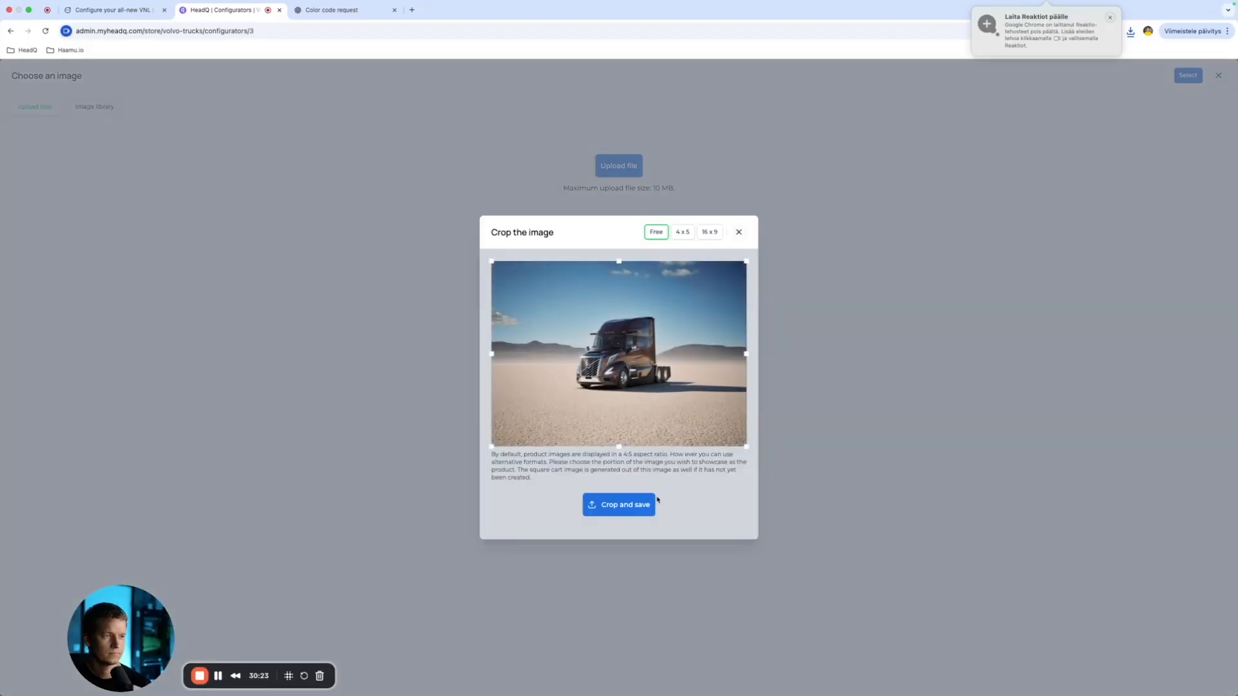
pyautogui.click(739, 235)
pyautogui.click(1219, 76)
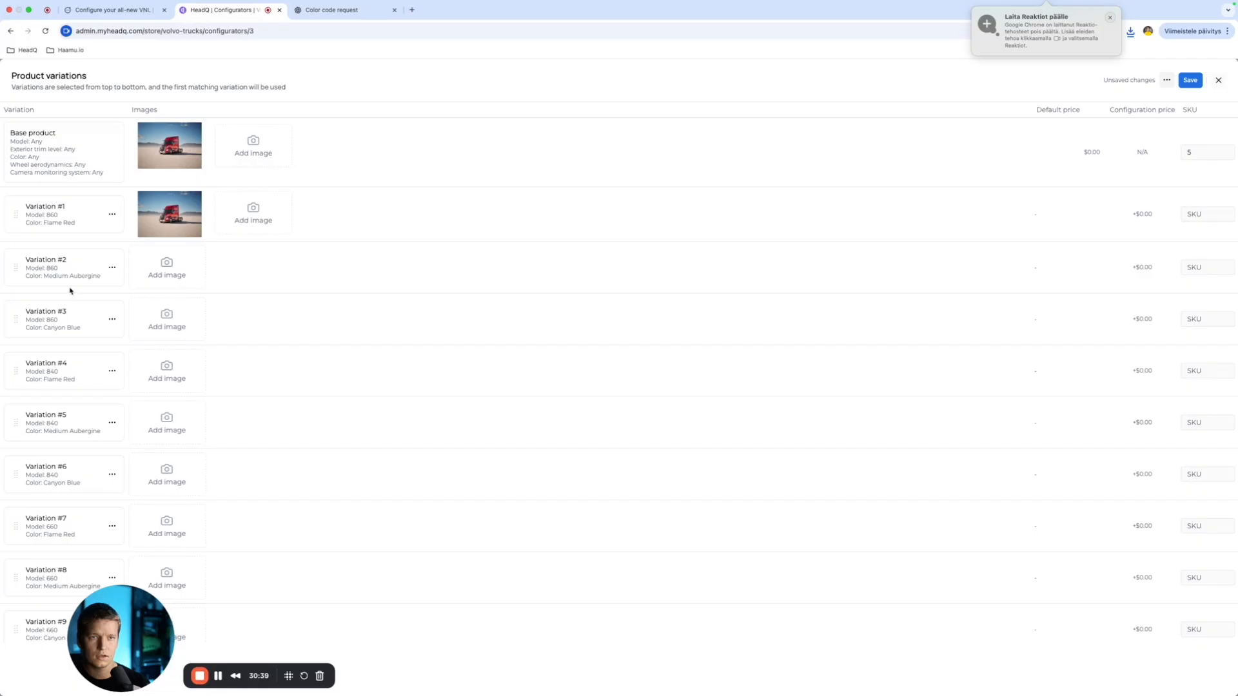
# Step: Upload Volvo 2.jpeg uncropped and assign it to Variation #2, model 860 in Medium Aubergine
pyautogui.click(175, 269)
pyautogui.click(639, 177)
pyautogui.click(741, 283)
pyautogui.write('Volvo')
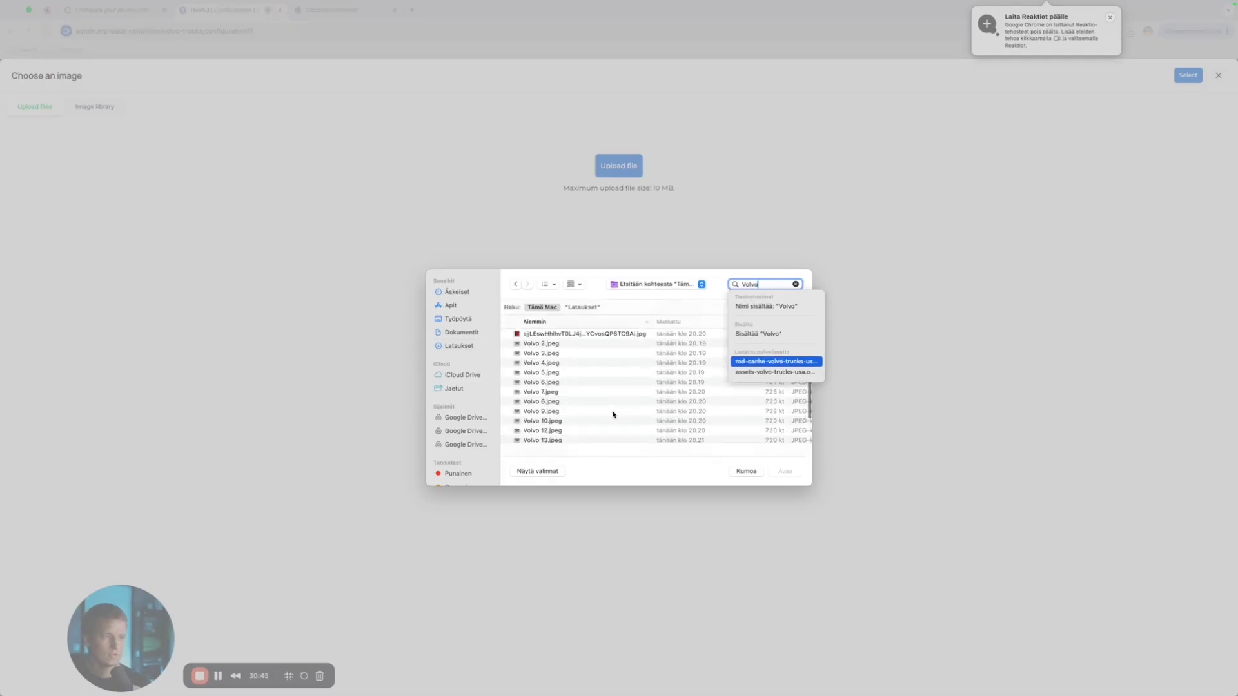
pyautogui.click(564, 343)
pyautogui.click(785, 471)
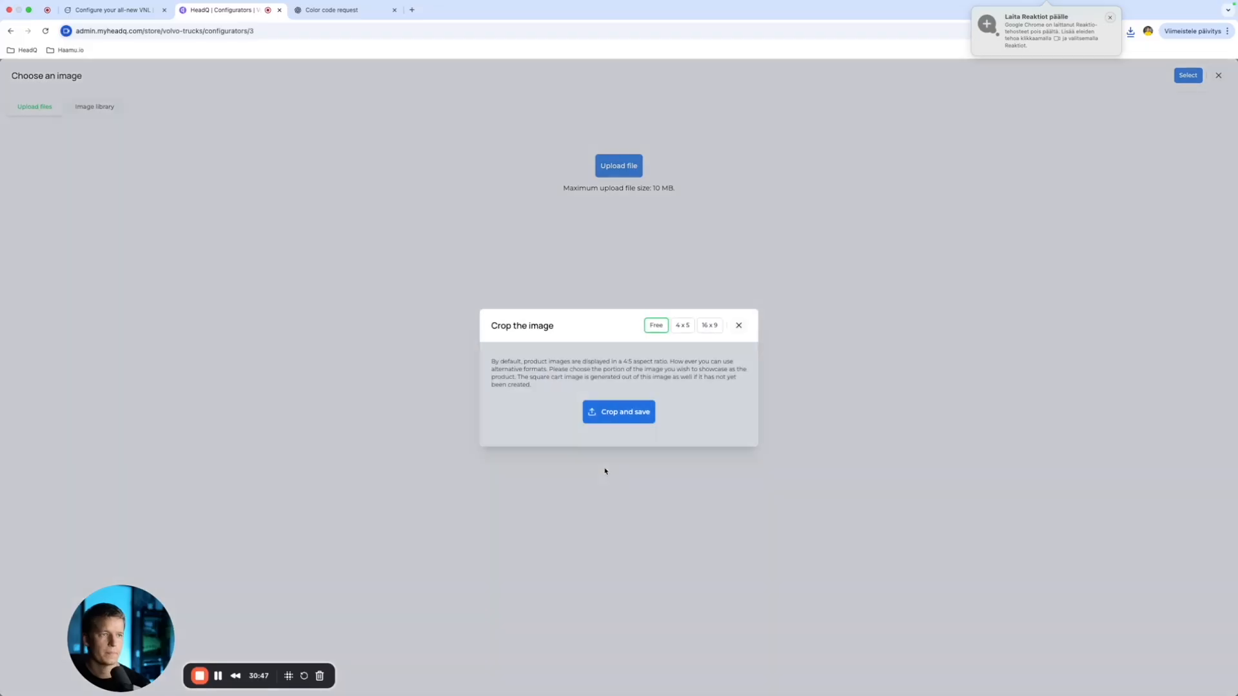
pyautogui.click(631, 507)
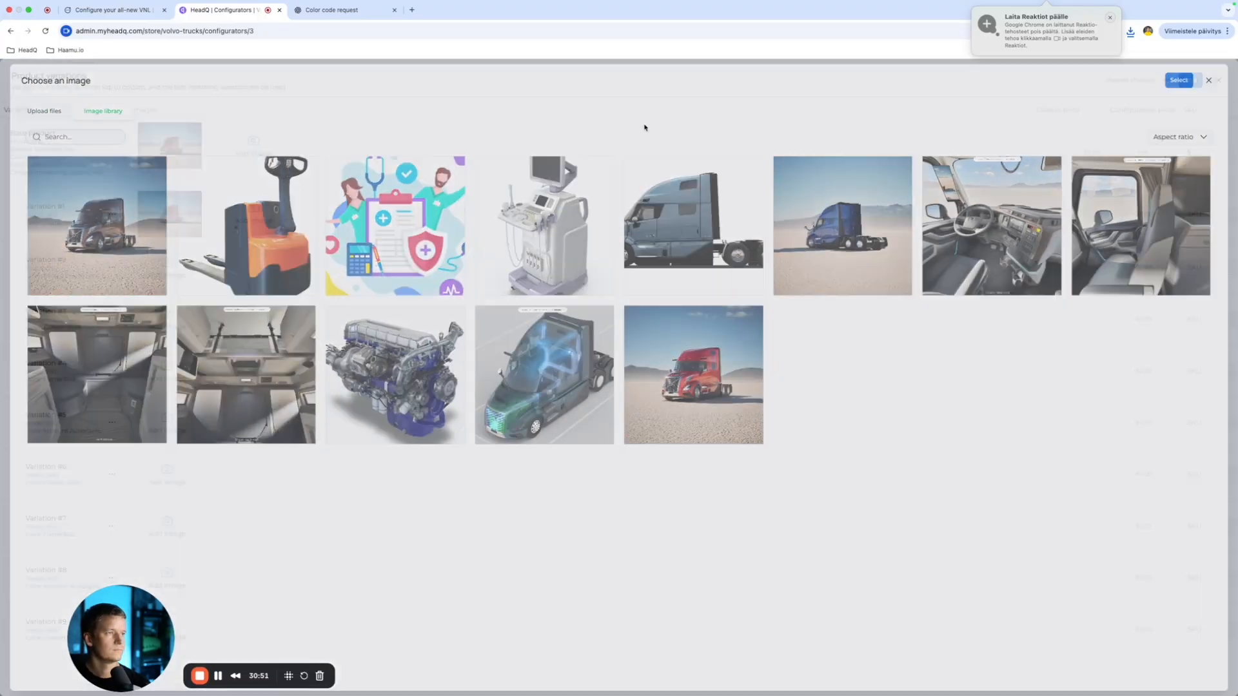
# Step: Upload Volvo 3.jpeg uncropped and assign it to Variation #3, model 860 in Canyon Blue
pyautogui.click(143, 325)
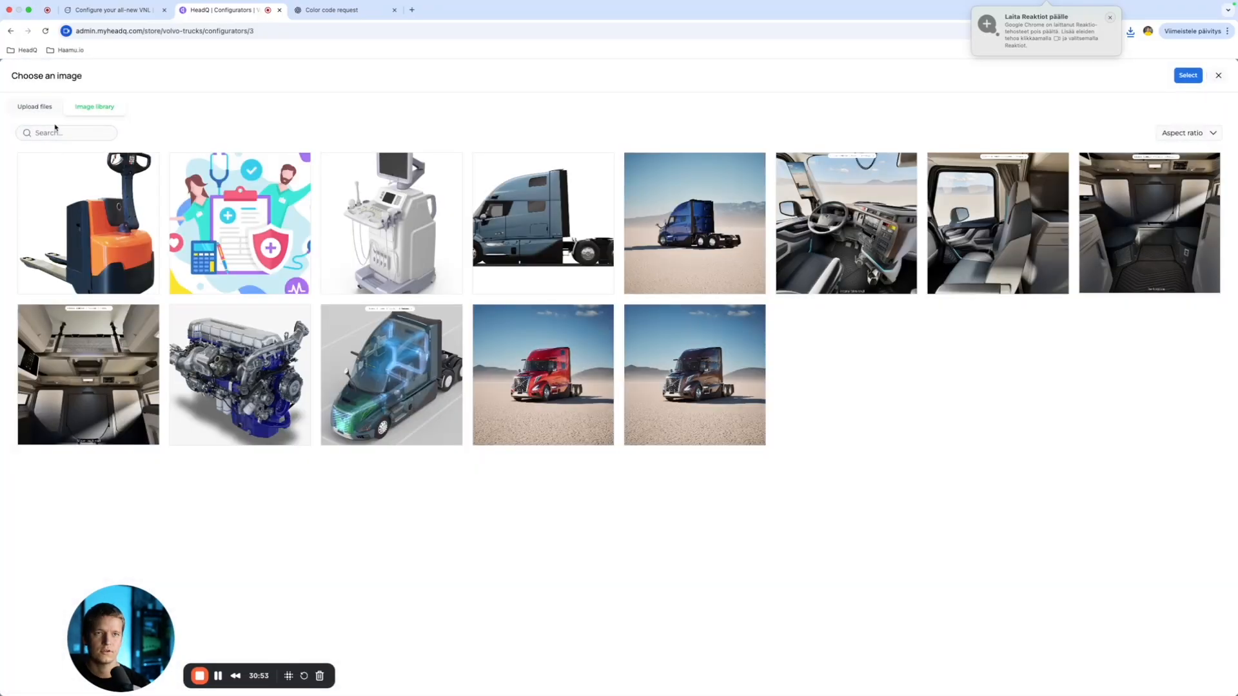
pyautogui.click(43, 105)
pyautogui.click(619, 166)
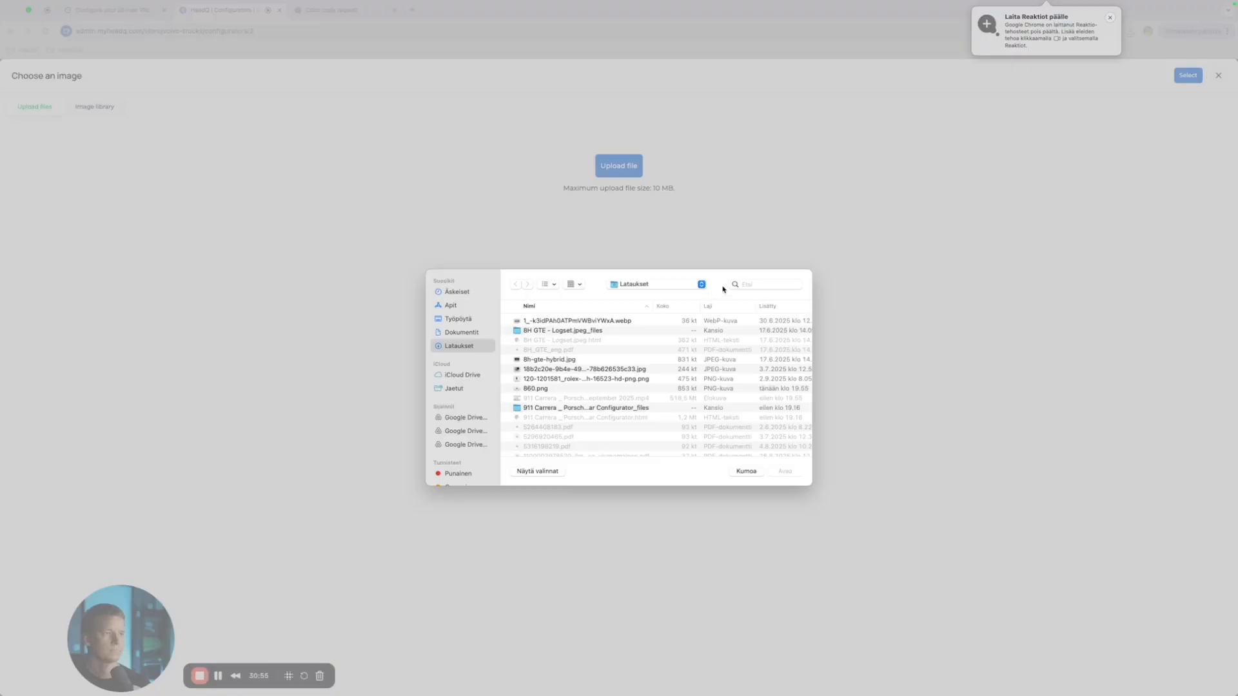
pyautogui.click(770, 285)
pyautogui.write('Volvo')
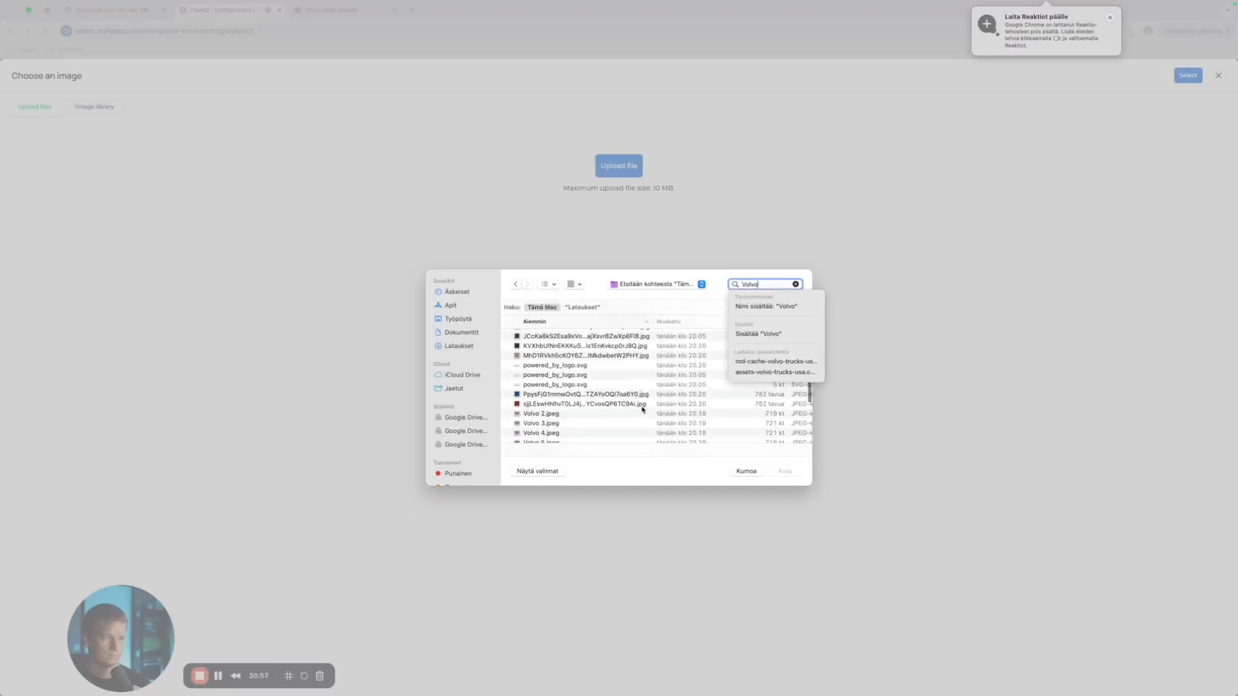
pyautogui.click(554, 417)
pyautogui.click(785, 471)
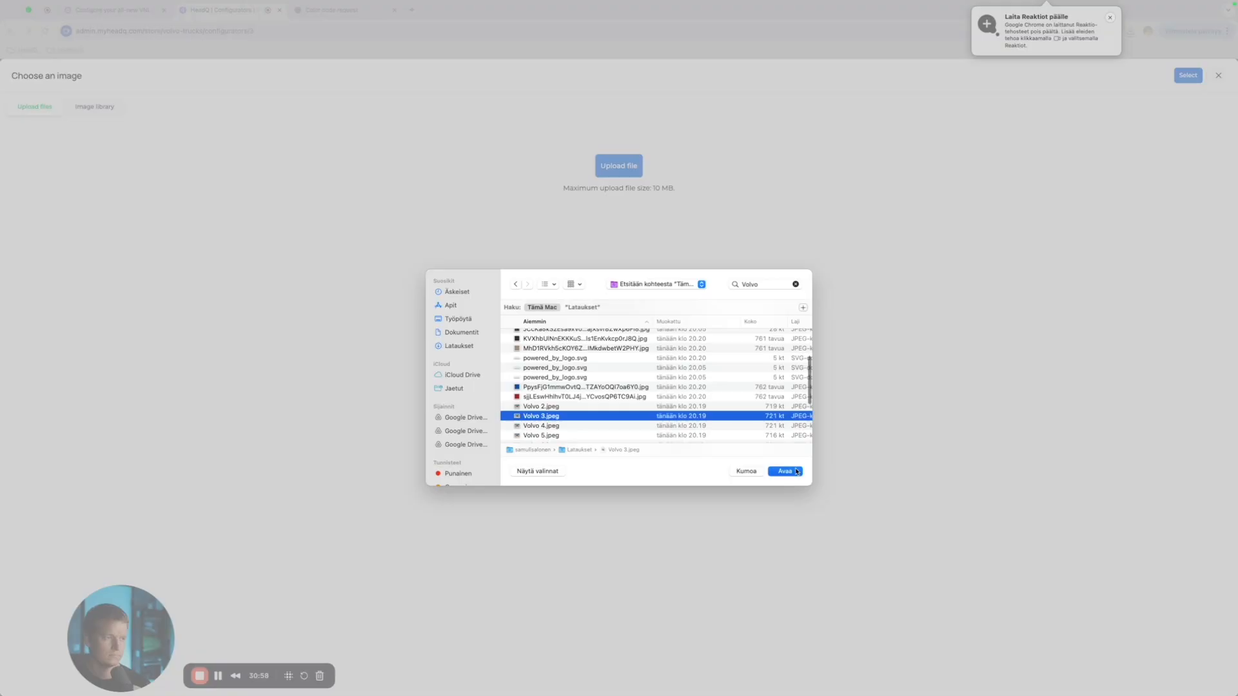
pyautogui.click(600, 506)
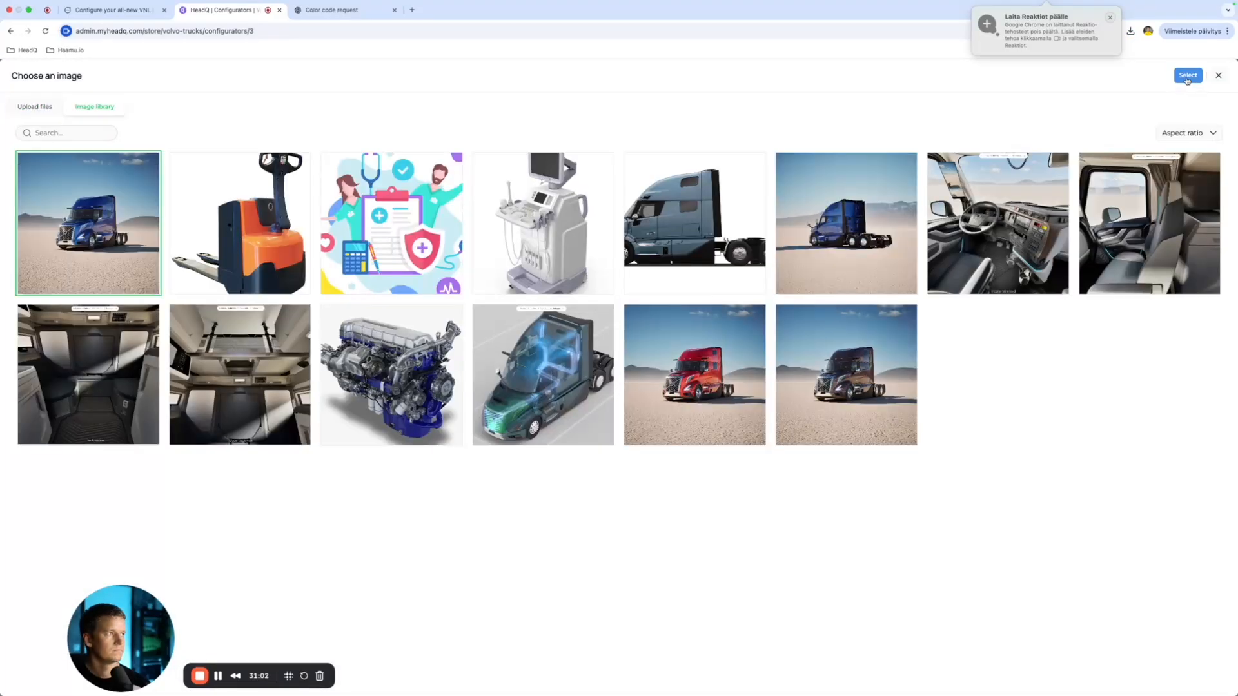
pyautogui.click(1187, 77)
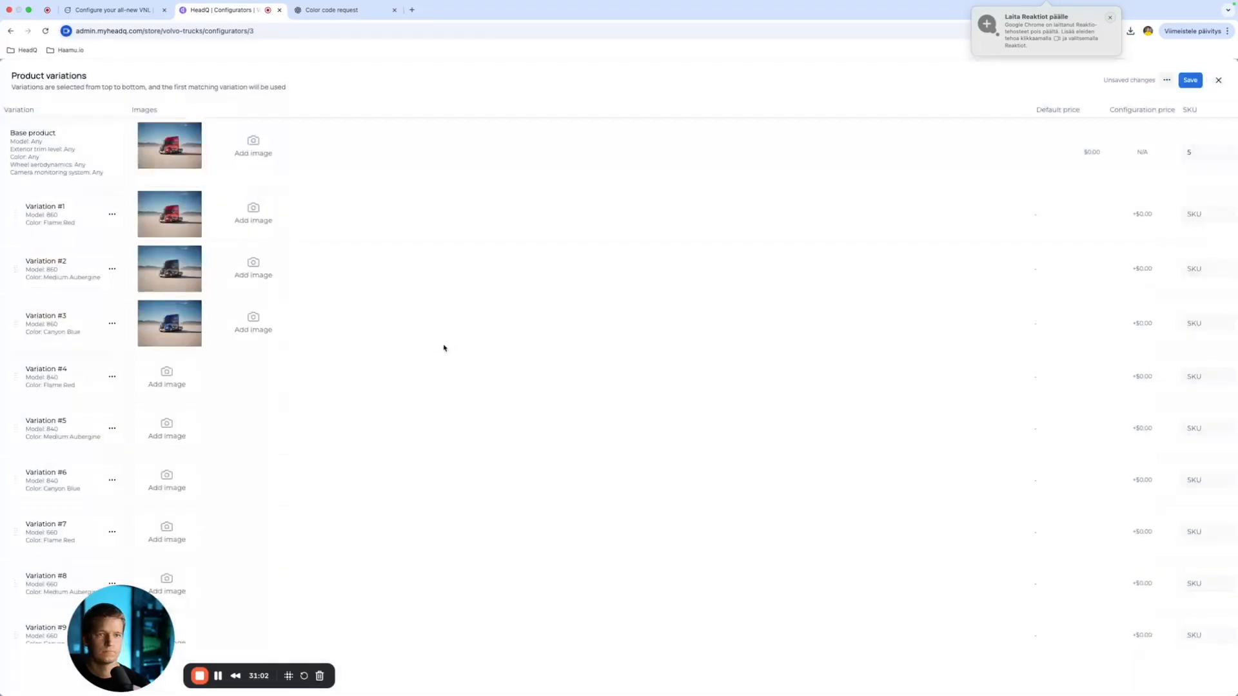
# Step: Upload Volvo 4.jpeg uncropped and assign it to Variation #4, model 840 in Flame Red
pyautogui.click(152, 386)
pyautogui.click(35, 106)
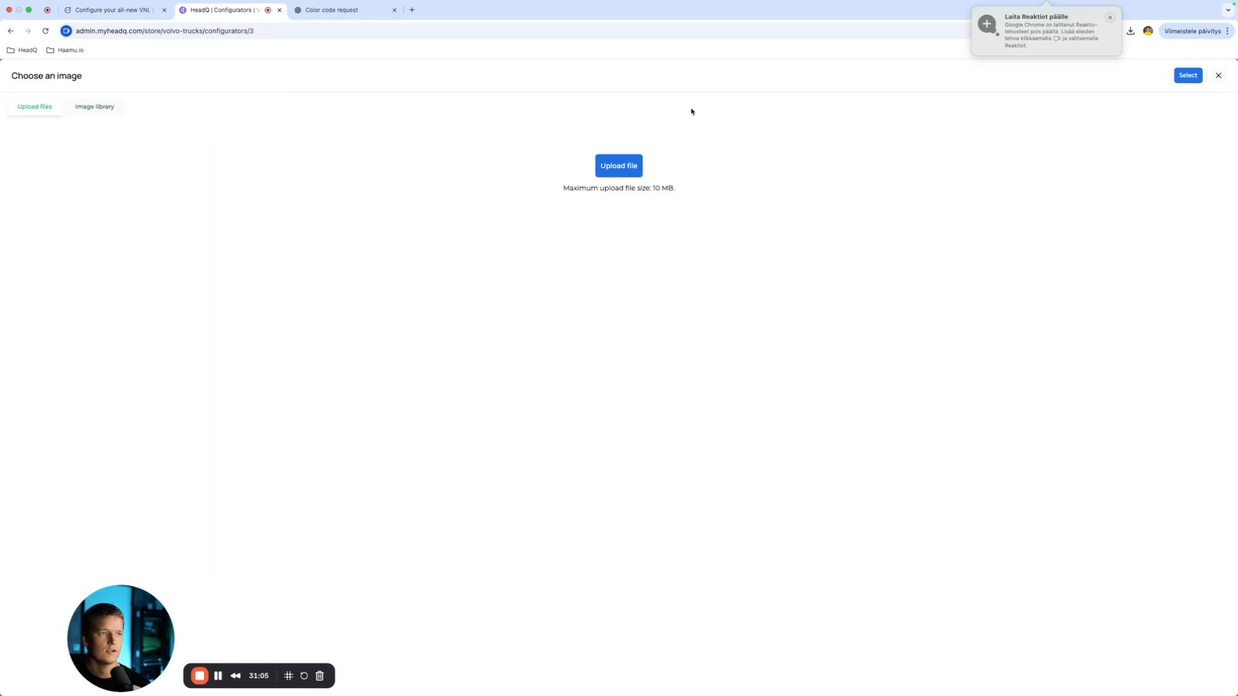
pyautogui.click(619, 166)
pyautogui.click(780, 283)
pyautogui.write('Volvo')
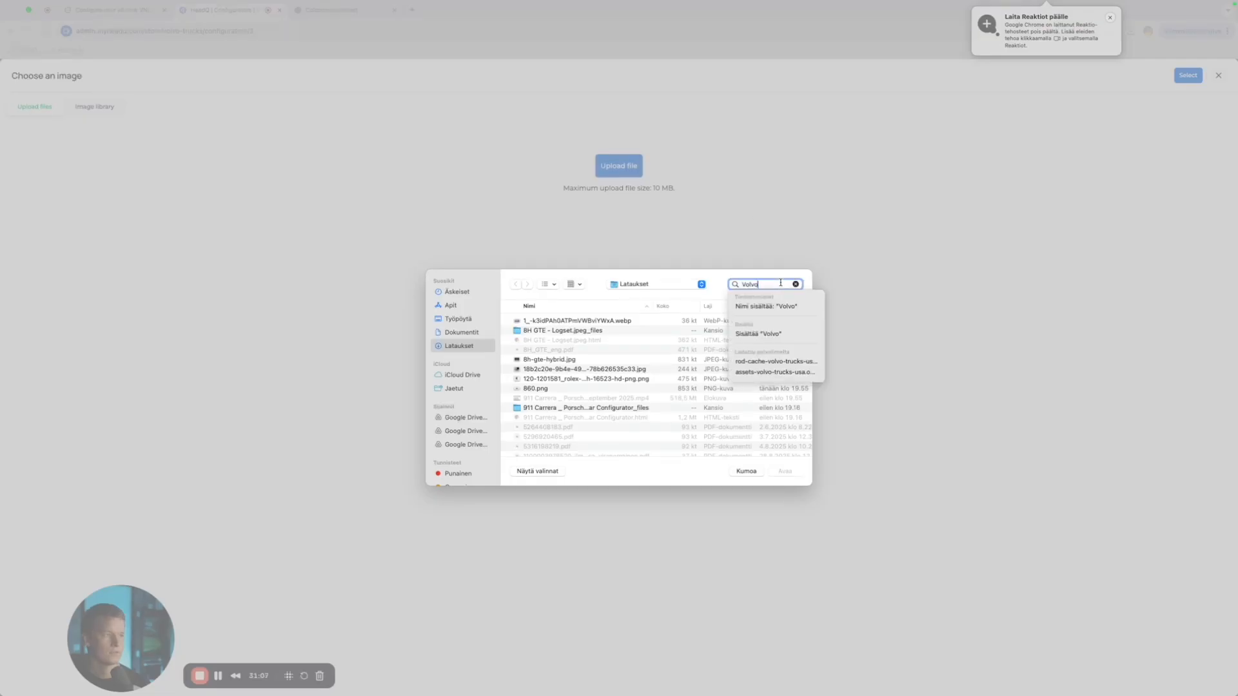
pyautogui.scroll(-5, 599, 428)
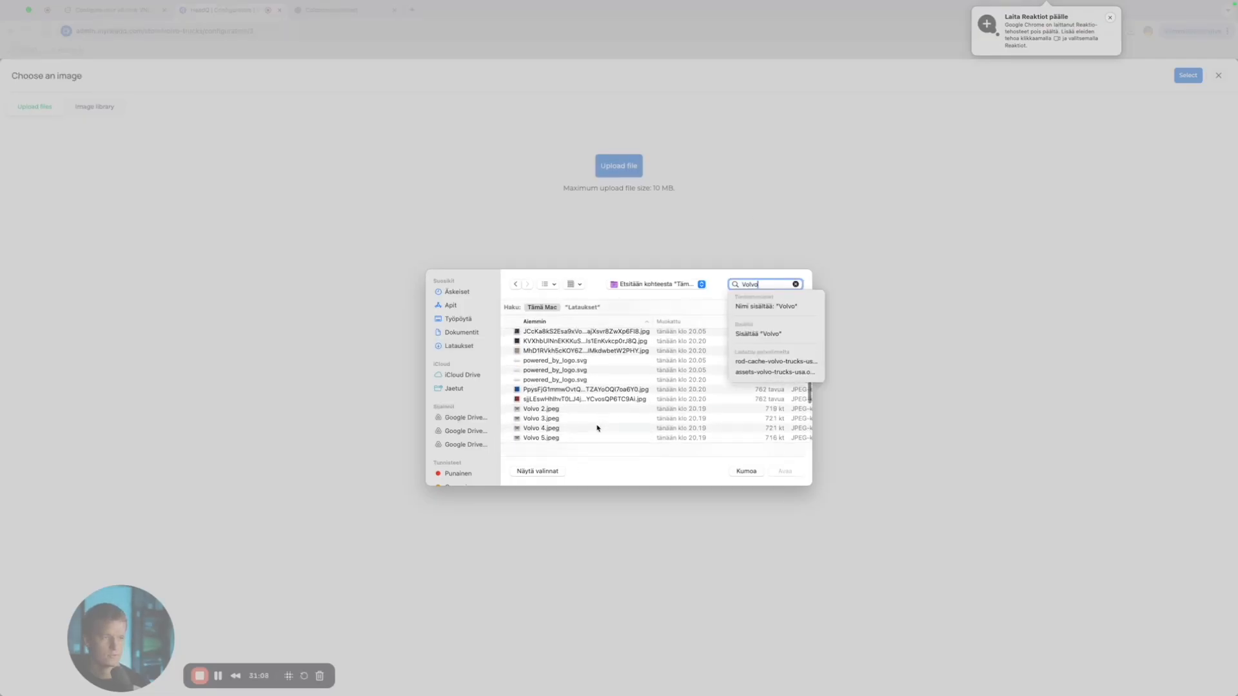
pyautogui.click(563, 429)
pyautogui.click(784, 471)
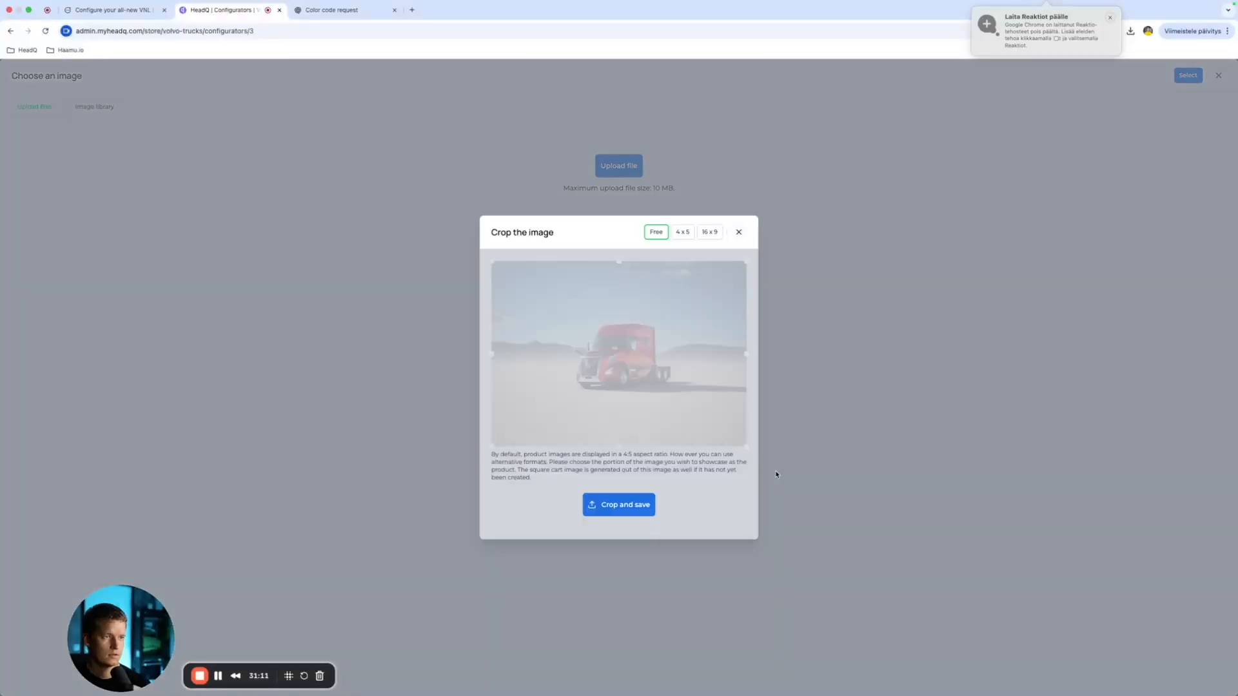
pyautogui.click(647, 507)
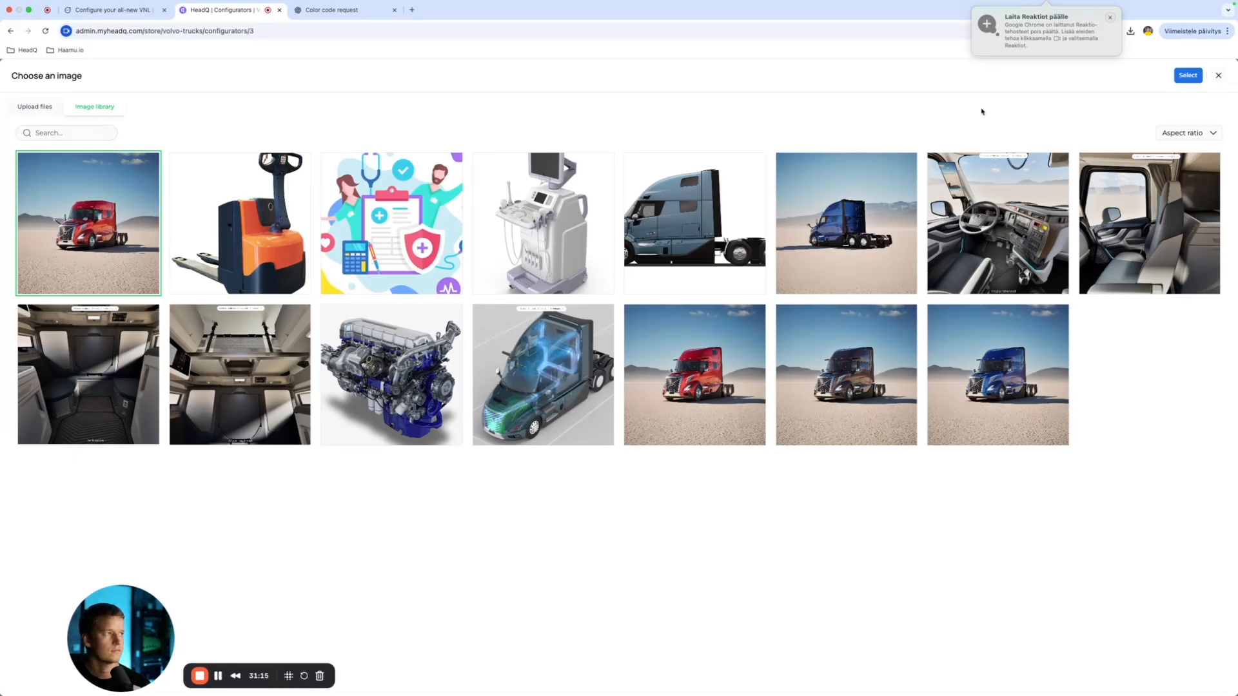
pyautogui.click(1188, 74)
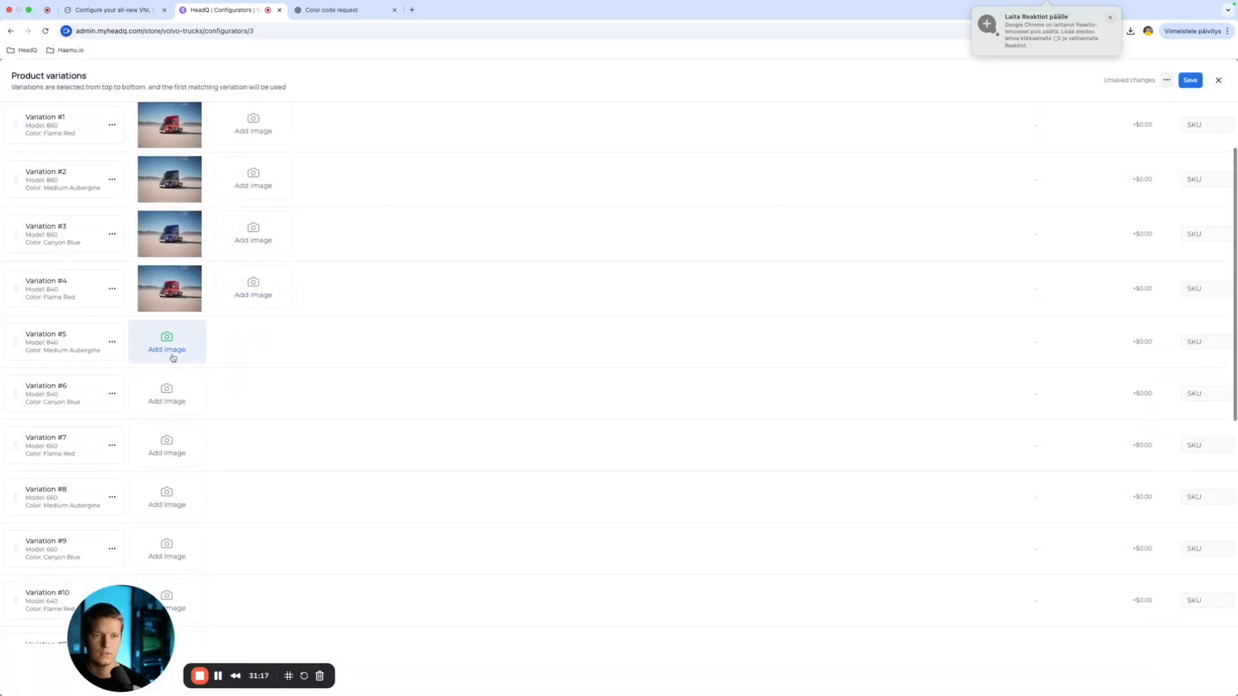
# Step: Upload Volvo 5.jpeg uncropped and assign it to Variation #5, model 840 in Medium Aubergine
pyautogui.click(169, 349)
pyautogui.click(39, 109)
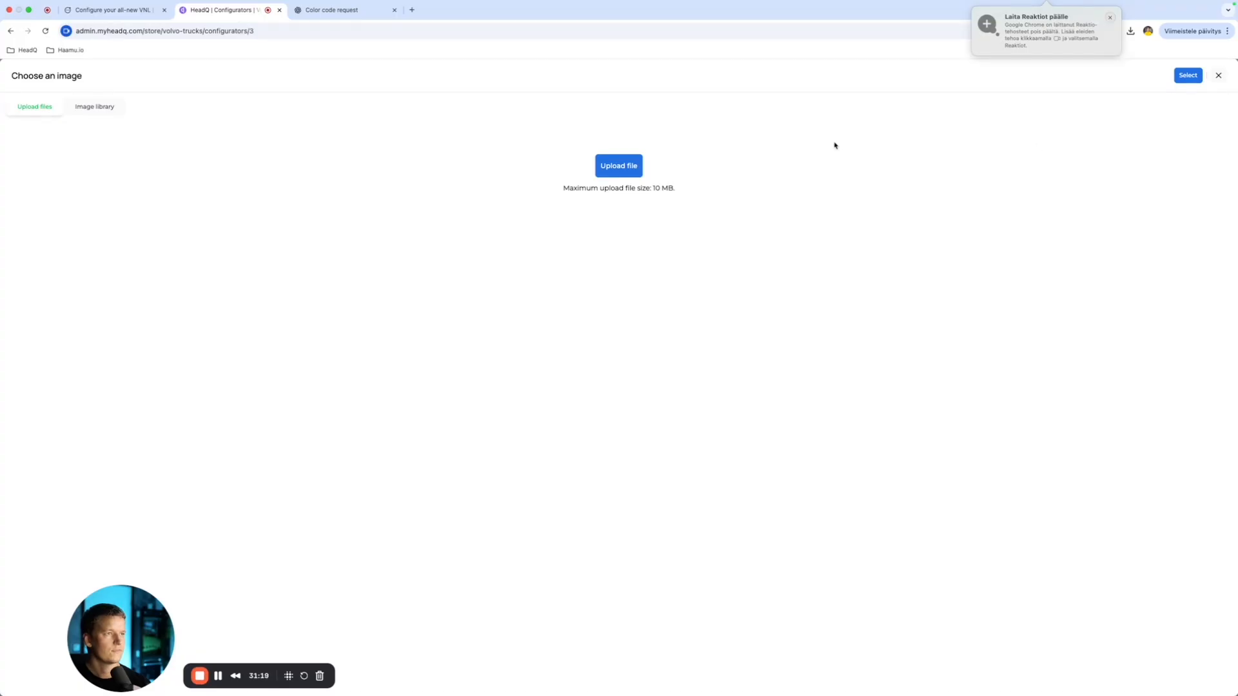
pyautogui.click(629, 169)
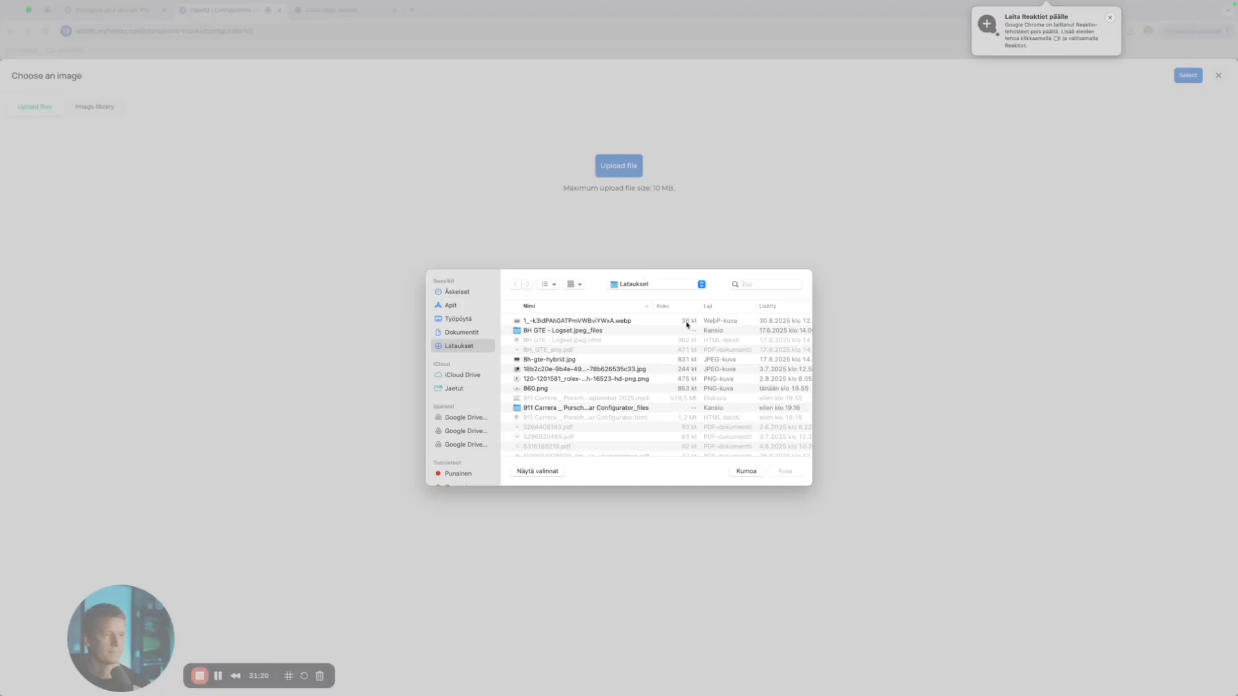
pyautogui.click(777, 286)
pyautogui.write('Volvo')
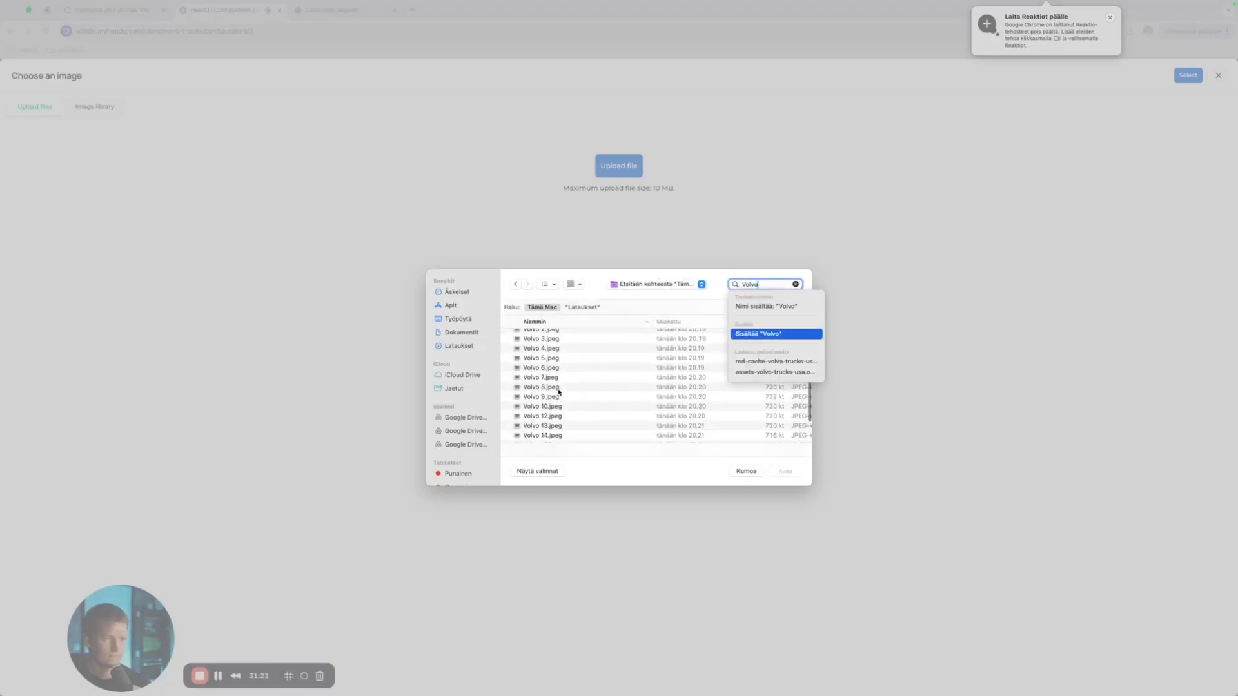
pyautogui.click(541, 359)
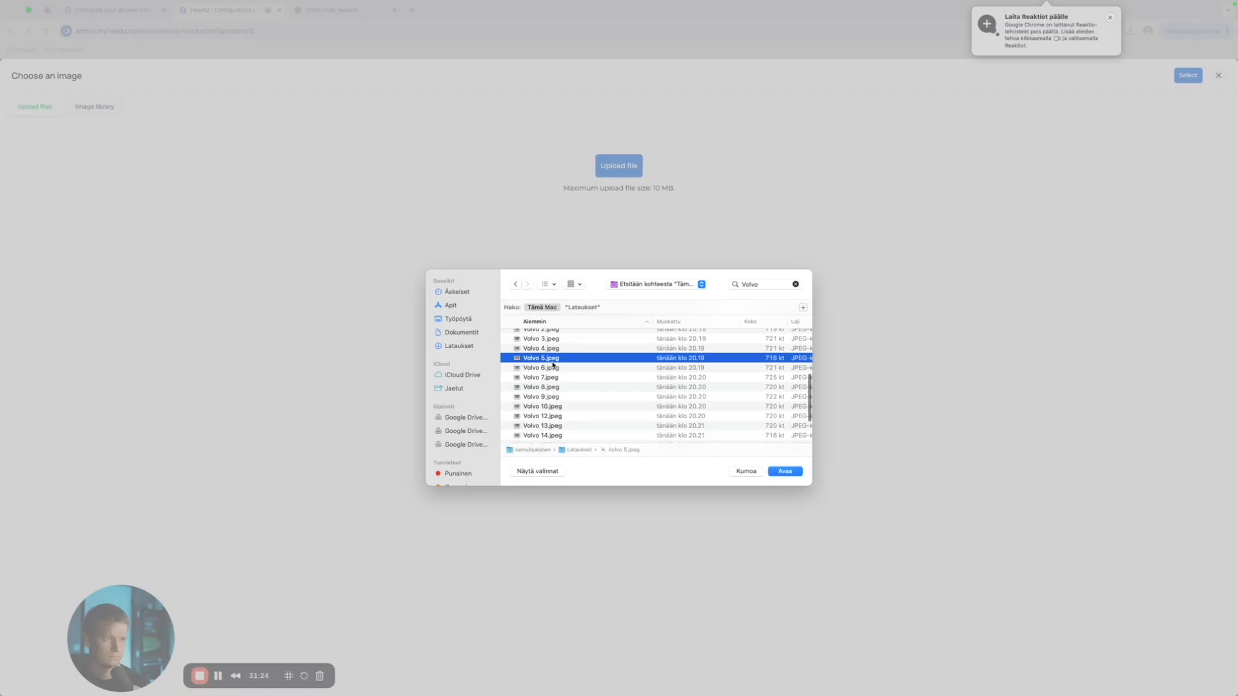
pyautogui.click(785, 471)
pyautogui.click(632, 507)
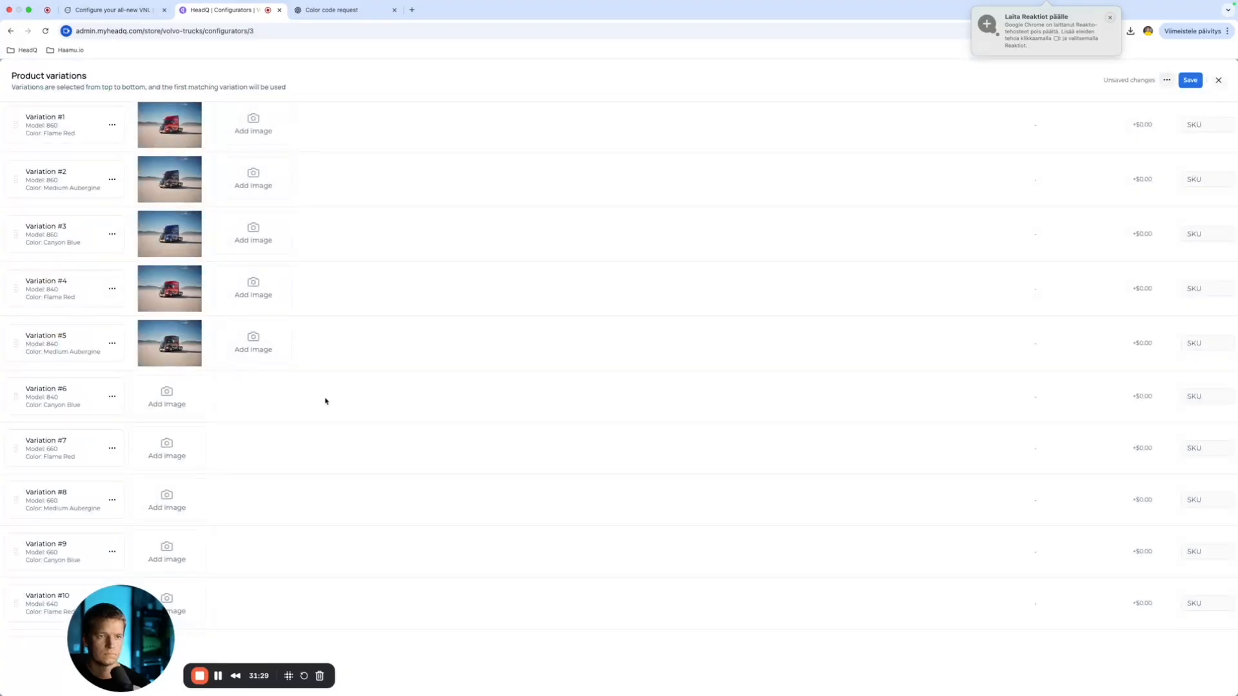
# Step: Upload Volvo 6.jpeg uncropped and assign it to Variation #6, model 840 in Canyon Blue
pyautogui.click(166, 396)
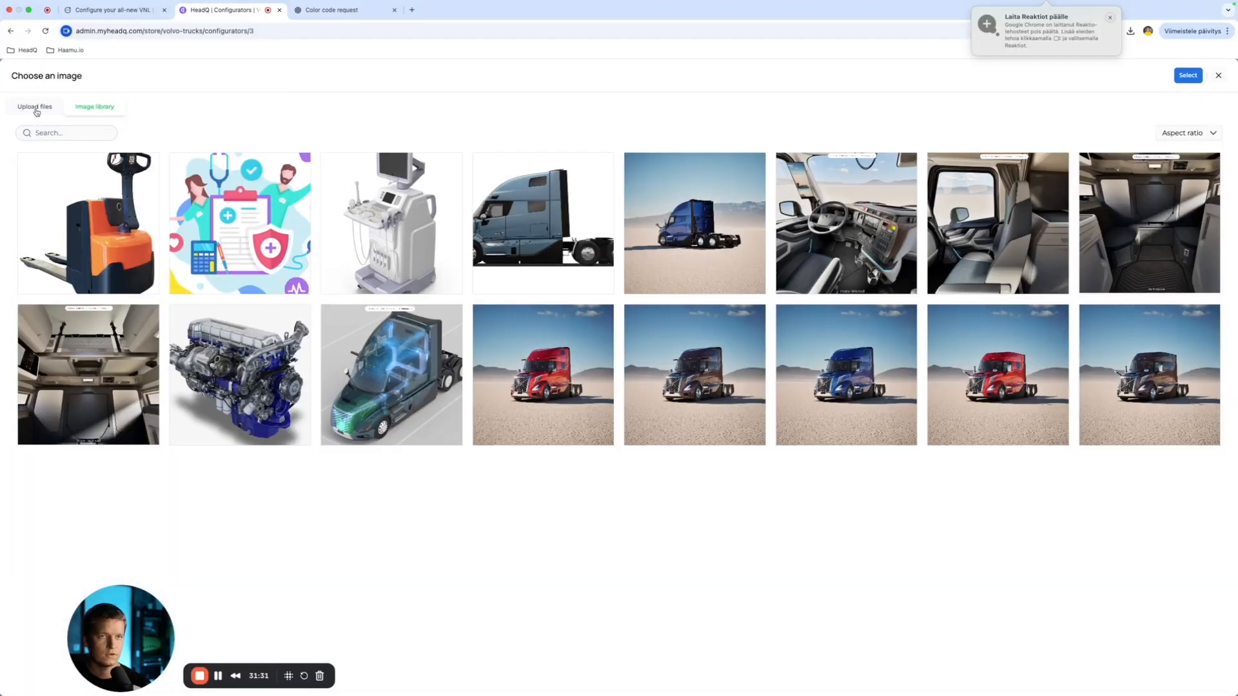
pyautogui.click(35, 107)
pyautogui.click(619, 166)
pyautogui.click(746, 285)
pyautogui.write('Volvo')
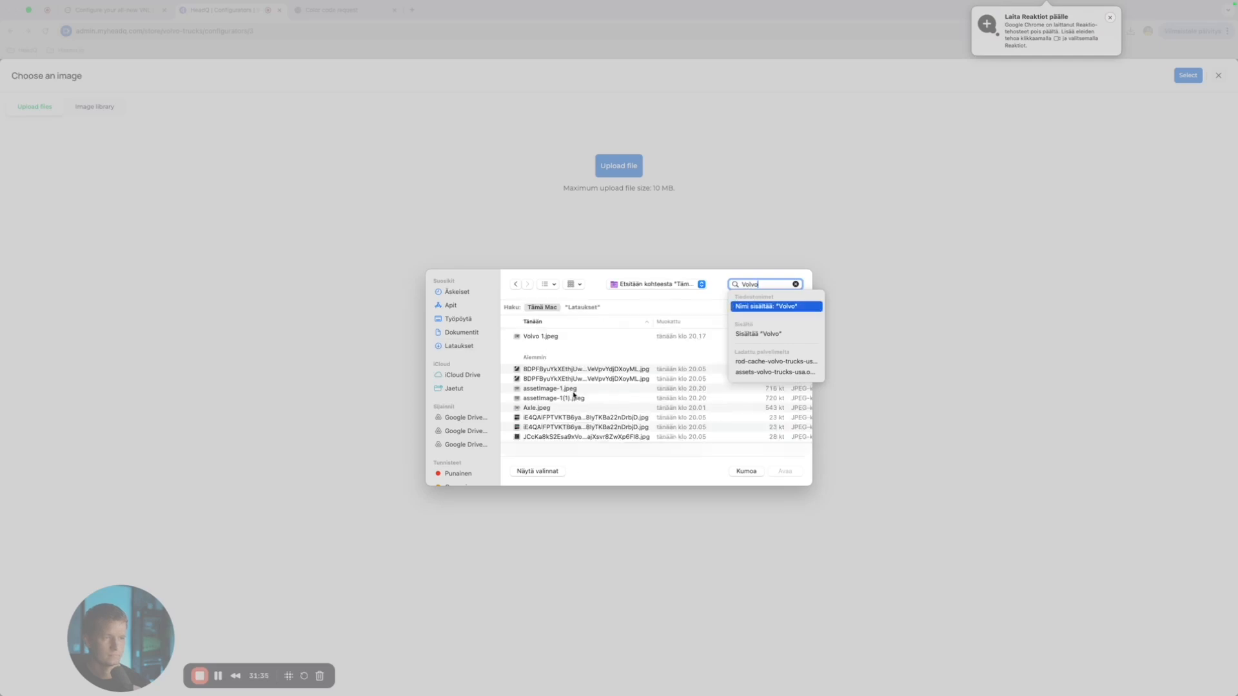
pyautogui.scroll(-5, 571, 394)
pyautogui.click(550, 359)
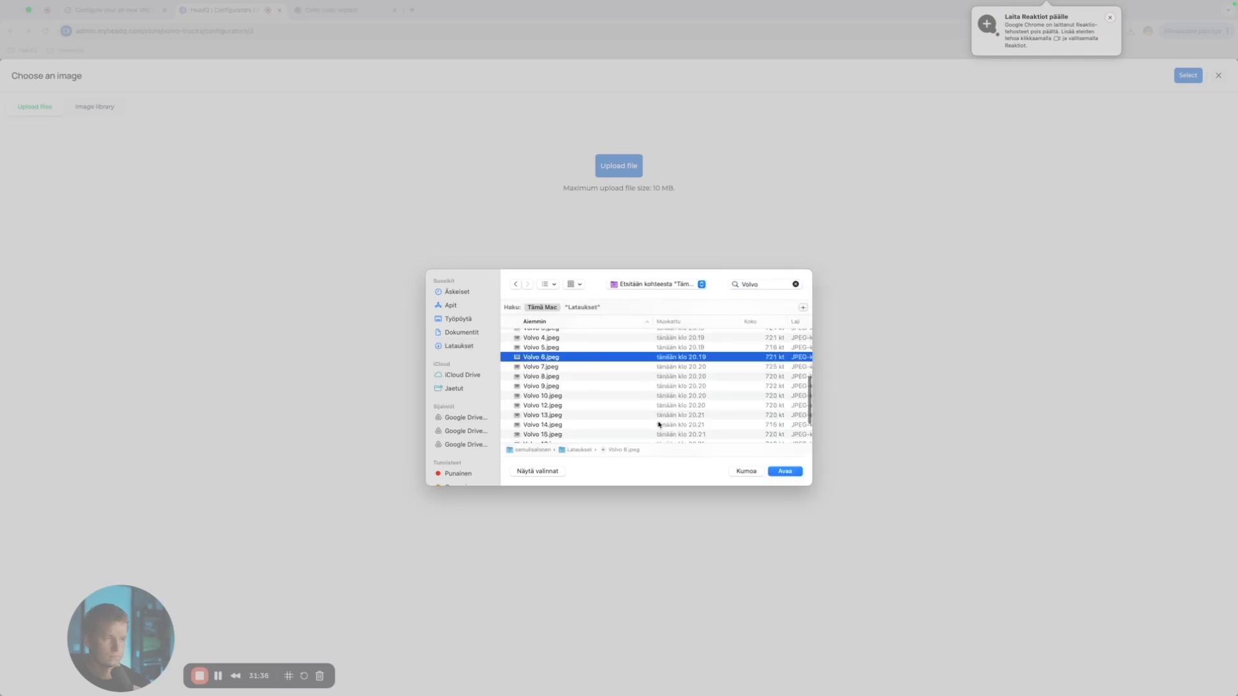
pyautogui.click(784, 471)
pyautogui.click(618, 506)
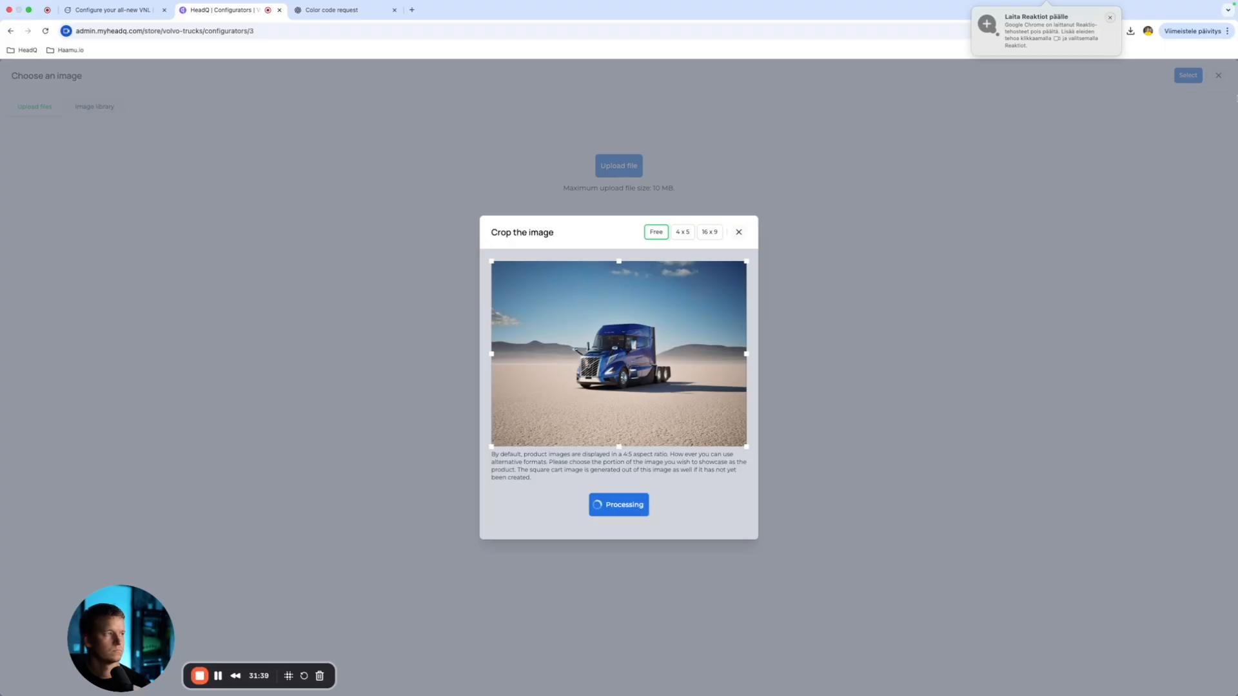
pyautogui.click(1189, 75)
# Step: Upload Volvo 7.jpeg uncropped and assign it to Variation #7, model 660 in Flame Red
pyautogui.scroll(-1, 210, 446)
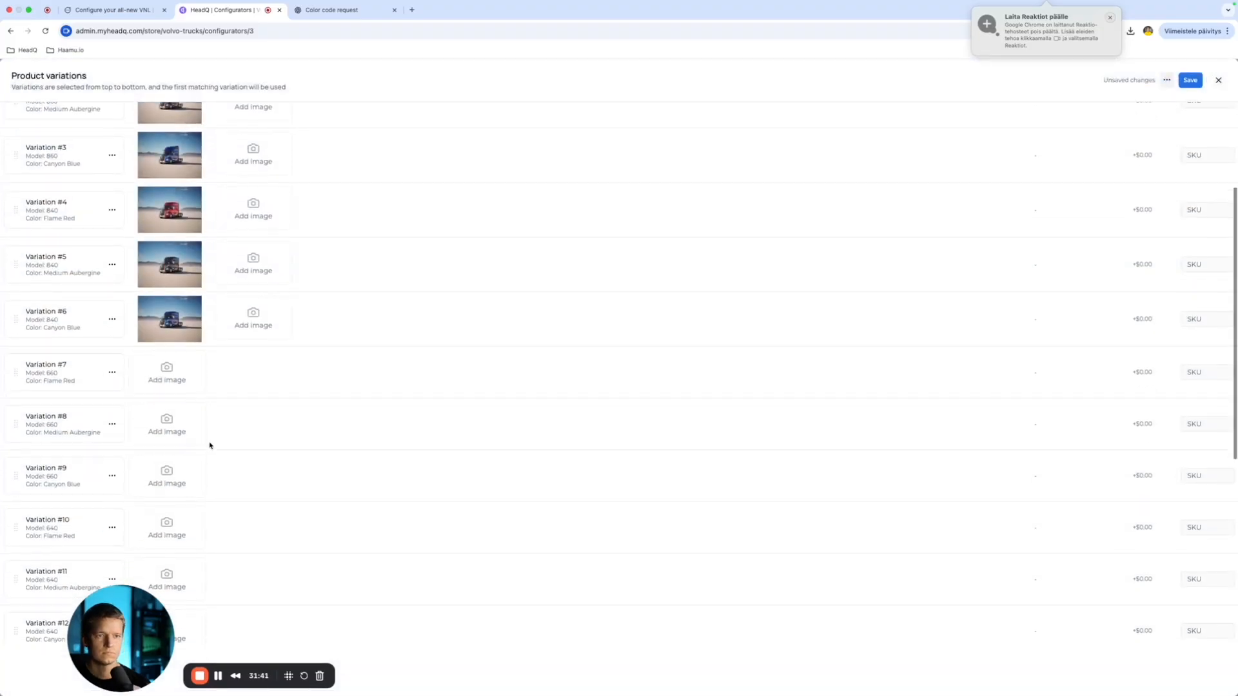
pyautogui.click(168, 379)
pyautogui.click(40, 110)
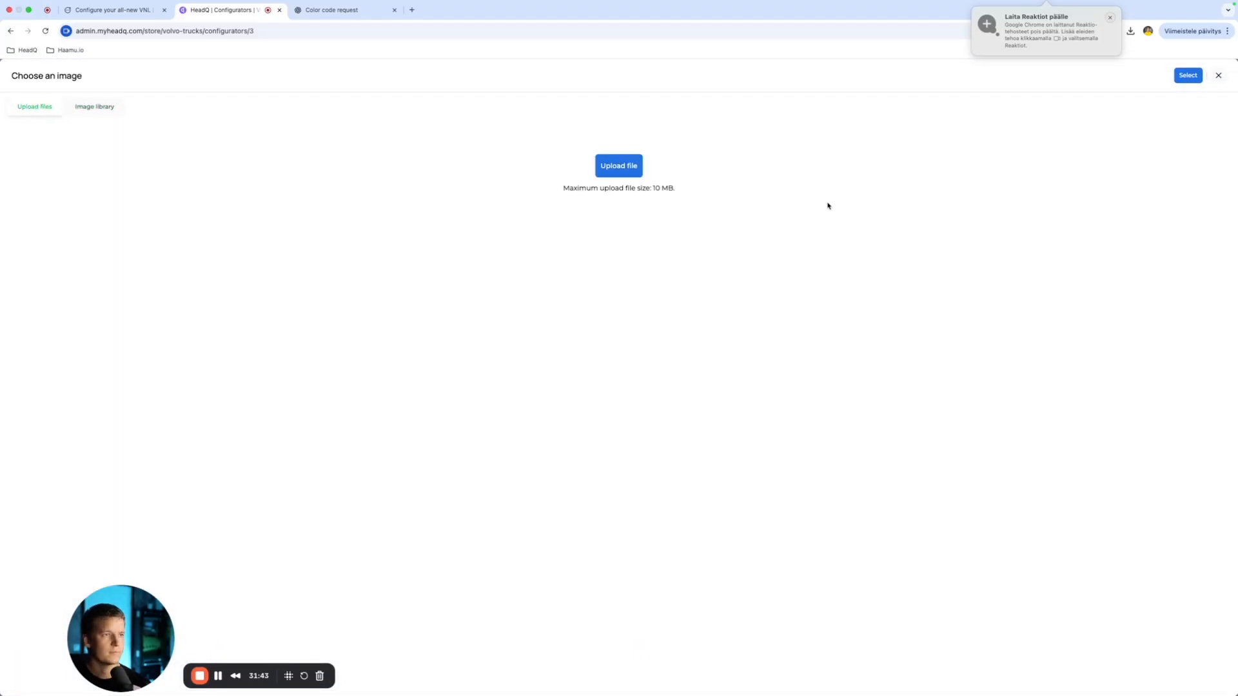
pyautogui.click(625, 172)
pyautogui.click(784, 284)
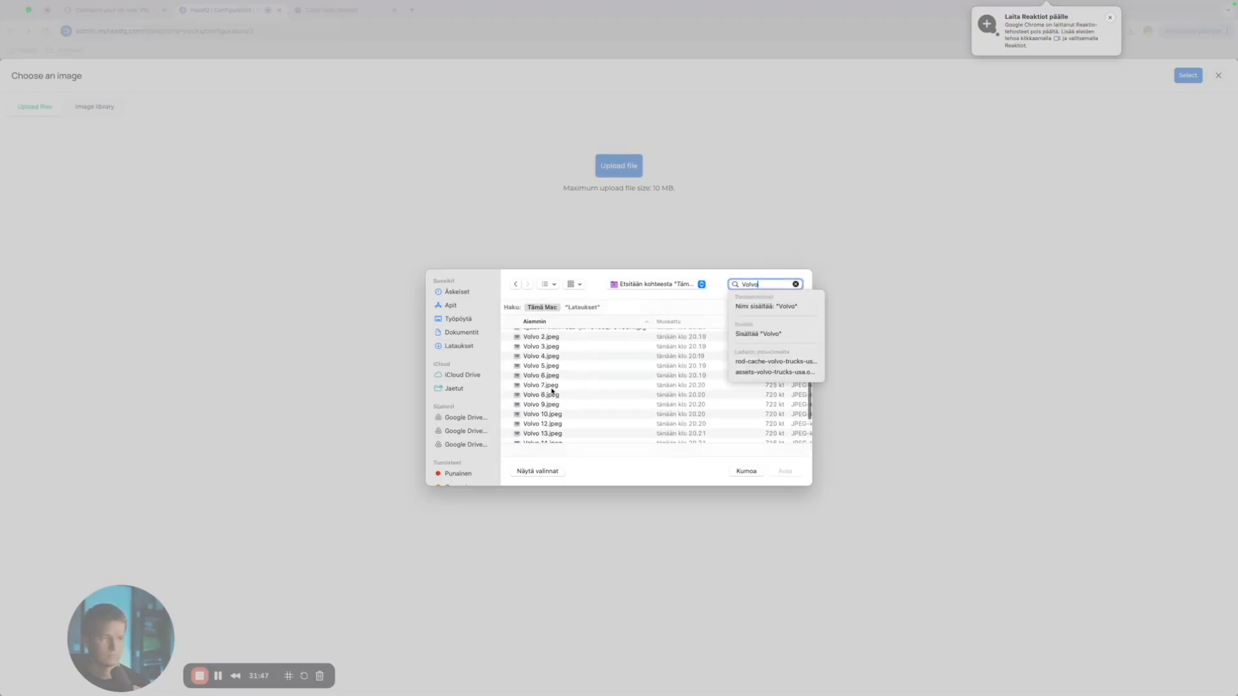
pyautogui.click(552, 387)
pyautogui.click(787, 472)
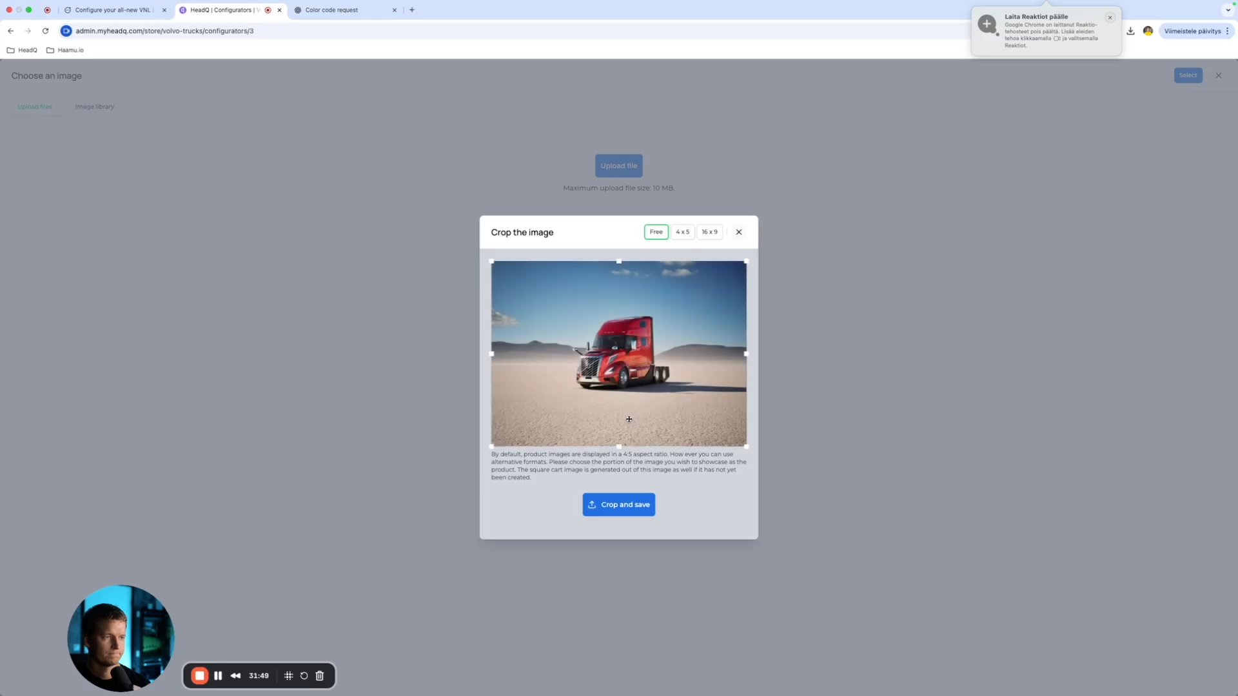
pyautogui.click(634, 509)
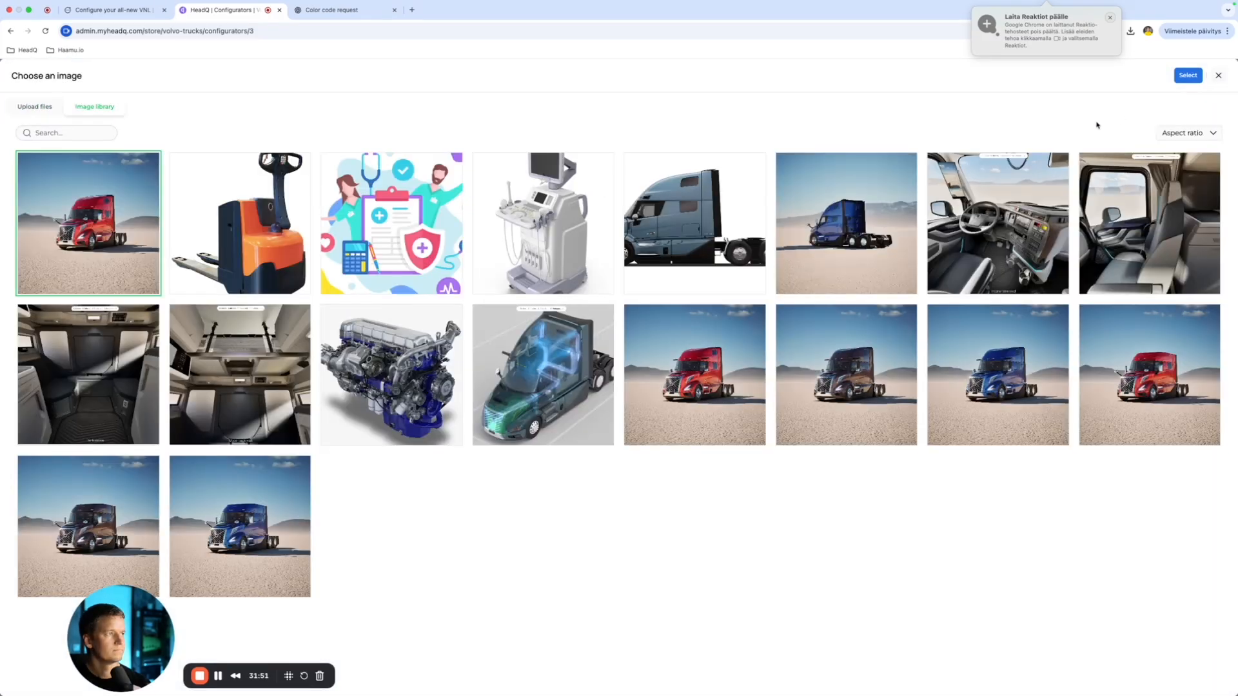
pyautogui.click(1188, 75)
# Step: Upload Volvo 8.jpeg uncropped and assign it to Variation #8, model 660 in Medium Aubergine
pyautogui.scroll(-1, 258, 355)
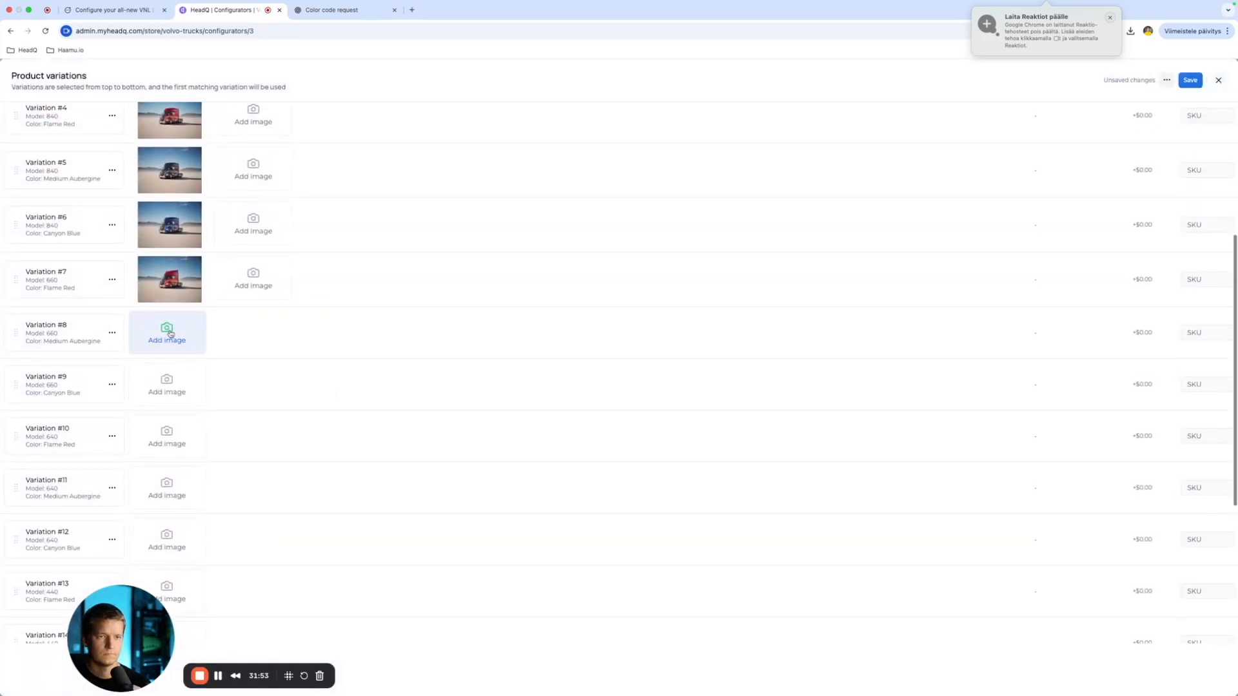
pyautogui.click(166, 330)
pyautogui.click(33, 109)
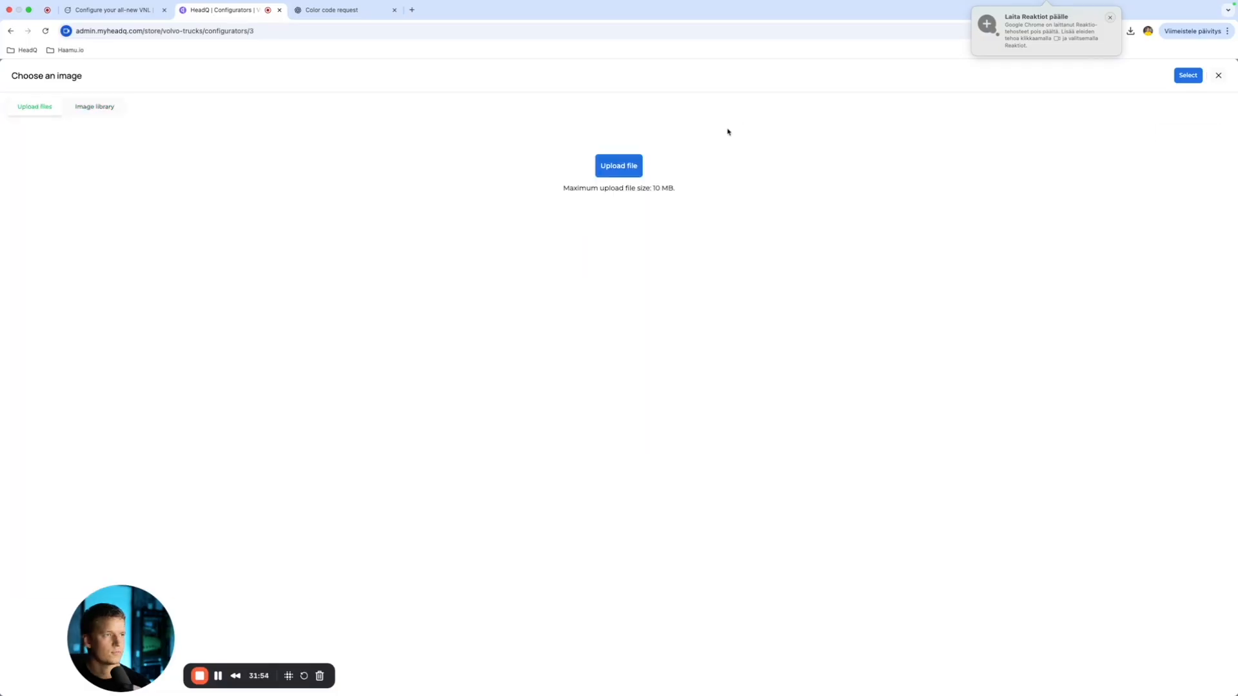
pyautogui.click(629, 165)
pyautogui.click(767, 284)
pyautogui.write('Volvo')
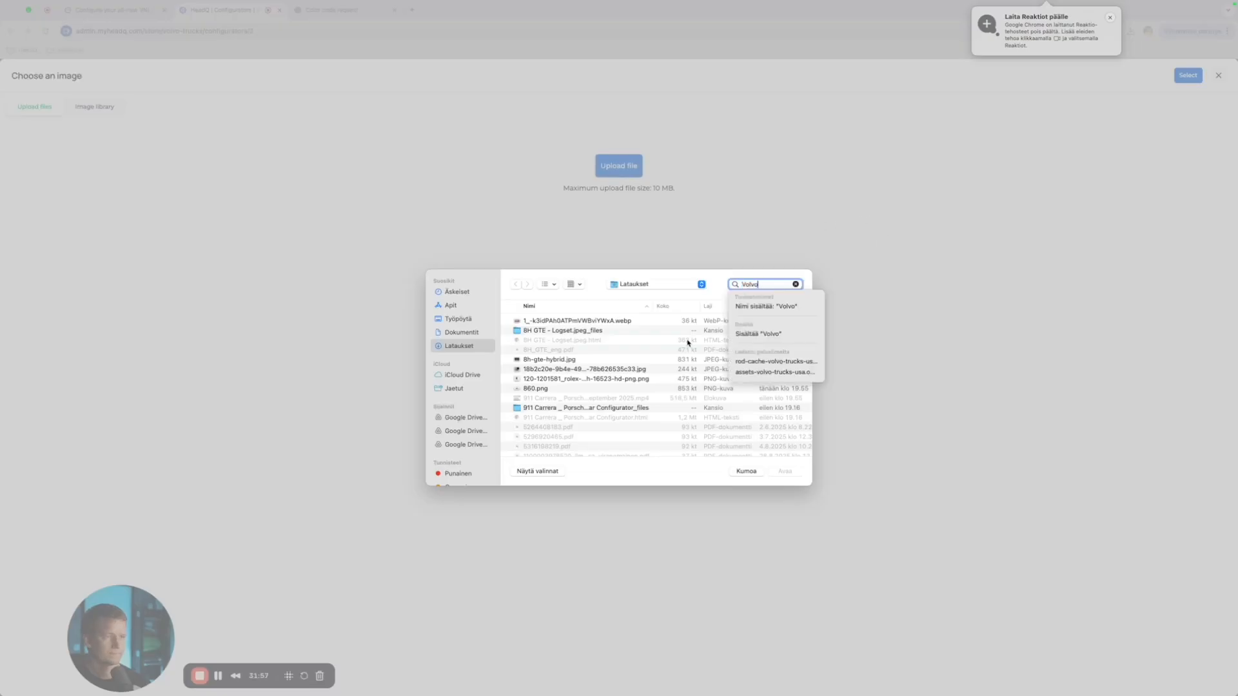
pyautogui.click(563, 390)
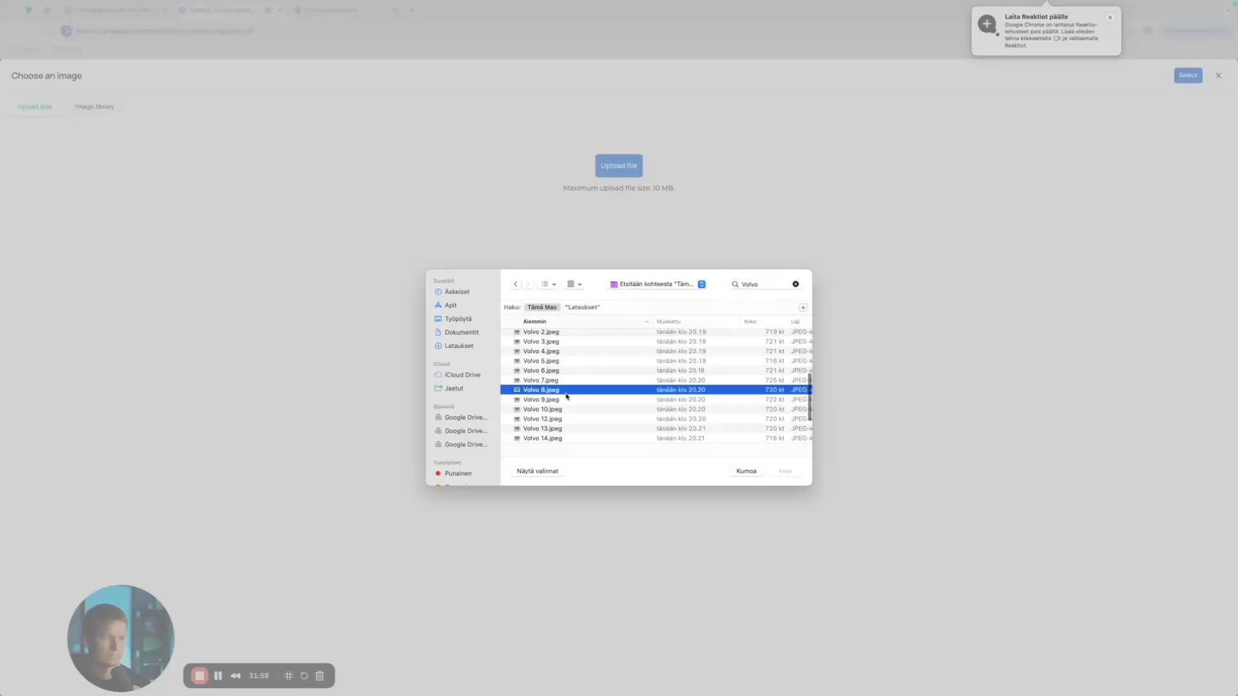
pyautogui.click(784, 471)
pyautogui.click(641, 504)
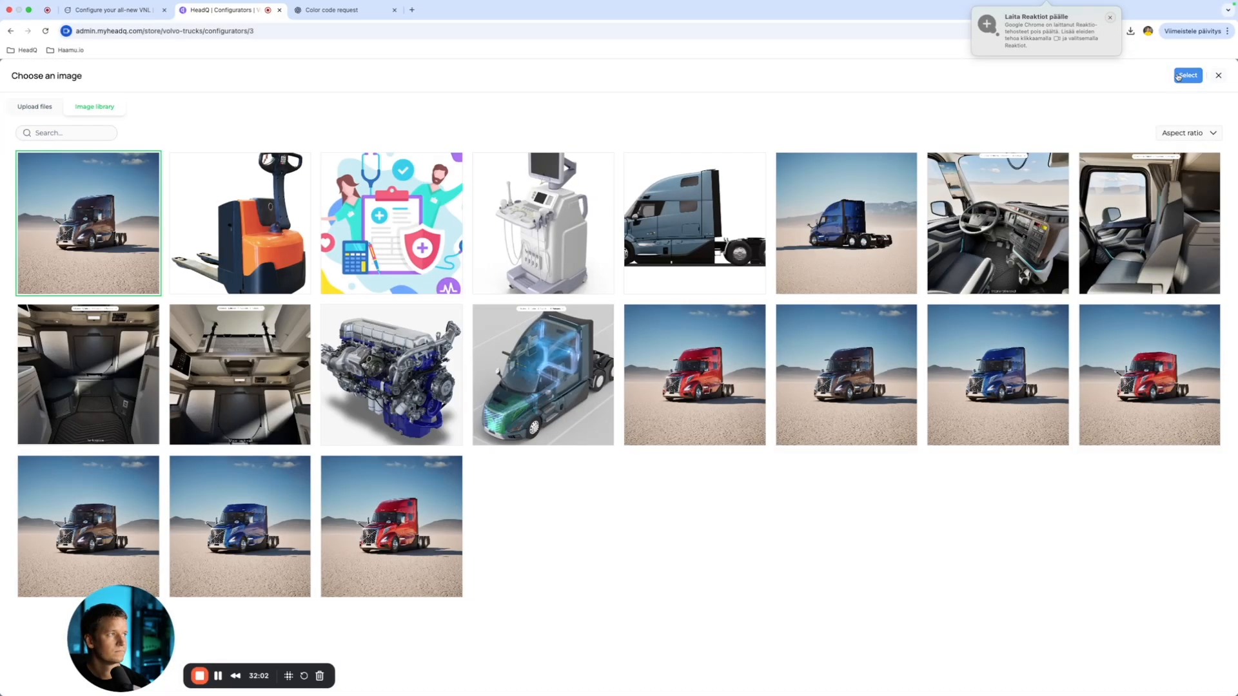
pyautogui.click(1188, 76)
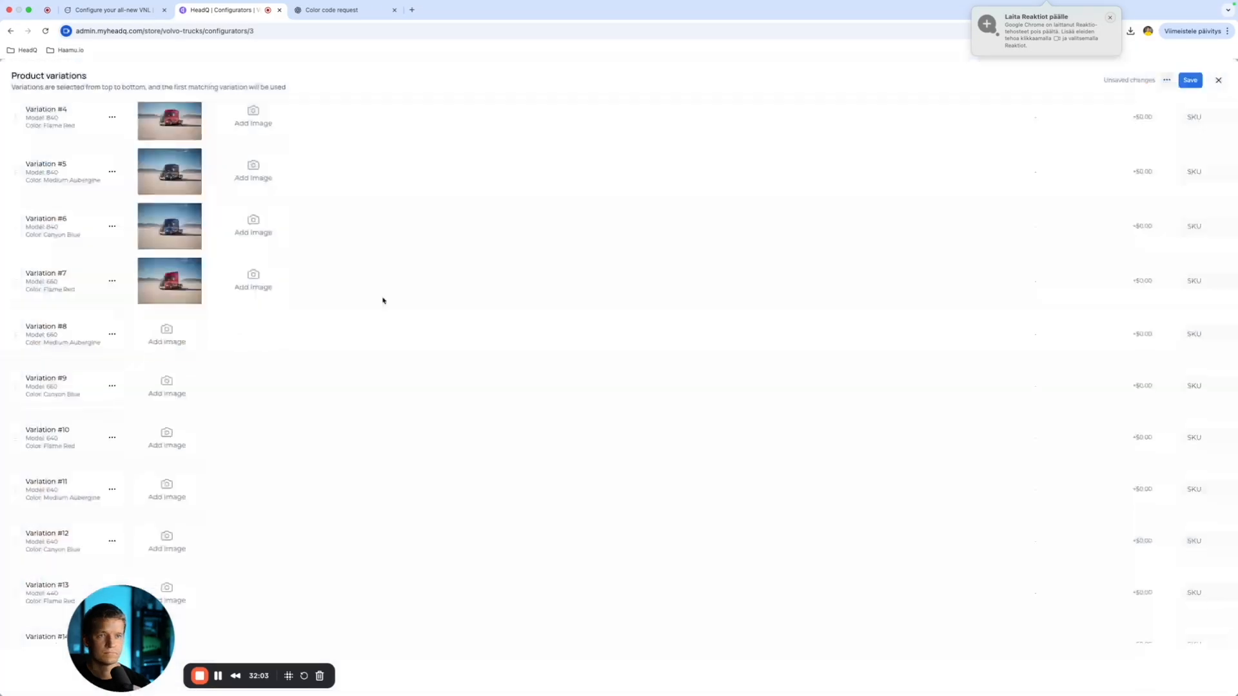
# Step: Upload Volvo 9.jpeg uncropped and assign it to Variation #9, model 660 in Canyon Blue
pyautogui.click(169, 395)
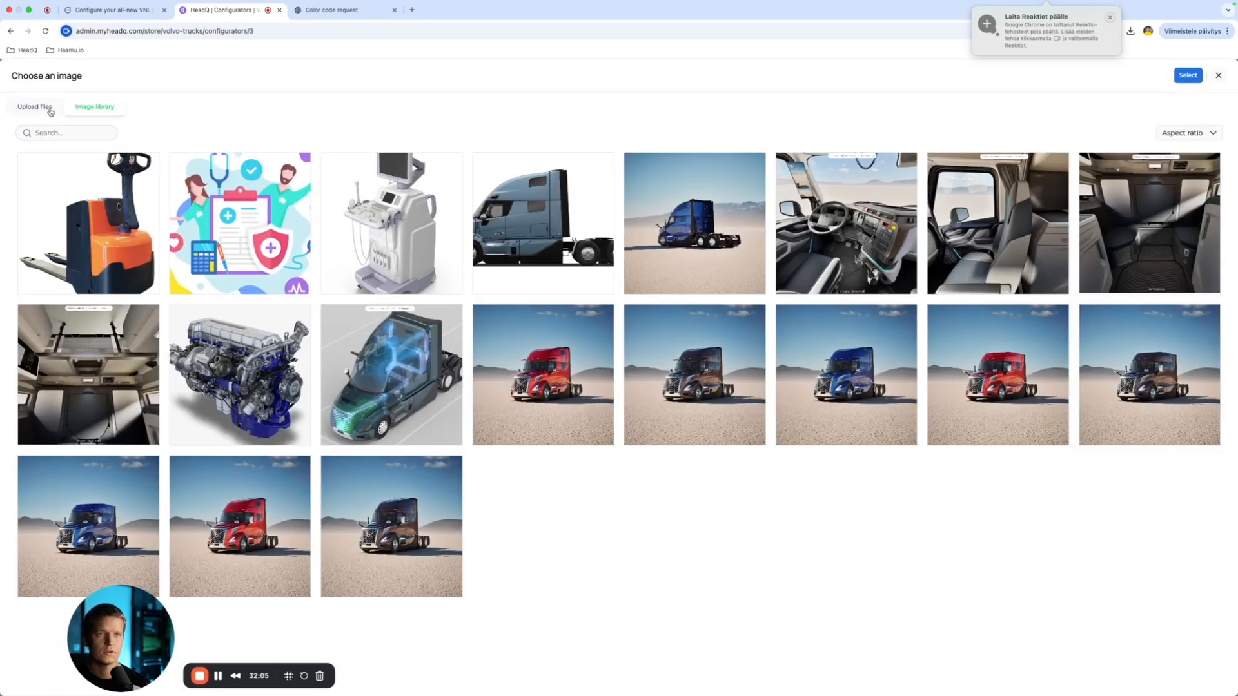
pyautogui.click(51, 111)
pyautogui.click(621, 168)
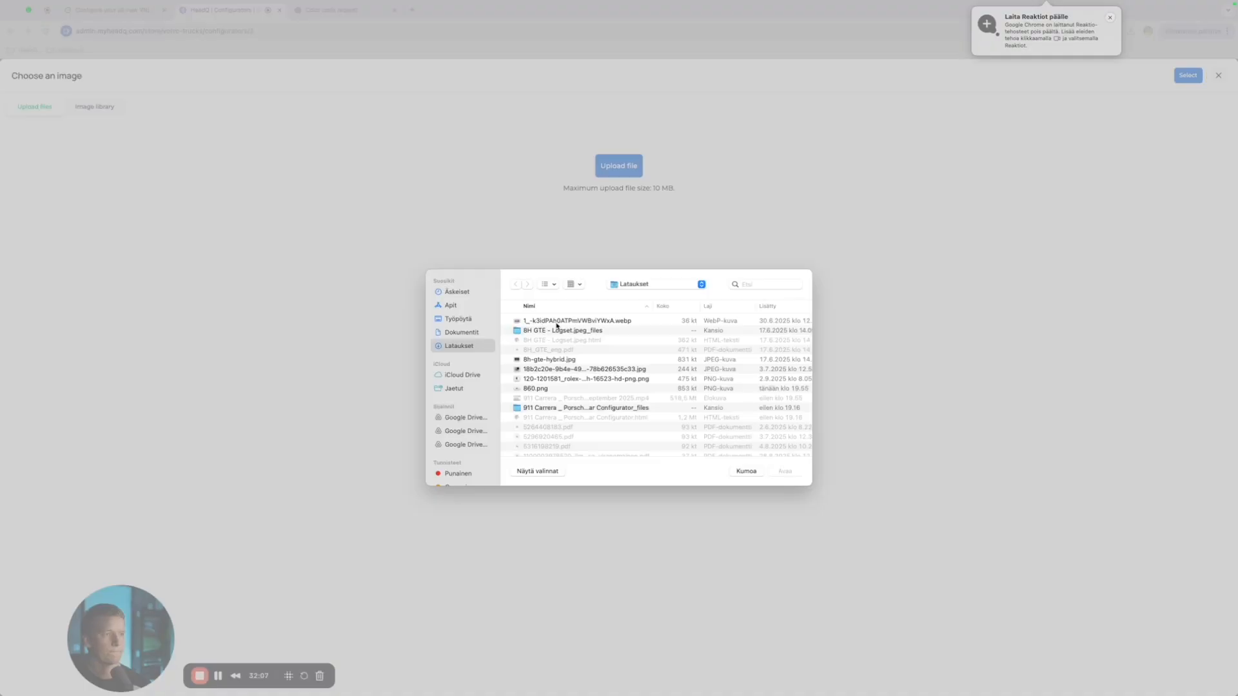
pyautogui.click(790, 285)
pyautogui.write('Volvo')
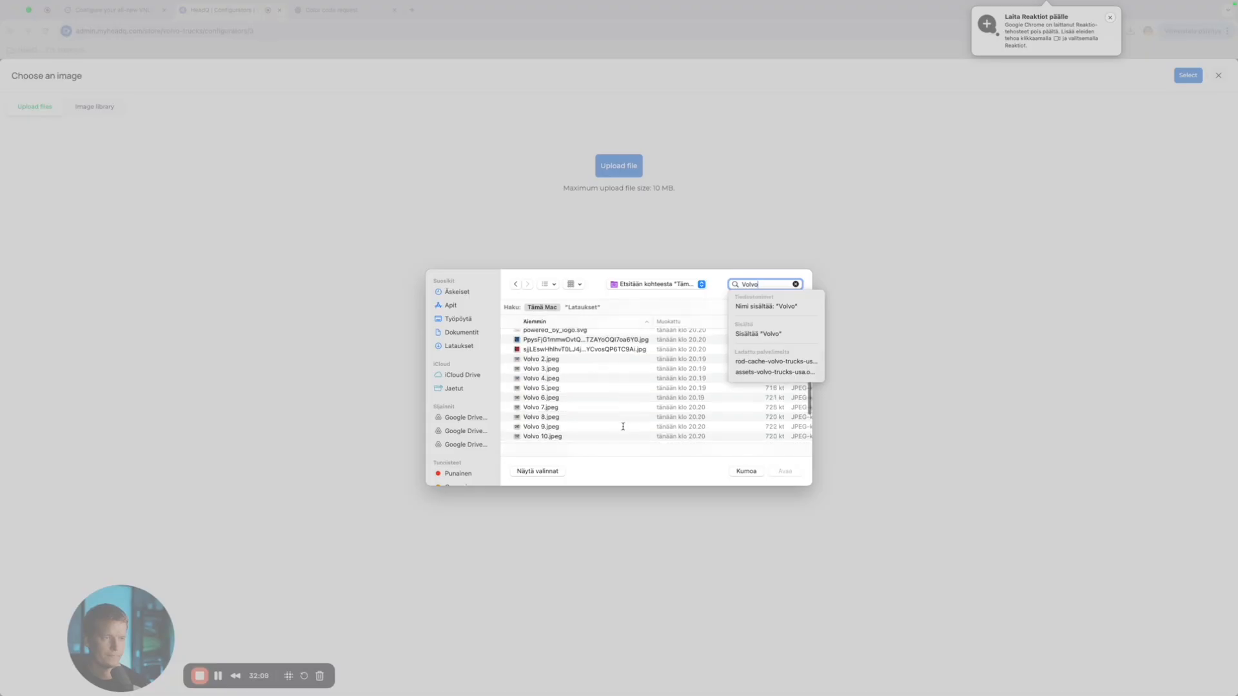
pyautogui.click(553, 427)
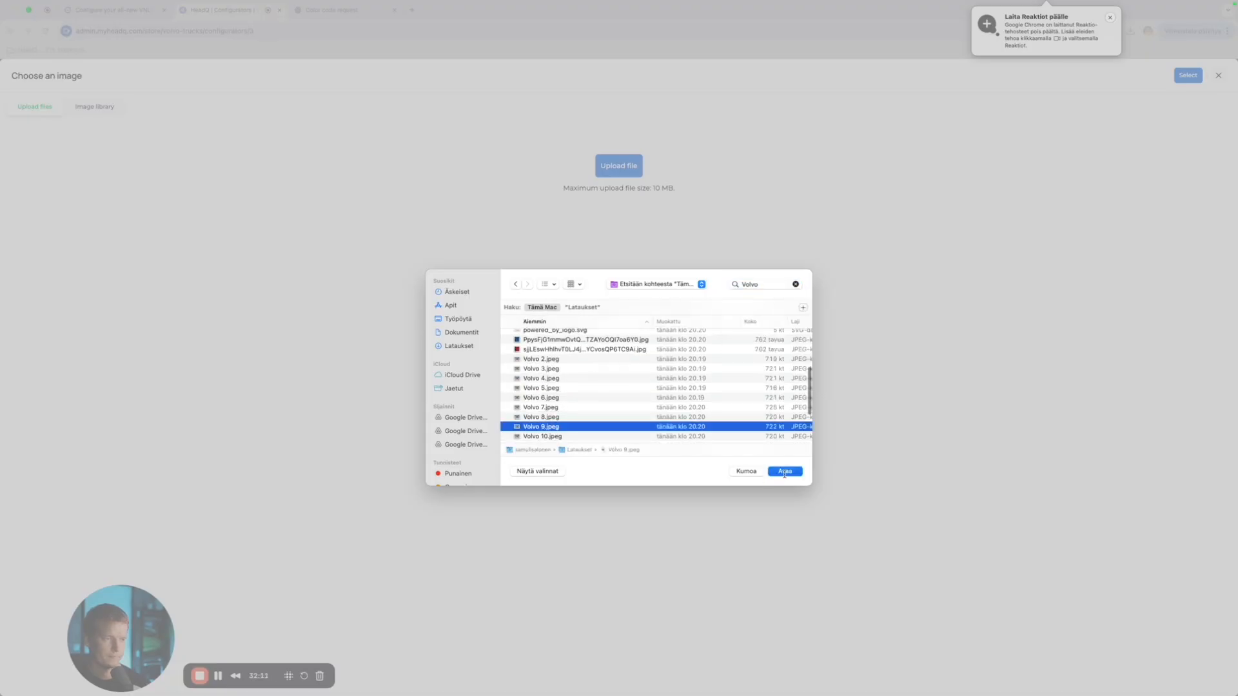
pyautogui.click(783, 471)
pyautogui.click(619, 505)
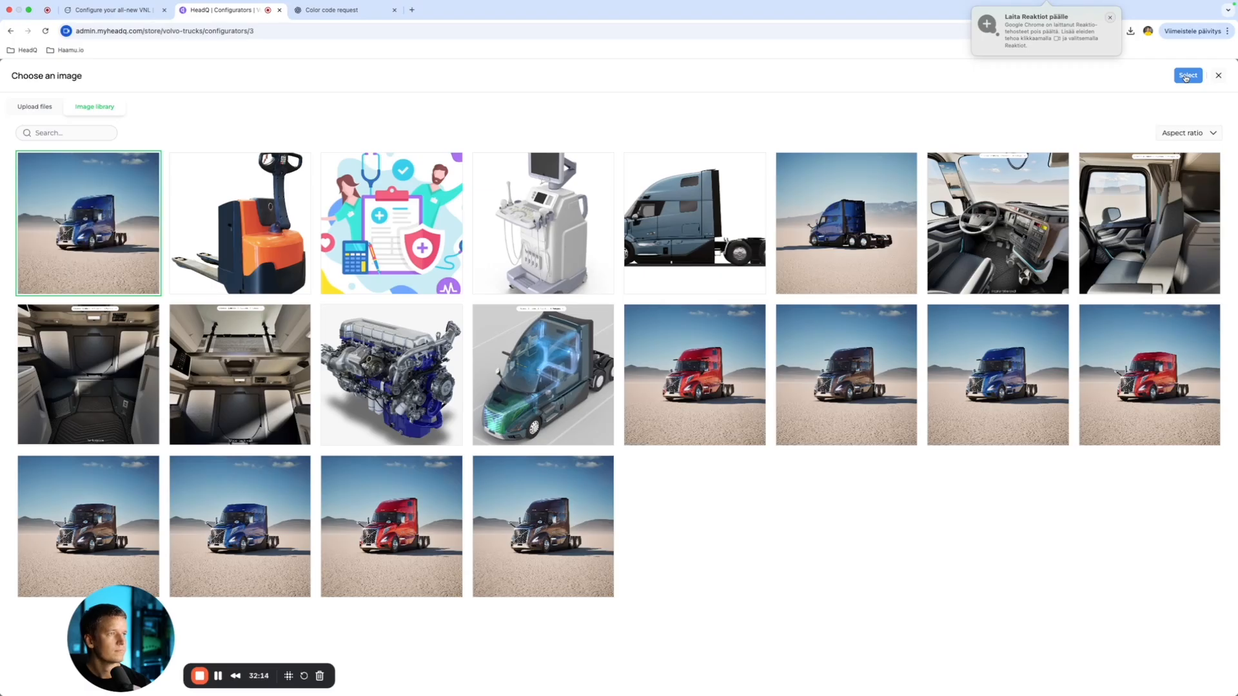
pyautogui.click(1188, 77)
# Step: Upload Volvo 10.jpeg uncropped and assign it to Variation #10, model 640 in Flame Red
pyautogui.scroll(-1, 271, 387)
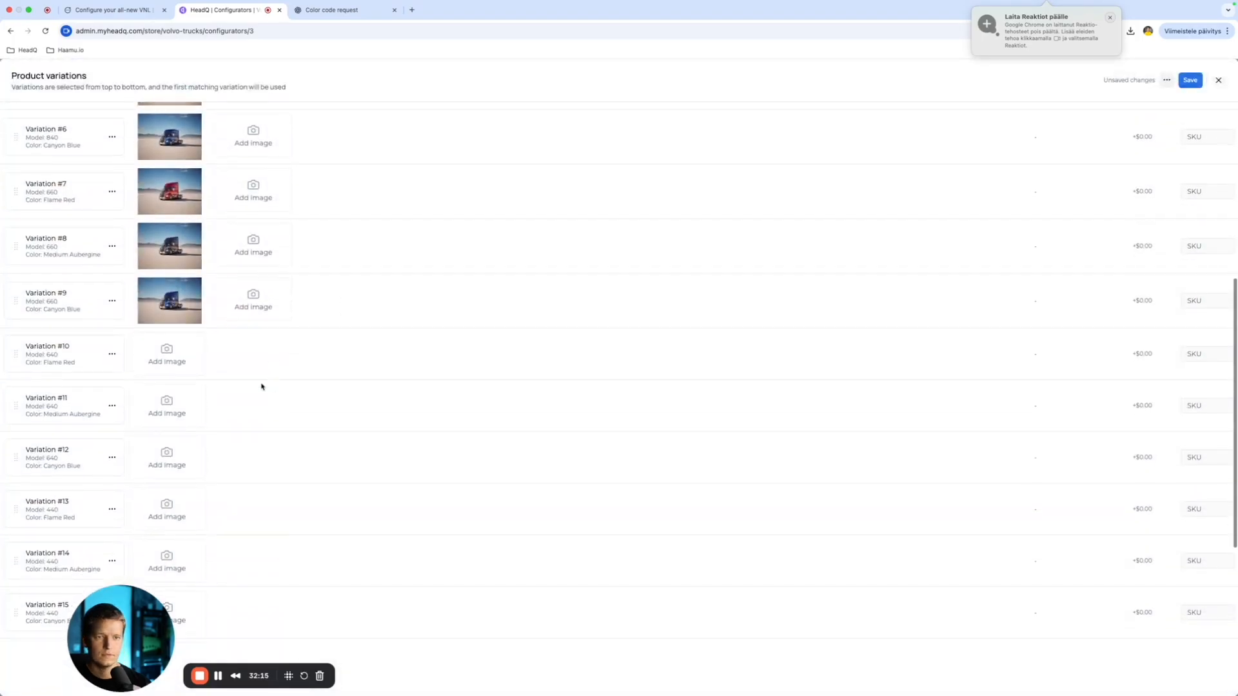
pyautogui.click(166, 354)
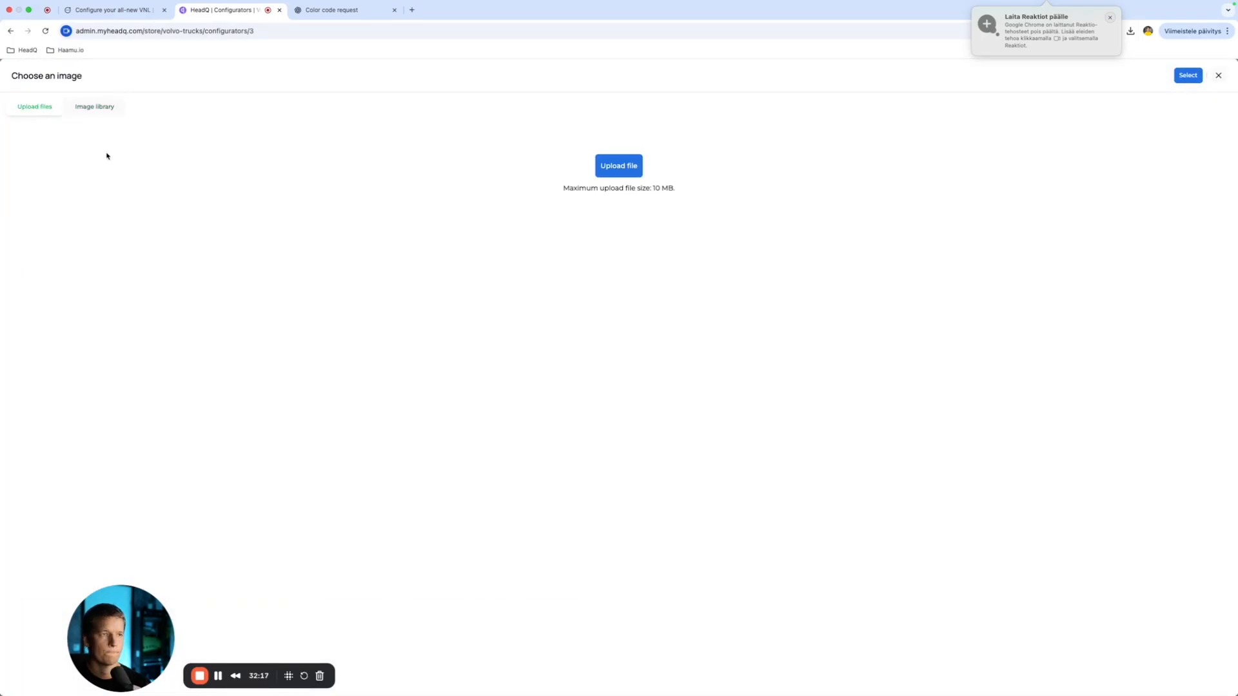
pyautogui.press('super+f')
pyautogui.write('Volvo')
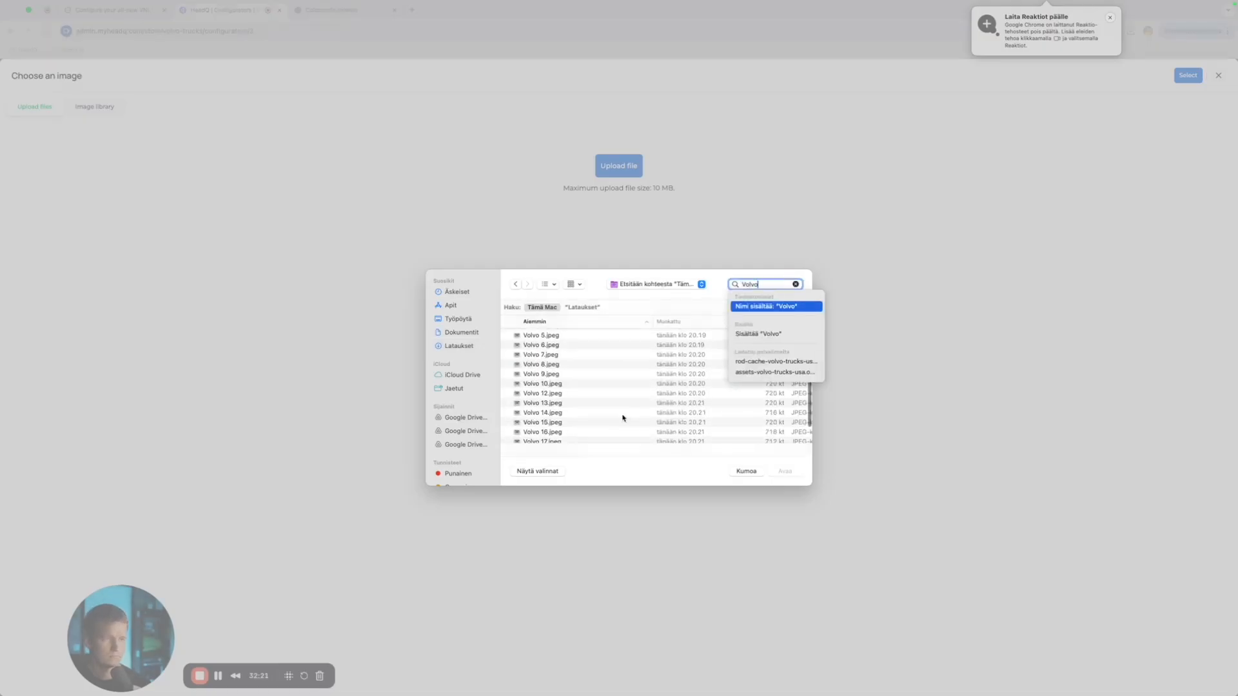
pyautogui.click(551, 385)
pyautogui.click(787, 475)
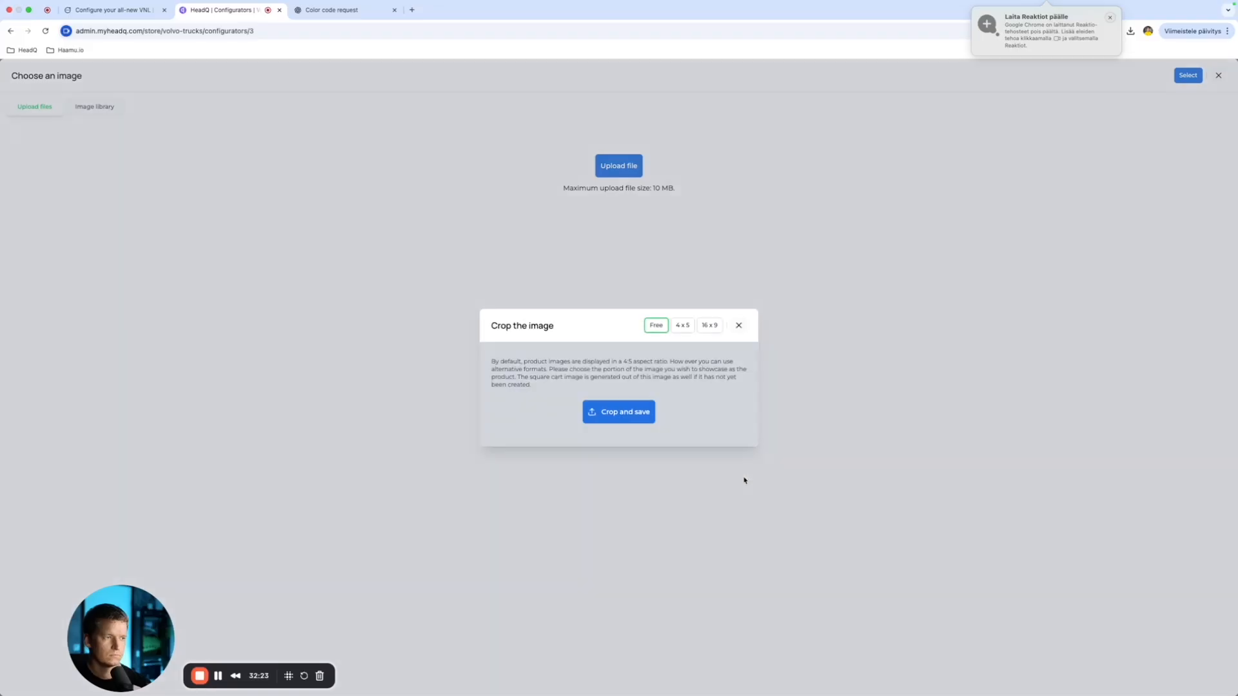
pyautogui.click(632, 506)
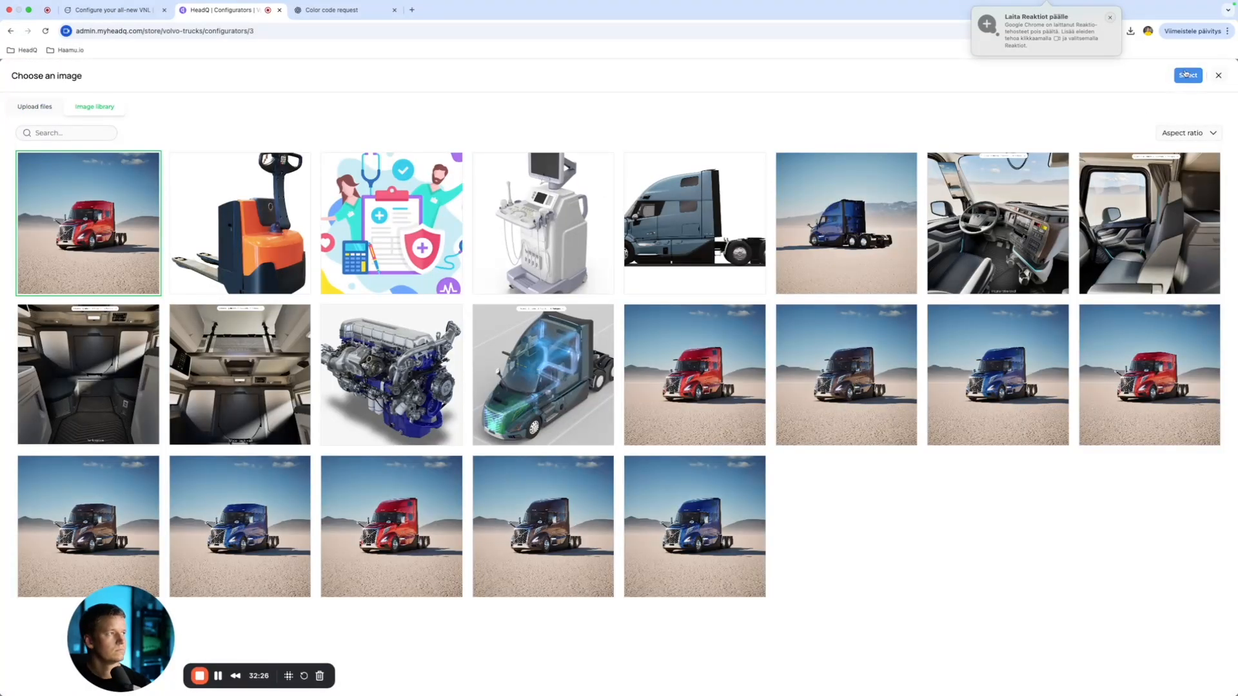
pyautogui.click(1187, 76)
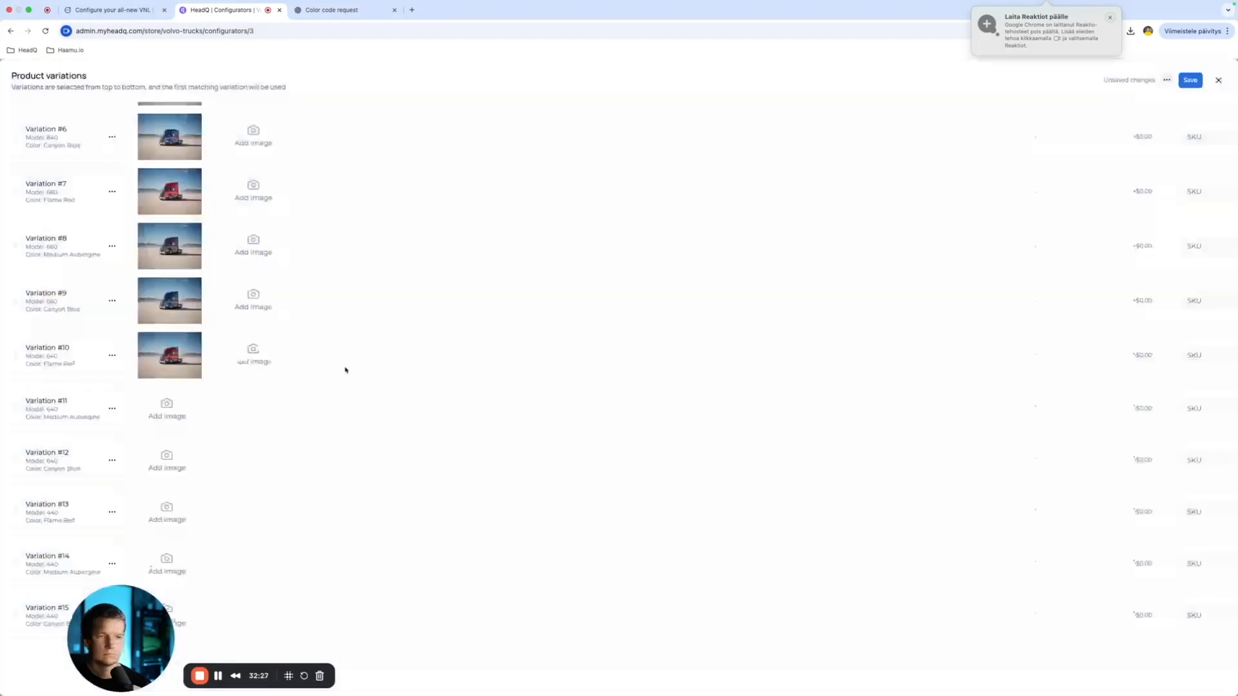
pyautogui.click(167, 413)
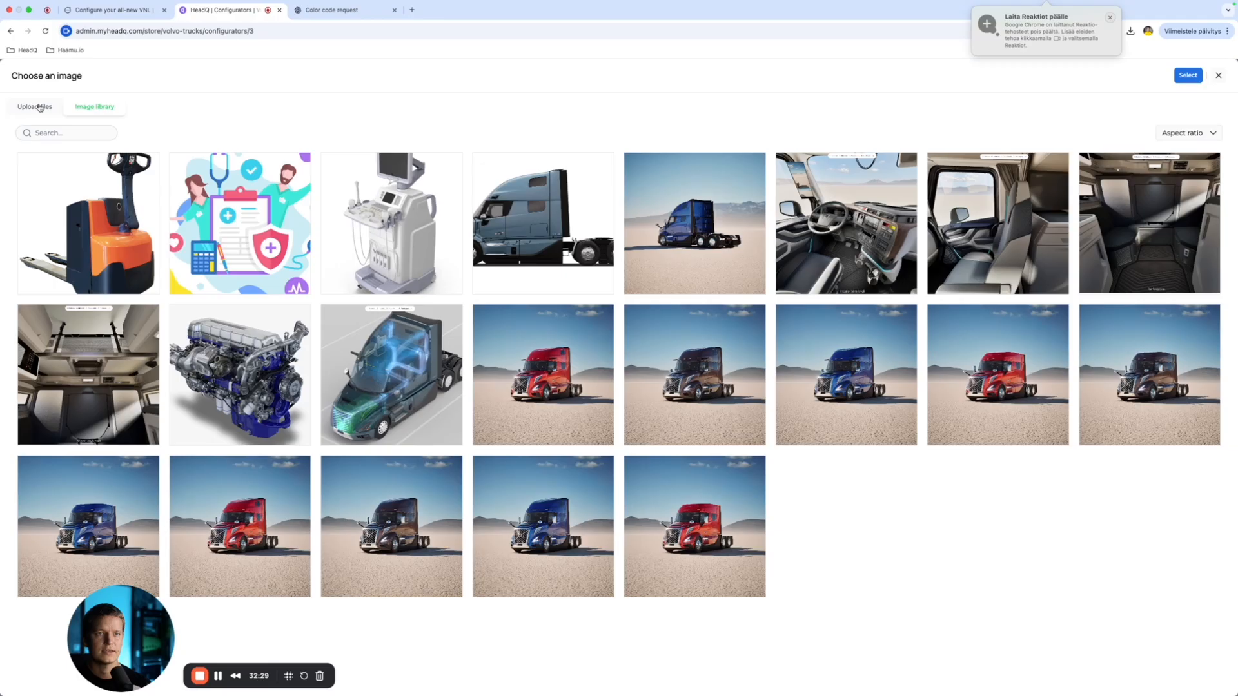
pyautogui.click(35, 107)
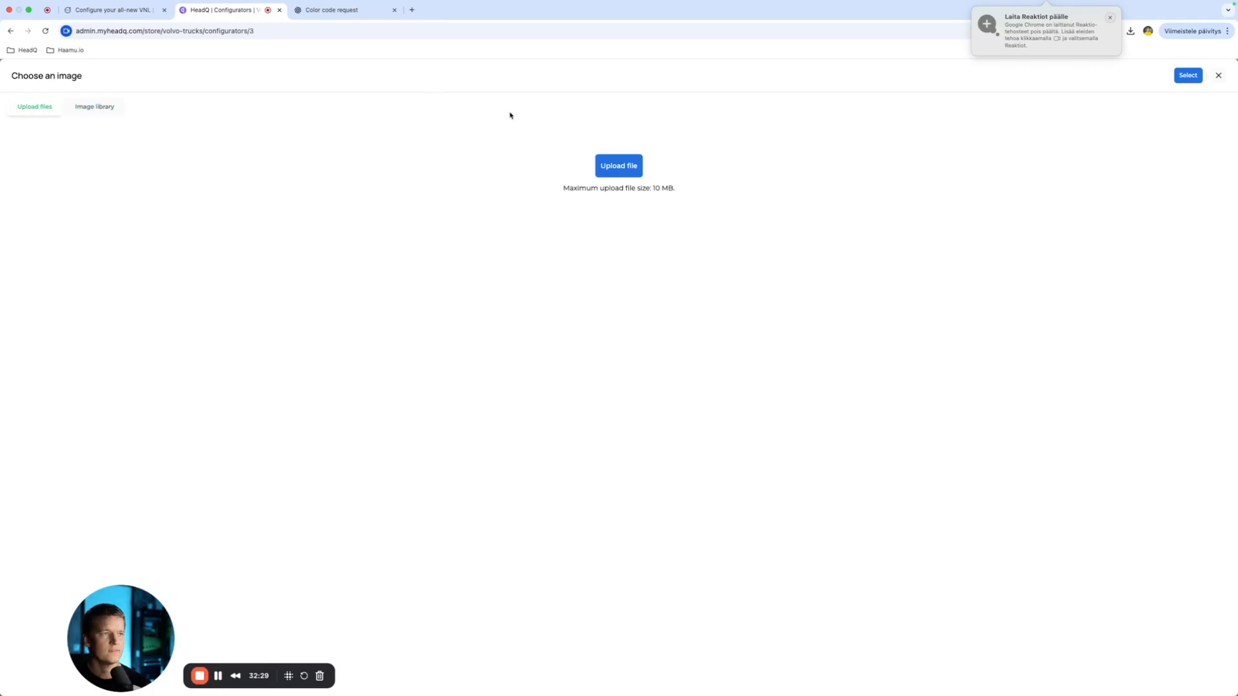
pyautogui.click(614, 161)
pyautogui.press('super+f')
pyautogui.write('Volvo')
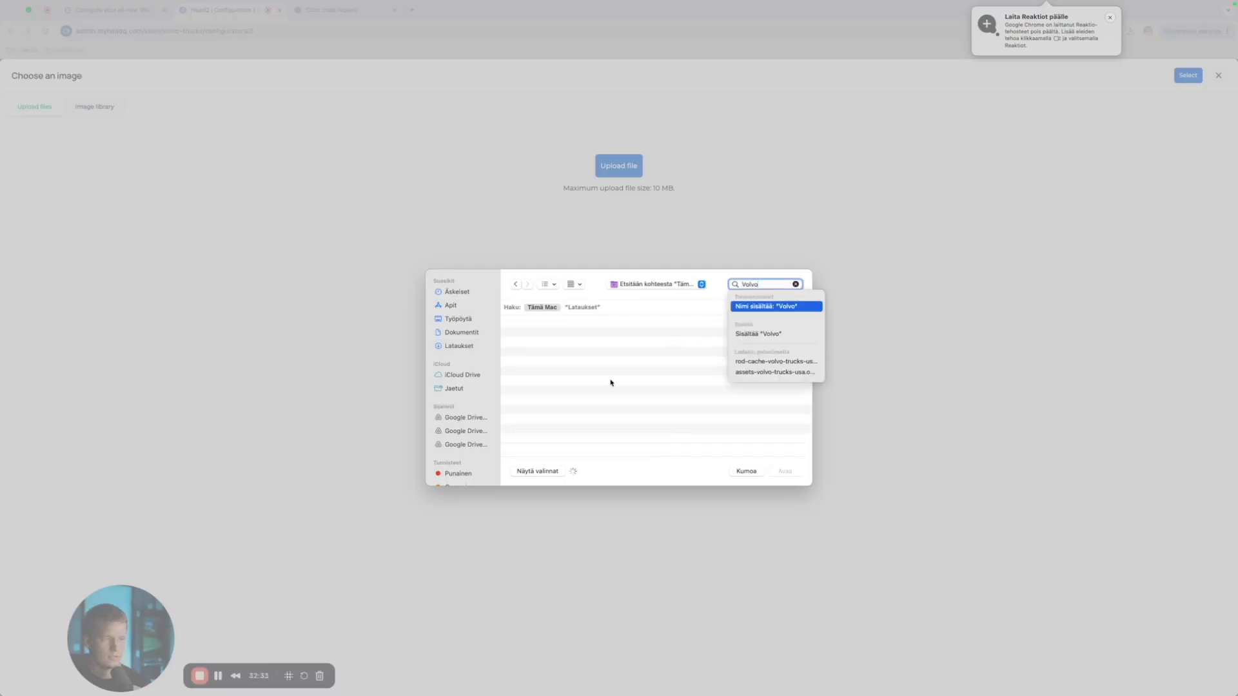
pyautogui.scroll(-5, 575, 429)
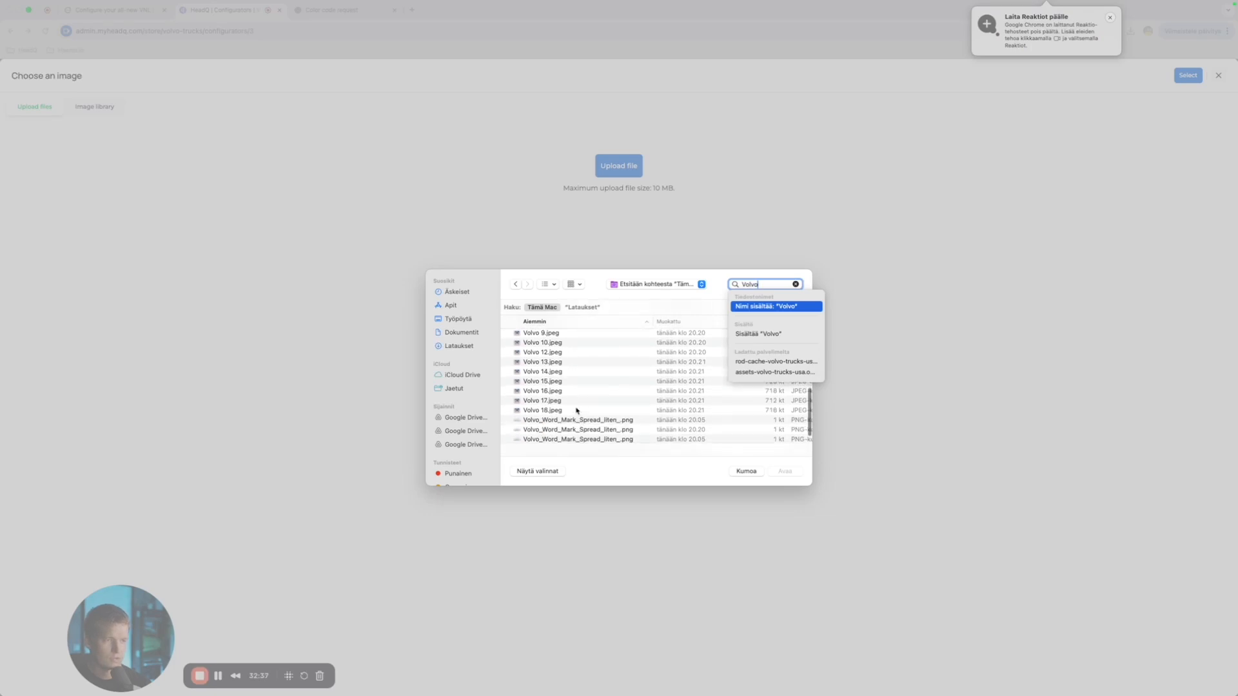
pyautogui.scroll(3, 577, 394)
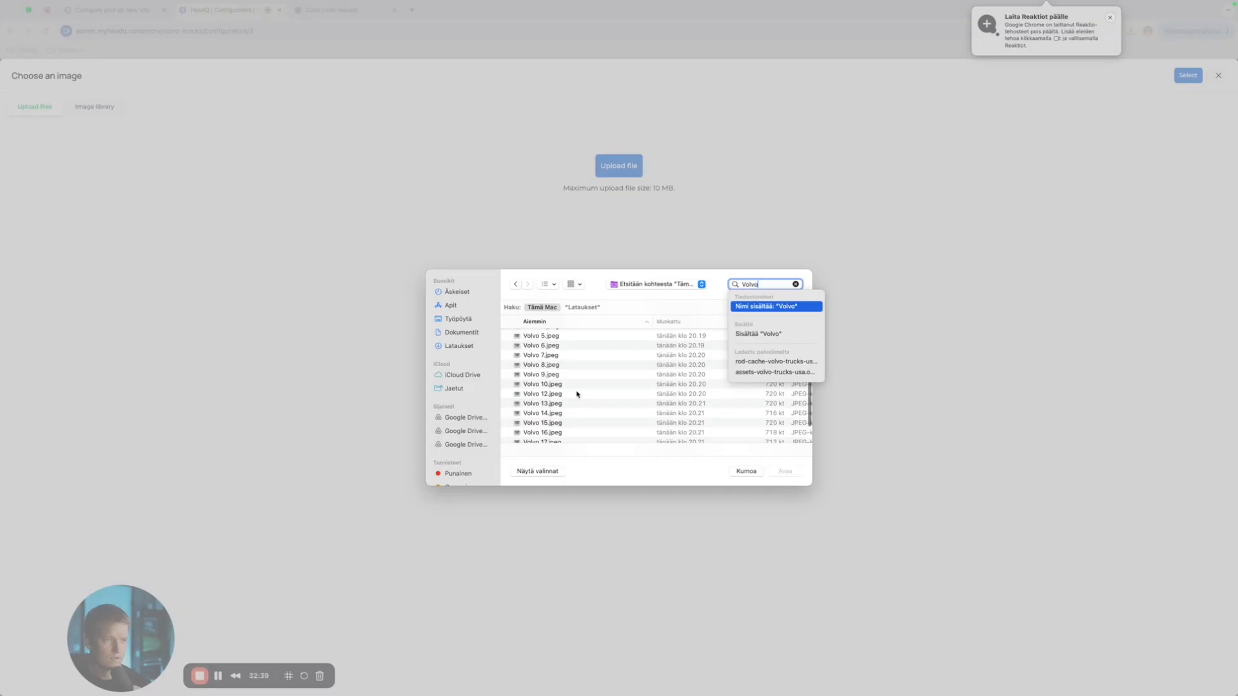
pyautogui.scroll(-2, 575, 390)
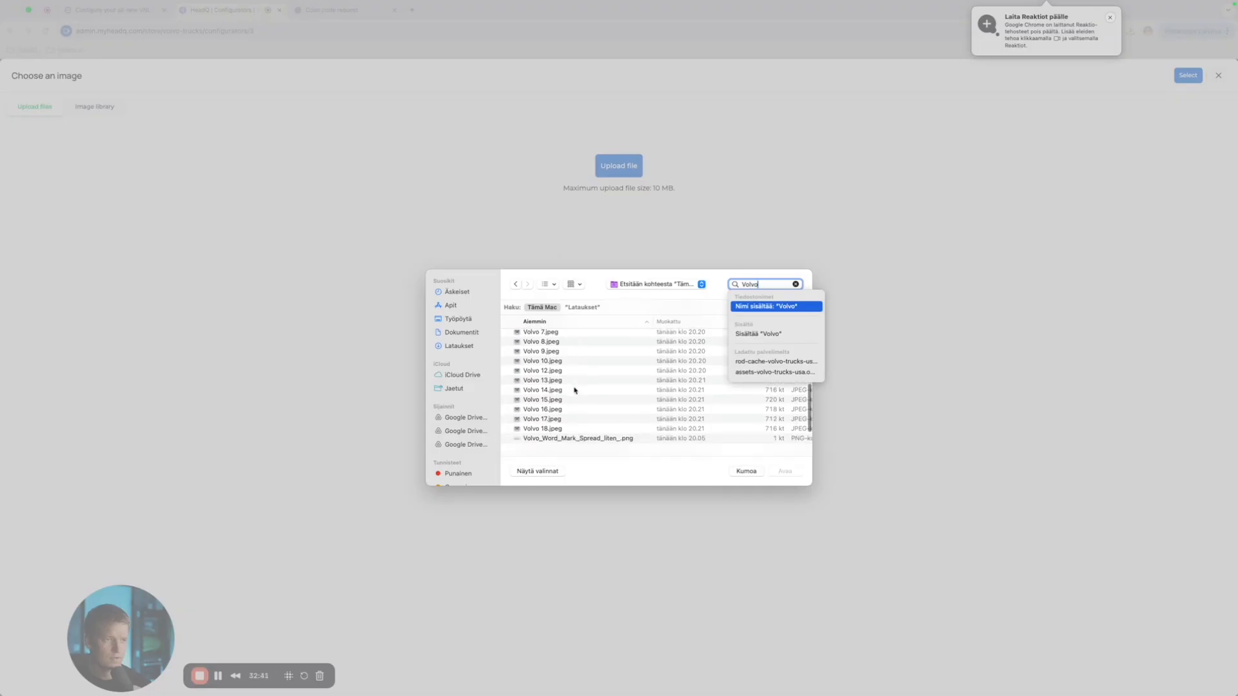
pyautogui.click(569, 373)
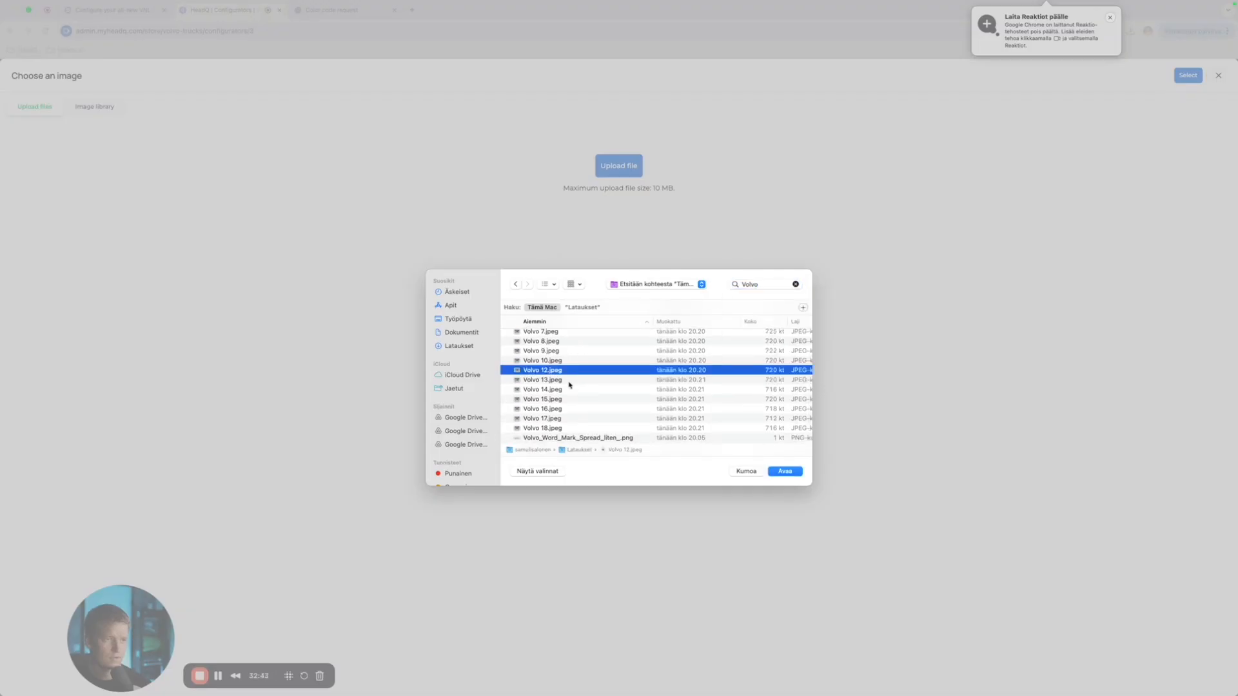
pyautogui.click(746, 471)
pyautogui.click(1218, 75)
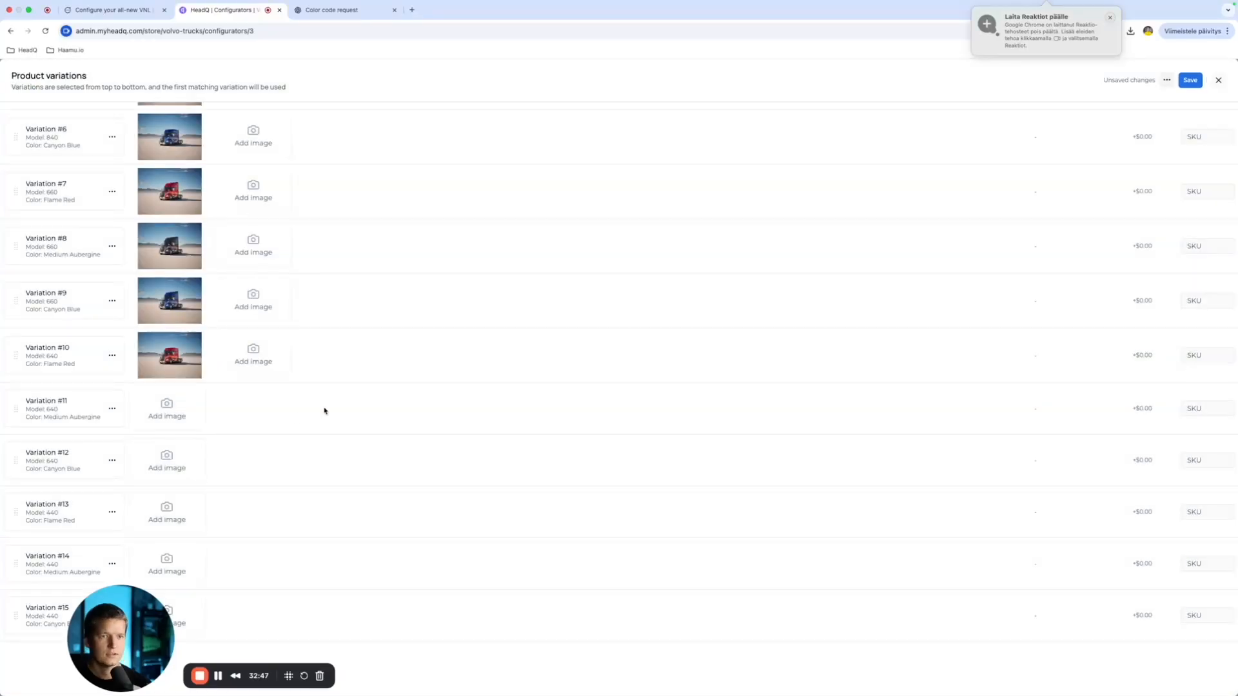
# Step: Upload Volvo 12.jpeg uncropped and assign it to Variation #12, model 640 in Canyon Blue
pyautogui.scroll(-1, 152, 467)
pyautogui.click(163, 451)
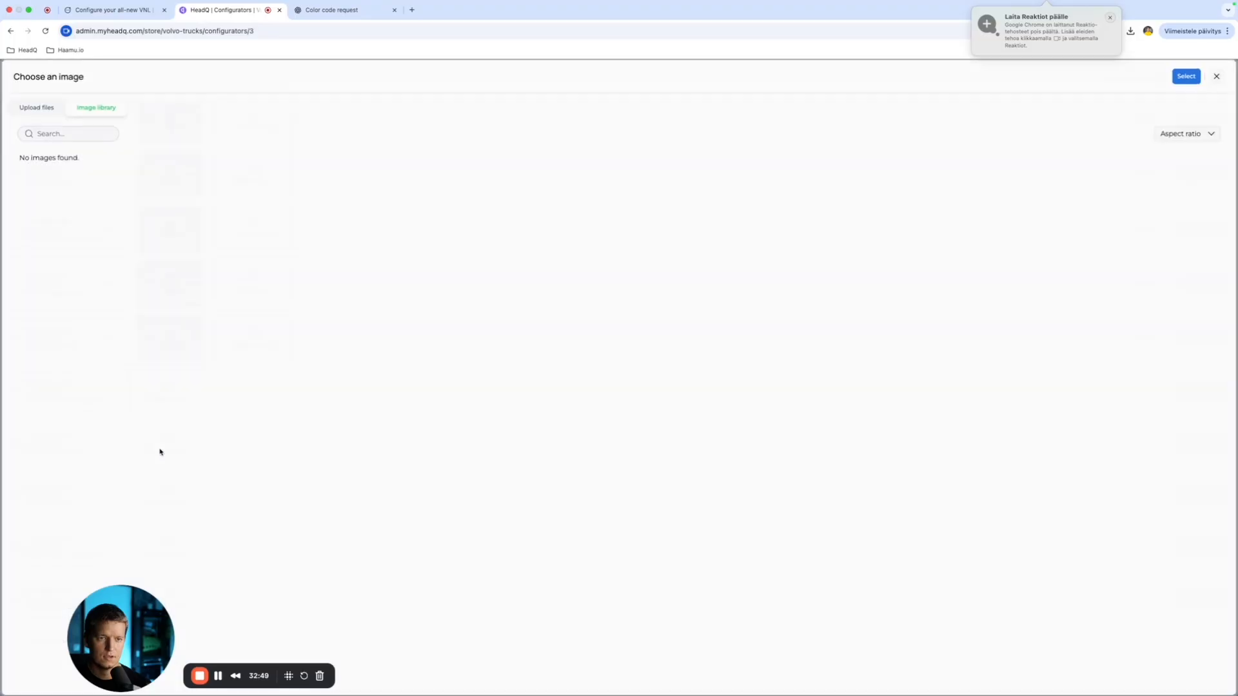
pyautogui.click(26, 114)
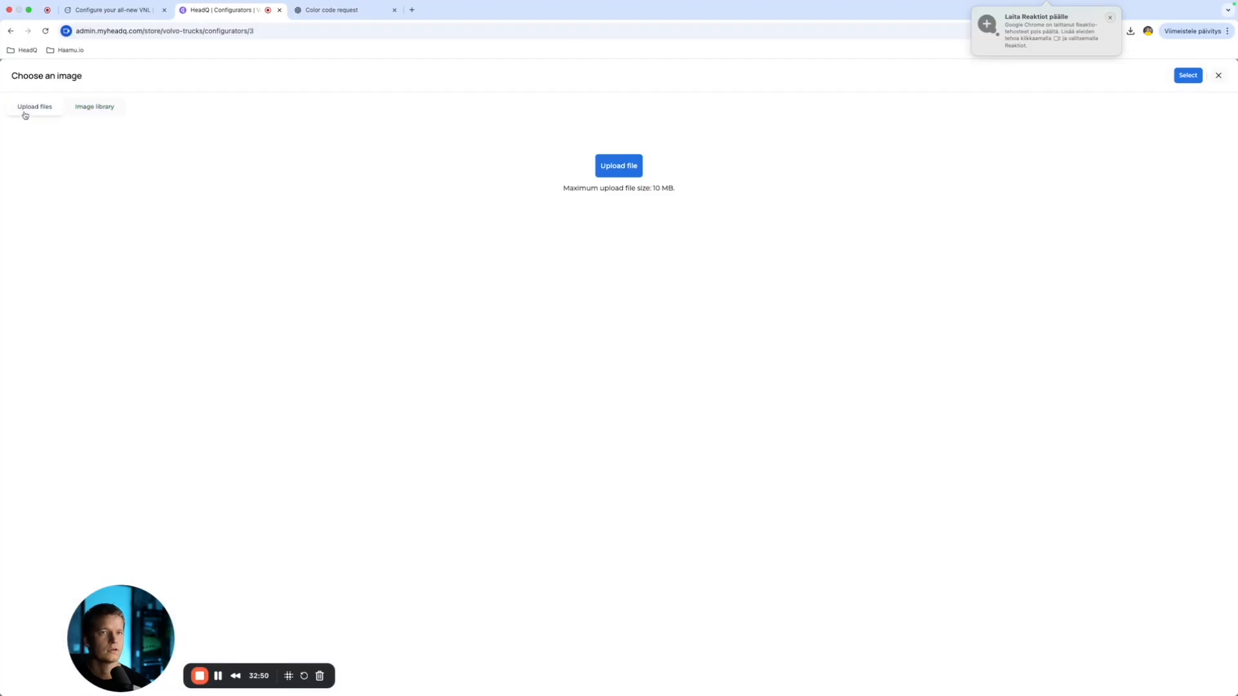
pyautogui.click(610, 172)
pyautogui.click(767, 285)
pyautogui.write('Volvo')
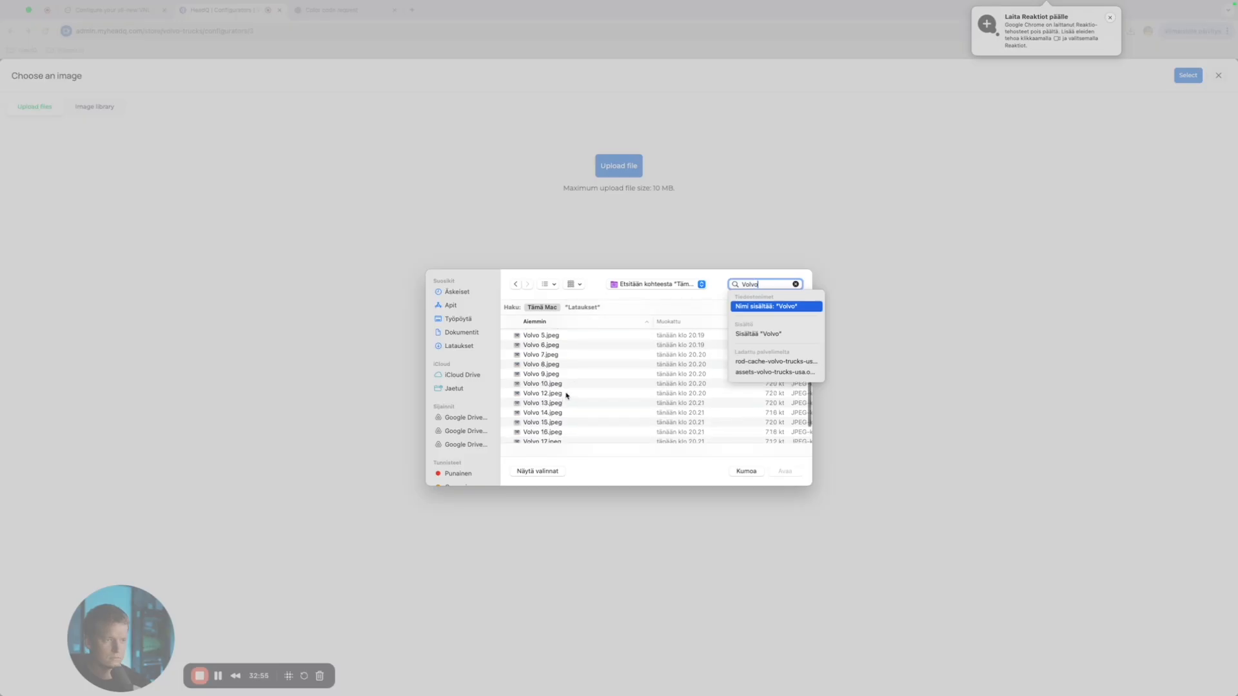
pyautogui.click(566, 394)
pyautogui.click(785, 472)
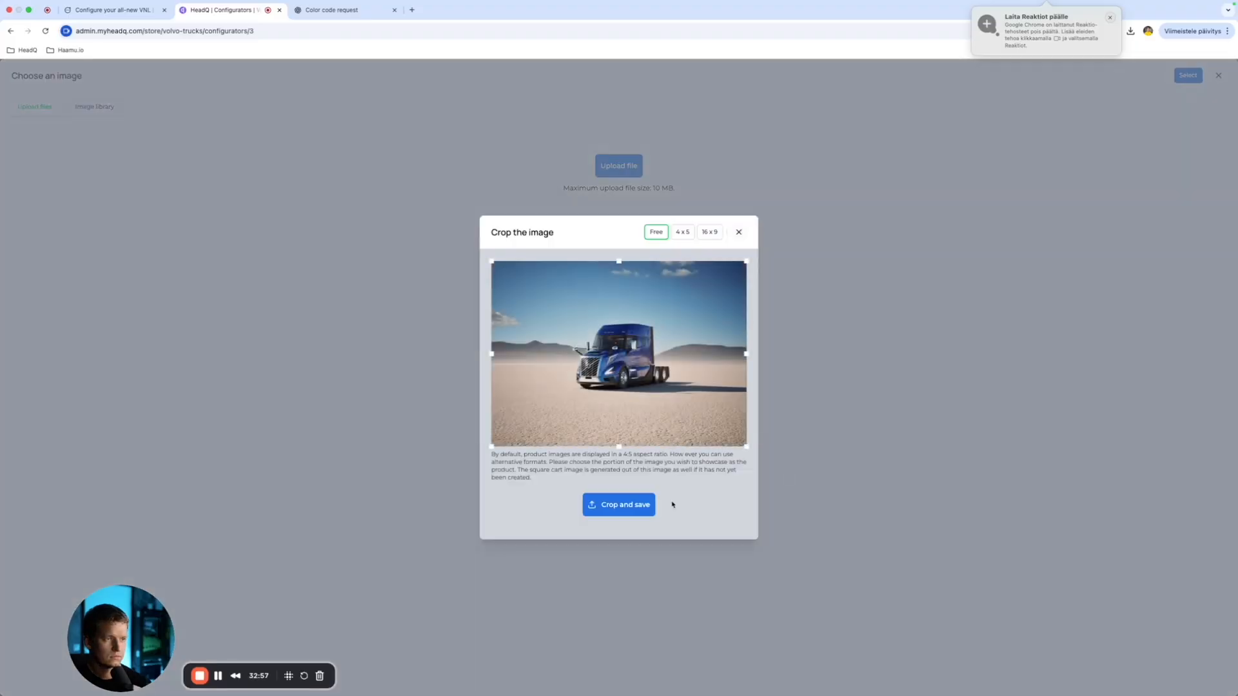
pyautogui.click(620, 504)
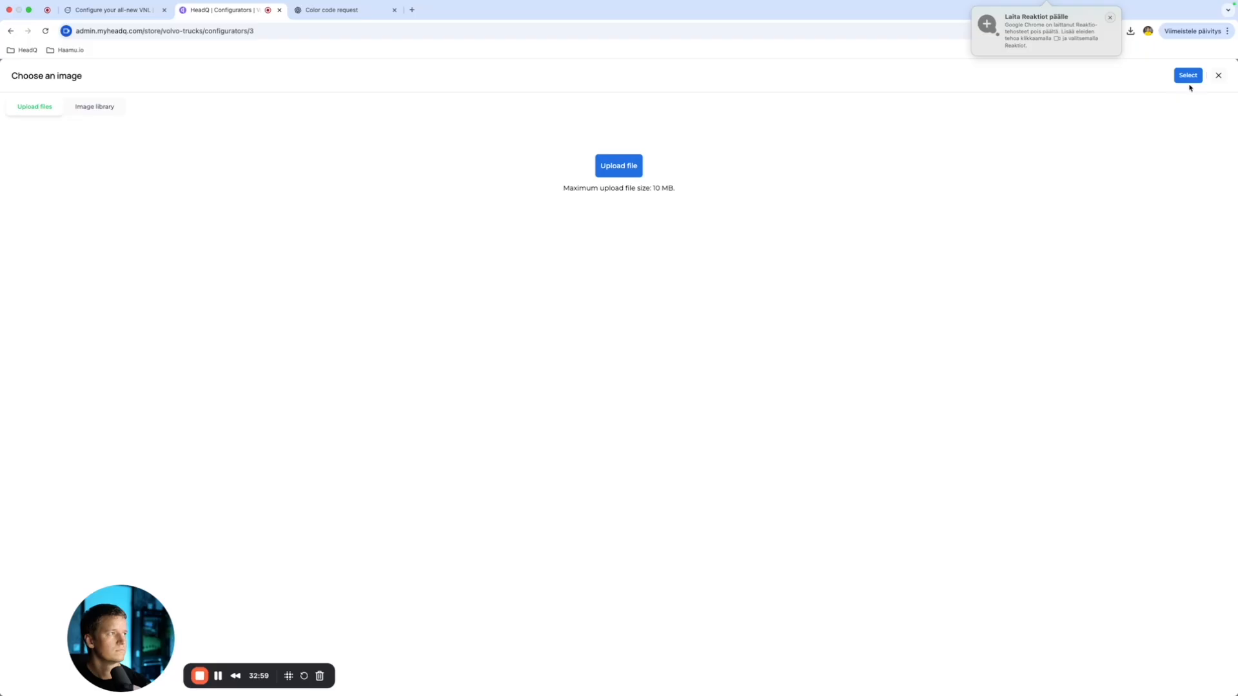
pyautogui.click(1189, 78)
# Step: Upload Volvo 14.jpeg uncropped and assign it to Variation #13, model 440 in Flame Red
pyautogui.moveTo(181, 450)
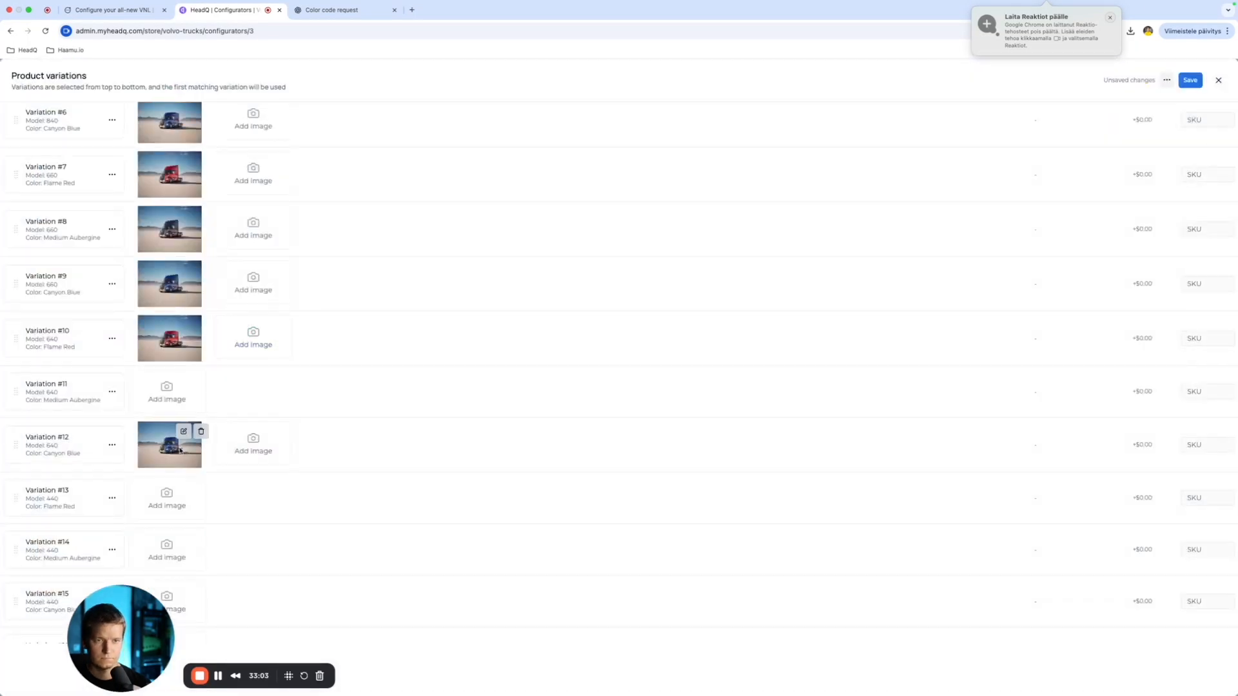
pyautogui.click(155, 498)
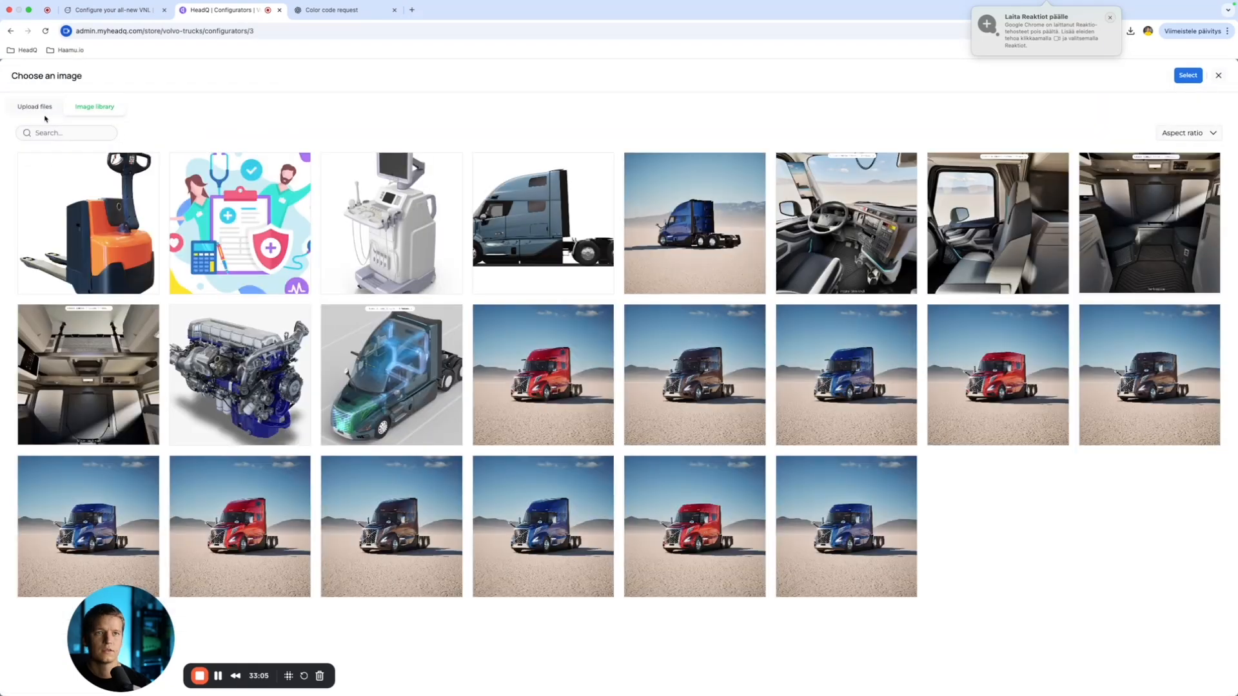
pyautogui.click(41, 111)
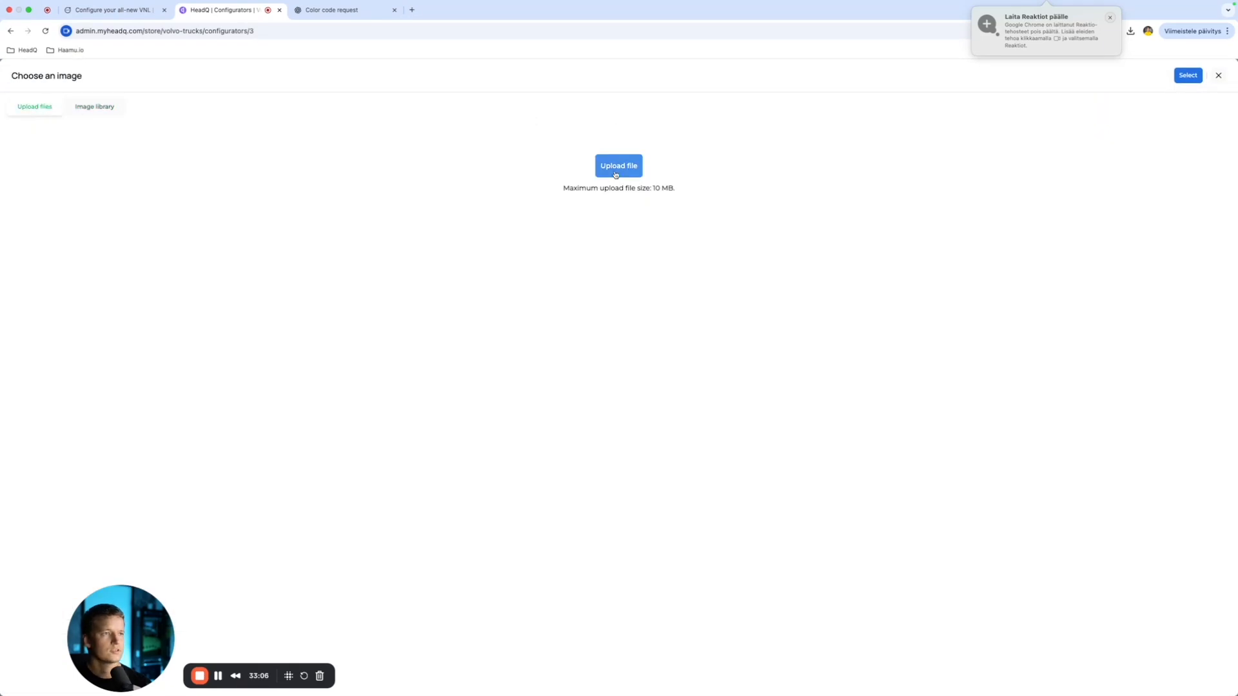
pyautogui.click(616, 165)
pyautogui.click(764, 285)
pyautogui.write('Volvo')
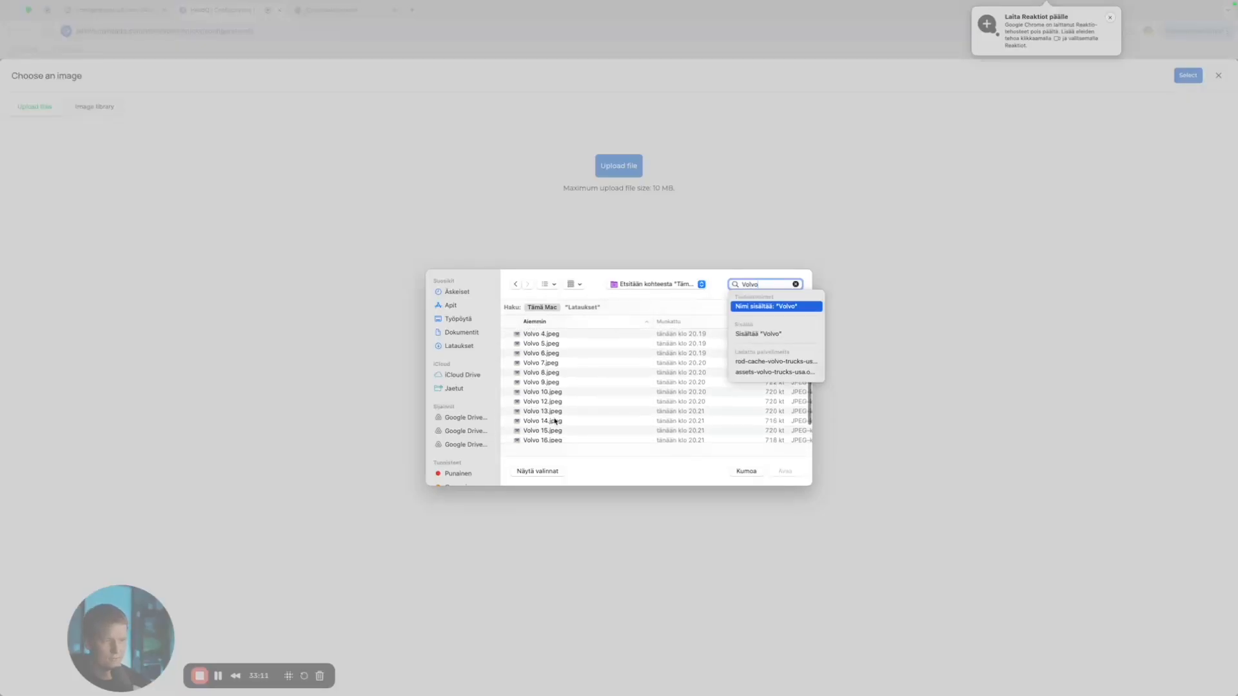
pyautogui.click(555, 421)
pyautogui.click(784, 472)
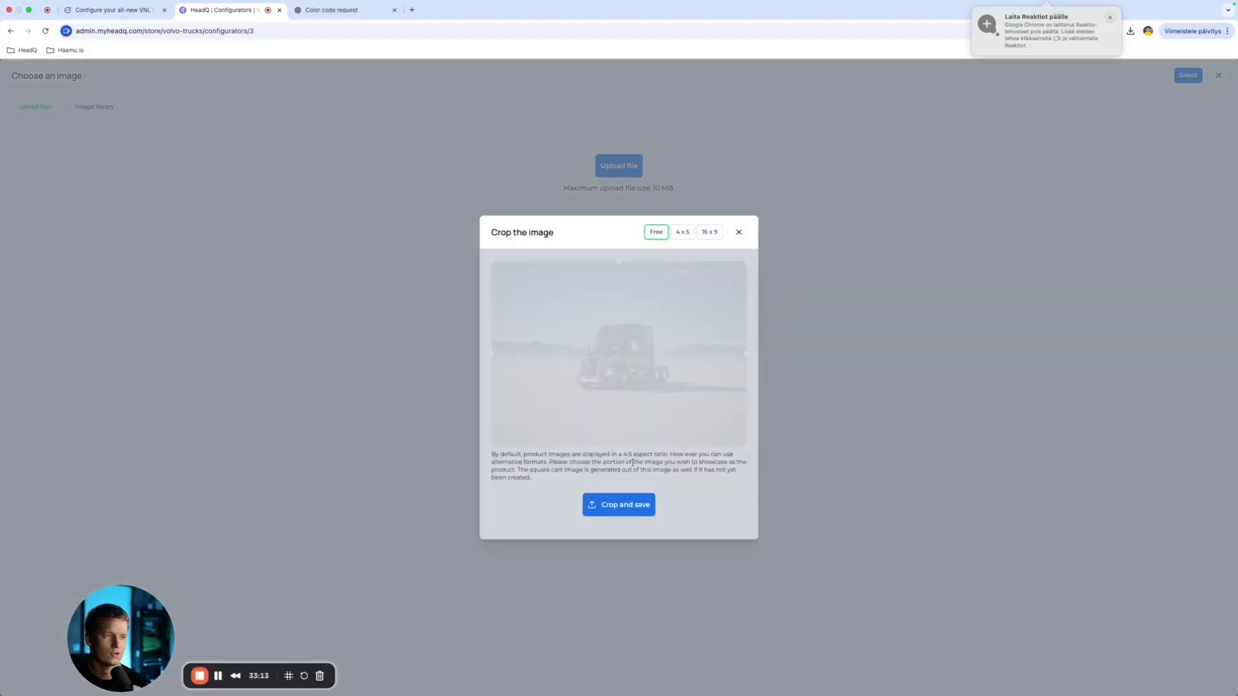
pyautogui.click(637, 510)
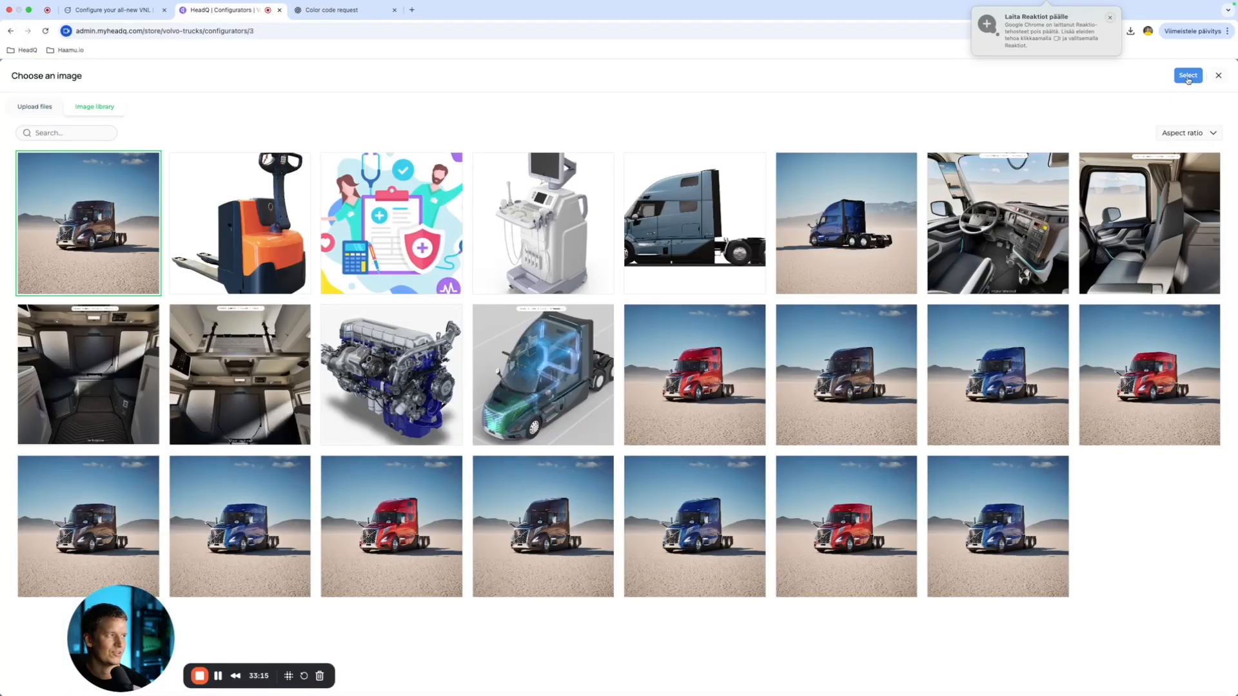
pyautogui.click(1189, 77)
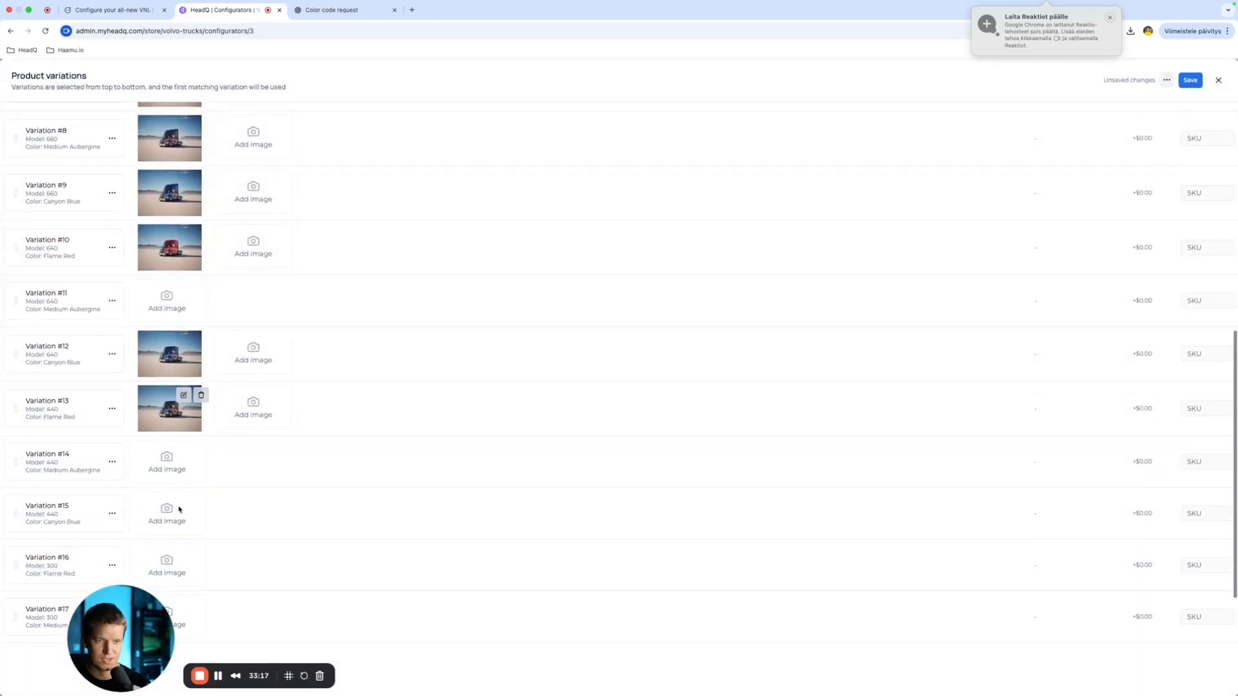
pyautogui.click(167, 463)
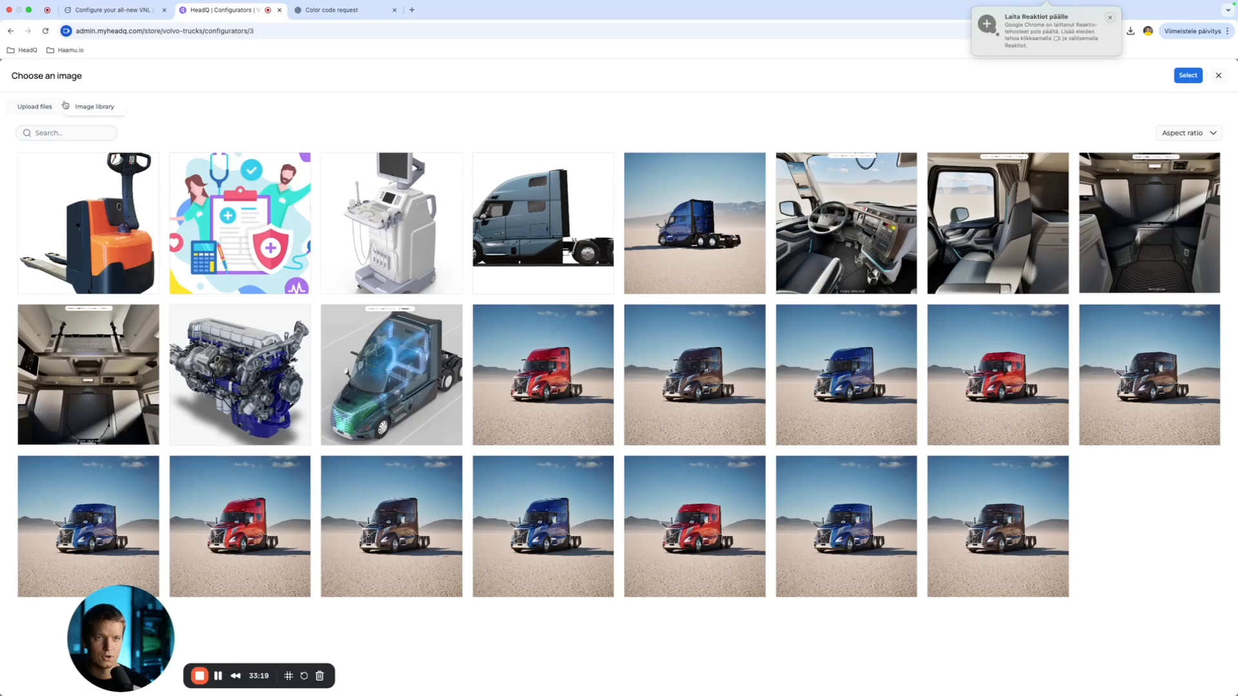
pyautogui.click(44, 111)
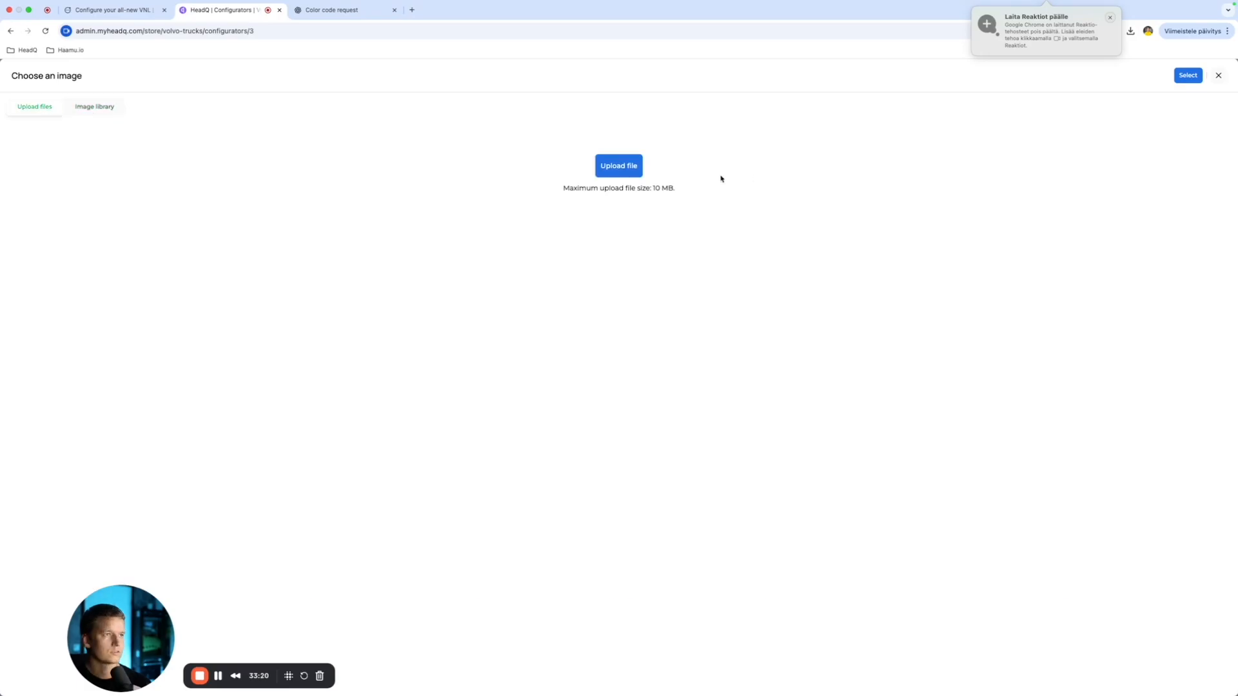
pyautogui.click(1219, 74)
# Step: Upload Volvo 14.jpeg uncropped and assign it to Variation #14, model 440 in Medium Aubergine
pyautogui.moveTo(205, 417)
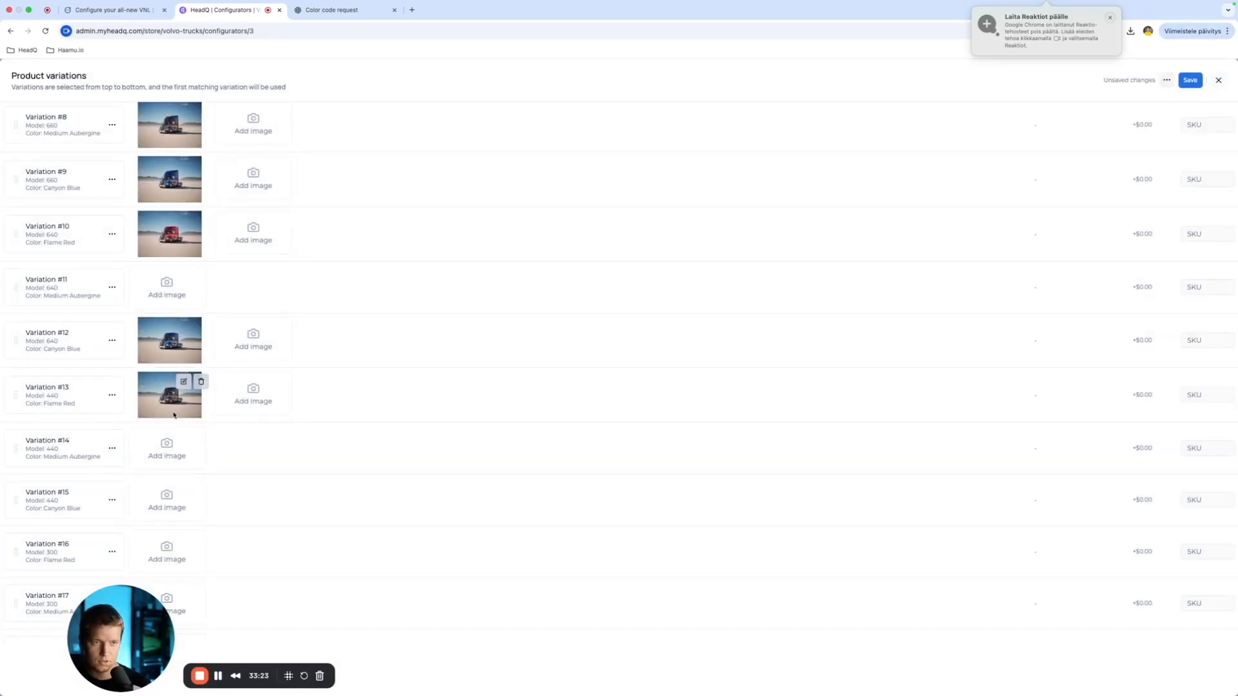
pyautogui.click(160, 455)
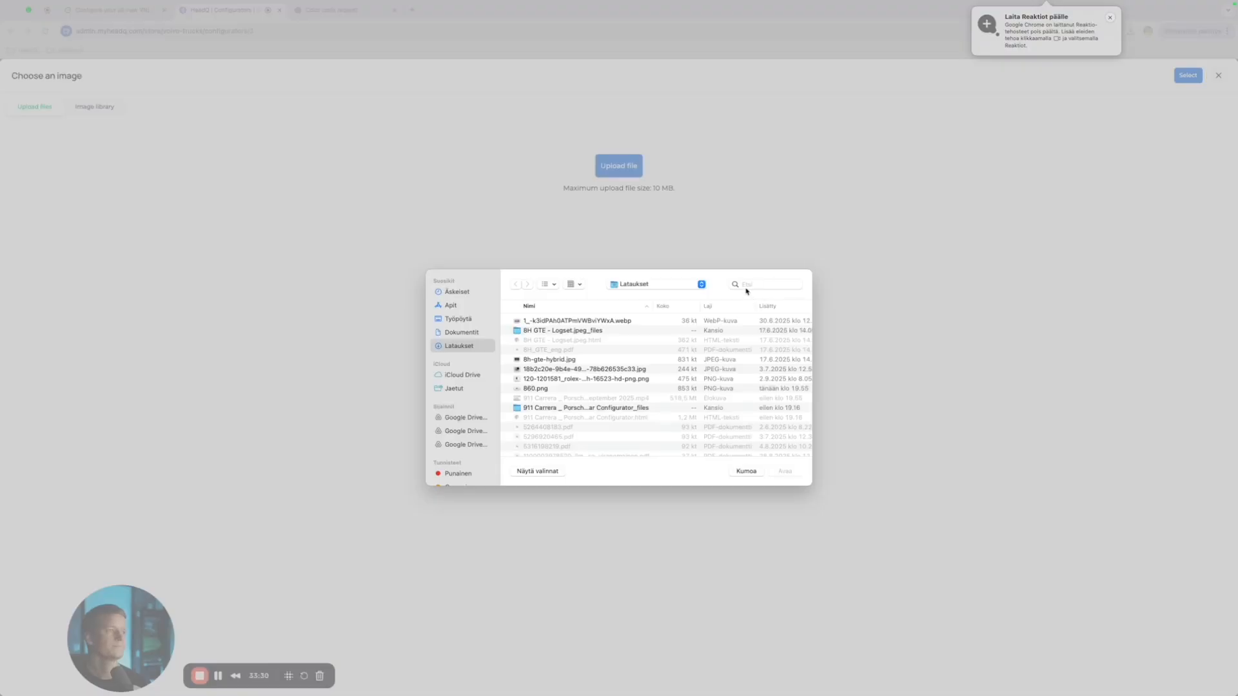
pyautogui.click(746, 285)
pyautogui.write('Volvo')
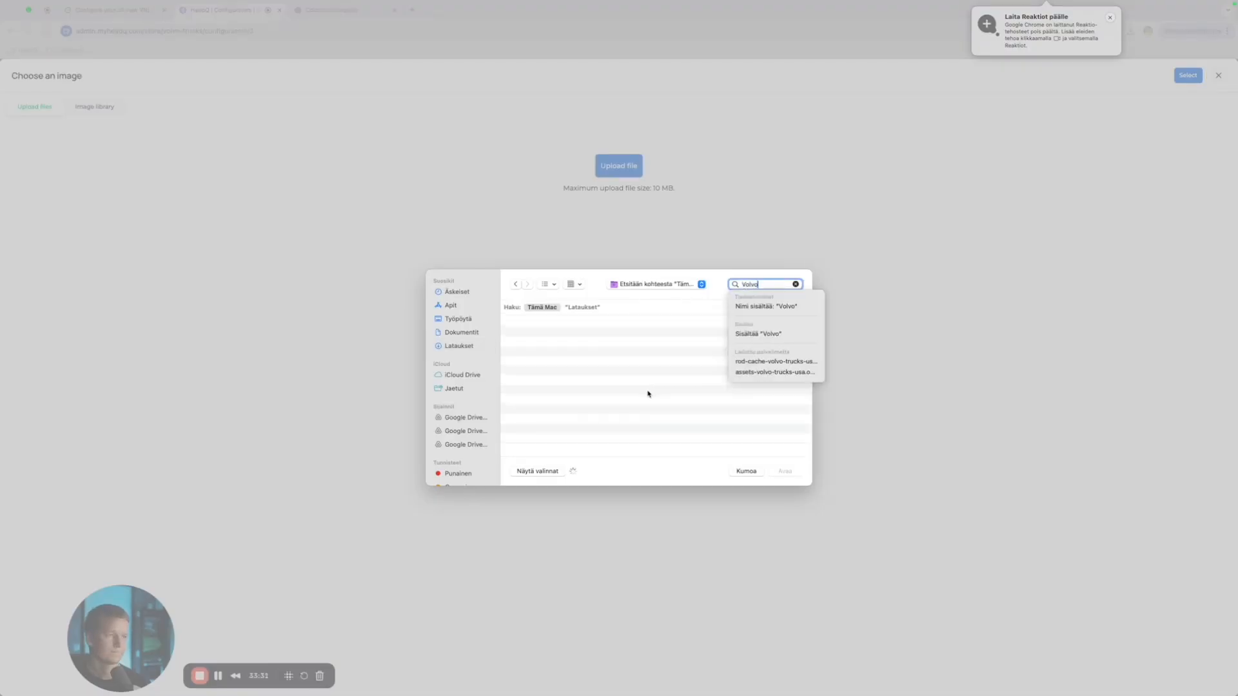
pyautogui.scroll(-3, 580, 434)
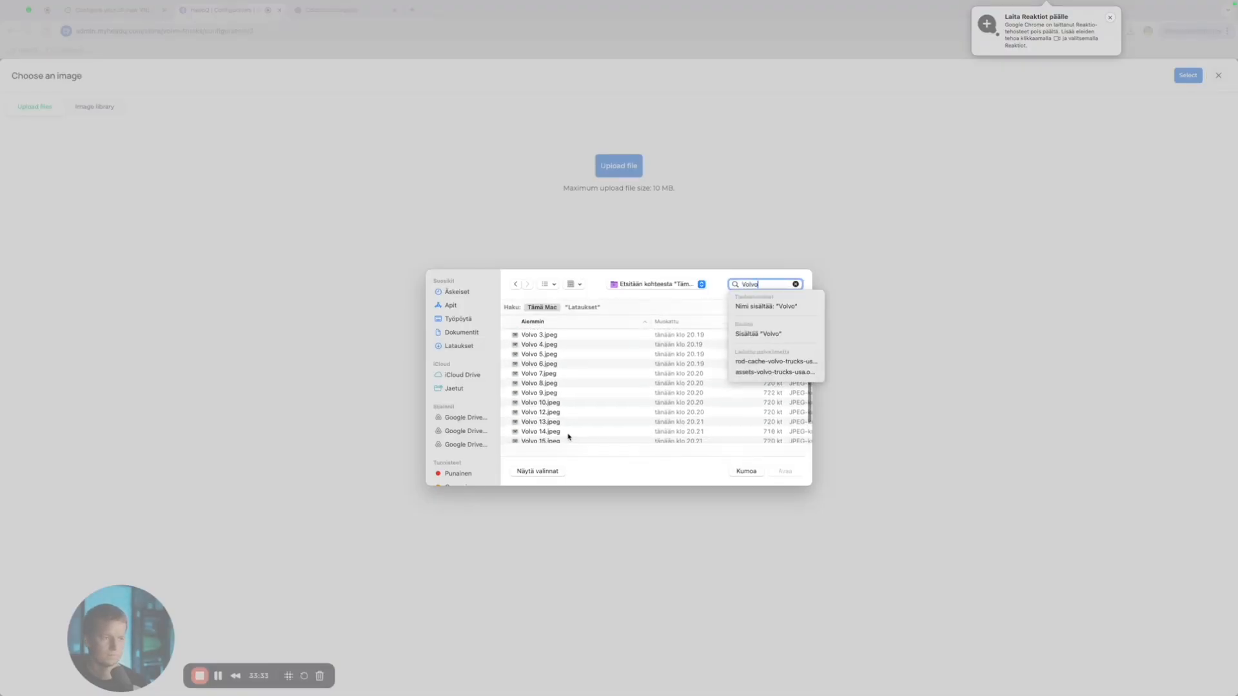
pyautogui.click(569, 437)
pyautogui.click(793, 475)
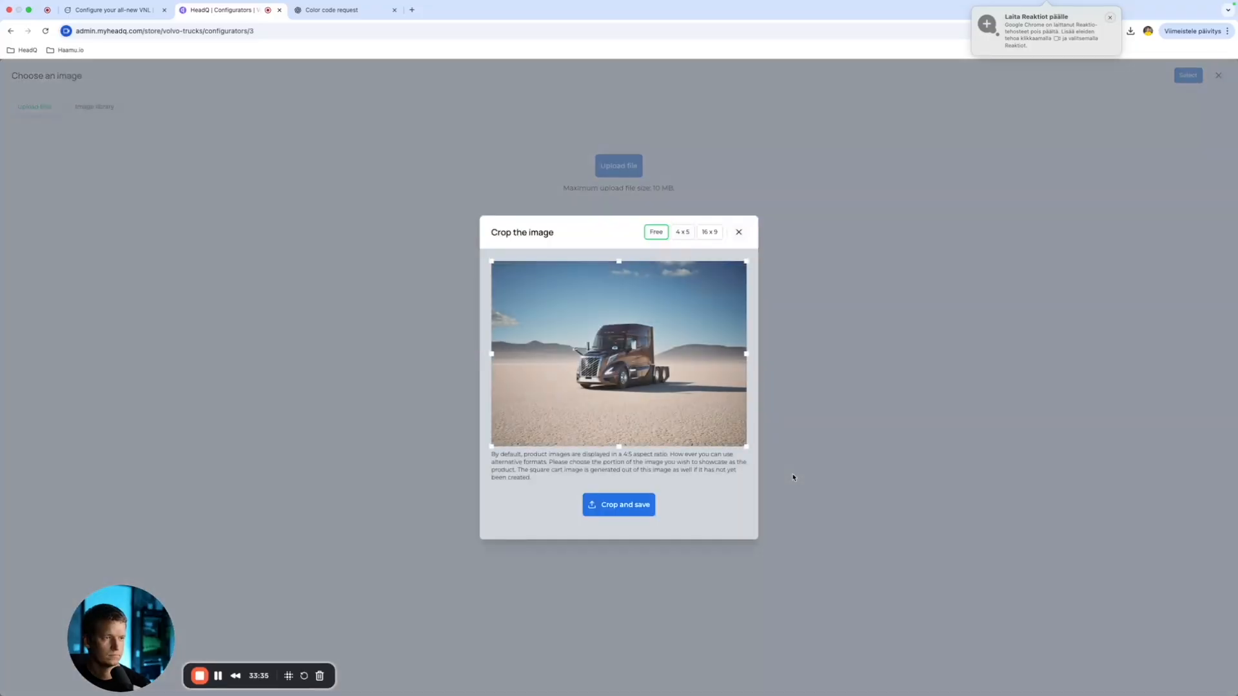
pyautogui.click(630, 511)
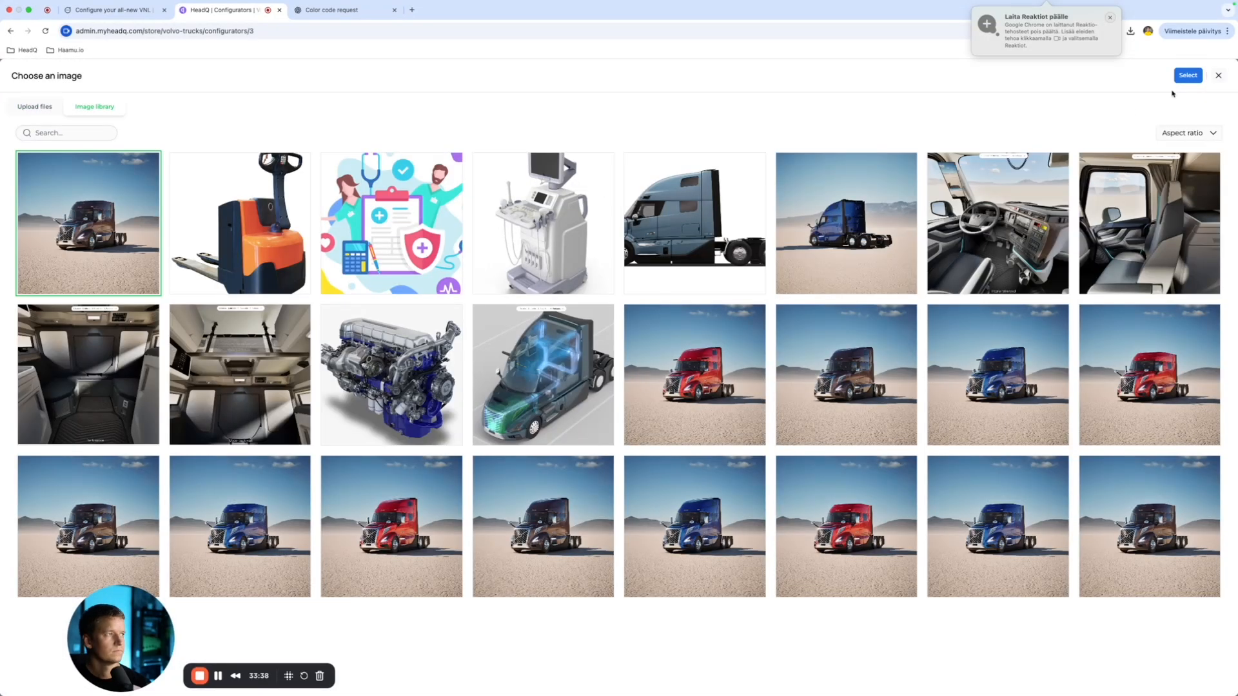
pyautogui.click(1188, 76)
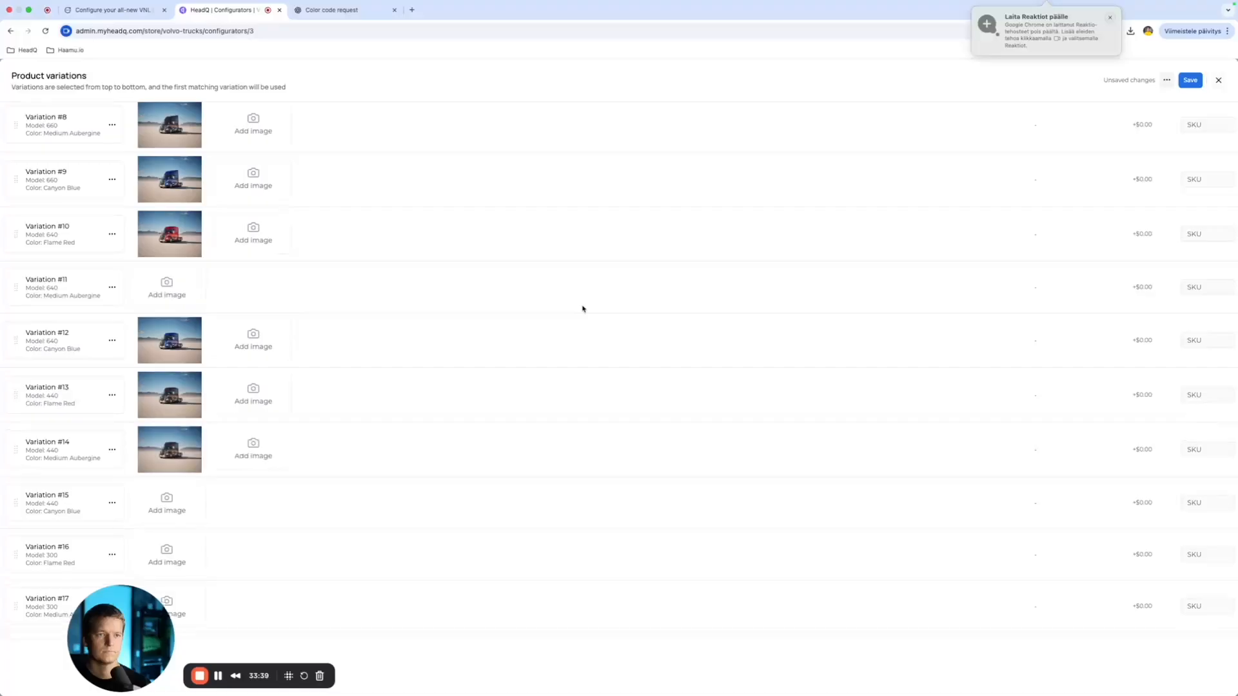
# Step: Upload Volvo 15.jpeg uncropped and assign it to Variation #15, model 440 in Canyon Blue
pyautogui.click(165, 440)
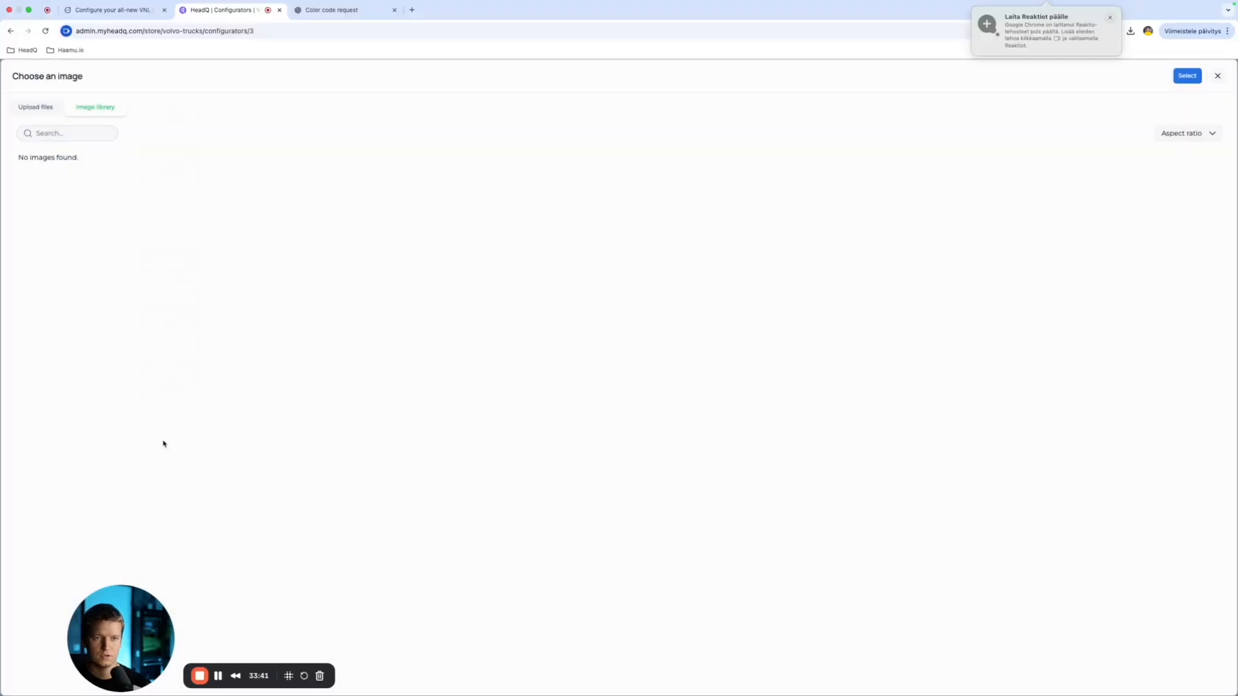
pyautogui.click(35, 108)
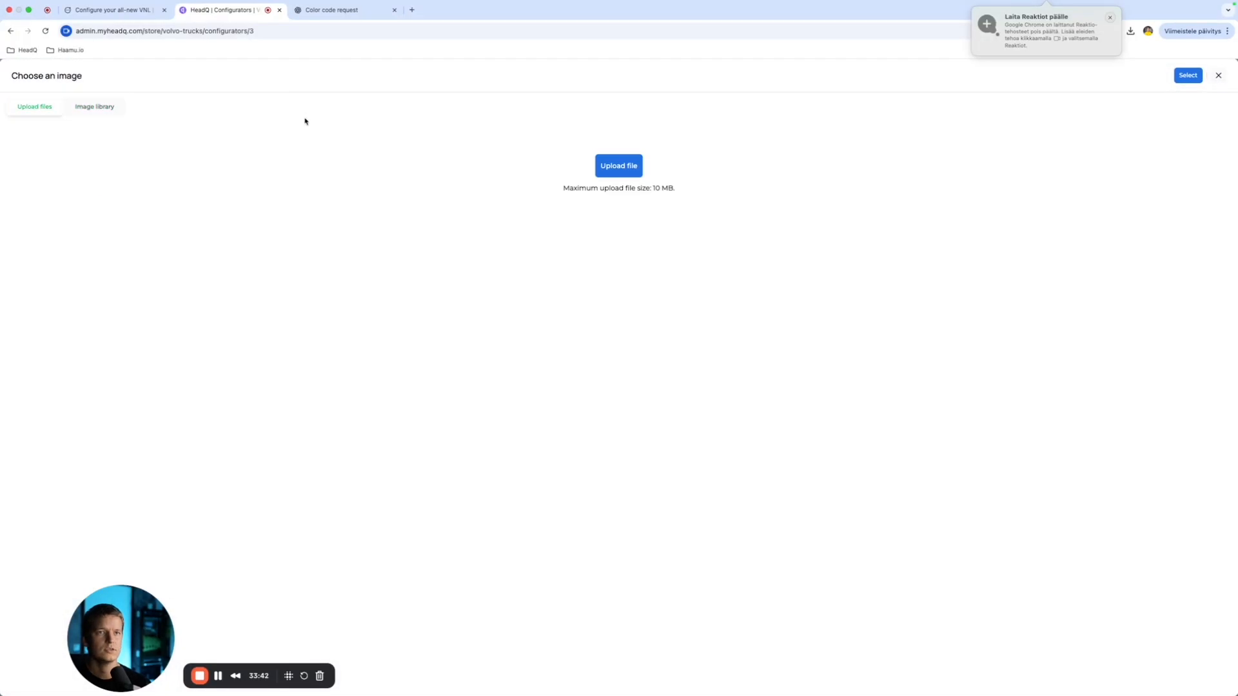
pyautogui.click(631, 166)
pyautogui.click(778, 287)
pyautogui.write('Volvo')
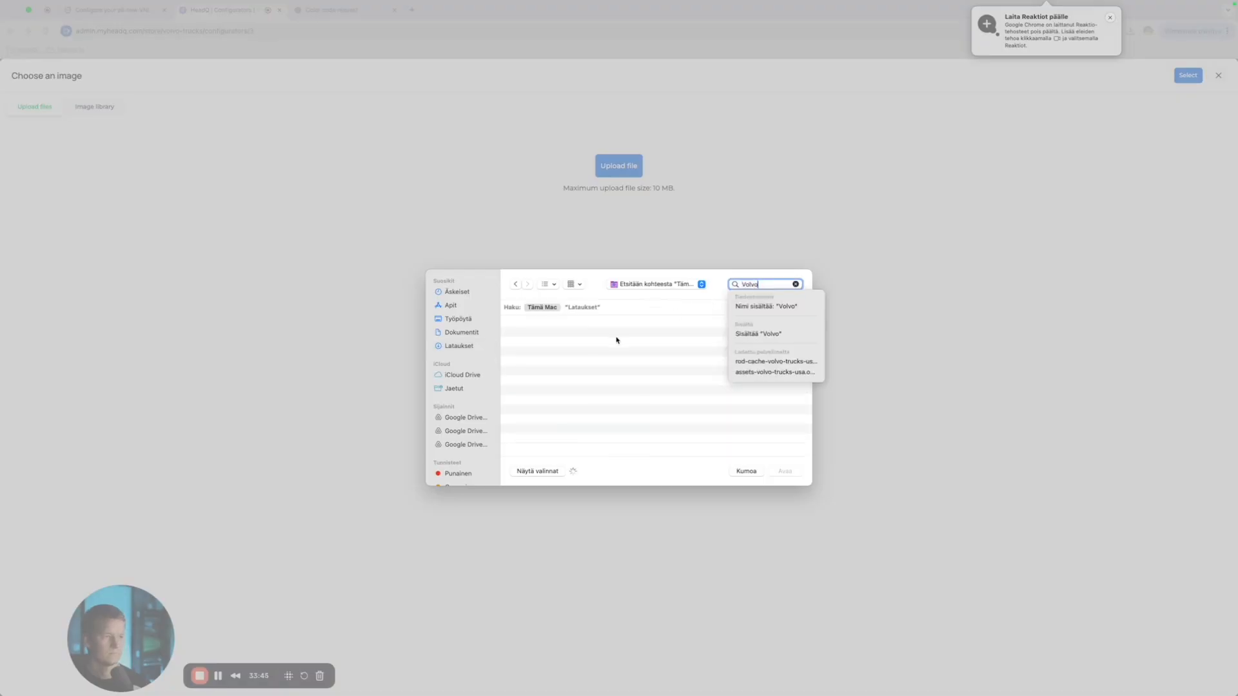
pyautogui.scroll(-2, 566, 420)
pyautogui.click(566, 420)
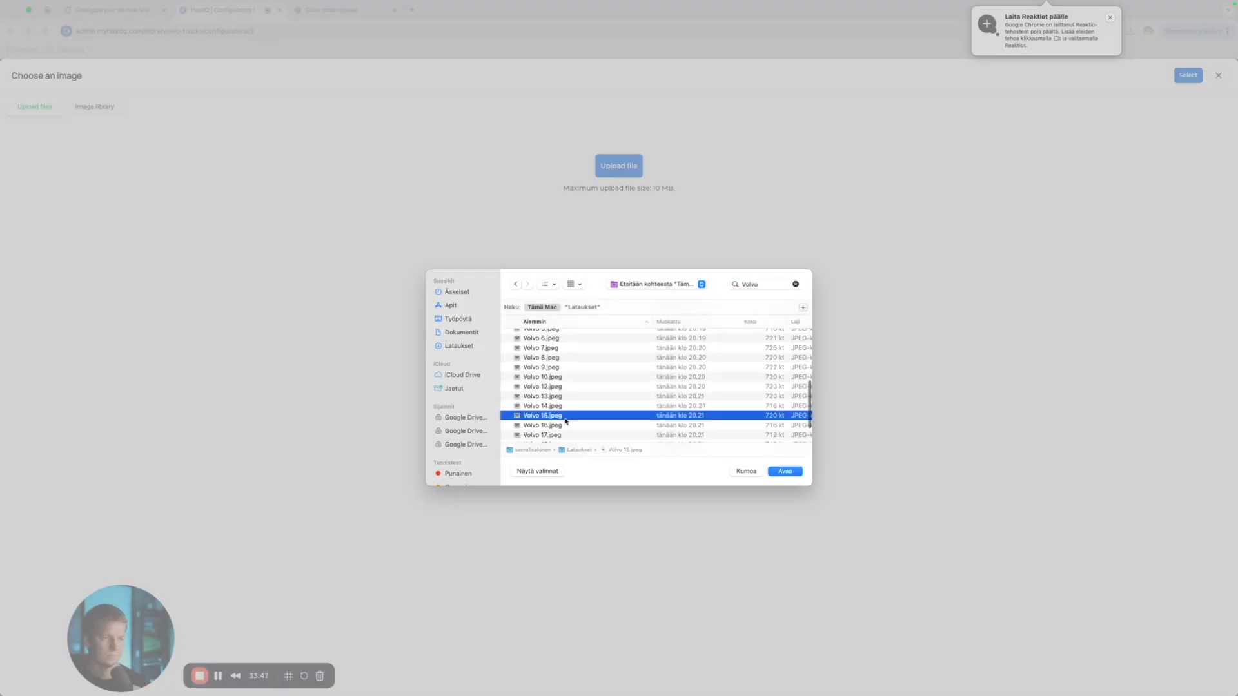
pyautogui.click(781, 471)
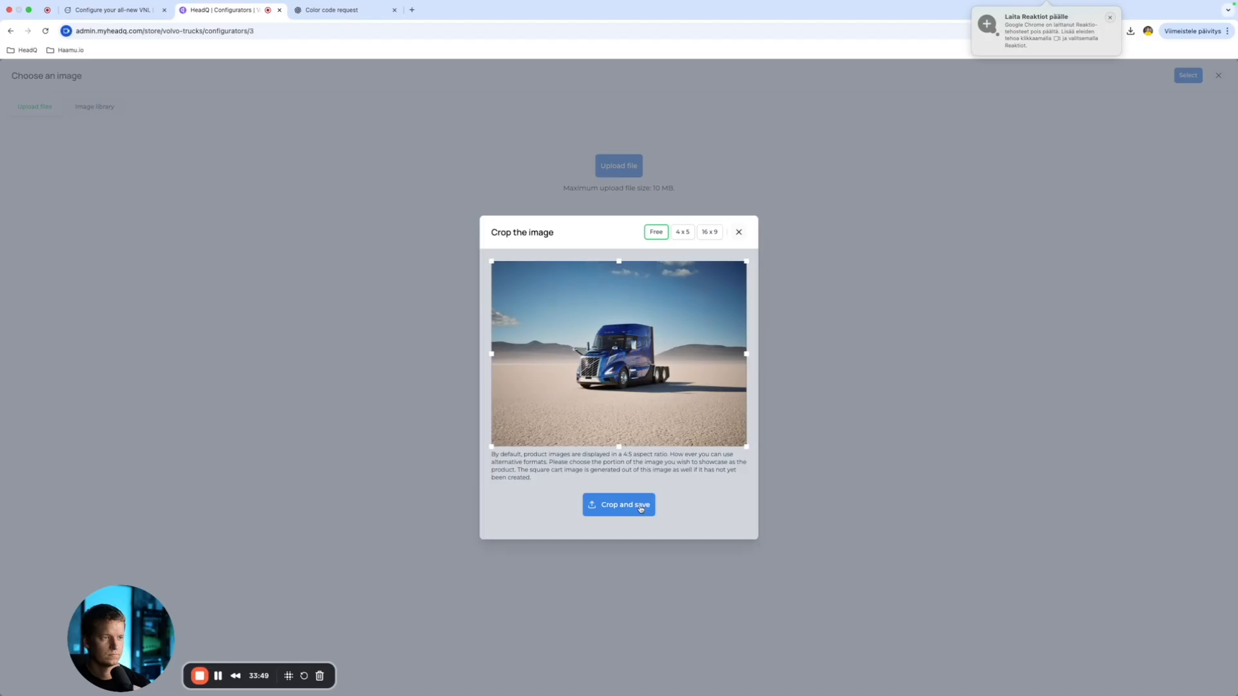
pyautogui.click(633, 508)
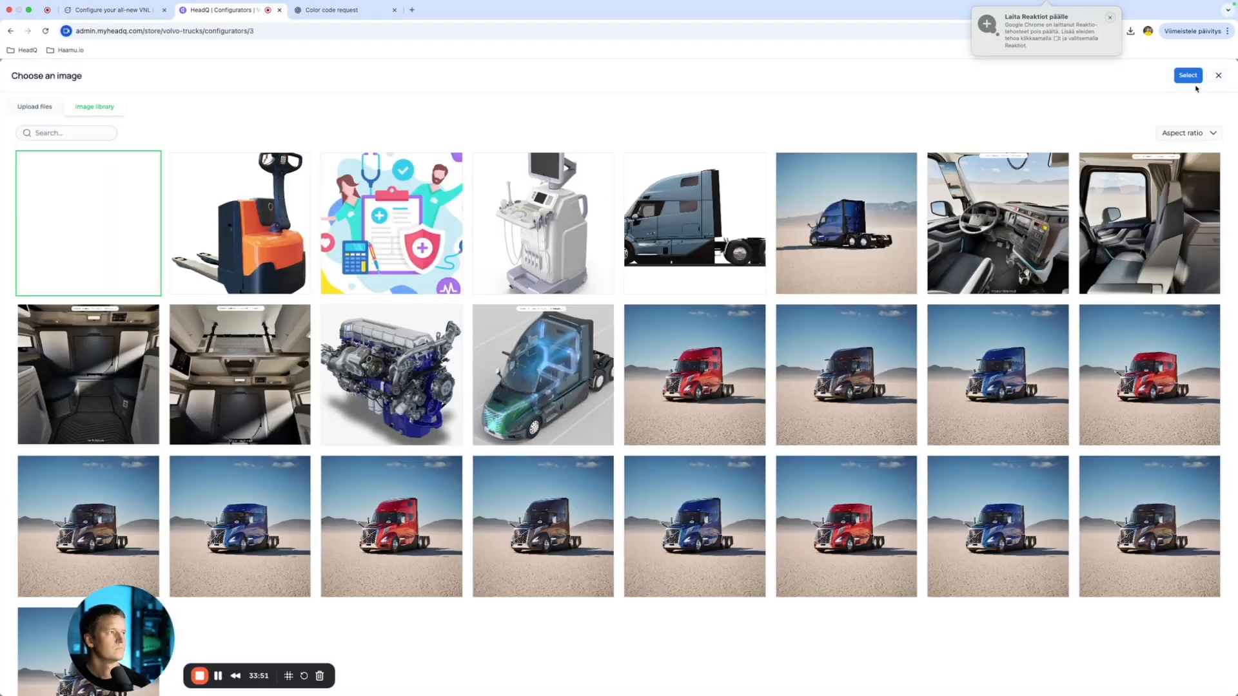
pyautogui.click(1191, 79)
# Step: Upload Volvo 16.jpeg uncropped and assign it to Variation #16, model 300 in Flame Red
pyautogui.scroll(-1, 182, 451)
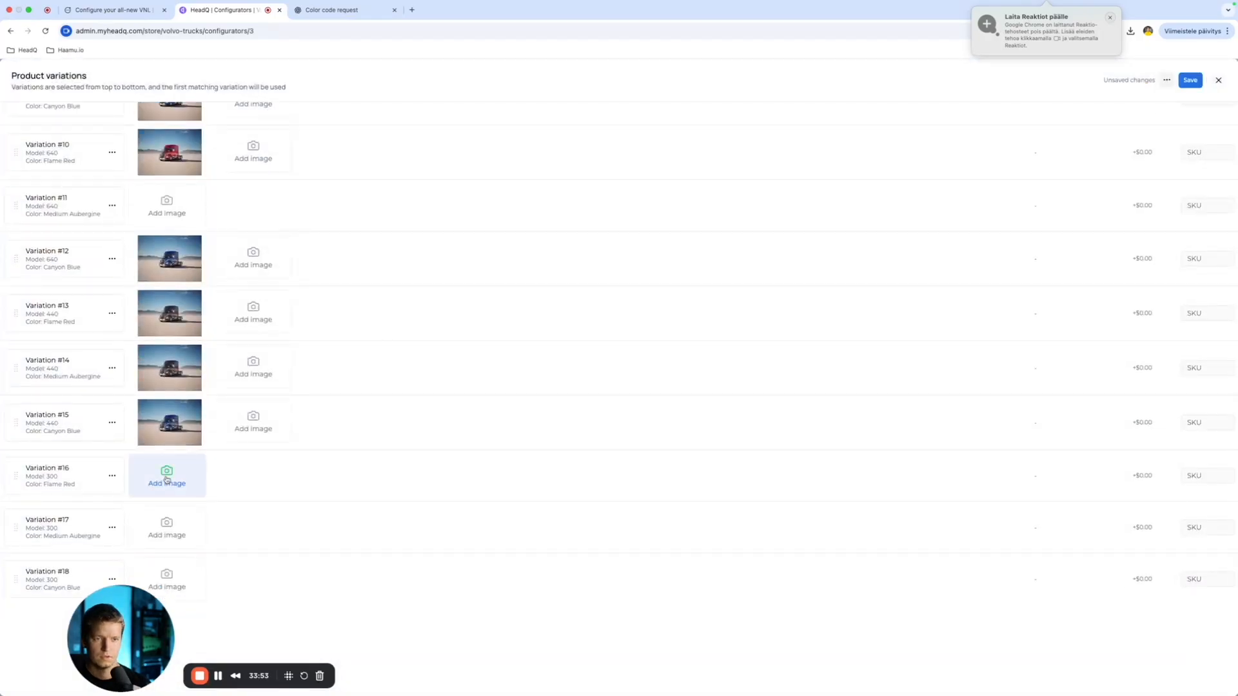
pyautogui.click(166, 480)
pyautogui.click(40, 109)
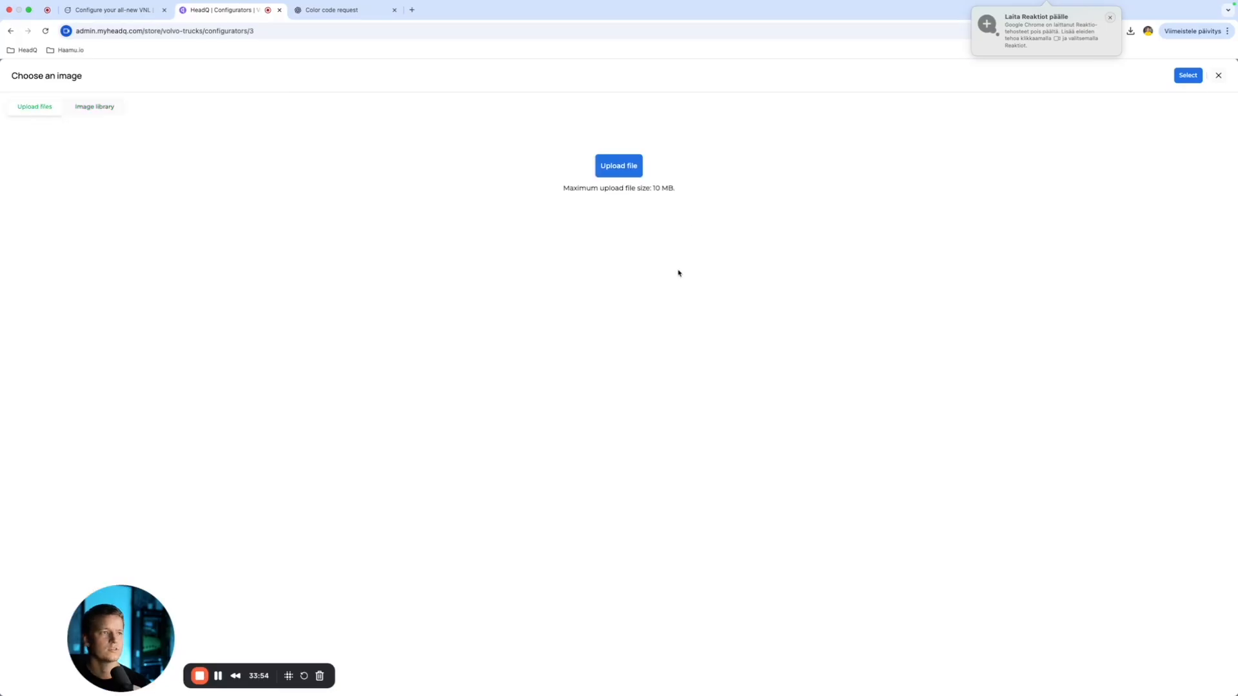
pyautogui.click(619, 166)
pyautogui.click(766, 286)
pyautogui.write('Volvo')
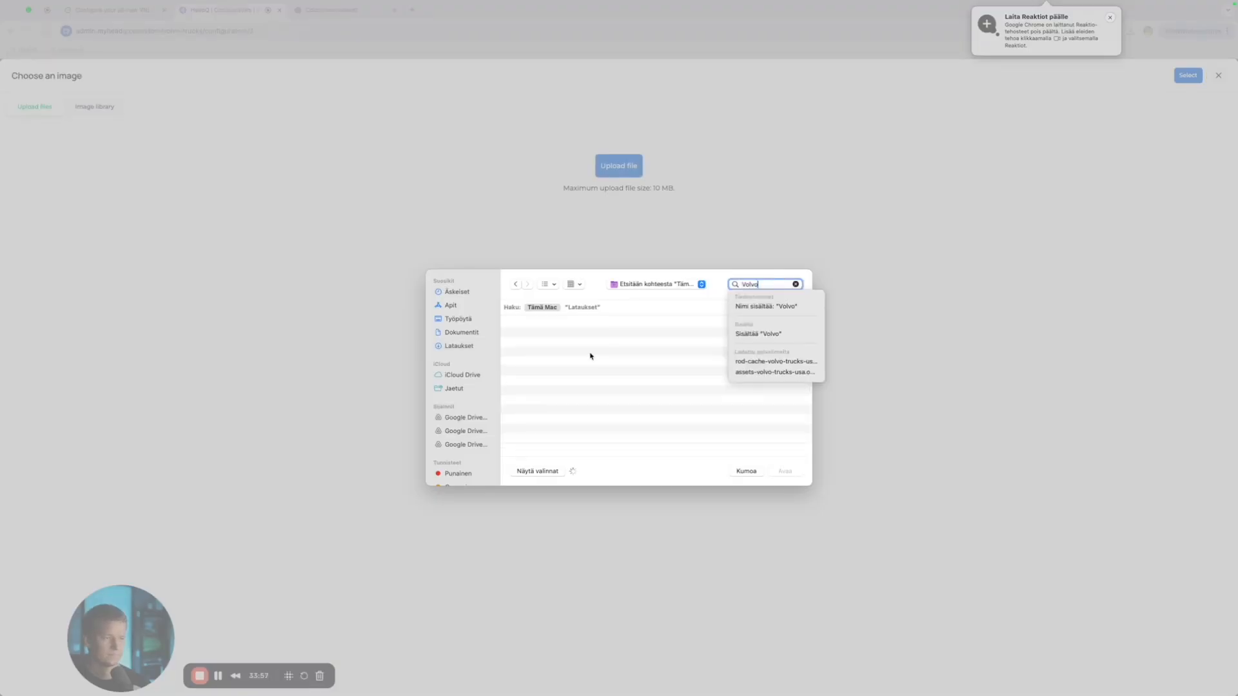
pyautogui.click(560, 386)
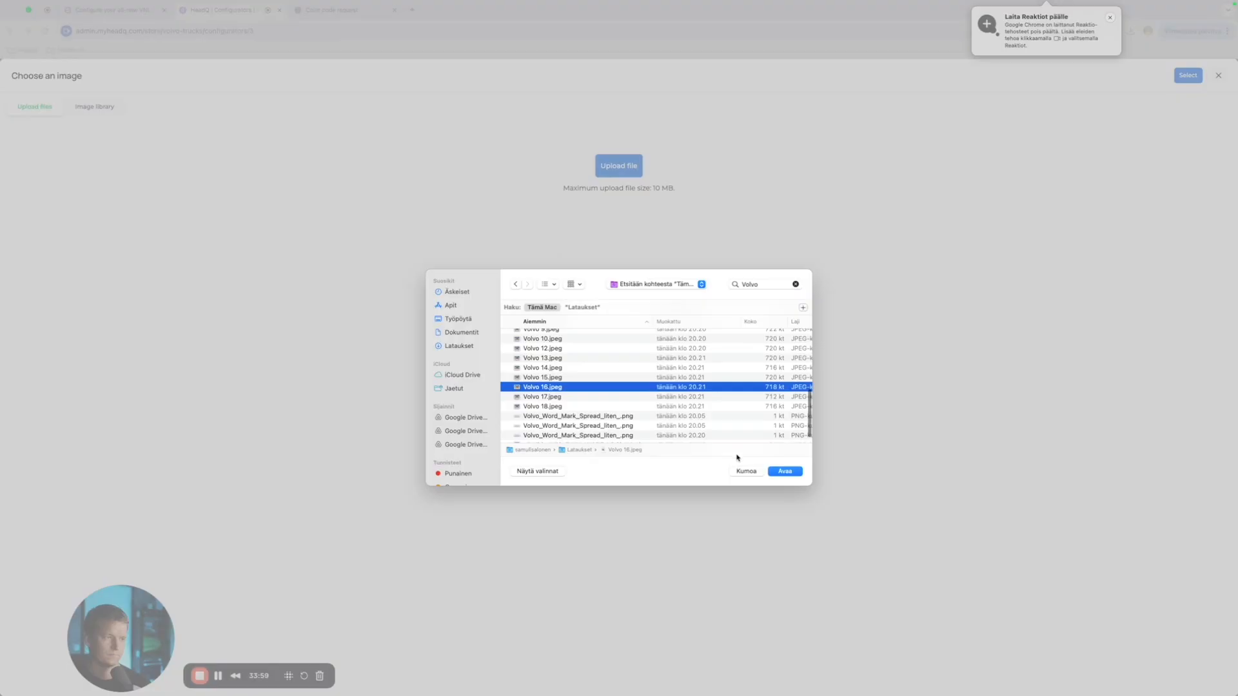
pyautogui.click(785, 471)
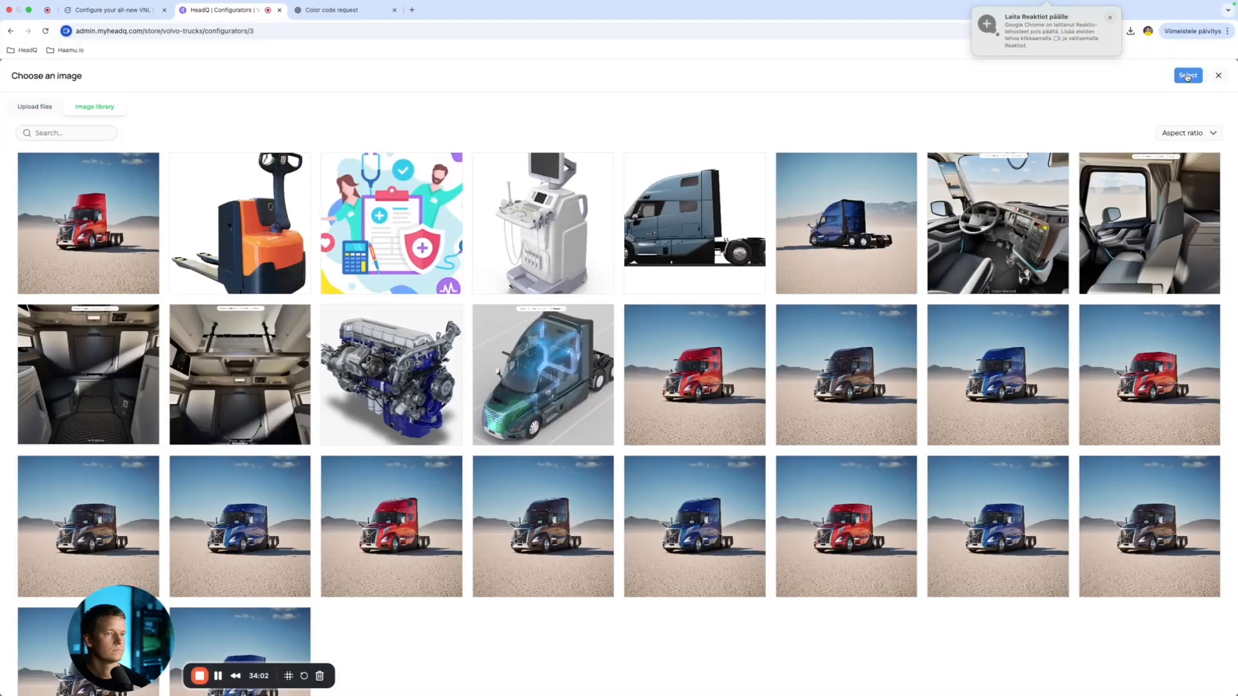
pyautogui.click(1188, 76)
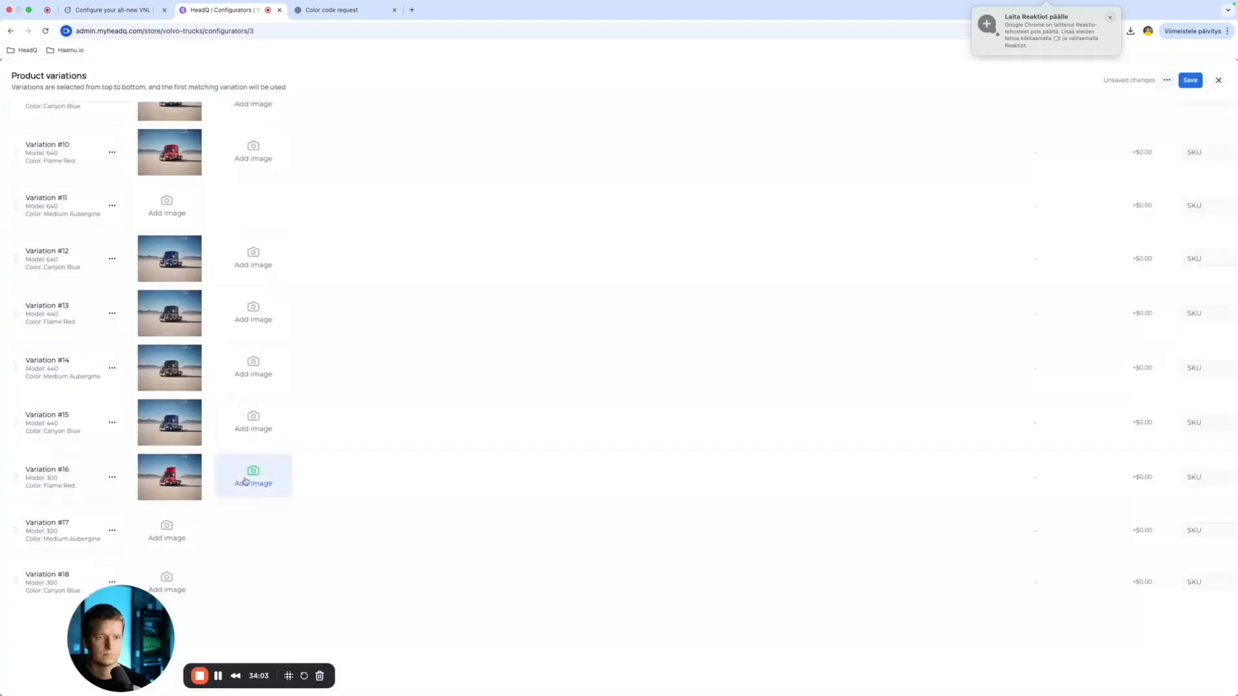
# Step: Upload Volvo 17.jpeg uncropped and assign it to Variation #17, model 300 in Medium Aubergine
pyautogui.click(173, 521)
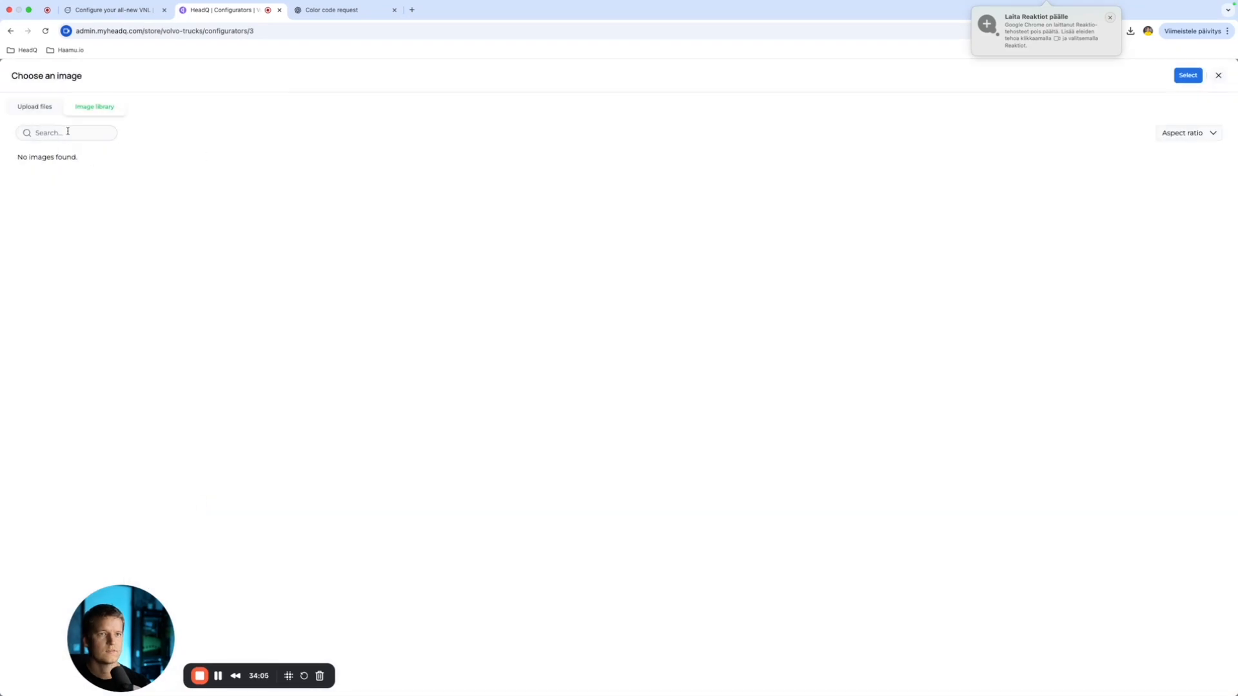
pyautogui.click(49, 114)
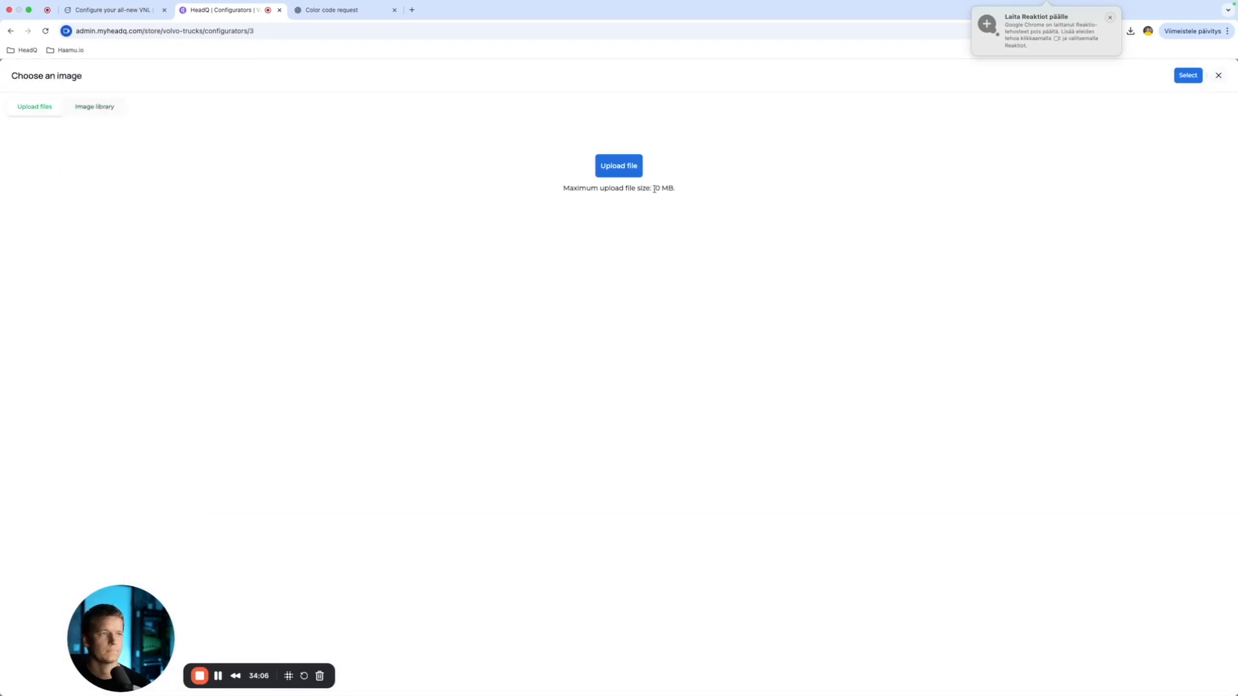
pyautogui.click(619, 166)
pyautogui.click(748, 284)
pyautogui.write('Volvo')
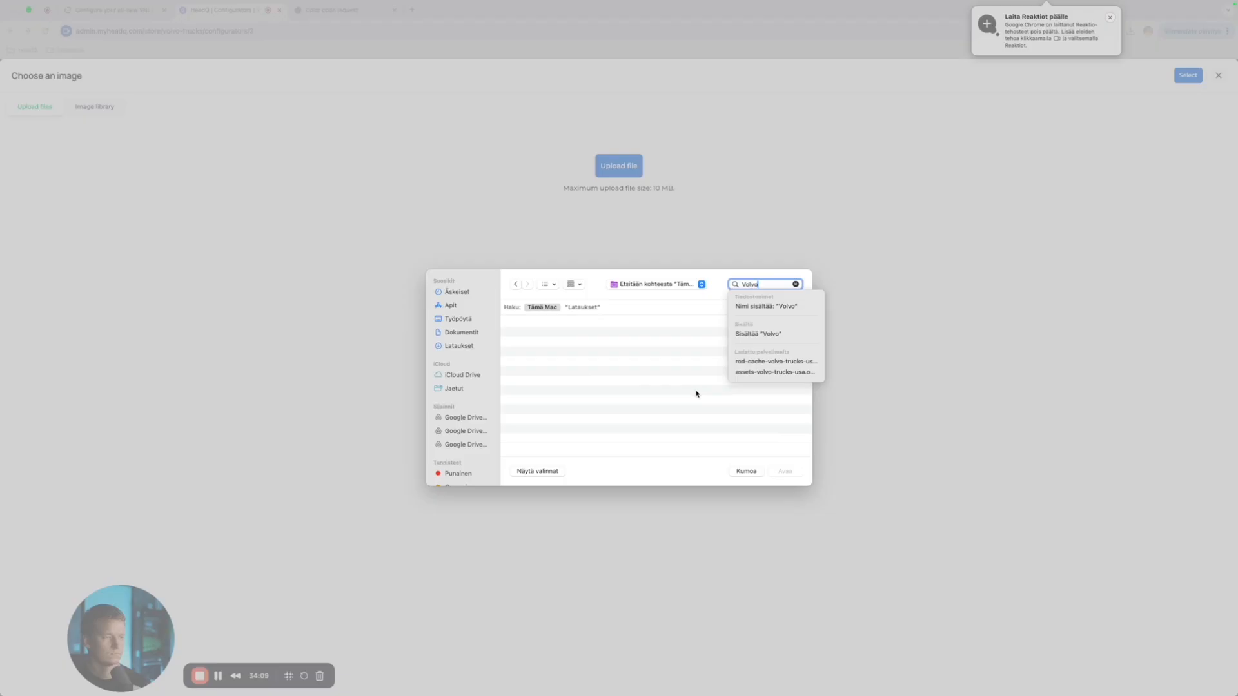
pyautogui.scroll(-2, 588, 441)
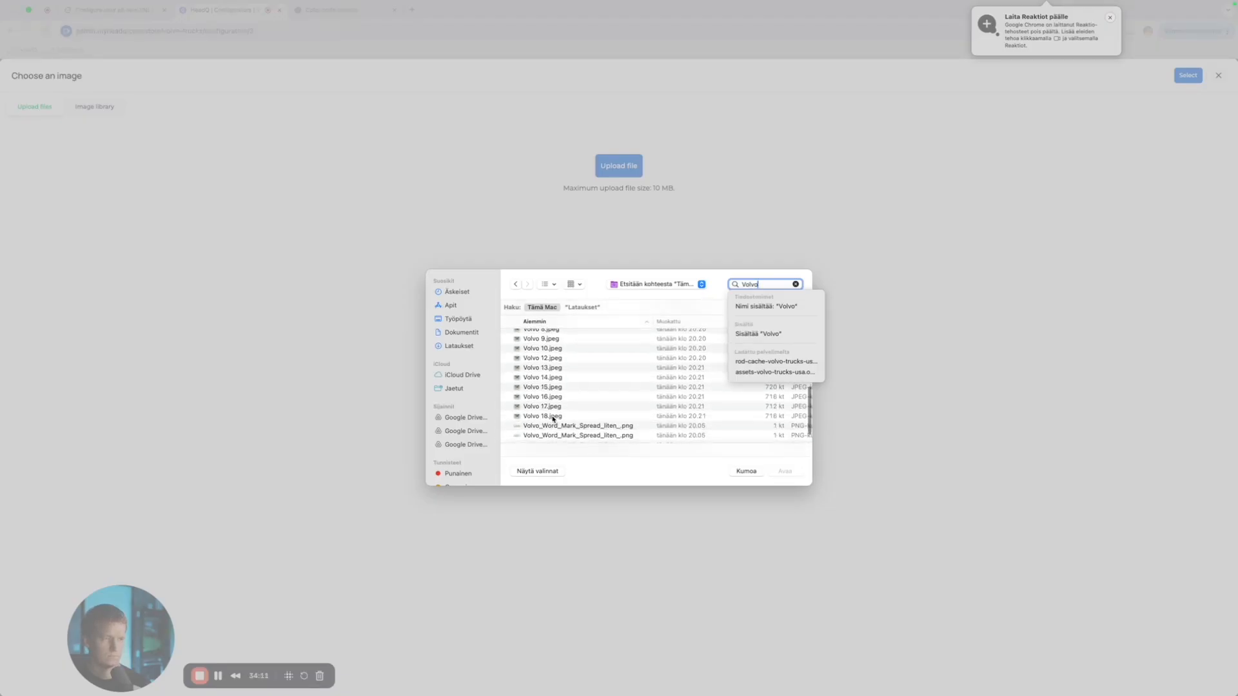
pyautogui.click(557, 406)
pyautogui.click(797, 472)
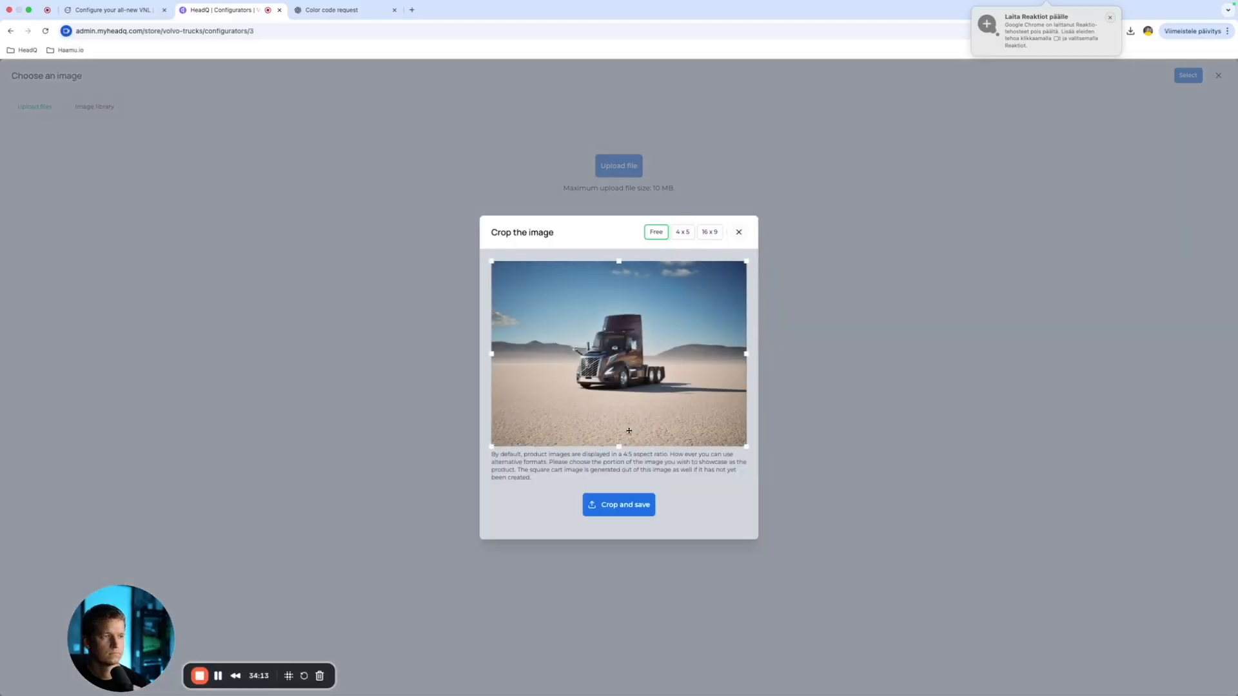
pyautogui.click(643, 503)
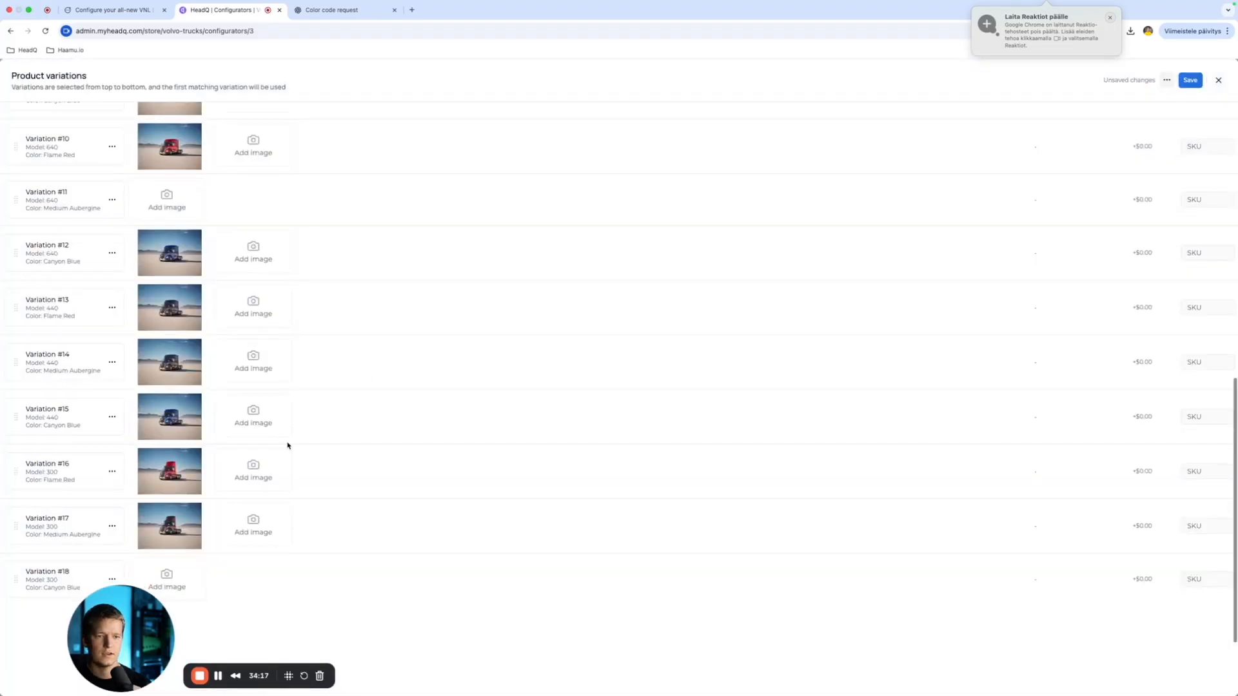
# Step: Upload Volvo 18.jpeg uncropped and assign it to Variation #18, model 300 in Canyon Blue
pyautogui.click(165, 580)
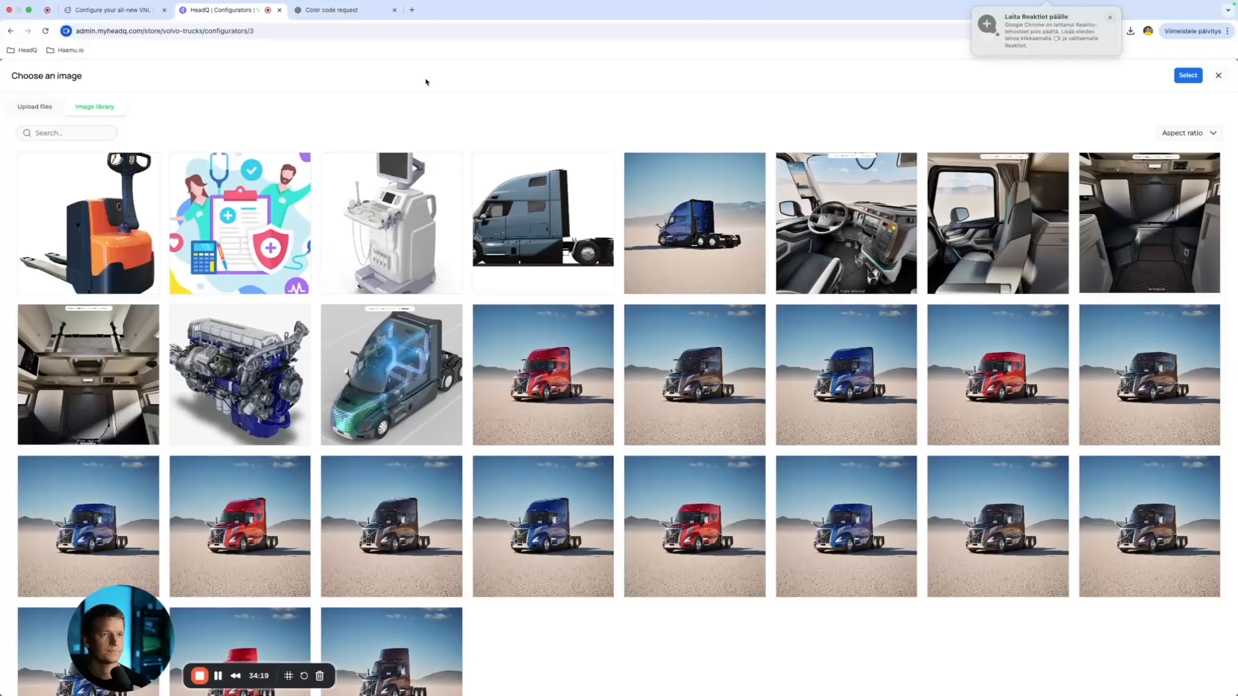
pyautogui.click(38, 107)
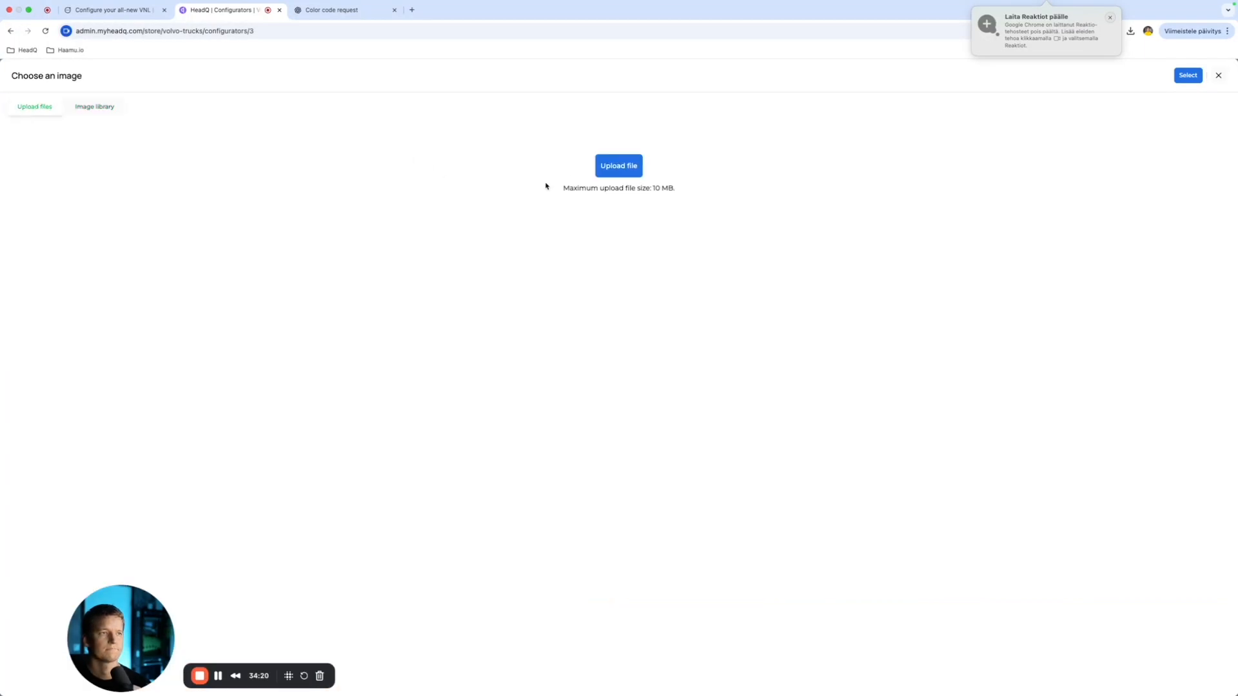
pyautogui.click(629, 167)
pyautogui.click(767, 285)
pyautogui.write('Volvo')
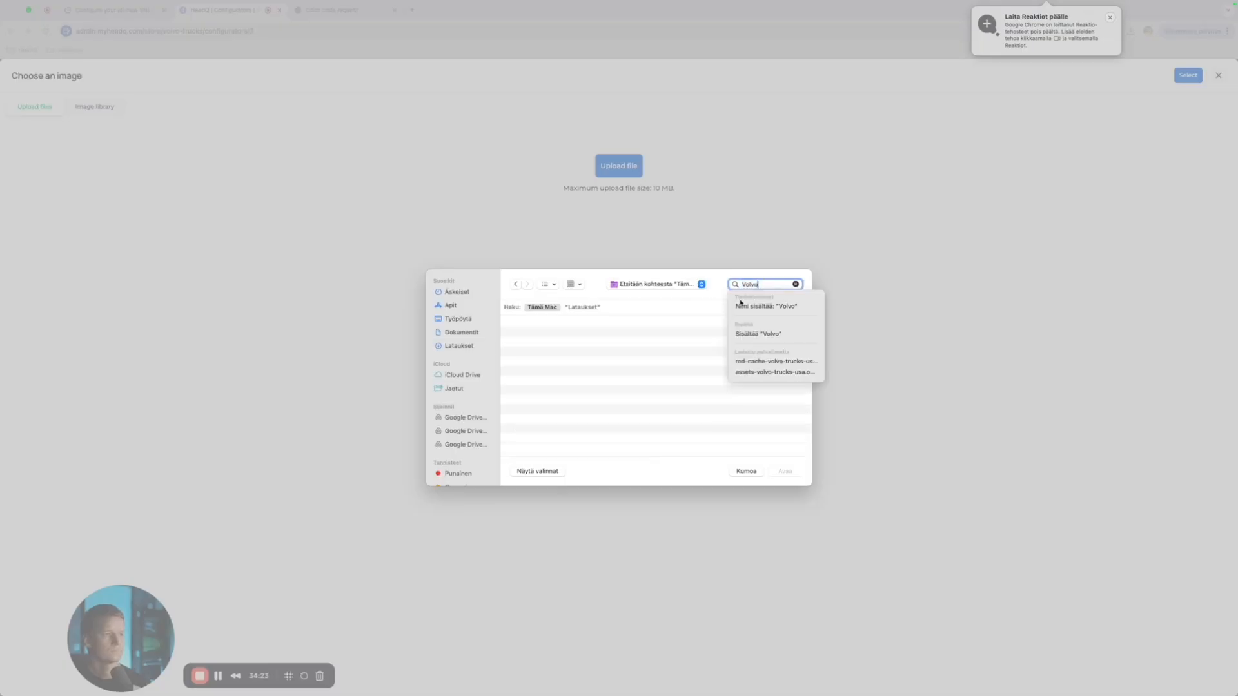
pyautogui.click(561, 386)
pyautogui.click(781, 472)
pyautogui.click(637, 505)
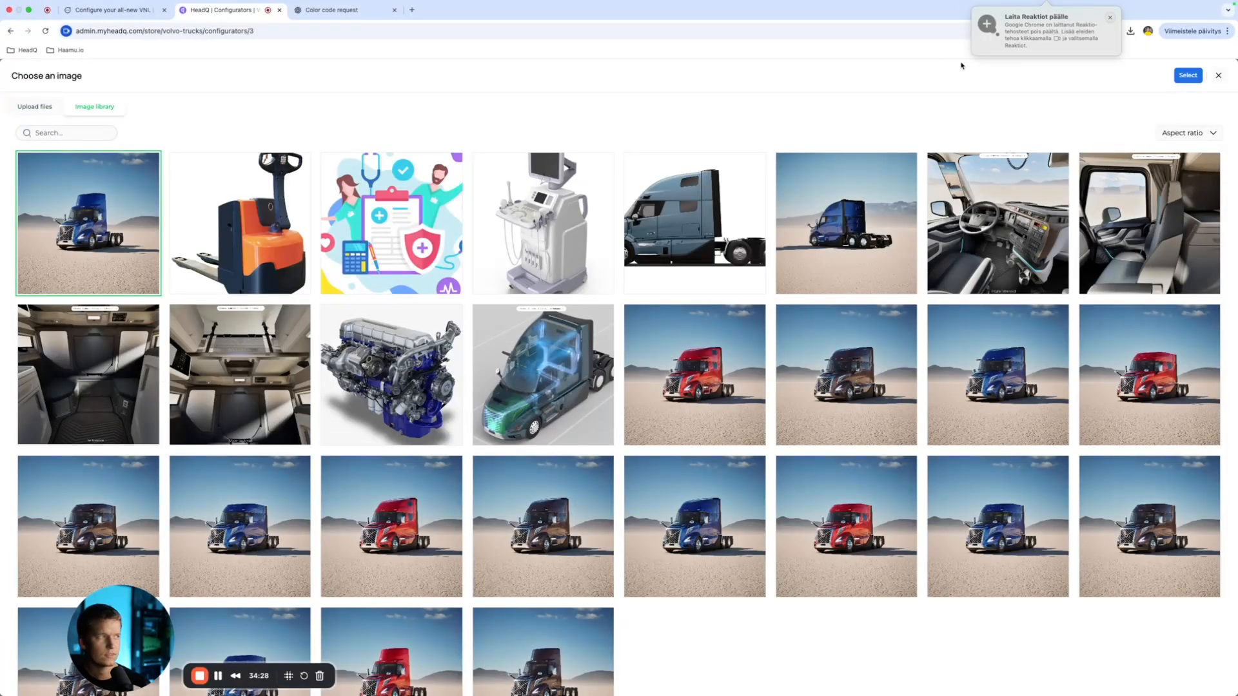
pyautogui.click(1188, 75)
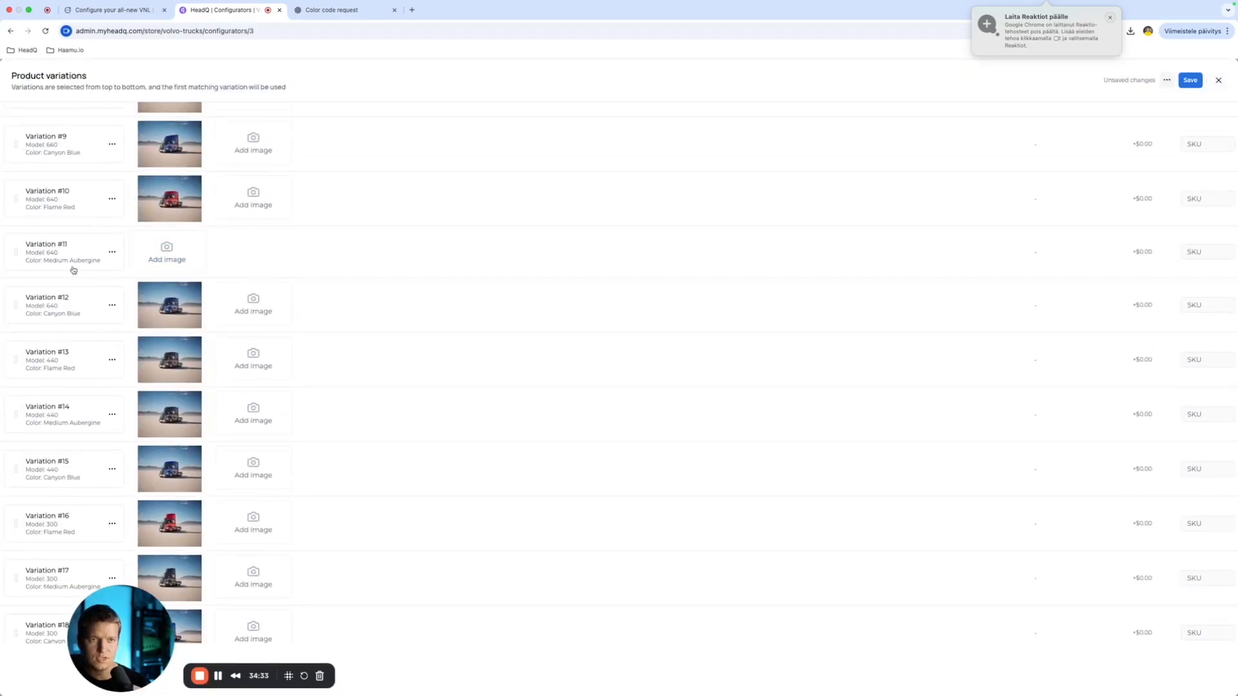
# Step: Switch to the Volvo truck builder website and go back from the VNL 300 exterior color to the model selection
pyautogui.click(155, 10)
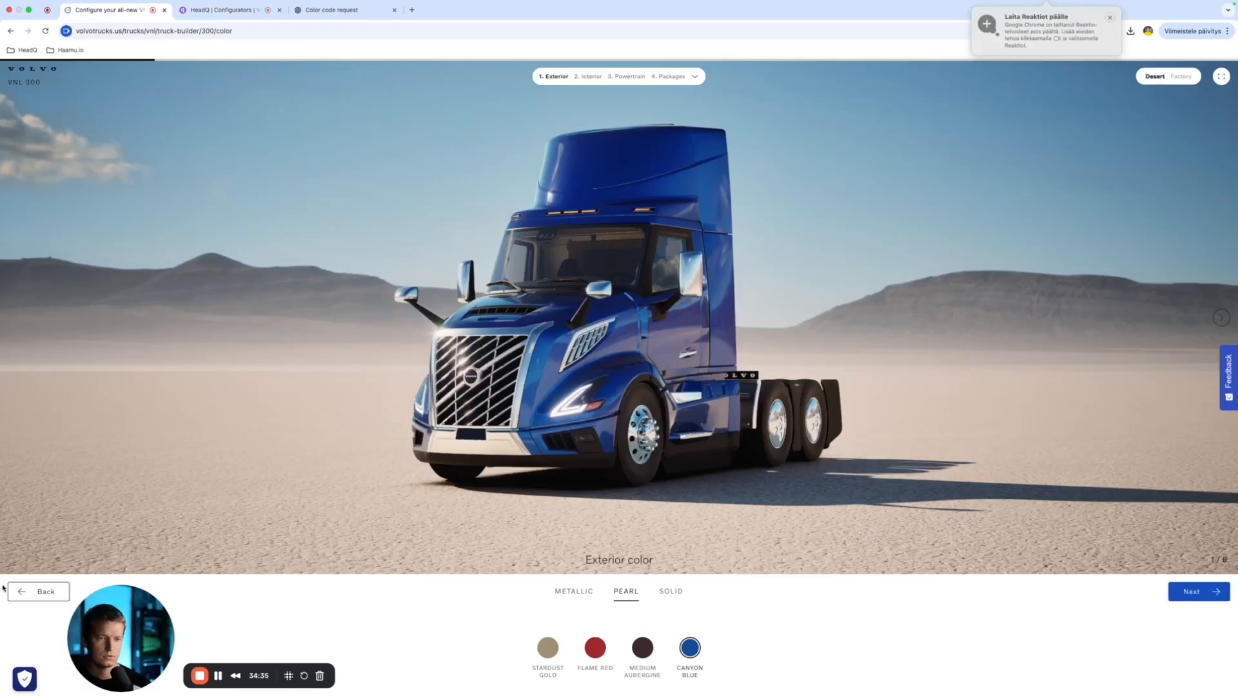
pyautogui.click(46, 597)
pyautogui.click(45, 590)
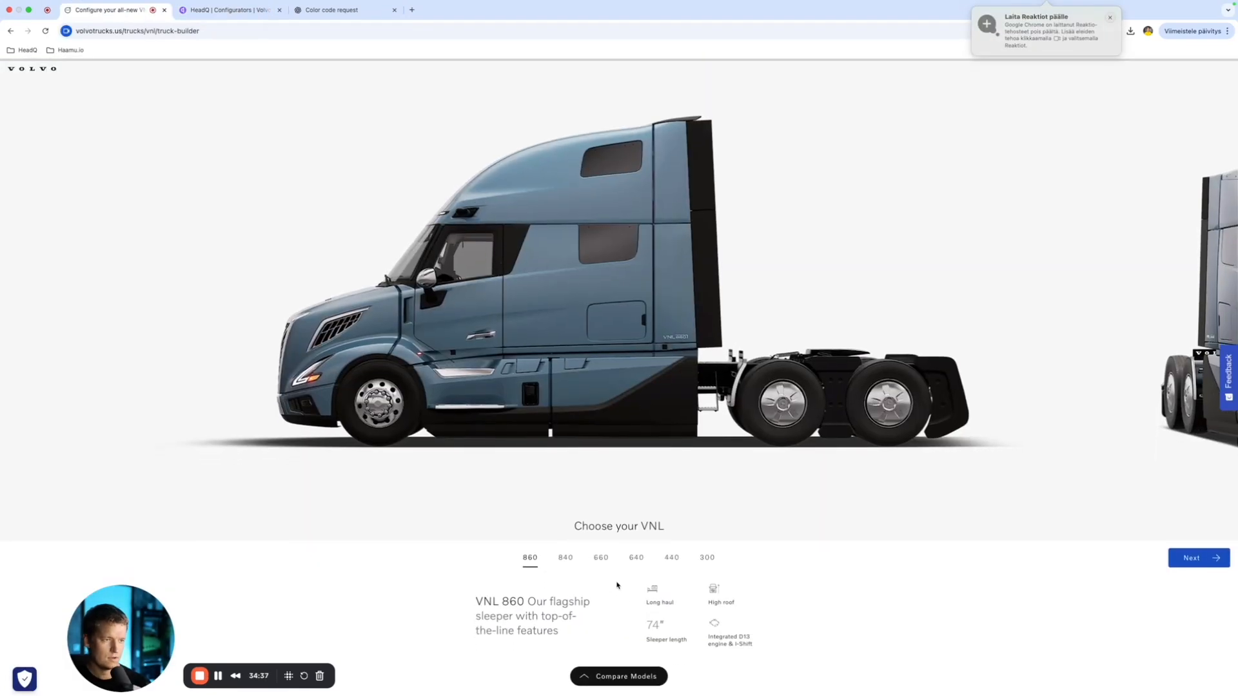
# Step: Configure a VNL 640 in the Volvo truck builder with the Ultimate exterior trim and the Medium Aubergine pearl color
pyautogui.click(636, 559)
pyautogui.click(1215, 558)
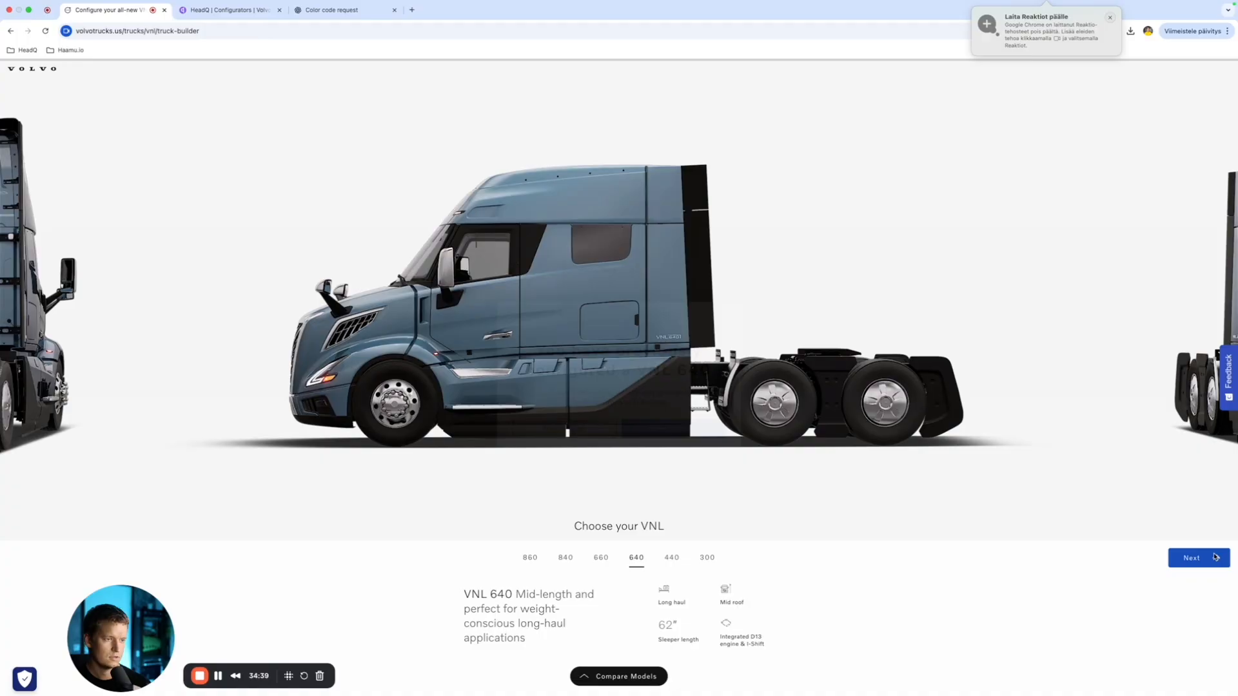
pyautogui.click(572, 429)
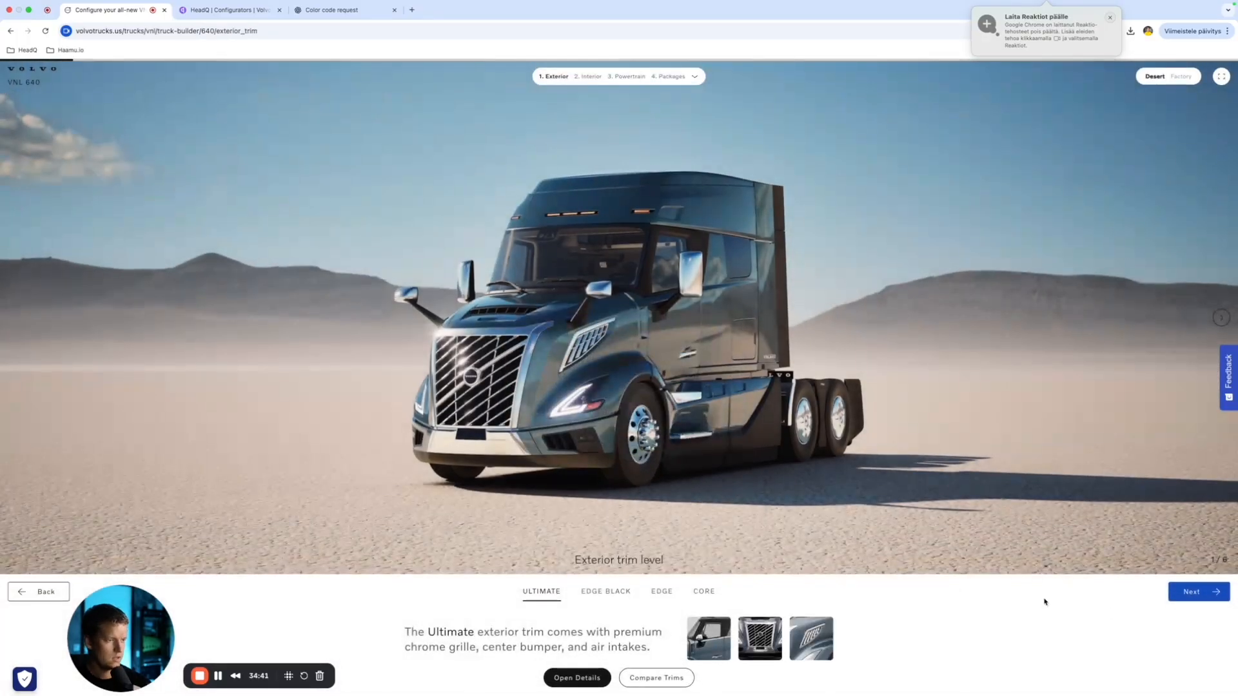
pyautogui.click(1193, 589)
pyautogui.click(634, 595)
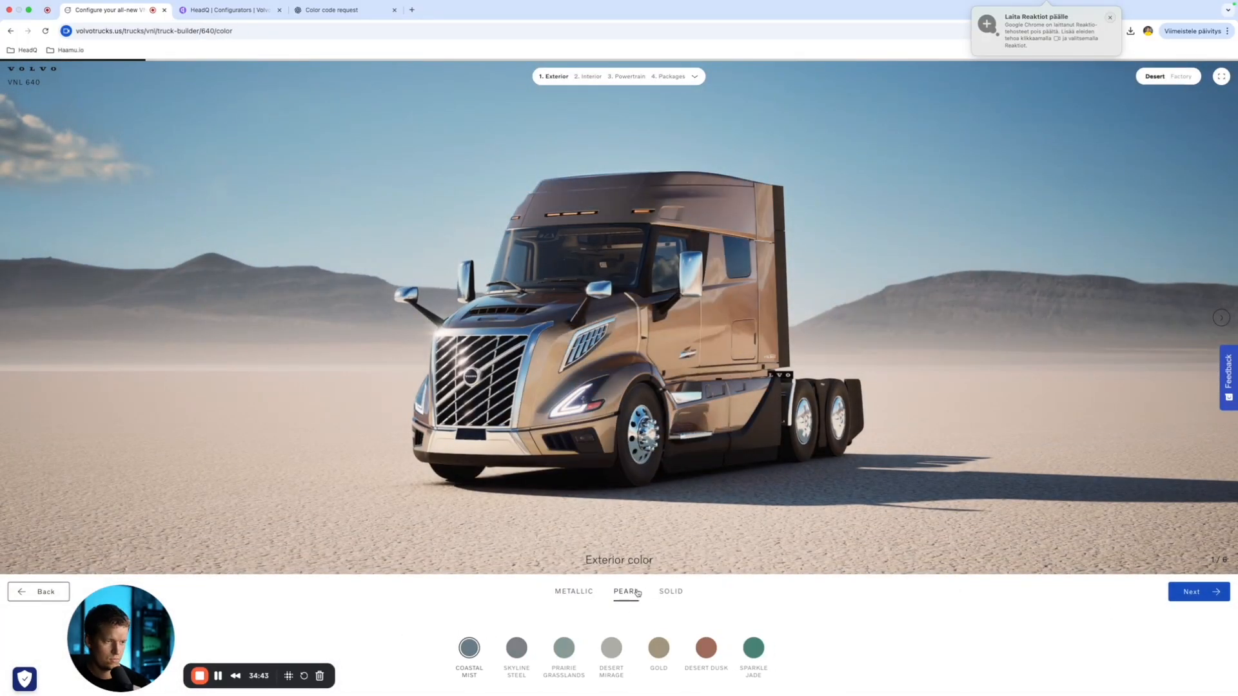
pyautogui.click(641, 648)
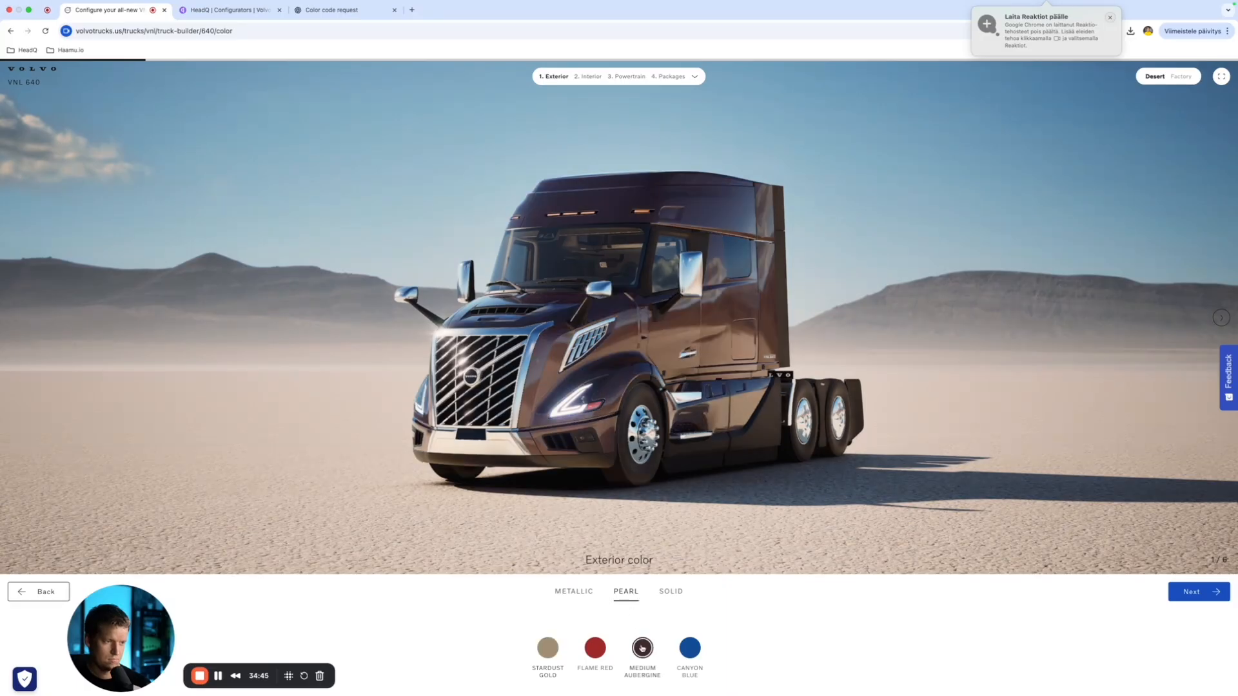
# Step: Save the rendered picture of the Medium Aubergine VNL 640 to the downloads folder as "Volvo 11 new"
pyautogui.click(213, 11)
pyautogui.click(97, 10)
pyautogui.rightClick(655, 303)
pyautogui.click(686, 322)
pyautogui.write('Vol')
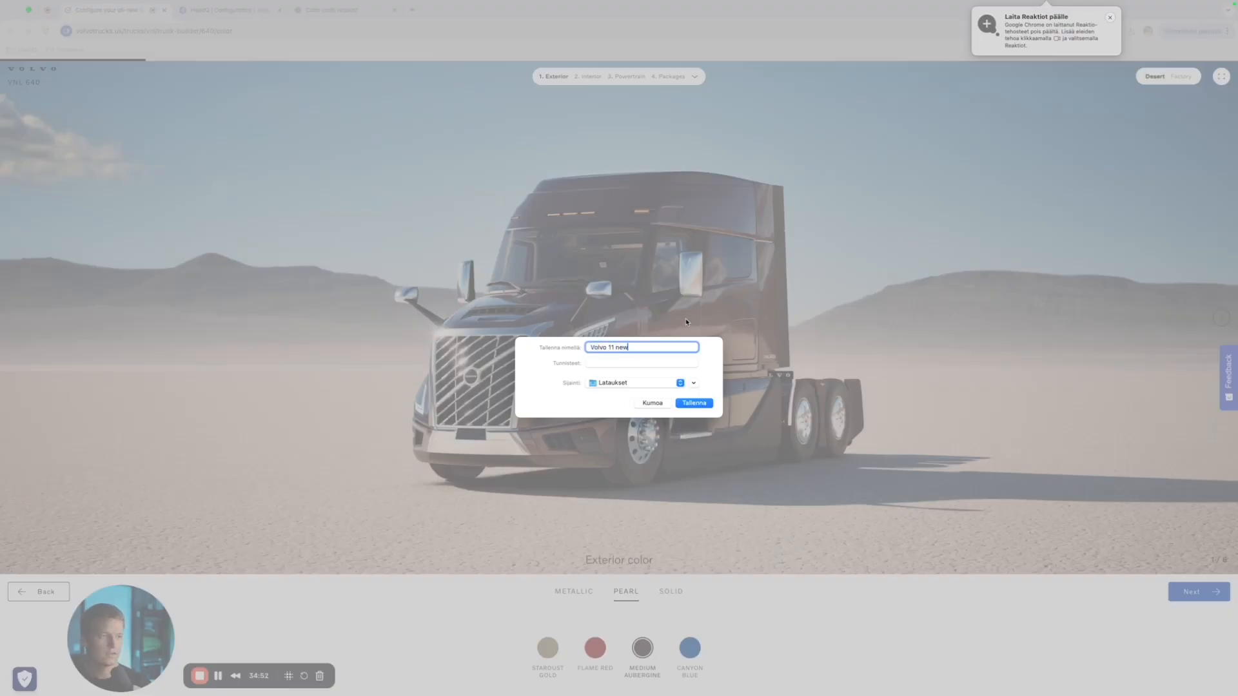
pyautogui.write('vo 11 new')
pyautogui.press('Return')
# Step: In the HeadQ product variations, upload Volvo 11 new.jpeg and assign it as the image of Variation #11
pyautogui.click(229, 9)
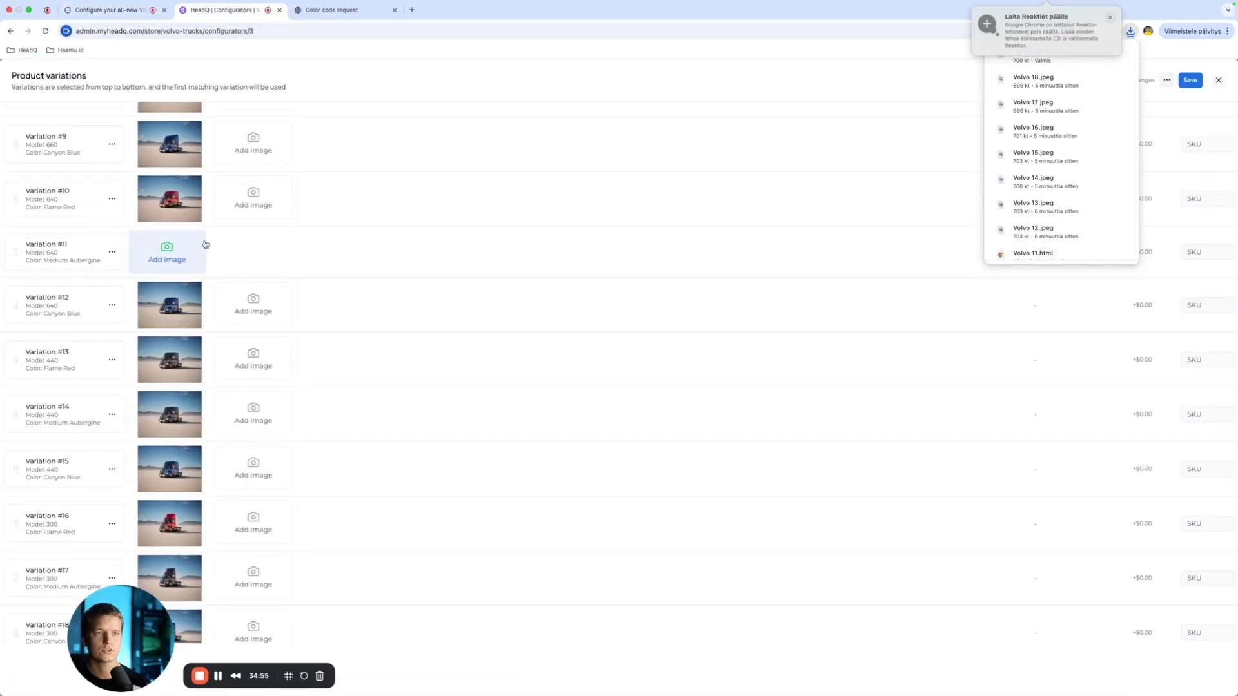
pyautogui.click(157, 257)
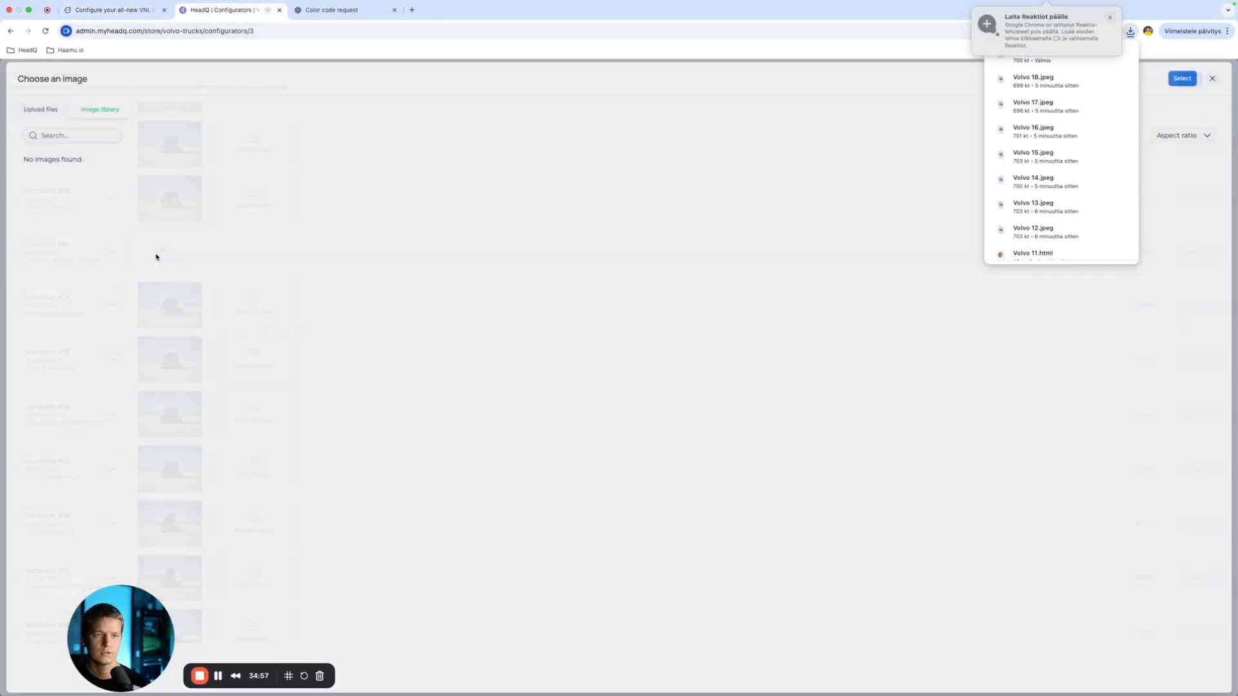
pyautogui.click(46, 110)
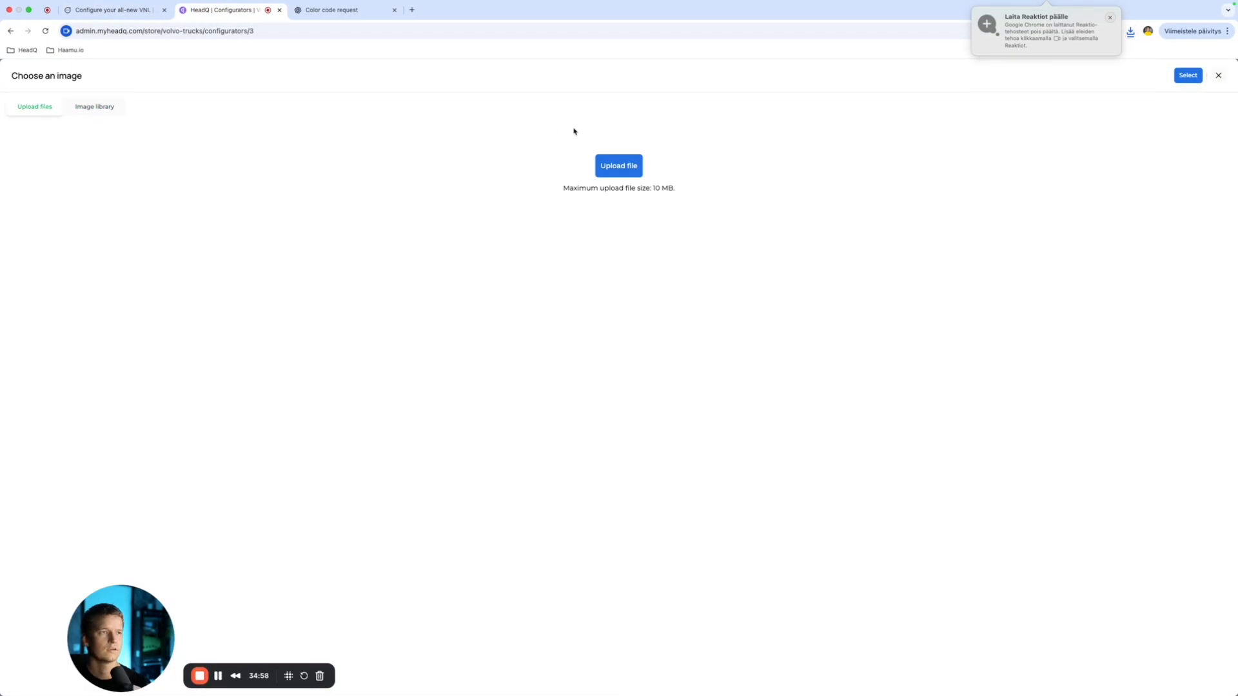
pyautogui.click(618, 167)
pyautogui.write('Volvo')
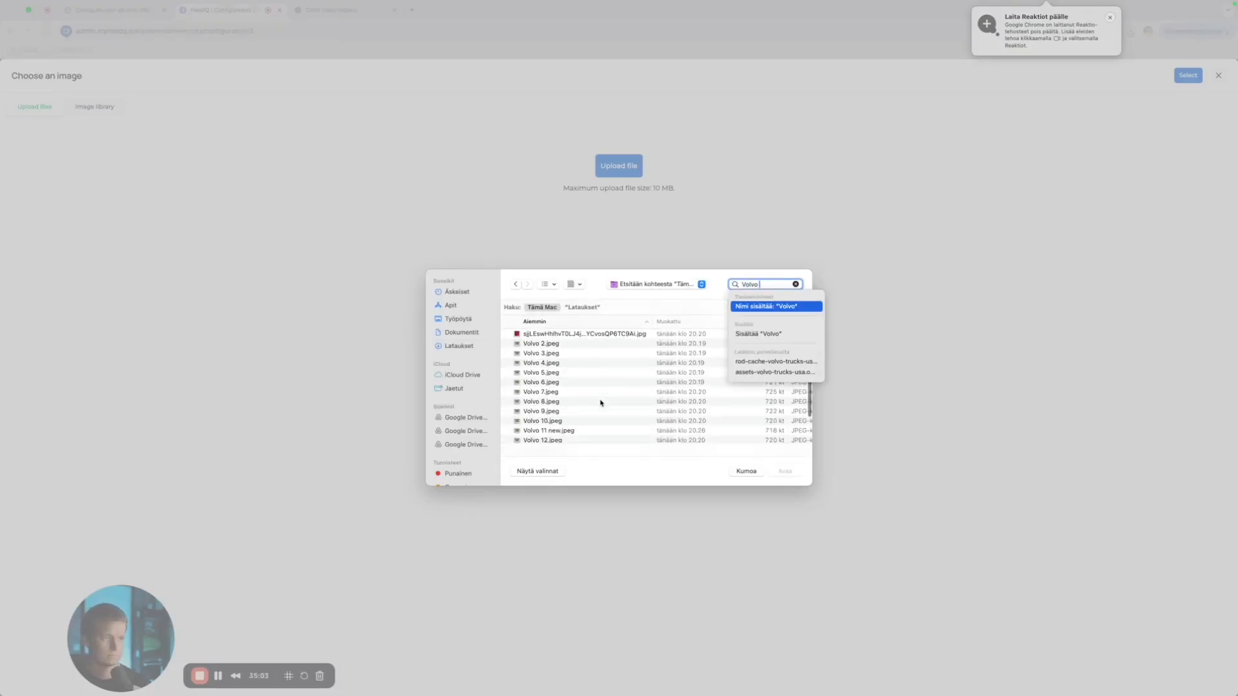
pyautogui.scroll(-3, 600, 404)
pyautogui.click(578, 400)
pyautogui.click(800, 472)
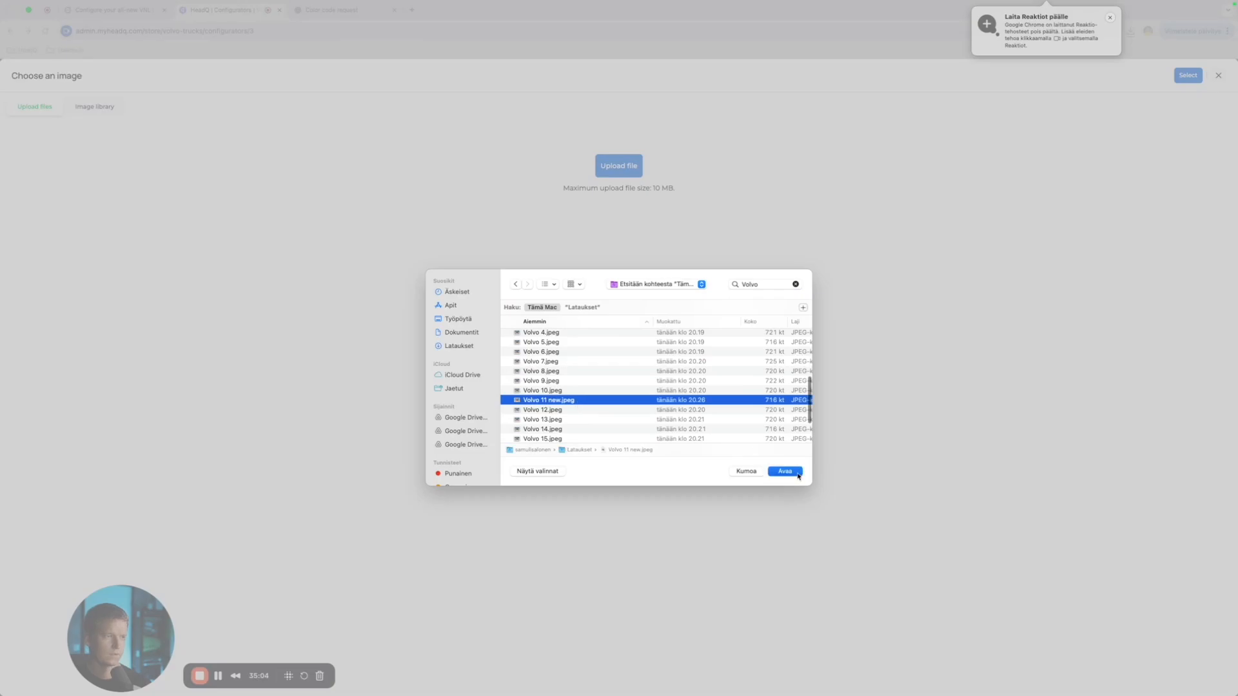
pyautogui.click(618, 509)
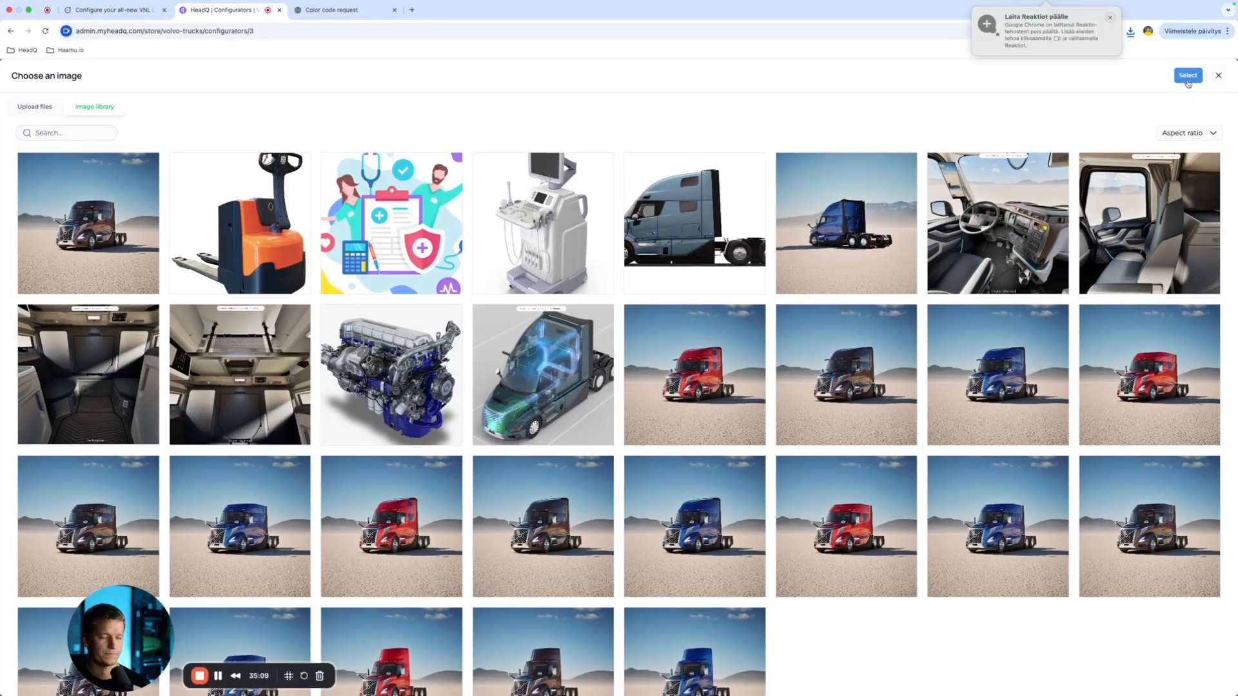
pyautogui.click(1188, 78)
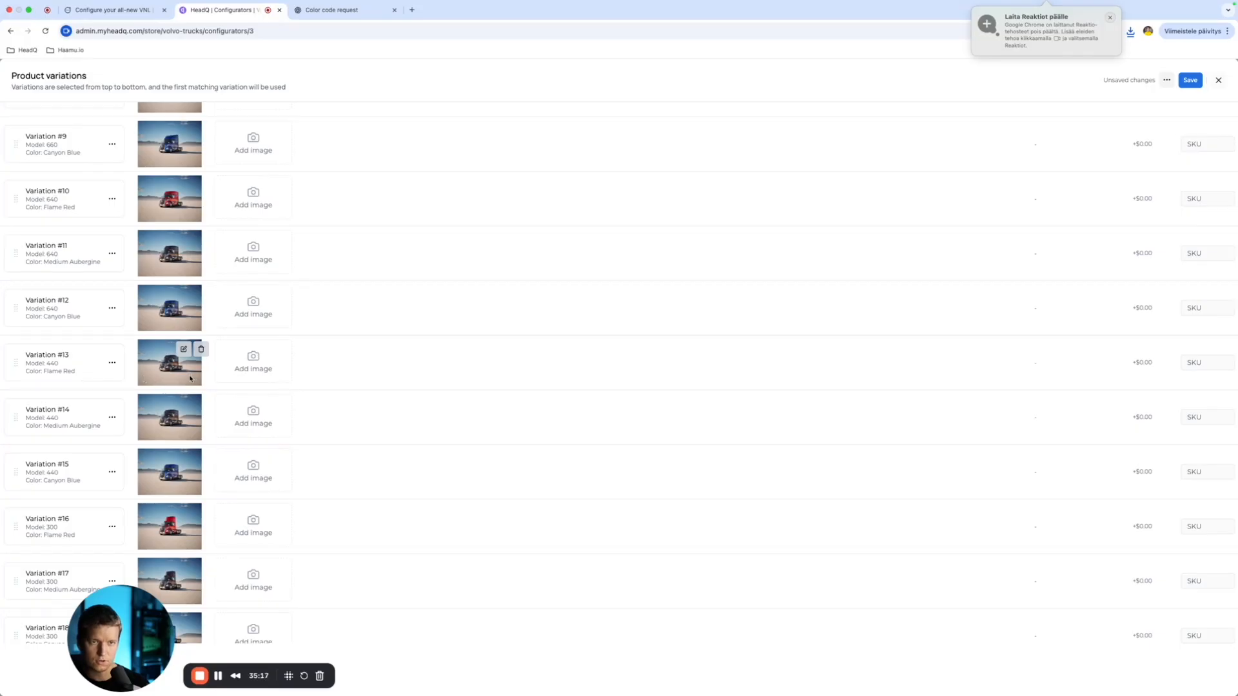
# Step: Switch back to the Volvo truck builder and configure a VNL 440 with Ultimate trim and the Flame Red pearl color
pyautogui.click(109, 9)
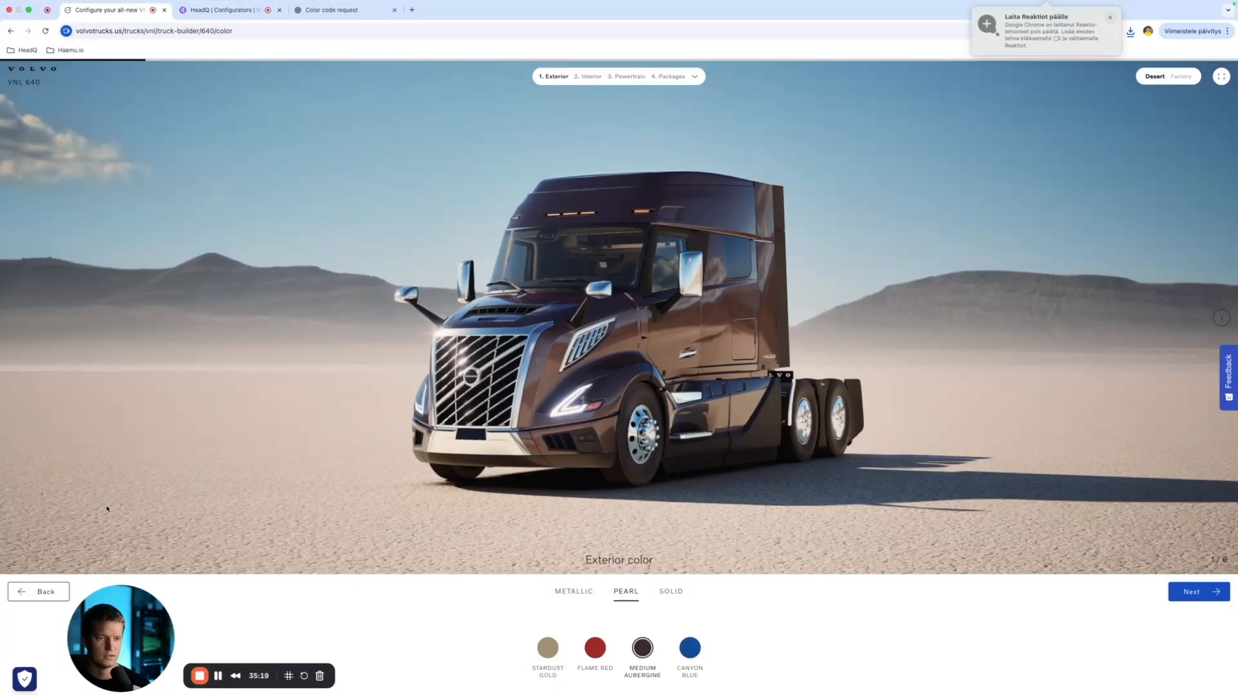
pyautogui.click(40, 592)
pyautogui.click(42, 589)
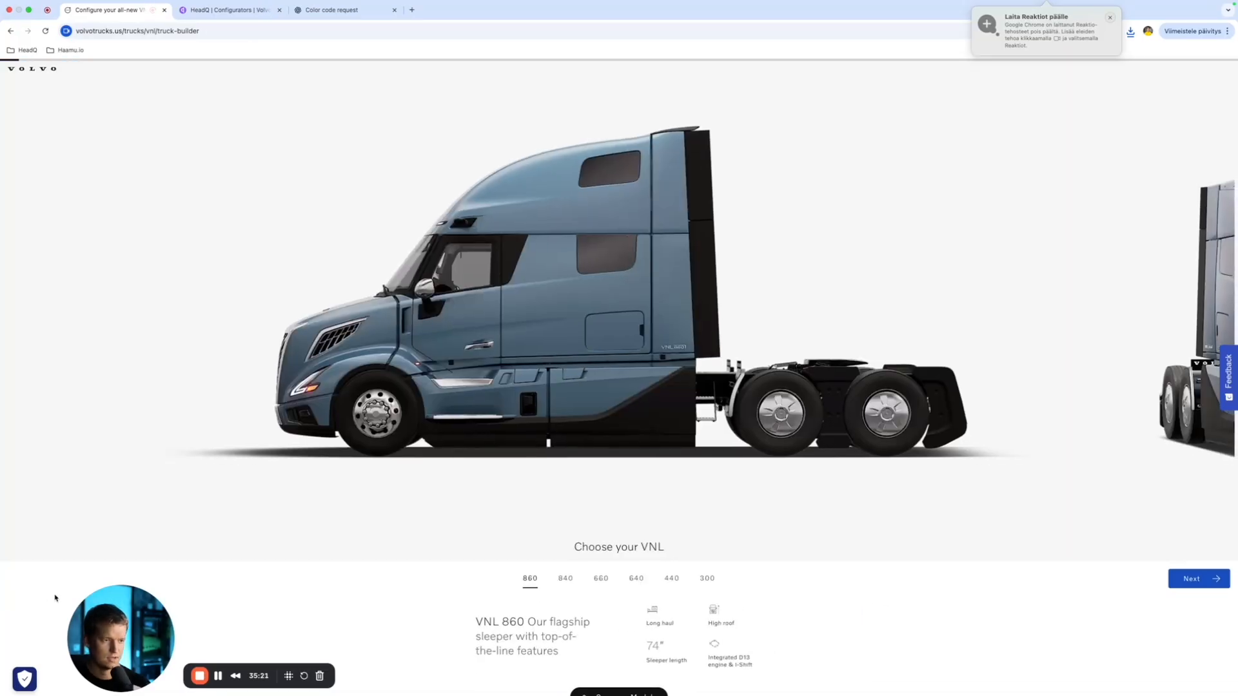
pyautogui.click(677, 565)
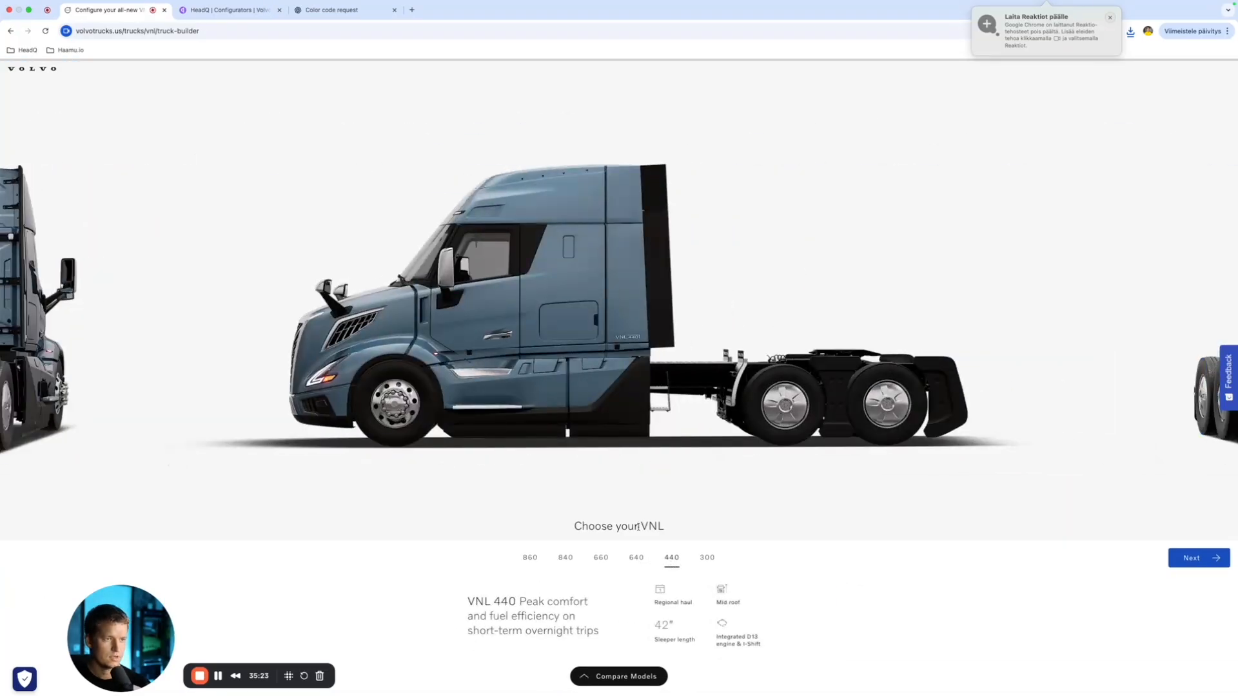
pyautogui.click(1198, 558)
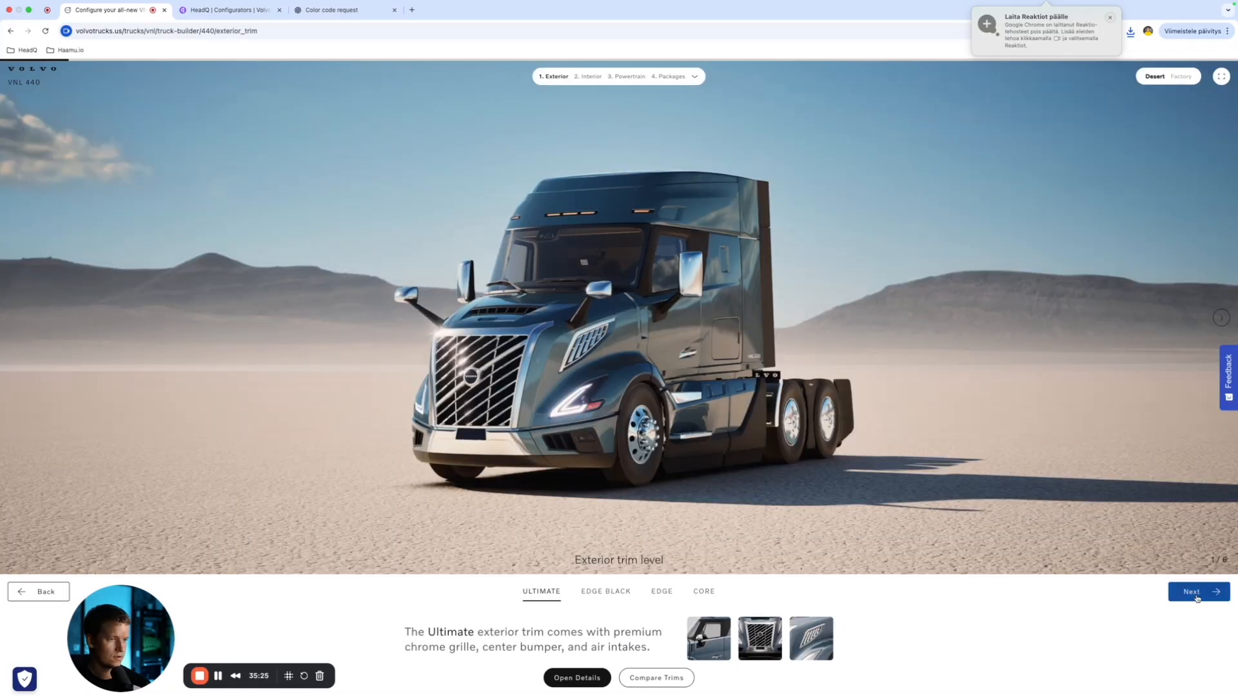
pyautogui.click(1196, 591)
pyautogui.click(626, 592)
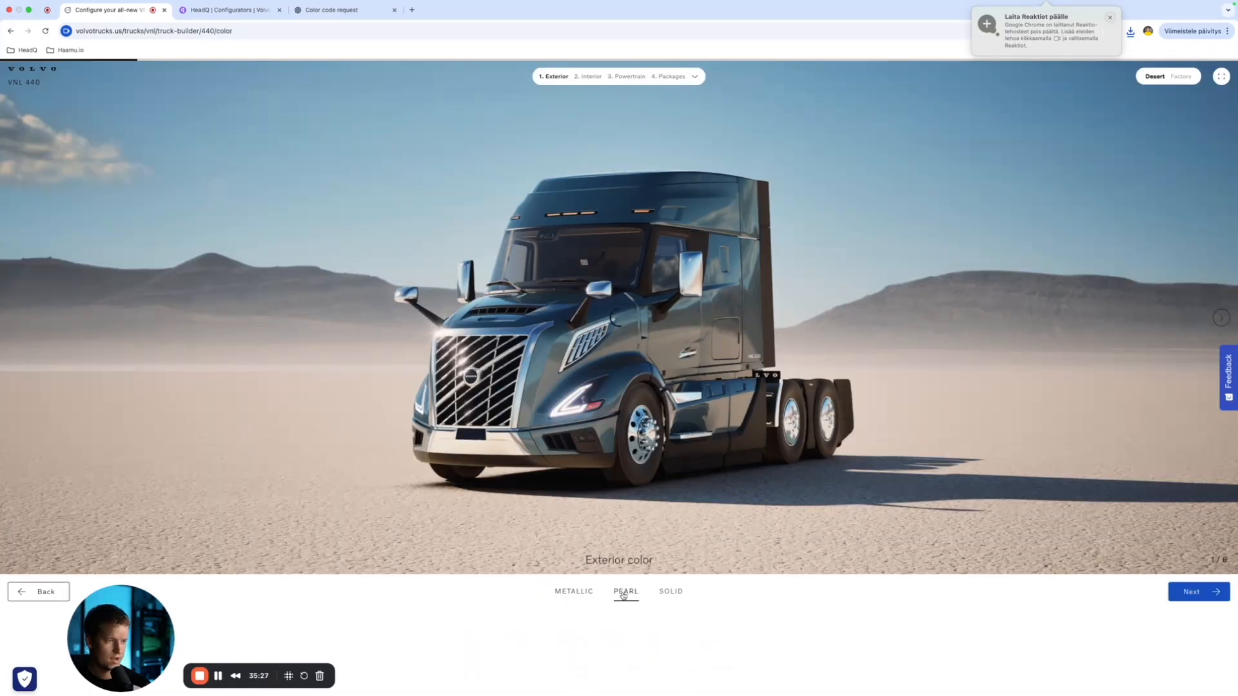
pyautogui.click(596, 647)
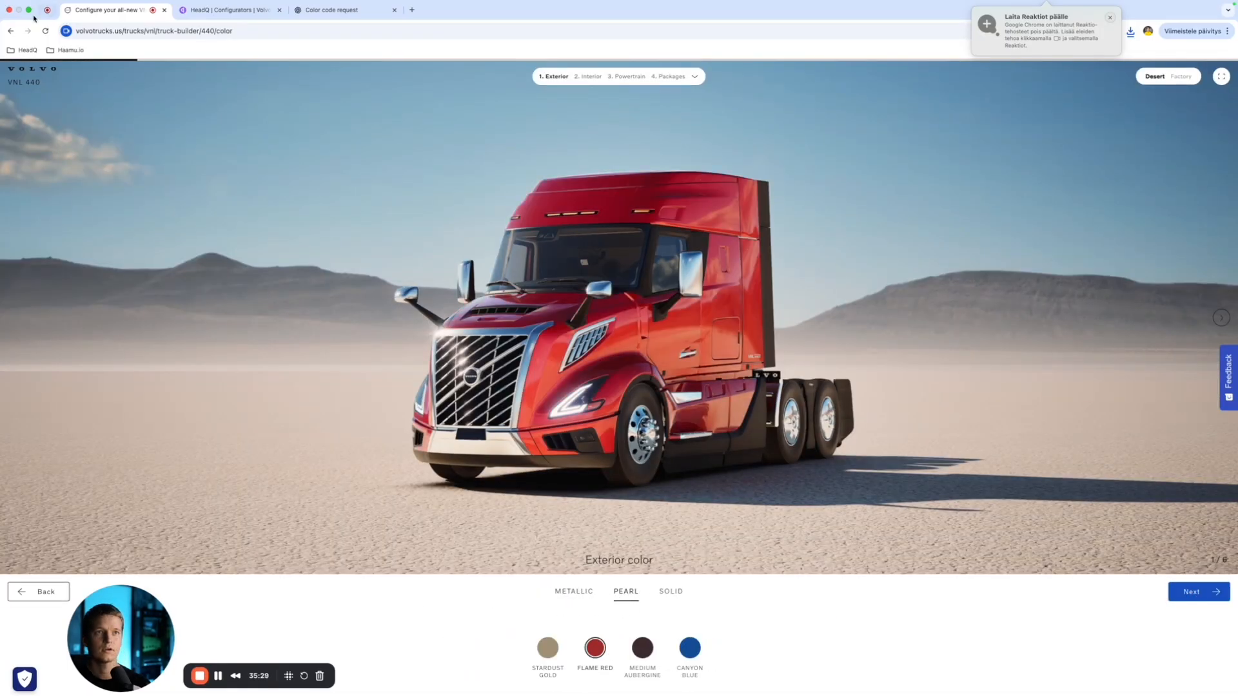
# Step: Save the rendered picture of the Flame Red VNL 440 to the downloads folder as "Volvo 14 NEW"
pyautogui.click(225, 9)
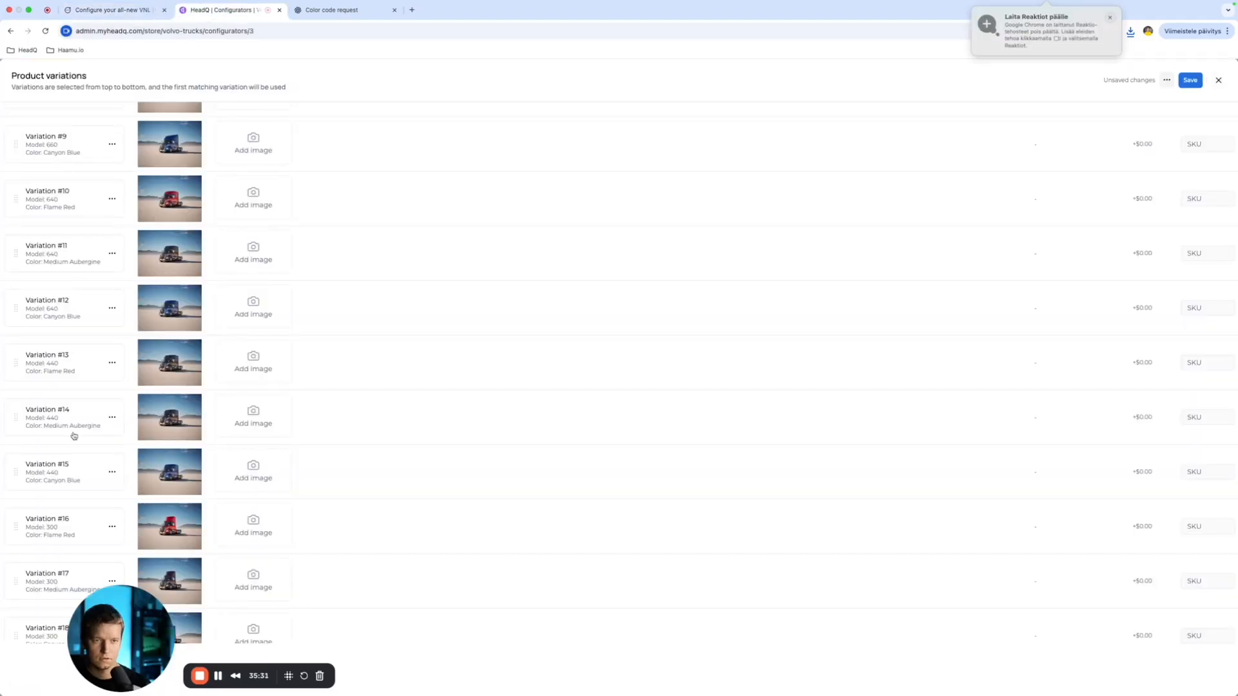
pyautogui.click(143, 16)
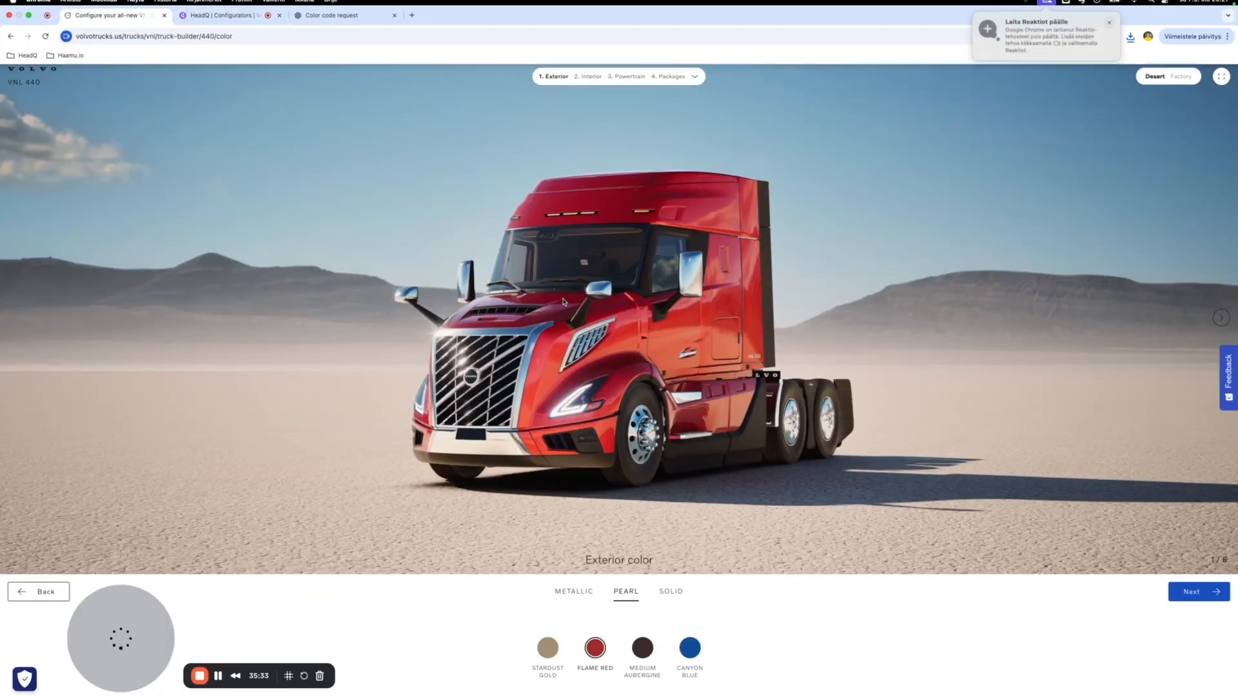
pyautogui.rightClick(685, 379)
pyautogui.click(717, 394)
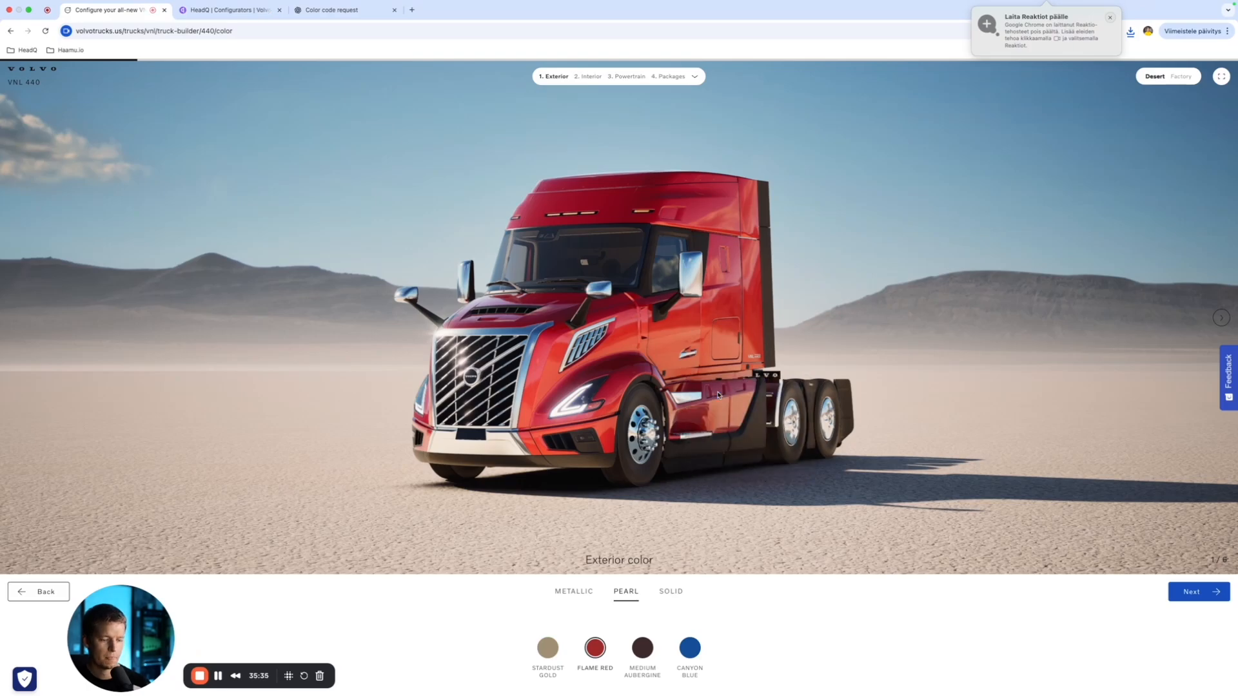
pyautogui.write('Volvo 14')
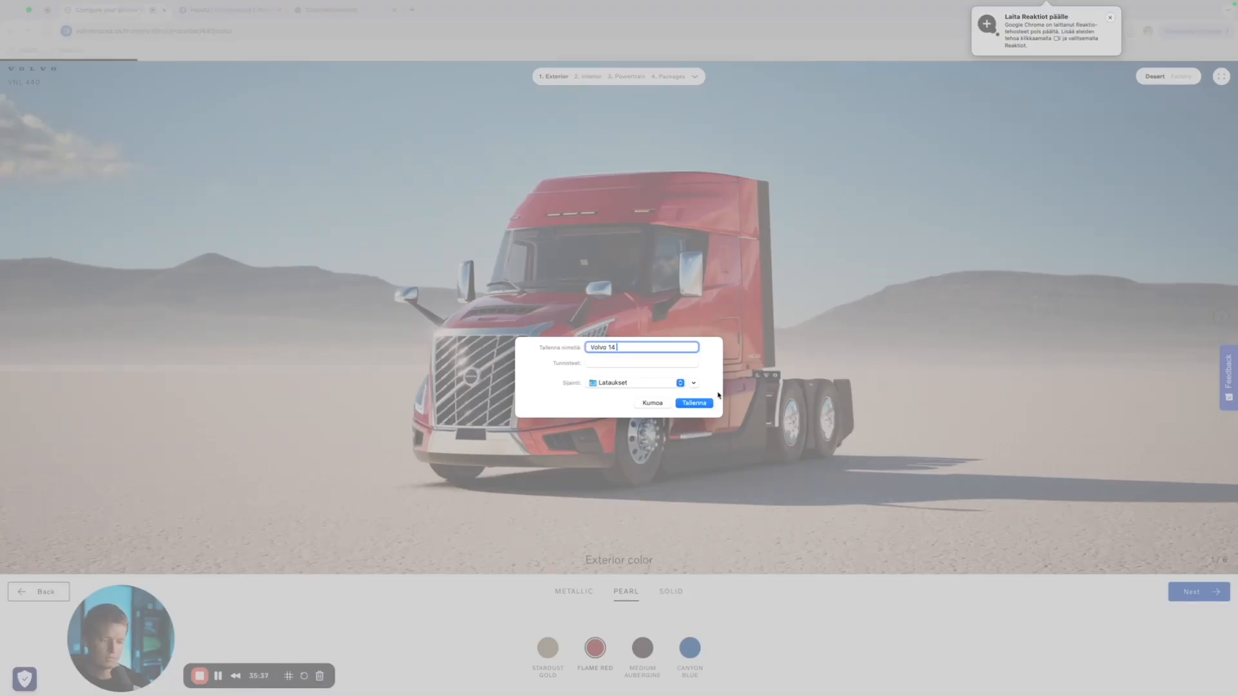
pyautogui.press('Return')
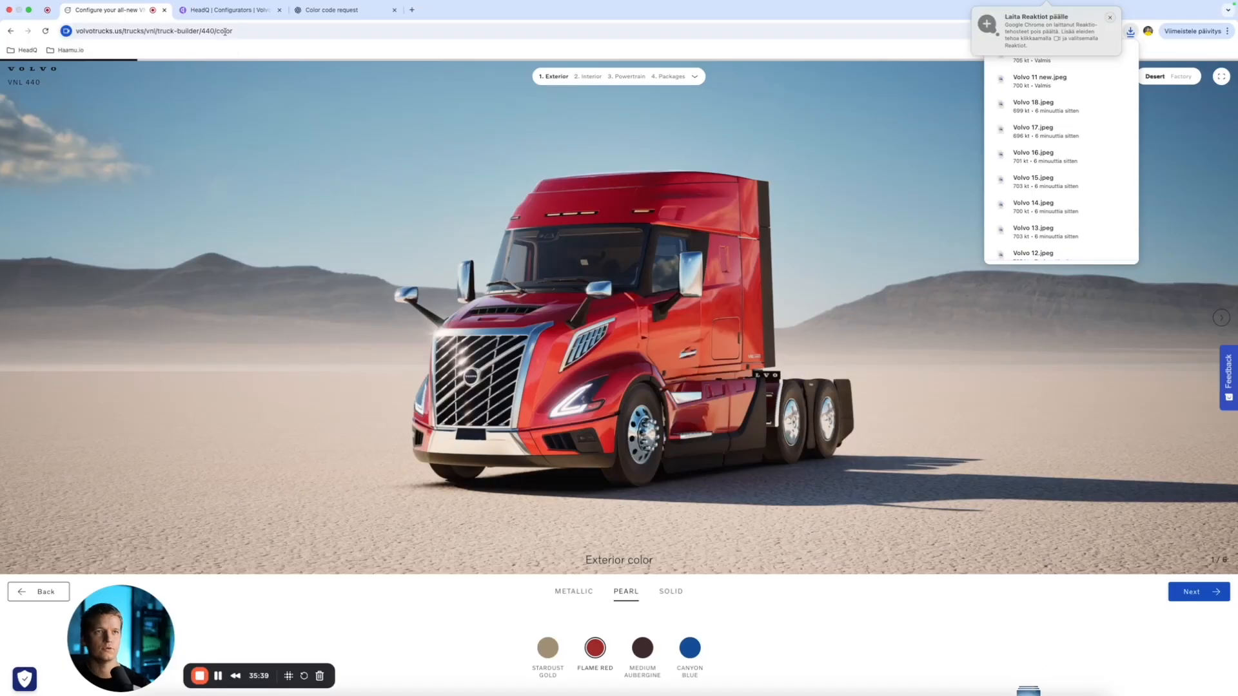
# Step: Remove the existing image of Variation #14 in the HeadQ product variations and open the image chooser for it
pyautogui.click(225, 10)
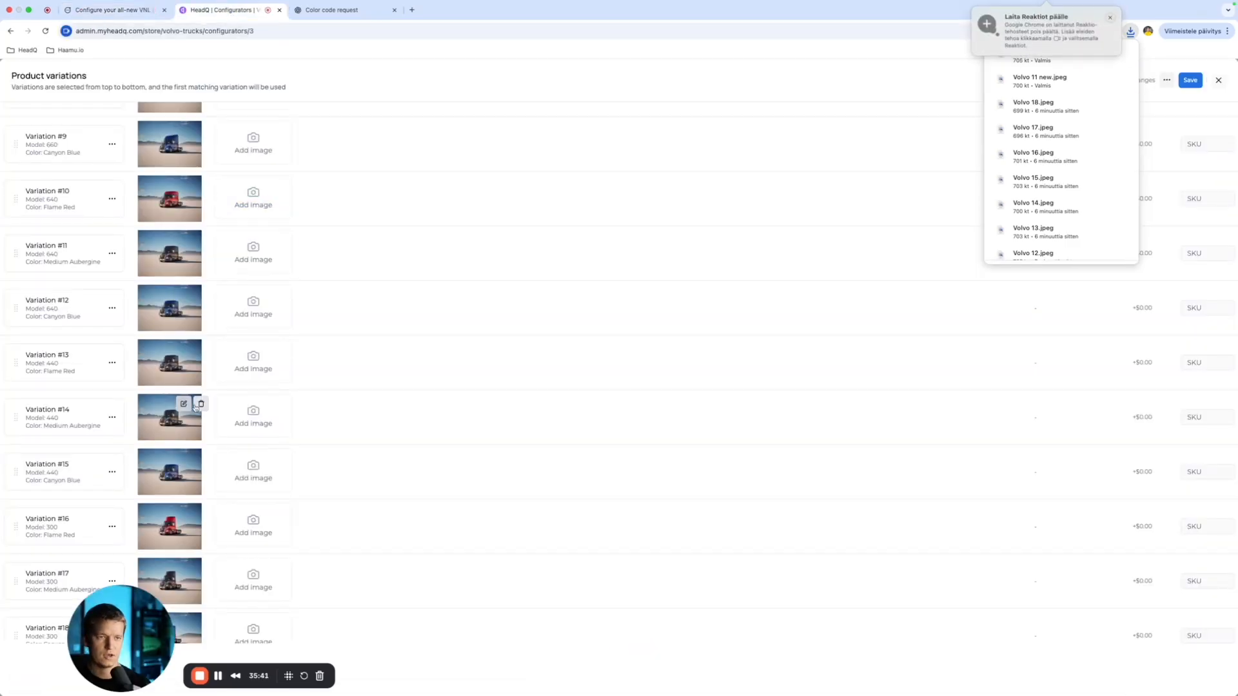
pyautogui.click(197, 404)
pyautogui.click(174, 426)
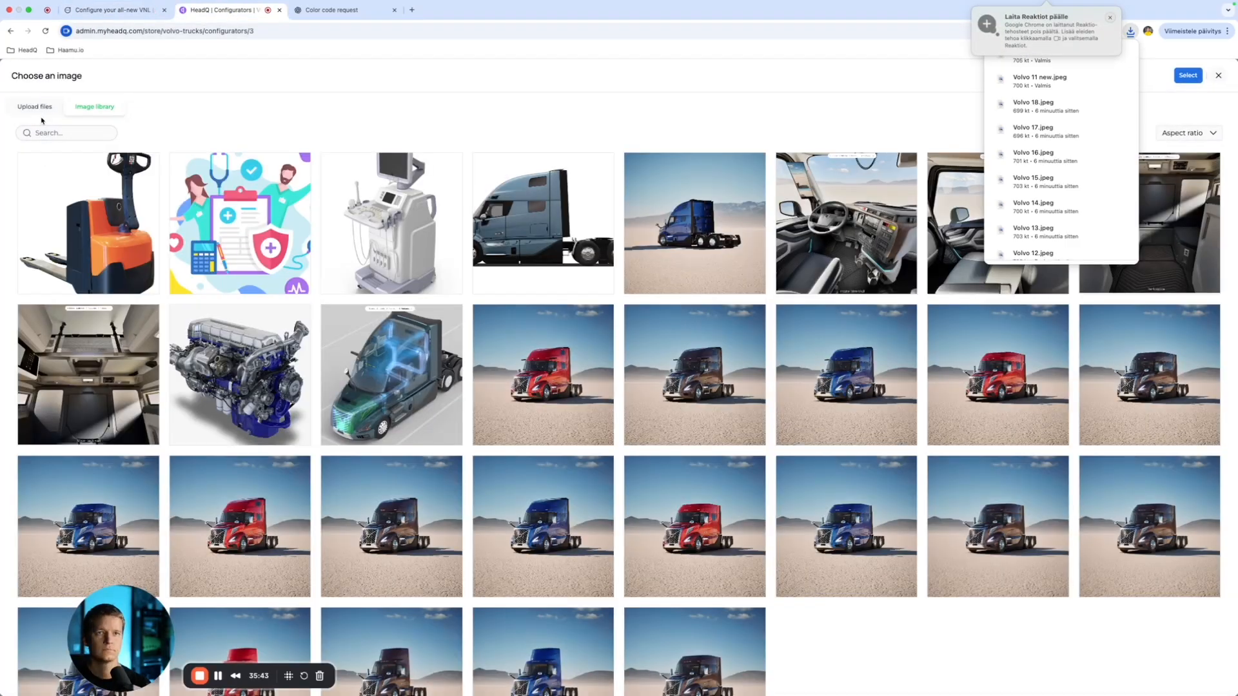
# Step: Upload Volvo 14 NEW.jpeg as the image of Variation #14 and save the product variations
pyautogui.click(35, 107)
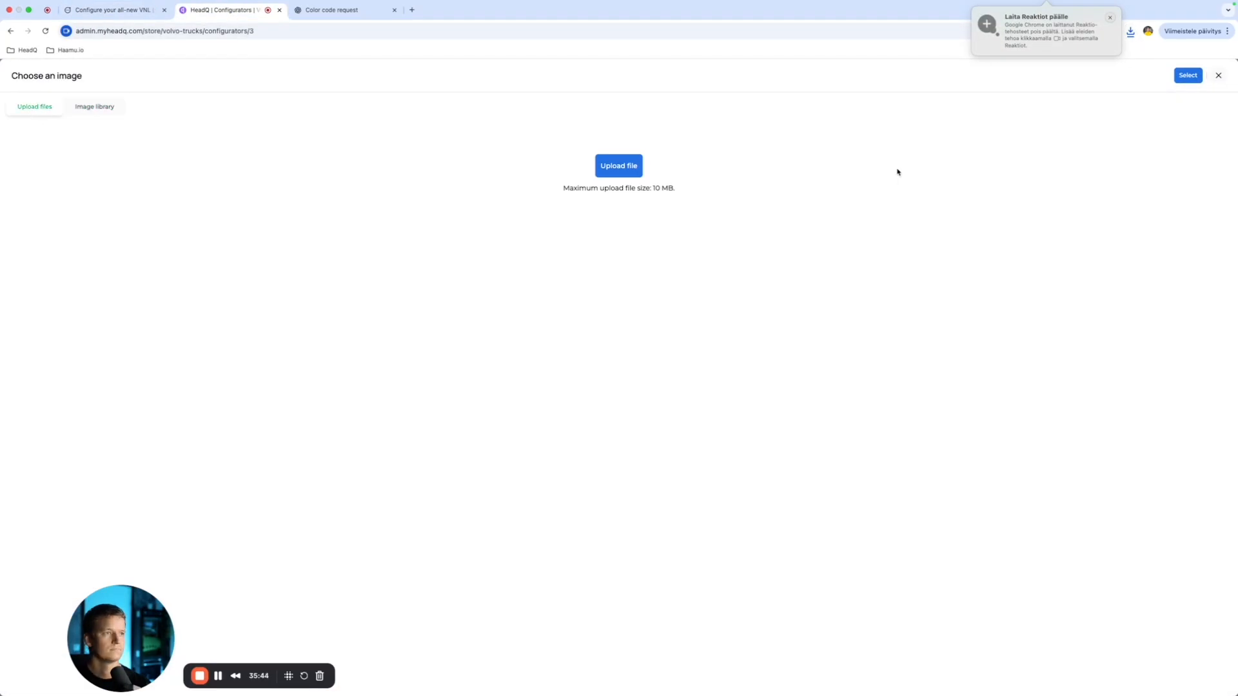
pyautogui.click(611, 168)
pyautogui.click(762, 285)
pyautogui.write('Volvo')
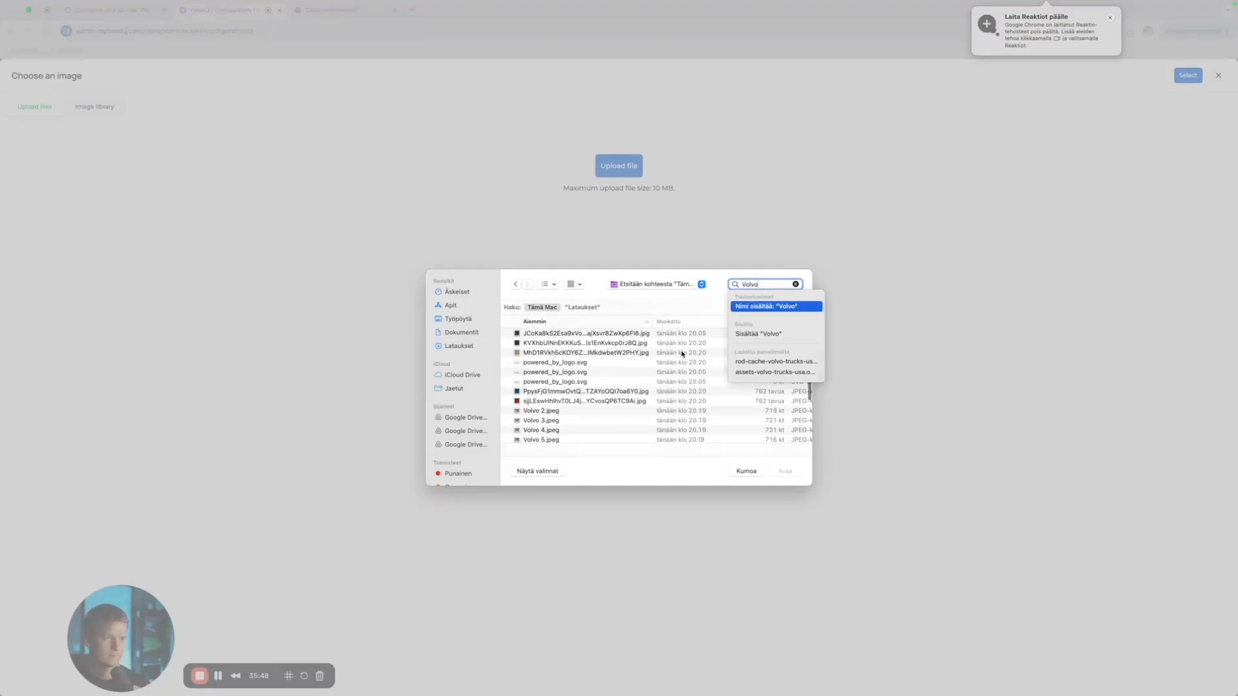
pyautogui.scroll(-5, 632, 393)
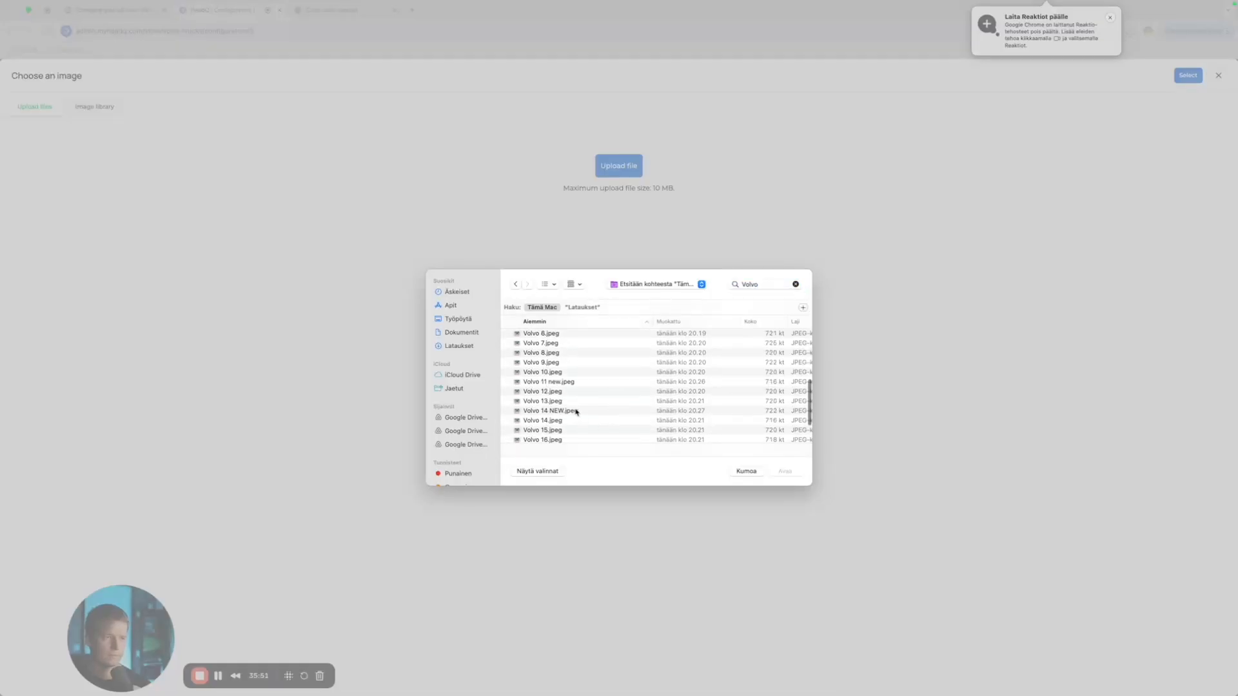
pyautogui.click(575, 411)
pyautogui.click(793, 471)
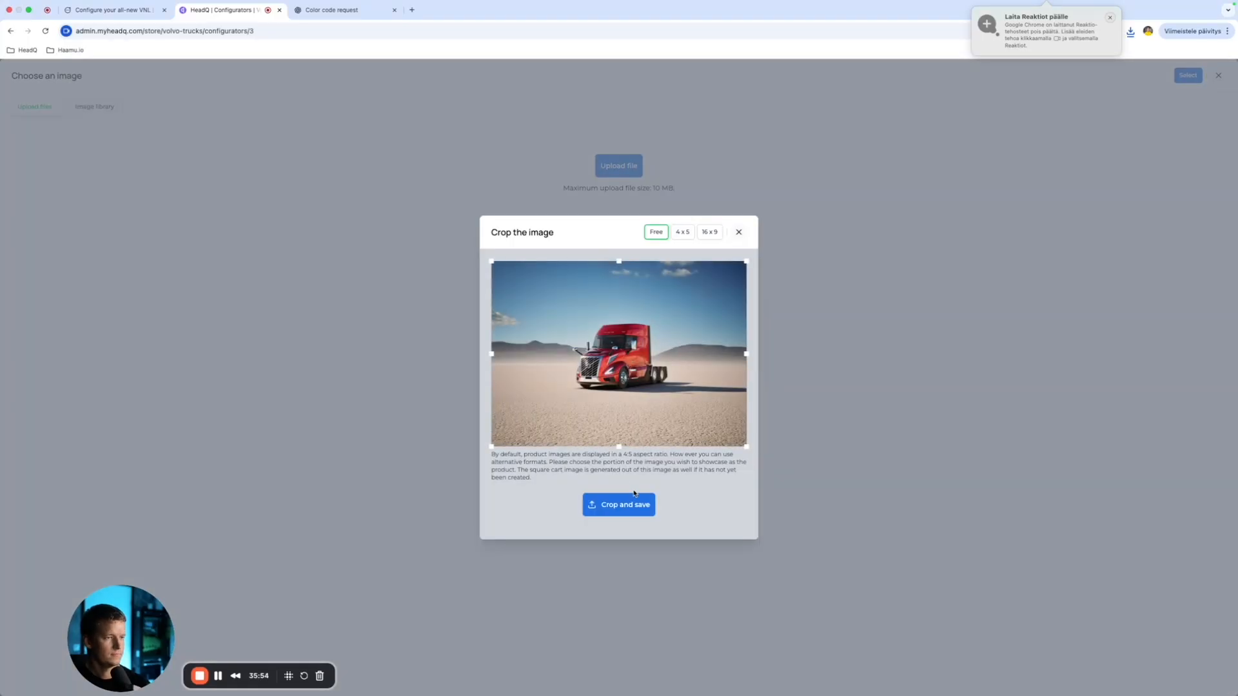
pyautogui.click(630, 509)
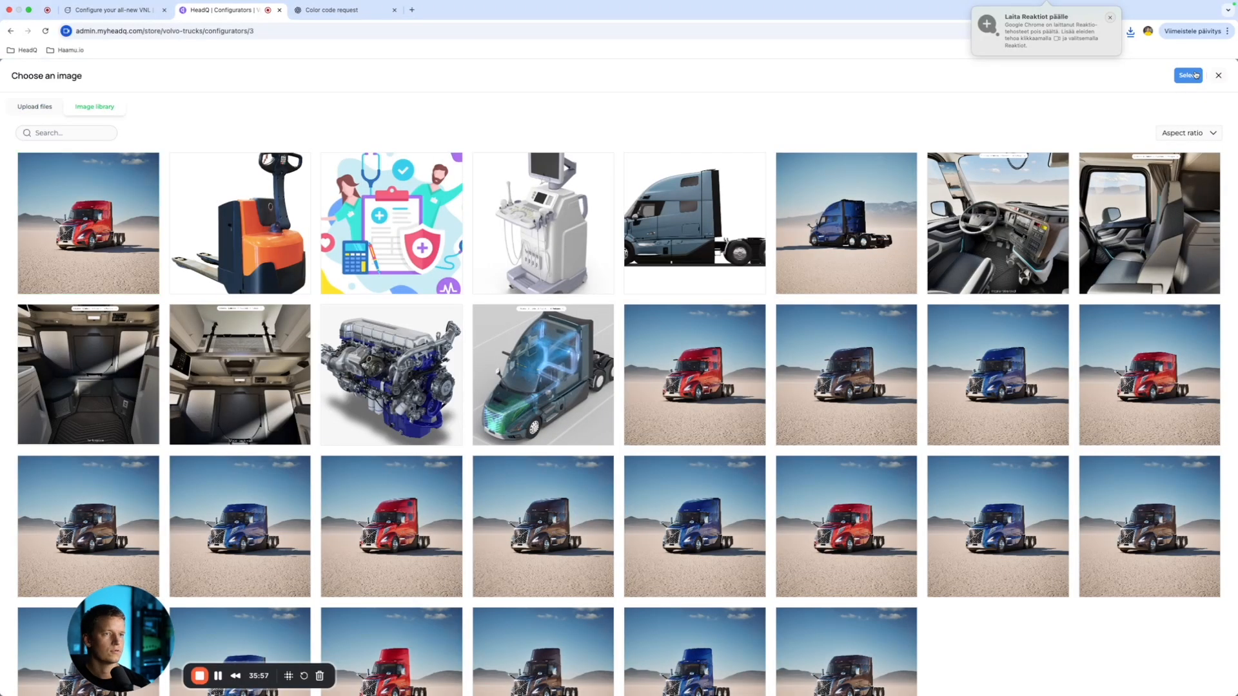
pyautogui.click(1195, 74)
pyautogui.click(1192, 78)
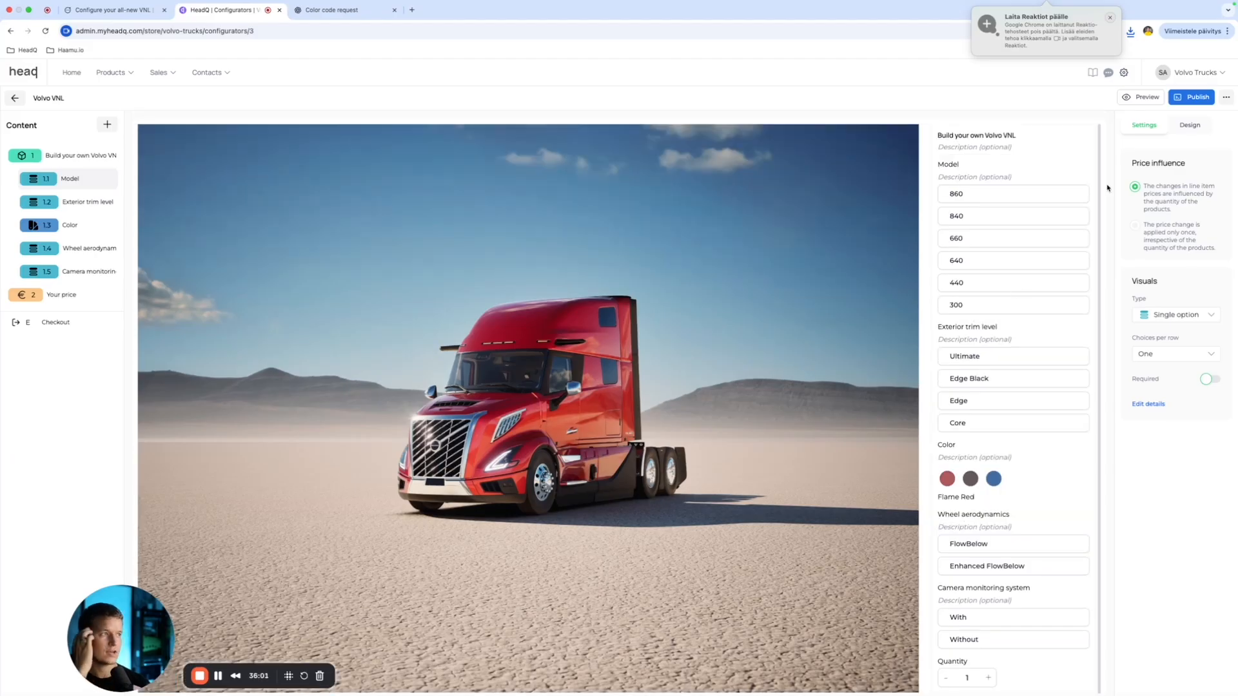
# Step: Preview the configurator and check the truck images for models 840, 640, 440, 300 and 860, plus the Medium Aubergine color
pyautogui.click(1140, 97)
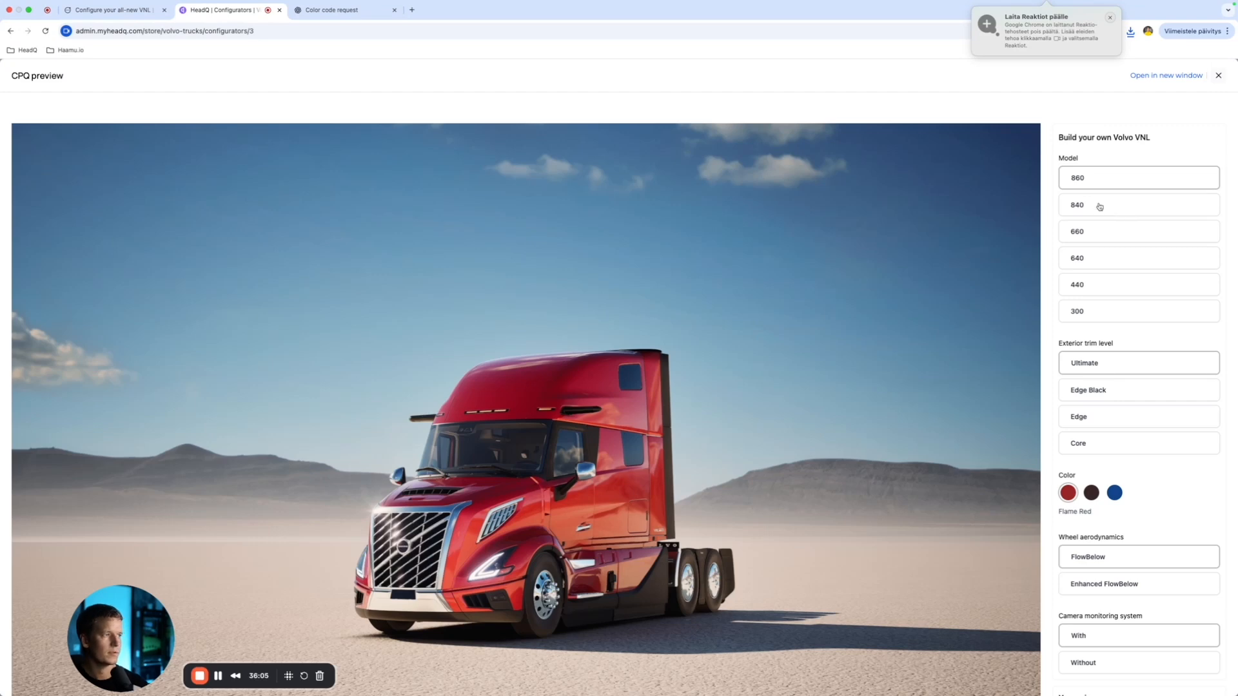
pyautogui.click(1099, 207)
pyautogui.click(1125, 259)
pyautogui.click(1130, 291)
pyautogui.click(1138, 315)
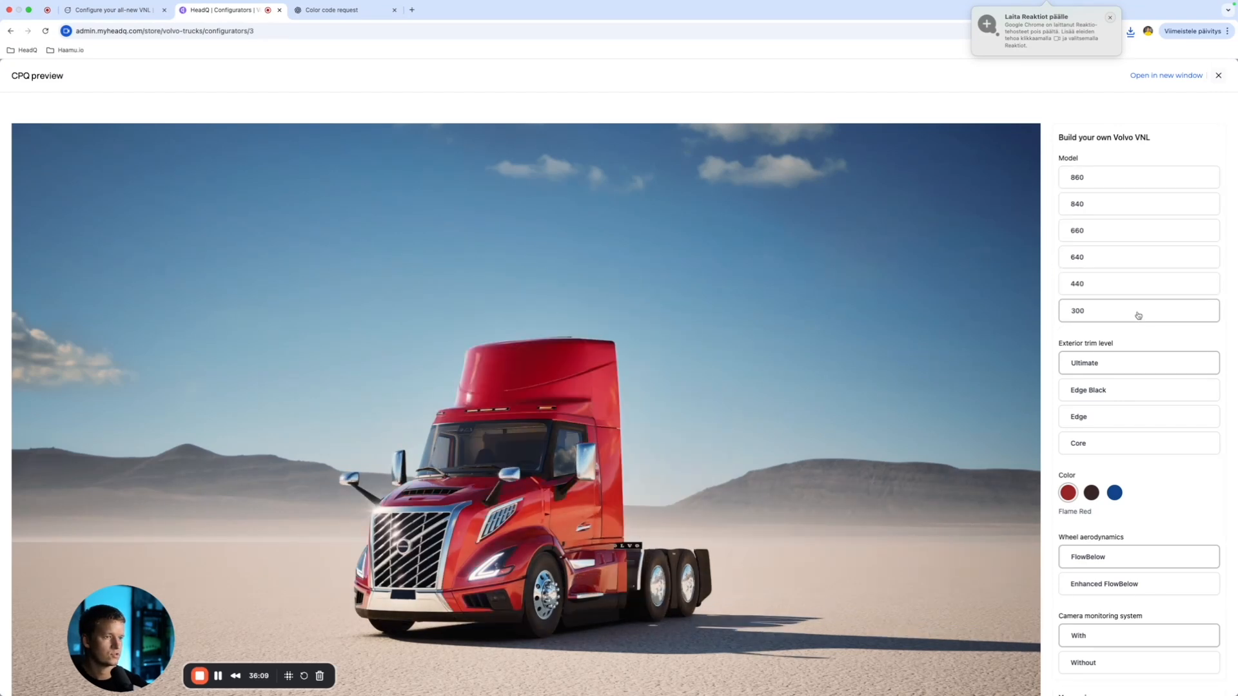
pyautogui.click(1112, 189)
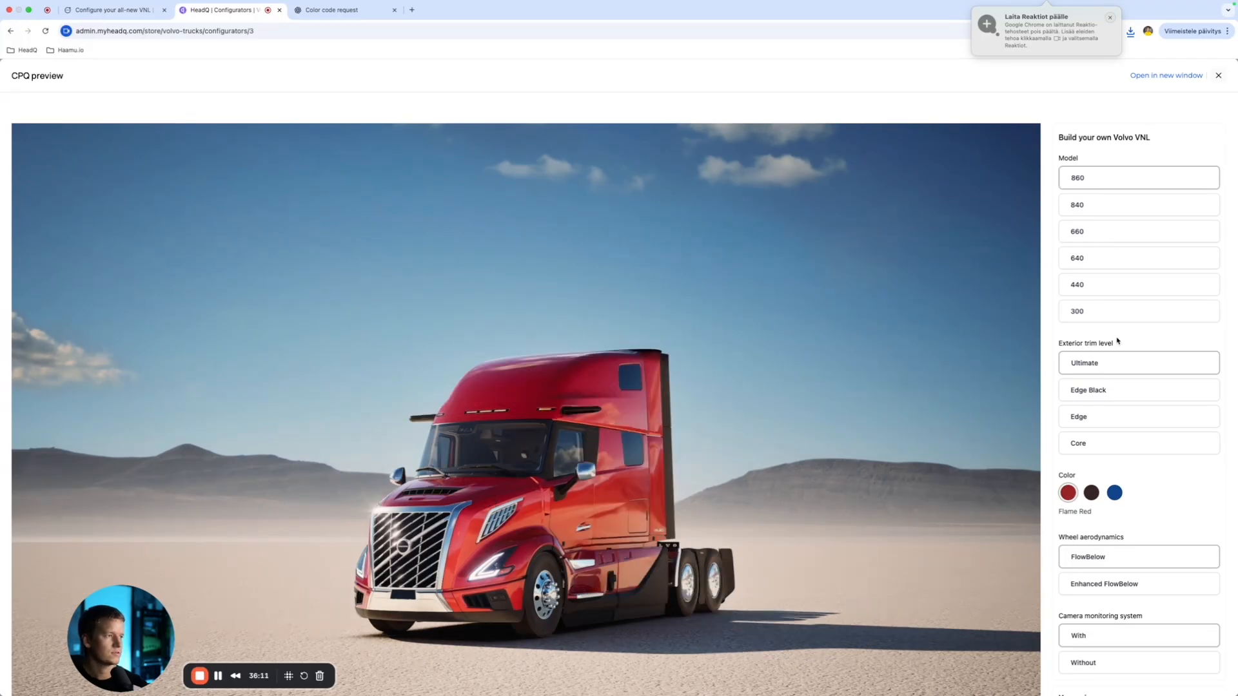
pyautogui.click(1091, 493)
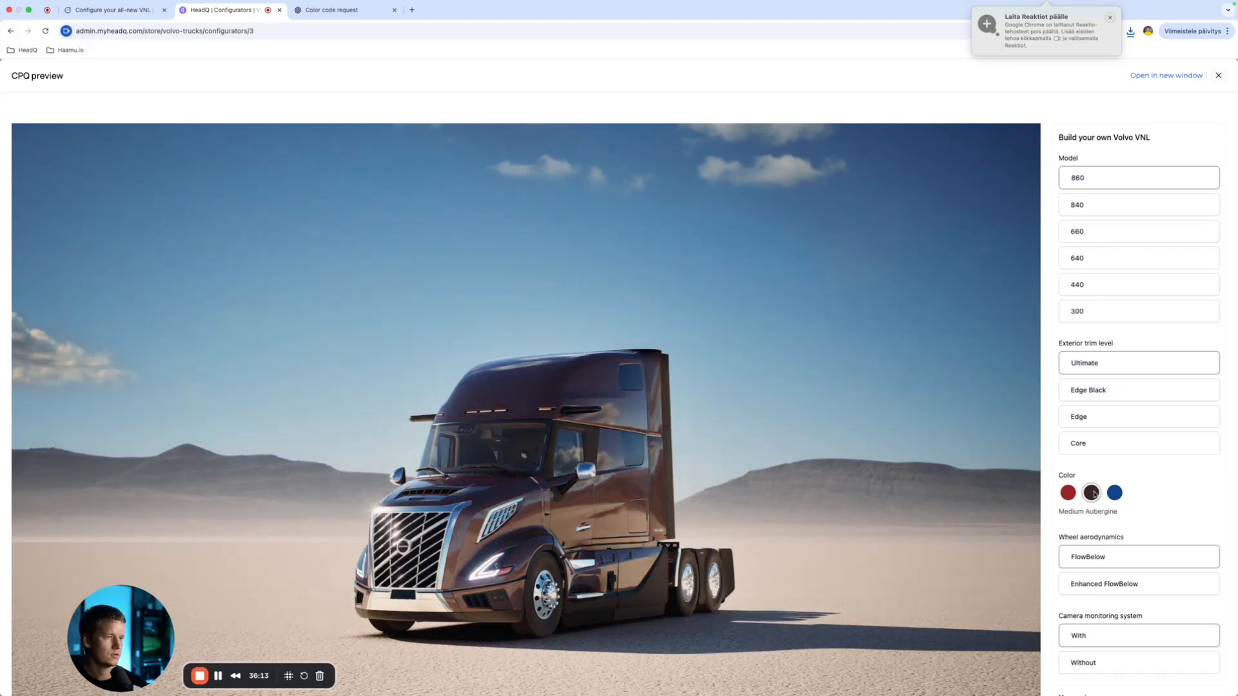
# Step: Check the preview images of model 860 in Canyon Blue, Medium Aubergine and Flame Red, plus models 660 and 640 in Flame Red
pyautogui.click(1116, 494)
pyautogui.click(1090, 495)
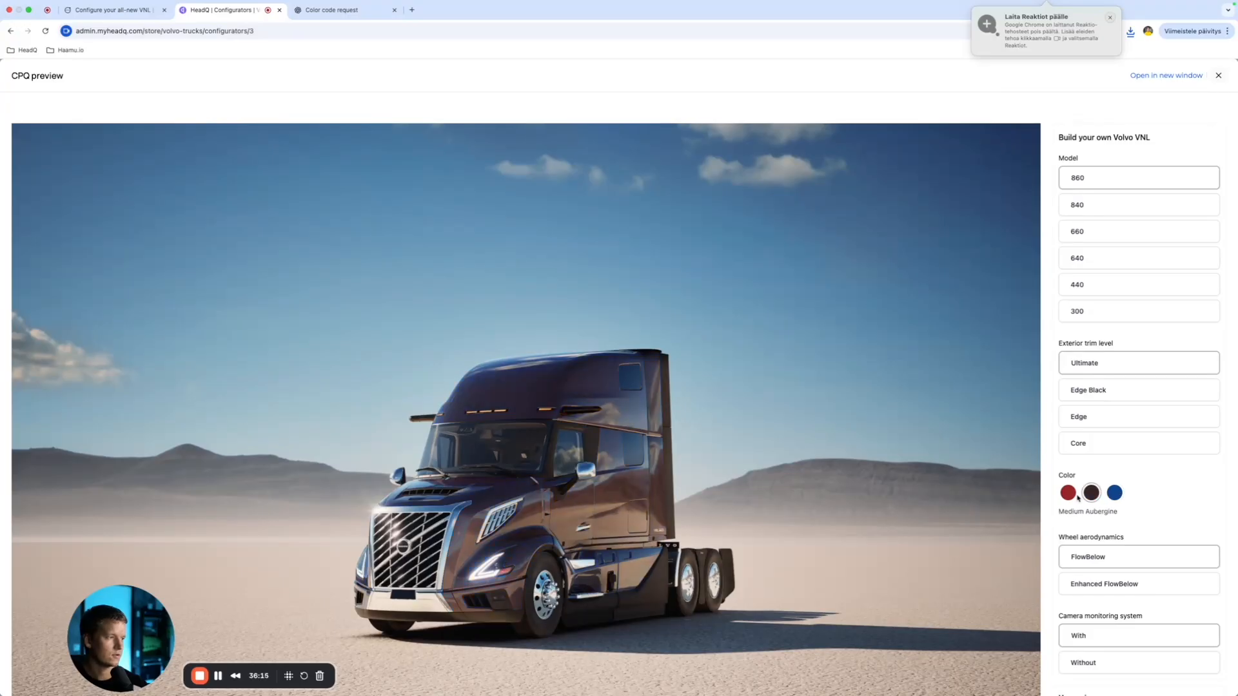
pyautogui.click(1069, 495)
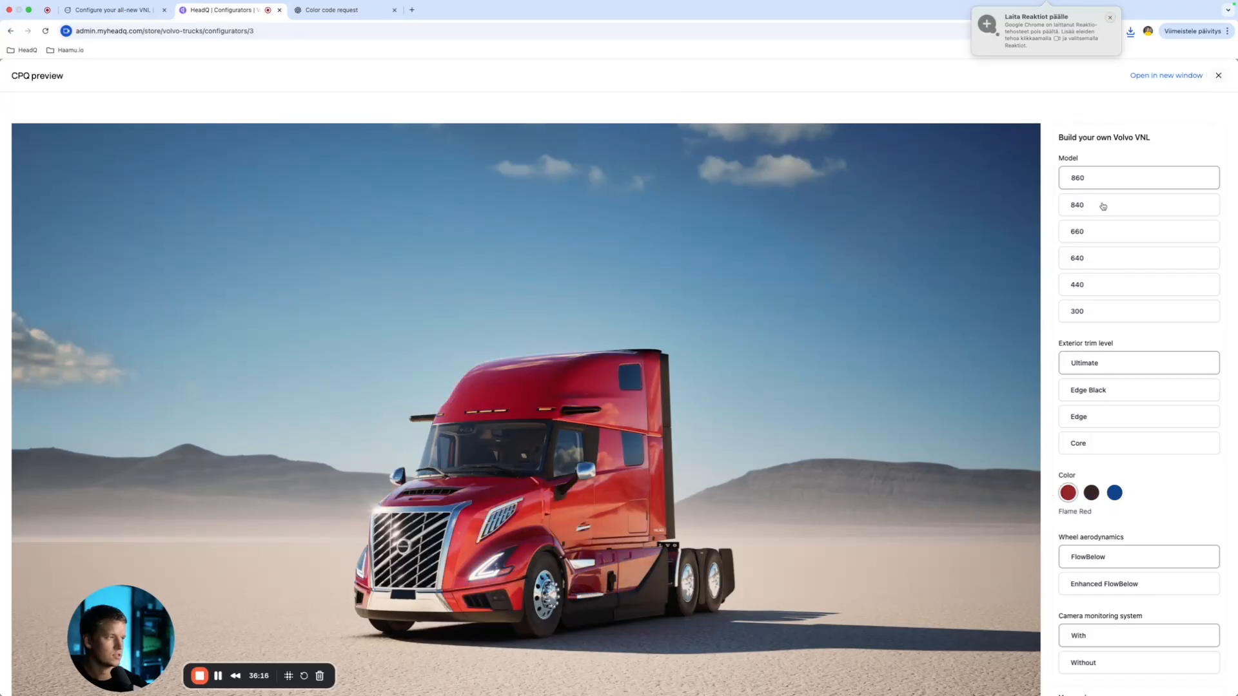
pyautogui.click(1110, 239)
pyautogui.click(1126, 260)
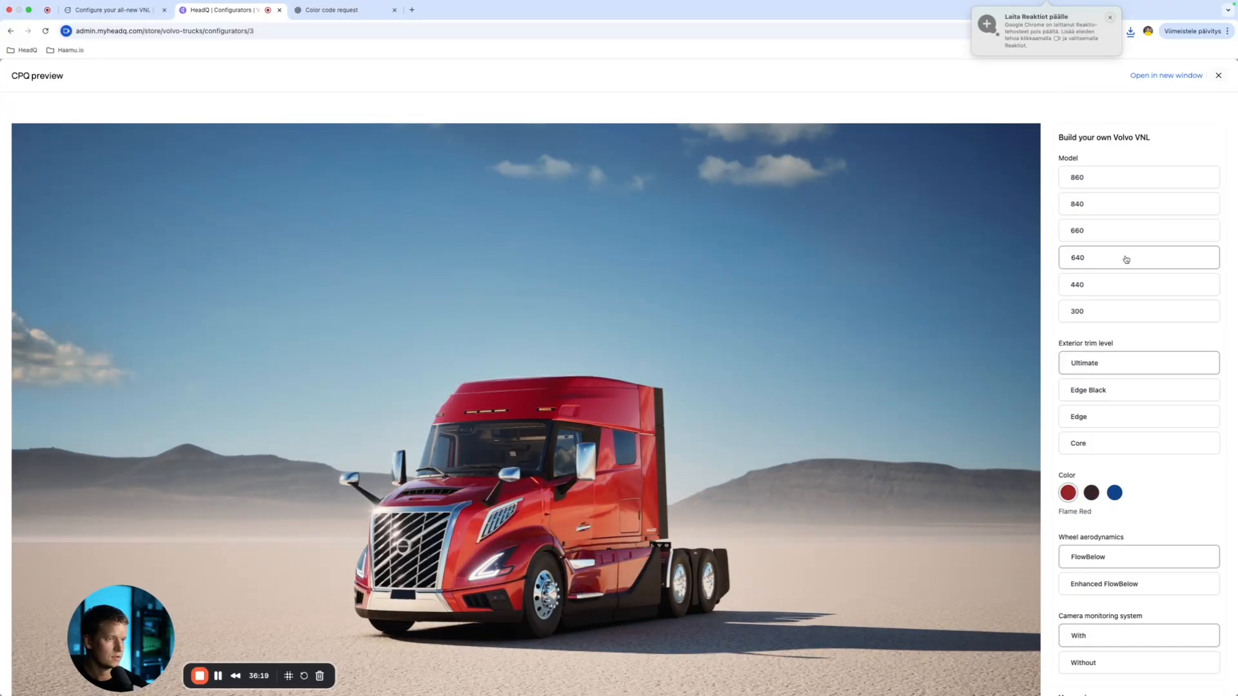
# Step: Compare the truck images of model 440 in Flame Red and Medium Aubergine and close the preview
pyautogui.click(1131, 283)
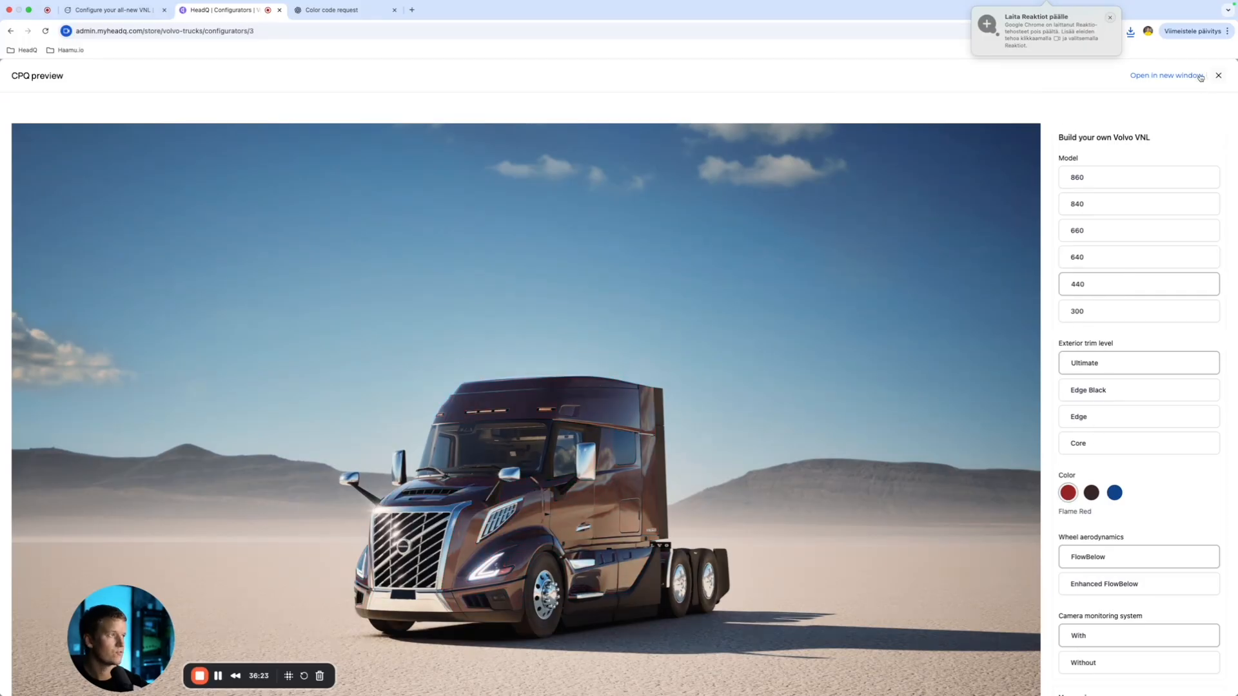
pyautogui.click(1093, 493)
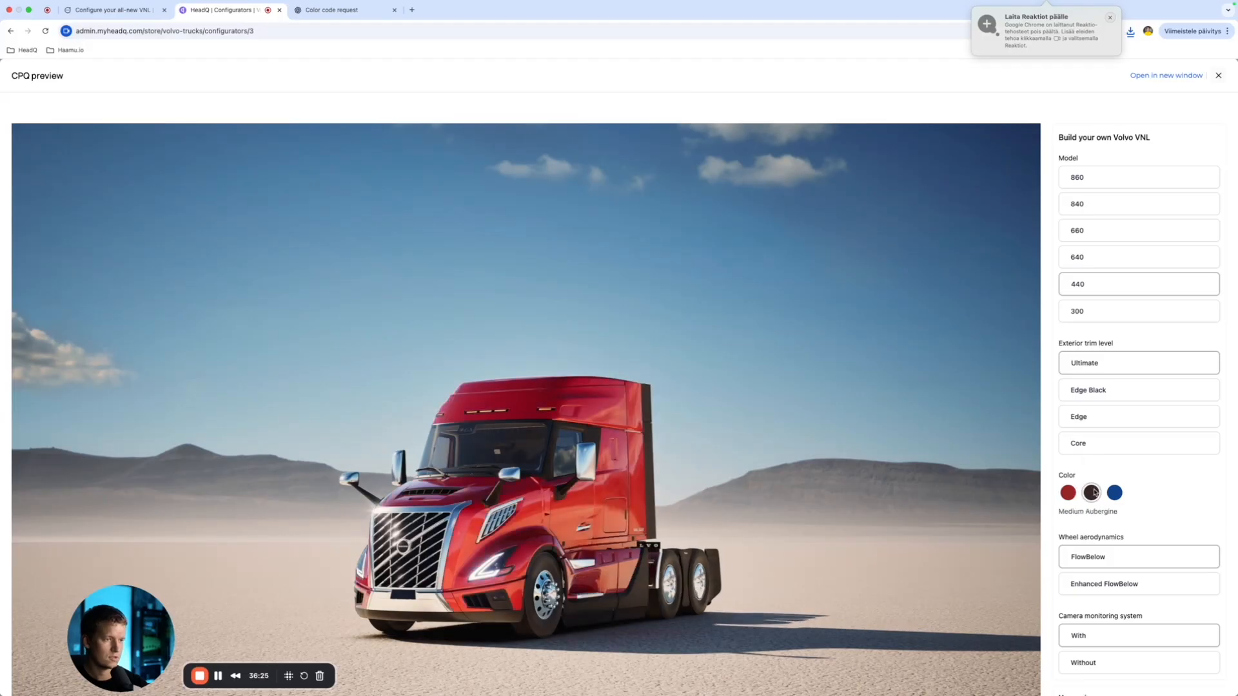
pyautogui.click(1067, 495)
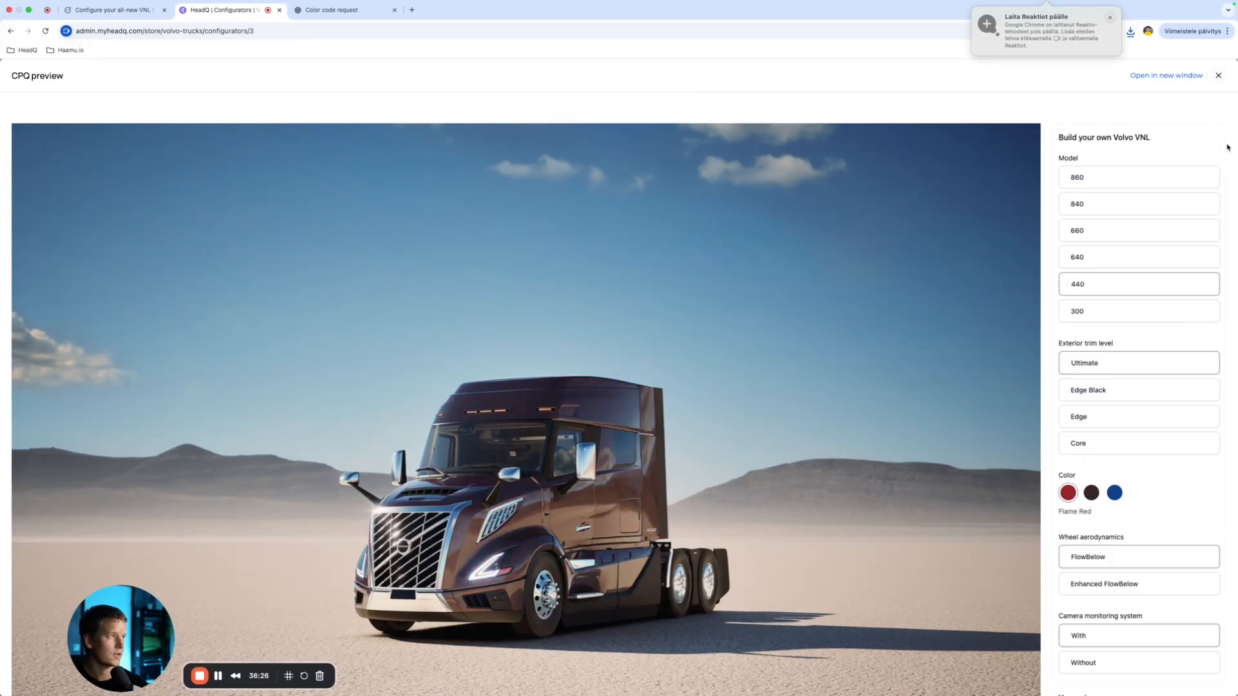
pyautogui.click(1218, 79)
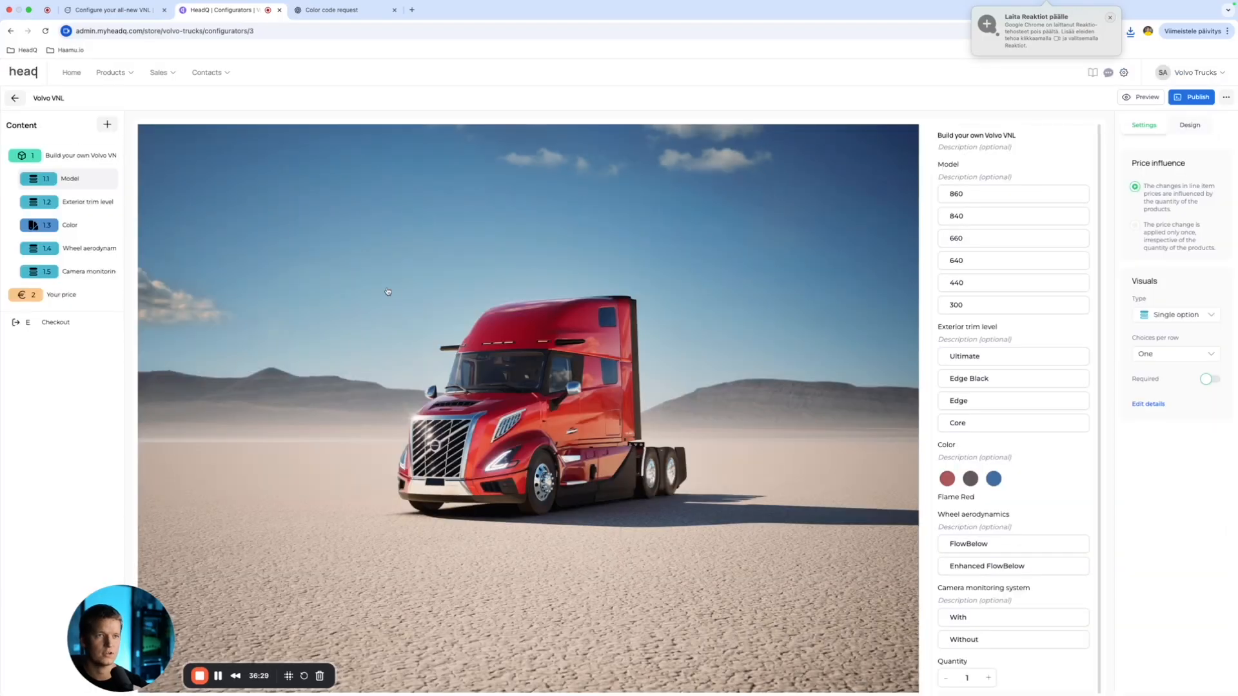
# Step: Open the product variations and examine the full-size image assigned to Variation #13, model 440 in Flame Red
pyautogui.click(314, 369)
pyautogui.scroll(-2, 94, 438)
pyautogui.scroll(1, 93, 438)
pyautogui.scroll(-3, 93, 441)
pyautogui.scroll(-5, 92, 443)
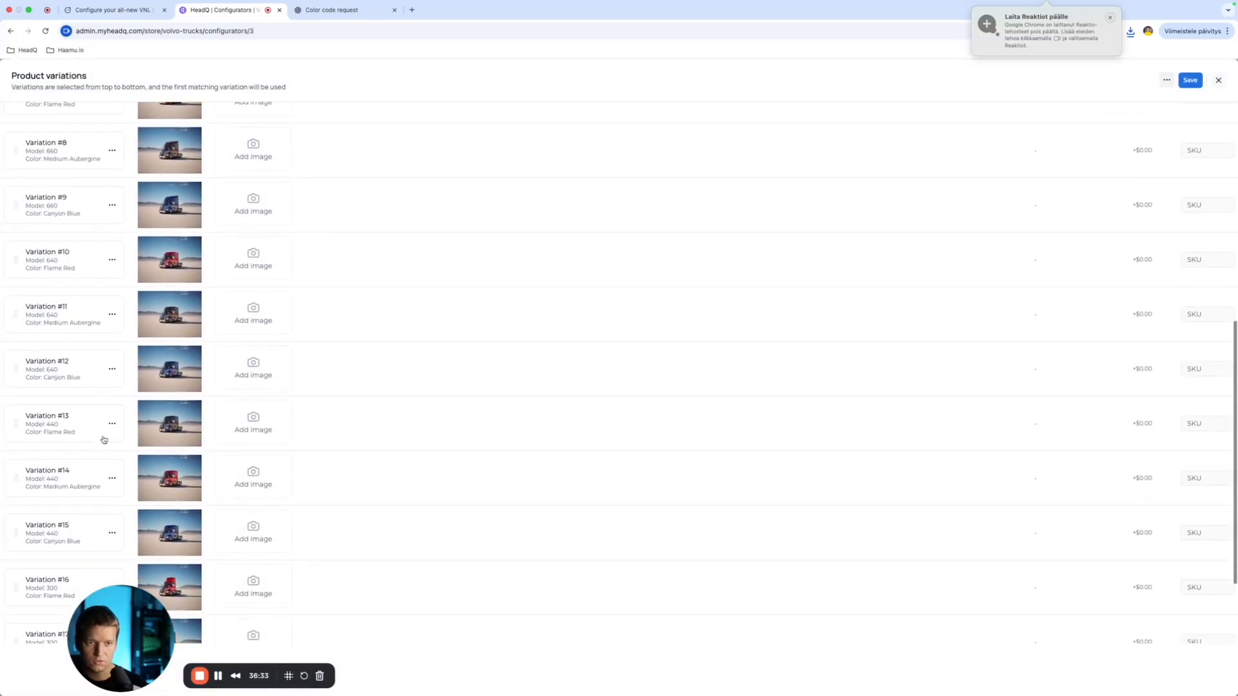
pyautogui.moveTo(155, 456)
pyautogui.moveTo(153, 456)
pyautogui.mouseDown()
pyautogui.moveTo(155, 398)
pyautogui.moveTo(158, 432)
pyautogui.mouseUp()
pyautogui.moveTo(159, 403)
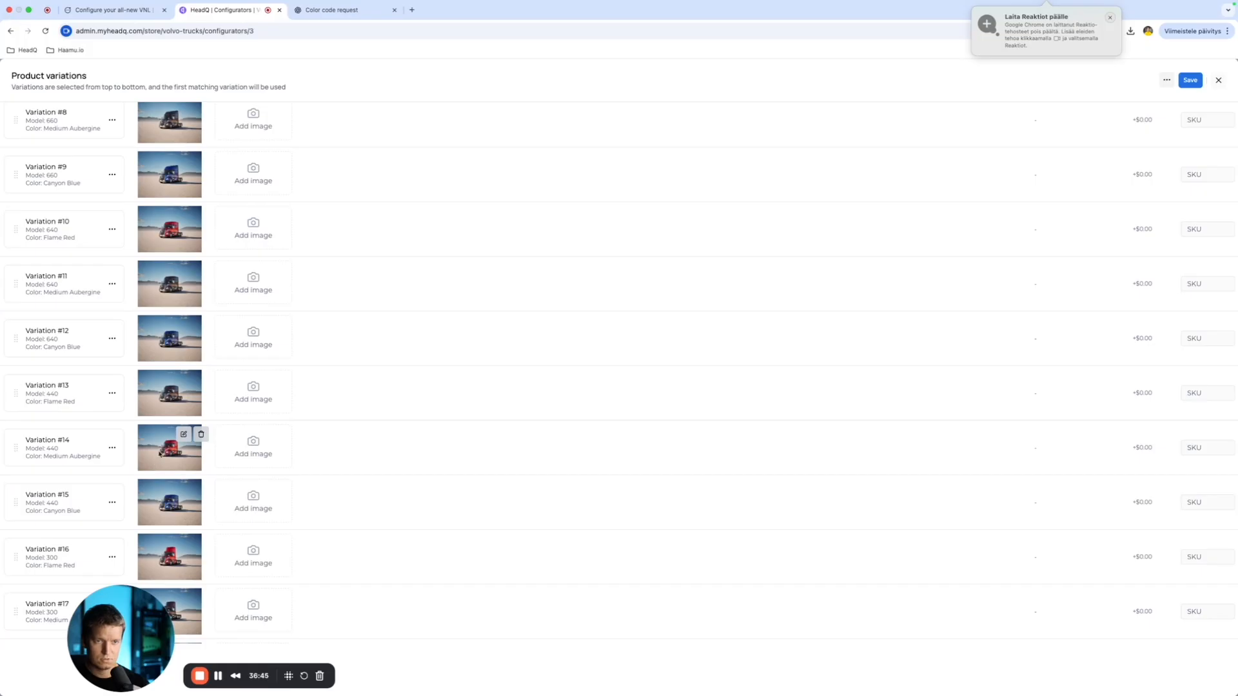
pyautogui.click(185, 383)
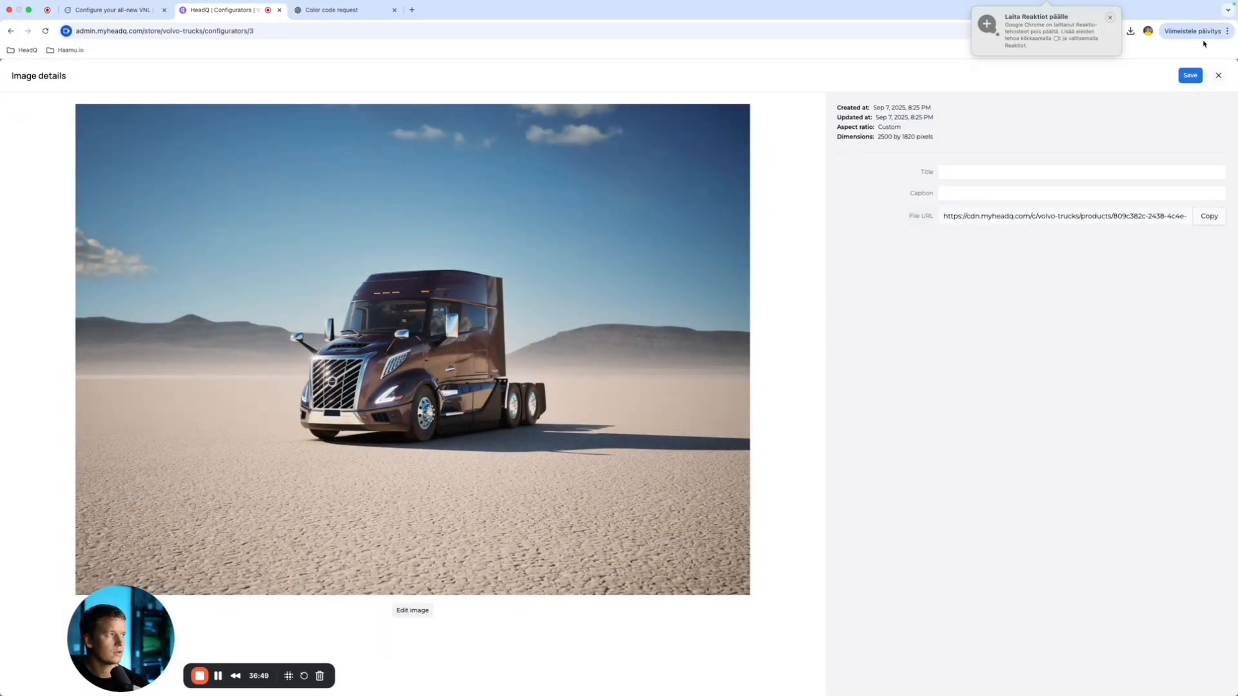
pyautogui.click(1218, 76)
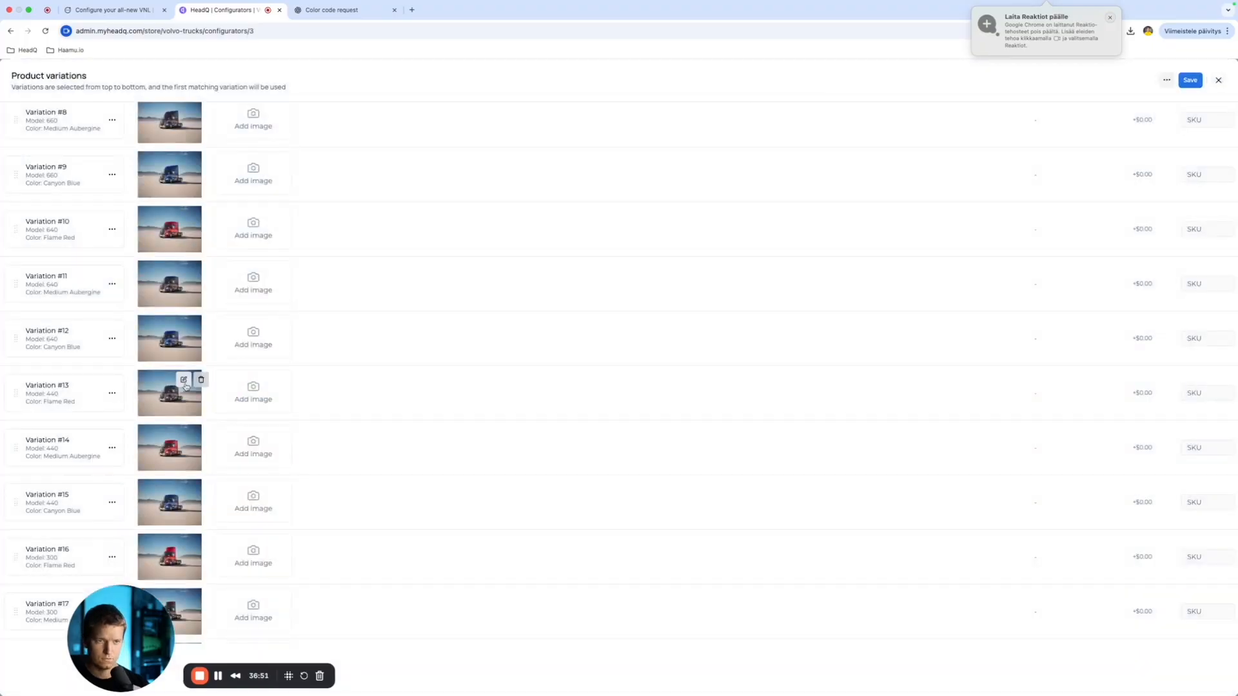
pyautogui.scroll(-1, 171, 387)
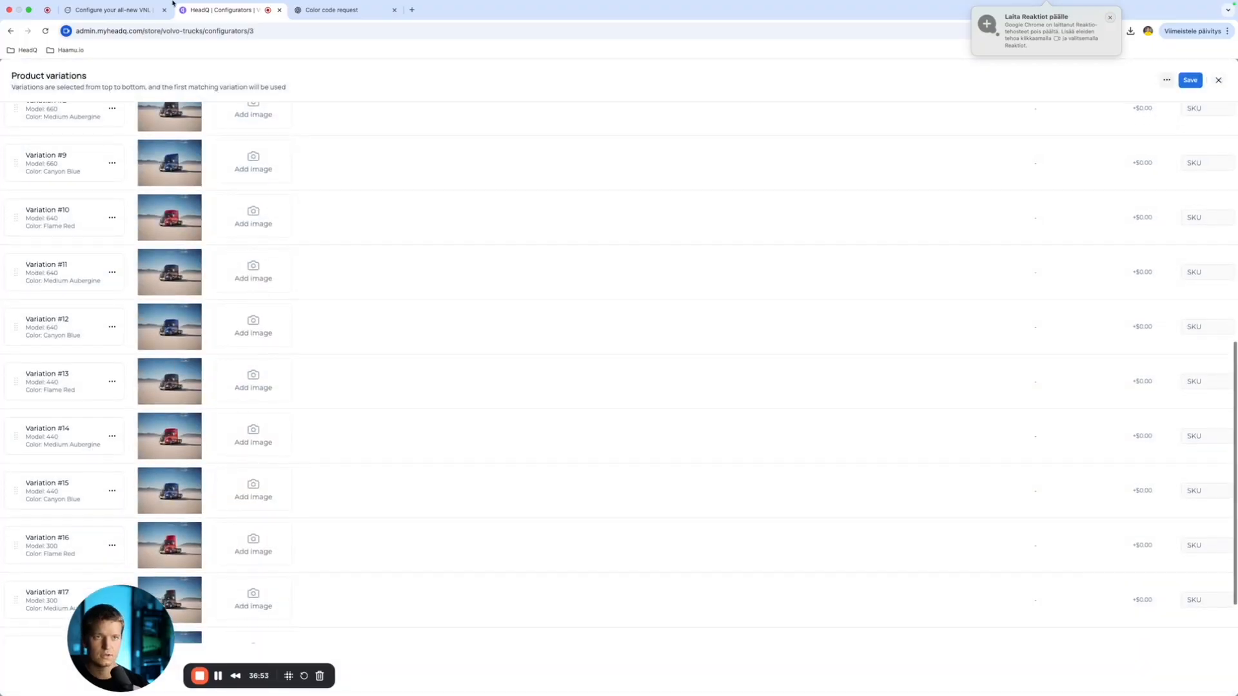
# Step: Switch to the Volvo truck builder and start a new VNL 440 design in the pearl exterior color Flame Red
pyautogui.click(147, 11)
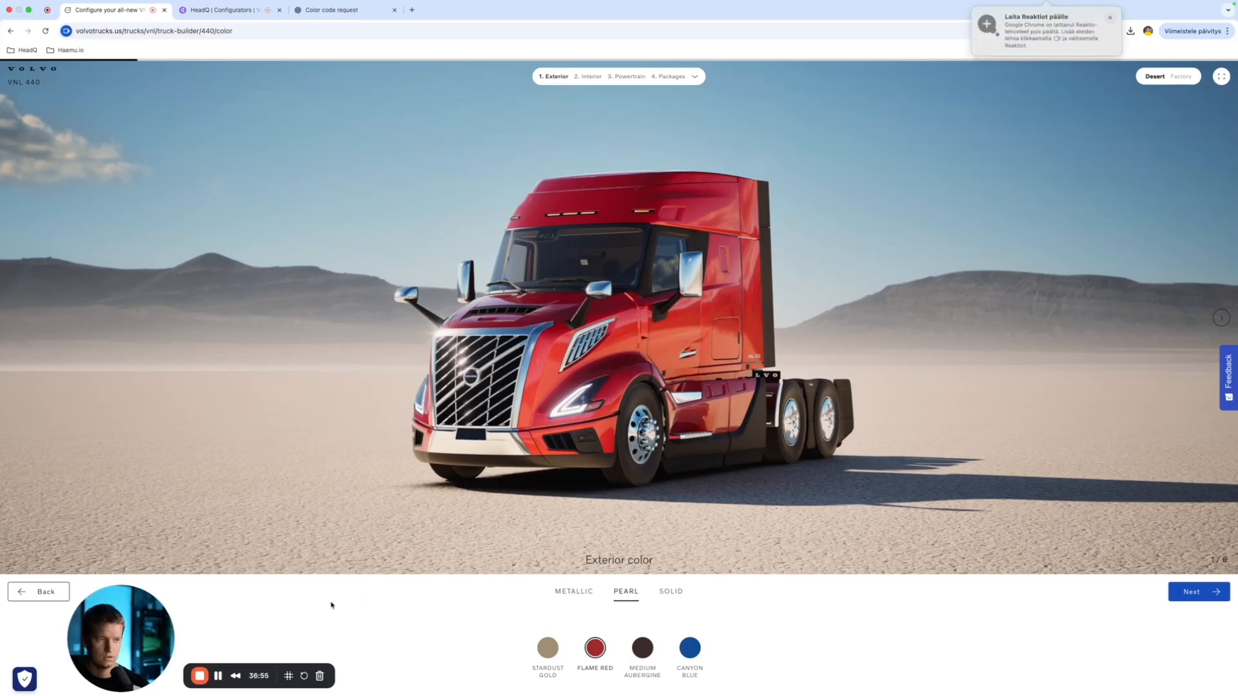
pyautogui.click(26, 592)
pyautogui.click(26, 592)
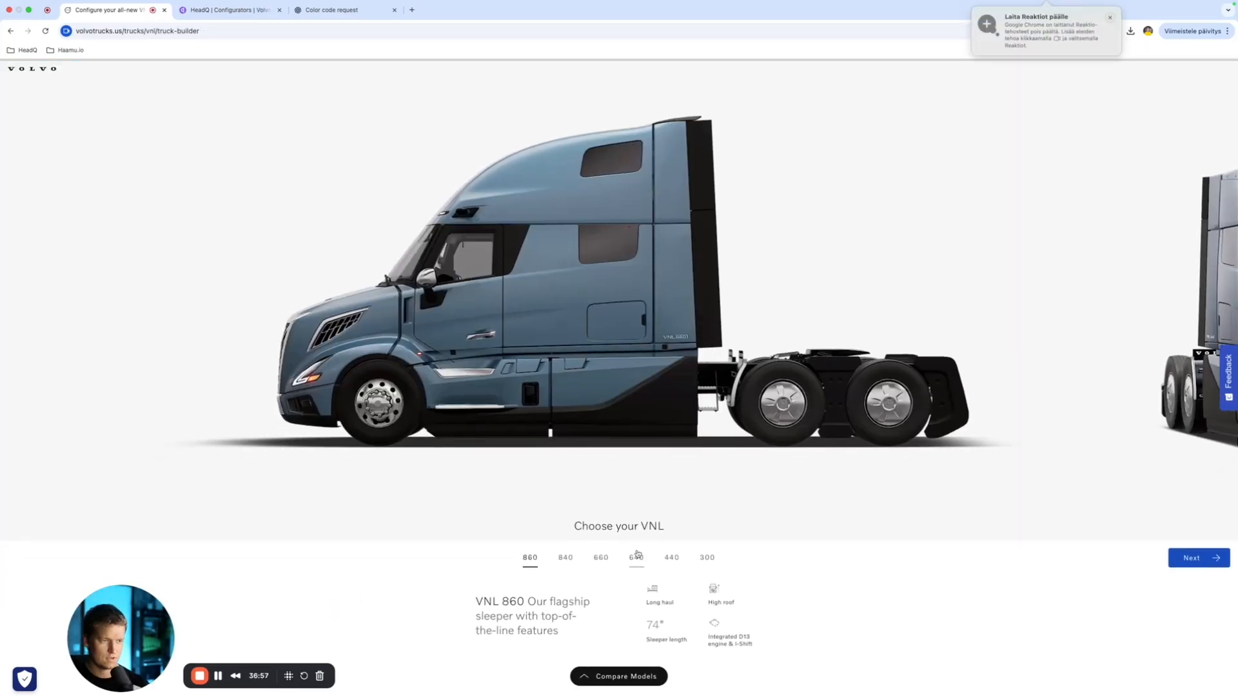
pyautogui.click(681, 564)
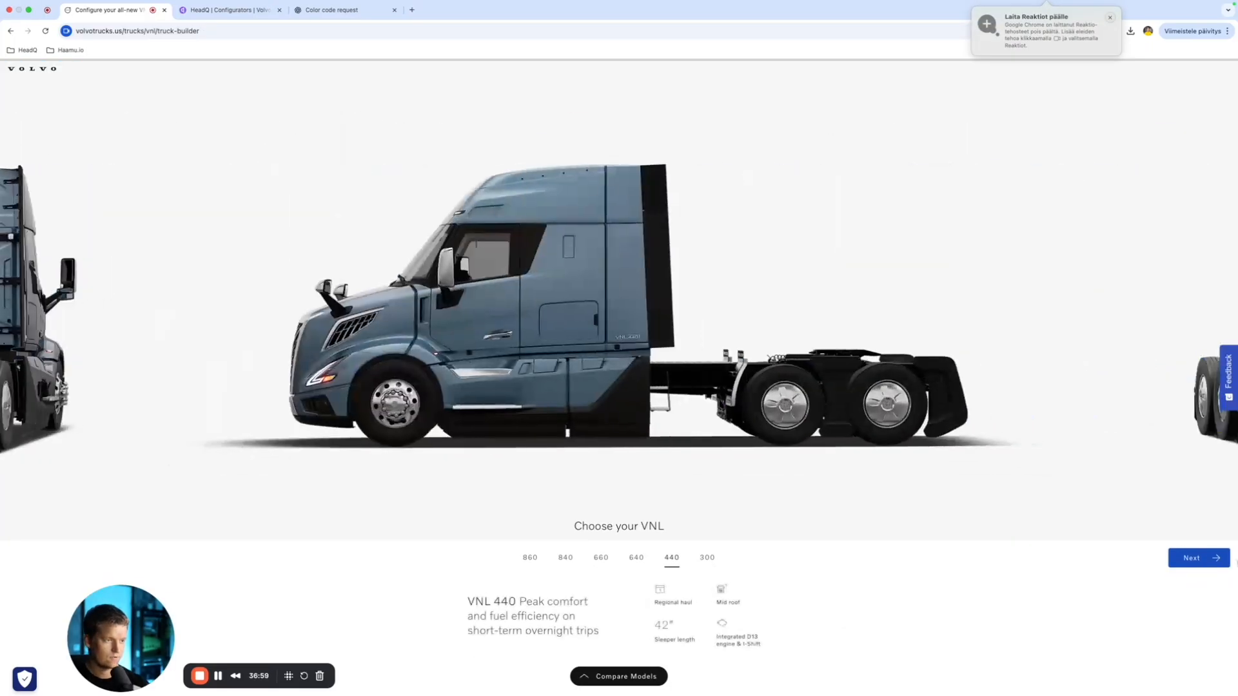
pyautogui.click(1210, 560)
pyautogui.click(555, 429)
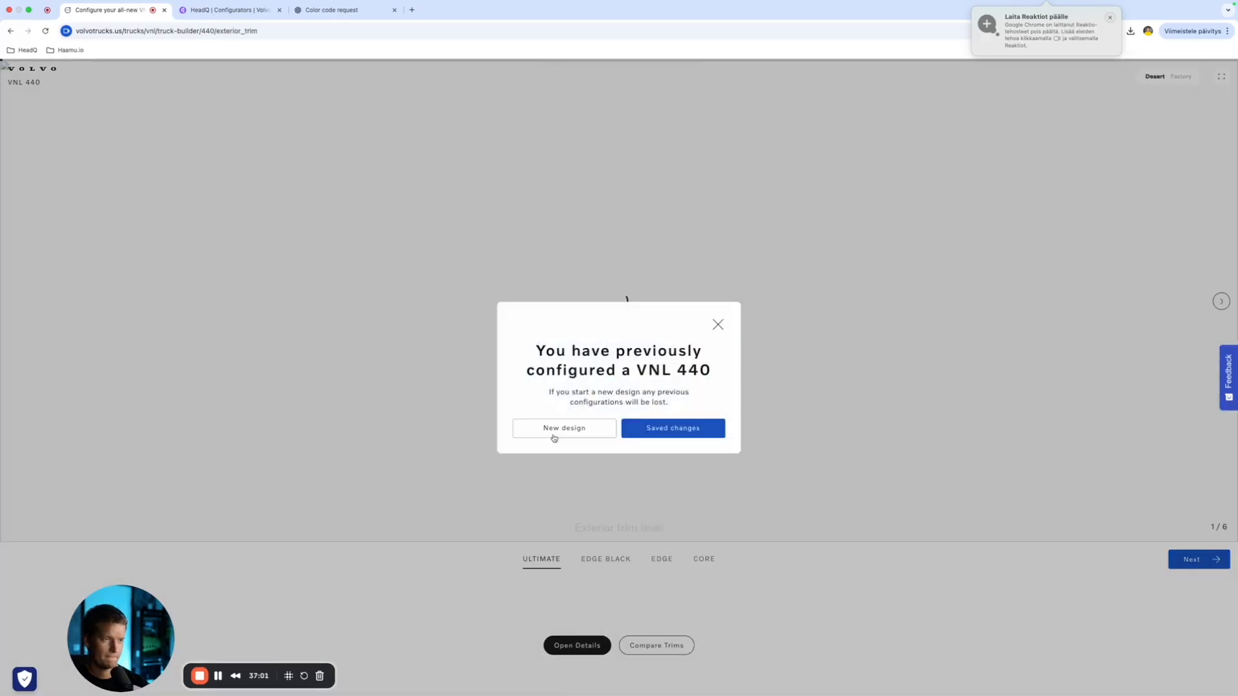
pyautogui.click(1210, 597)
pyautogui.click(1210, 597)
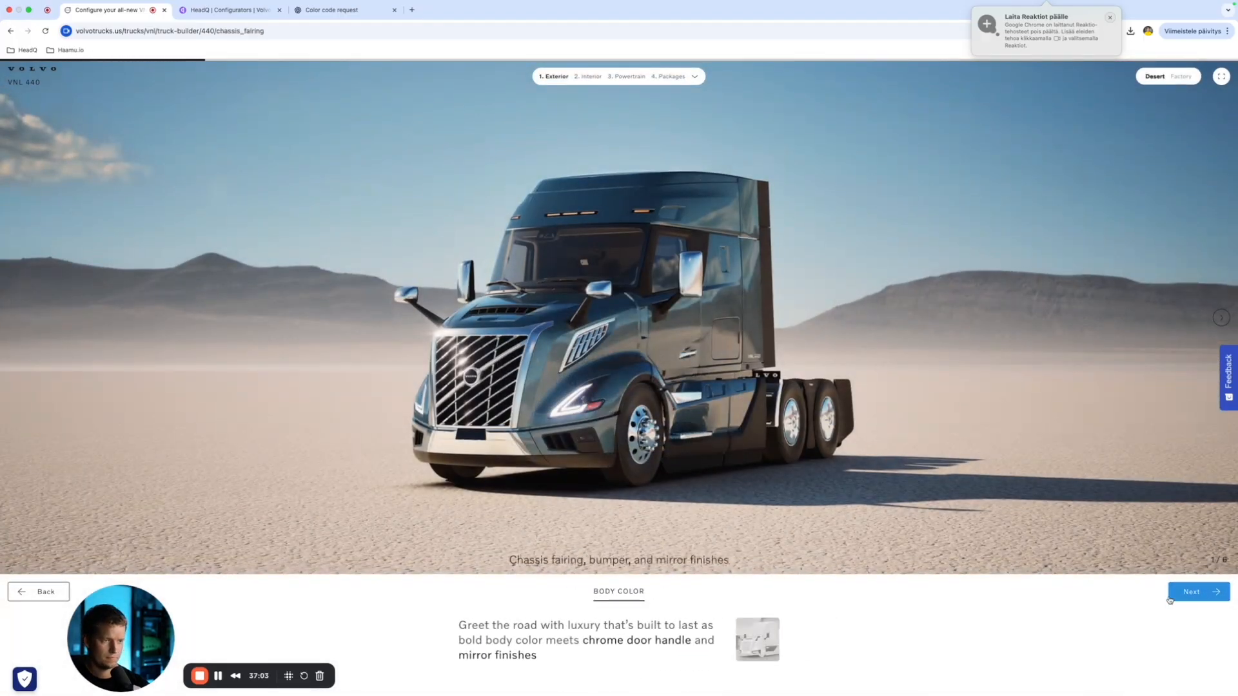
pyautogui.click(56, 599)
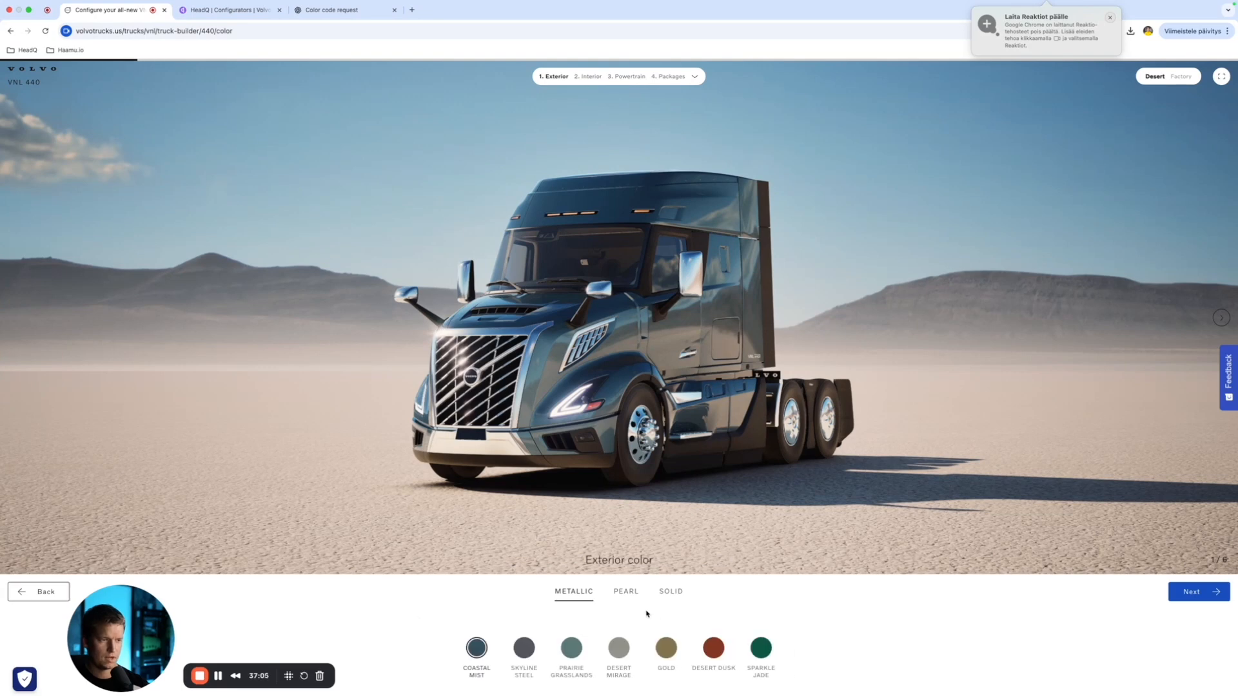
pyautogui.click(624, 591)
pyautogui.click(595, 647)
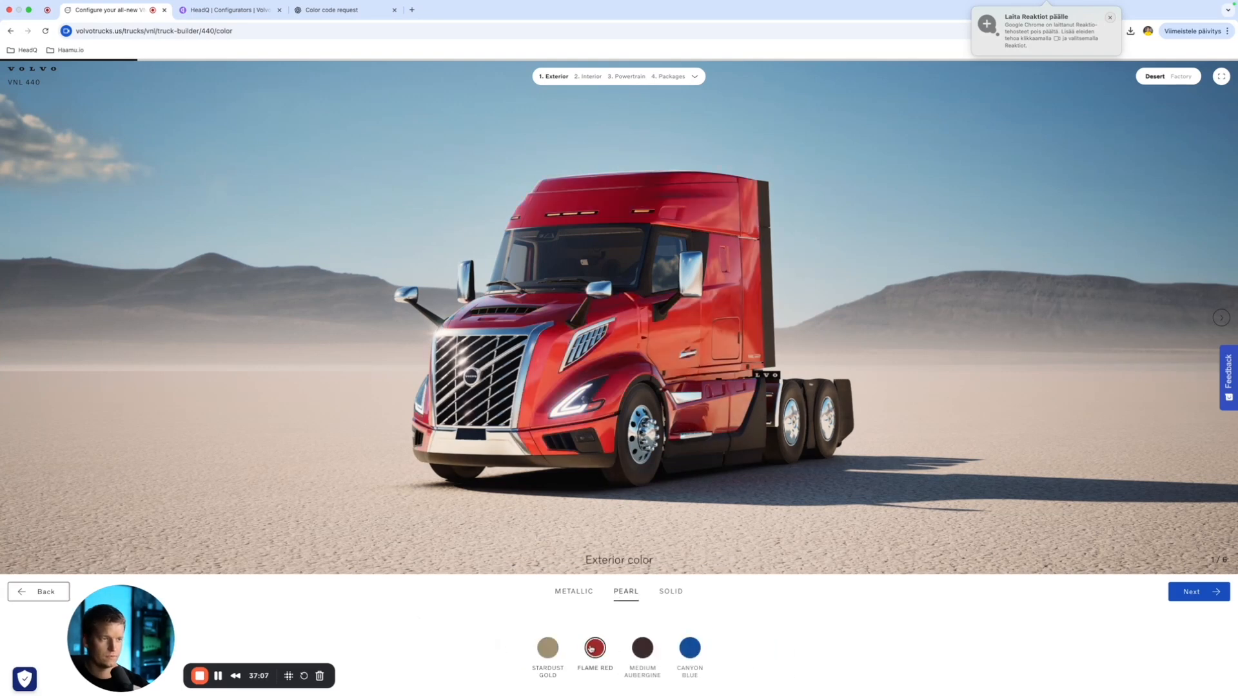
# Step: Save the rendered picture of the Flame Red VNL 440 to the downloads folder as "Volvo 13 NEW NEW"
pyautogui.click(184, 14)
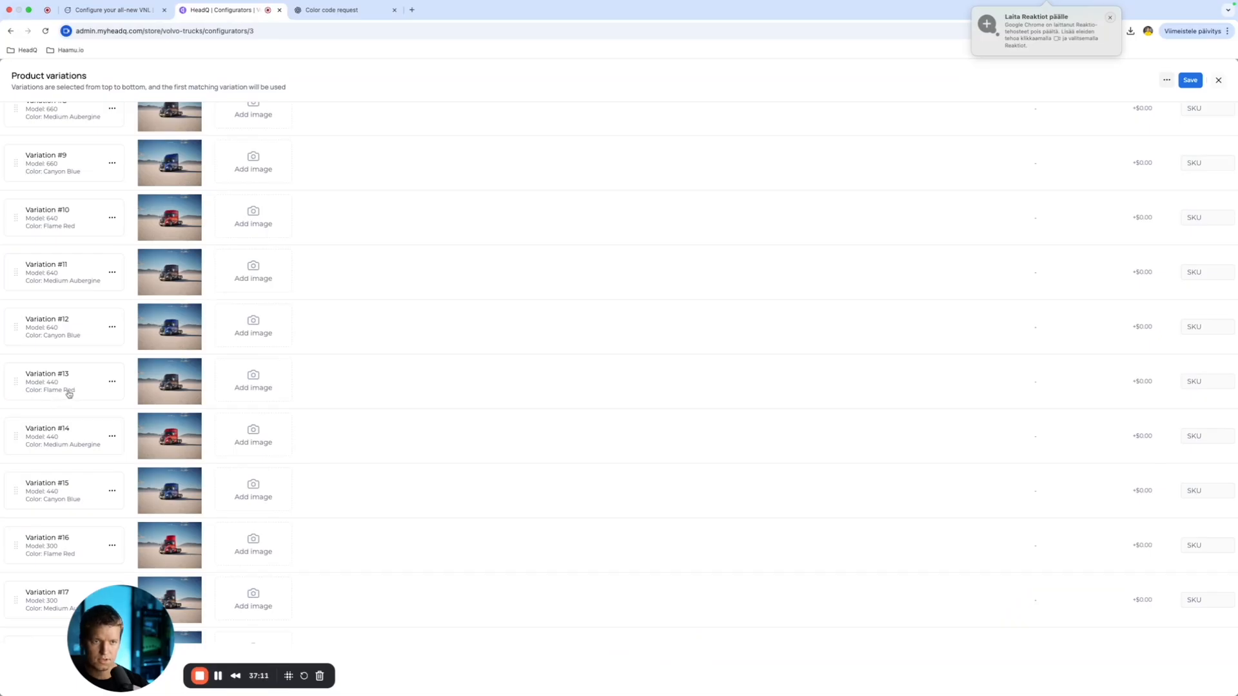
pyautogui.click(113, 10)
pyautogui.rightClick(664, 353)
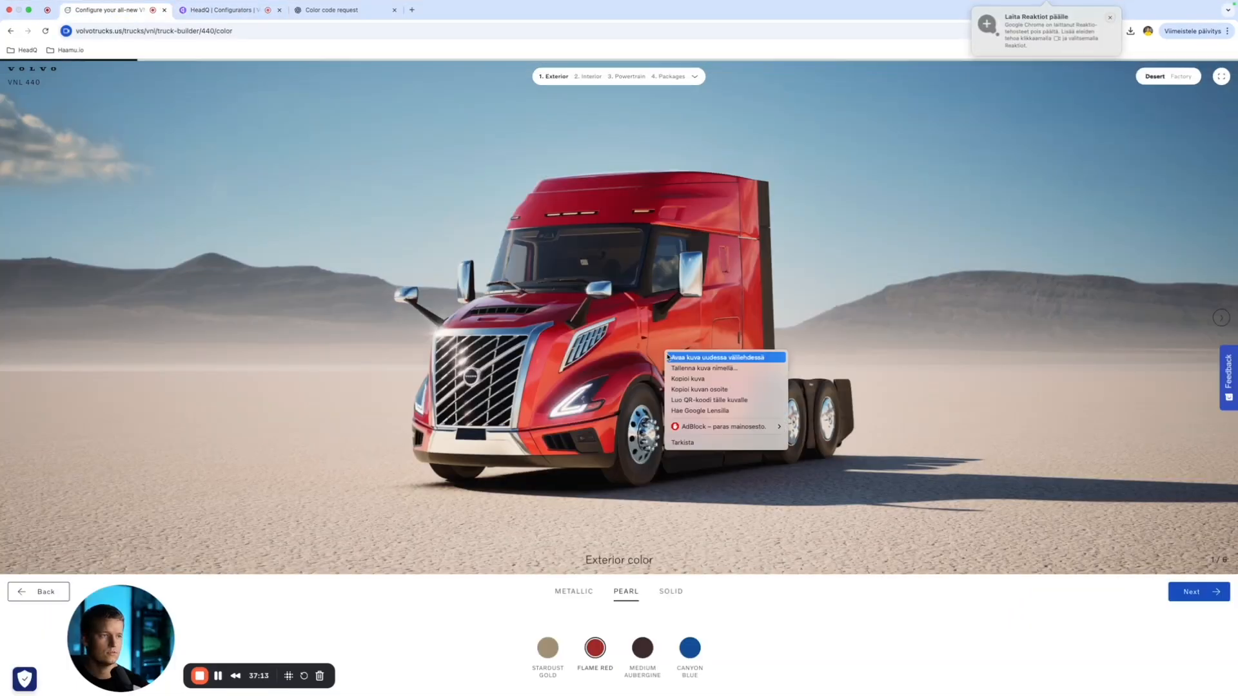
pyautogui.click(696, 368)
pyautogui.write('Volvo 13 NEW NEW')
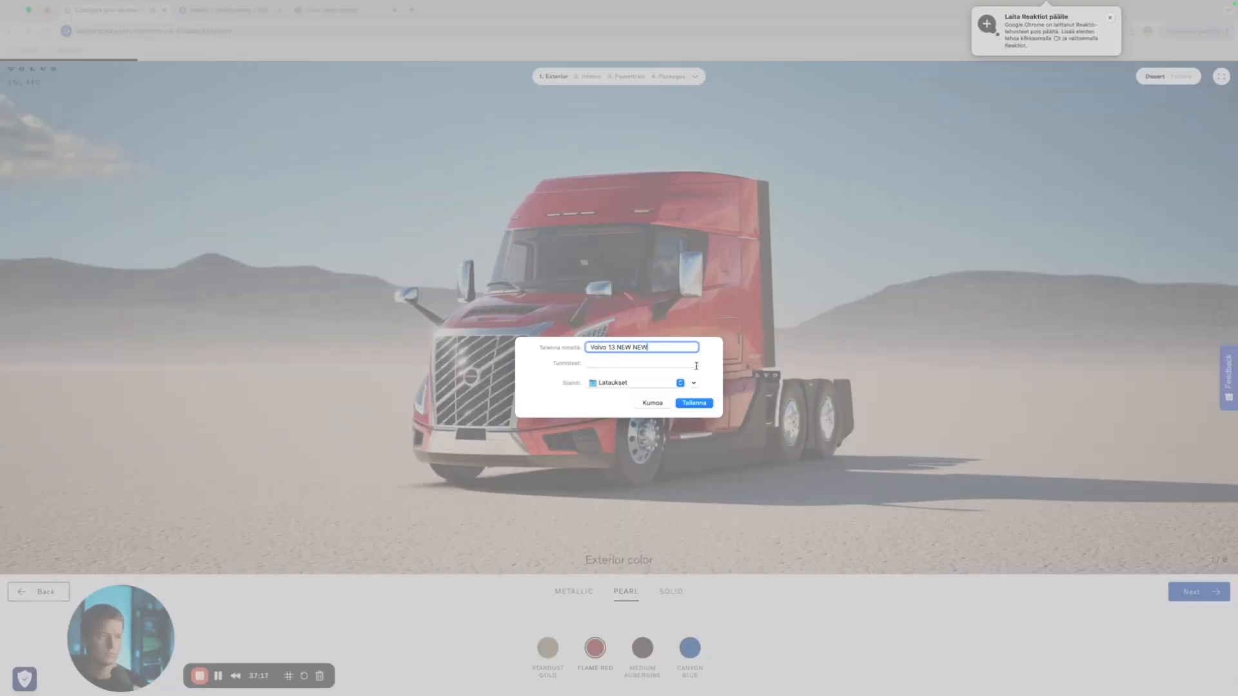
pyautogui.press('Return')
# Step: Back in the HeadQ product variations, remove the existing image of Variation #13 and open the image chooser for it
pyautogui.click(226, 10)
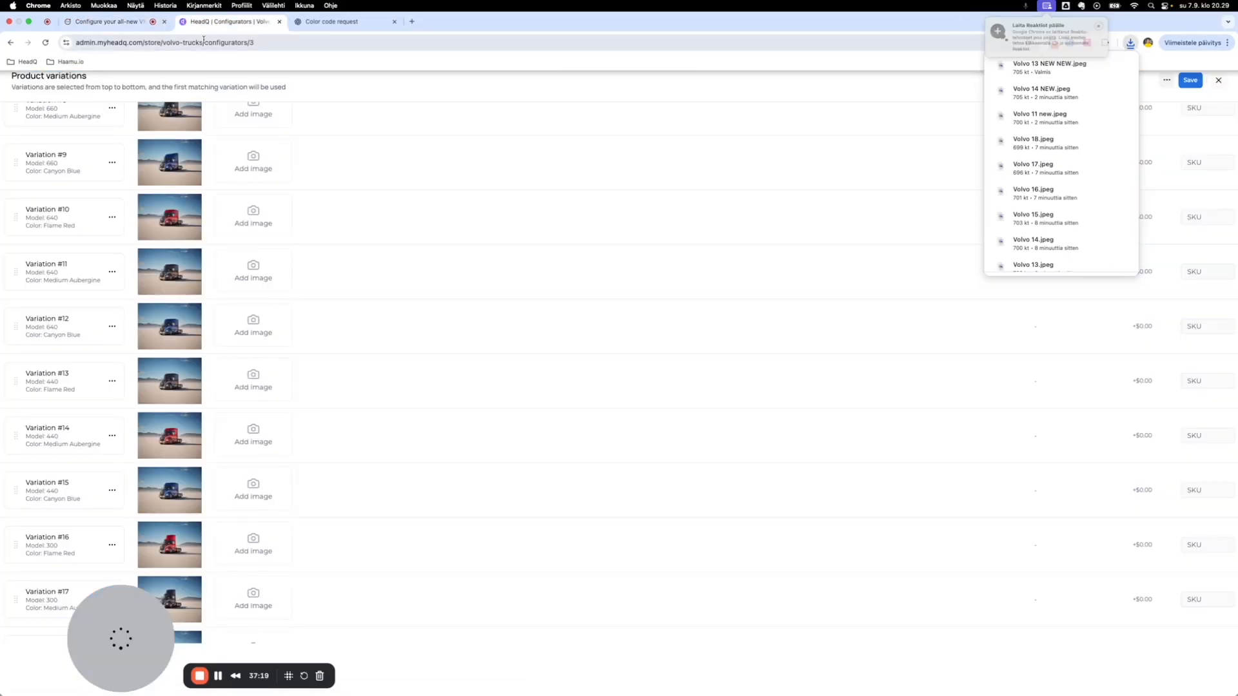
pyautogui.click(200, 373)
pyautogui.click(176, 380)
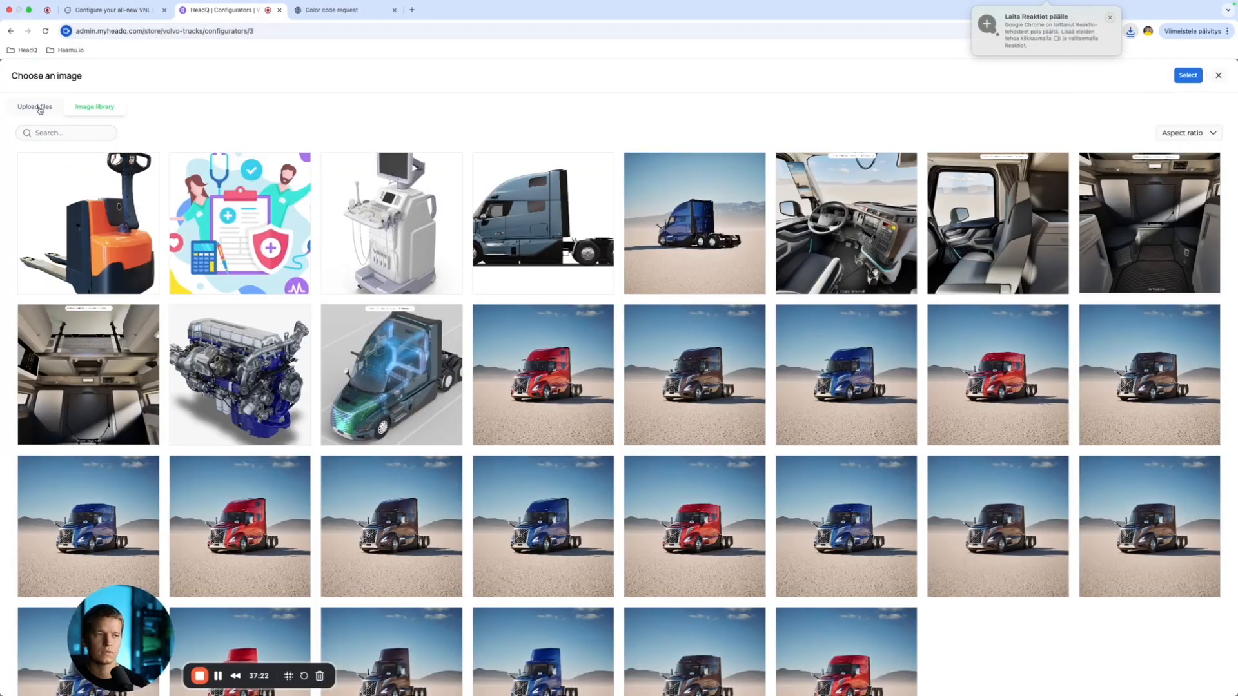
# Step: Upload Volvo 13 NEW NEW.jpeg with the free crop as the image of Variation #13
pyautogui.click(39, 107)
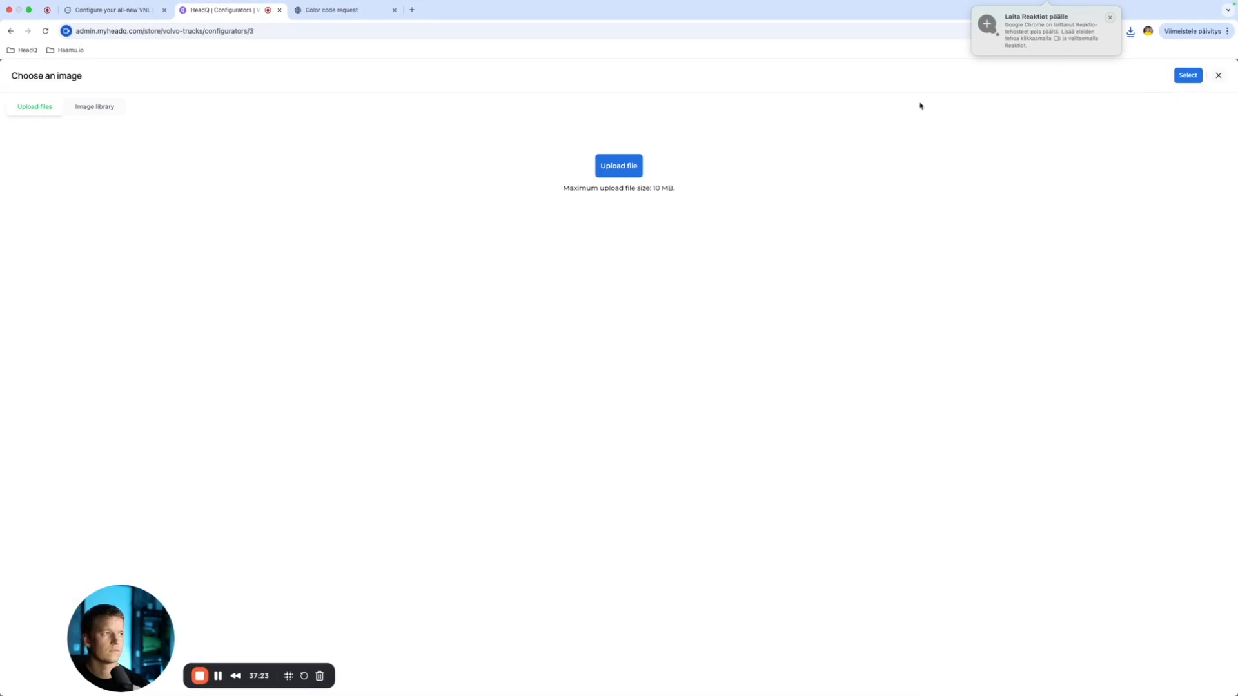
pyautogui.click(602, 166)
pyautogui.click(779, 284)
pyautogui.write('Volvo')
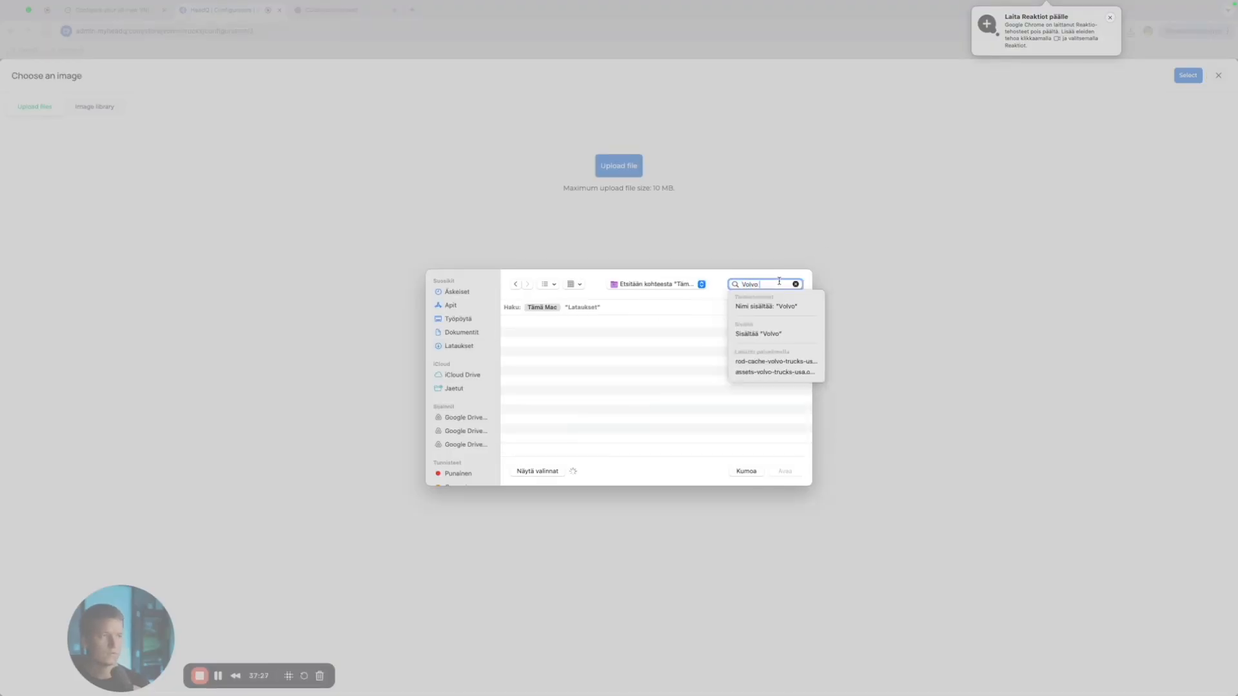
pyautogui.scroll(-5, 589, 338)
pyautogui.scroll(-4, 593, 391)
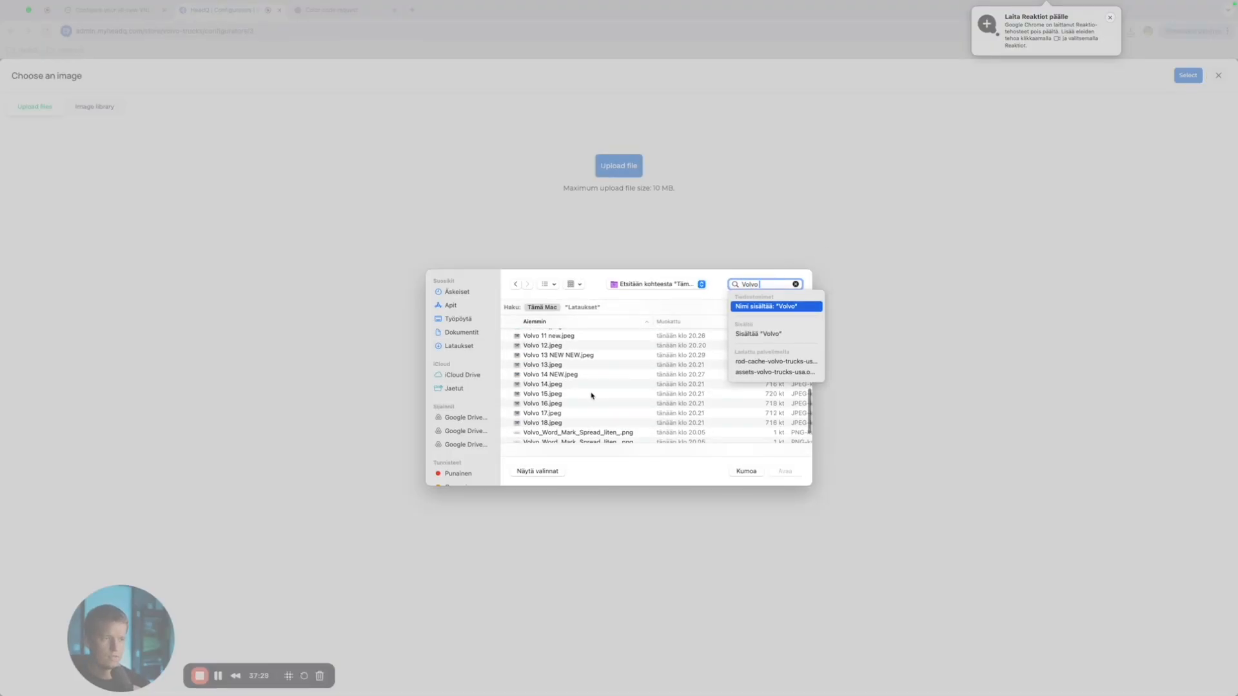
pyautogui.click(576, 356)
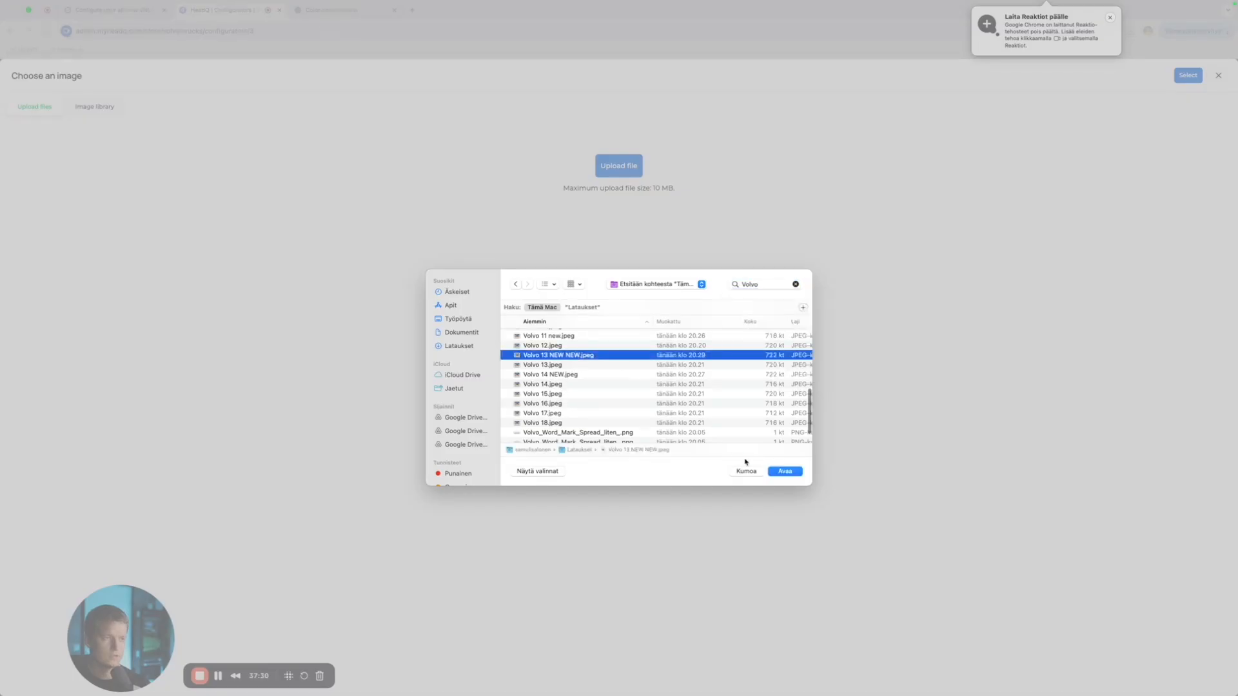
pyautogui.click(779, 472)
pyautogui.click(645, 505)
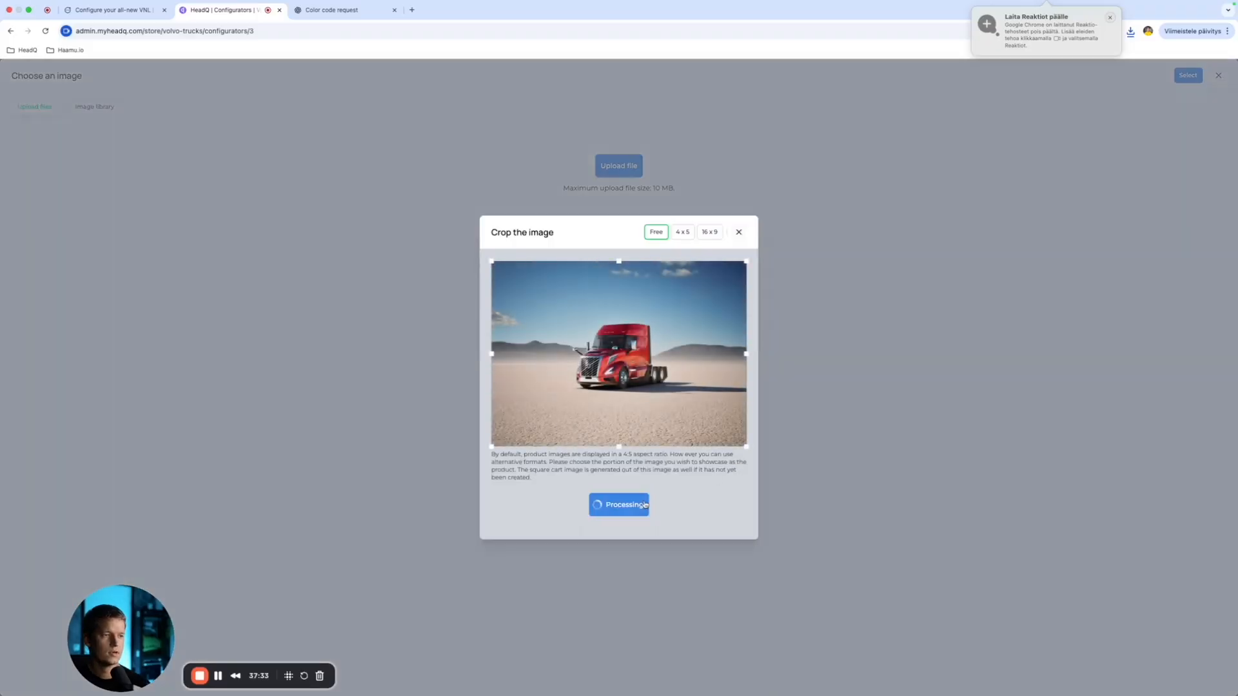
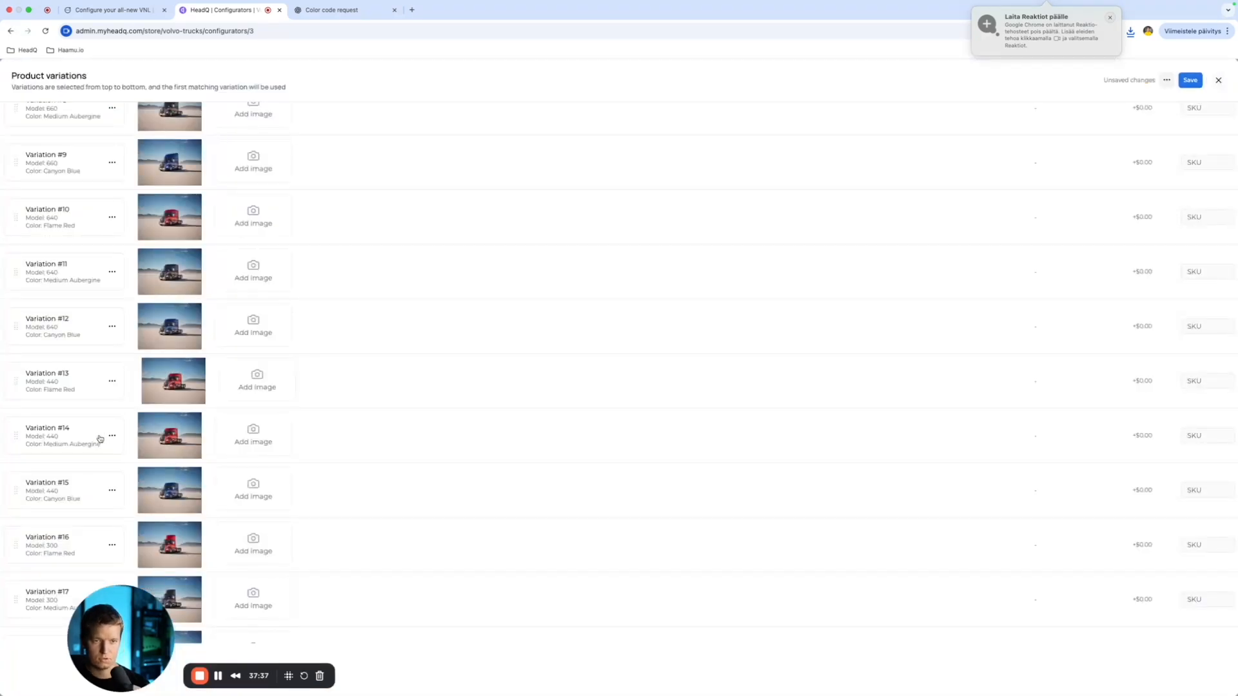
# Step: In the truck builder, color the VNL 440 Medium Aubergine and save its picture to the downloads folder as "Volvo 14 NEW NEW"
pyautogui.click(109, 10)
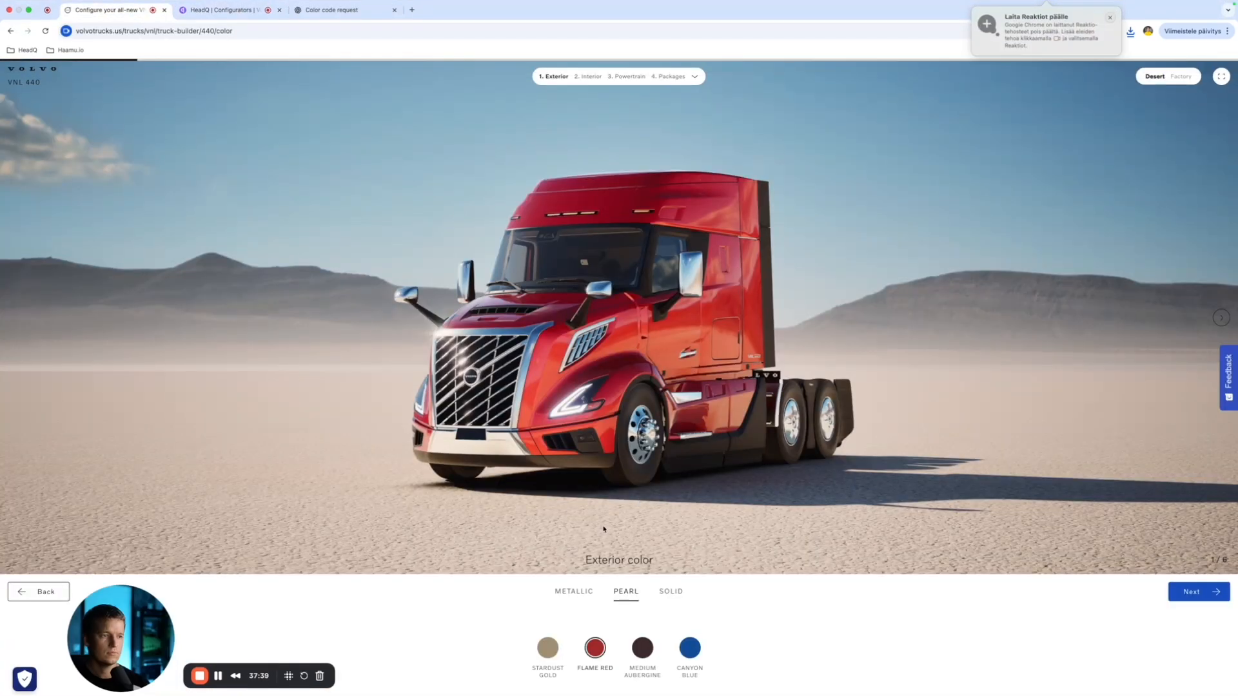
pyautogui.click(642, 647)
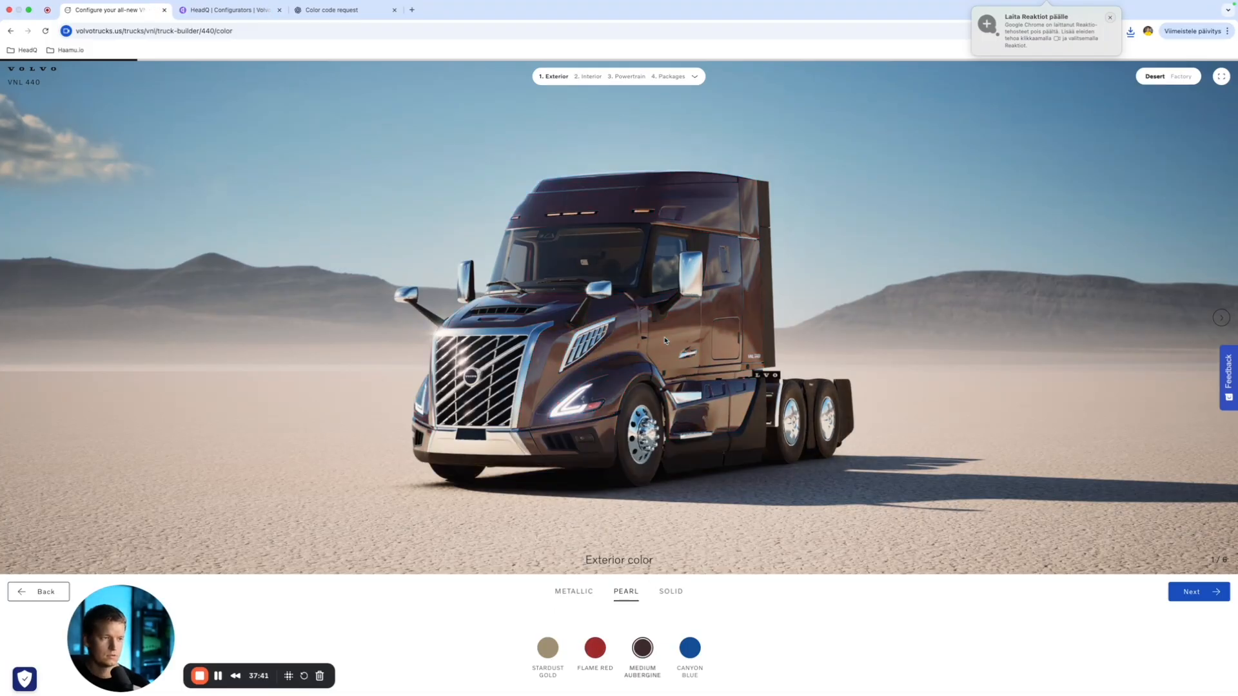
pyautogui.rightClick(666, 340)
pyautogui.click(697, 354)
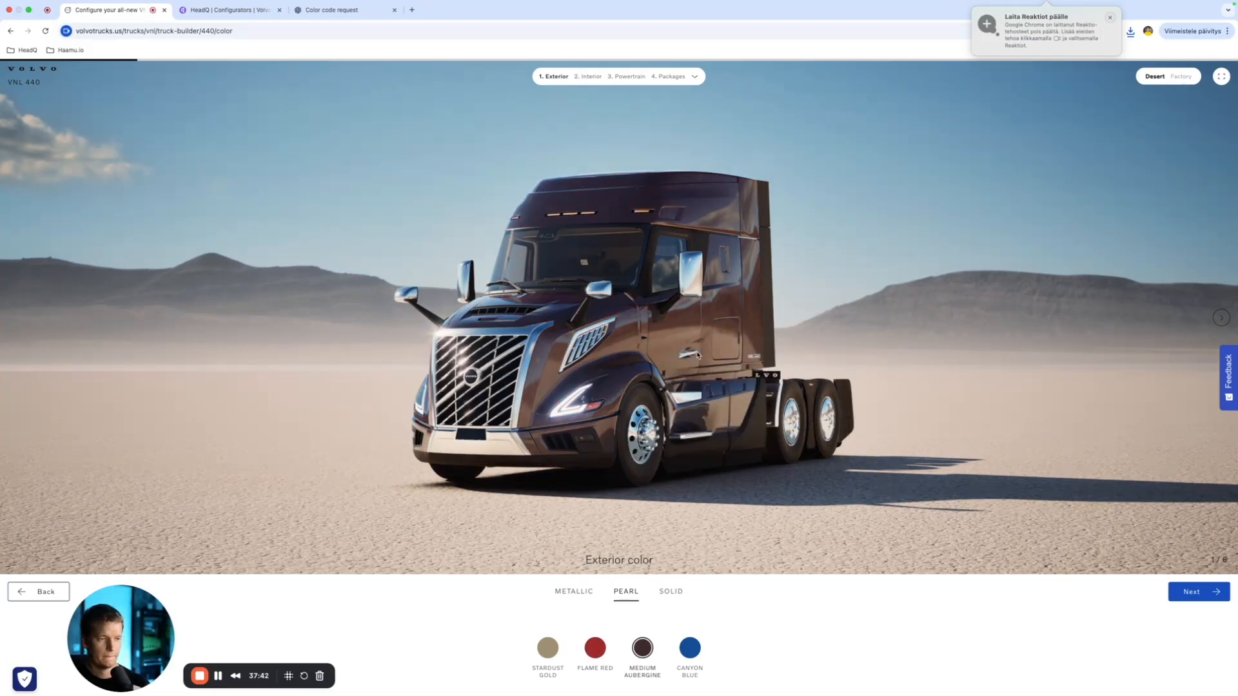
pyautogui.write('Volvo 14 NEW NEW')
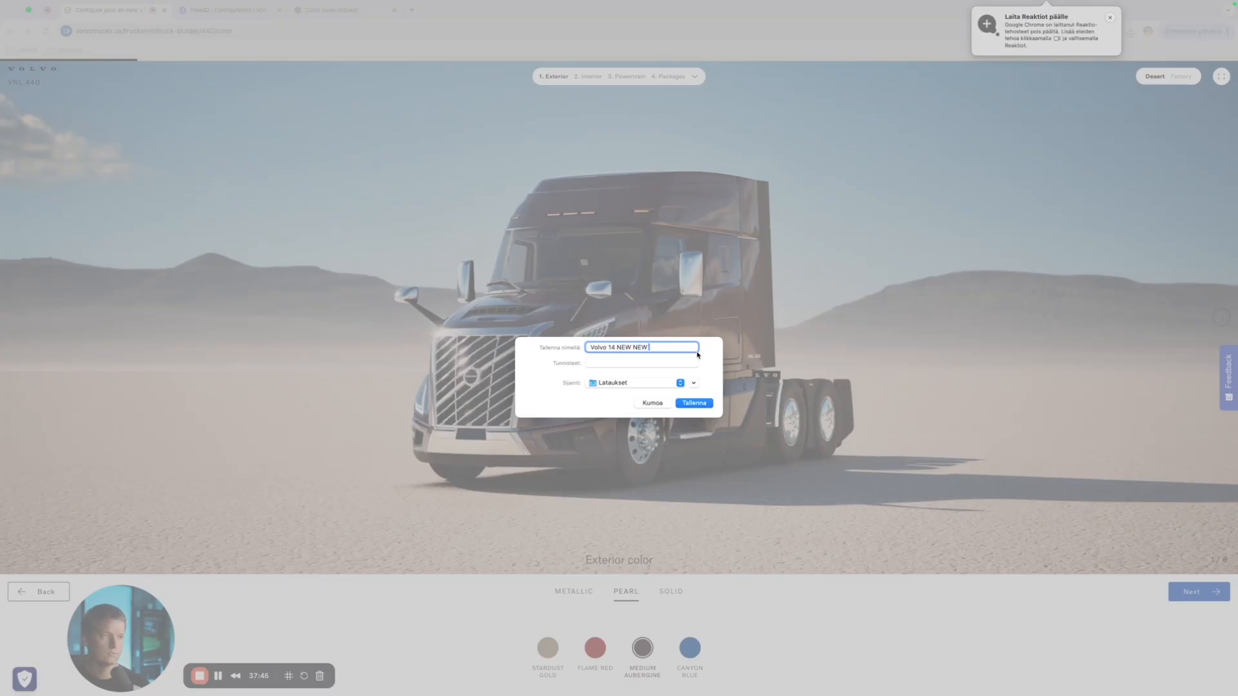
pyautogui.press('Return')
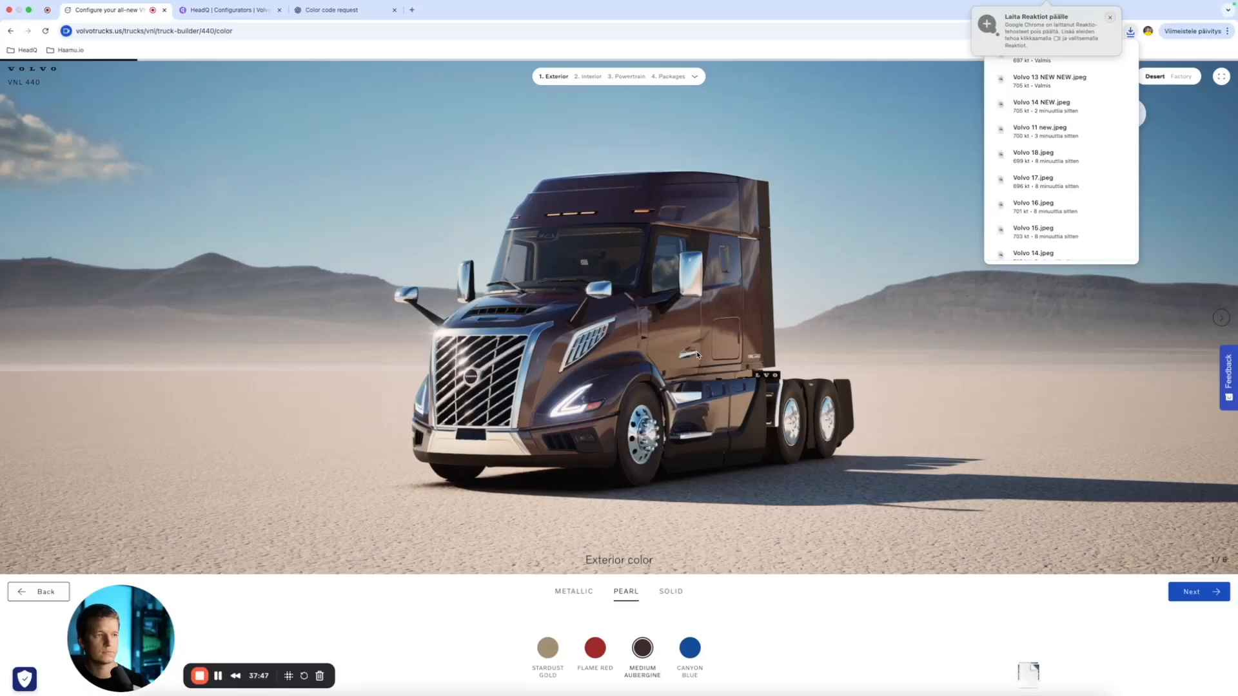
# Step: Back in the HeadQ product variations, remove the existing image of Variation #14 and search the upload files for "Volvo"
pyautogui.click(222, 10)
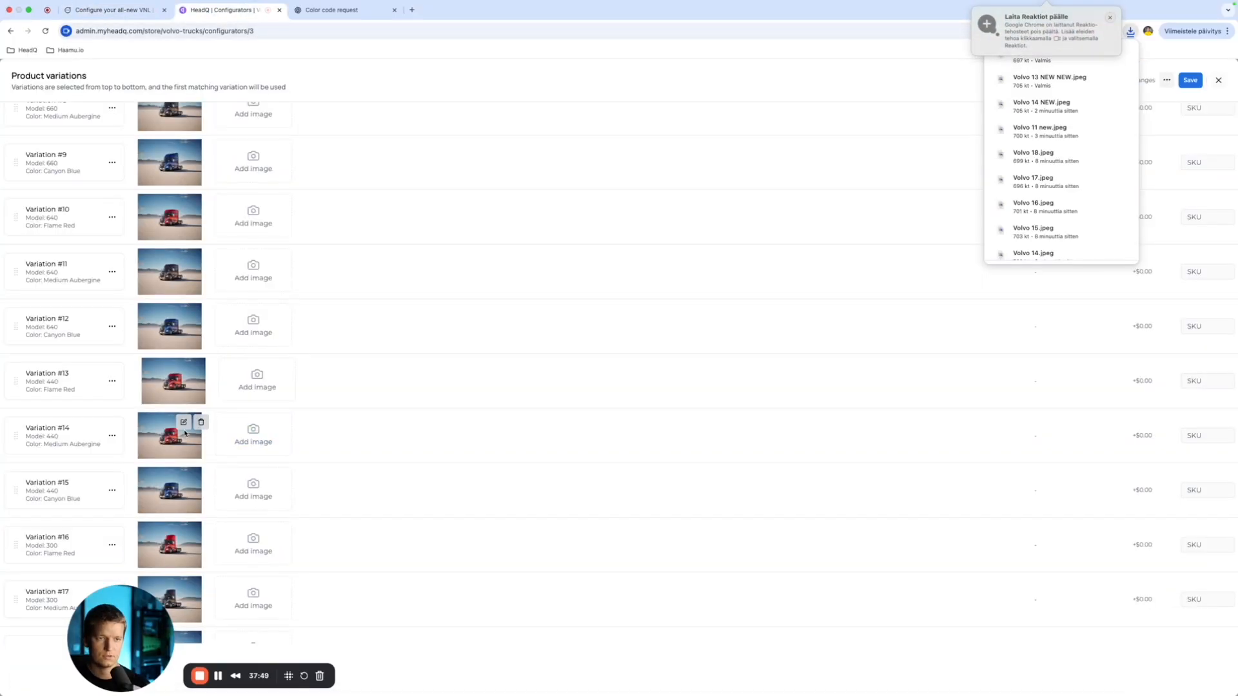
pyautogui.click(200, 422)
pyautogui.click(182, 433)
pyautogui.click(38, 110)
pyautogui.click(636, 169)
pyautogui.click(767, 285)
pyautogui.write('Volvo')
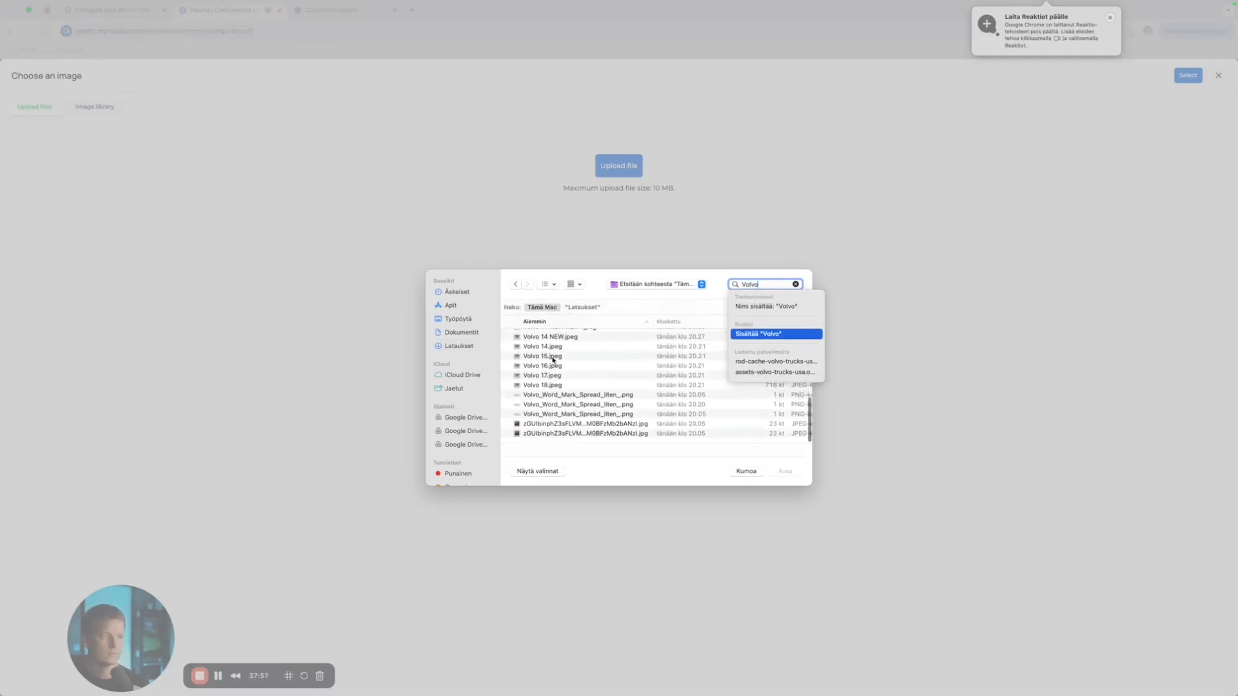
# Step: Upload the new Volvo 14 picture as the image of Variation #14 and save the product variations
pyautogui.click(584, 337)
pyautogui.click(801, 475)
pyautogui.click(626, 503)
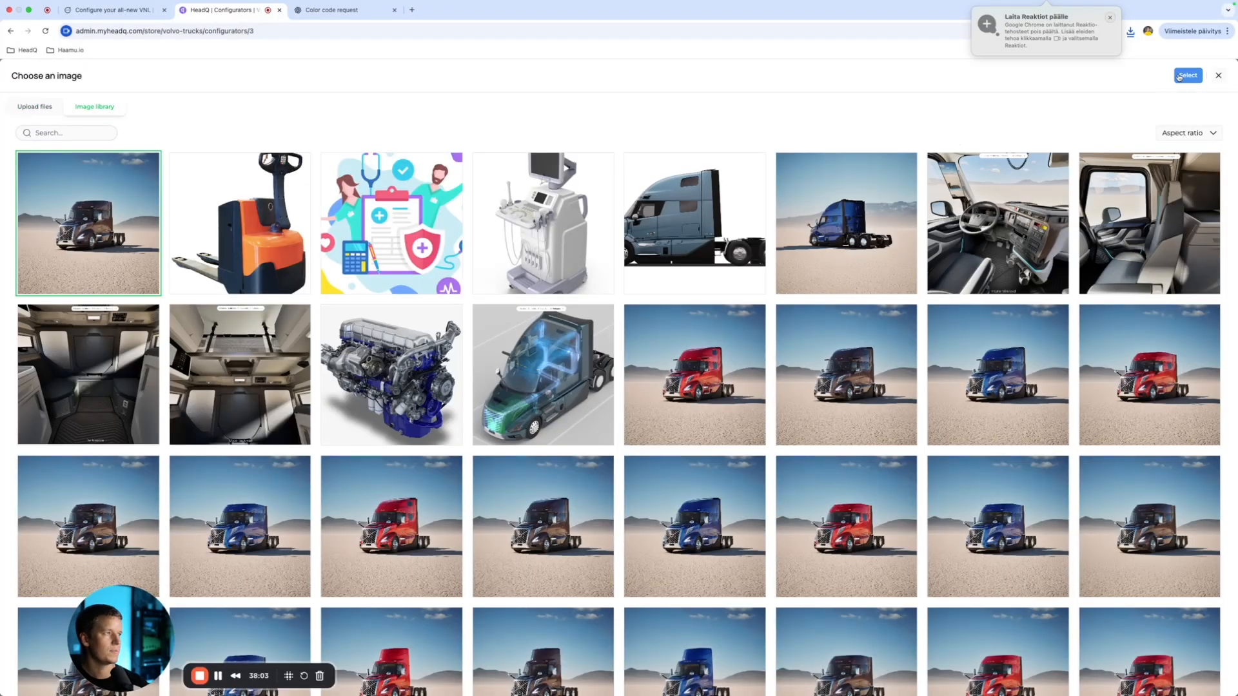
pyautogui.click(1187, 76)
pyautogui.click(1189, 80)
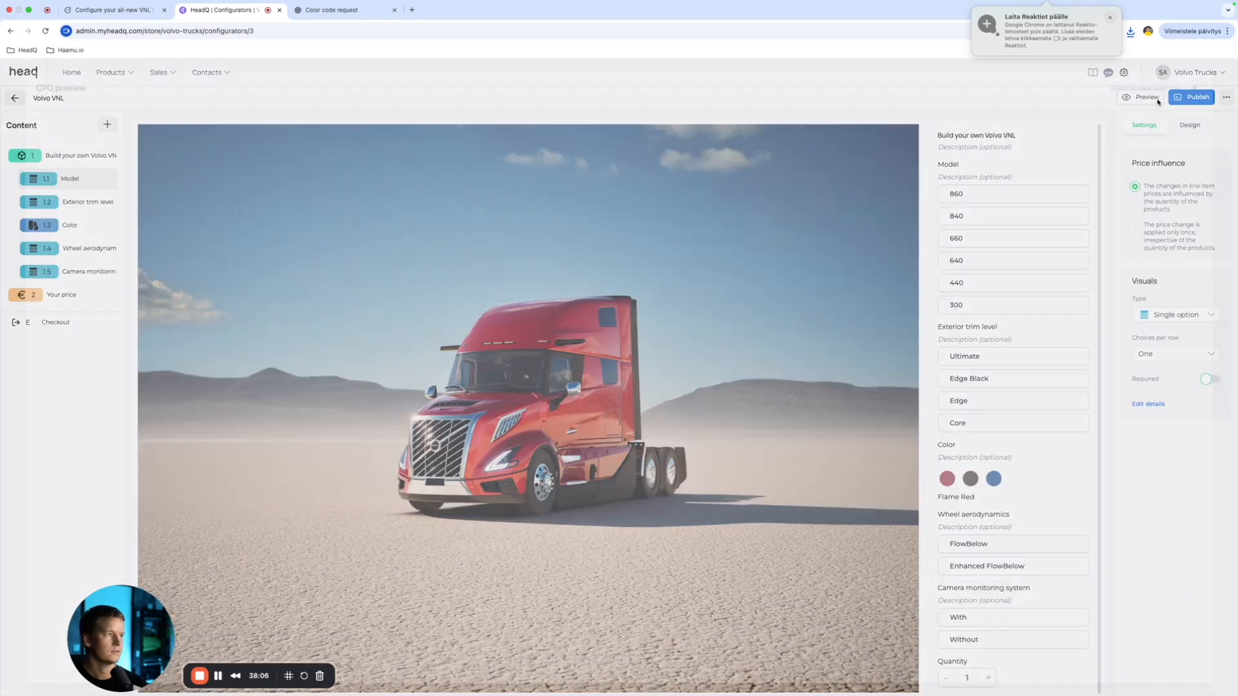
# Step: Preview the configurator and check the Flame Red images of models 840, 660, 640, 440 and 300
pyautogui.click(1156, 99)
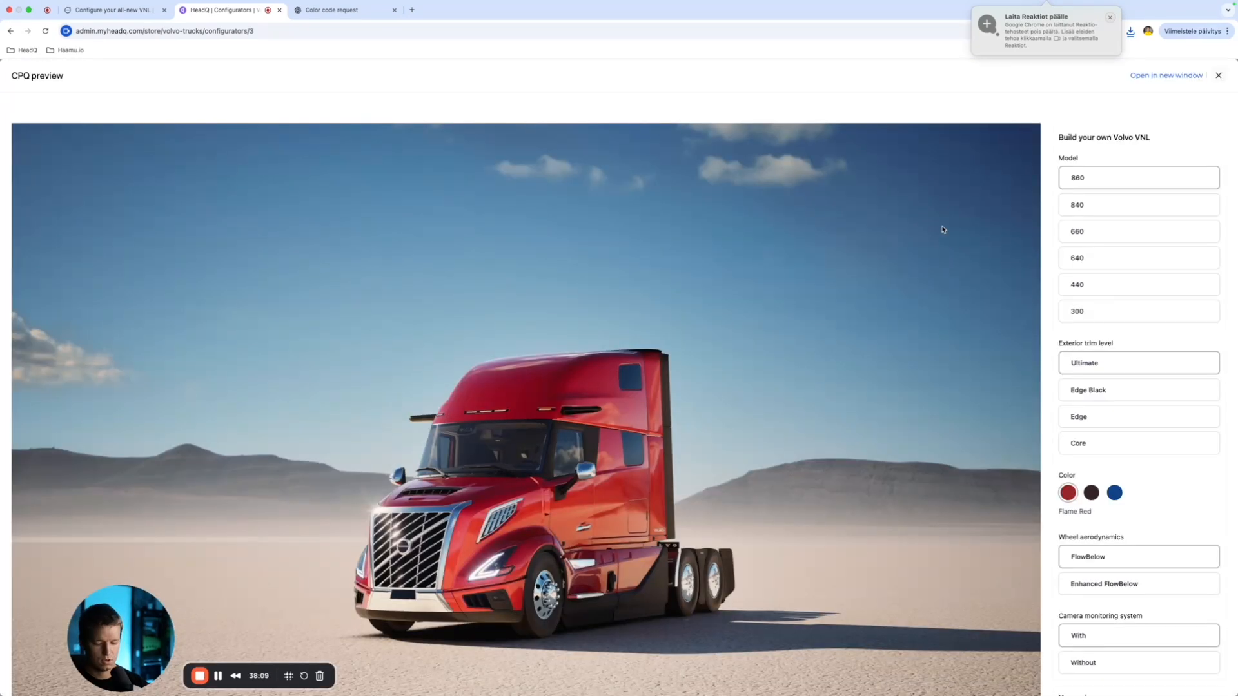
pyautogui.click(1135, 203)
pyautogui.click(1119, 233)
pyautogui.click(1116, 259)
pyautogui.click(1116, 285)
pyautogui.click(1113, 315)
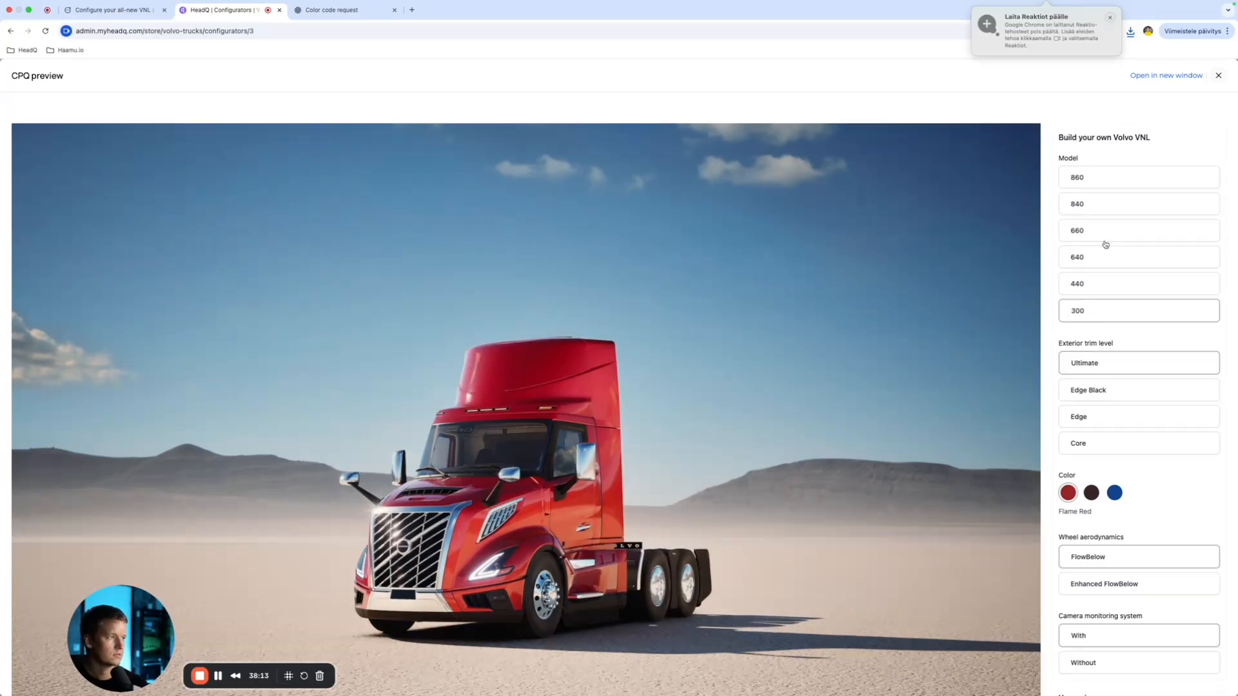
# Step: Check the Medium Aubergine and Canyon Blue images of model 860, and all three colors of model 840
pyautogui.click(1110, 179)
pyautogui.click(1092, 493)
pyautogui.click(1114, 494)
pyautogui.click(1080, 215)
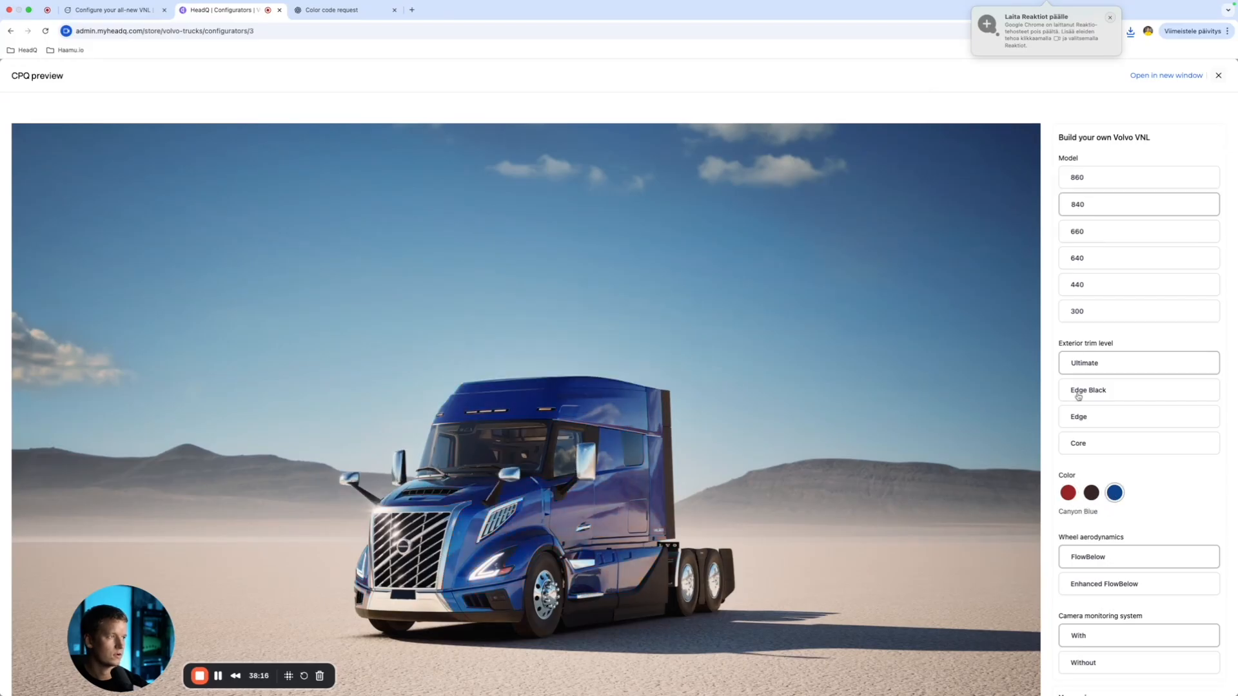
pyautogui.click(1093, 492)
pyautogui.click(1069, 494)
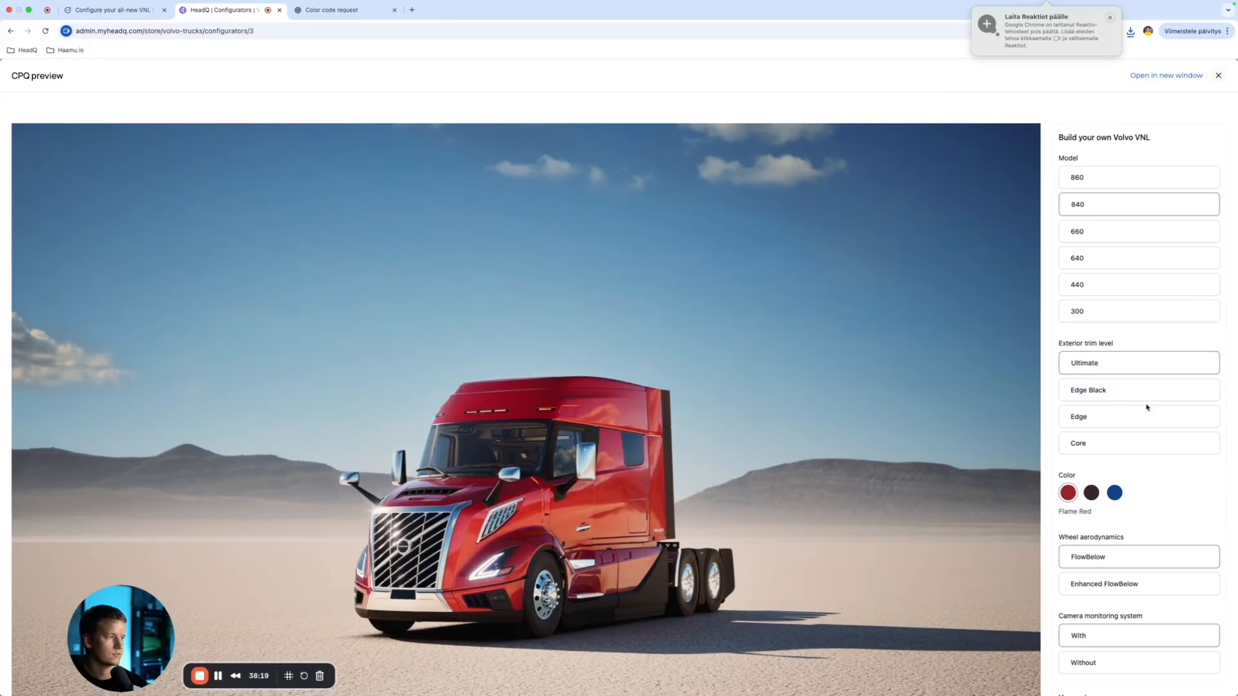
# Step: Try the Edge Black, Edge and Core trims, Enhanced FlowBelow and no camera monitoring system, and close the preview
pyautogui.click(1118, 398)
pyautogui.click(1117, 417)
pyautogui.click(1136, 448)
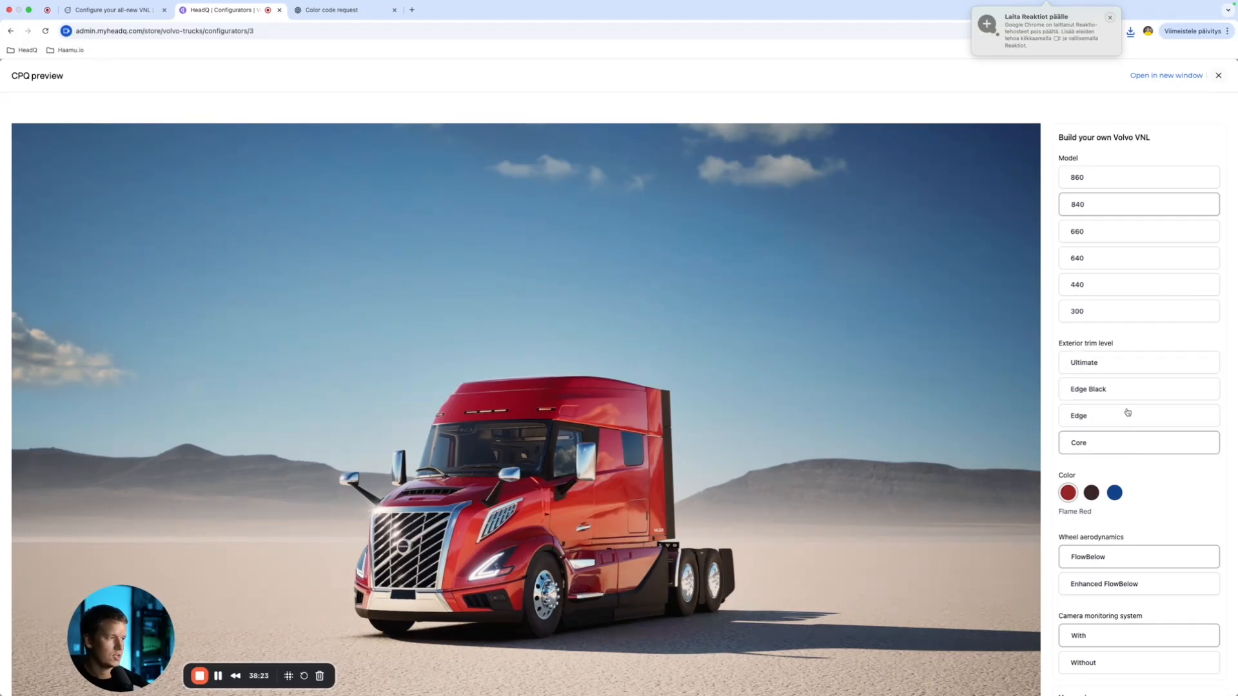
pyautogui.click(1136, 594)
pyautogui.scroll(-1, 1136, 602)
pyautogui.click(1134, 606)
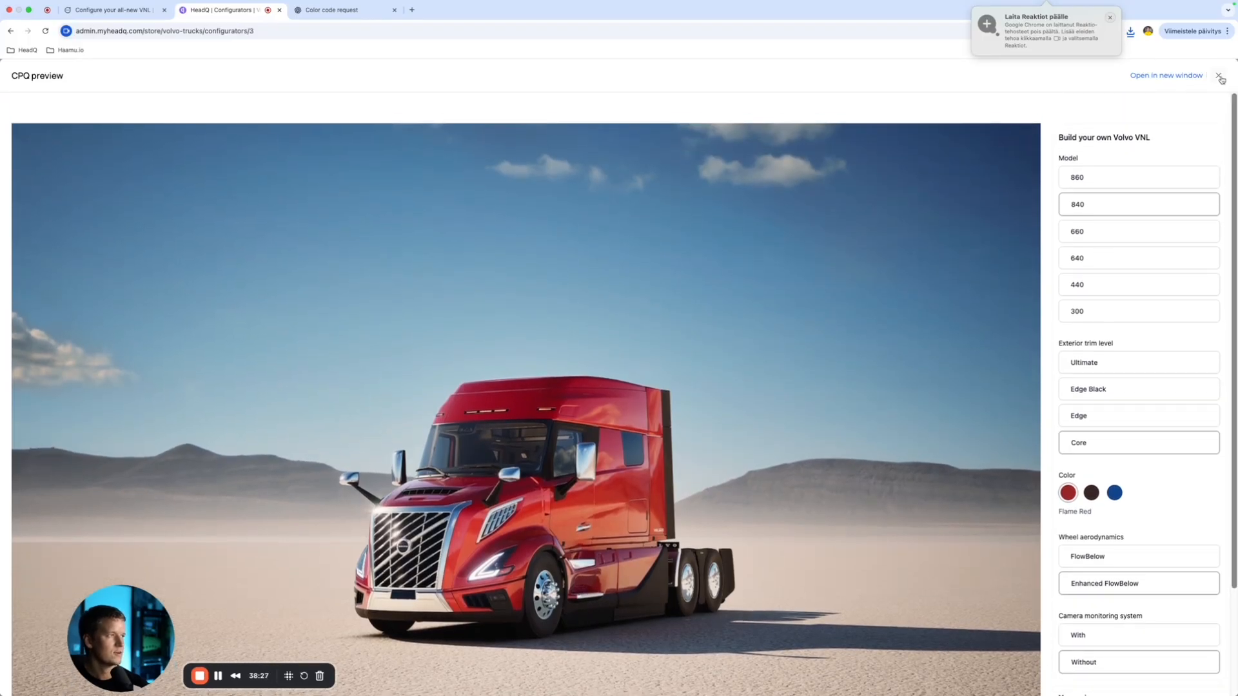
pyautogui.click(1219, 76)
# Step: In the Volvo truck builder, color the VNL 440 Flame Red, return to the model choice and start a new VNL 860 design
pyautogui.click(110, 10)
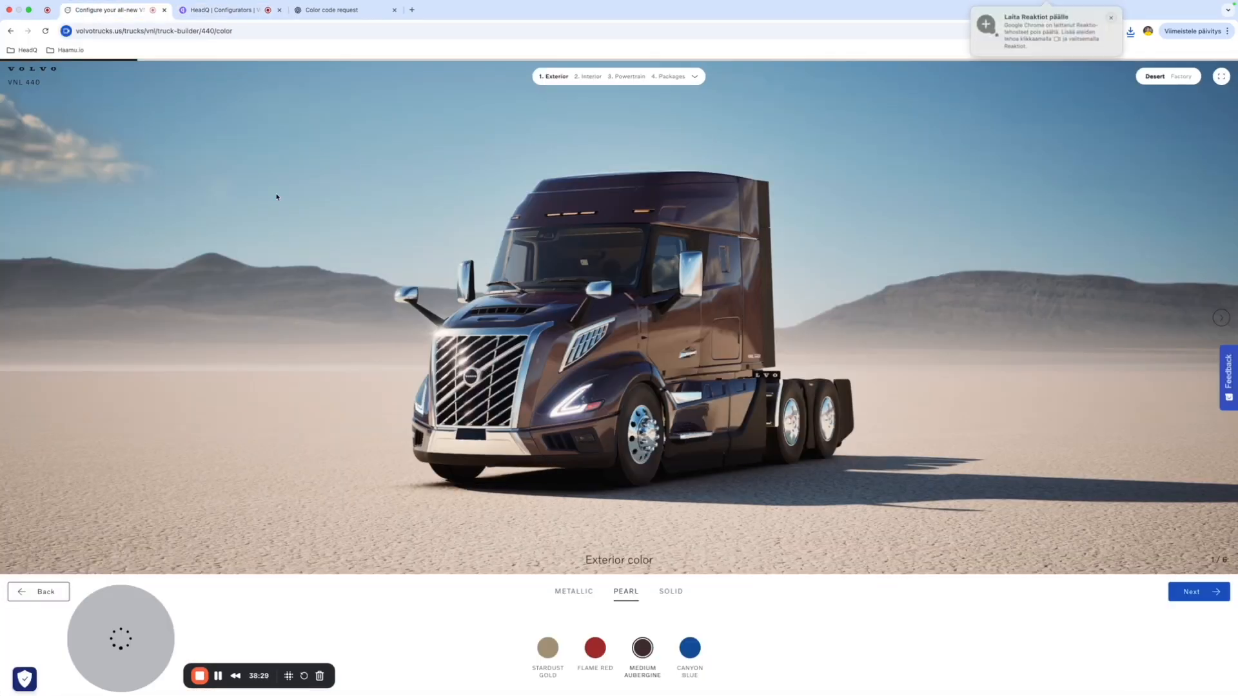
pyautogui.click(595, 648)
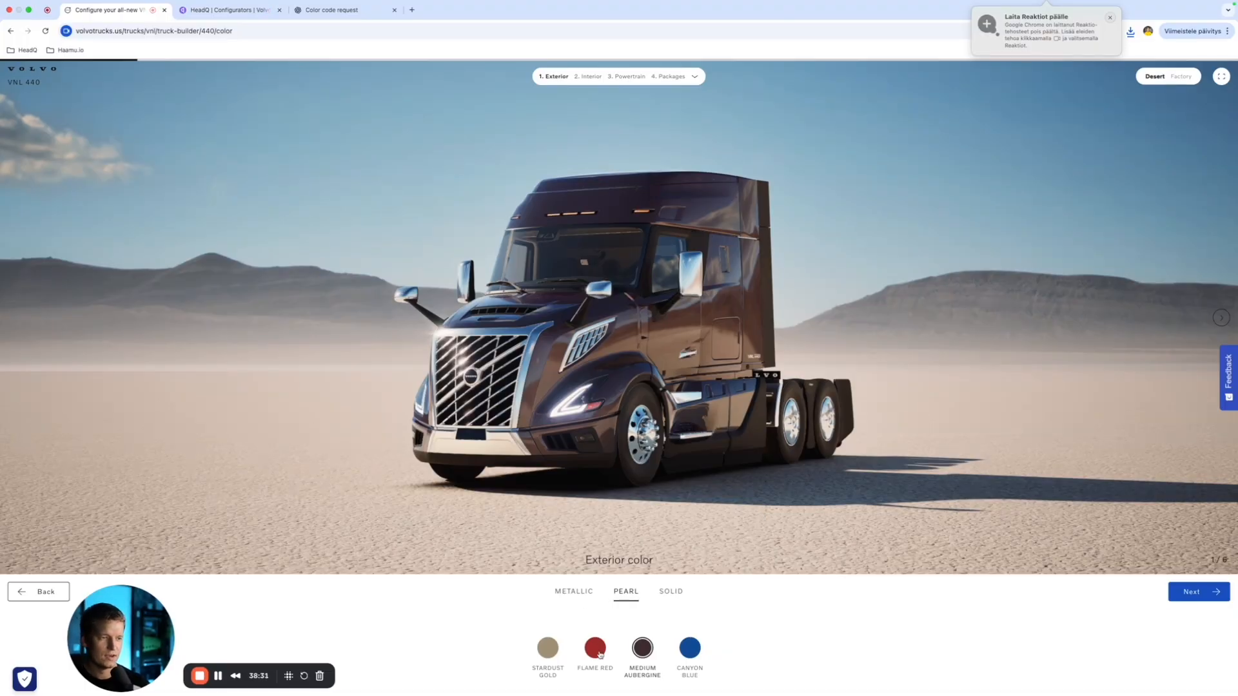
pyautogui.click(22, 591)
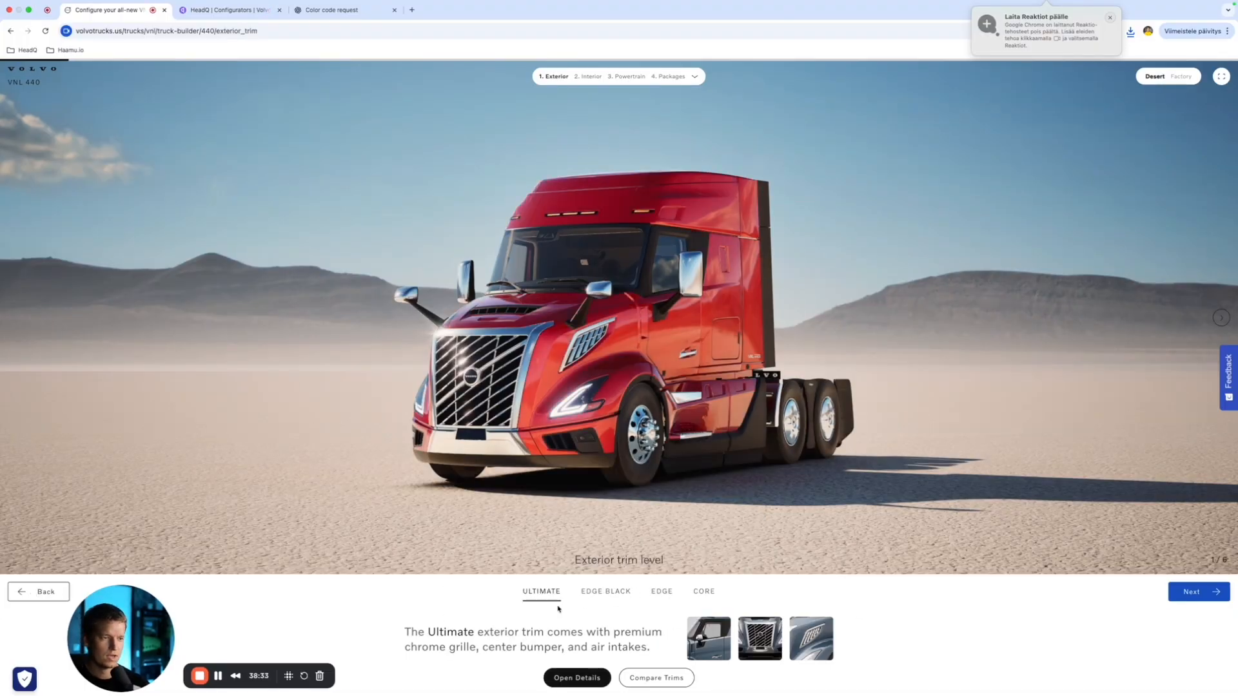
pyautogui.click(52, 591)
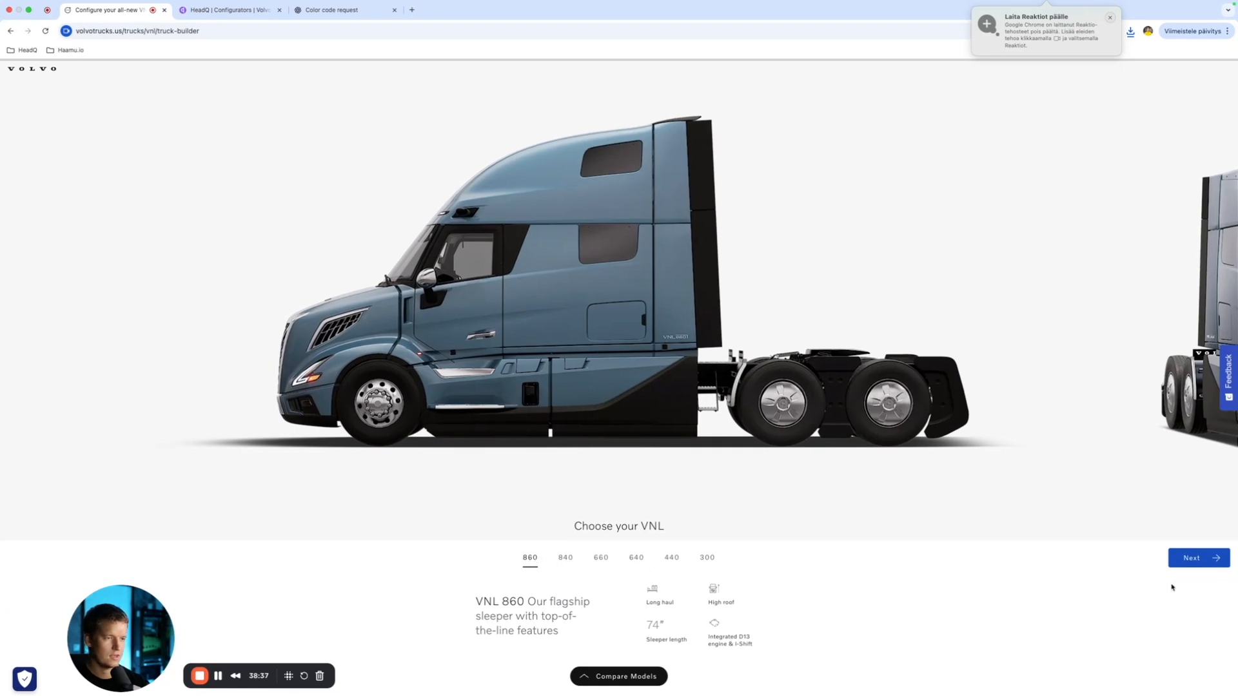
pyautogui.click(1200, 561)
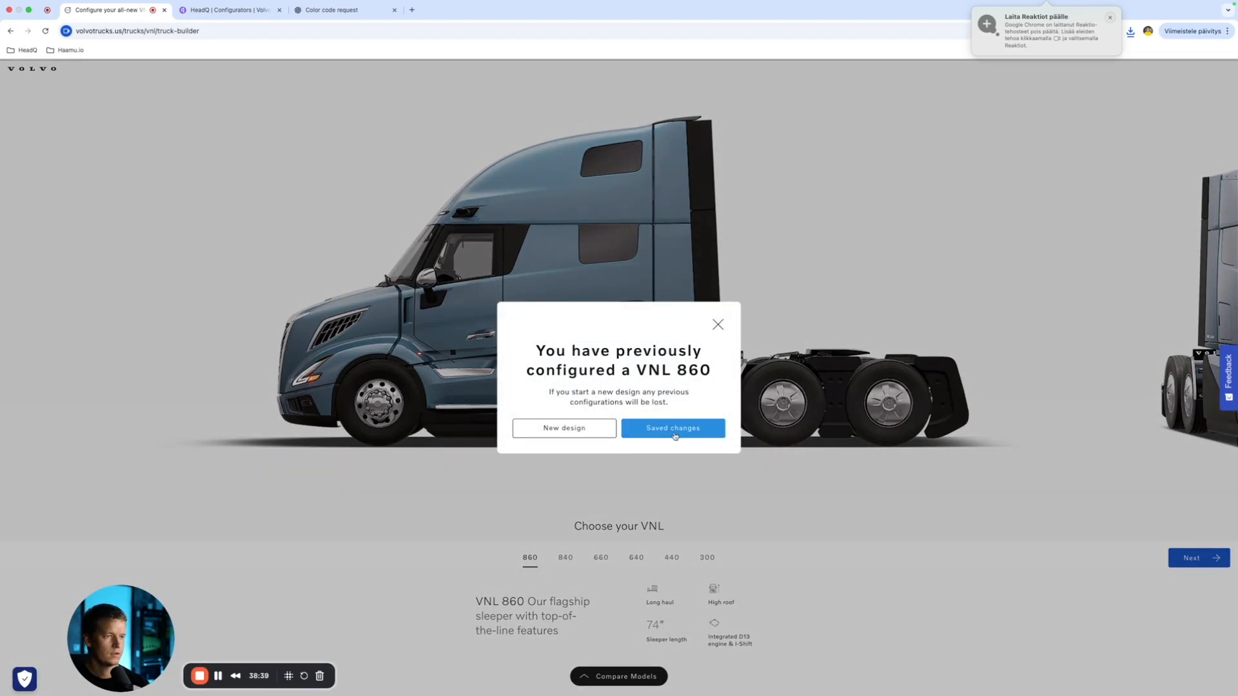
pyautogui.click(564, 428)
# Step: Give the VNL 860 the pearl color Flame Red and proceed to its axle configuration
pyautogui.click(1194, 592)
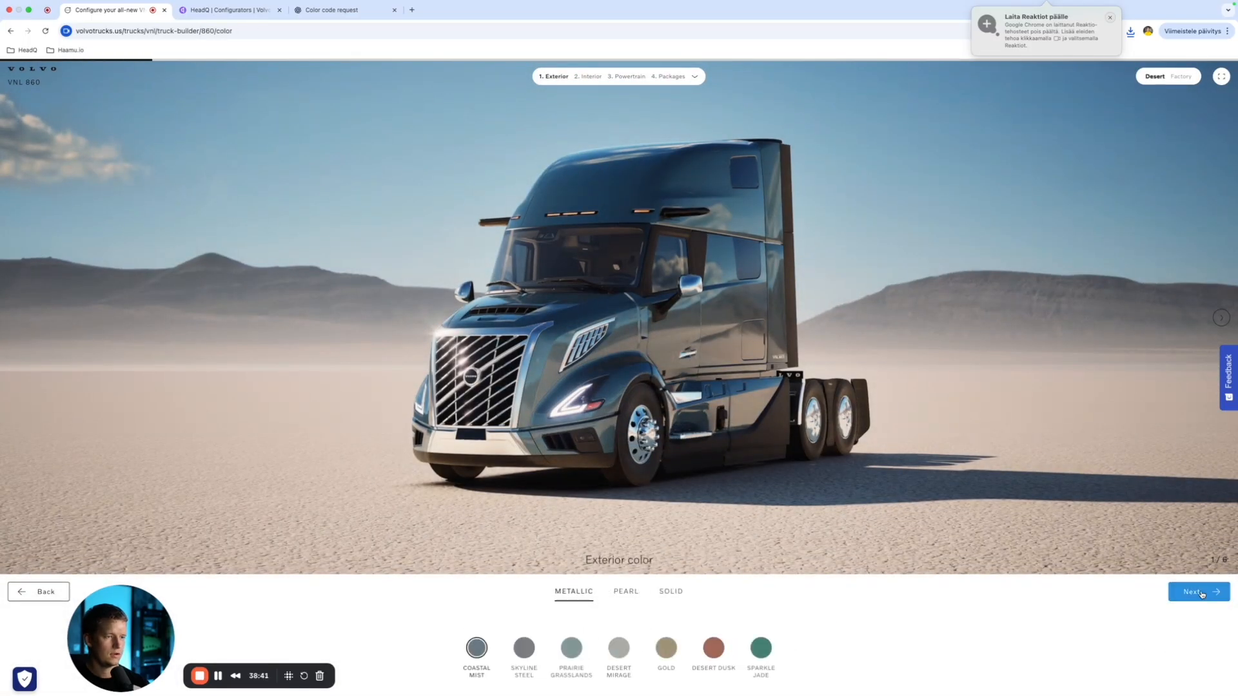
pyautogui.click(625, 592)
pyautogui.click(595, 647)
pyautogui.click(1225, 593)
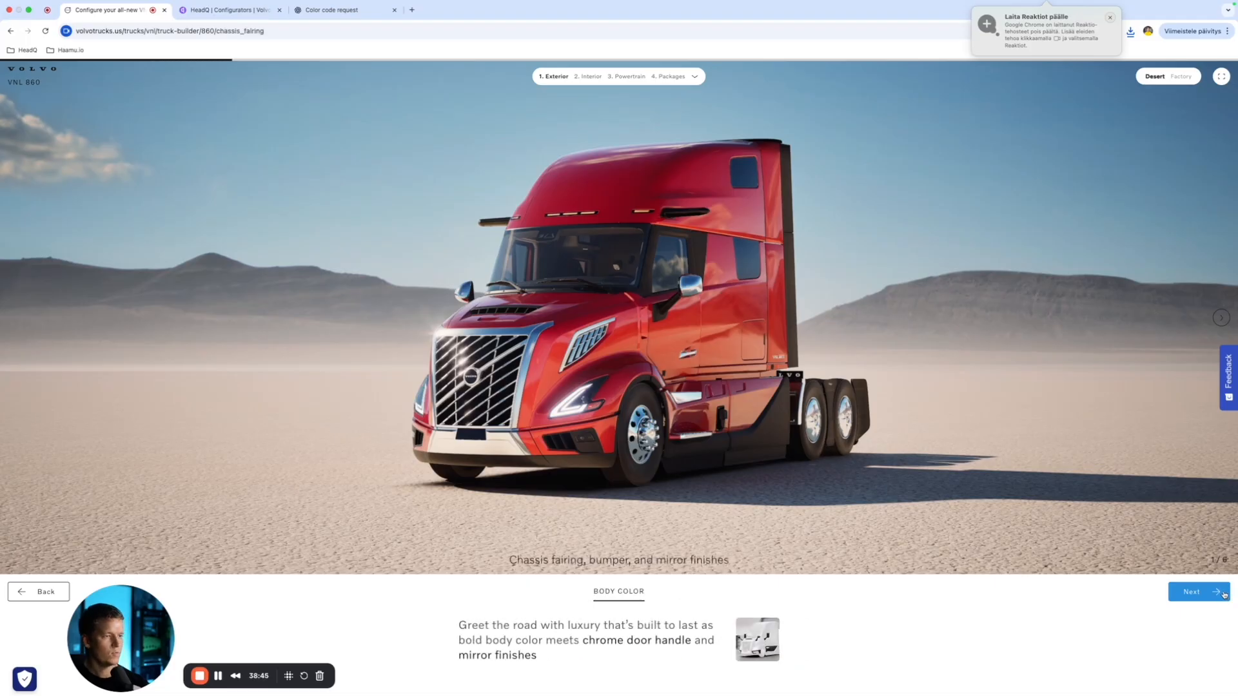
pyautogui.click(1224, 593)
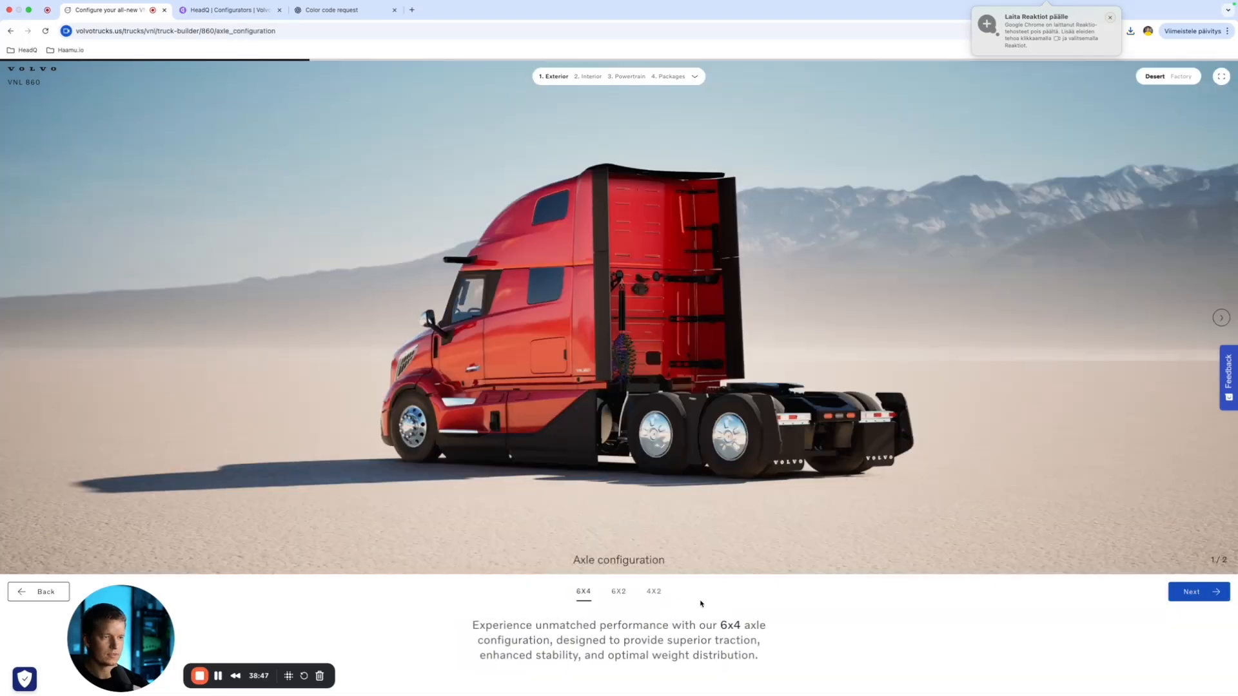
# Step: In the HeadQ configurator, add the existing Axle product and place it above Your price
pyautogui.click(205, 12)
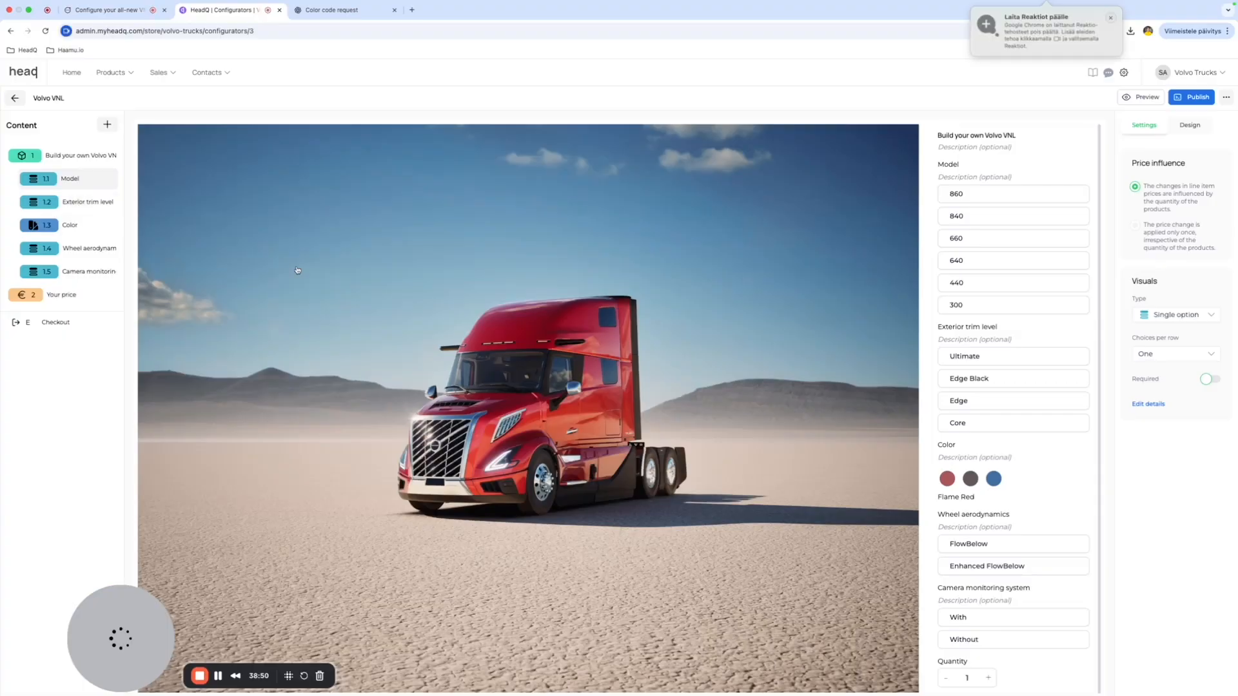
pyautogui.click(111, 130)
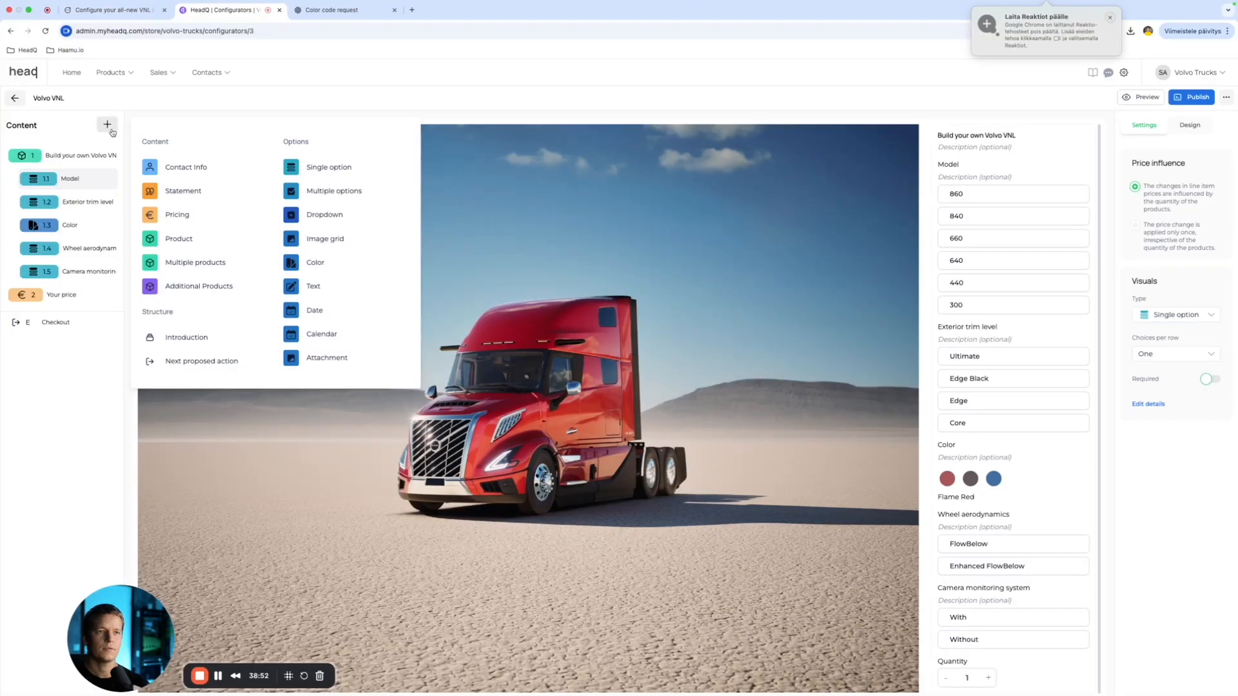
pyautogui.click(185, 239)
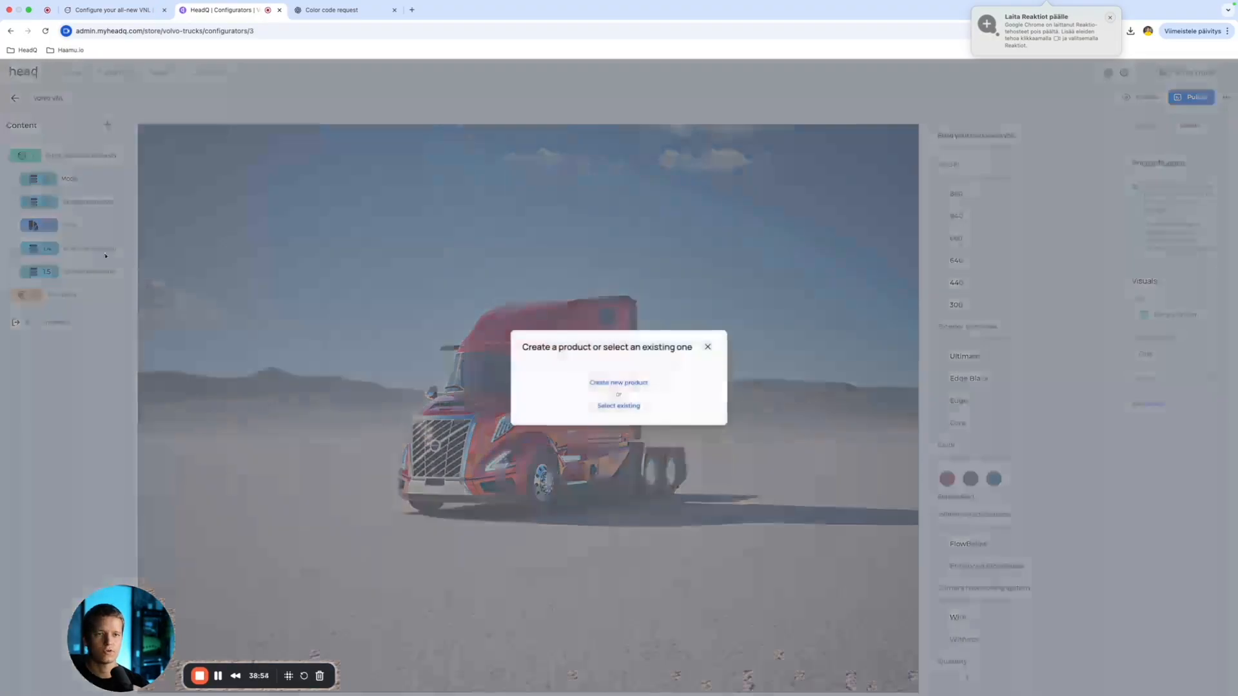
pyautogui.click(630, 406)
pyautogui.click(591, 344)
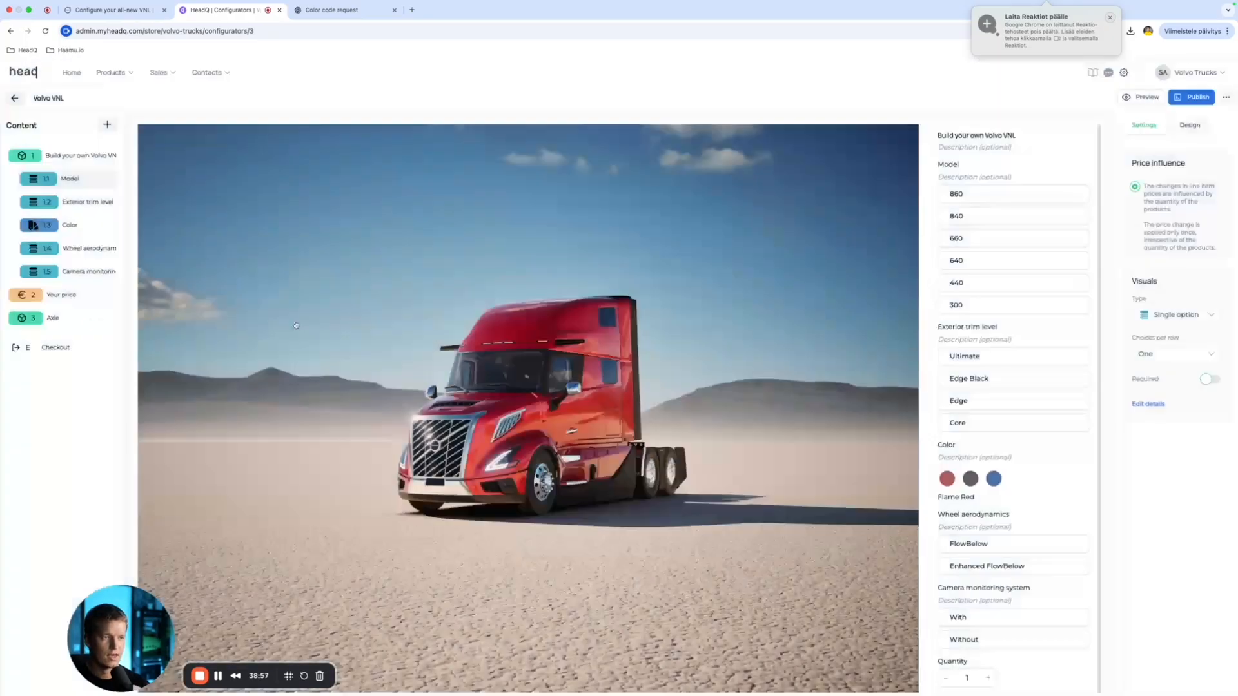
pyautogui.moveTo(60, 324); pyautogui.dragTo(71, 298)
# Step: Rename the option heading inside the Axle product to "Choose your type"
pyautogui.scroll(5, 974, 418)
pyautogui.scroll(-2, 995, 488)
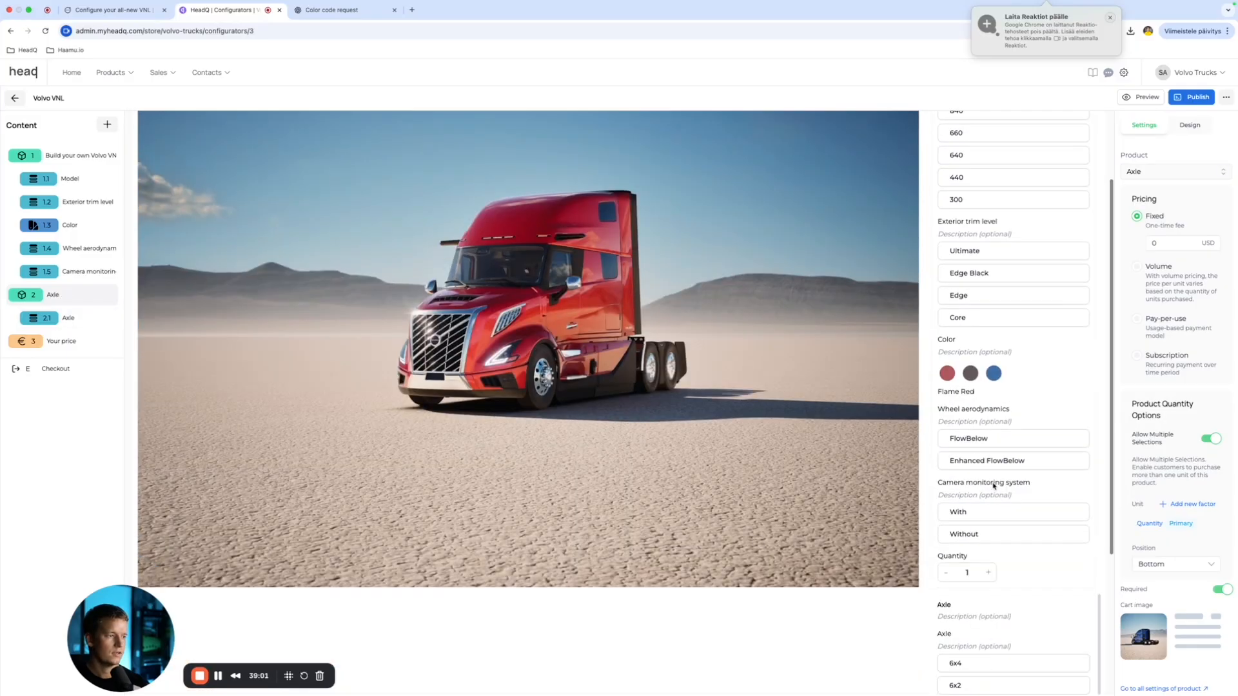
pyautogui.scroll(-1, 978, 628)
pyautogui.click(944, 590)
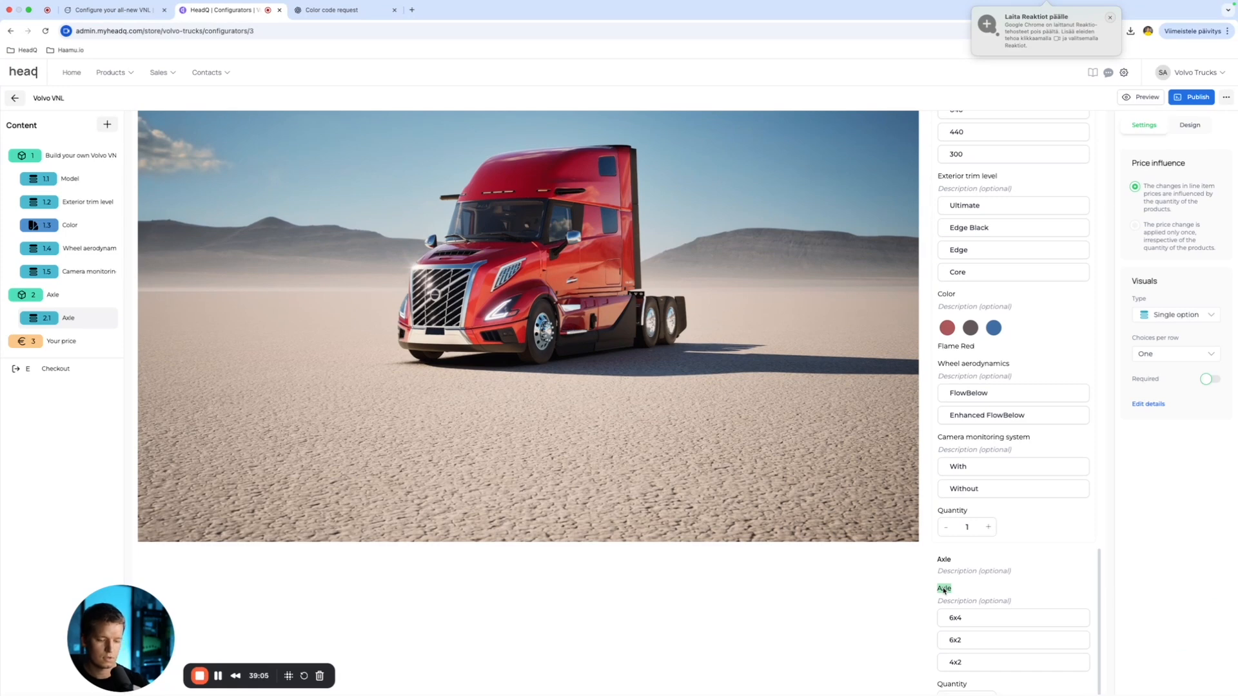
pyautogui.write('Choose your type')
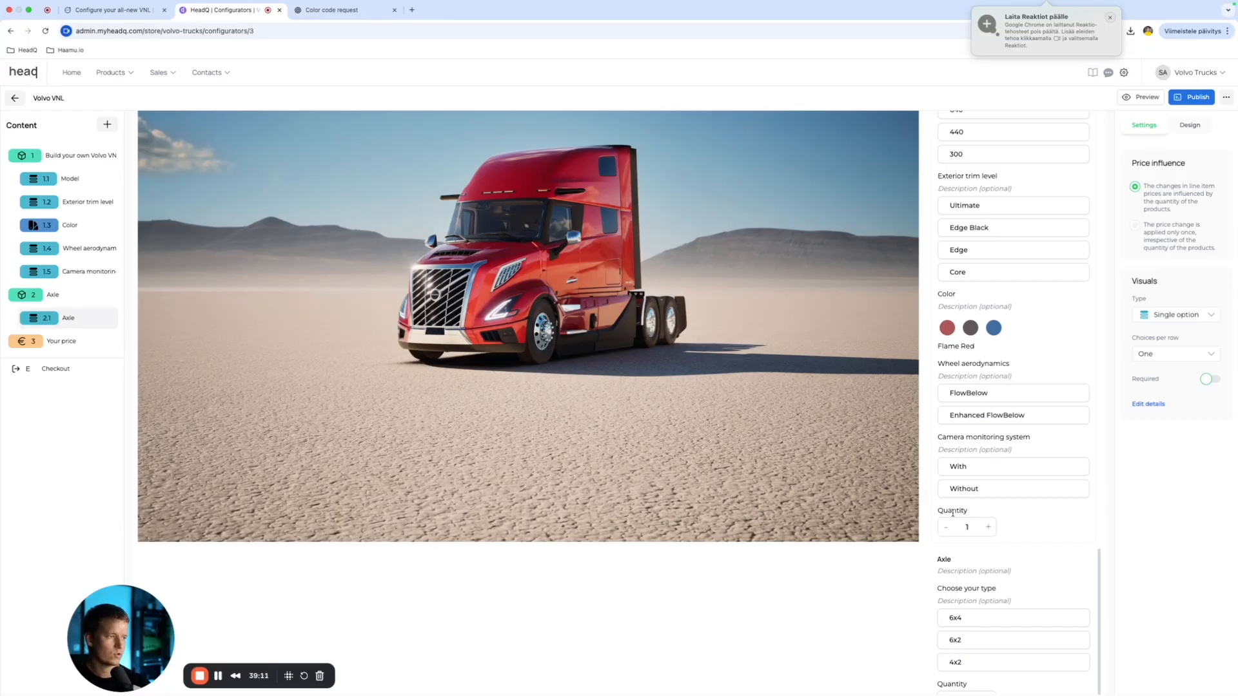
# Step: Disable multiple selections for both the Volvo VNL product and the Axle product to remove their quantity fields
pyautogui.click(1069, 460)
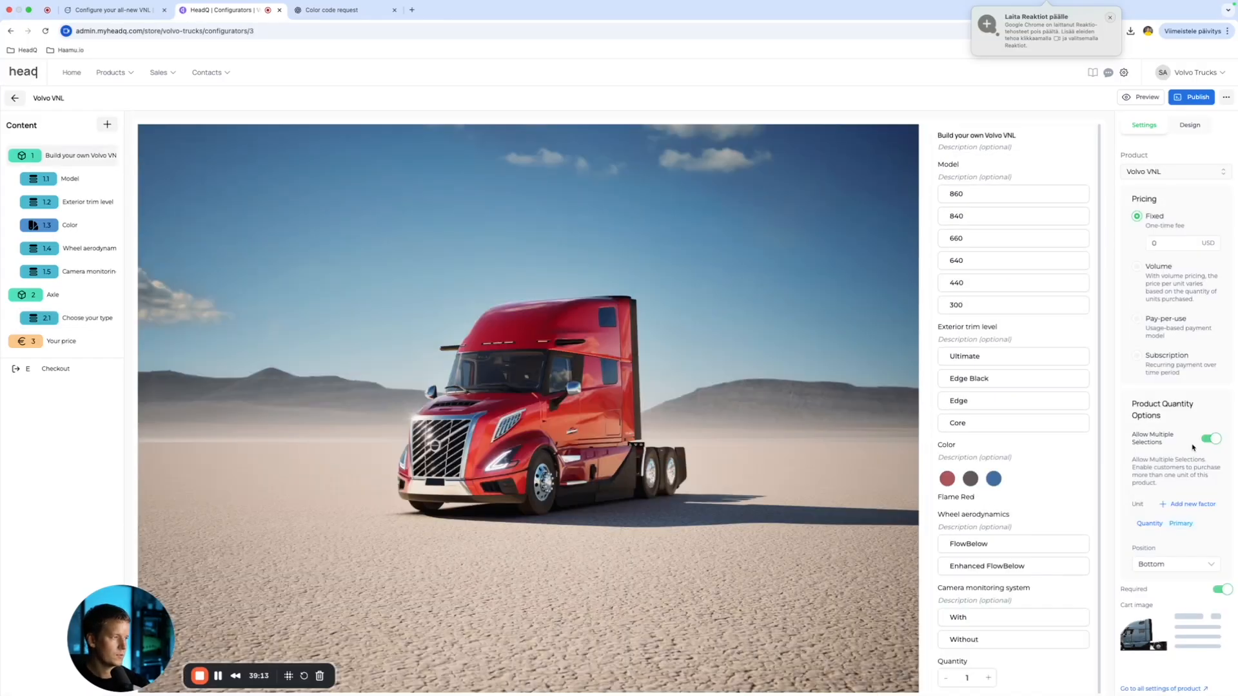
pyautogui.click(1212, 441)
pyautogui.scroll(-2, 958, 596)
pyautogui.scroll(-2, 957, 596)
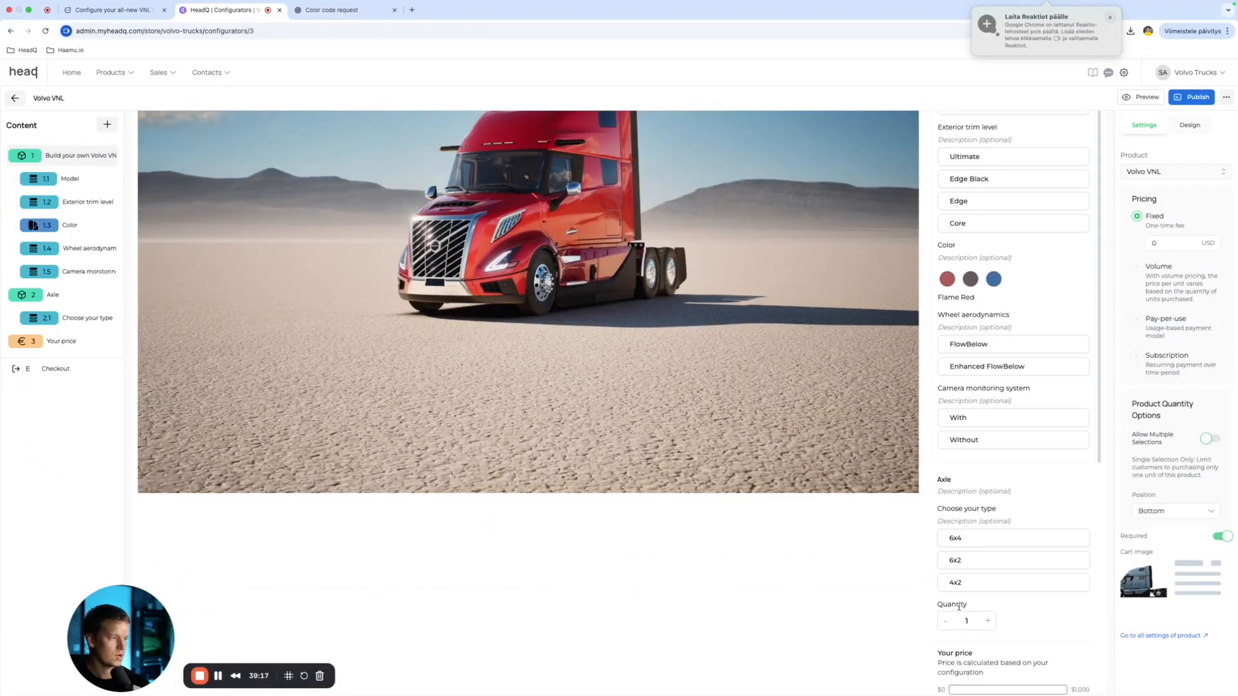
pyautogui.click(959, 609)
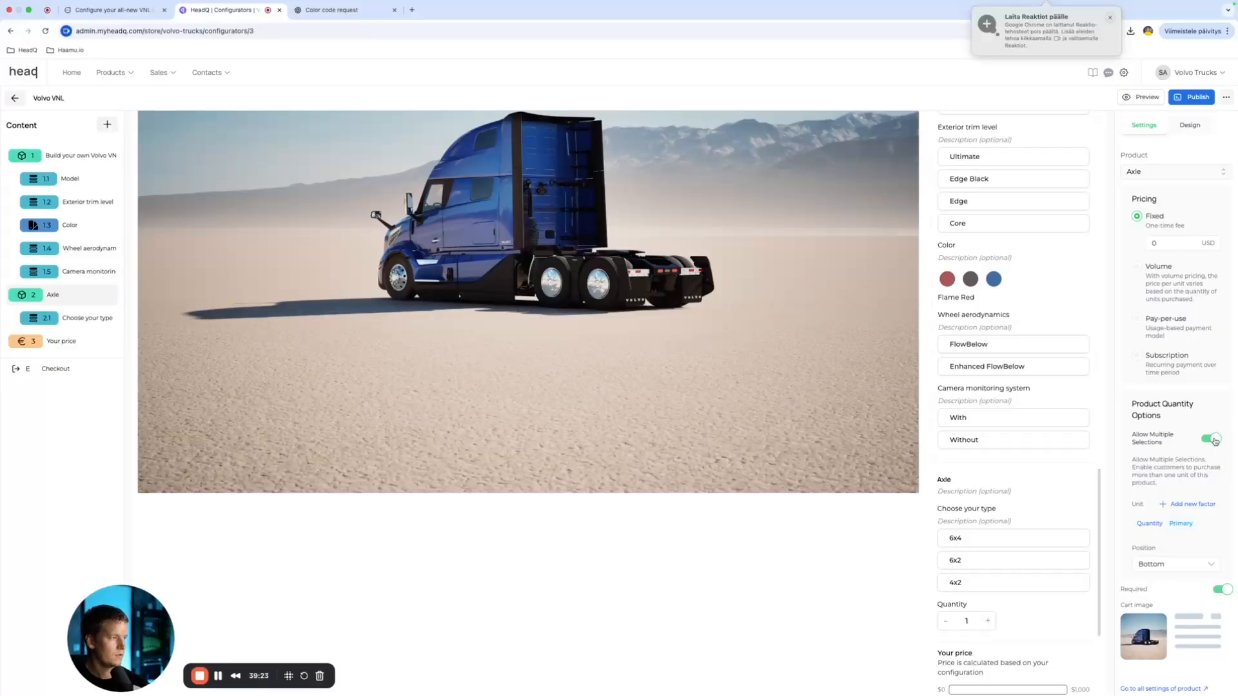
pyautogui.click(1214, 441)
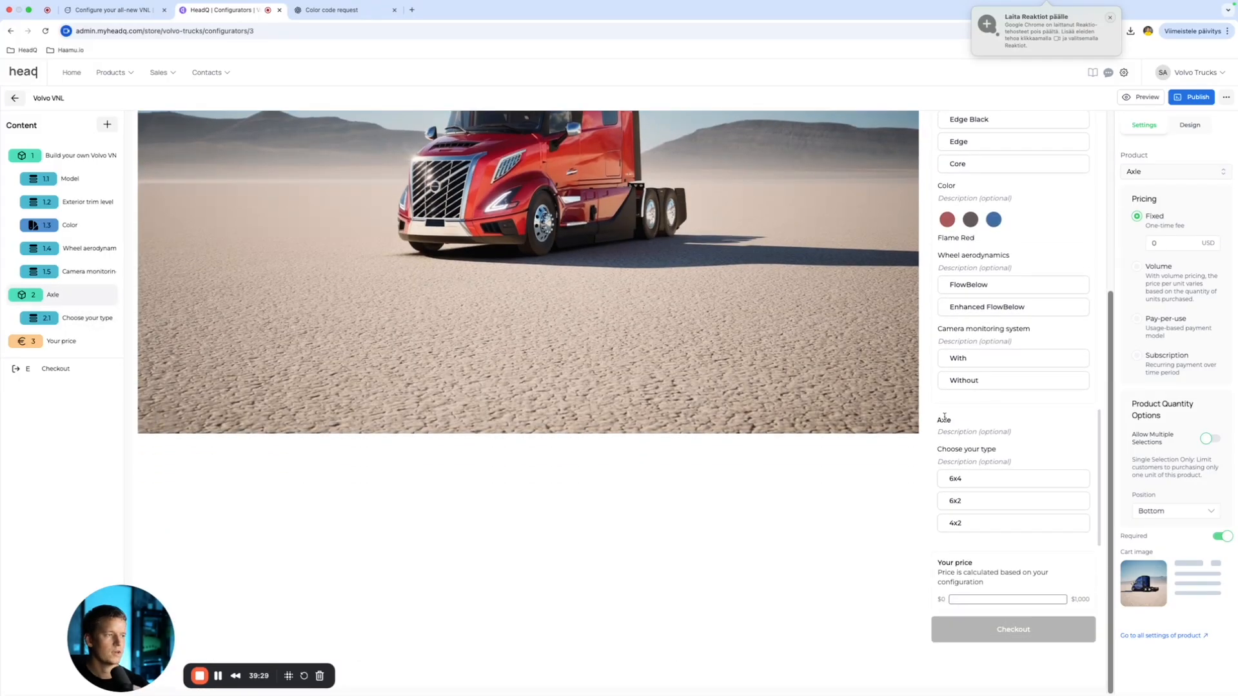
# Step: Review the choices of the axle type option and the settings of the Axle and Volvo VNL products
pyautogui.doubleClick(979, 478)
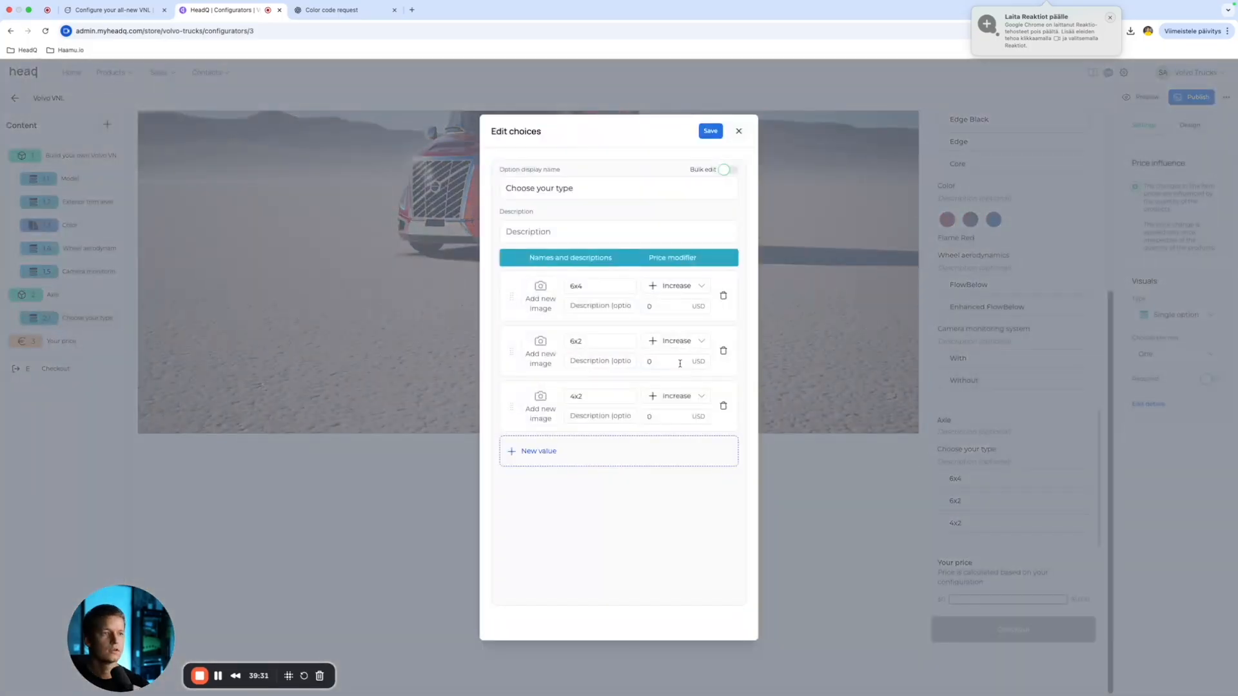
pyautogui.click(738, 131)
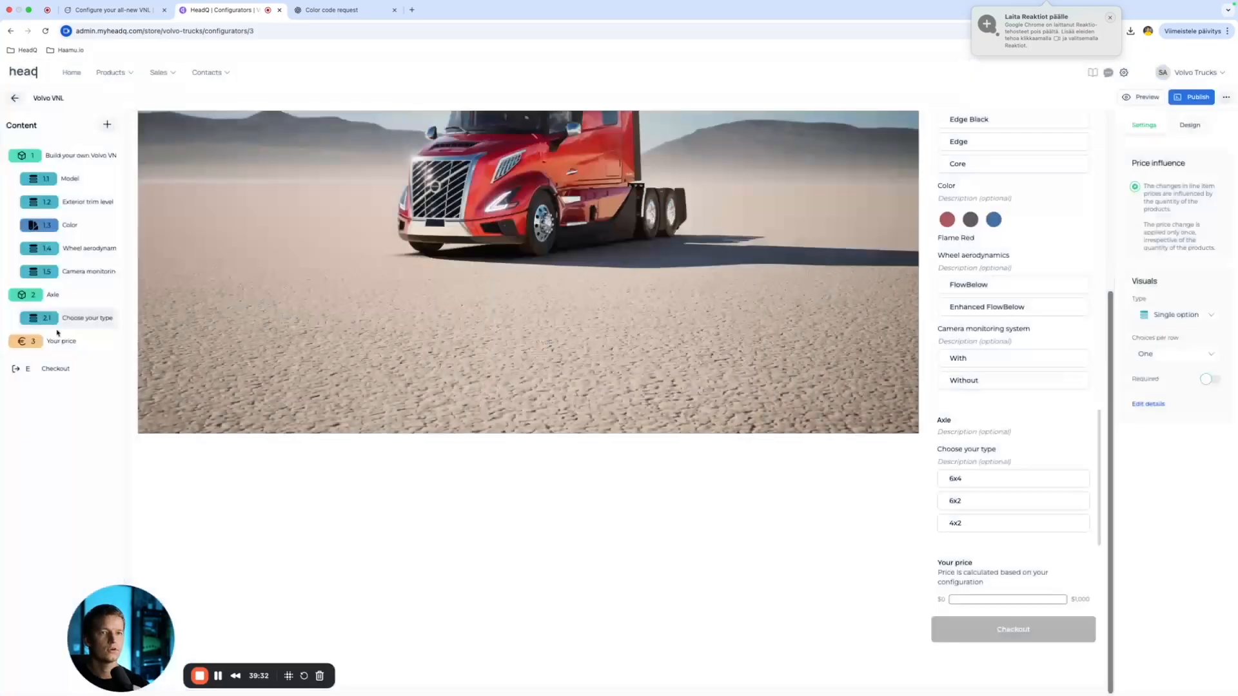
pyautogui.click(56, 295)
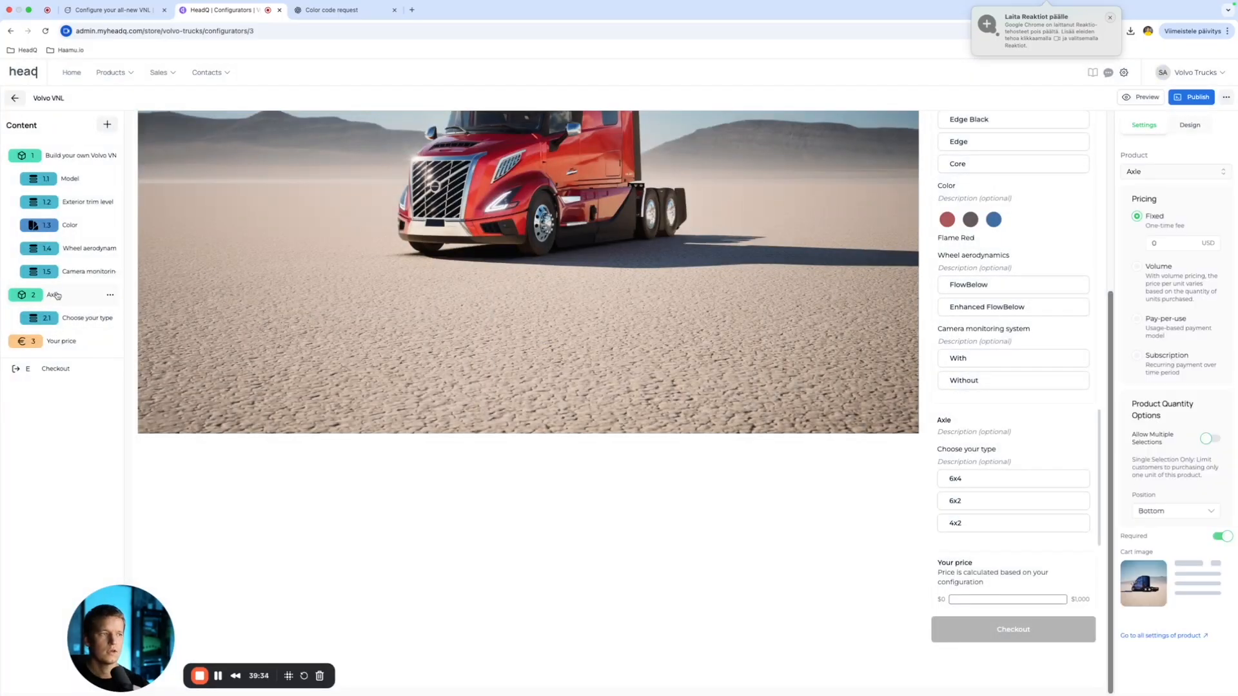
pyautogui.click(40, 156)
# Step: Select the Axle product and open its product variations
pyautogui.click(71, 295)
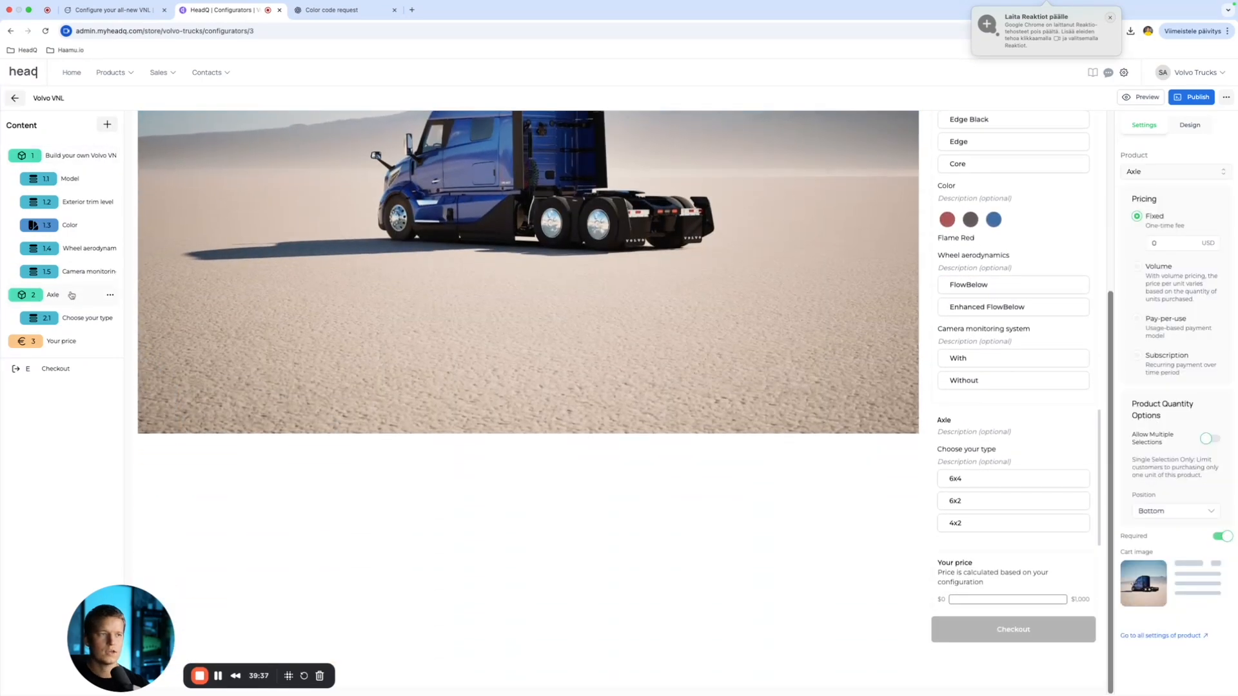
pyautogui.scroll(1, 546, 209)
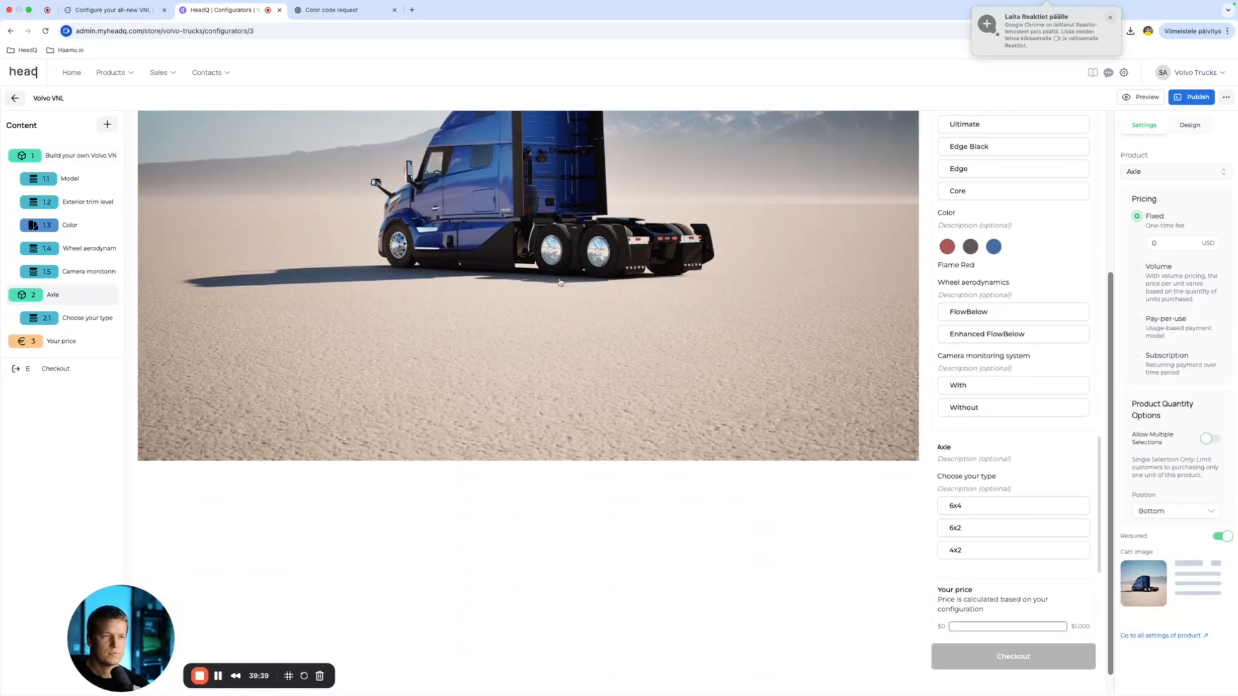
pyautogui.scroll(1, 560, 282)
pyautogui.click(525, 282)
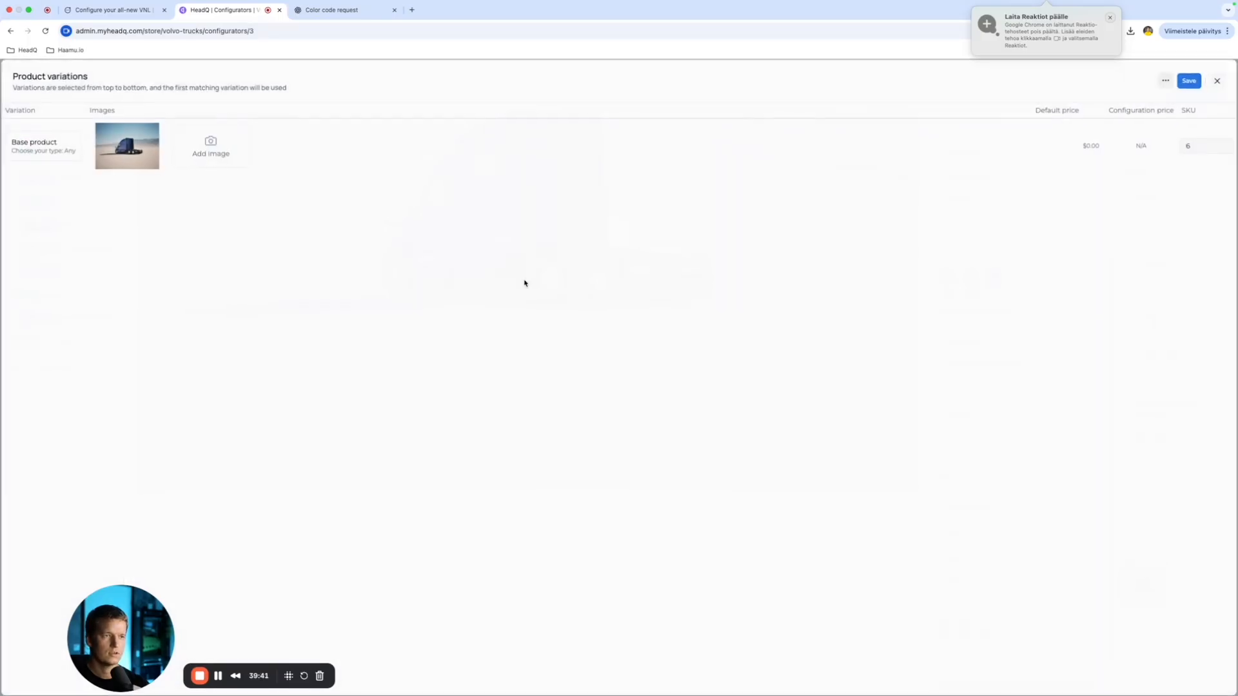
# Step: Auto-generate the Axle product's variations from its "Choose your type" option
pyautogui.click(1166, 80)
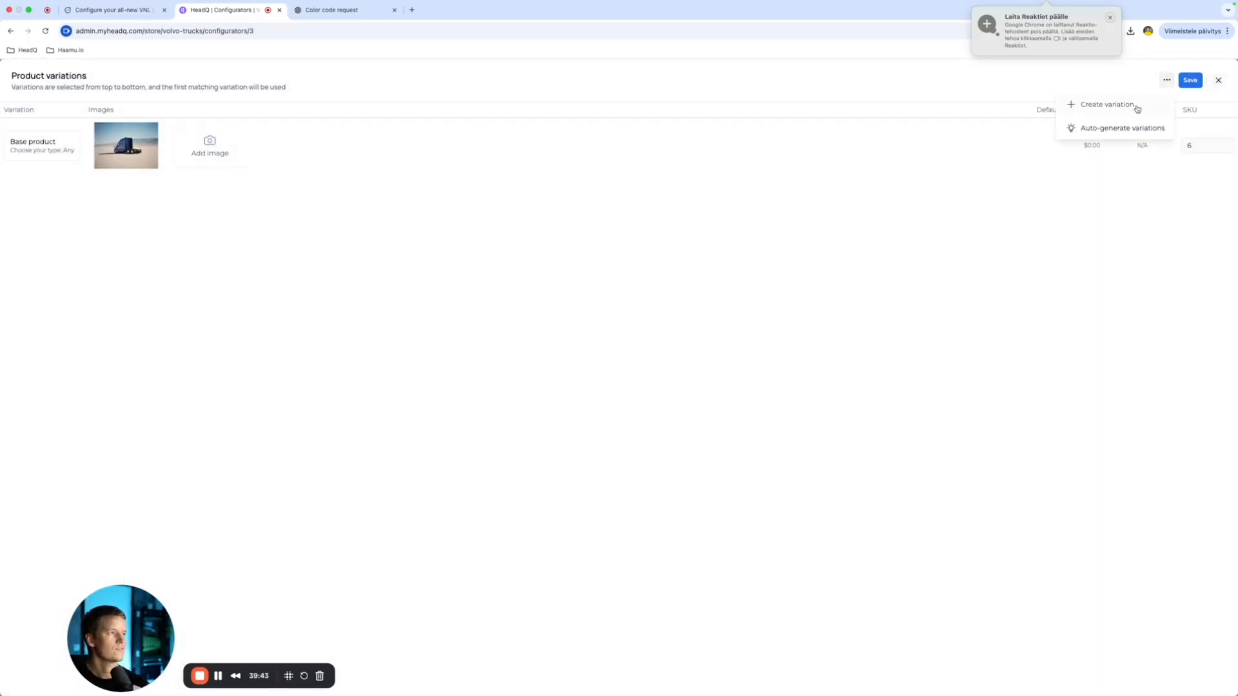
pyautogui.click(1126, 128)
pyautogui.click(526, 387)
pyautogui.click(672, 336)
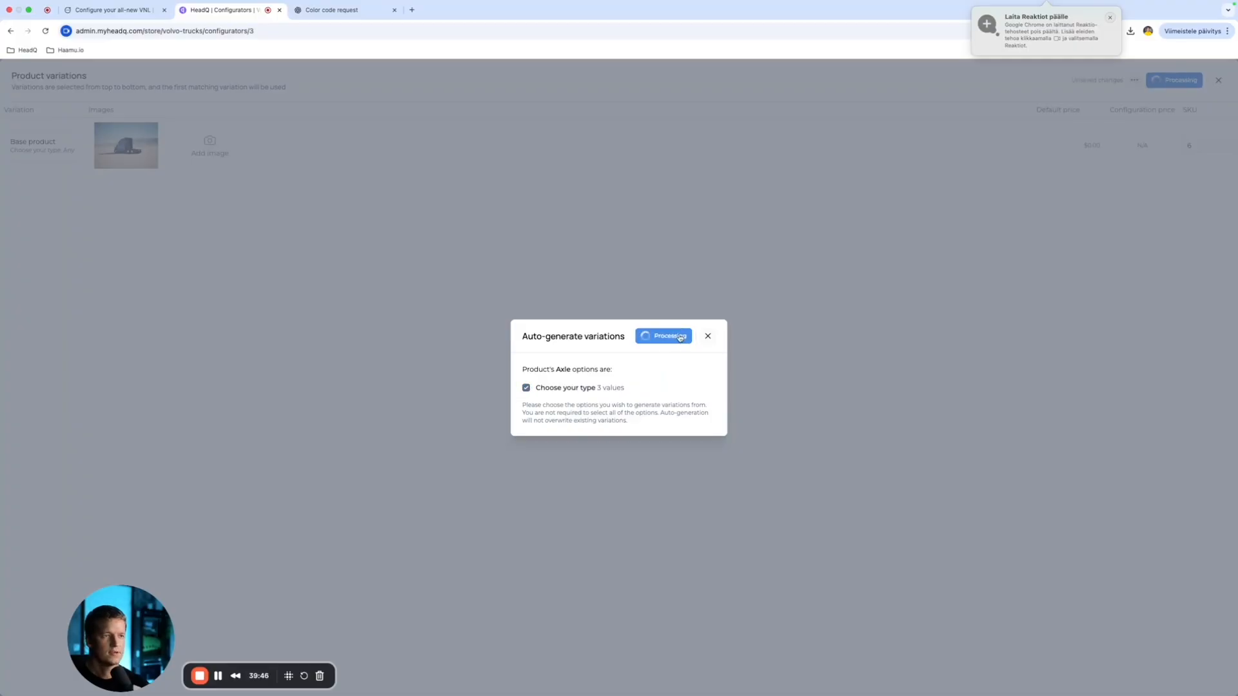
# Step: Switch to the Volvo truck builder page and save the 6x4 axle configuration image as "Volvo Axle 1"
pyautogui.click(123, 11)
pyautogui.press('super+3')
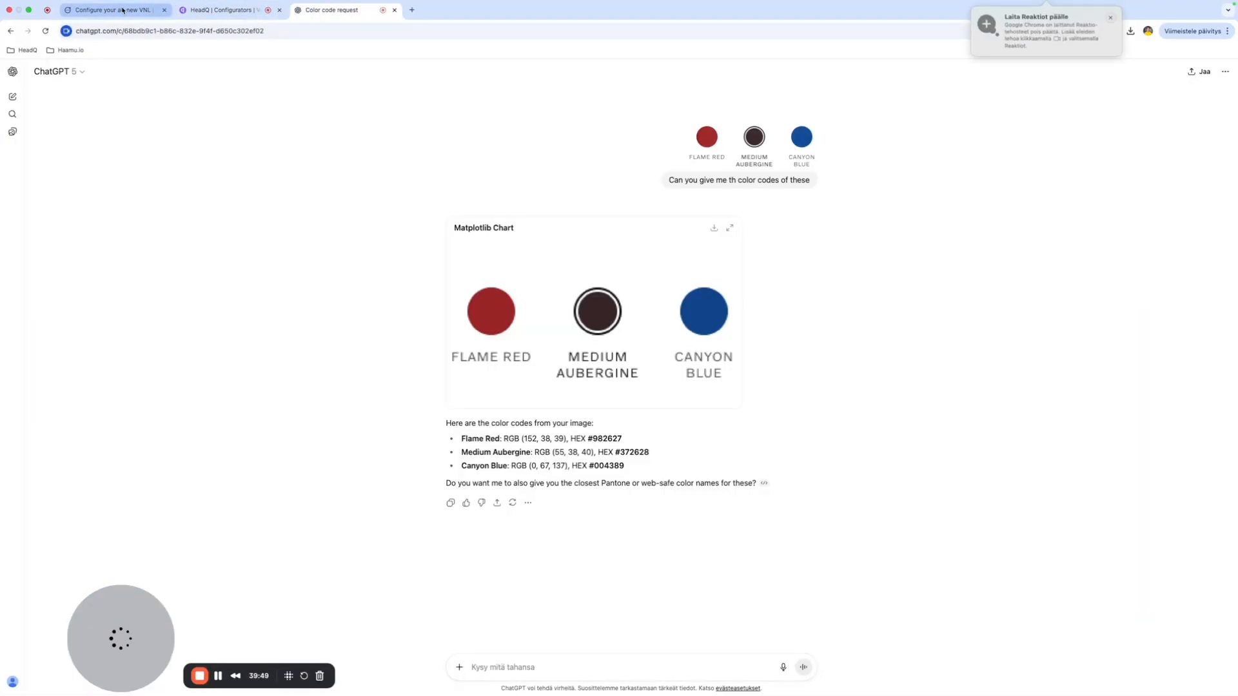
pyautogui.click(122, 11)
pyautogui.rightClick(559, 295)
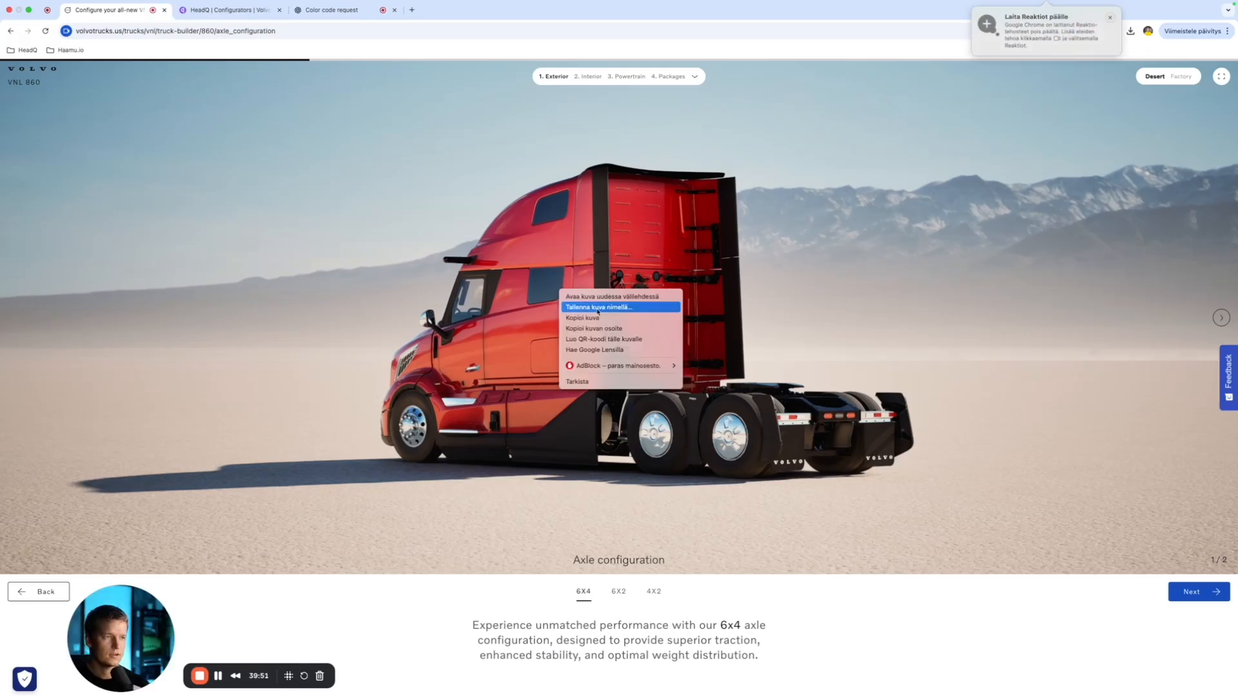
pyautogui.click(599, 308)
pyautogui.write('Vol')
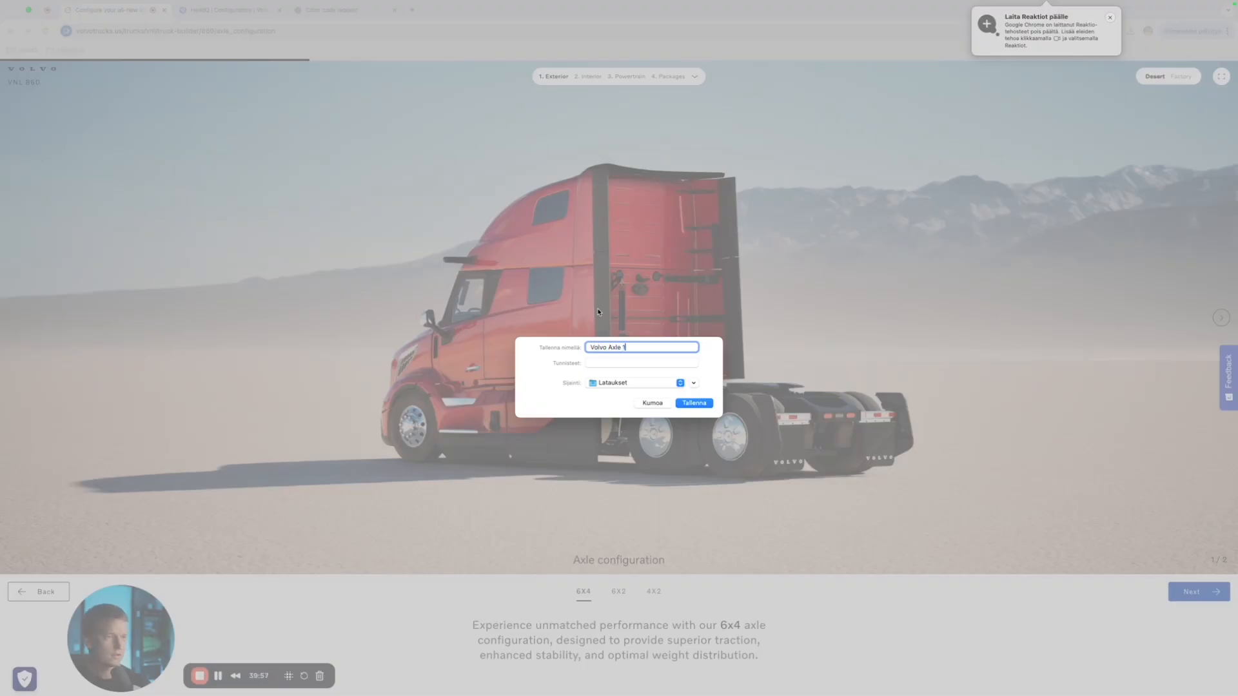
pyautogui.write('vo Axle 1')
pyautogui.press('Return')
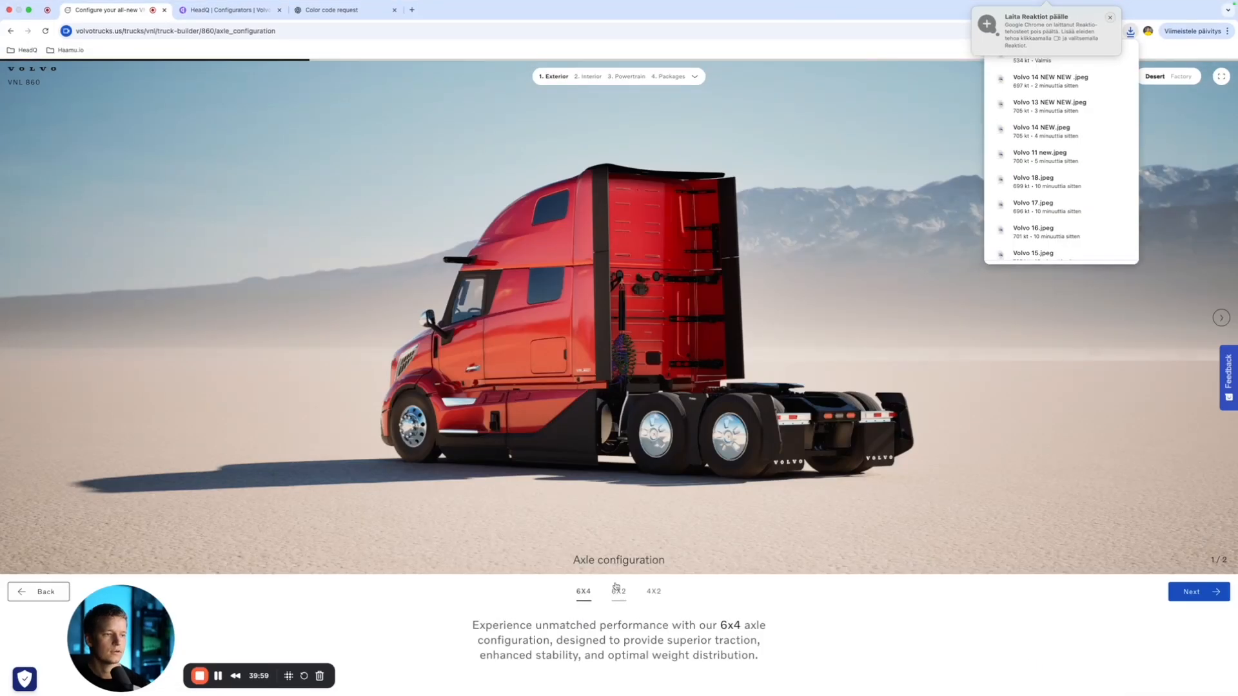
# Step: Show the 6x2 axle configuration and save its truck image as "Volvo Axle 2"
pyautogui.click(617, 590)
pyautogui.rightClick(642, 336)
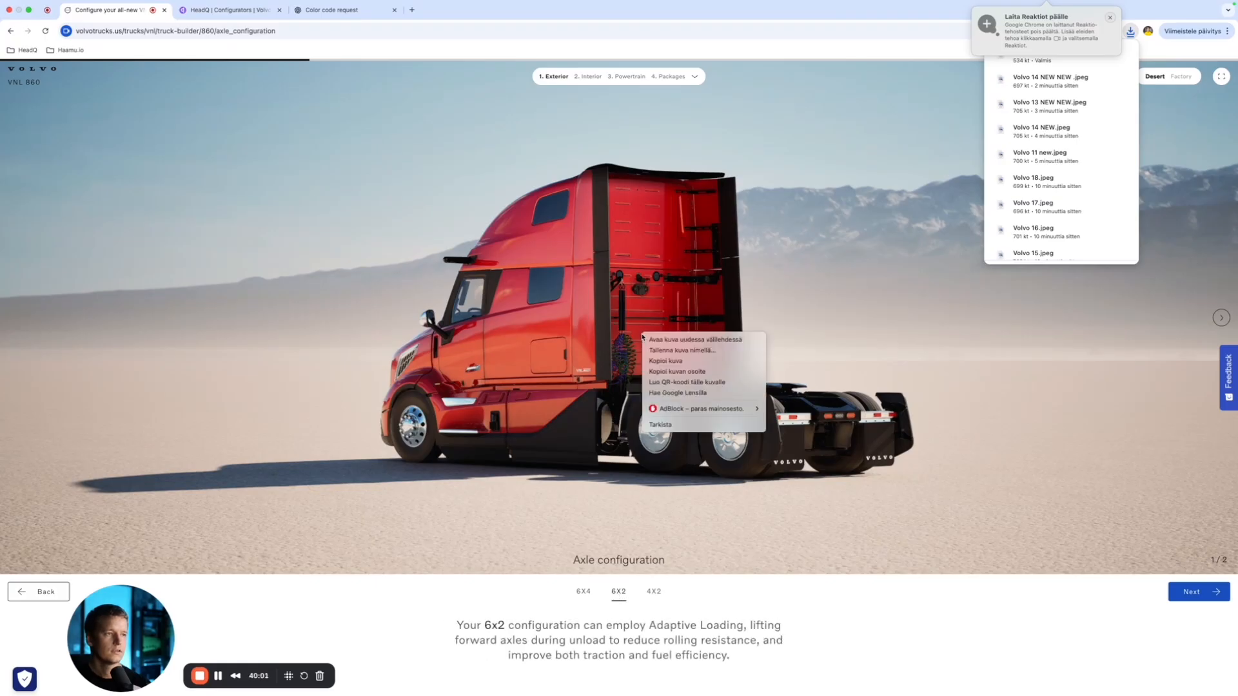
pyautogui.click(668, 350)
pyautogui.write('Volvo Axle')
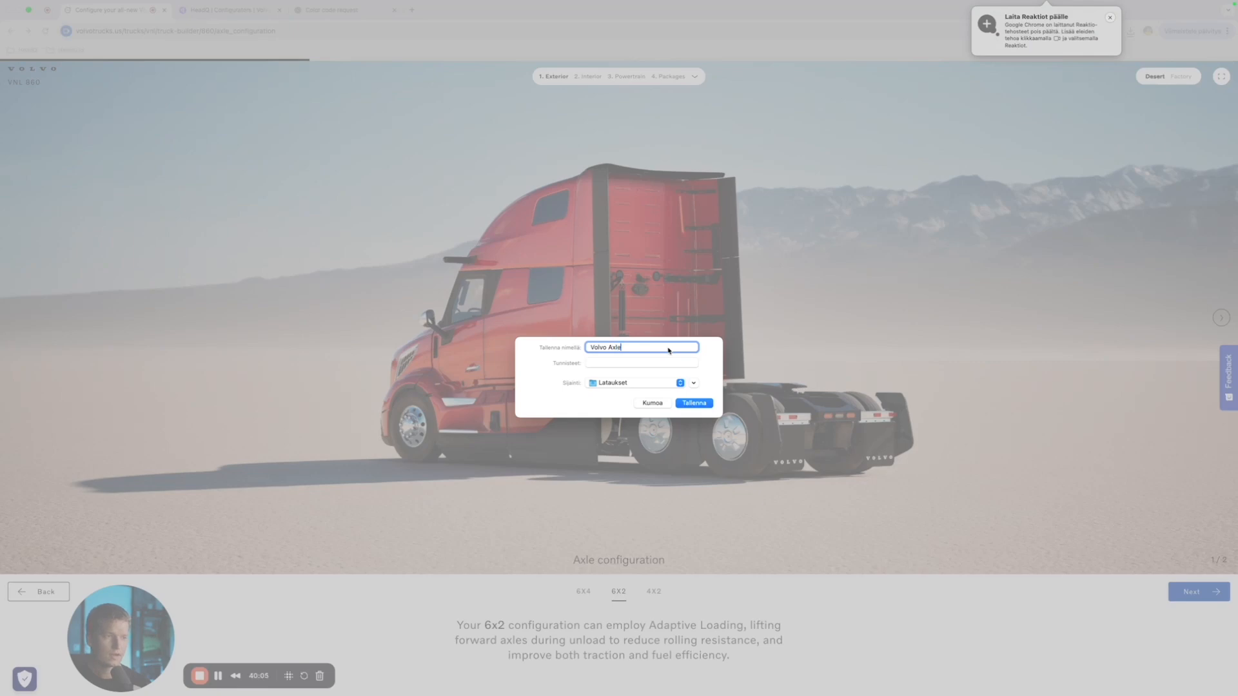
pyautogui.write(' 2')
pyautogui.press('Return')
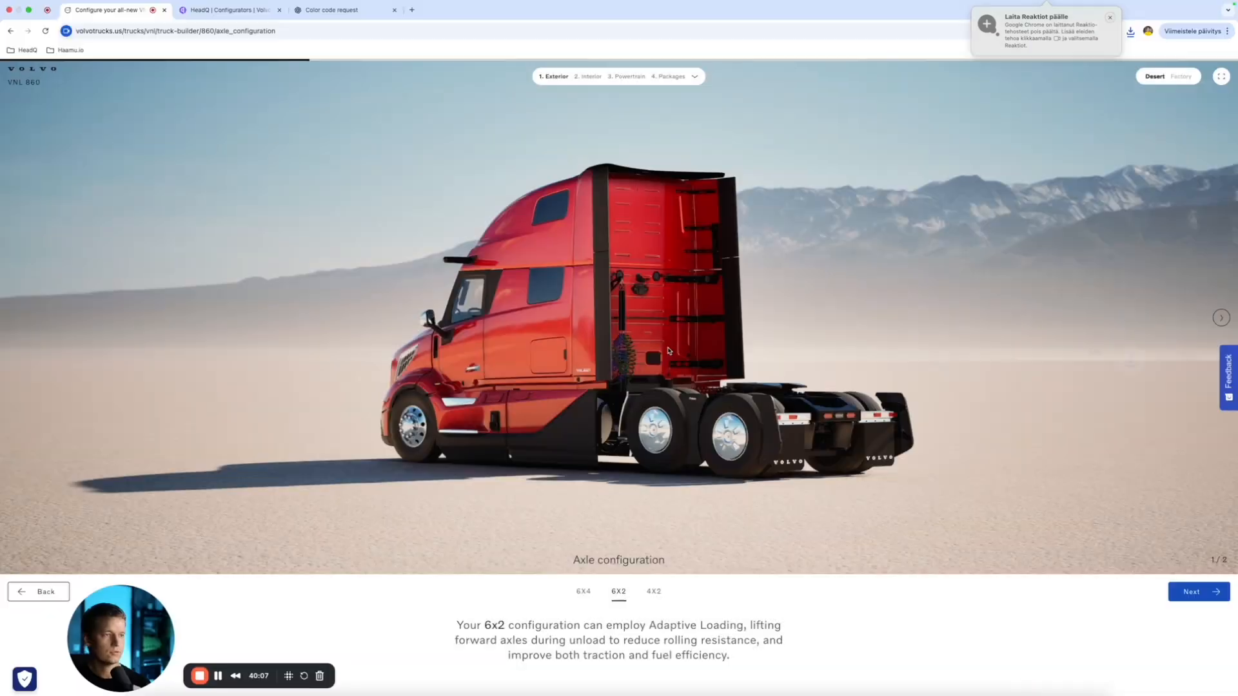
# Step: Show the 4x2 axle configuration and save its truck image as "Volvo Axle 3"
pyautogui.click(657, 598)
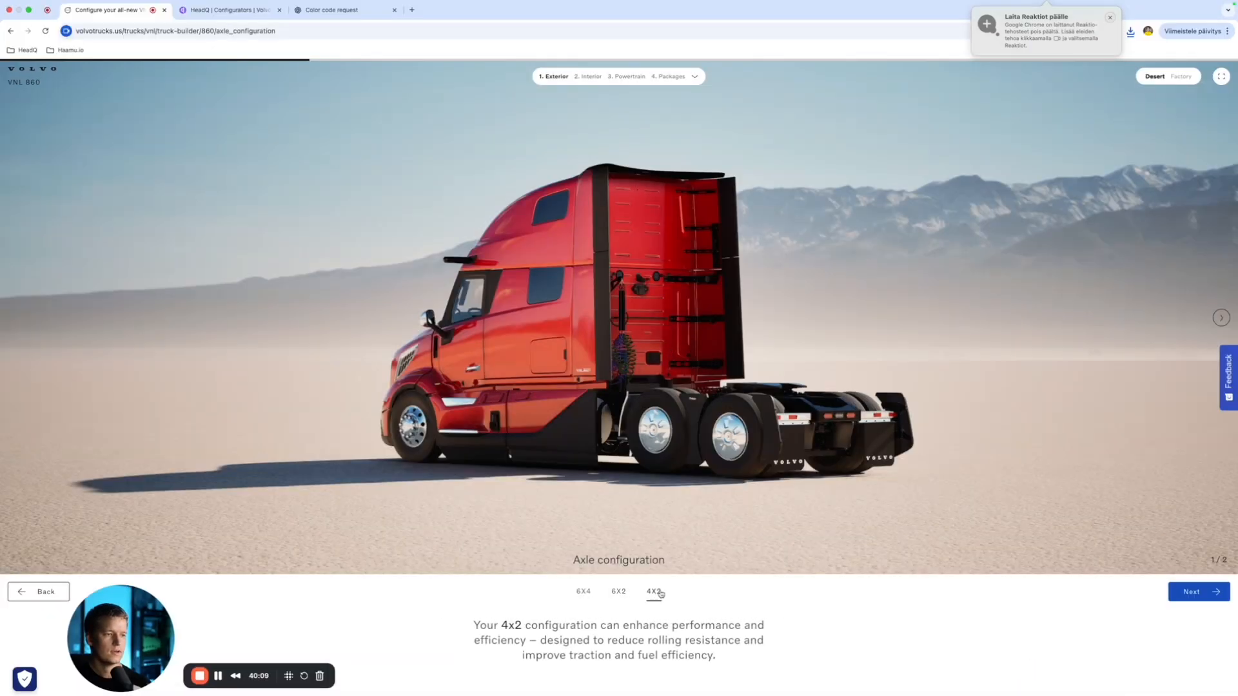
pyautogui.rightClick(580, 303)
pyautogui.click(623, 323)
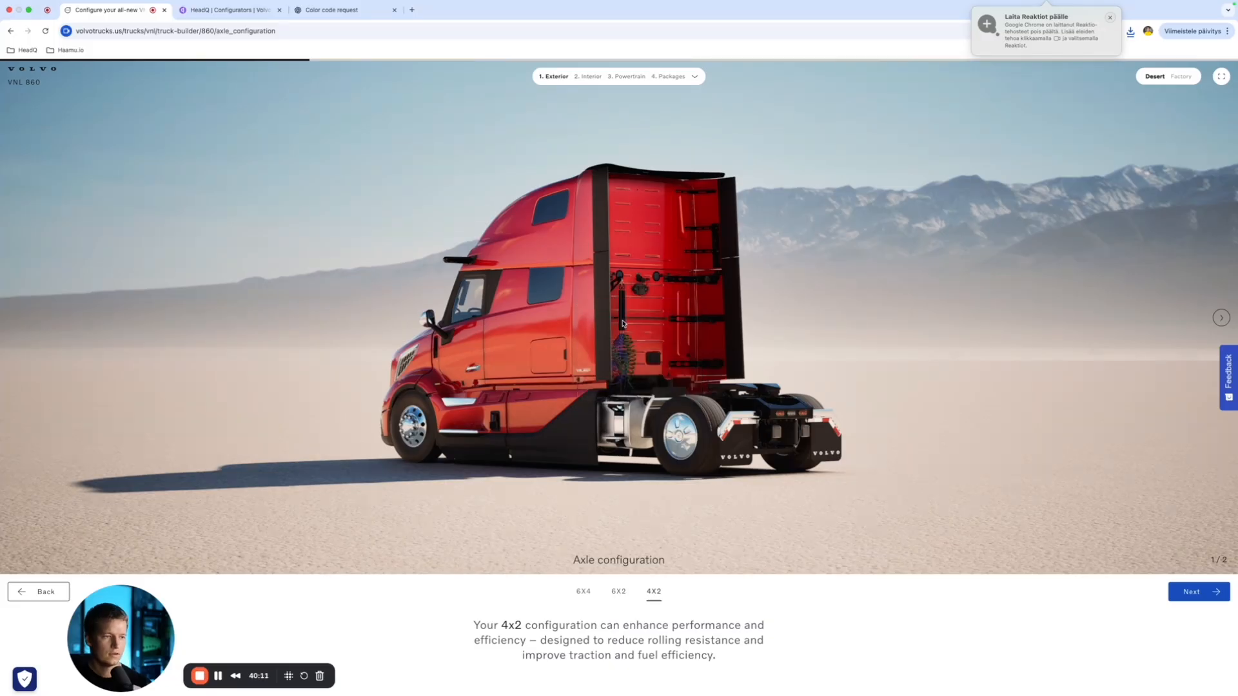
pyautogui.write('Volvo Axle')
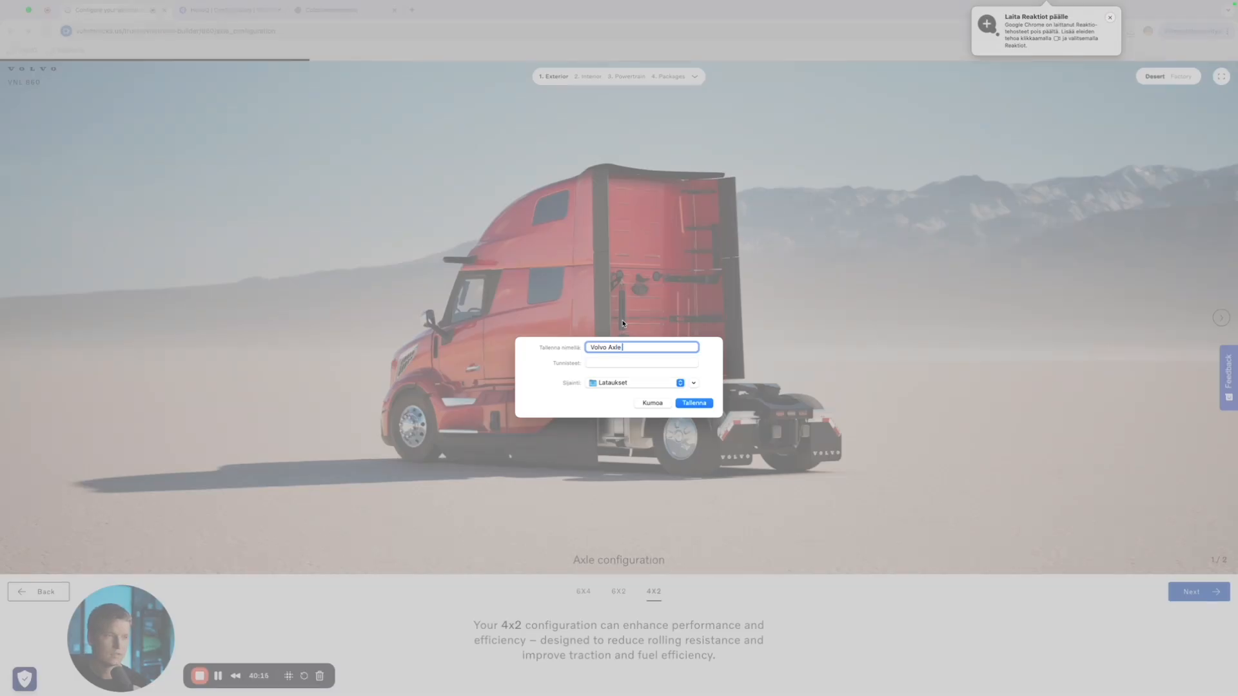
pyautogui.write(' 3')
pyautogui.press('Return')
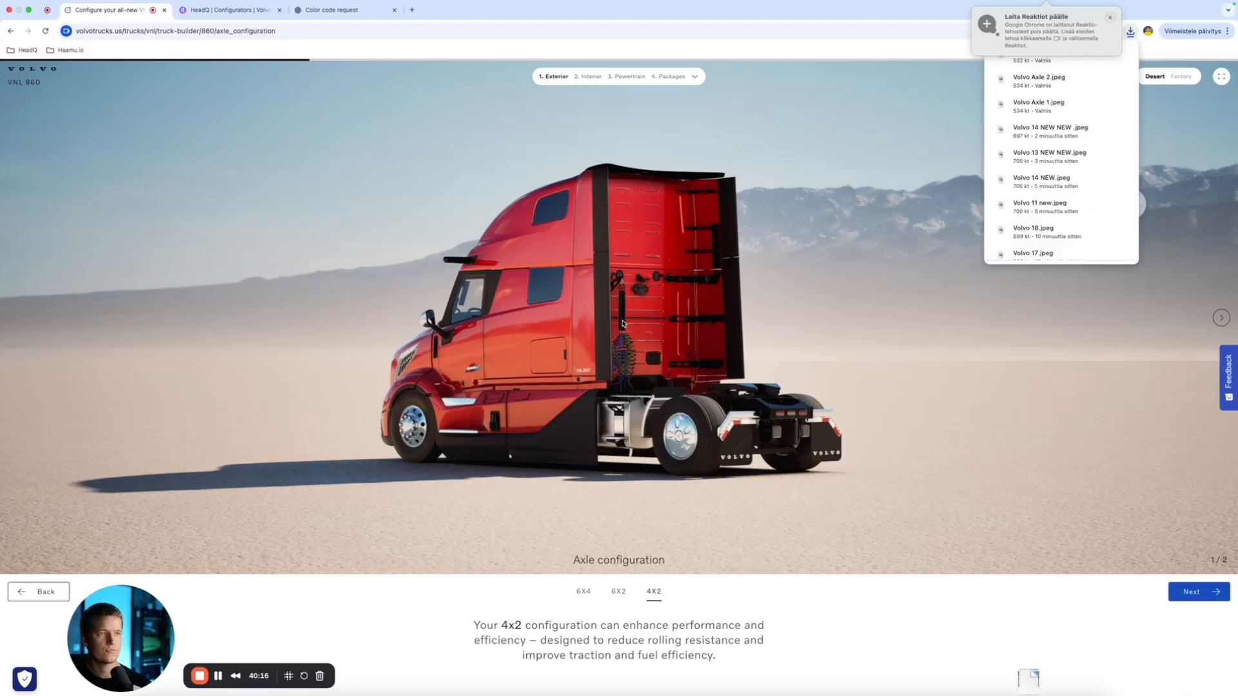
# Step: Switch back to the HeadQ configurator and open the product variations of the Axle product
pyautogui.click(208, 11)
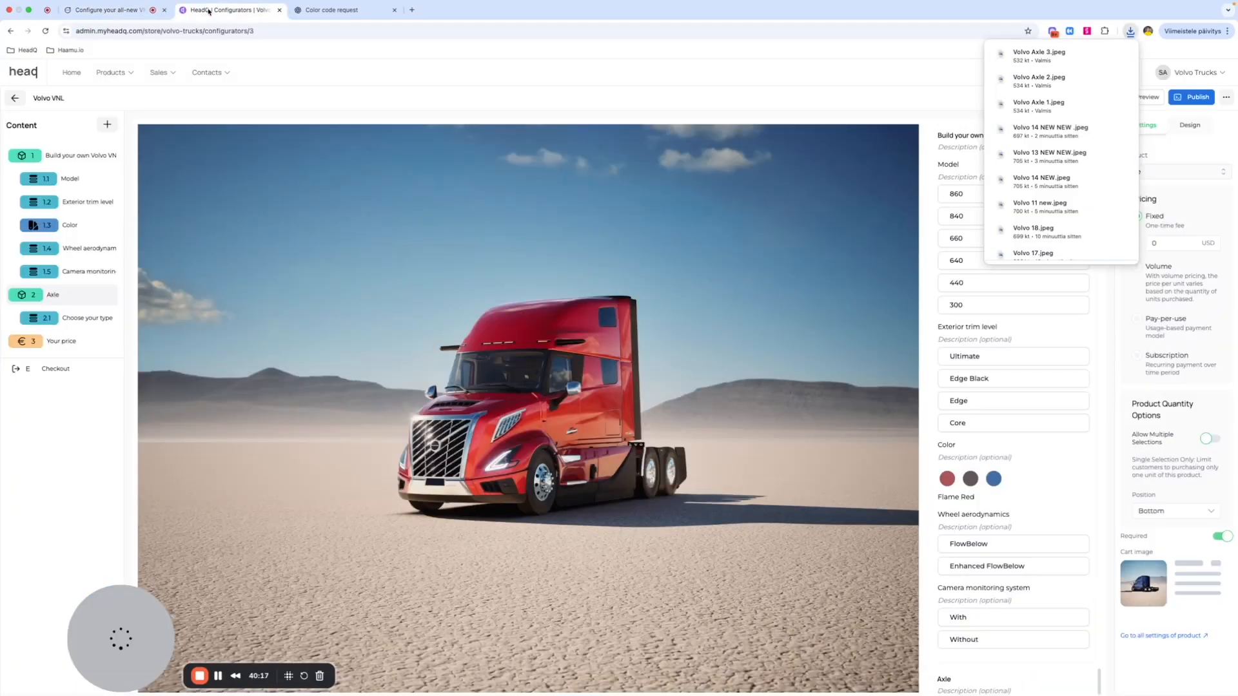
pyautogui.click(67, 295)
pyautogui.click(446, 242)
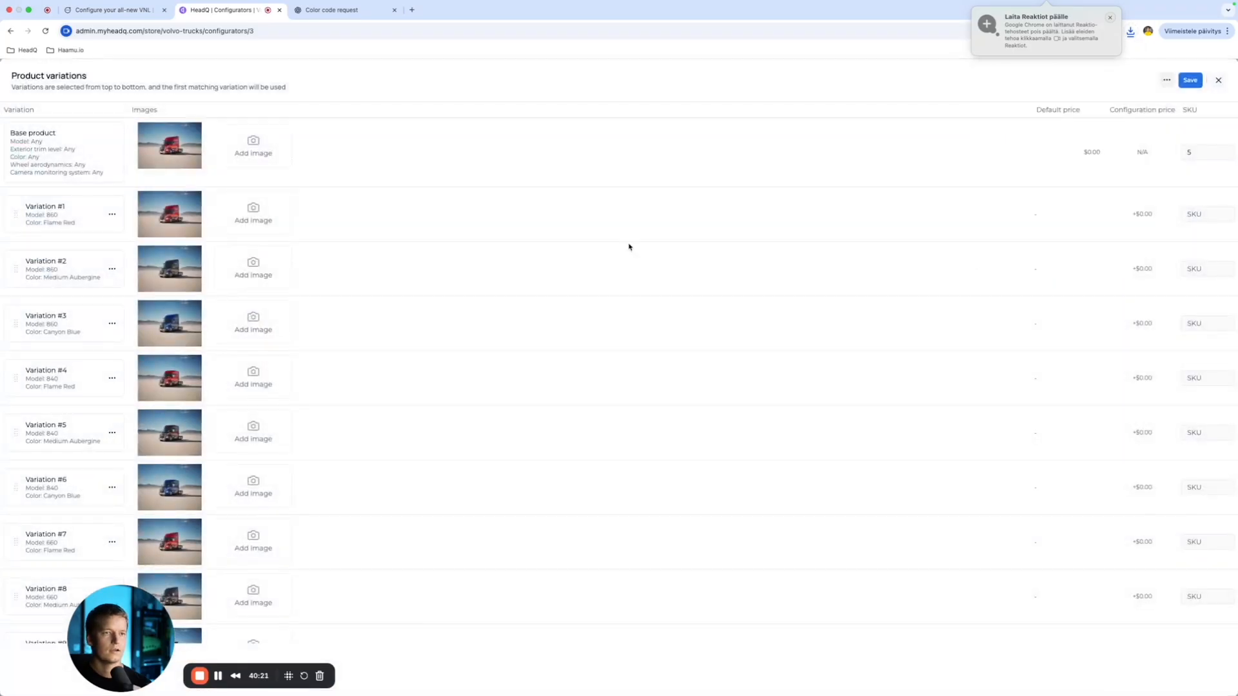
pyautogui.click(1217, 79)
pyautogui.click(84, 317)
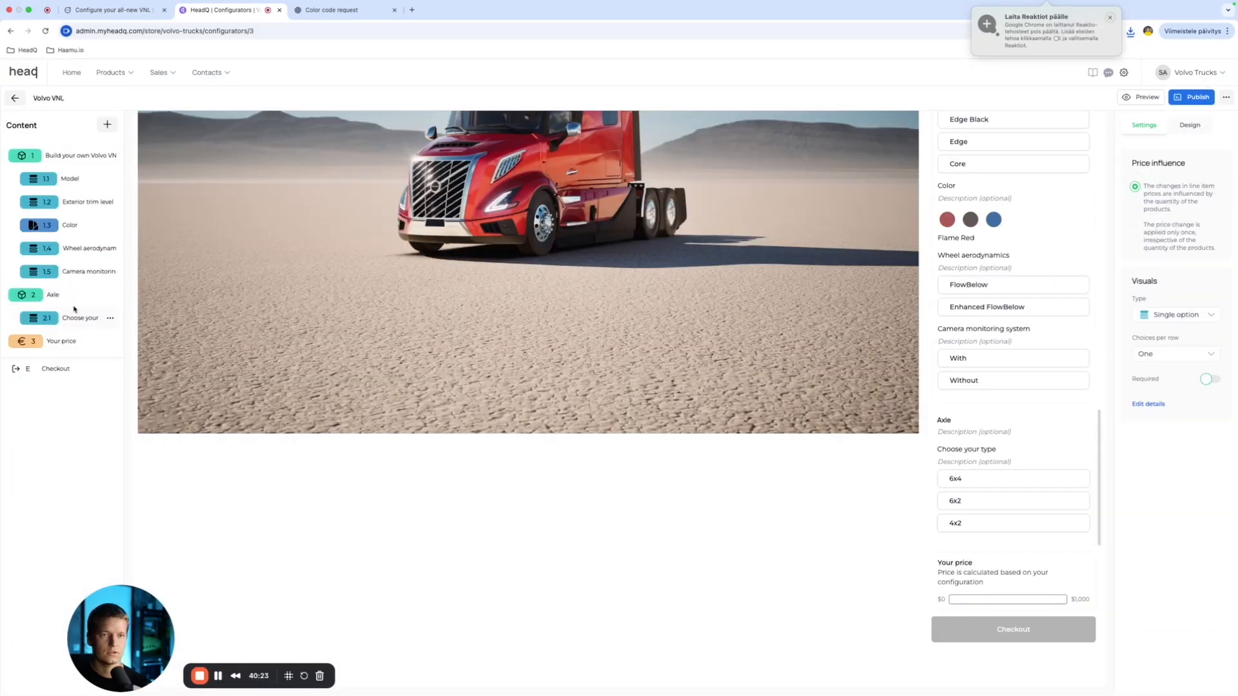
pyautogui.click(74, 301)
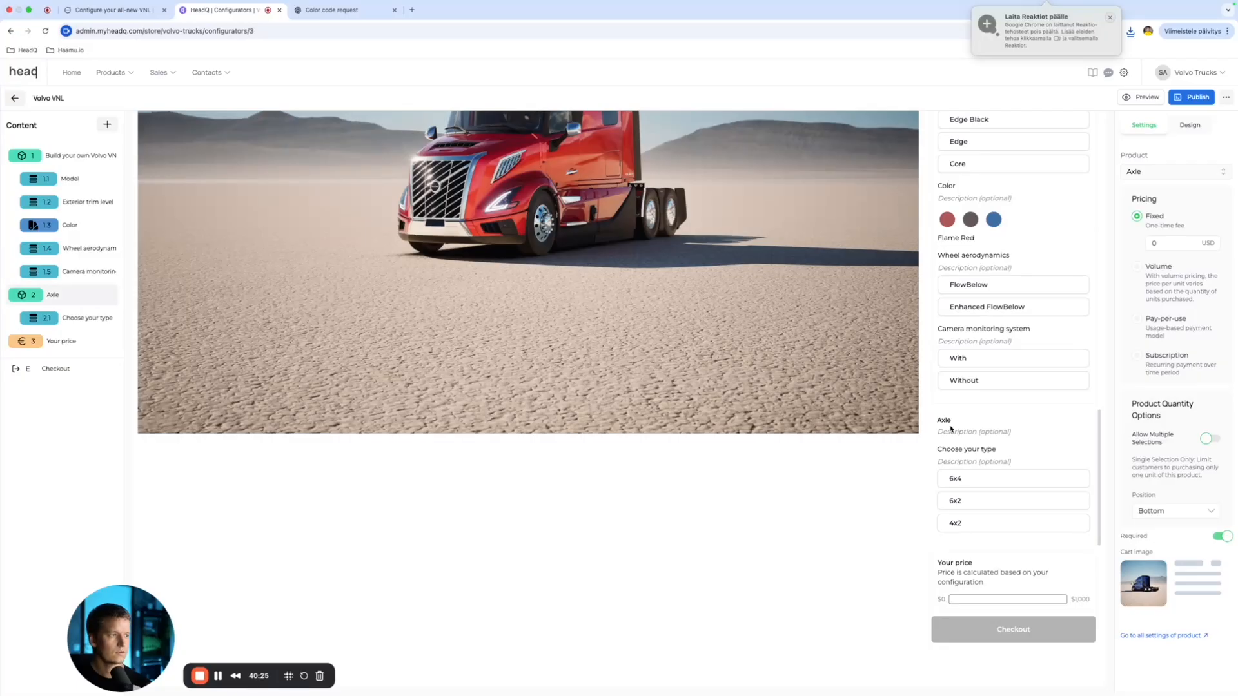
pyautogui.scroll(2, 953, 435)
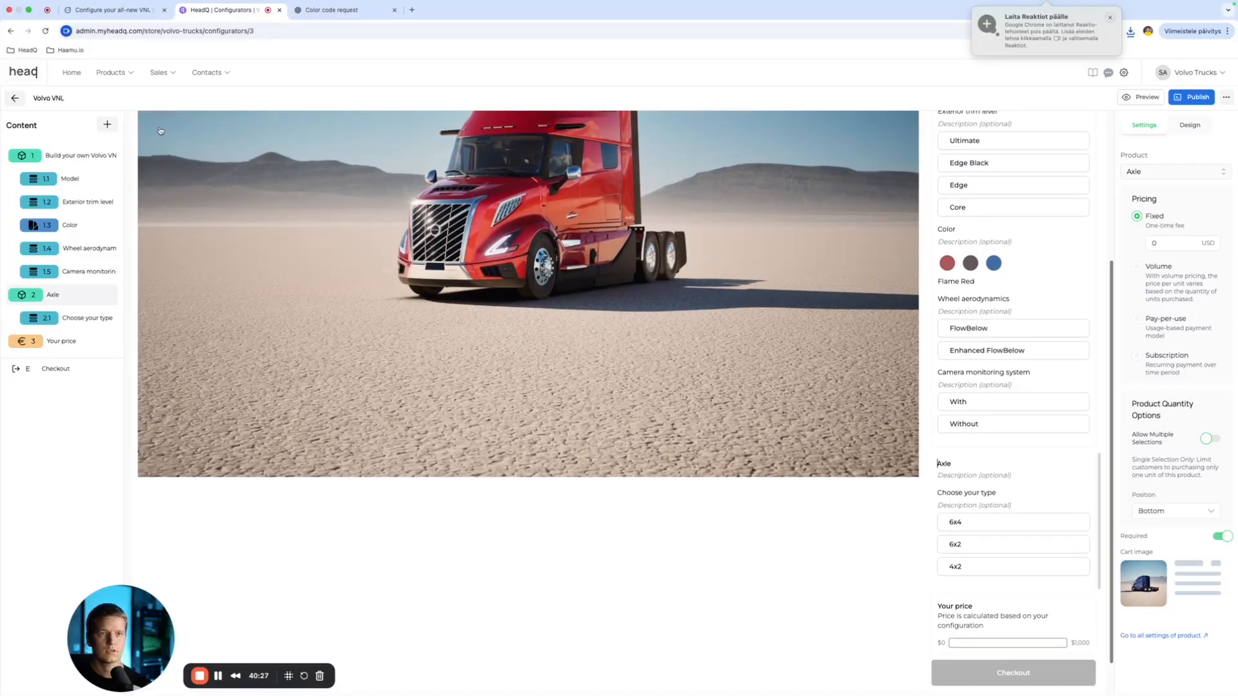
pyautogui.click(83, 157)
pyautogui.click(70, 292)
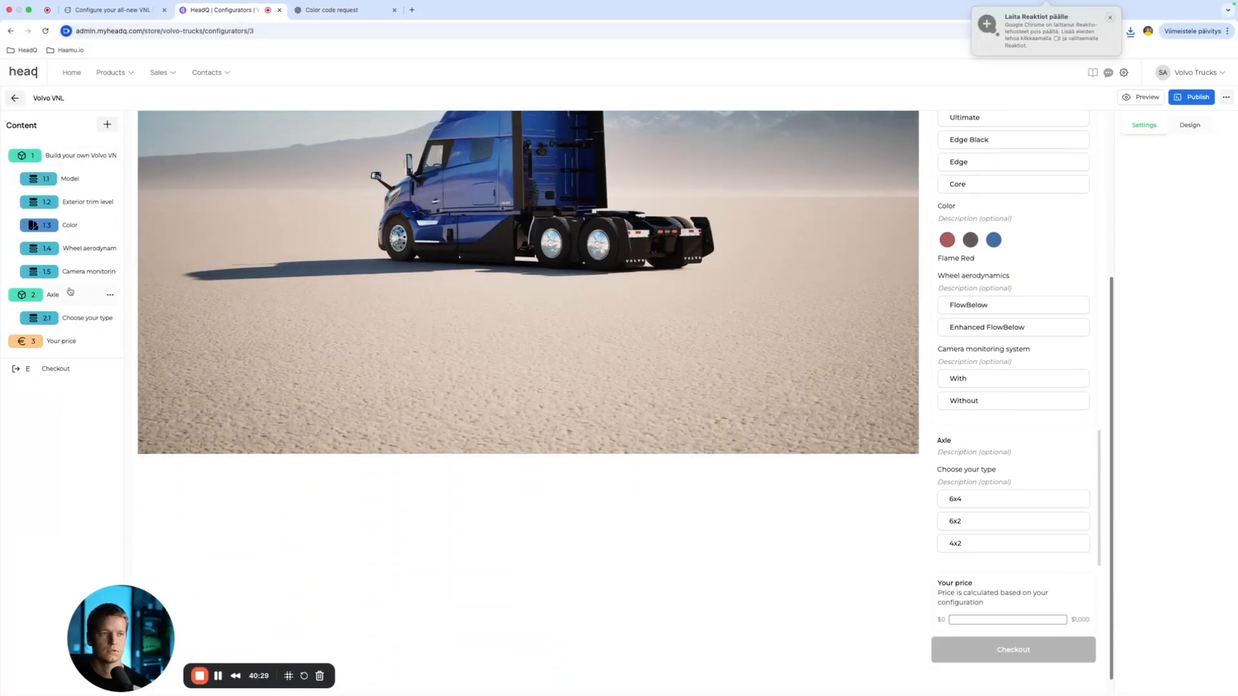
pyautogui.click(558, 216)
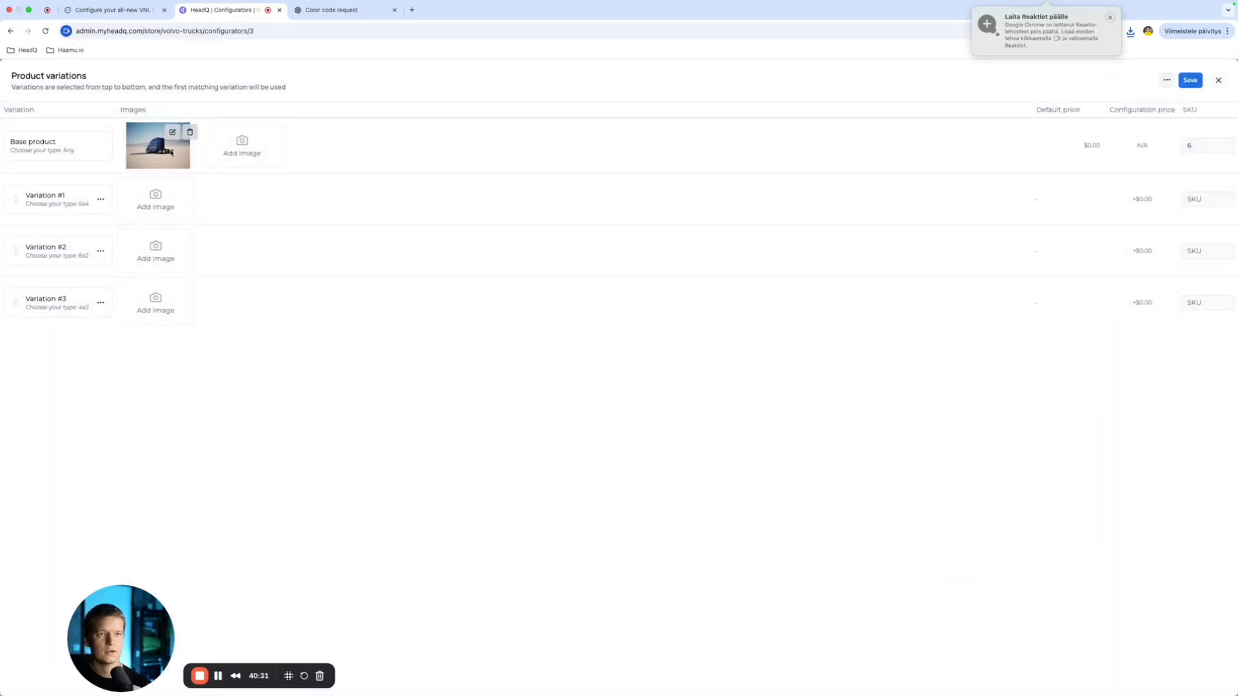
# Step: Replace the Axle base product's image with the uploaded file Volvo Axle 1.jpeg, keeping the free crop
pyautogui.click(193, 137)
pyautogui.click(160, 145)
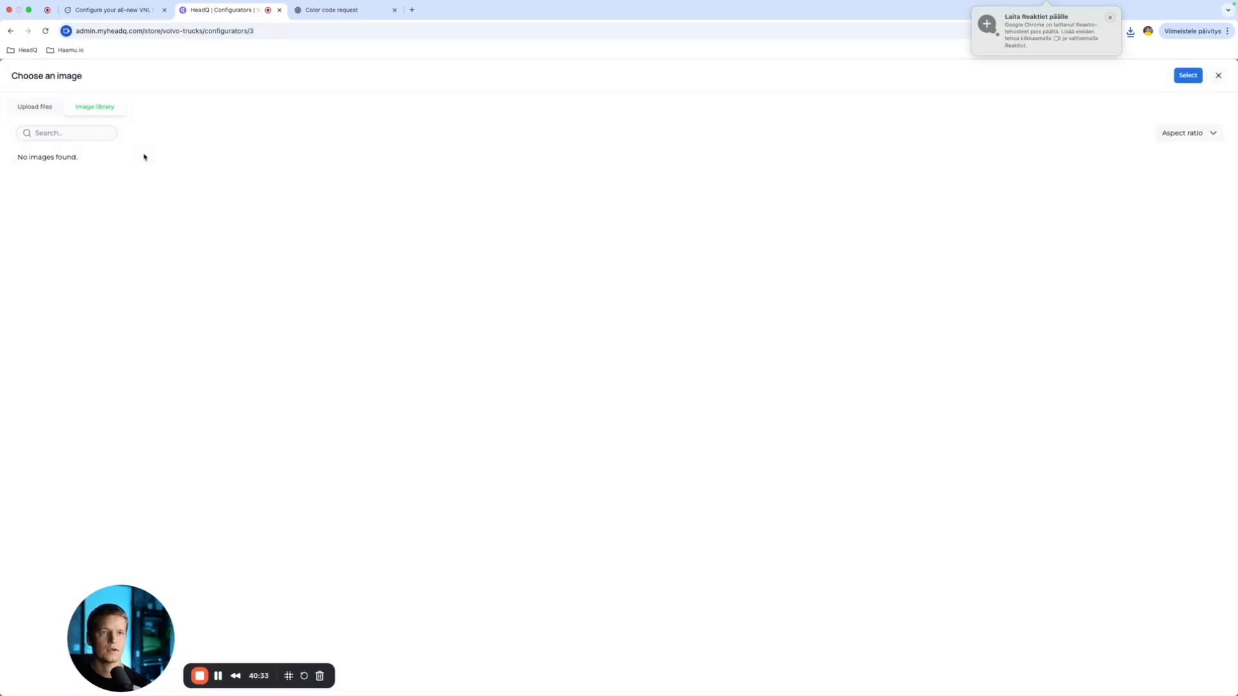
pyautogui.click(34, 107)
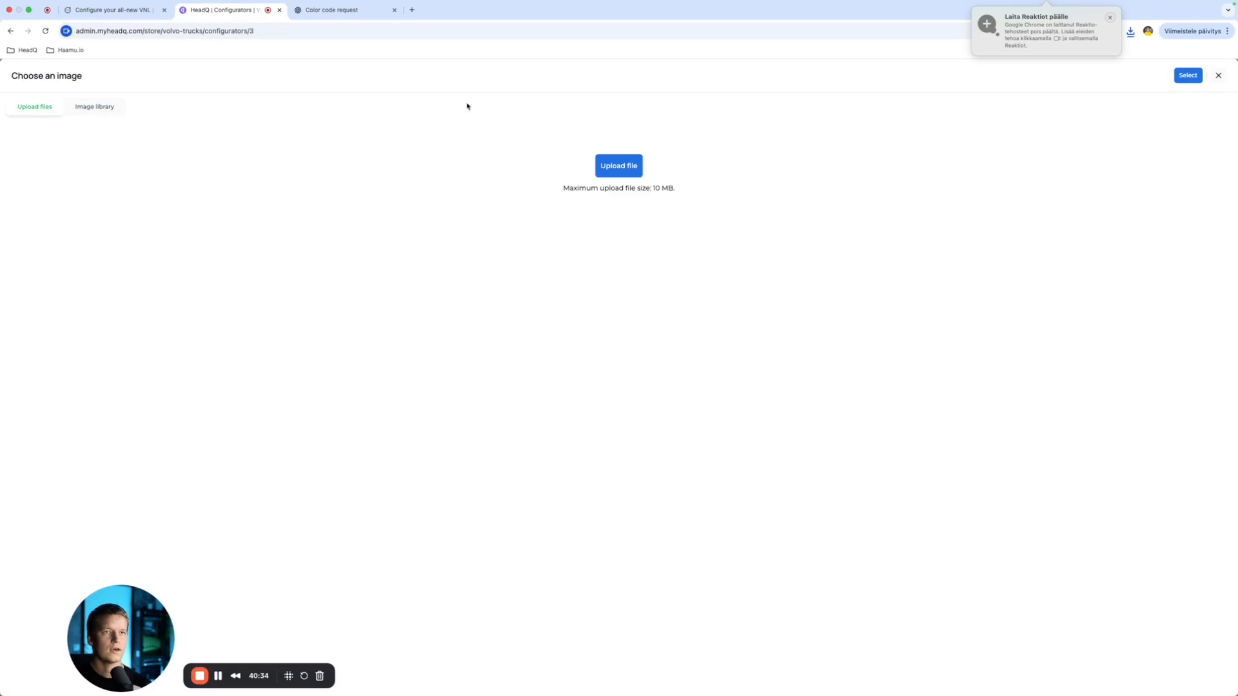
pyautogui.click(628, 168)
pyautogui.write('Volvo axle')
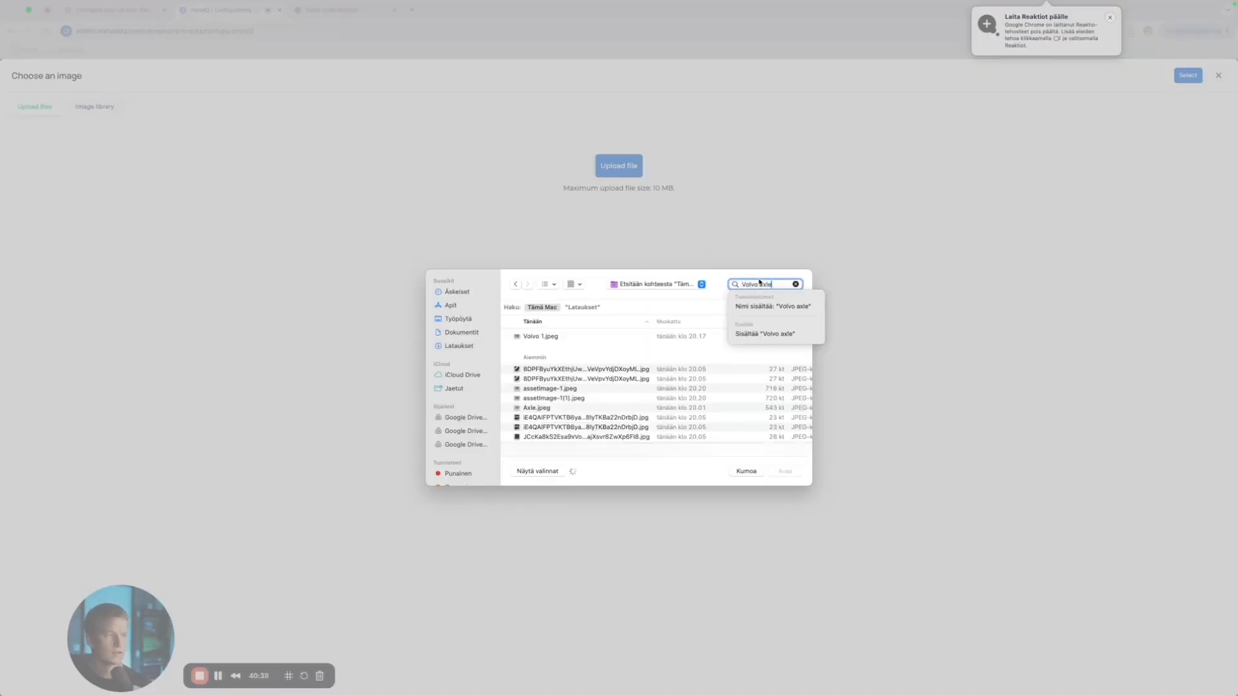
pyautogui.tripleClick(761, 284)
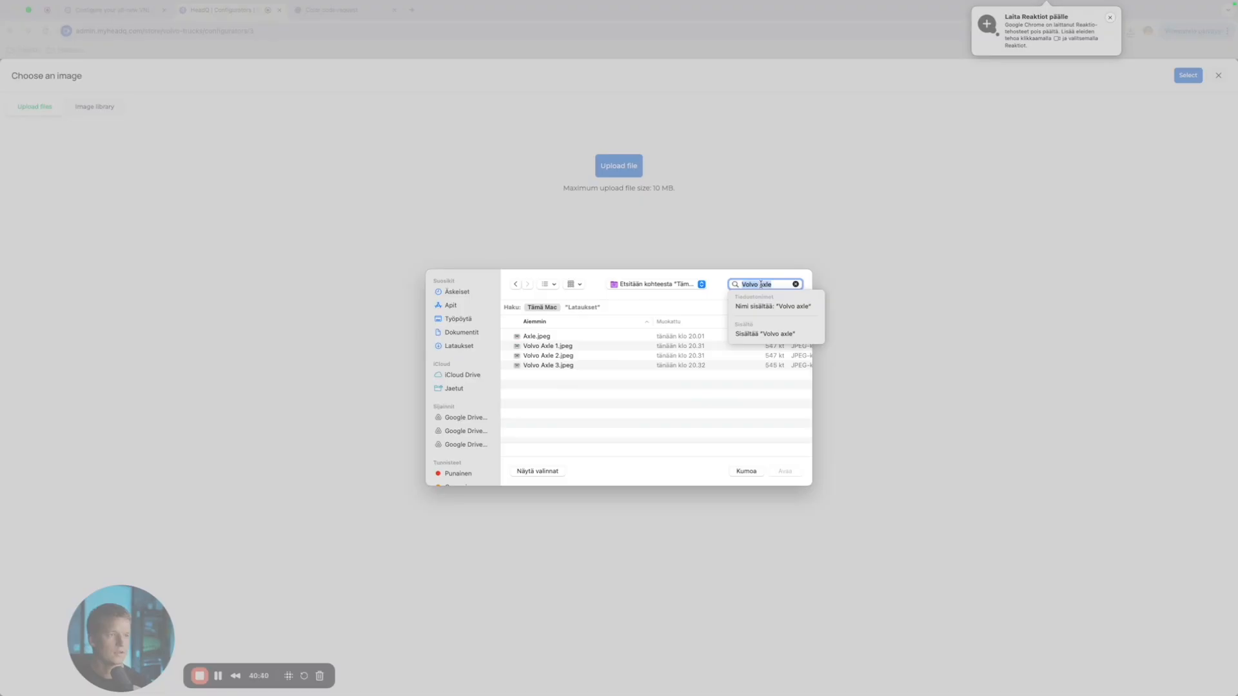
pyautogui.click(553, 348)
pyautogui.click(775, 470)
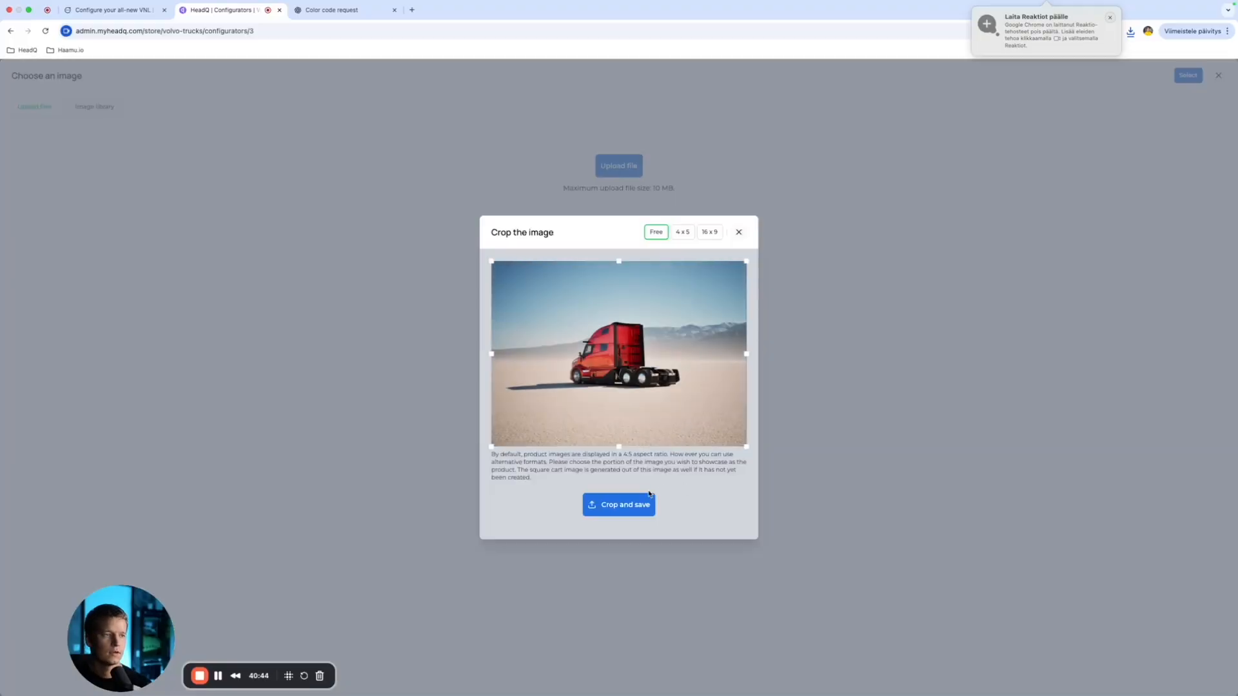
pyautogui.click(639, 505)
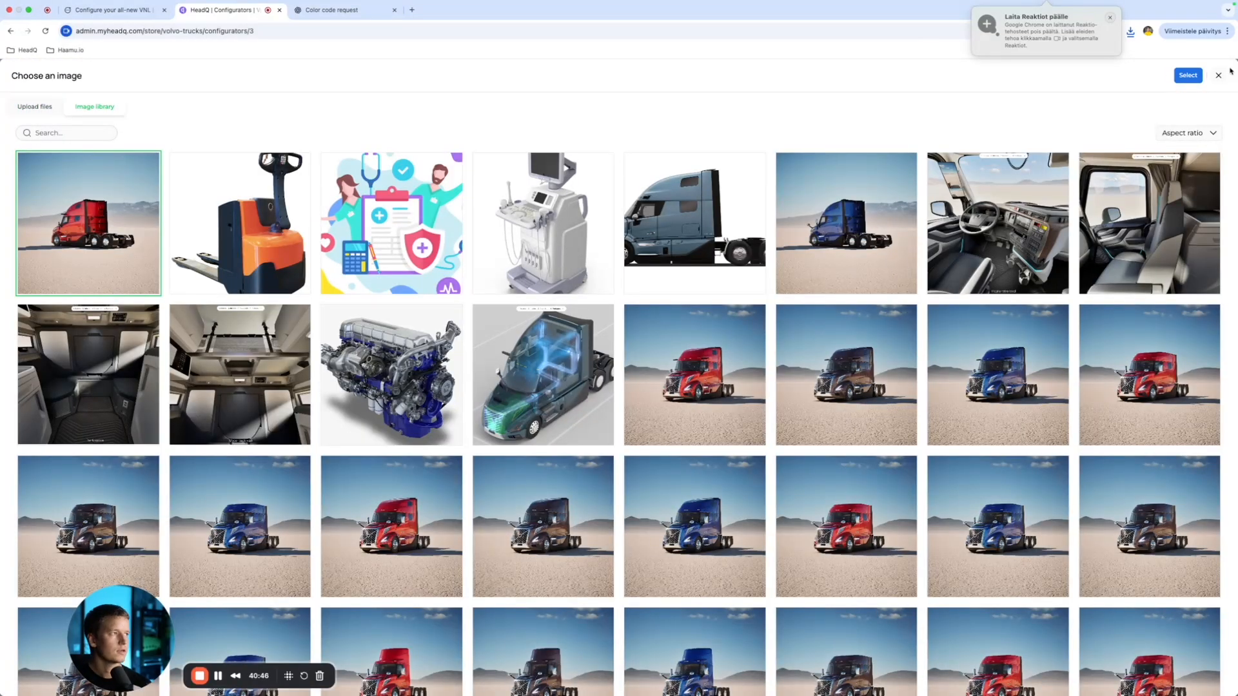
pyautogui.click(1188, 75)
# Step: Assign the red axle truck image from the image library to the 6x4 variation
pyautogui.click(151, 210)
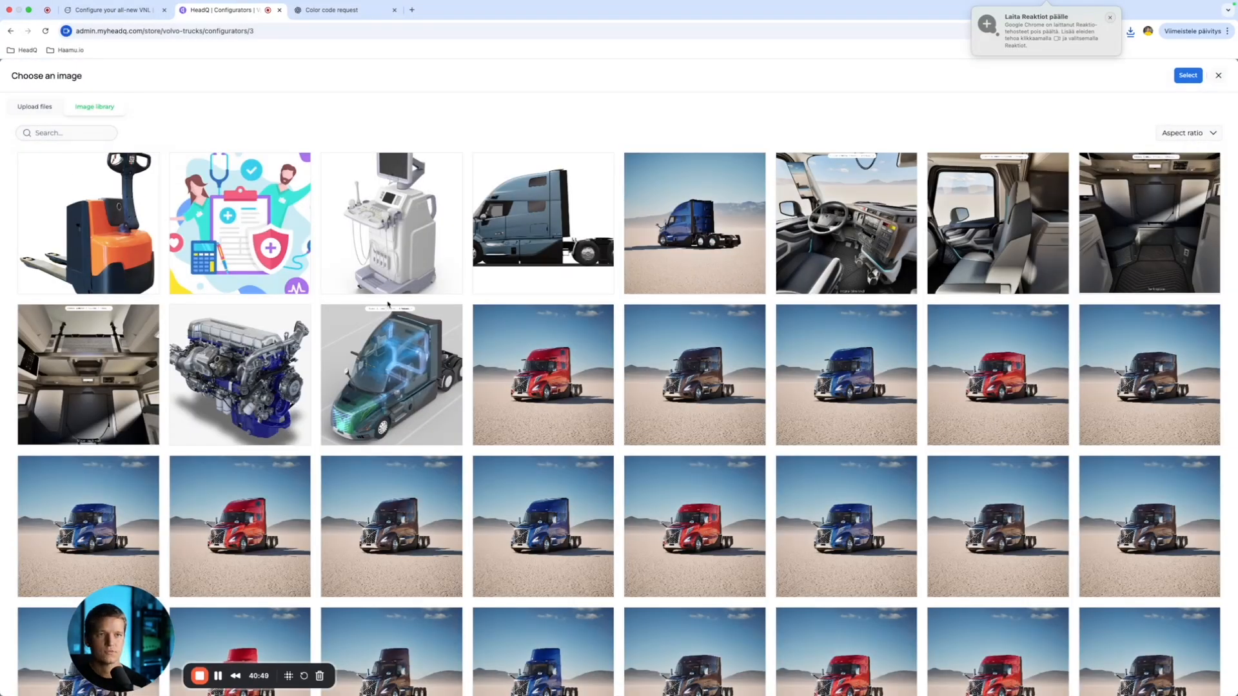
pyautogui.scroll(-5, 236, 594)
pyautogui.click(106, 559)
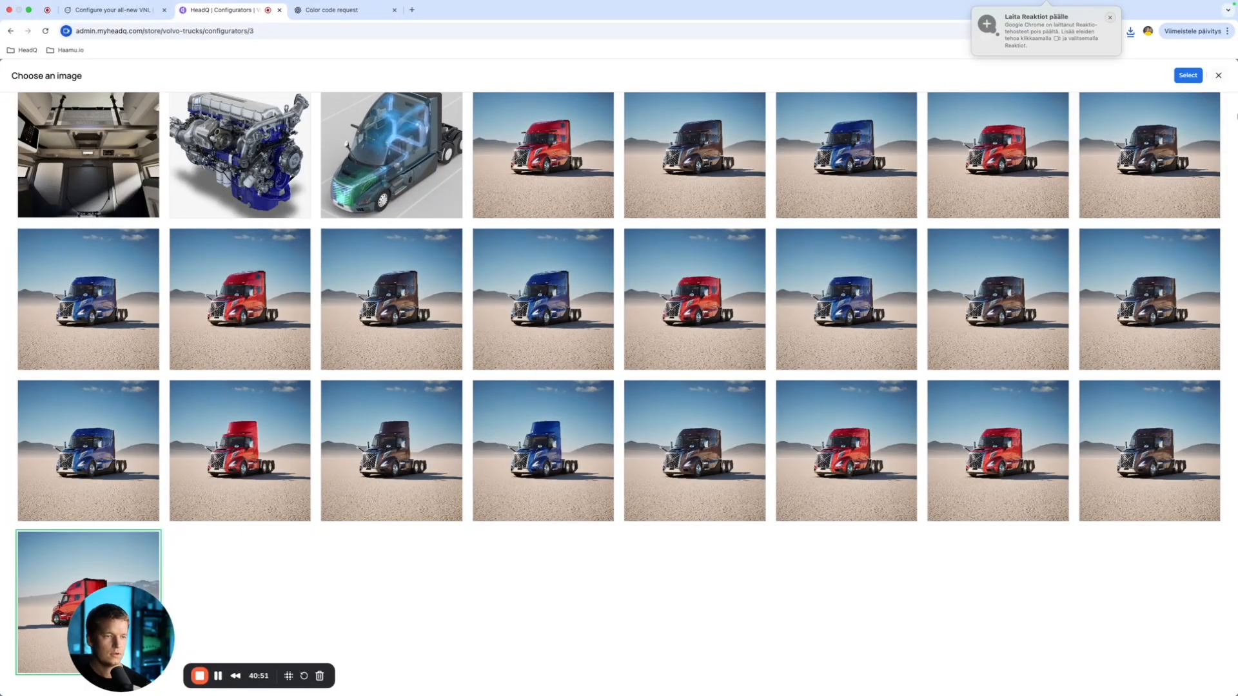
pyautogui.click(1187, 75)
# Step: Upload Volvo Axle 2.jpeg and assign it as the image of the 6x2 variation
pyautogui.click(152, 253)
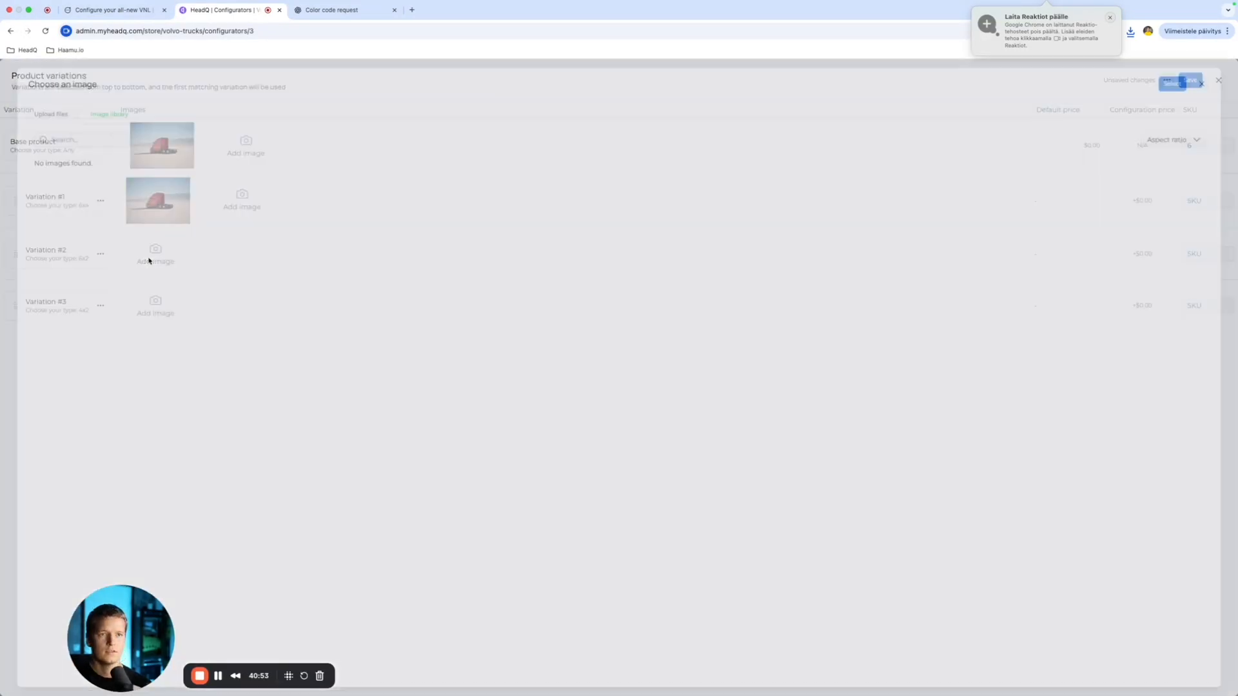
pyautogui.click(35, 106)
pyautogui.click(619, 166)
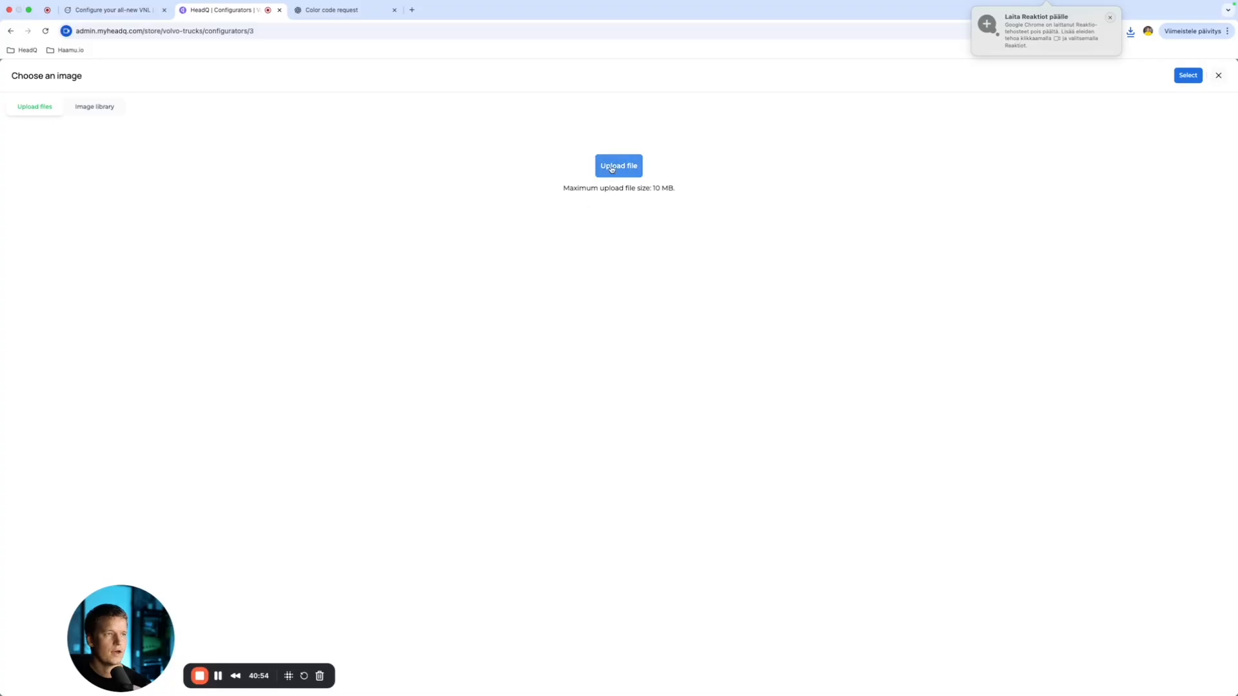
pyautogui.press('super+f')
pyautogui.write('Volvo axle')
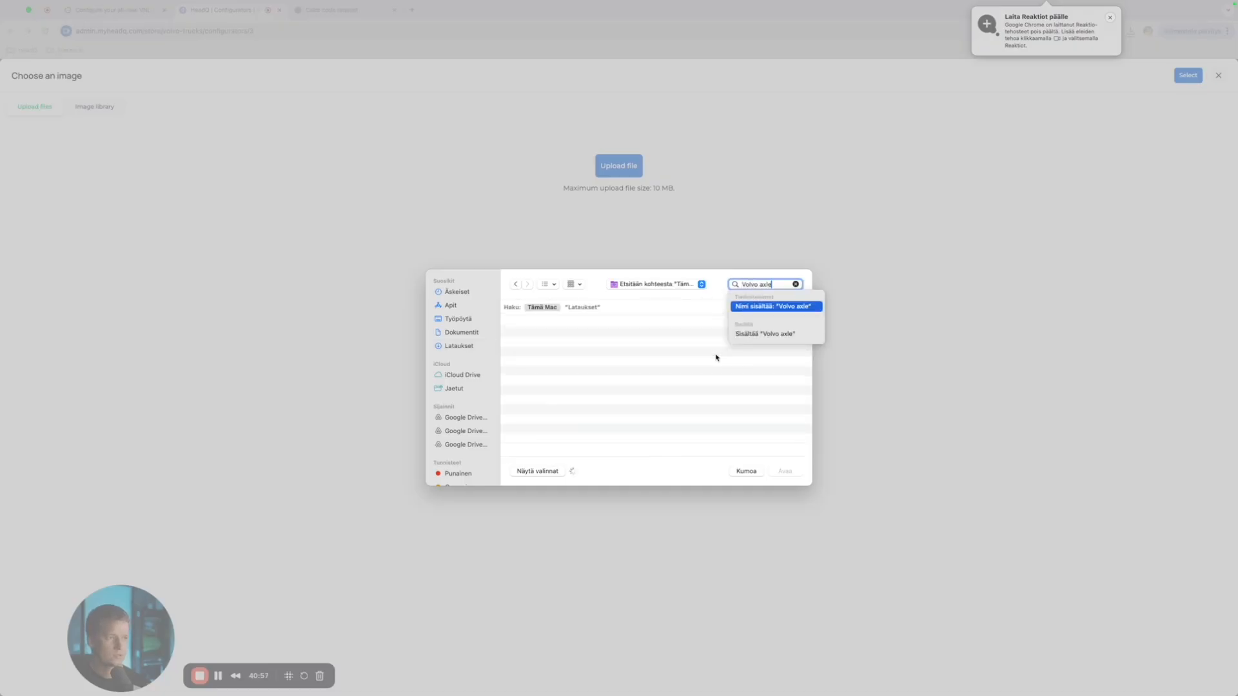
pyautogui.click(567, 354)
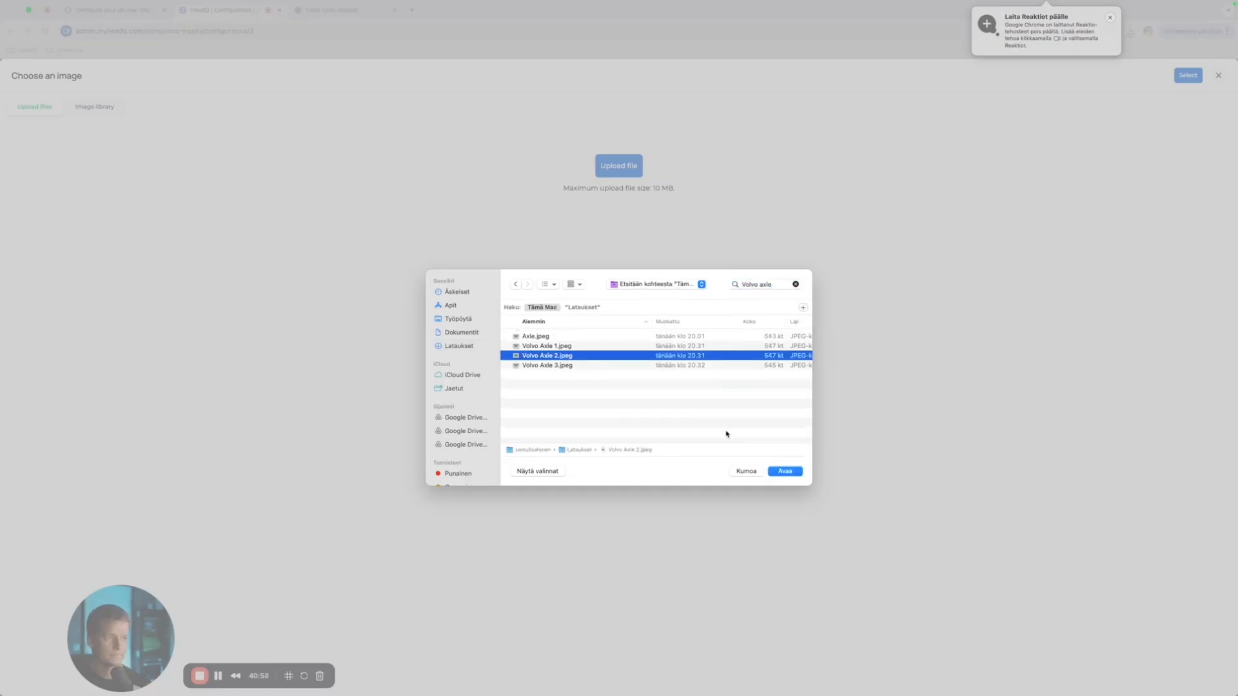
pyautogui.click(785, 473)
pyautogui.click(648, 503)
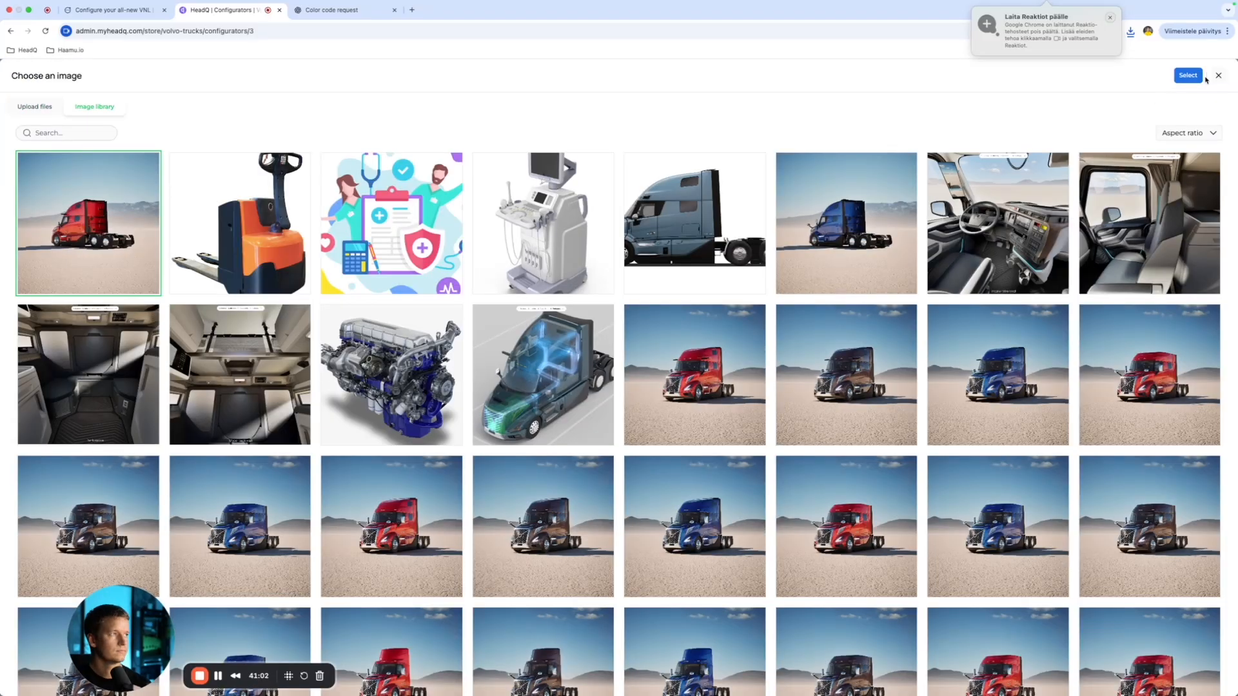
pyautogui.click(1198, 77)
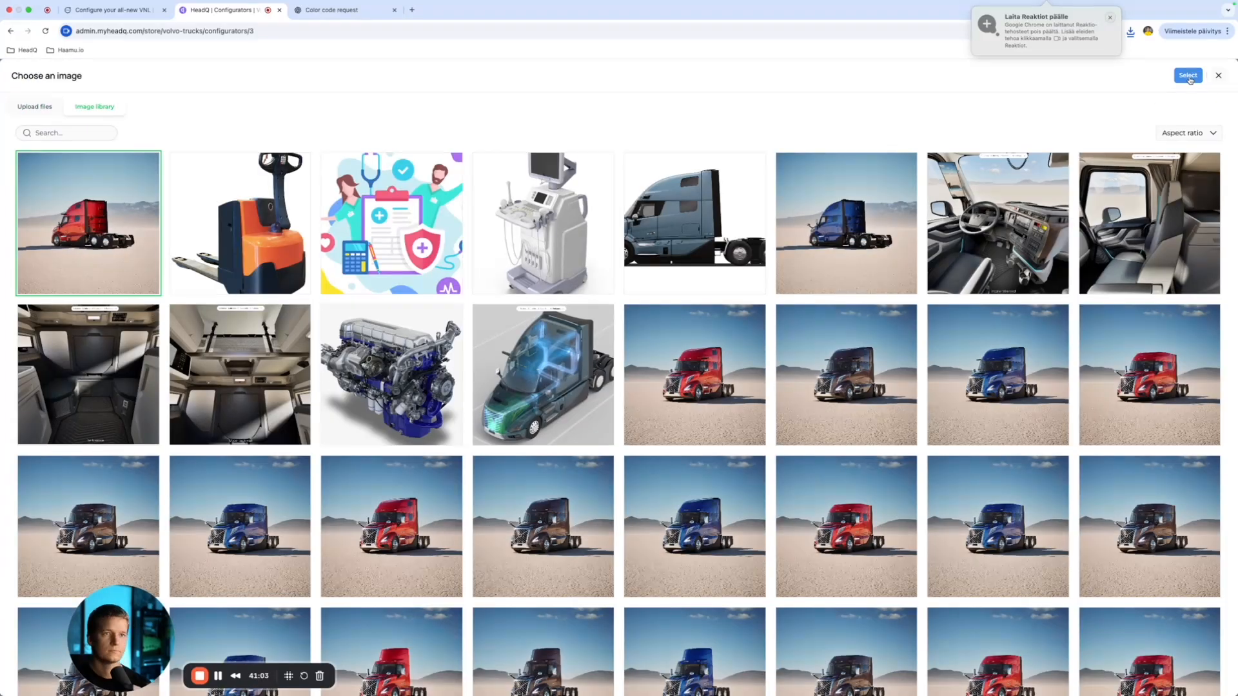
# Step: Upload Volvo Axle 3.jpeg and assign it as the image of the 4x2 variation
pyautogui.click(152, 316)
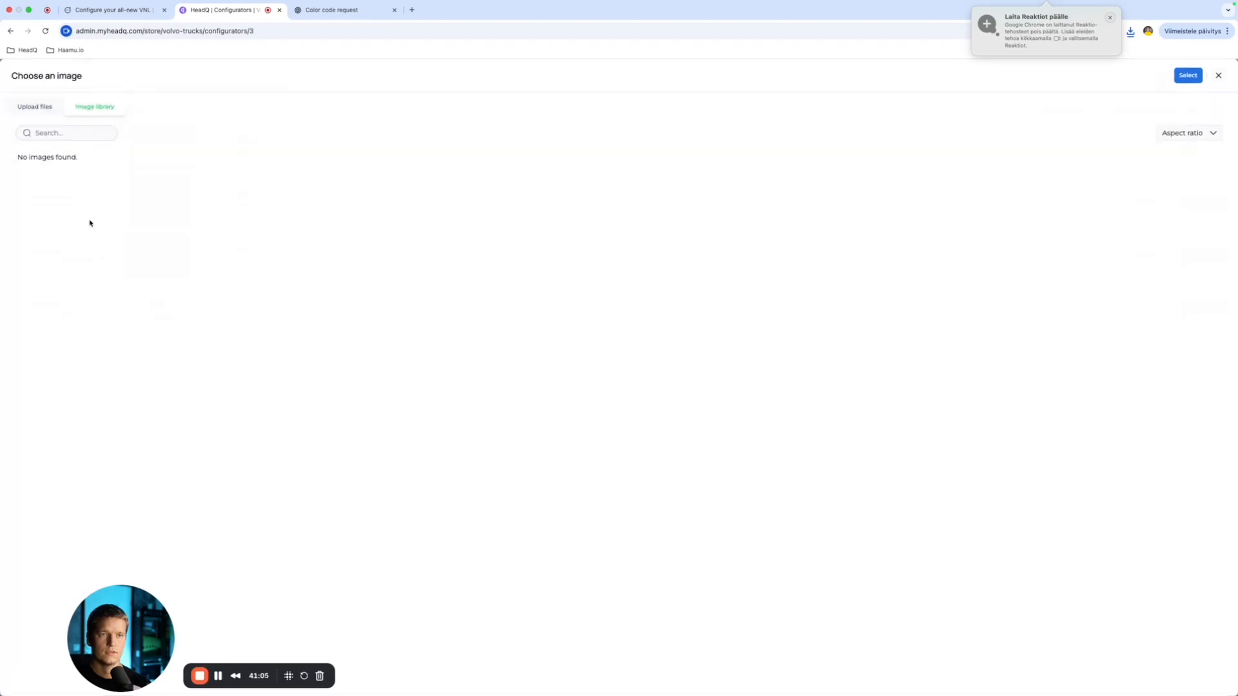
pyautogui.click(45, 108)
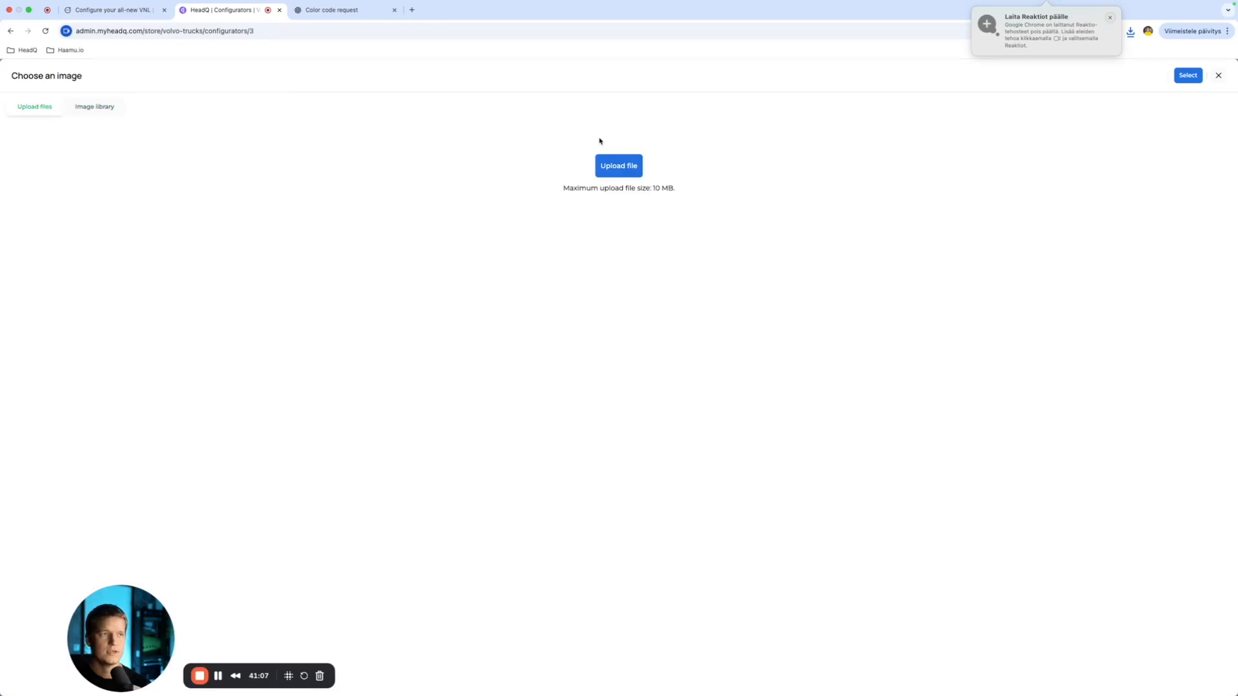
pyautogui.click(634, 173)
pyautogui.click(763, 286)
pyautogui.write('Volvo axle')
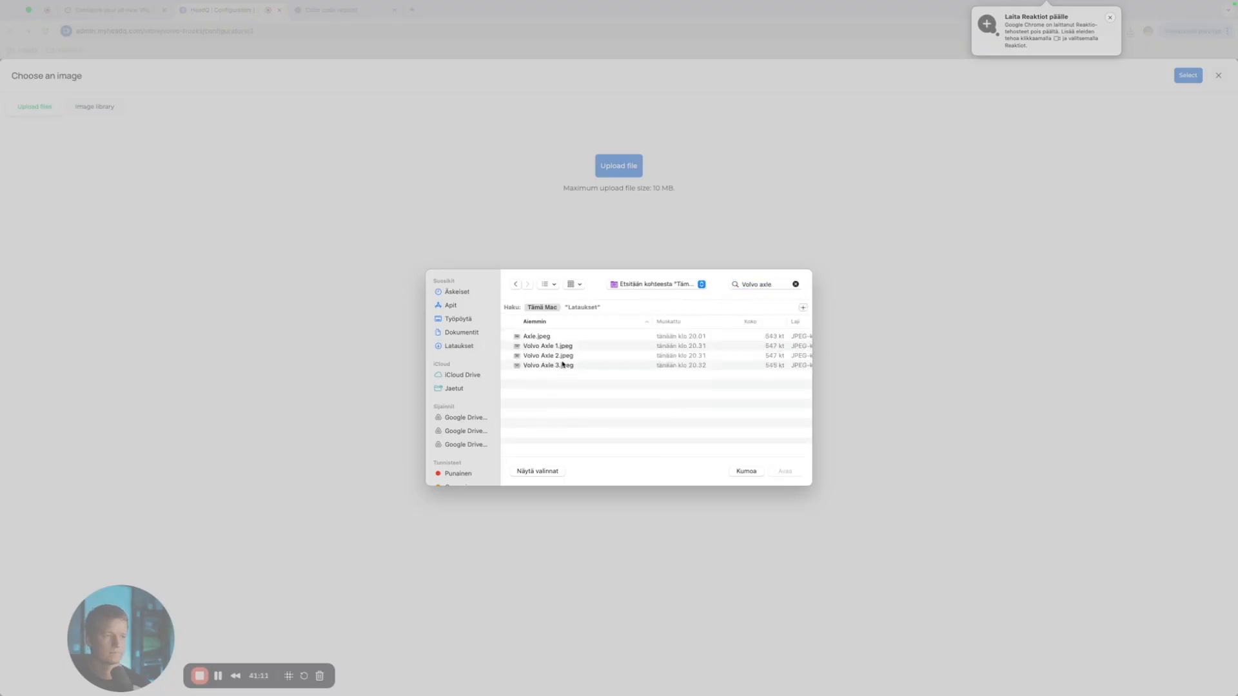
pyautogui.click(562, 364)
pyautogui.click(787, 471)
pyautogui.click(610, 505)
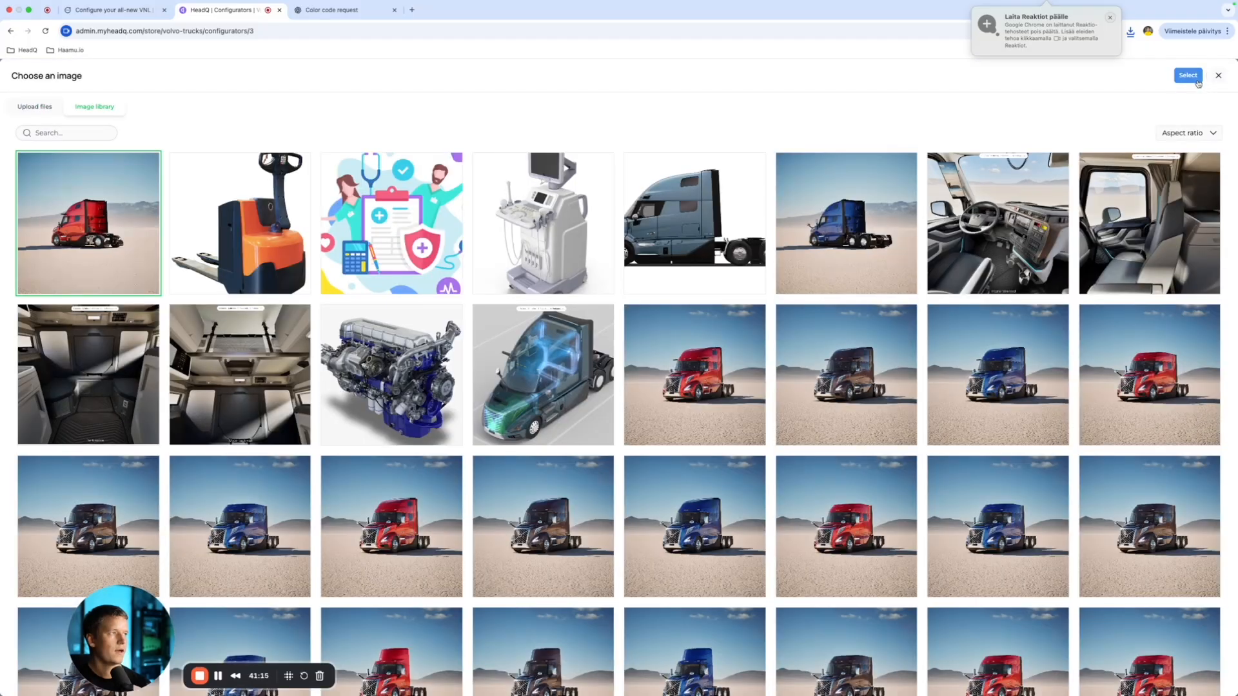
pyautogui.click(1188, 76)
# Step: Check the Wheel aerodynamics stage in Volvo's truck builder, and save the Axle product variations in HeadQ
pyautogui.click(122, 10)
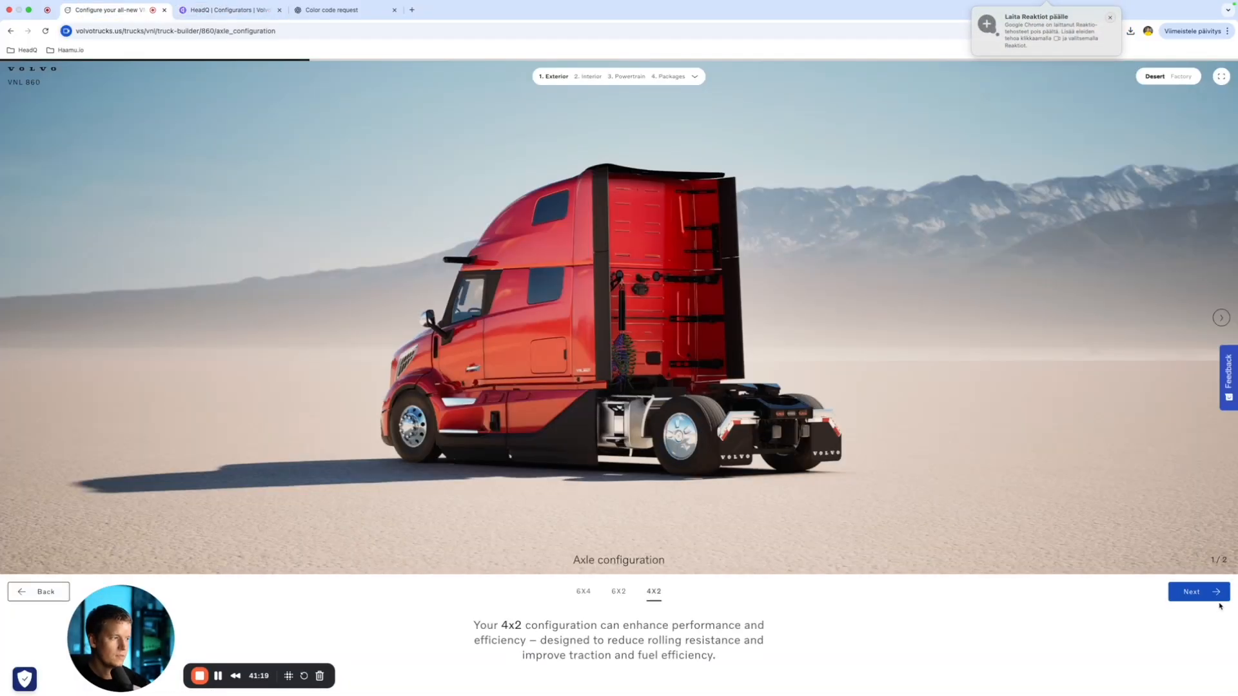
pyautogui.click(1200, 592)
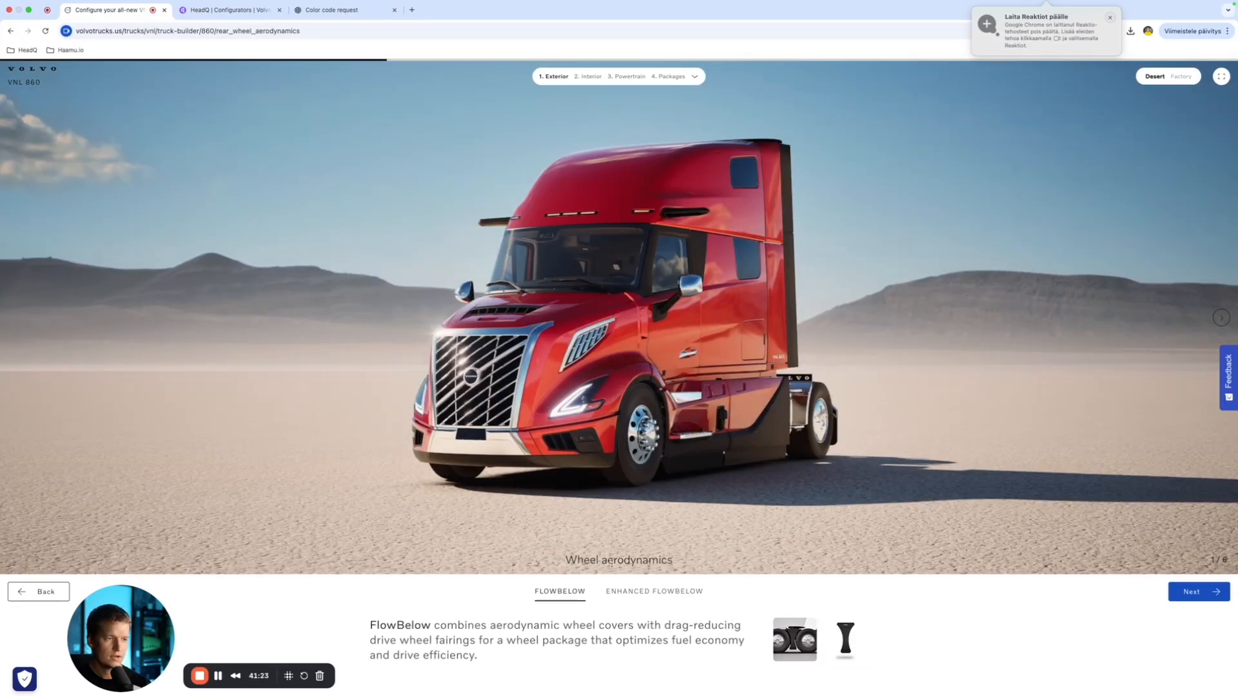
pyautogui.tripleClick(612, 560)
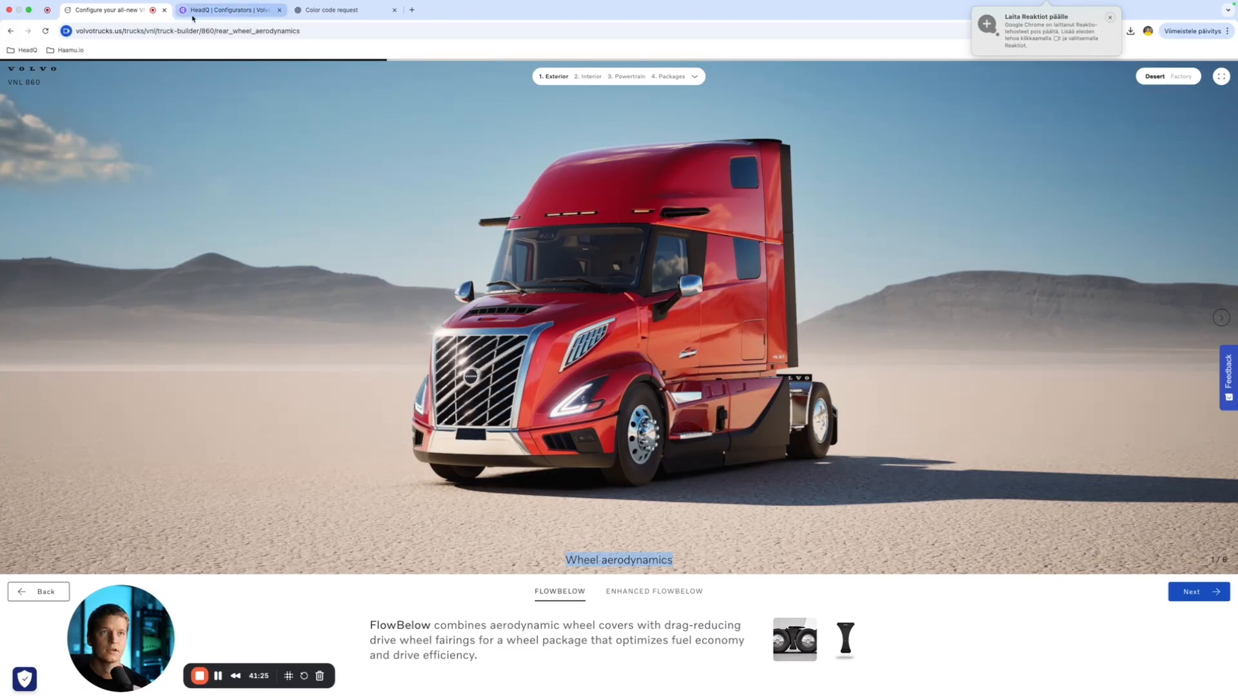
pyautogui.click(225, 9)
pyautogui.click(1190, 80)
# Step: Compare the HeadQ configurator's options with the Volvo truck builder stages from Wheel aerodynamics through to Interior trim level
pyautogui.scroll(1, 1070, 353)
pyautogui.scroll(5, 1070, 353)
pyautogui.scroll(-1, 1061, 399)
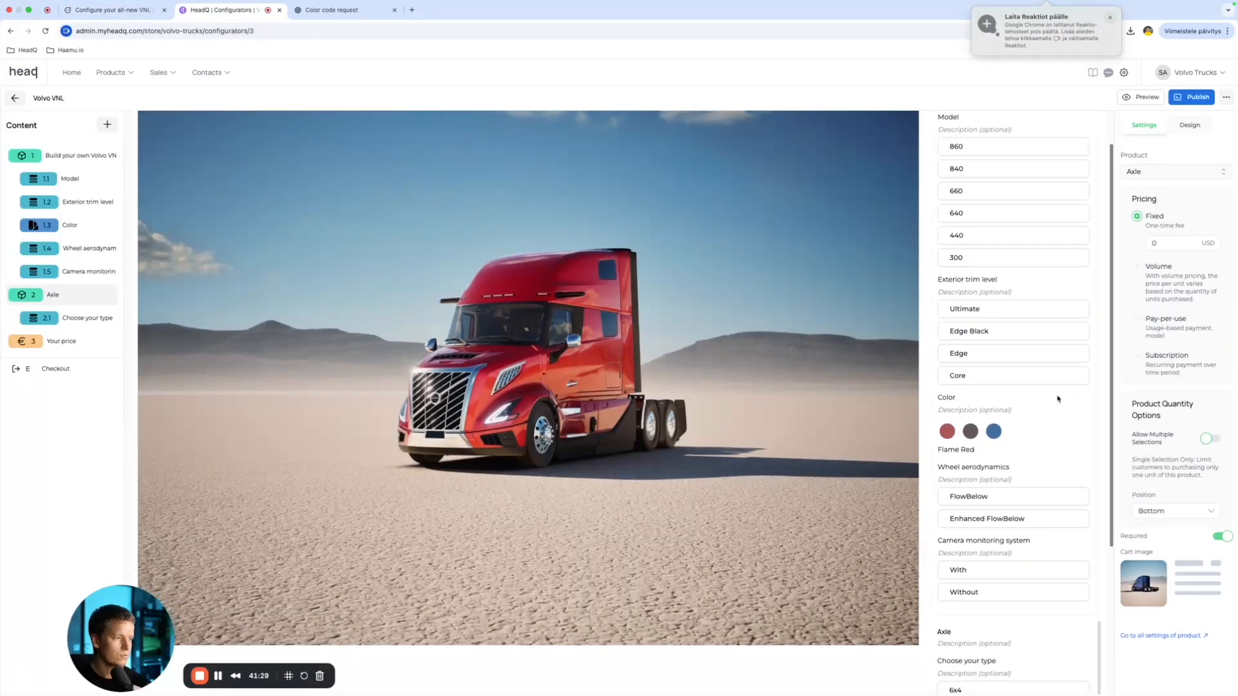
pyautogui.scroll(1, 996, 280)
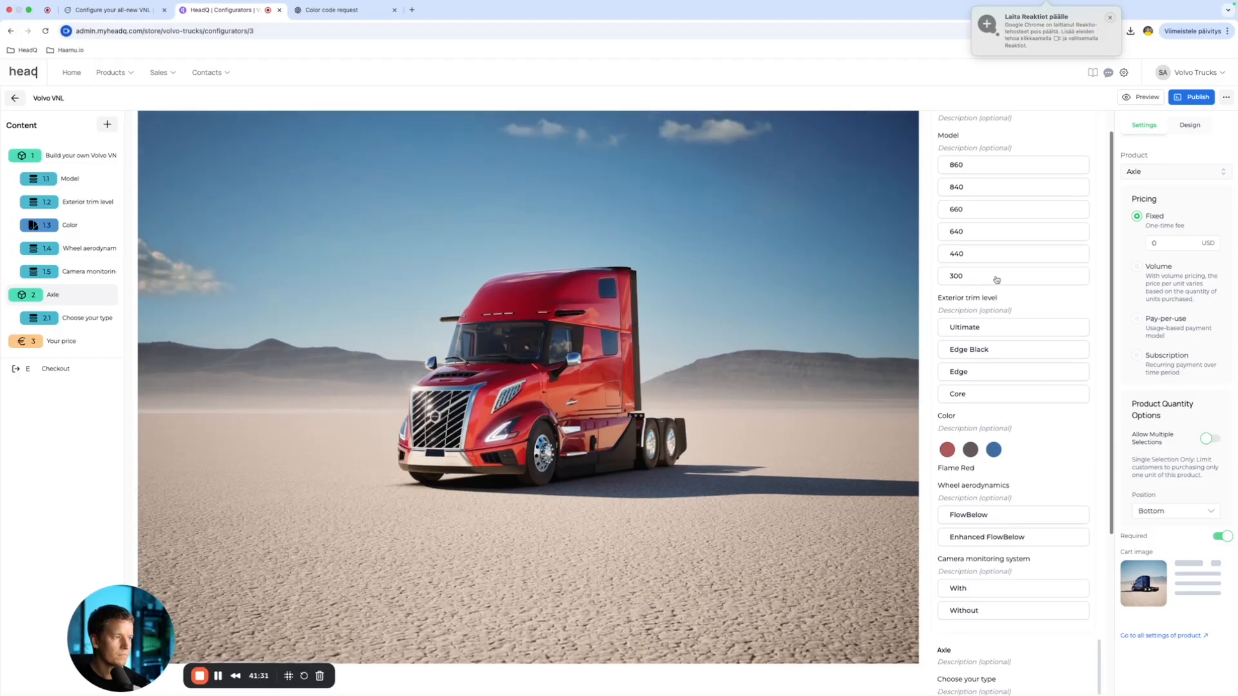
pyautogui.click(110, 10)
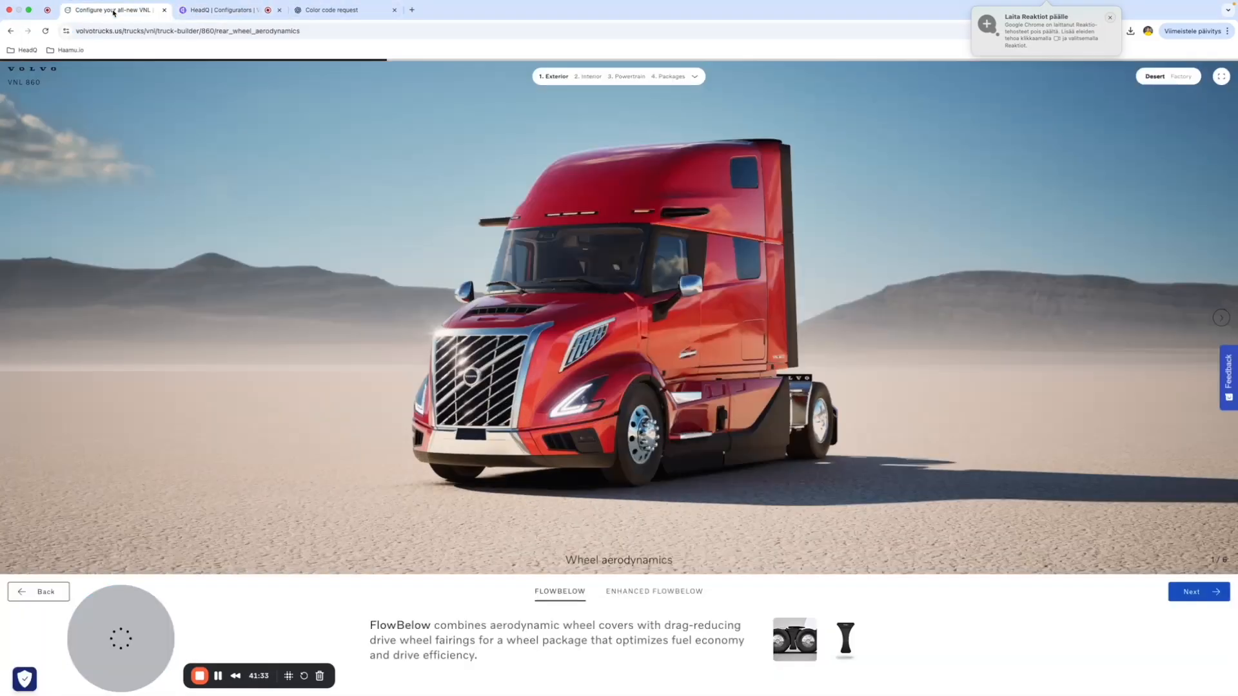
pyautogui.click(1198, 591)
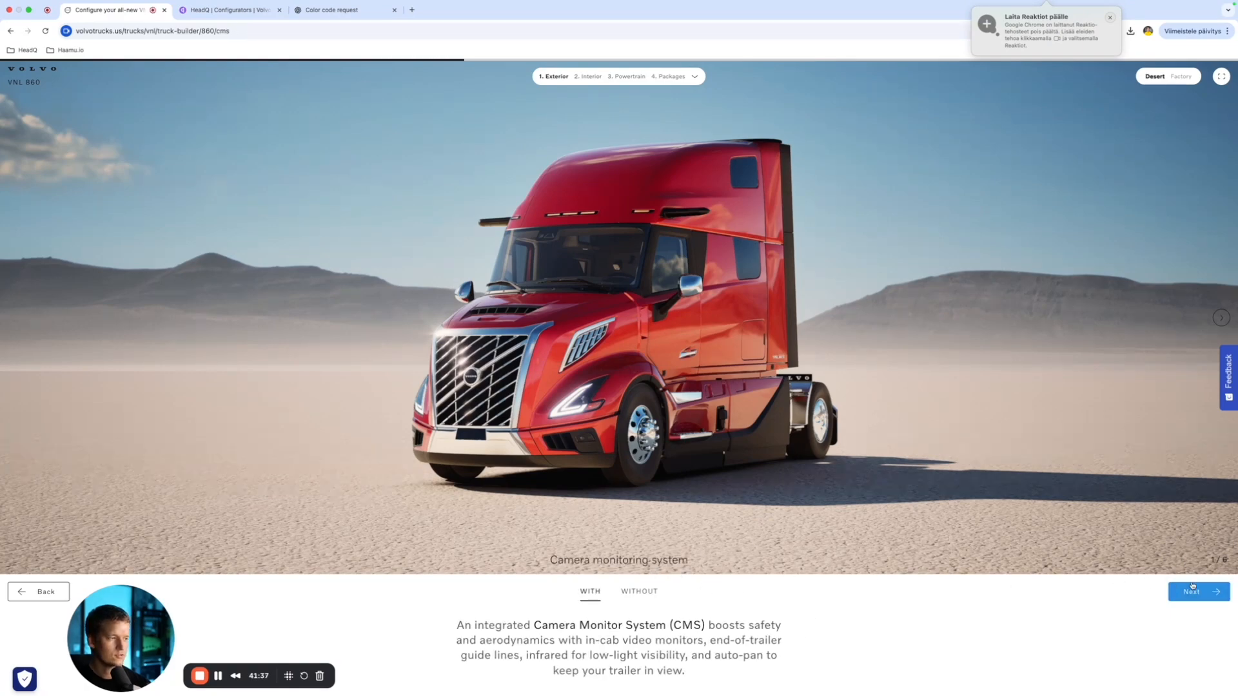
pyautogui.click(1195, 592)
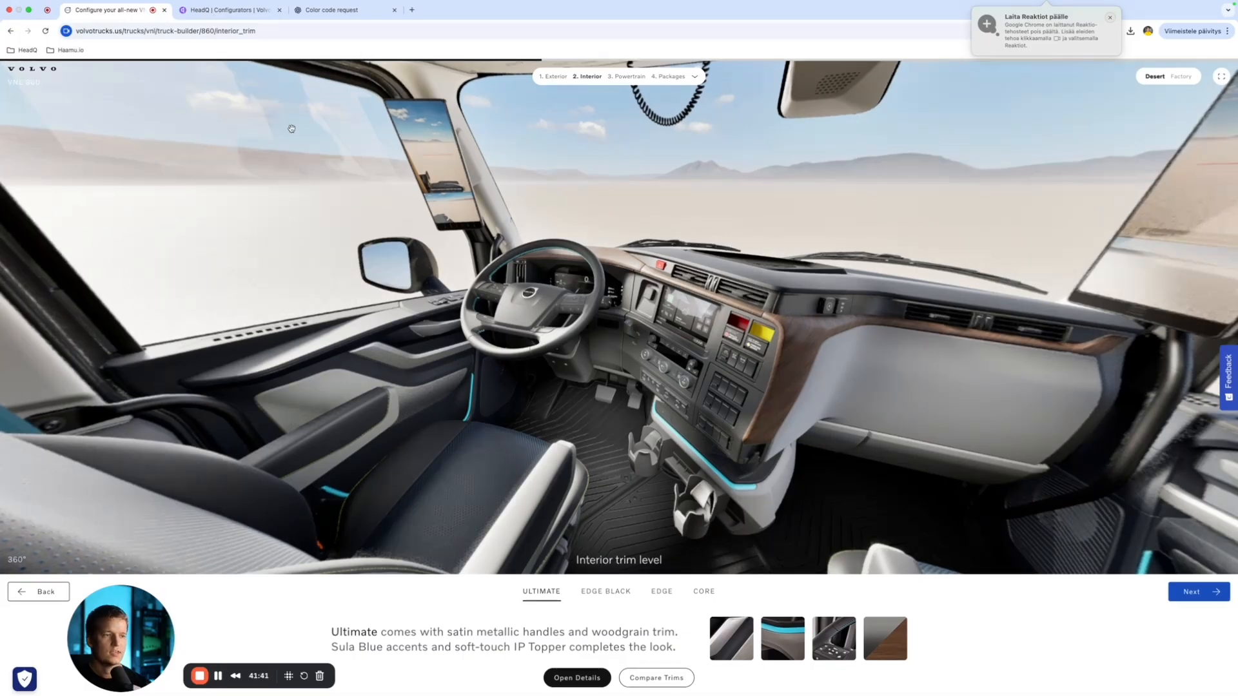
# Step: Switch back to HeadQ and add the existing product Interior trim level to the Volvo VNL configurator
pyautogui.click(231, 6)
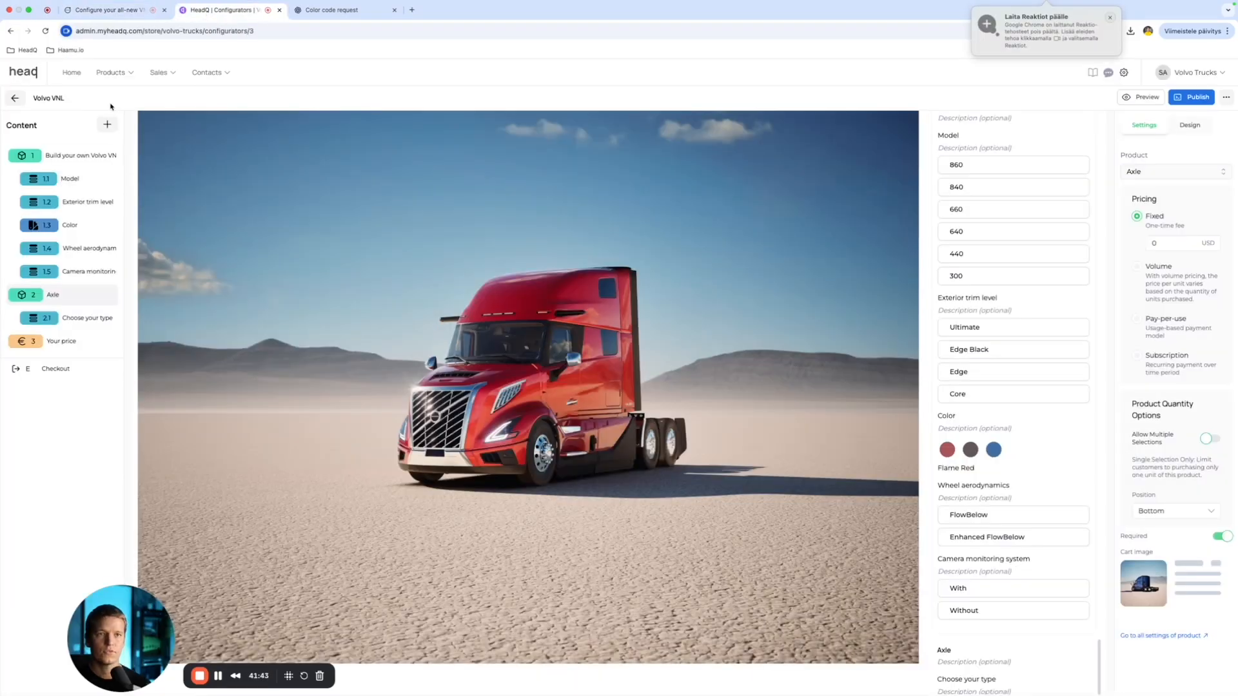
pyautogui.click(107, 125)
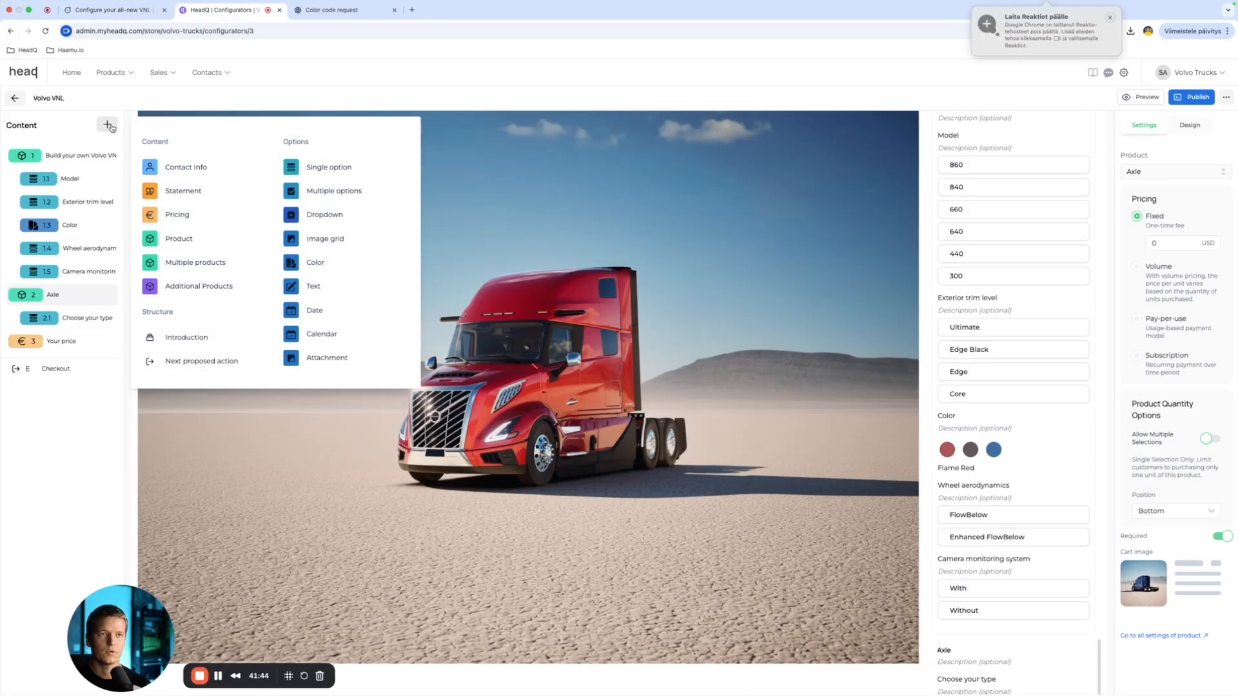
pyautogui.click(212, 248)
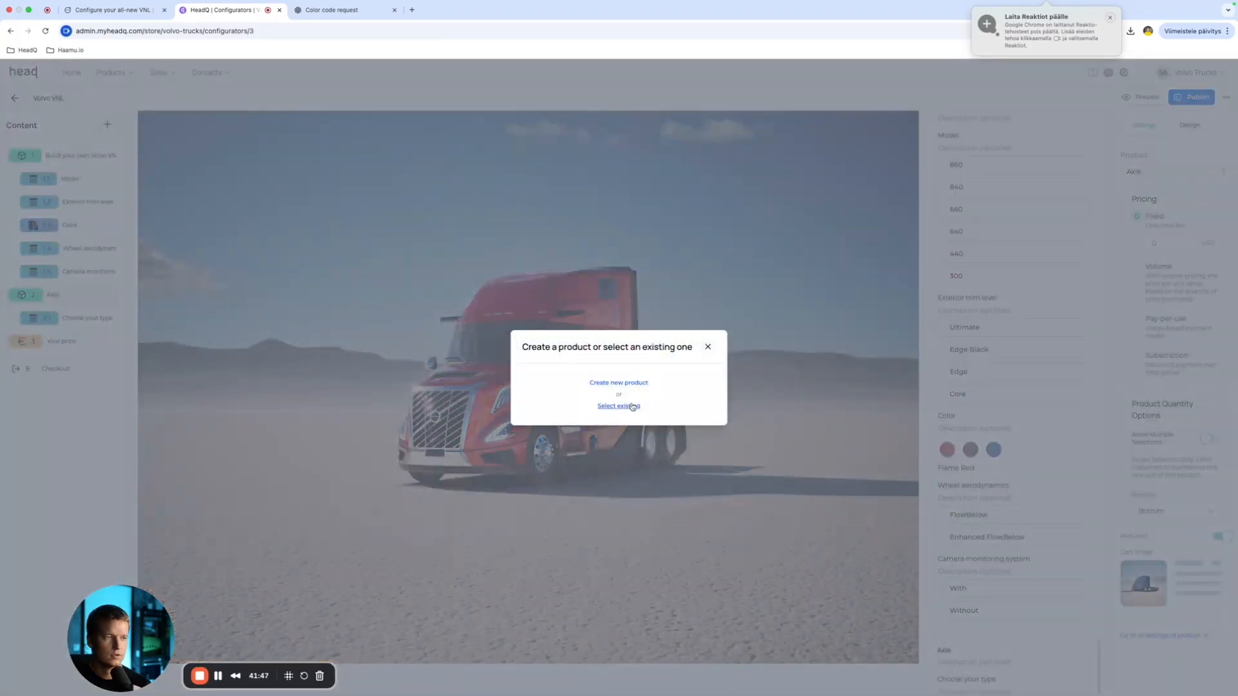
pyautogui.click(618, 406)
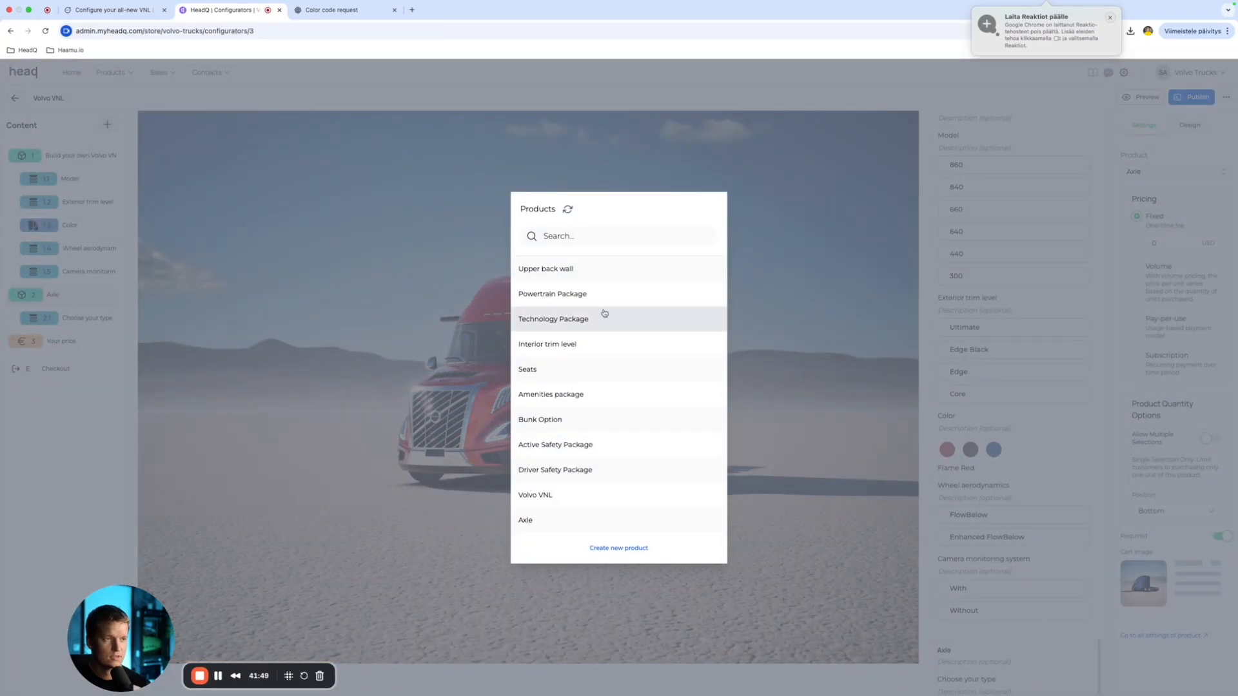
pyautogui.click(595, 354)
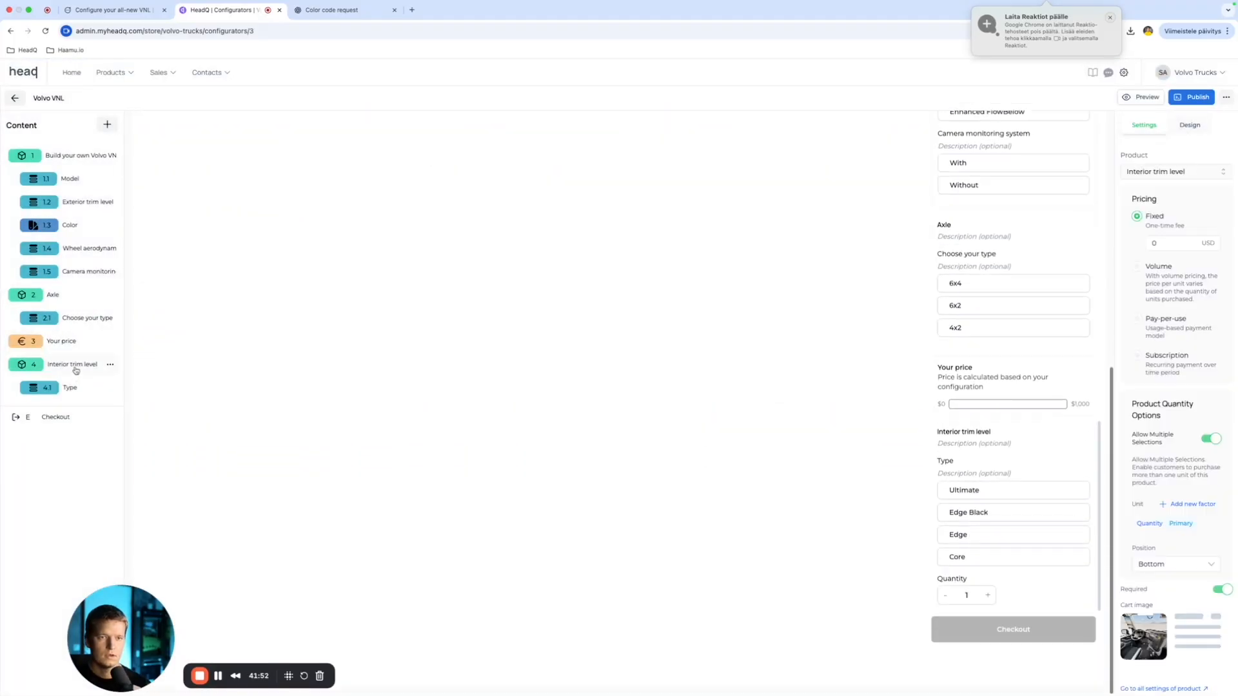
# Step: Move Interior trim level above Your price in the configurator content and delete the Your price element
pyautogui.moveTo(75, 365); pyautogui.dragTo(75, 350)
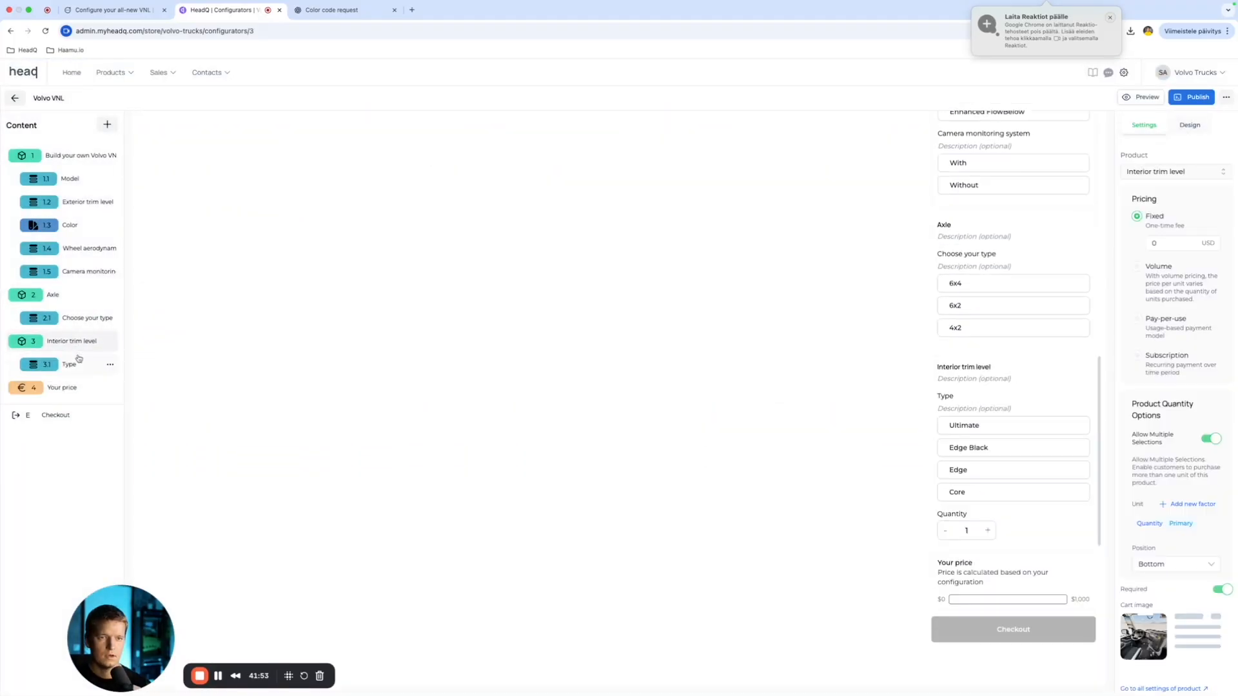
pyautogui.click(110, 389)
pyautogui.click(90, 410)
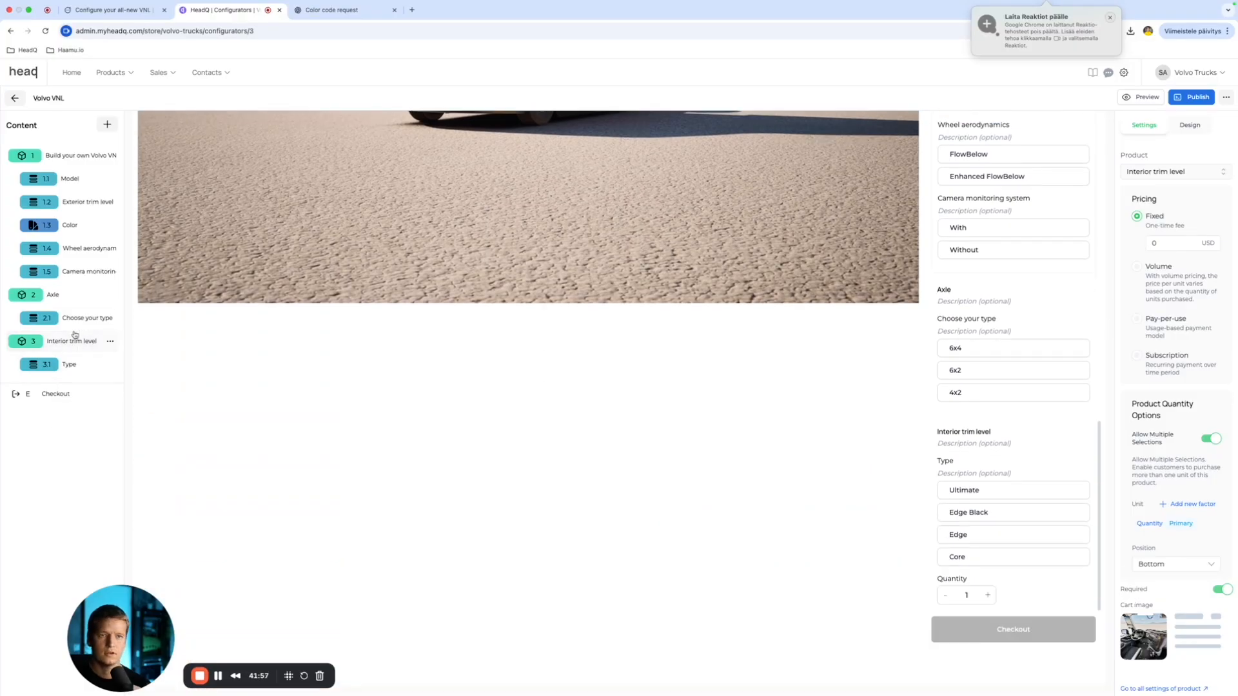
# Step: Auto-generate the product variations of the Interior trim level product and save them
pyautogui.click(83, 341)
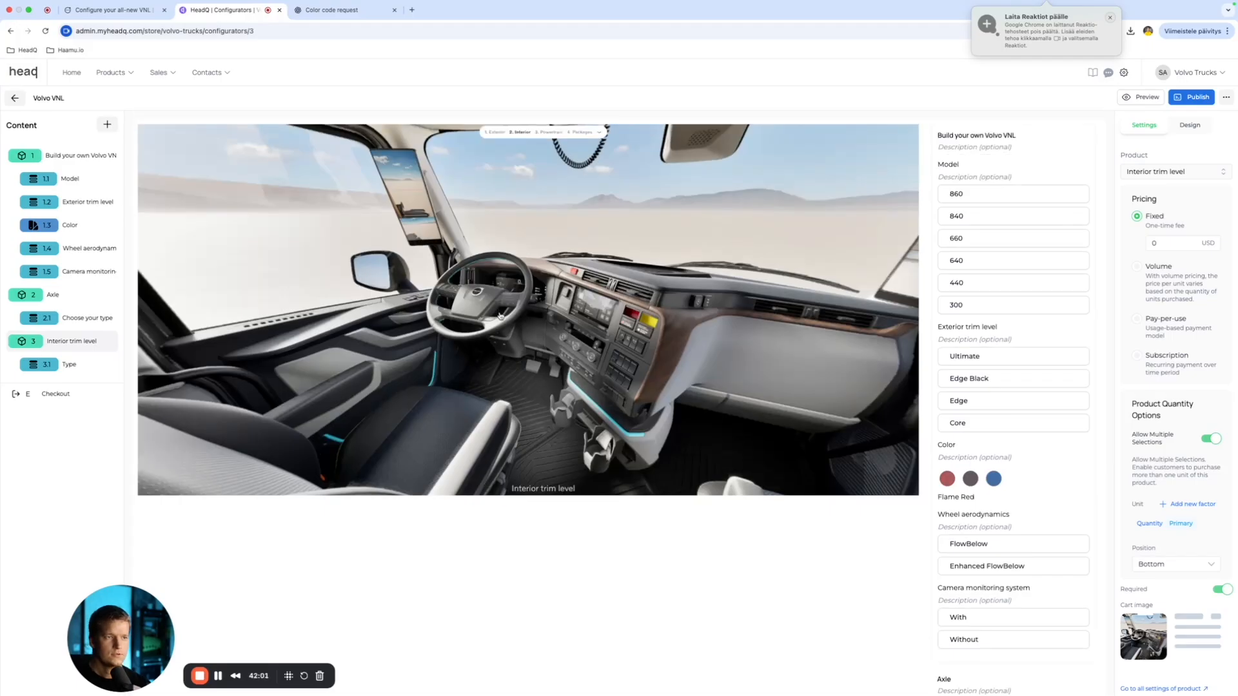
pyautogui.click(501, 316)
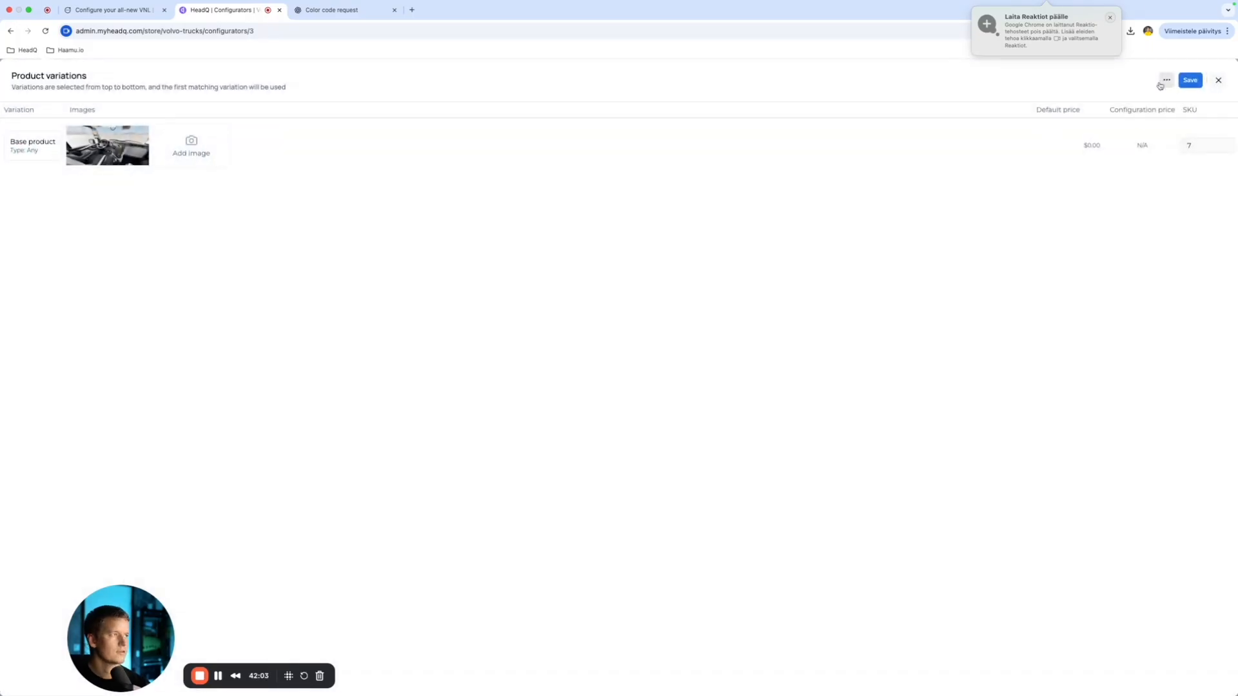
pyautogui.click(1166, 81)
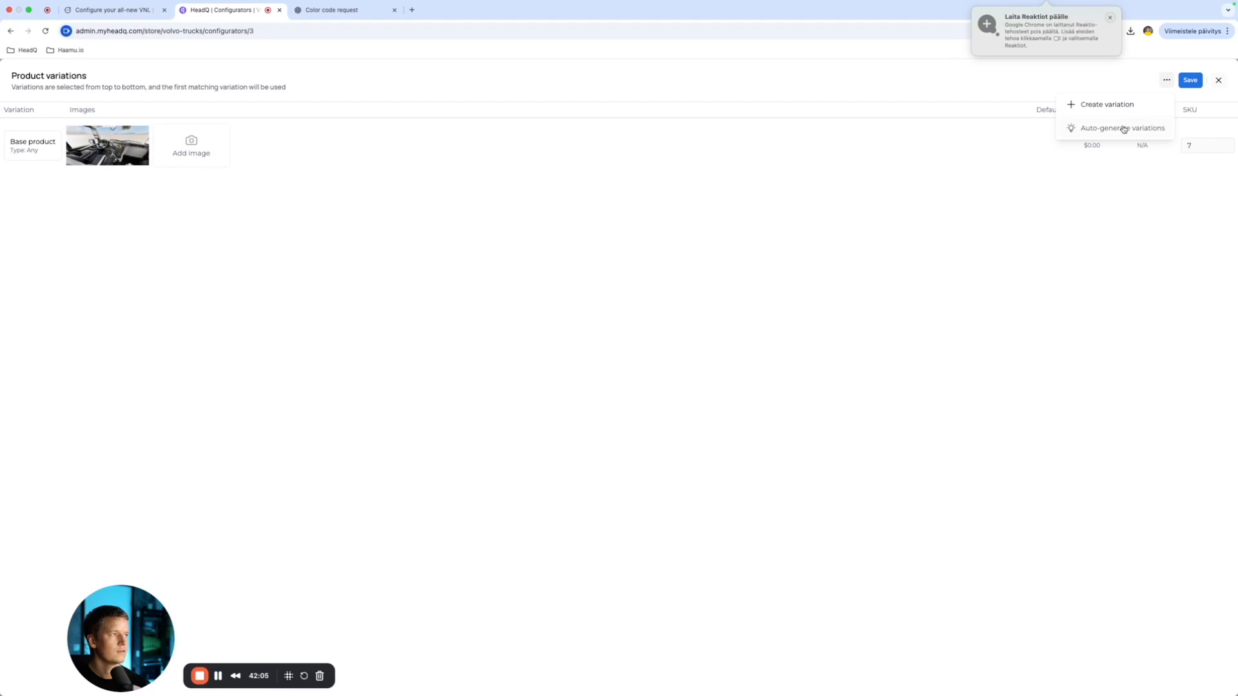
pyautogui.click(1124, 128)
pyautogui.click(677, 335)
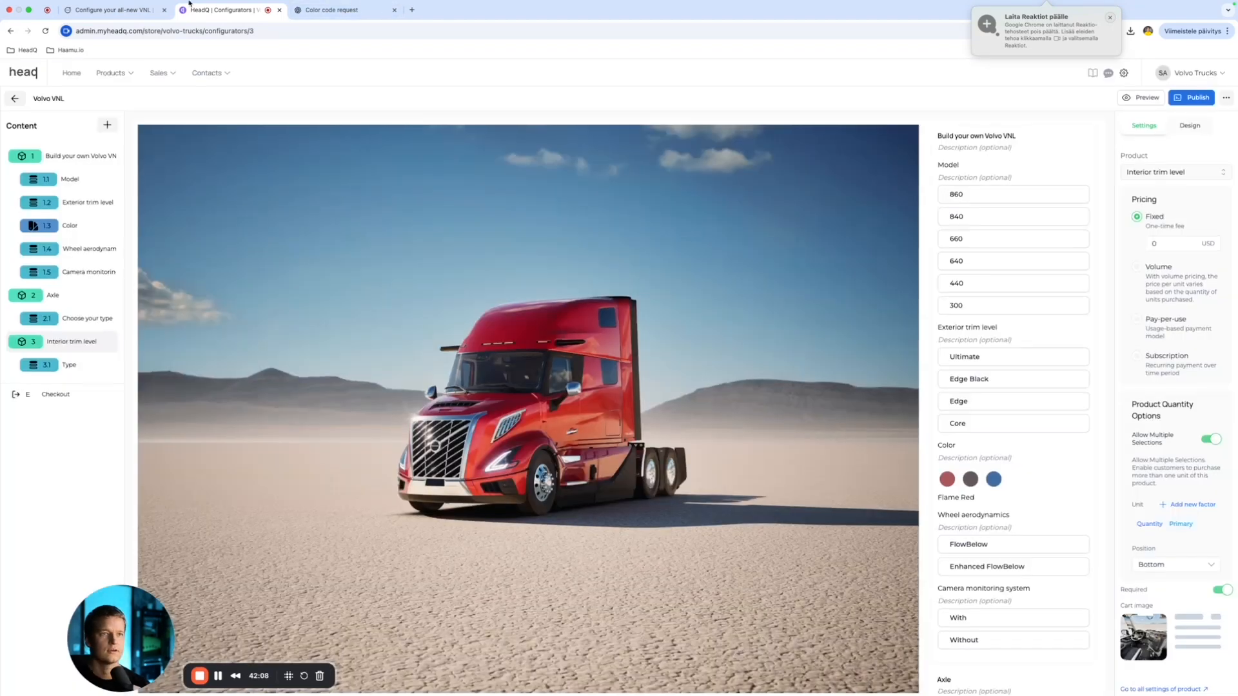
# Step: Try to save the Ultimate interior view from Volvo's truck builder to the downloads folder as Interior.jpeg
pyautogui.click(116, 9)
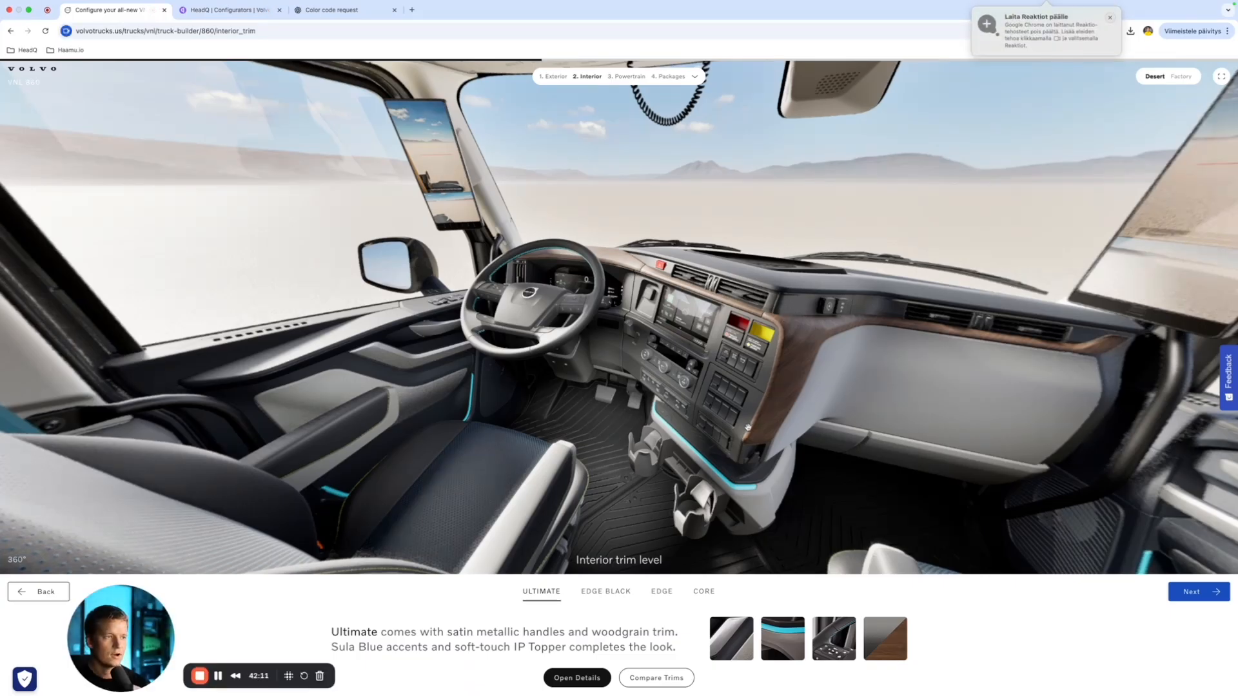
pyautogui.rightClick(748, 427)
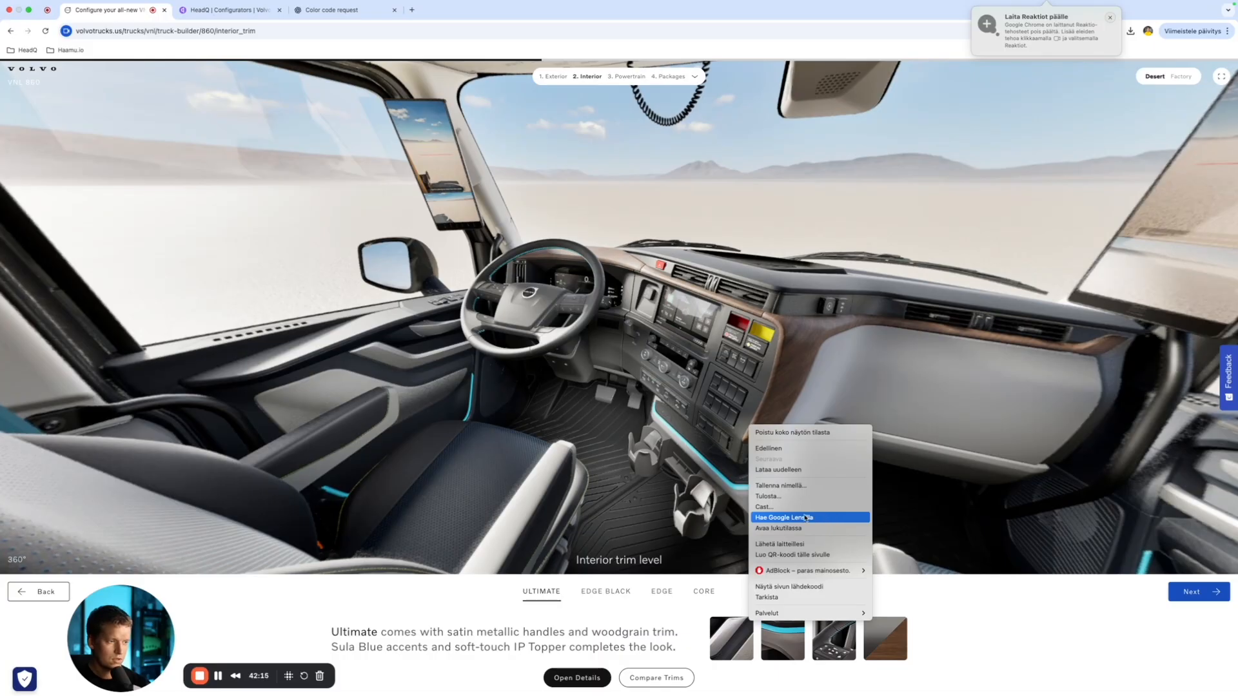
pyautogui.rightClick(564, 489)
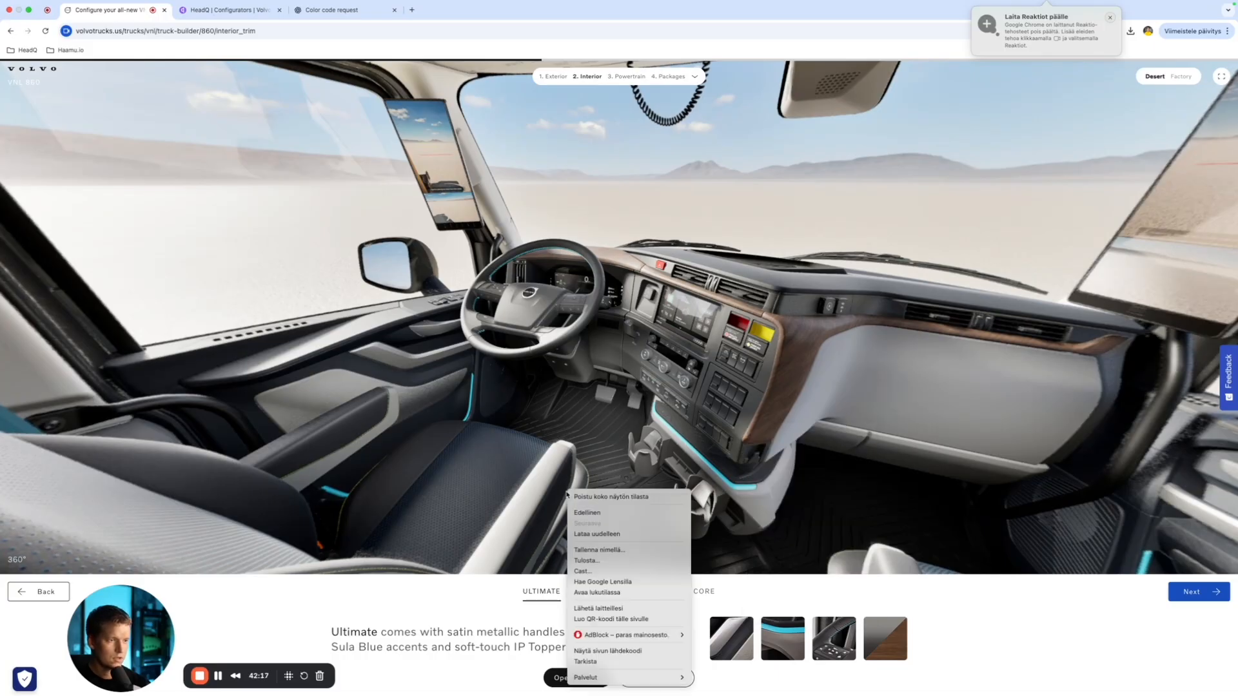
pyautogui.rightClick(619, 331)
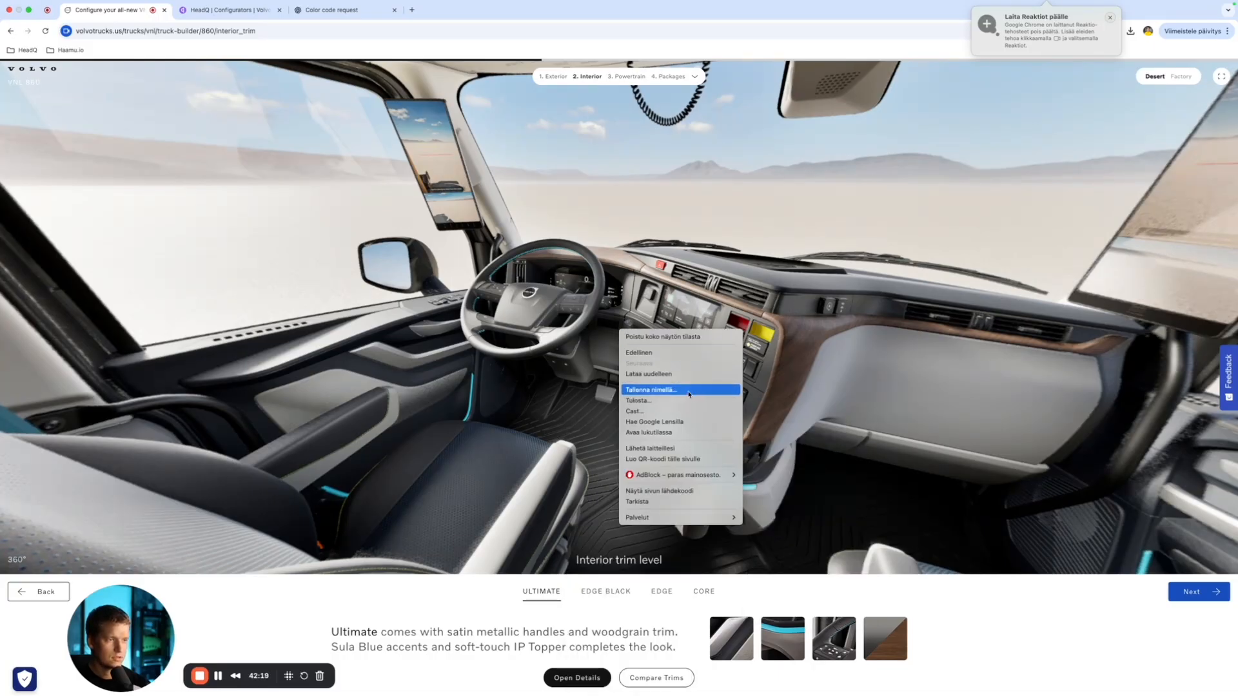
pyautogui.click(689, 390)
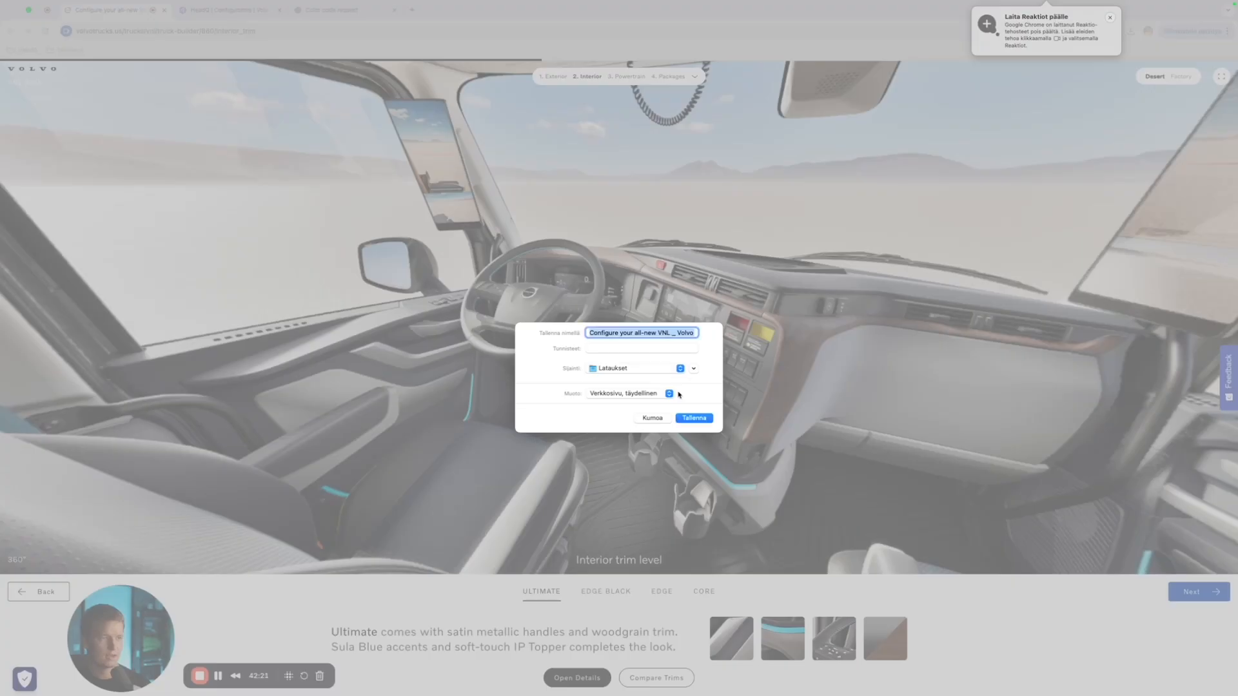
pyautogui.press('BackSpace')
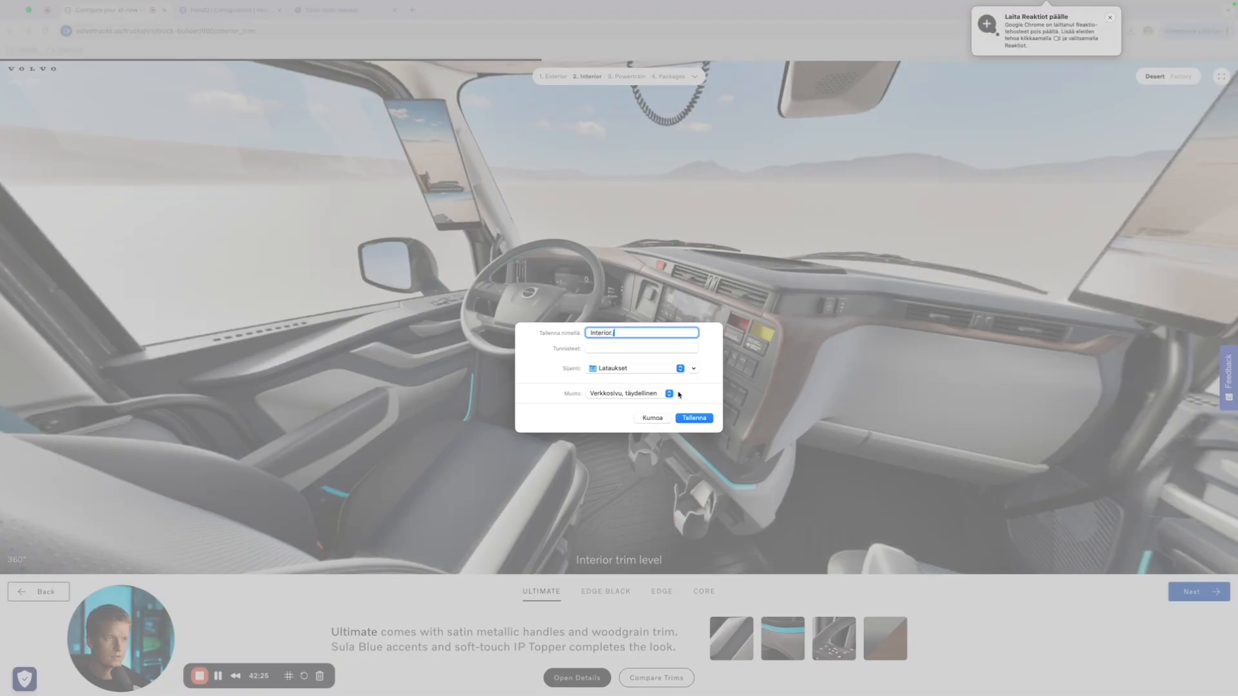
pyautogui.press('Return')
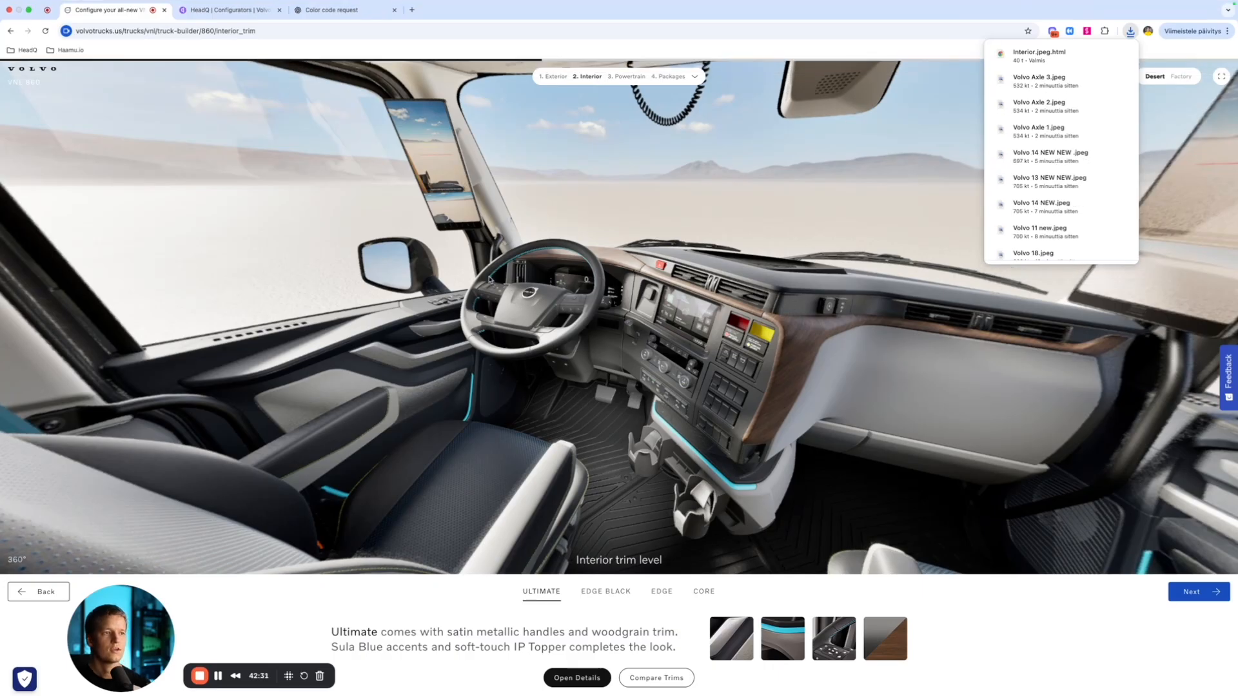
# Step: Switch back to HeadQ and assign the dashboard interior image from the image library to the Ultimate variation of Interior trim level
pyautogui.click(205, 14)
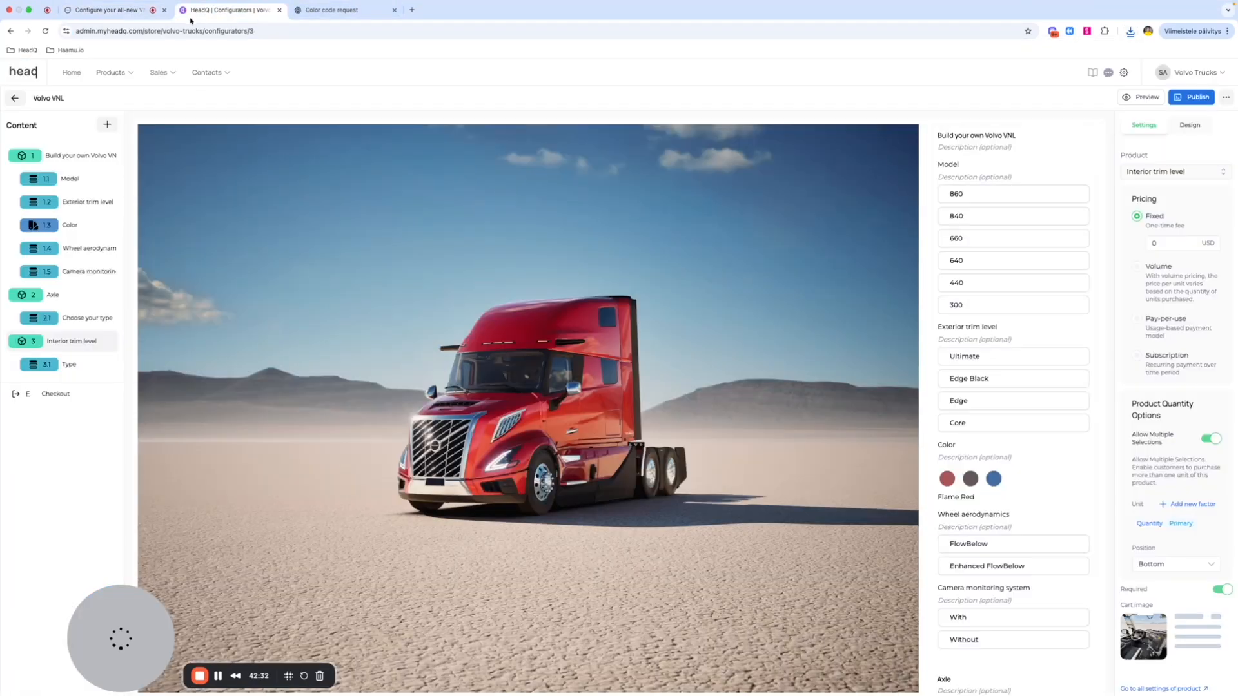
pyautogui.click(138, 14)
pyautogui.click(198, 8)
pyautogui.click(55, 295)
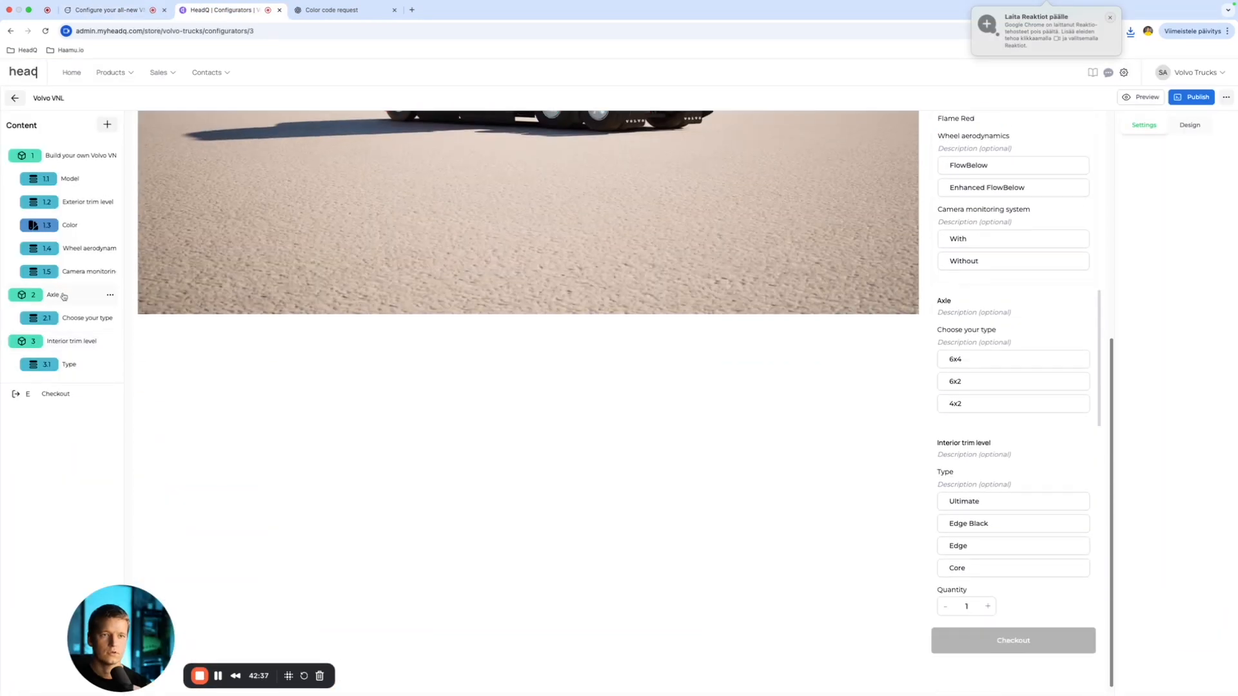
pyautogui.click(80, 349)
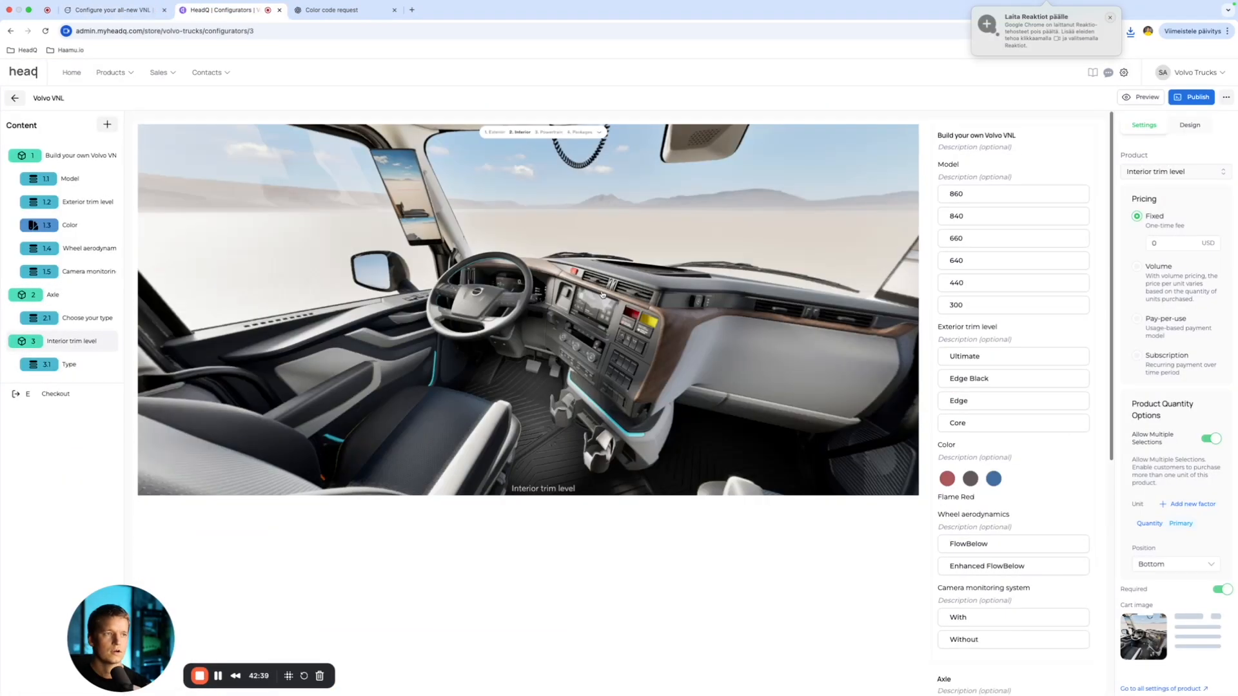
pyautogui.click(588, 305)
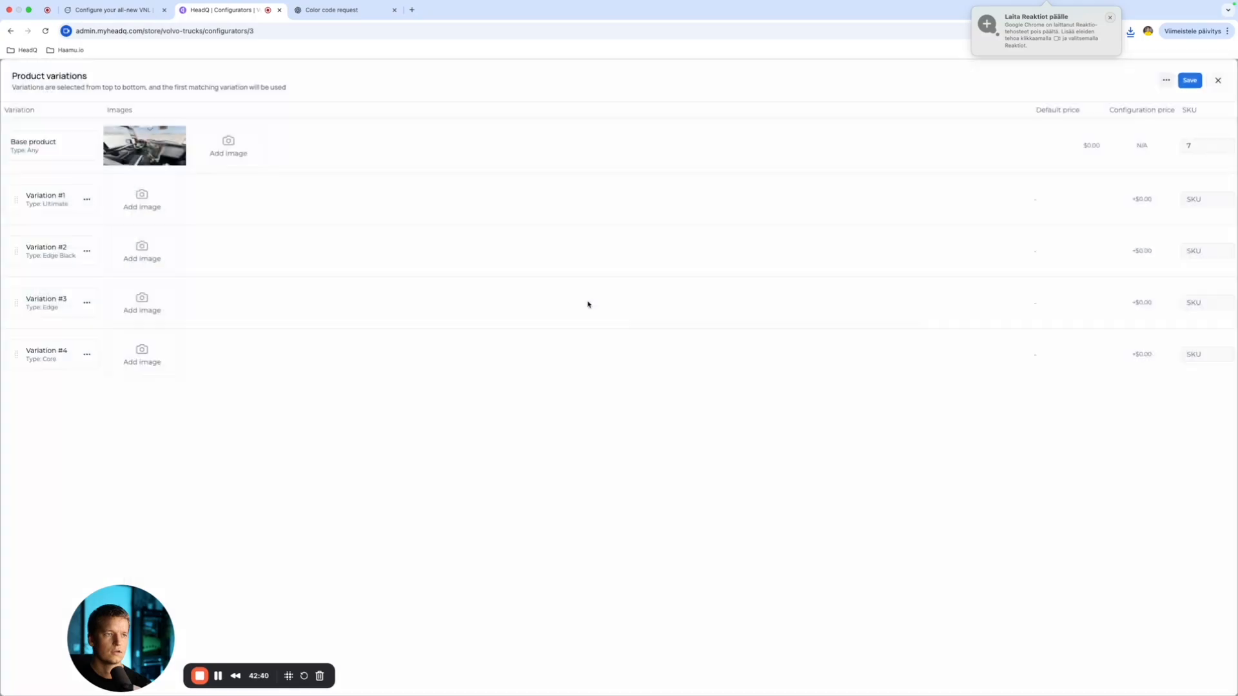
pyautogui.click(144, 202)
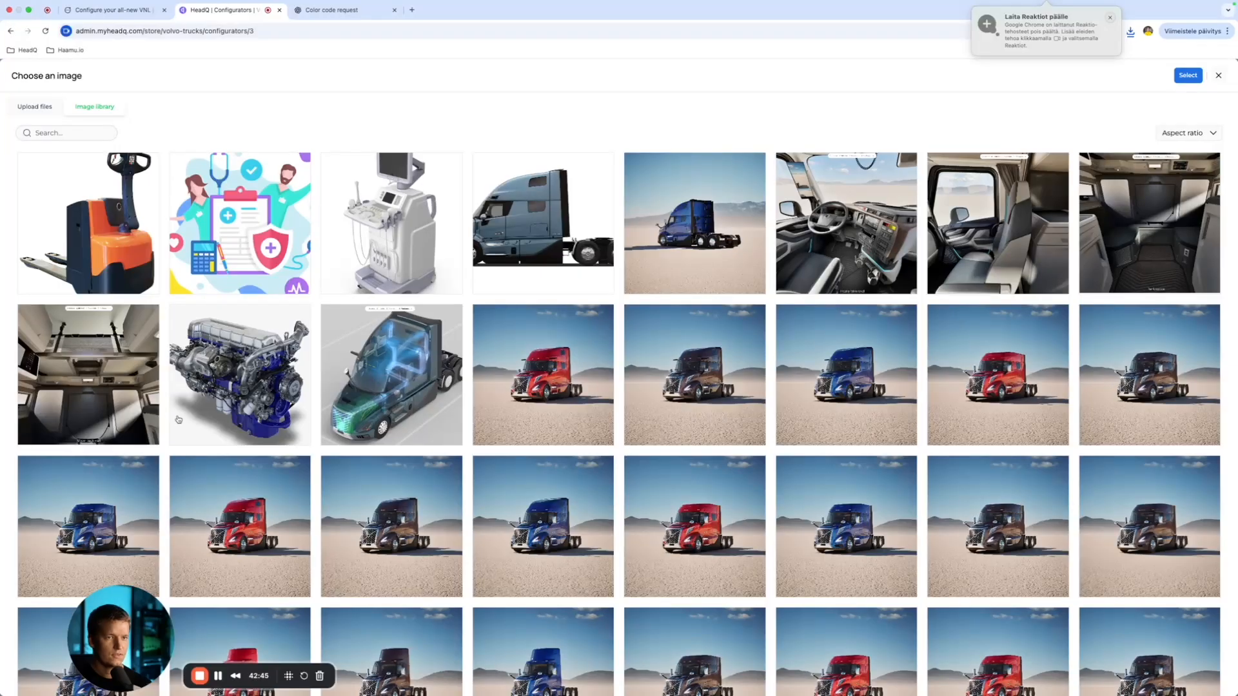
pyautogui.click(845, 242)
pyautogui.click(1186, 76)
# Step: Switch to Volvo's truck builder, choose the Edge Black interior trim, and take a screenshot of the interior view
pyautogui.click(149, 11)
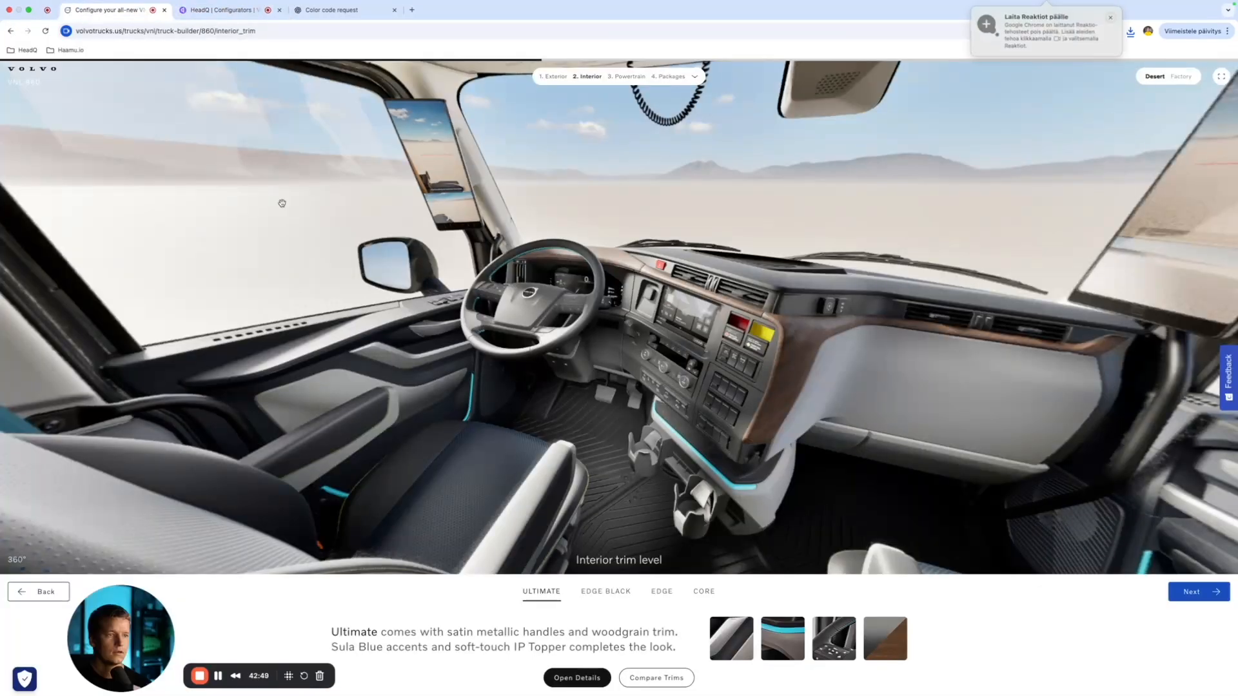
pyautogui.click(609, 598)
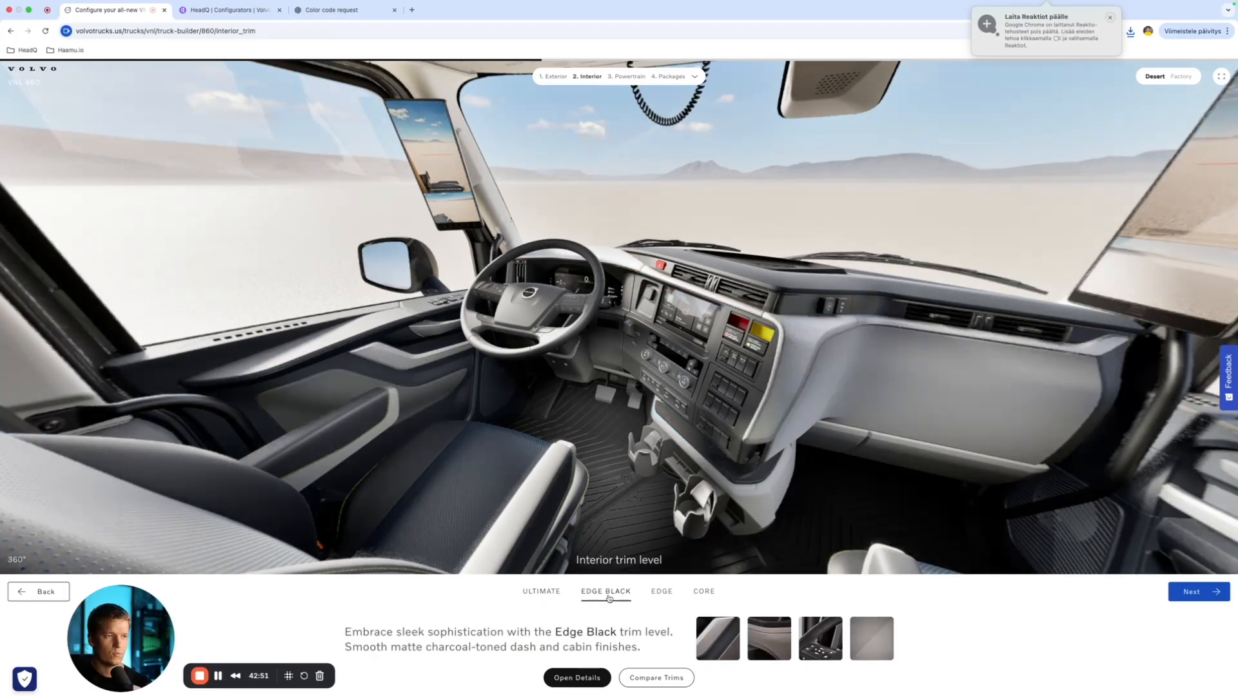
pyautogui.press('super+shift+4')
pyautogui.moveTo(70, 62); pyautogui.dragTo(1146, 570)
pyautogui.click(225, 10)
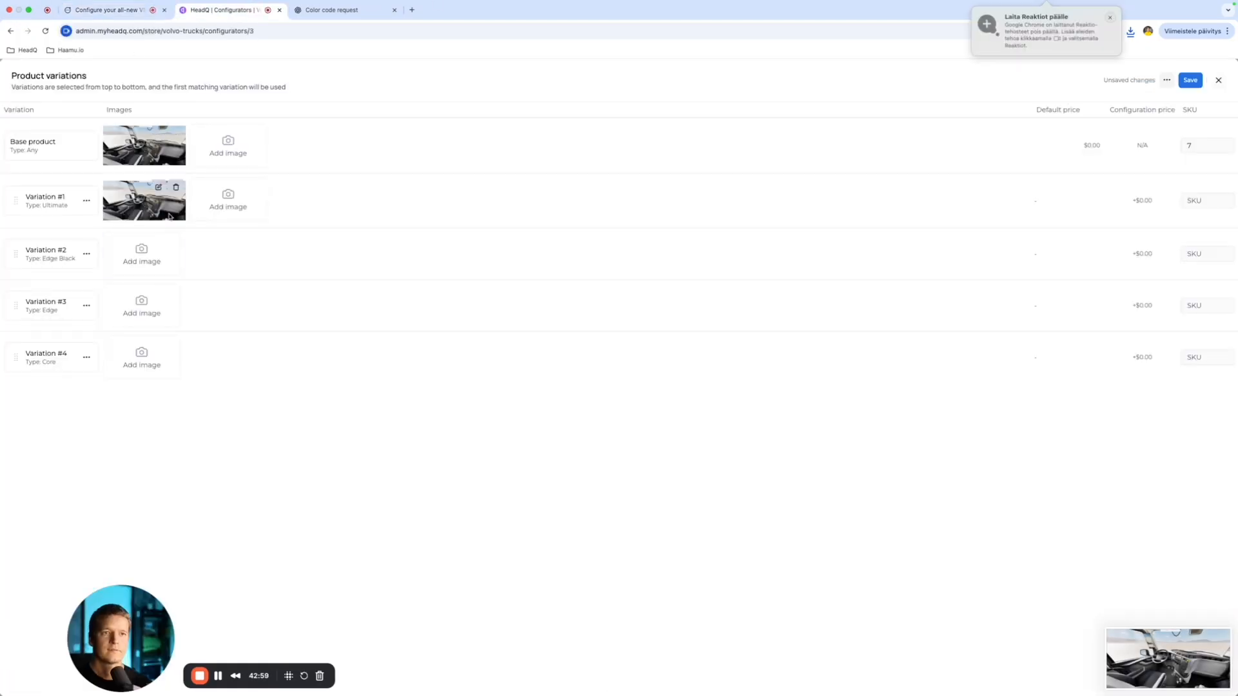
pyautogui.click(113, 11)
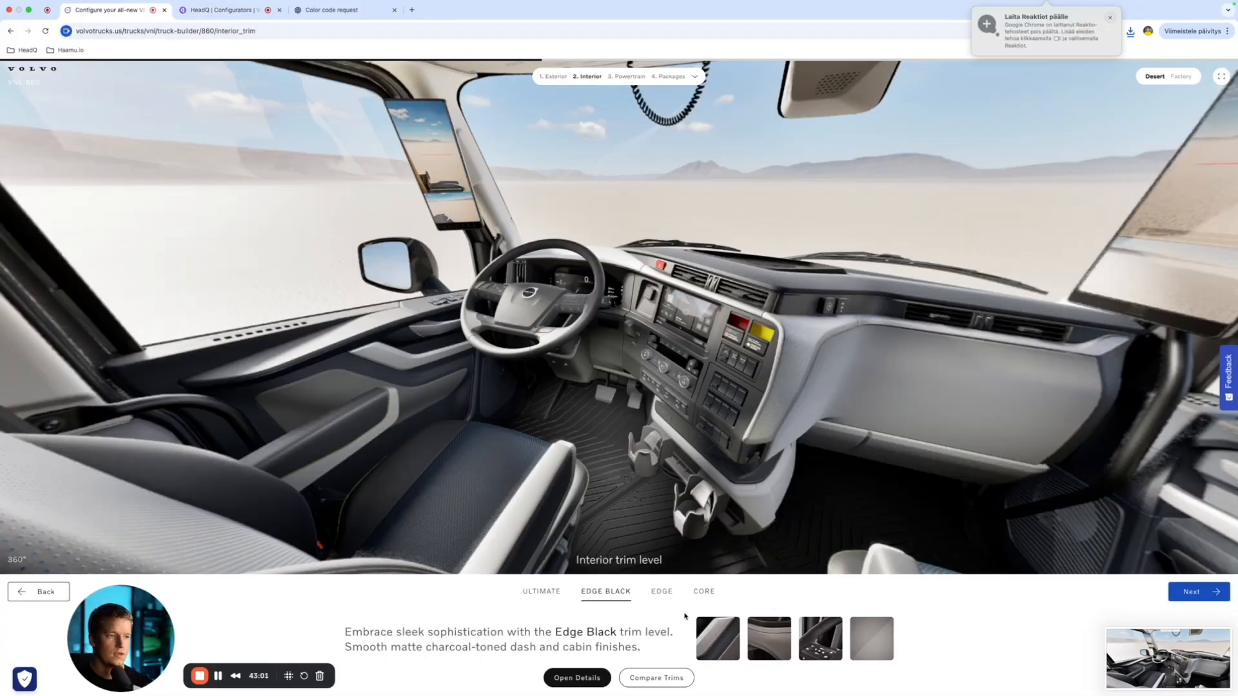
# Step: Capture screenshots of the interior view for the Edge and Core trims in the truck builder
pyautogui.click(662, 592)
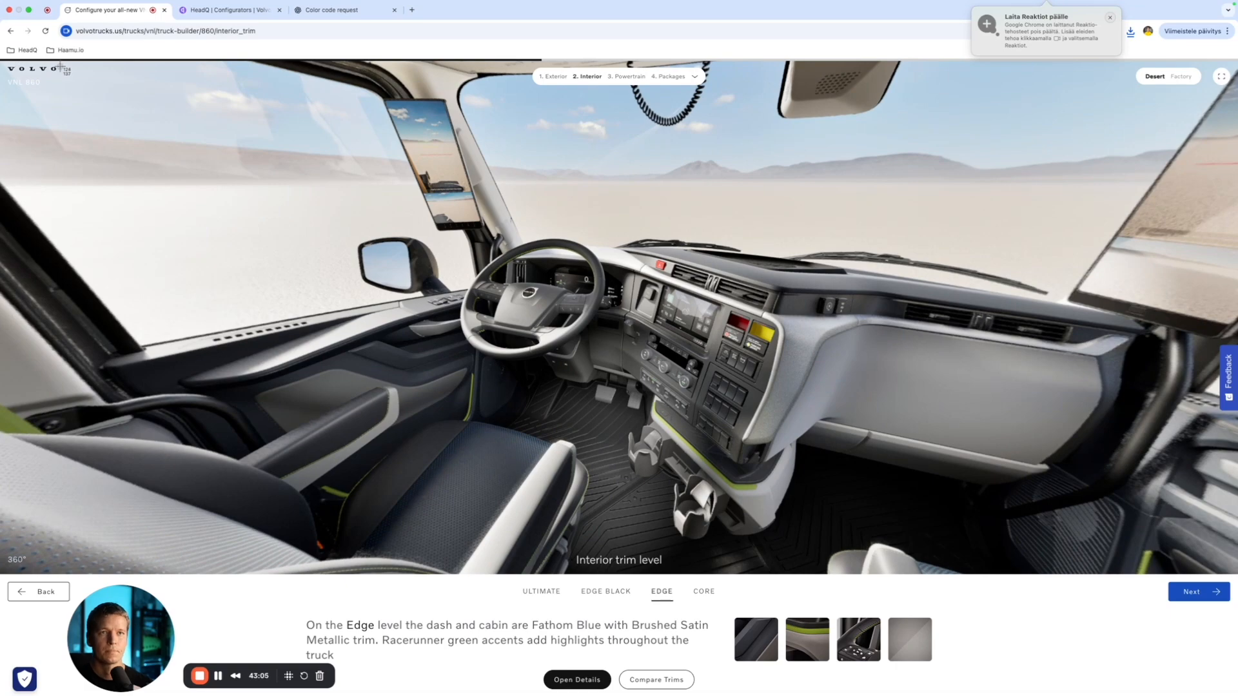
pyautogui.moveTo(61, 65); pyautogui.dragTo(1123, 570)
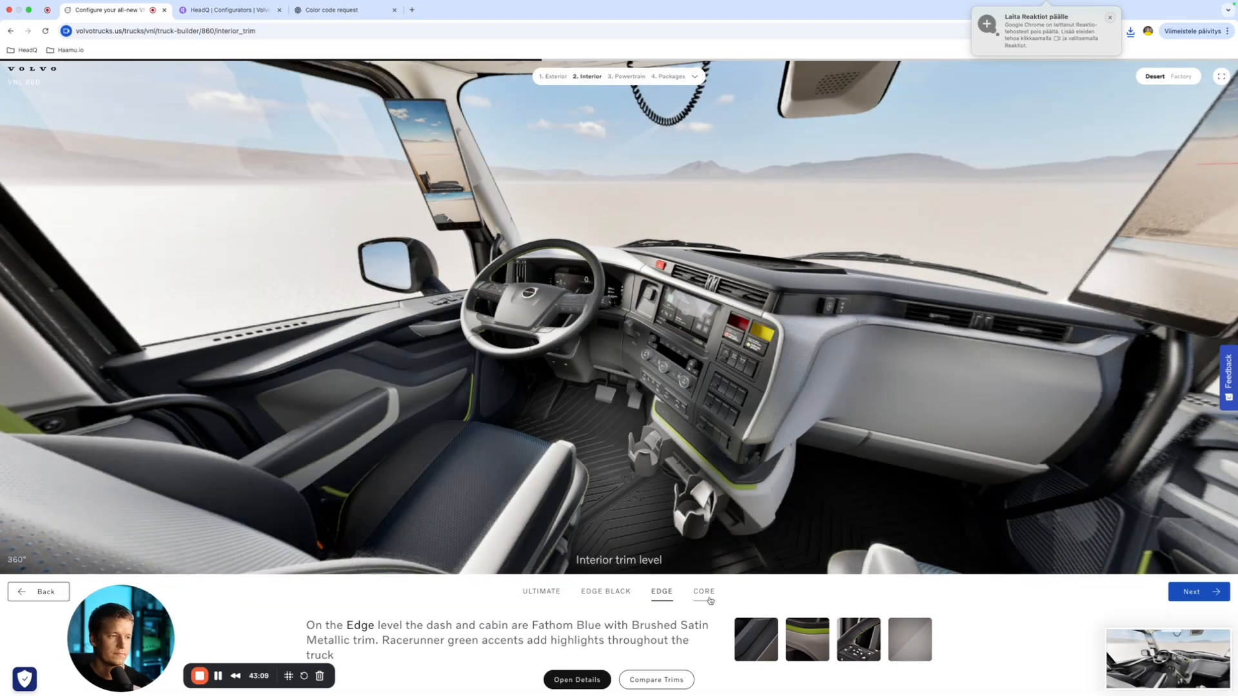
pyautogui.click(707, 596)
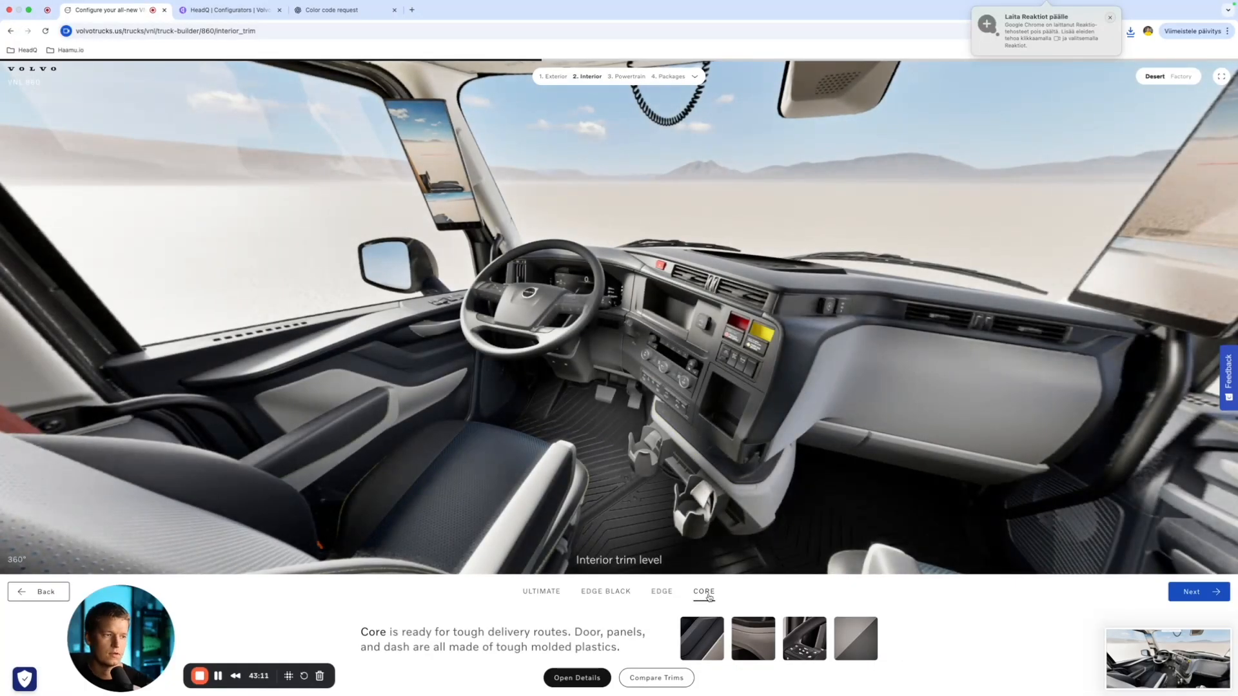
pyautogui.moveTo(67, 63); pyautogui.dragTo(1129, 569)
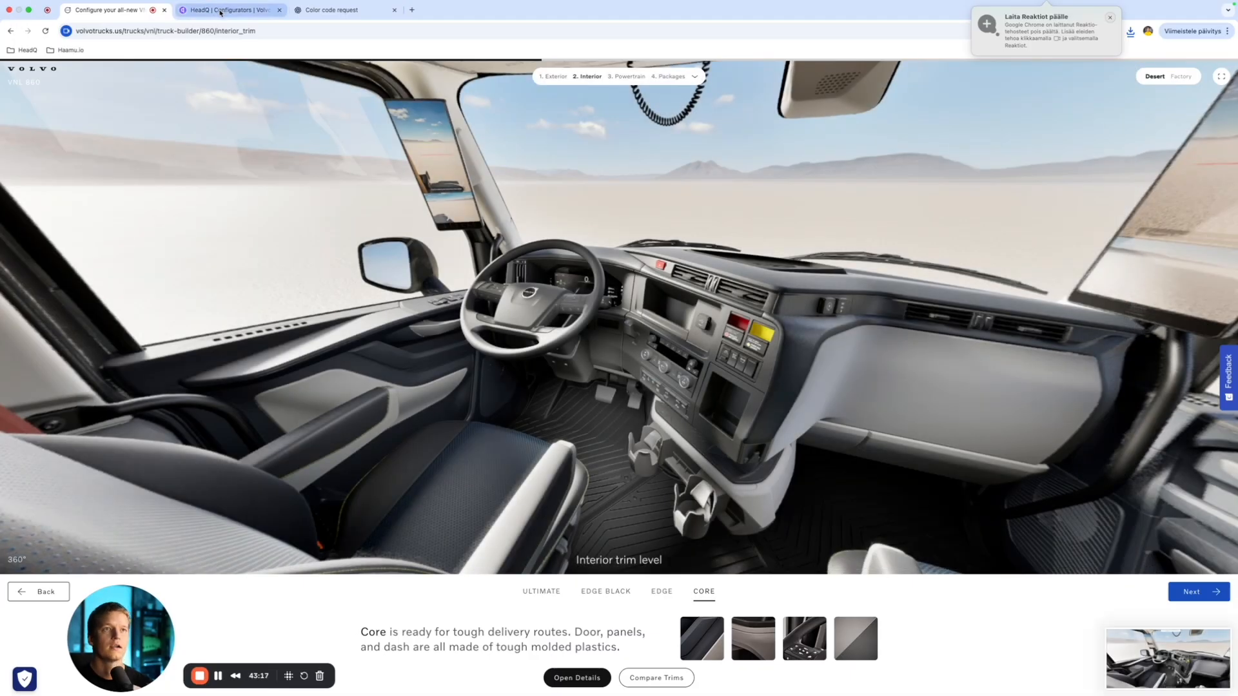
# Step: Switch to HeadQ and upload desktop screenshot Näyttökuva 2025-09-07 kello 20.34.50, uncropped, as the image of the Edge Black variation
pyautogui.click(222, 10)
pyautogui.click(150, 269)
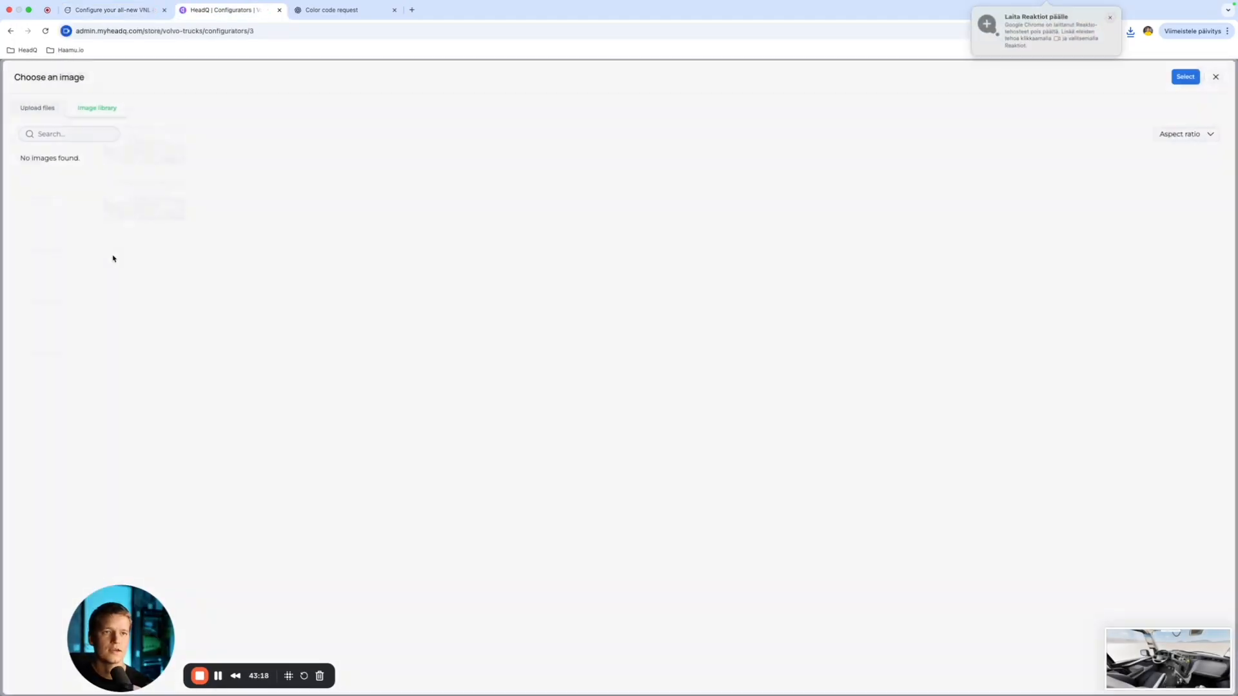
pyautogui.click(35, 107)
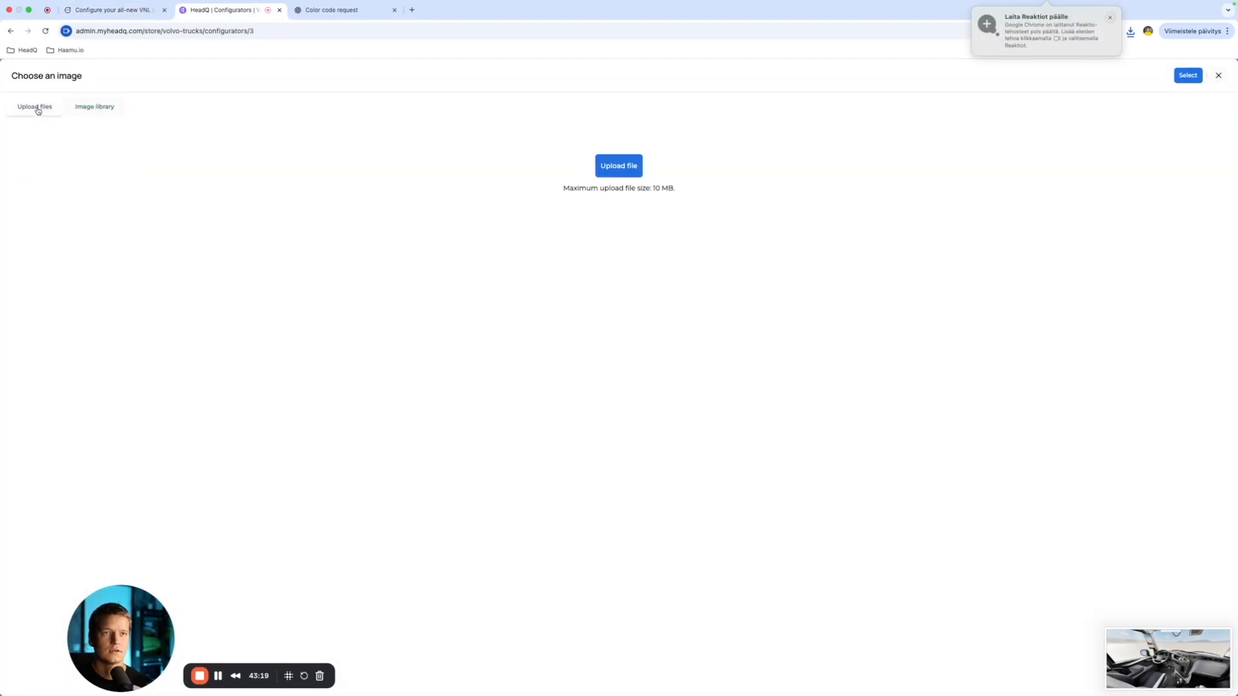
pyautogui.click(621, 162)
pyautogui.click(459, 319)
pyautogui.scroll(-5, 648, 427)
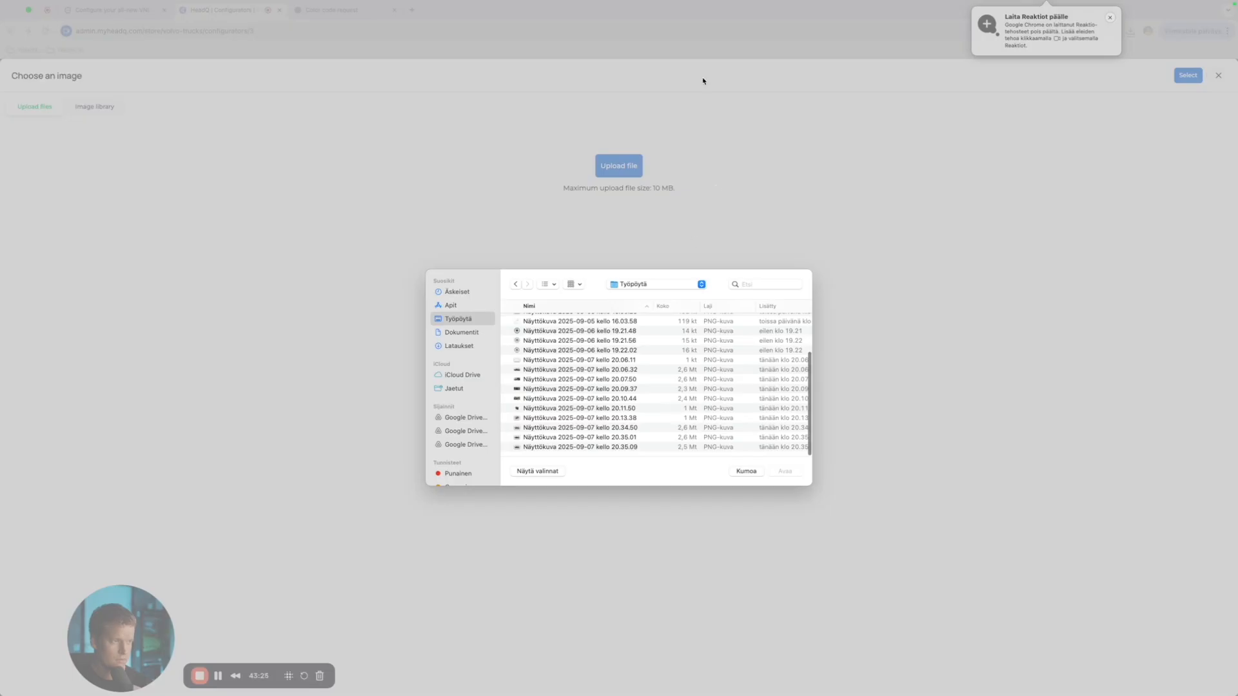
pyautogui.moveTo(709, 3)
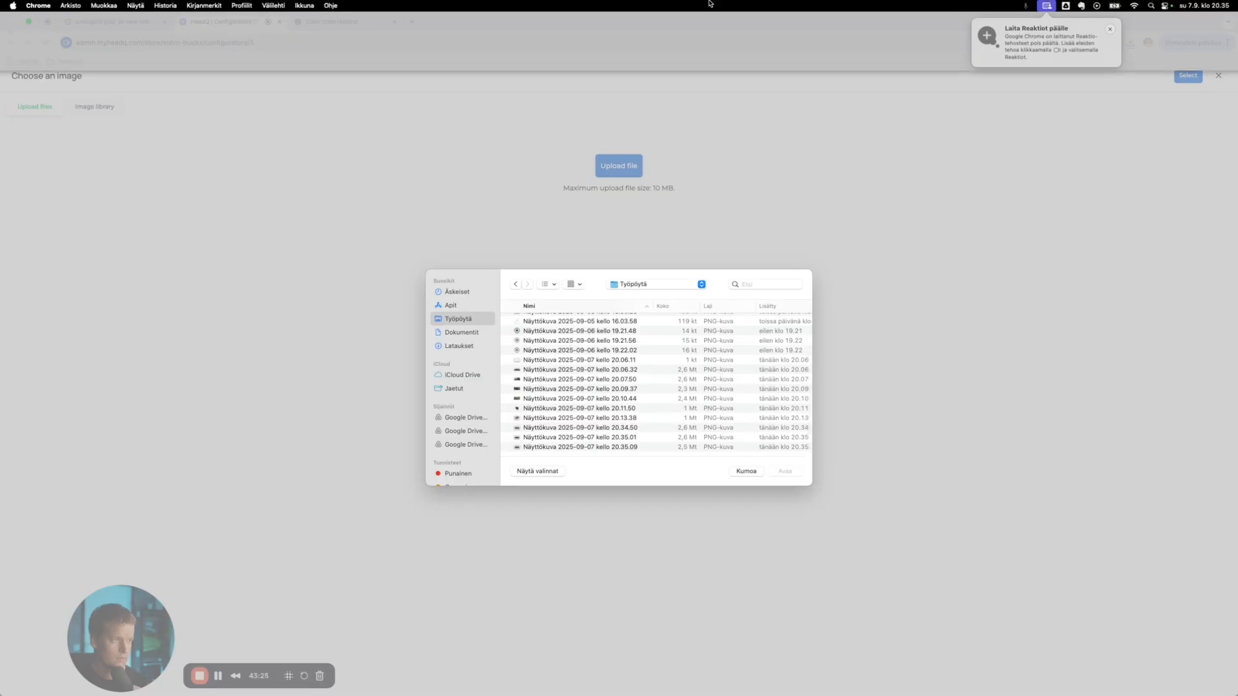
pyautogui.click(607, 428)
pyautogui.click(785, 471)
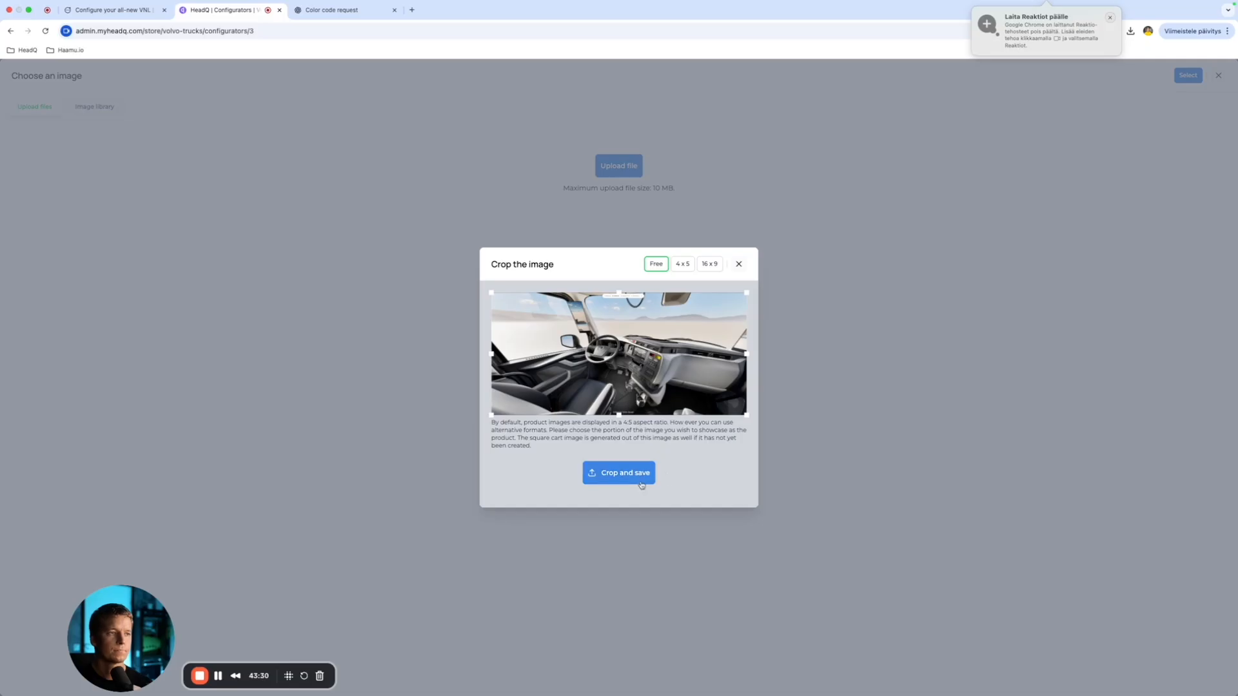
pyautogui.click(642, 485)
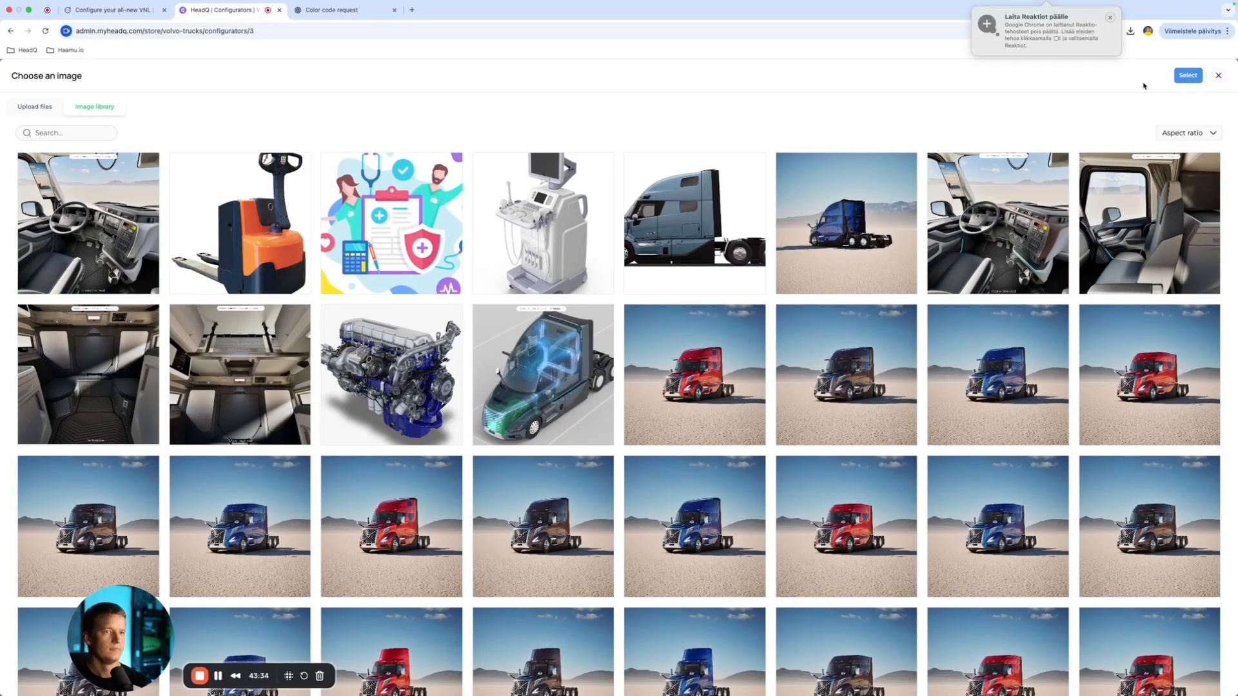
pyautogui.click(1188, 75)
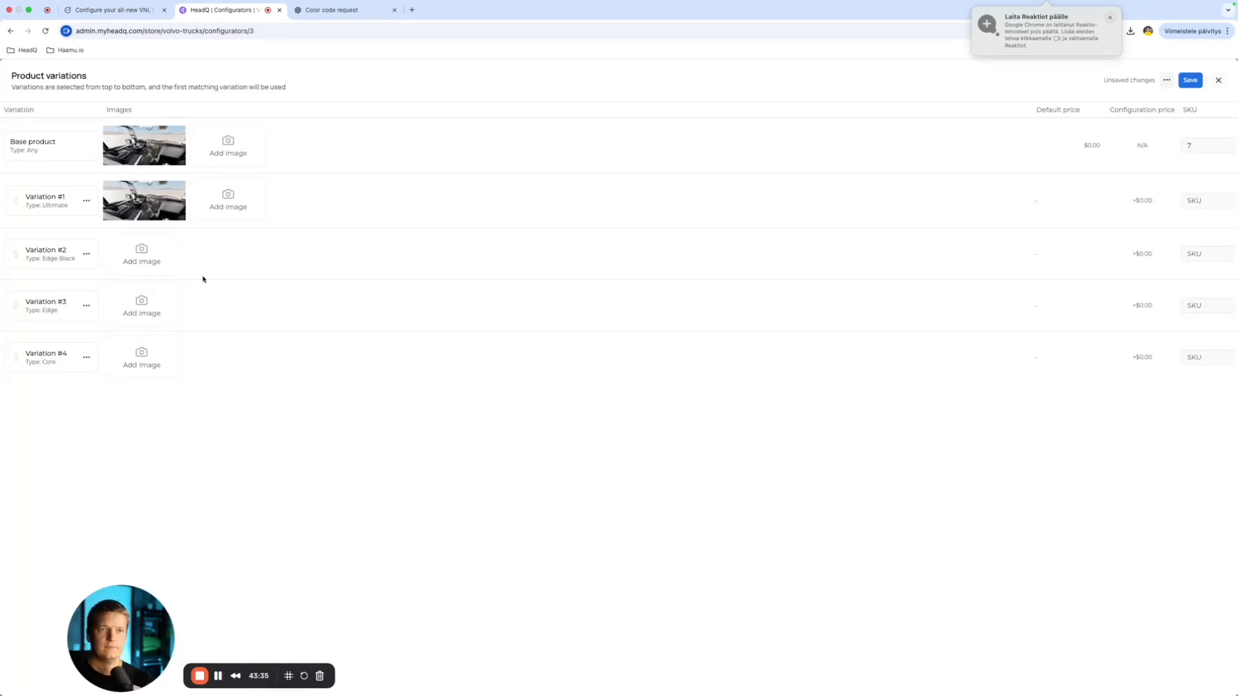
# Step: Upload Näyttökuva 2025-09-07 kello 20.35.01 and assign it as the image of the Edge variation
pyautogui.click(141, 304)
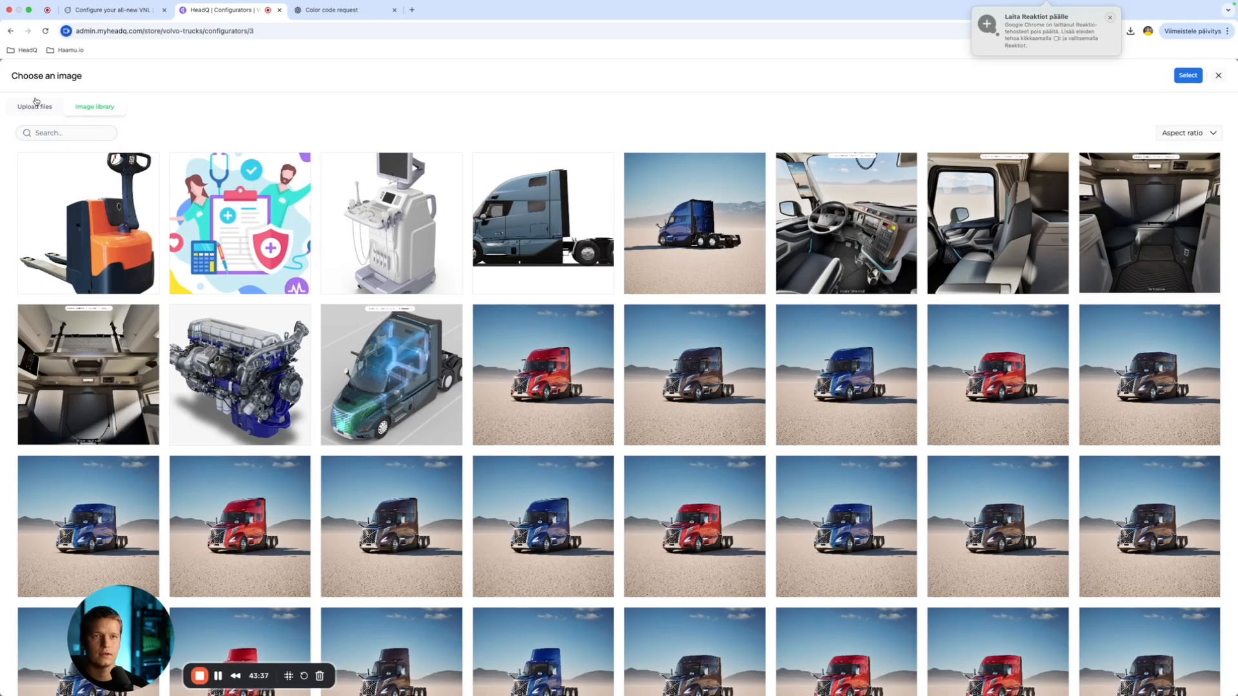
pyautogui.click(36, 104)
pyautogui.click(617, 167)
pyautogui.scroll(1, 629, 430)
pyautogui.click(620, 438)
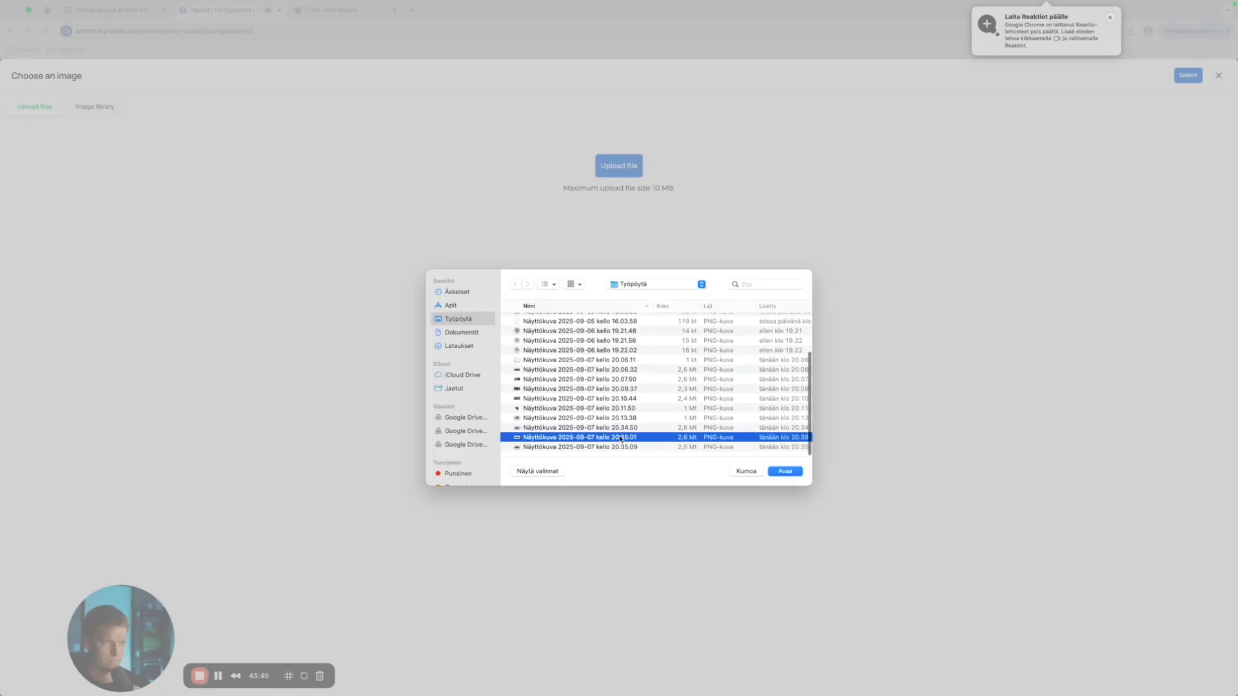
pyautogui.click(785, 475)
pyautogui.click(636, 477)
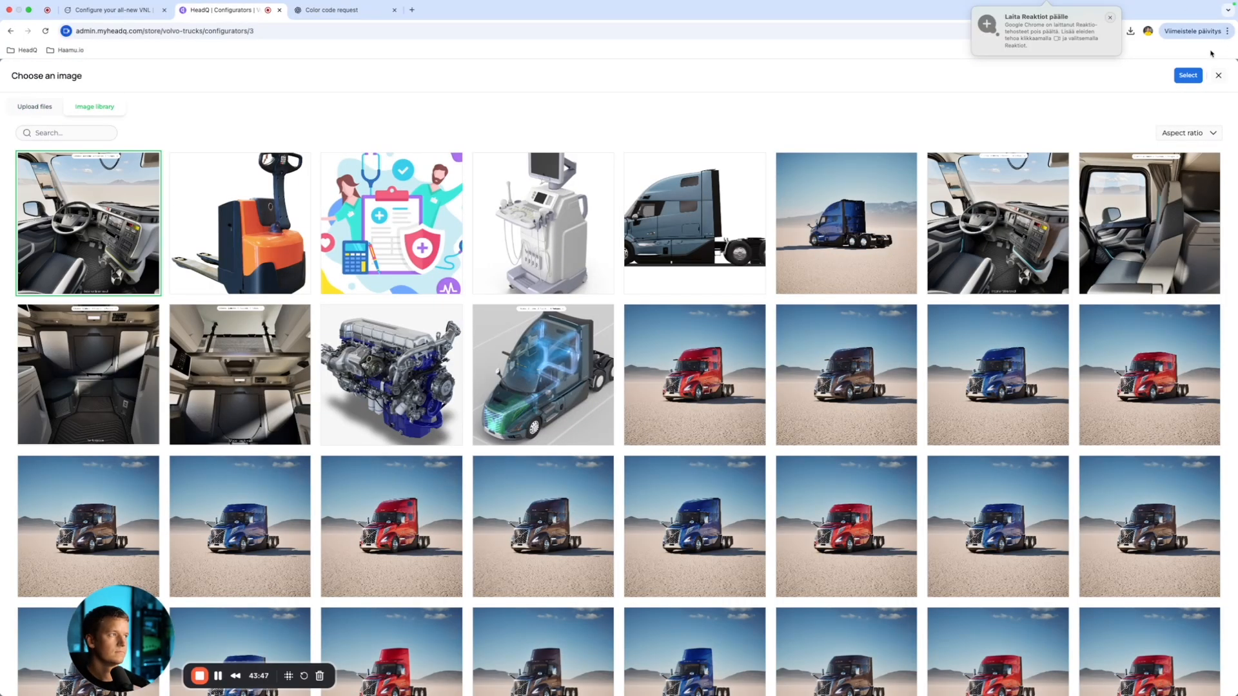
pyautogui.click(1188, 74)
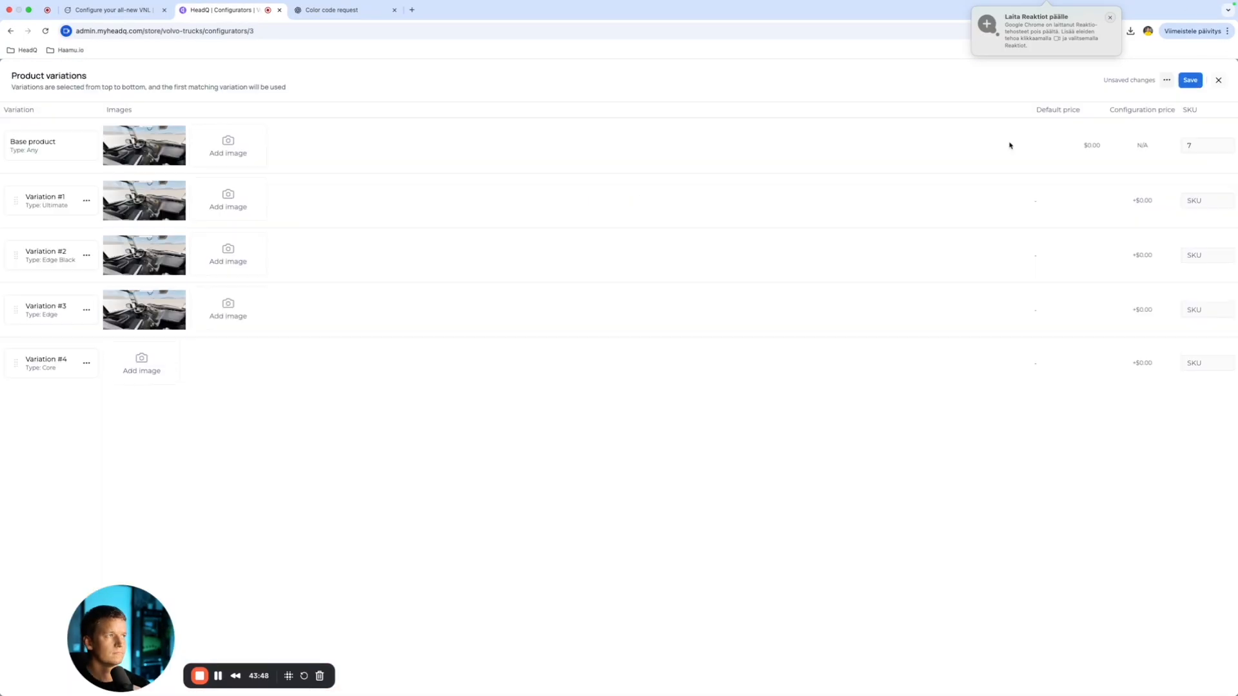
# Step: Upload Näyttökuva 2025-09-07 kello 20.35.09 as the image of the Core variation and save the product variations
pyautogui.click(129, 369)
pyautogui.click(39, 107)
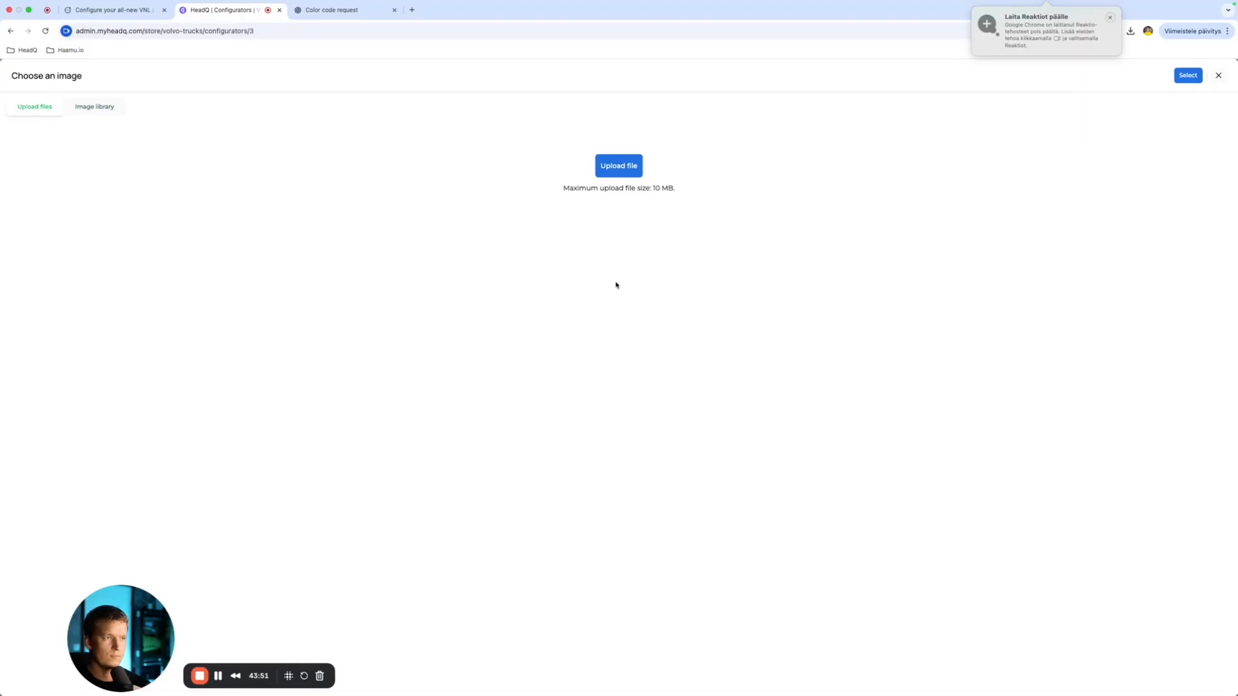
pyautogui.click(621, 166)
pyautogui.scroll(-3, 649, 434)
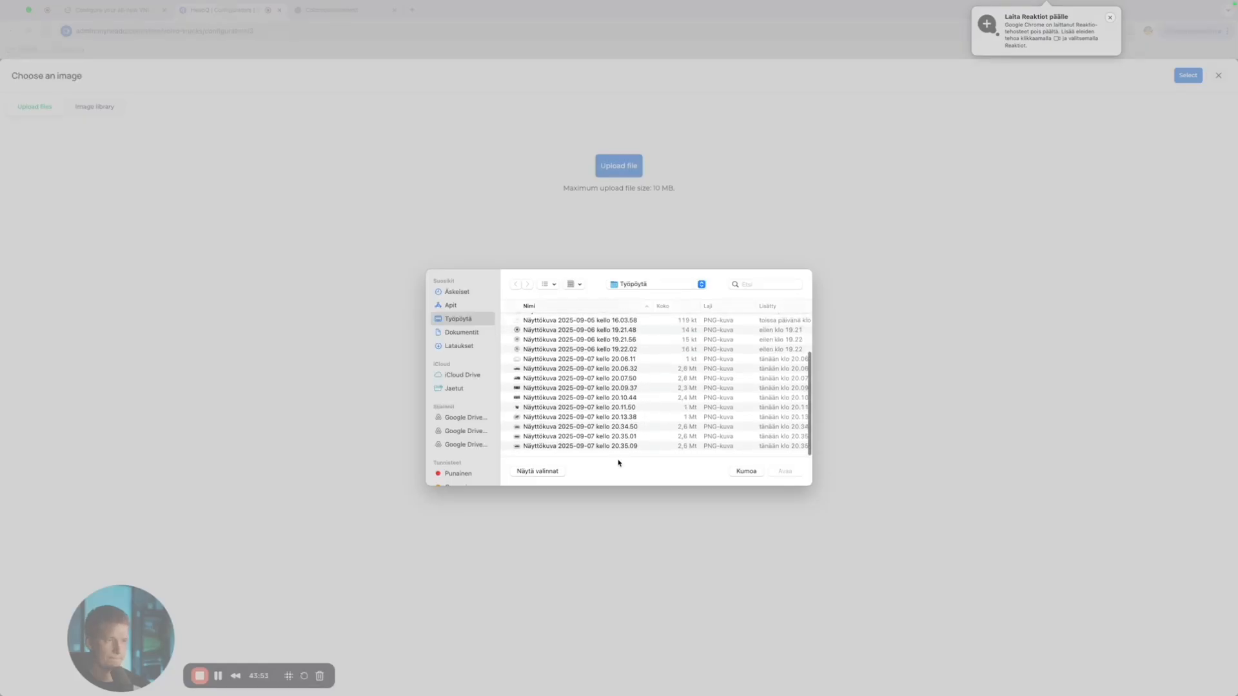
pyautogui.click(630, 447)
pyautogui.click(798, 476)
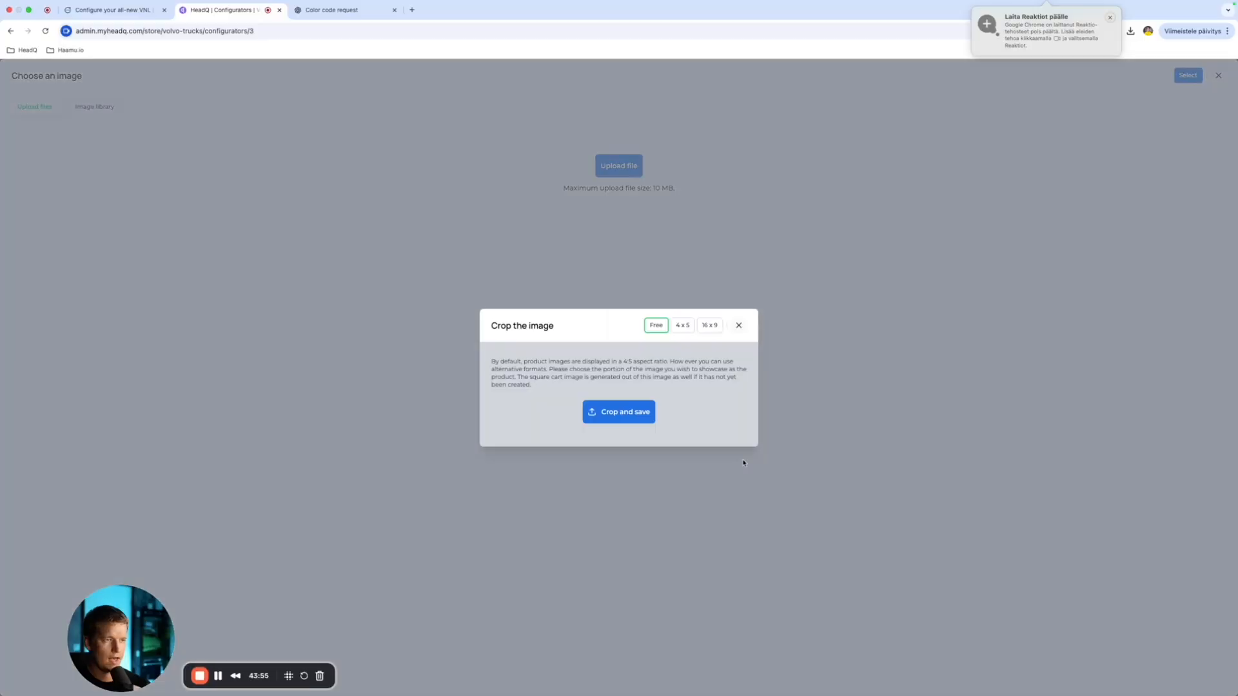
pyautogui.click(621, 474)
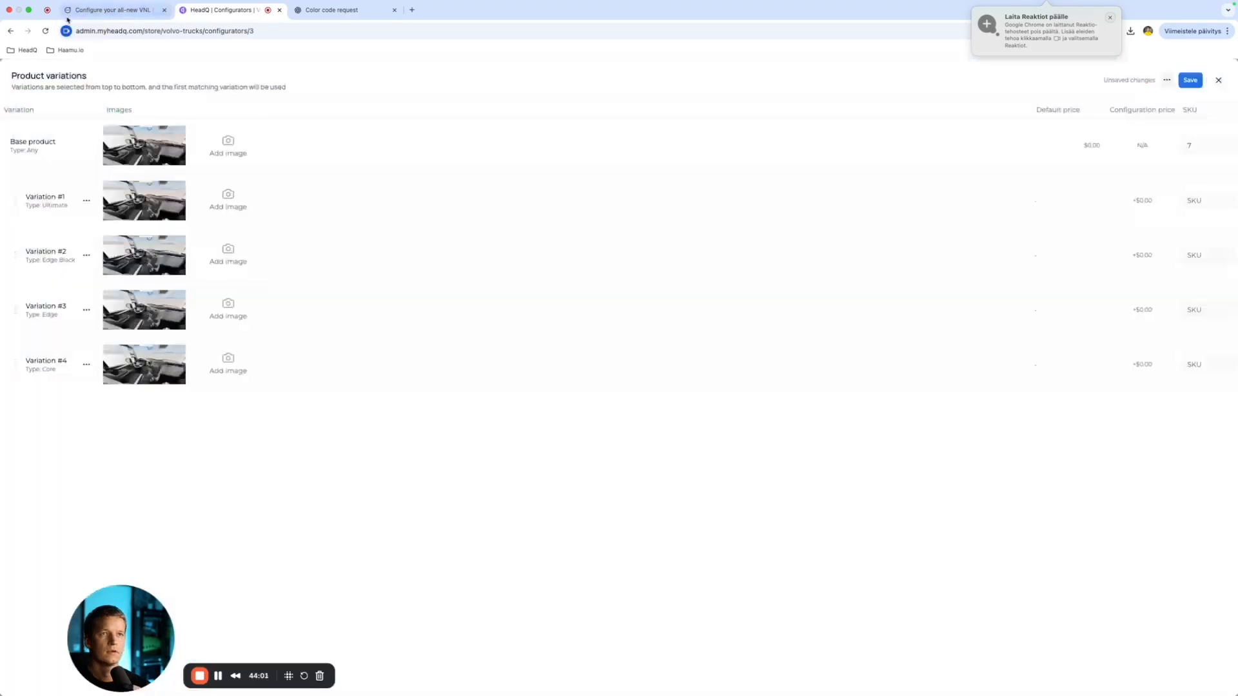
pyautogui.click(1191, 80)
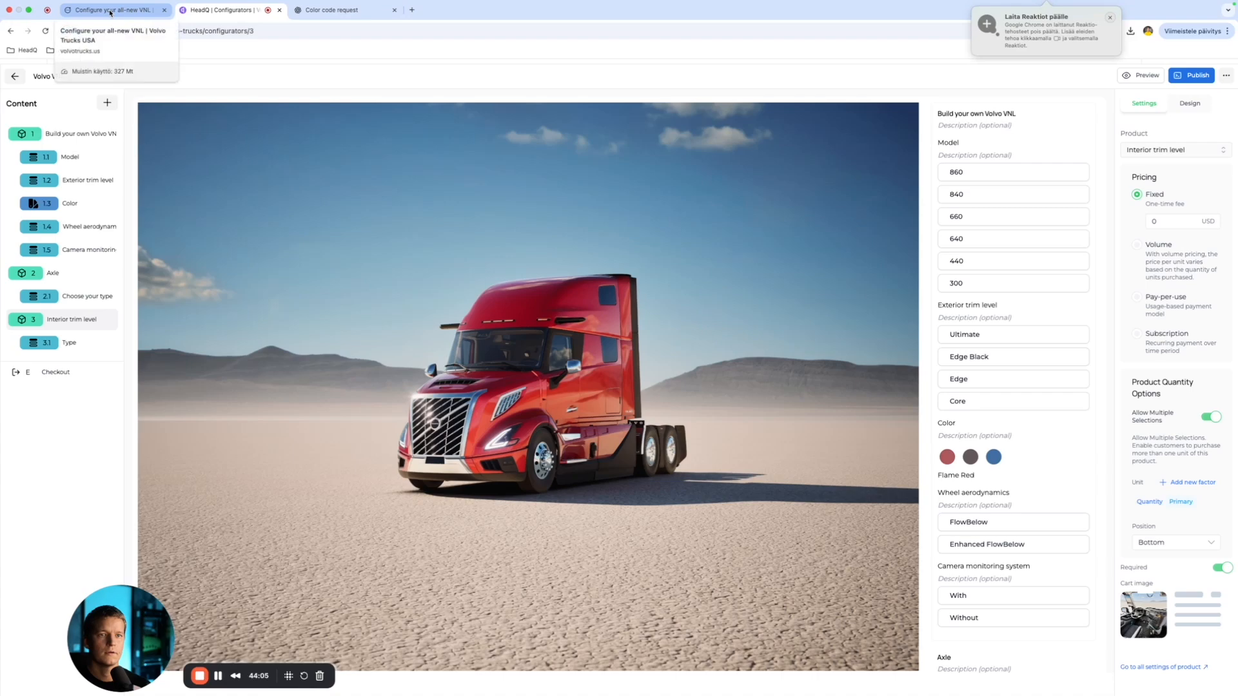
# Step: Advance Volvo's truck builder to the seats page, and in HeadQ add the existing product Seats to the Volvo VNL configurator
pyautogui.click(110, 13)
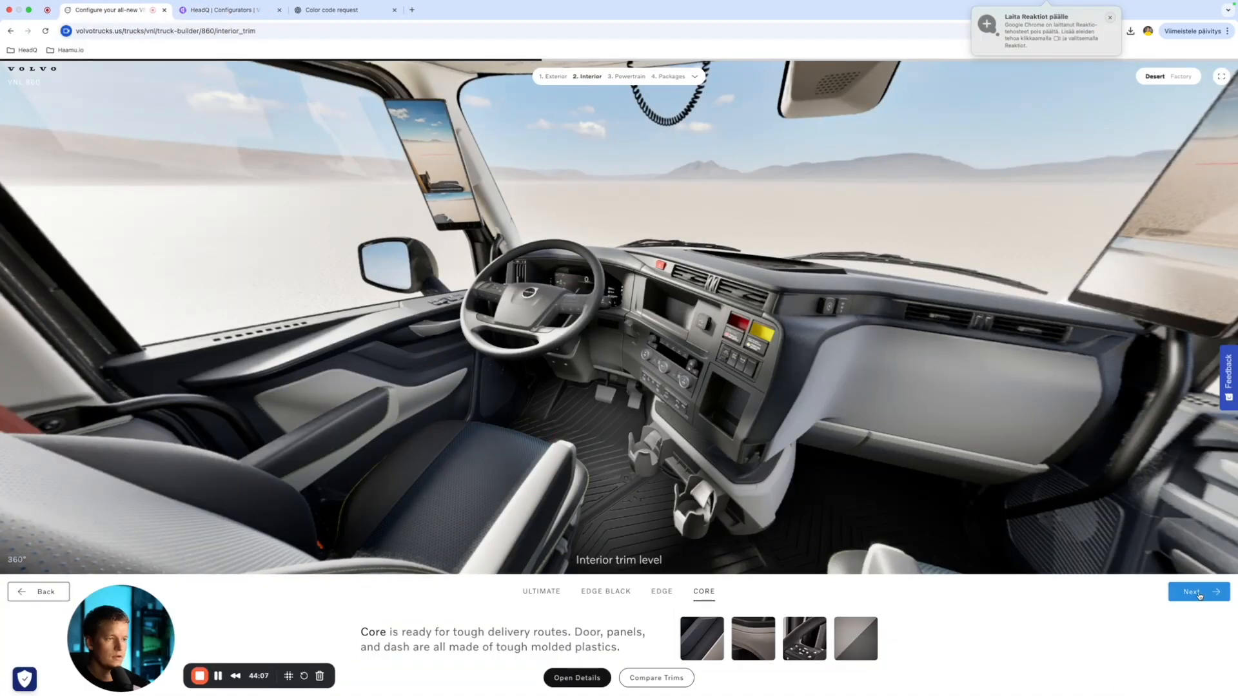
pyautogui.click(1198, 594)
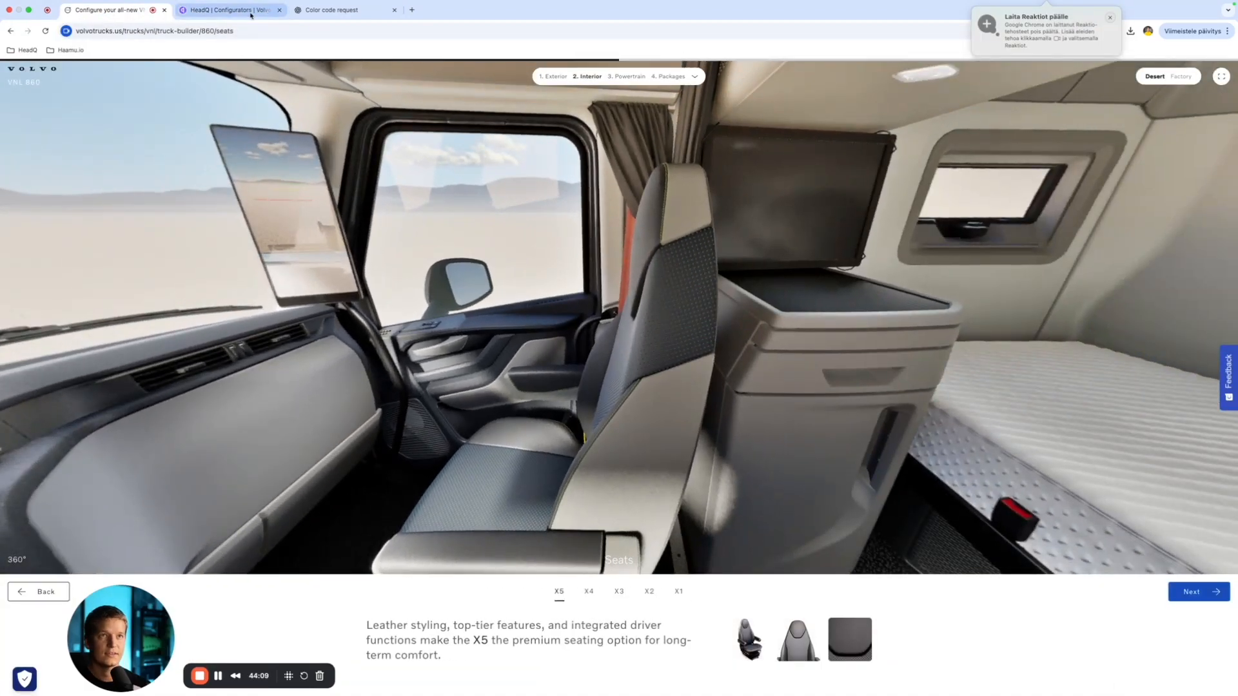
pyautogui.click(249, 11)
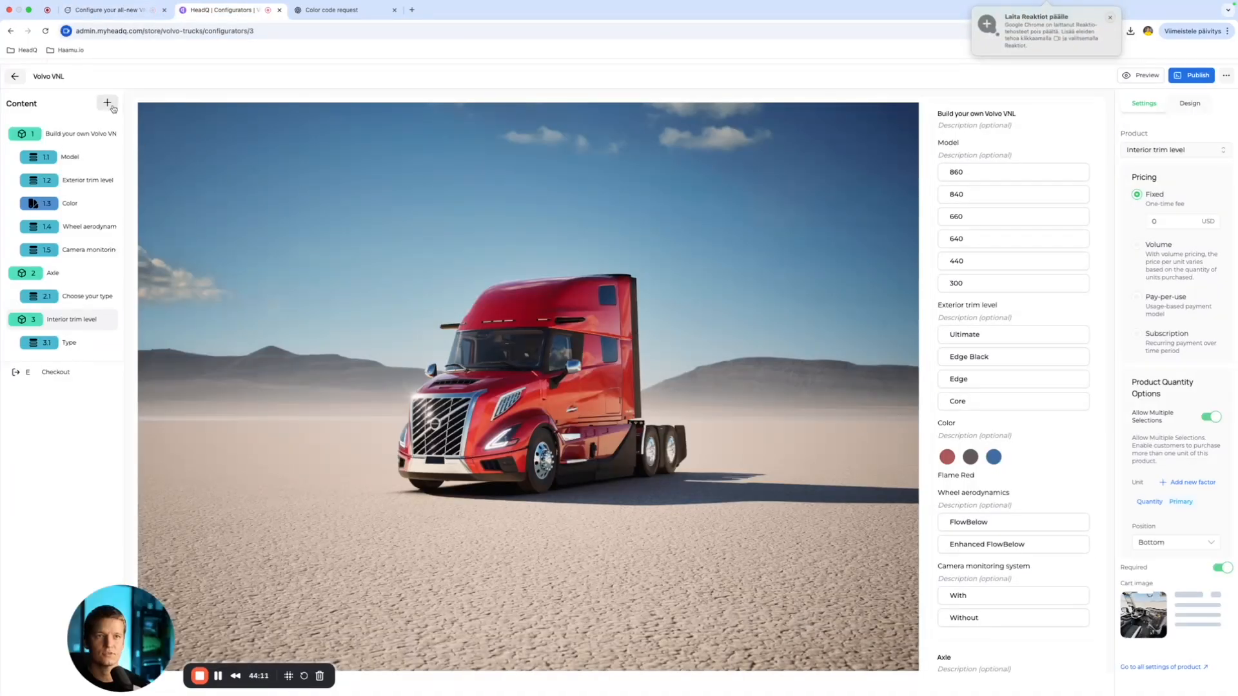
pyautogui.click(107, 104)
pyautogui.click(181, 216)
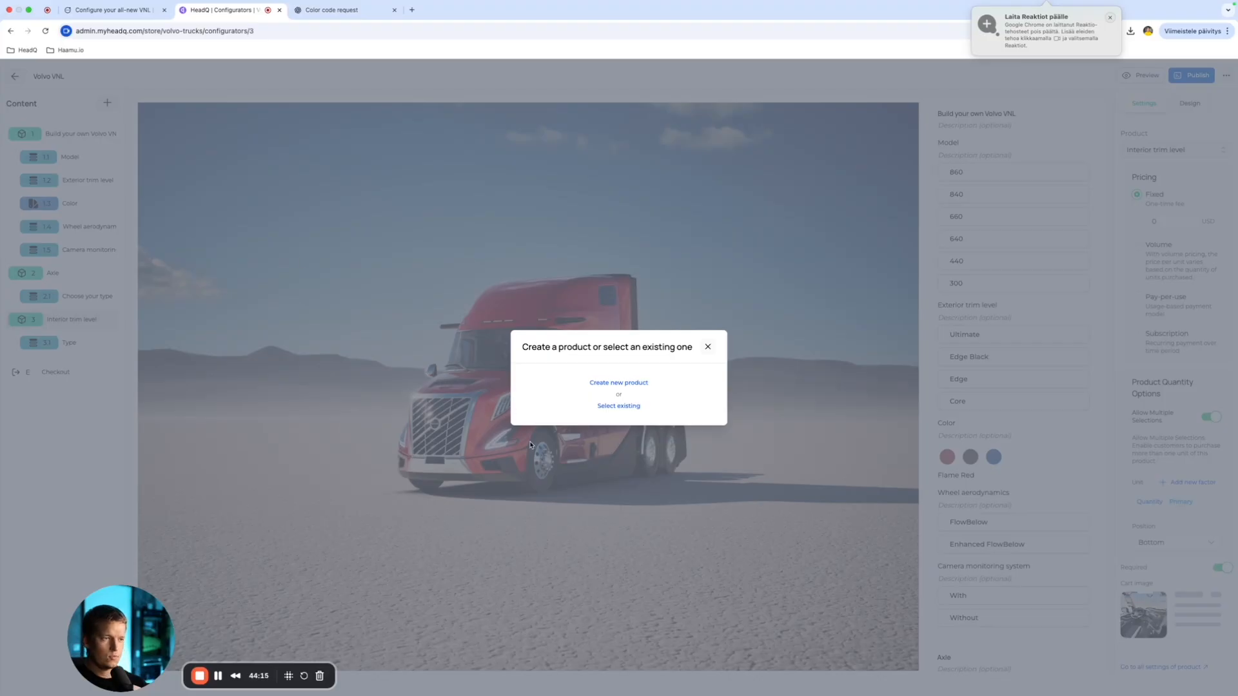
pyautogui.click(623, 406)
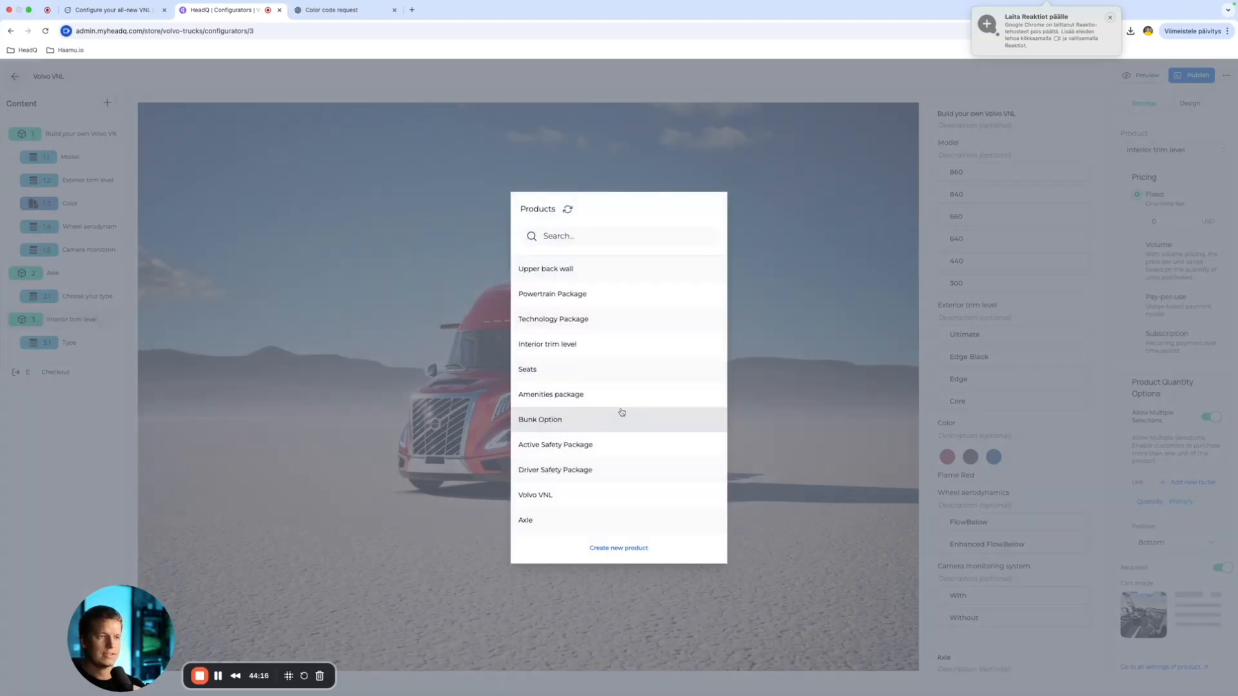
pyautogui.click(562, 367)
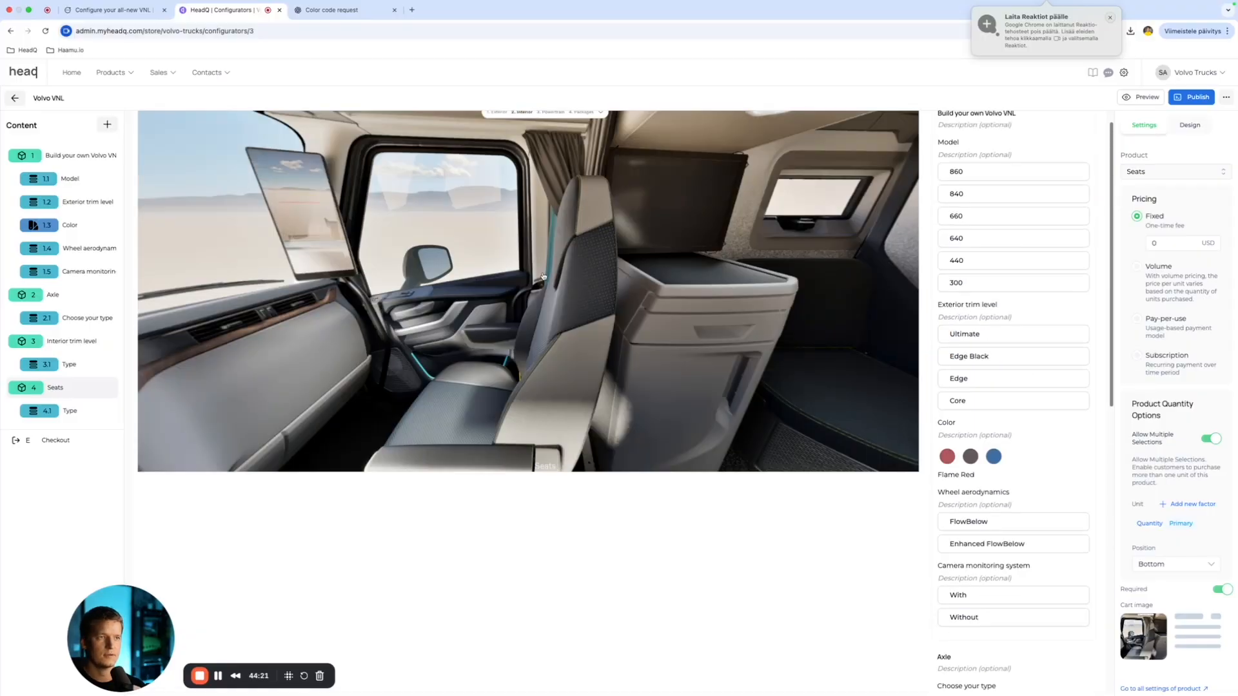
# Step: Open the Seats product's variations in HeadQ, and switch to Volvo's truck builder to start a screenshot of the X5 seats
pyautogui.click(545, 280)
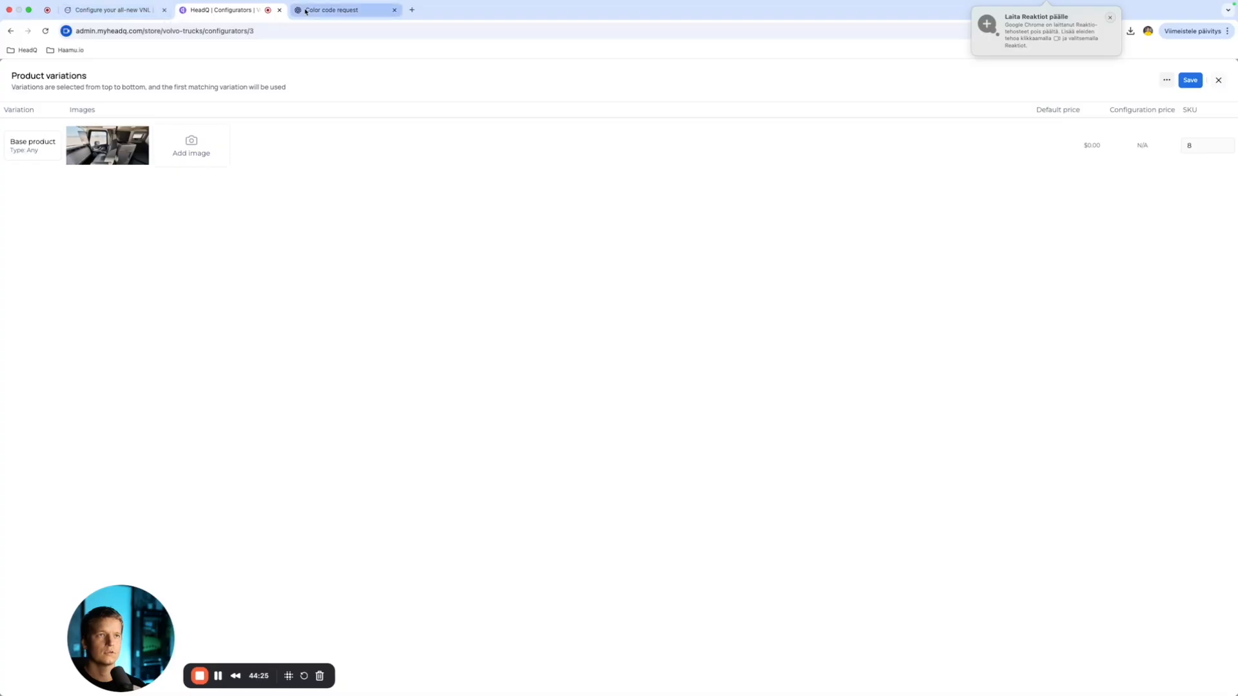
pyautogui.click(110, 10)
pyautogui.rightClick(652, 383)
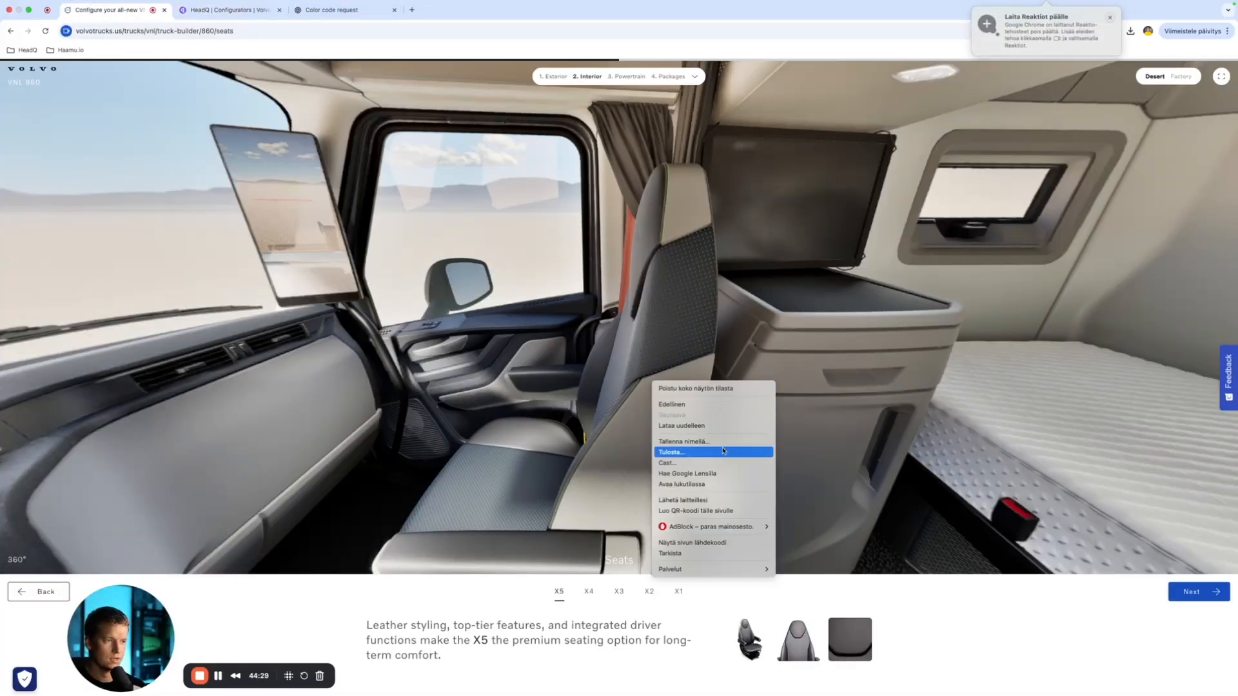
pyautogui.click(333, 611)
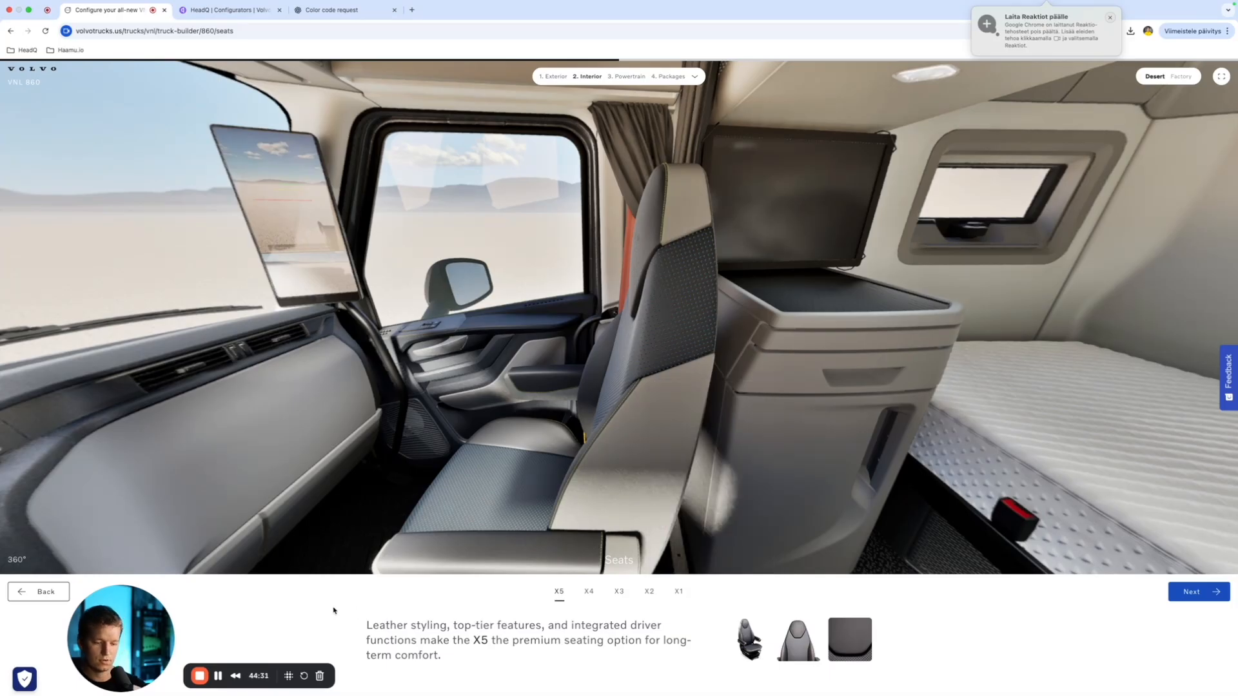
pyautogui.press('super+shift+4')
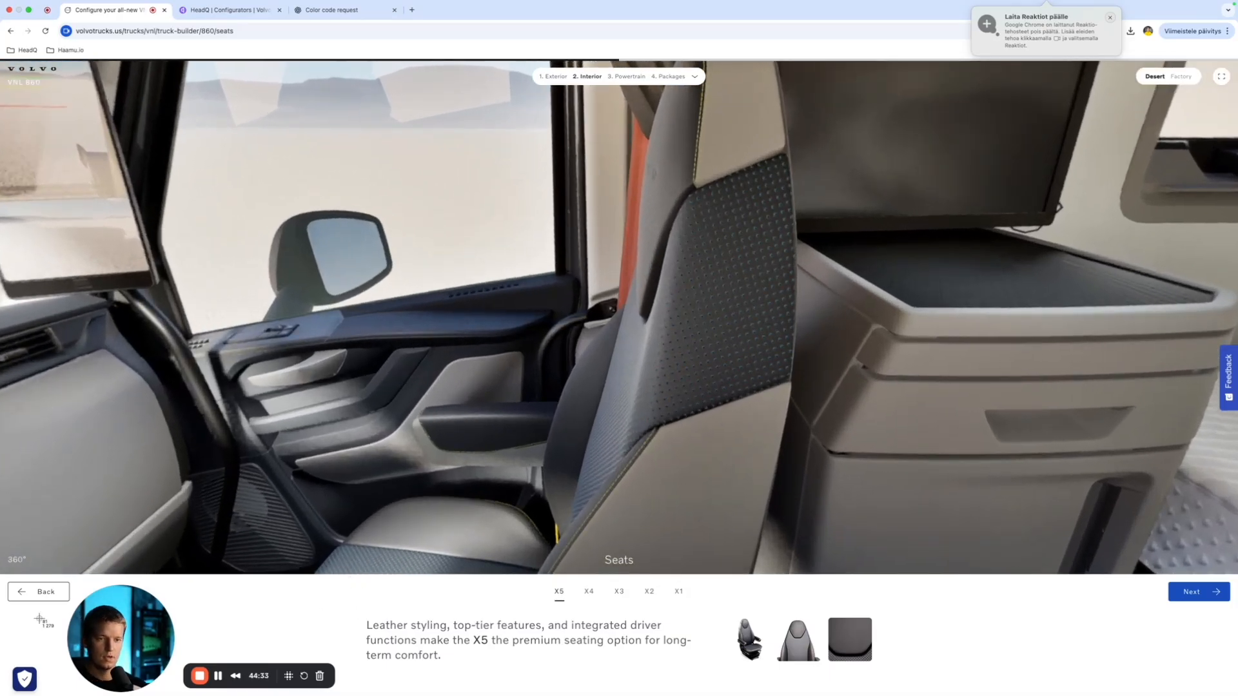
# Step: Try to reset the seats page's camera view through the interior trim page, and capture a screenshot of the X5 seats
pyautogui.click(34, 592)
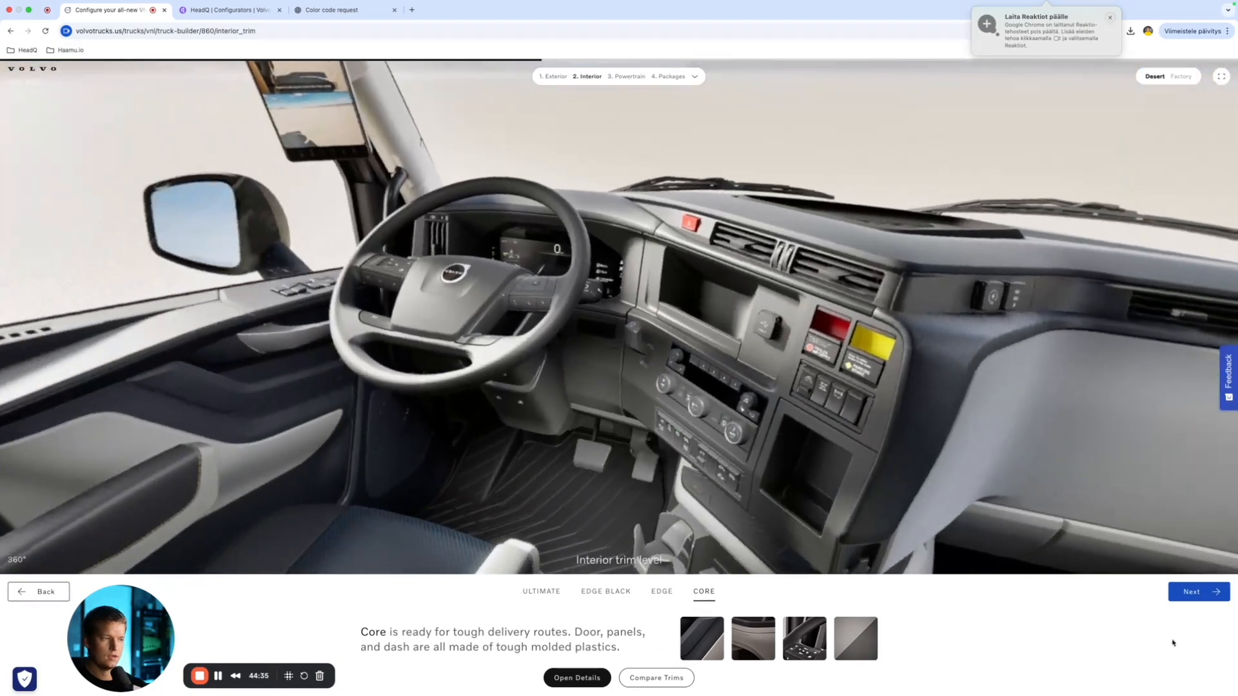
pyautogui.click(1204, 594)
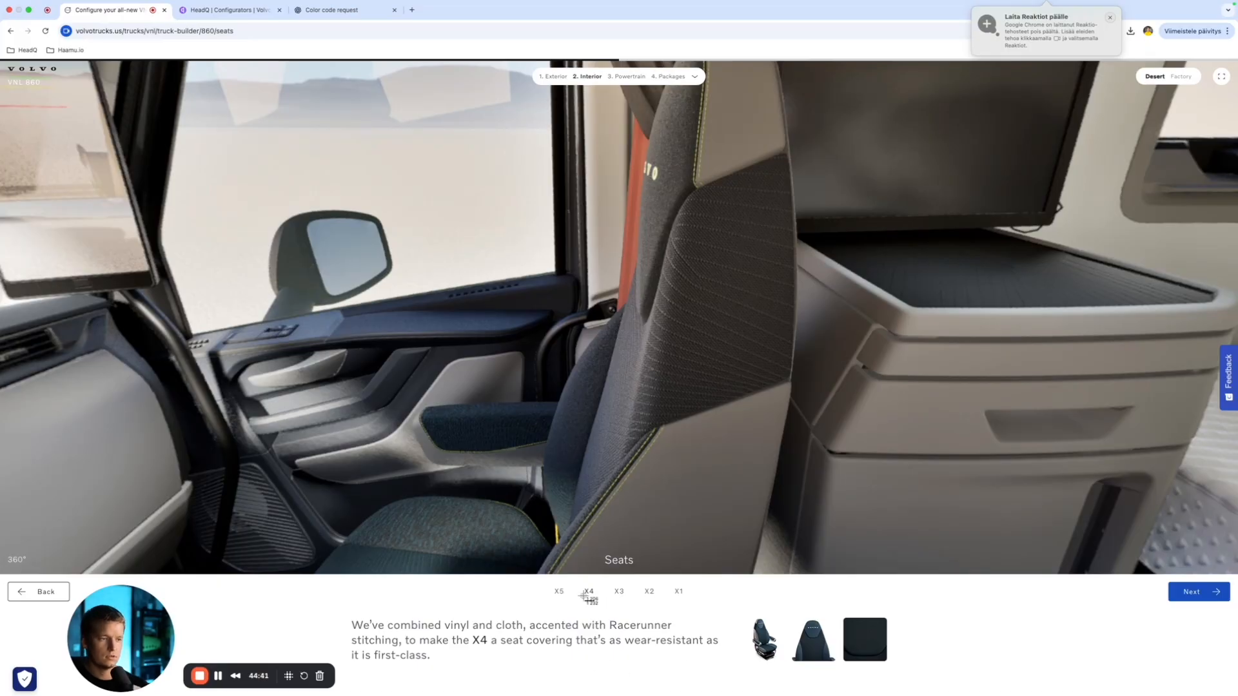
pyautogui.click(560, 591)
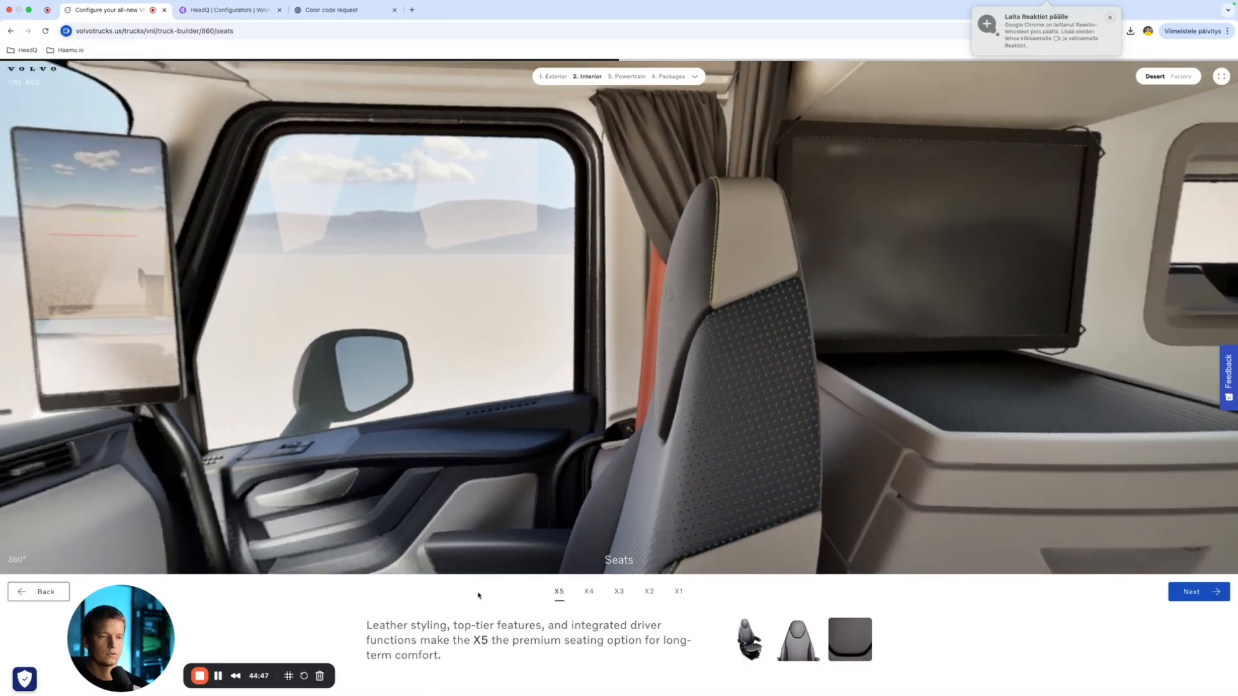
pyautogui.click(41, 599)
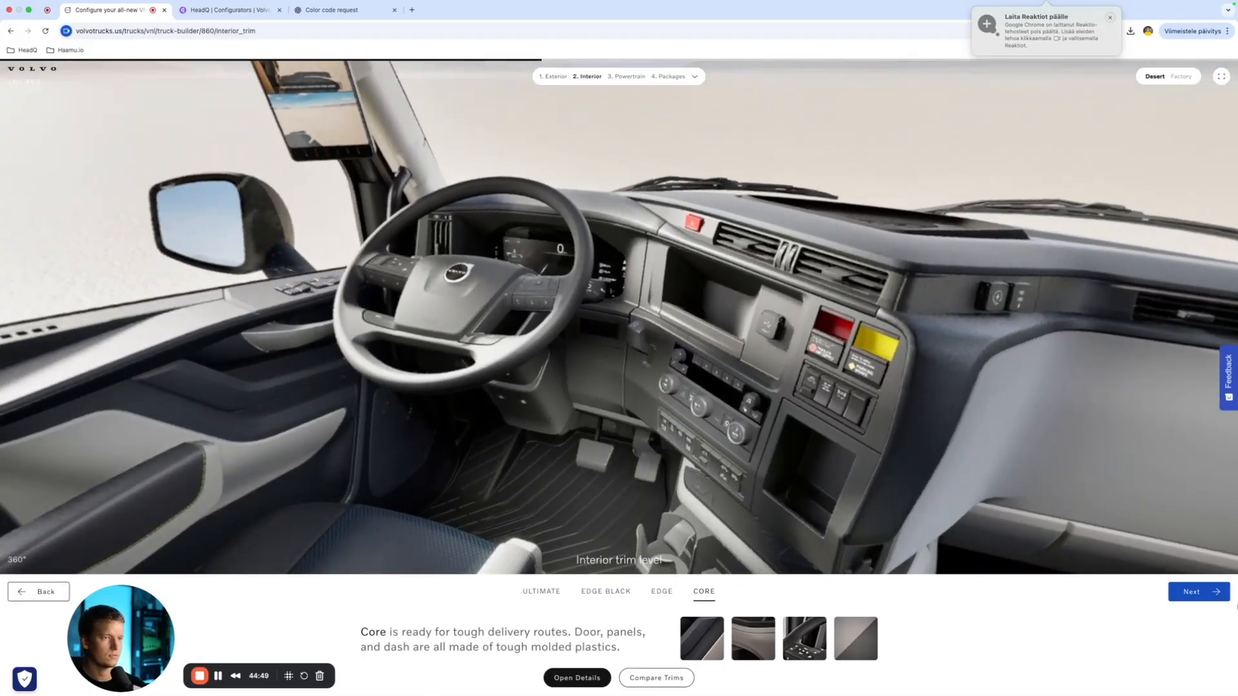
pyautogui.moveTo(934, 415); pyautogui.dragTo(841, 374)
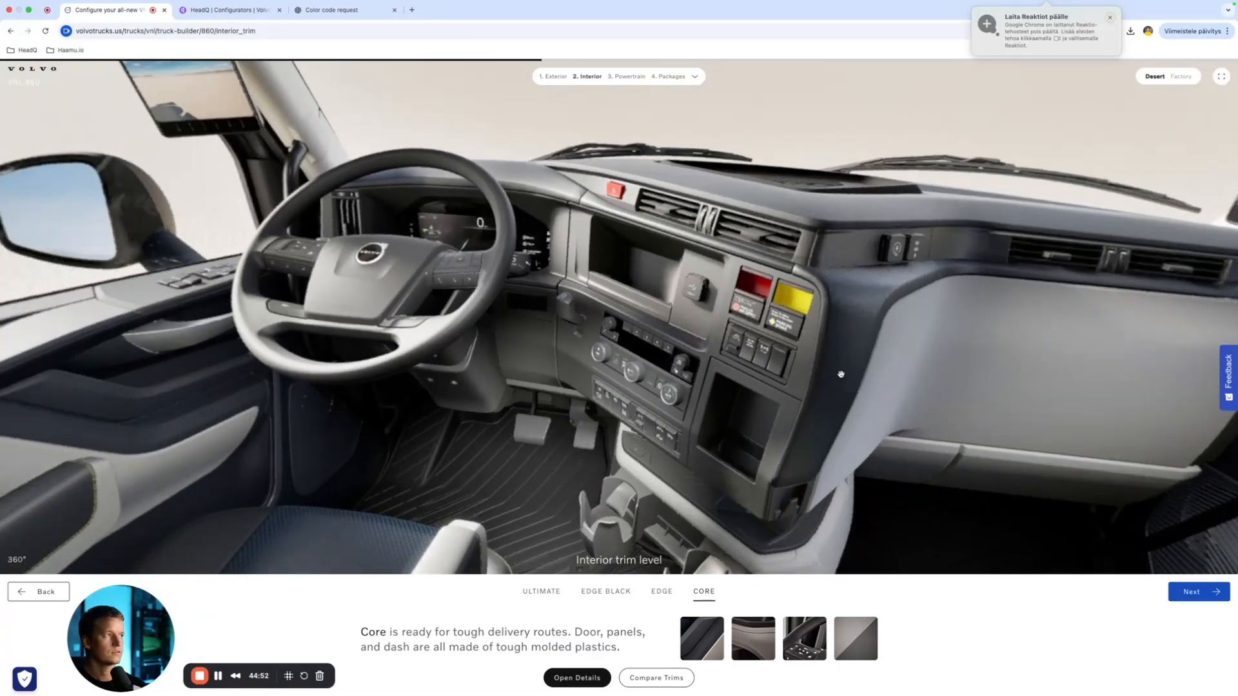
pyautogui.click(1220, 77)
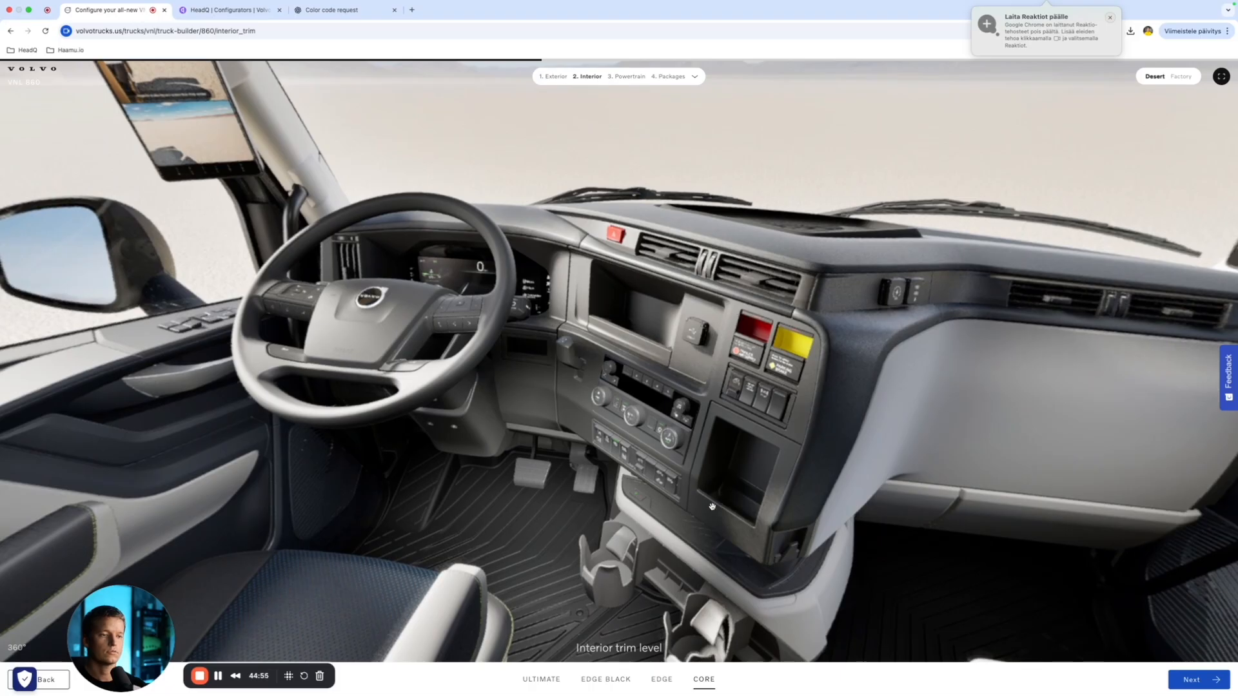
pyautogui.rightClick(757, 393)
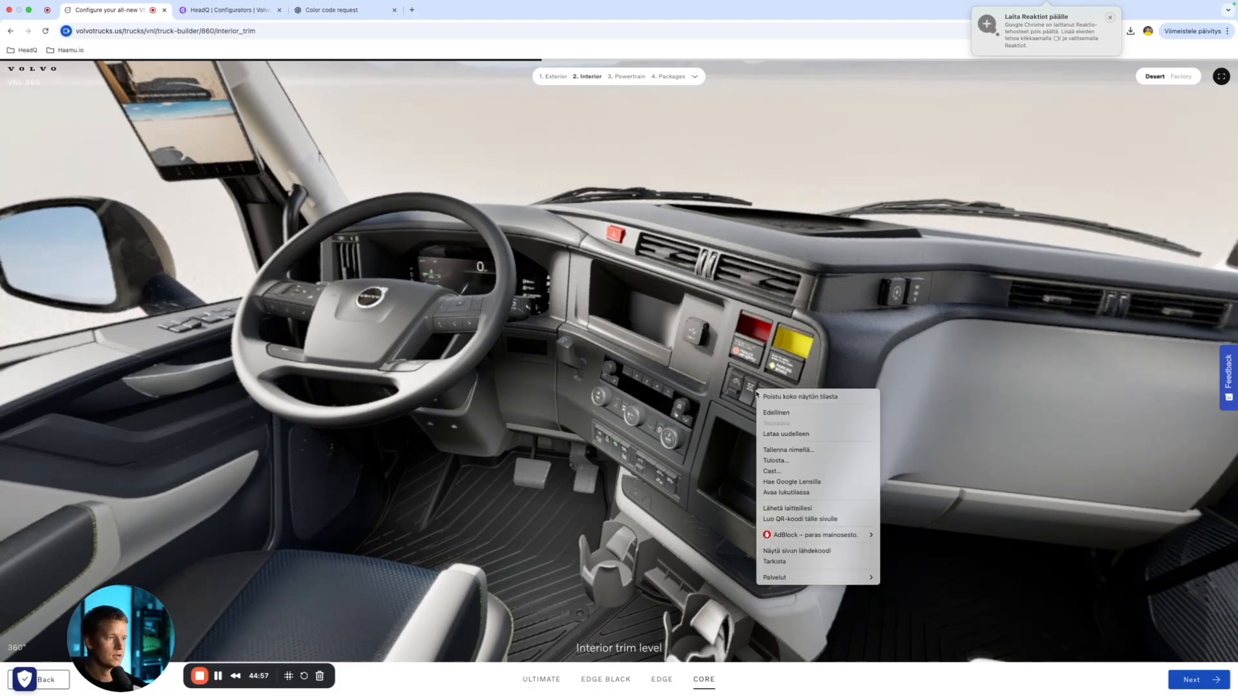
pyautogui.click(757, 393)
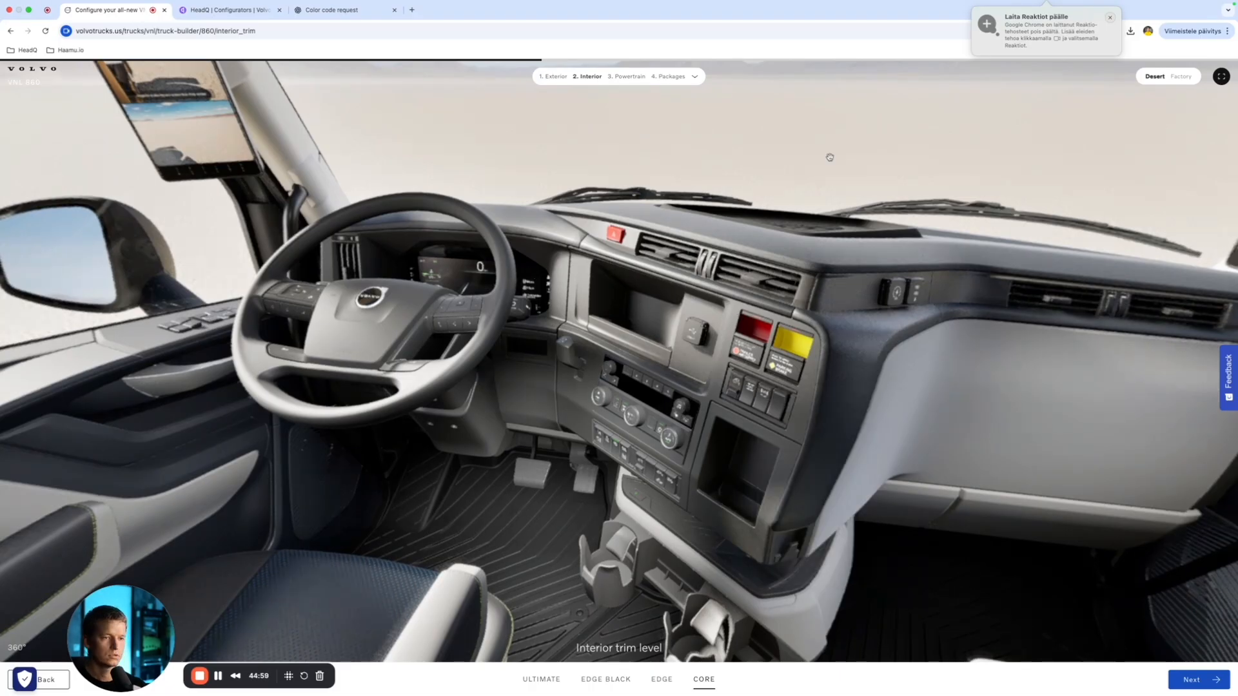
pyautogui.click(1220, 75)
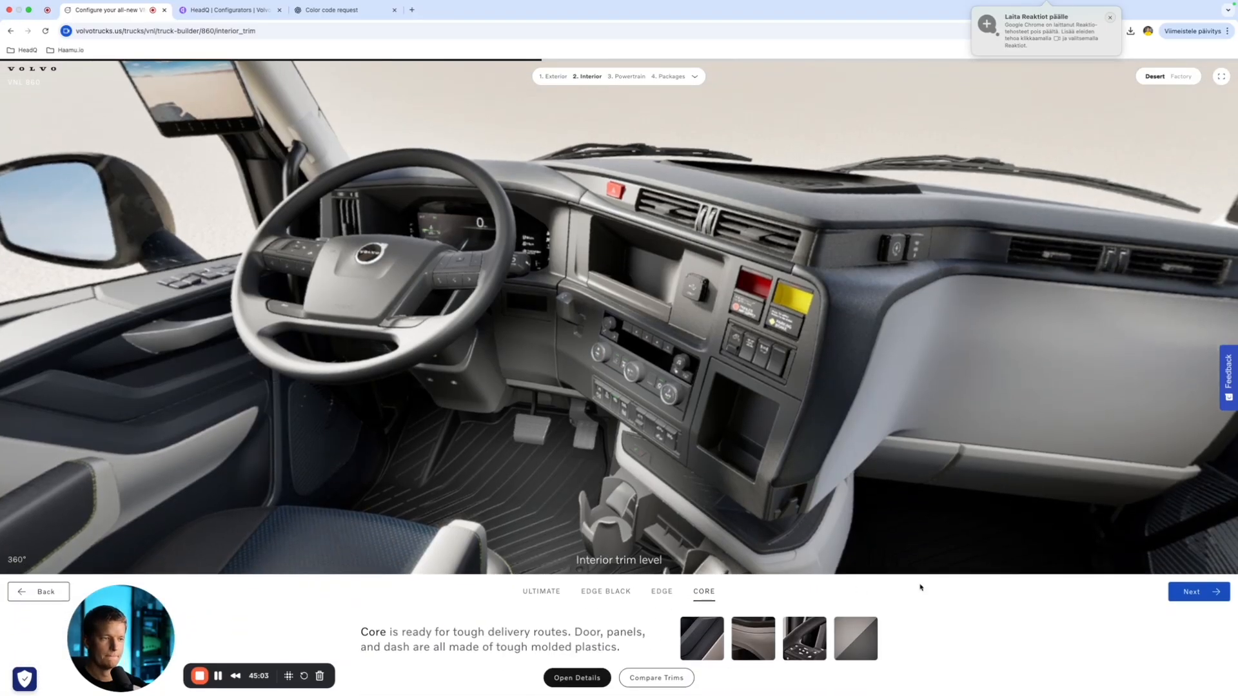
pyautogui.click(1192, 592)
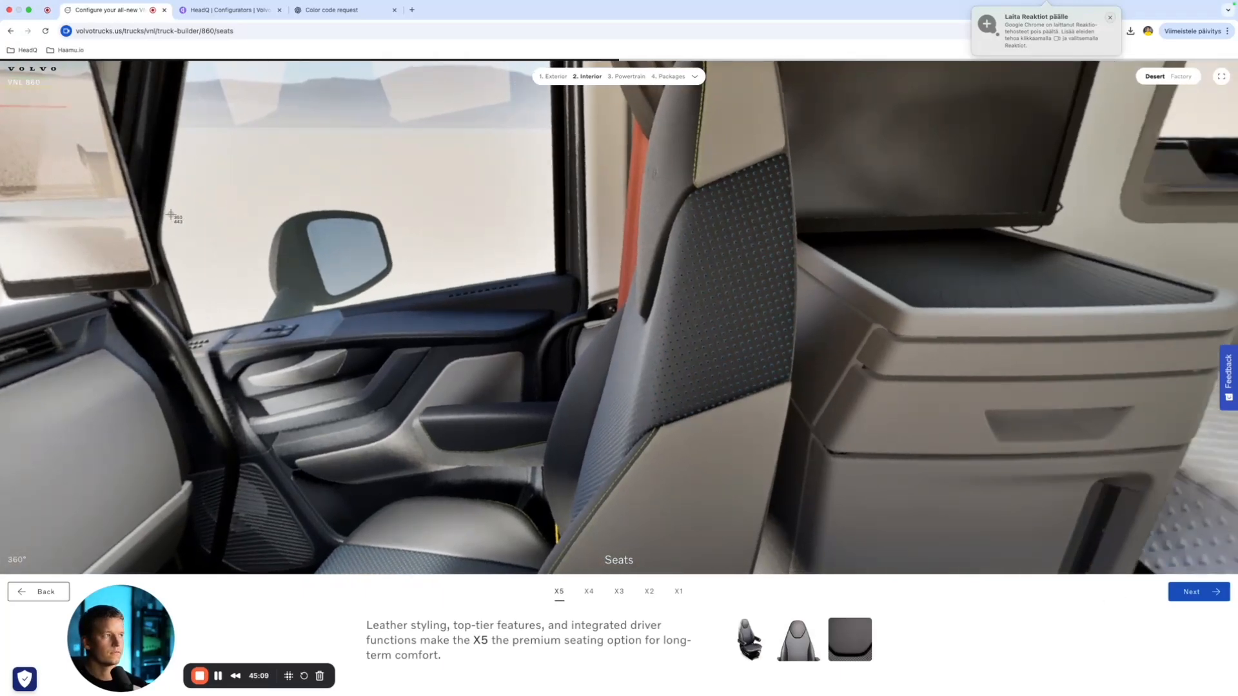
pyautogui.moveTo(70, 63); pyautogui.dragTo(1136, 572)
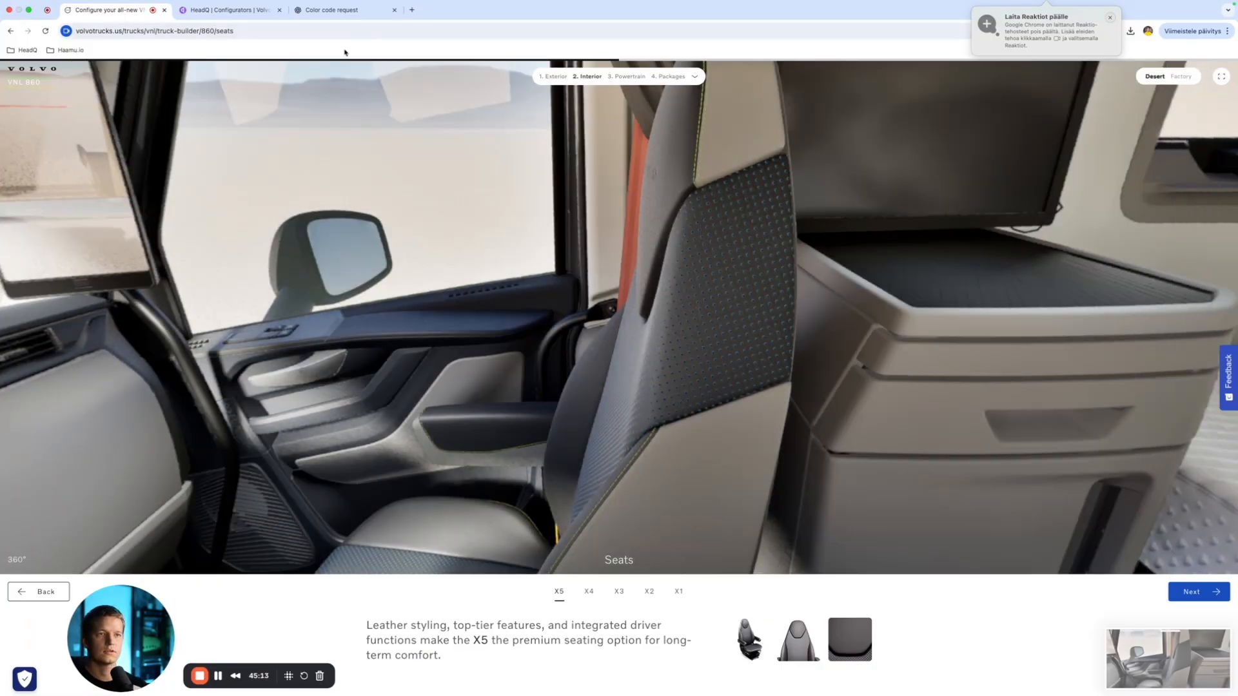
# Step: Switch to HeadQ and auto-generate the Seats product variations from the Type option
pyautogui.click(236, 18)
pyautogui.click(1167, 80)
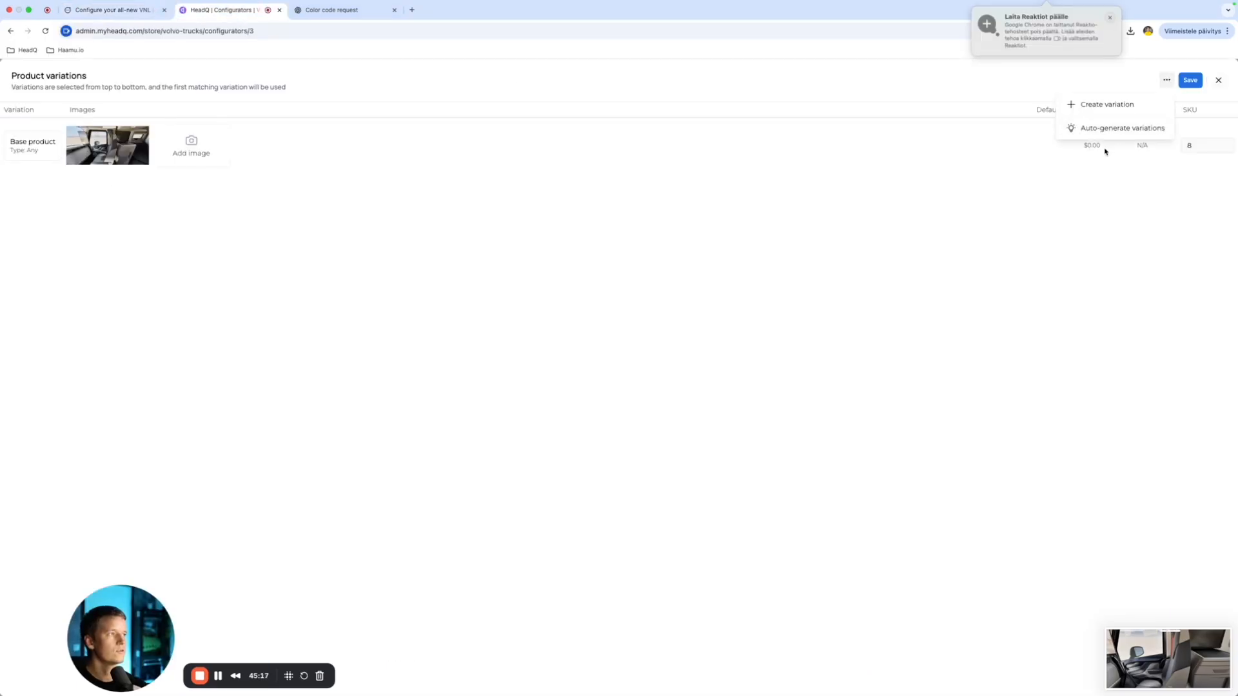
pyautogui.click(1123, 129)
pyautogui.click(526, 388)
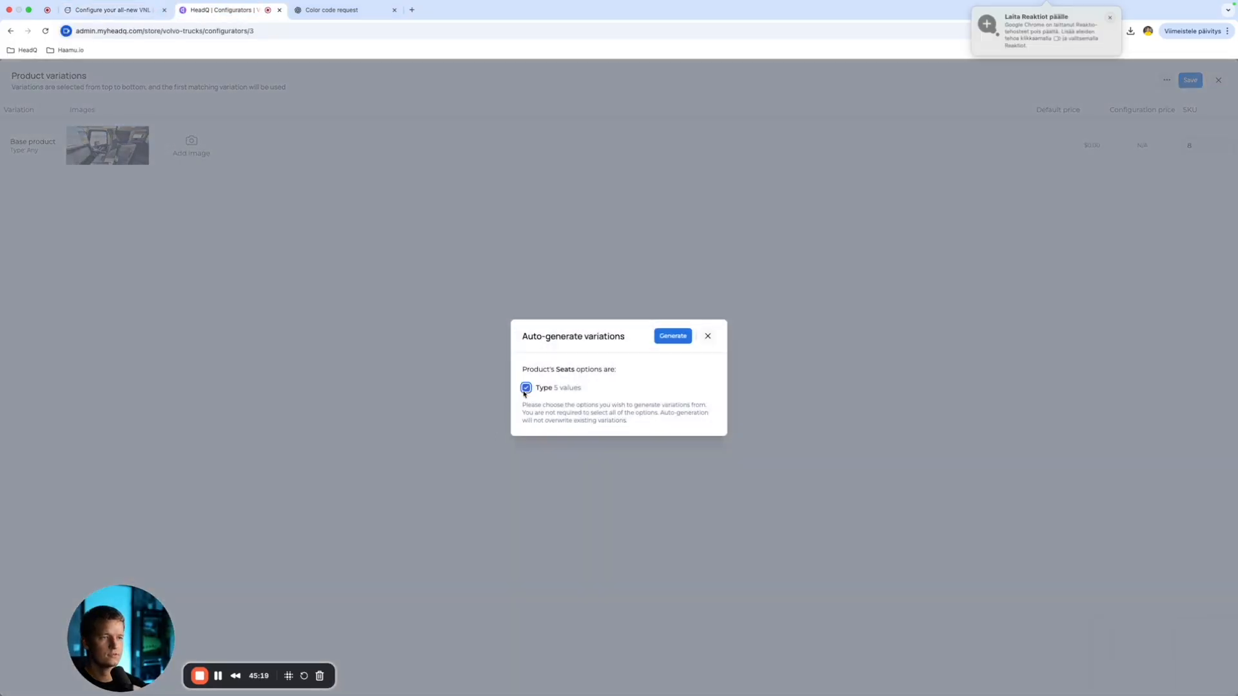
pyautogui.click(672, 336)
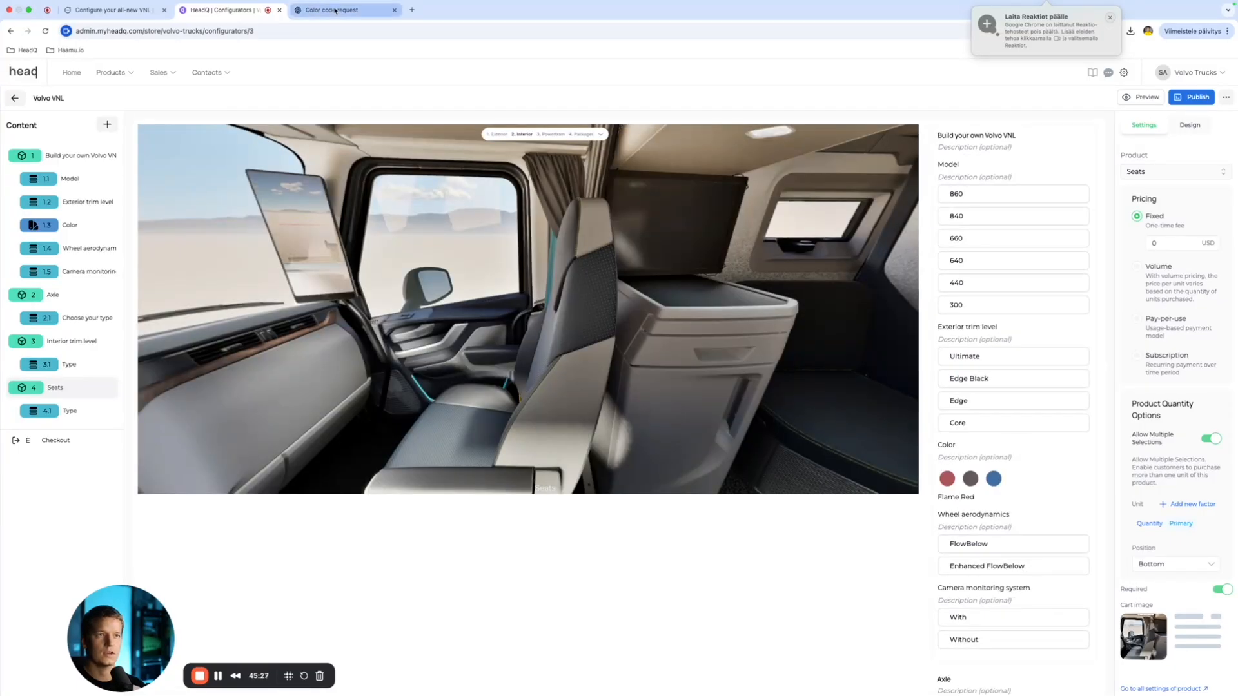
# Step: Switch to Volvo's truck builder, re-enter the seats page from the camera monitoring system page, and capture a screenshot of the X5 seats
pyautogui.click(125, 11)
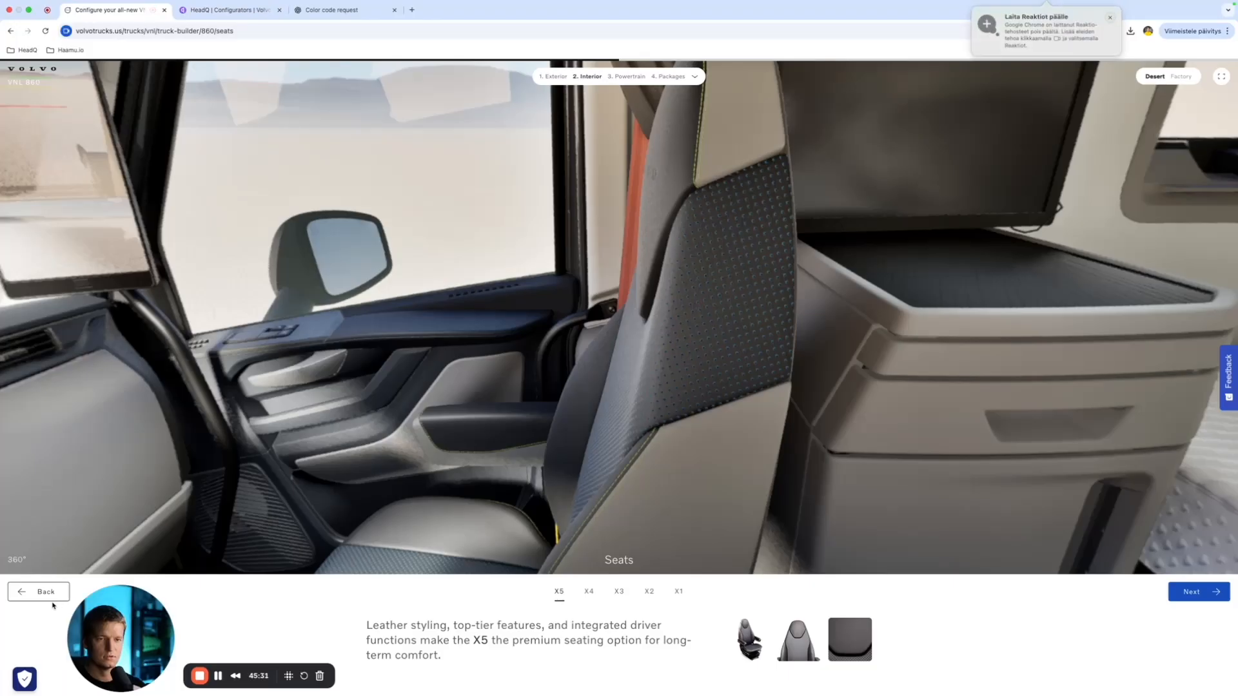
pyautogui.click(53, 600)
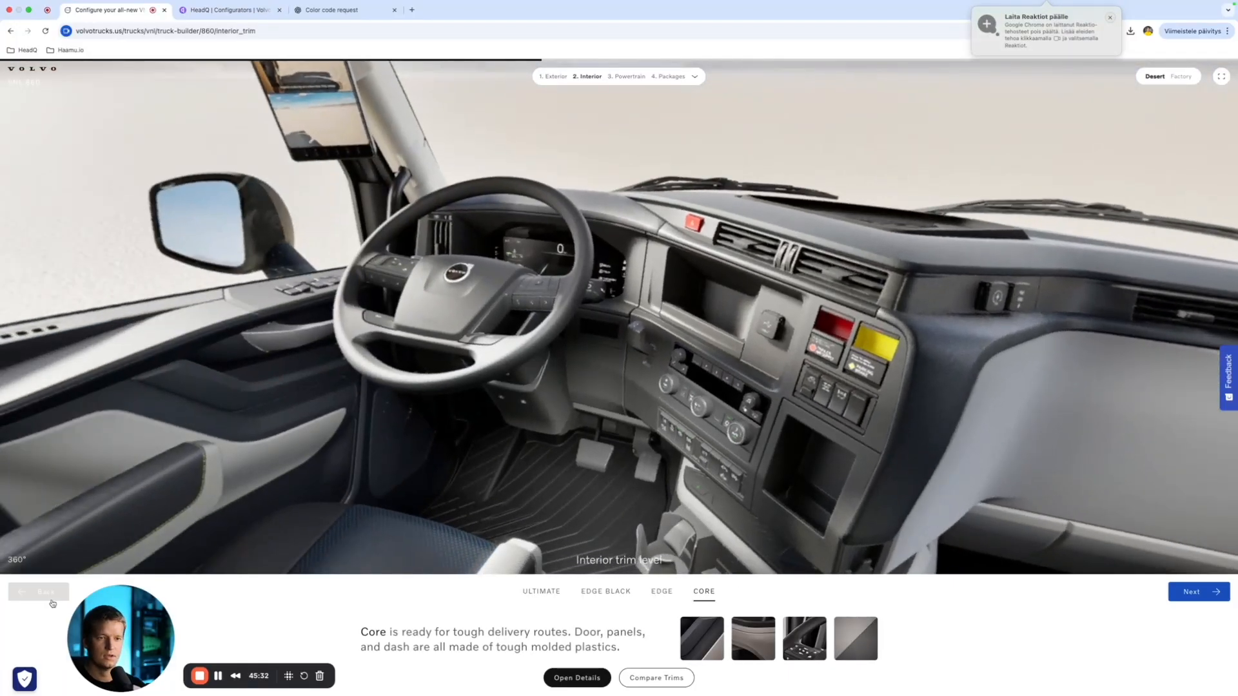
pyautogui.click(54, 601)
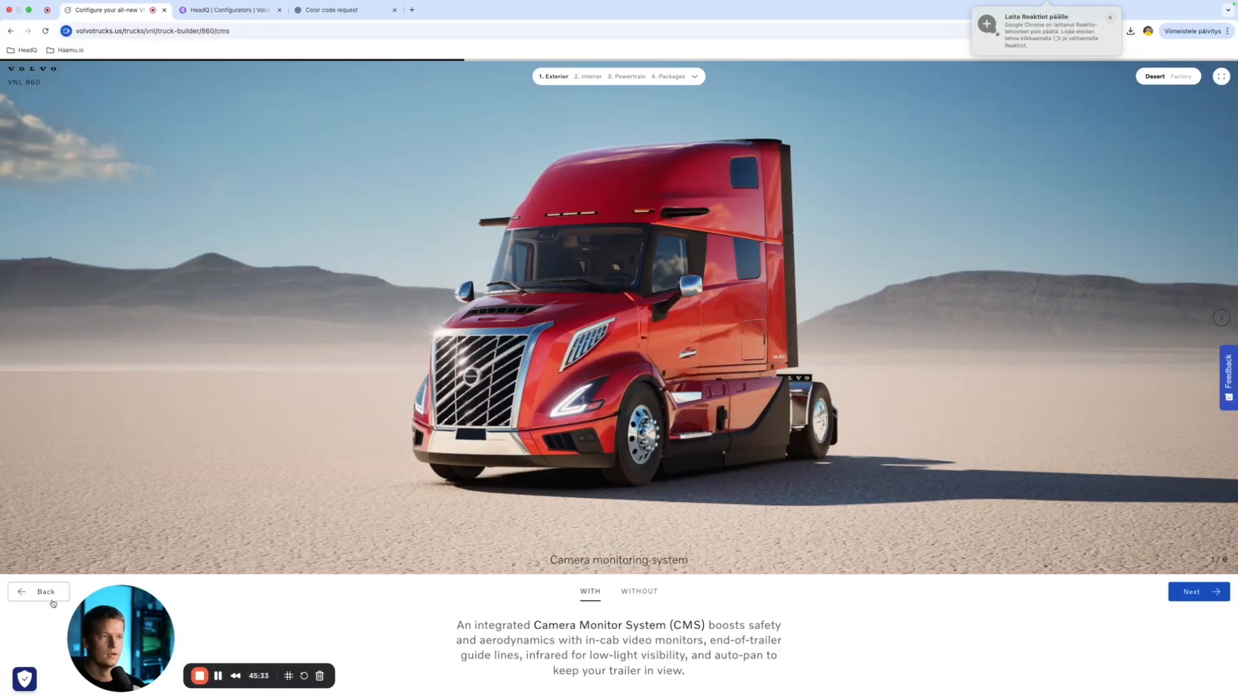
pyautogui.click(1207, 590)
pyautogui.click(1206, 590)
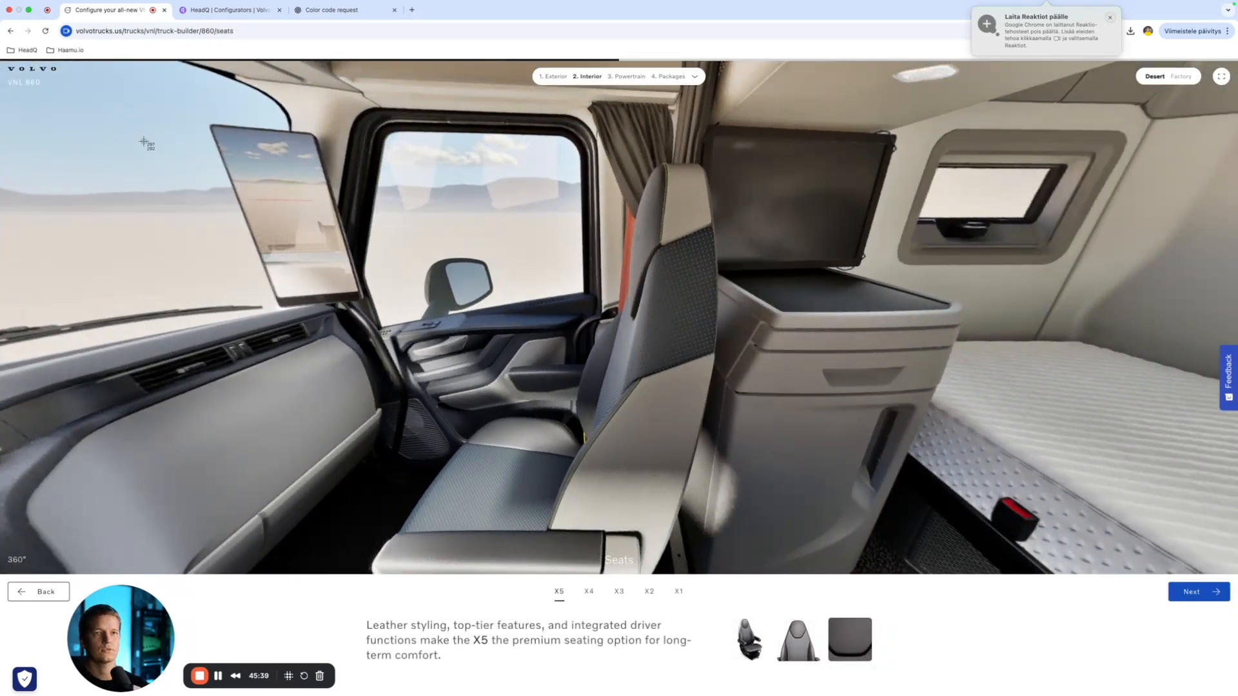
pyautogui.moveTo(62, 62); pyautogui.dragTo(1127, 572)
# Step: Capture screenshots of the cab interior with the X4 seats and with the X3 seats
pyautogui.click(589, 592)
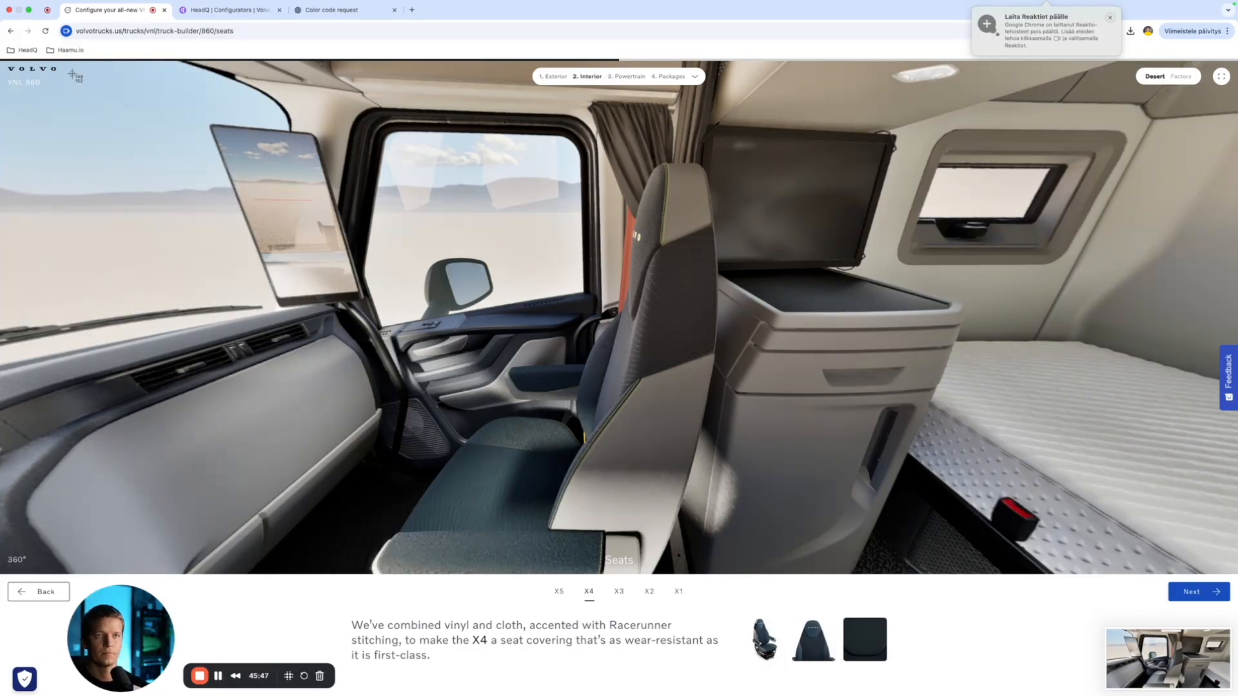
pyautogui.moveTo(68, 62); pyautogui.dragTo(1122, 573)
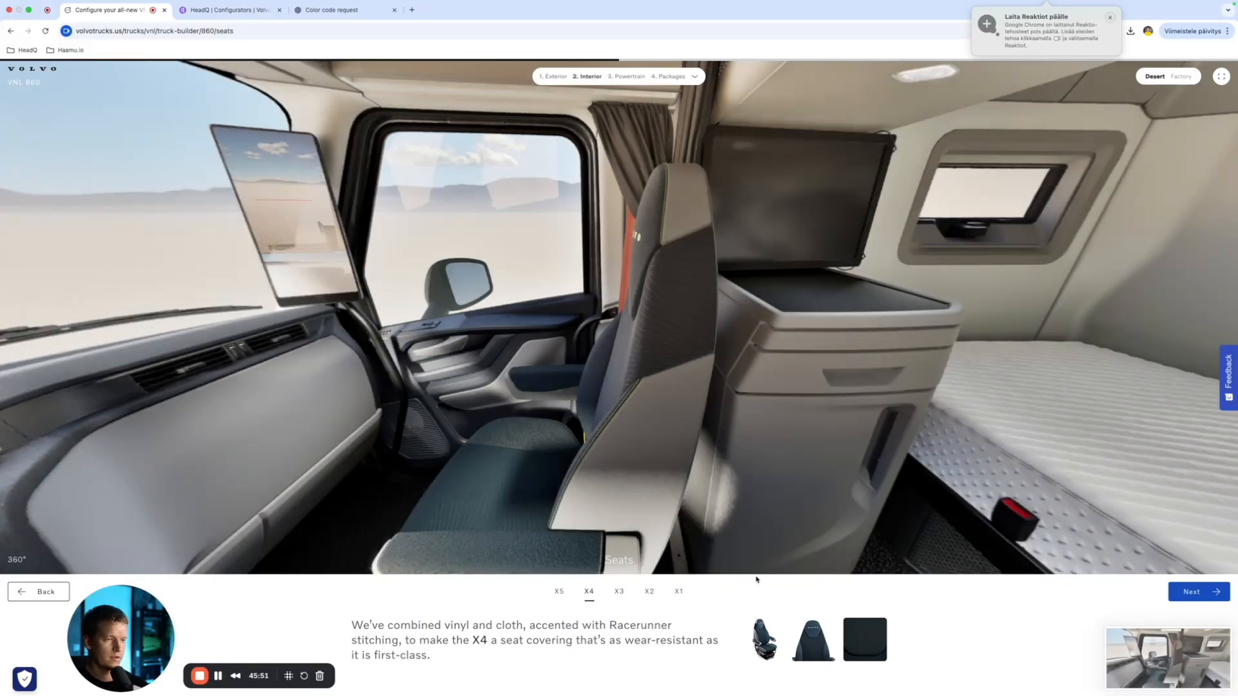
pyautogui.click(618, 592)
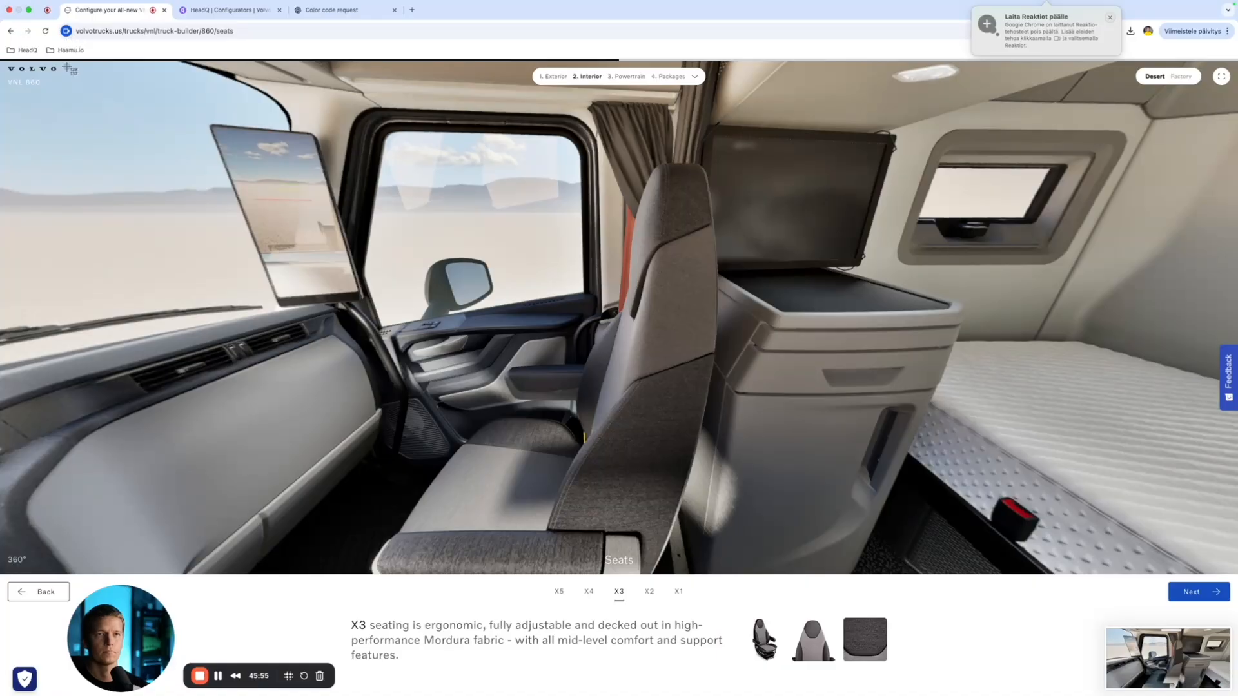
pyautogui.moveTo(62, 63); pyautogui.dragTo(1121, 562)
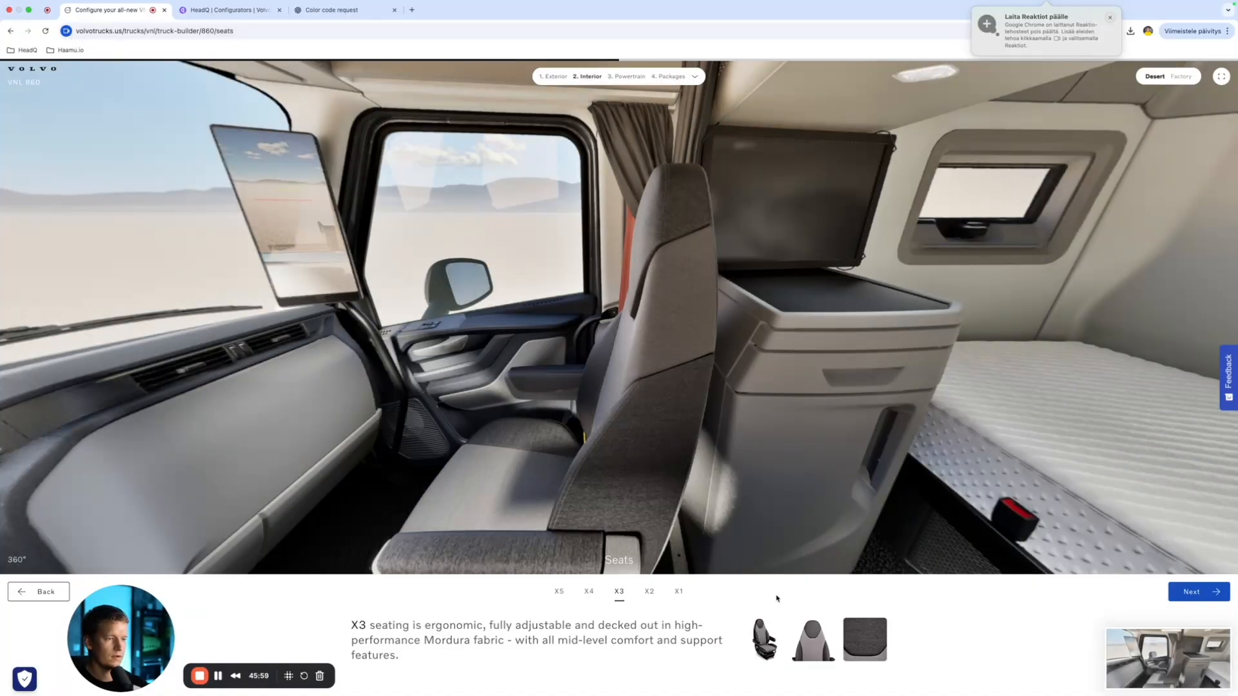
# Step: Capture screenshots of the cab interior with the X2 seats and with the X1 seats
pyautogui.click(649, 592)
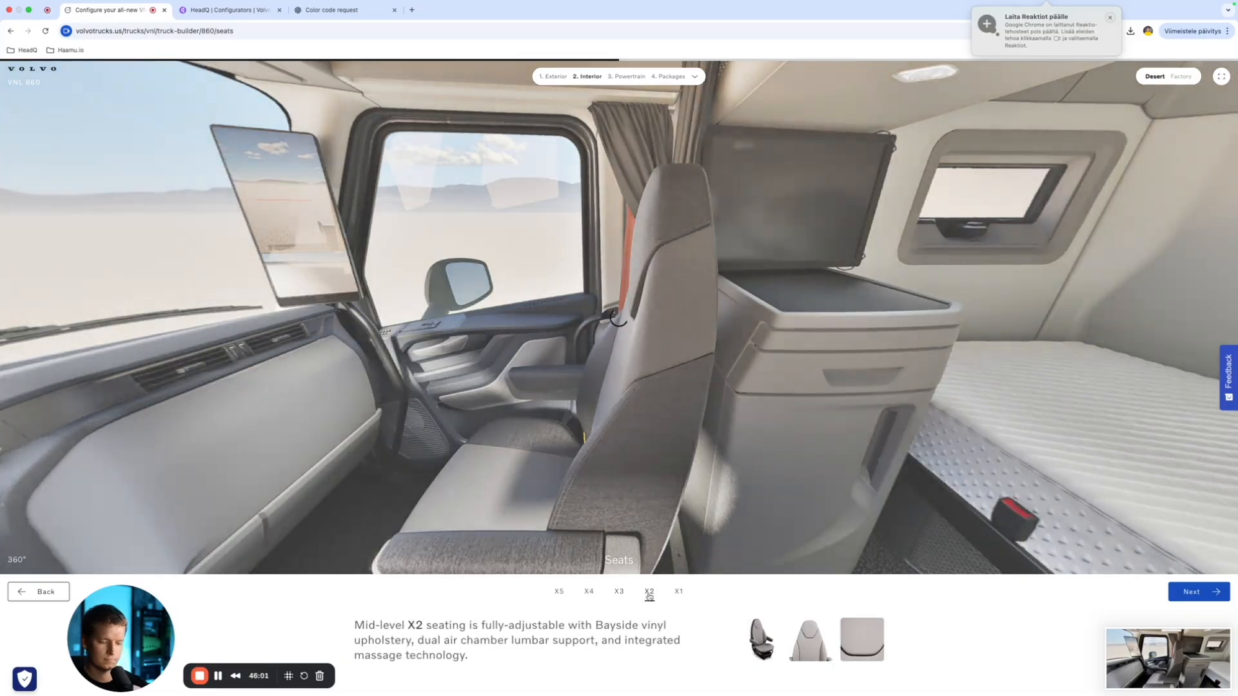
pyautogui.press('super+shift+4')
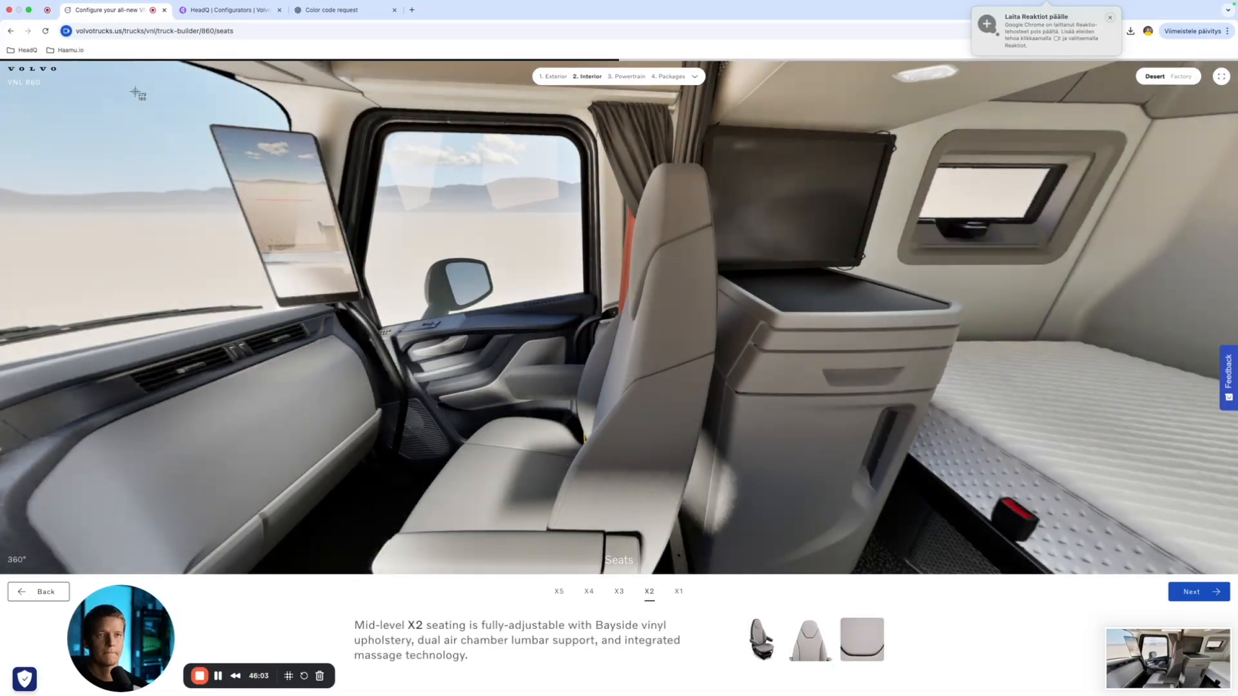
pyautogui.moveTo(72, 67); pyautogui.dragTo(1129, 562)
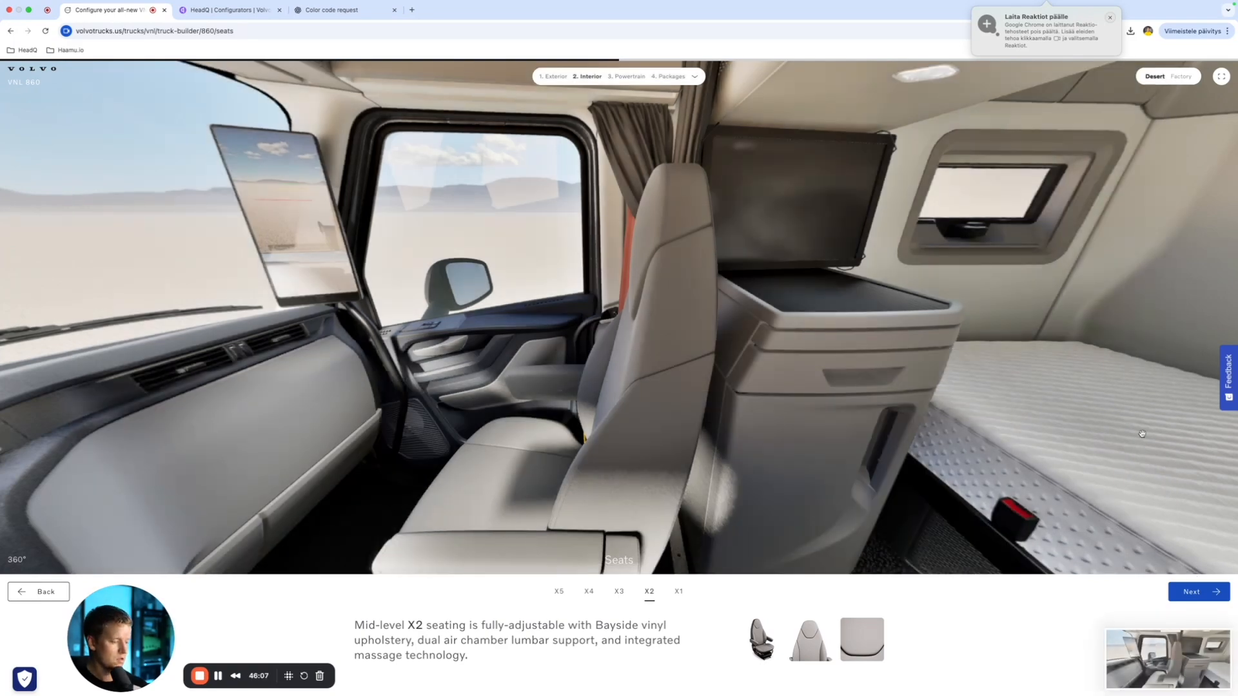
pyautogui.click(680, 594)
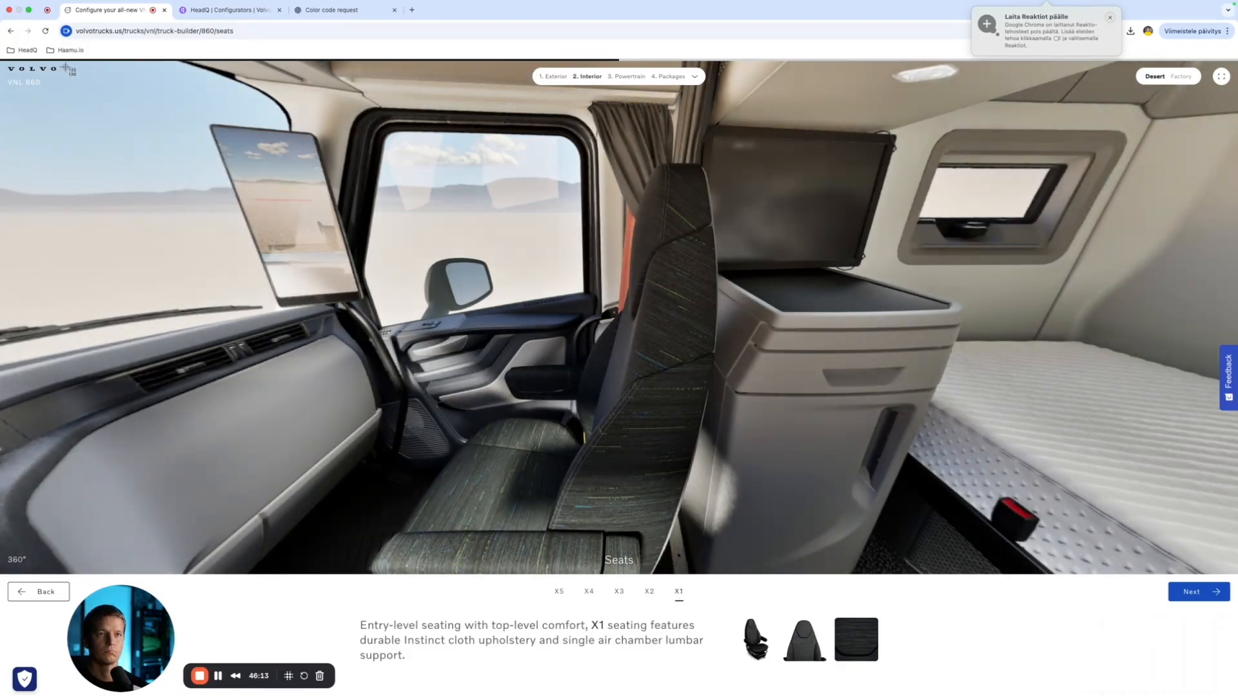
pyautogui.moveTo(70, 63); pyautogui.dragTo(1106, 574)
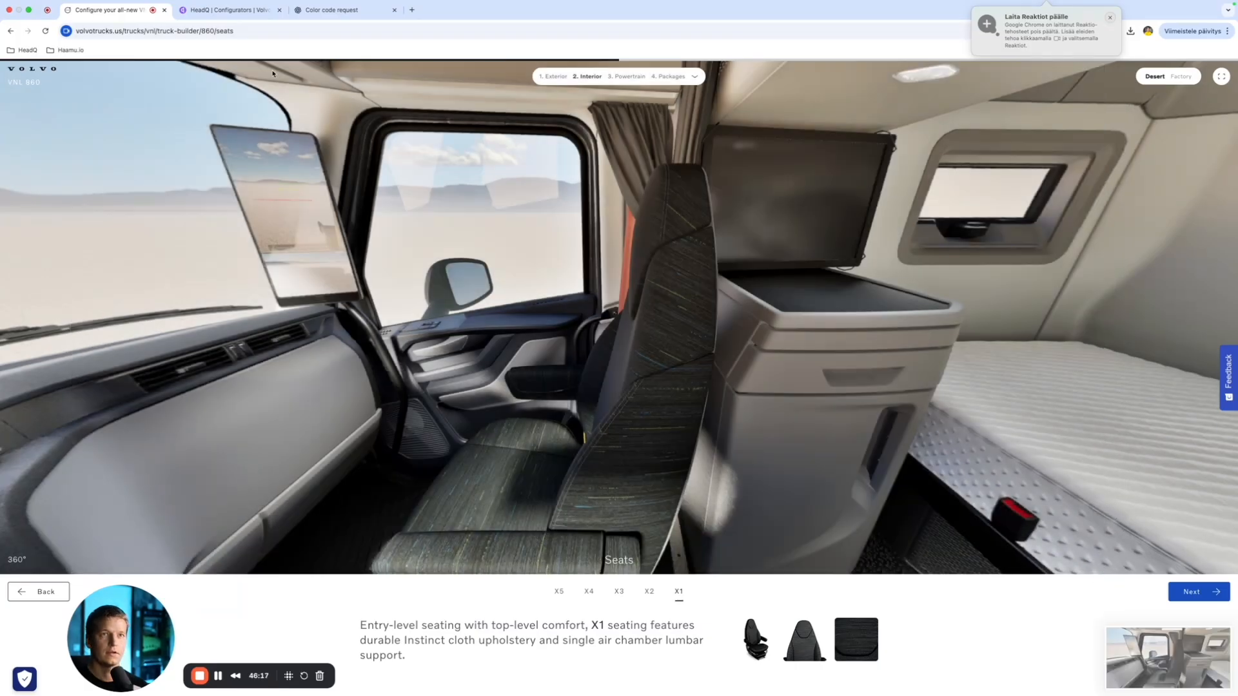
# Step: Switch to HeadQ and upload "Näyttökuva 2025-09-07 kello 20.37.36" as the image of the Seats product's X5 variation
pyautogui.click(212, 10)
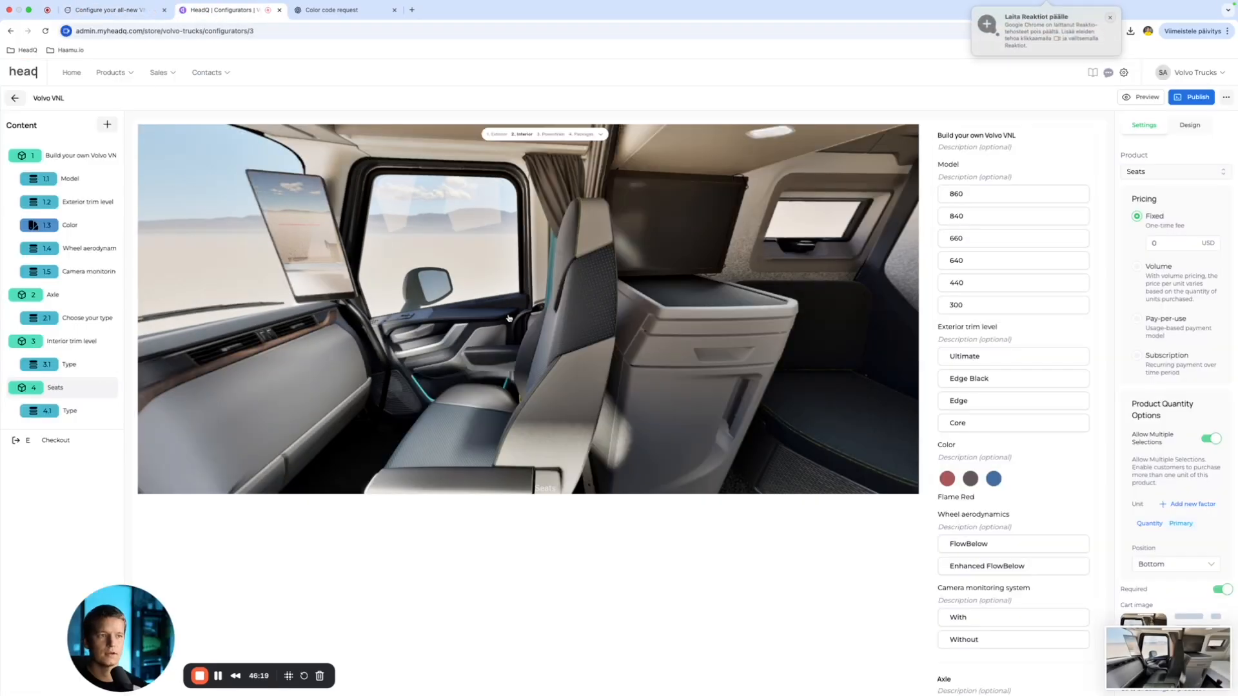
pyautogui.click(509, 318)
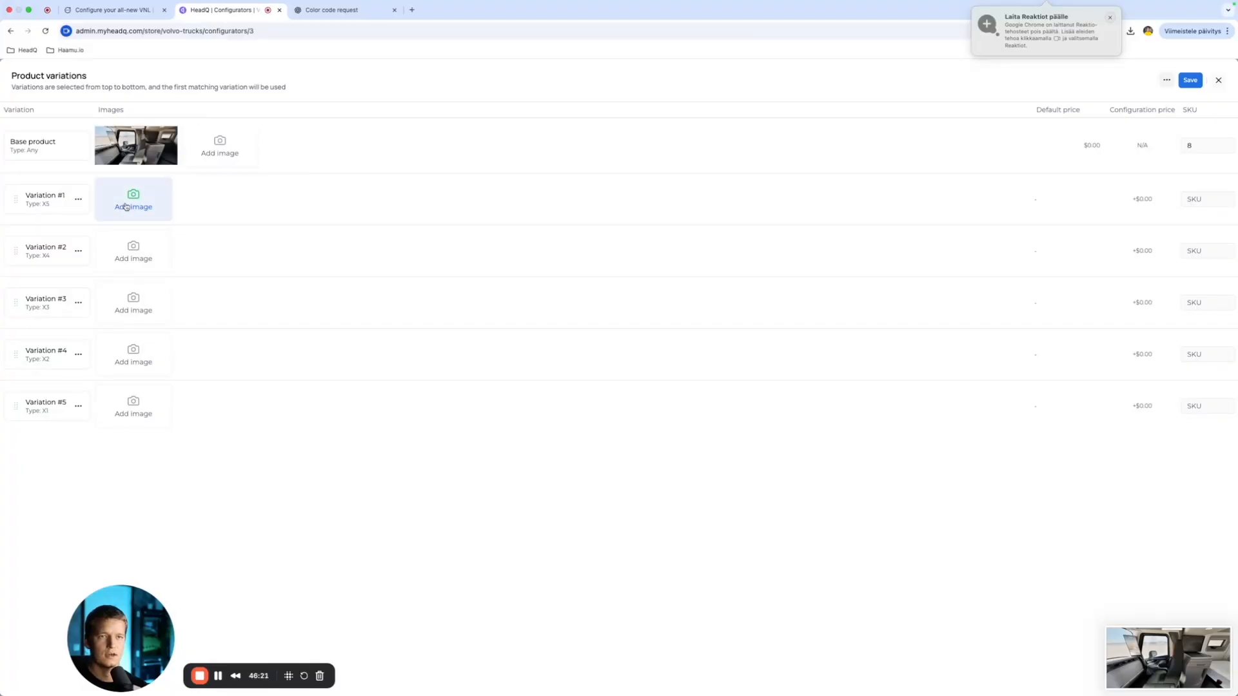
pyautogui.click(127, 206)
pyautogui.click(41, 108)
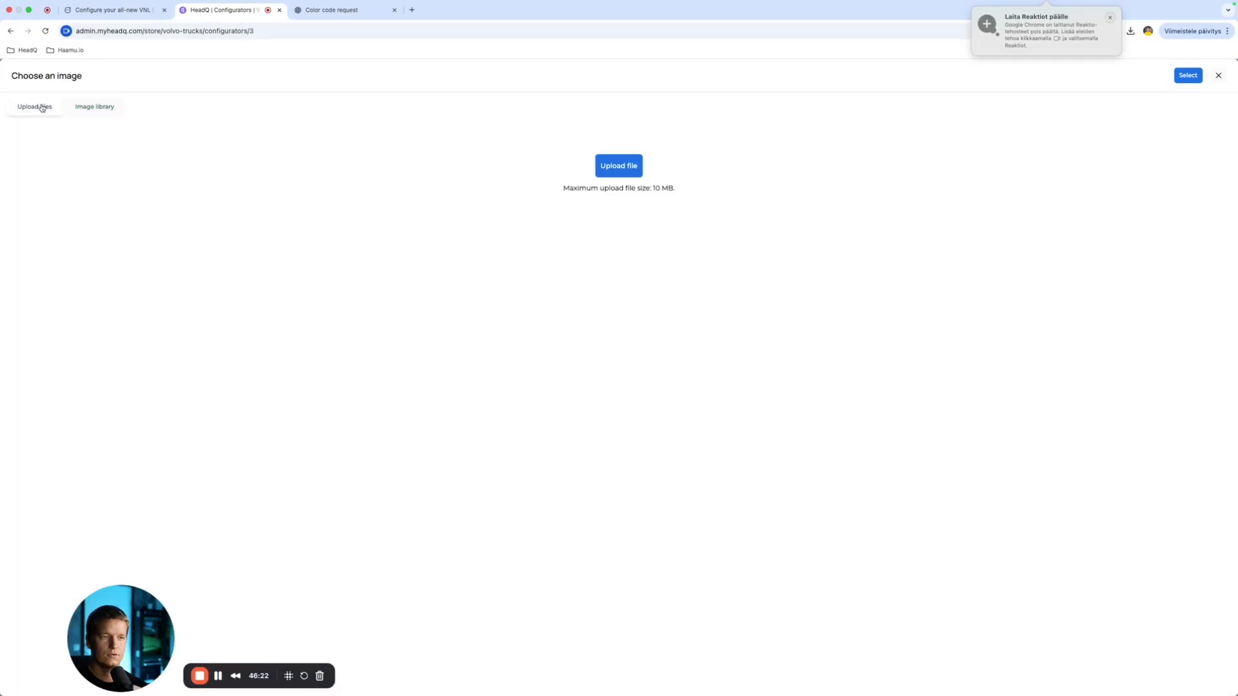
pyautogui.click(620, 167)
pyautogui.scroll(-5, 704, 430)
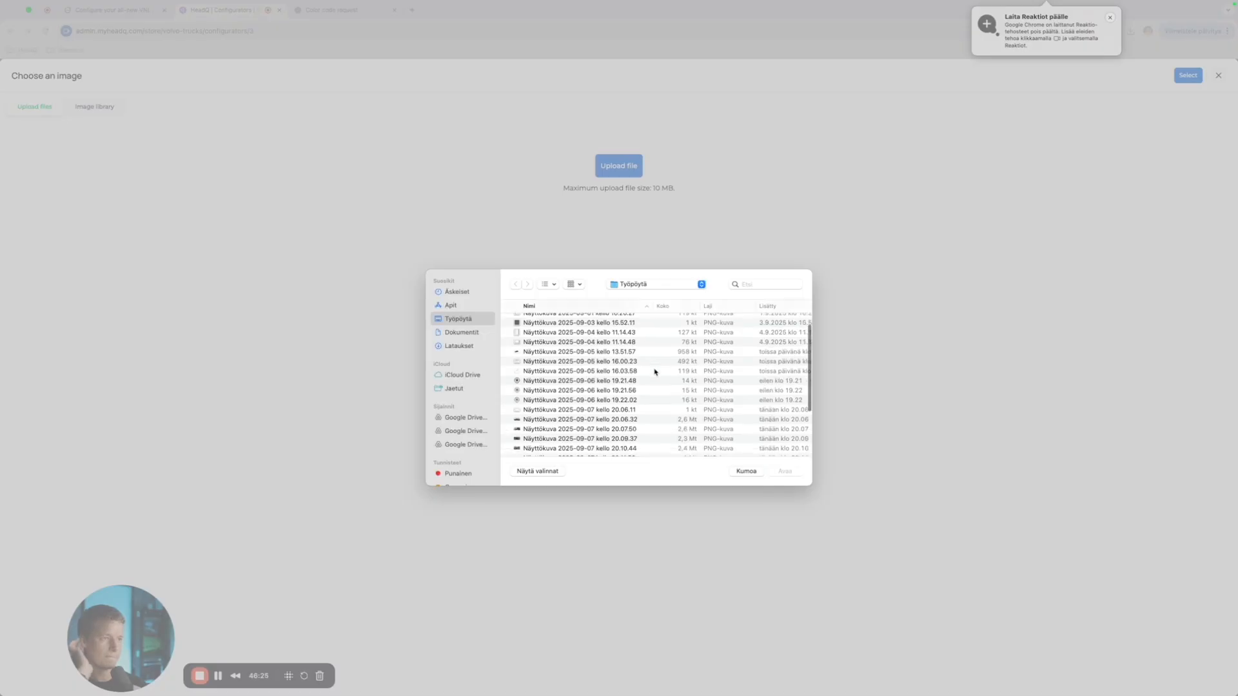
pyautogui.click(684, 412)
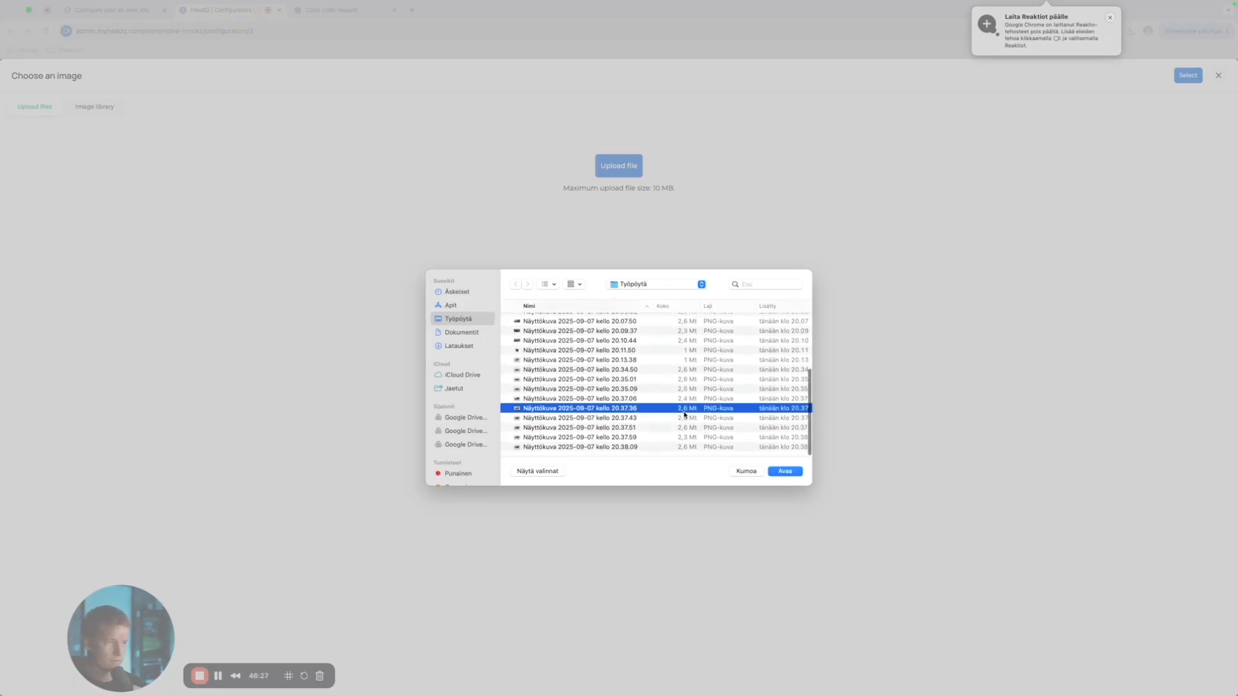
pyautogui.press('Down')
pyautogui.press('Down')
pyautogui.press('Down')
pyautogui.press('Down')
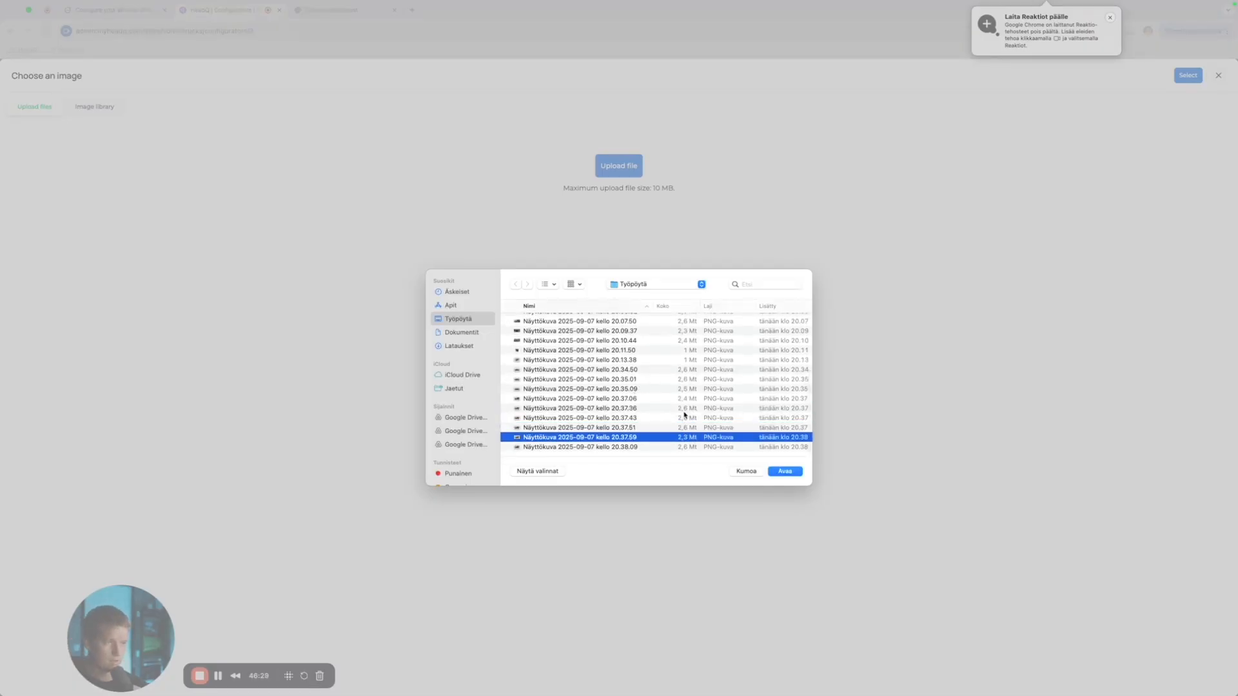
pyautogui.press('Up')
pyautogui.press('Up')
pyautogui.press('Up')
pyautogui.press('Up')
pyautogui.click(785, 472)
pyautogui.click(636, 472)
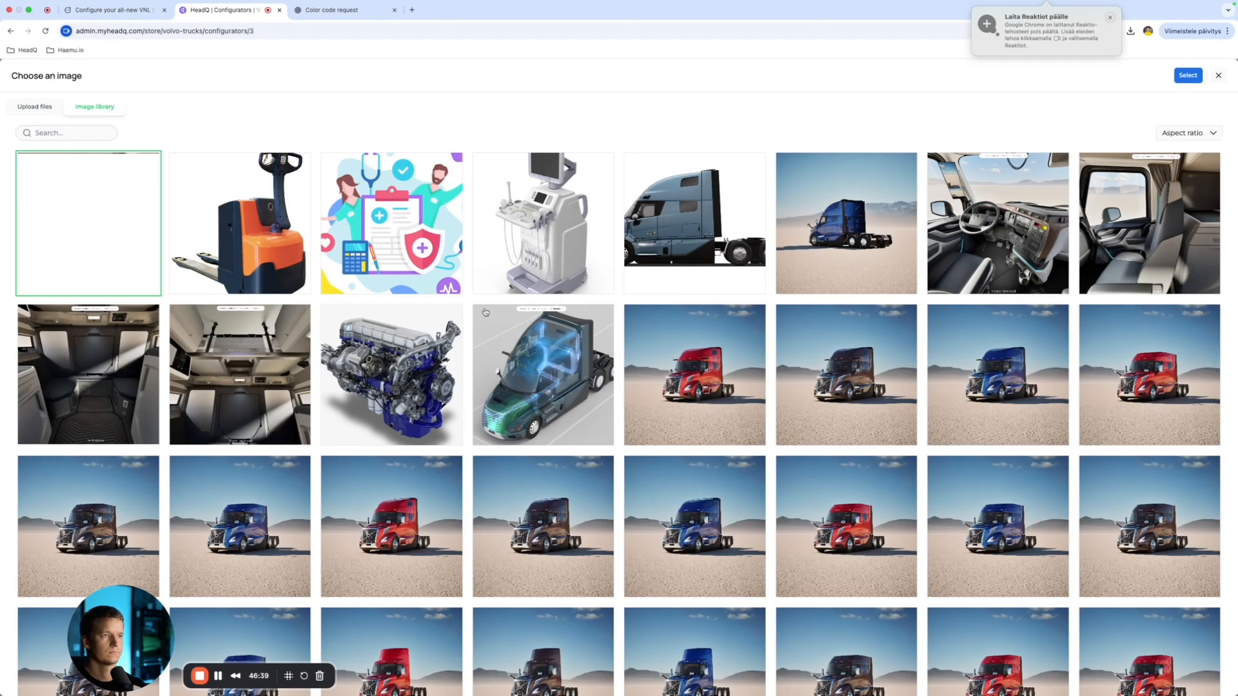
pyautogui.click(1186, 74)
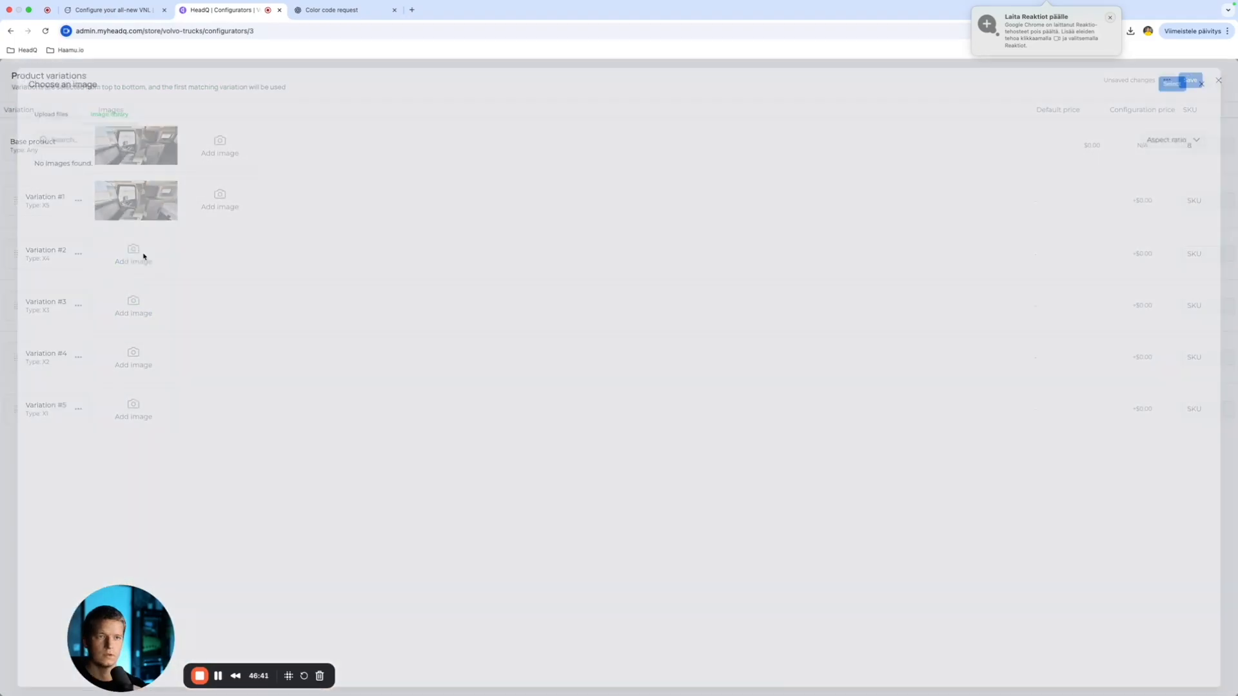
# Step: Upload "Näyttökuva 2025-09-07 kello 20.37.43" as the image of the X4 seats variation, keeping the free crop
pyautogui.click(139, 256)
pyautogui.click(41, 111)
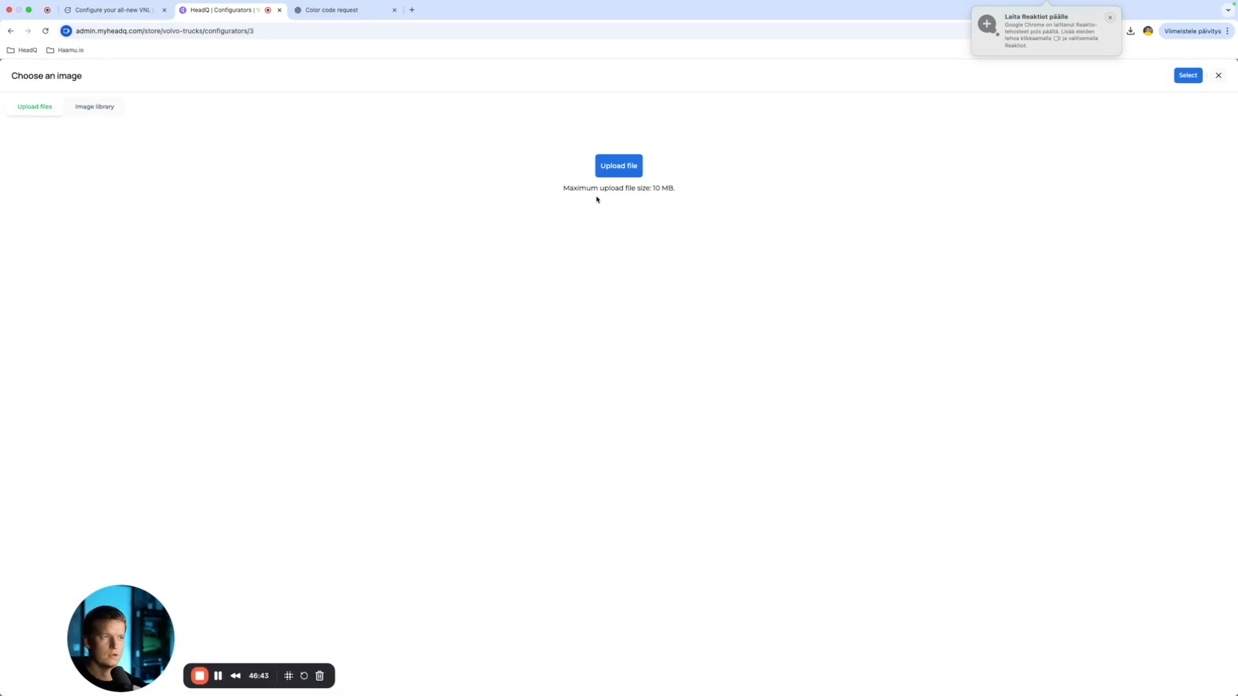
pyautogui.click(618, 165)
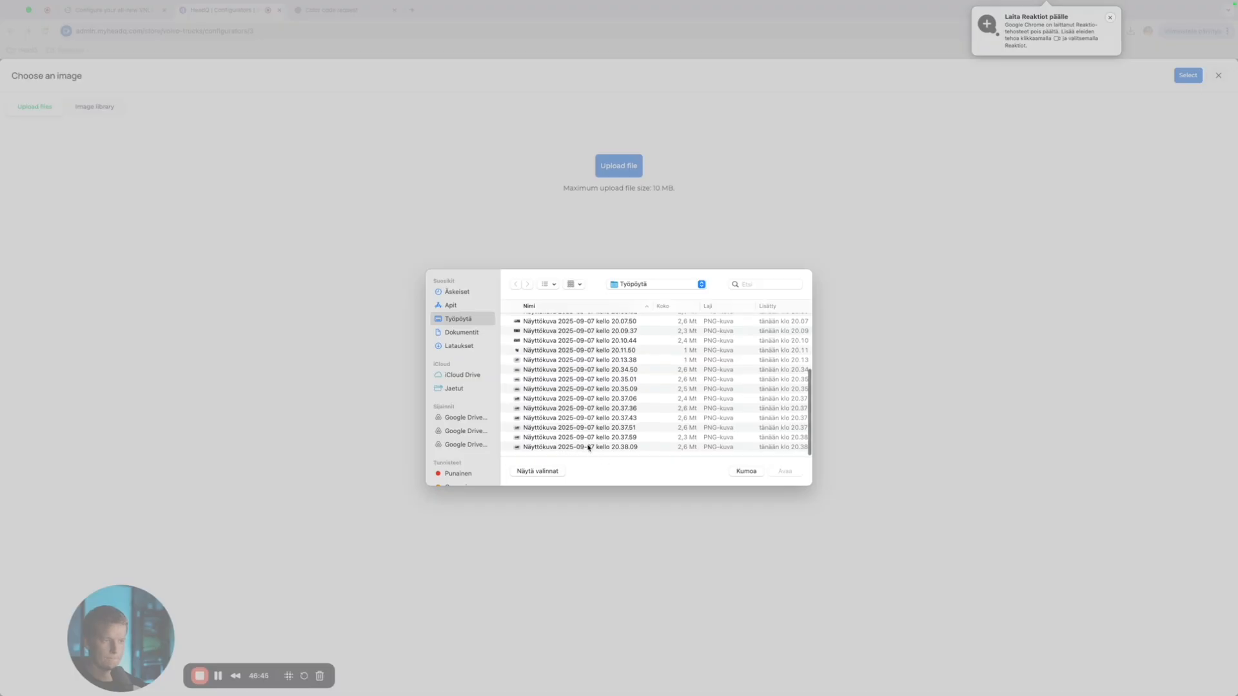
pyautogui.click(564, 419)
pyautogui.click(785, 471)
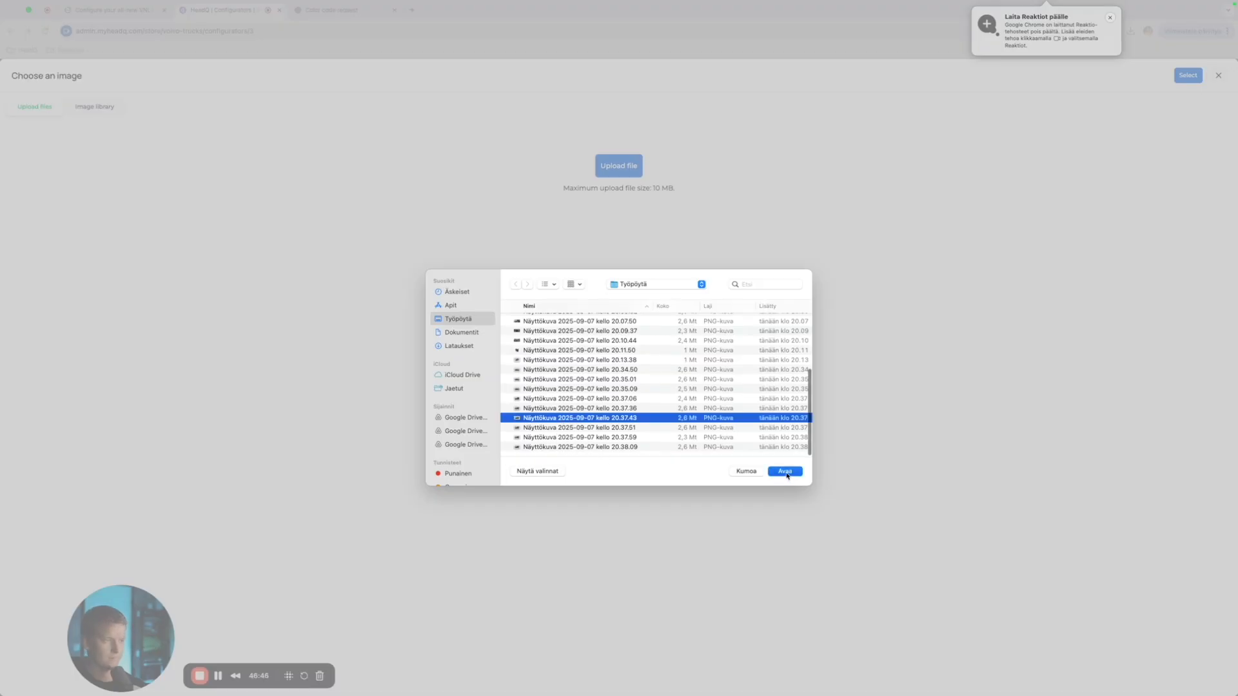
pyautogui.click(635, 477)
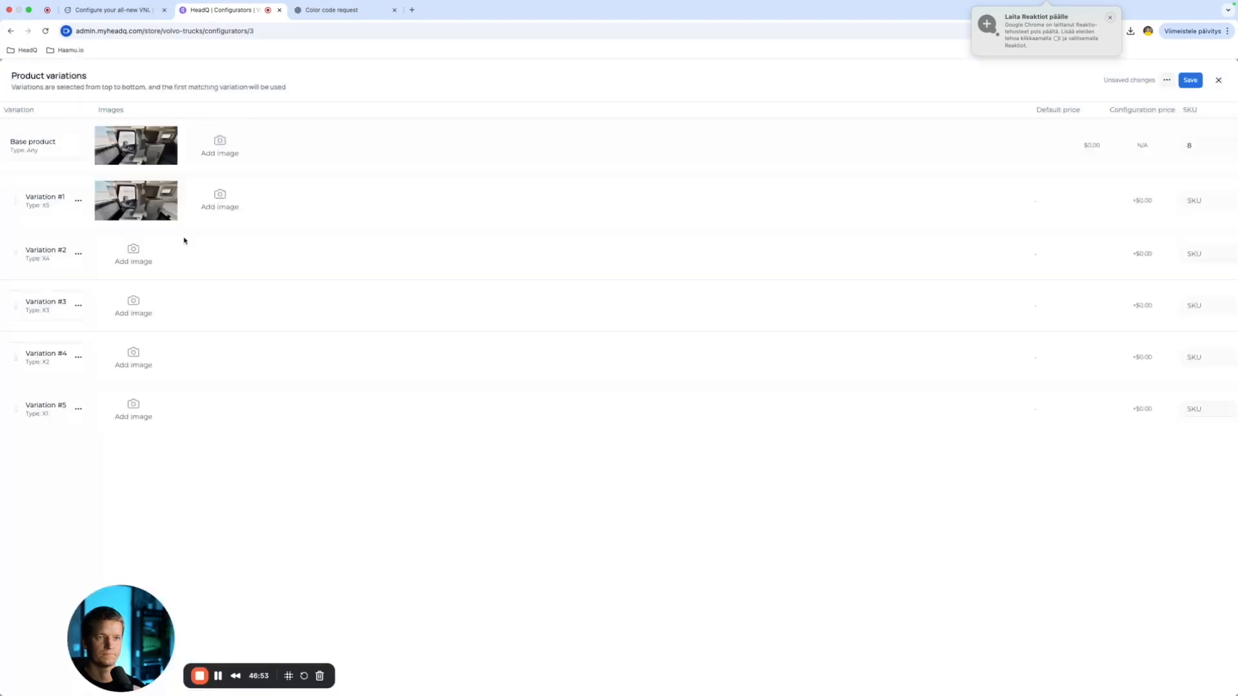
# Step: Upload "Näyttökuva 2025-09-07 kello 20.37.51" and assign it as the image of the X3 seats variation
pyautogui.click(132, 303)
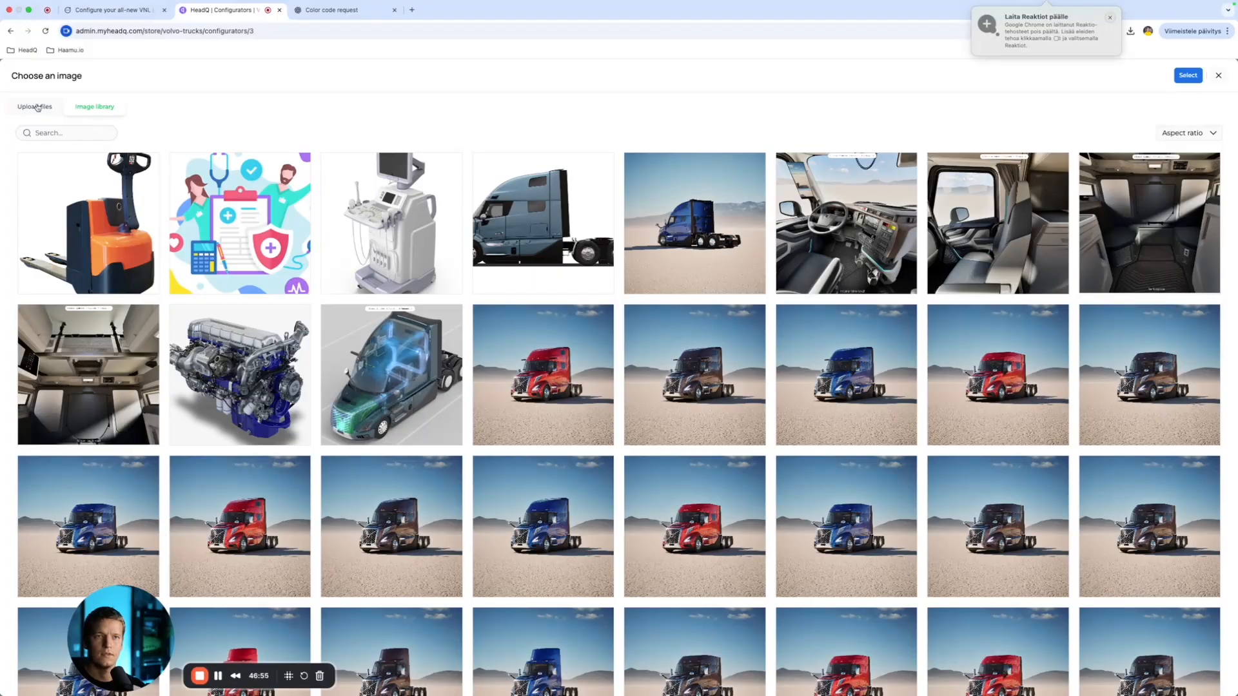
pyautogui.click(37, 107)
pyautogui.click(615, 169)
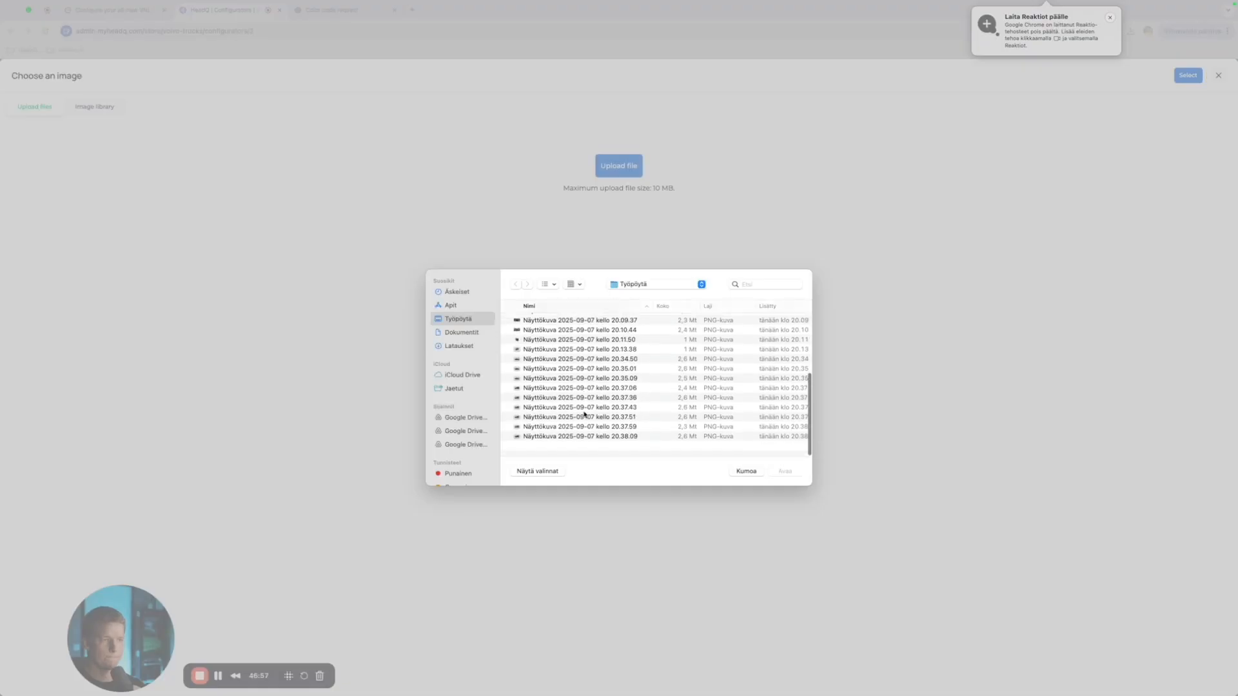
pyautogui.click(579, 429)
pyautogui.click(779, 476)
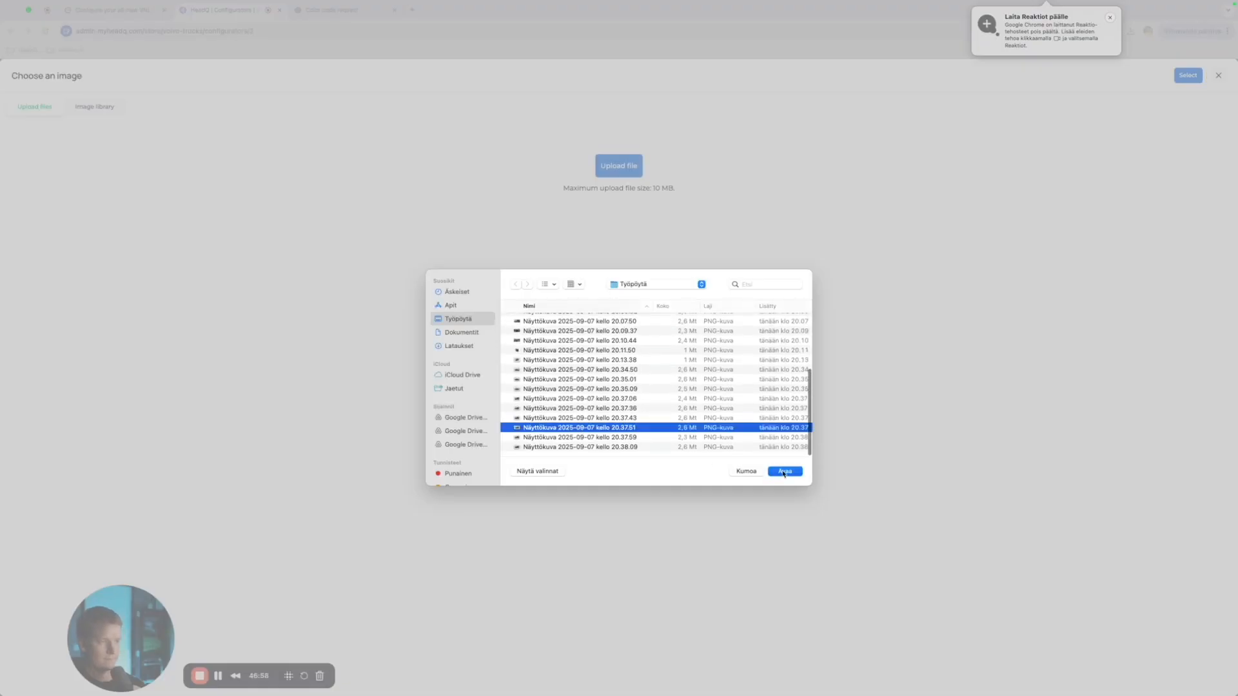
pyautogui.click(635, 481)
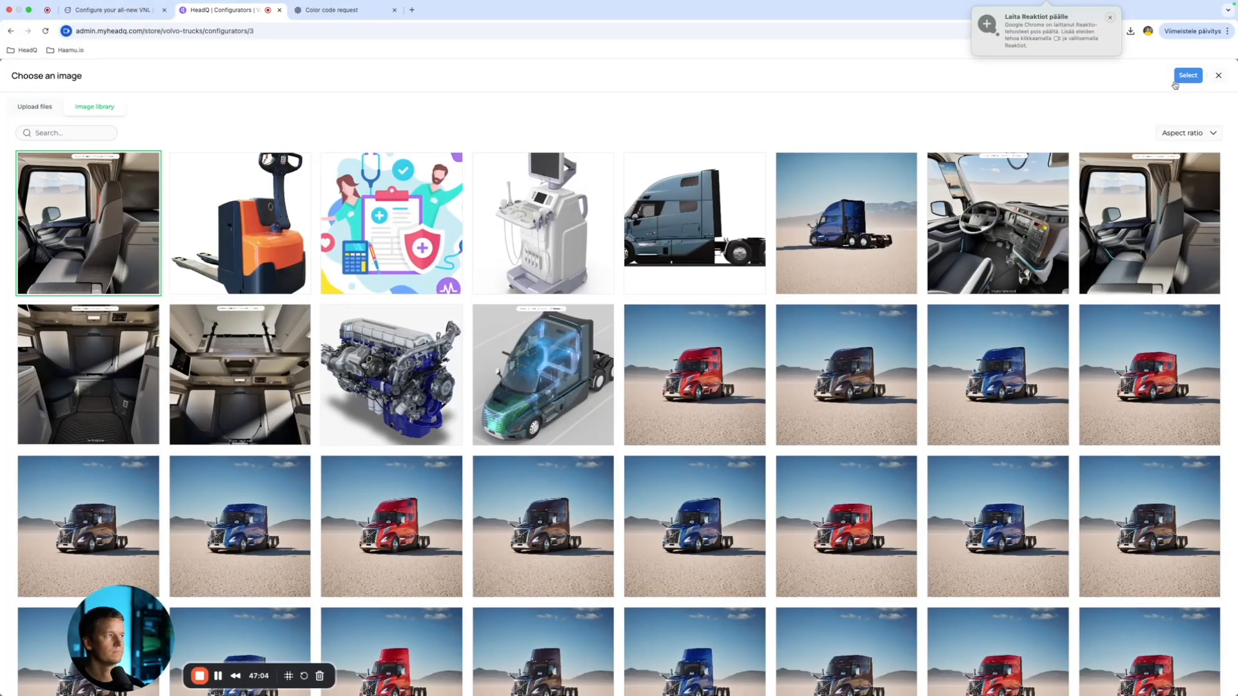
pyautogui.click(1188, 76)
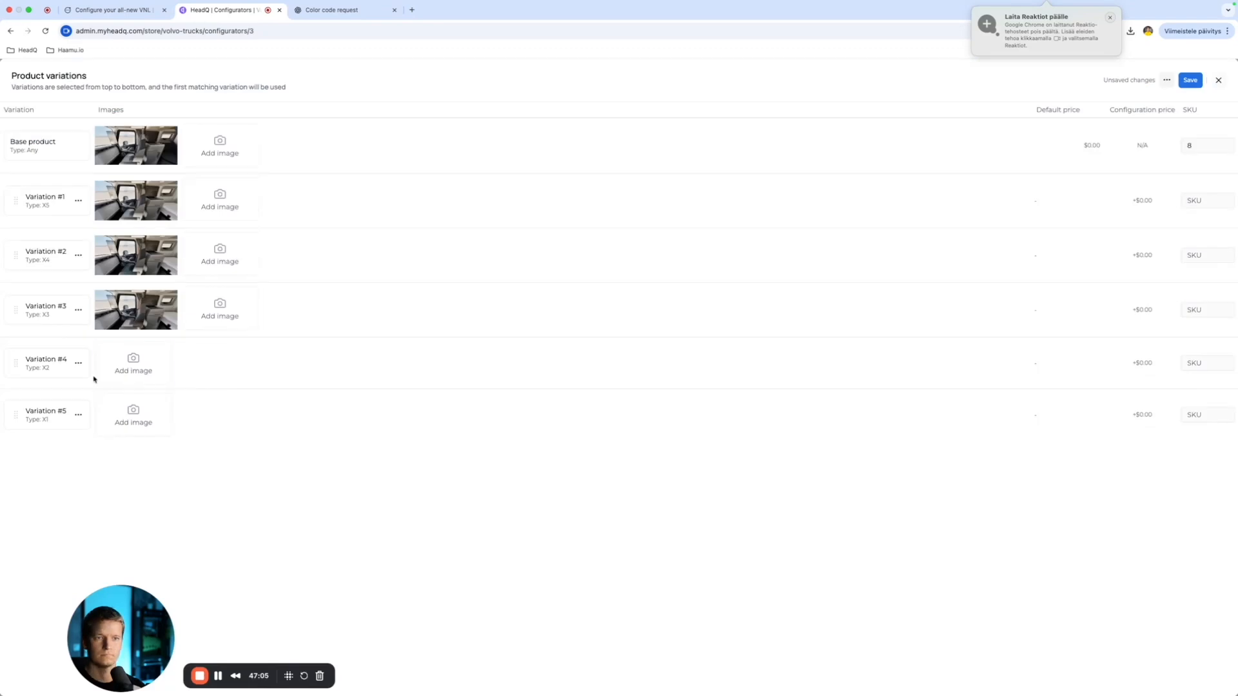
# Step: Upload "Näyttökuva 2025-09-07 kello 20.37.59" with the free crop and assign it to the X2 seats variation
pyautogui.click(137, 376)
pyautogui.click(46, 109)
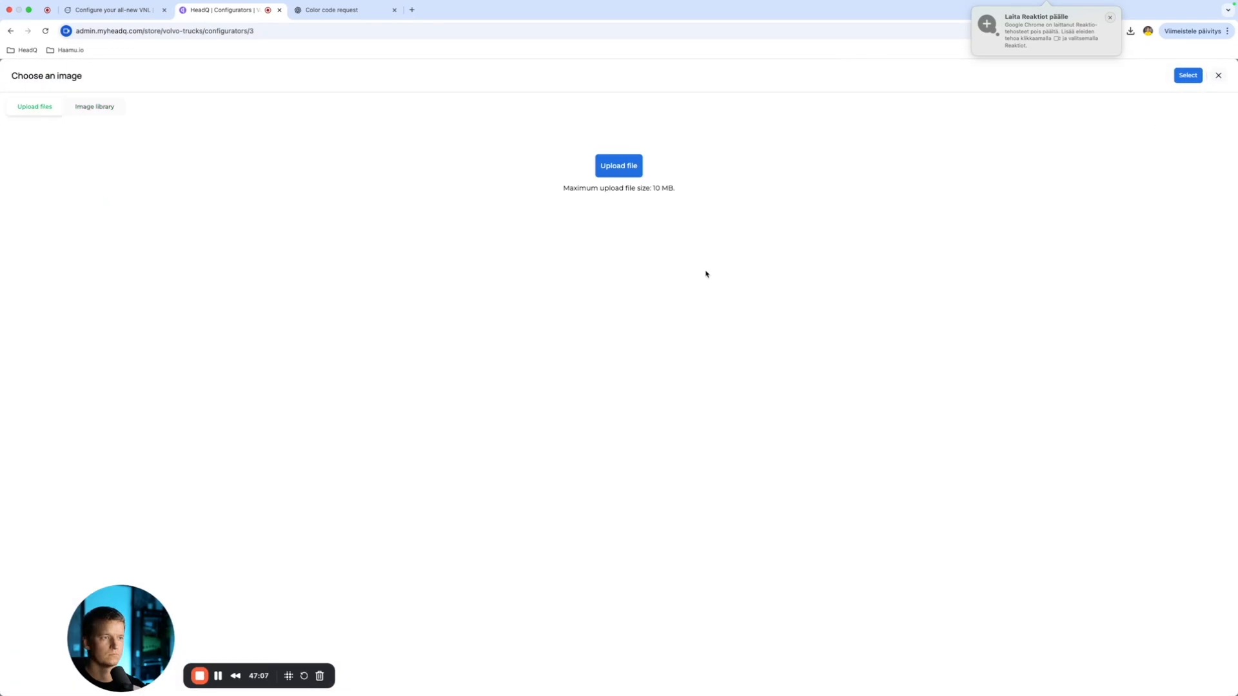
pyautogui.click(619, 166)
pyautogui.scroll(-5, 645, 387)
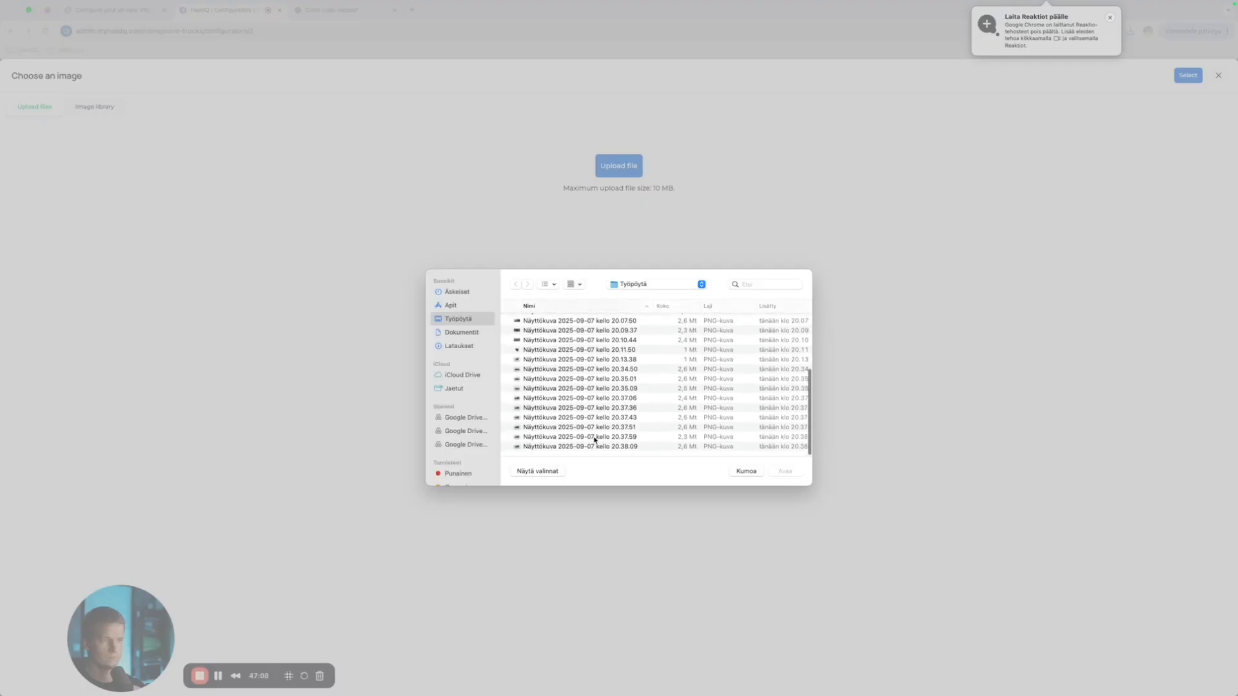
pyautogui.click(594, 437)
pyautogui.click(802, 474)
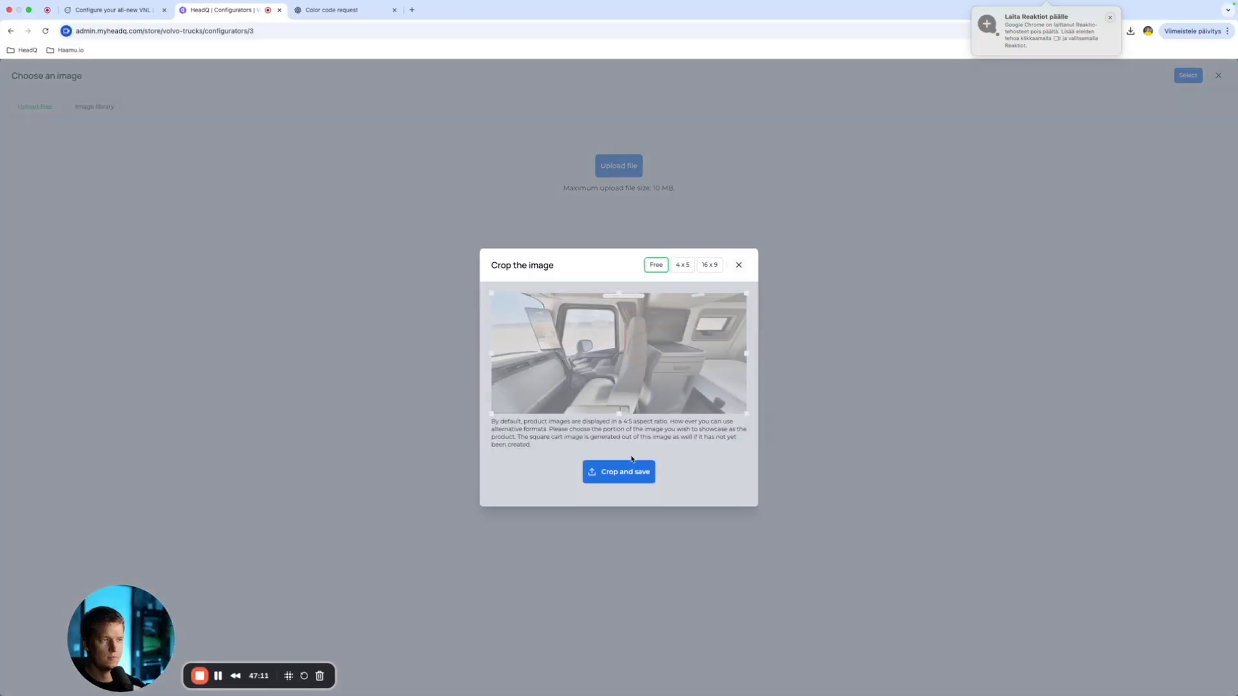
pyautogui.click(632, 473)
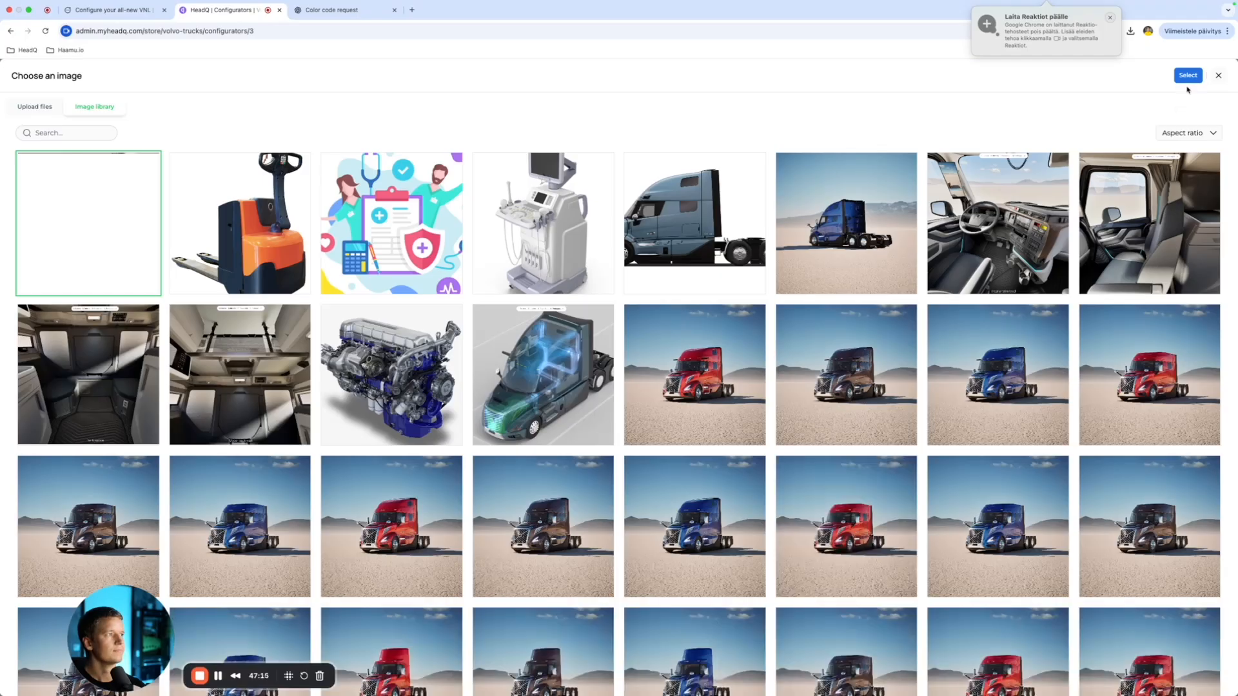
pyautogui.click(1188, 77)
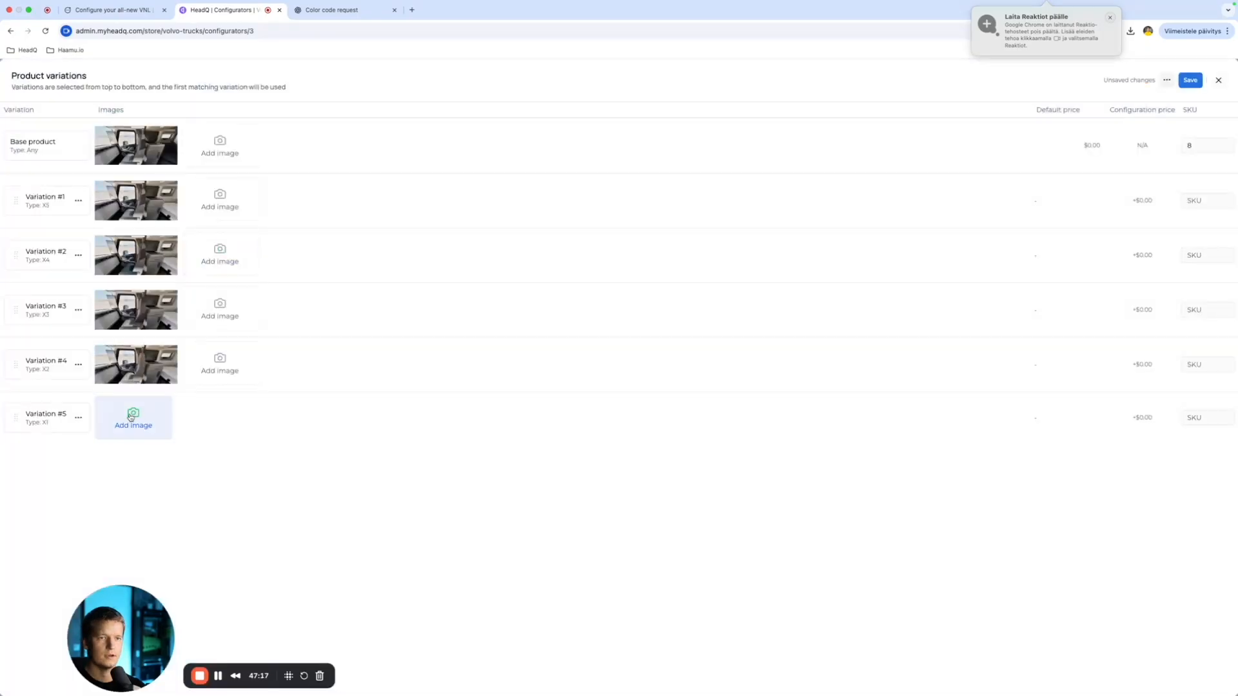
# Step: Upload "Näyttökuva 2025-09-07 kello 20.38.09" as the image of the X1 seats variation and save the Seats product variations
pyautogui.click(133, 420)
pyautogui.click(40, 106)
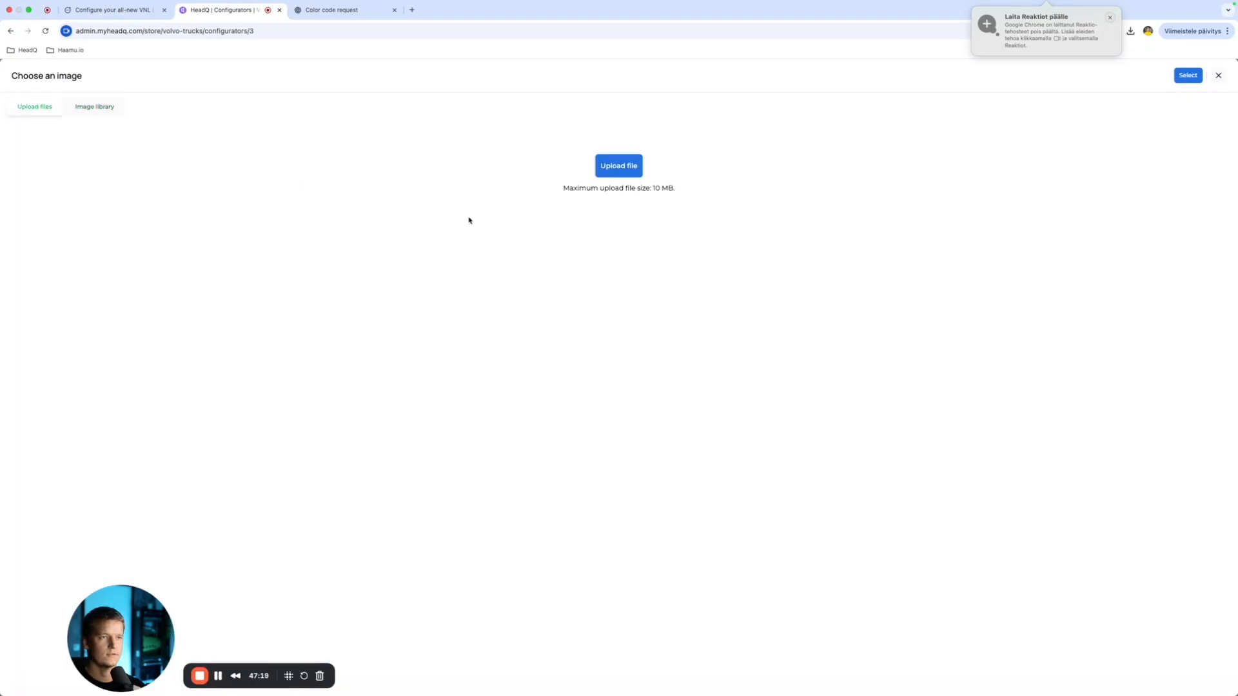
pyautogui.click(606, 165)
pyautogui.scroll(-2, 672, 449)
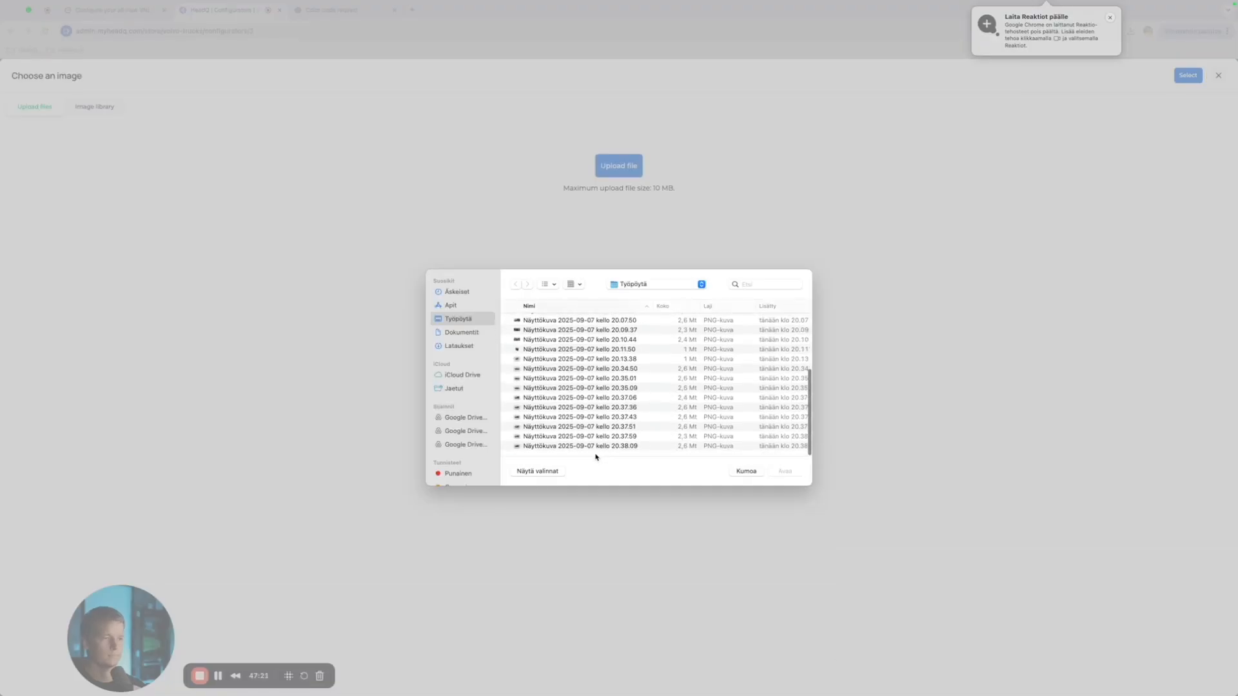
pyautogui.click(606, 450)
pyautogui.click(785, 471)
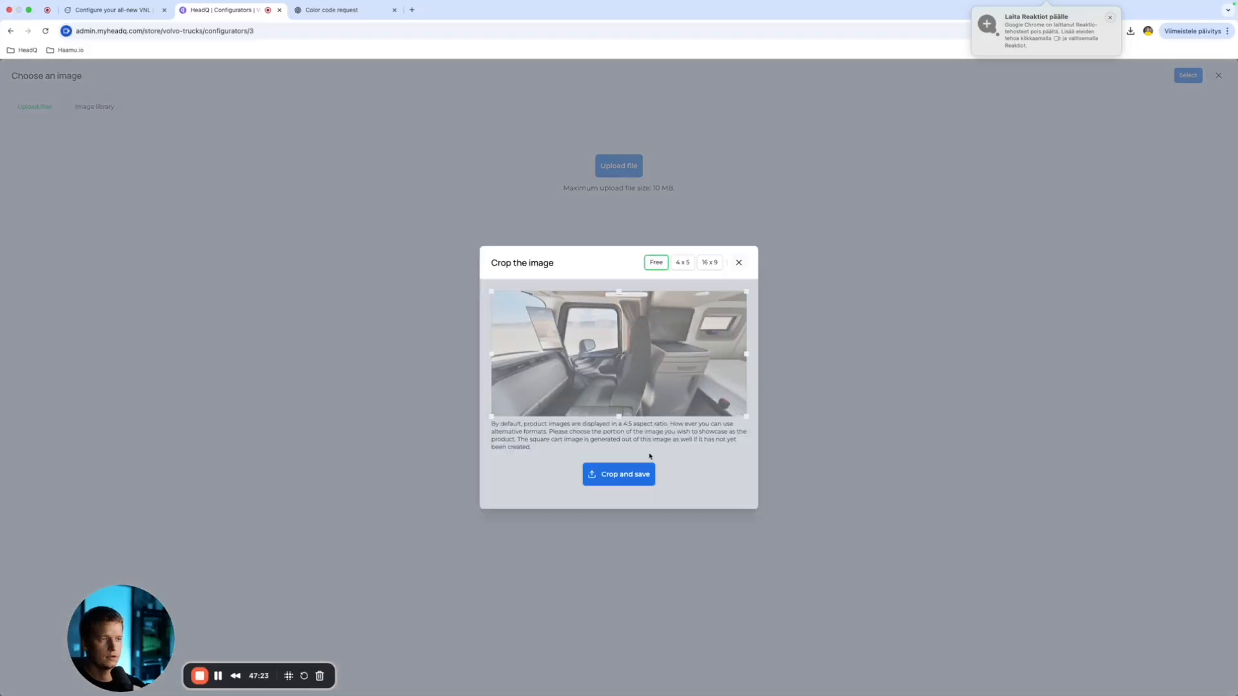
pyautogui.click(621, 474)
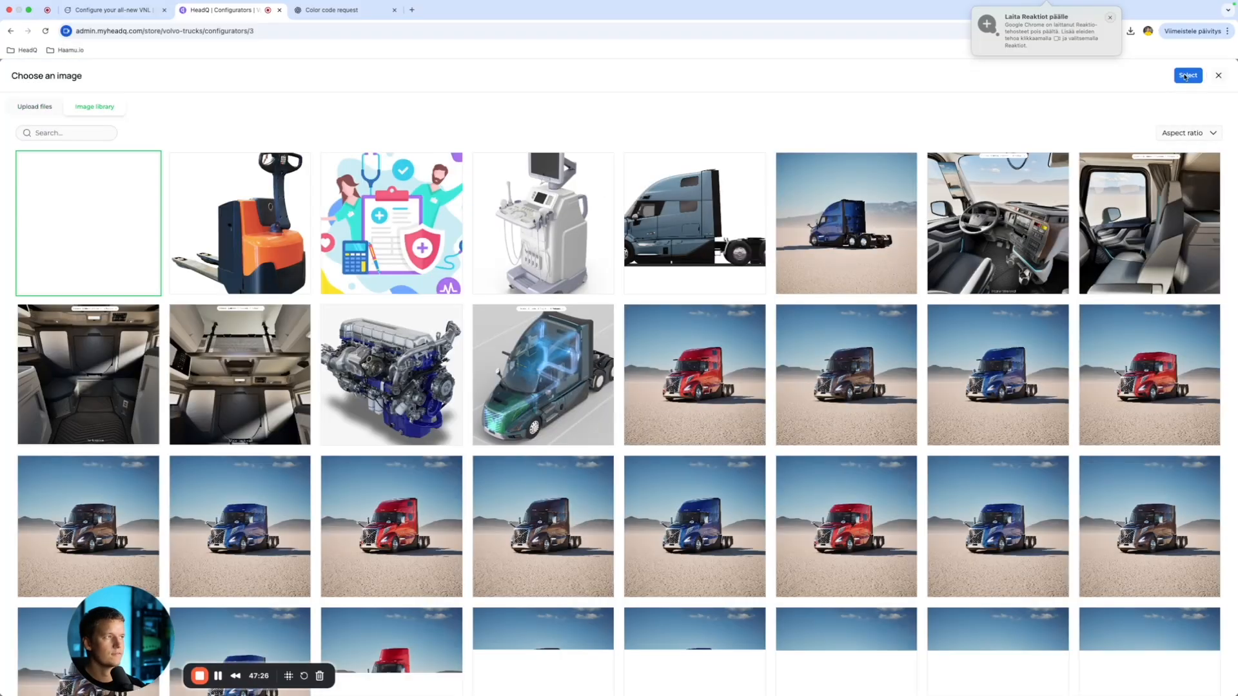
pyautogui.click(1191, 75)
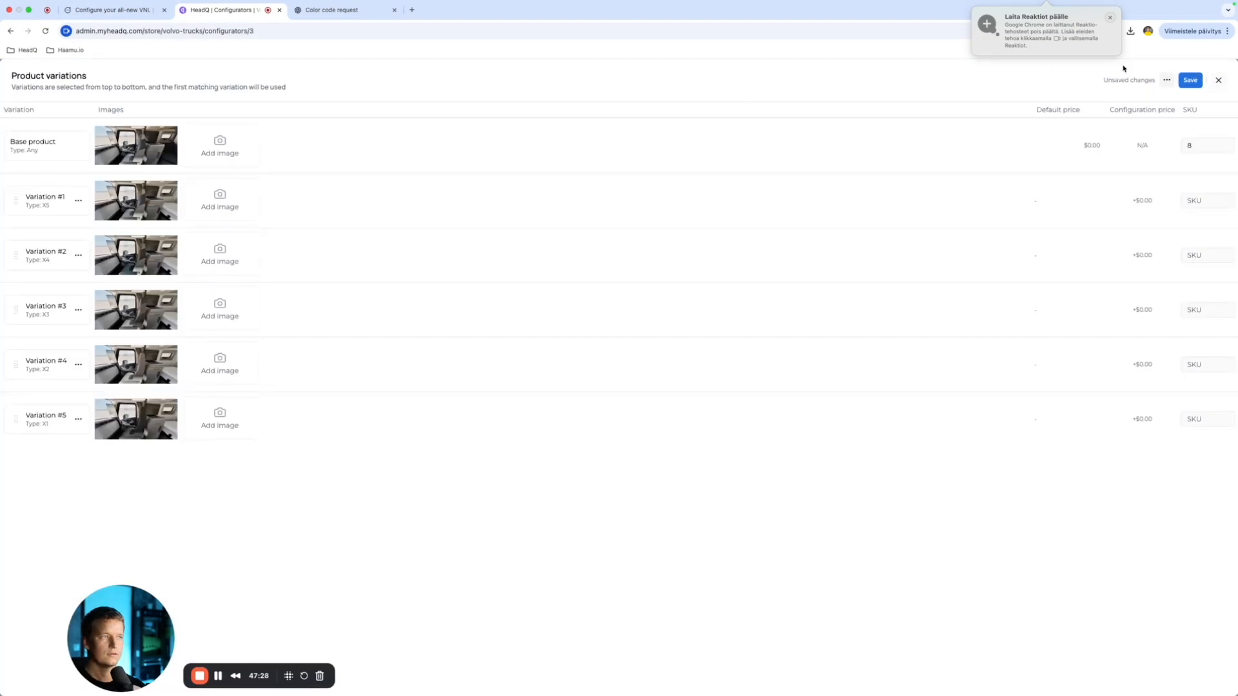
pyautogui.click(1196, 82)
# Step: Advance Volvo's truck builder to the bunk option page, then switch back to HeadQ and add the Bunk Option product to the configurator
pyautogui.click(101, 10)
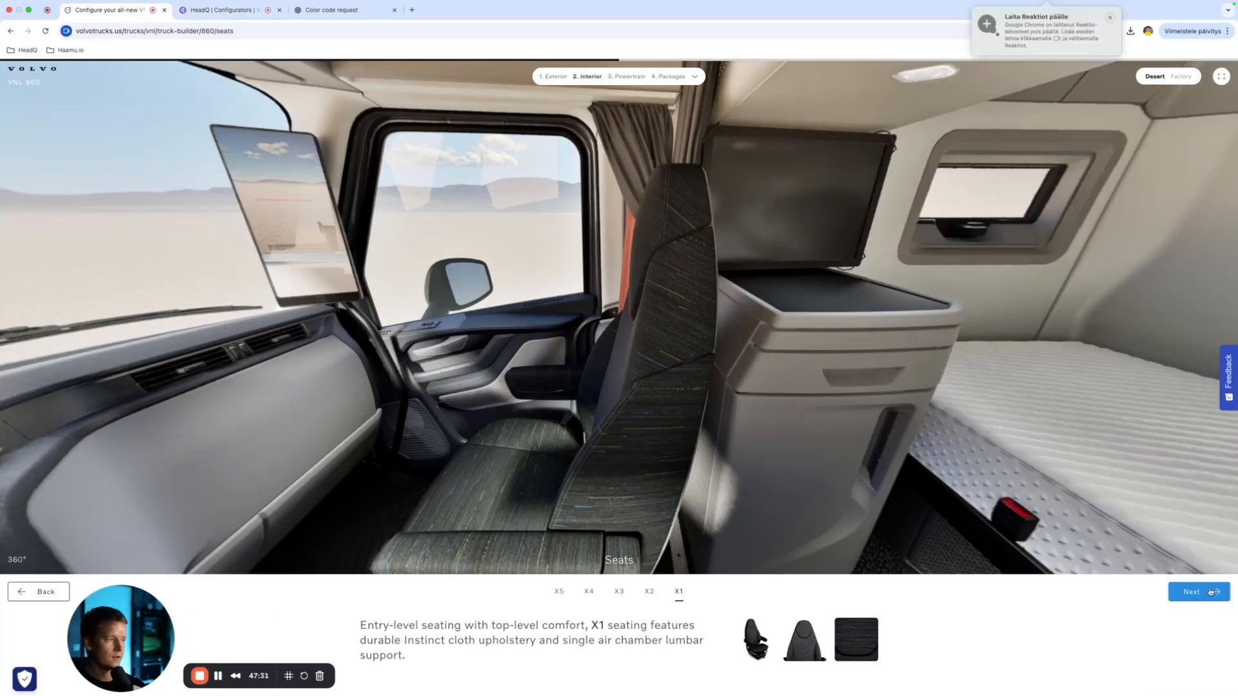
pyautogui.click(1210, 593)
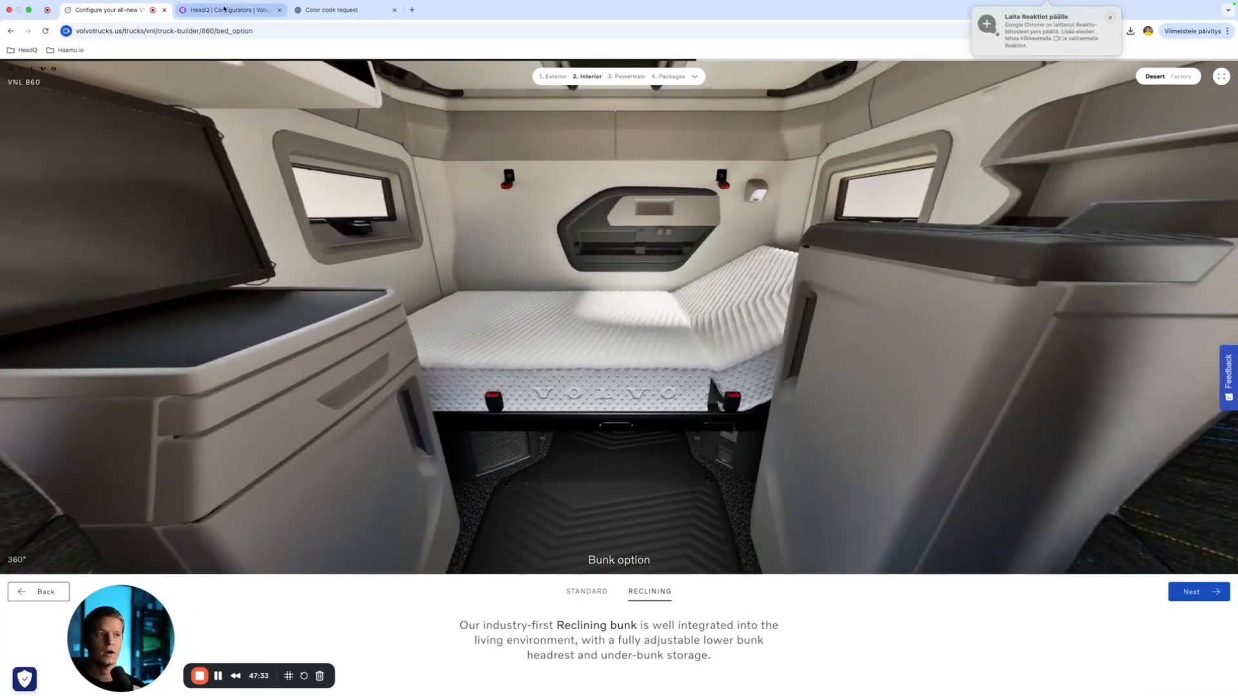
pyautogui.click(225, 9)
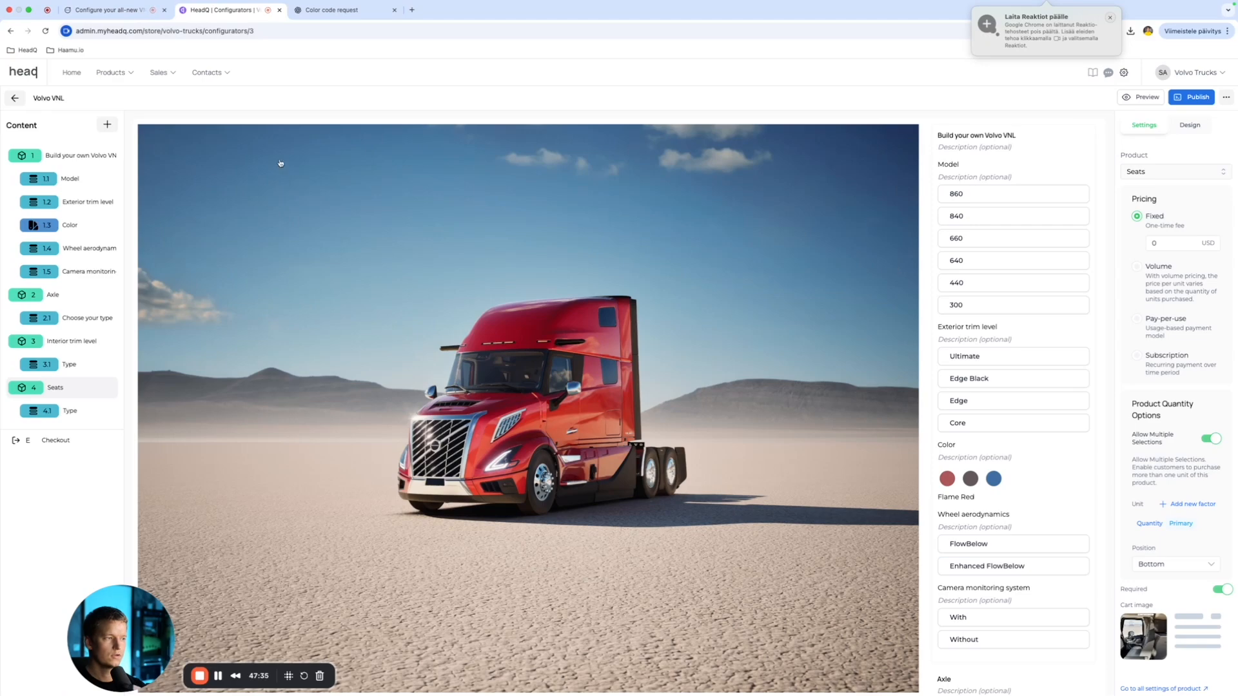
pyautogui.click(107, 123)
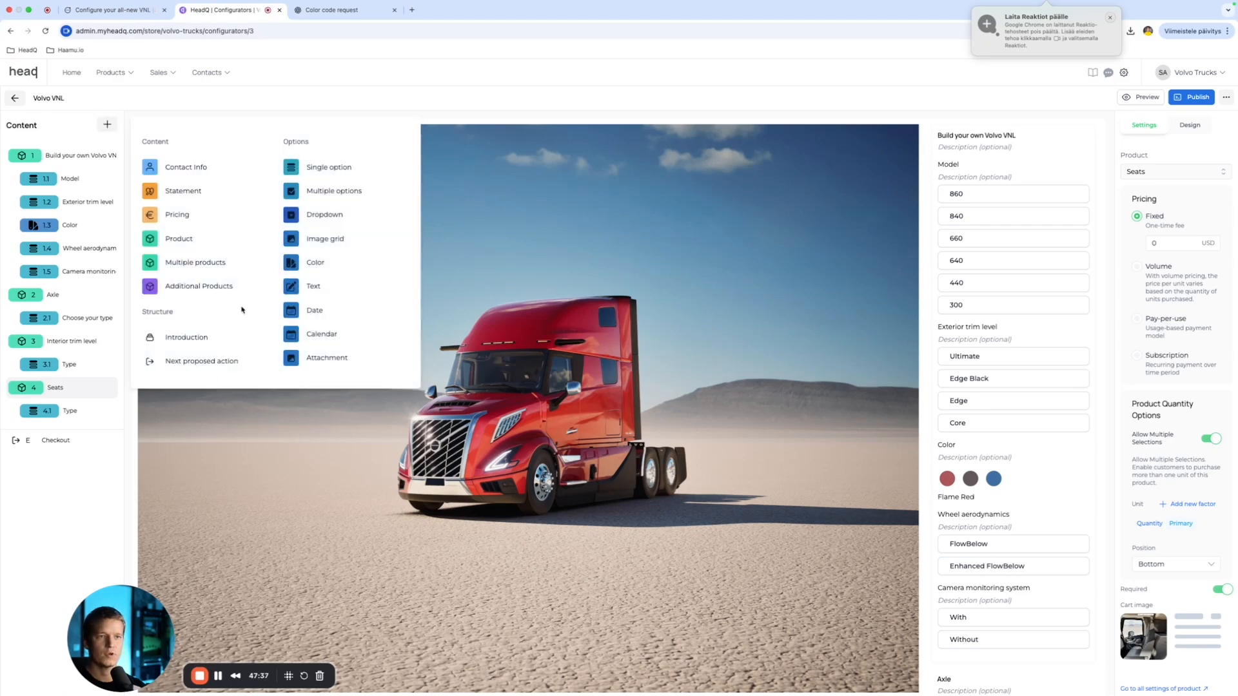
pyautogui.click(197, 244)
pyautogui.click(618, 411)
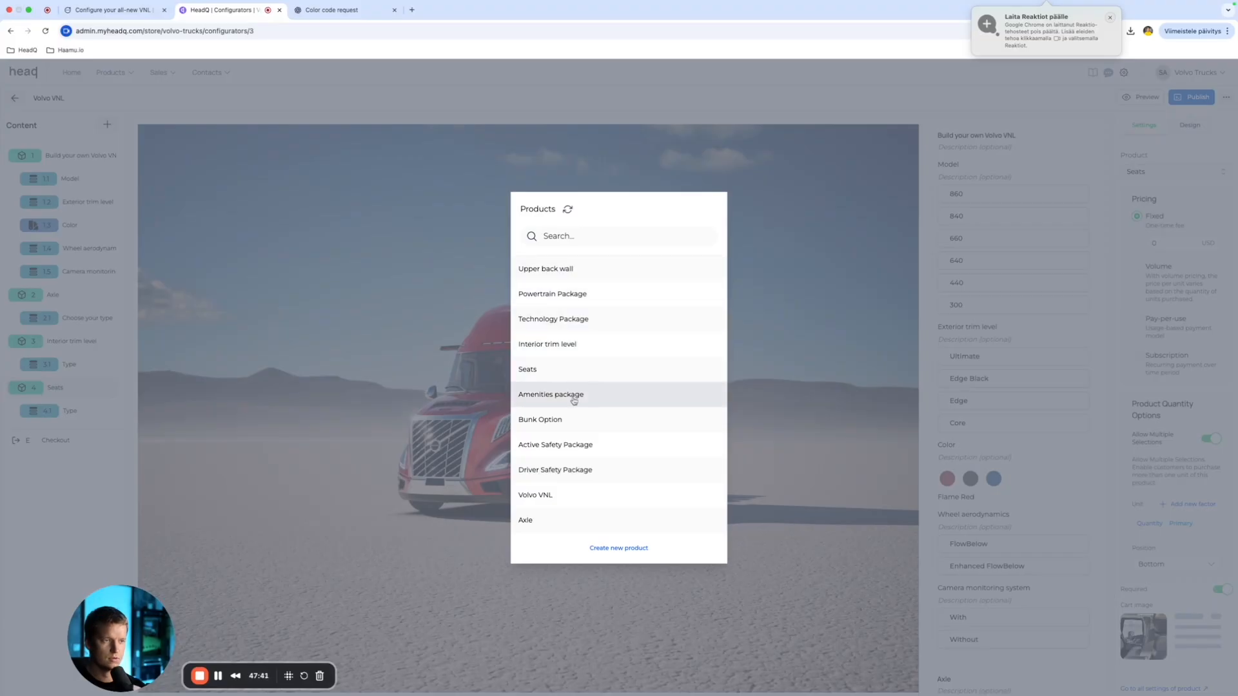
pyautogui.click(569, 416)
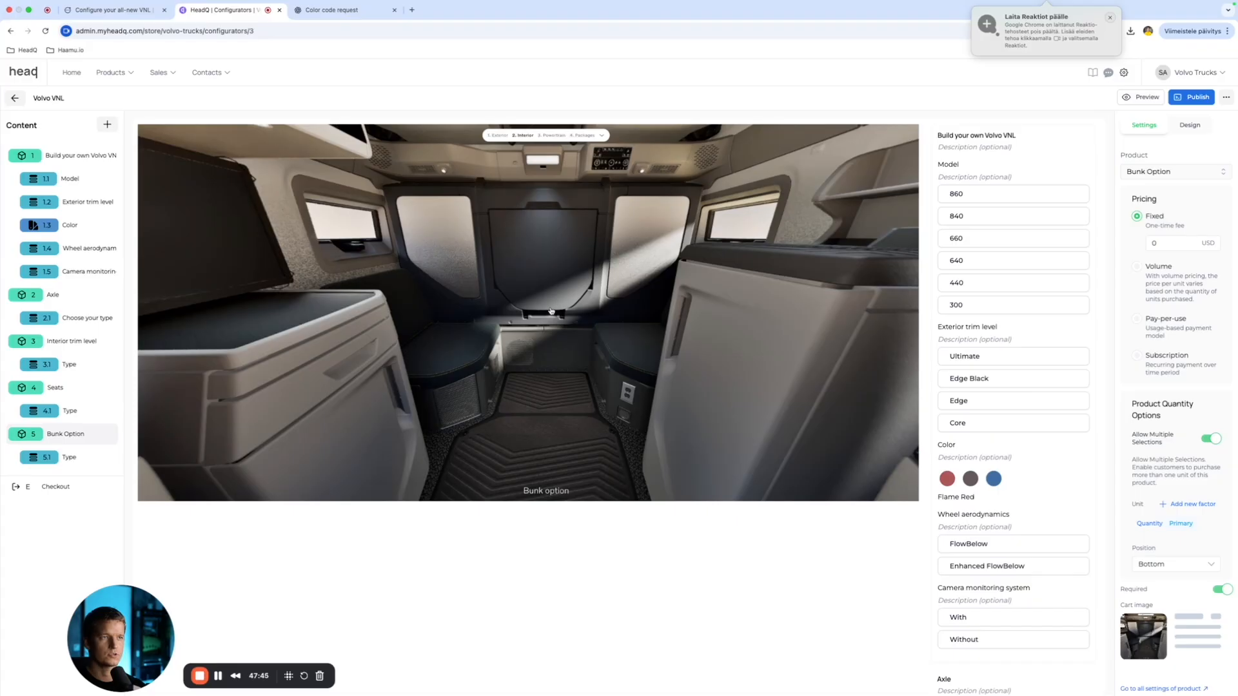
# Step: Auto-generate the Bunk Option product variations from its Type option
pyautogui.click(544, 375)
pyautogui.click(1168, 81)
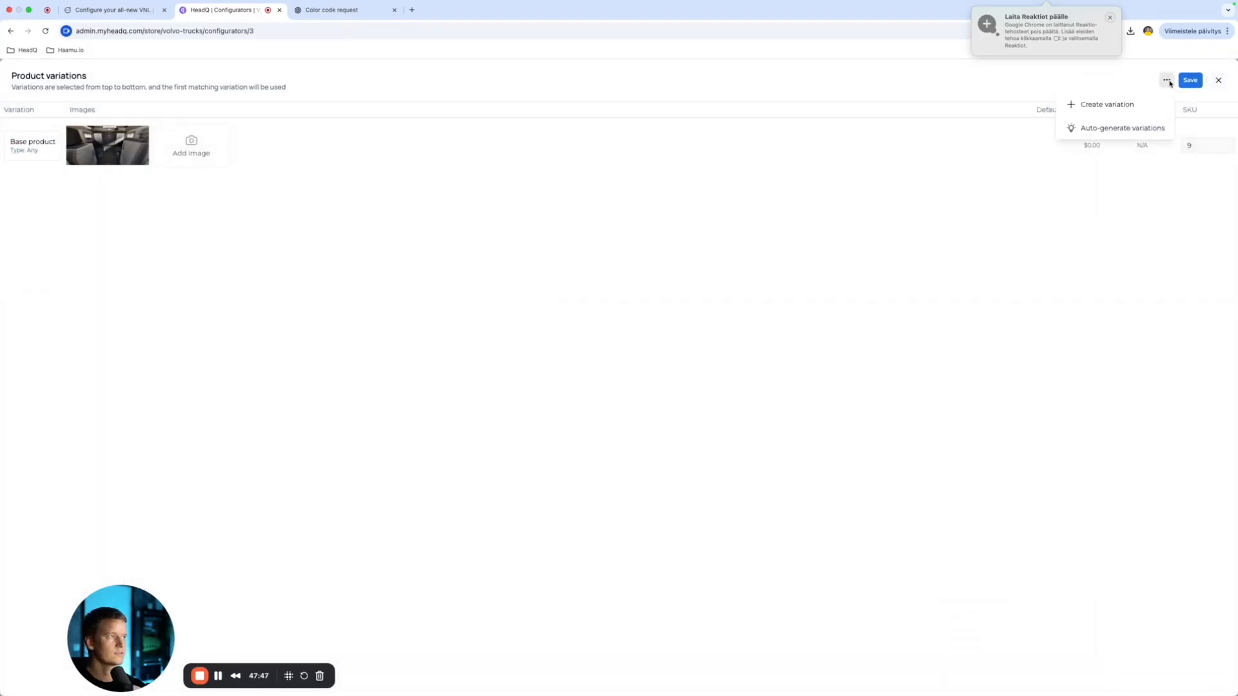
pyautogui.click(1126, 129)
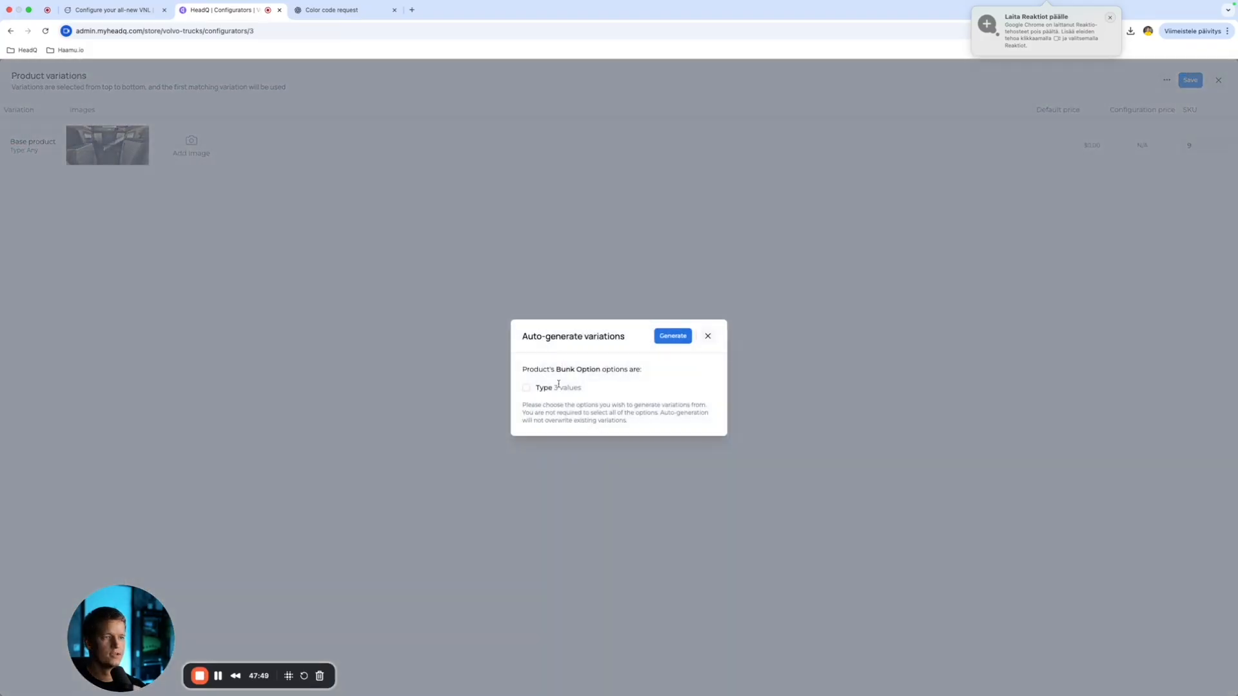
pyautogui.click(673, 336)
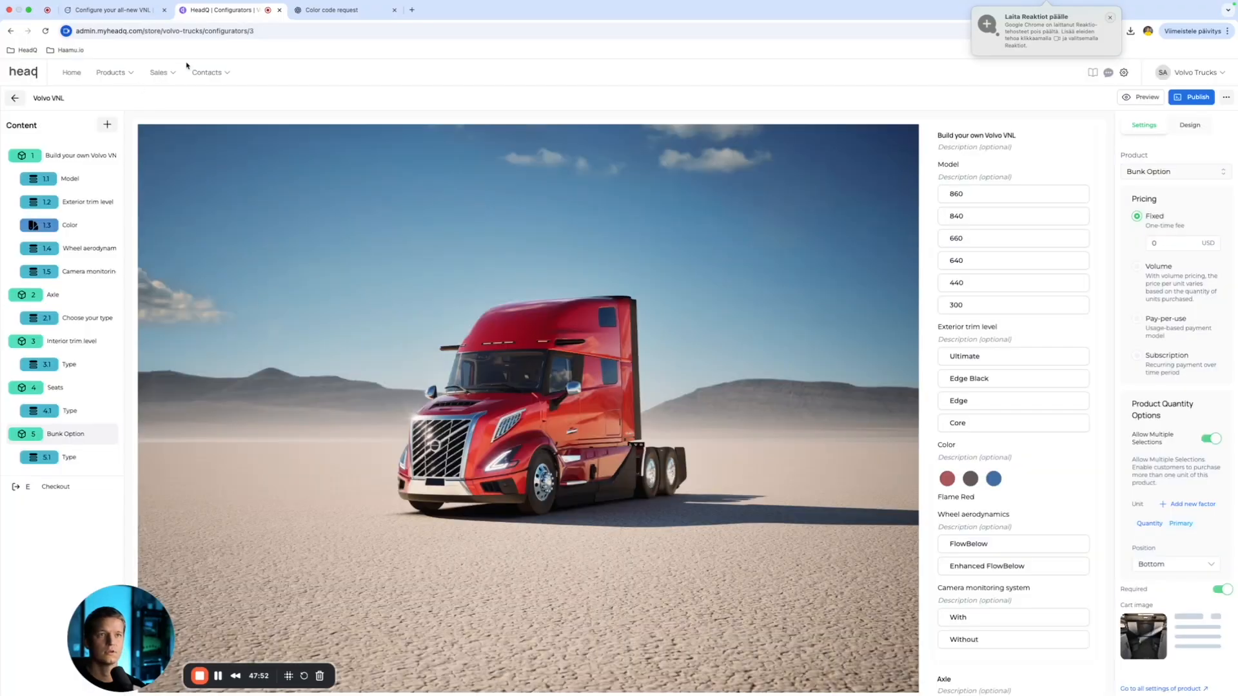
# Step: Compare the bunk types offered in Volvo's truck builder with the Bunk Option choices in HeadQ
pyautogui.click(129, 16)
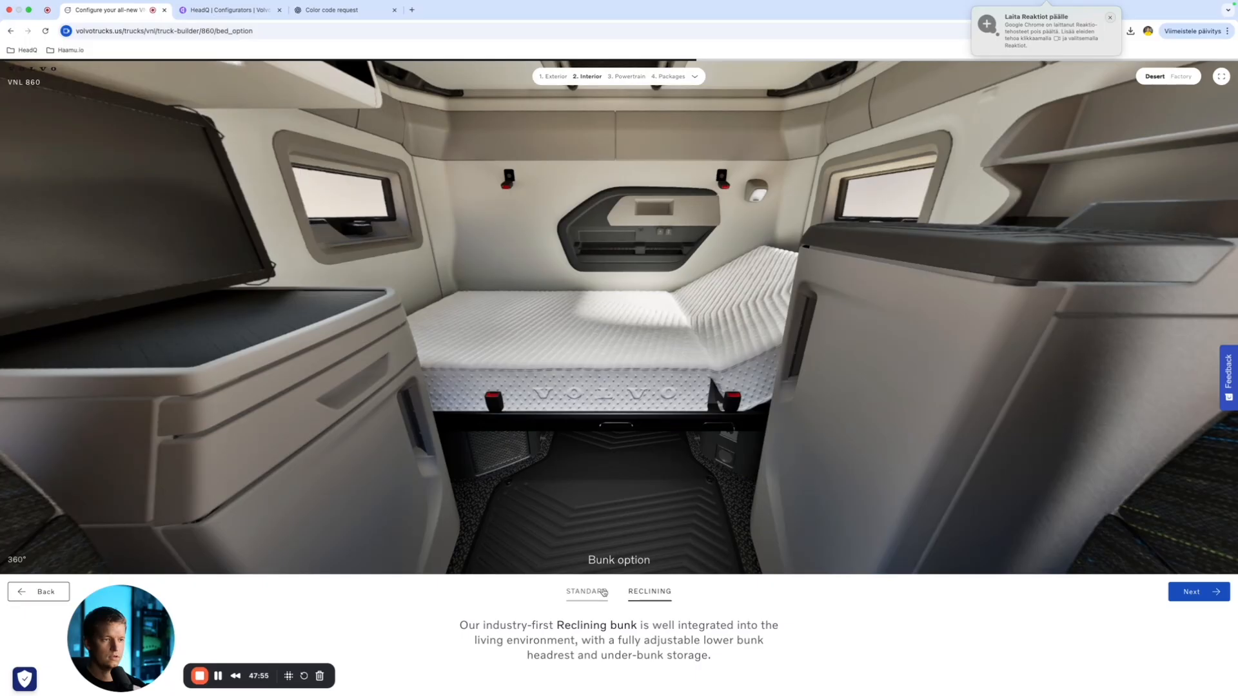
pyautogui.click(604, 592)
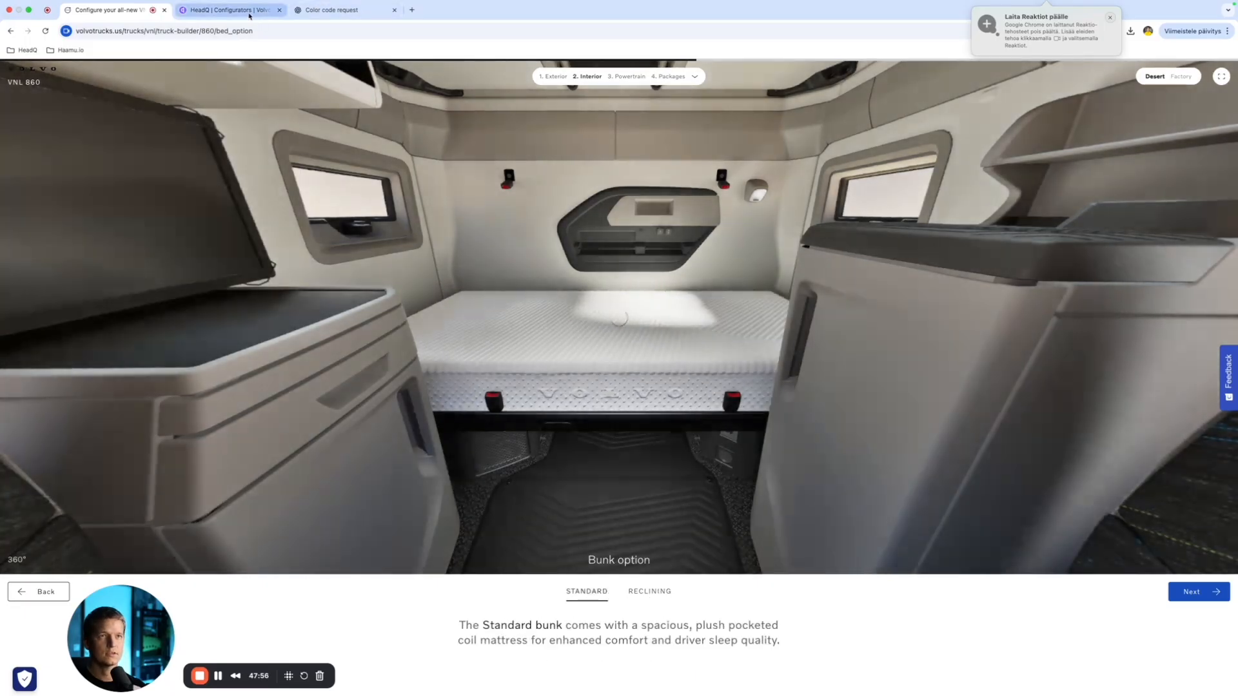
pyautogui.click(226, 9)
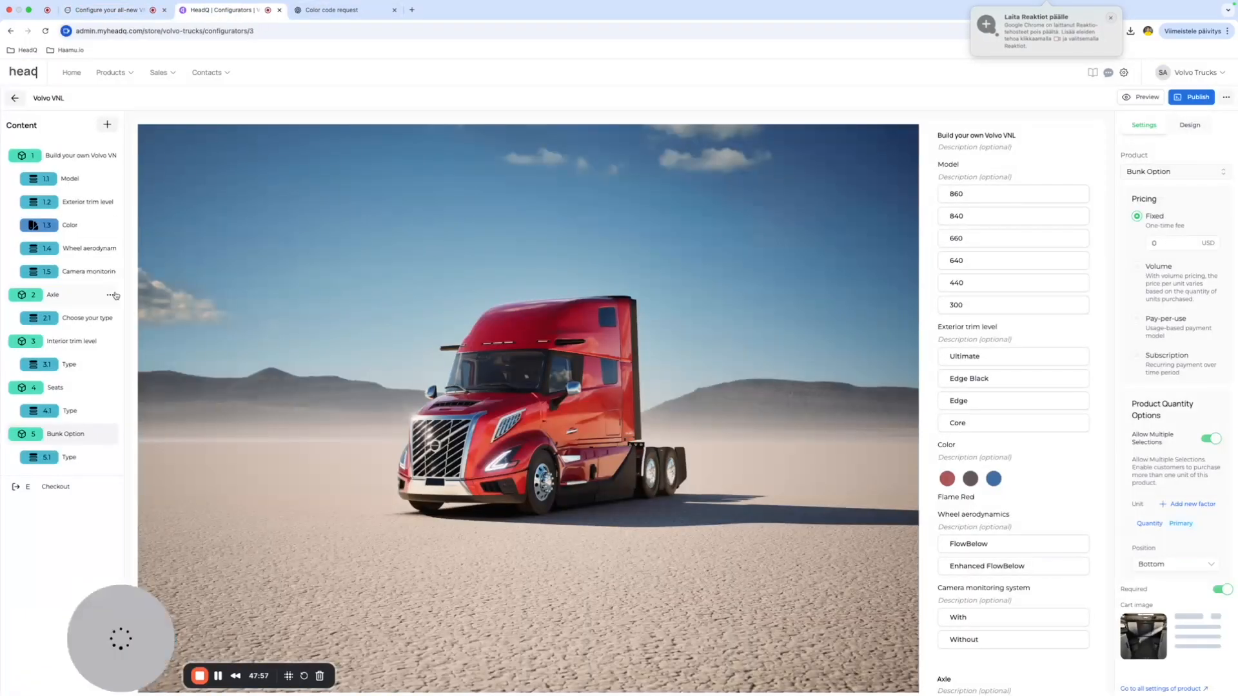
pyautogui.click(65, 437)
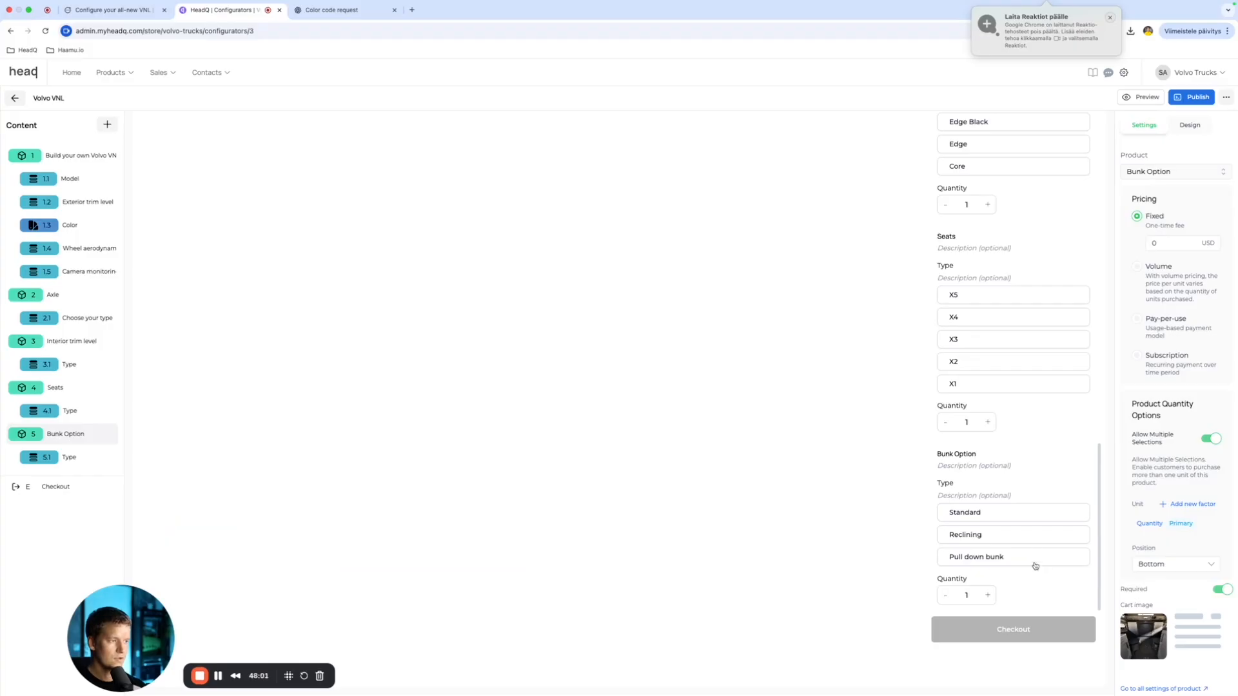
pyautogui.click(119, 10)
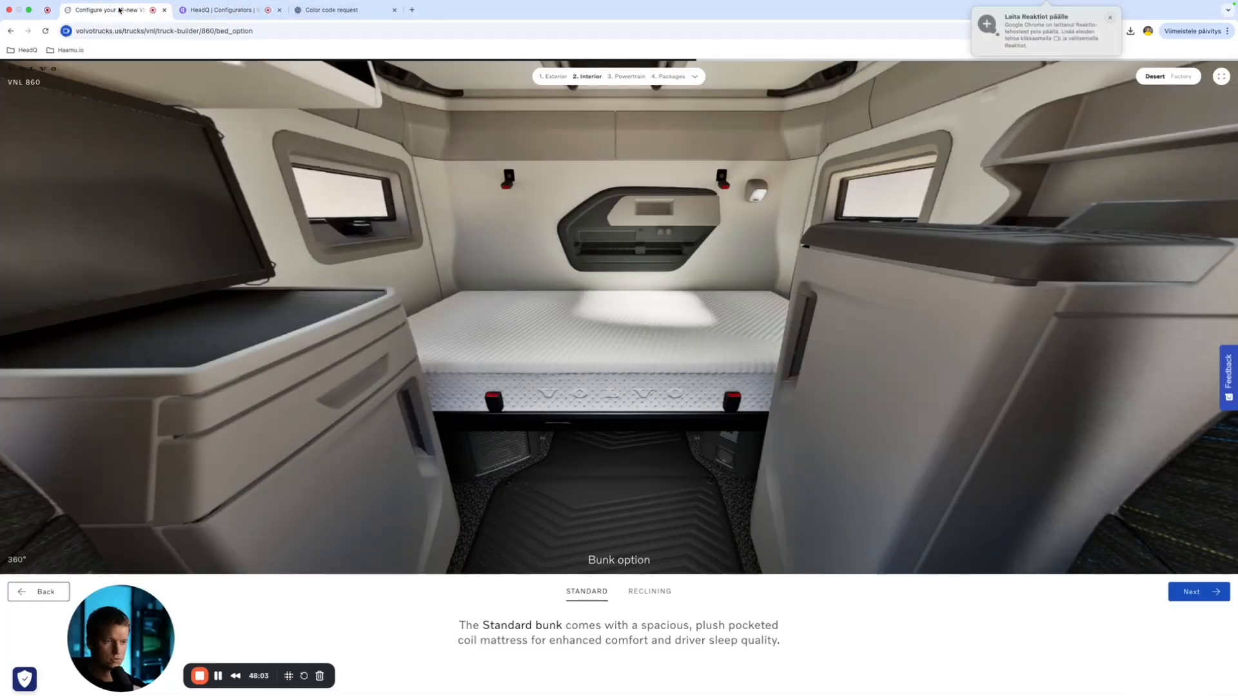
pyautogui.click(226, 10)
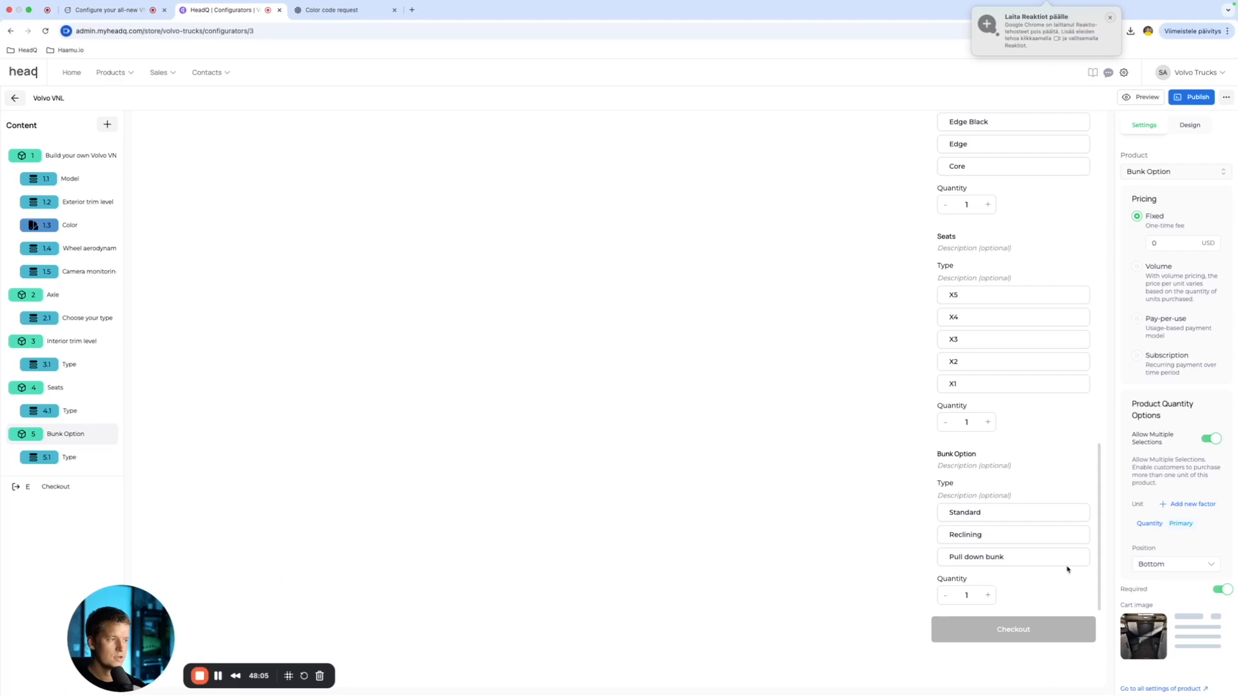
# Step: Check the bunk and upper back wall pages of Volvo's truck builder, then remove "Pull down bunk" from HeadQ's Bunk Option types and save
pyautogui.click(1013, 563)
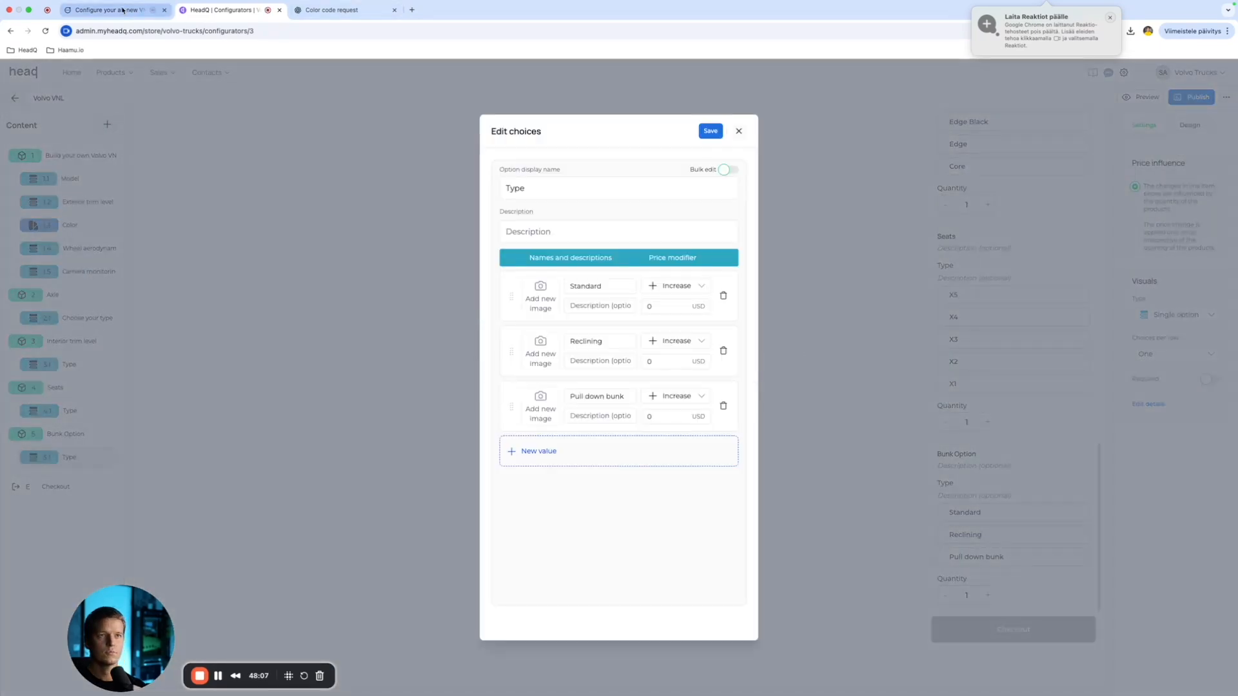
pyautogui.click(119, 10)
pyautogui.click(1218, 591)
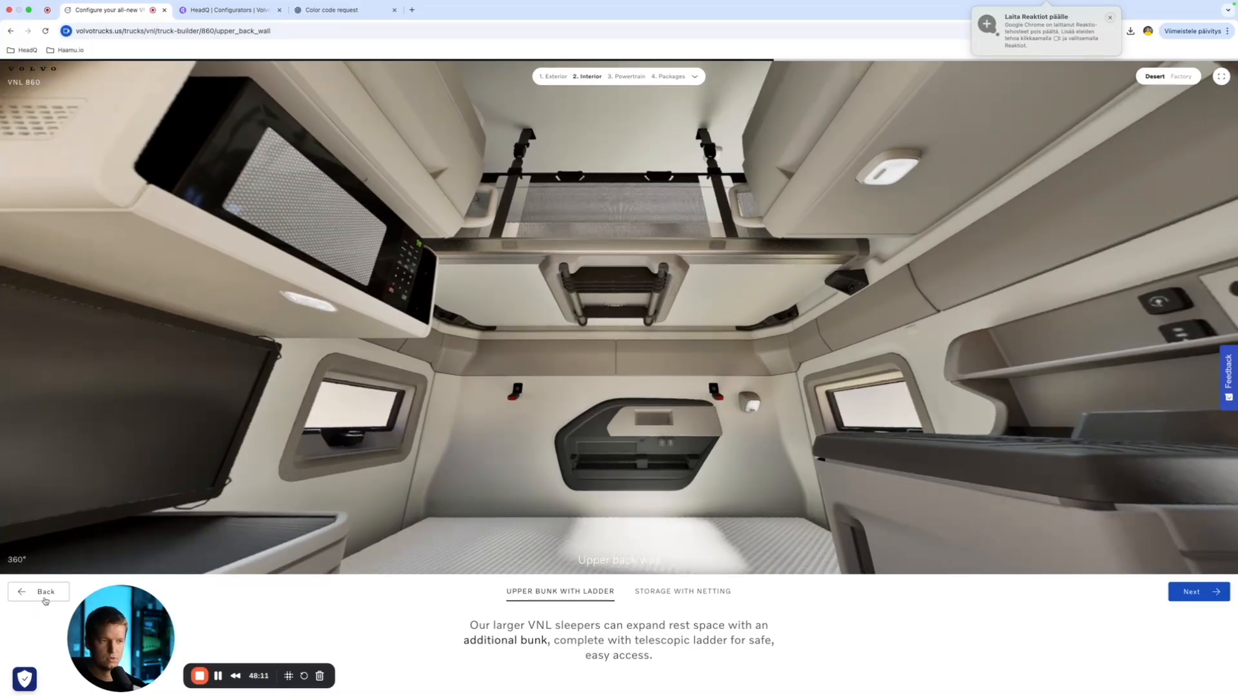
pyautogui.click(42, 597)
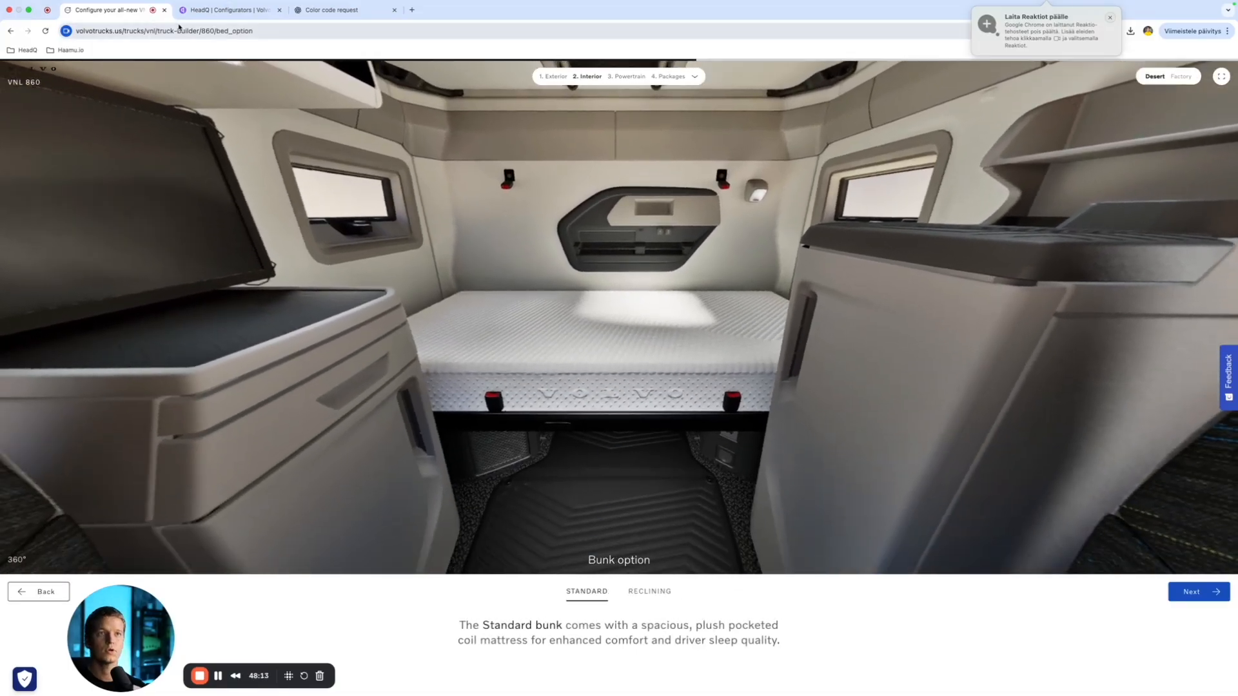
pyautogui.click(216, 10)
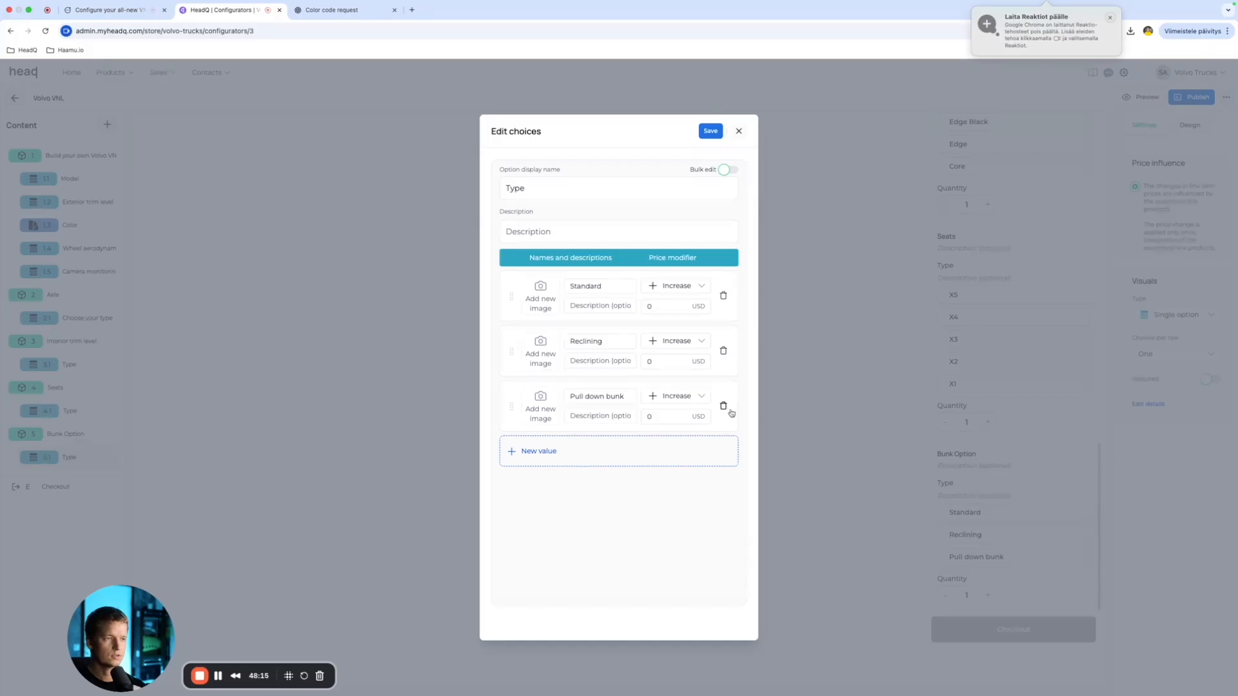
pyautogui.click(120, 13)
pyautogui.click(214, 12)
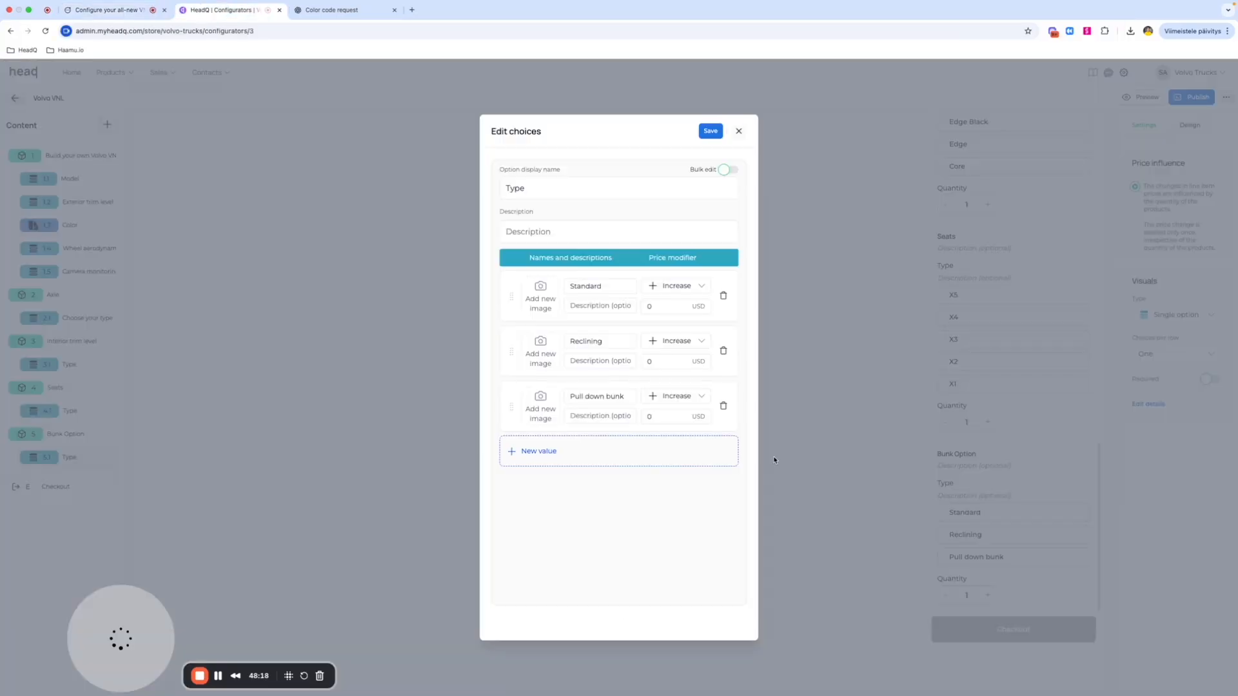
pyautogui.click(723, 406)
pyautogui.click(701, 130)
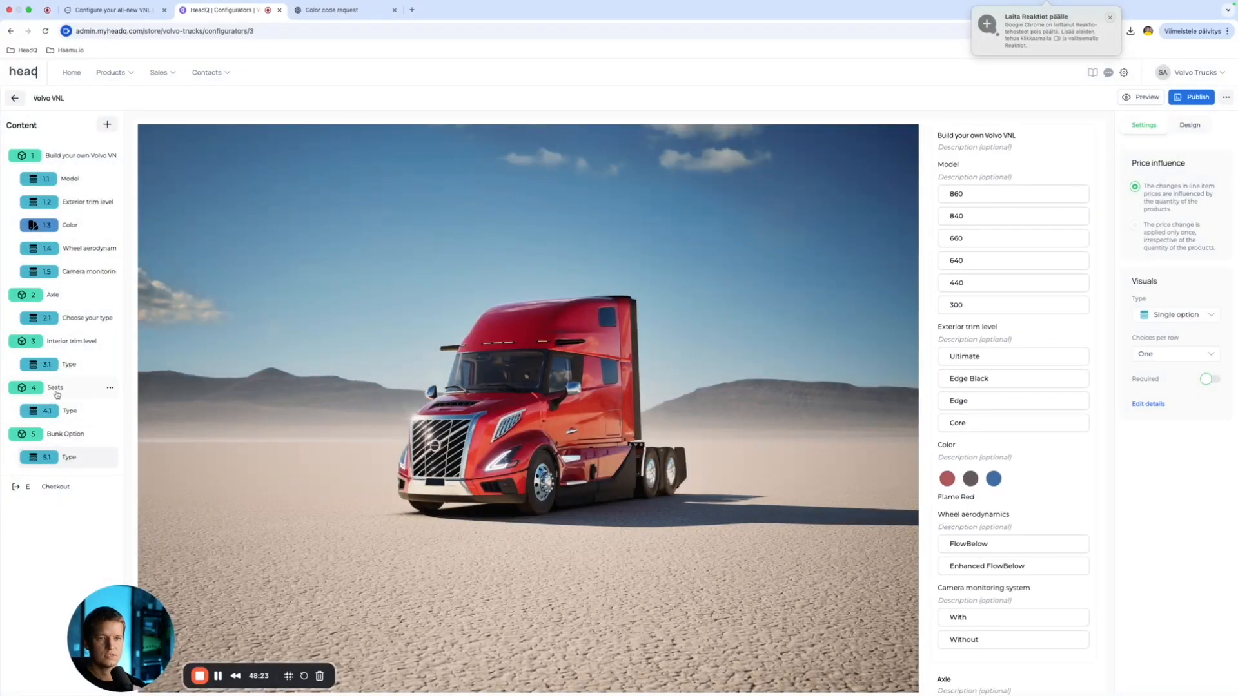
# Step: Delete Variation #3, whose type is Any, from the Bunk Option product variations
pyautogui.click(66, 434)
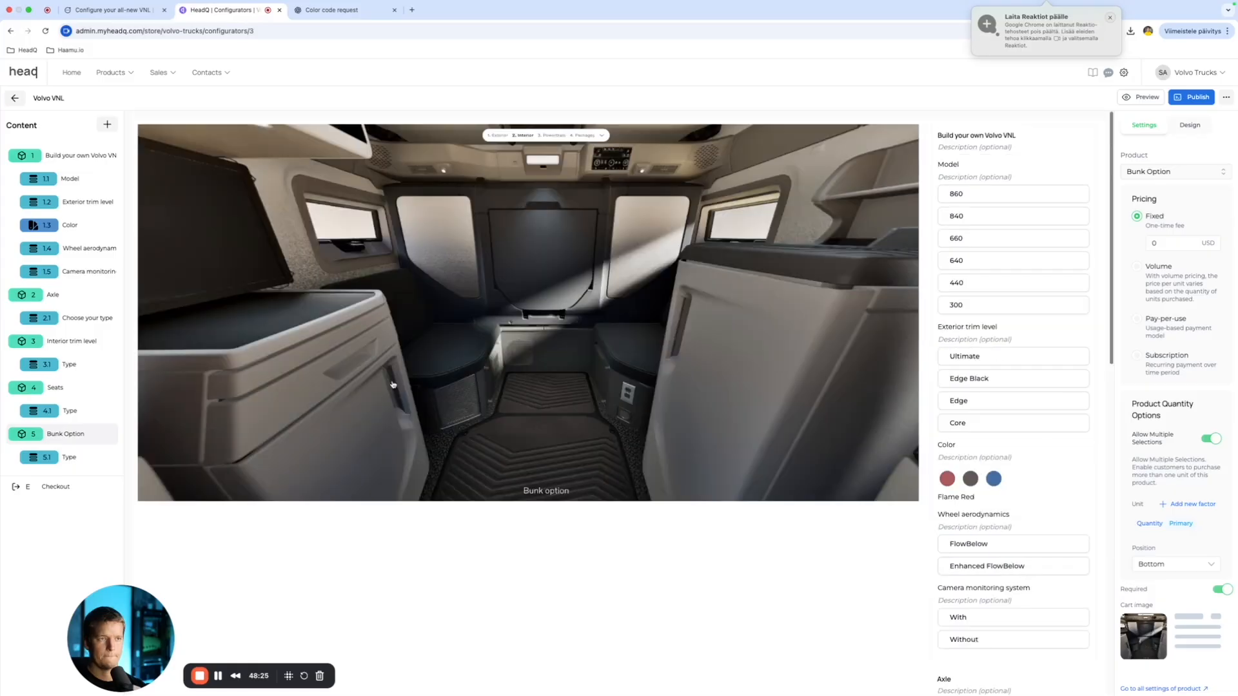
pyautogui.click(531, 329)
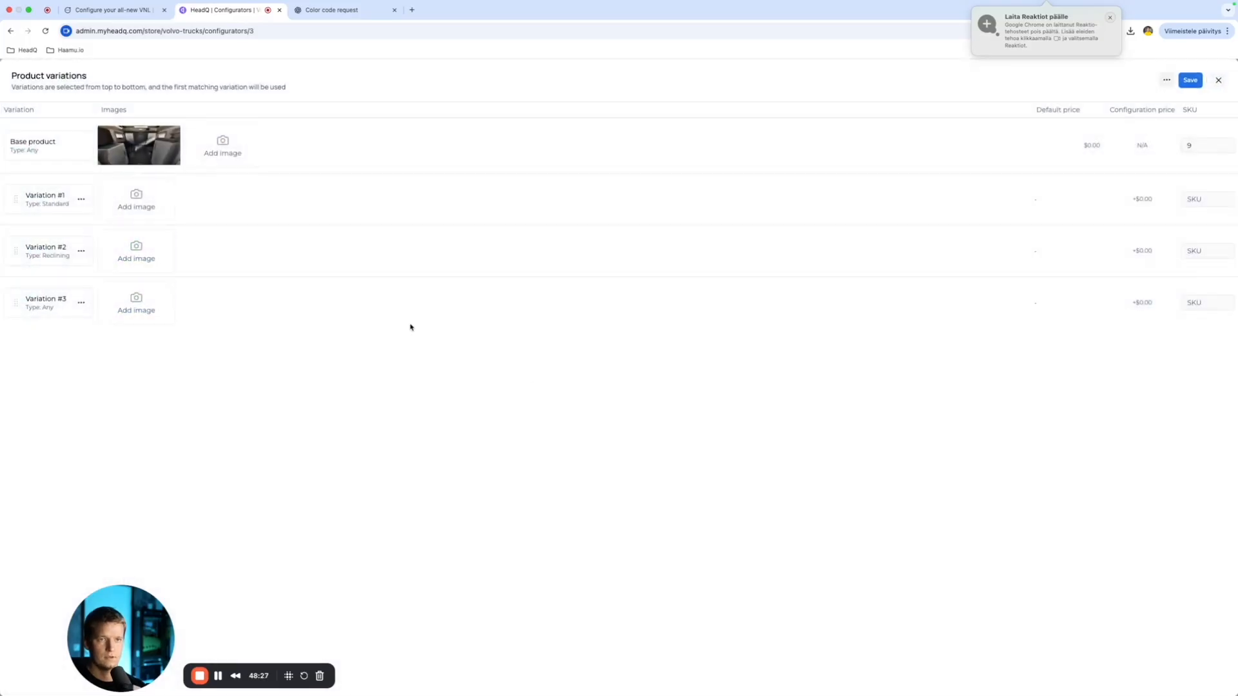
pyautogui.click(81, 304)
pyautogui.click(73, 350)
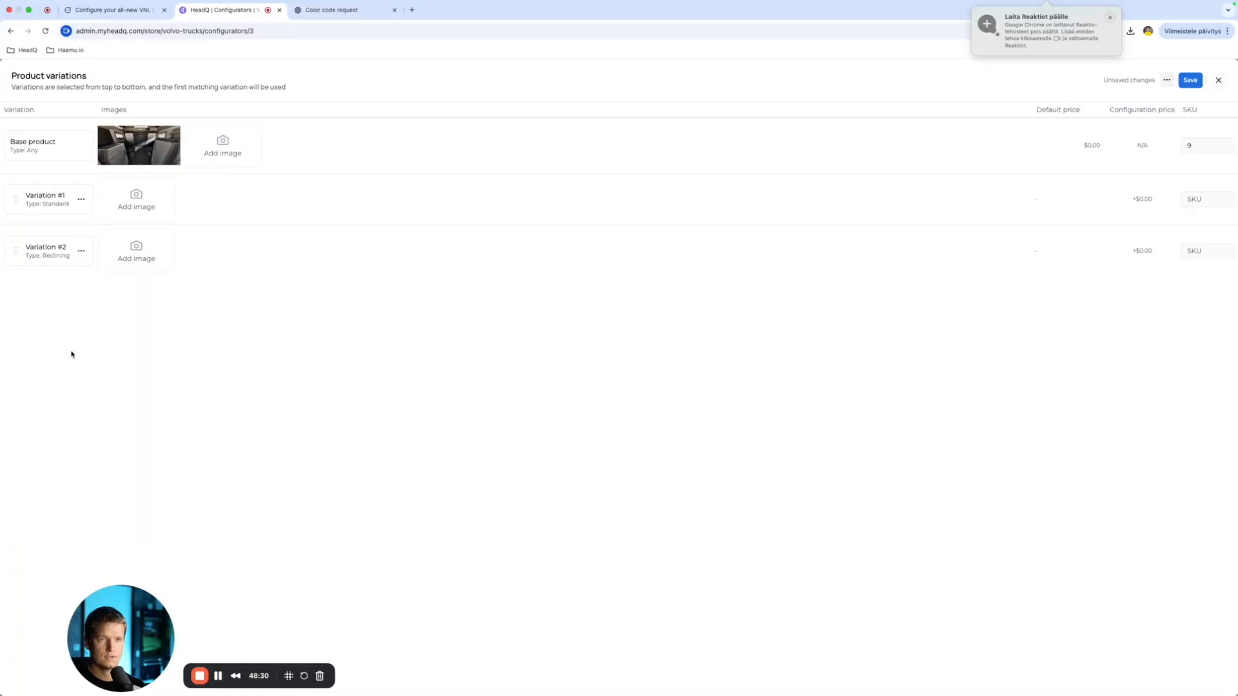
# Step: Start adding an image to the Standard variation, then capture screenshots of the Standard and Reclining bunk views in Volvo's truck builder
pyautogui.click(140, 201)
pyautogui.click(114, 12)
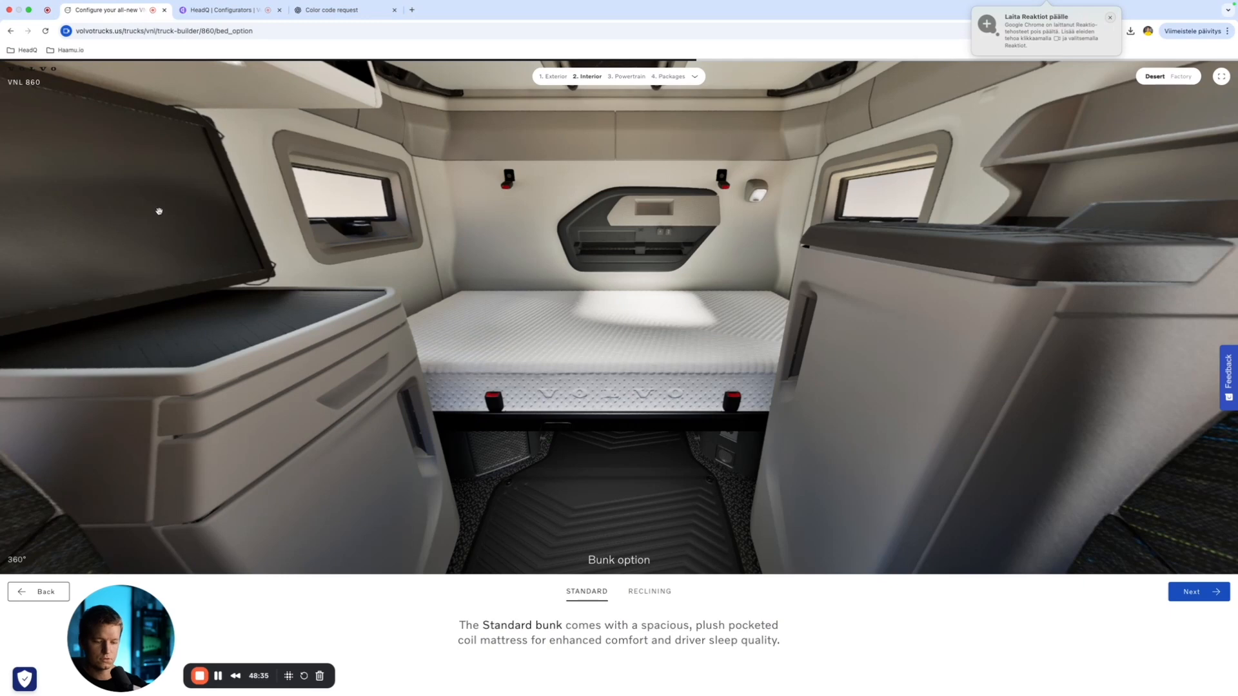
pyautogui.moveTo(69, 62); pyautogui.dragTo(1138, 573)
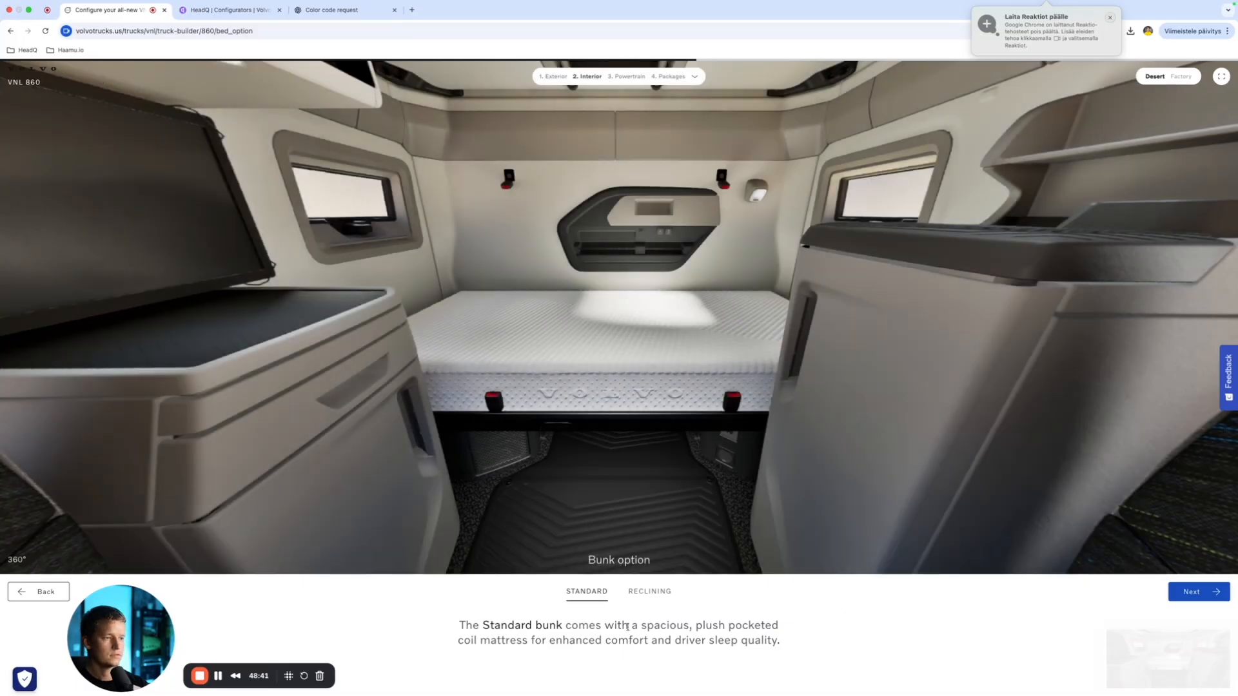
pyautogui.click(652, 594)
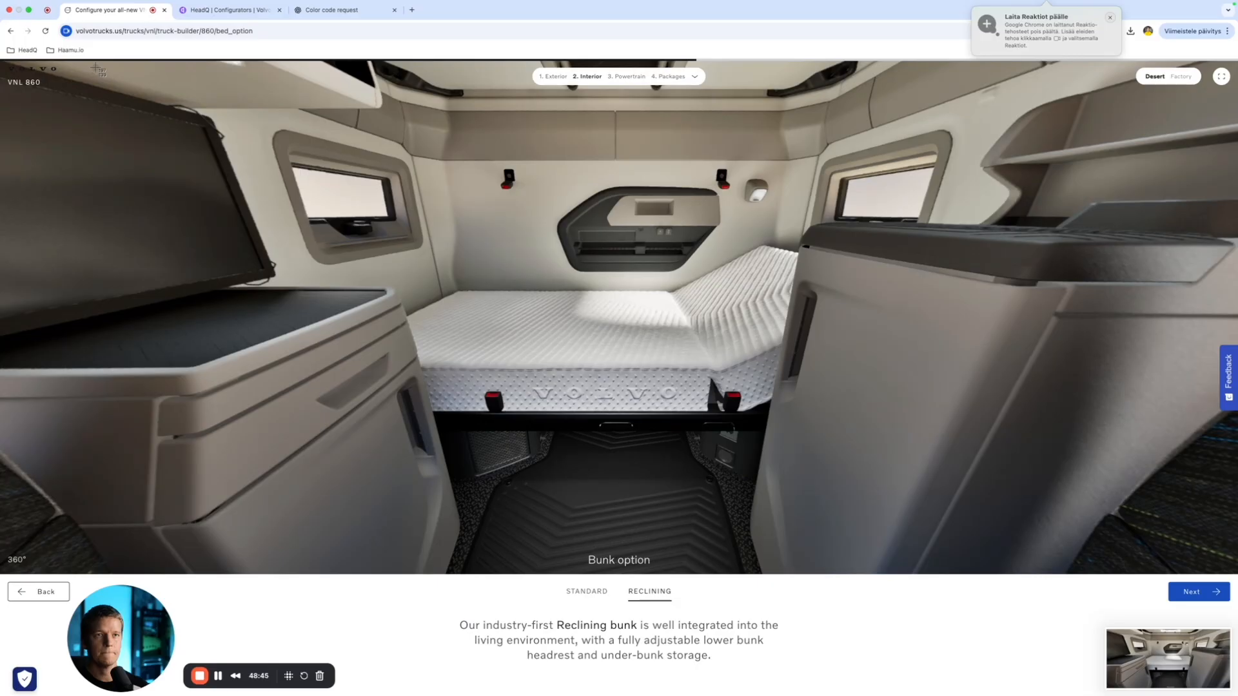
pyautogui.moveTo(96, 64); pyautogui.dragTo(1122, 566)
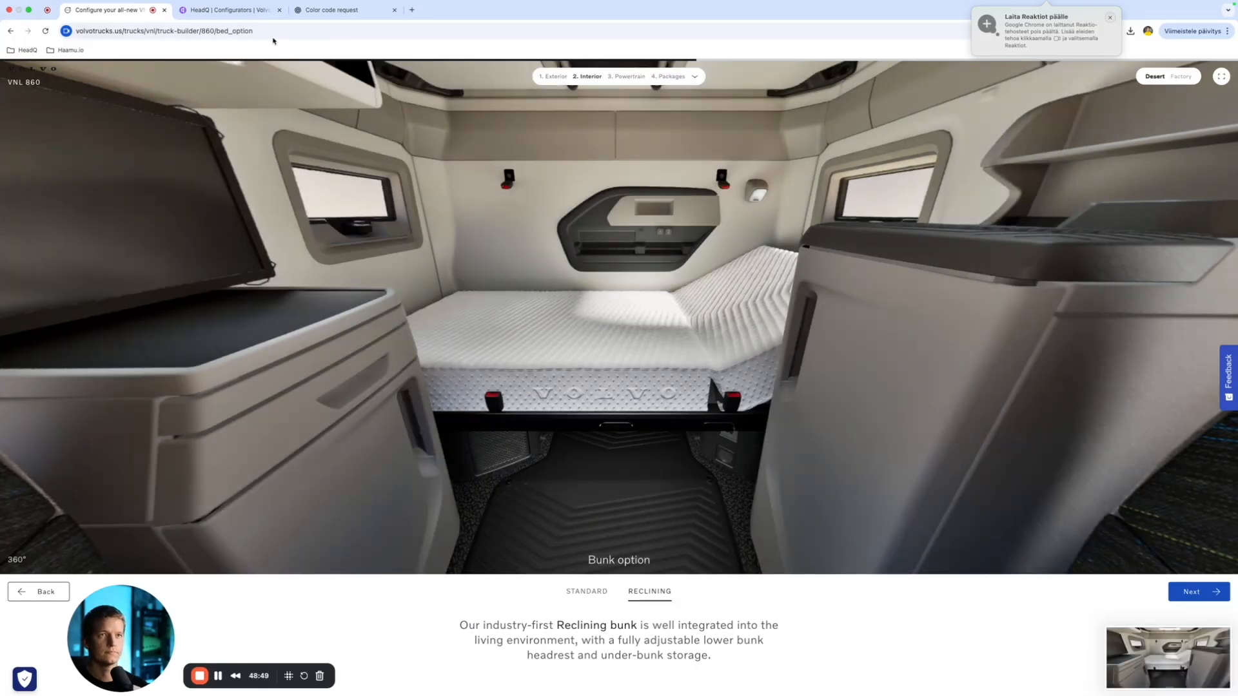
# Step: Back in HeadQ, upload "Näyttökuva 2025-09-07 kello 20.40.34" with the free crop and assign it to the Standard bunk variation
pyautogui.click(213, 11)
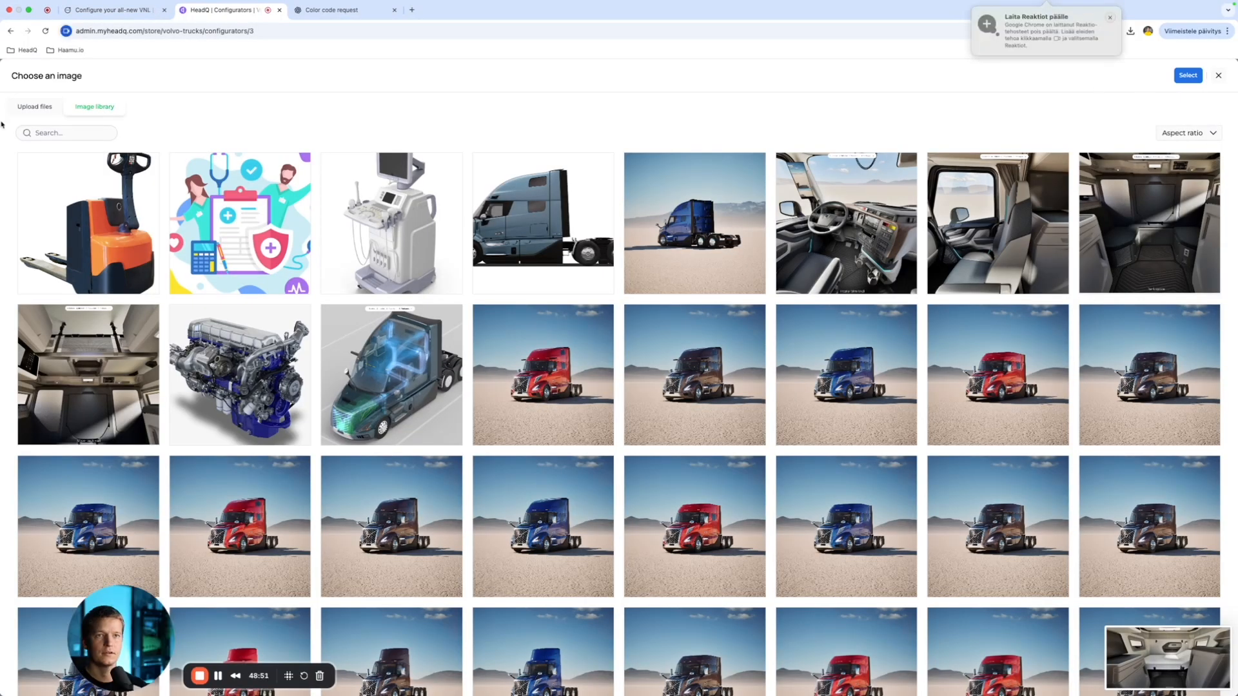
pyautogui.click(36, 107)
pyautogui.click(615, 169)
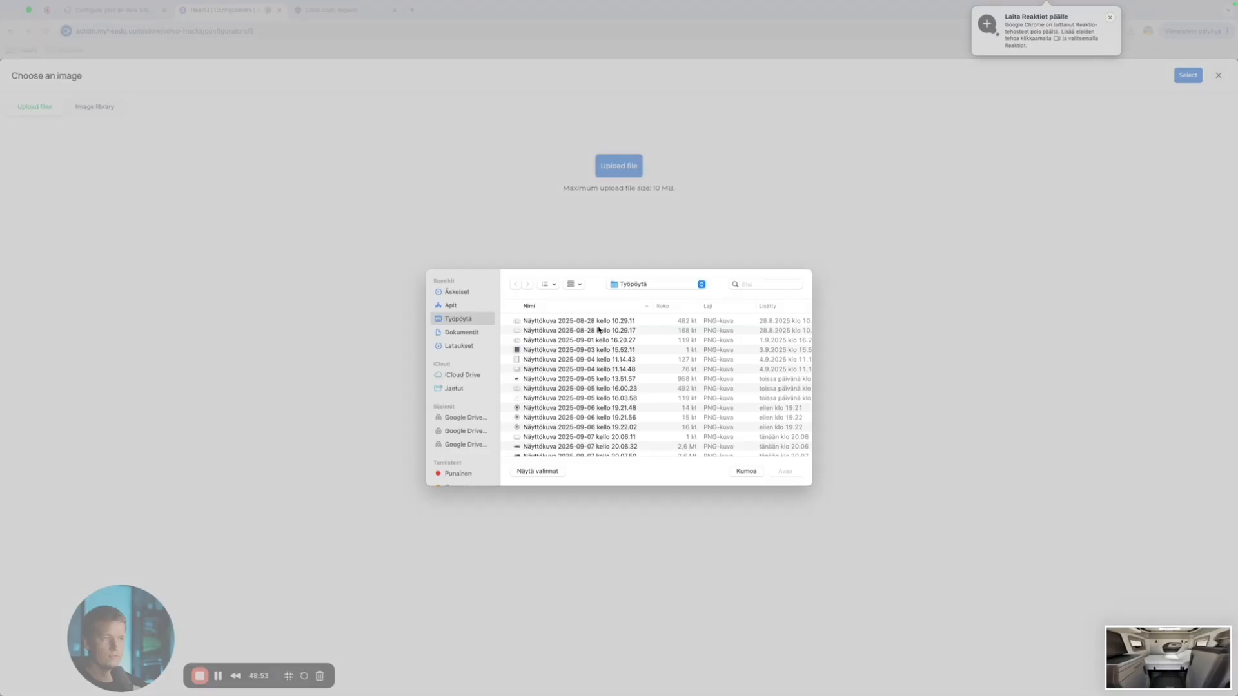
pyautogui.click(631, 436)
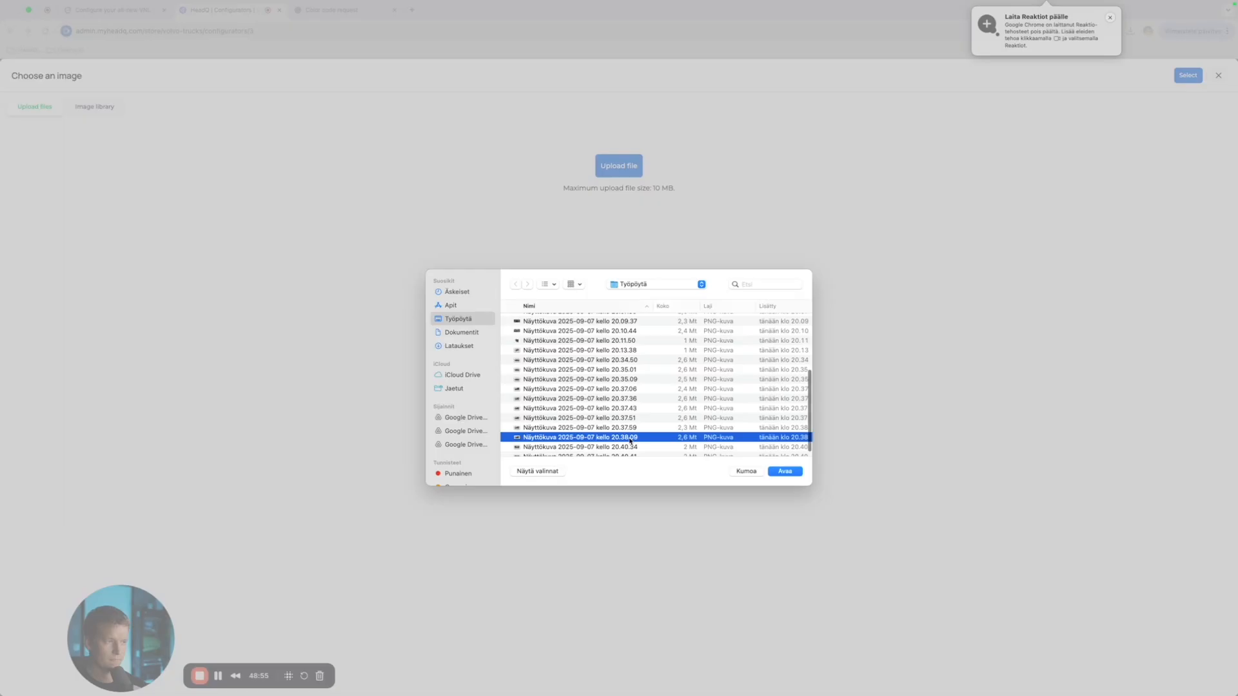
pyautogui.click(632, 438)
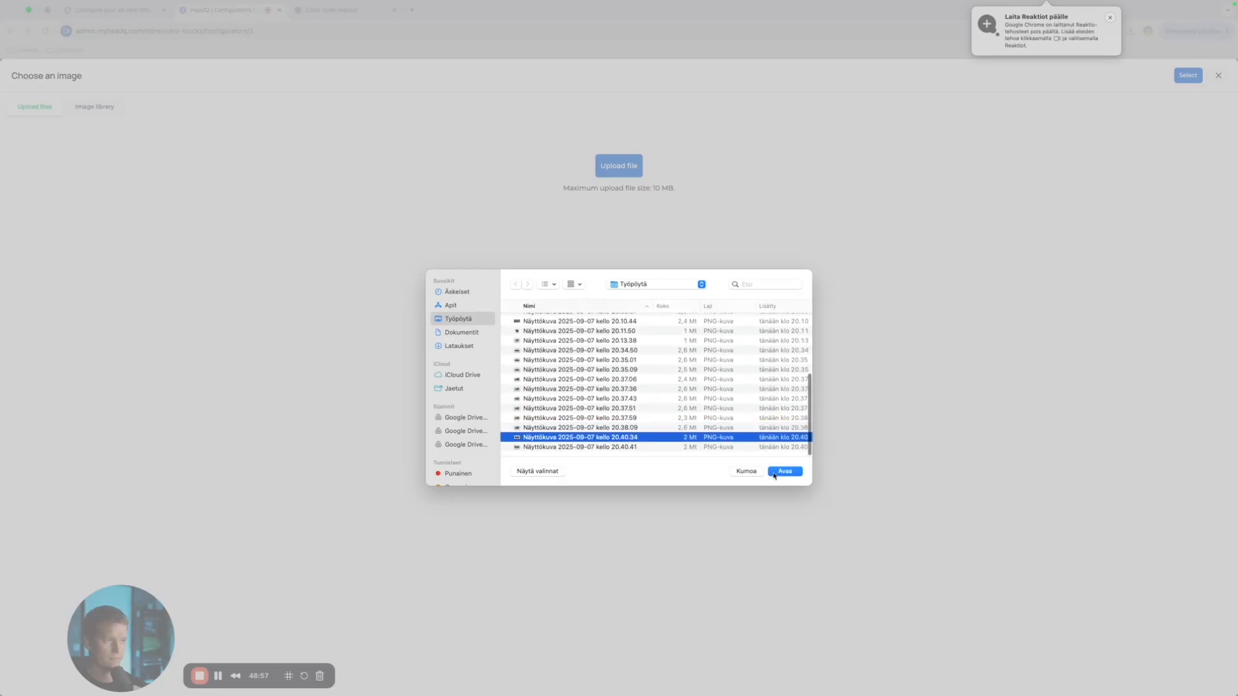
pyautogui.click(779, 472)
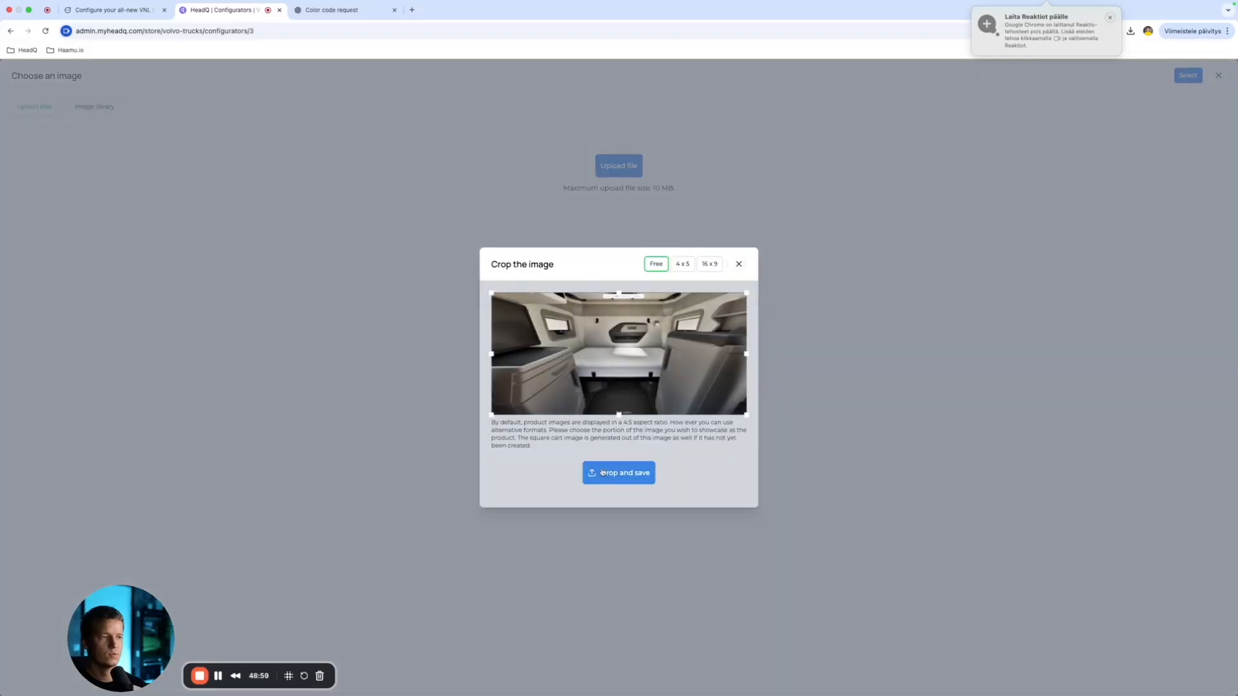
pyautogui.click(601, 473)
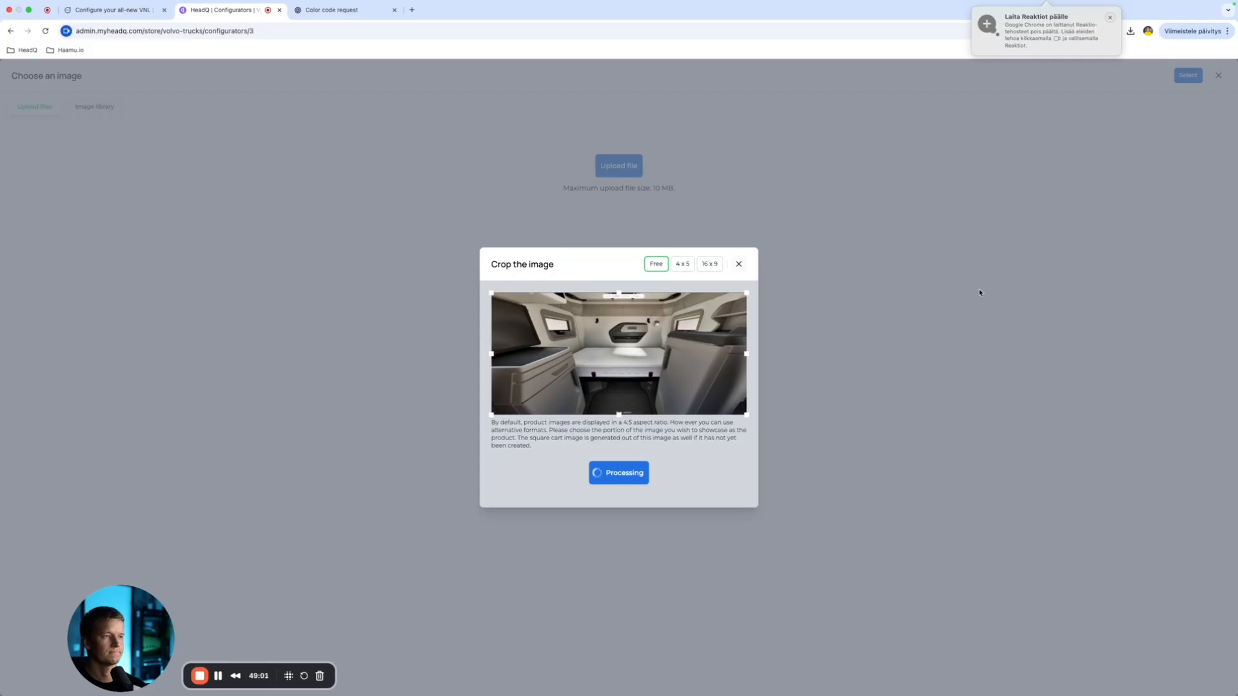
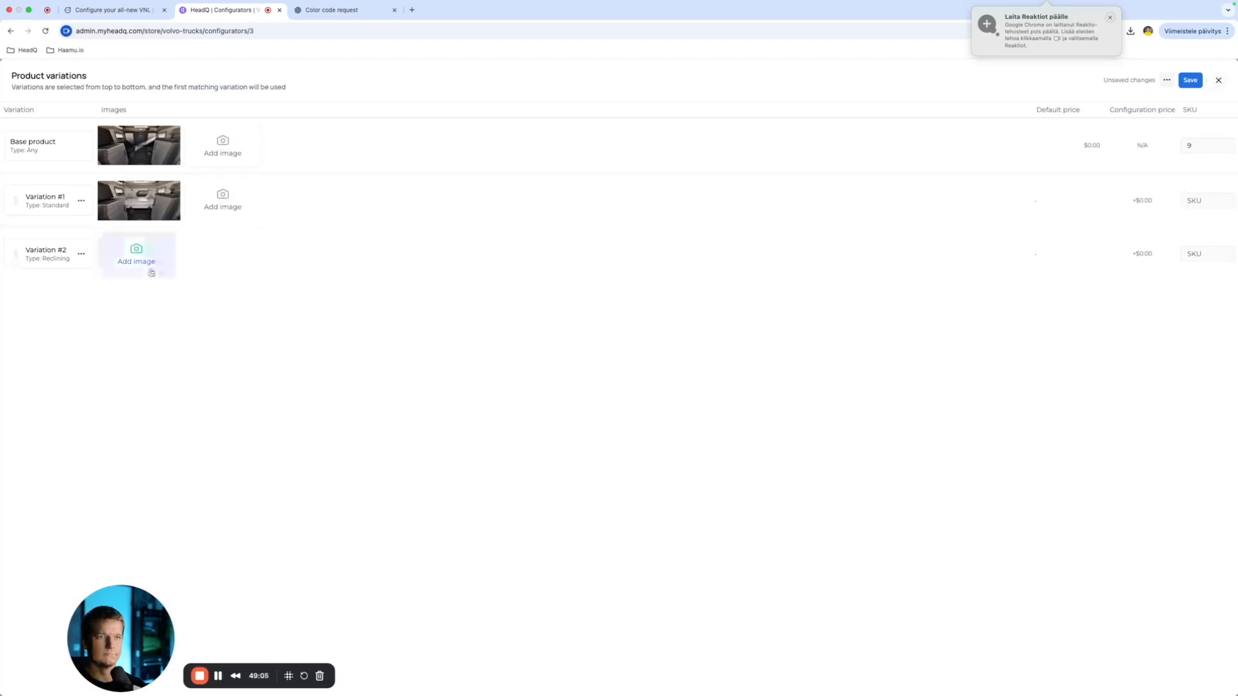
# Step: Upload "Näyttökuva 2025-09-07 kello 20.40.41" with the free crop as the Reclining bunk variation's image, then switch to Volvo's truck builder
pyautogui.click(134, 263)
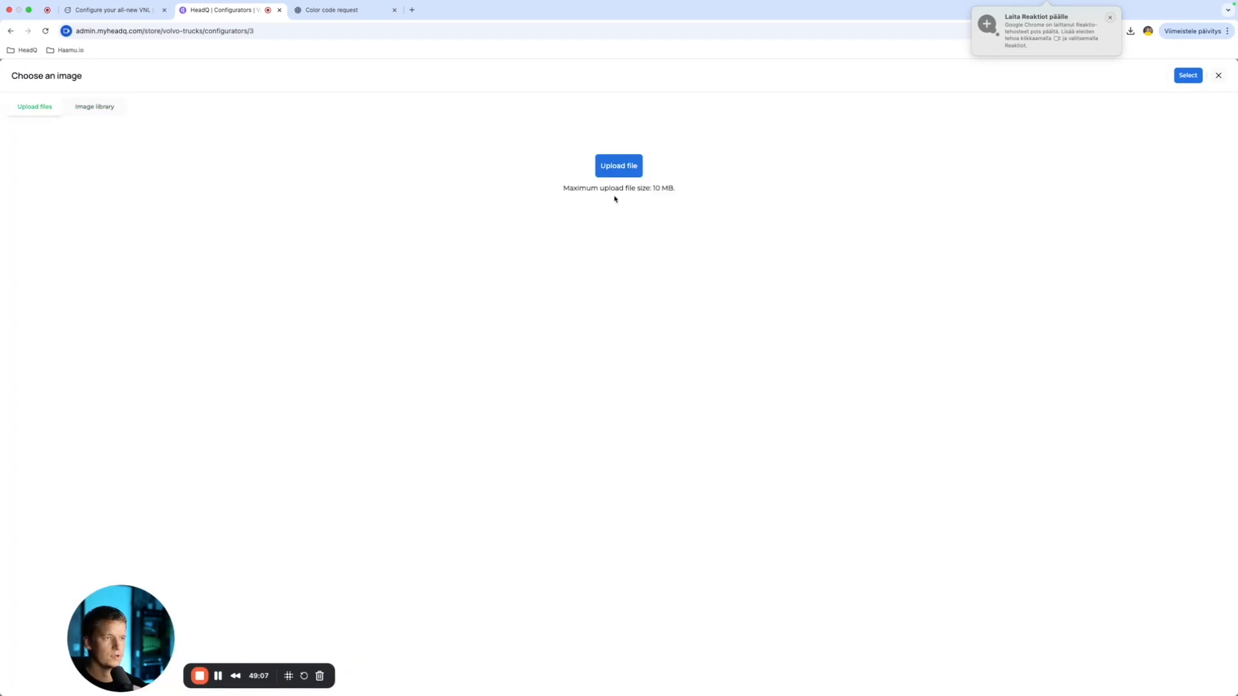
pyautogui.click(617, 166)
pyautogui.scroll(-5, 622, 425)
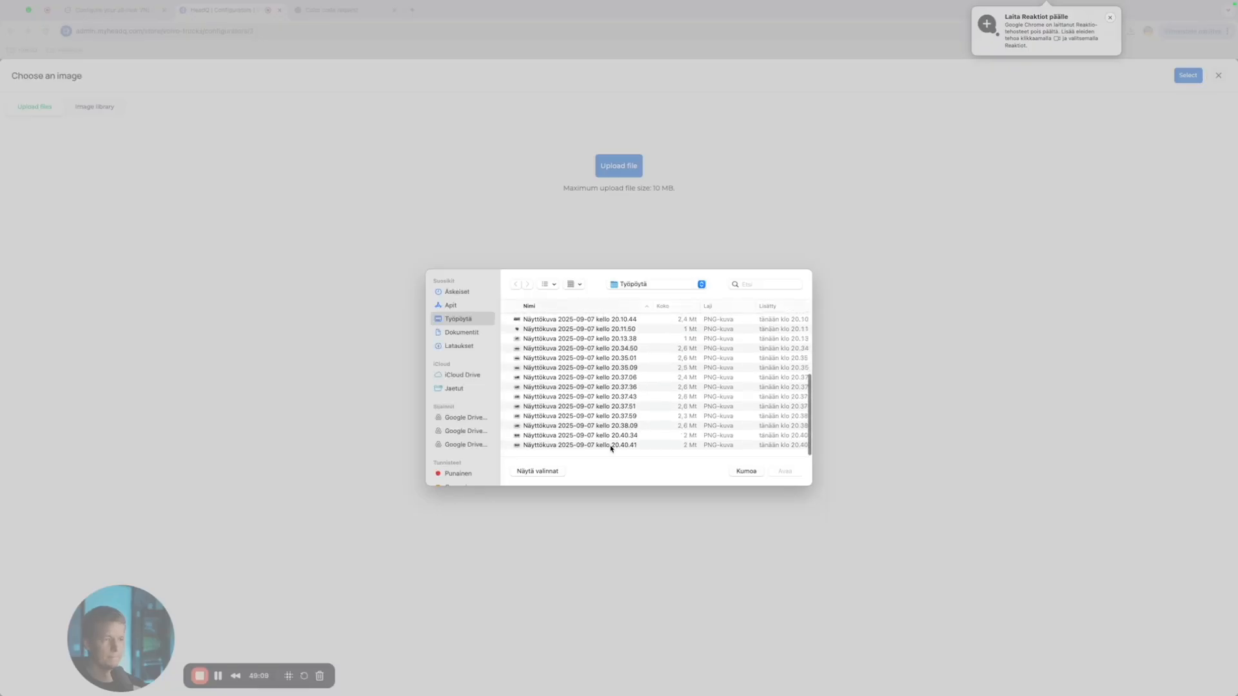
pyautogui.click(676, 450)
pyautogui.click(784, 470)
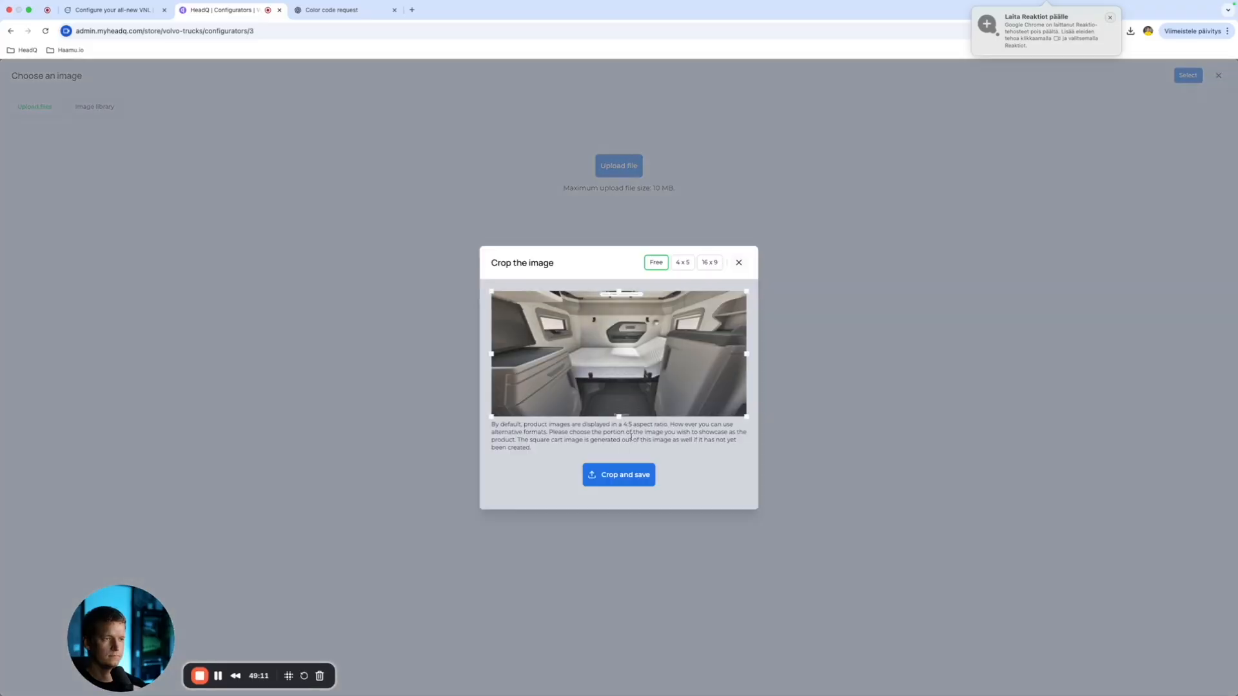
pyautogui.click(629, 474)
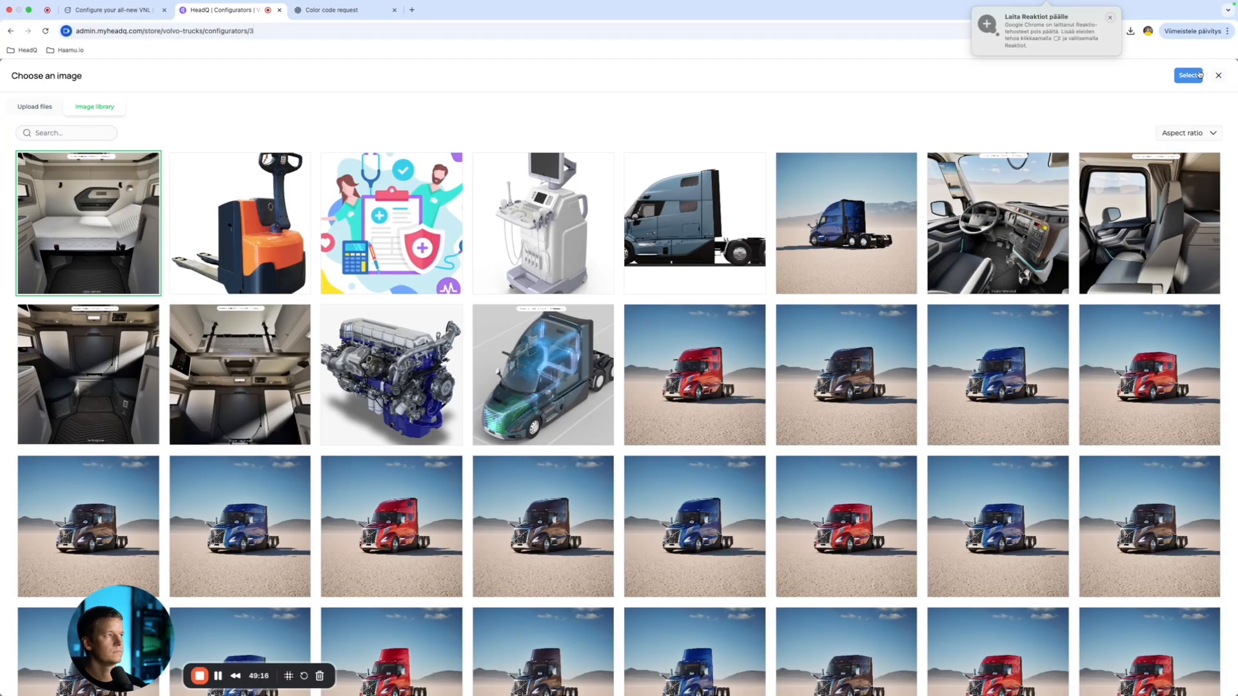
pyautogui.click(1199, 74)
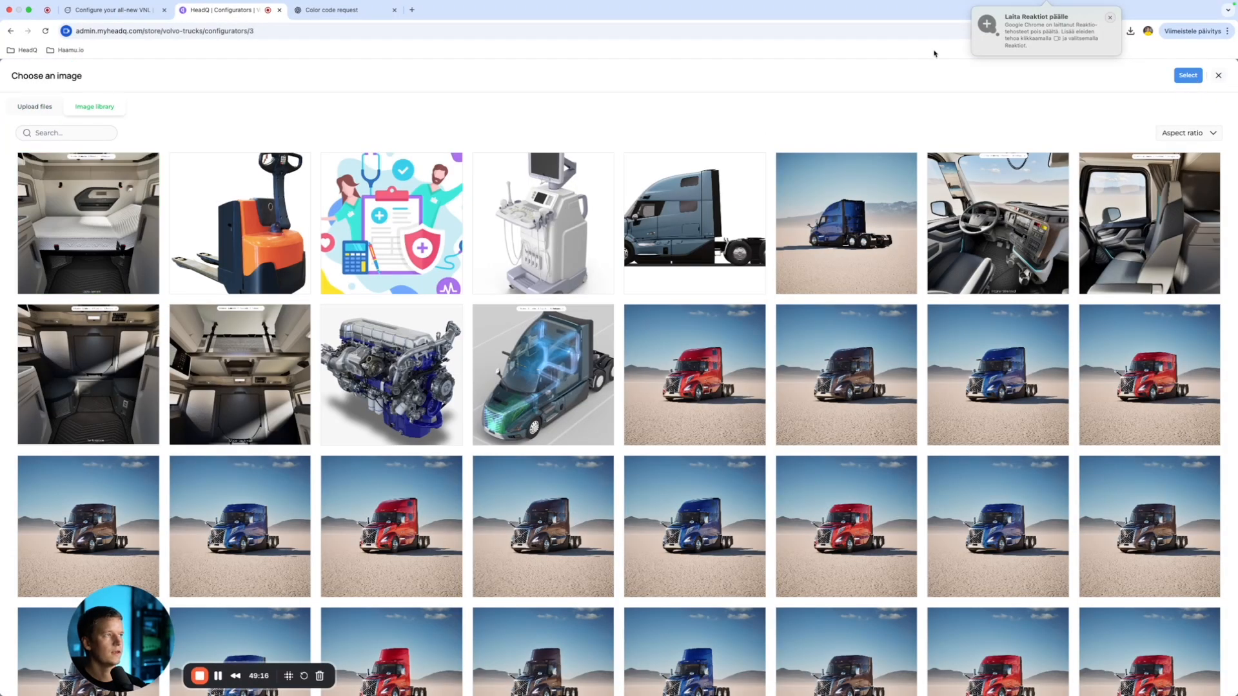
pyautogui.click(119, 22)
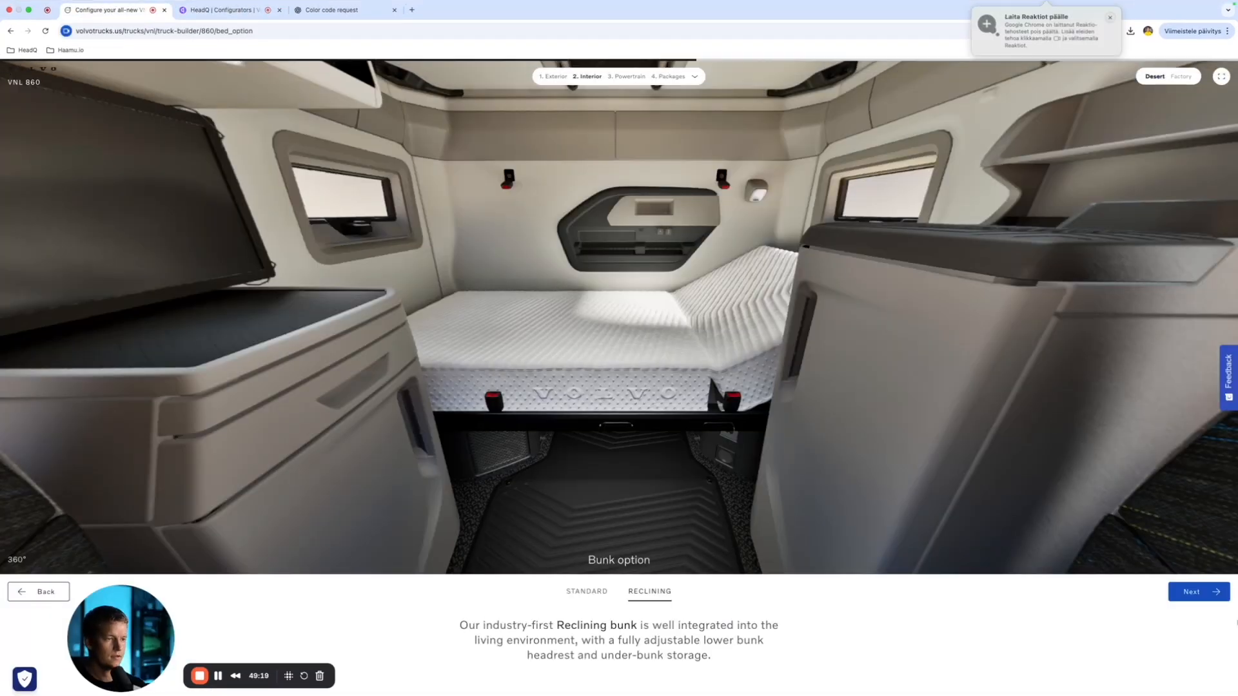
# Step: Advance Volvo's truck builder to the Upper back wall options, then return to HeadQ and save the Bunk Option product variations
pyautogui.click(1199, 594)
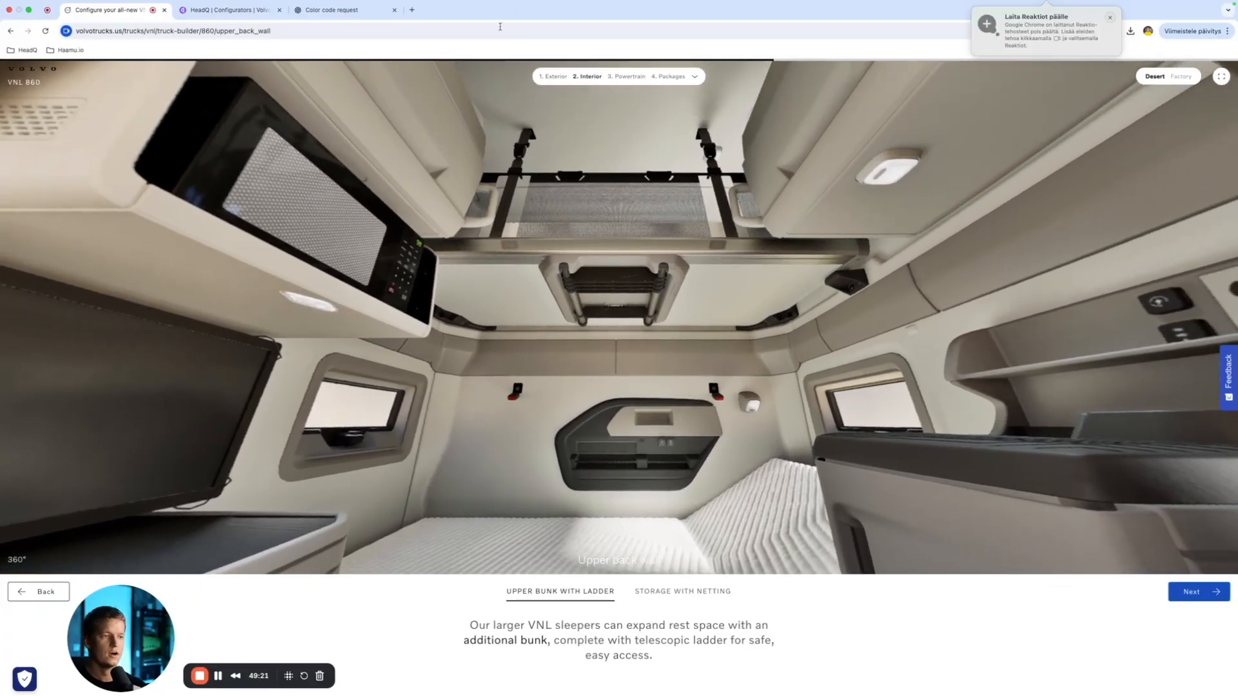
pyautogui.click(226, 10)
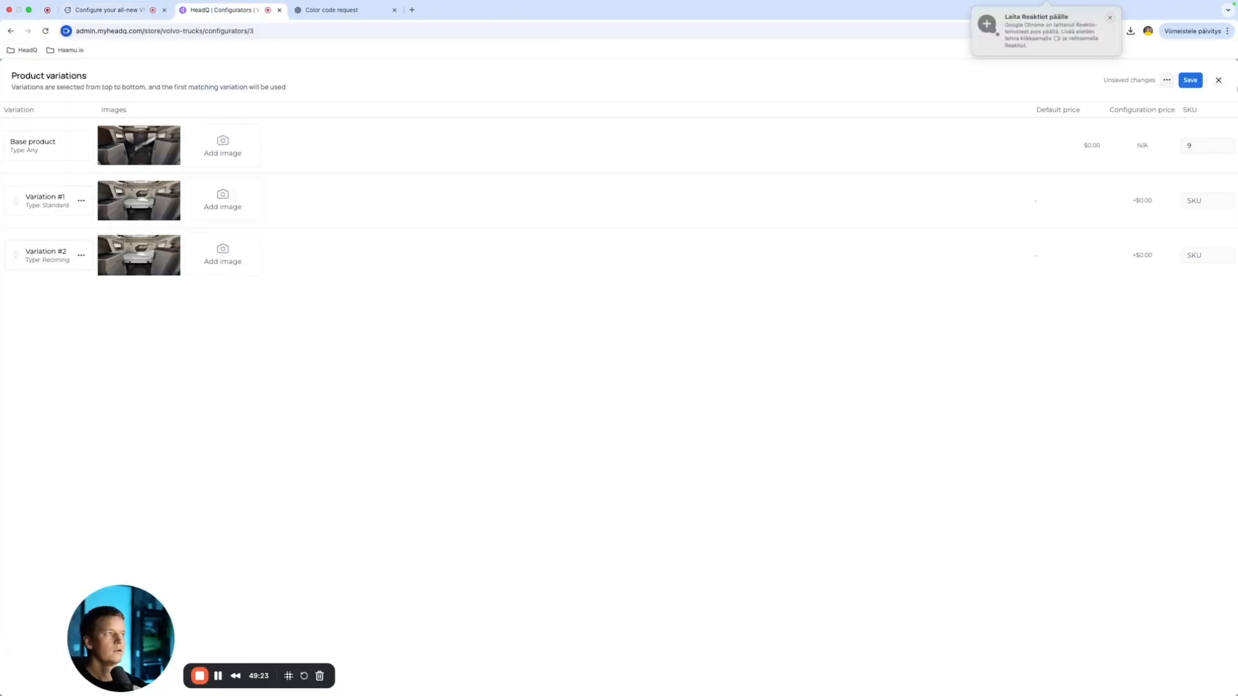
pyautogui.click(1188, 81)
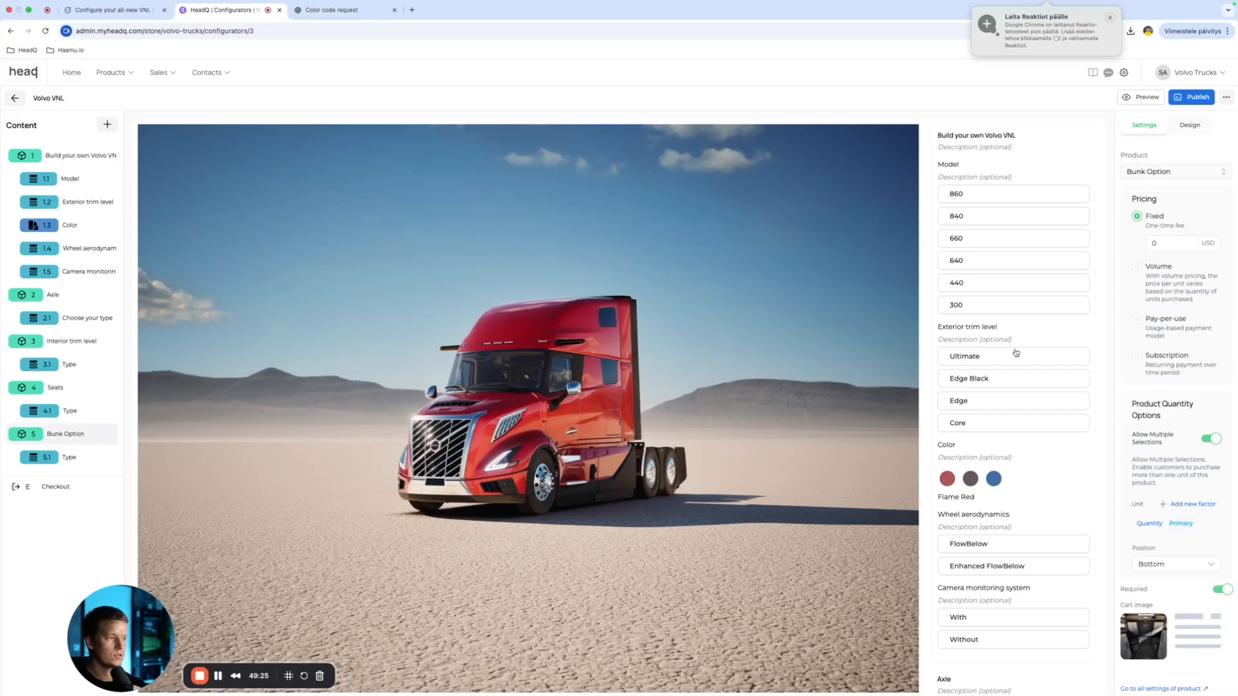
# Step: Add the existing product Upper back wall to the Volvo VNL configurator's content
pyautogui.scroll(-1, 1015, 353)
pyautogui.click(107, 125)
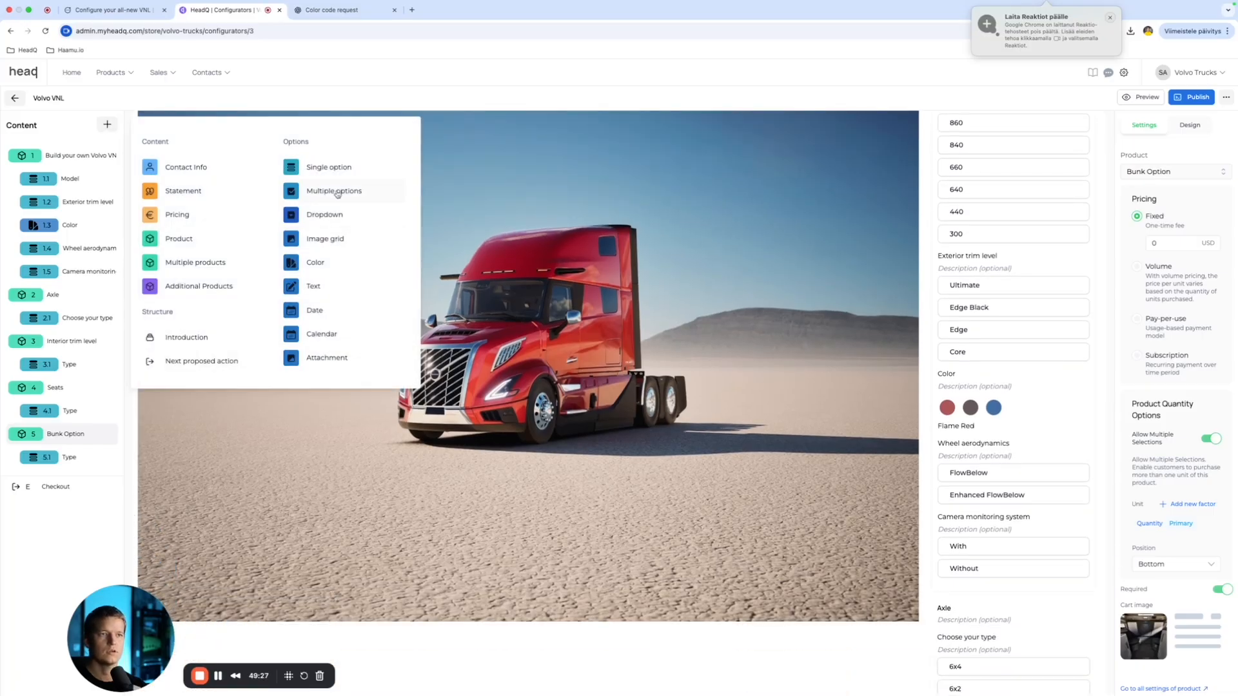
pyautogui.click(184, 249)
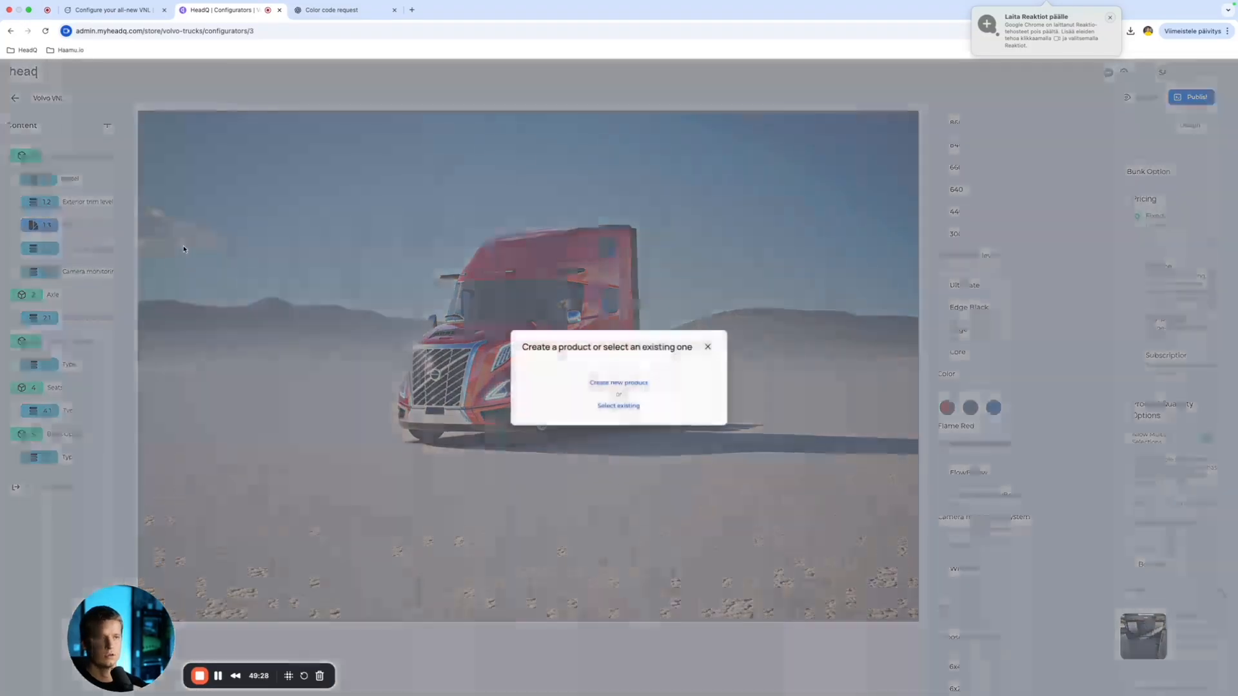
pyautogui.click(614, 406)
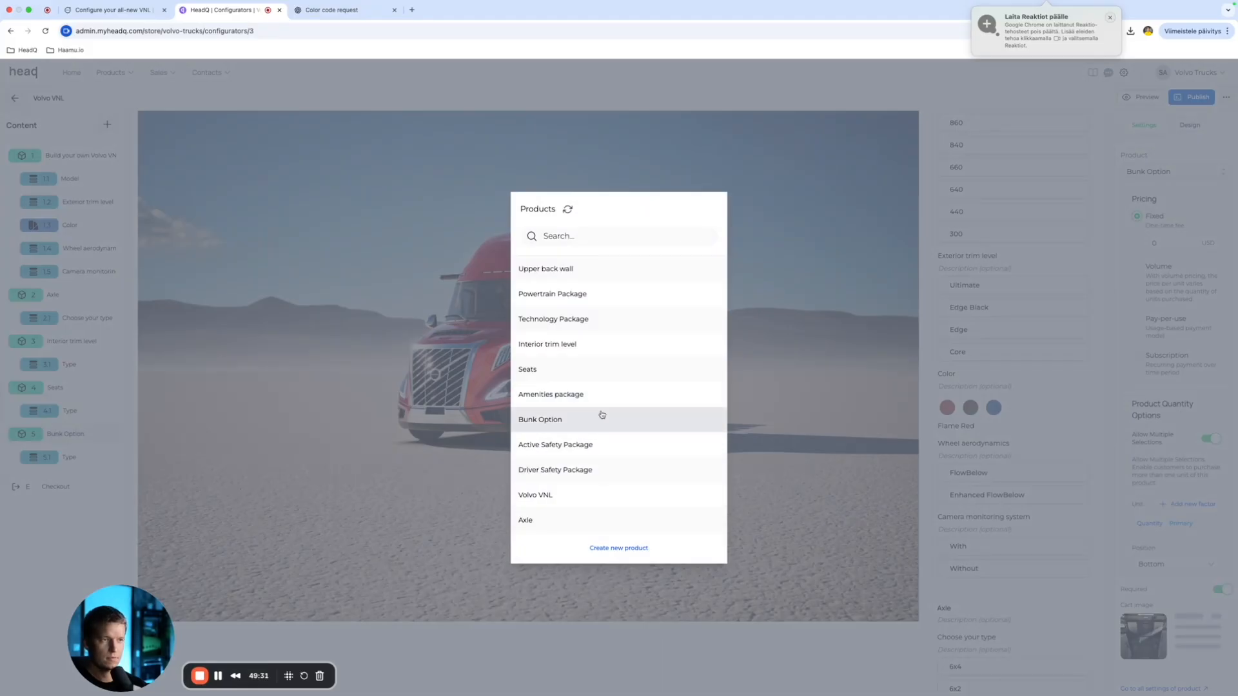
pyautogui.click(576, 269)
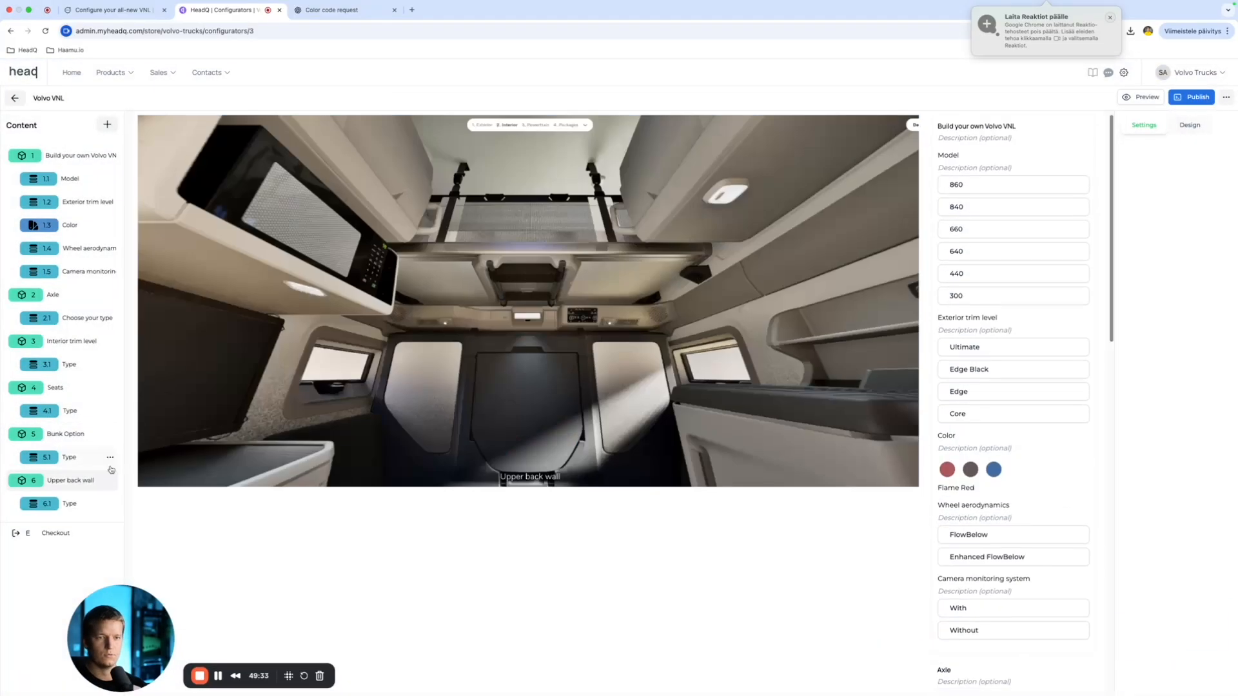
# Step: Auto-generate product variations for Upper back wall from its Type option
pyautogui.click(71, 481)
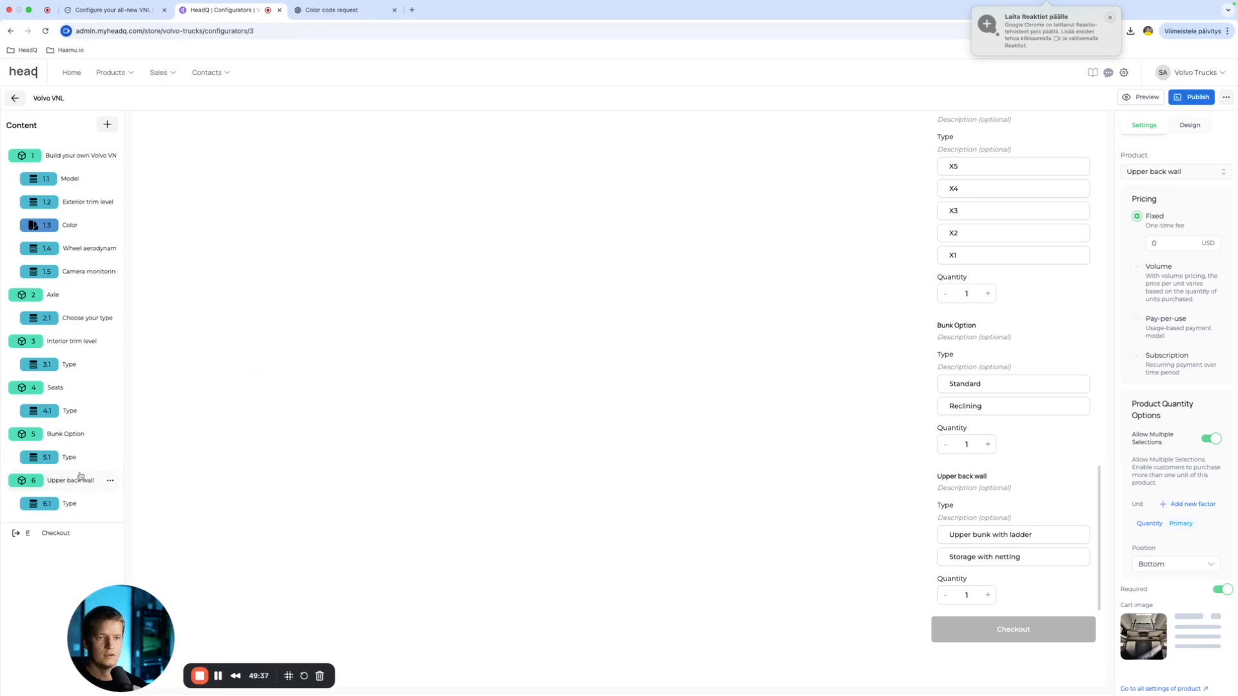
pyautogui.click(518, 270)
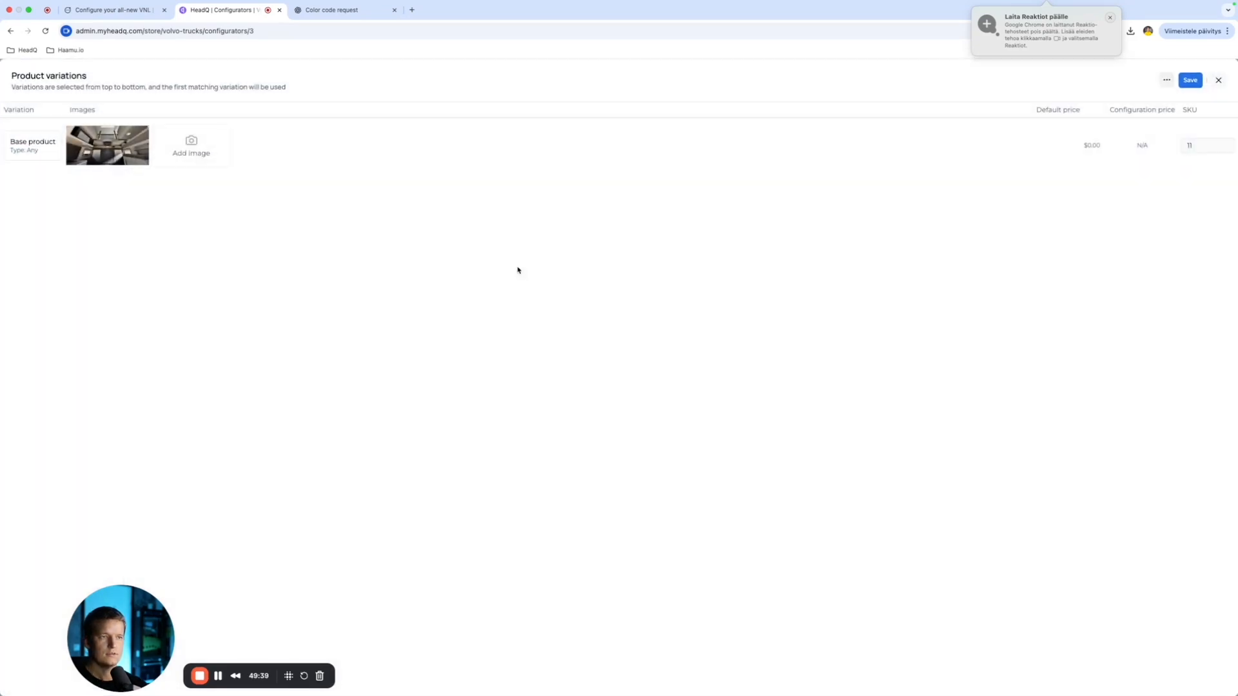
pyautogui.click(1167, 81)
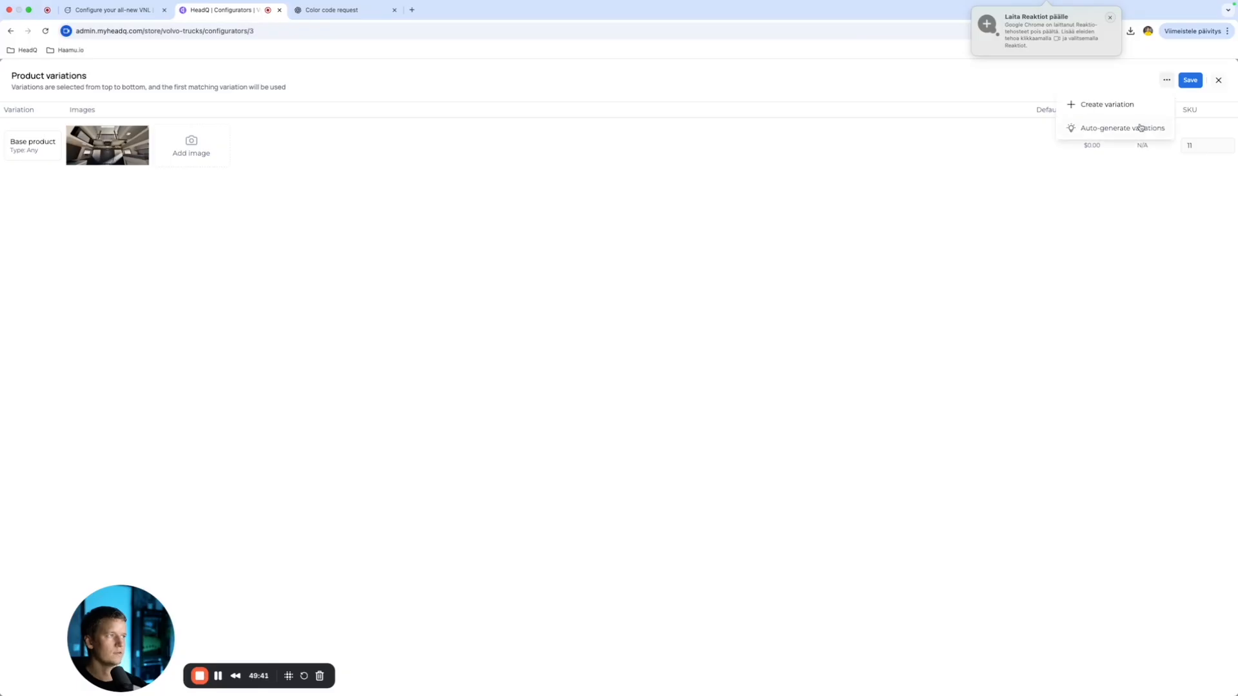
pyautogui.click(1140, 128)
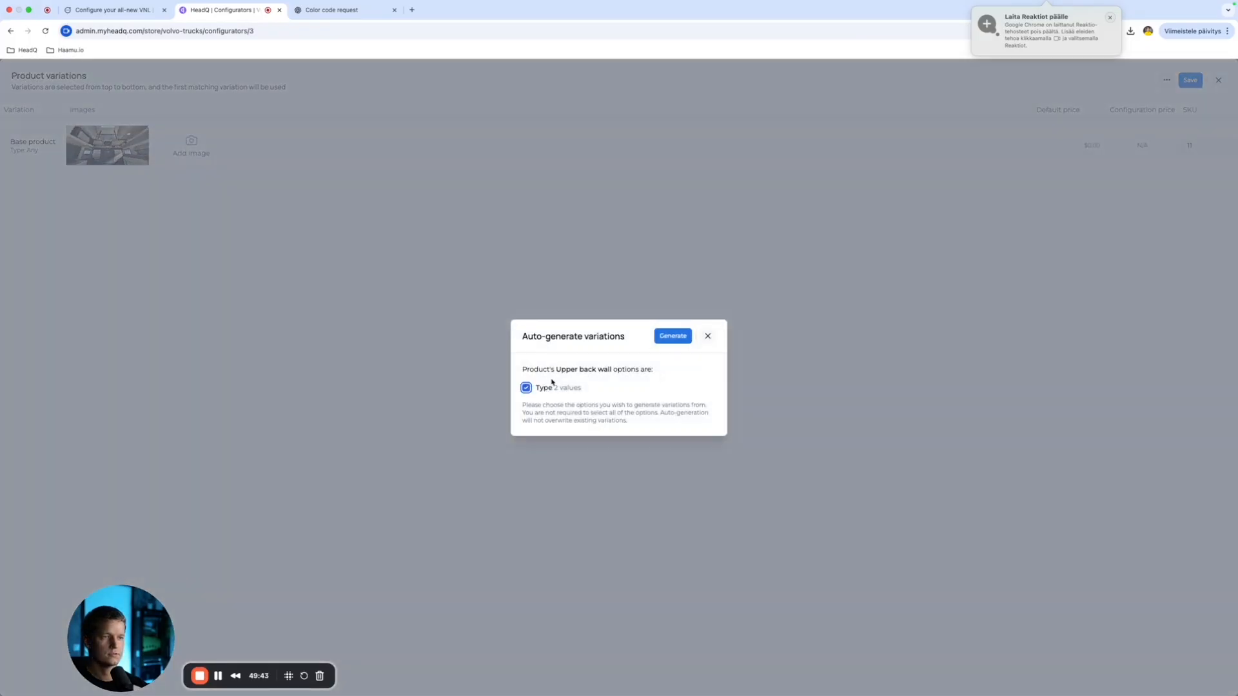
pyautogui.click(673, 336)
# Step: Switch to Volvo's truck builder and capture screenshots of the Upper bunk with ladder and Storage with netting views
pyautogui.click(110, 10)
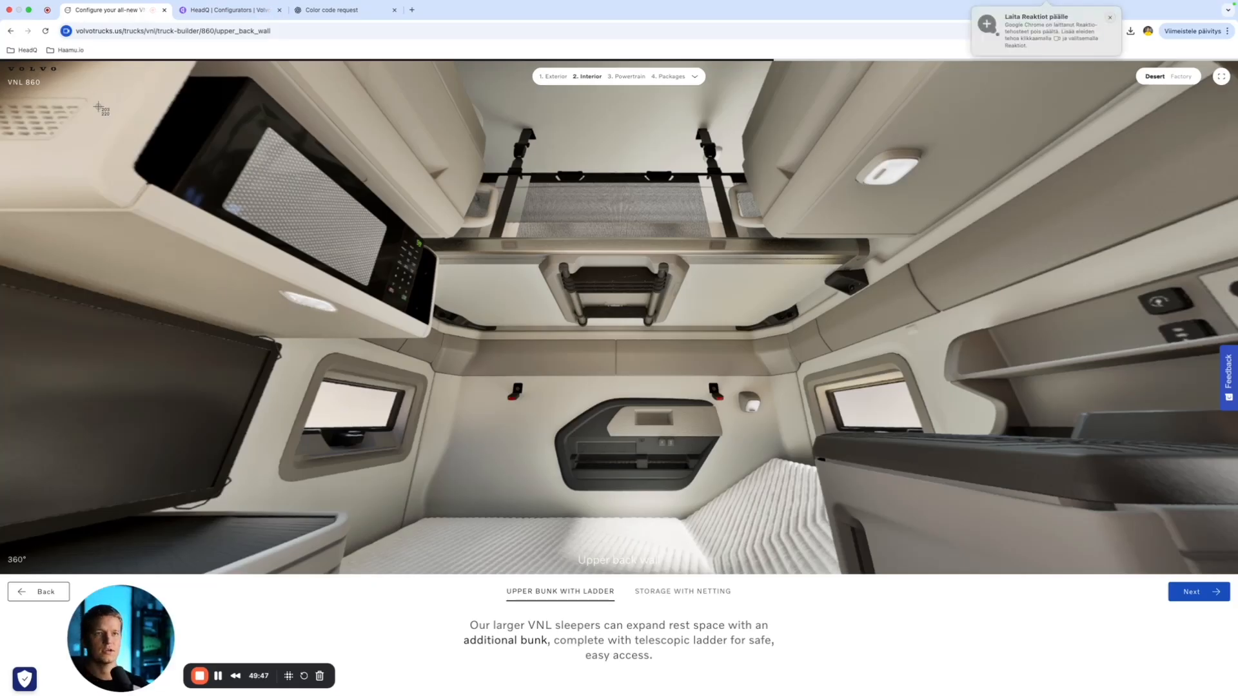
pyautogui.moveTo(72, 64); pyautogui.dragTo(1133, 571)
pyautogui.click(711, 597)
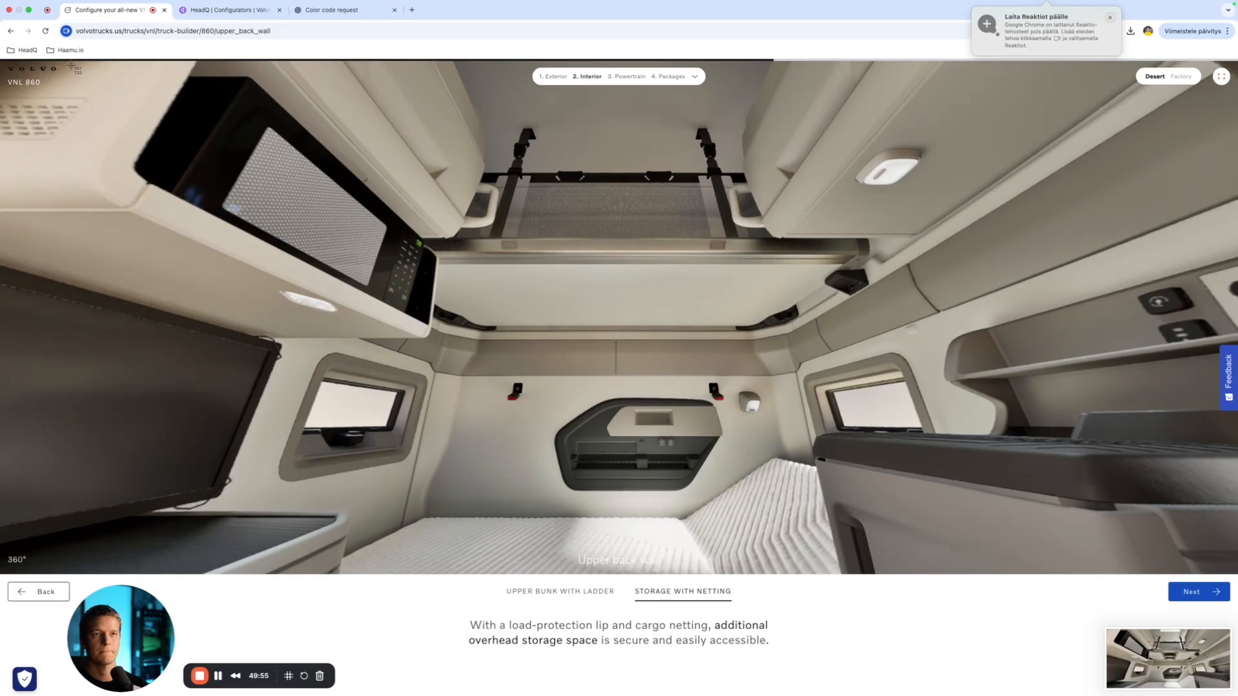
pyautogui.moveTo(100, 65); pyautogui.dragTo(1133, 572)
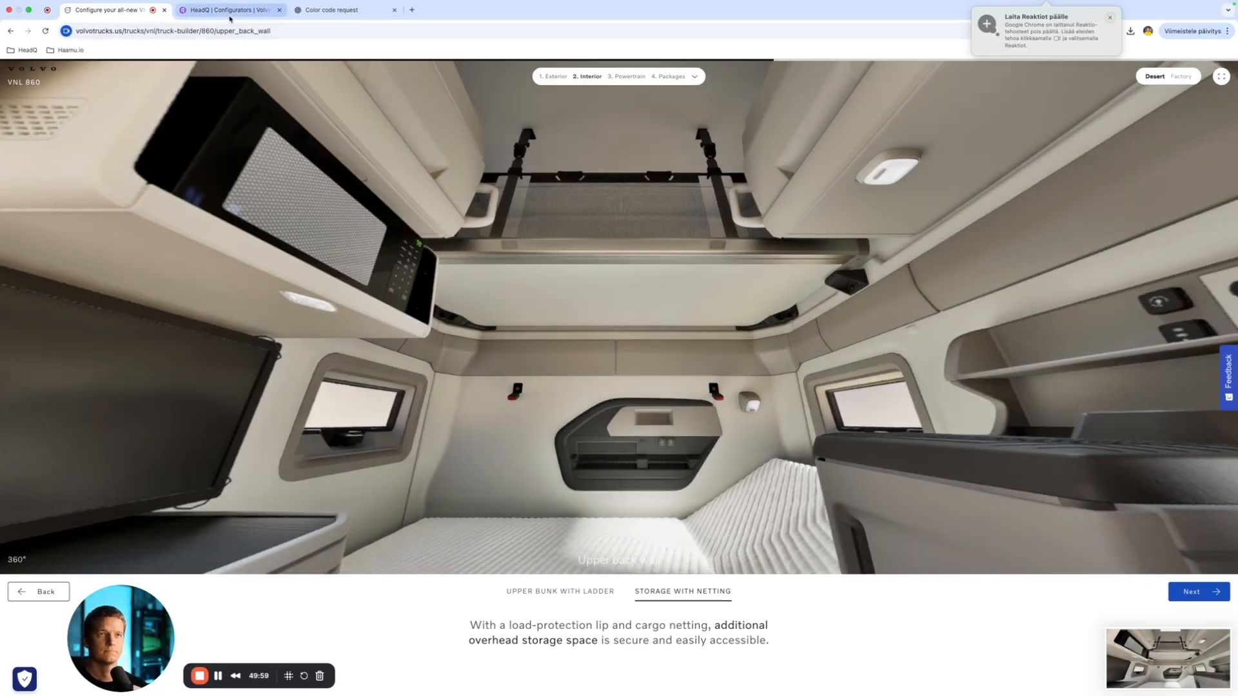
# Step: Return to HeadQ, reopen the Upper back wall product variations and start adding an image to the Upper bunk with ladder variation
pyautogui.click(229, 10)
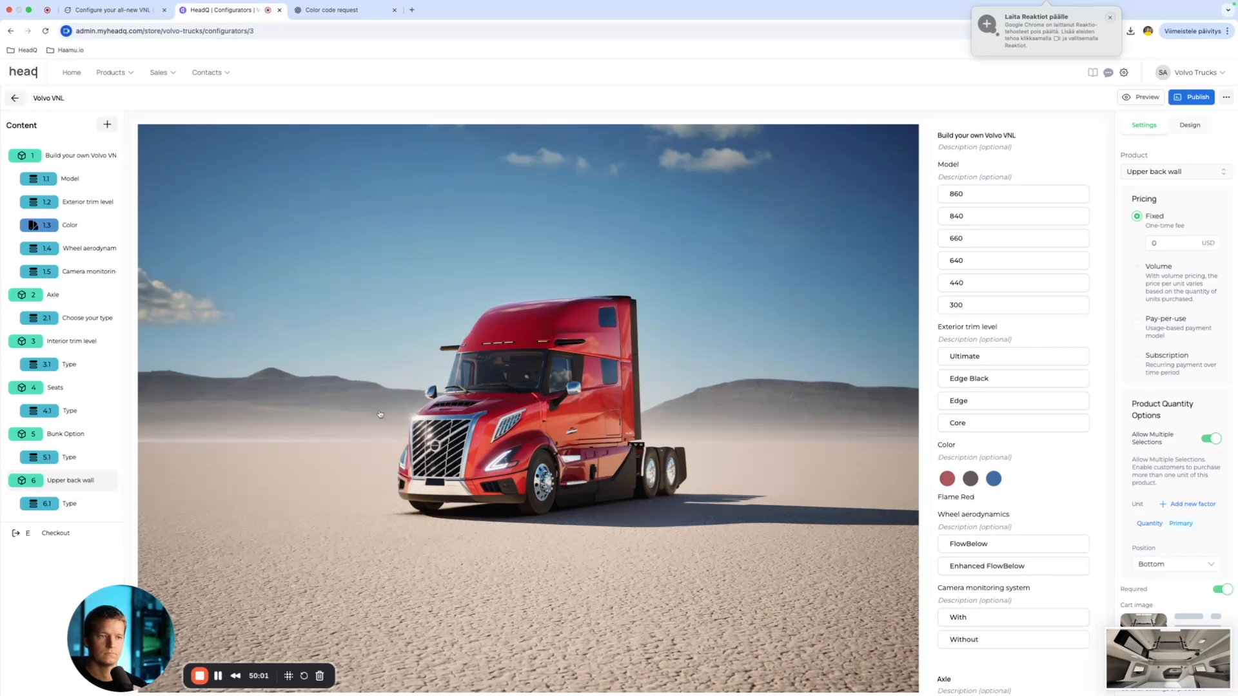
pyautogui.click(68, 440)
pyautogui.click(72, 482)
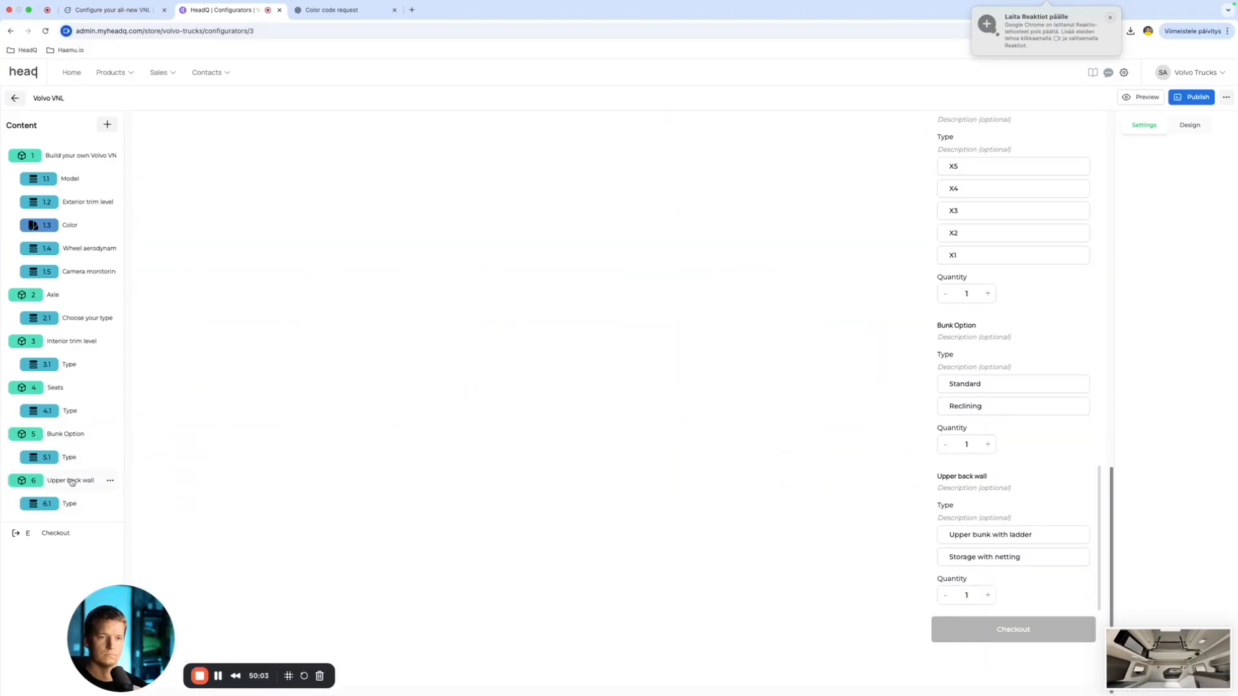
pyautogui.scroll(15, 441, 330)
pyautogui.click(511, 242)
pyautogui.click(183, 201)
pyautogui.click(45, 107)
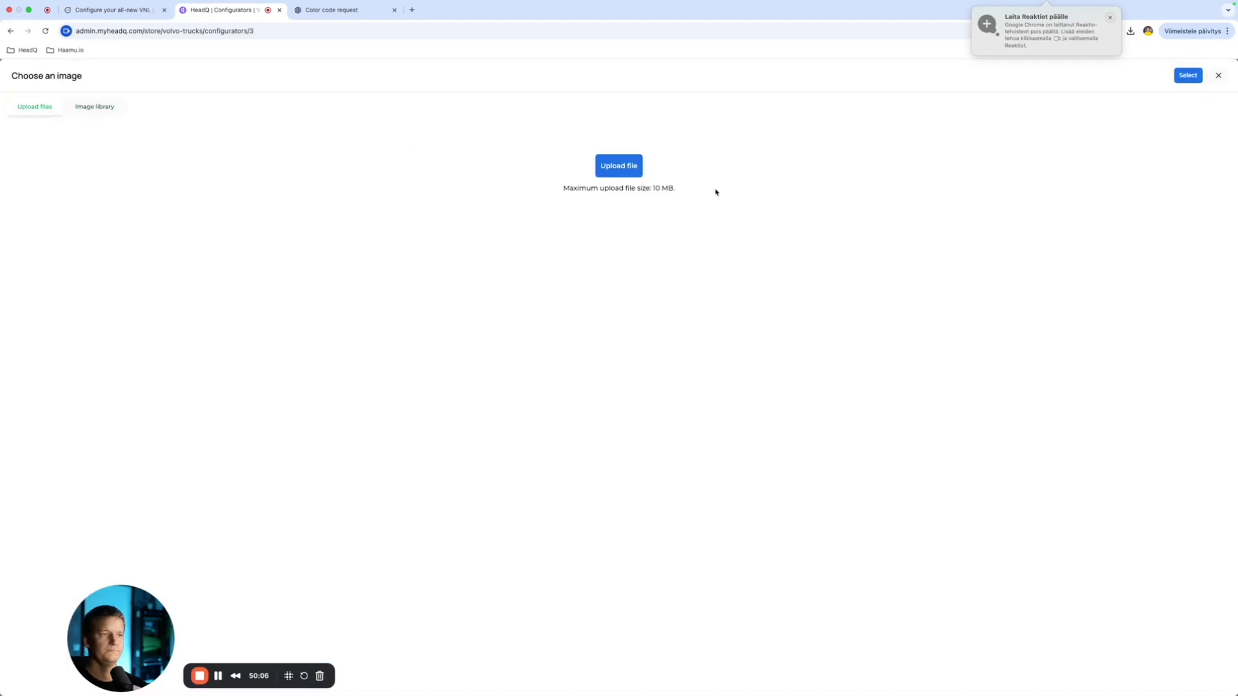
# Step: Upload "Näyttökuva 2025-09-07 kello 20.41.43" with the free crop and assign it to the Upper bunk with ladder variation
pyautogui.click(609, 166)
pyautogui.scroll(-10, 573, 329)
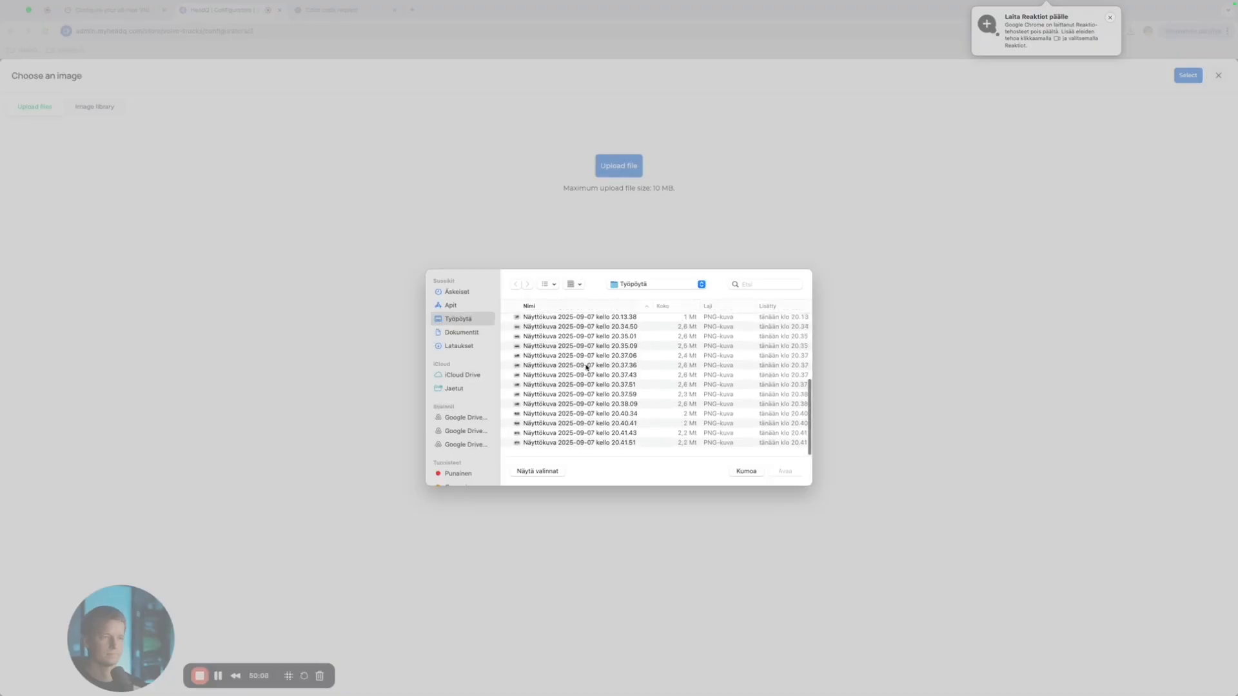
pyautogui.click(635, 448)
pyautogui.press('Up')
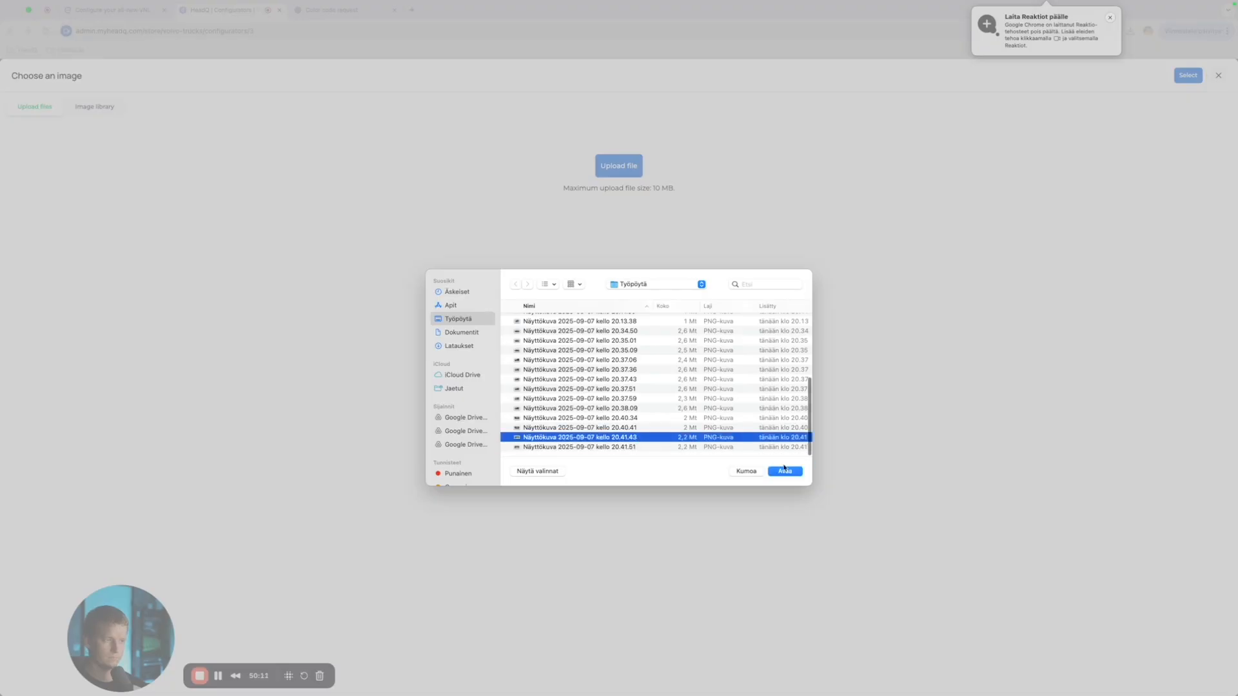
pyautogui.click(786, 473)
pyautogui.click(635, 479)
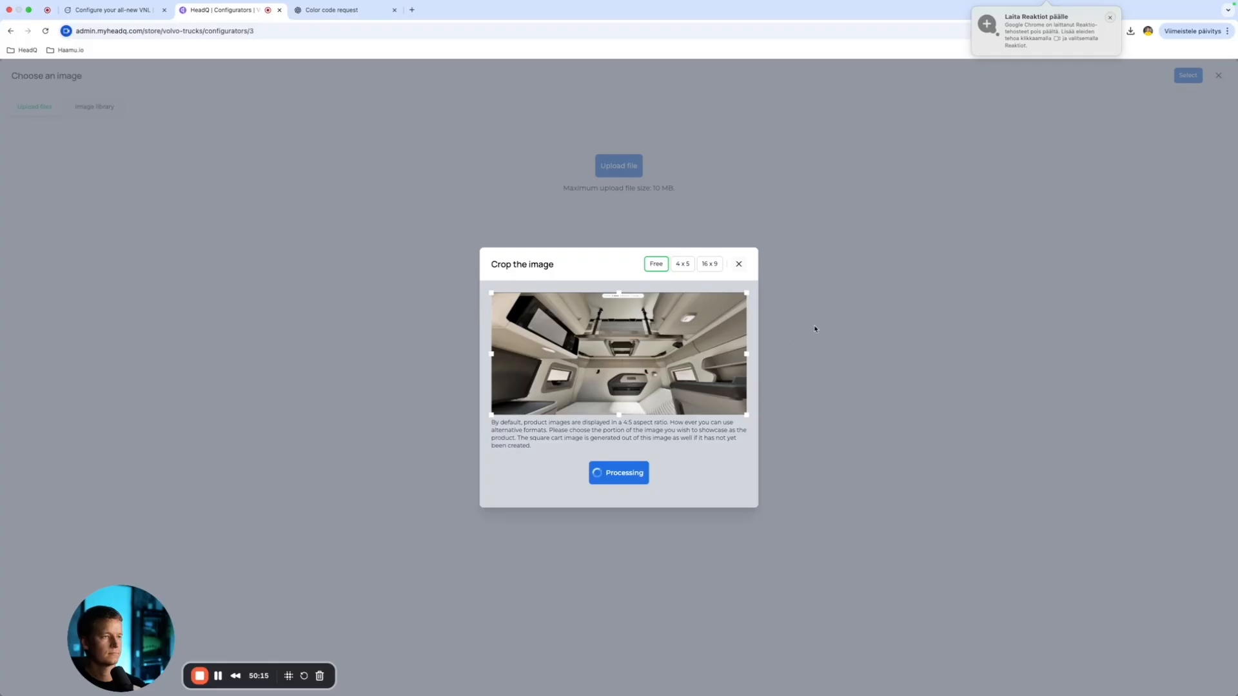
pyautogui.scroll(1, 671, 365)
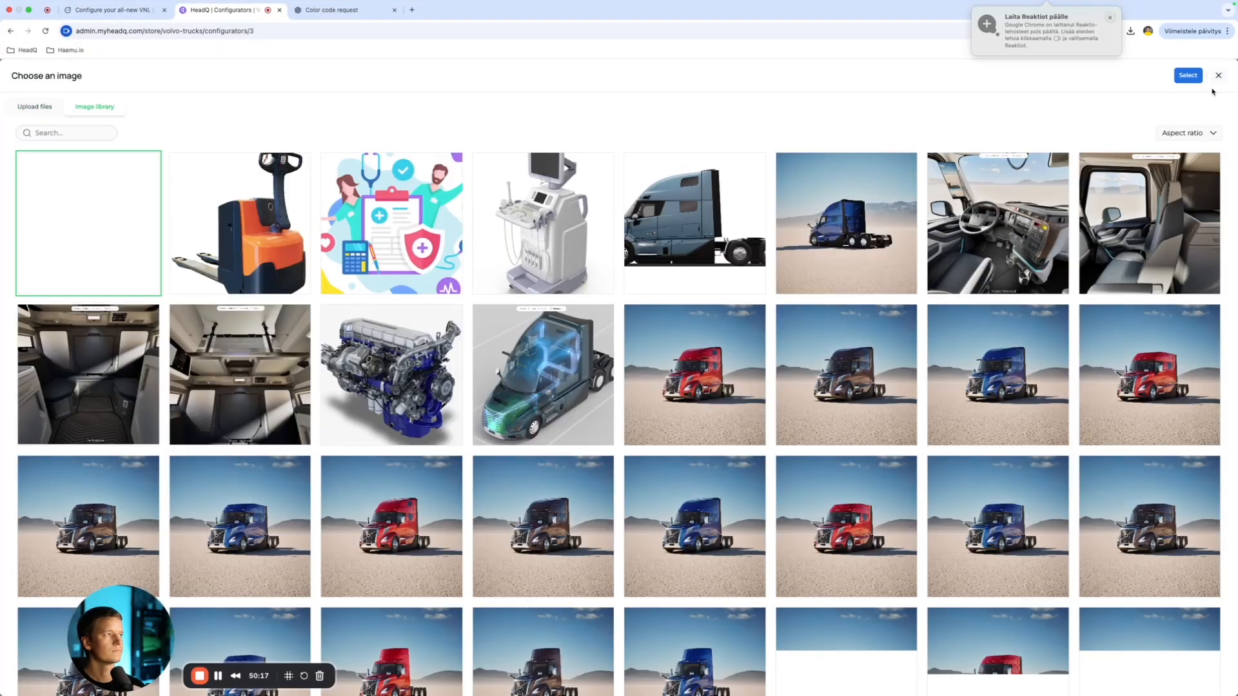
pyautogui.click(1188, 76)
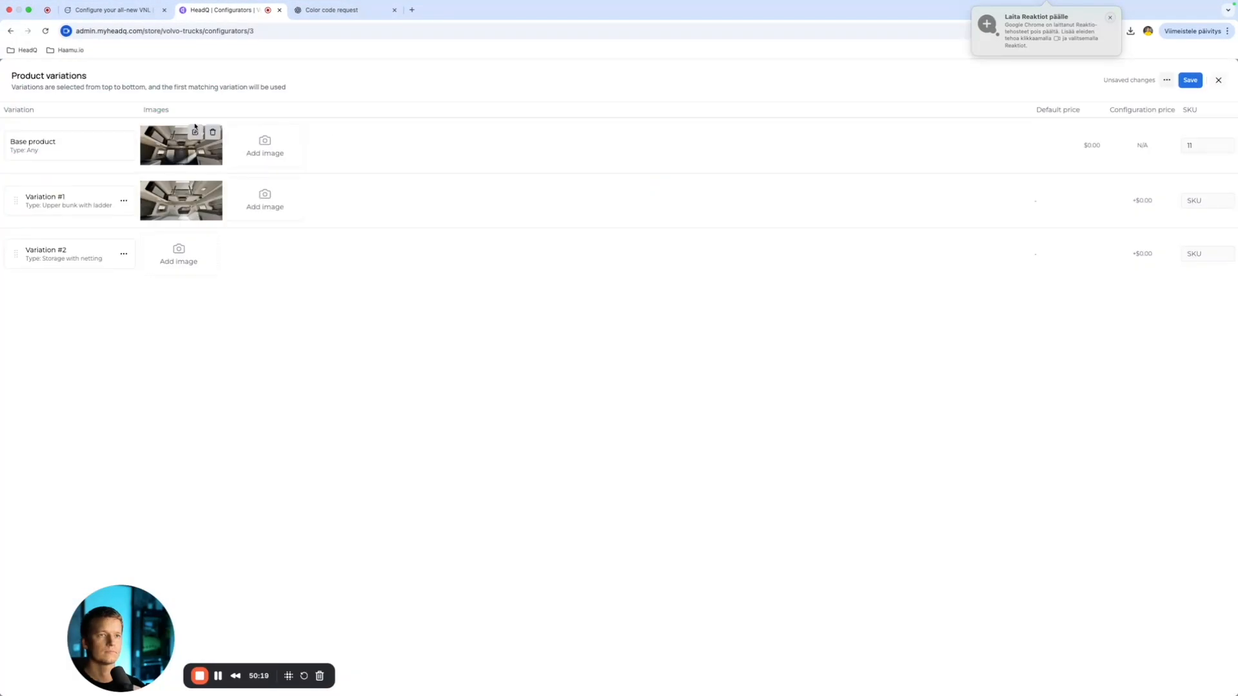
# Step: Upload "Näyttökuva 2025-09-07 kello 20.41.51" with the free crop as the Storage with netting variation's image, then switch to Volvo's truck builder
pyautogui.click(169, 260)
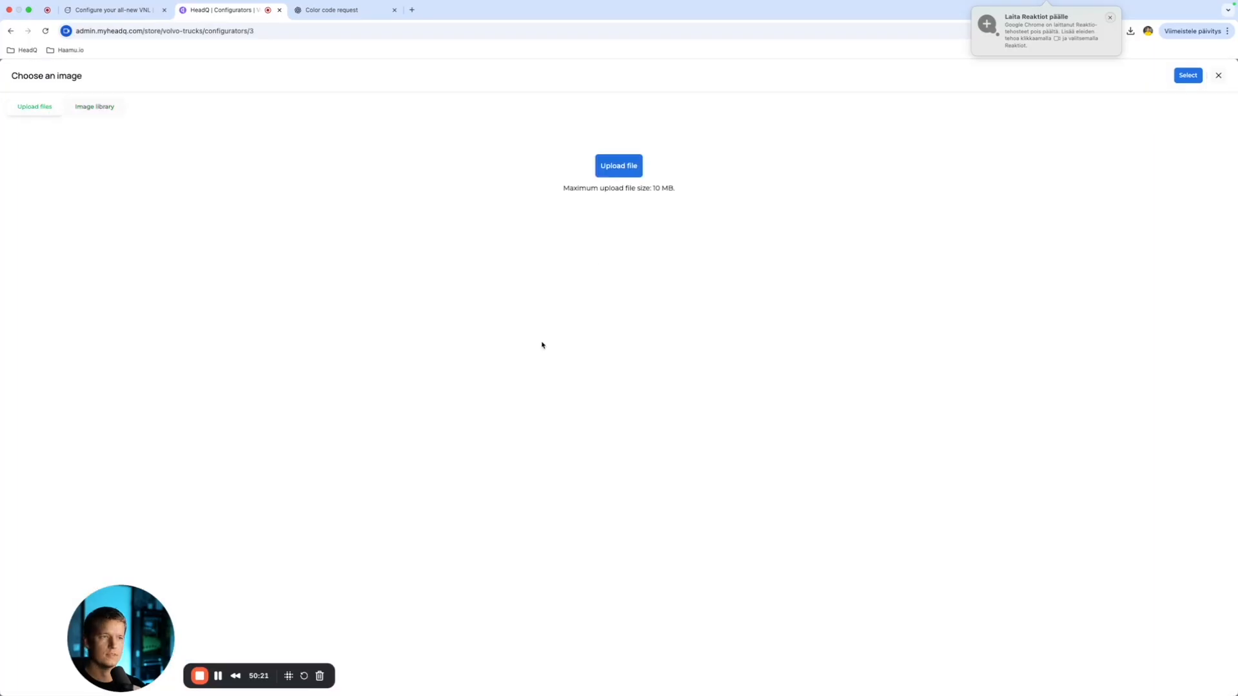
pyautogui.click(611, 166)
pyautogui.scroll(-5, 585, 447)
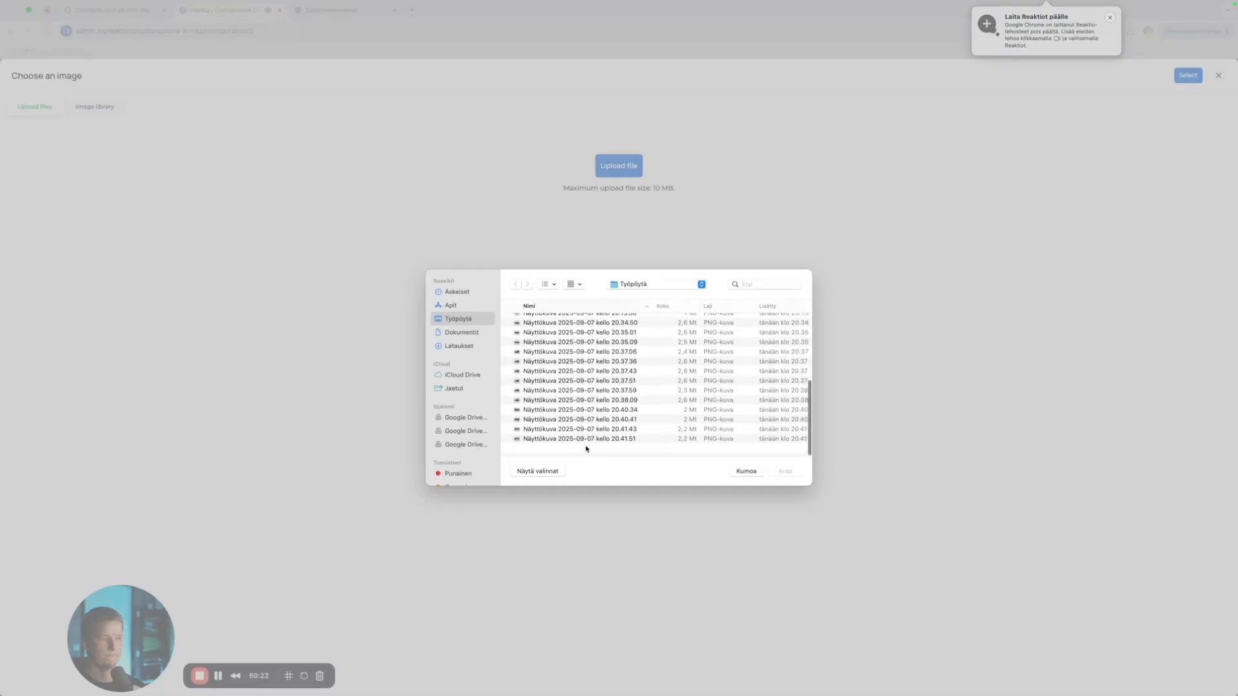
pyautogui.click(602, 446)
pyautogui.click(785, 471)
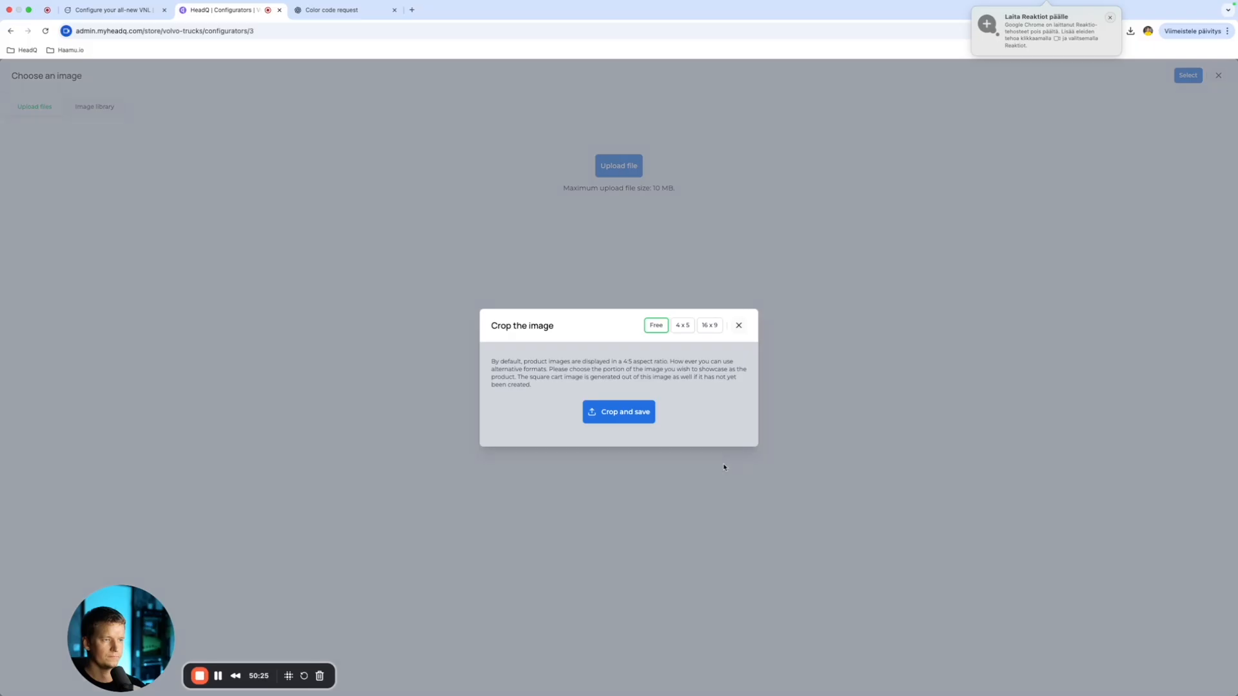
pyautogui.click(636, 474)
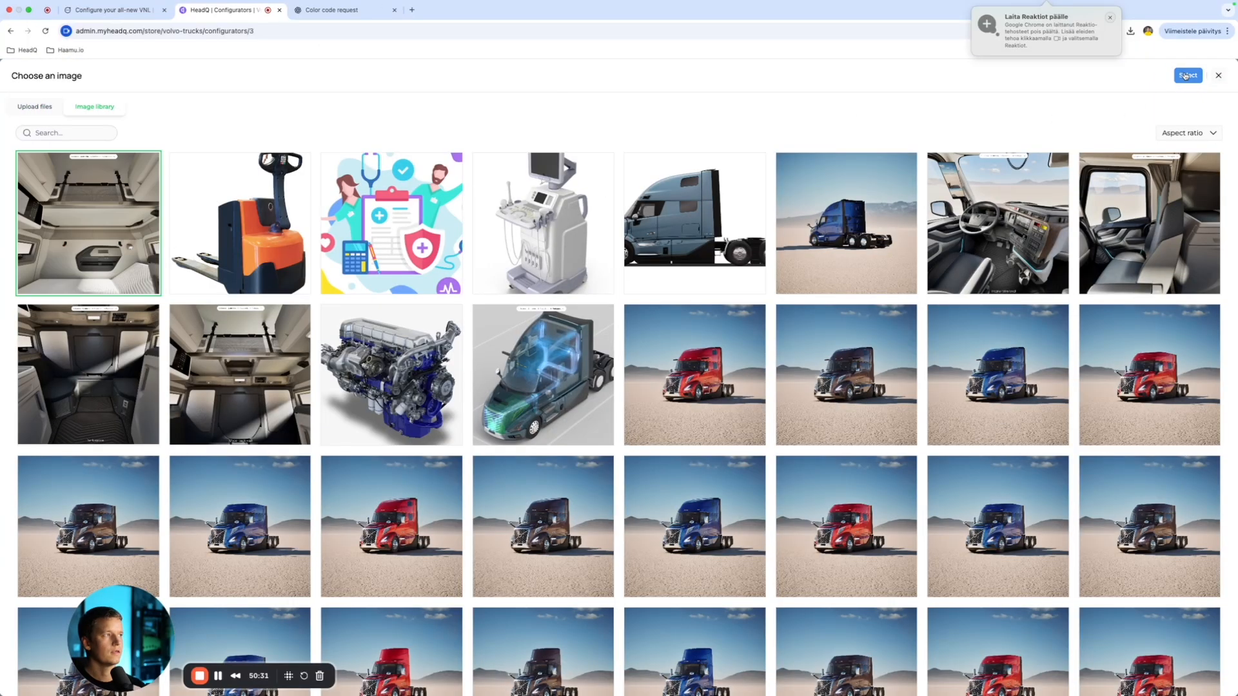
pyautogui.click(1188, 75)
pyautogui.click(126, 13)
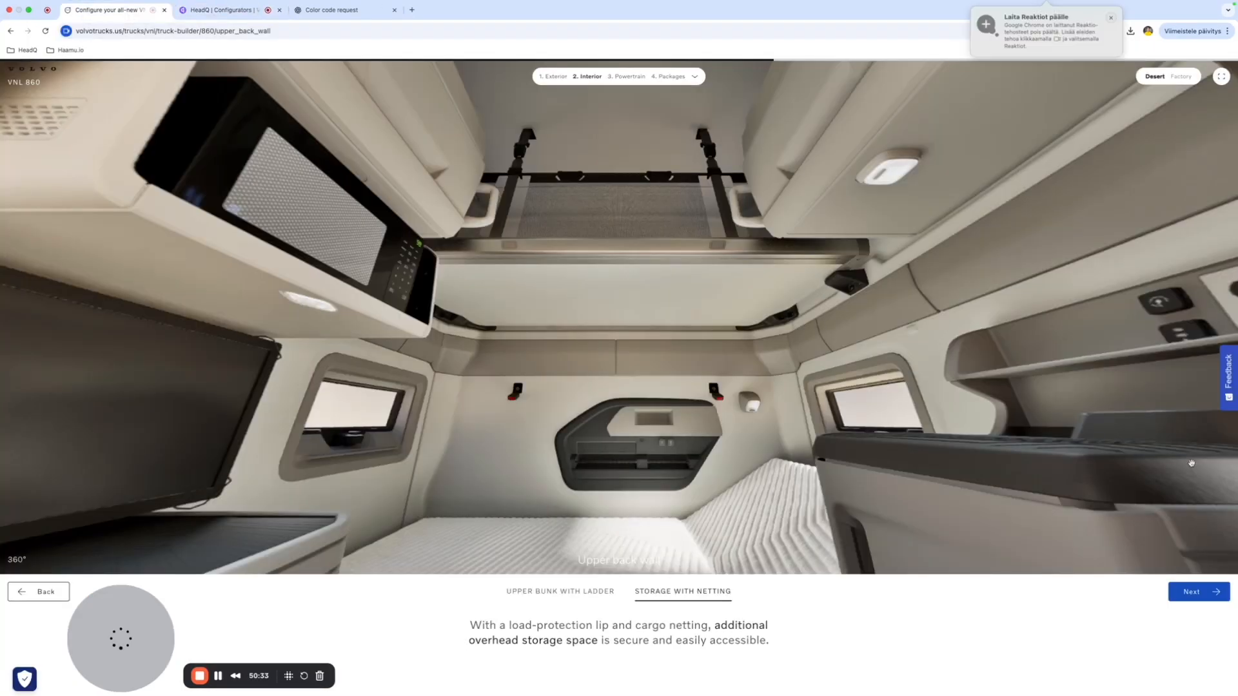
# Step: Advance the Volvo truck builder to the powertrain page, then add the existing Powertrain Package product to the HeadQ configurator
pyautogui.click(1200, 584)
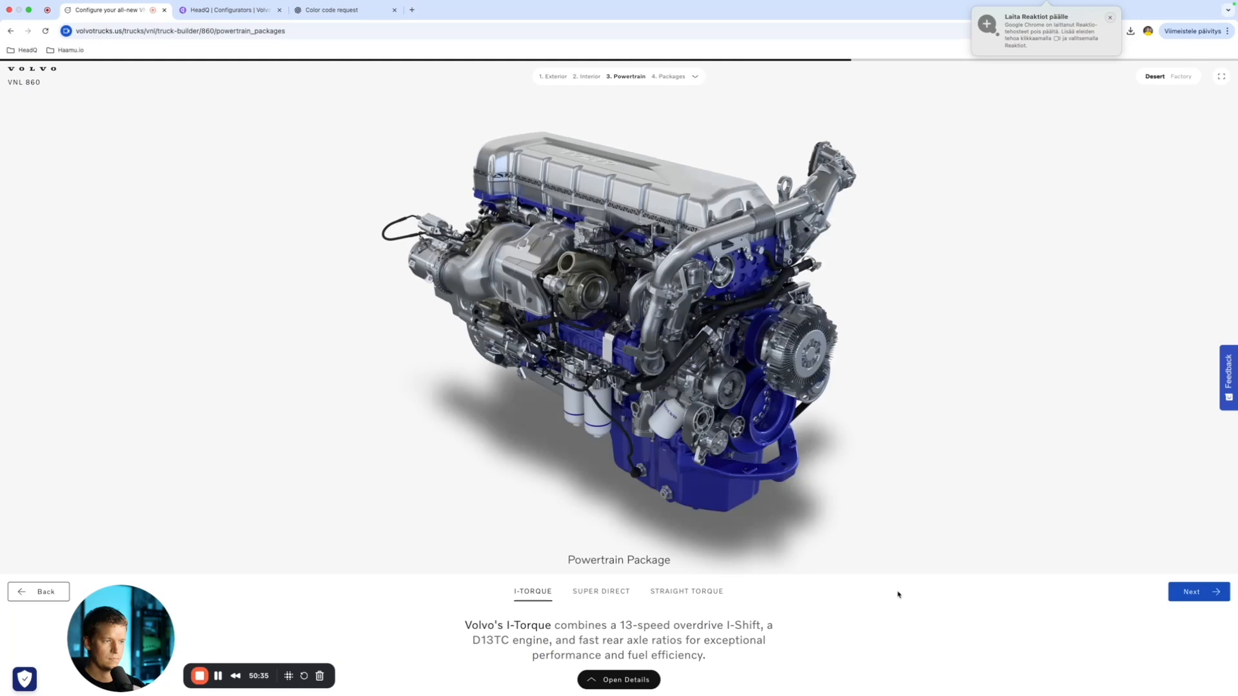
pyautogui.click(201, 11)
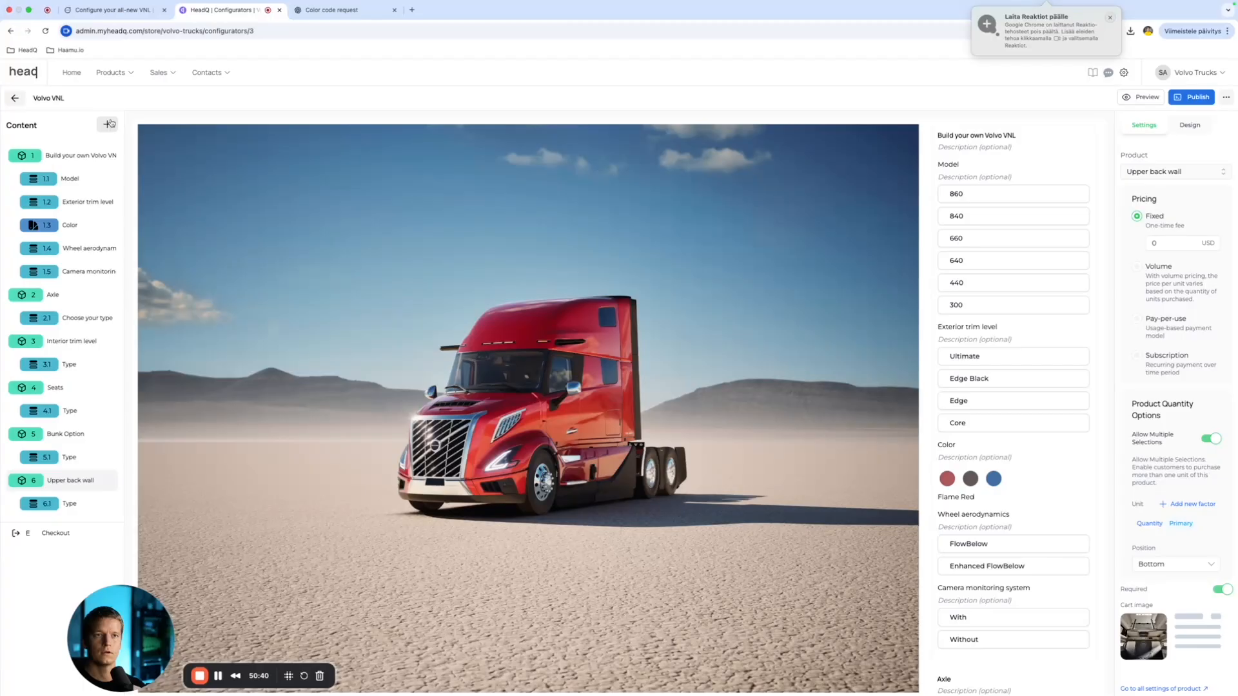
pyautogui.click(107, 124)
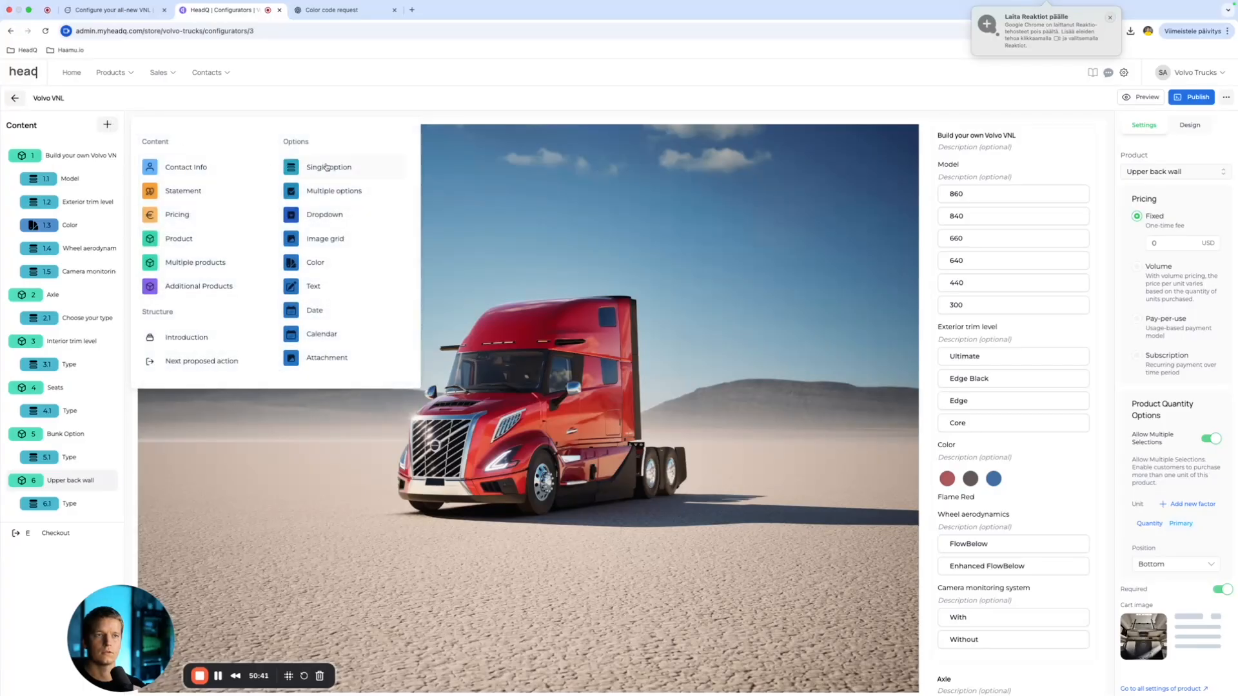
pyautogui.click(179, 239)
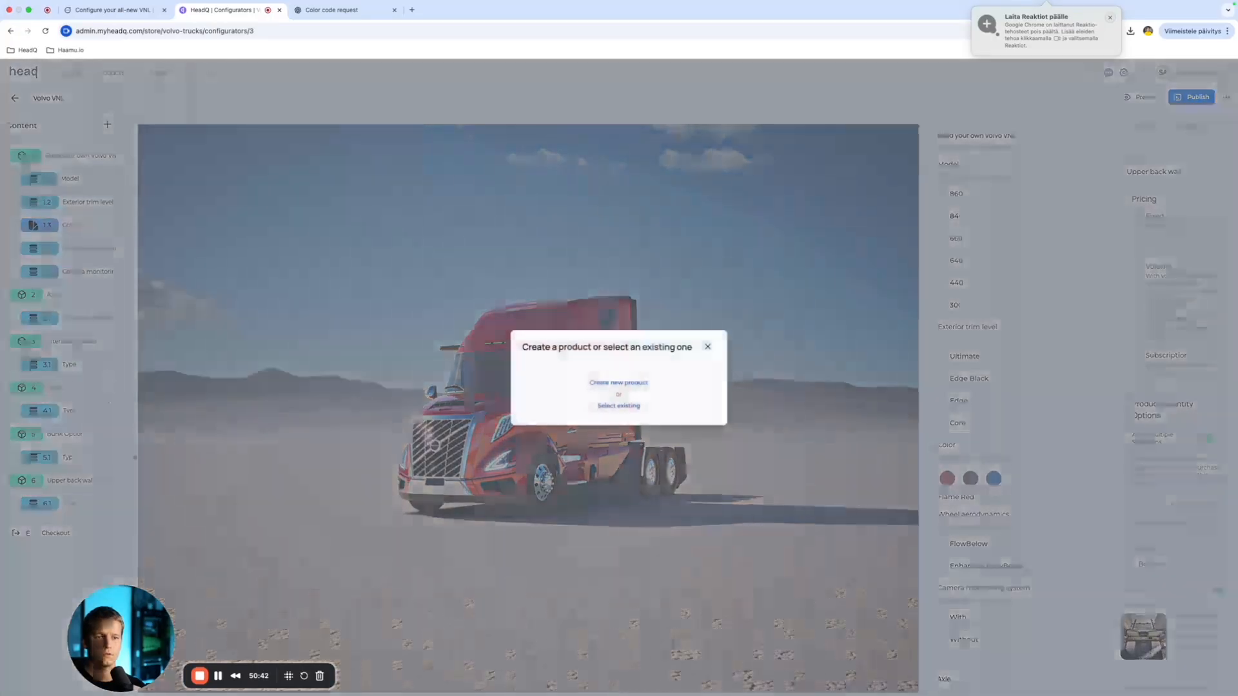
pyautogui.click(619, 406)
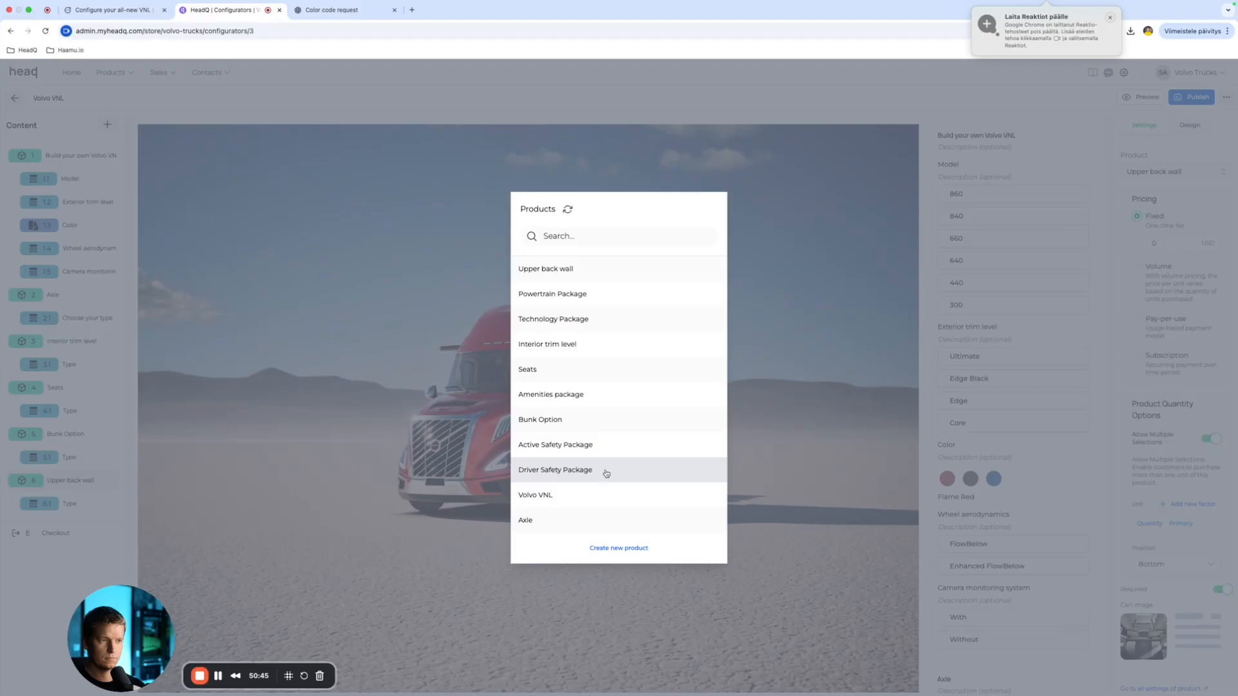
pyautogui.click(586, 300)
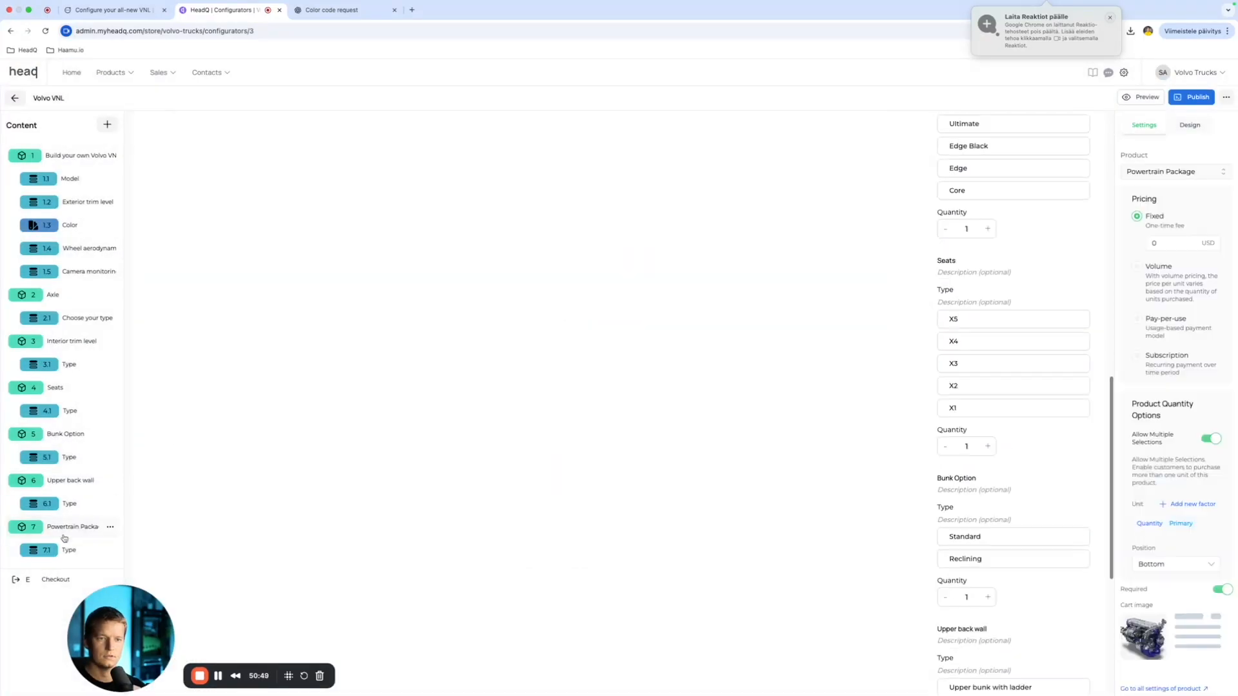
pyautogui.scroll(5, 603, 456)
pyautogui.click(536, 213)
pyautogui.click(1168, 82)
pyautogui.click(1114, 128)
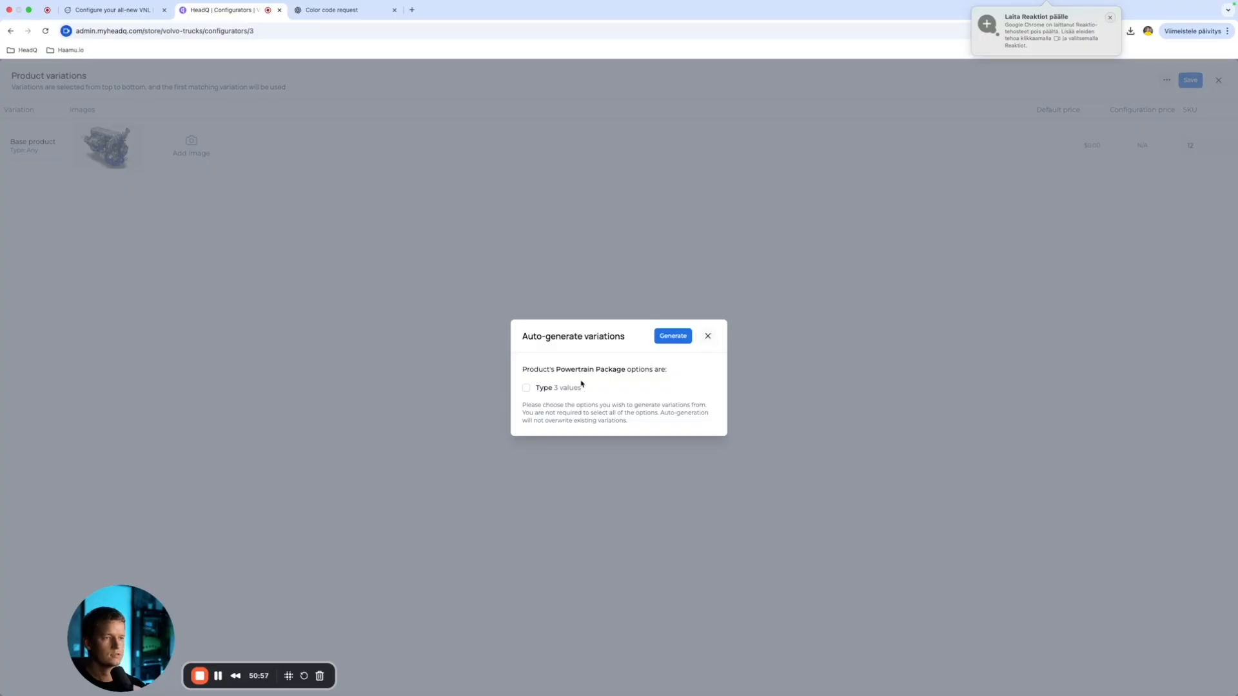
# Step: Switch to the Volvo truck builder and compare the I-Torque, Super Direct and Straight Torque options of the Powertrain Package
pyautogui.click(106, 9)
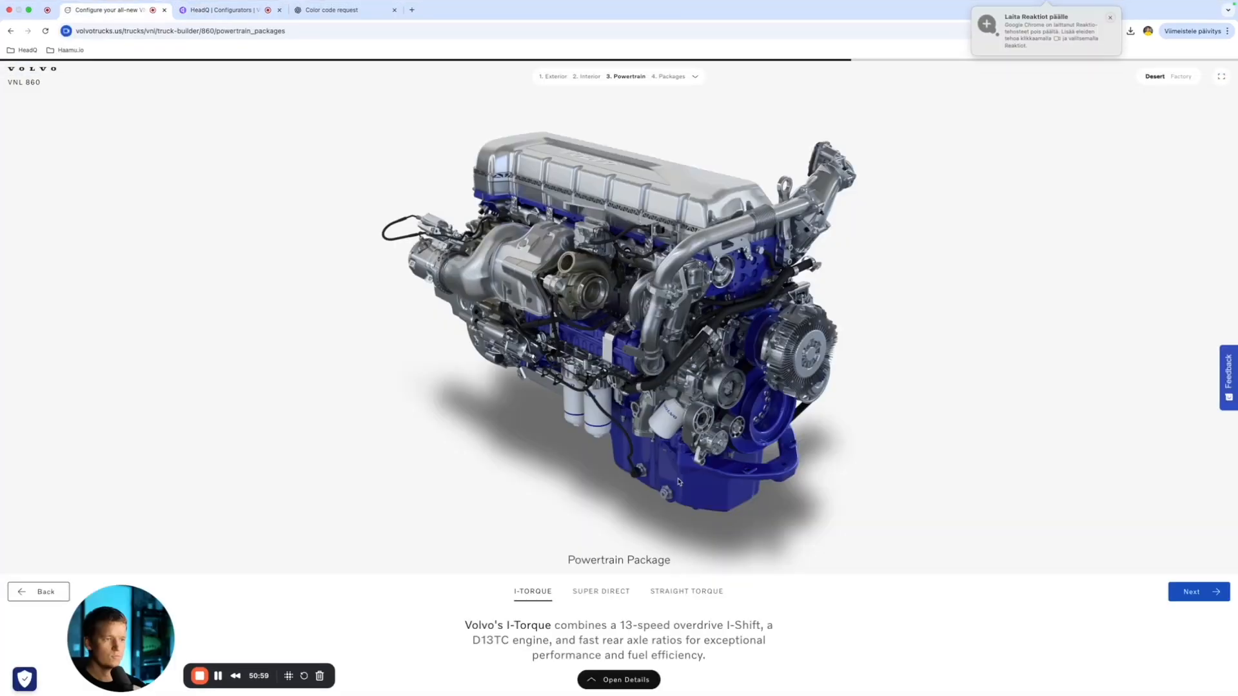
pyautogui.click(597, 599)
pyautogui.click(684, 592)
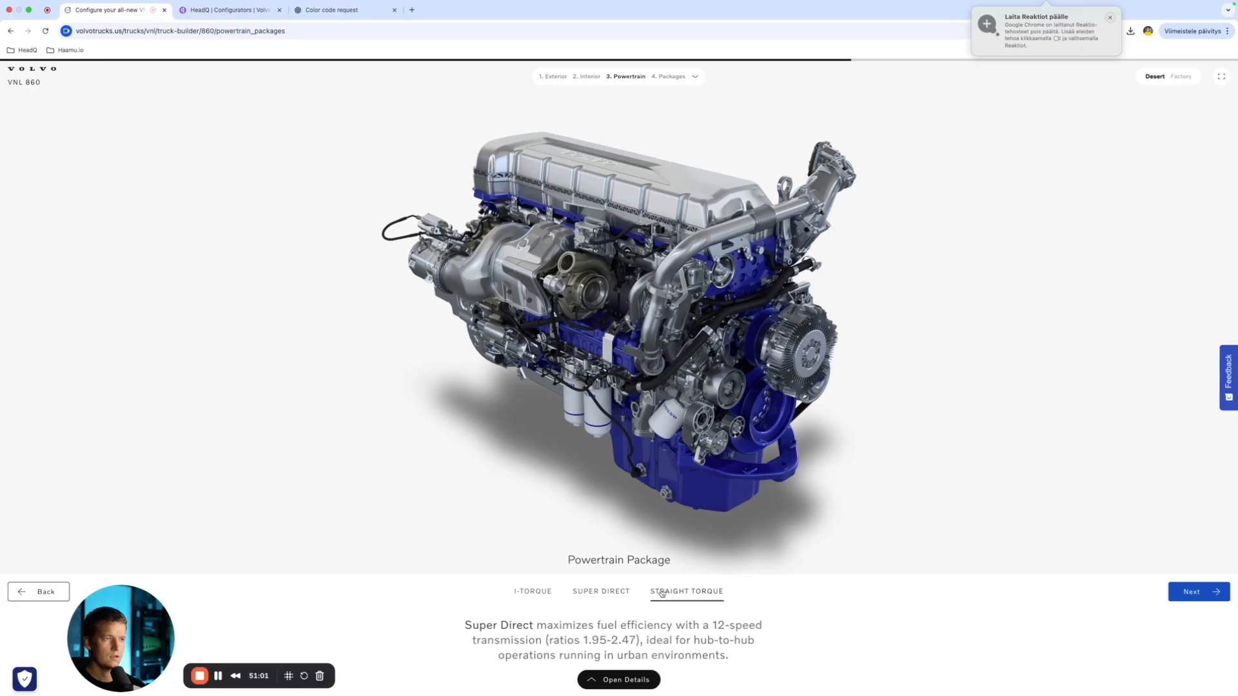
pyautogui.click(533, 591)
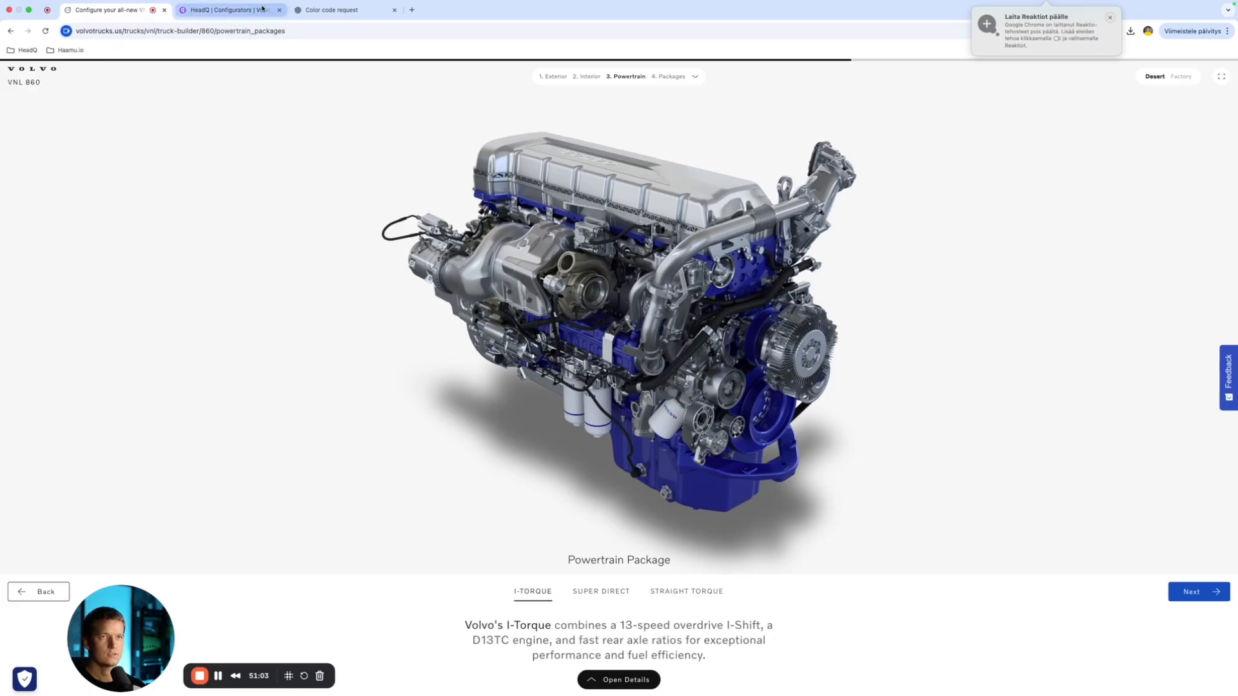
# Step: Return to HeadQ, cancel auto-generating variations for the Powertrain Package and save its product variations
pyautogui.click(227, 10)
pyautogui.click(708, 336)
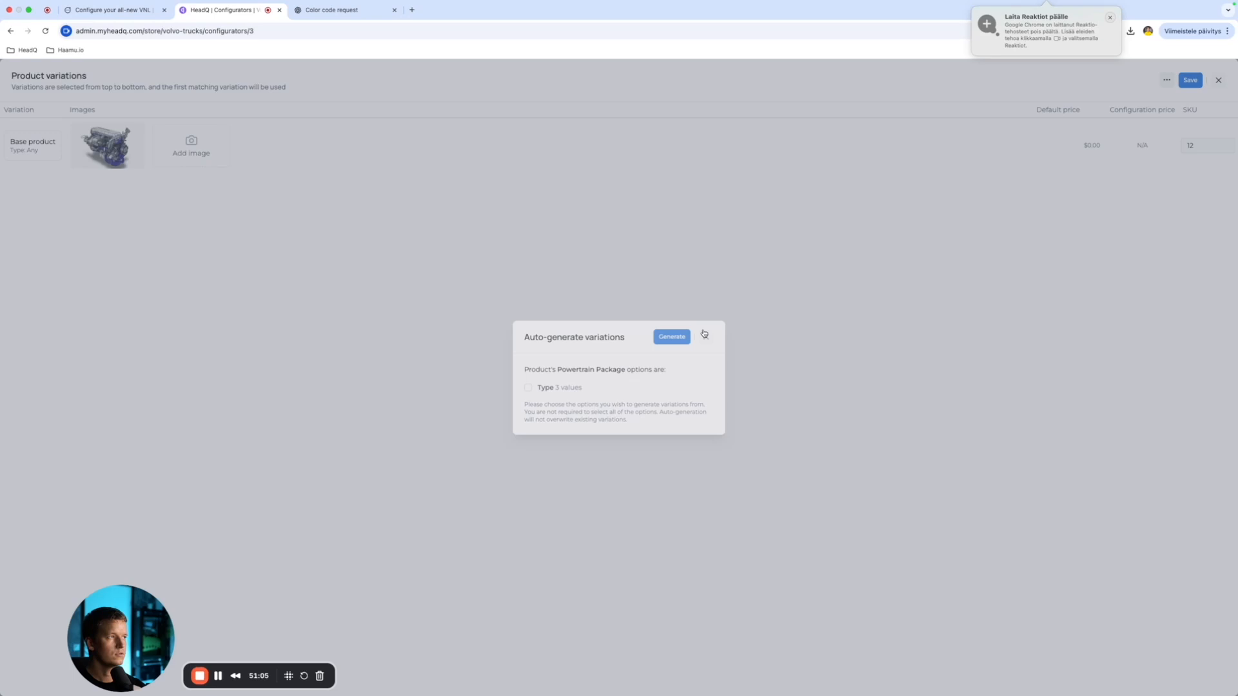
pyautogui.click(1190, 82)
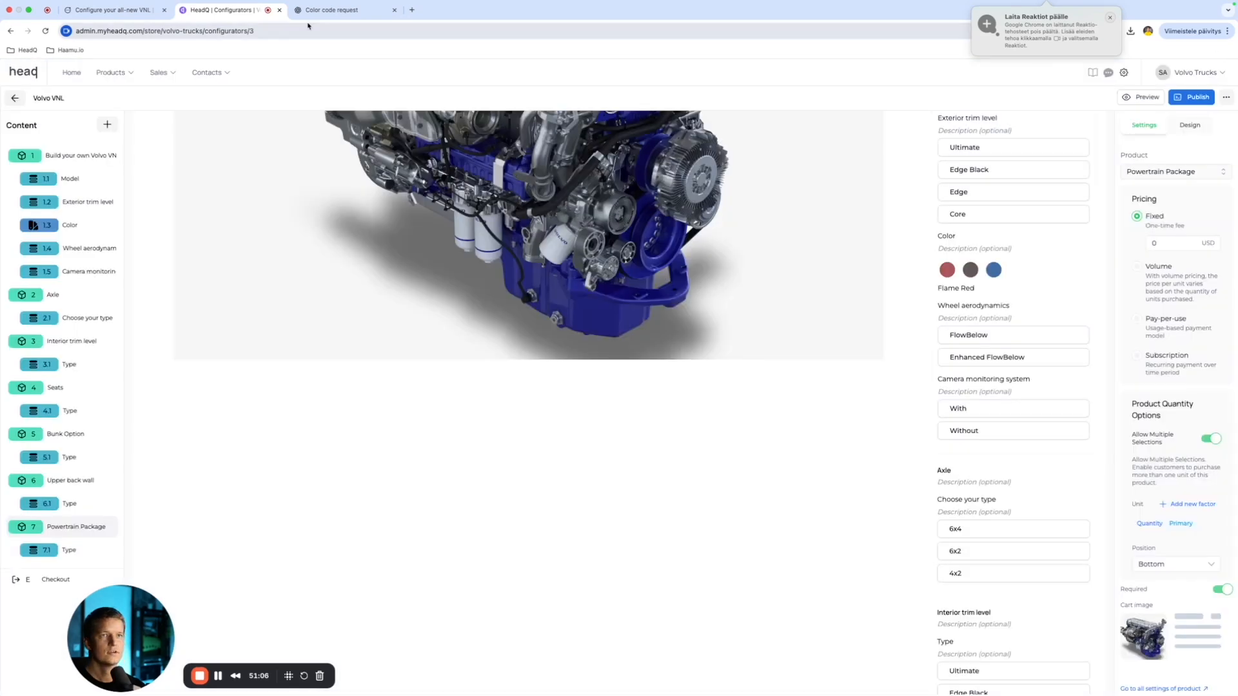
# Step: Advance the Volvo truck builder to the Technology Package and preview Tech Package 1, declining the interior trim change and reselecting Standard Package
pyautogui.click(103, 10)
pyautogui.click(1193, 592)
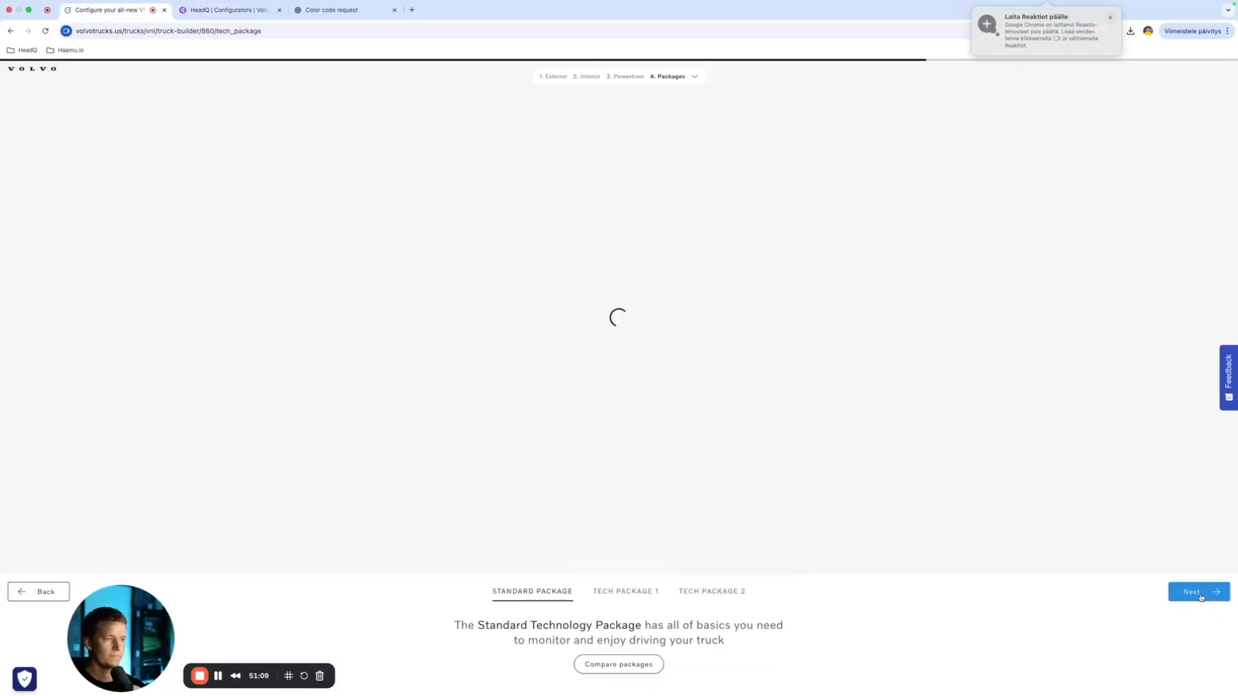
pyautogui.click(630, 591)
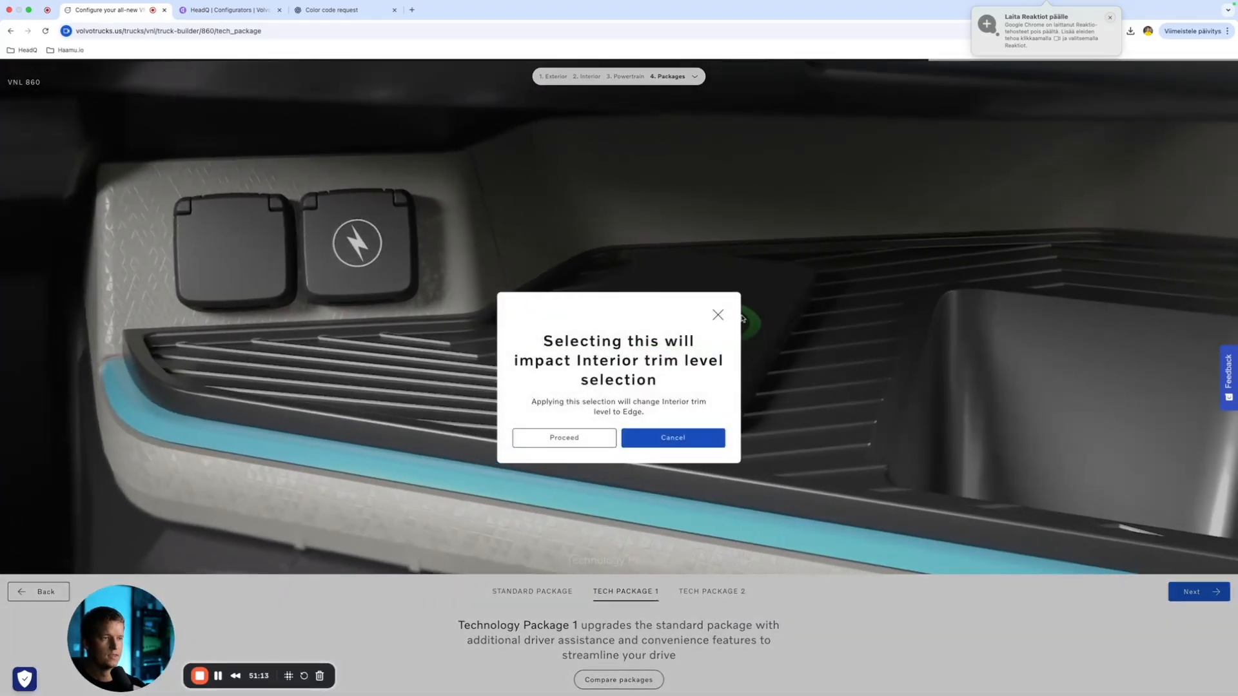
pyautogui.click(717, 315)
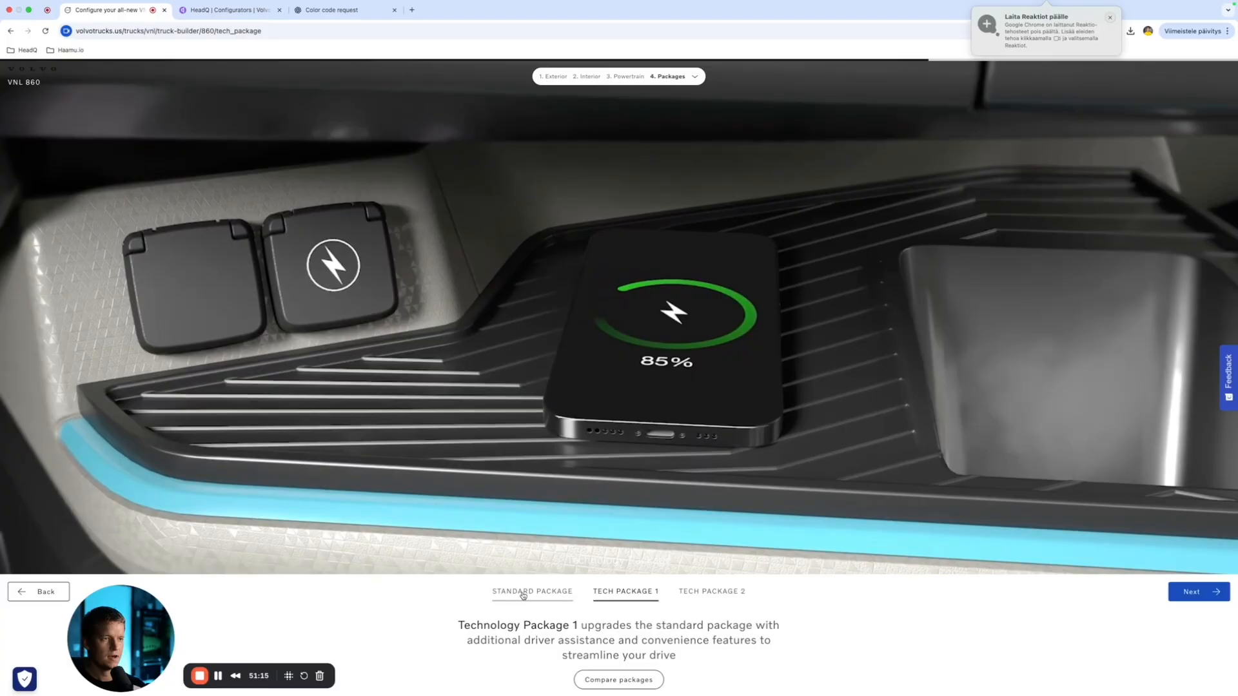
pyautogui.click(520, 595)
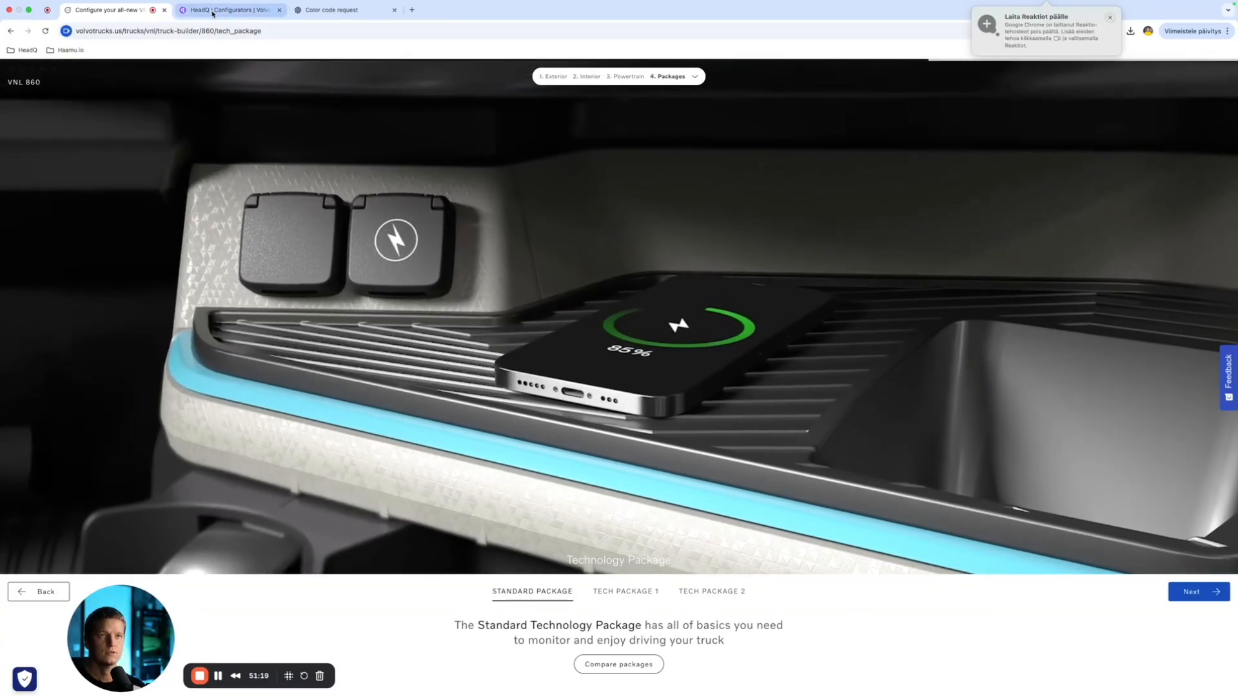
# Step: Switch to HeadQ and add the existing Technology Package product to the Volvo VNL configurator
pyautogui.click(226, 9)
pyautogui.click(107, 125)
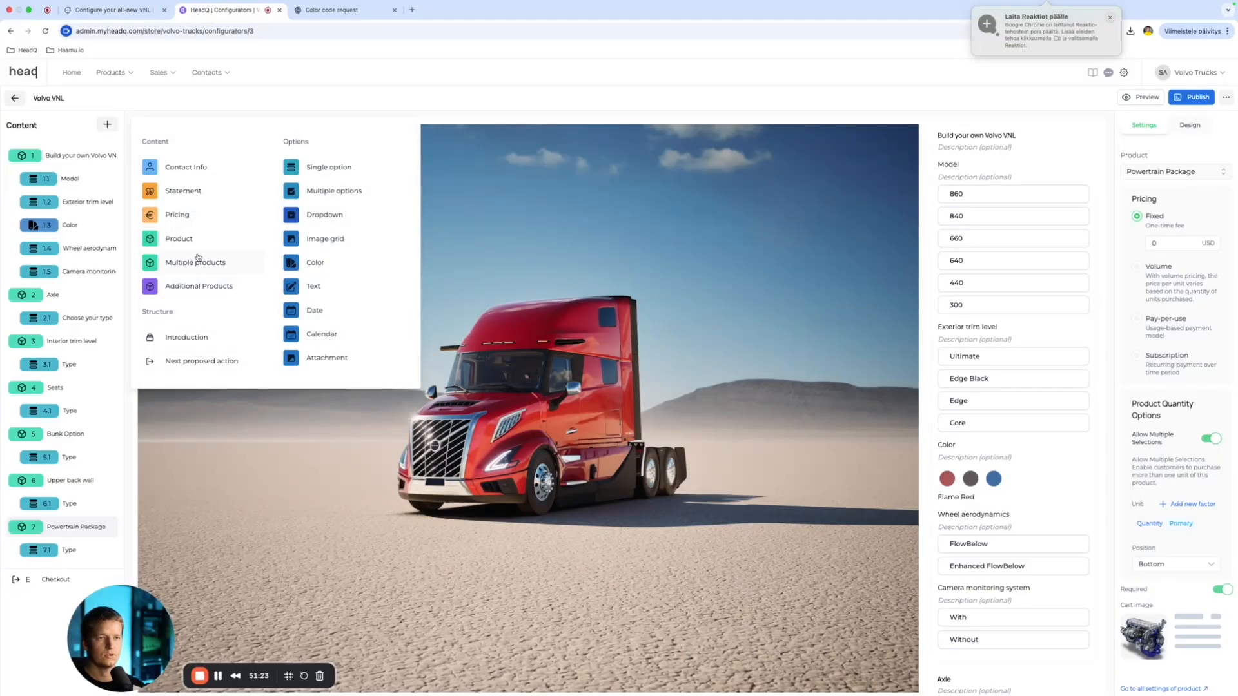
pyautogui.click(178, 238)
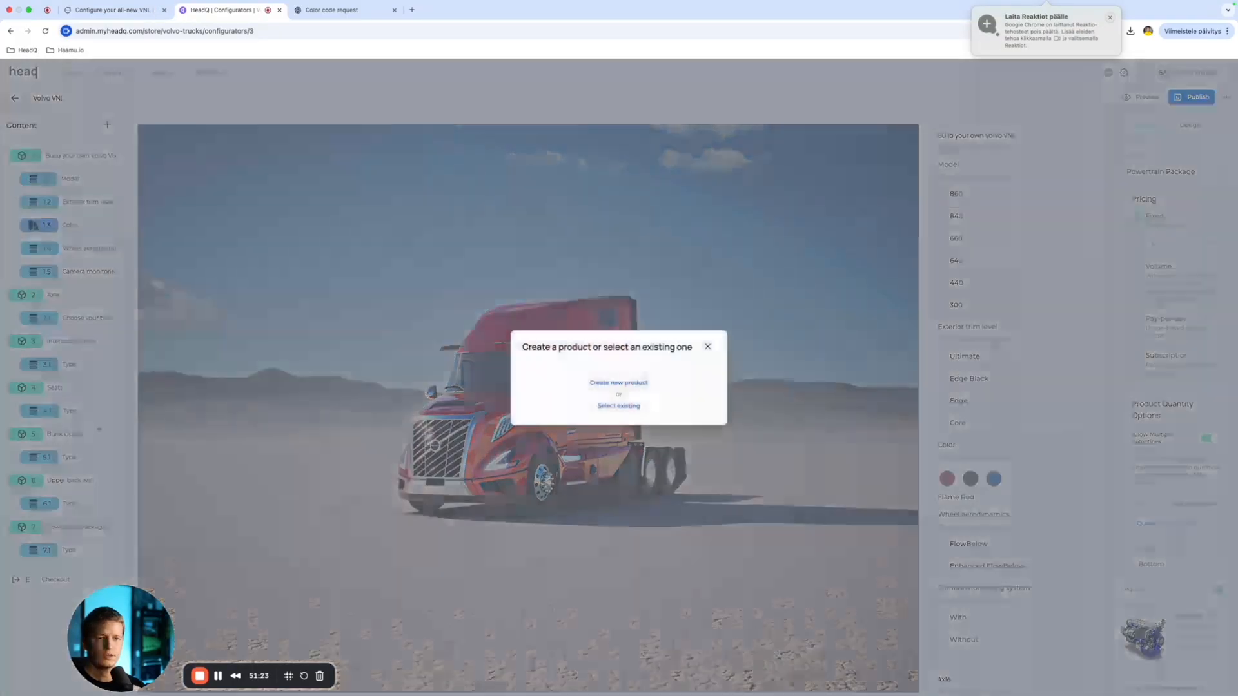
pyautogui.click(619, 406)
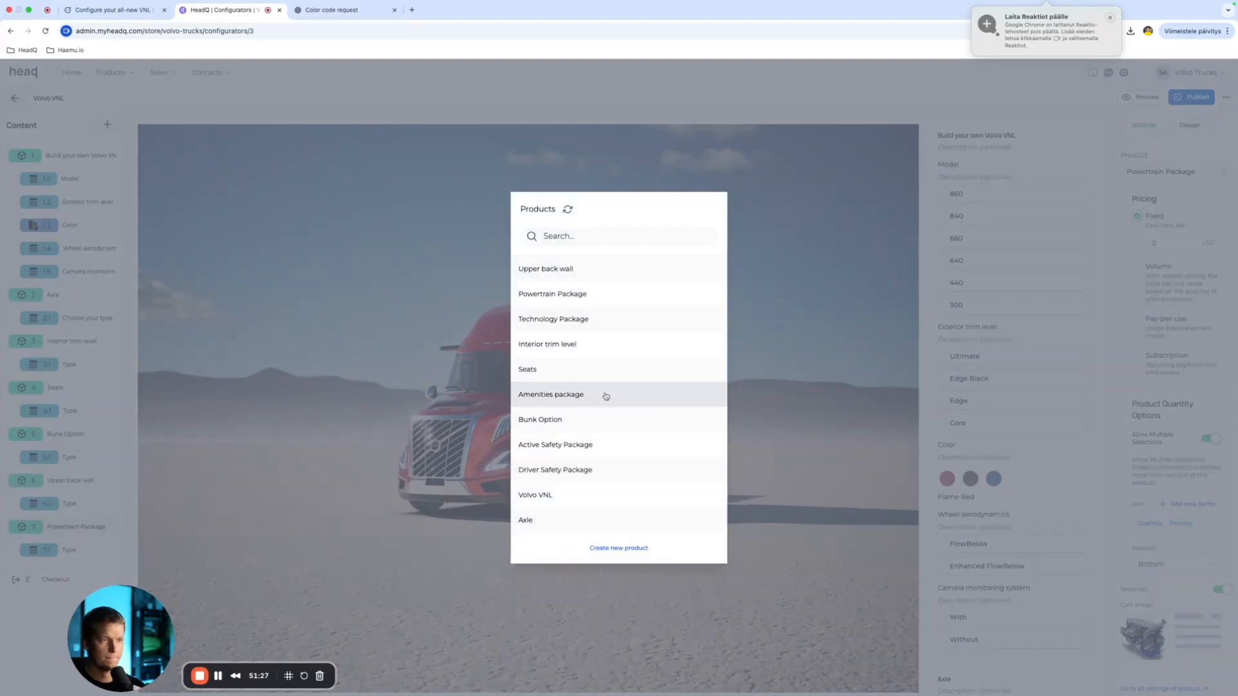
pyautogui.click(592, 320)
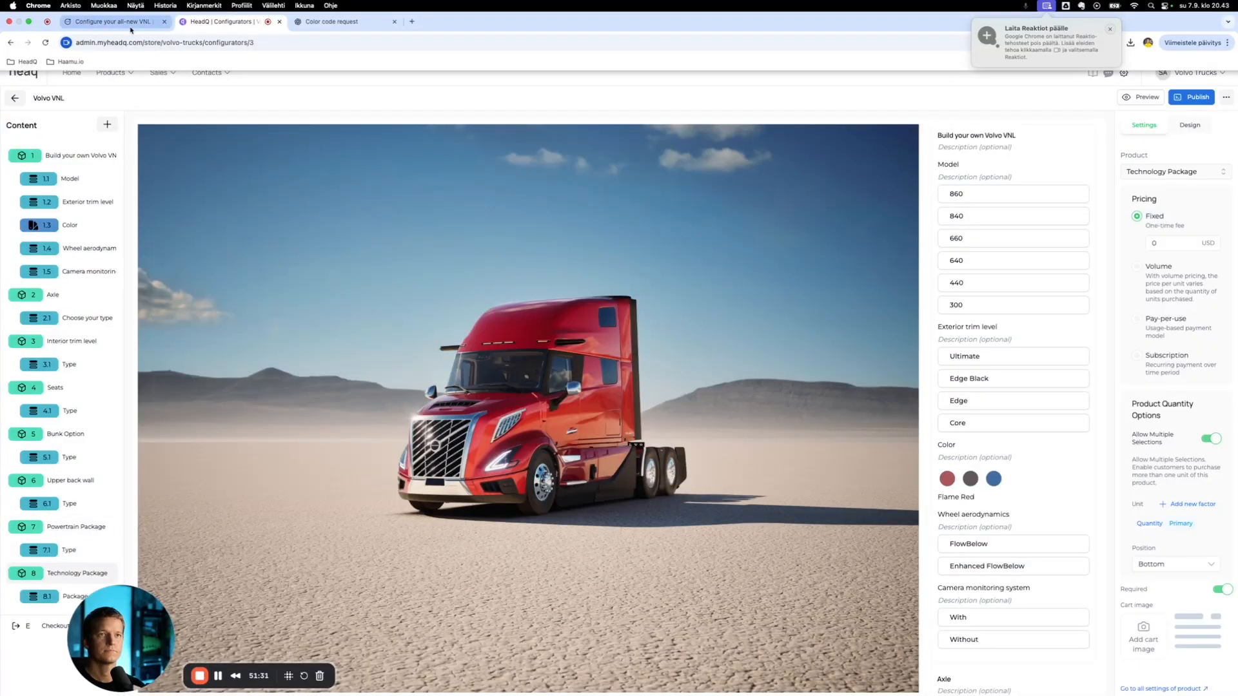
# Step: Advance the Volvo truck builder to the Amenities package and preview Amenities Package 1, dismissing the interior trim level change
pyautogui.click(130, 17)
pyautogui.click(1207, 597)
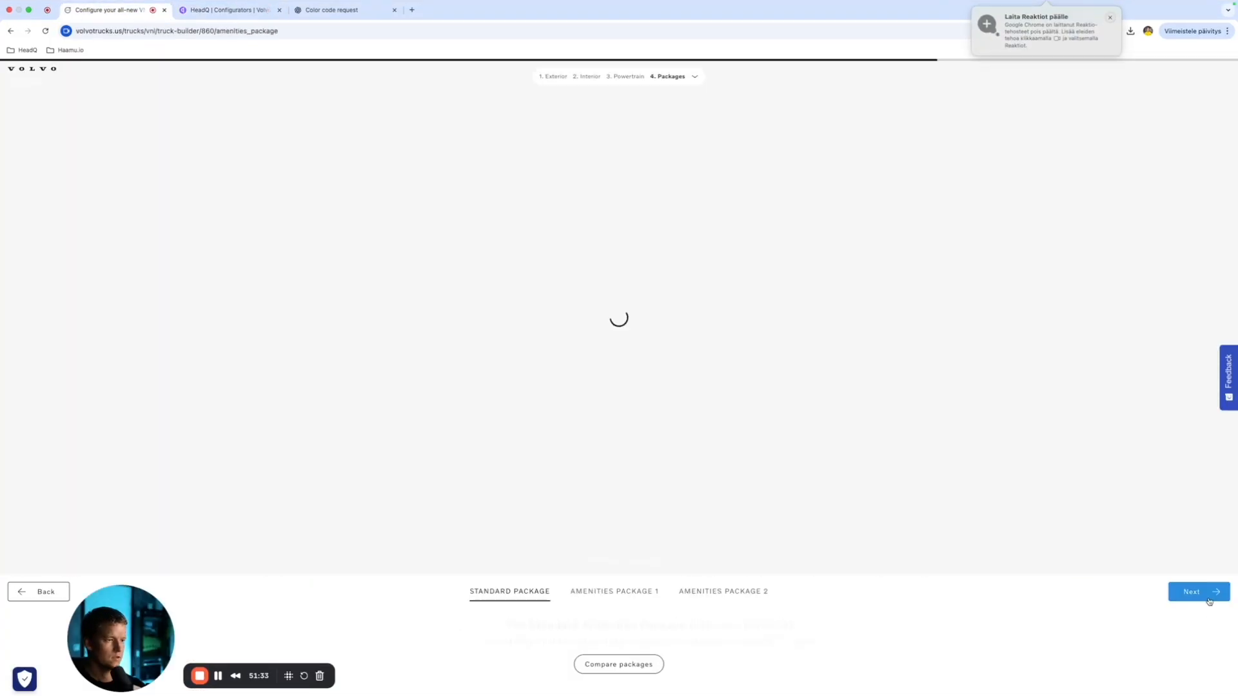
pyautogui.click(600, 592)
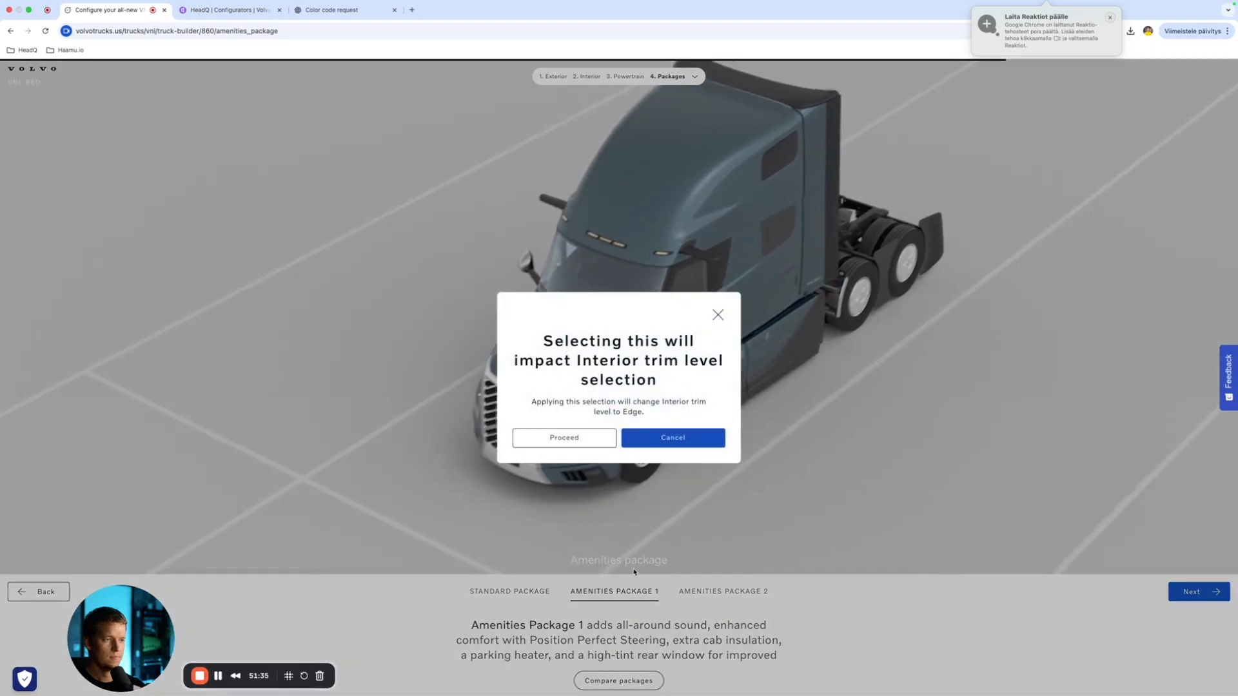
pyautogui.click(718, 315)
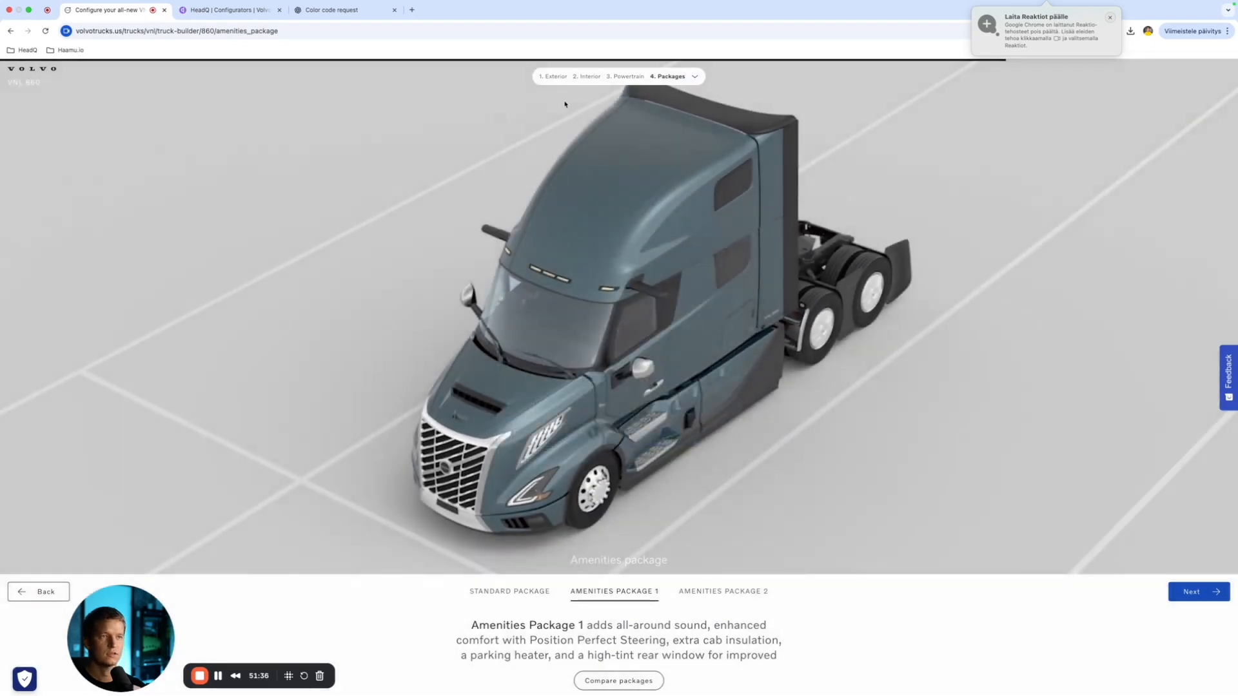
# Step: Switch to HeadQ and add the existing Amenities package product to the Volvo VNL configurator
pyautogui.click(213, 13)
pyautogui.click(107, 125)
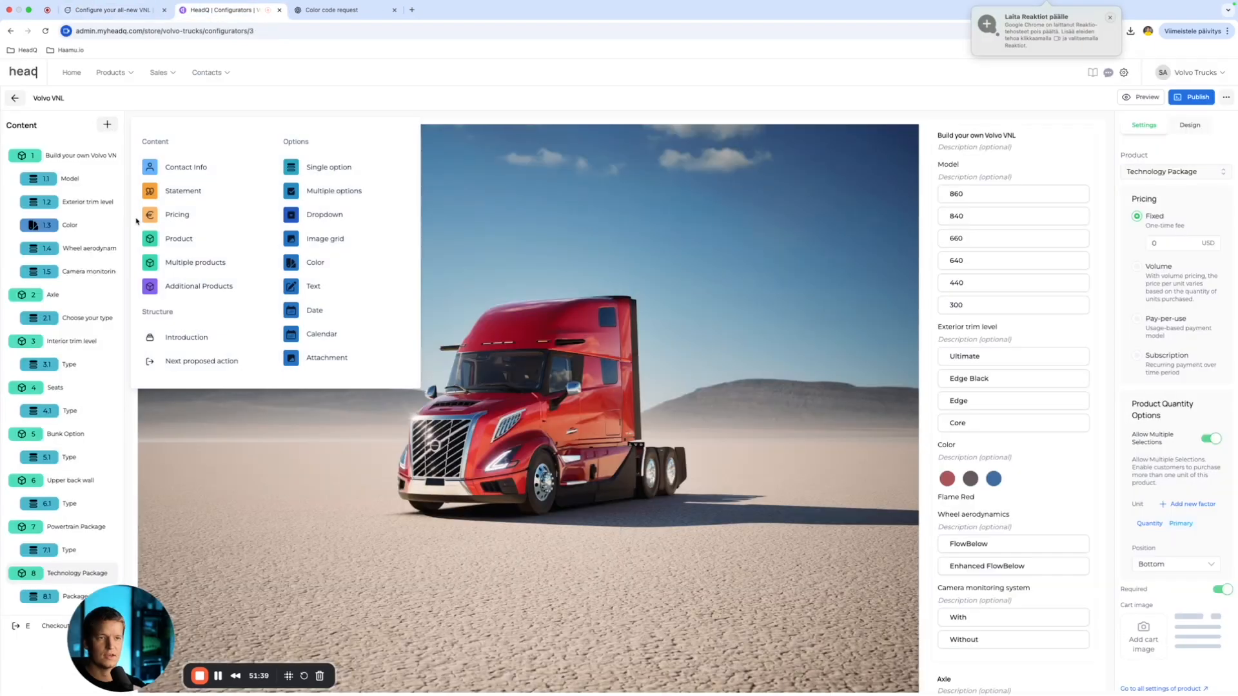
pyautogui.click(181, 239)
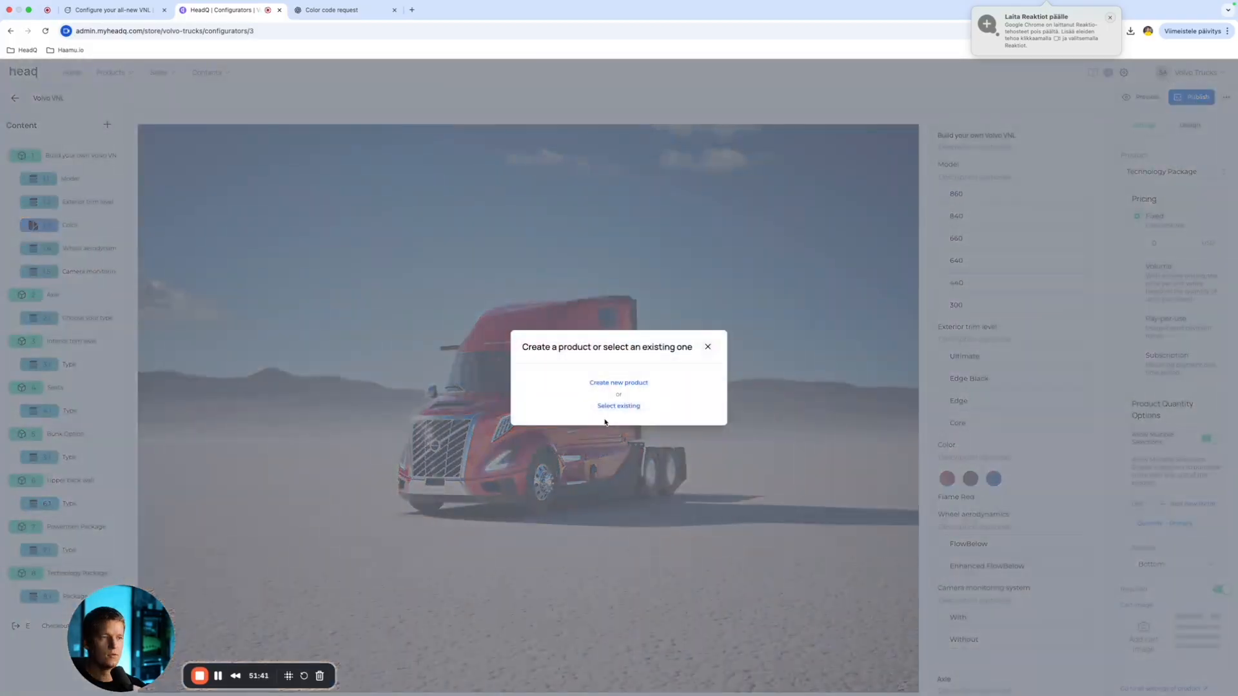
pyautogui.click(619, 406)
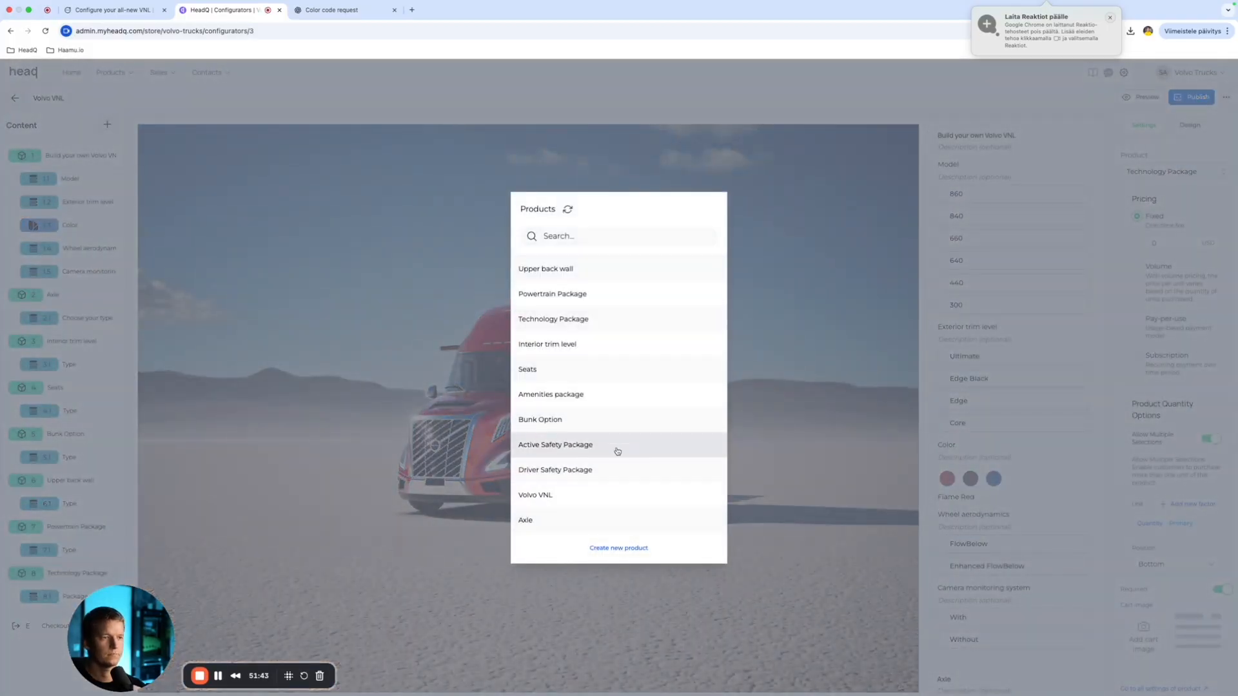
pyautogui.click(621, 404)
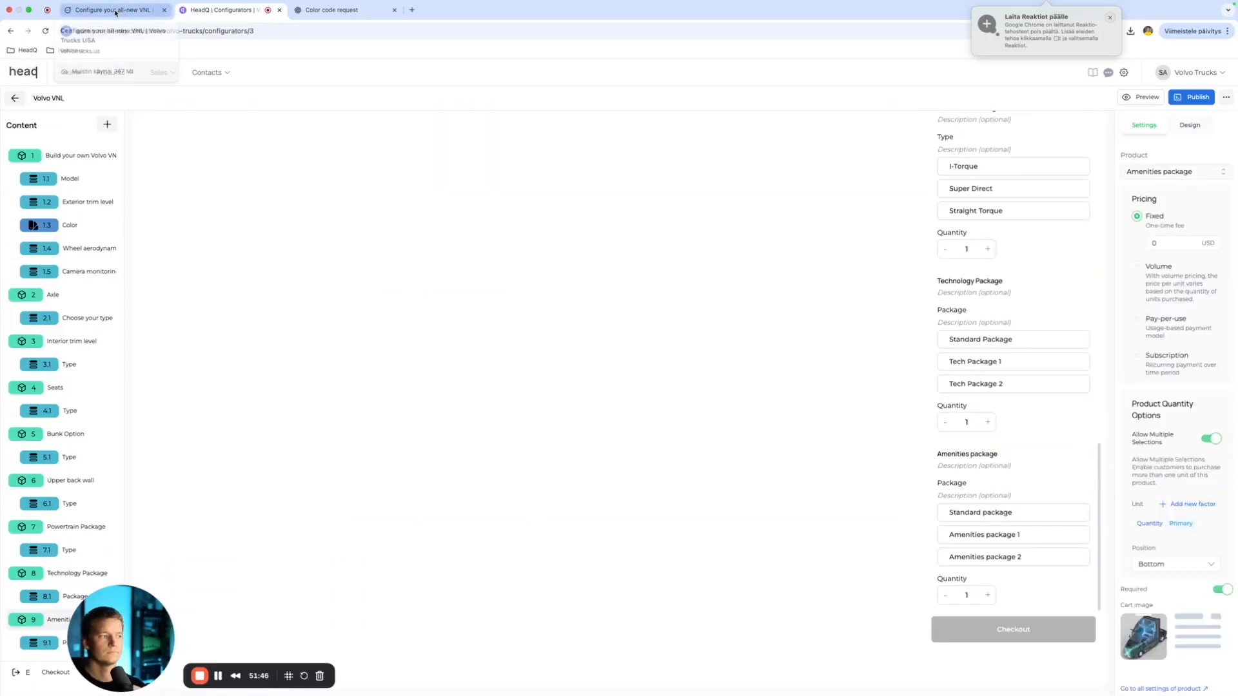
# Step: View the Active Safety Package options in the Volvo truck builder and review the Amenities package image and options in the HeadQ configurator
pyautogui.click(110, 10)
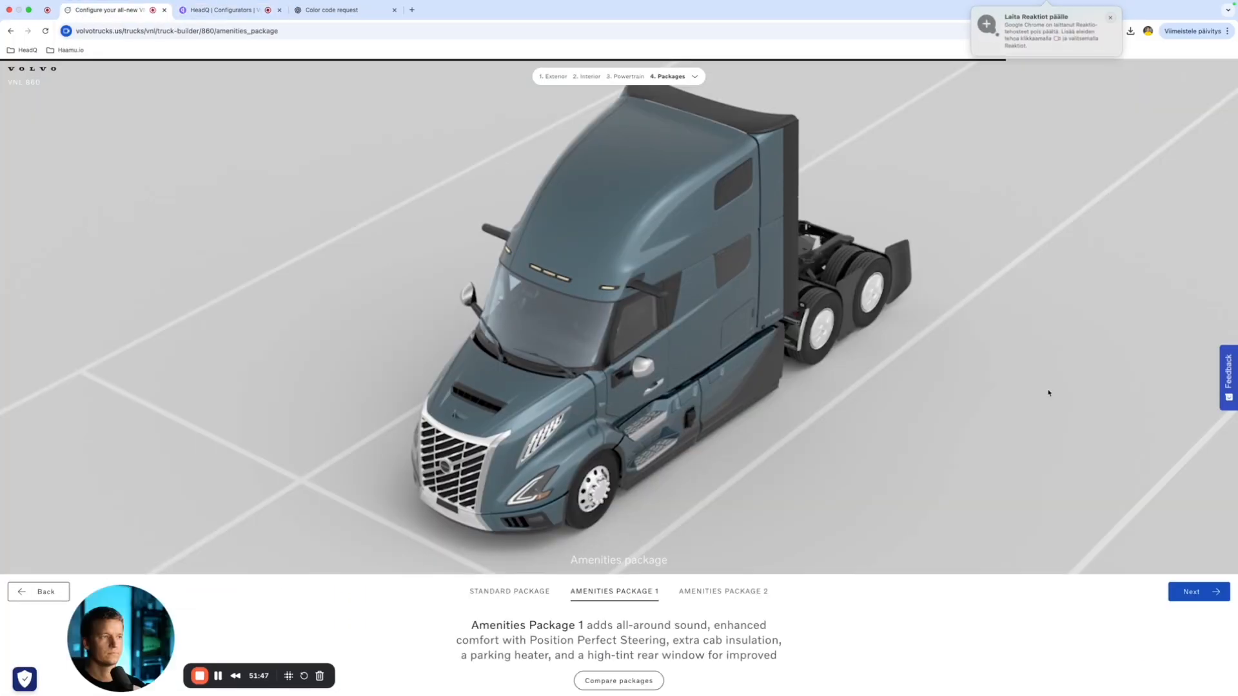
pyautogui.click(1197, 592)
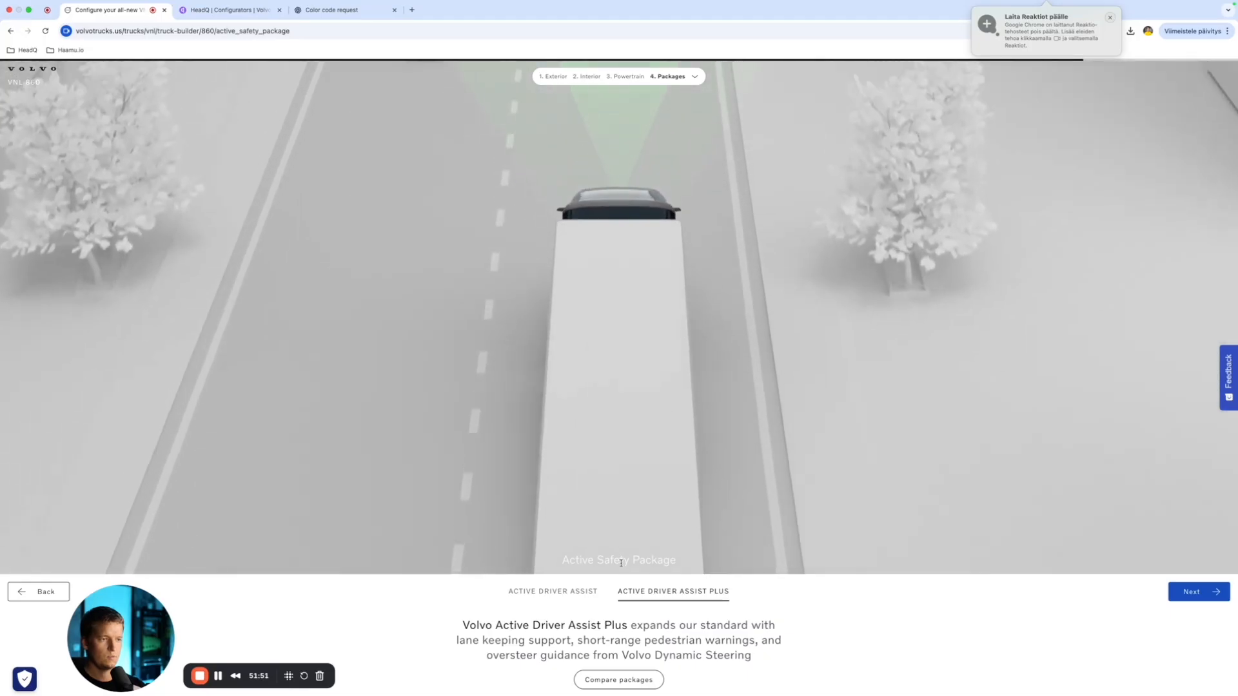
pyautogui.click(187, 10)
pyautogui.scroll(15, 998, 528)
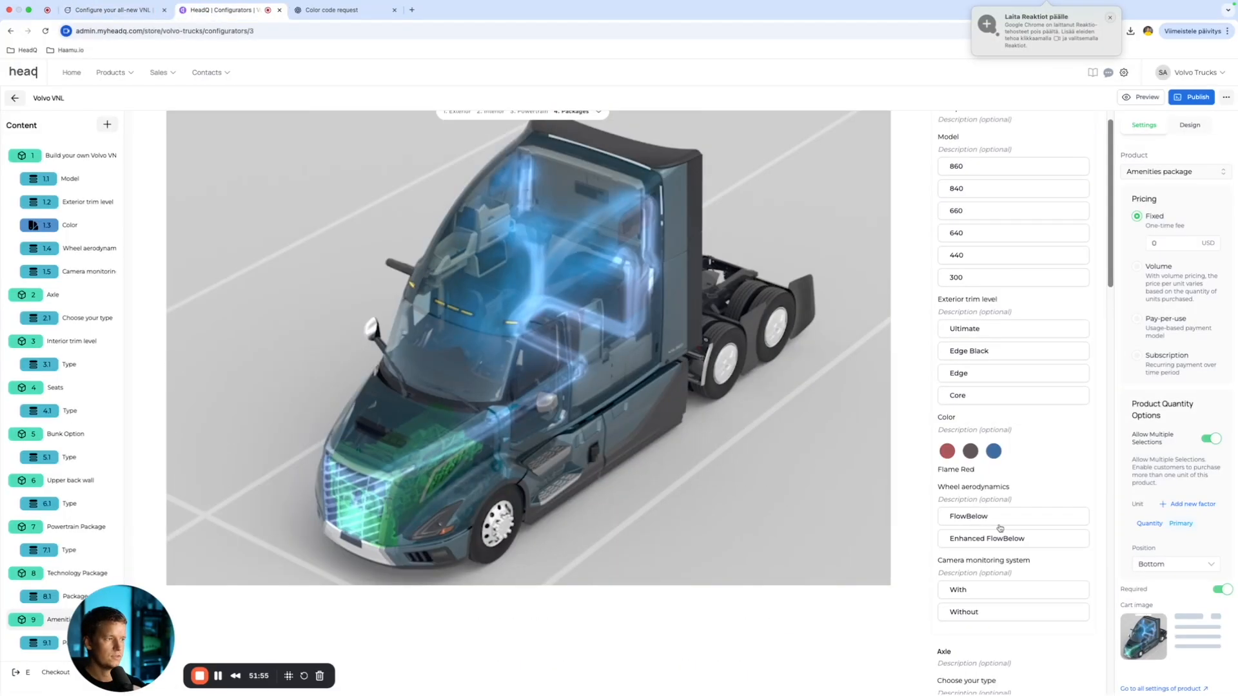
pyautogui.scroll(1, 1018, 549)
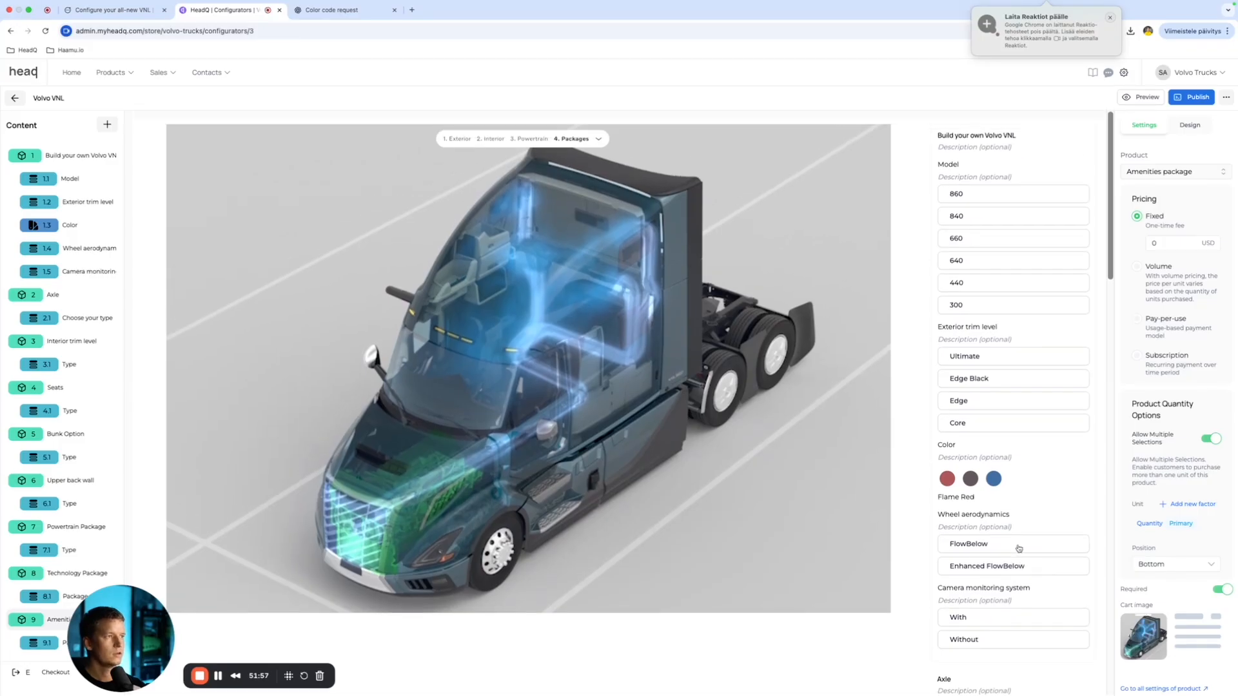
pyautogui.scroll(-8, 1019, 548)
pyautogui.scroll(-15, 1019, 548)
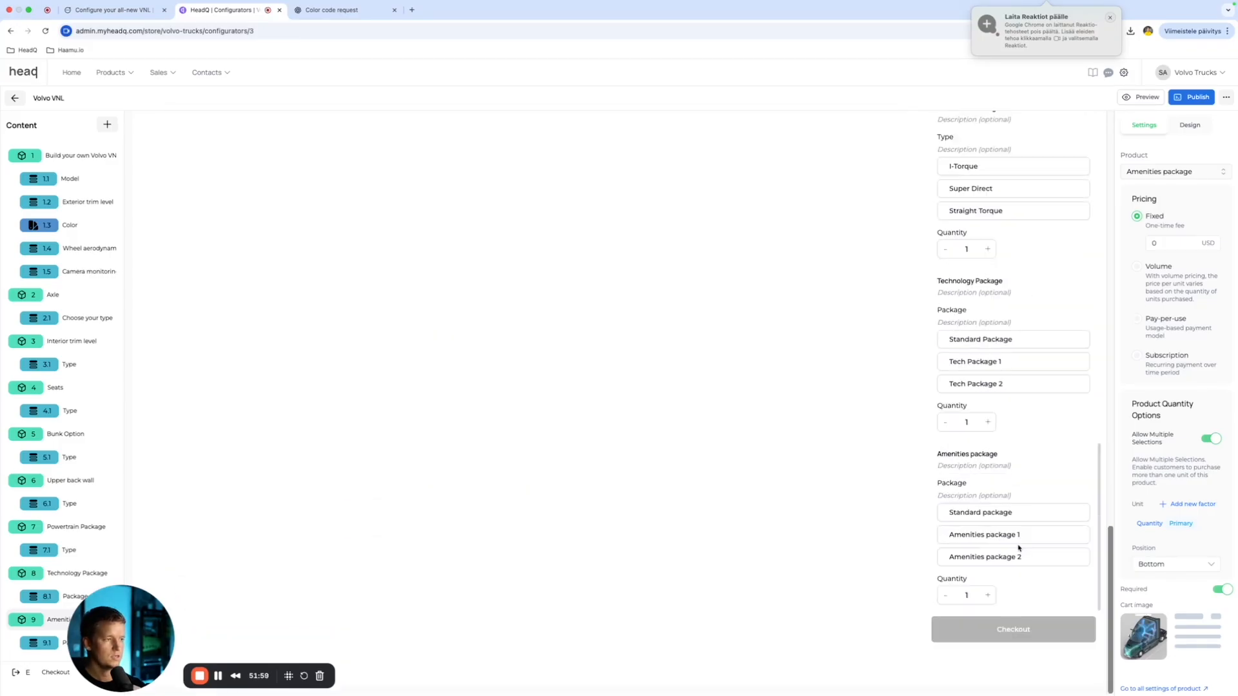
# Step: Add the existing Active Safety Package product to the Volvo VNL configurator
pyautogui.click(104, 129)
pyautogui.click(200, 238)
pyautogui.click(619, 406)
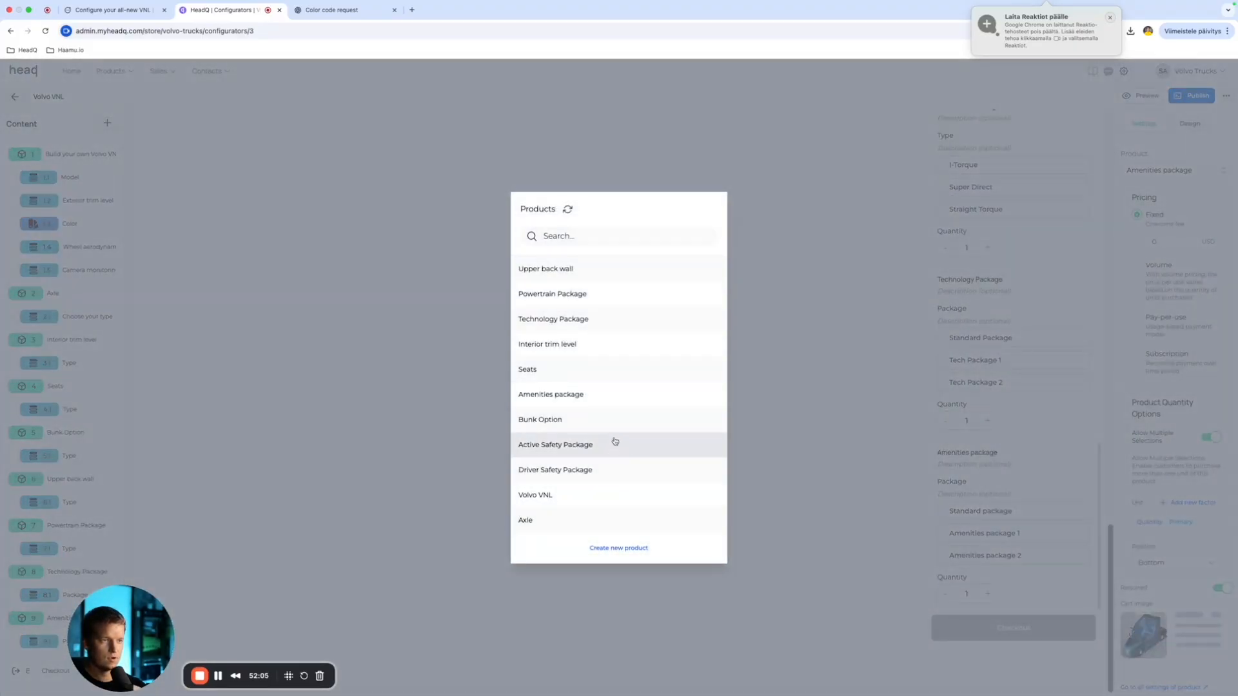
pyautogui.click(610, 446)
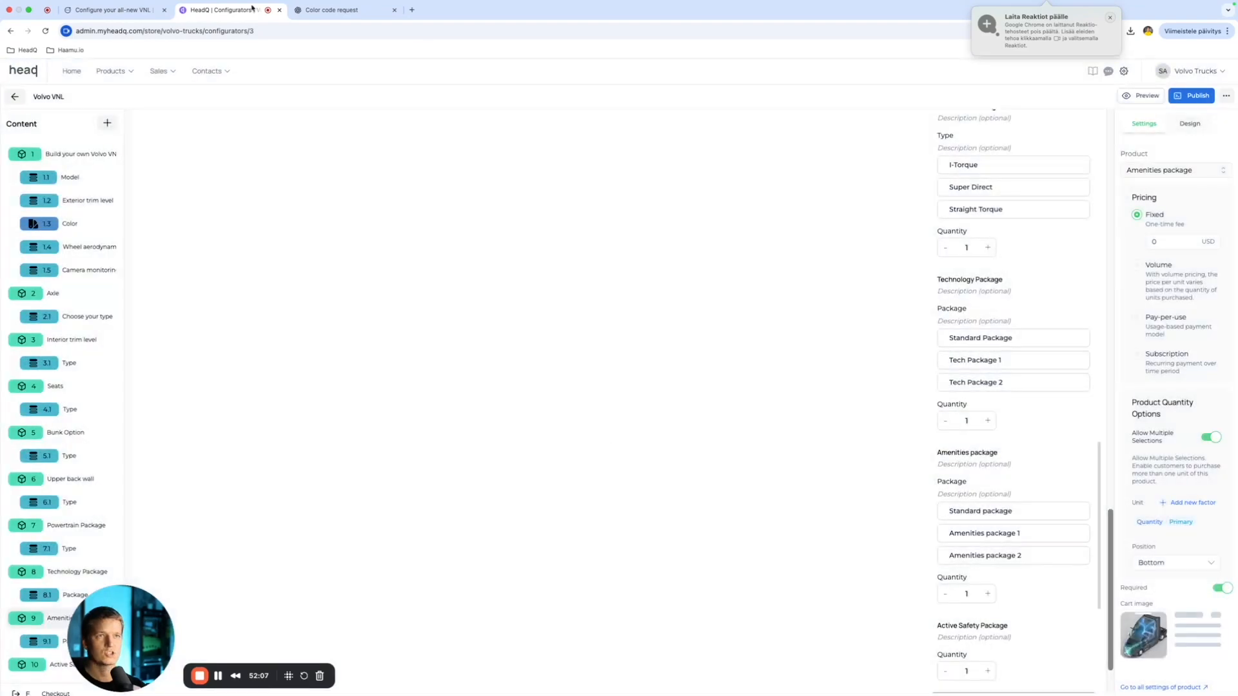
# Step: Advance the Volvo truck builder to the Driver Safety Package, view its options and return to the HeadQ configurator
pyautogui.click(110, 10)
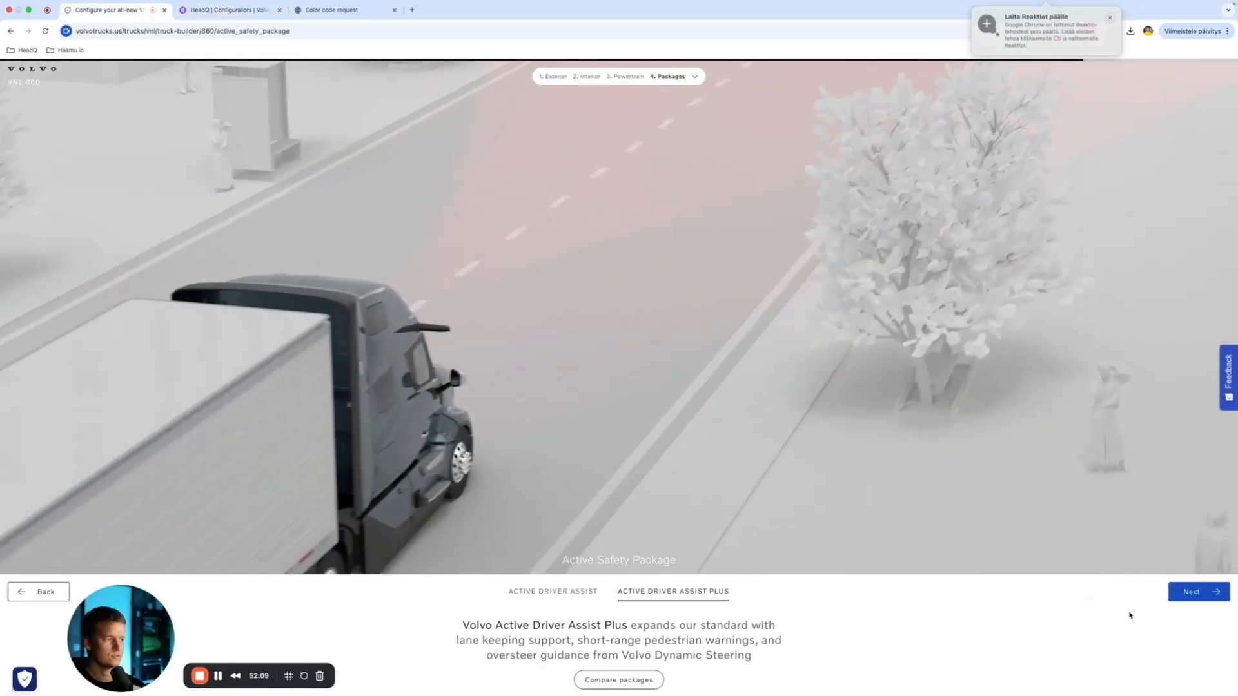
pyautogui.click(1191, 592)
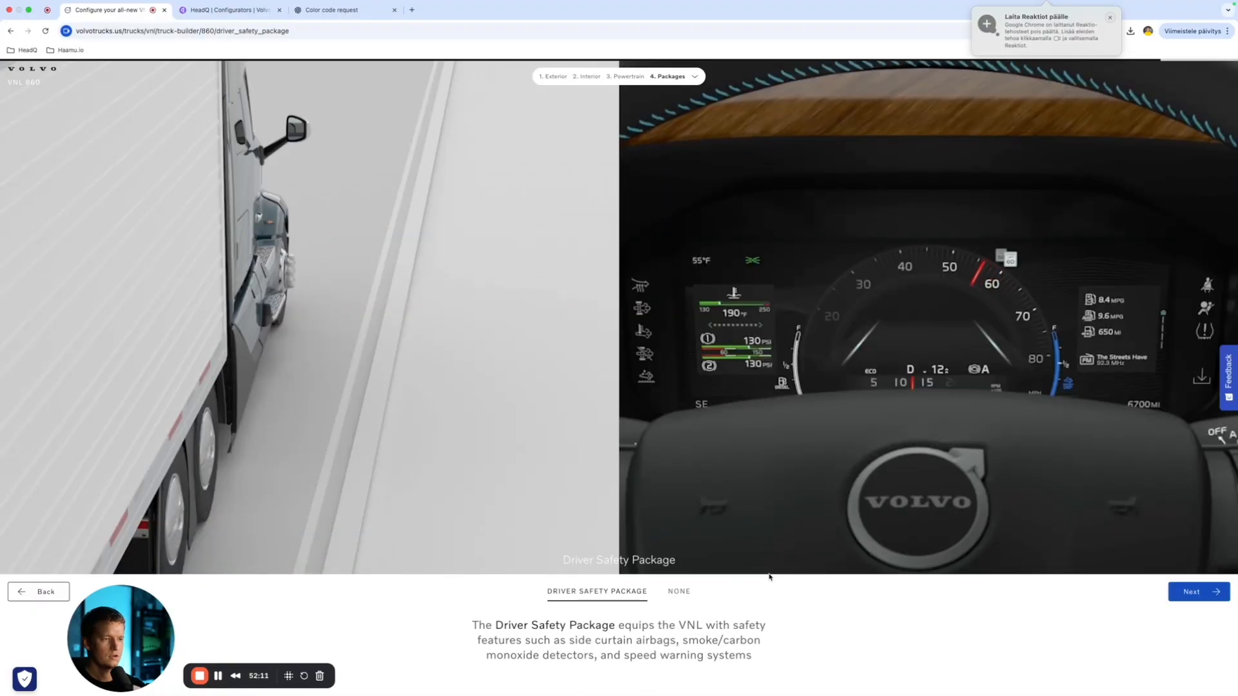
pyautogui.click(196, 10)
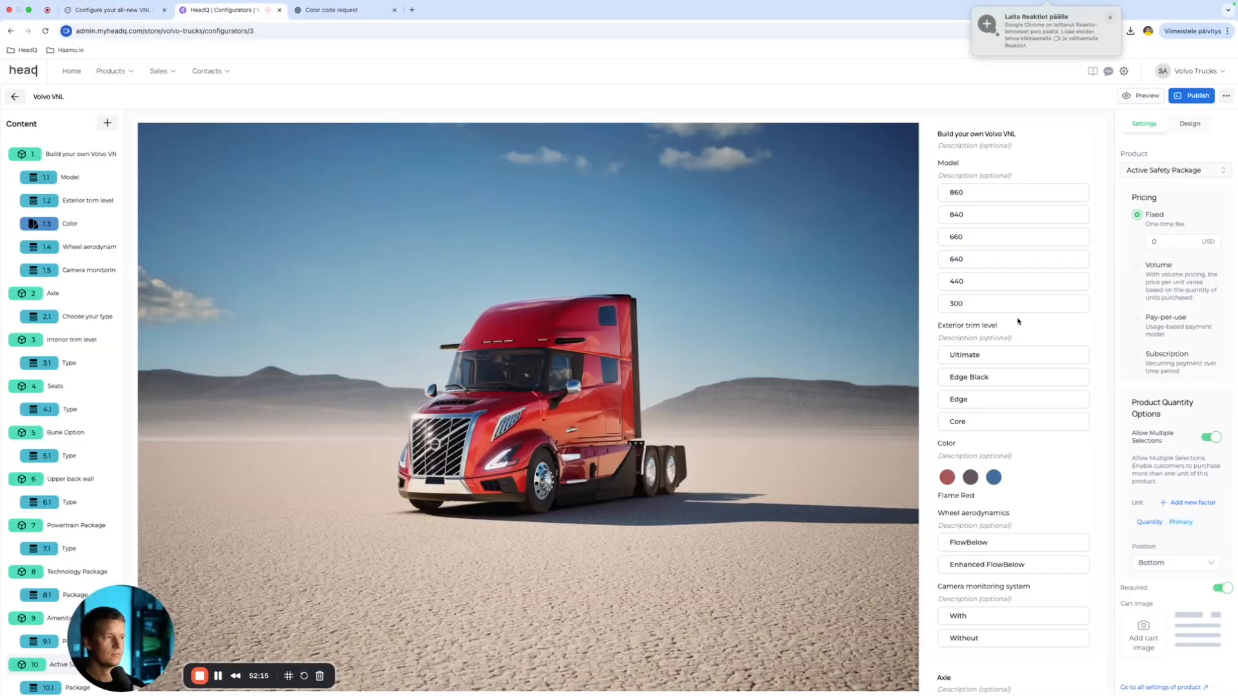
# Step: Add the existing Driver Safety Package product to the Volvo VNL configurator
pyautogui.scroll(-2, 1031, 322)
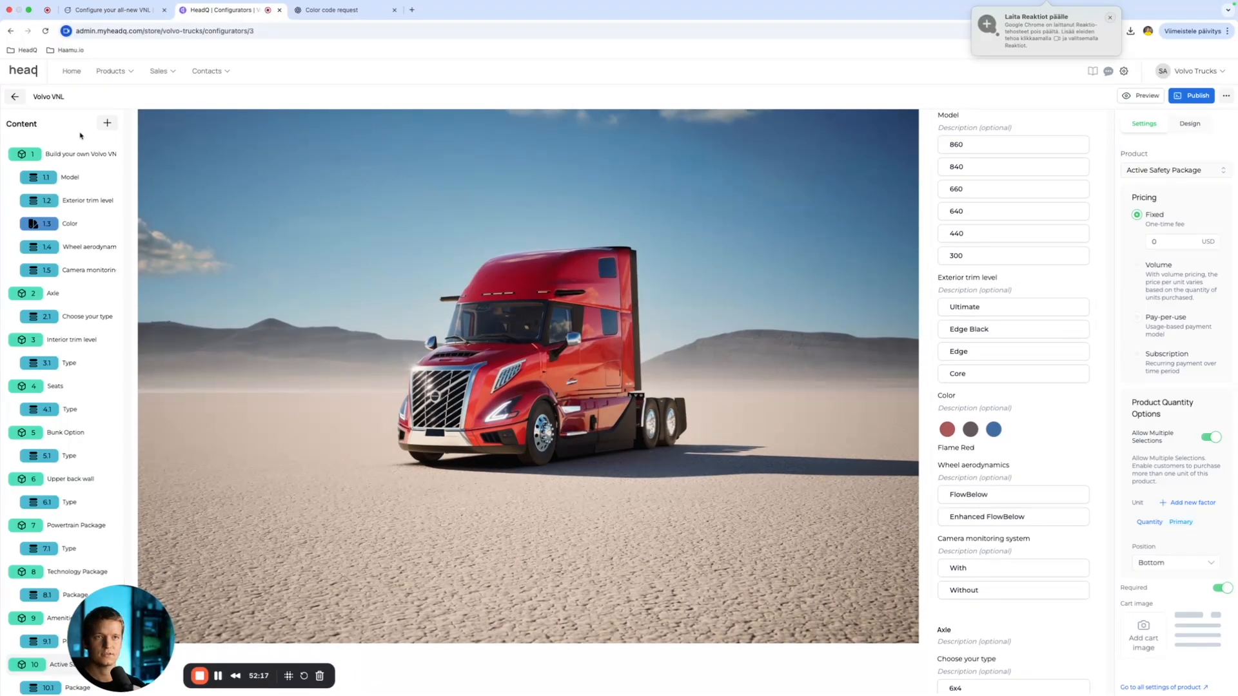
pyautogui.click(106, 123)
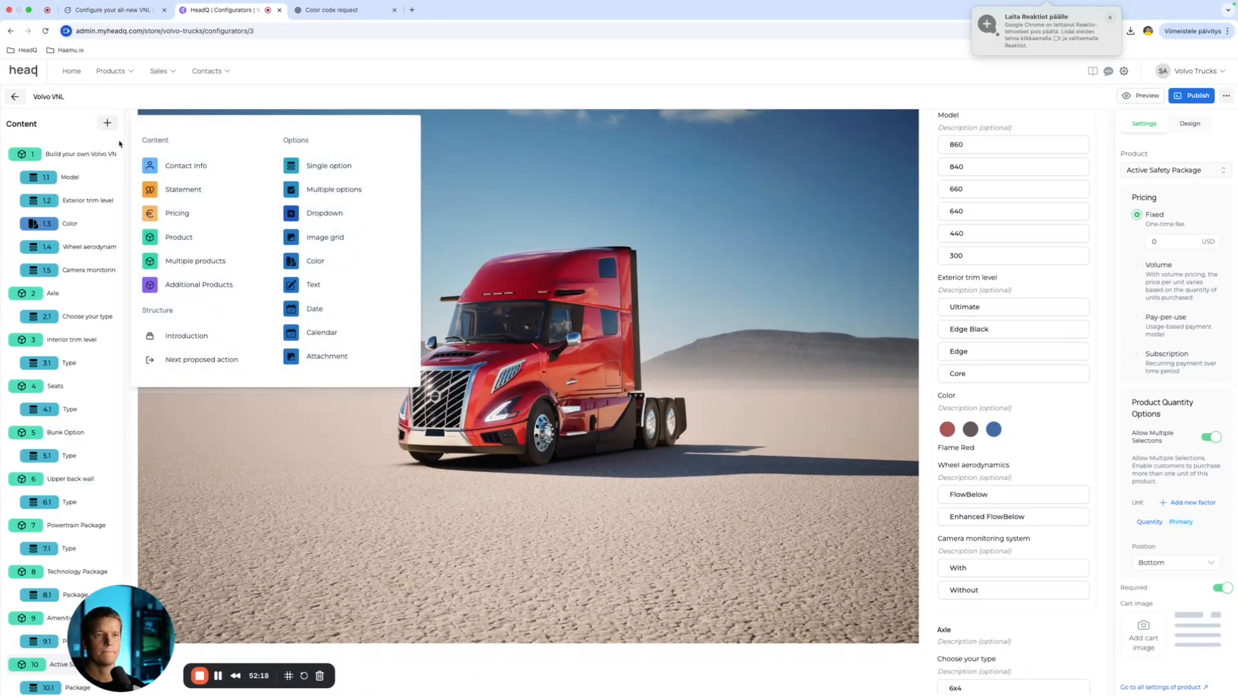
pyautogui.click(213, 238)
pyautogui.click(630, 409)
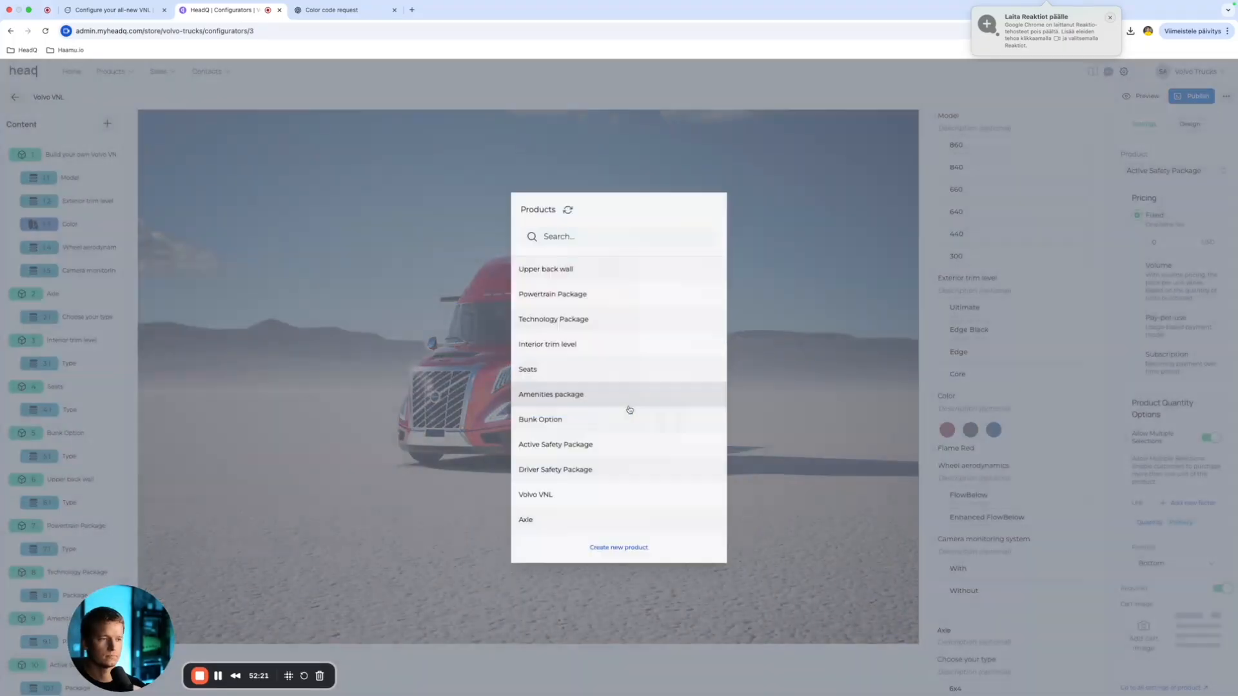
pyautogui.click(620, 445)
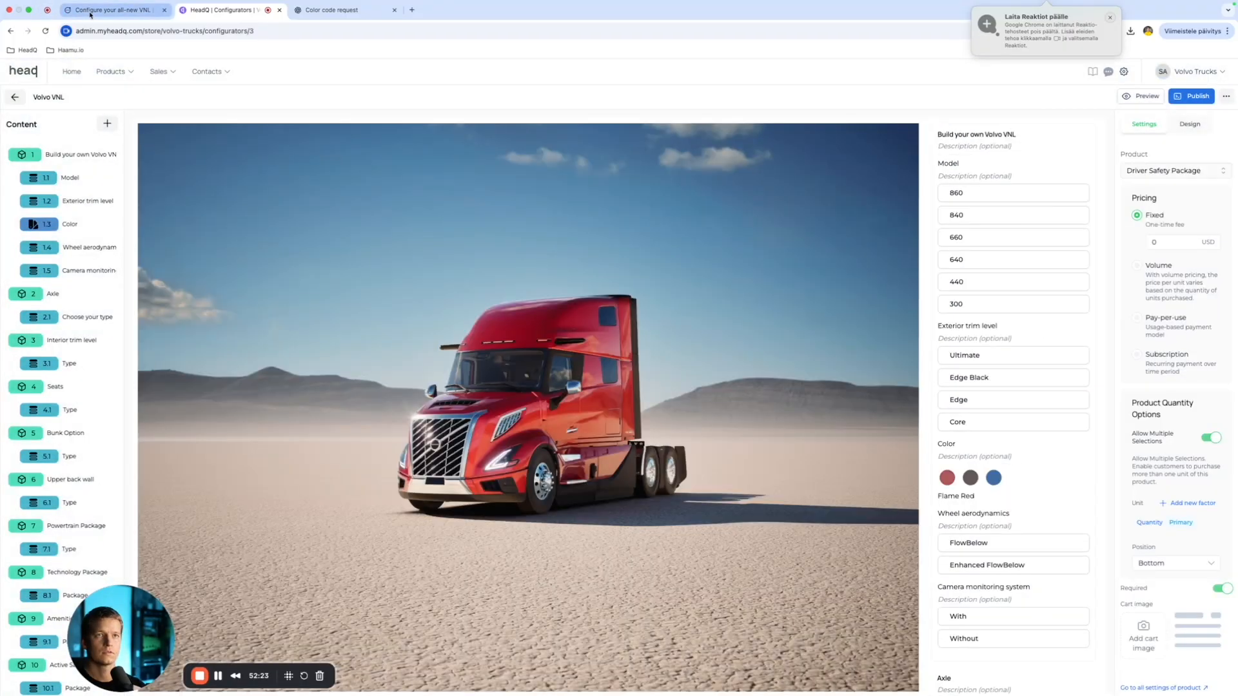
# Step: Switch to the Volvo truck builder and finish the build past the Connectivity Package to view the VNL 860 summary
pyautogui.click(90, 10)
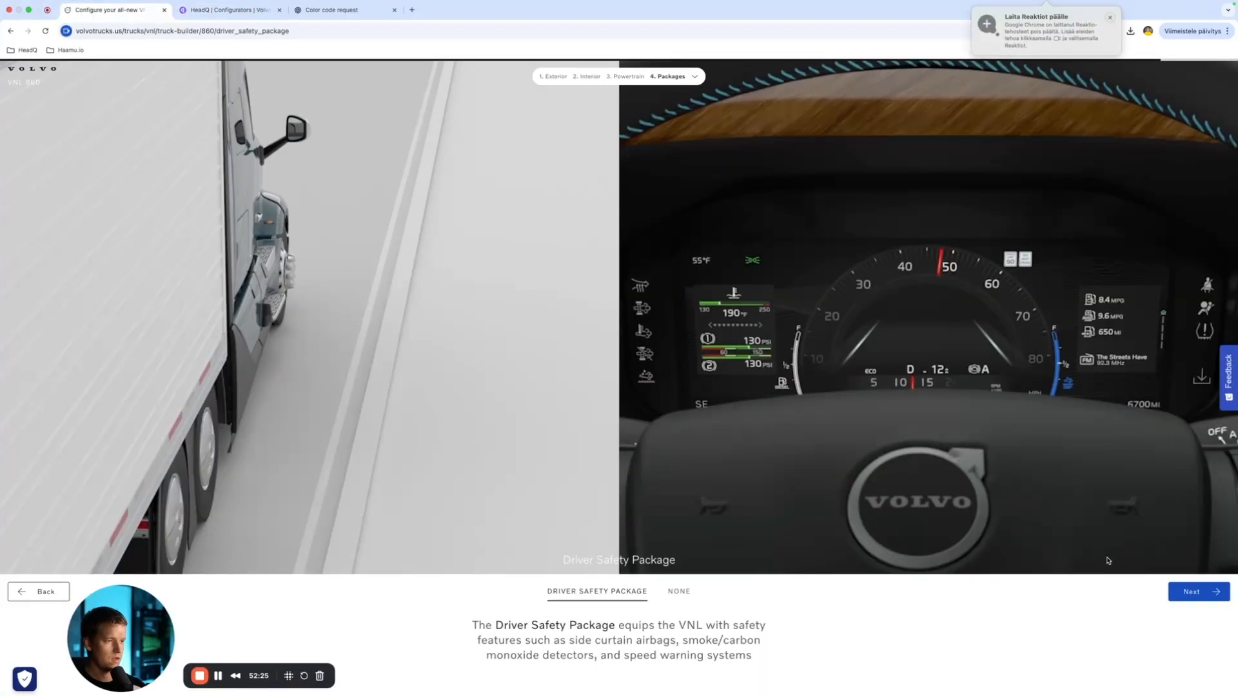
pyautogui.click(1196, 592)
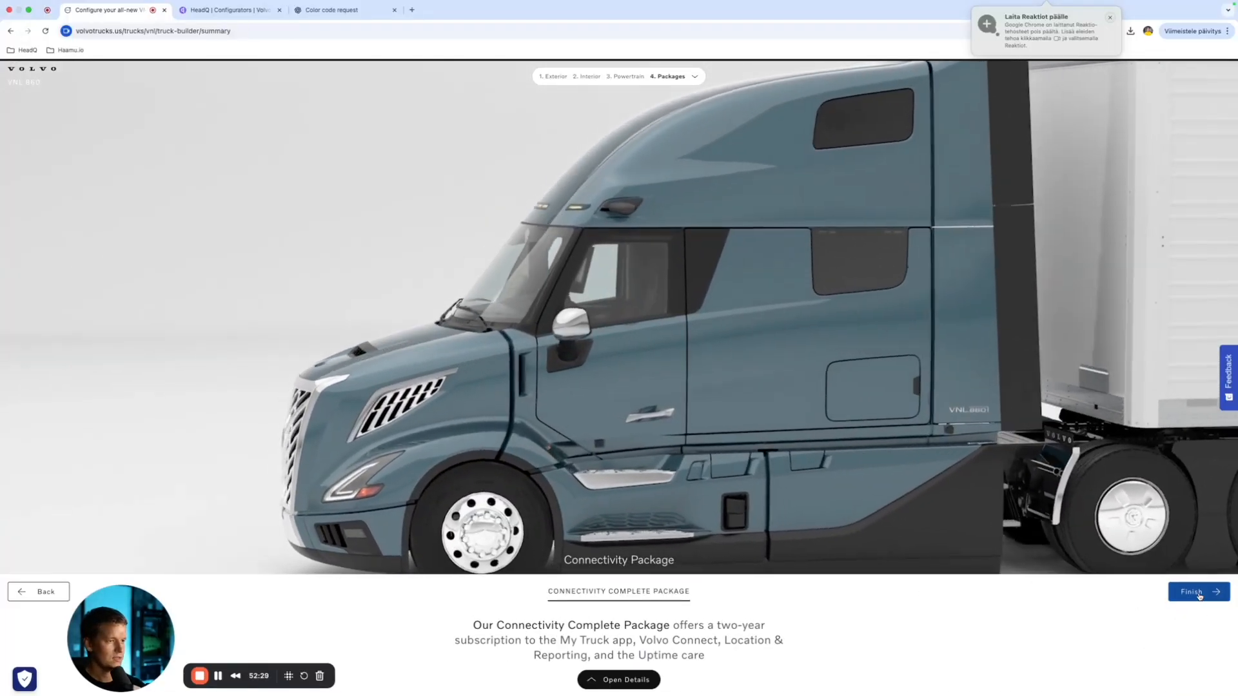
pyautogui.click(1198, 593)
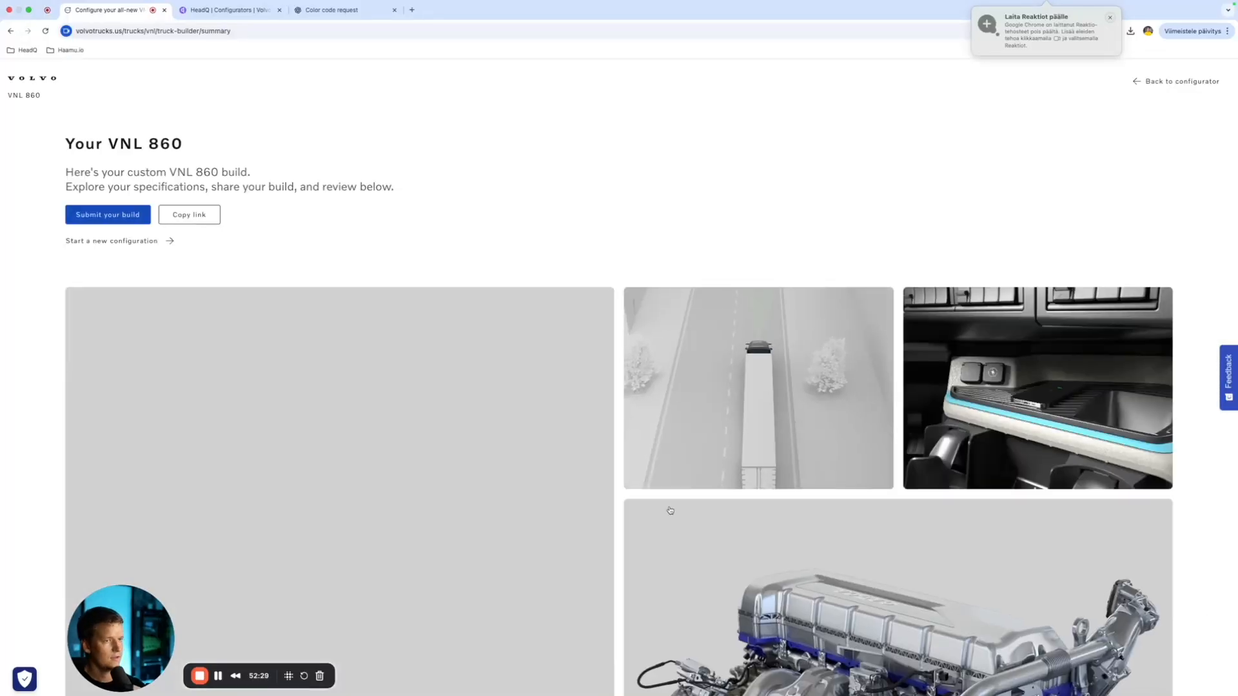
# Step: Switch to HeadQ and disable multiple selections for the Interior trim level product
pyautogui.click(221, 11)
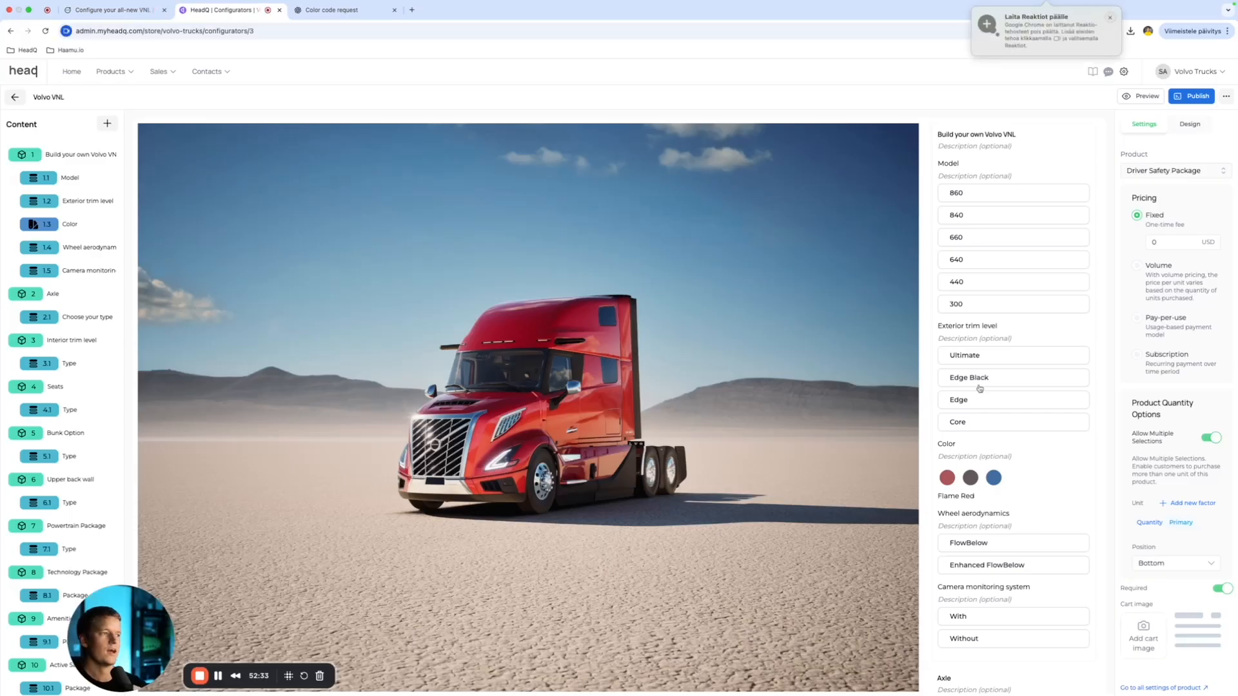
pyautogui.scroll(-5, 979, 388)
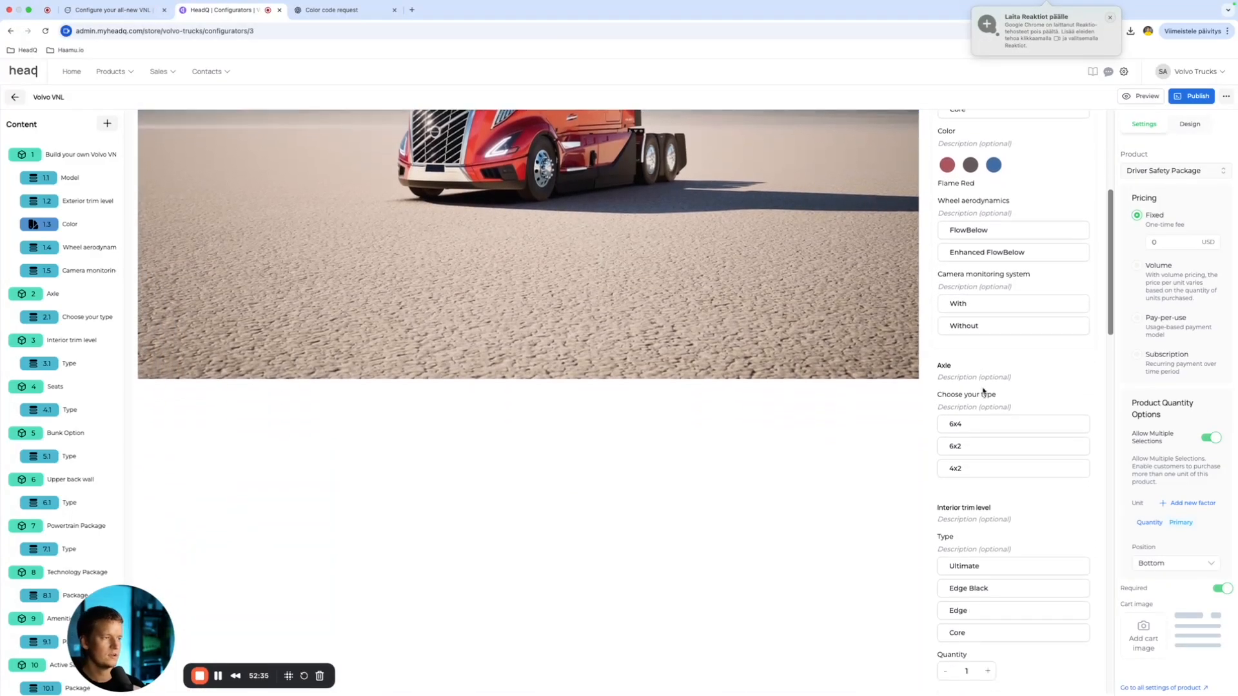
pyautogui.scroll(-2, 983, 391)
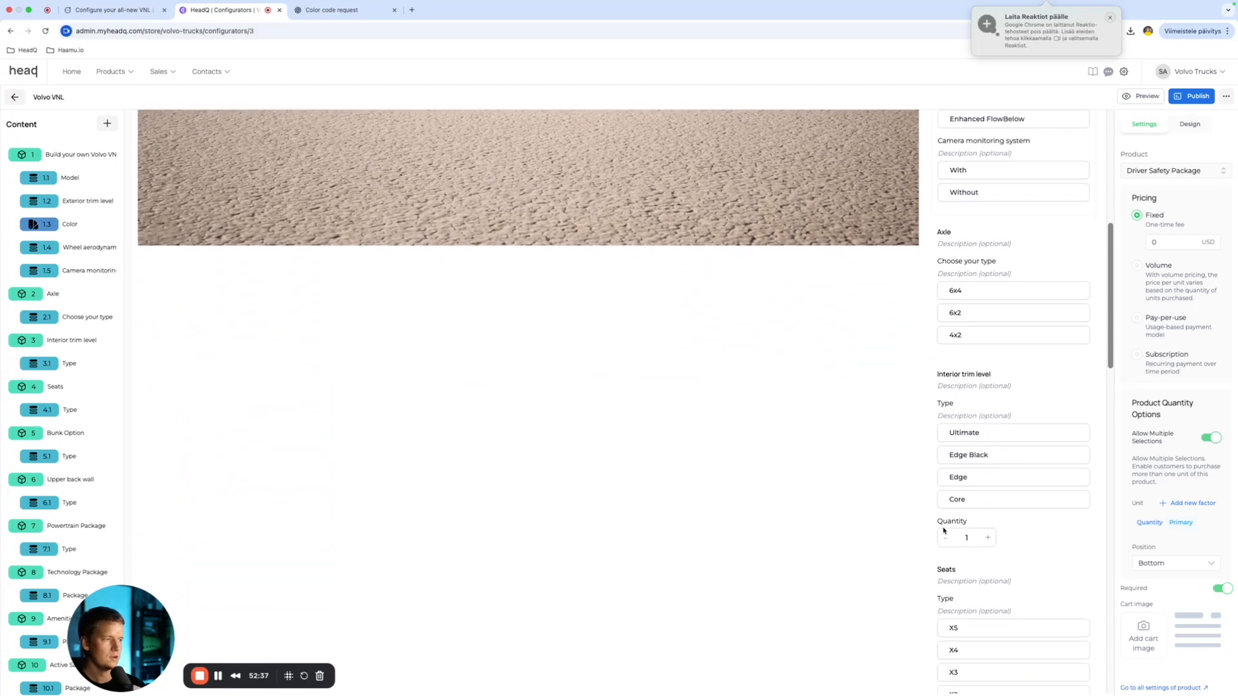
pyautogui.click(945, 403)
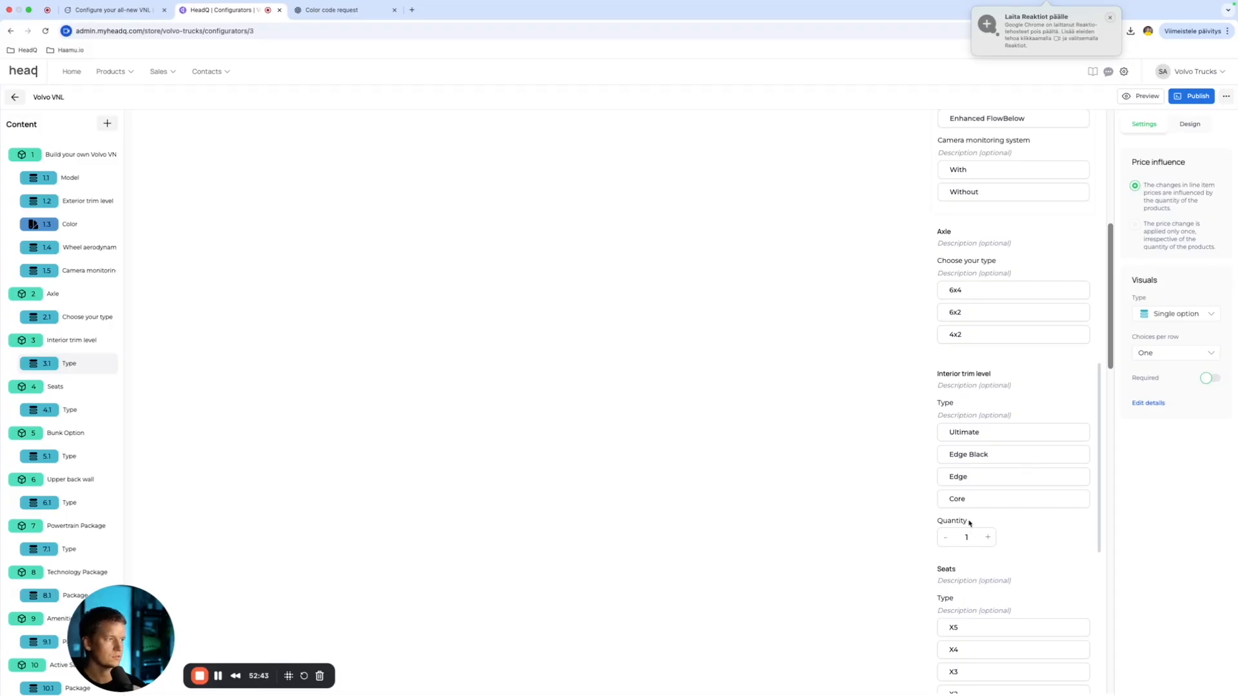
pyautogui.click(66, 342)
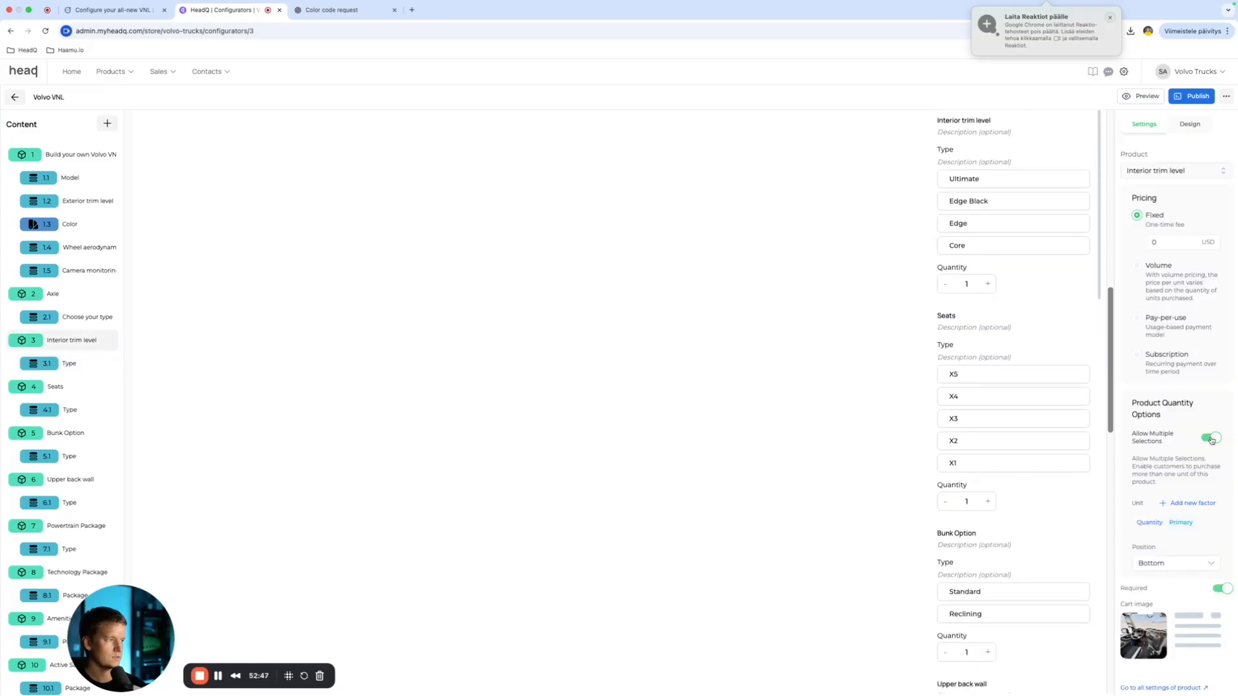
pyautogui.click(1212, 438)
# Step: Disable multiple selections for the Seats, Bunk Option and Upper back wall products
pyautogui.click(68, 394)
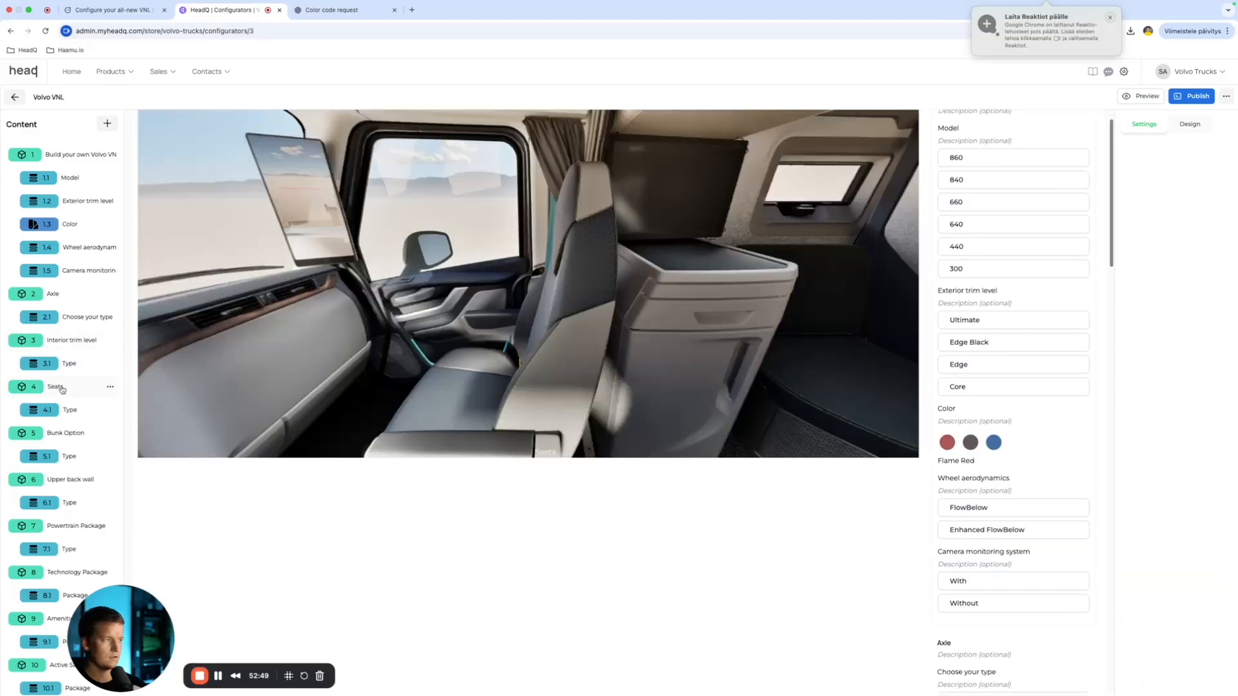
pyautogui.click(1215, 440)
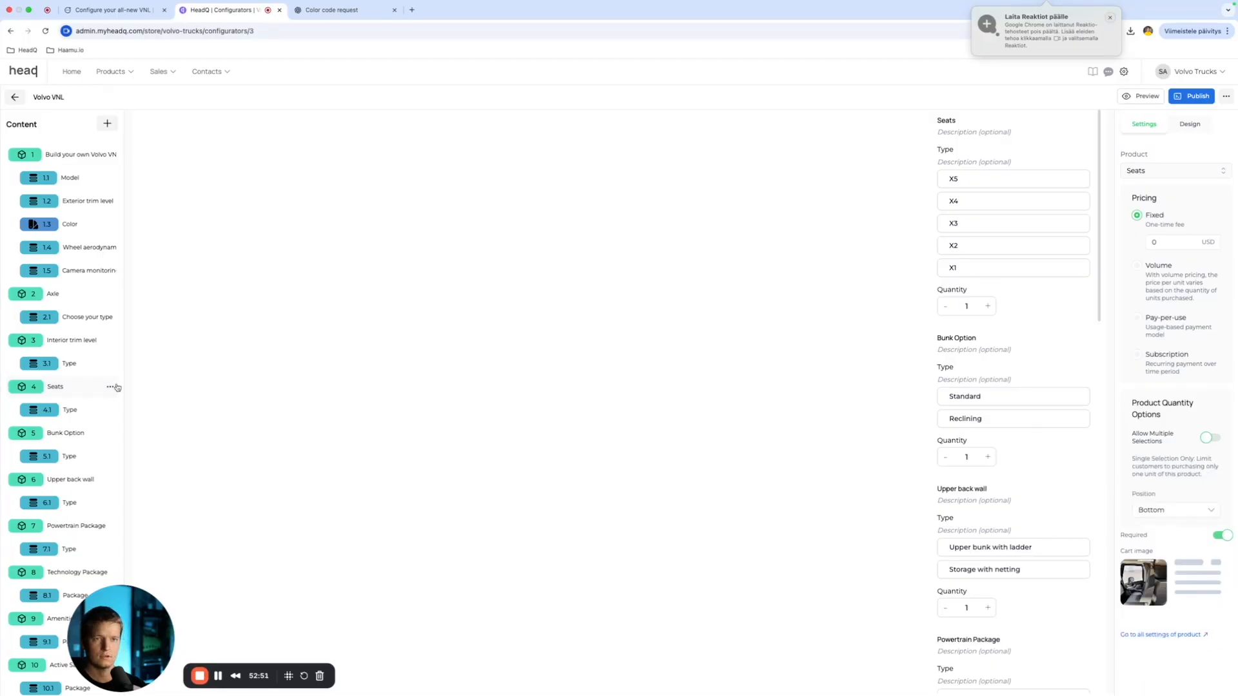
pyautogui.click(65, 441)
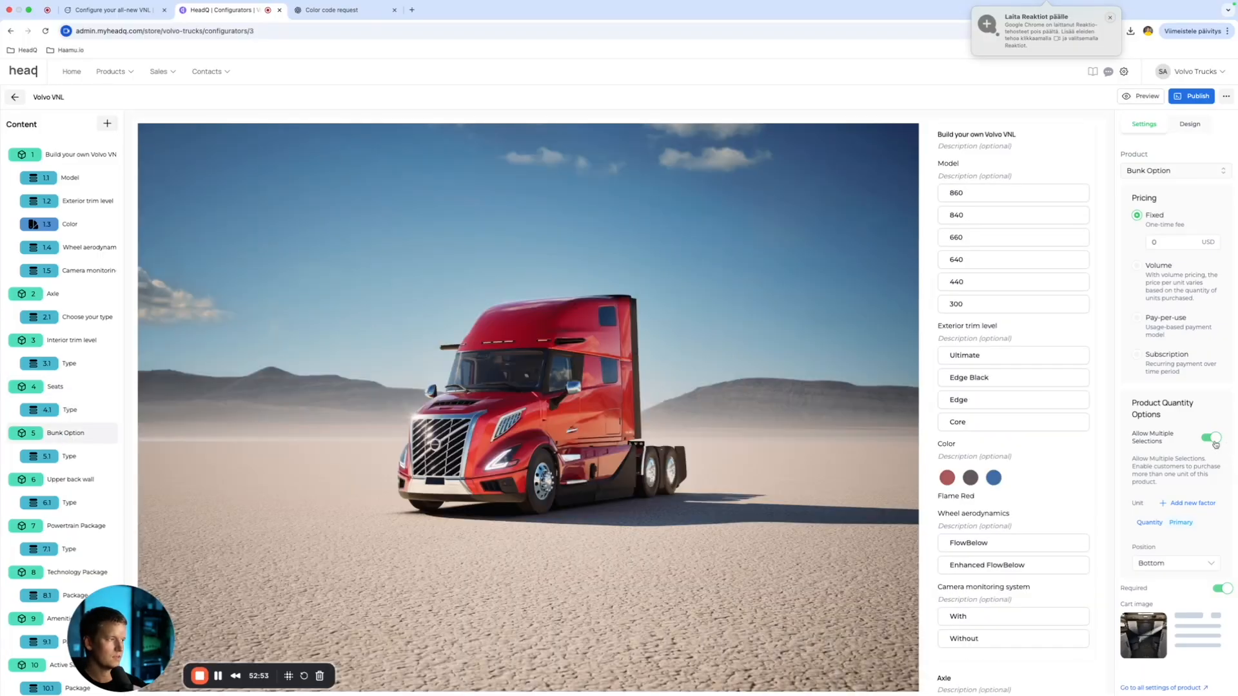
pyautogui.click(1212, 439)
pyautogui.click(61, 480)
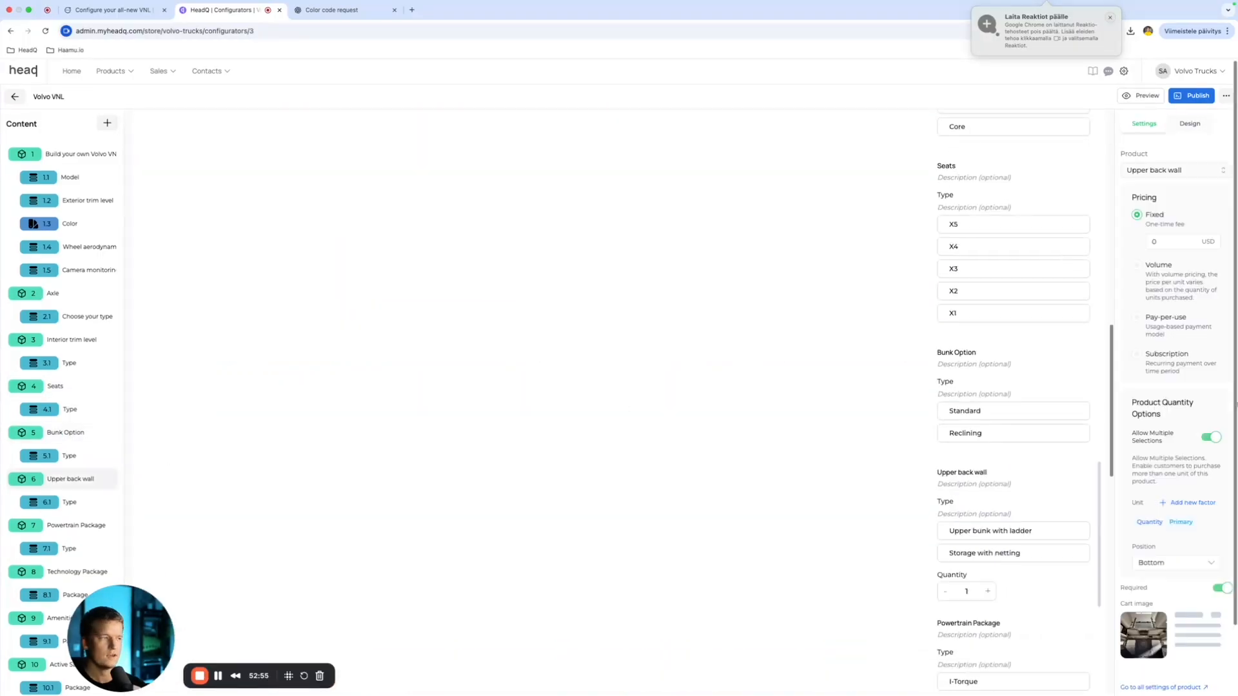
pyautogui.scroll(-2, 63, 429)
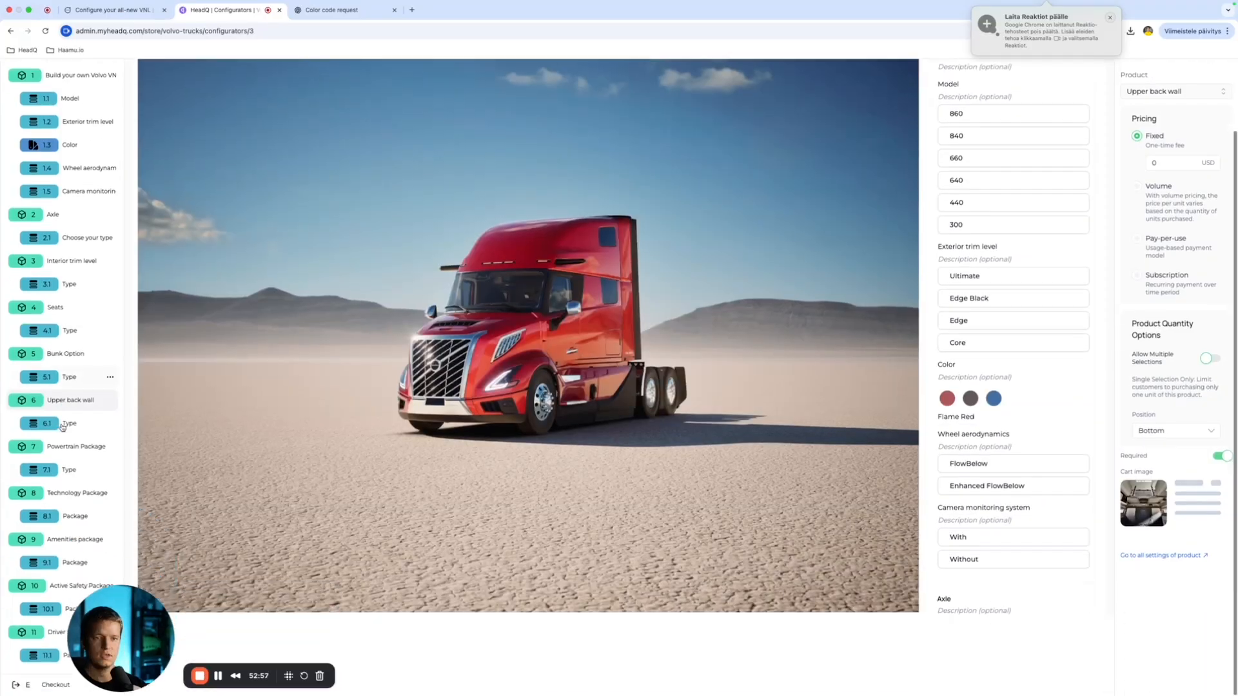
# Step: Disable multiple selections for the Powertrain Package, Technology Package and Amenities package products
pyautogui.click(76, 446)
pyautogui.click(1211, 360)
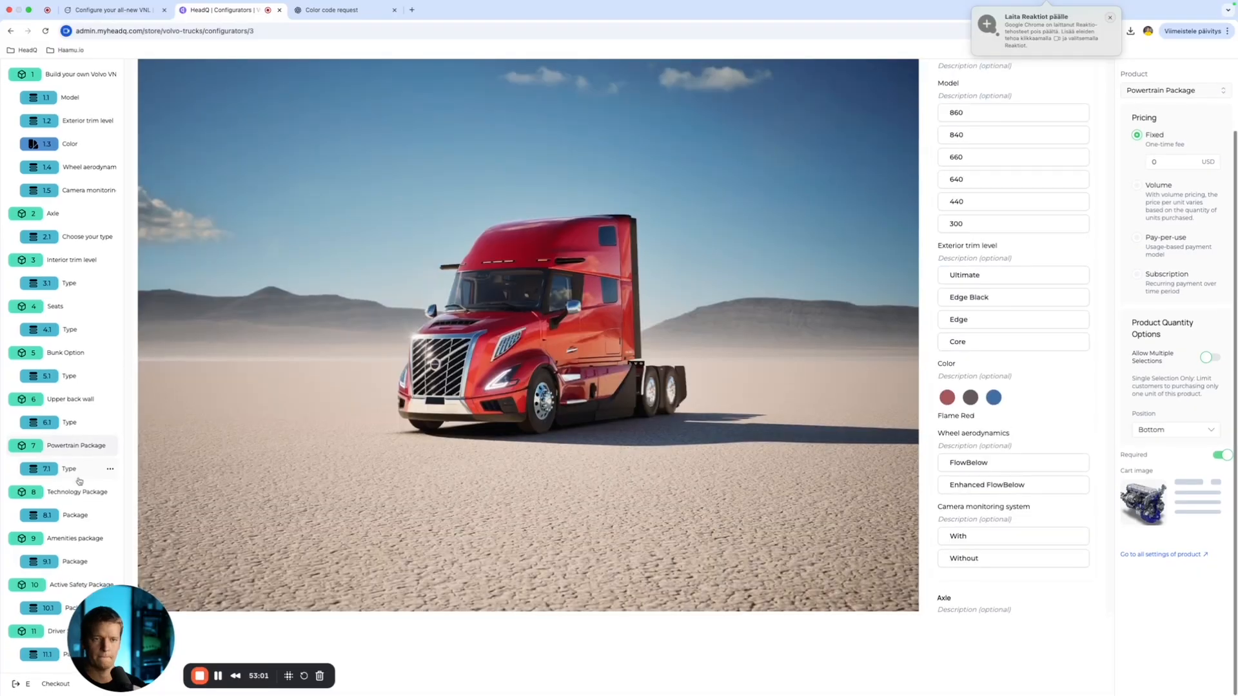
pyautogui.click(81, 492)
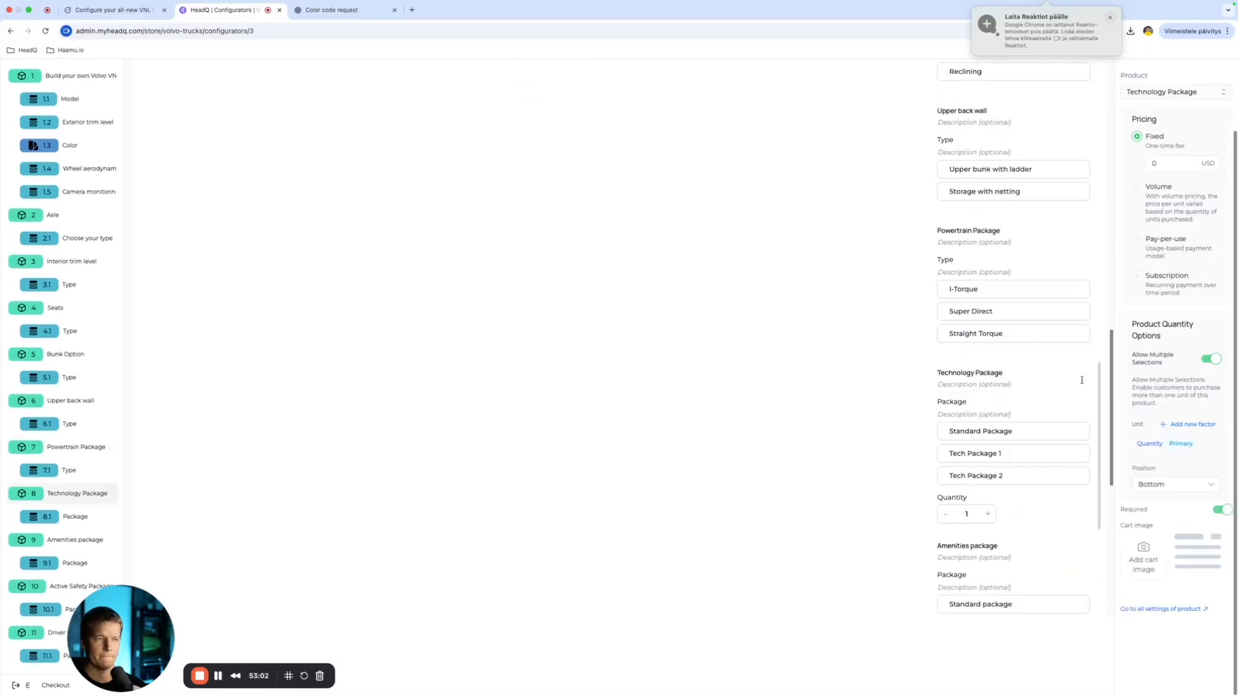
pyautogui.click(1211, 360)
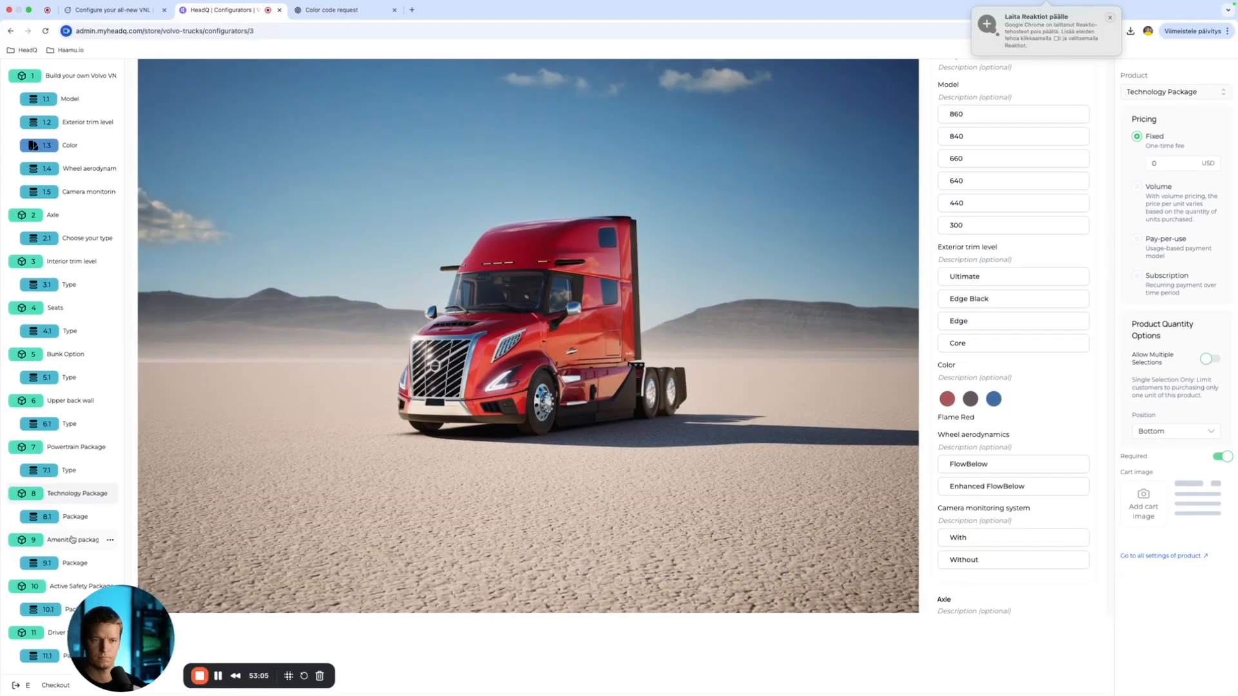
pyautogui.click(73, 539)
pyautogui.click(1215, 360)
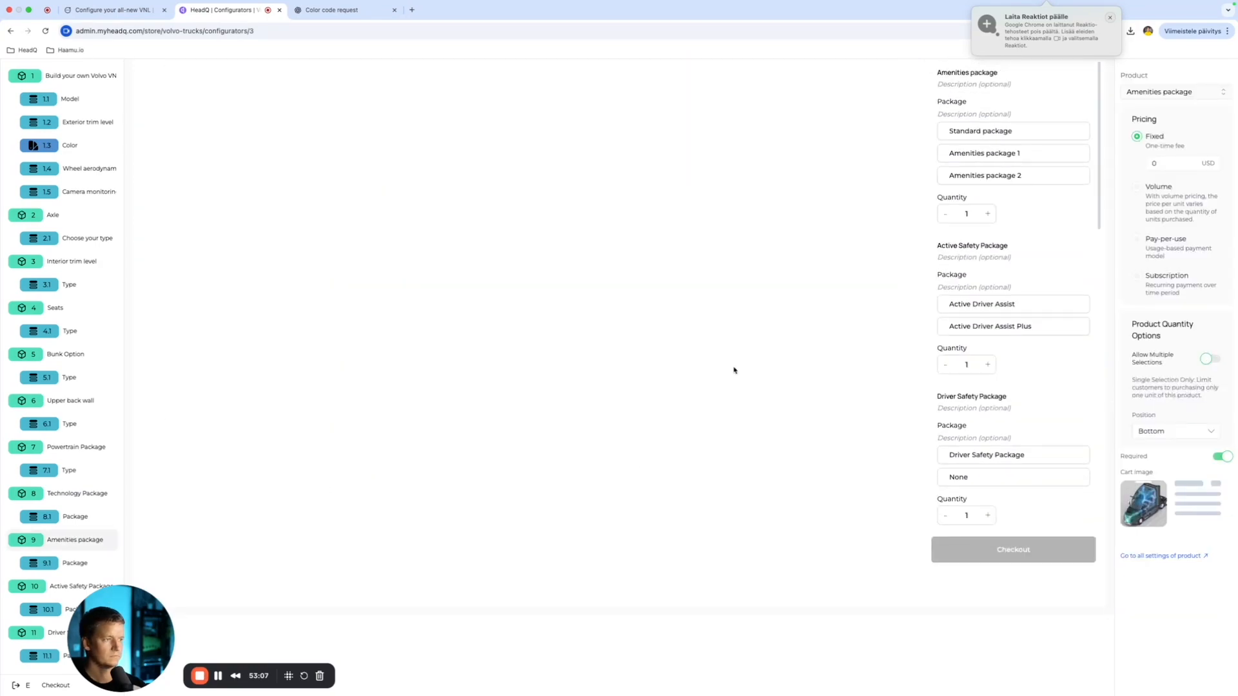
# Step: Disable multiple selections for the Active Safety Package and Driver Safety Package products
pyautogui.scroll(1, 69, 590)
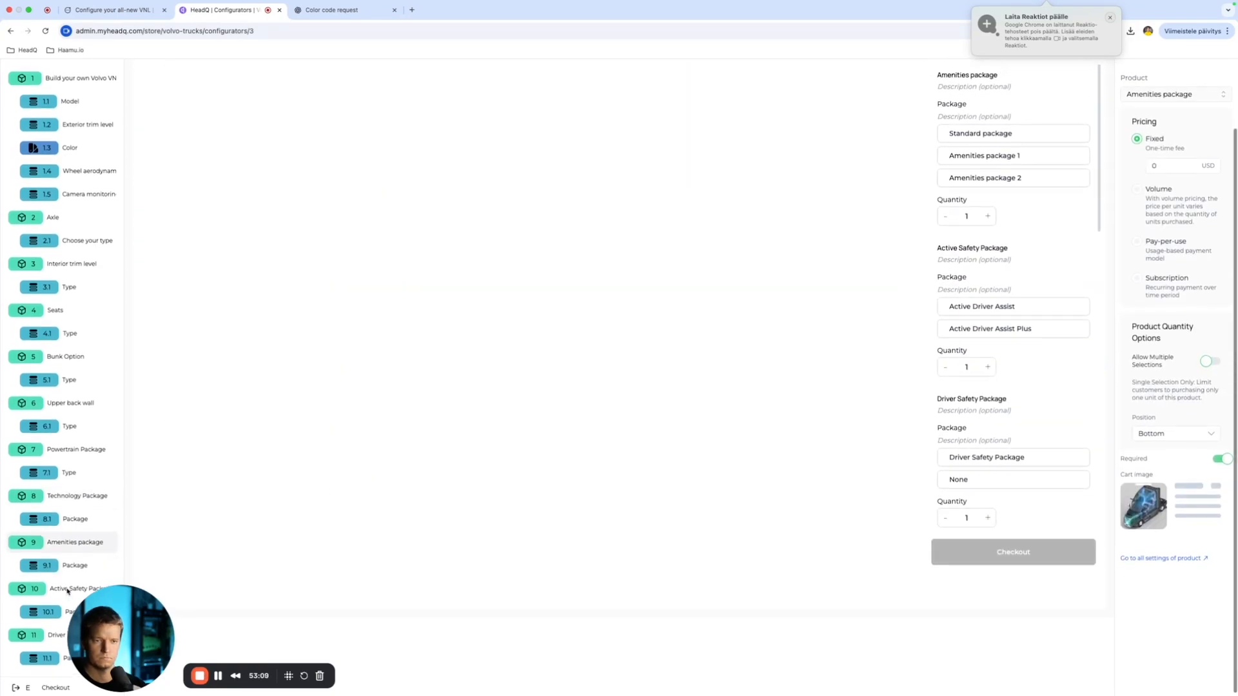
pyautogui.click(55, 592)
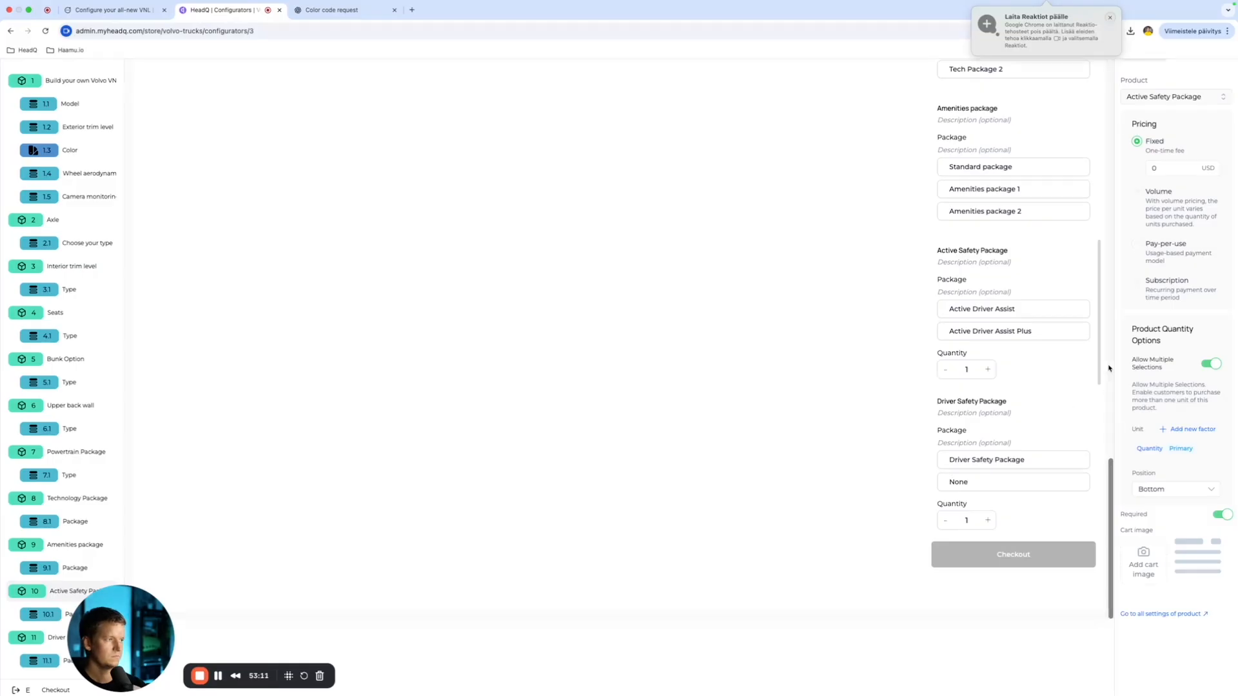
pyautogui.click(1215, 365)
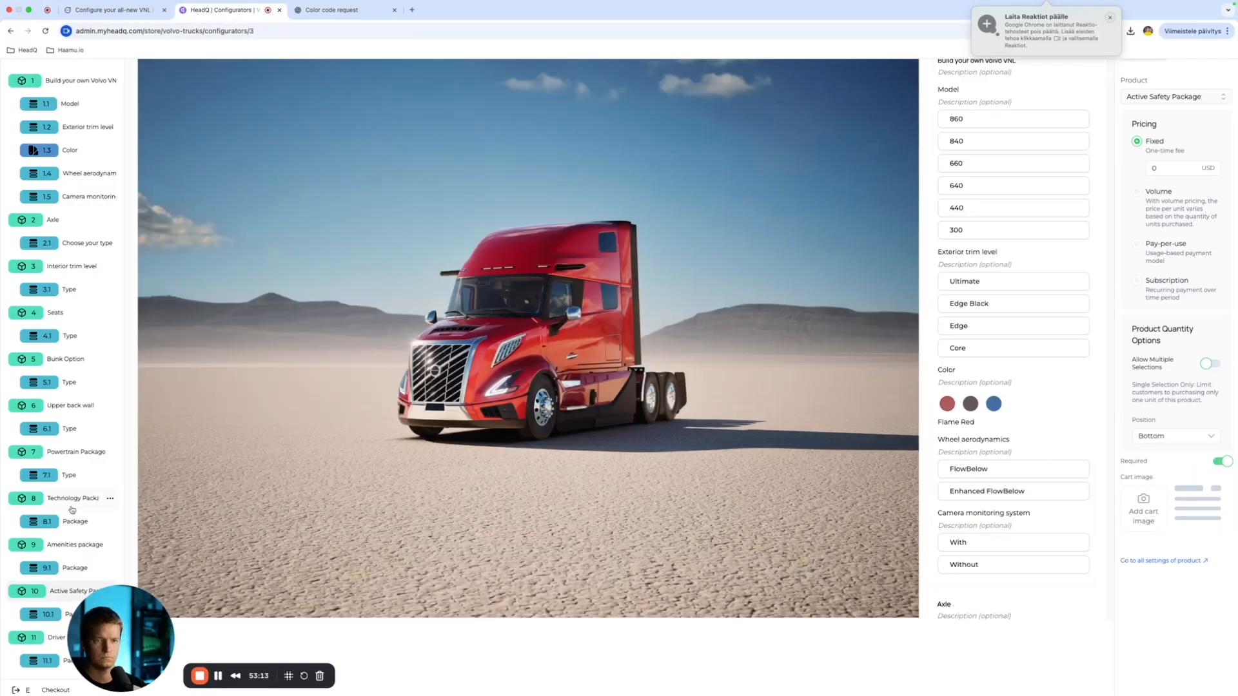
pyautogui.click(54, 638)
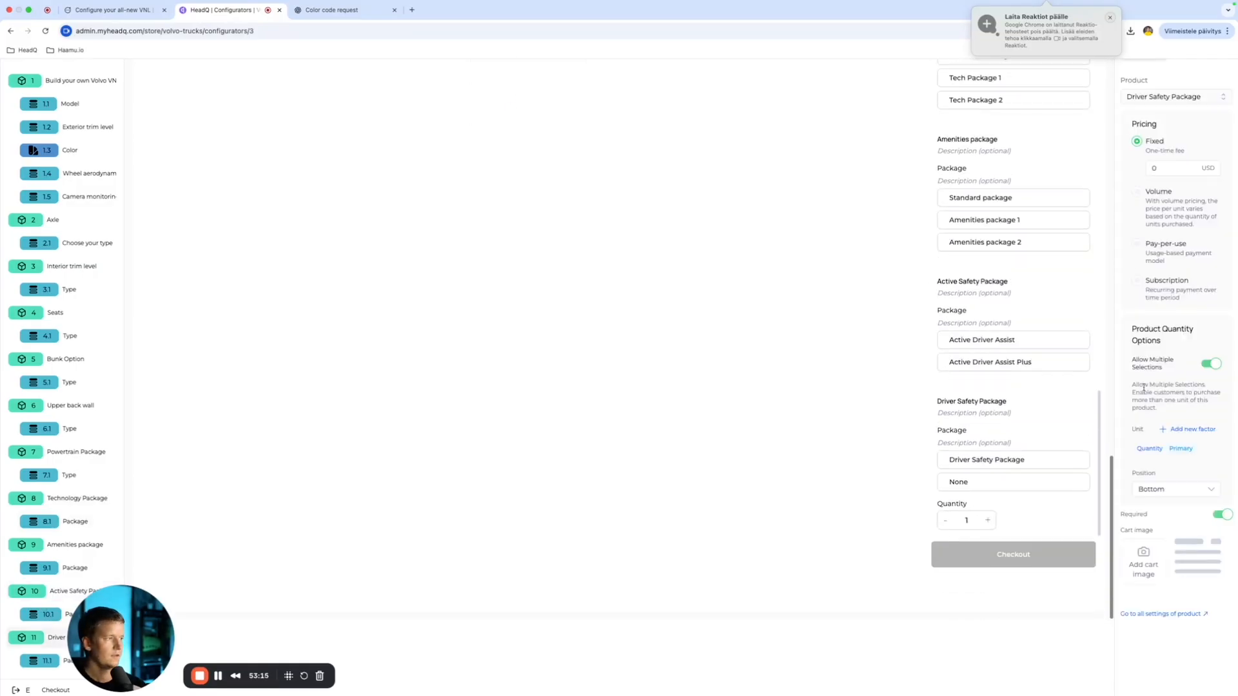
pyautogui.click(1218, 365)
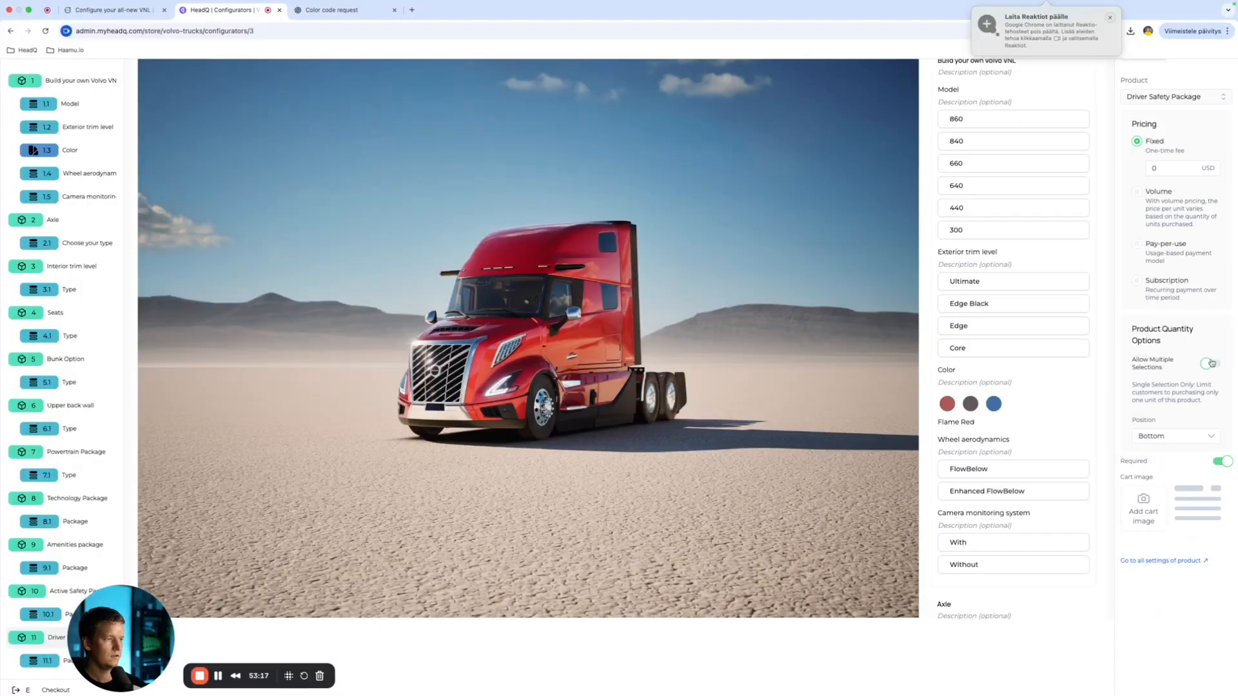
# Step: Add a Pricing element after the Driver Safety Package and stop hiding its price behind a button
pyautogui.scroll(2, 497, 115)
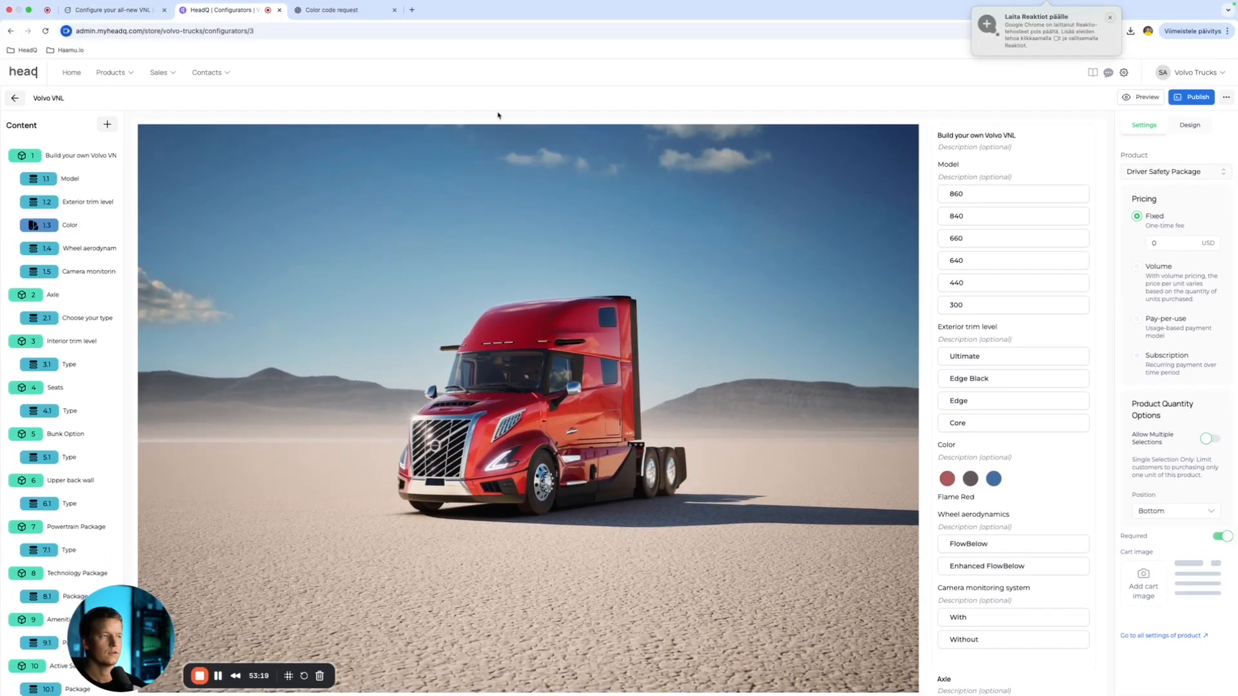
pyautogui.click(107, 125)
pyautogui.click(212, 224)
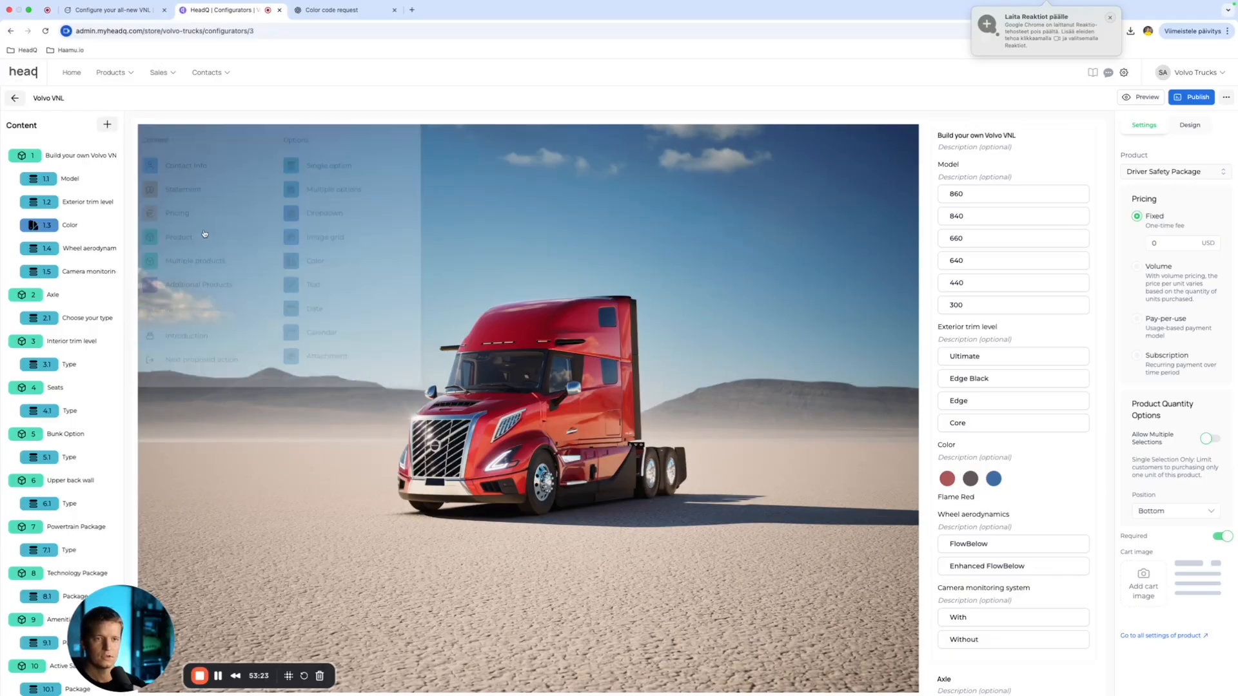
pyautogui.scroll(-3, 77, 452)
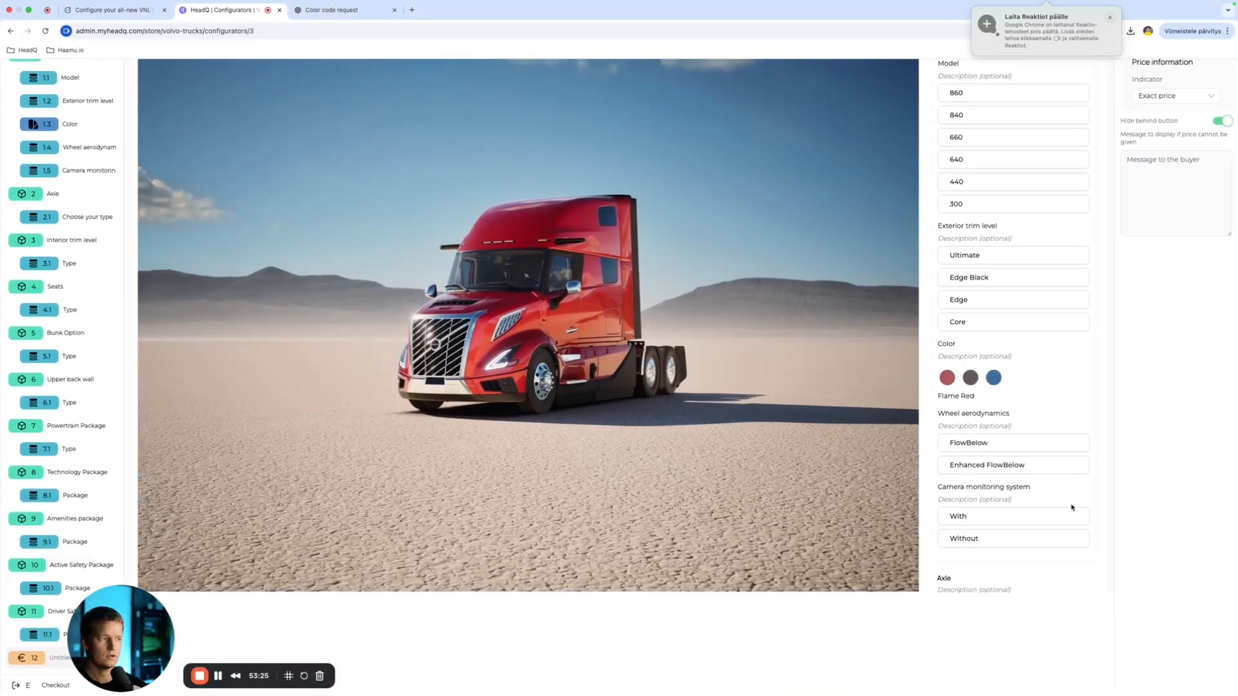
pyautogui.scroll(-5, 1038, 437)
pyautogui.scroll(-6, 1039, 438)
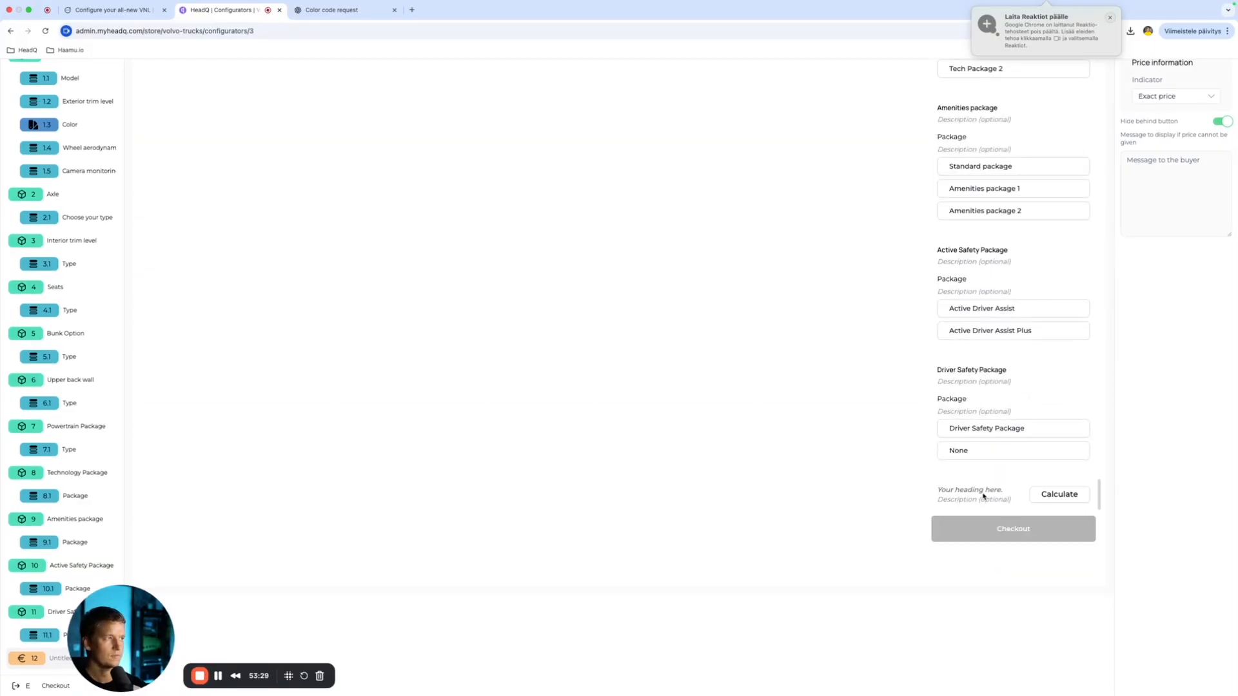
pyautogui.click(1222, 121)
pyautogui.scroll(15, 1055, 497)
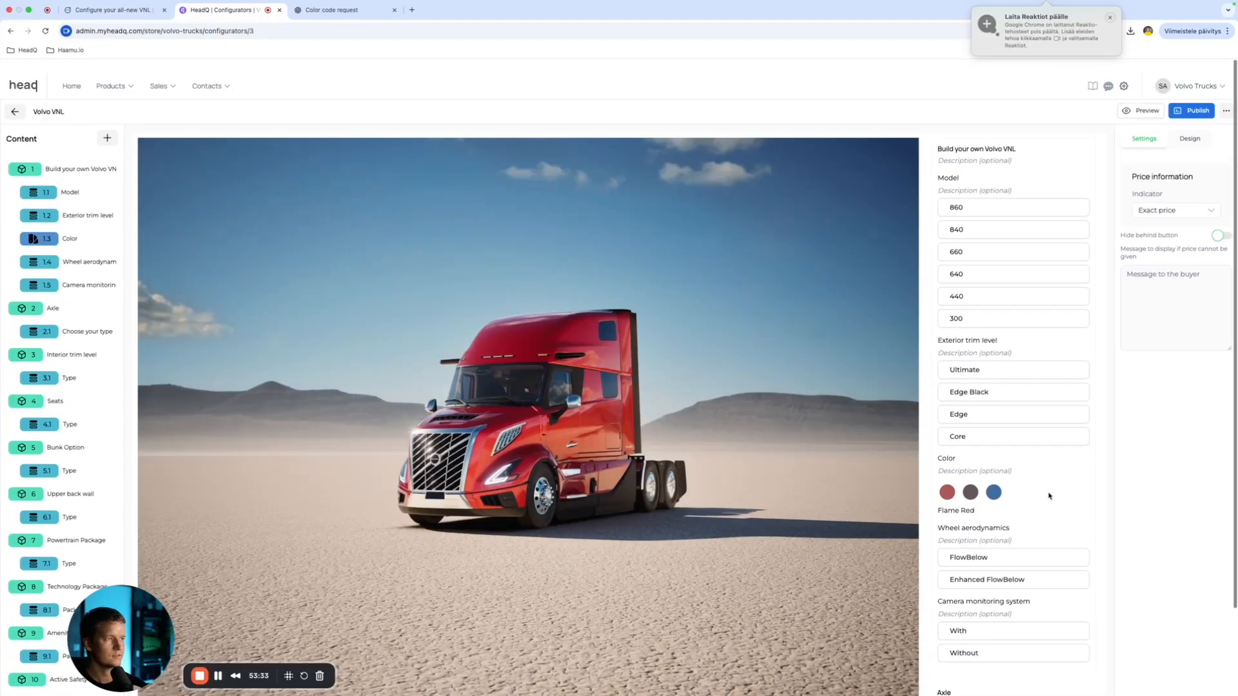
pyautogui.scroll(-1, 1050, 477)
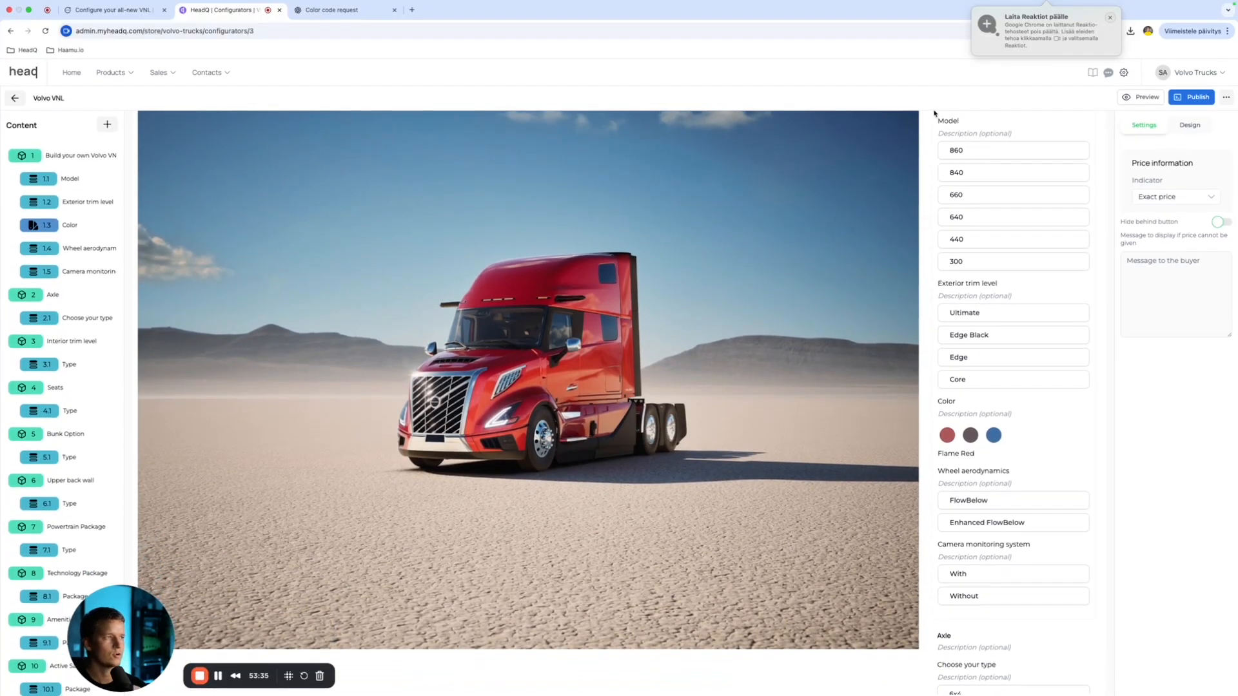
# Step: Set the one-time fixed price of the Build your own Volvo VNL product to 200 USD
pyautogui.click(76, 156)
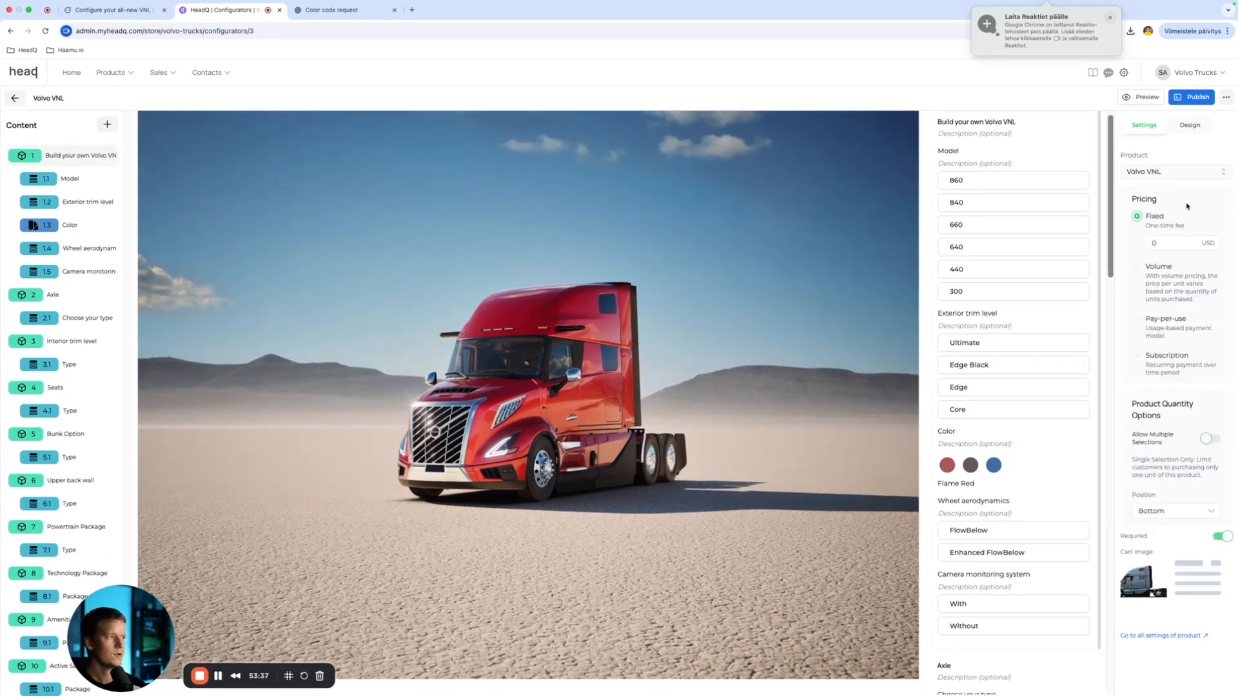
pyautogui.click(1167, 243)
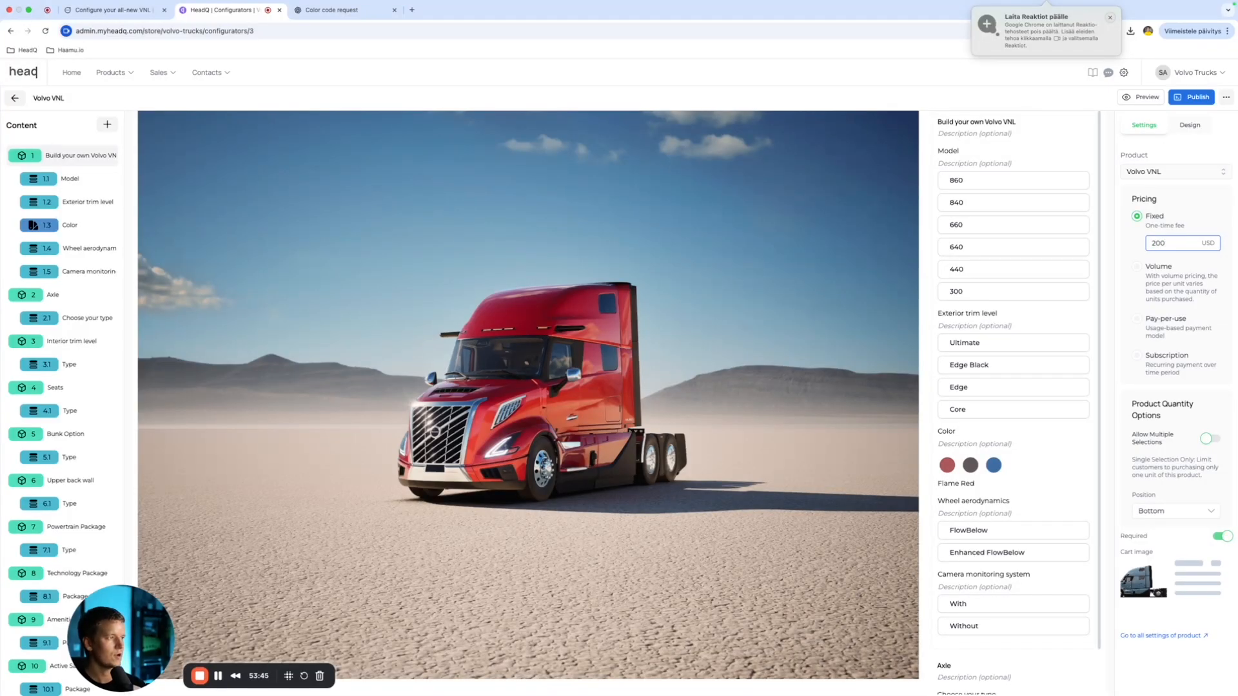
# Step: Set the Model price increases to 200000 USD for 860, 150000 for 840, and 100000 each for 660 and 640, and save
pyautogui.click(1029, 186)
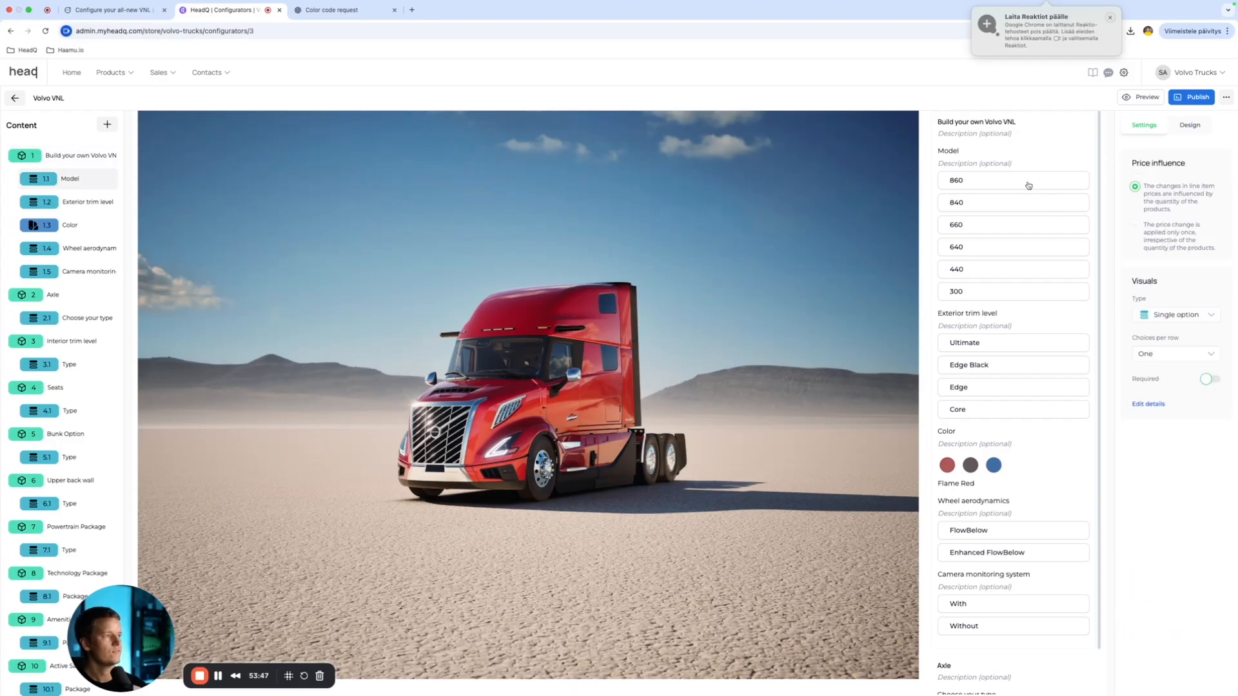
pyautogui.click(967, 221)
pyautogui.click(710, 365)
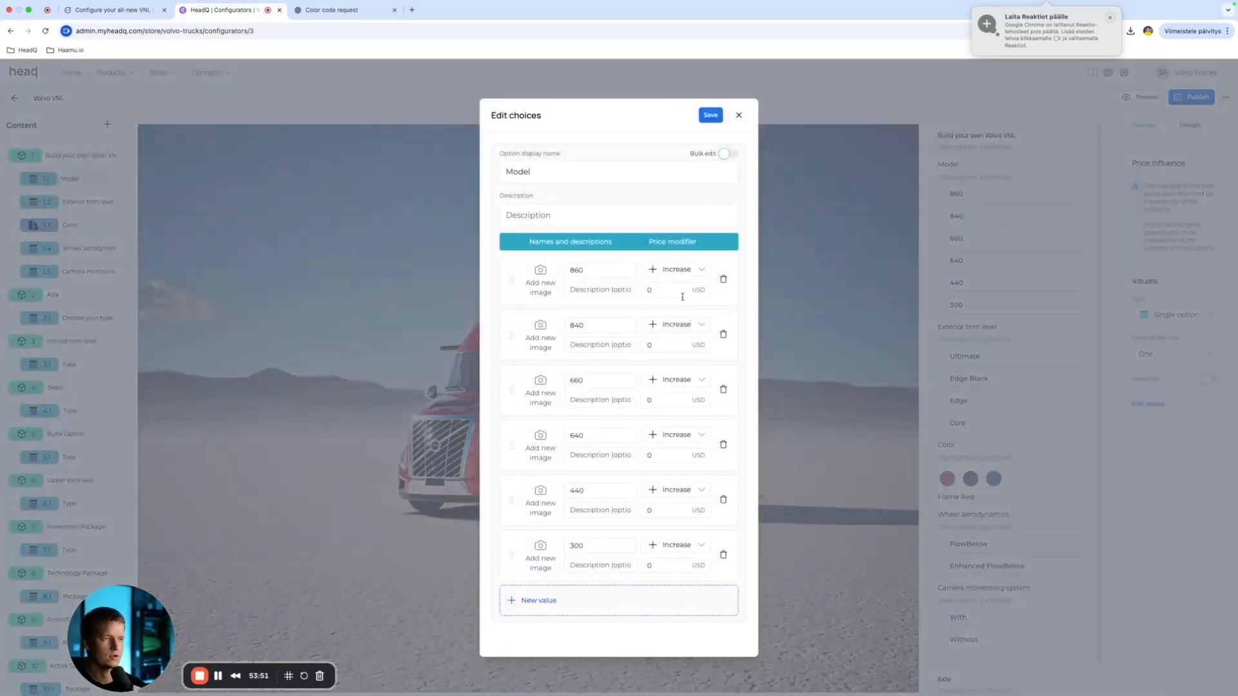
pyautogui.click(682, 296)
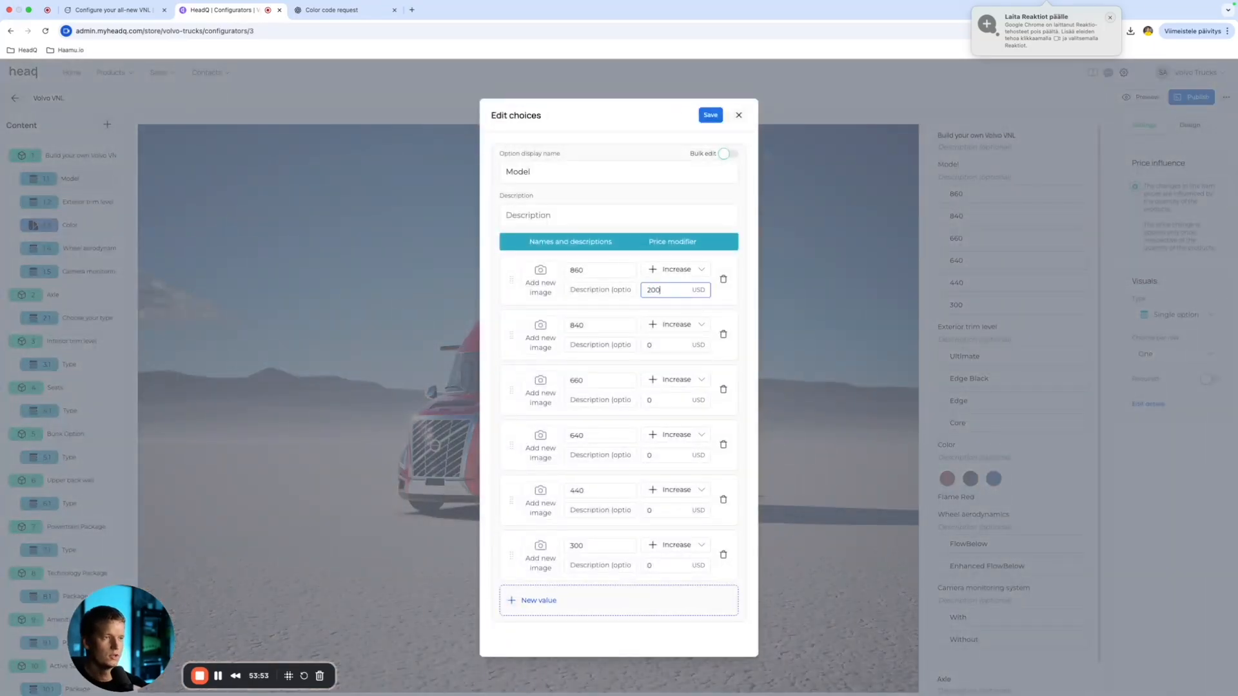
pyautogui.click(668, 342)
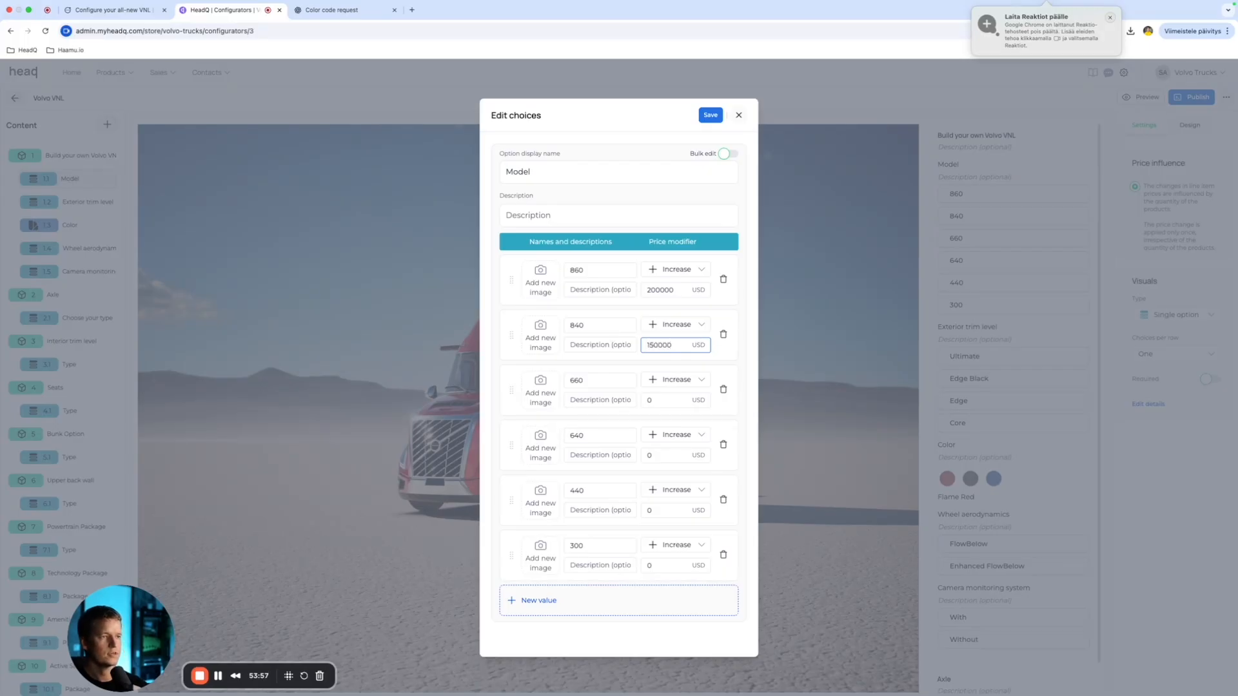
pyautogui.click(652, 400)
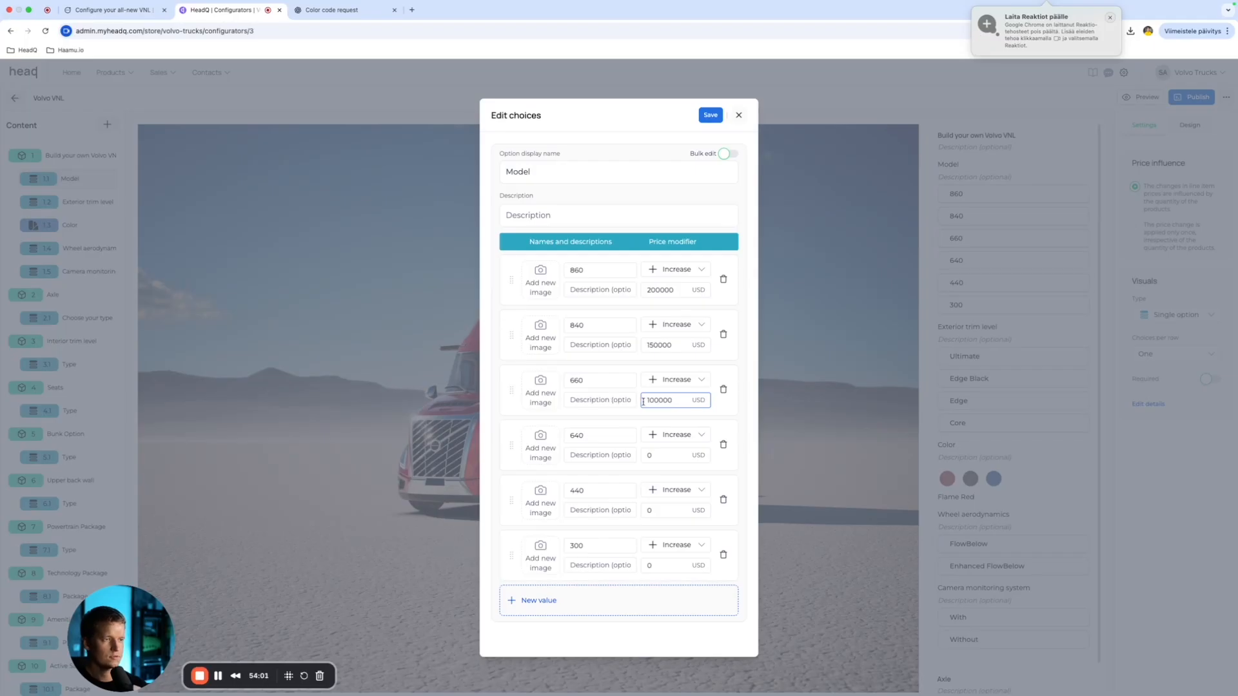
pyautogui.click(673, 452)
pyautogui.write('100000')
pyautogui.press('Tab')
pyautogui.press('Tab')
pyautogui.click(712, 116)
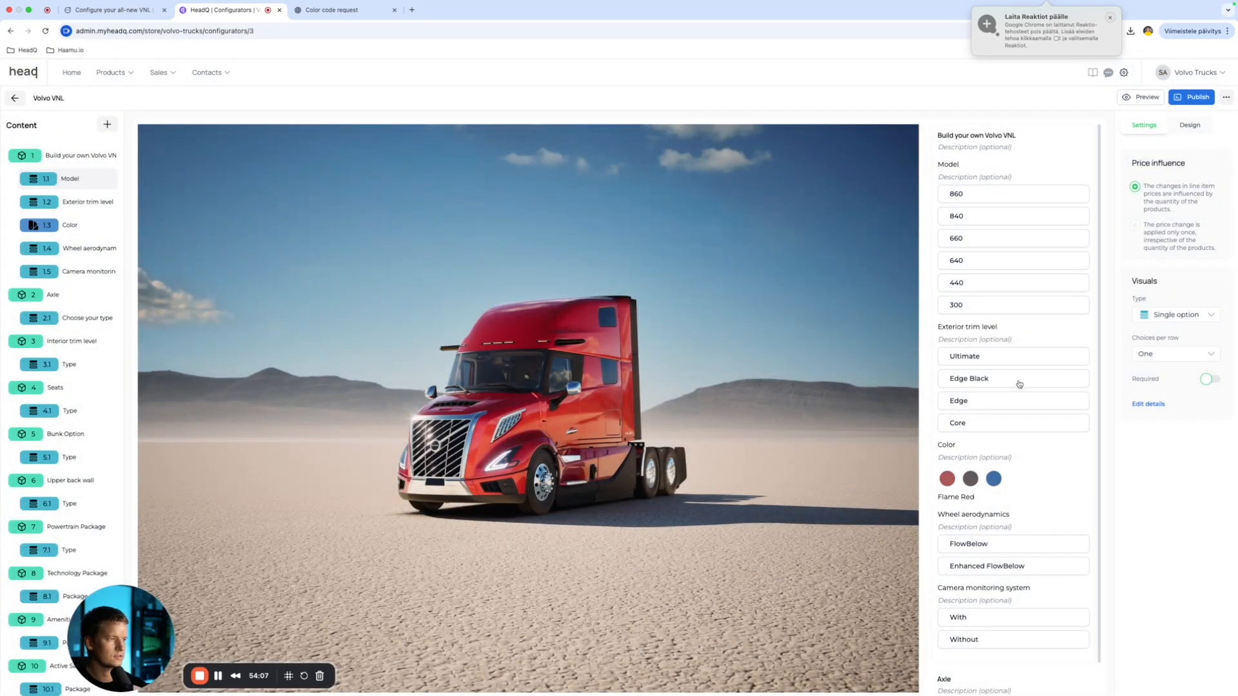
# Step: Set the Exterior trim level price increases to 15000 USD for Ultimate and 5000 USD for Edge Black, and save the choices
pyautogui.doubleClick(1018, 384)
pyautogui.click(649, 306)
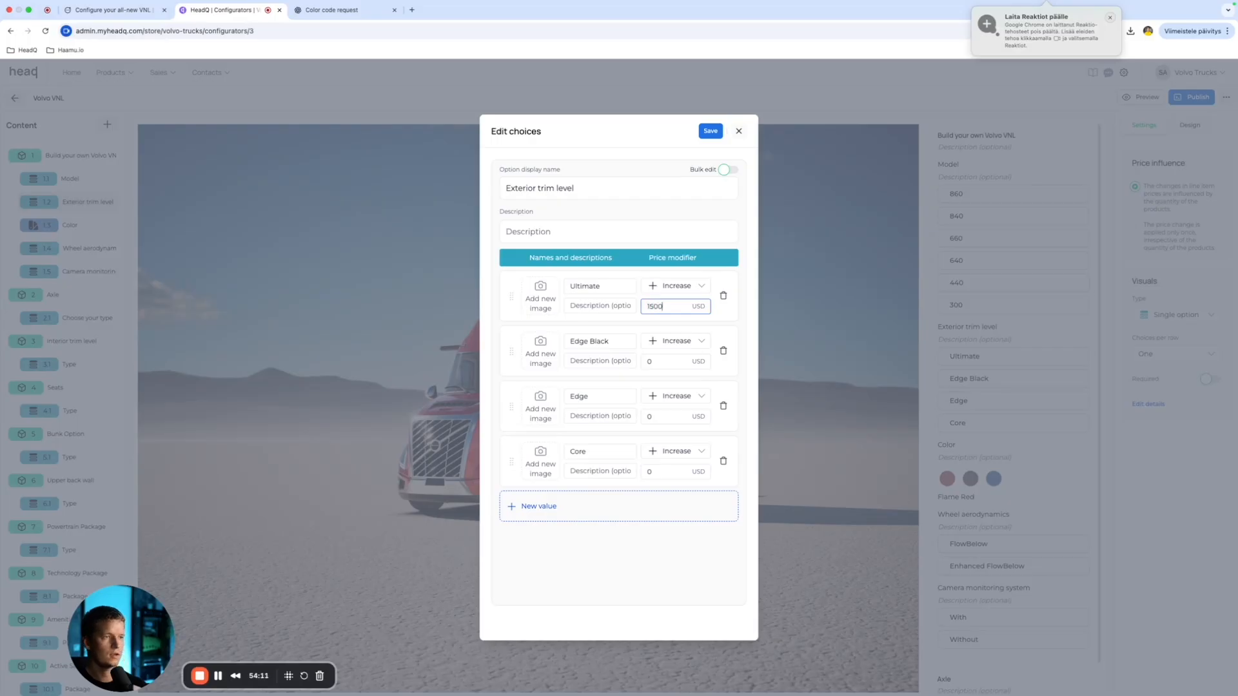
pyautogui.click(654, 361)
pyautogui.write('5000')
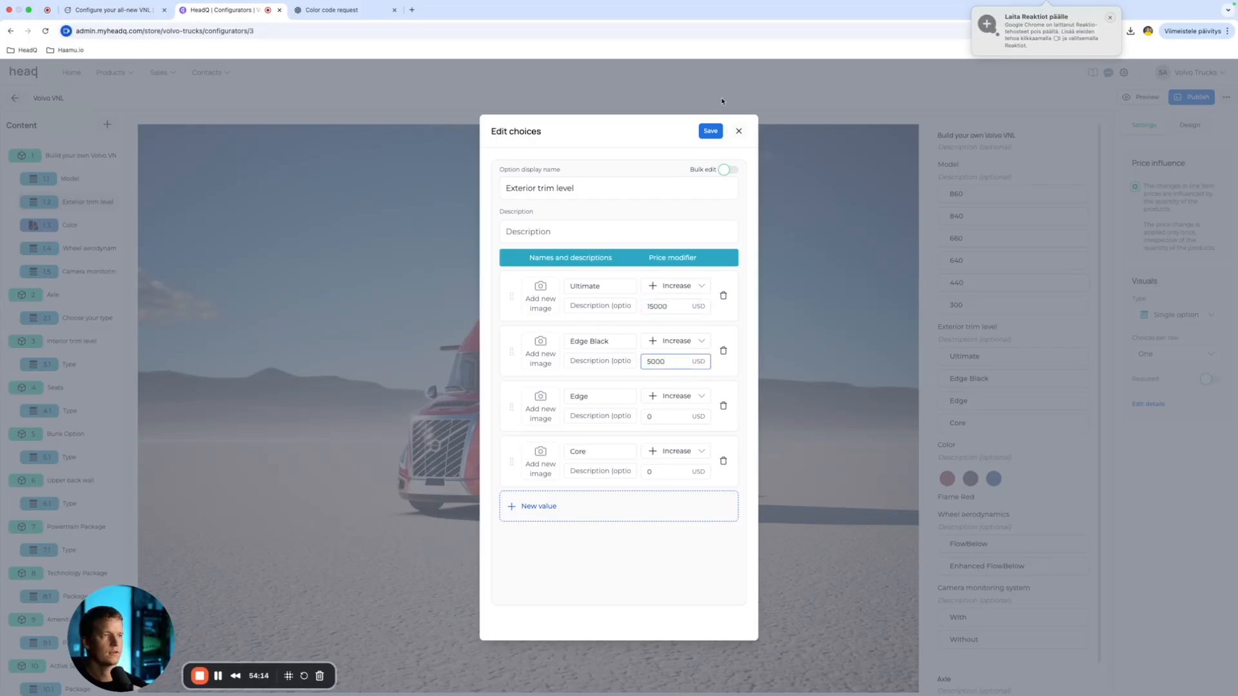
pyautogui.click(710, 131)
# Step: Set a price increase of 5000 USD on the X5 choice of the Seats type option and save it
pyautogui.scroll(-5, 1043, 556)
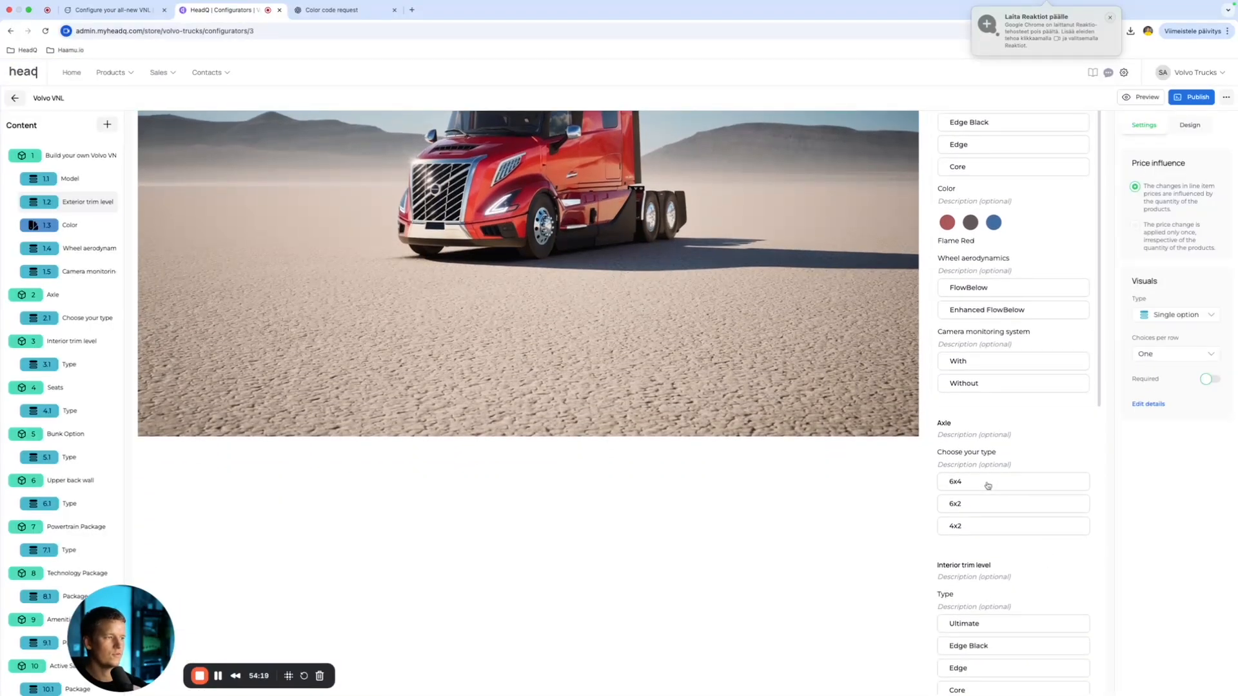
pyautogui.scroll(-2, 988, 485)
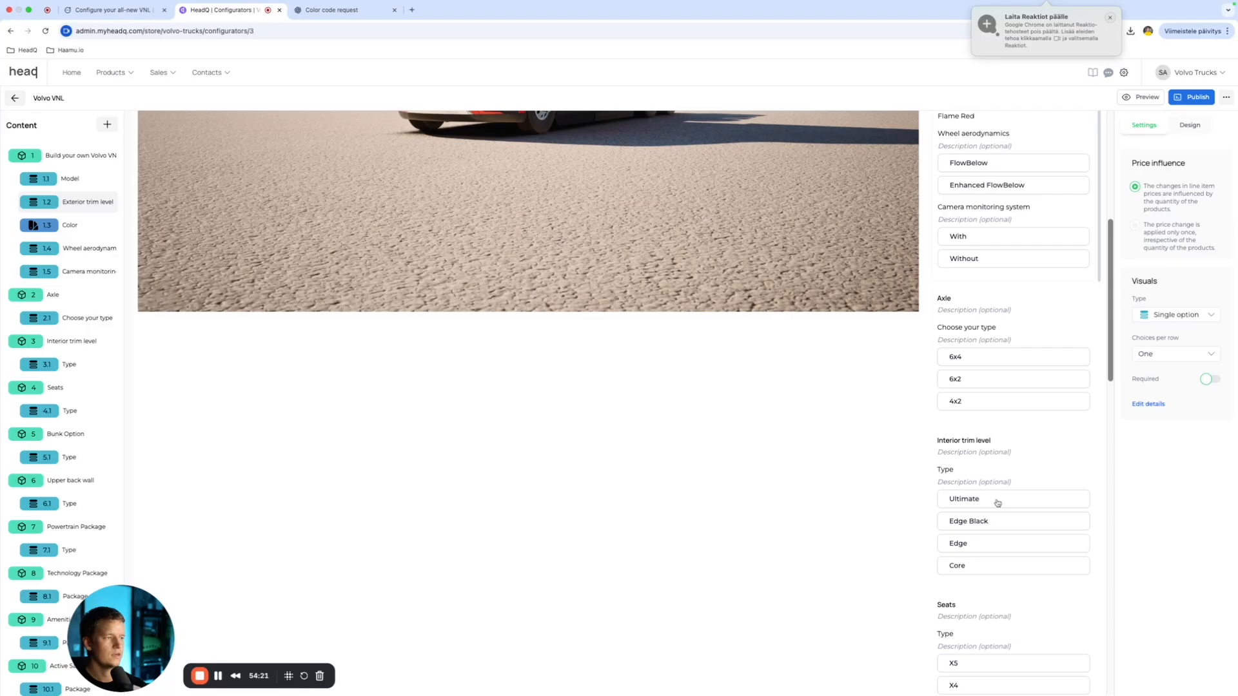
pyautogui.scroll(-2, 999, 503)
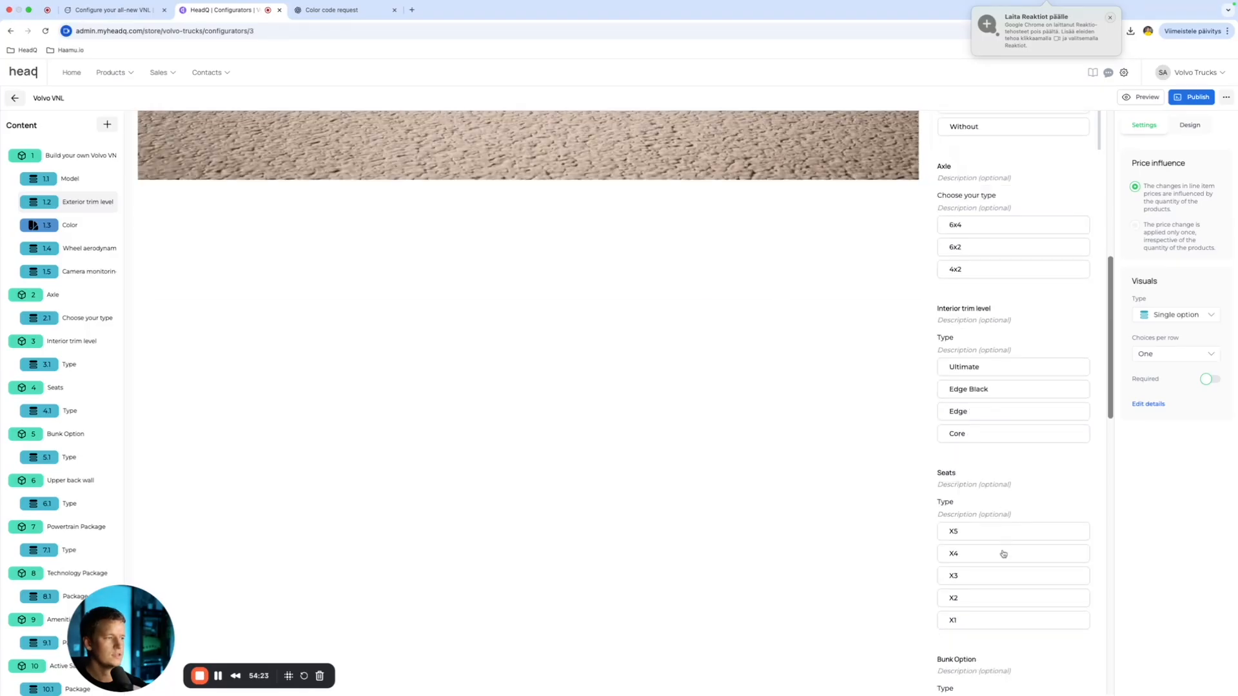
pyautogui.click(1003, 554)
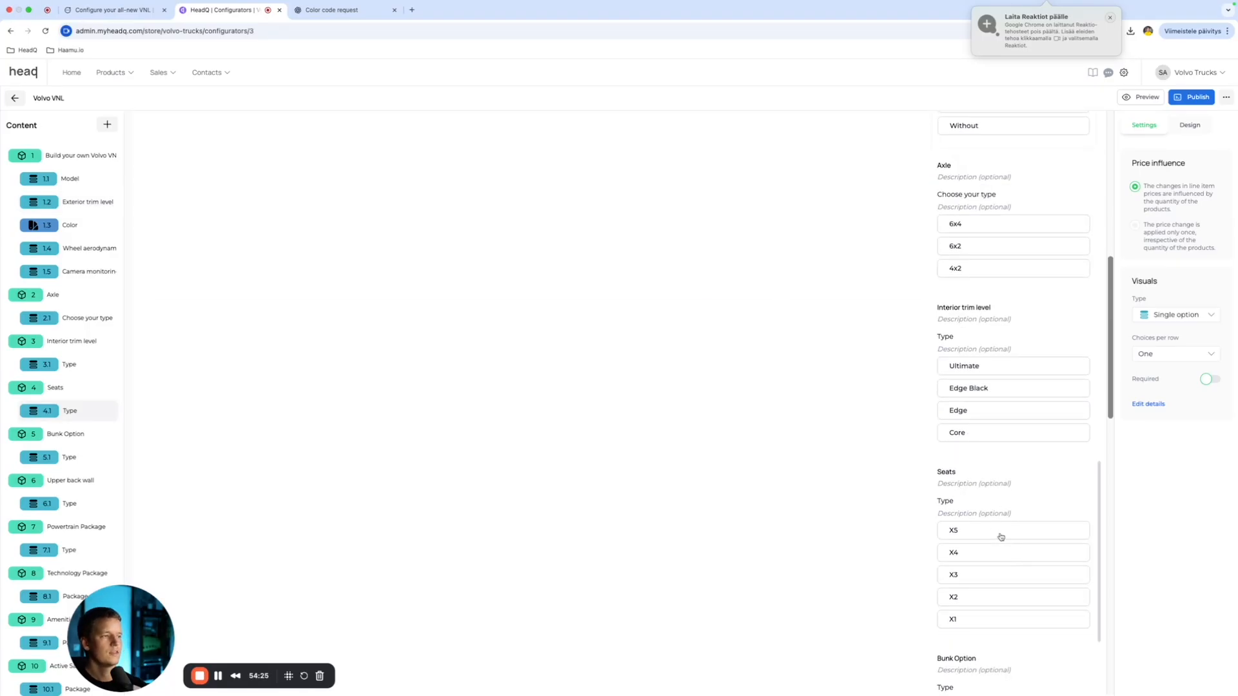
pyautogui.click(1001, 537)
pyautogui.click(669, 304)
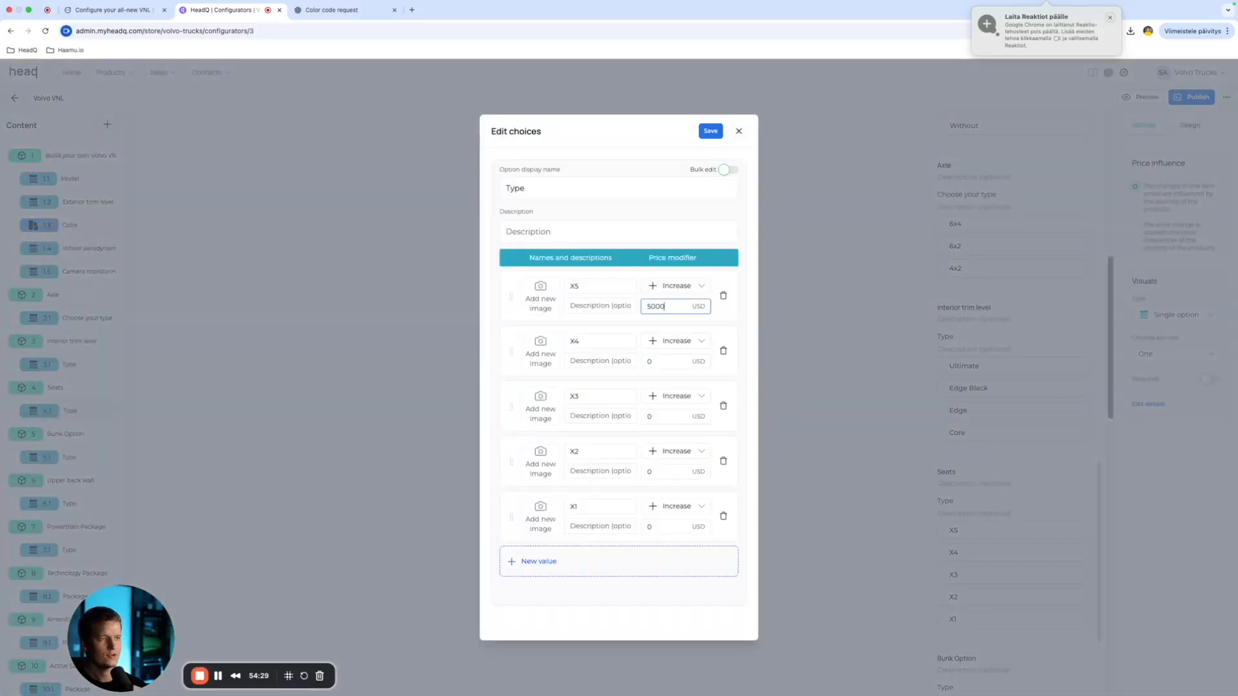
pyautogui.click(709, 132)
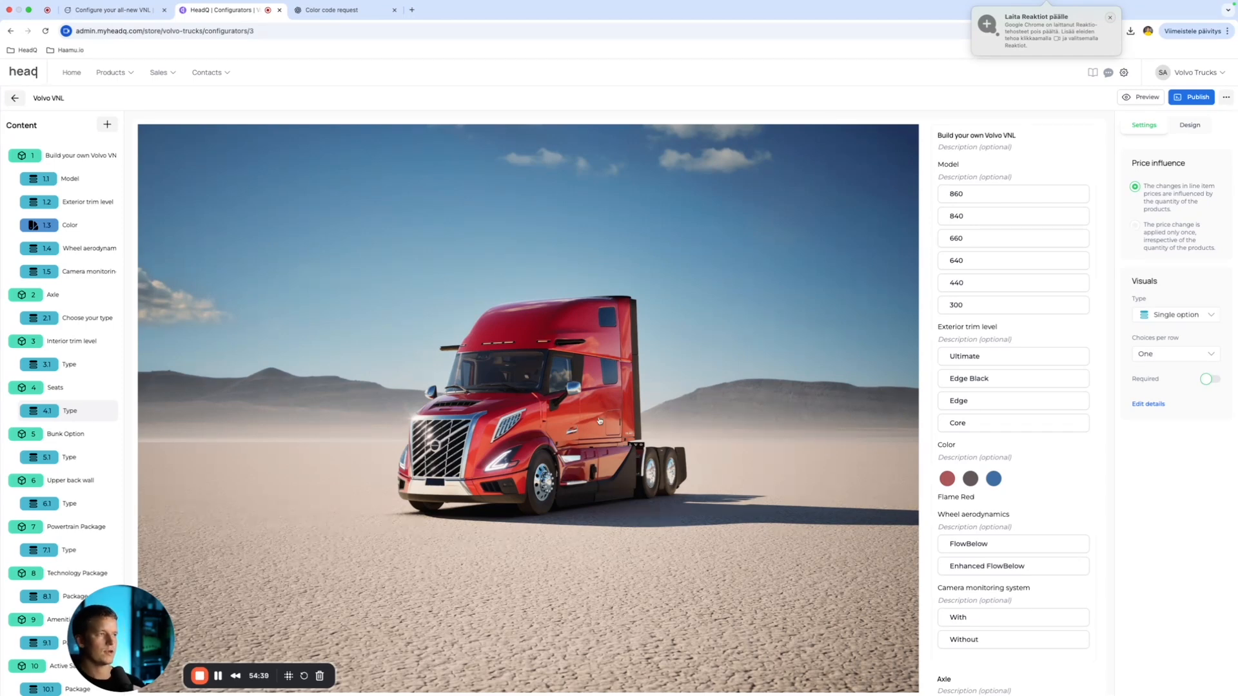
# Step: Preview the configurator and try the 840, 660, 640 and 440 models, ending on 840
pyautogui.click(1135, 98)
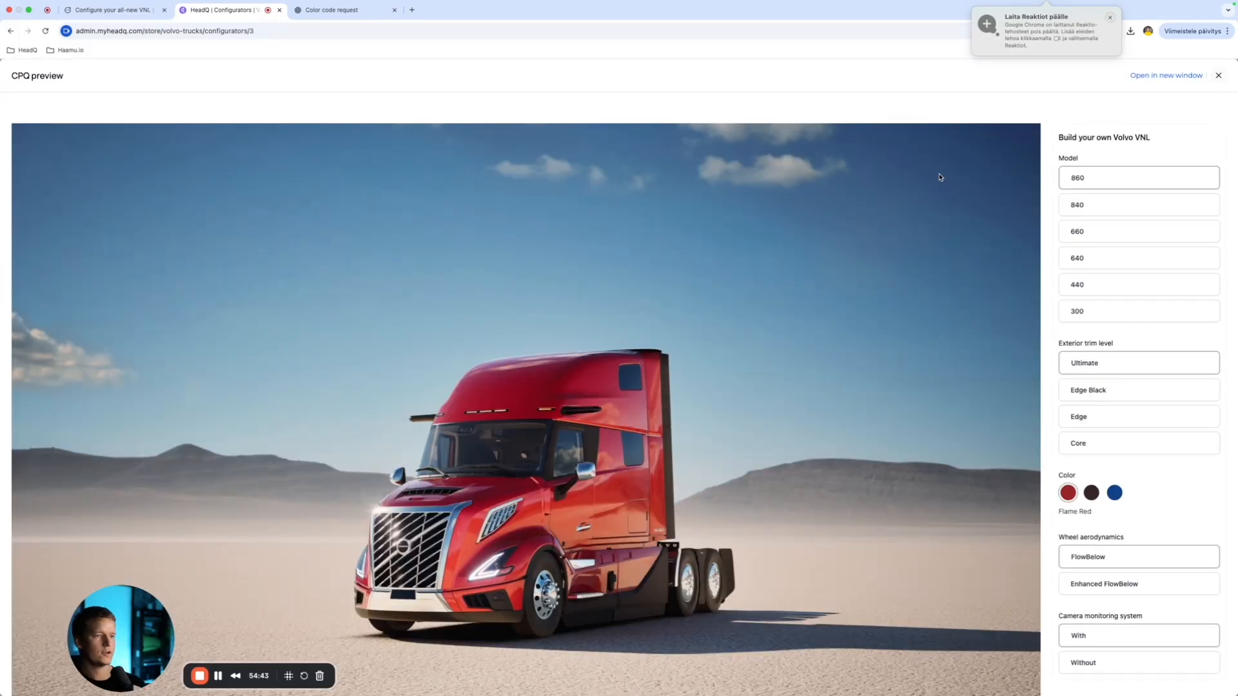
pyautogui.click(1151, 206)
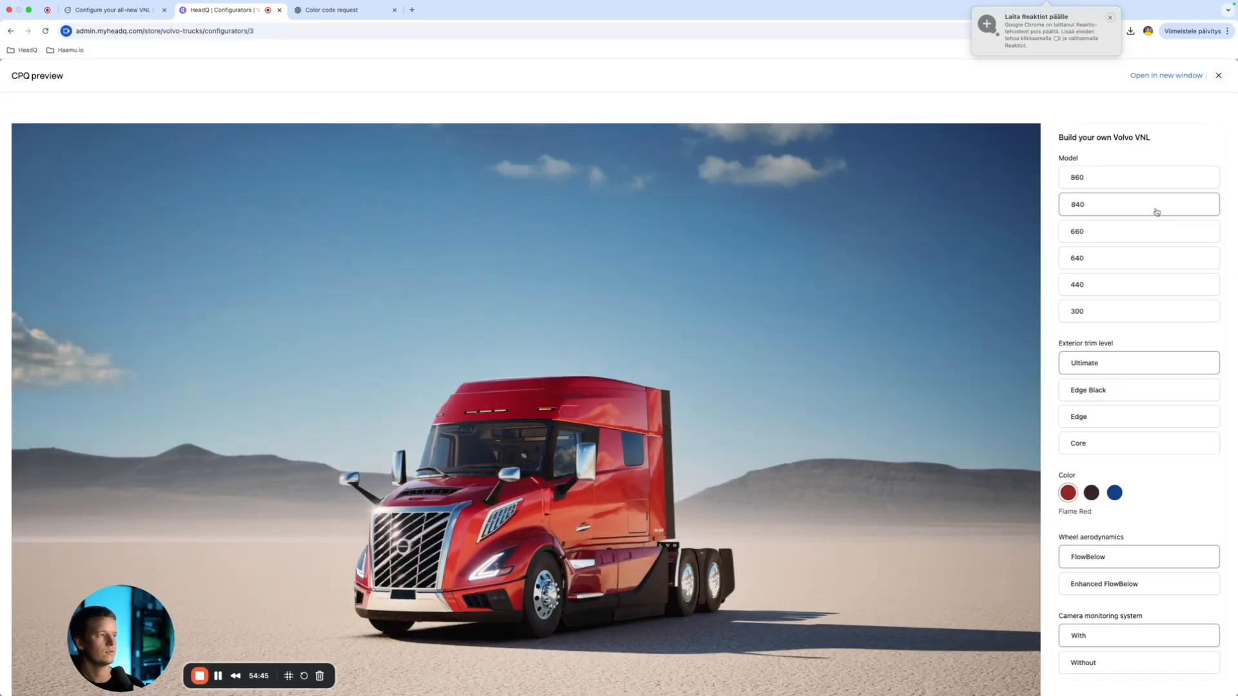
pyautogui.click(1149, 231)
pyautogui.click(1149, 261)
pyautogui.click(1143, 289)
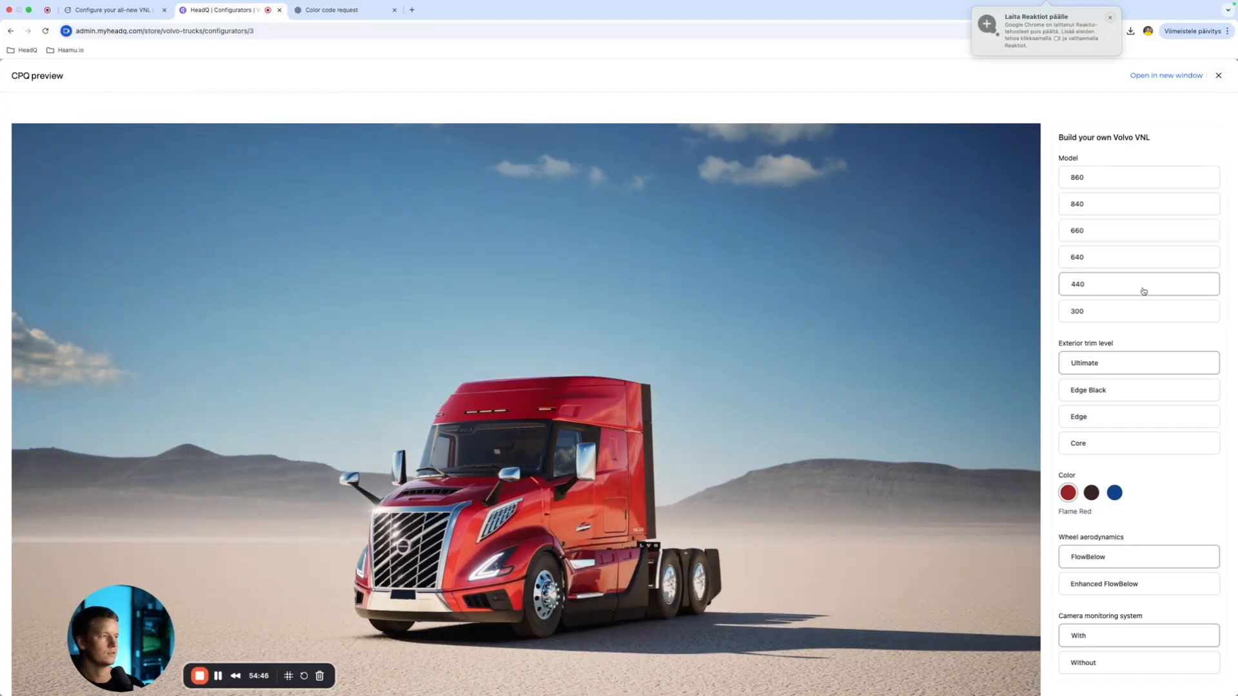
pyautogui.click(1135, 213)
# Step: Try the Edge Black and Edge exterior trims and each color in the preview, ending on Flame Red, Ultimate trim and model 860
pyautogui.click(1142, 394)
pyautogui.click(1136, 418)
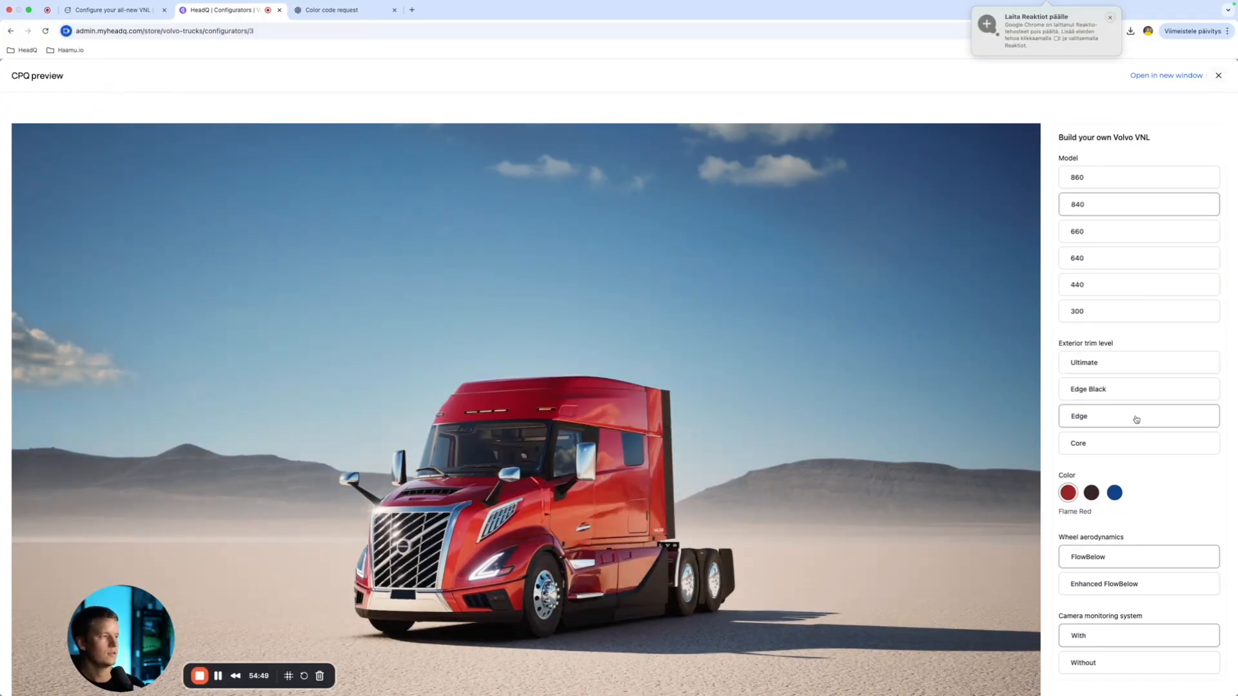
pyautogui.click(1092, 493)
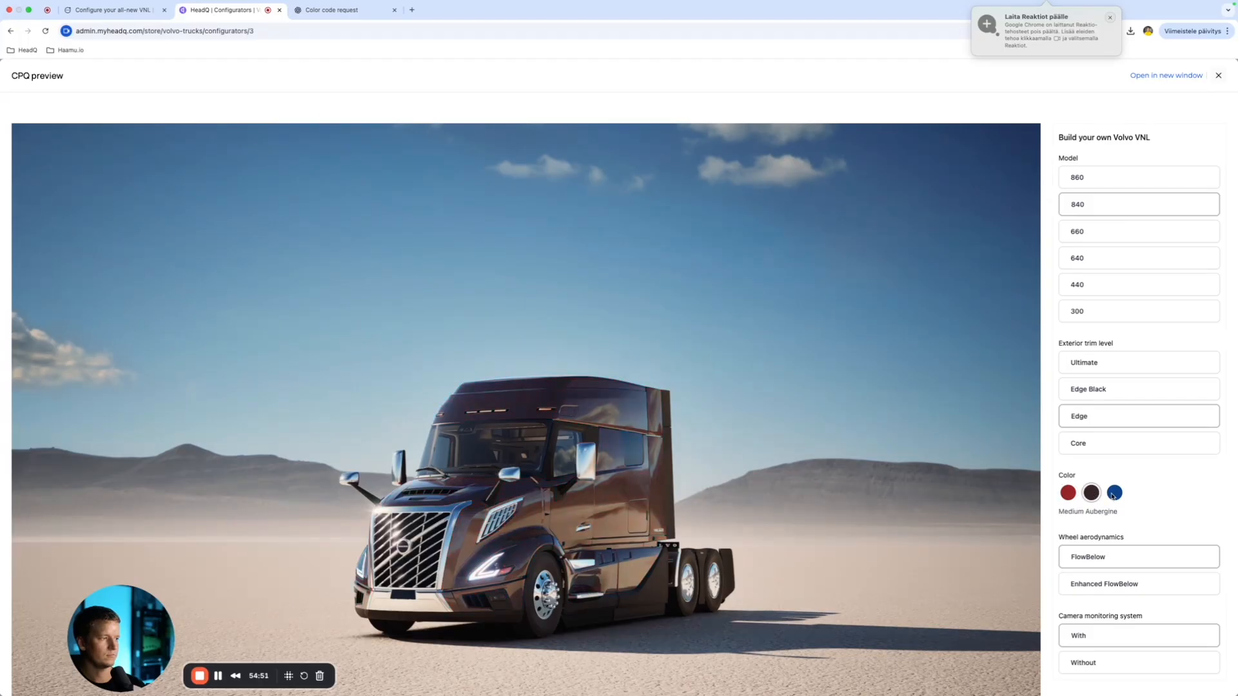
pyautogui.click(1113, 495)
pyautogui.click(1069, 494)
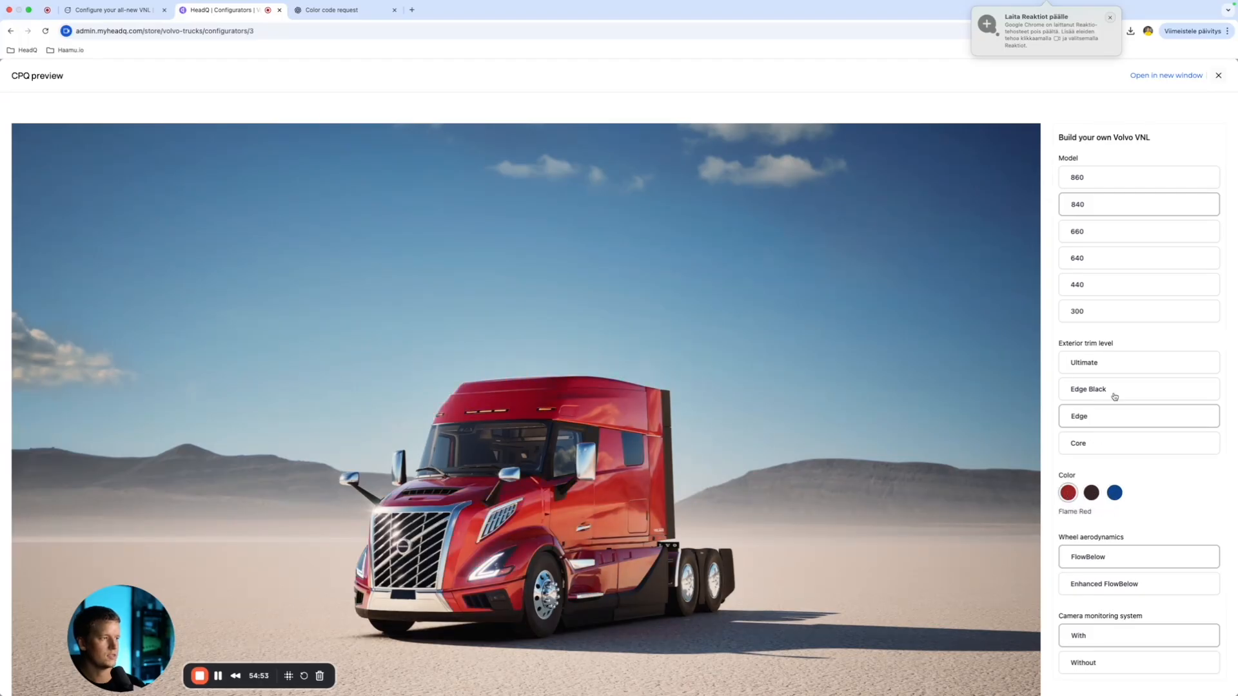
pyautogui.click(1128, 365)
pyautogui.click(1097, 181)
# Step: Choose Enhanced FlowBelow wheel aerodynamics in the preview and test the camera monitoring system choices, ending on With
pyautogui.scroll(-3, 1126, 359)
pyautogui.click(1129, 499)
pyautogui.scroll(-2, 1129, 500)
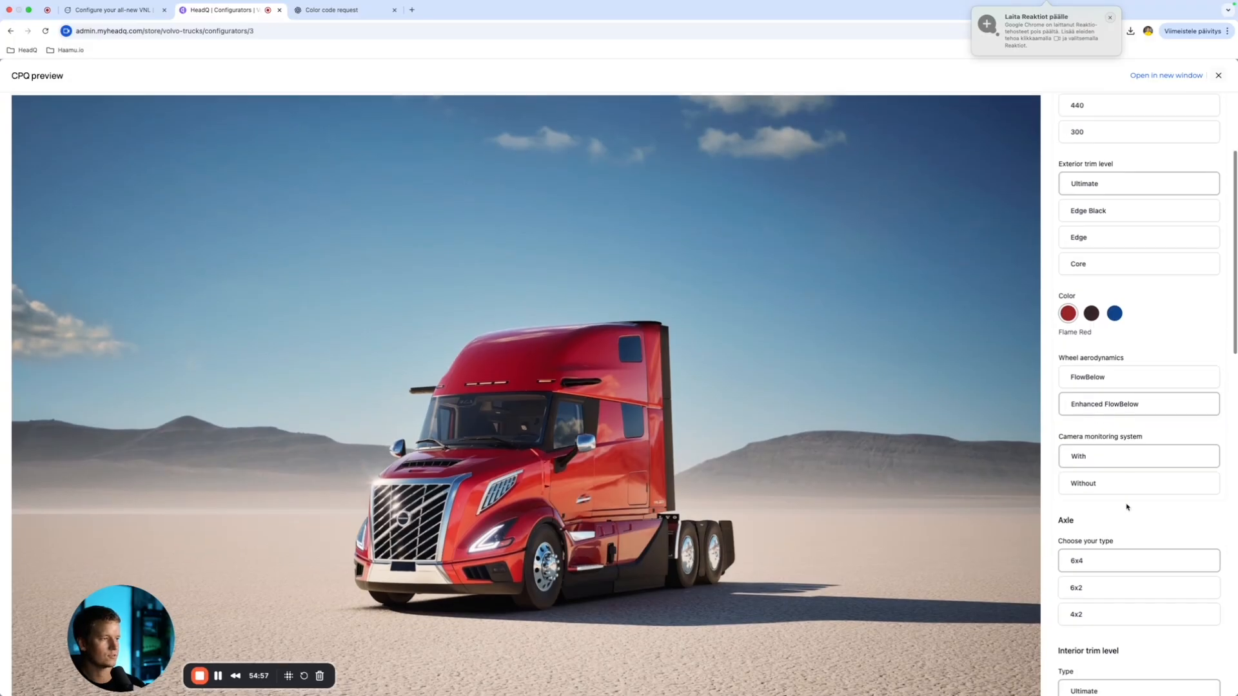
pyautogui.click(1129, 490)
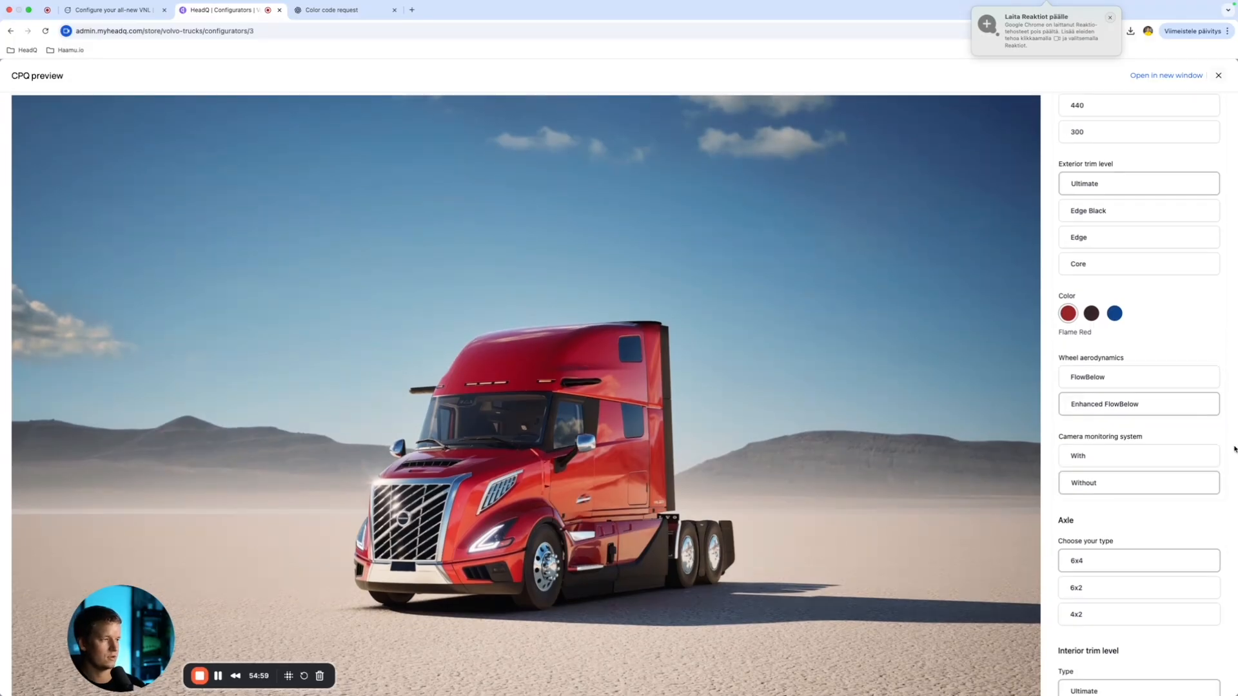
pyautogui.click(1162, 456)
# Step: Compare the 6x2, 4x2 and 6x4 axle types in the preview, ending on 6x4
pyautogui.scroll(-1, 1160, 510)
pyautogui.click(1155, 533)
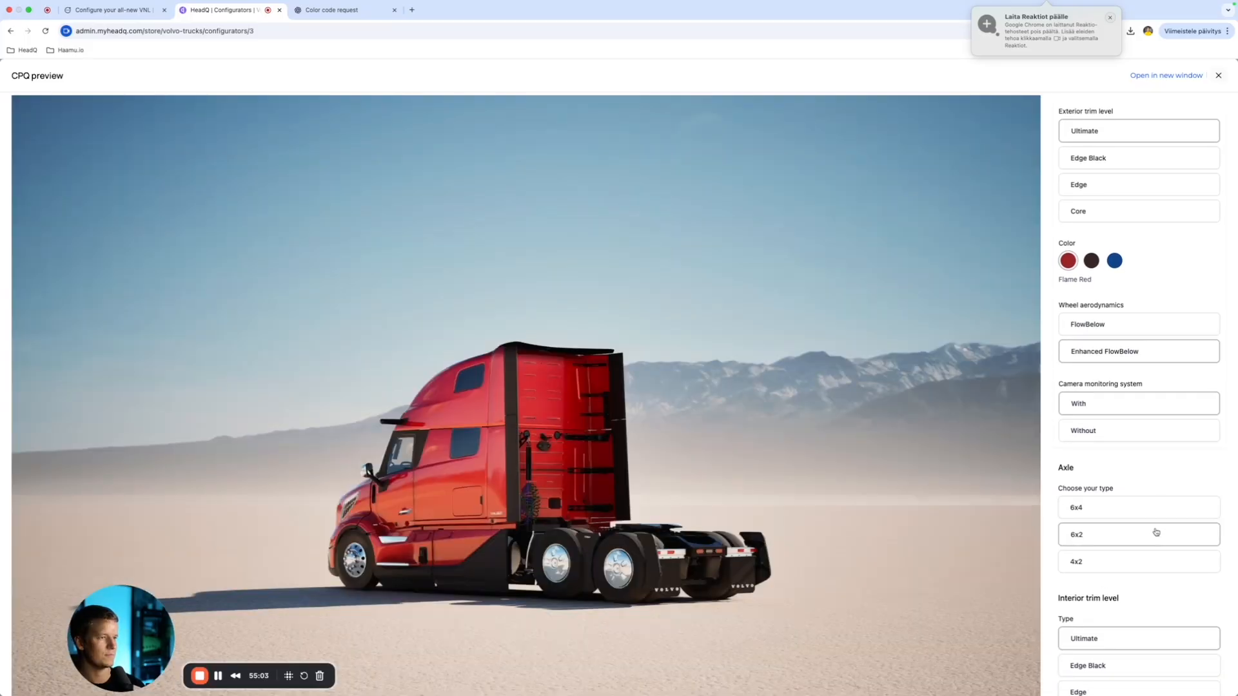
pyautogui.click(1151, 559)
pyautogui.click(1144, 541)
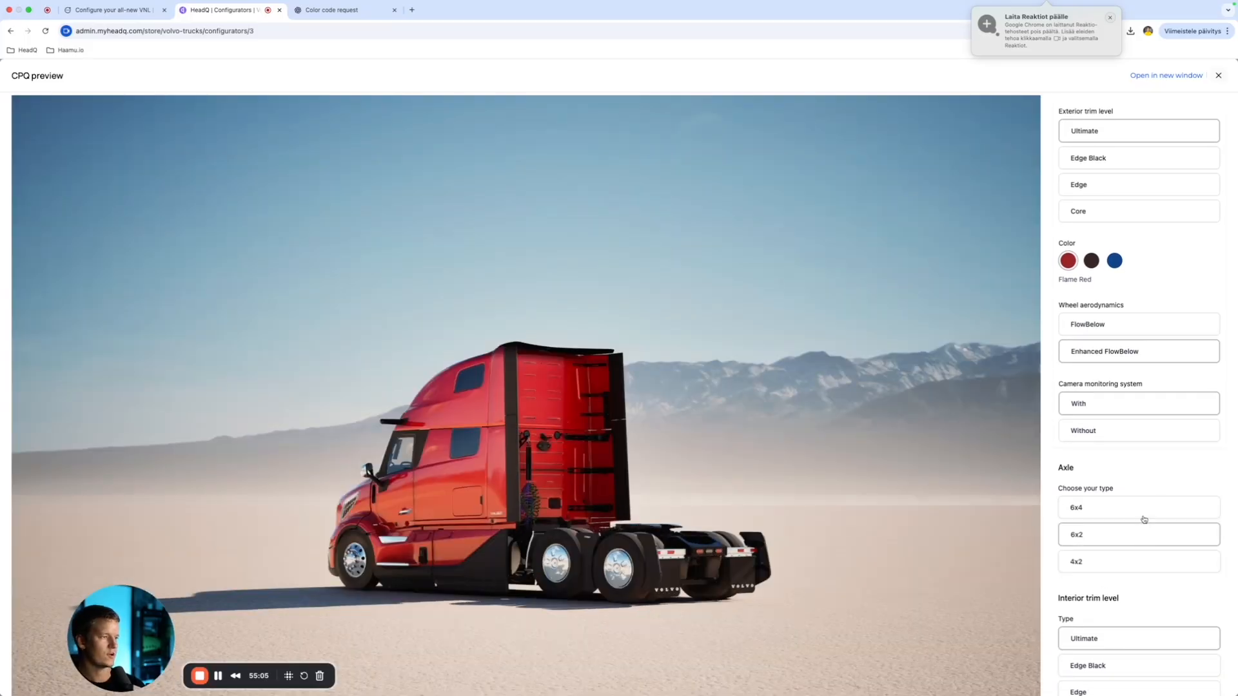
pyautogui.click(1146, 514)
pyautogui.click(1152, 537)
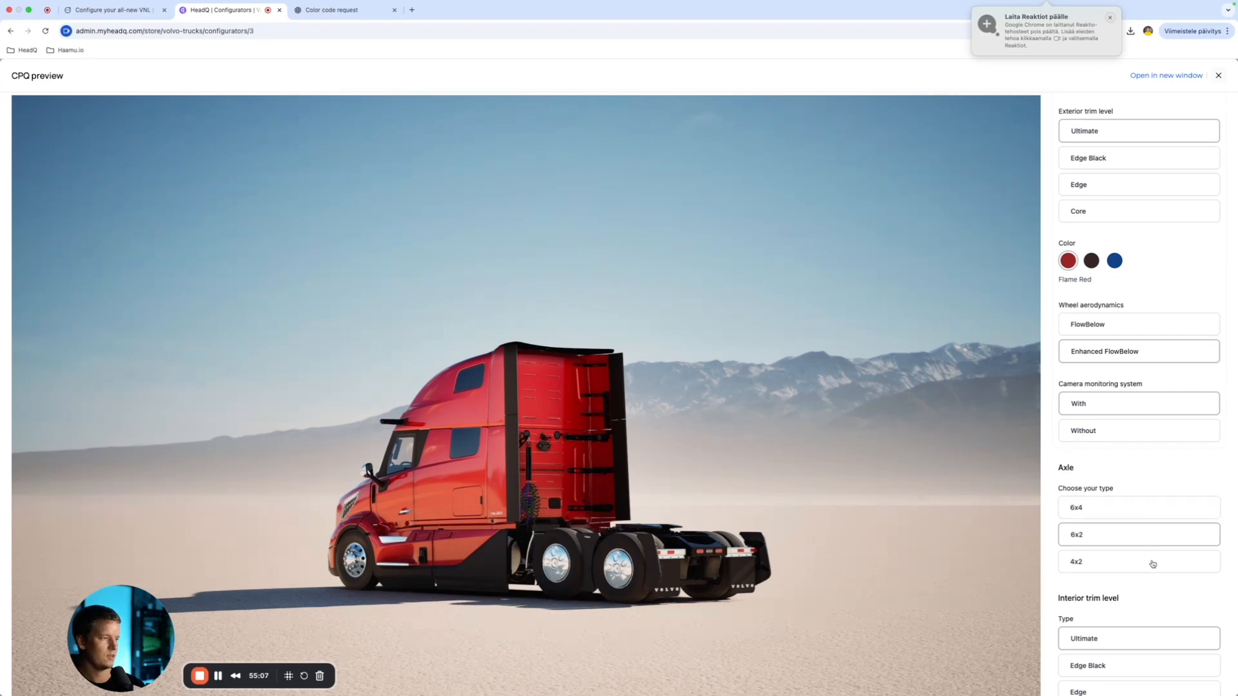
pyautogui.click(1153, 563)
pyautogui.click(1135, 545)
pyautogui.click(1156, 513)
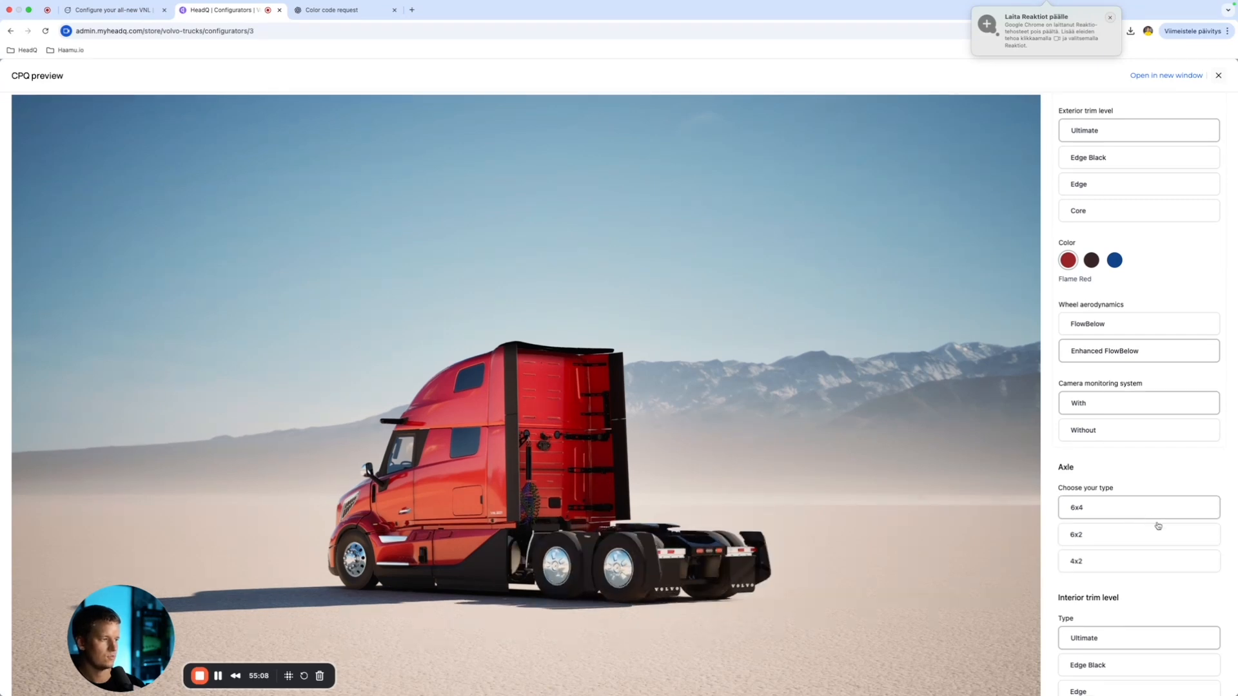
# Step: Compare the Edge Black, Edge and Ultimate interior trim levels in the preview, ending on Ultimate
pyautogui.scroll(-3, 1158, 523)
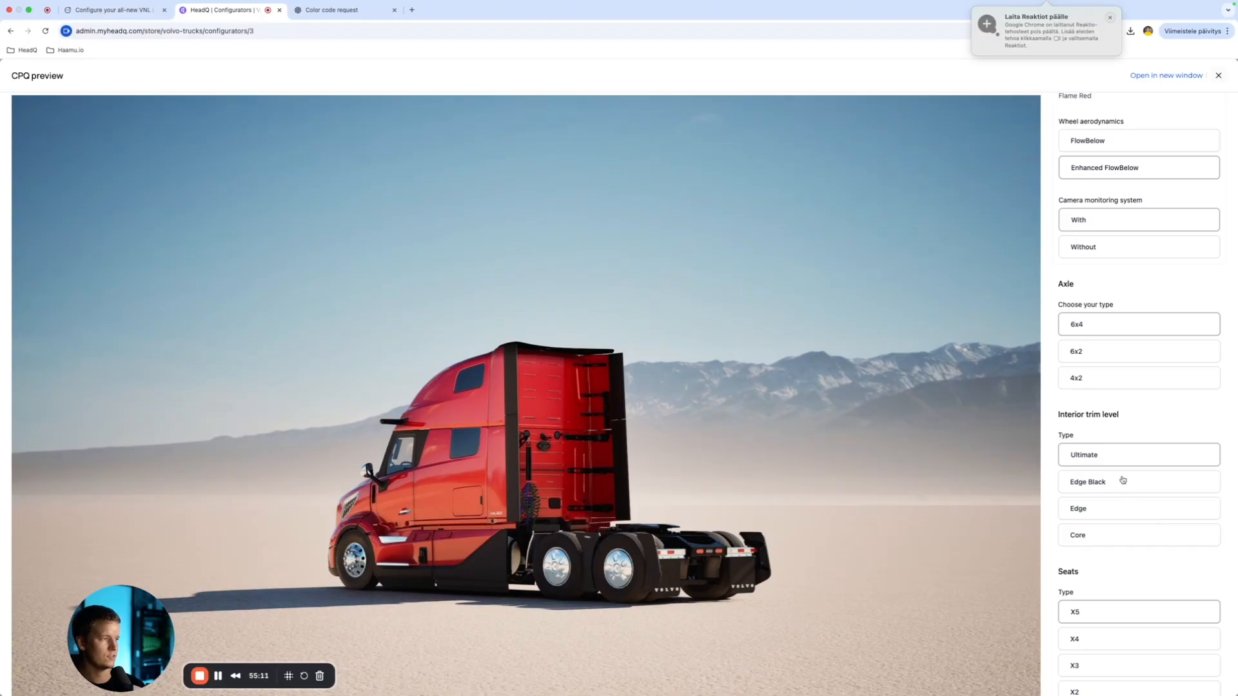
pyautogui.click(1122, 481)
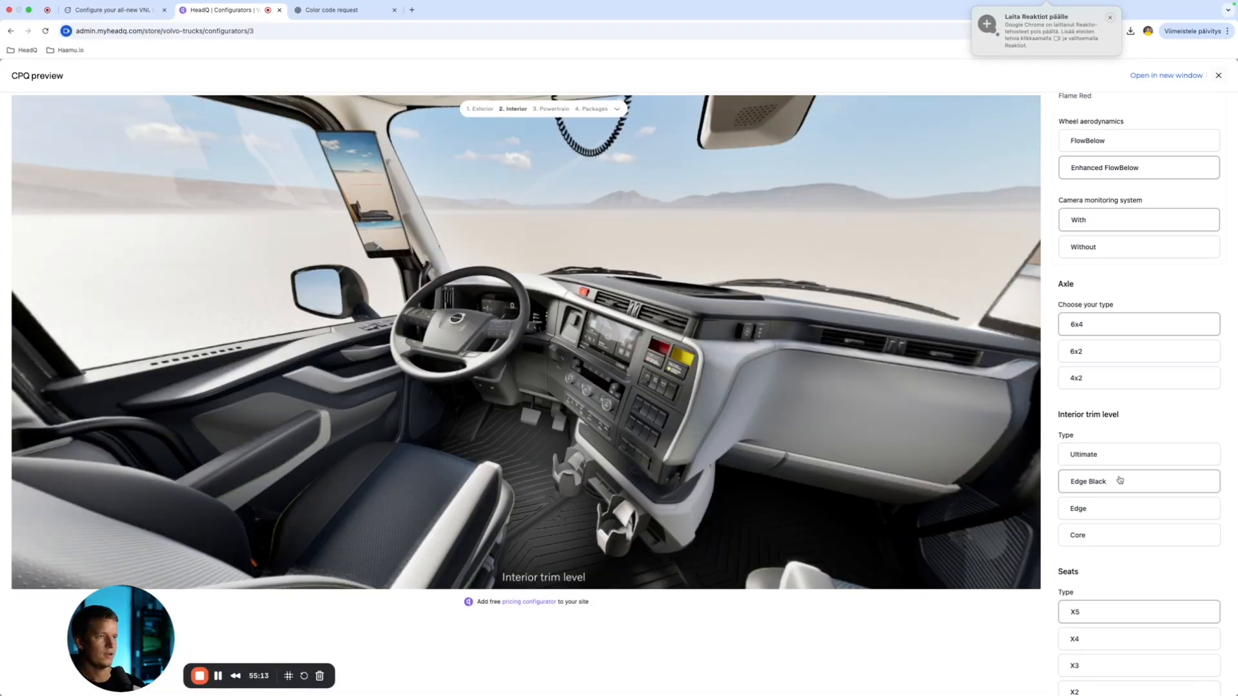
pyautogui.click(1118, 463)
pyautogui.click(1127, 481)
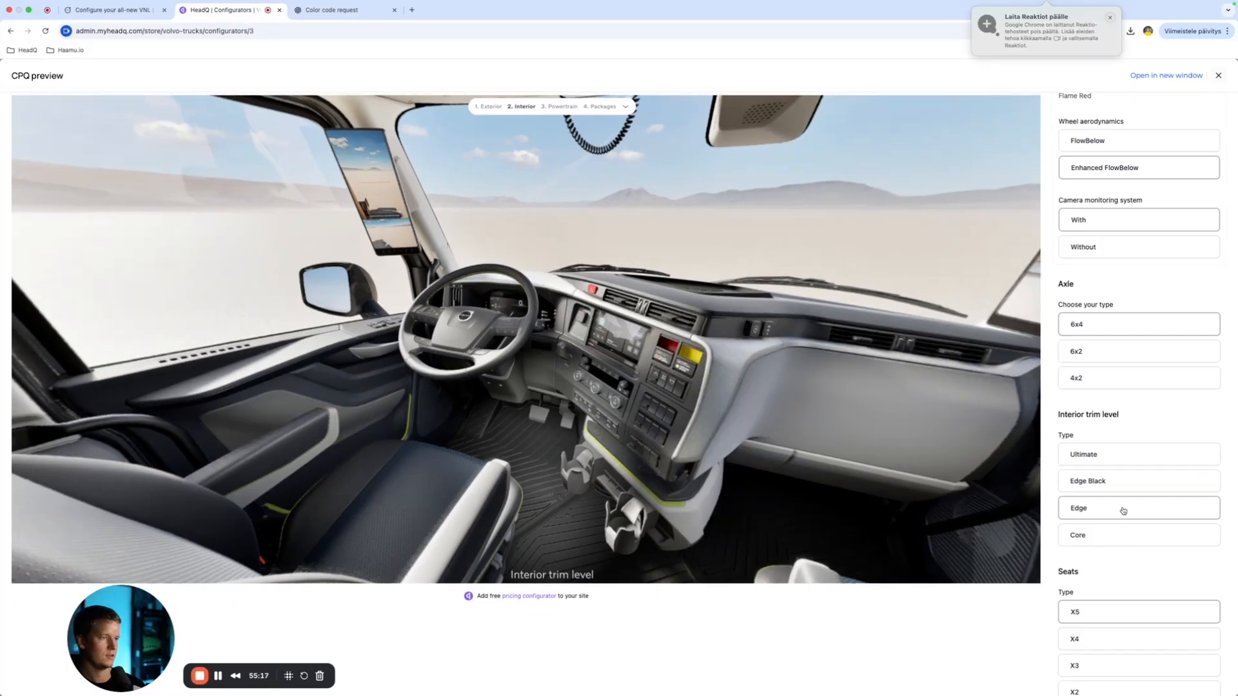
pyautogui.click(1125, 463)
# Step: Compare the seat types X5, X4, X3, X2 and X1 in the preview, ending on X3
pyautogui.scroll(-5, 1134, 465)
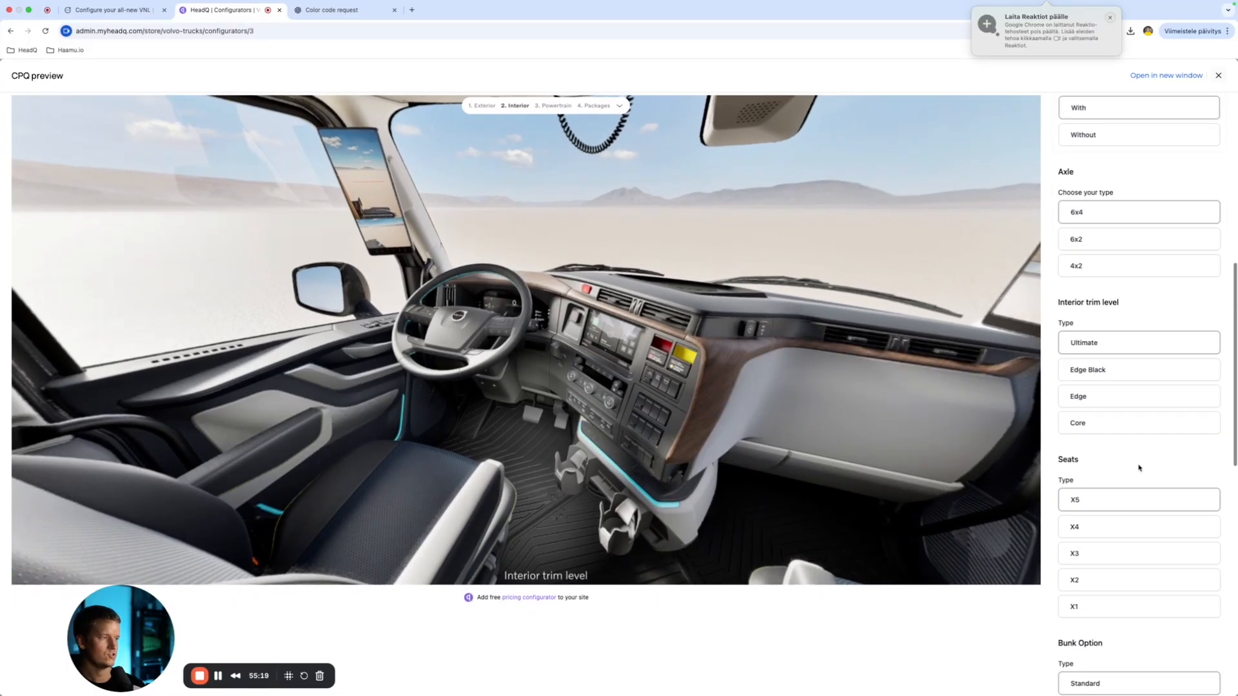
pyautogui.click(1119, 483)
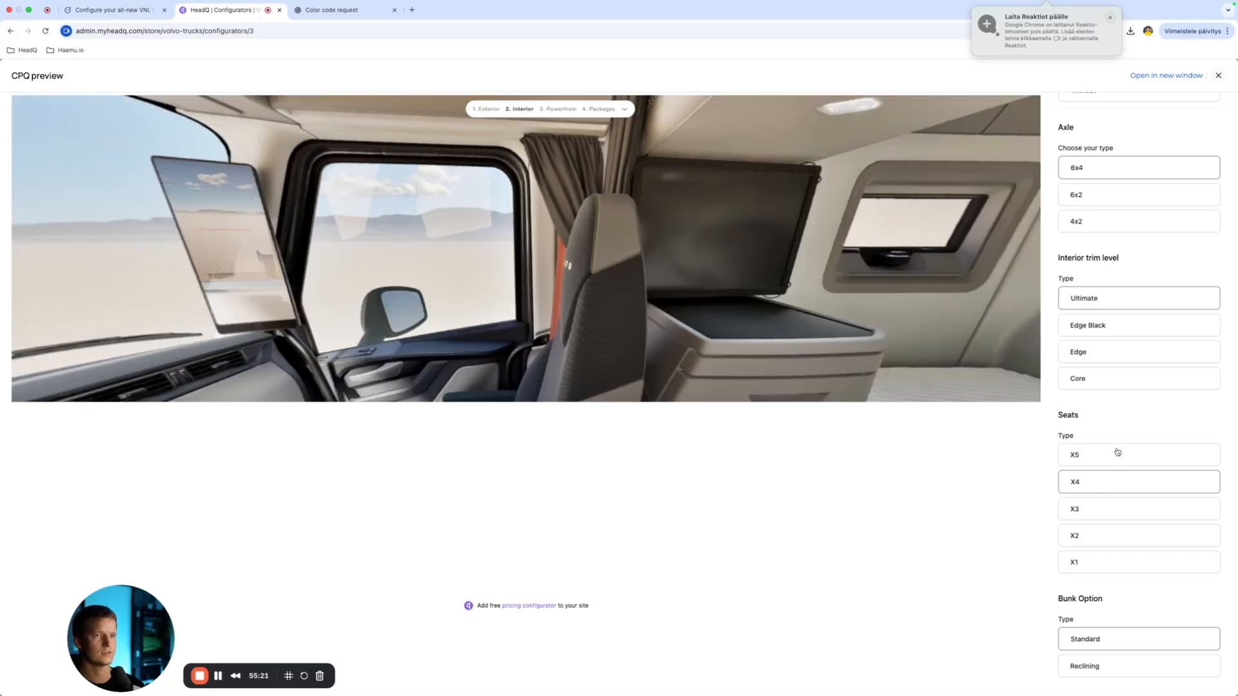
pyautogui.click(1117, 452)
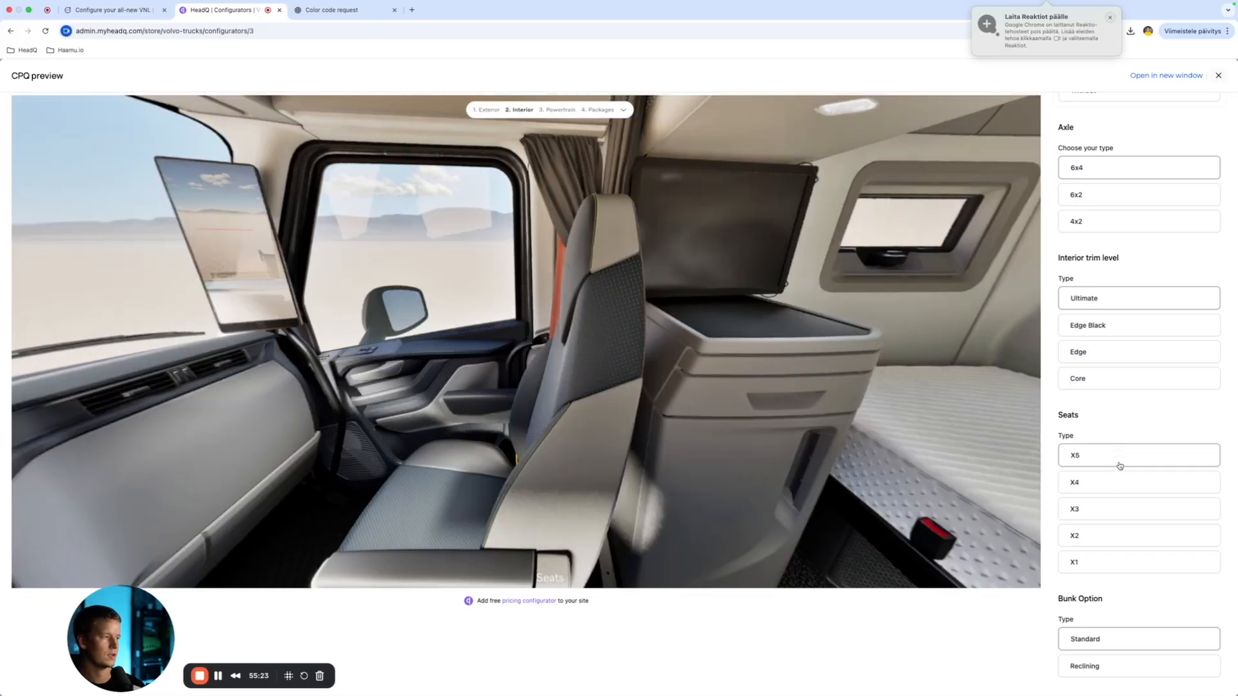
pyautogui.click(1123, 484)
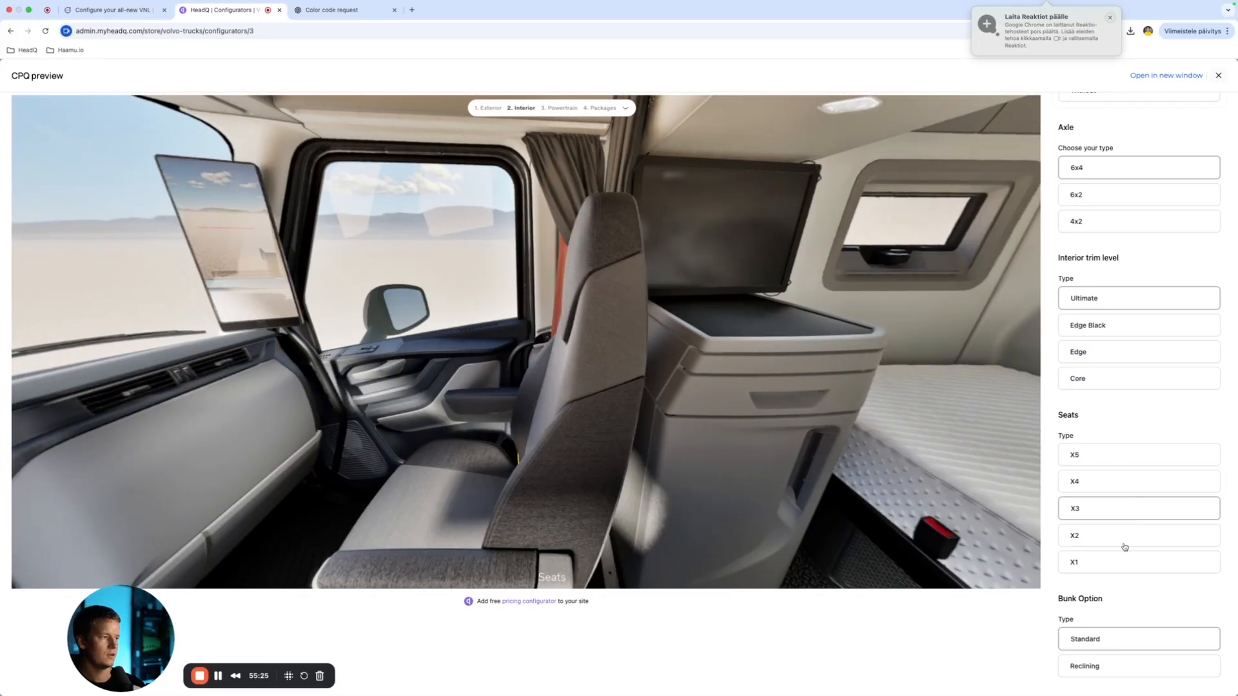
pyautogui.click(1125, 546)
pyautogui.click(1130, 569)
pyautogui.click(1126, 545)
pyautogui.click(1123, 515)
# Step: Compare the Standard and Reclining bunk options in the preview, ending on Standard, and try the Storage with netting upper back wall
pyautogui.scroll(-2, 1125, 517)
pyautogui.scroll(-3, 1125, 516)
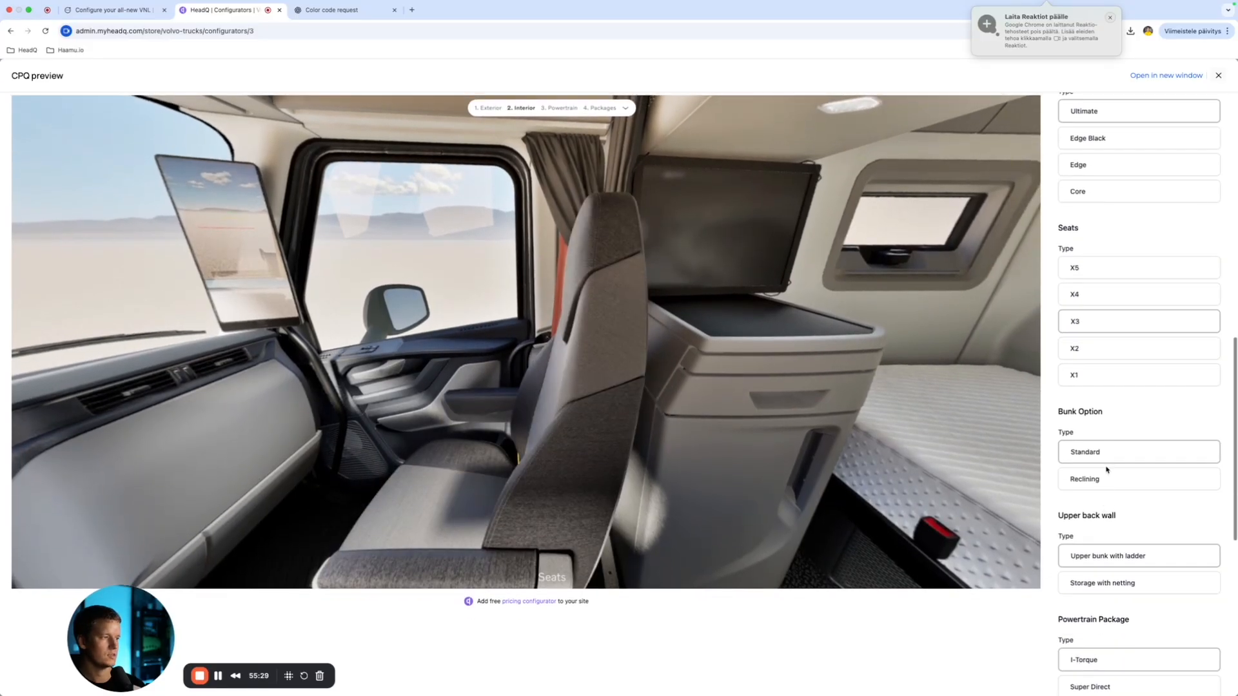
pyautogui.click(1107, 452)
pyautogui.click(1117, 477)
pyautogui.click(1124, 455)
pyautogui.click(1120, 480)
pyautogui.click(1123, 461)
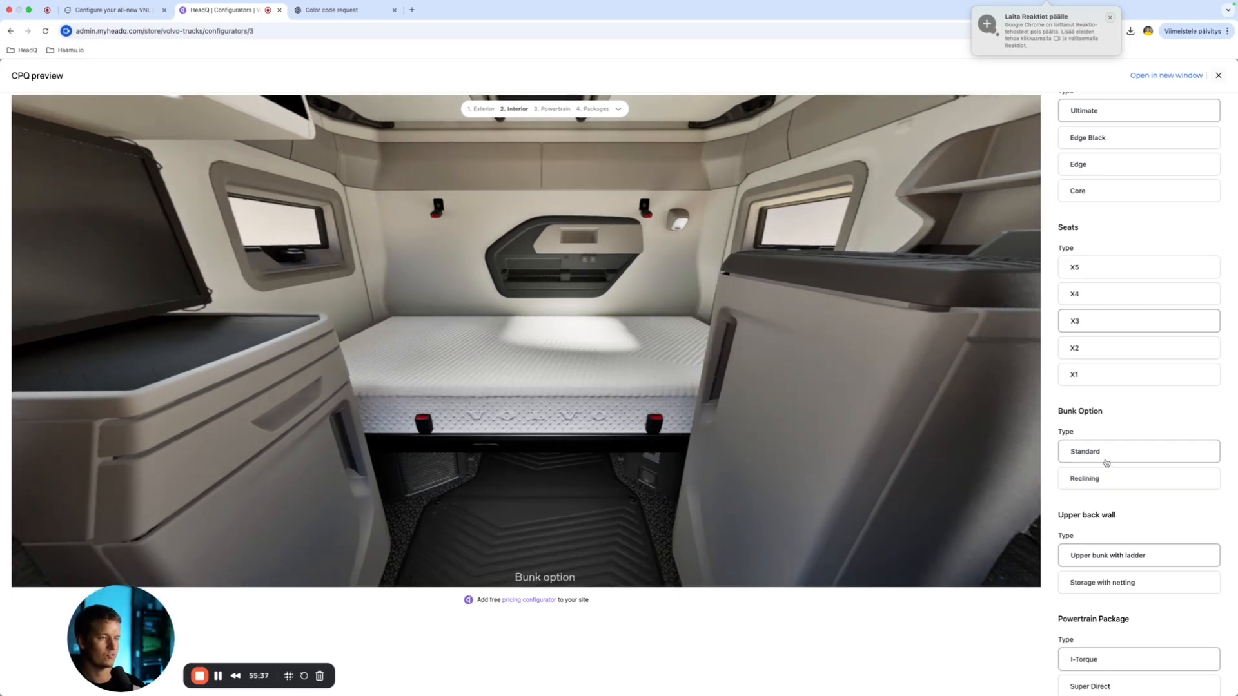
pyautogui.scroll(-2, 1127, 477)
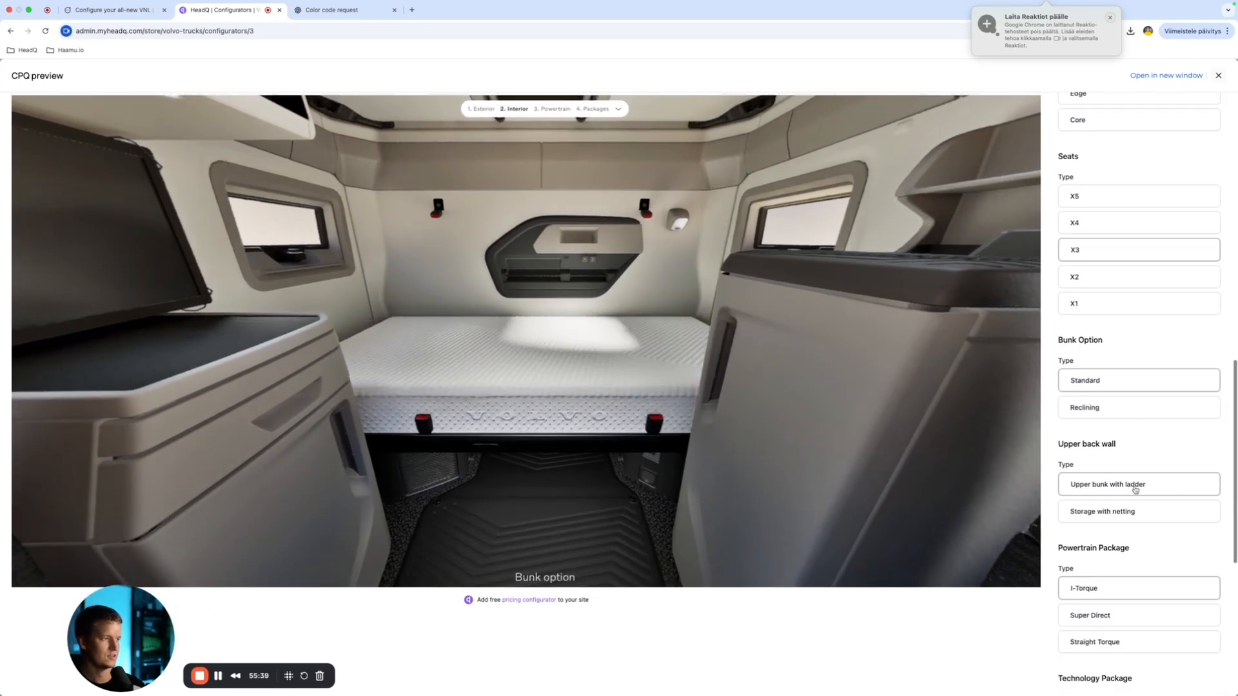
pyautogui.click(1124, 512)
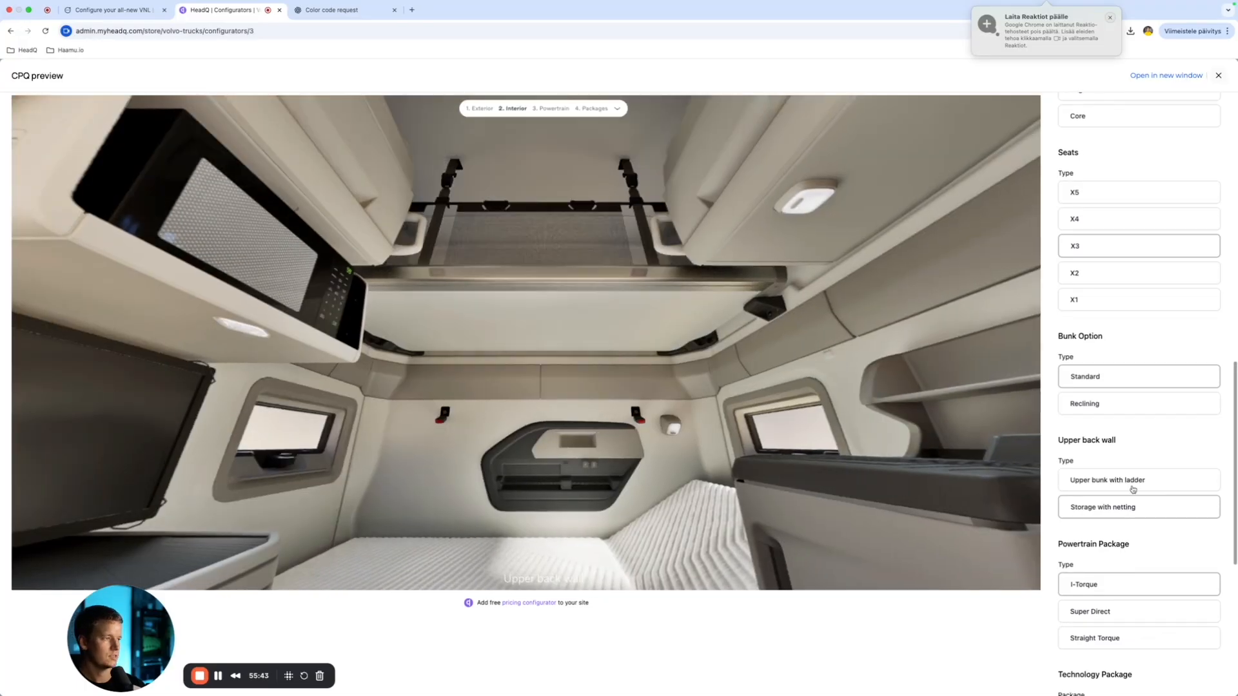
# Step: Compare the Super Direct, Straight Torque and I-Torque powertrain packages in the preview, ending on I-Torque
pyautogui.scroll(-2, 1133, 489)
pyautogui.click(1133, 521)
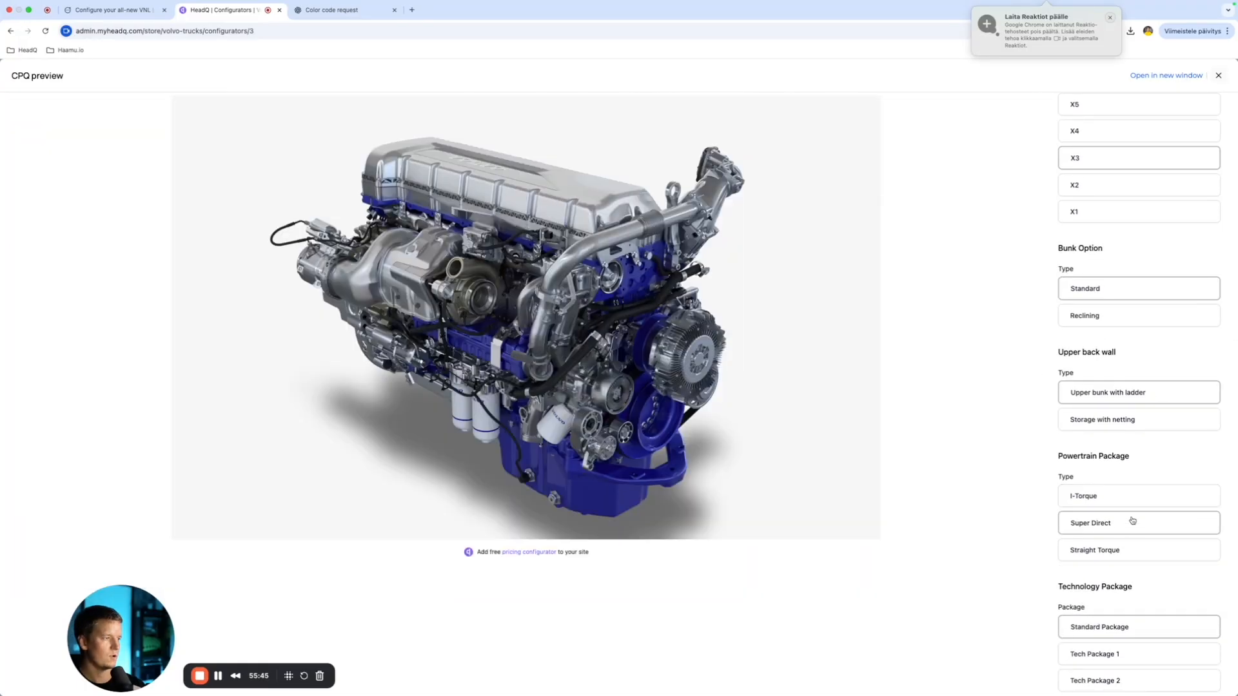
pyautogui.click(1134, 551)
pyautogui.click(1132, 523)
pyautogui.click(1127, 500)
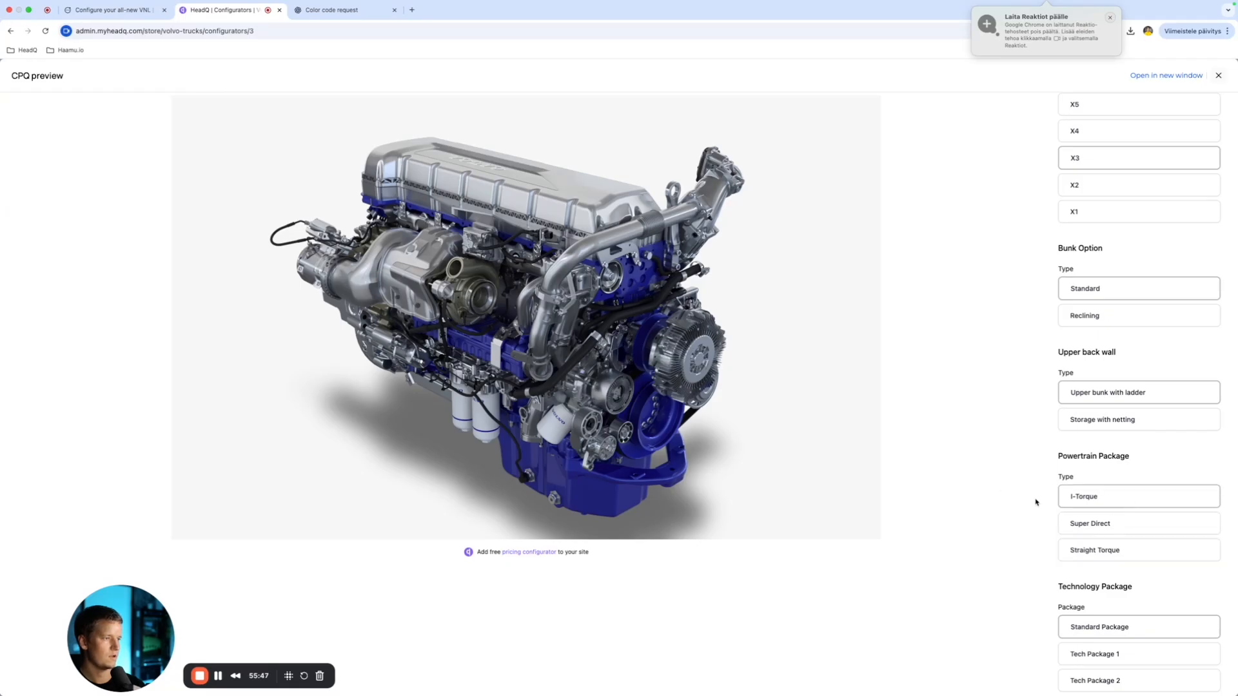
# Step: Compare the technology packages in the preview, ending on Tech Package 1, and switch the powertrain package to Super Direct
pyautogui.scroll(-2, 1070, 516)
pyautogui.click(1120, 572)
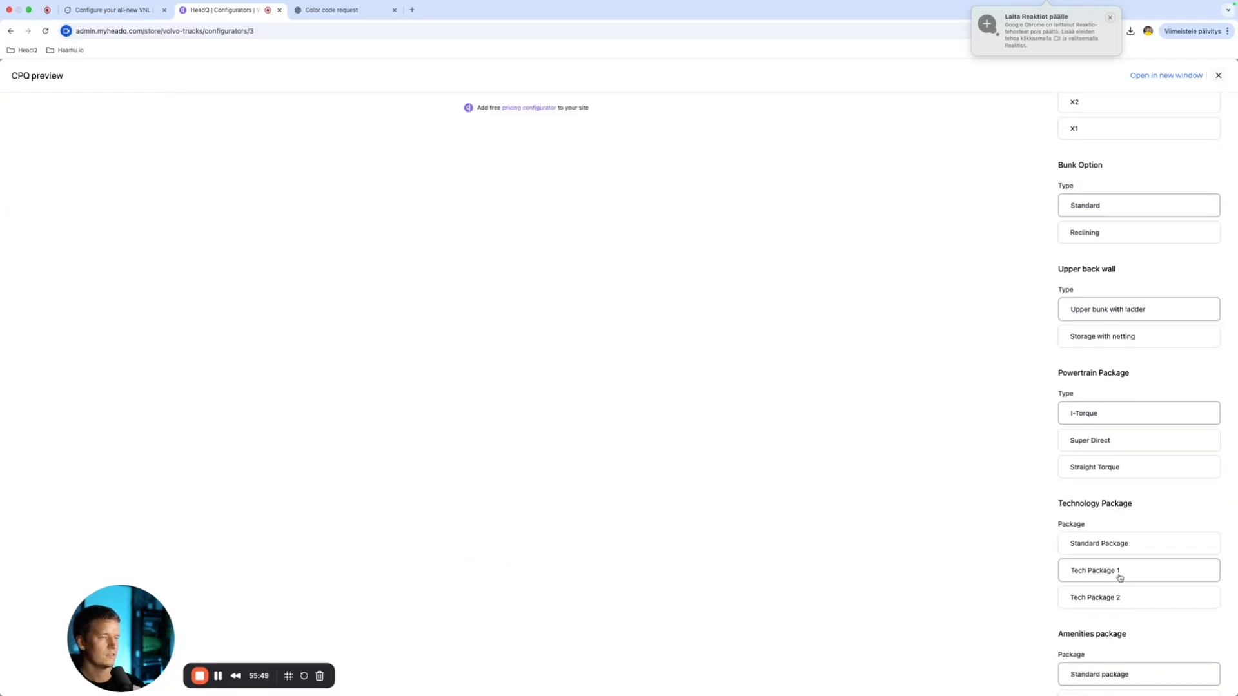
pyautogui.click(1137, 603)
pyautogui.click(1128, 566)
pyautogui.click(1130, 548)
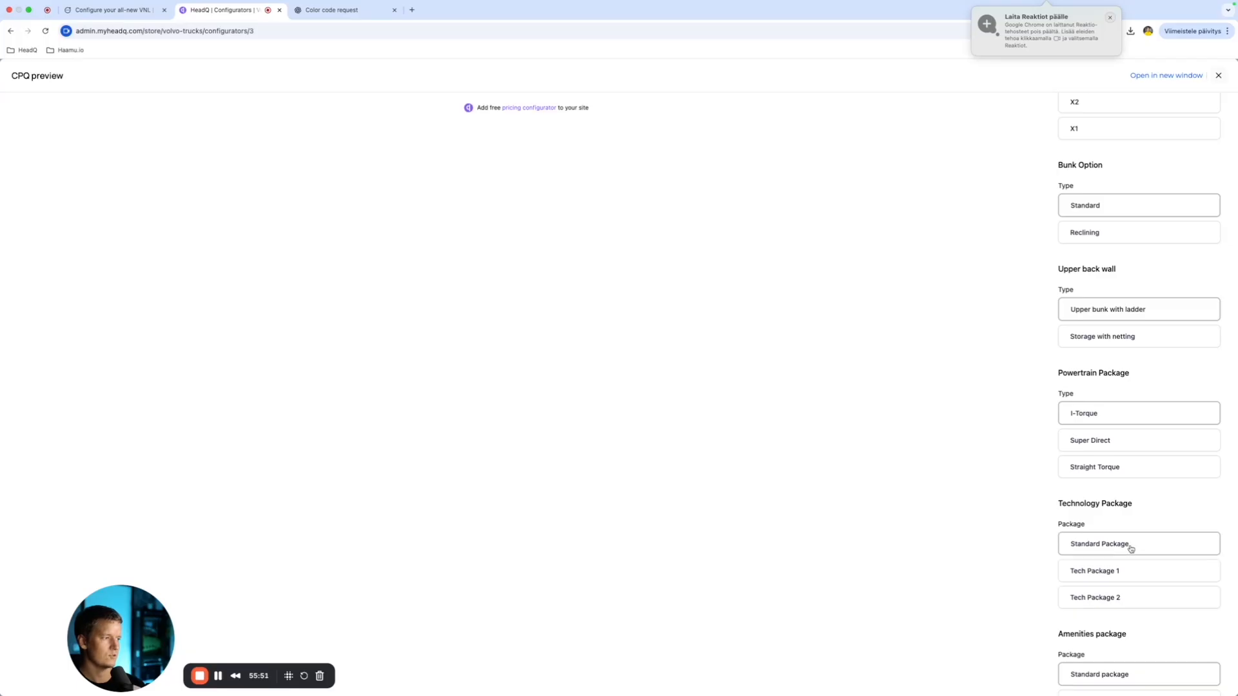
pyautogui.click(1130, 574)
pyautogui.click(1118, 444)
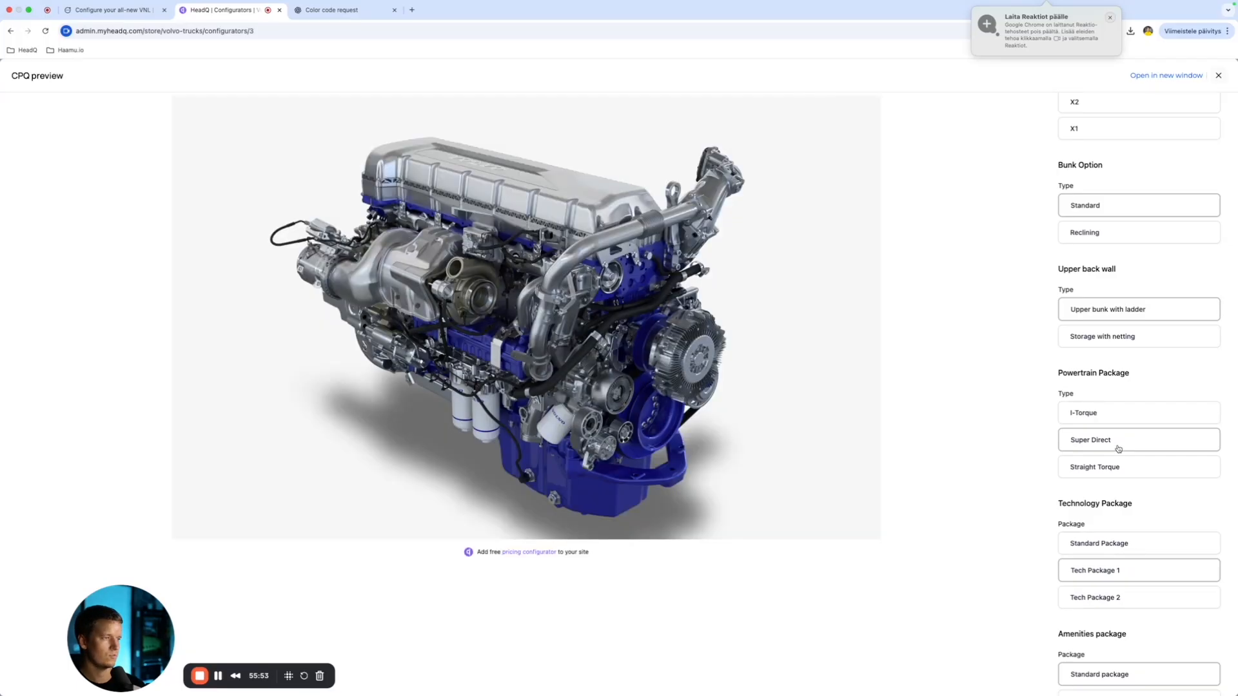
# Step: Compare the three amenities packages in the preview, ending on Amenities package 1
pyautogui.scroll(-2, 1136, 530)
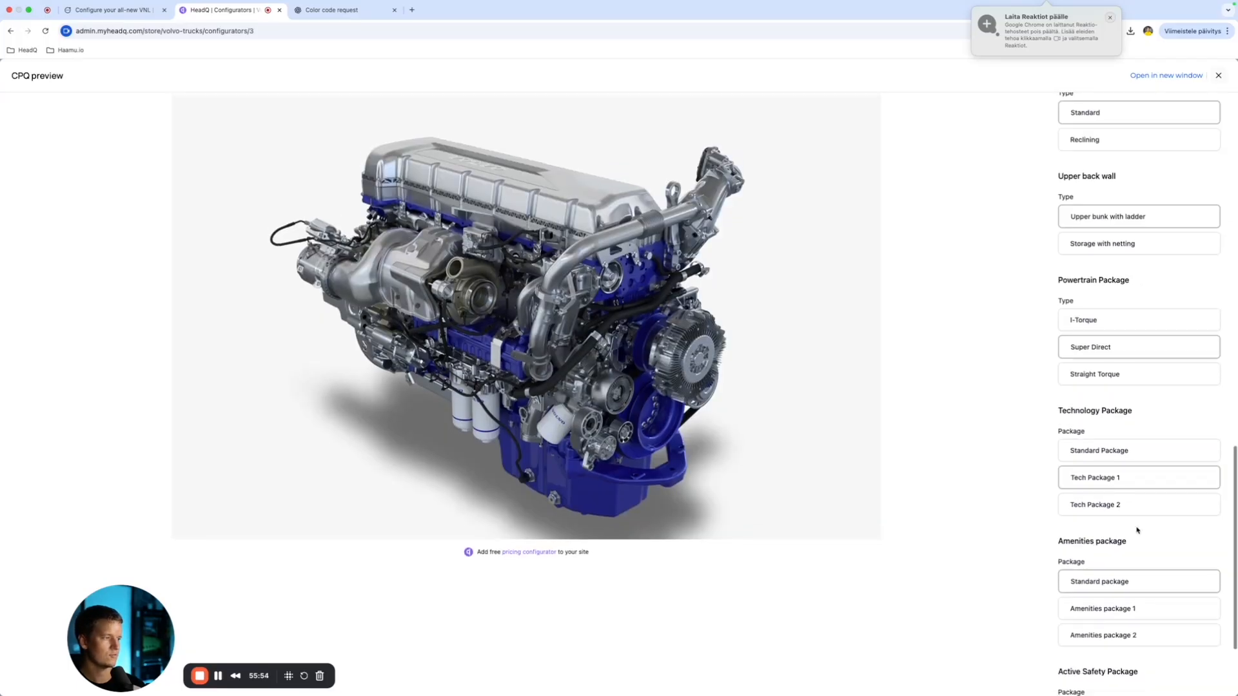
pyautogui.click(1119, 588)
pyautogui.click(1133, 616)
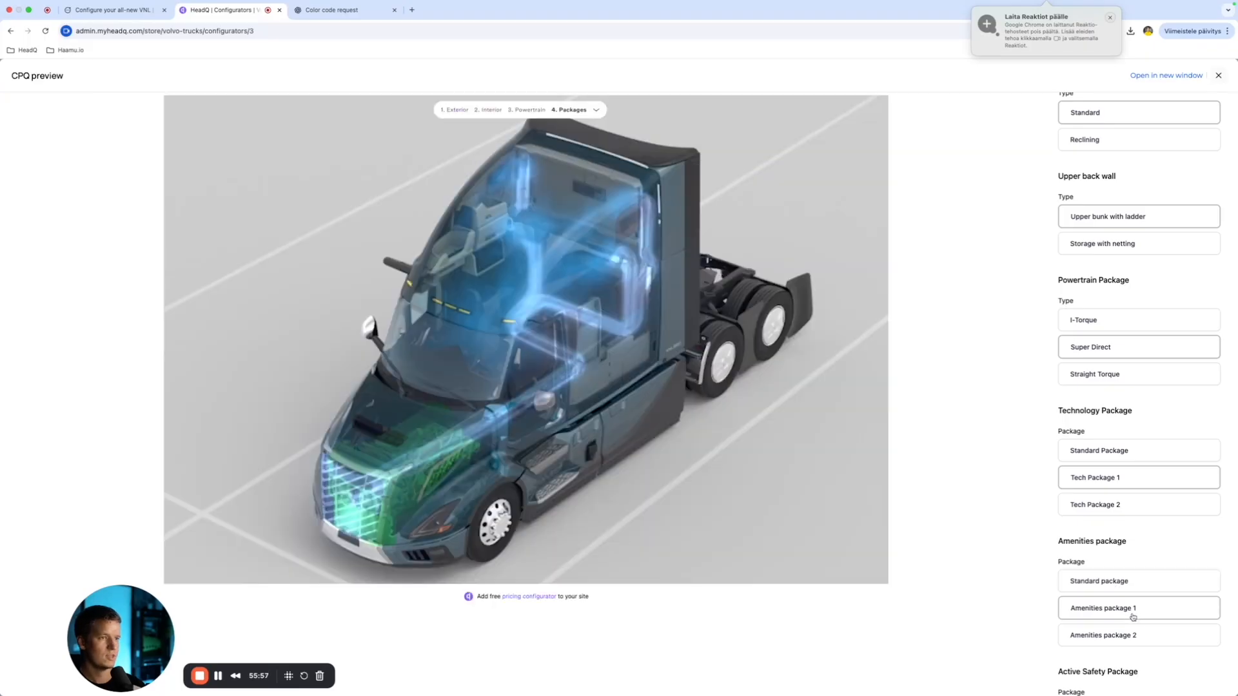
pyautogui.click(1133, 637)
pyautogui.click(1127, 615)
# Step: Test the active safety and driver safety choices in the preview, ending on Active Driver Assist Plus and Driver Safety Package
pyautogui.scroll(-3, 1155, 608)
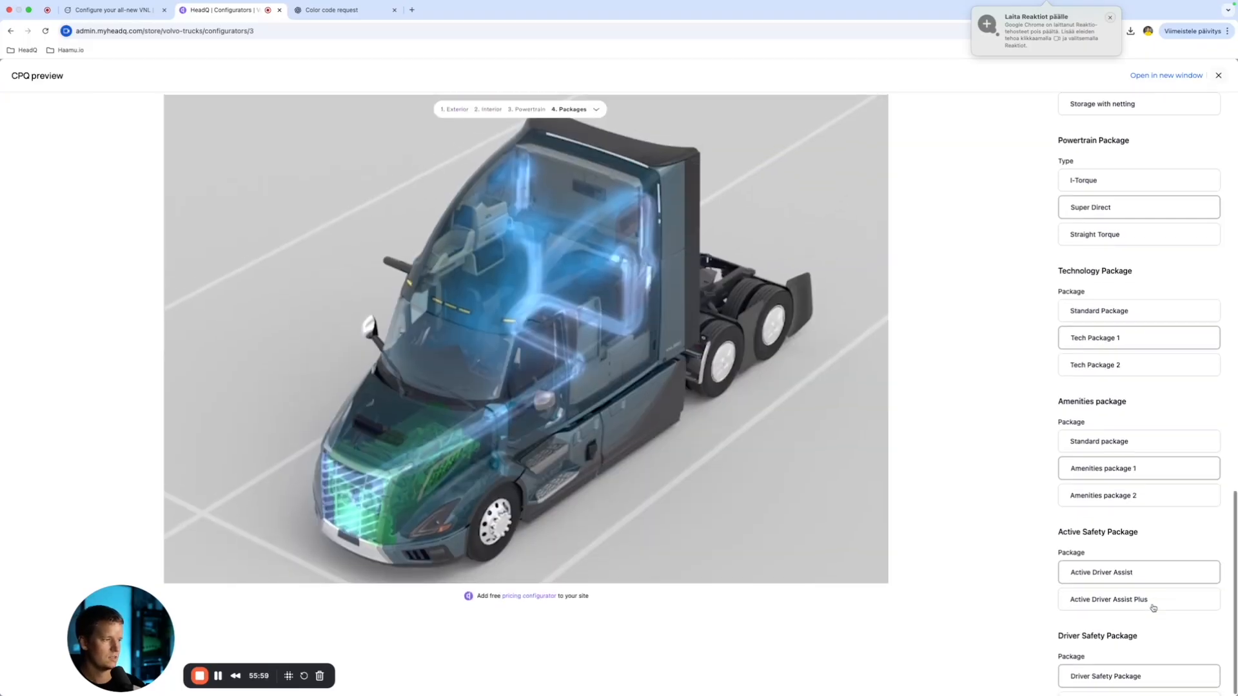
pyautogui.click(1122, 601)
pyautogui.click(1125, 581)
pyautogui.click(1128, 599)
pyautogui.scroll(-2, 1130, 574)
pyautogui.click(1129, 598)
pyautogui.click(1125, 580)
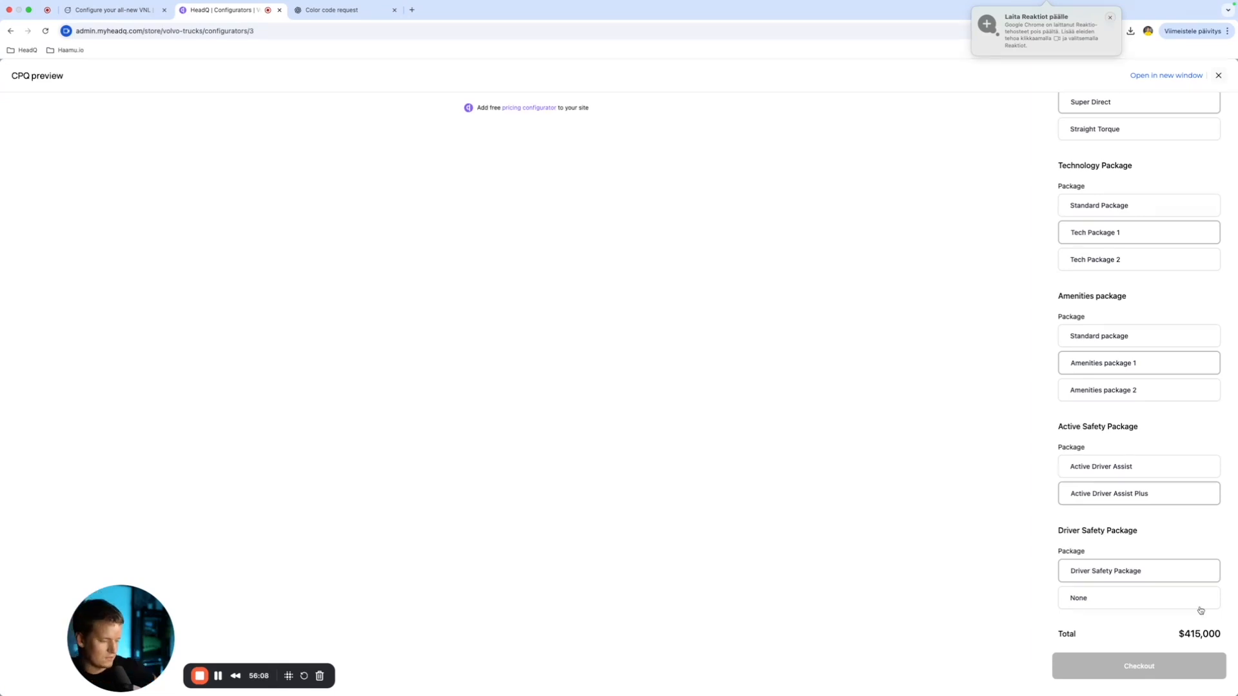
# Step: Try model 440 in the preview and switch back to model 860
pyautogui.scroll(10, 1192, 610)
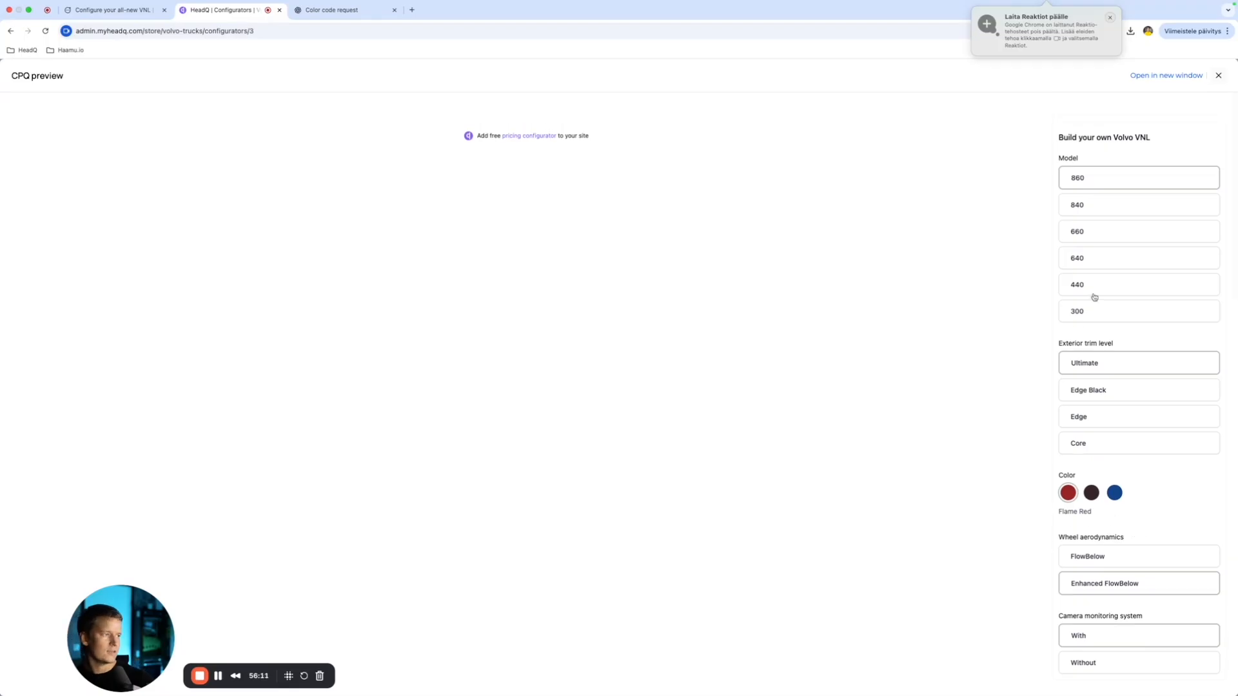
pyautogui.click(1094, 296)
pyautogui.click(1112, 178)
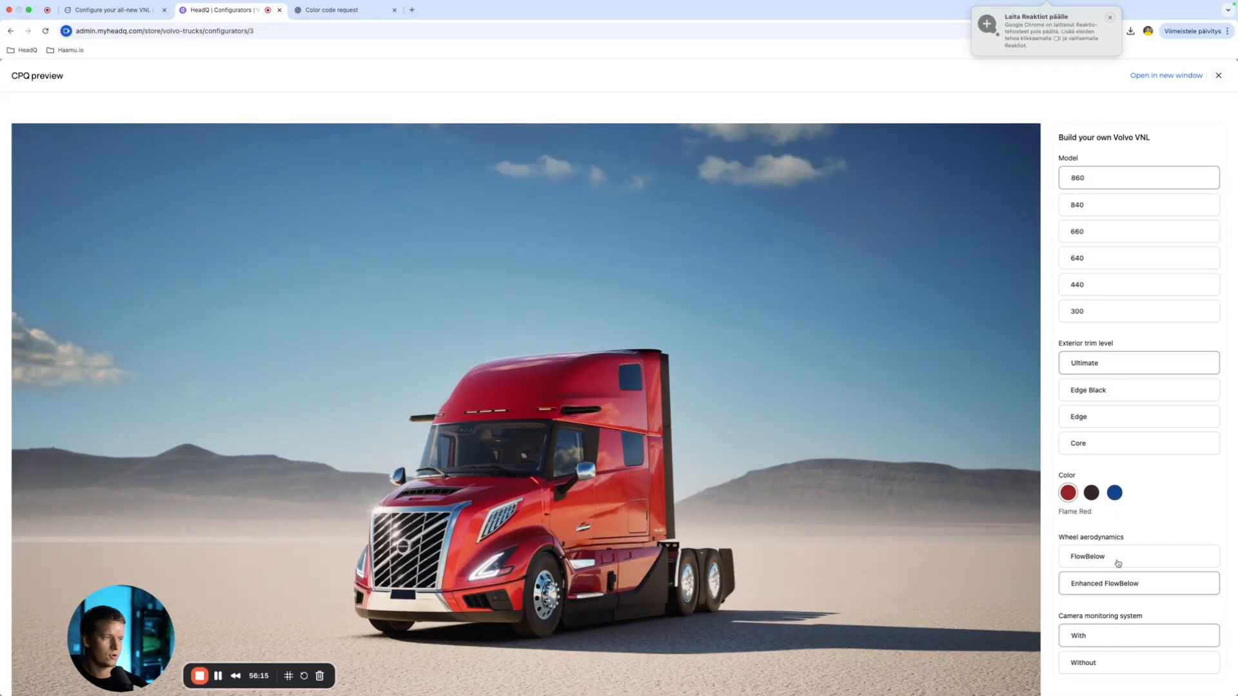
# Step: Recheck the I-Torque powertrain and the technology package choices in the preview, and close the preview
pyautogui.scroll(-3, 1117, 515)
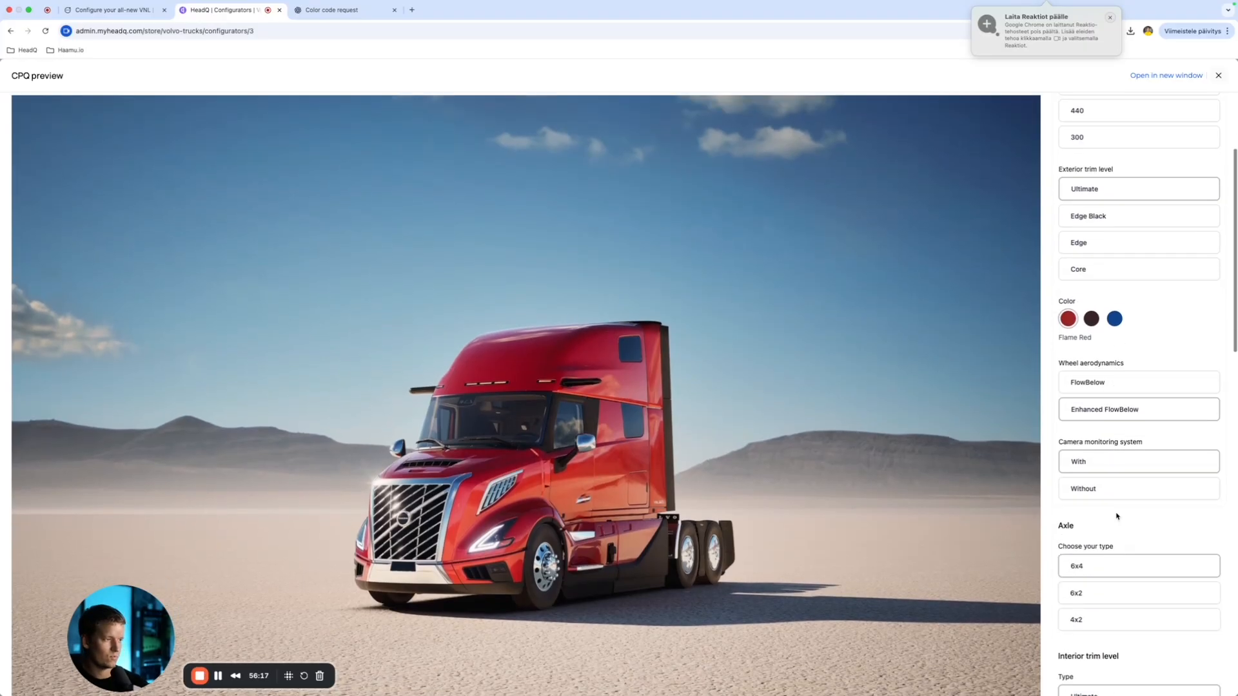
pyautogui.scroll(-3, 1179, 527)
pyautogui.scroll(-5, 1179, 528)
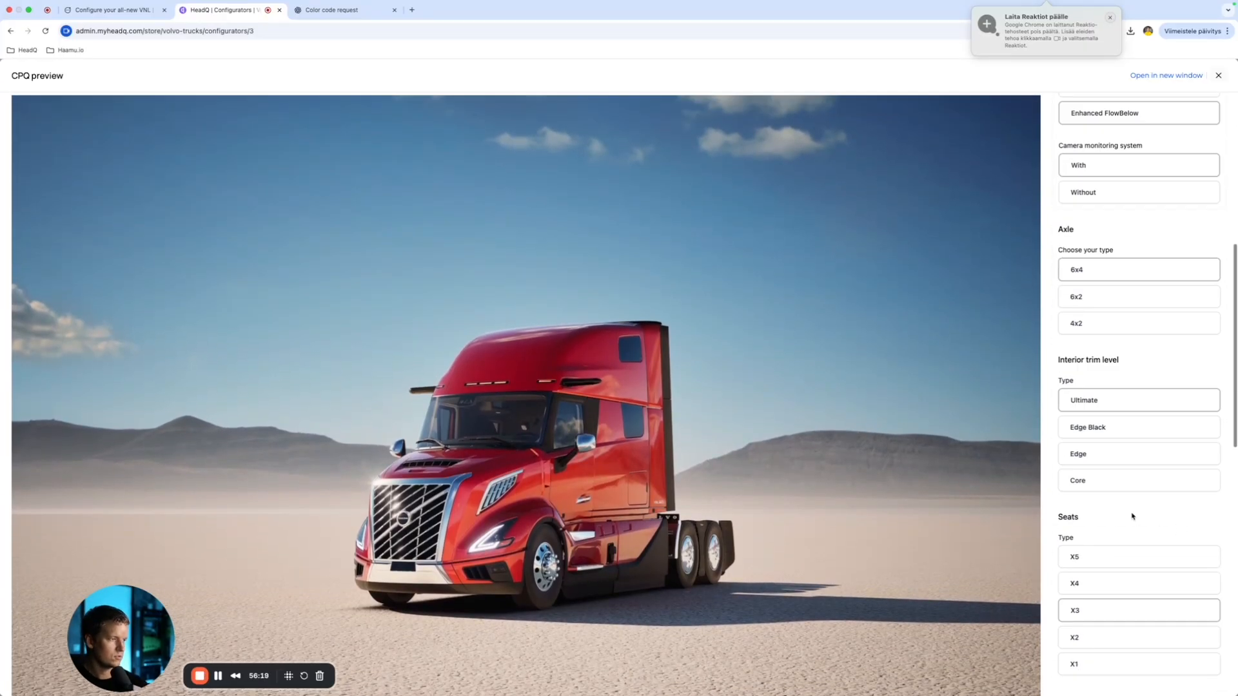
pyautogui.scroll(-2, 1154, 539)
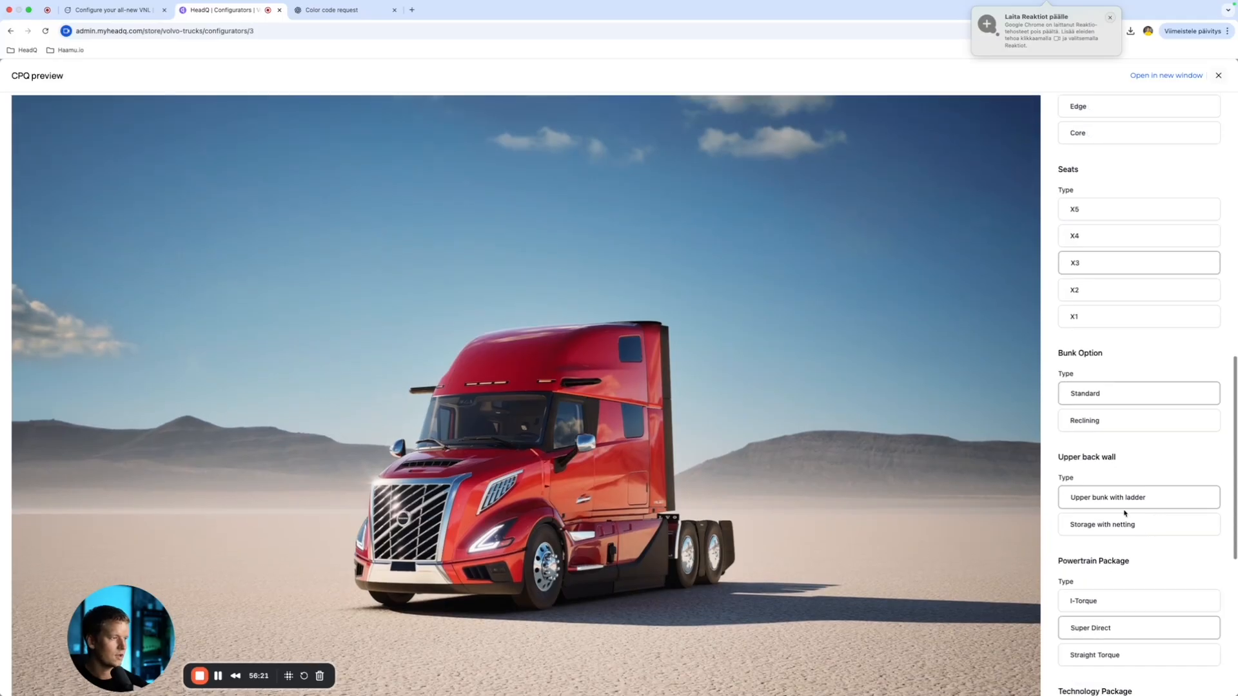
pyautogui.scroll(-1, 1135, 535)
pyautogui.click(1113, 529)
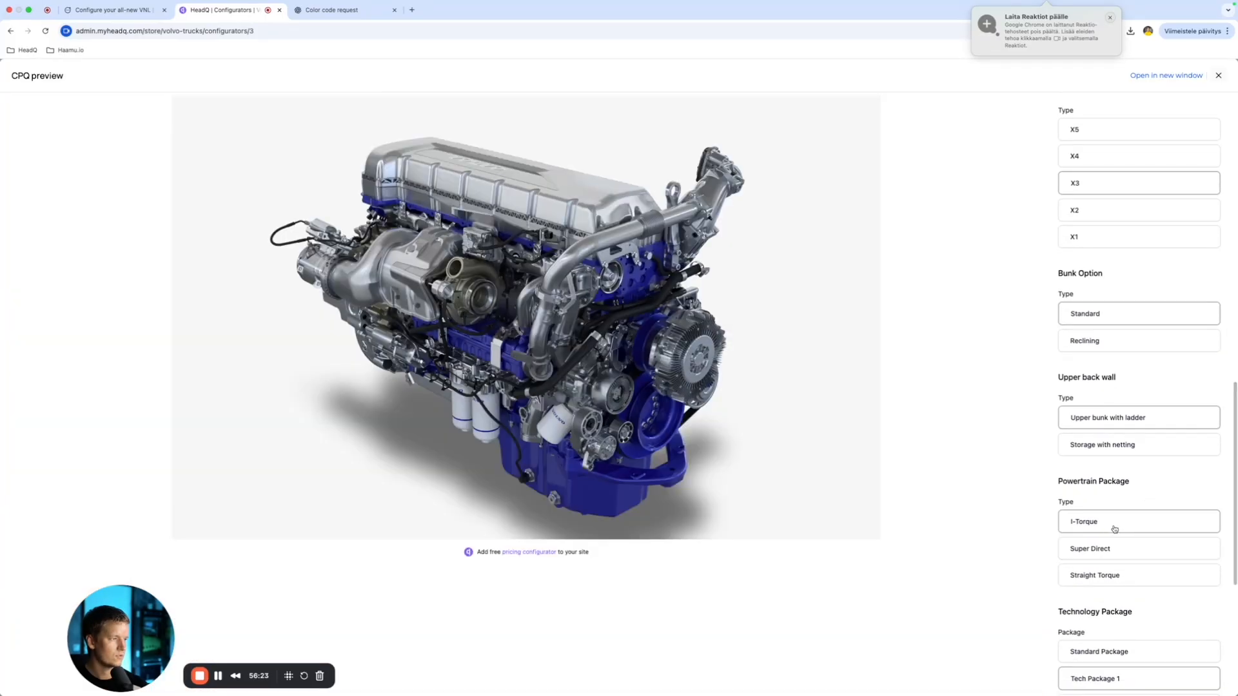
pyautogui.scroll(-1, 1116, 536)
pyautogui.click(1129, 579)
pyautogui.click(1129, 608)
pyautogui.click(1218, 75)
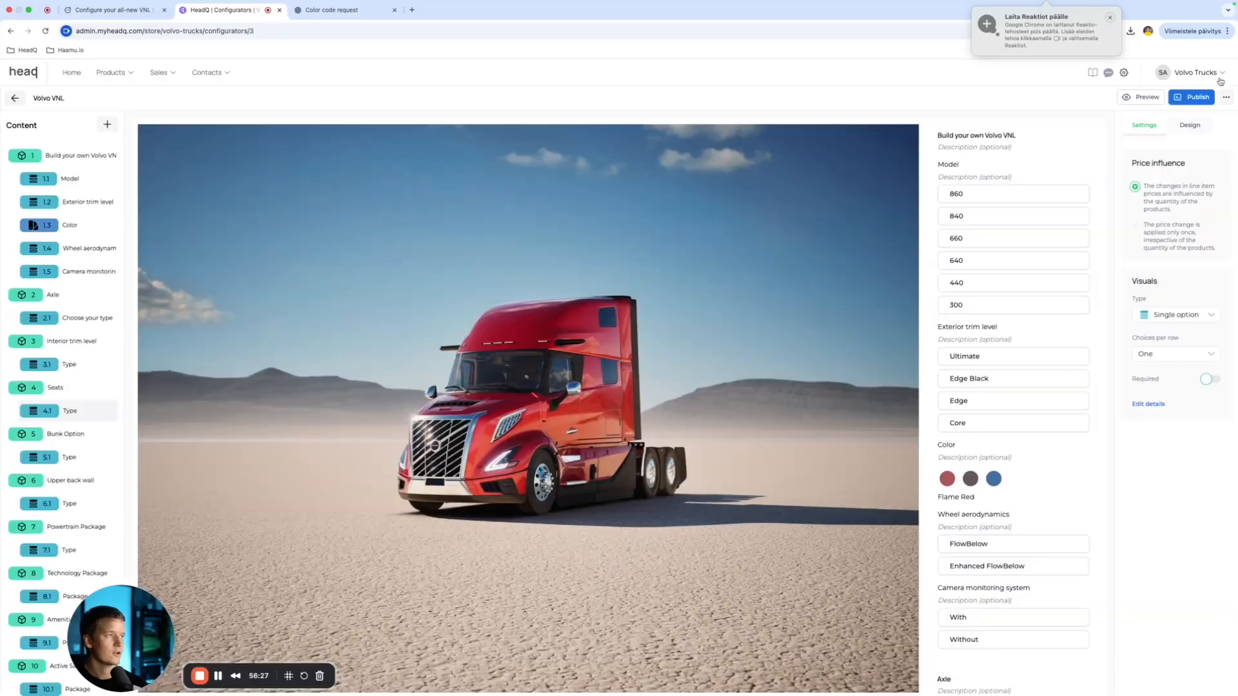
# Step: Open the Technology Package's product variations and browse the image library for its base product image
pyautogui.scroll(-2, 46, 436)
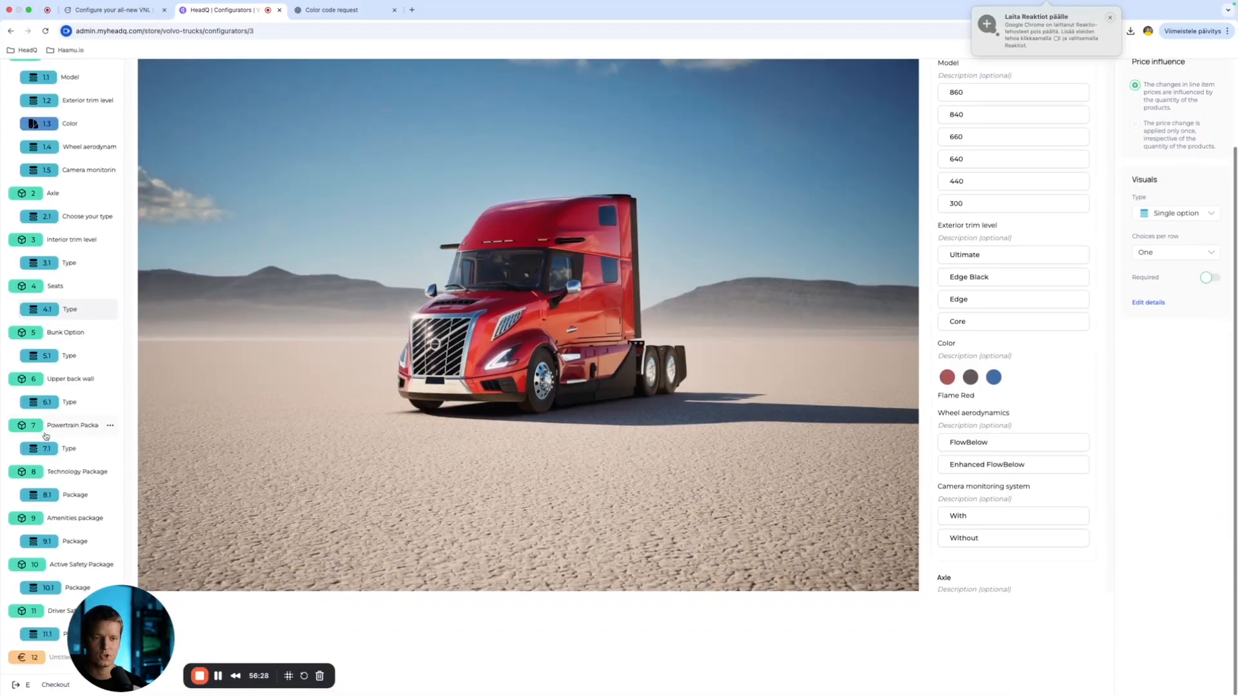
pyautogui.click(66, 471)
pyautogui.scroll(15, 834, 381)
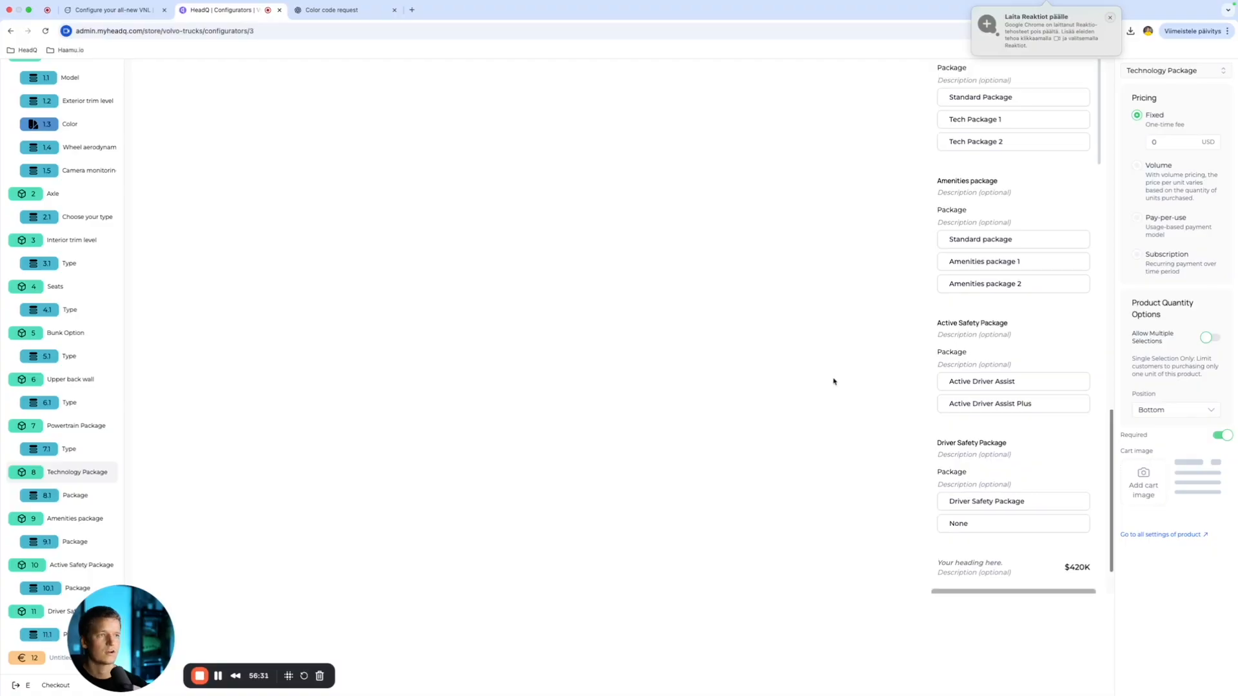
pyautogui.click(522, 118)
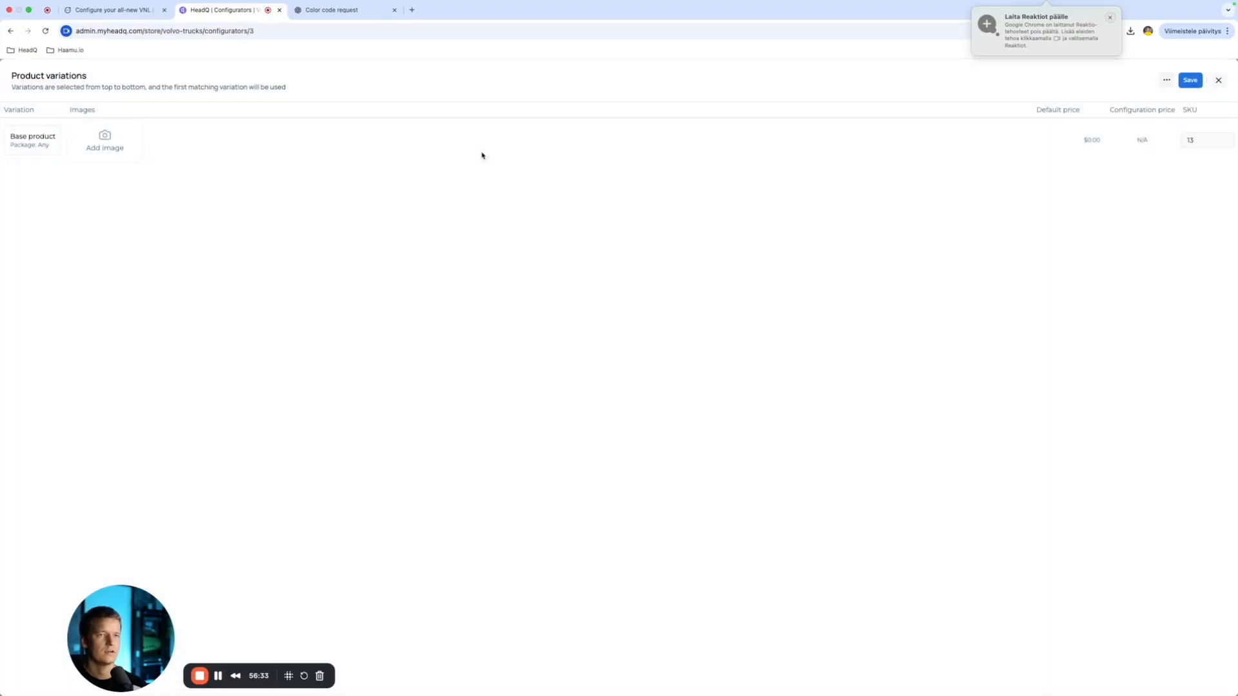
pyautogui.click(103, 135)
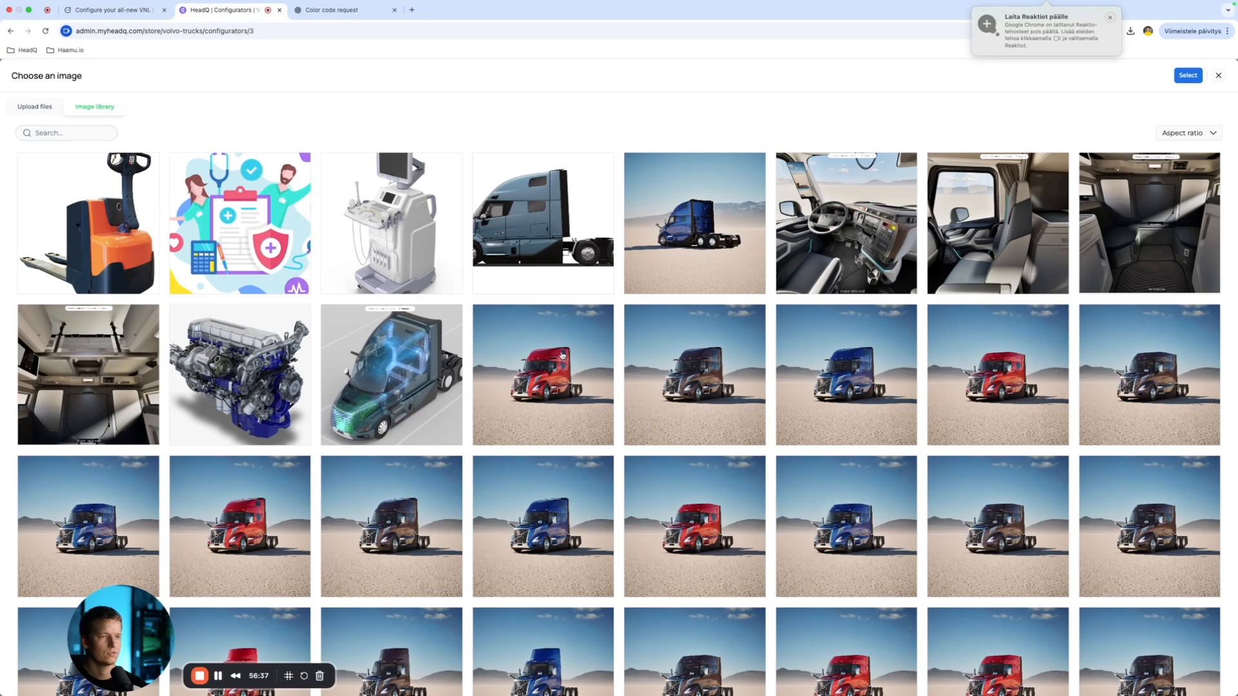
pyautogui.scroll(-10, 562, 354)
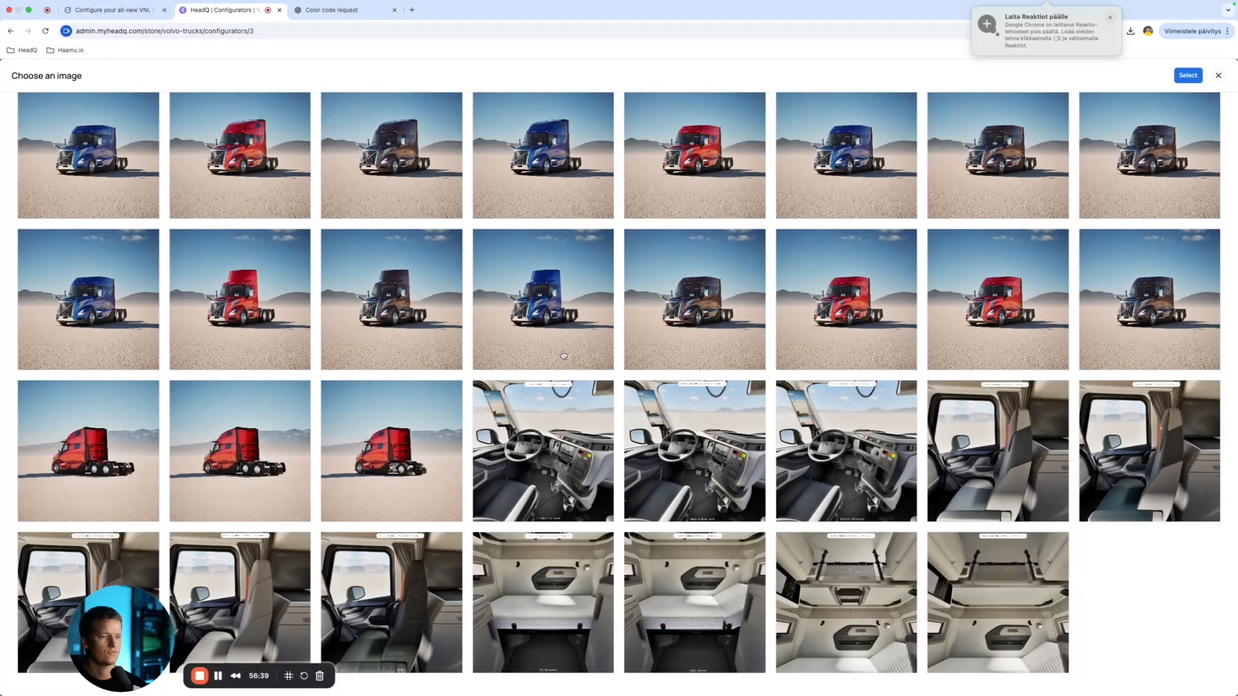
# Step: Switch to the Volvo truck builder and go back from the VNL 860 summary to the Technology Package page
pyautogui.click(109, 9)
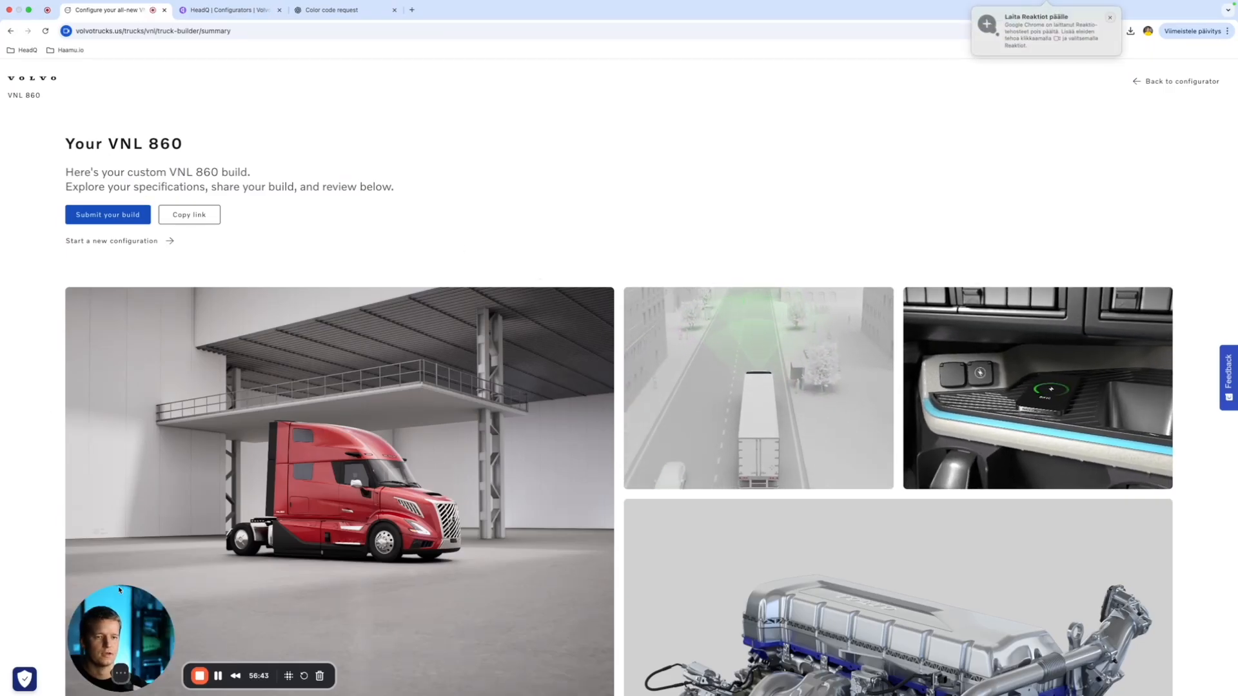
pyautogui.click(11, 31)
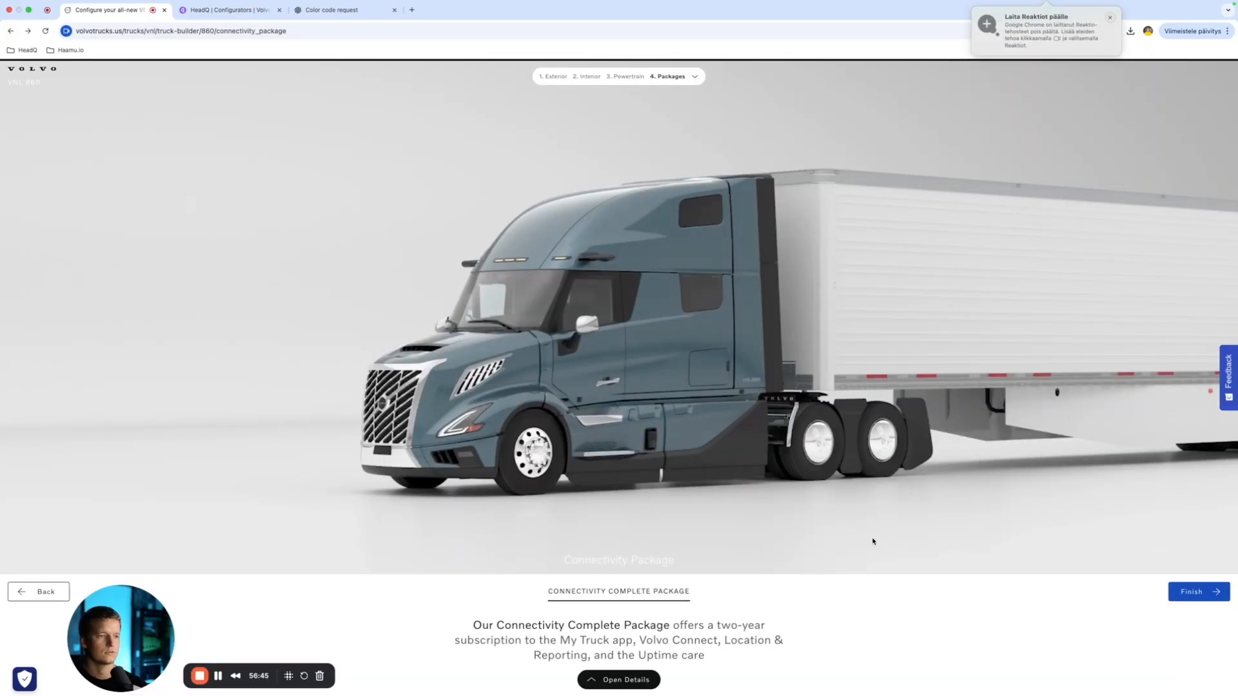
pyautogui.click(25, 592)
pyautogui.click(24, 593)
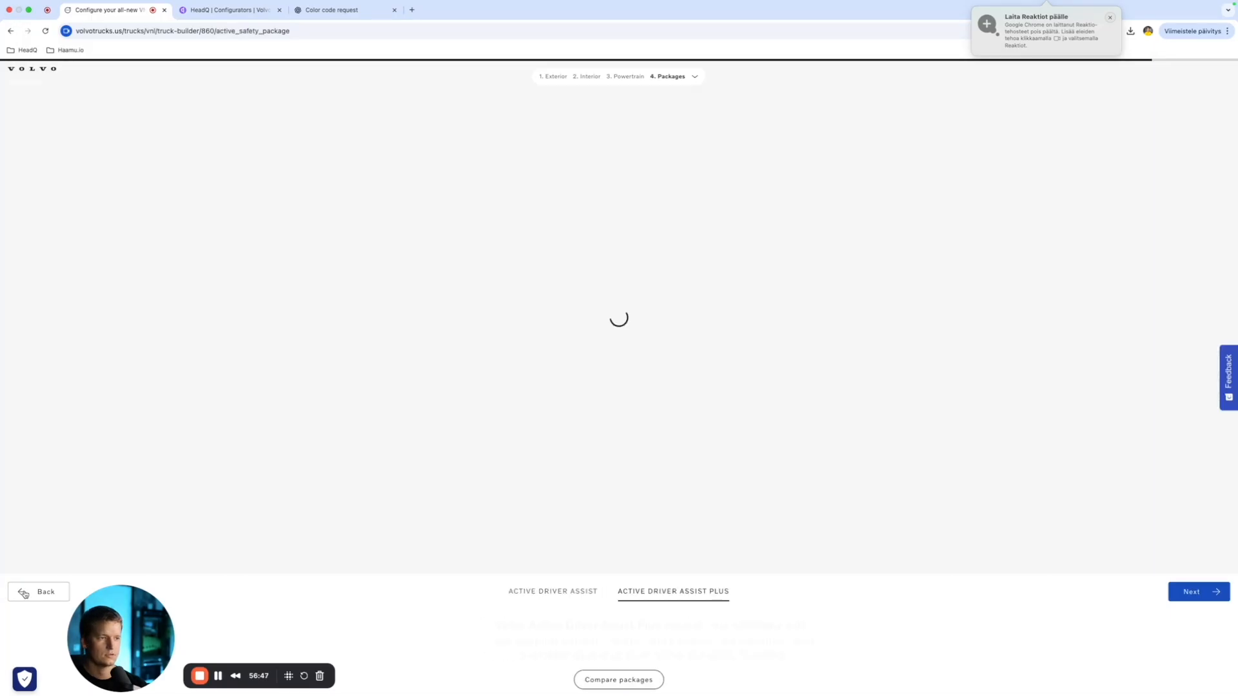
pyautogui.click(24, 593)
pyautogui.click(25, 592)
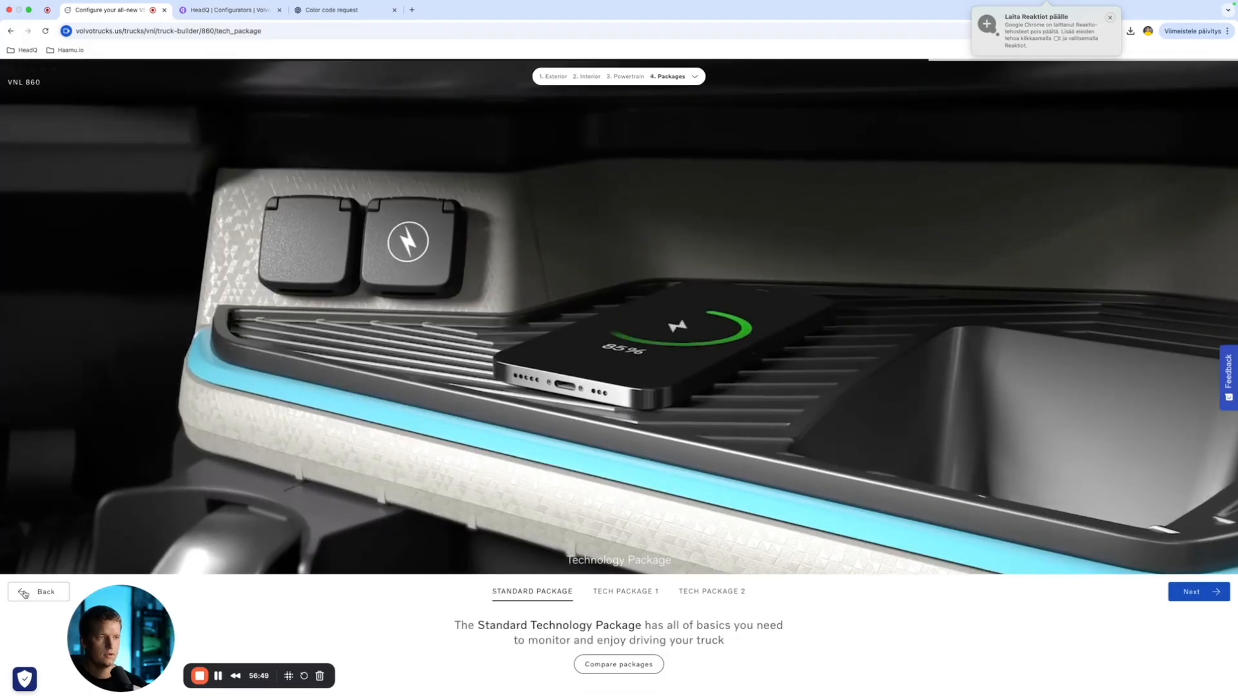
# Step: Capture a screenshot of the truck builder's Technology Package picture and return to HeadQ's image chooser
pyautogui.press('super+shift+4')
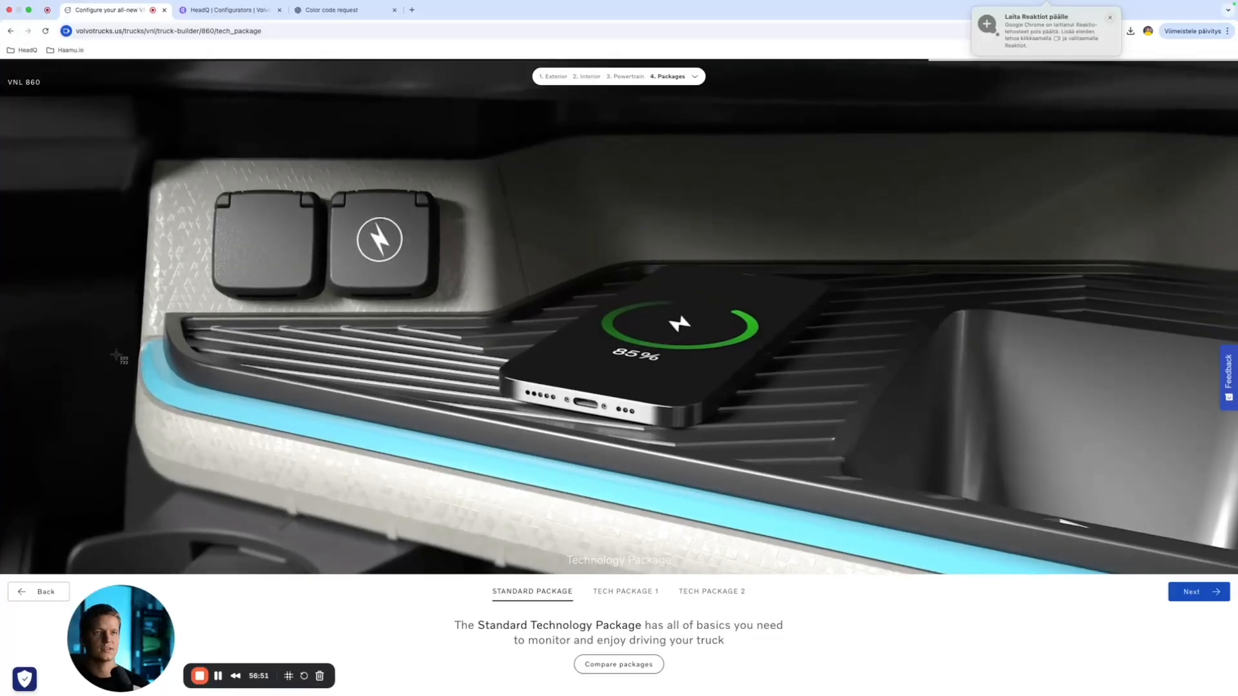
pyautogui.moveTo(124, 63); pyautogui.dragTo(1121, 573)
pyautogui.hotkey('ctrl', 'Tab')
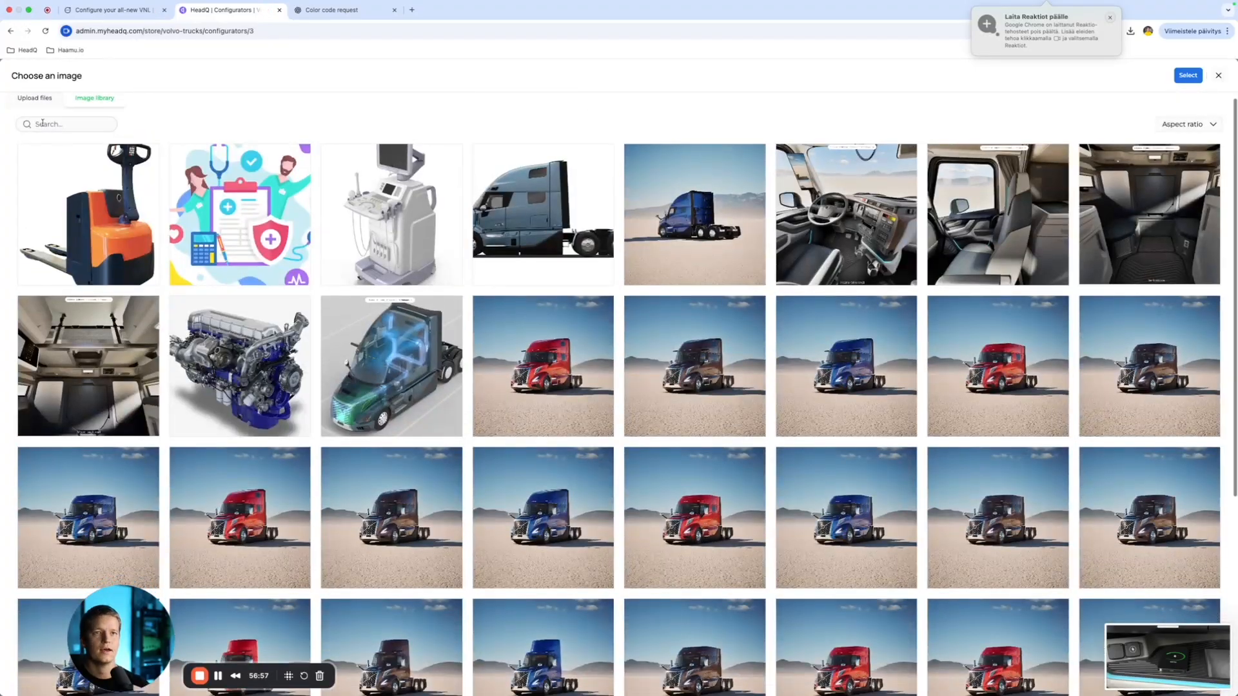
# Step: Upload the screenshot Näyttökuva 2025-09-07 kello 20.48.46 as the Technology Package's base product image and save the product variations
pyautogui.click(34, 97)
pyautogui.click(618, 165)
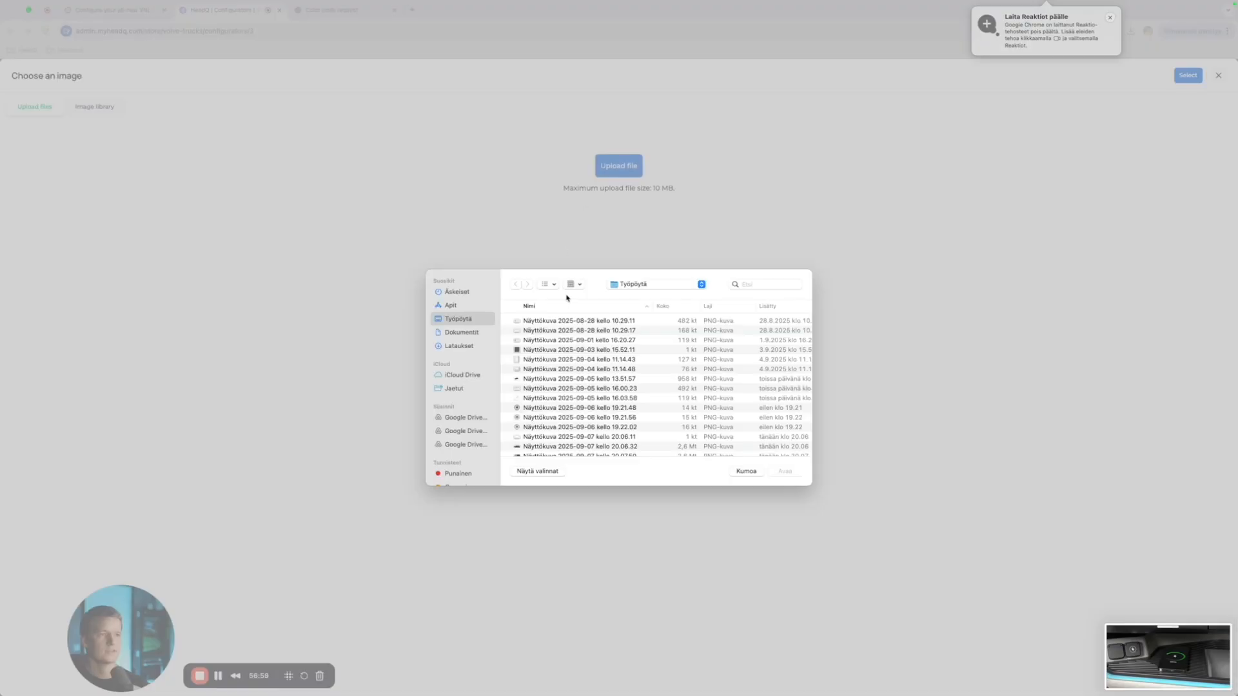
pyautogui.scroll(-1, 650, 383)
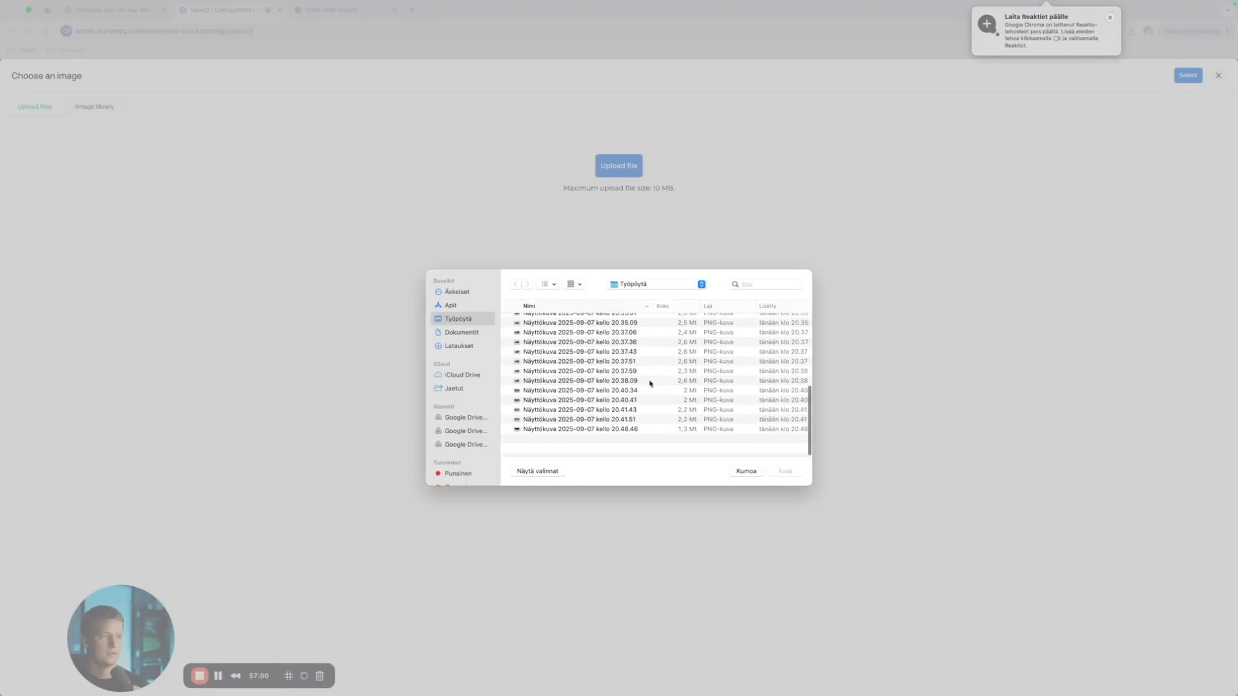
pyautogui.click(682, 450)
pyautogui.click(788, 472)
pyautogui.click(622, 489)
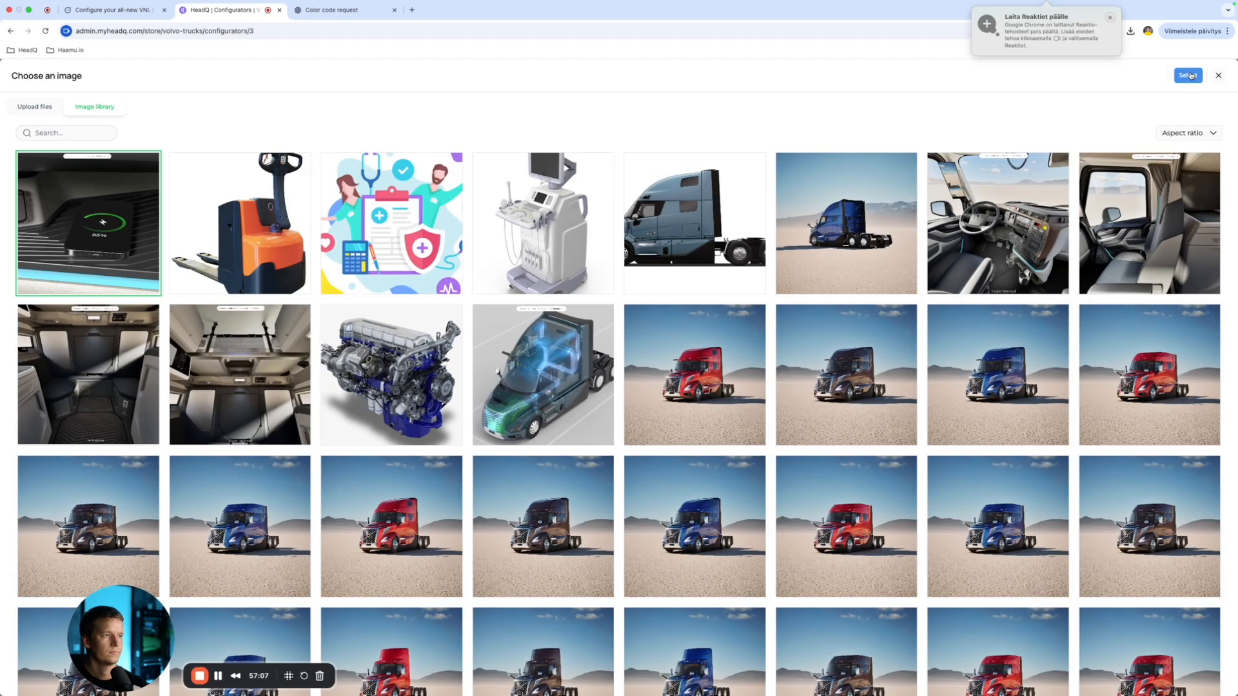
pyautogui.click(1191, 76)
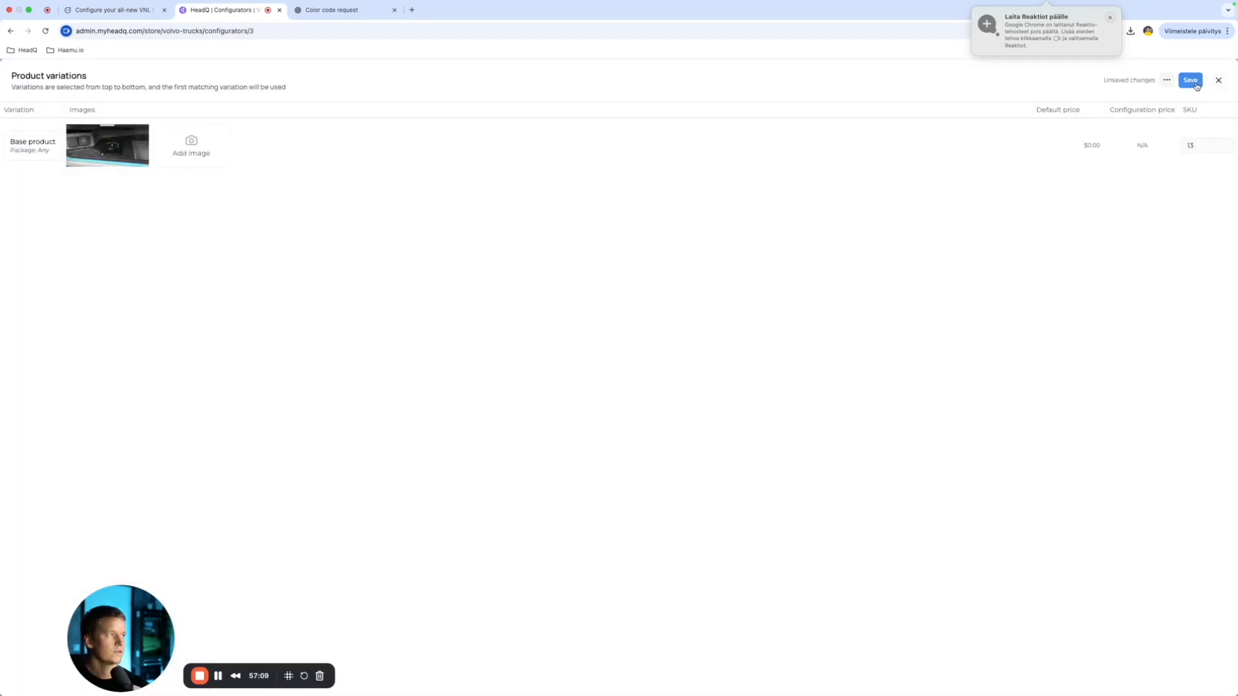
pyautogui.click(1195, 81)
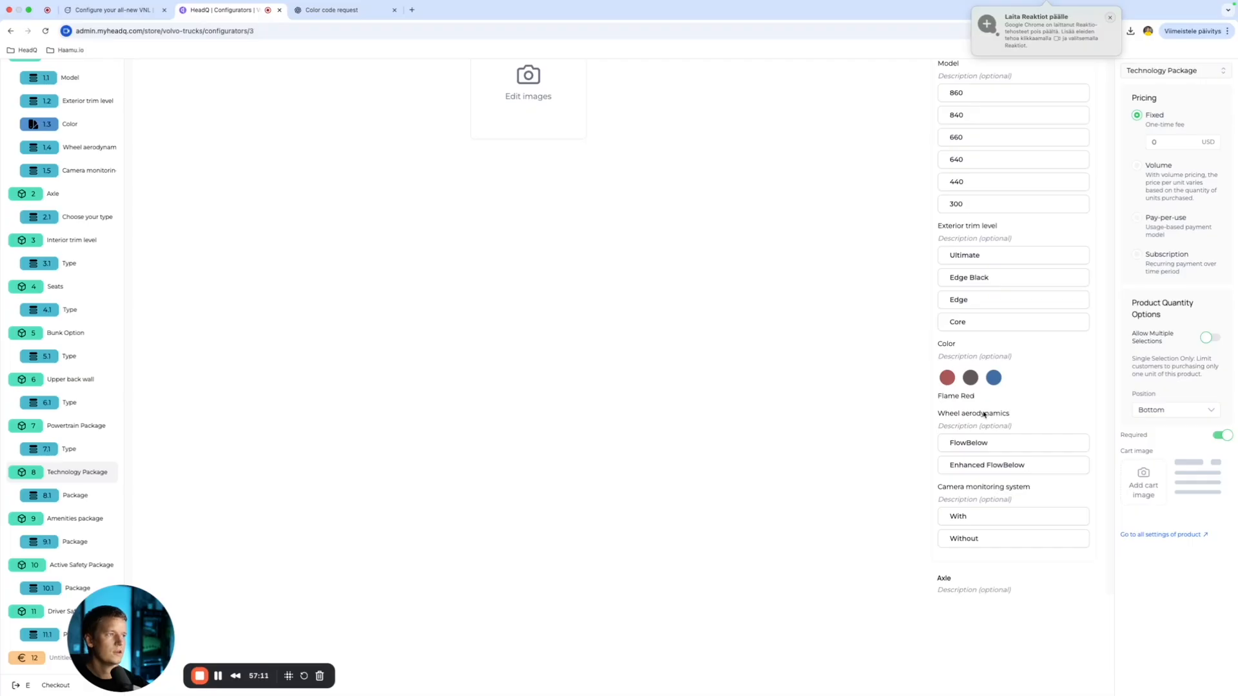
# Step: Select the Amenities package in the configurator and capture a screenshot of its picture in Volvo's truck builder
pyautogui.scroll(-2, 983, 414)
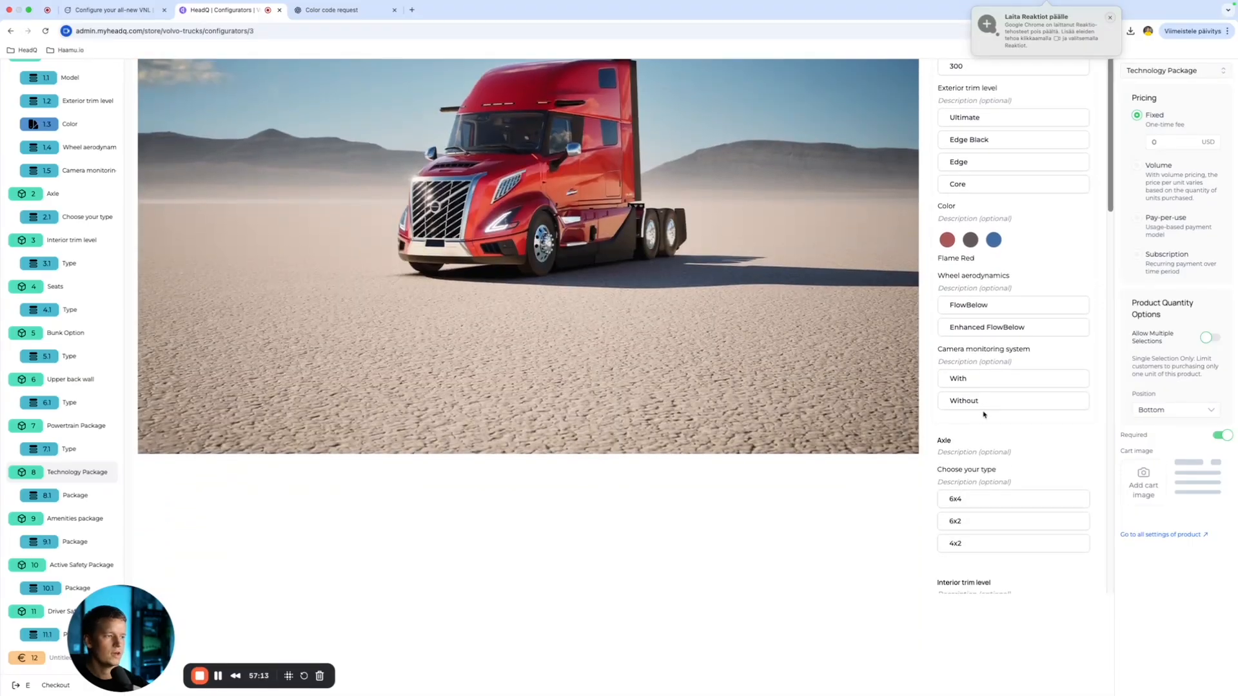
pyautogui.click(74, 518)
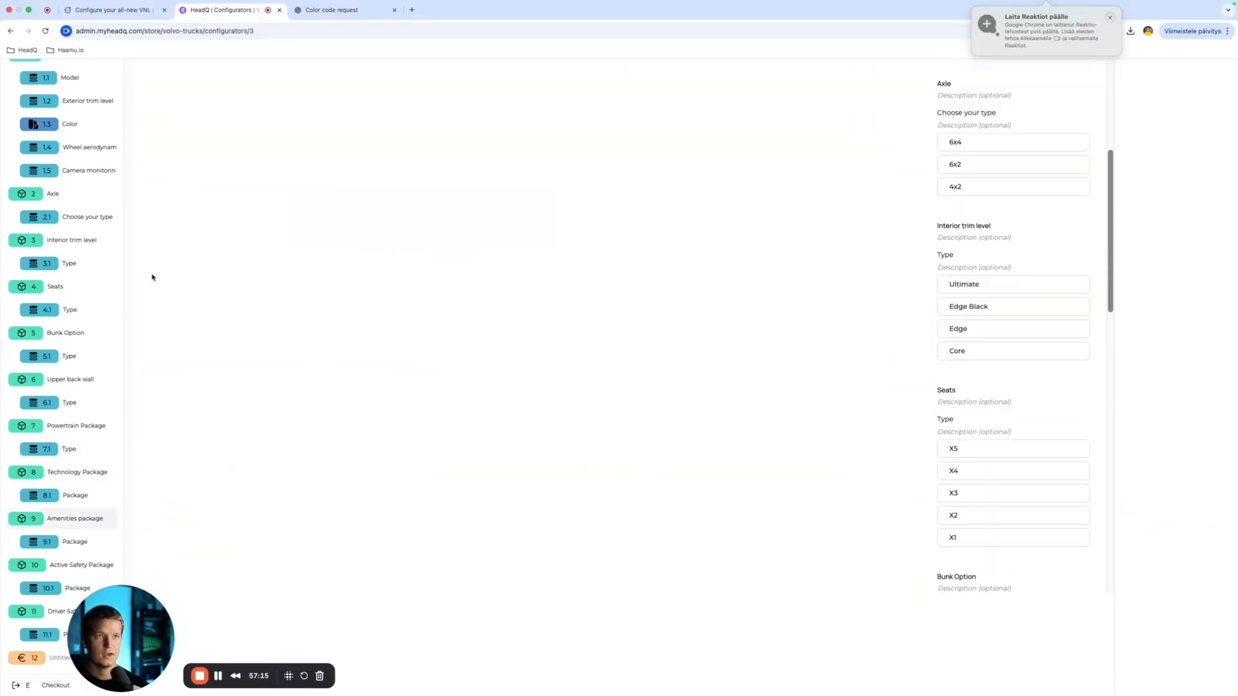
pyautogui.click(109, 10)
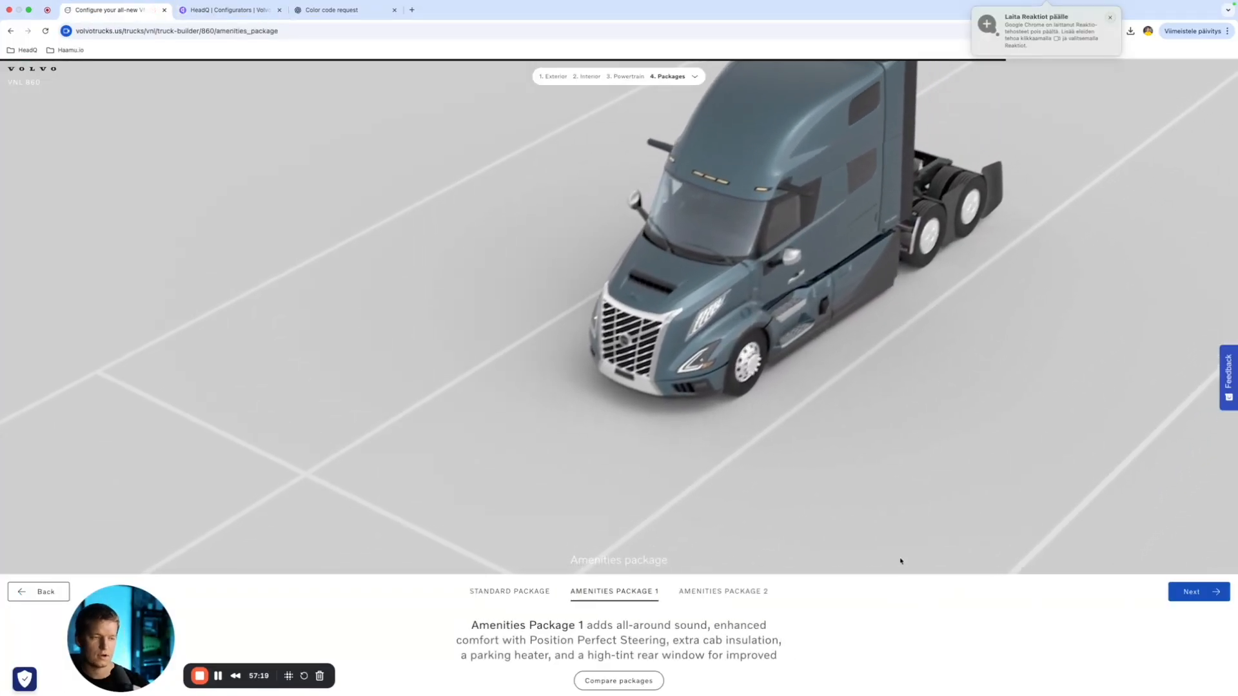
pyautogui.press('super+shift+4')
pyautogui.moveTo(130, 60); pyautogui.dragTo(1113, 576)
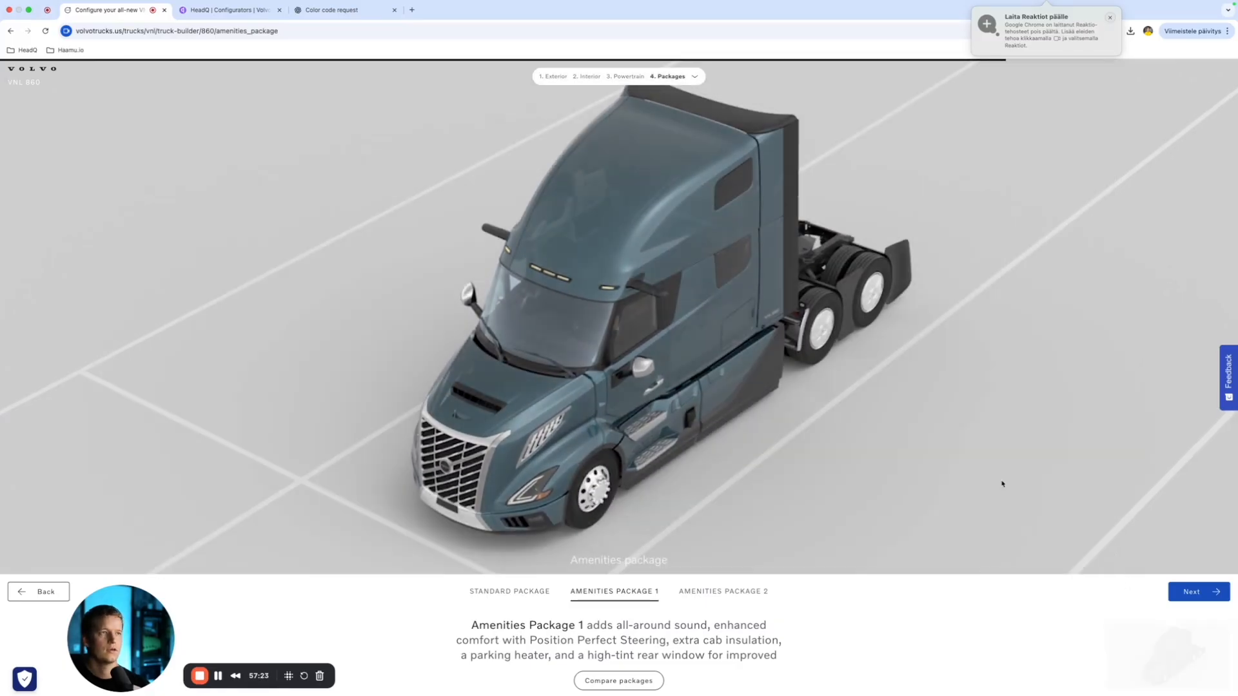
# Step: Return to HeadQ and check the Amenities package's product image in the configurator
pyautogui.click(212, 10)
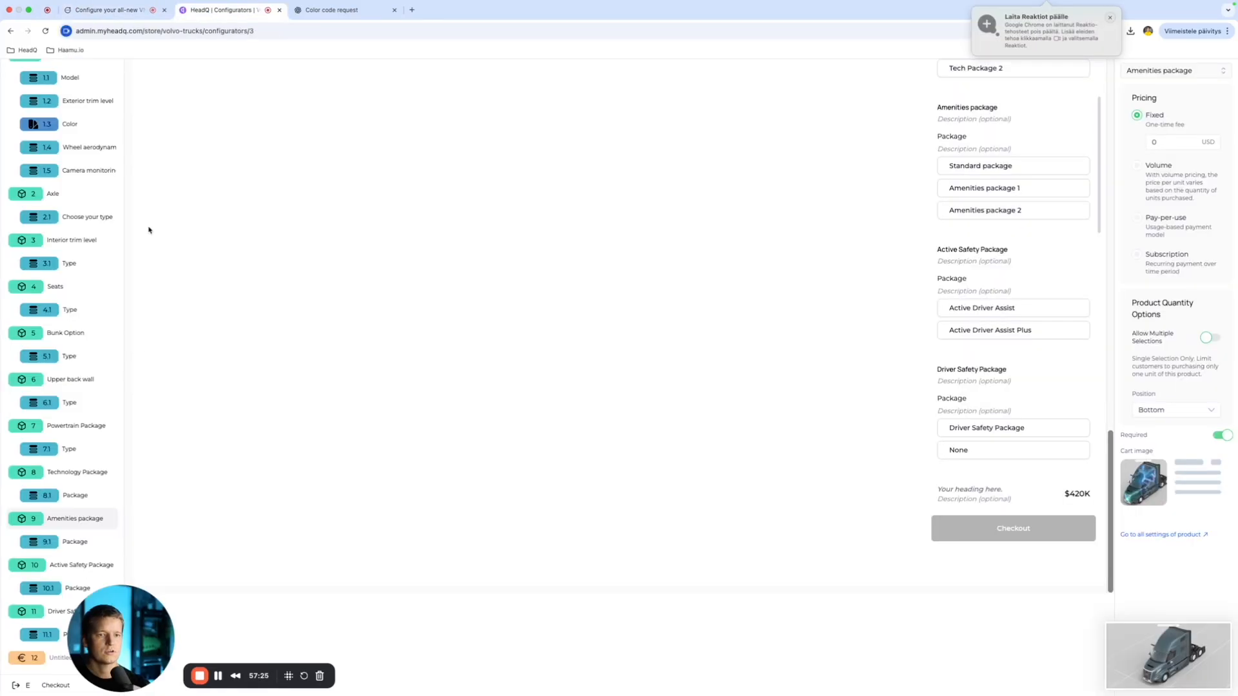
pyautogui.scroll(5, 641, 271)
pyautogui.scroll(10, 580, 258)
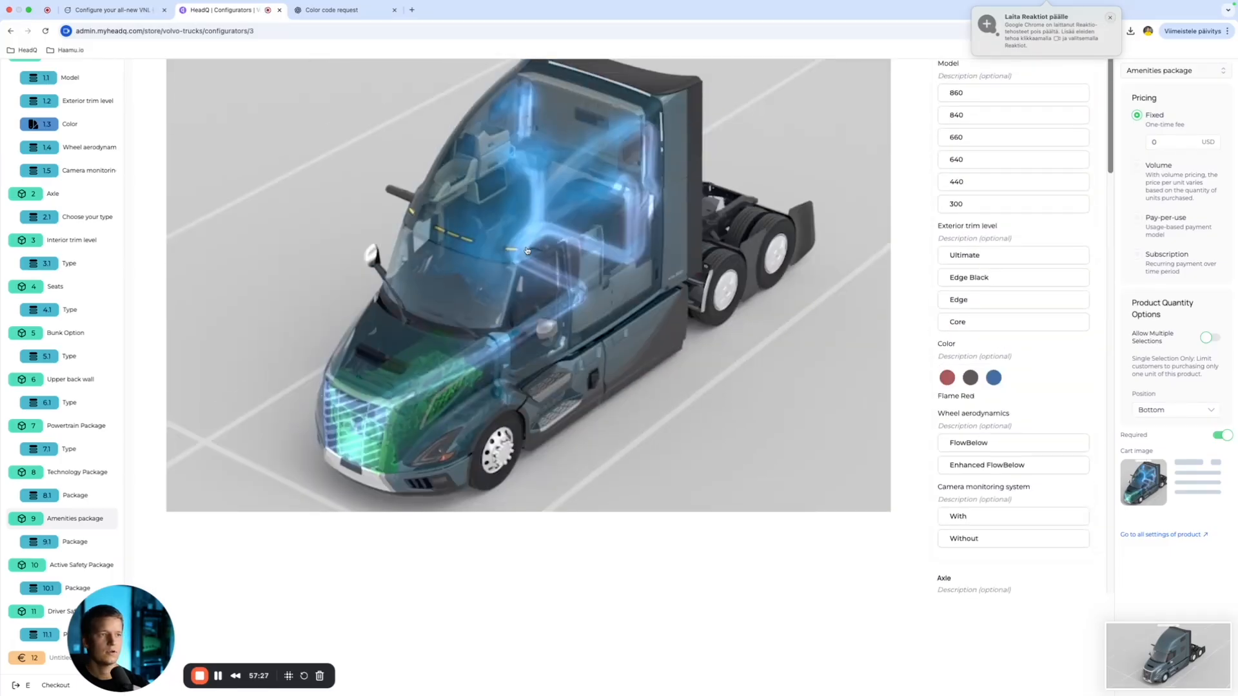
pyautogui.scroll(-15, 1059, 358)
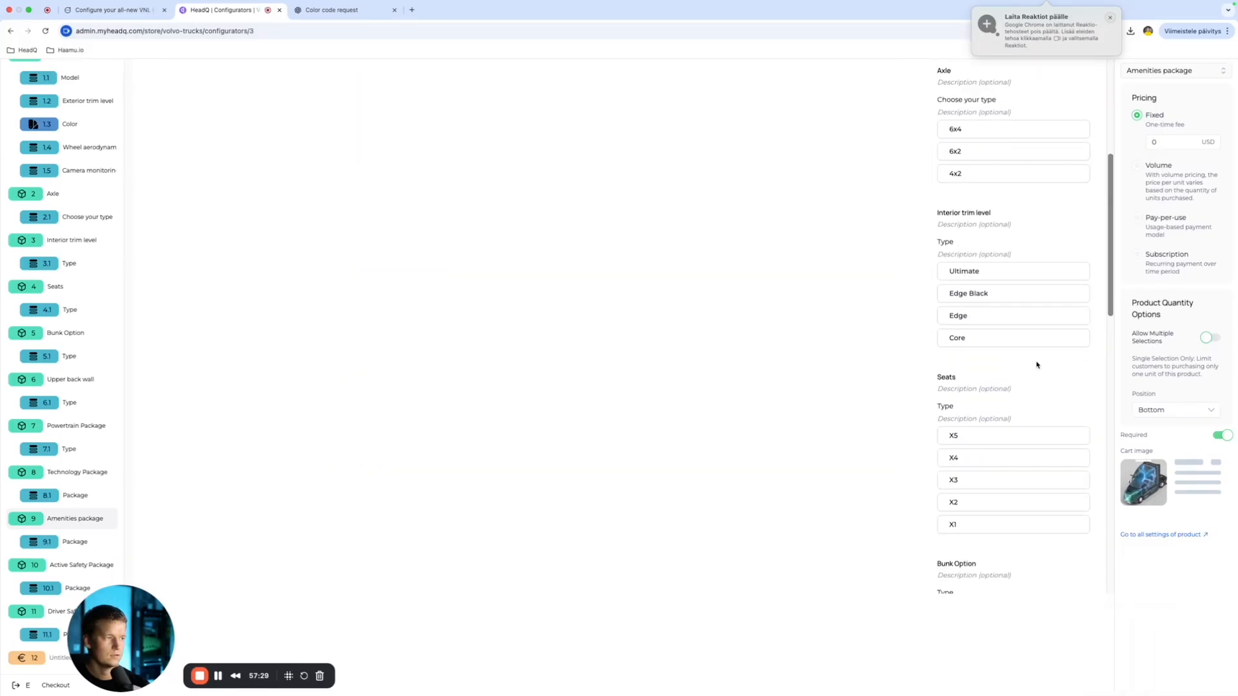
pyautogui.scroll(-3, 1036, 361)
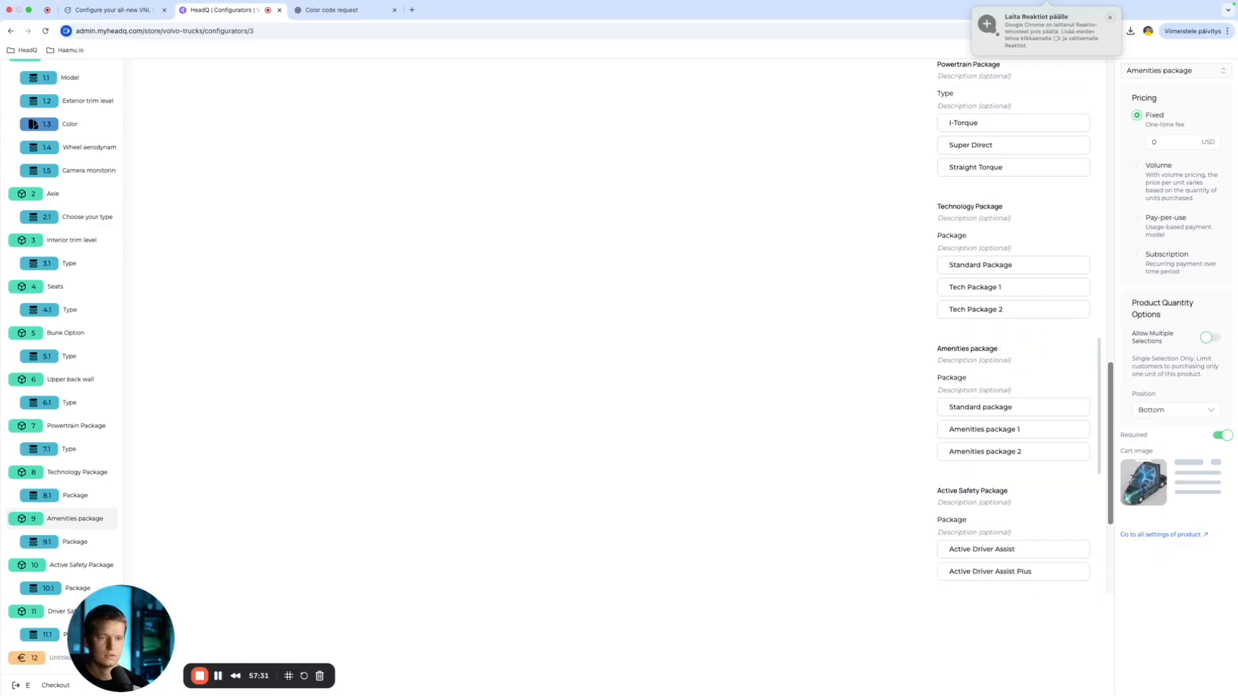
# Step: Select the Active Safety Package in the configurator and open its product variations
pyautogui.click(75, 567)
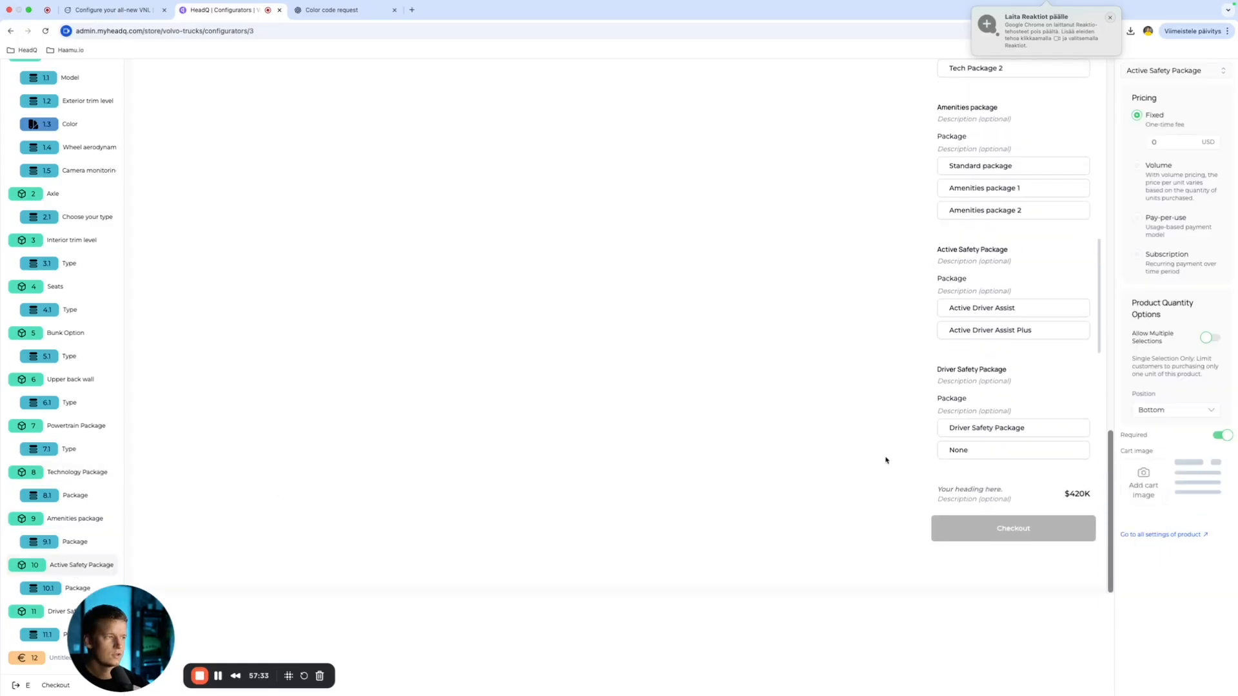
pyautogui.scroll(20, 754, 317)
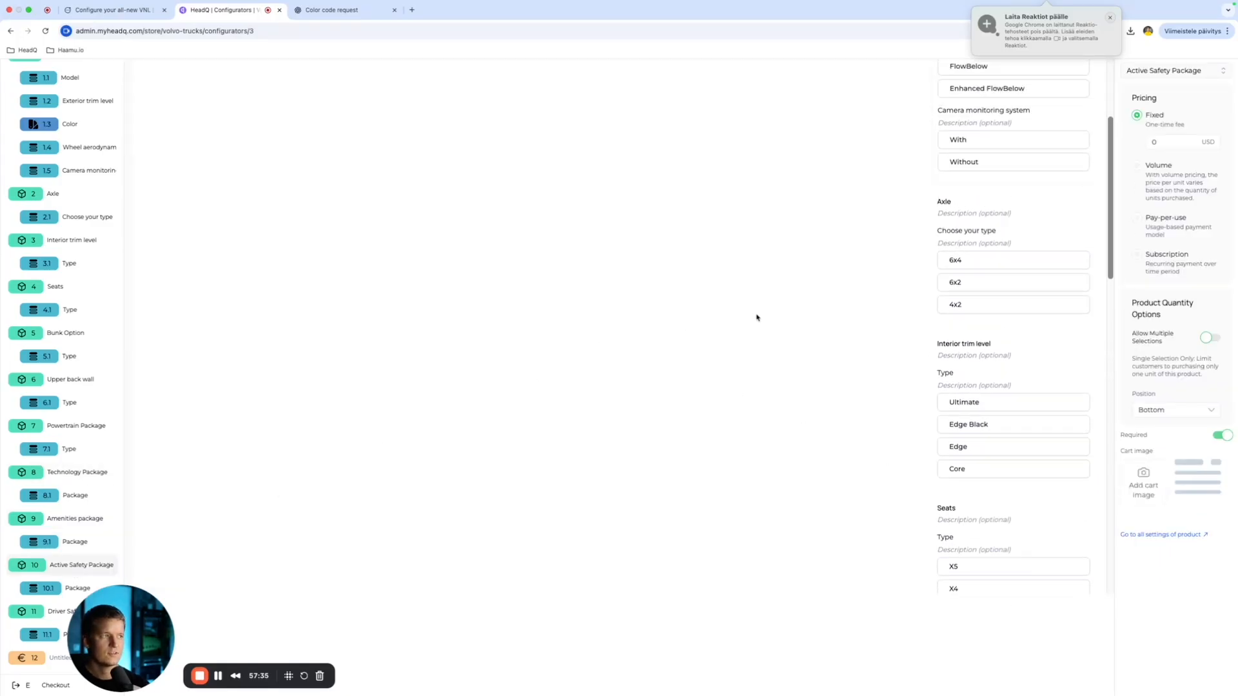
pyautogui.click(510, 103)
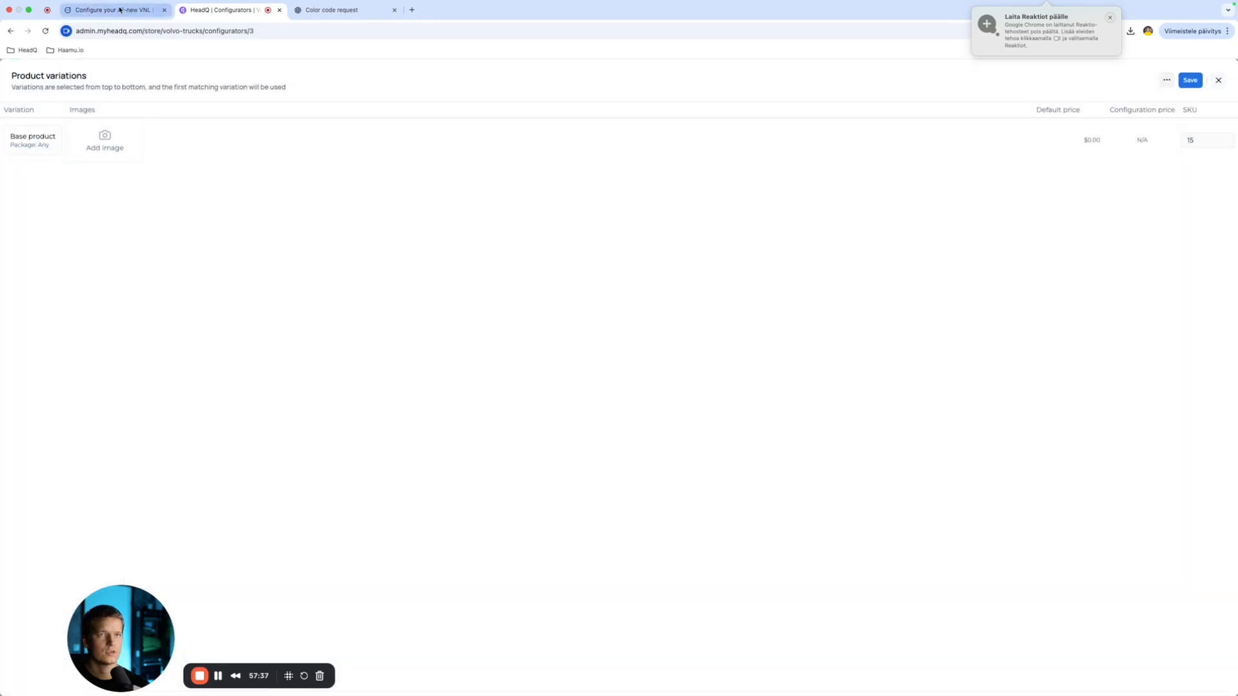
# Step: Switch to the truck builder, advance to the Active Safety Package, capture a screenshot of its picture, and return to HeadQ
pyautogui.click(110, 10)
pyautogui.click(1200, 593)
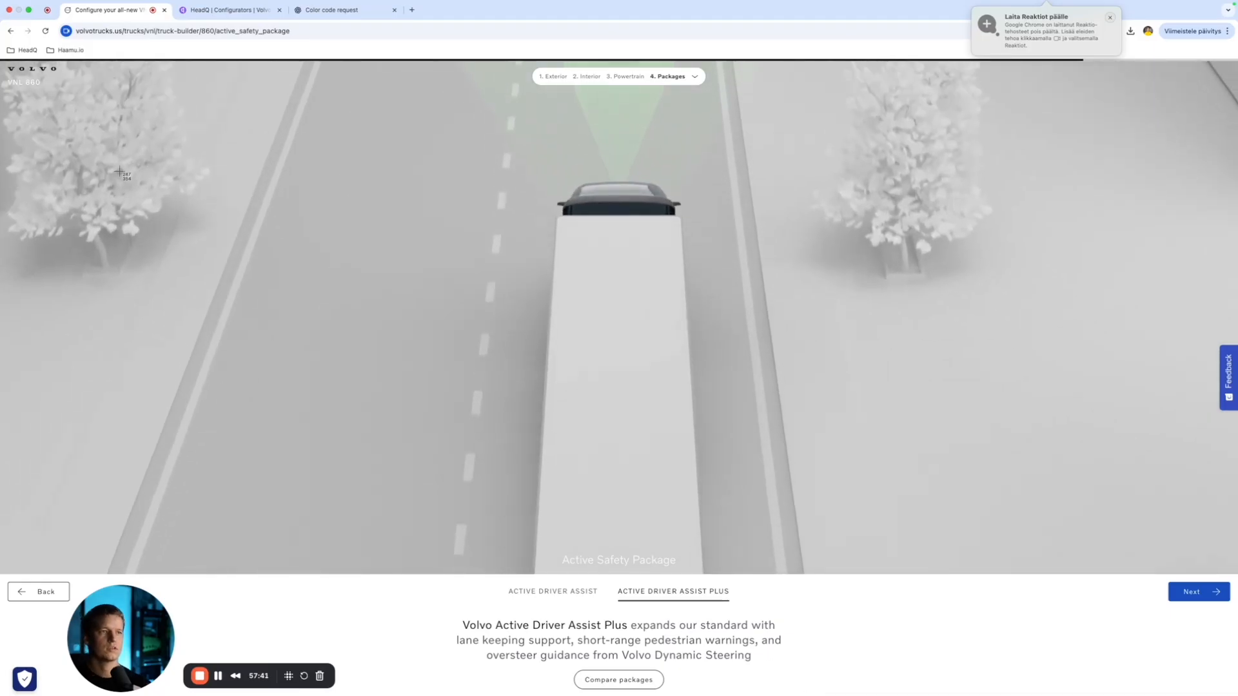
pyautogui.moveTo(138, 65); pyautogui.dragTo(1046, 559)
pyautogui.moveTo(1048, 560); pyautogui.dragTo(1064, 568)
pyautogui.click(226, 24)
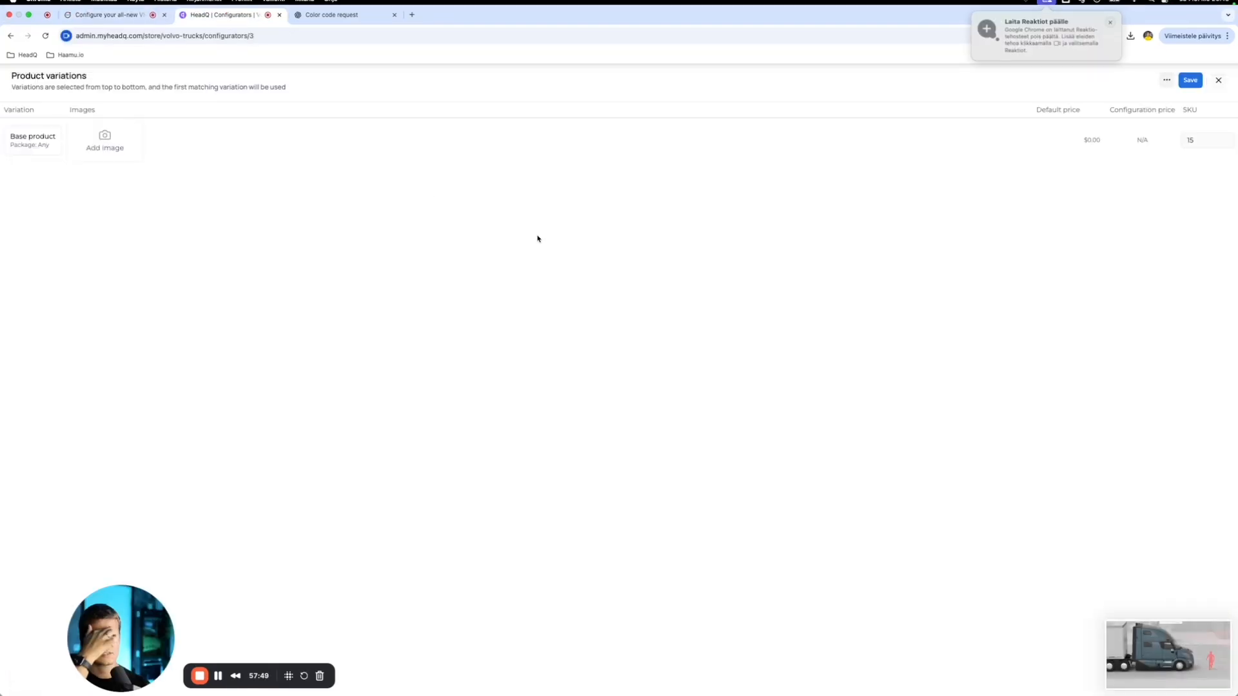
# Step: Upload the screenshot Näyttökuva 2025-09-07 kello 20.49.40 as the Active Safety Package's base product image and save the product variations
pyautogui.click(104, 149)
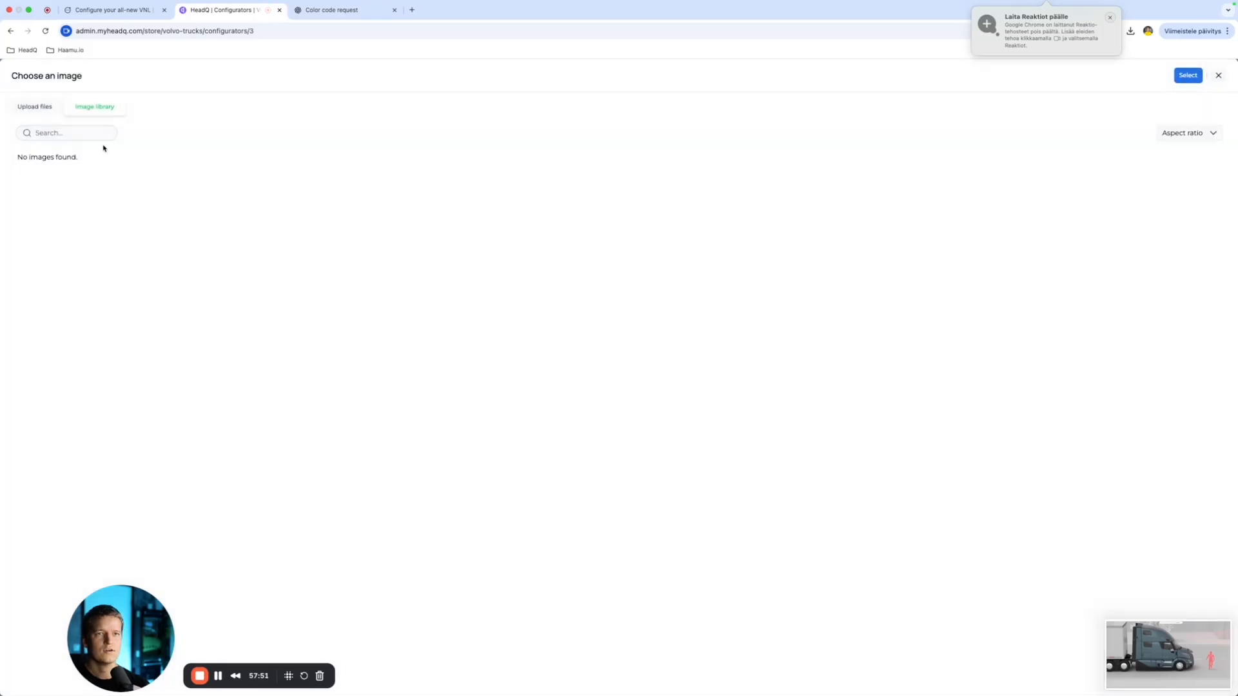
pyautogui.click(39, 110)
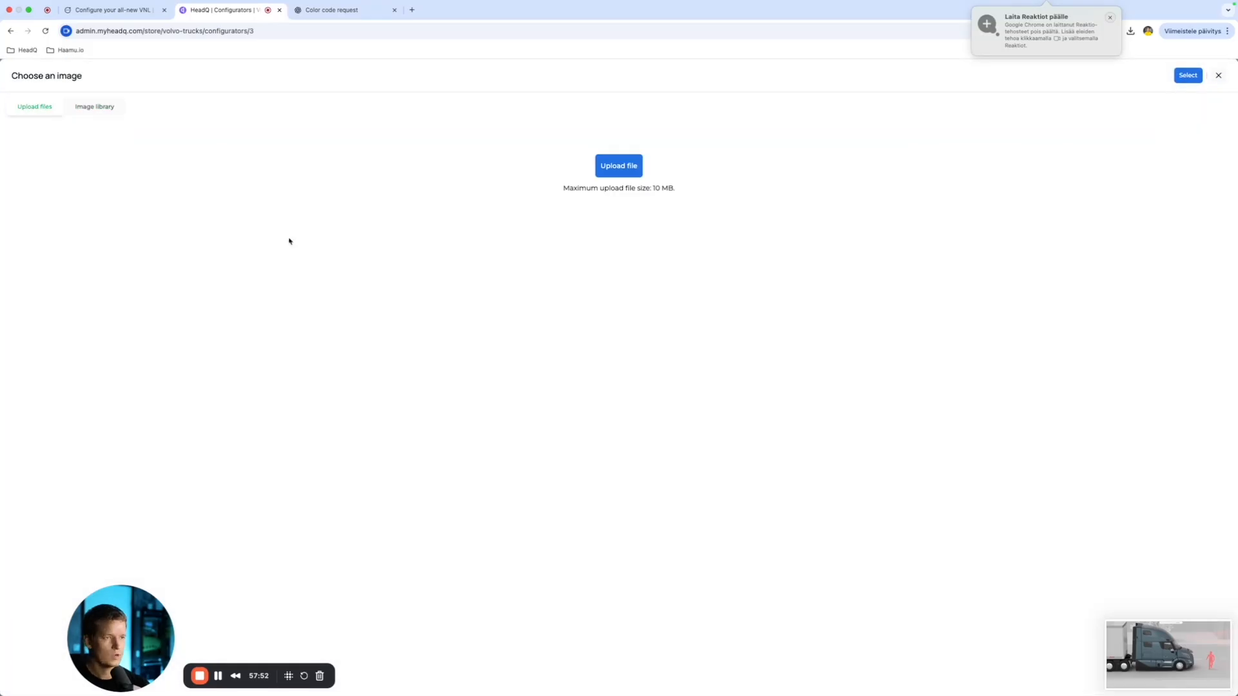
pyautogui.click(616, 170)
pyautogui.scroll(-10, 638, 400)
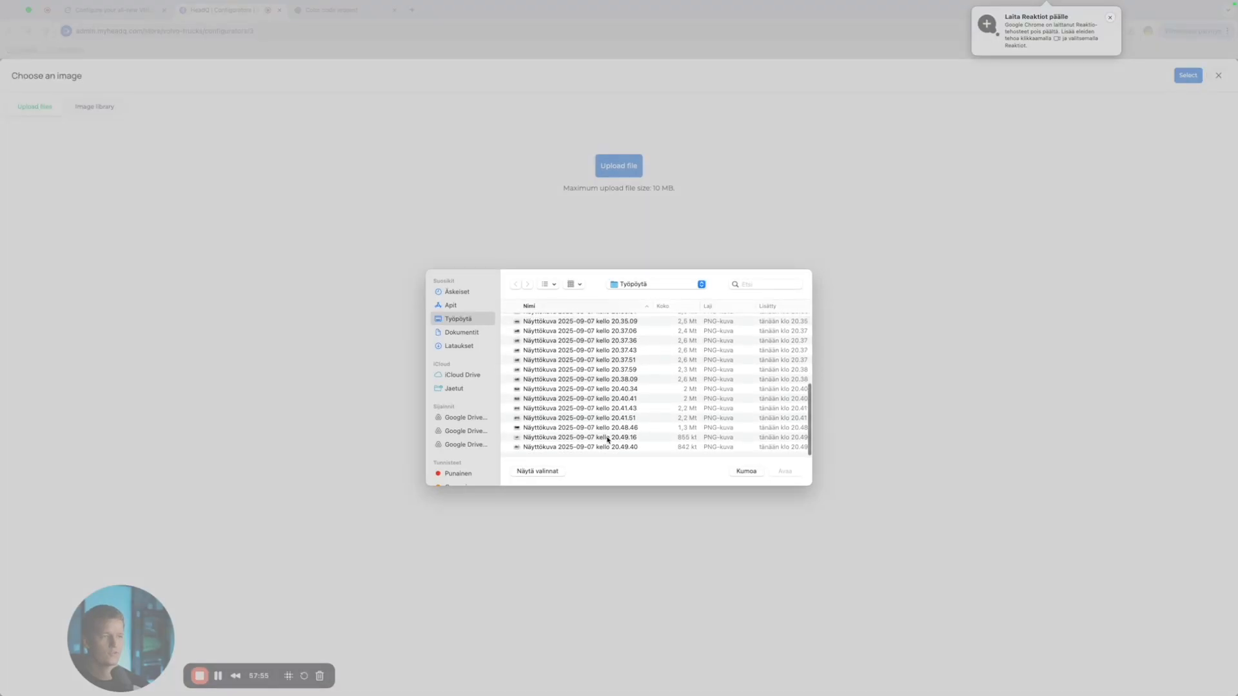
pyautogui.click(613, 447)
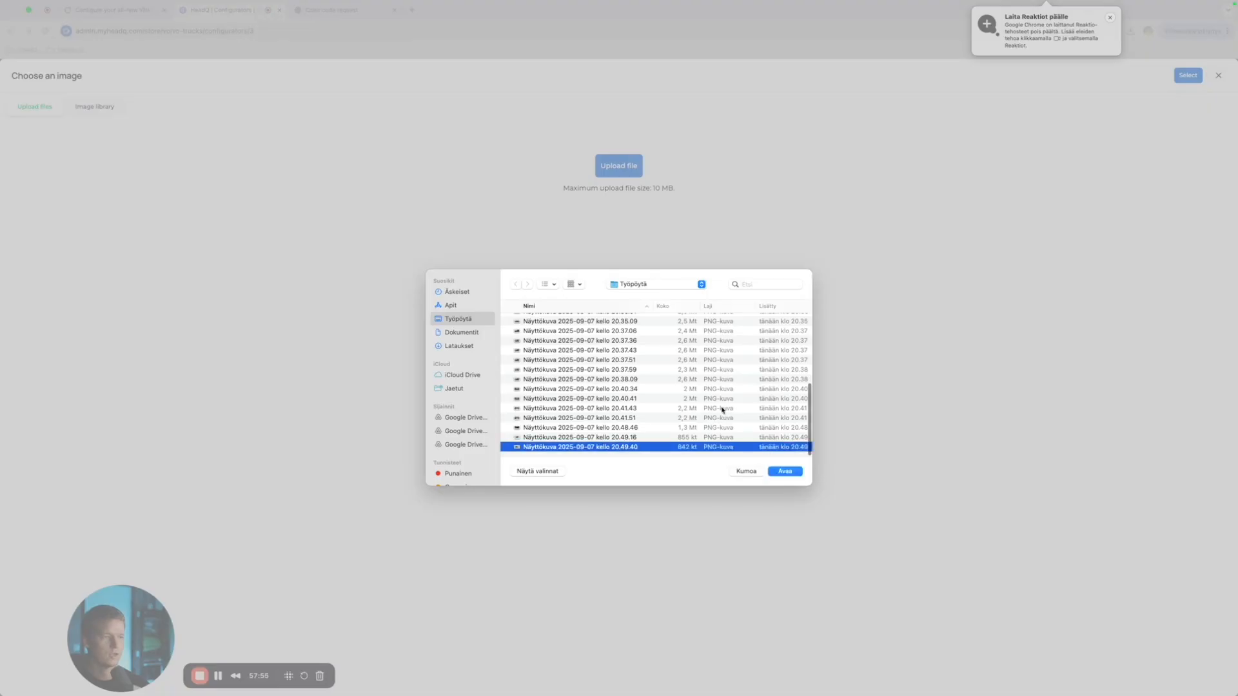
pyautogui.click(795, 477)
pyautogui.click(619, 483)
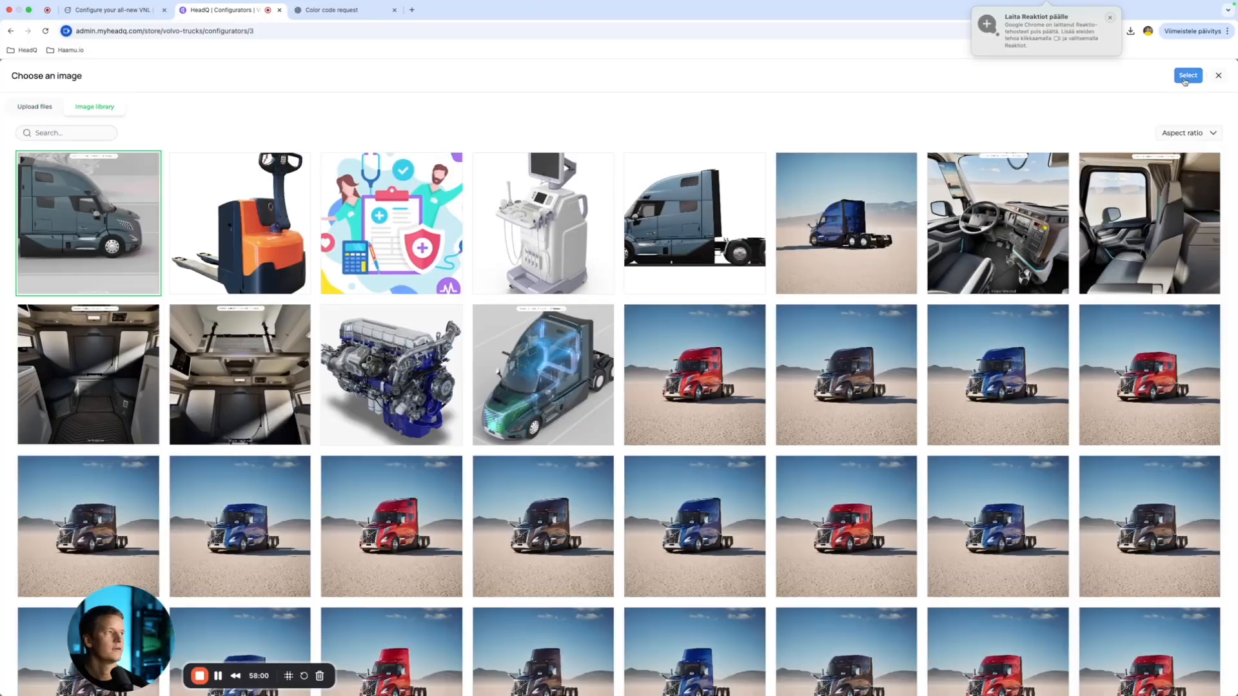
pyautogui.click(1186, 76)
pyautogui.click(1190, 80)
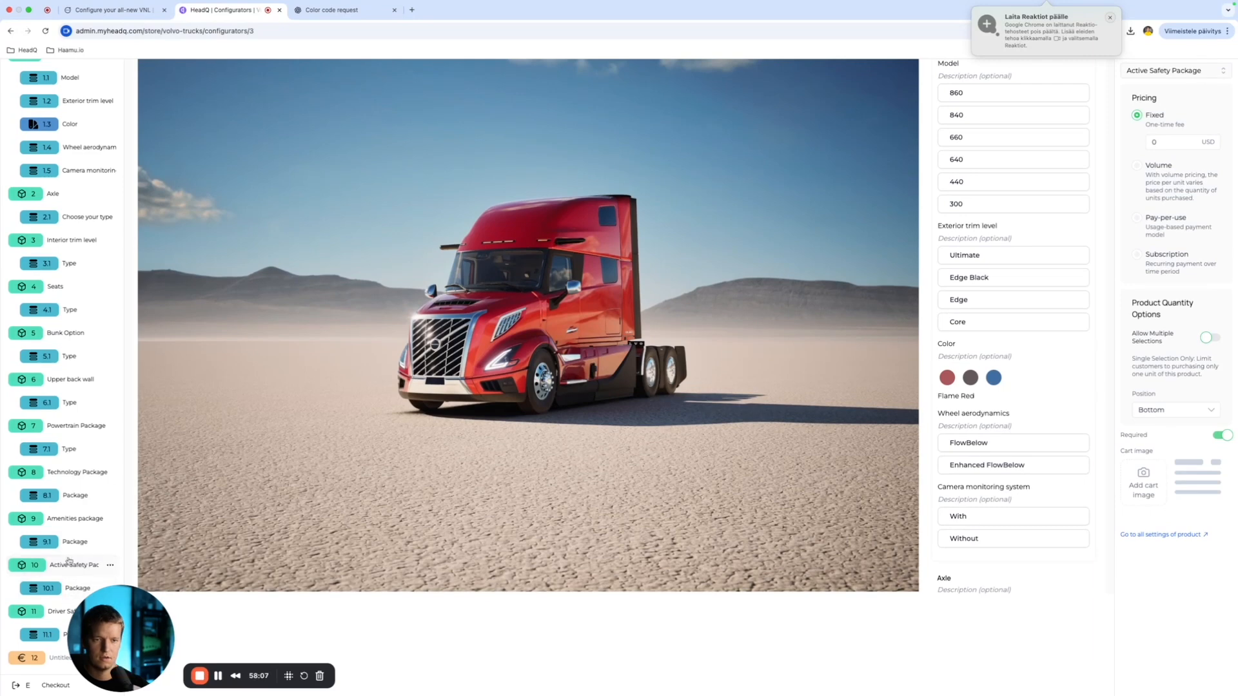
# Step: Select the Driver Safety Package in the configurator, capture a screenshot of its truck builder picture, and return to HeadQ
pyautogui.click(57, 608)
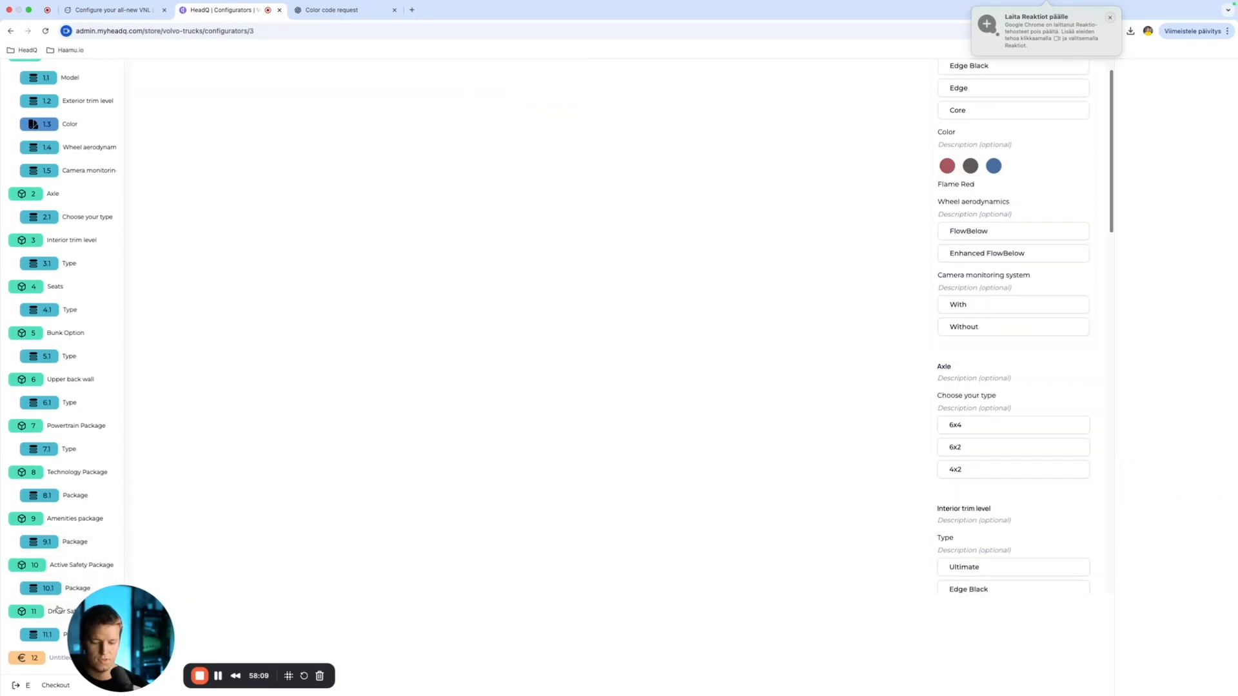
pyautogui.scroll(15, 684, 332)
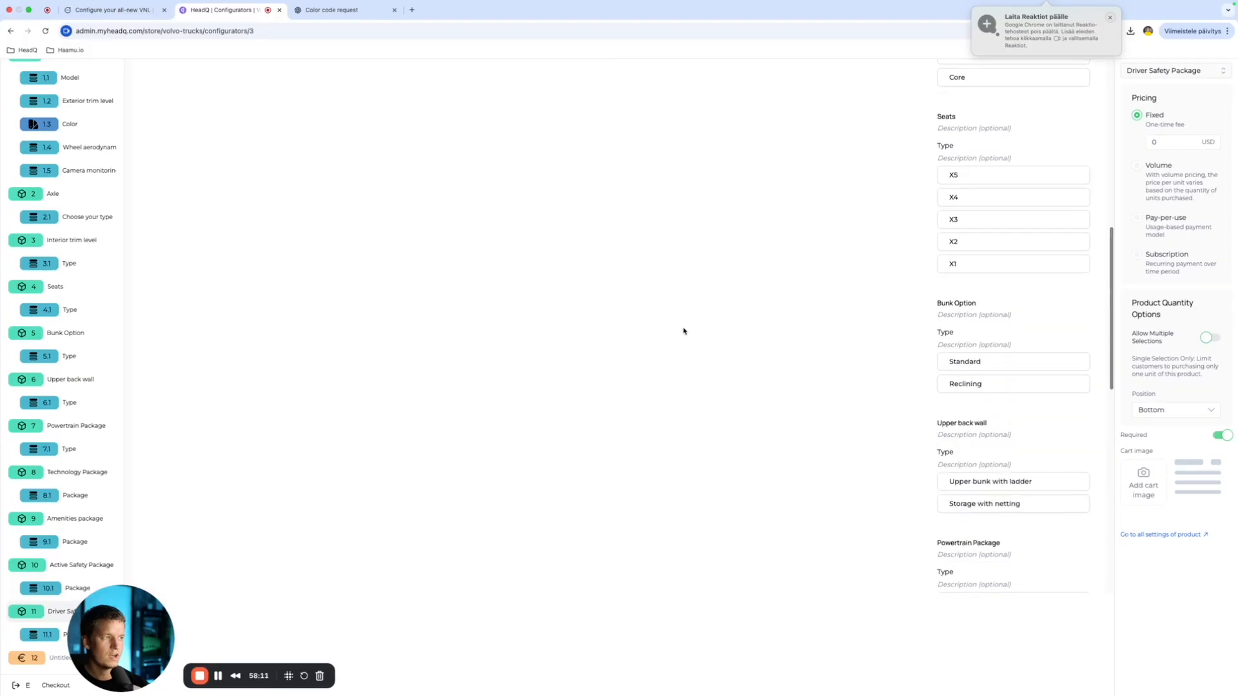
pyautogui.click(103, 11)
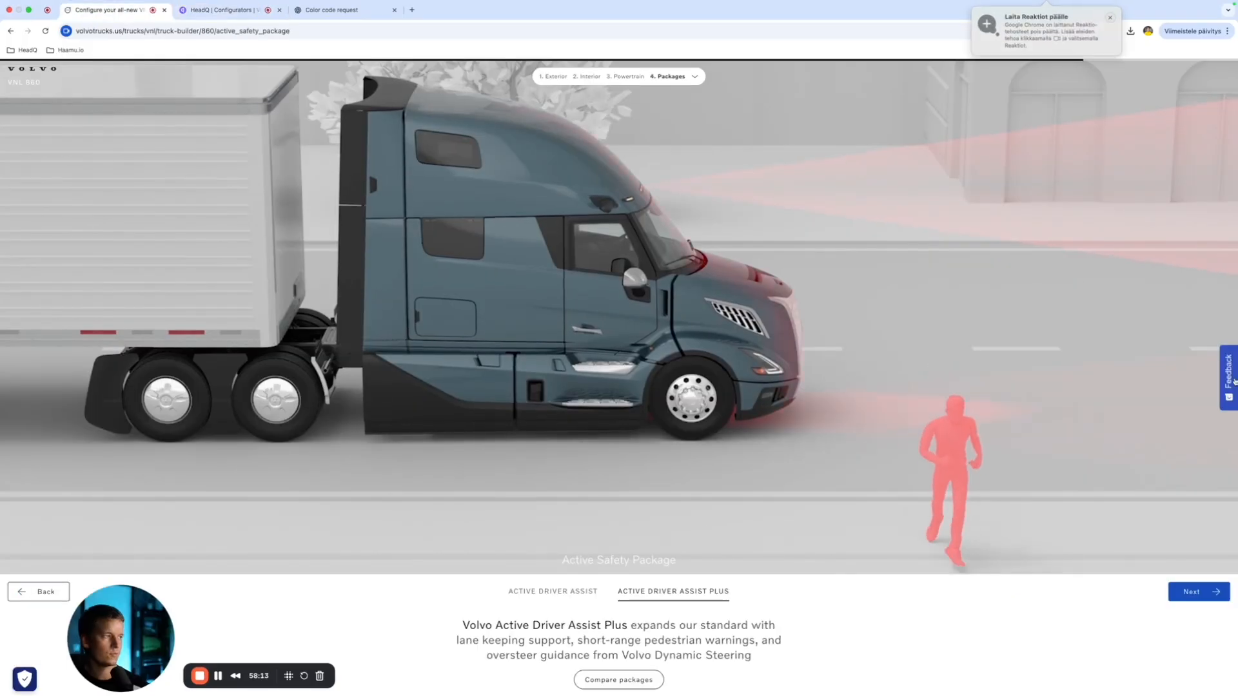
pyautogui.click(1204, 593)
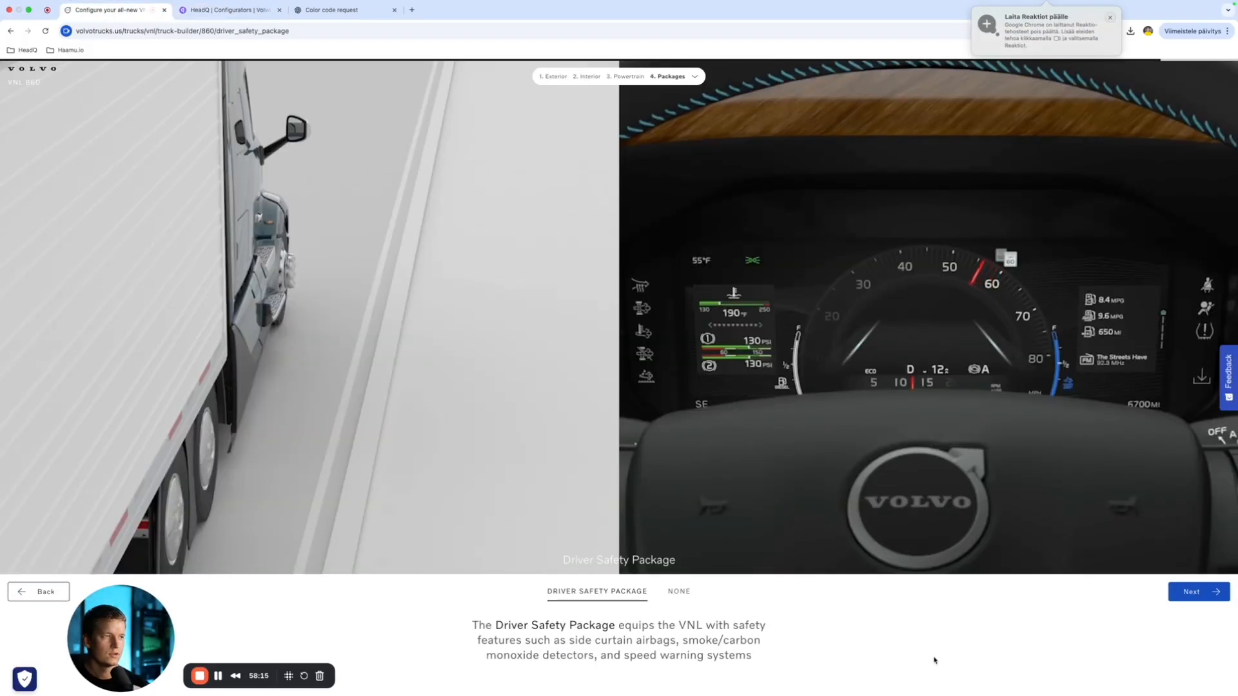
pyautogui.press('super+shift+4')
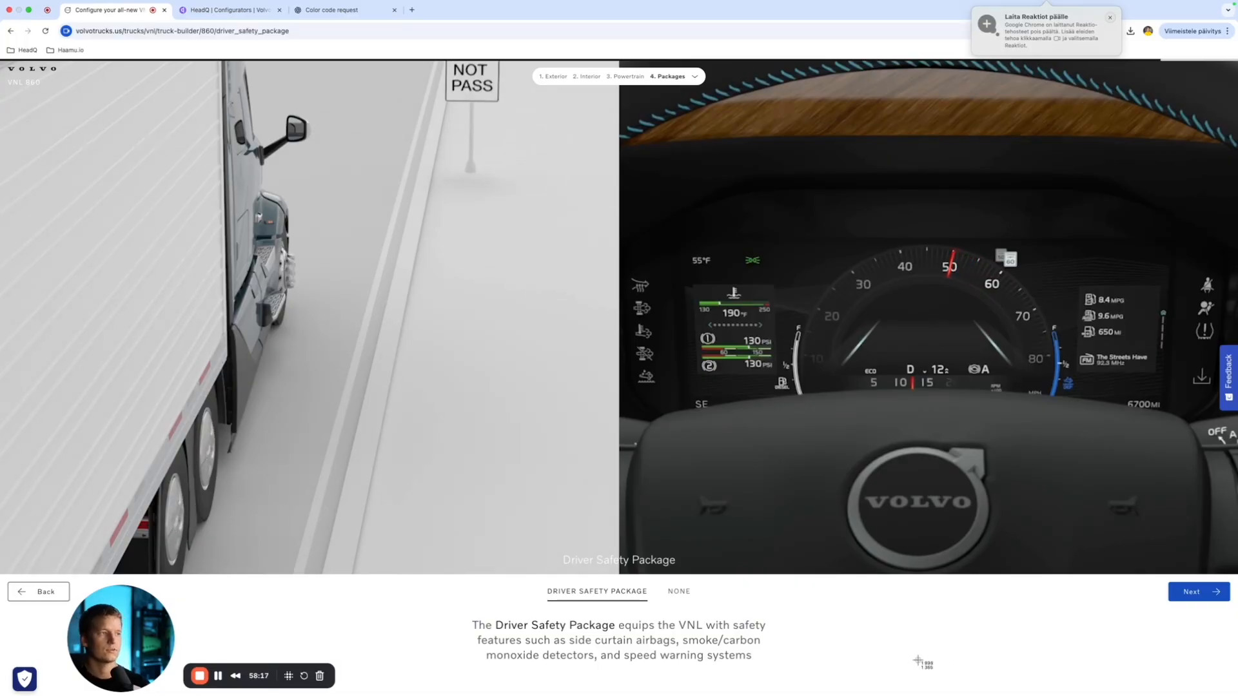
pyautogui.moveTo(128, 64); pyautogui.dragTo(1174, 576)
pyautogui.click(255, 11)
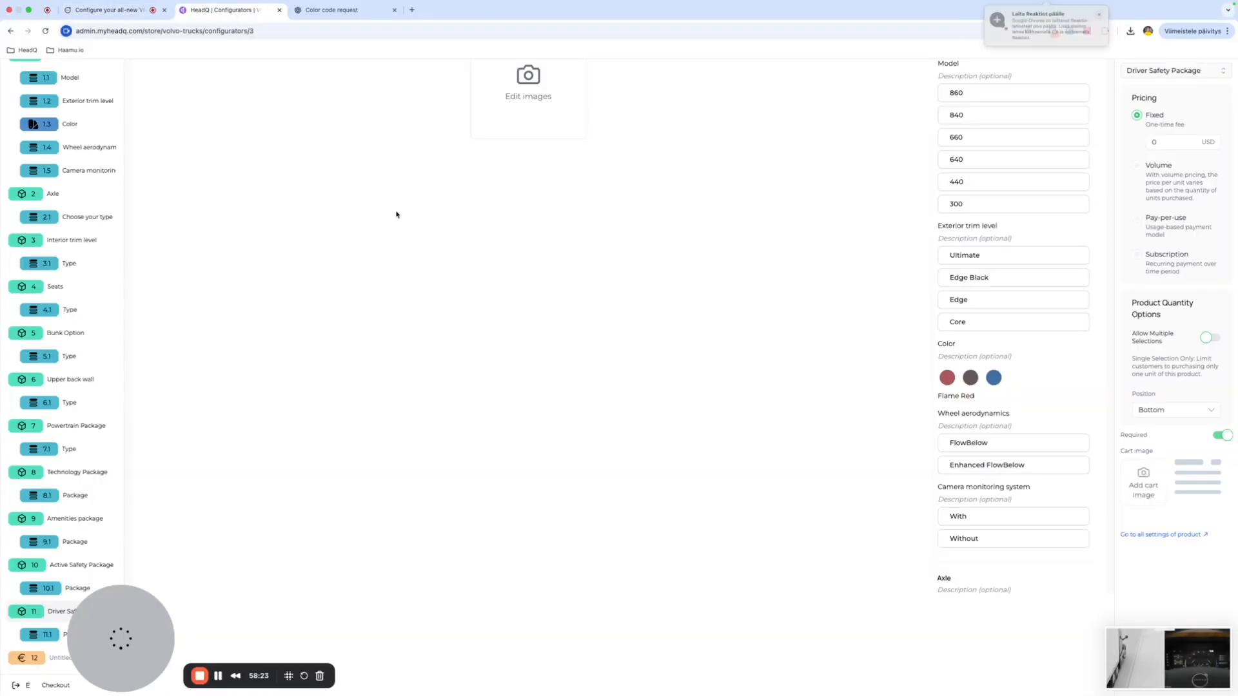
# Step: Upload the screenshot Näyttökuva 2025-09-07 kello 20.50.14 as the Driver Safety Package's base product image and save the product variations
pyautogui.click(519, 103)
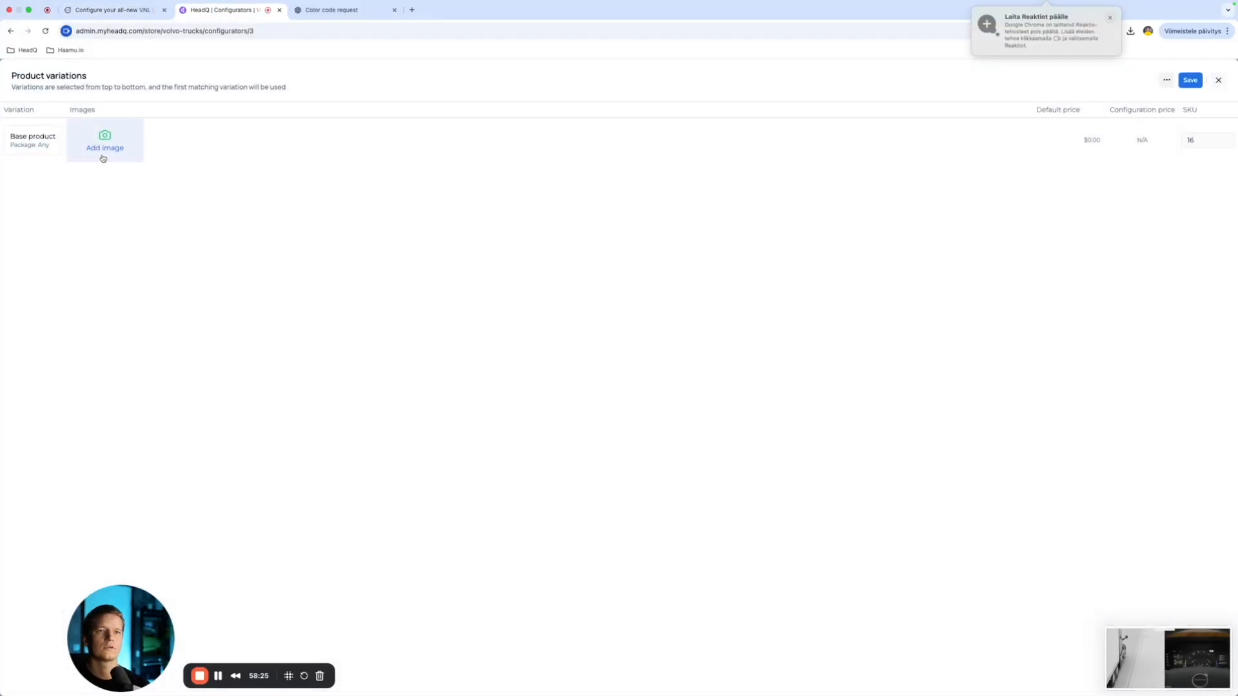
pyautogui.click(104, 158)
pyautogui.click(38, 107)
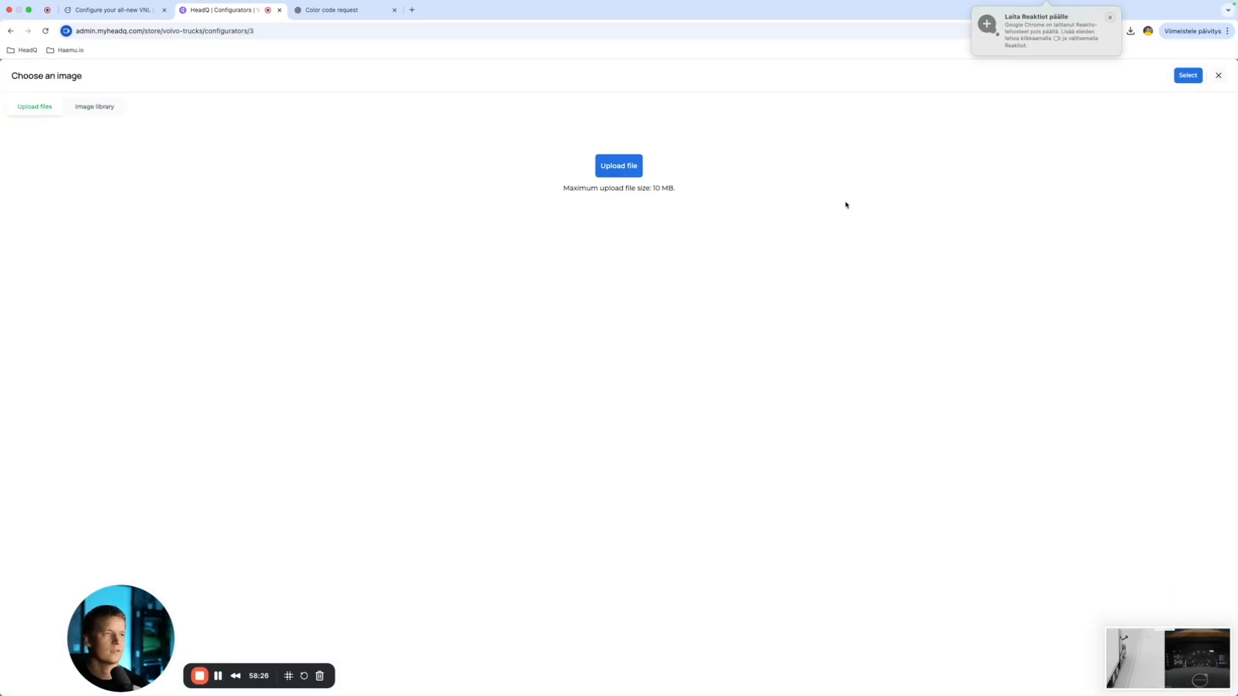
pyautogui.click(635, 175)
pyautogui.scroll(-5, 691, 357)
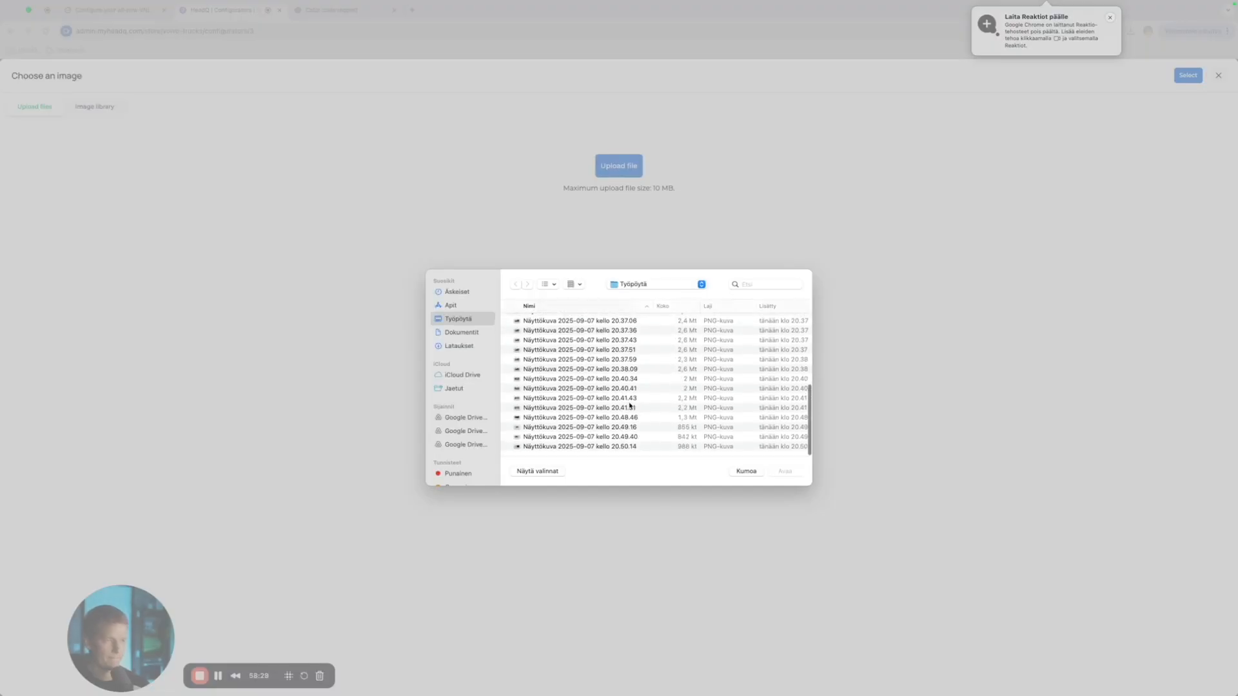
pyautogui.click(622, 448)
pyautogui.click(784, 471)
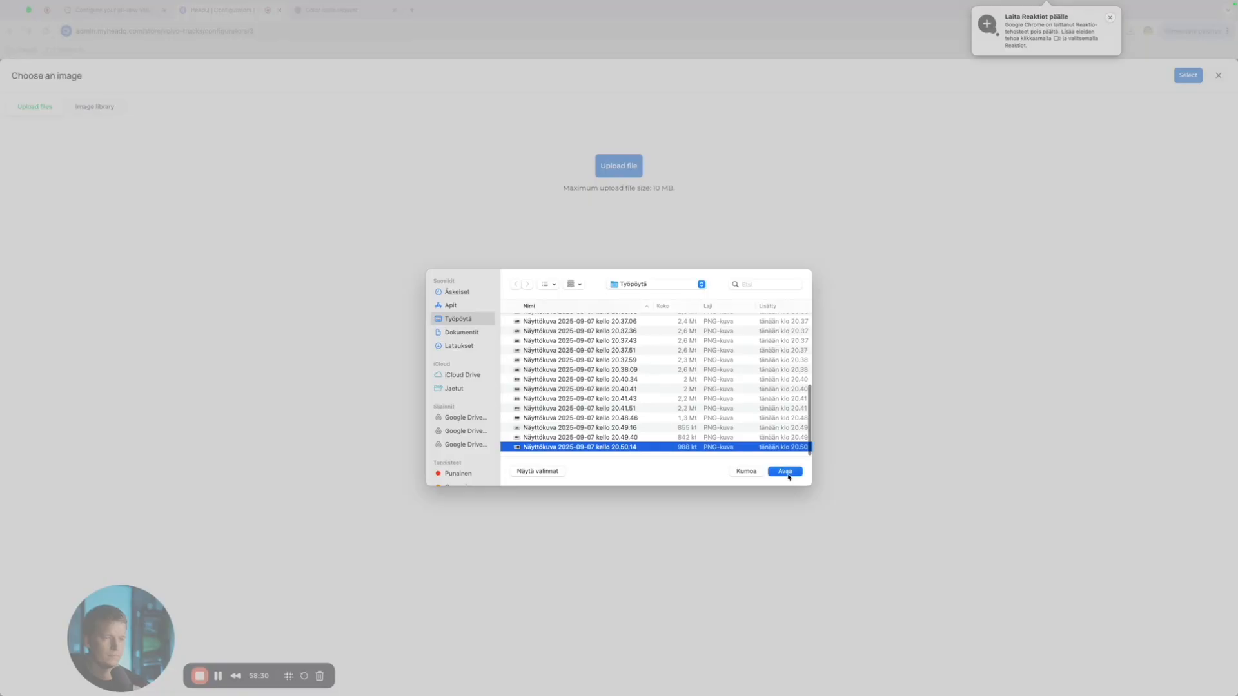
pyautogui.click(633, 480)
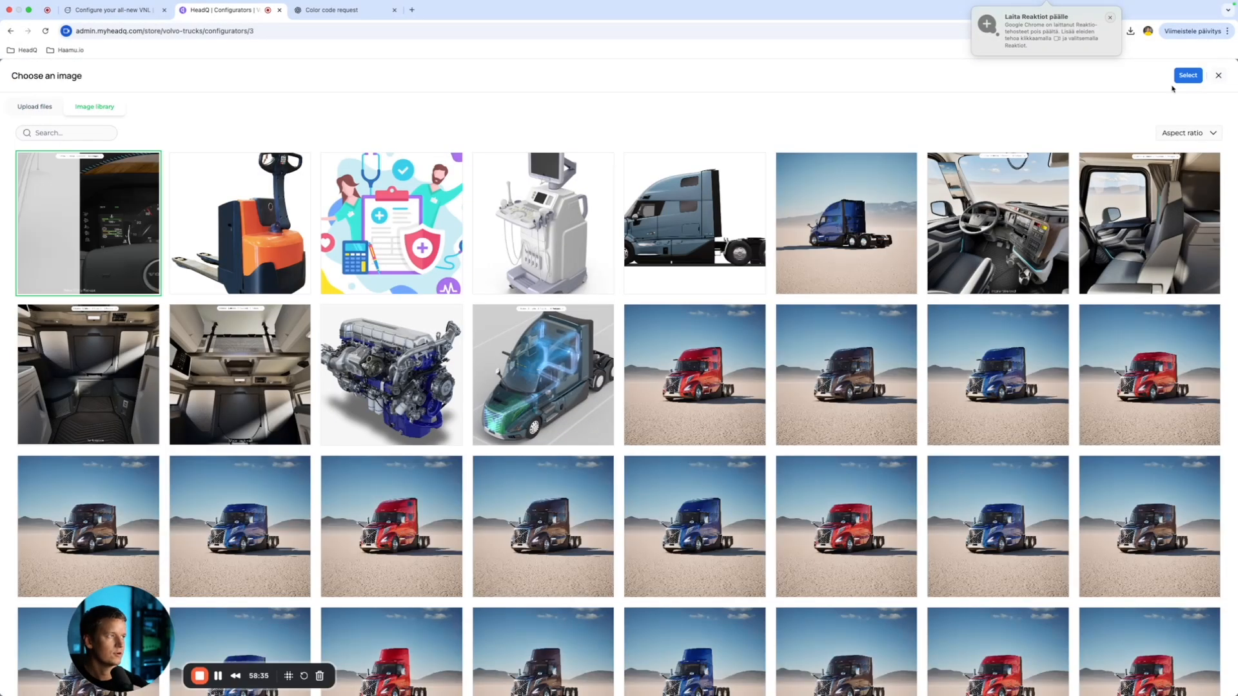
pyautogui.click(1187, 76)
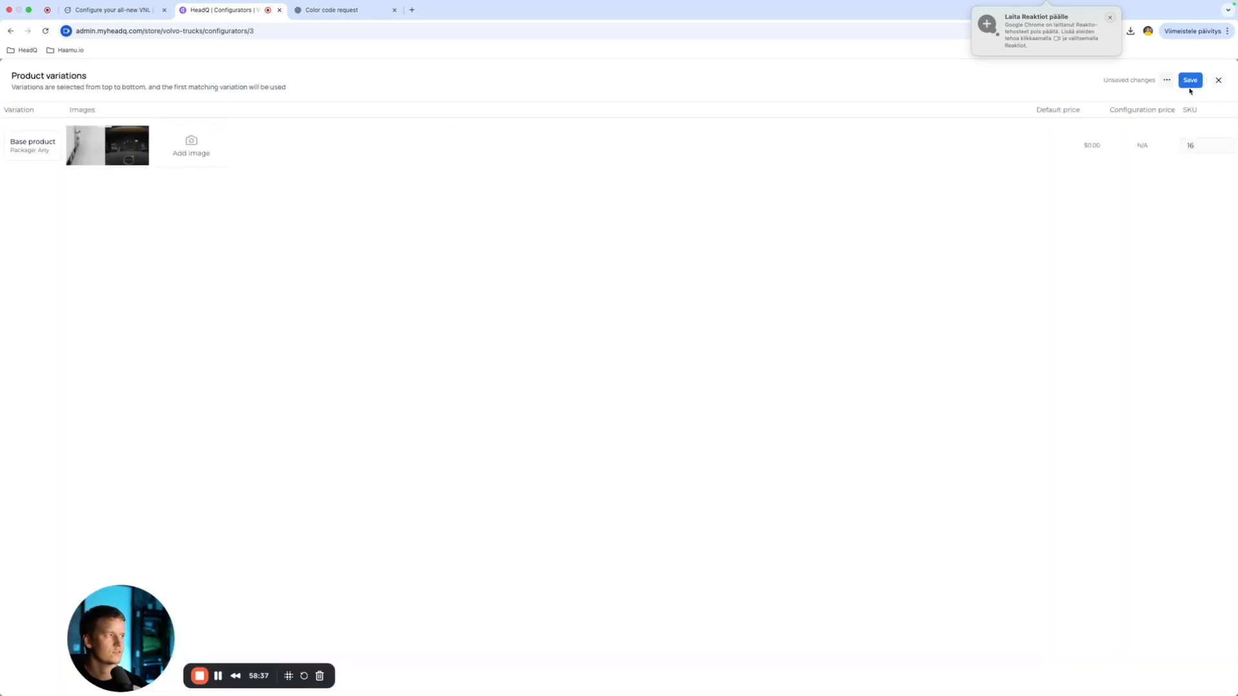
pyautogui.click(1190, 83)
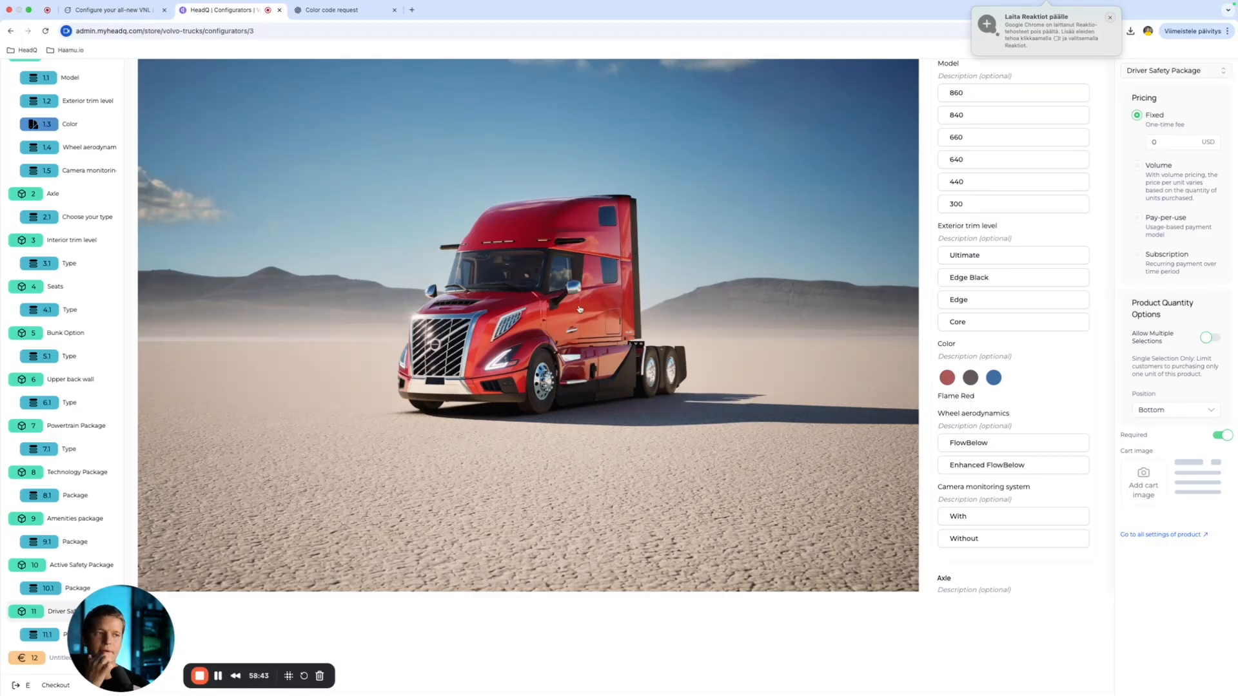
# Step: Switch to Volvo's truck builder and go back from the Driver Safety Package to the VNL model selection
pyautogui.scroll(3, 1018, 248)
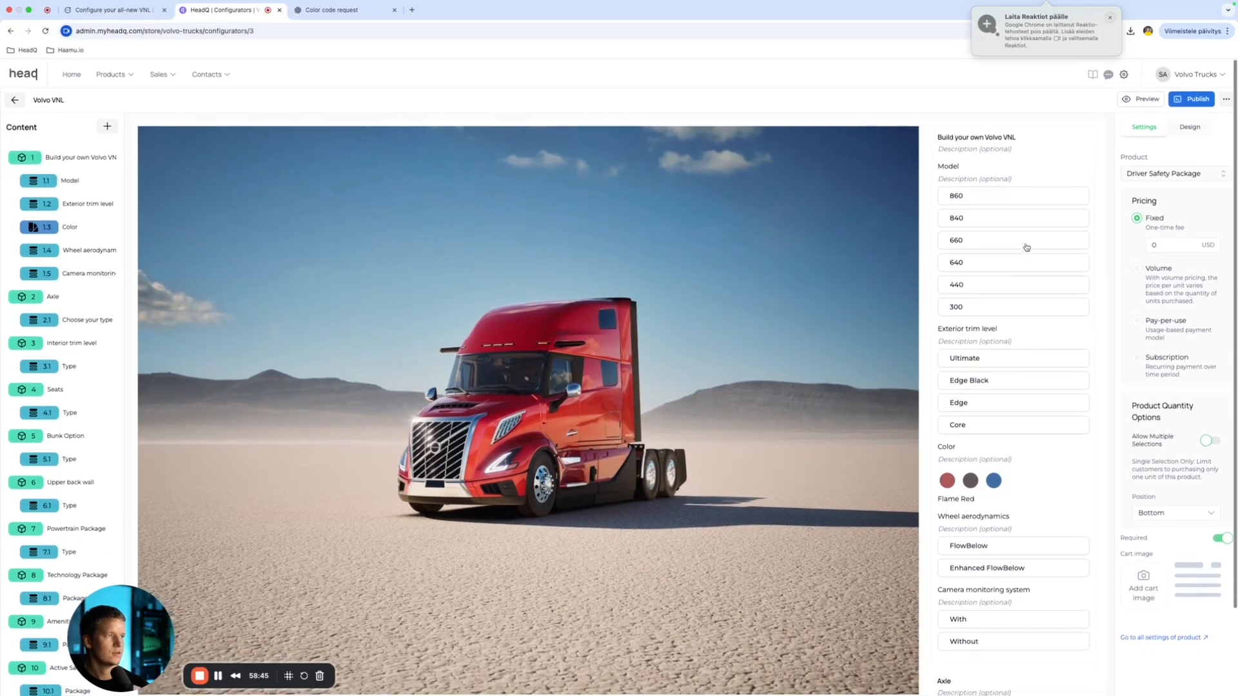
pyautogui.click(110, 9)
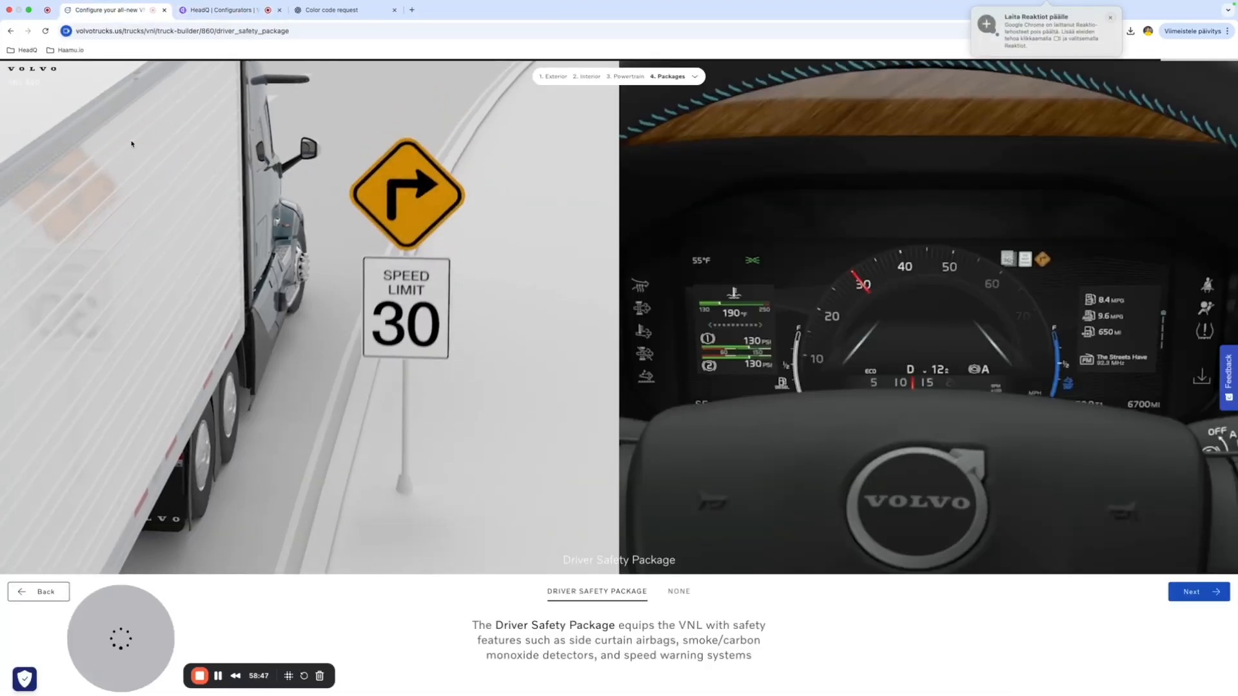
pyautogui.click(43, 592)
pyautogui.click(44, 592)
pyautogui.click(44, 593)
pyautogui.click(43, 593)
pyautogui.click(44, 592)
pyautogui.click(44, 592)
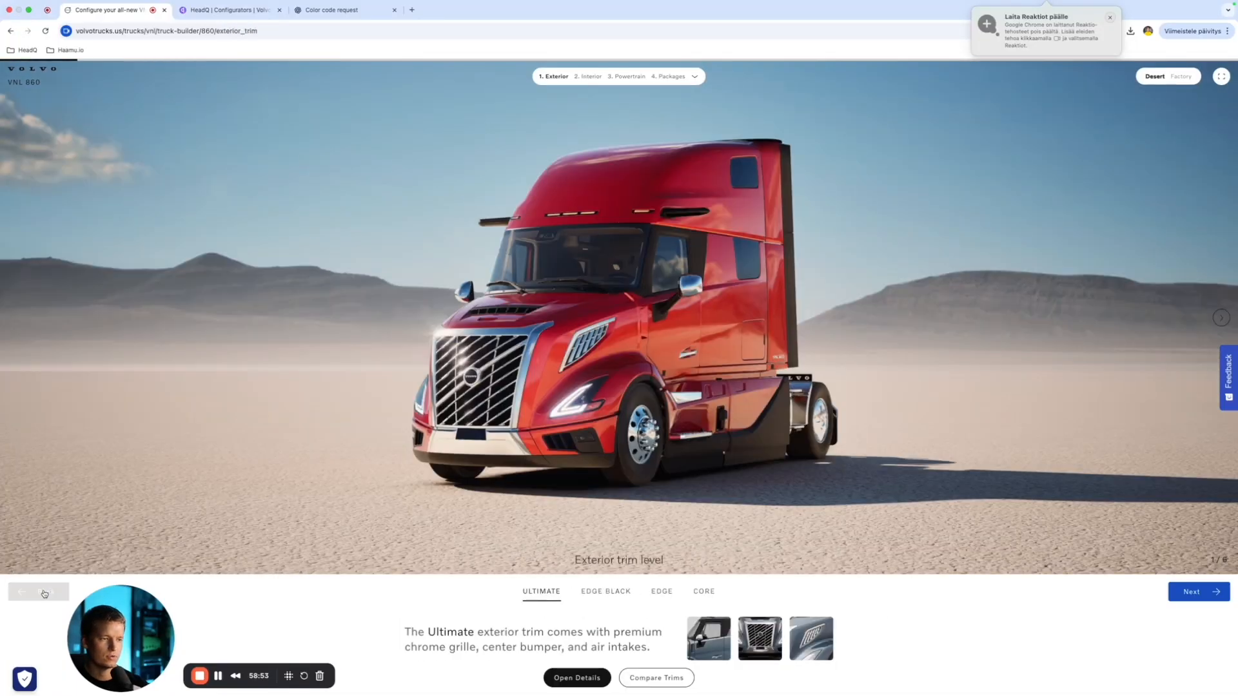
pyautogui.click(44, 593)
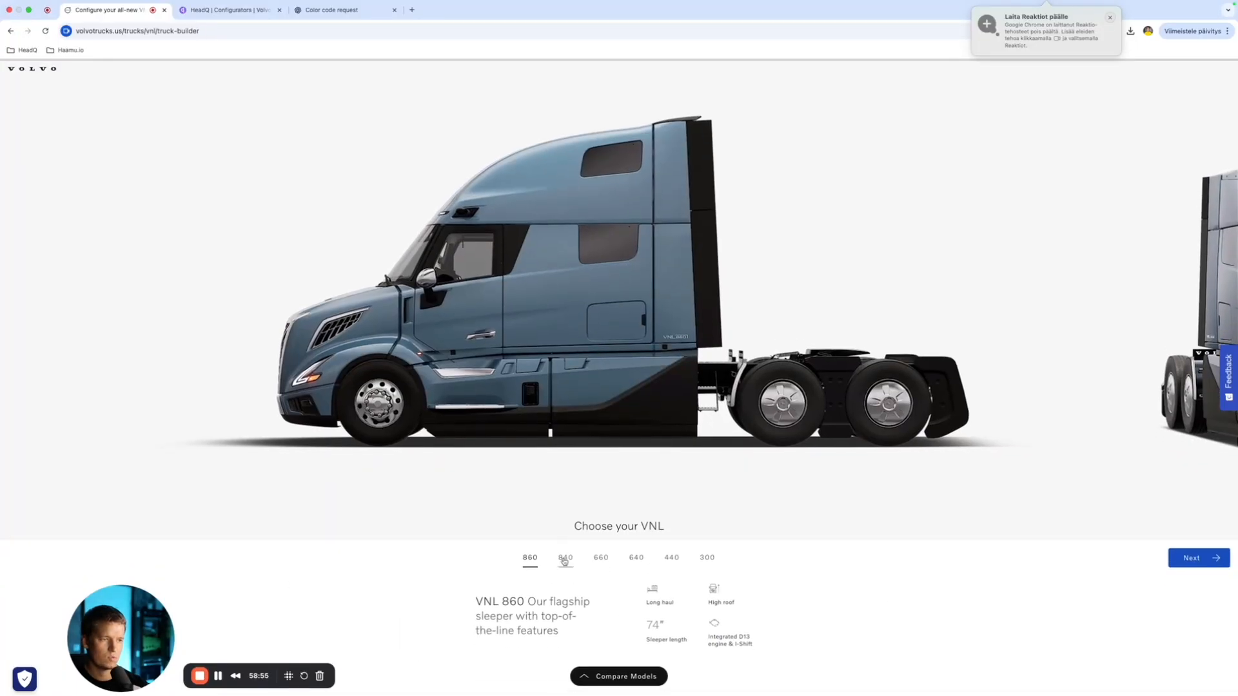
# Step: View the 840 and 860 model descriptions in the truck builder and return to the HeadQ configurator
pyautogui.click(562, 559)
pyautogui.click(530, 559)
pyautogui.scroll(-1, 566, 569)
pyautogui.scroll(1, 566, 570)
pyautogui.click(232, 10)
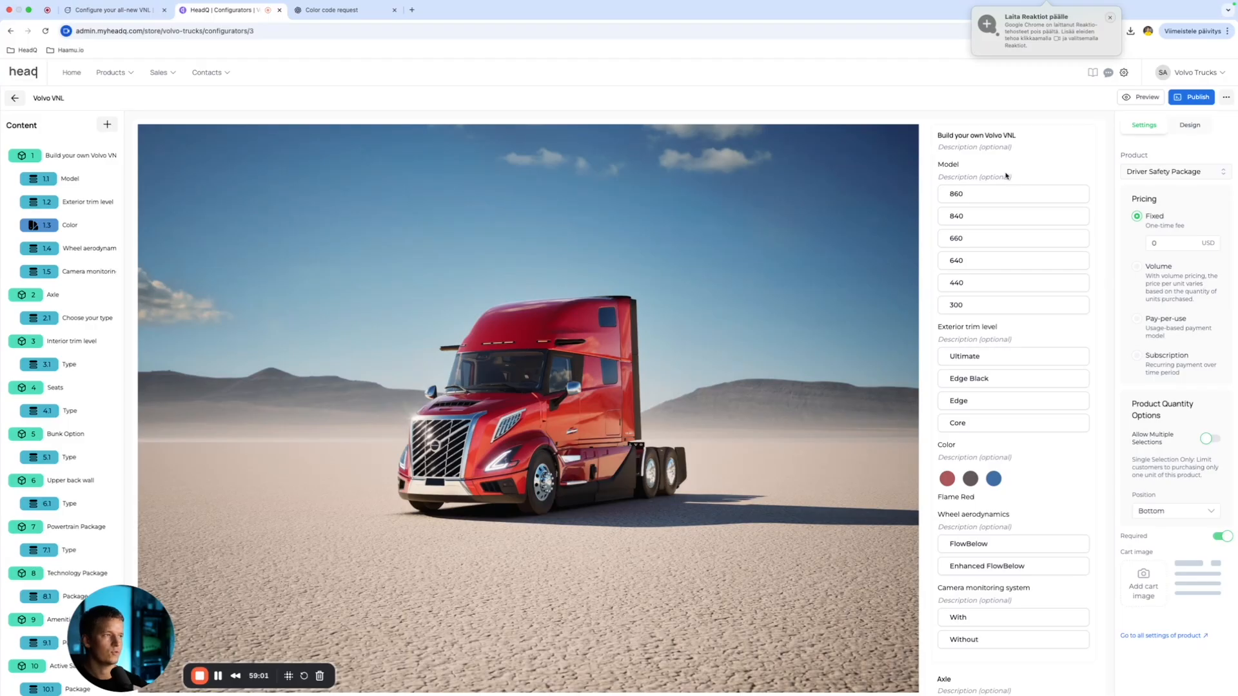
# Step: Enable details for the Model selection with the link text "Read more about the models" and the Bottom position
pyautogui.click(951, 168)
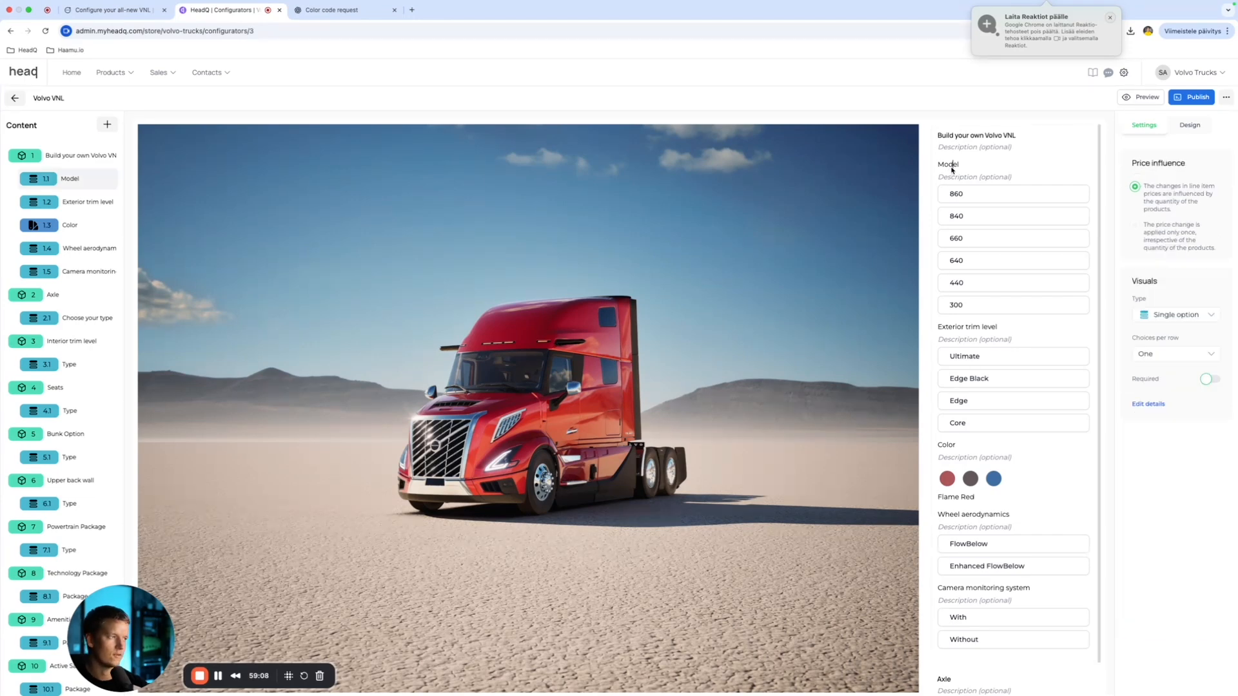
pyautogui.click(1148, 405)
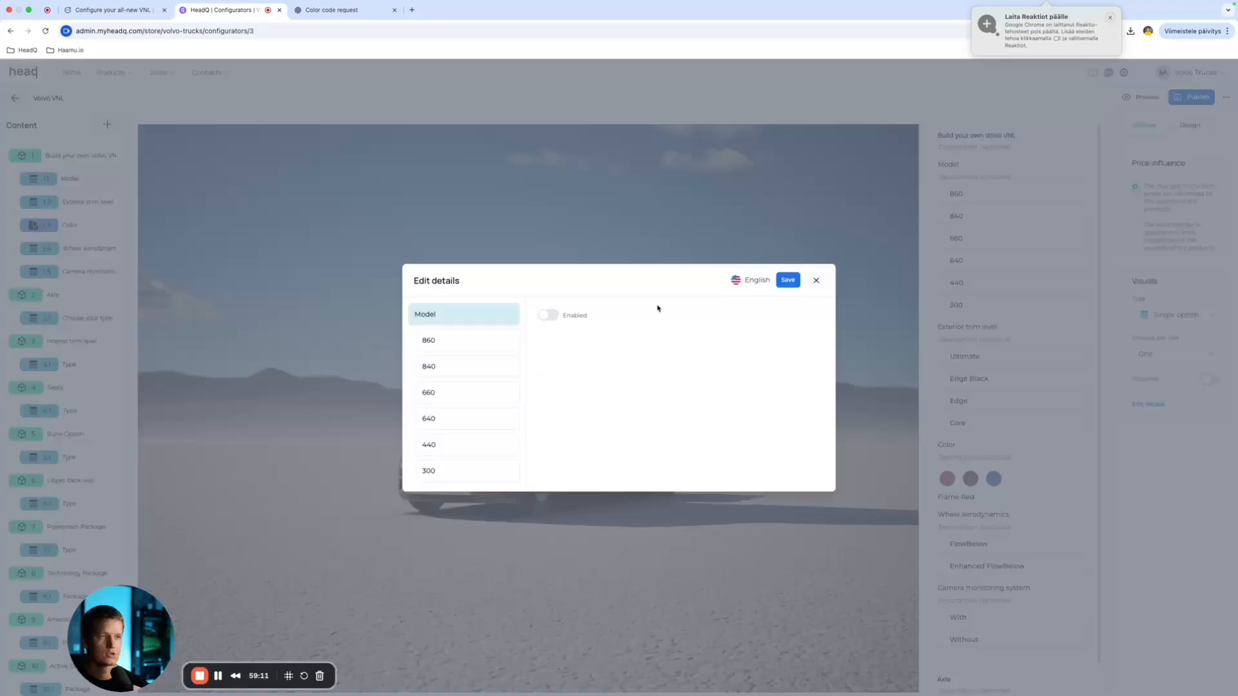
pyautogui.click(548, 316)
pyautogui.click(771, 284)
pyautogui.click(782, 325)
pyautogui.click(636, 280)
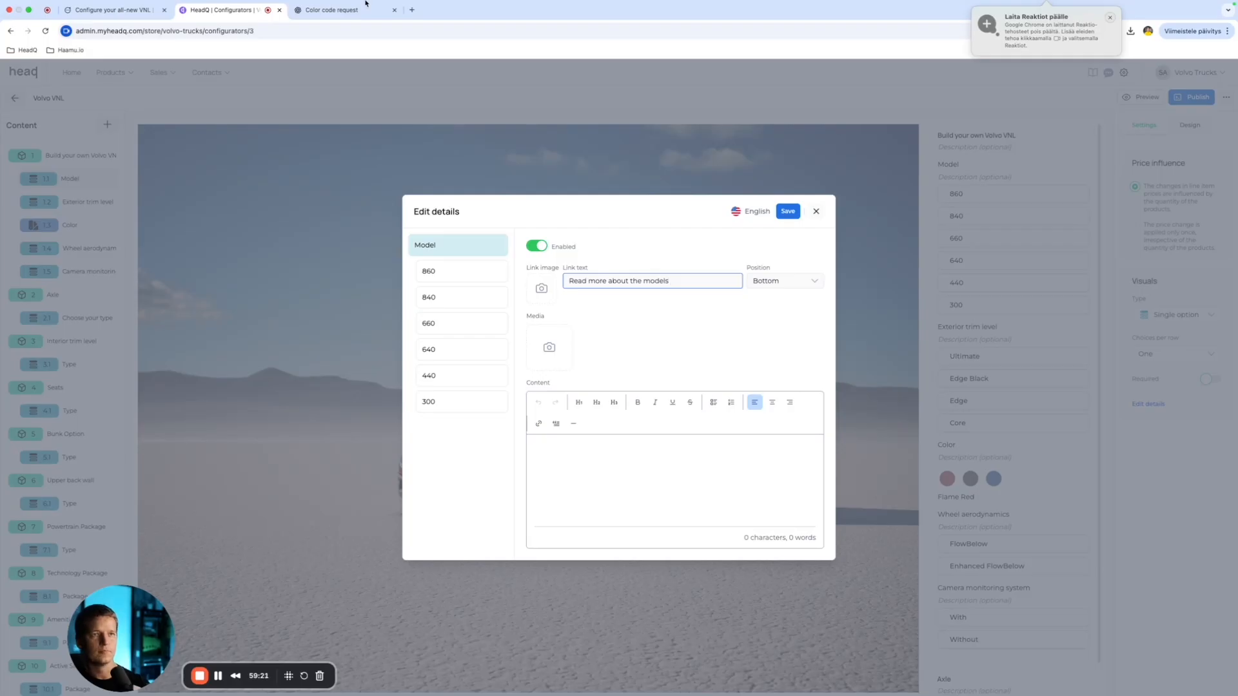
# Step: Copy the VNL 860 description and specifications from the truck builder into the Model details content in HeadQ
pyautogui.click(106, 10)
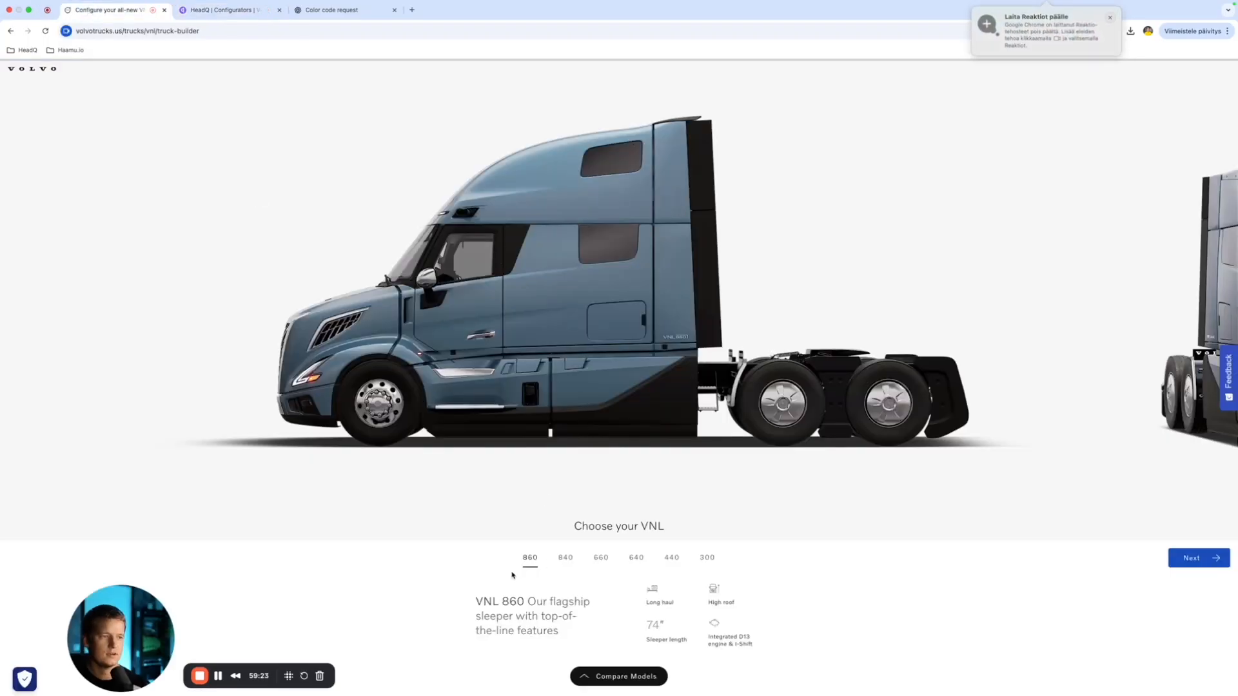
pyautogui.moveTo(466, 605)
pyautogui.mouseDown()
pyautogui.moveTo(787, 639)
pyautogui.moveTo(802, 652)
pyautogui.moveTo(477, 601)
pyautogui.mouseUp()
pyautogui.press('super+c')
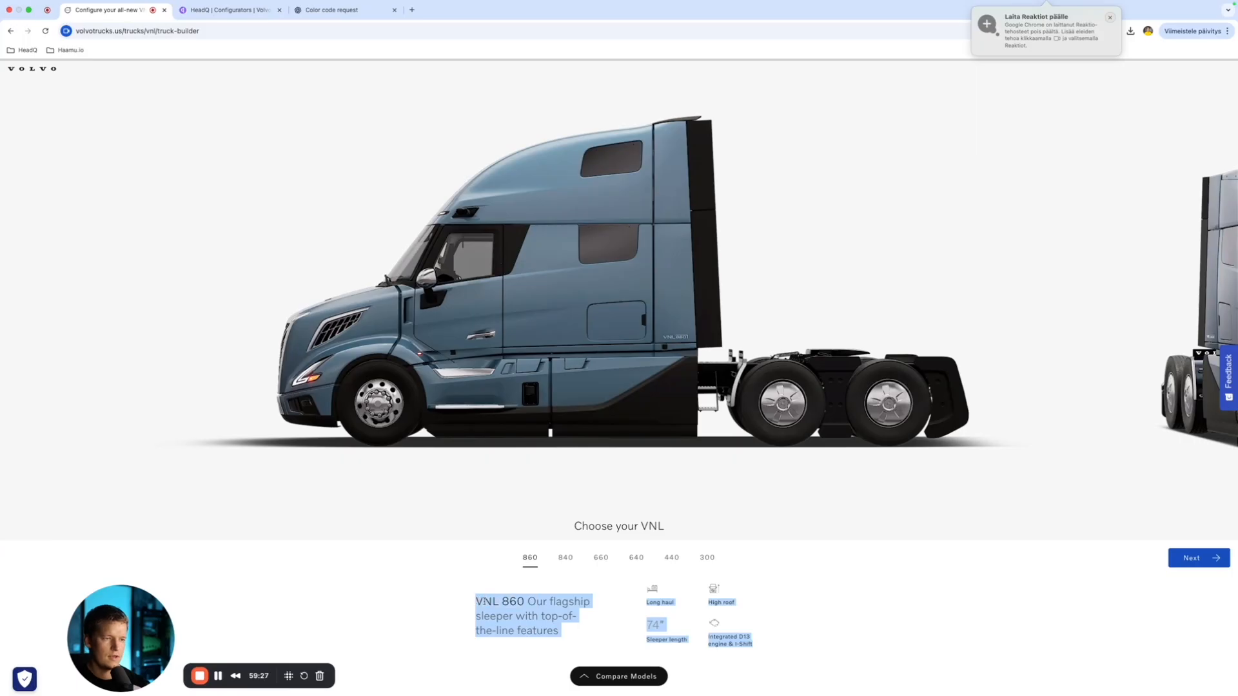
pyautogui.click(229, 9)
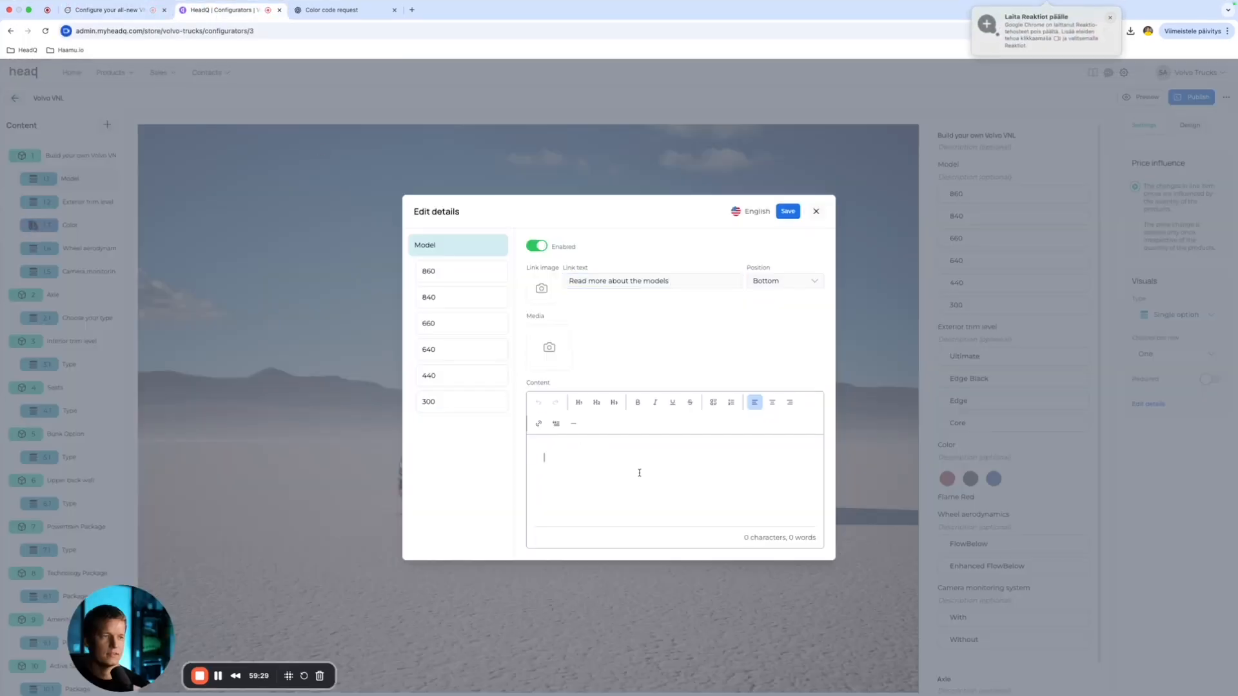
pyautogui.press('super+v')
# Step: Remove the extra blank lines from the VNL 860 text, bold its heading line, and add empty lines after the last specification
pyautogui.click(593, 419)
pyautogui.press('BackSpace')
pyautogui.press('BackSpace')
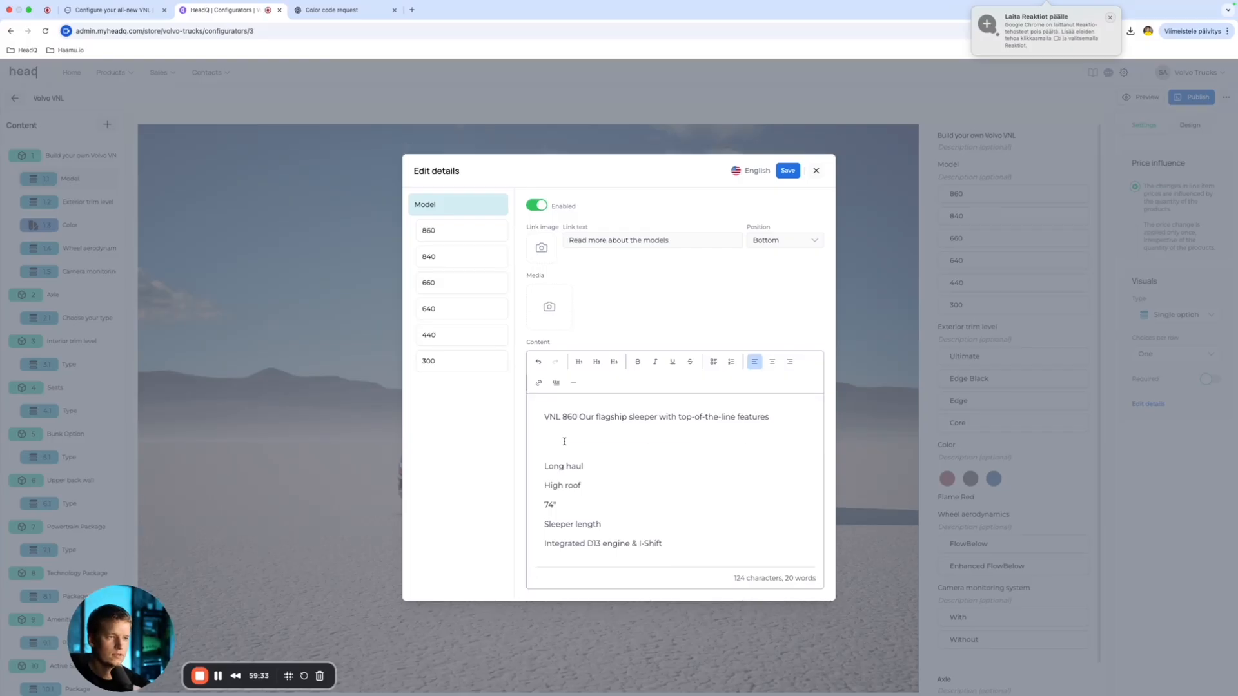
pyautogui.press('BackSpace')
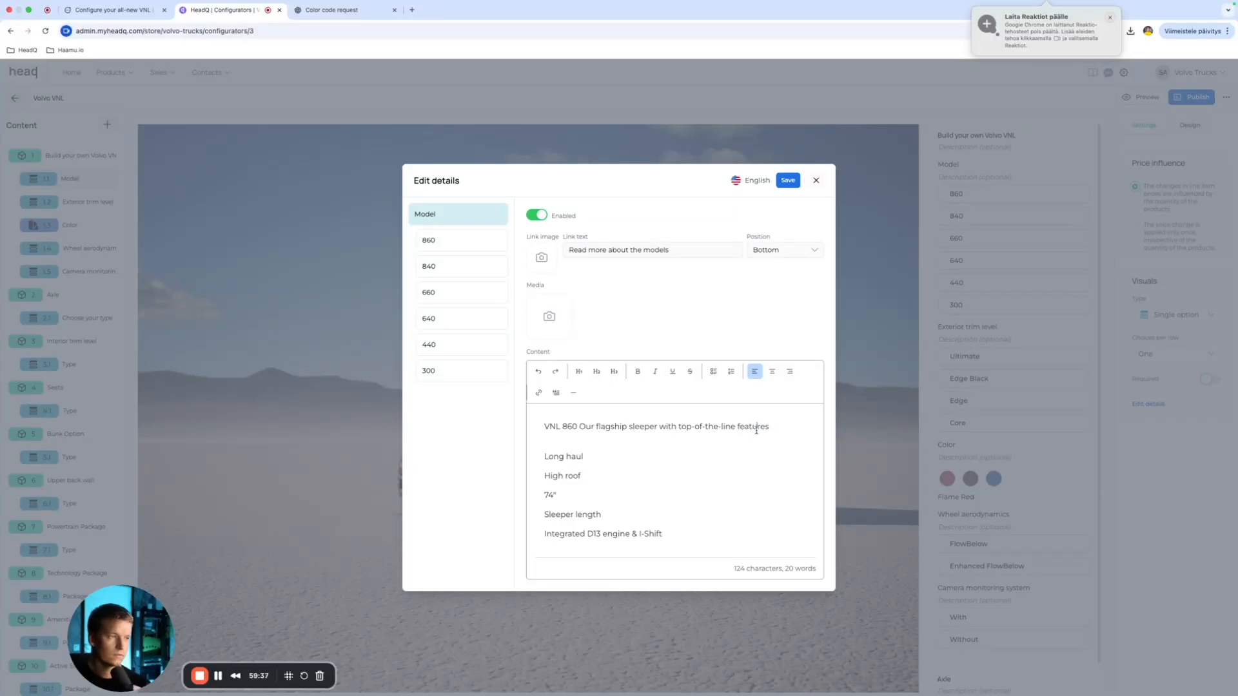
pyautogui.moveTo(774, 429); pyautogui.dragTo(515, 431)
pyautogui.press('super+b')
pyautogui.click(717, 534)
pyautogui.press('Return')
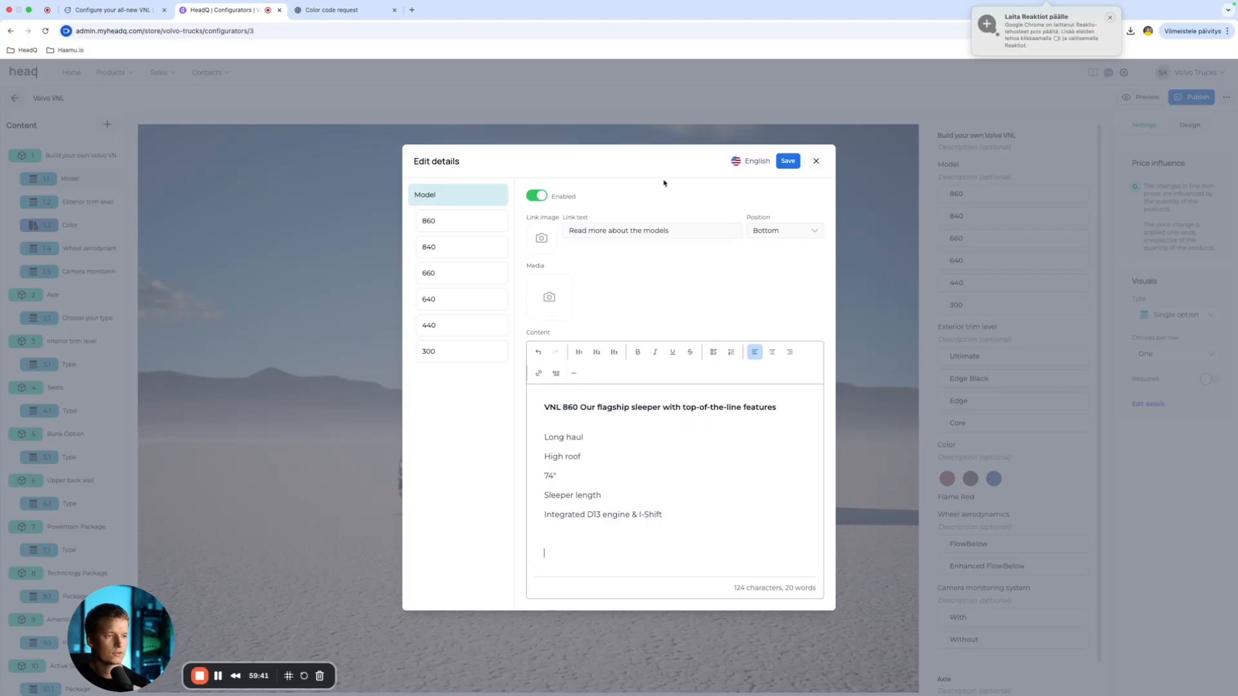
# Step: Copy the VNL 840 description and specifications from the truck builder and paste them below the VNL 860 text in HeadQ
pyautogui.hotkey('ctrl', 'shift', 'Tab')
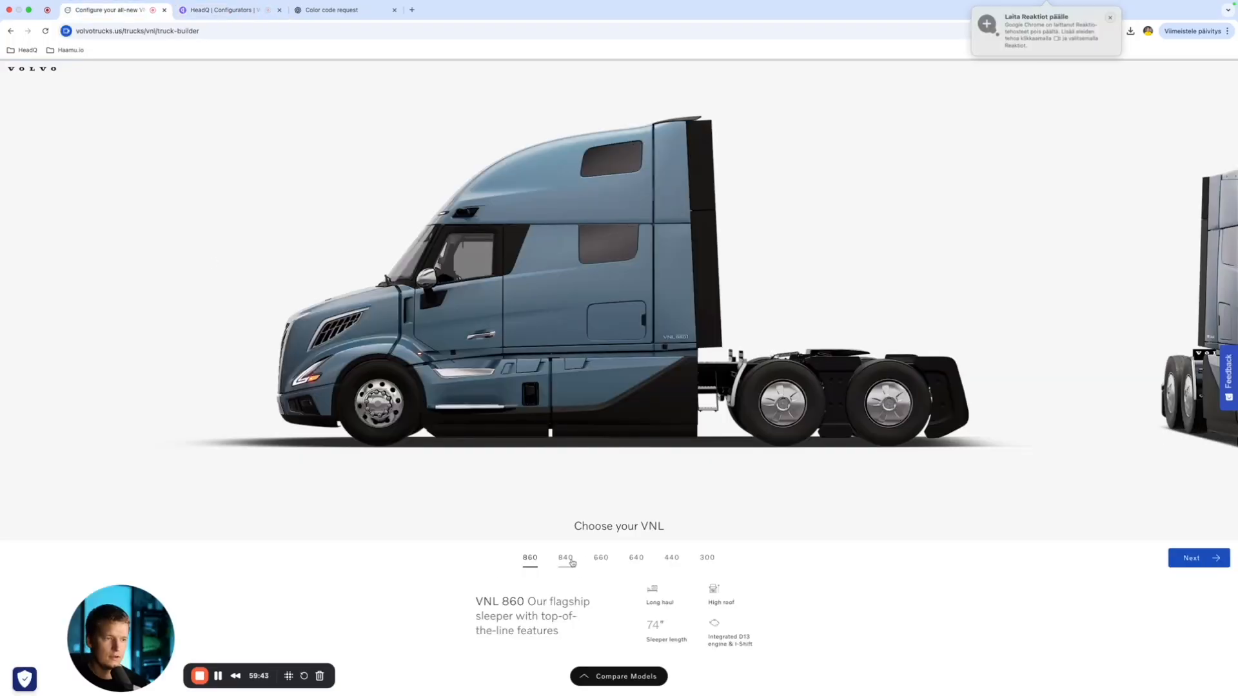
pyautogui.click(572, 563)
pyautogui.moveTo(789, 650); pyautogui.dragTo(434, 600)
pyautogui.hotkey('ctrl', 'c')
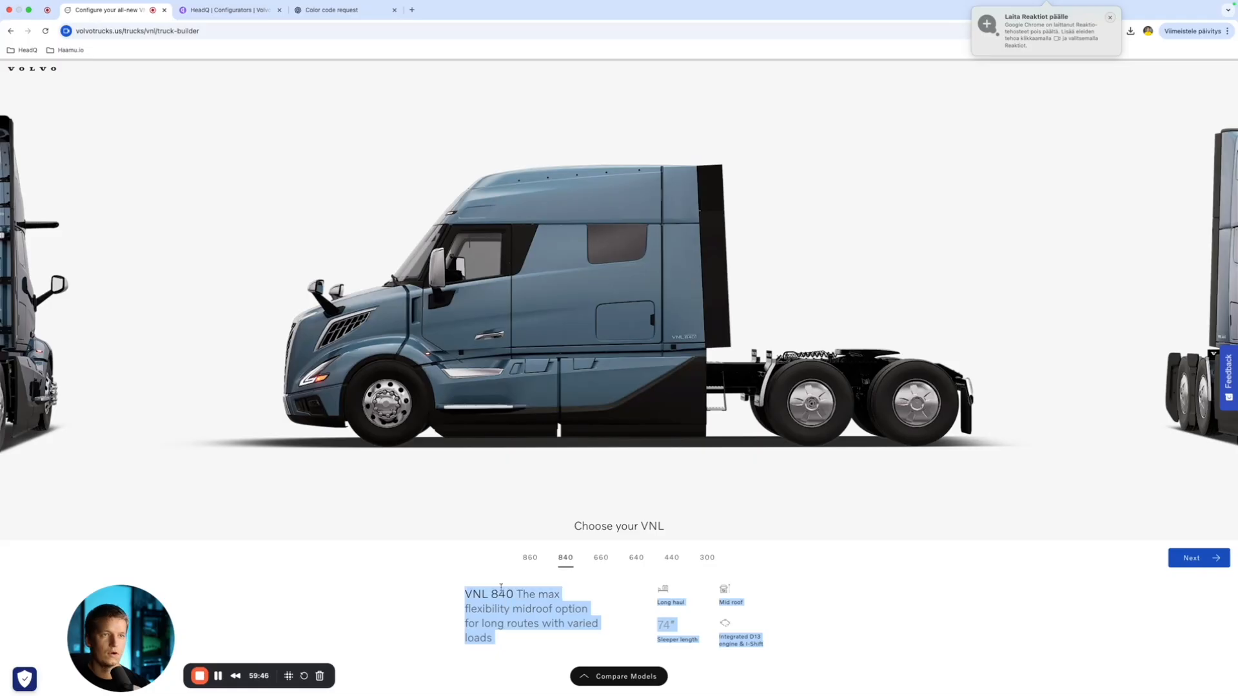
pyautogui.hotkey('ctrl', 'Tab')
pyautogui.hotkey('ctrl', 'v')
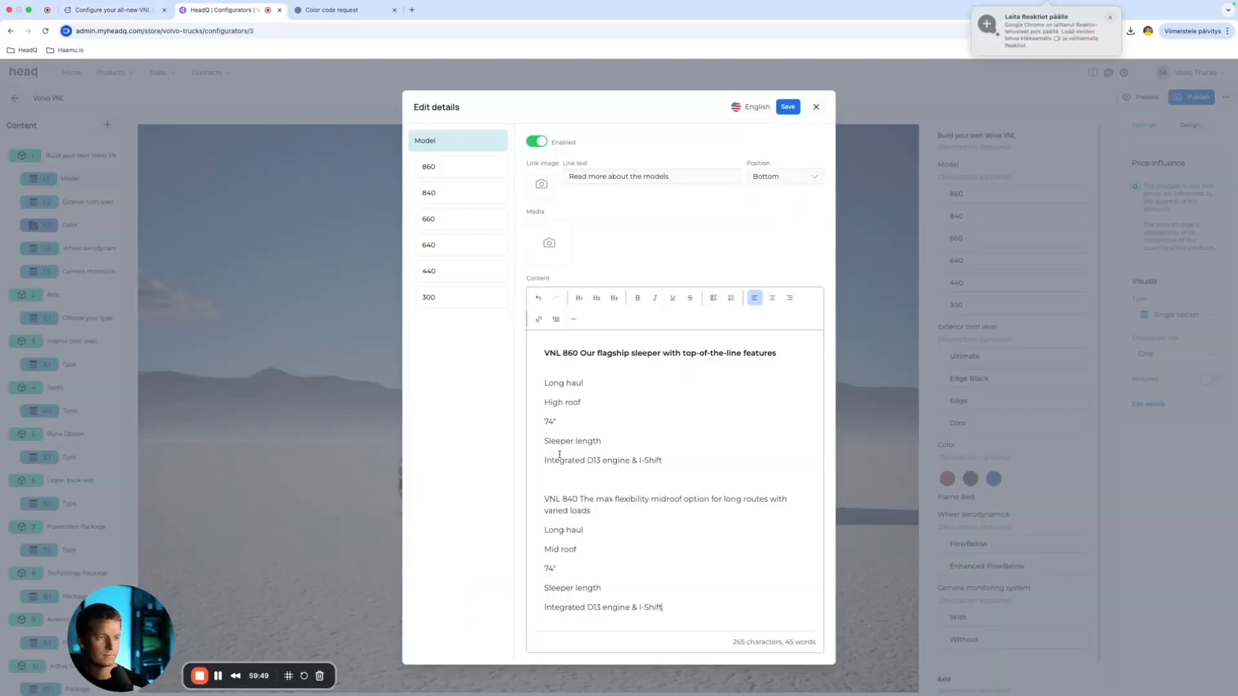
# Step: Bold the VNL 840 heading line and add empty lines after its last specification
pyautogui.tripleClick(634, 510)
pyautogui.press('super+b')
pyautogui.scroll(-1, 765, 616)
pyautogui.click(724, 608)
pyautogui.press('Return')
pyautogui.press('Return')
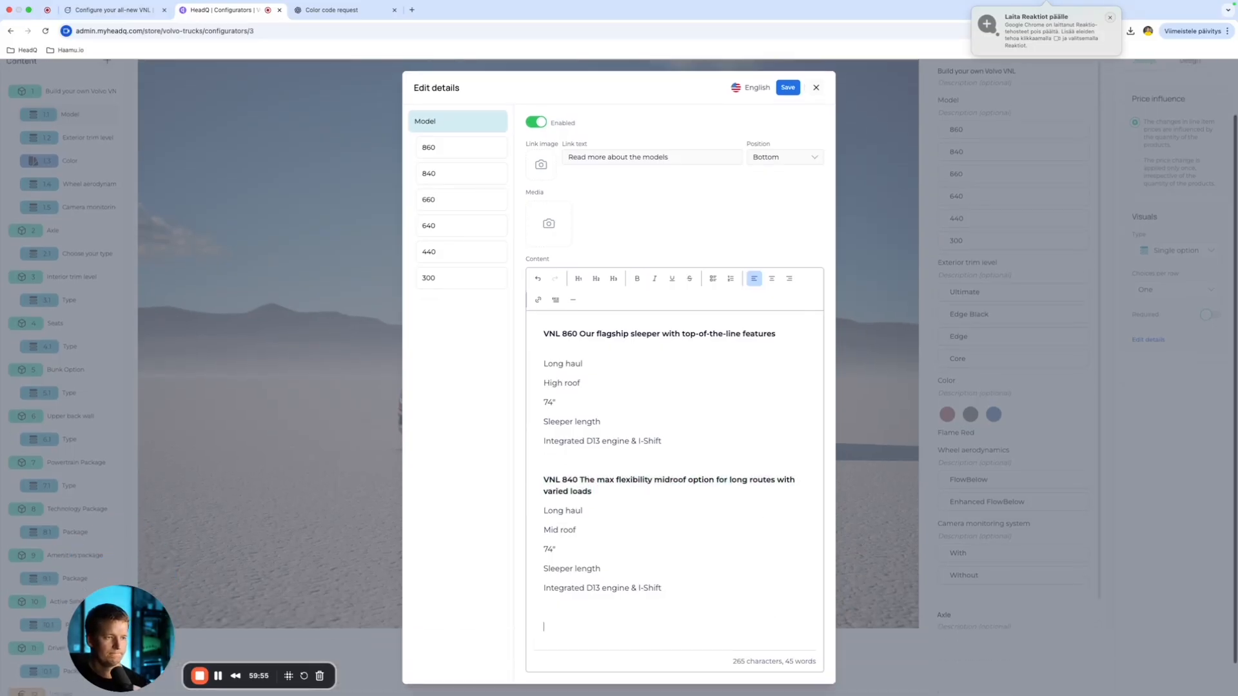
# Step: Copy the VNL 660 description and specifications from the truck builder and paste them below the VNL 840 text in HeadQ
pyautogui.click(83, 13)
pyautogui.click(602, 559)
pyautogui.moveTo(456, 601); pyautogui.dragTo(812, 655)
pyautogui.press('super+c')
pyautogui.hotkey('ctrl', 'Tab')
pyautogui.press('super+v')
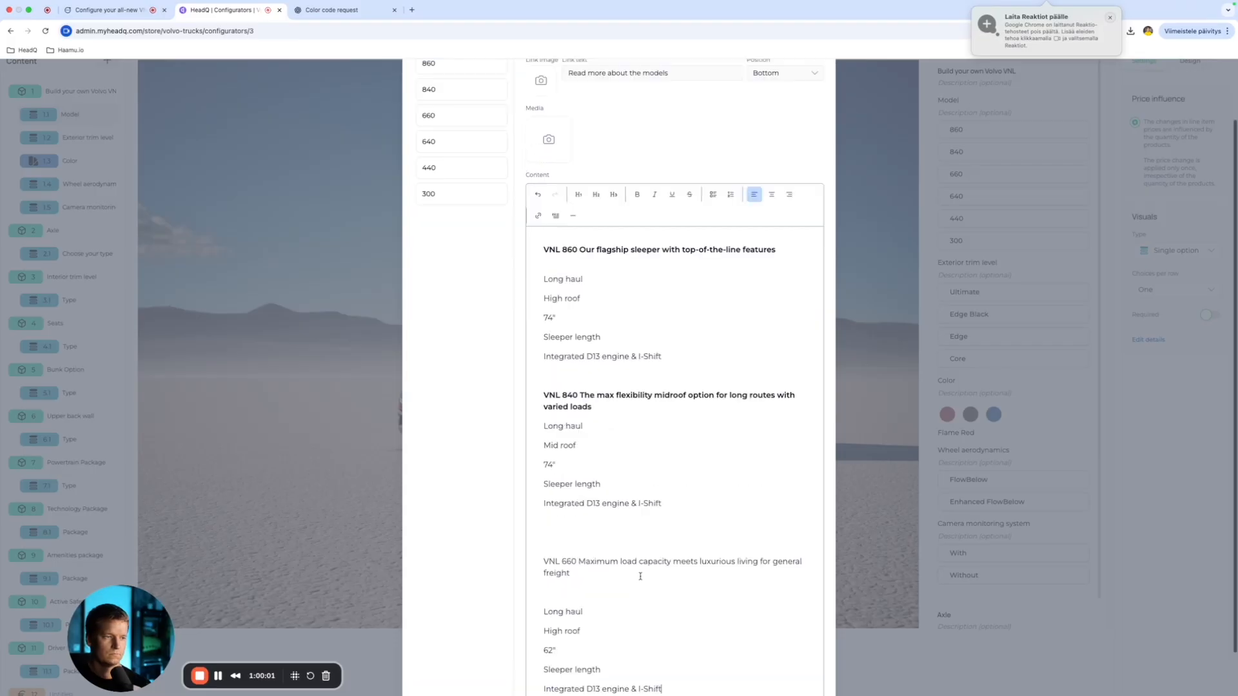
# Step: Bold the VNL 660 heading line and continue the content with empty lines after its last specification
pyautogui.moveTo(640, 576); pyautogui.dragTo(509, 550)
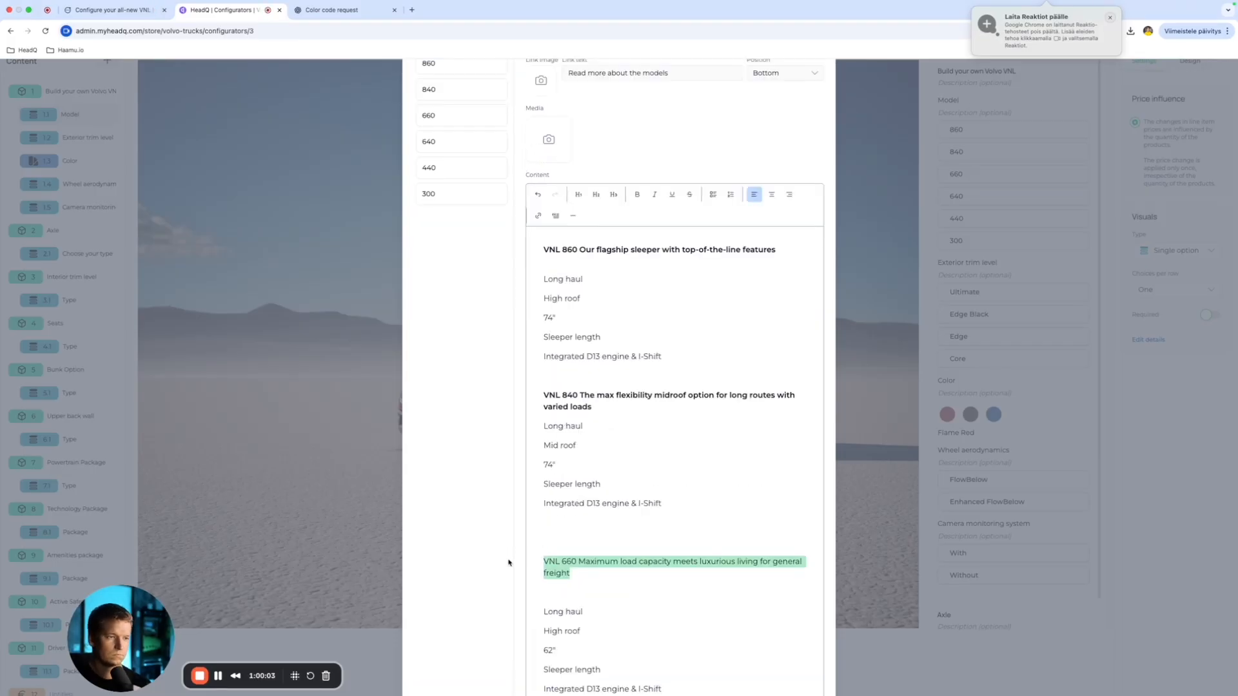
pyautogui.press('super+b')
pyautogui.scroll(-1, 662, 568)
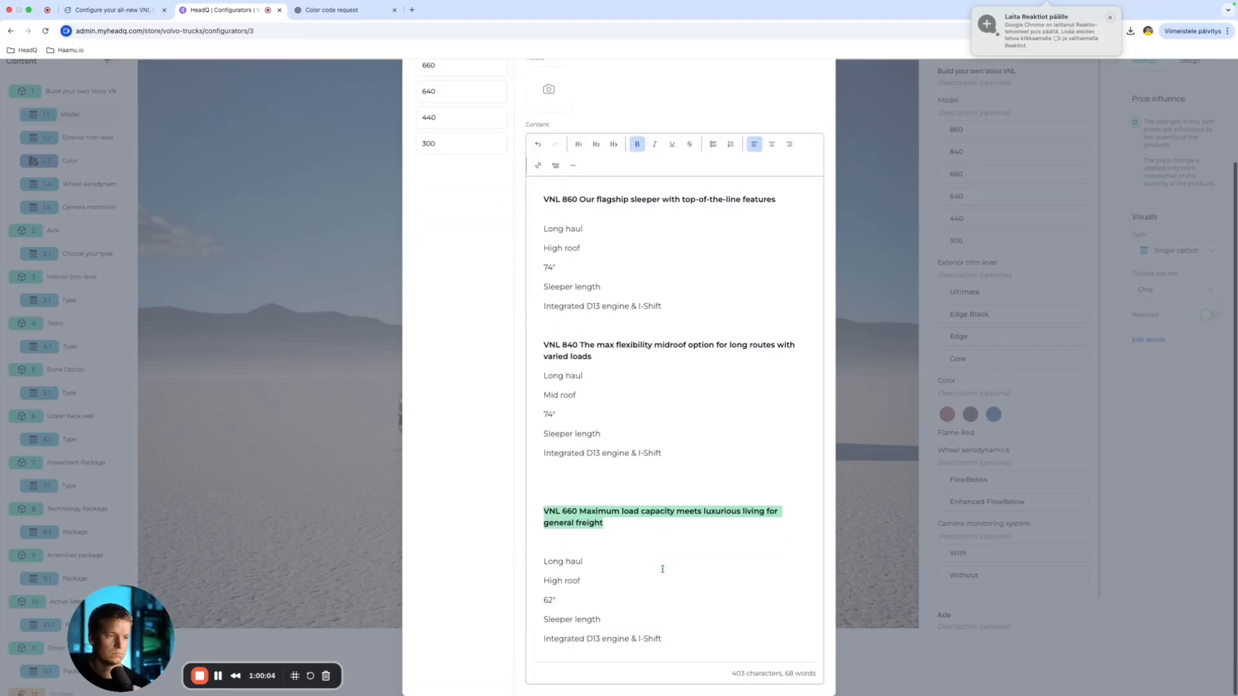
pyautogui.click(714, 634)
# Step: Copy the VNL 640 description and specifications from the truck builder and paste them below the VNL 660 text in HeadQ
pyautogui.click(109, 10)
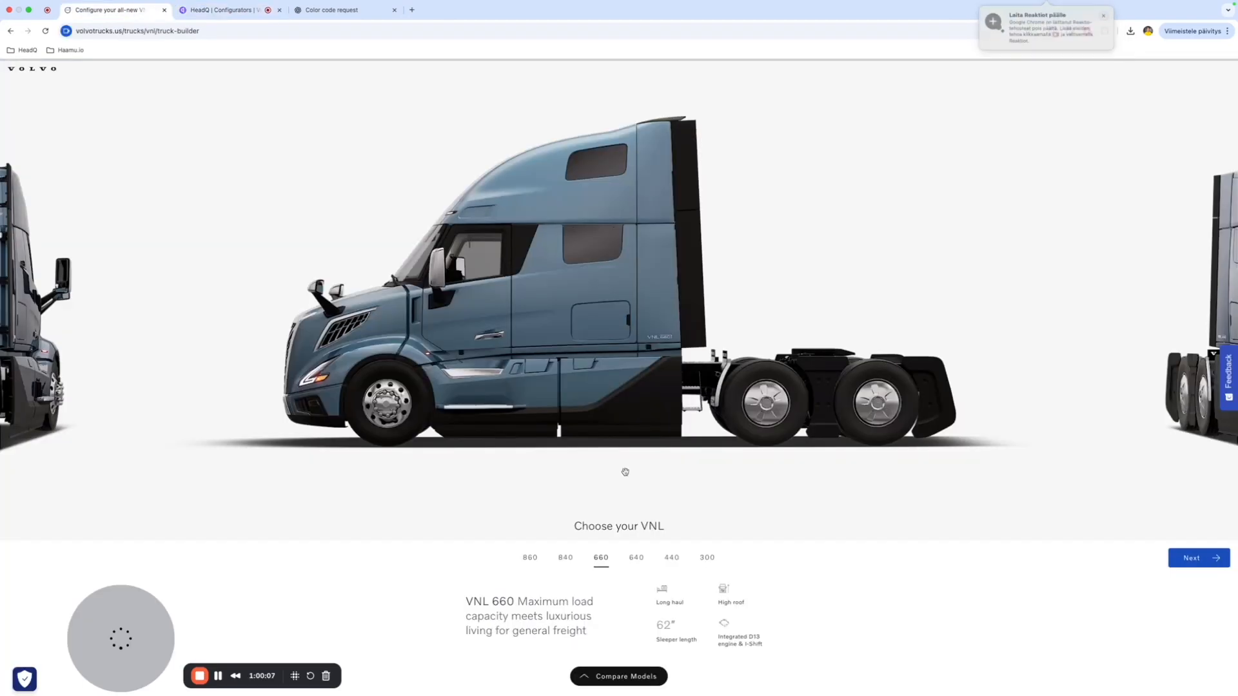
pyautogui.click(637, 557)
pyautogui.moveTo(463, 591); pyautogui.dragTo(893, 670)
pyautogui.hotkey('ctrl', 'c')
pyautogui.click(229, 10)
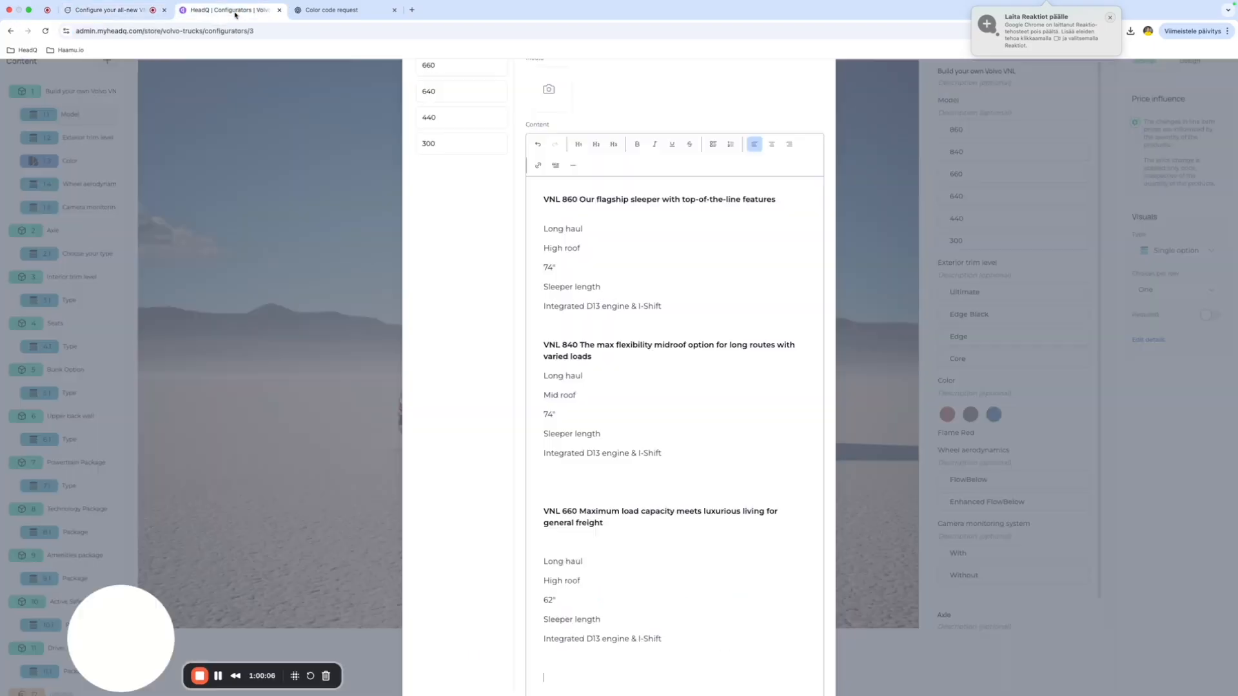
pyautogui.hotkey('ctrl', 'v')
# Step: Bold the VNL 640 heading line and start a new line after its last specification
pyautogui.moveTo(613, 587); pyautogui.dragTo(500, 564)
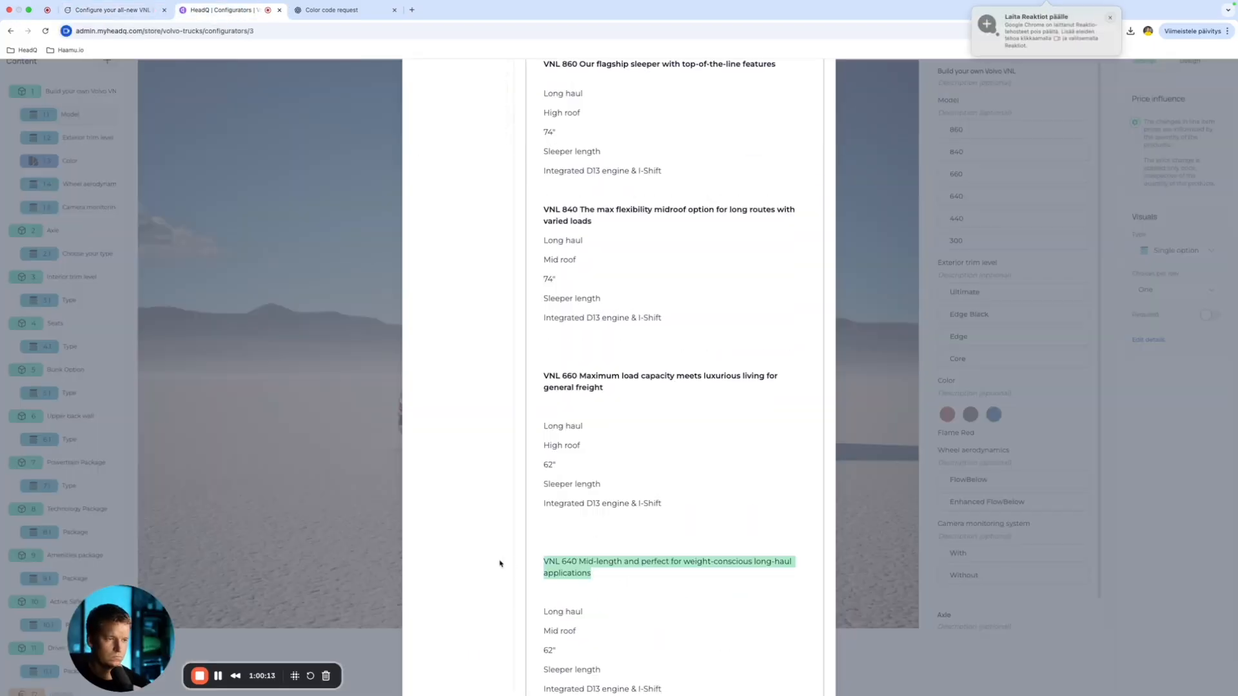
pyautogui.hotkey('ctrl', 'b')
pyautogui.scroll(-2, 652, 522)
pyautogui.click(700, 638)
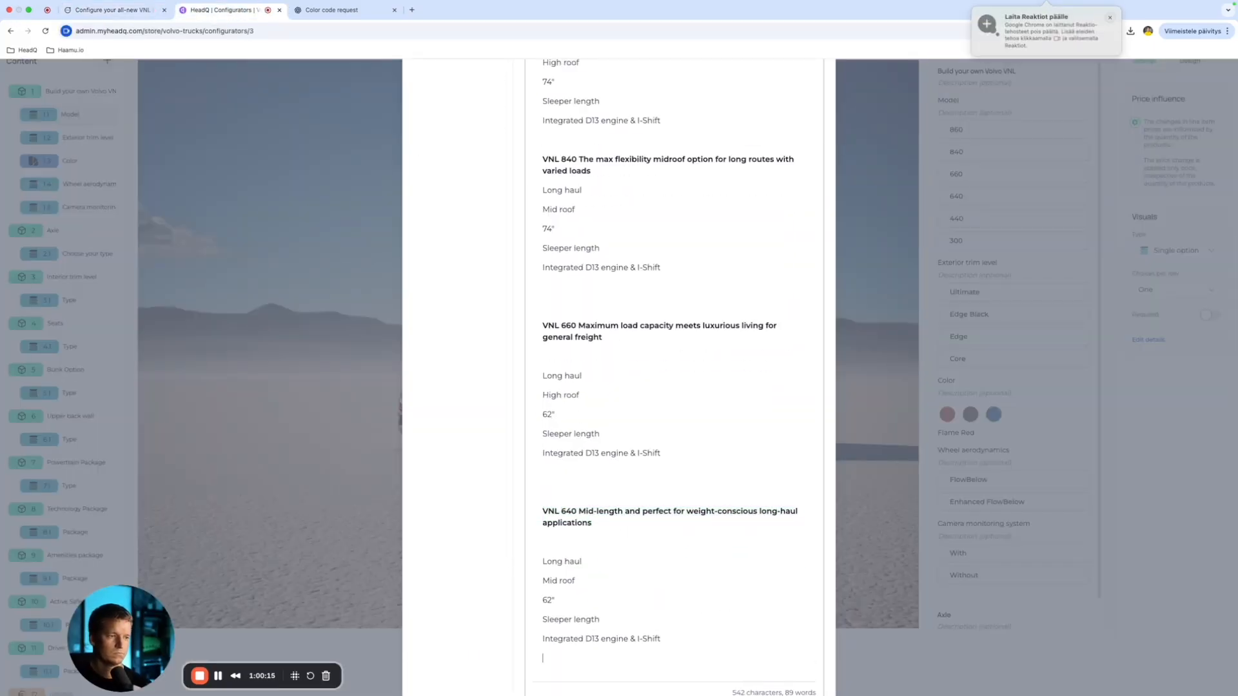
# Step: Copy the VNL 440 description and specifications from the truck builder, paste them below the VNL 640 text in HeadQ, and bold the heading line
pyautogui.click(110, 9)
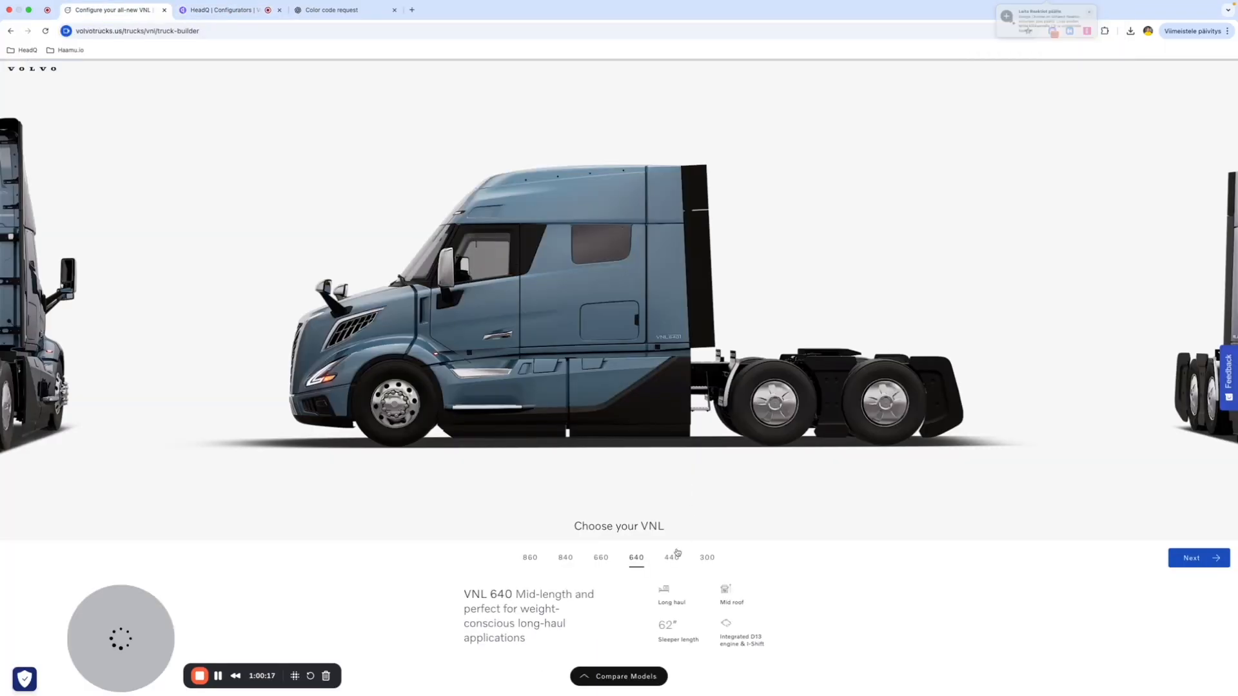
pyautogui.click(672, 558)
pyautogui.moveTo(467, 597); pyautogui.dragTo(848, 653)
pyautogui.hotkey('ctrl', 'c')
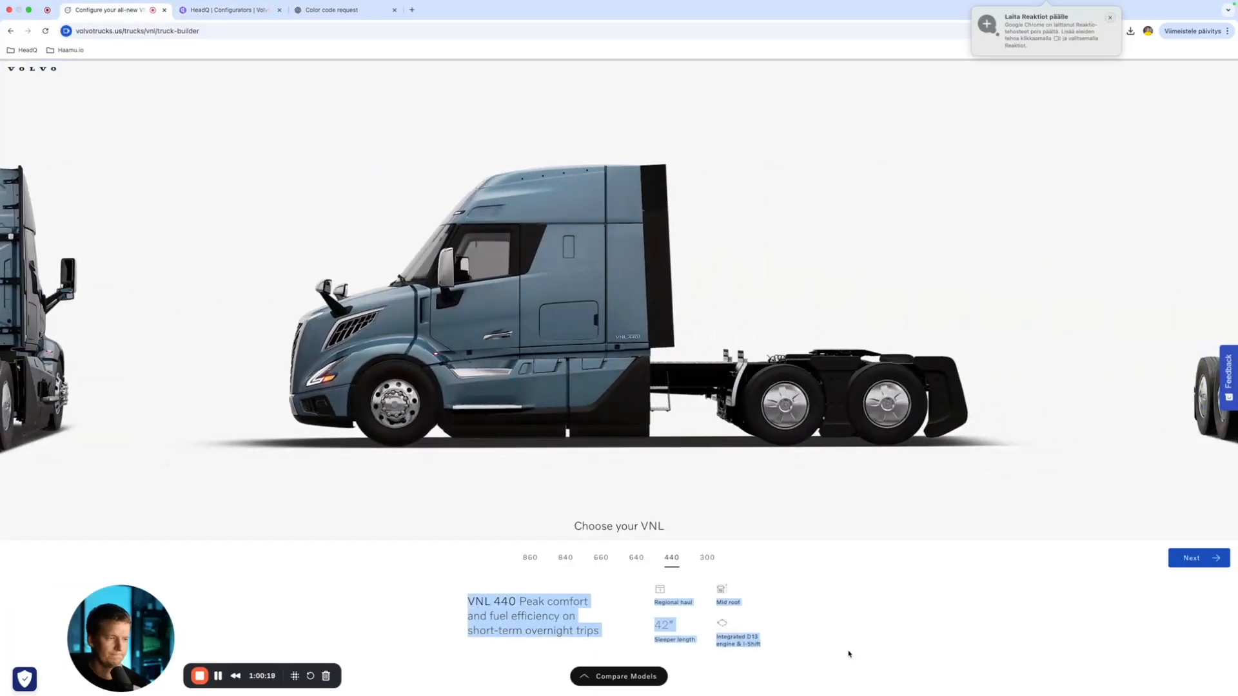
pyautogui.click(229, 10)
pyautogui.hotkey('ctrl', 'v')
pyautogui.press('super+b')
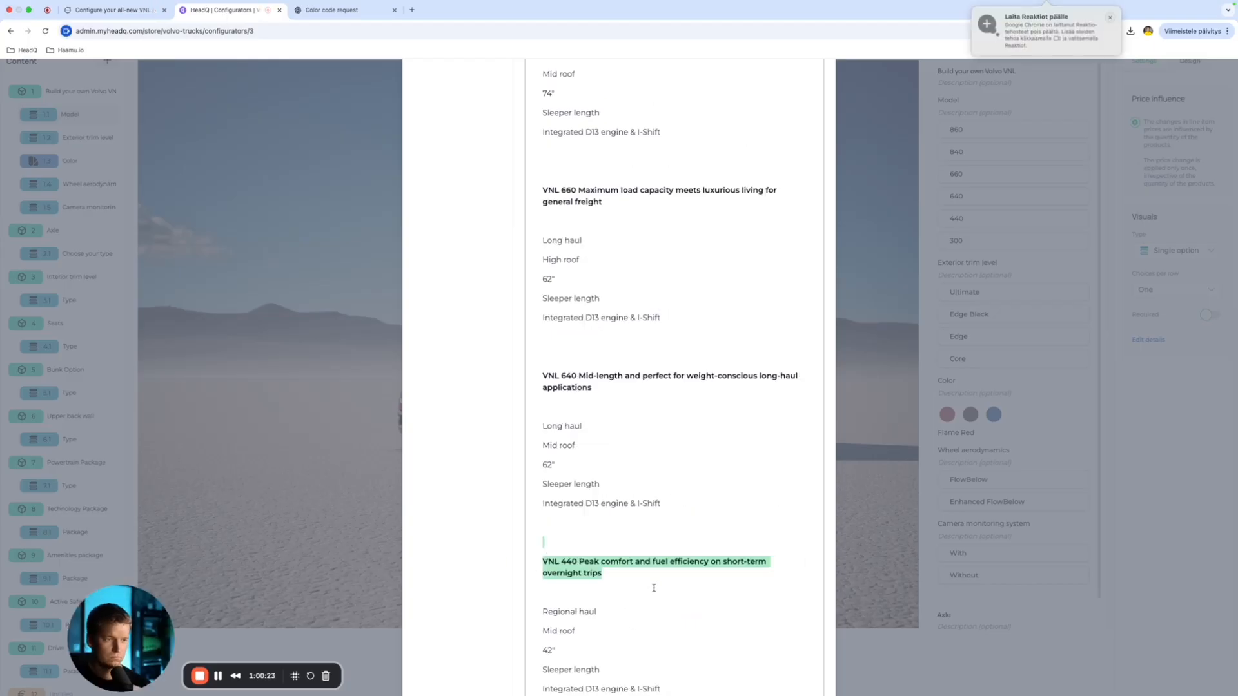
# Step: Continue the content with two empty lines after the last specification of the VNL 440 block
pyautogui.scroll(-1, 654, 587)
pyautogui.click(696, 644)
pyautogui.press('Return')
pyautogui.press('Return')
pyautogui.scroll(-1, 697, 645)
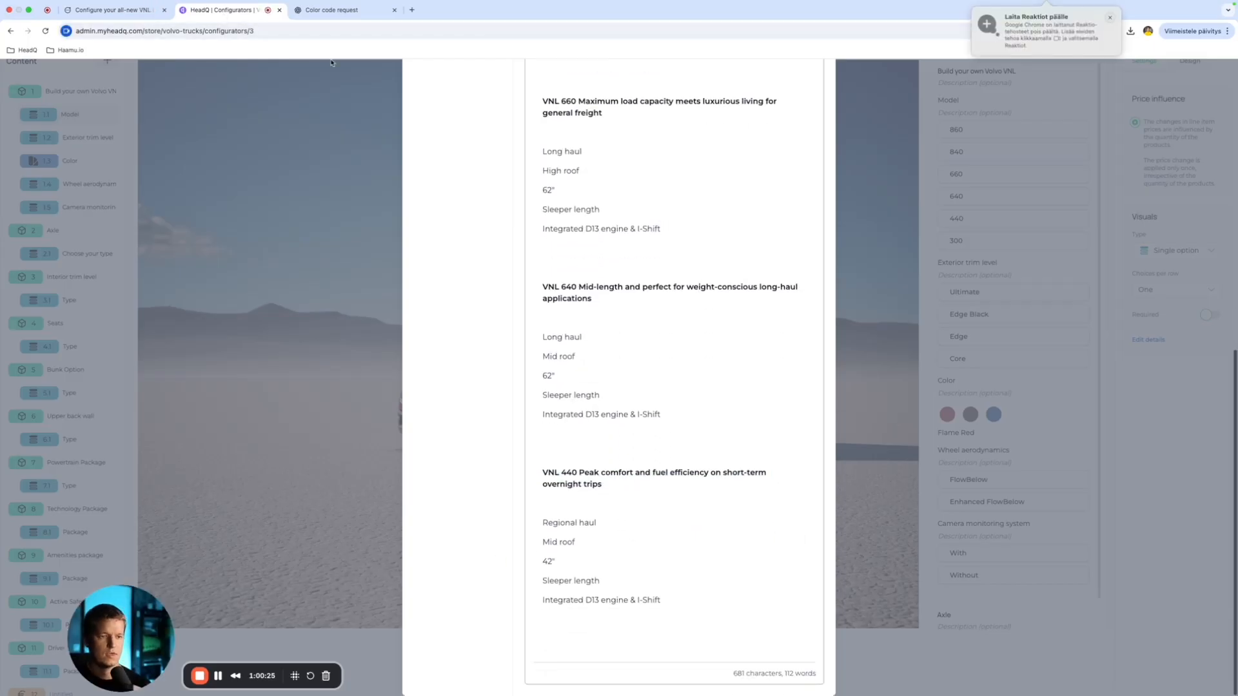
# Step: Copy the VNL 300 description and specifications from the truck builder and paste them below the VNL 440 text in HeadQ
pyautogui.click(113, 10)
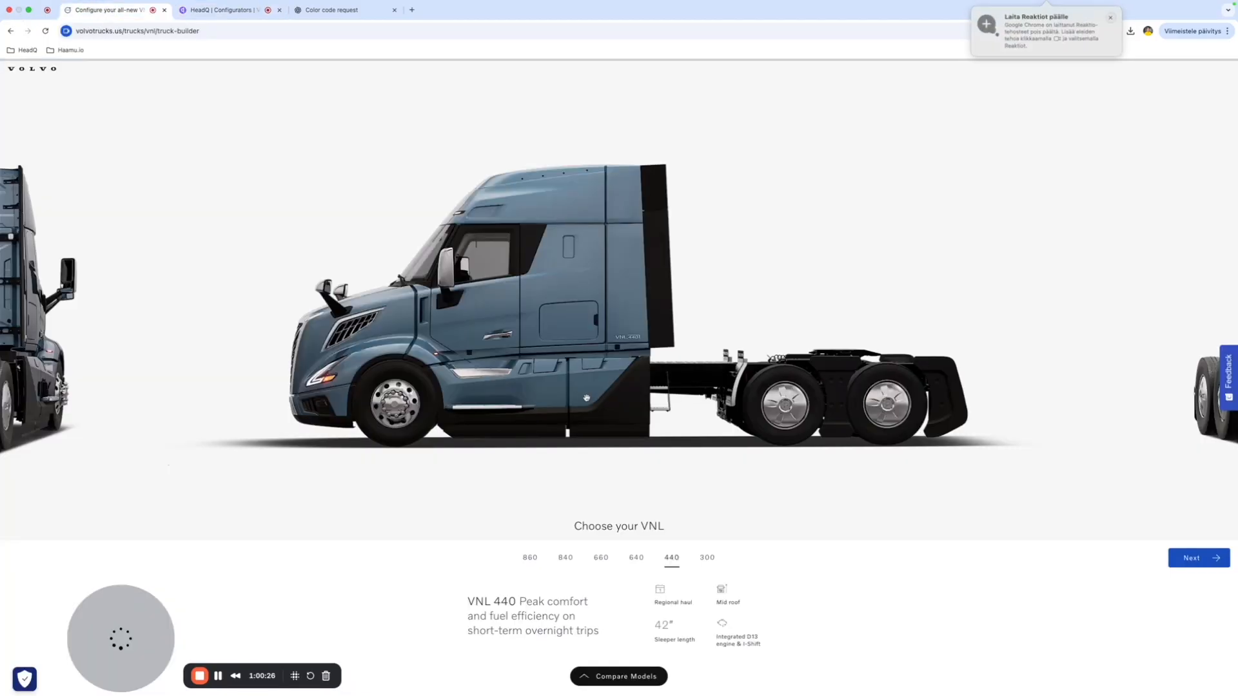
pyautogui.click(707, 557)
pyautogui.moveTo(471, 597); pyautogui.dragTo(806, 646)
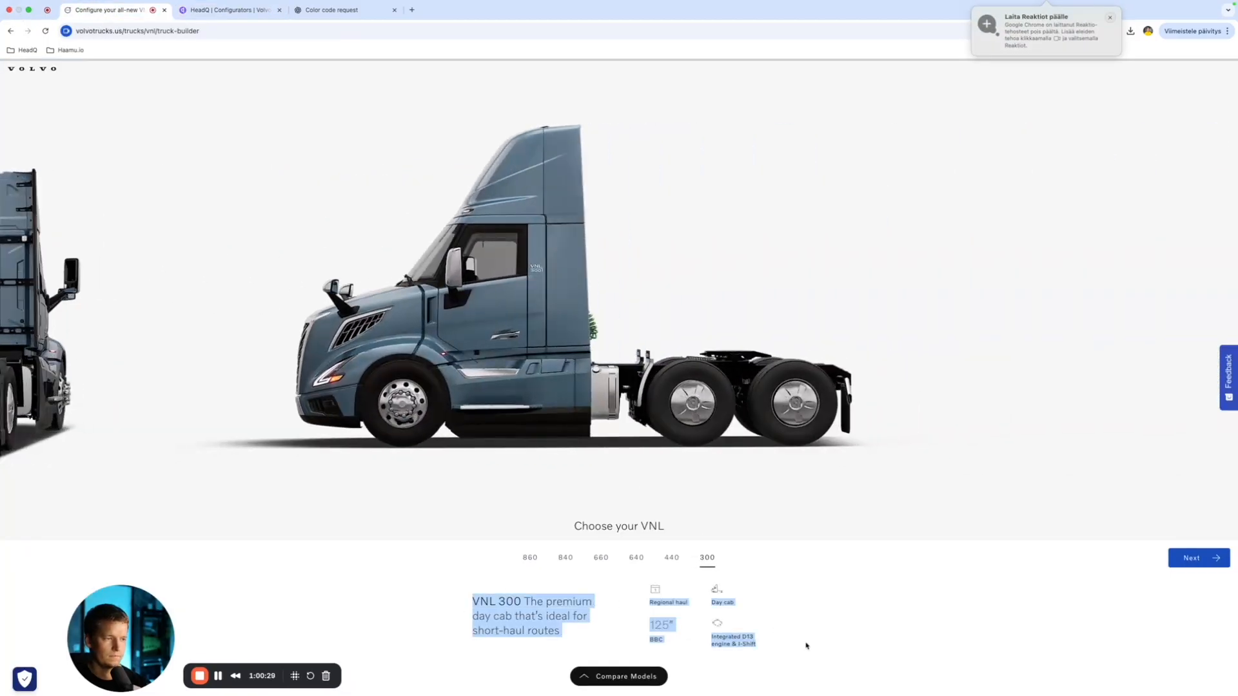
pyautogui.press('super+c')
pyautogui.click(229, 9)
pyautogui.press('super+v')
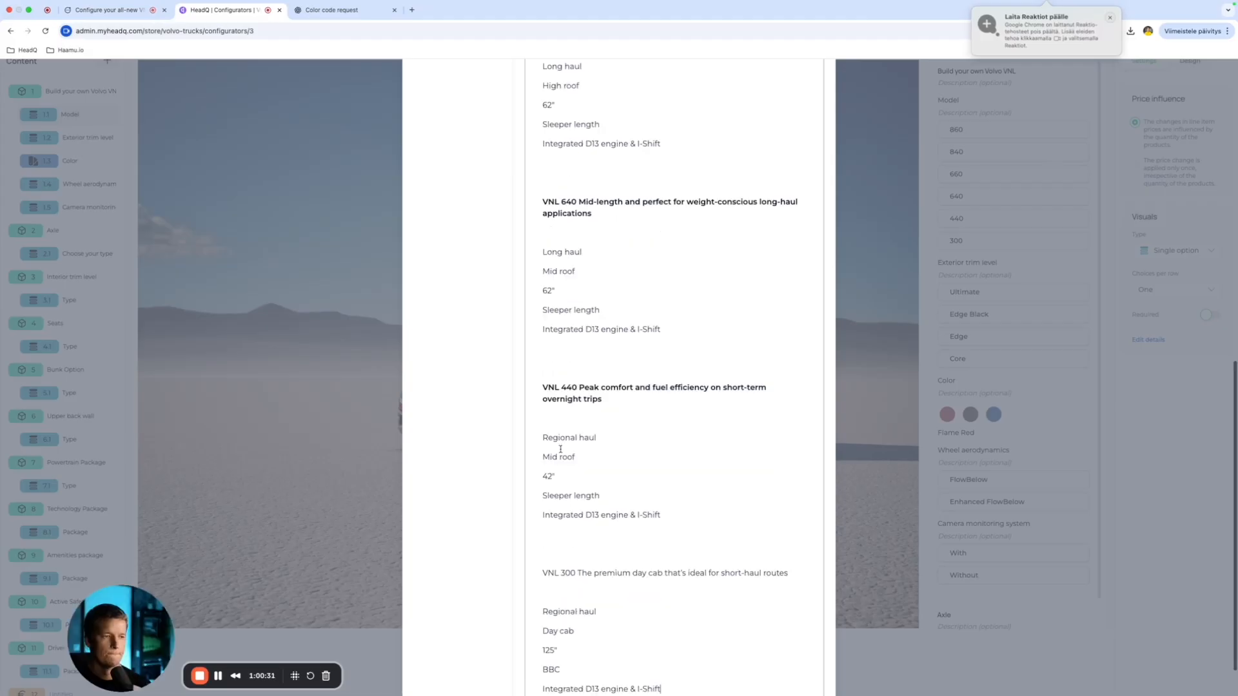
# Step: Bold the VNL 300 heading line and save the Model details
pyautogui.click(632, 582)
pyautogui.tripleClick(640, 574)
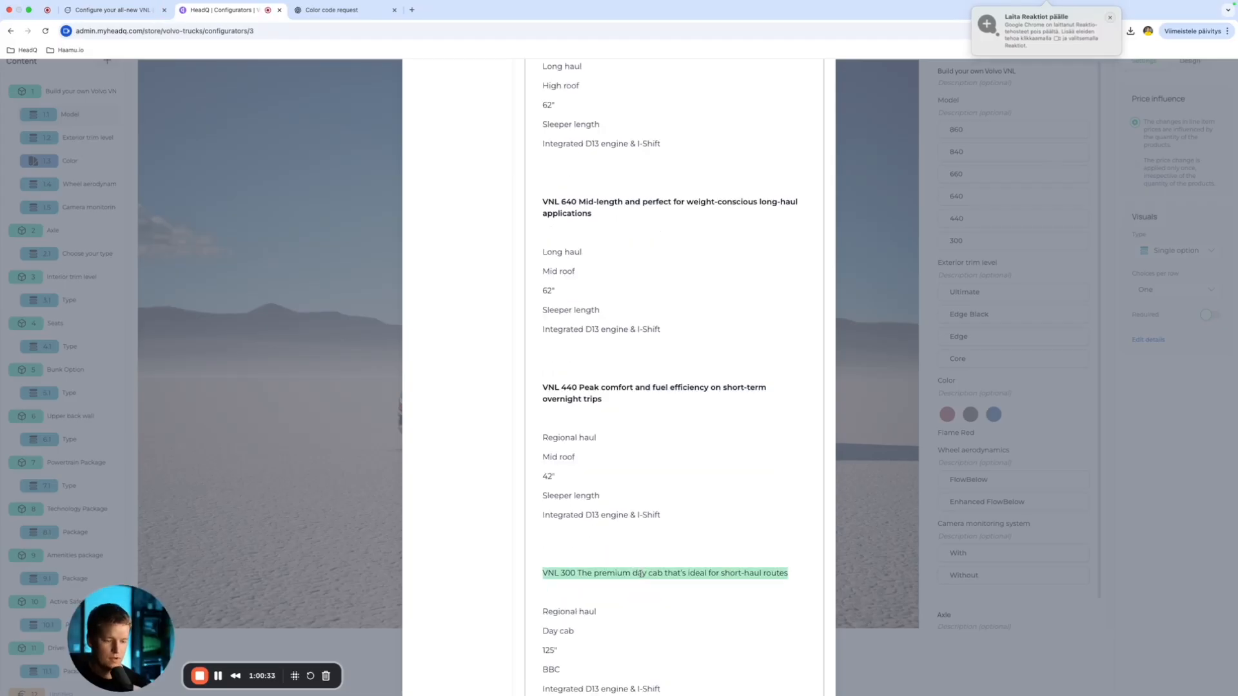
pyautogui.press('super+b')
pyautogui.scroll(-1, 644, 567)
pyautogui.scroll(10, 645, 567)
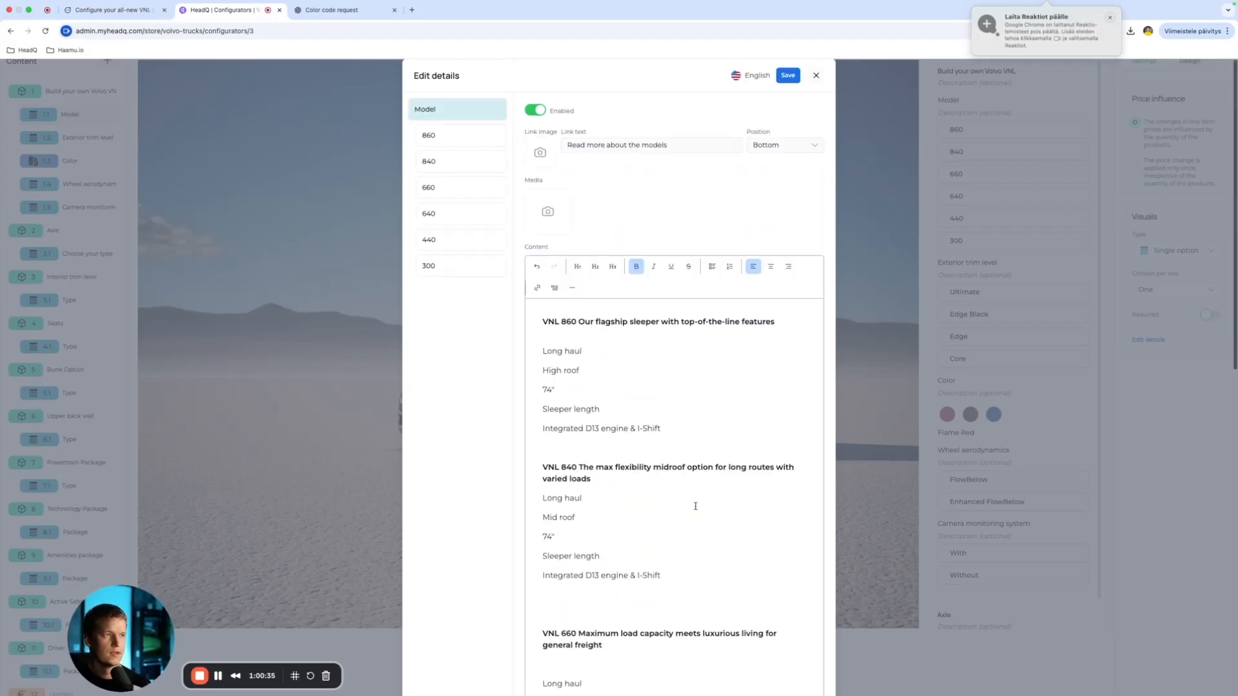
pyautogui.click(788, 76)
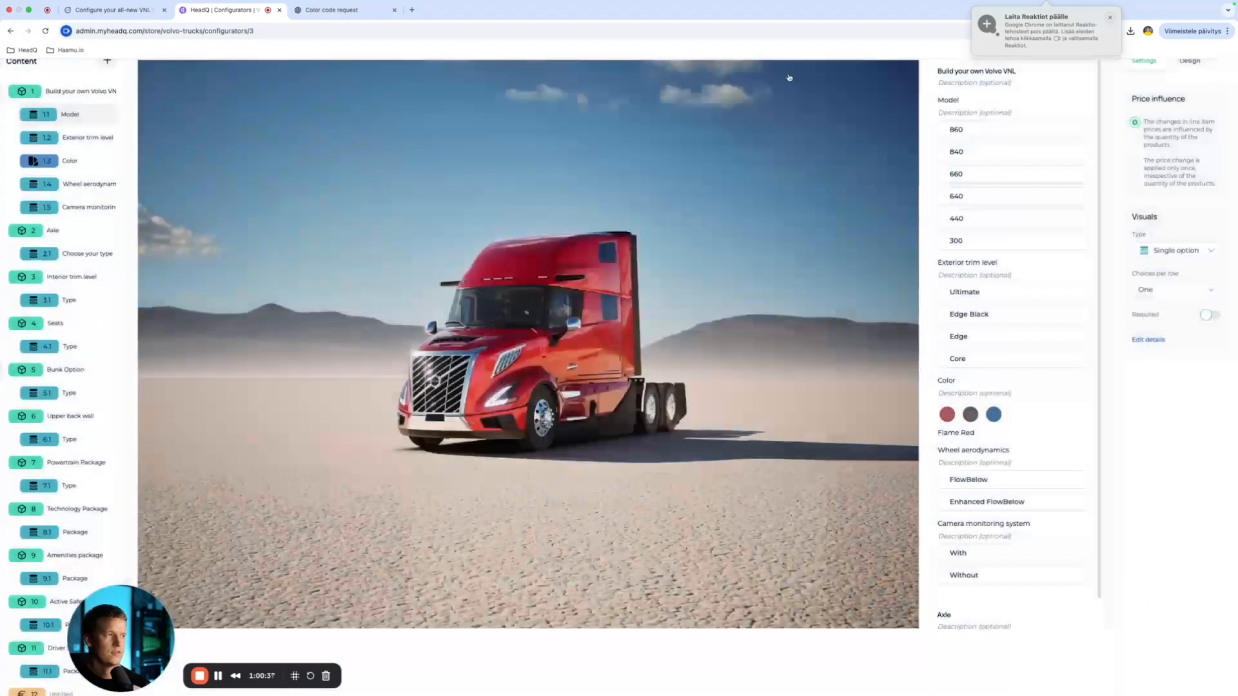
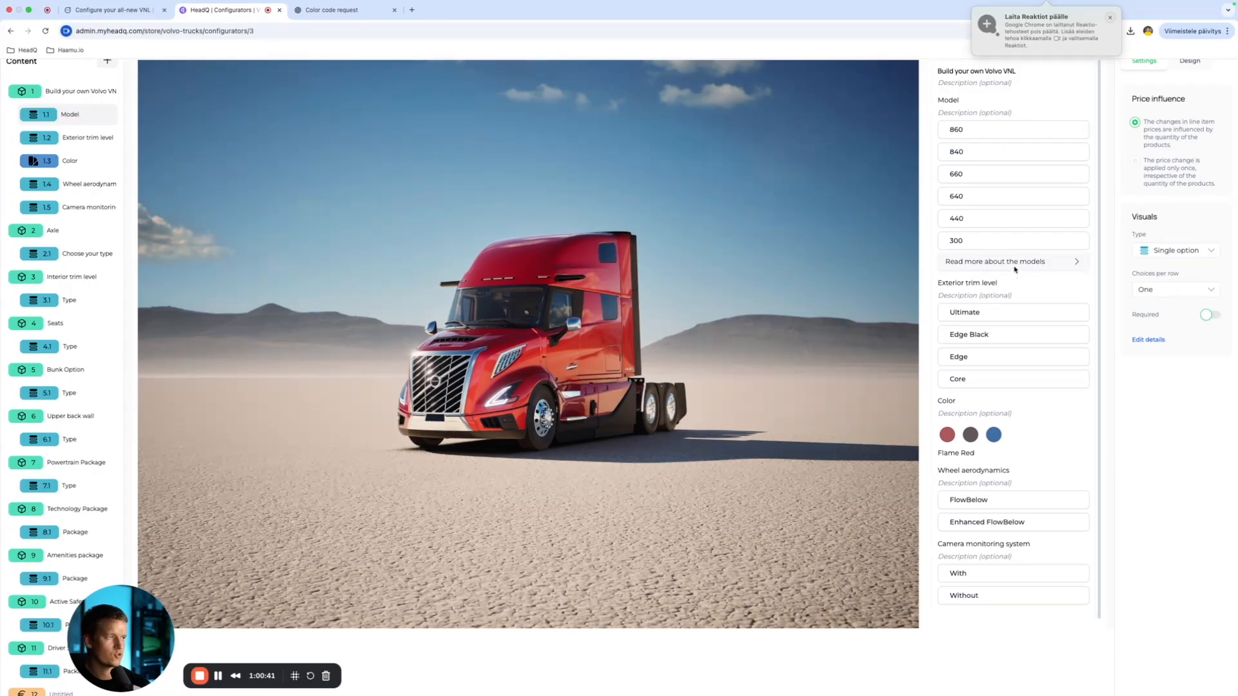
# Step: Switch to Volvo's truck builder and start a new design for the VNL 300
pyautogui.scroll(-5, 1014, 269)
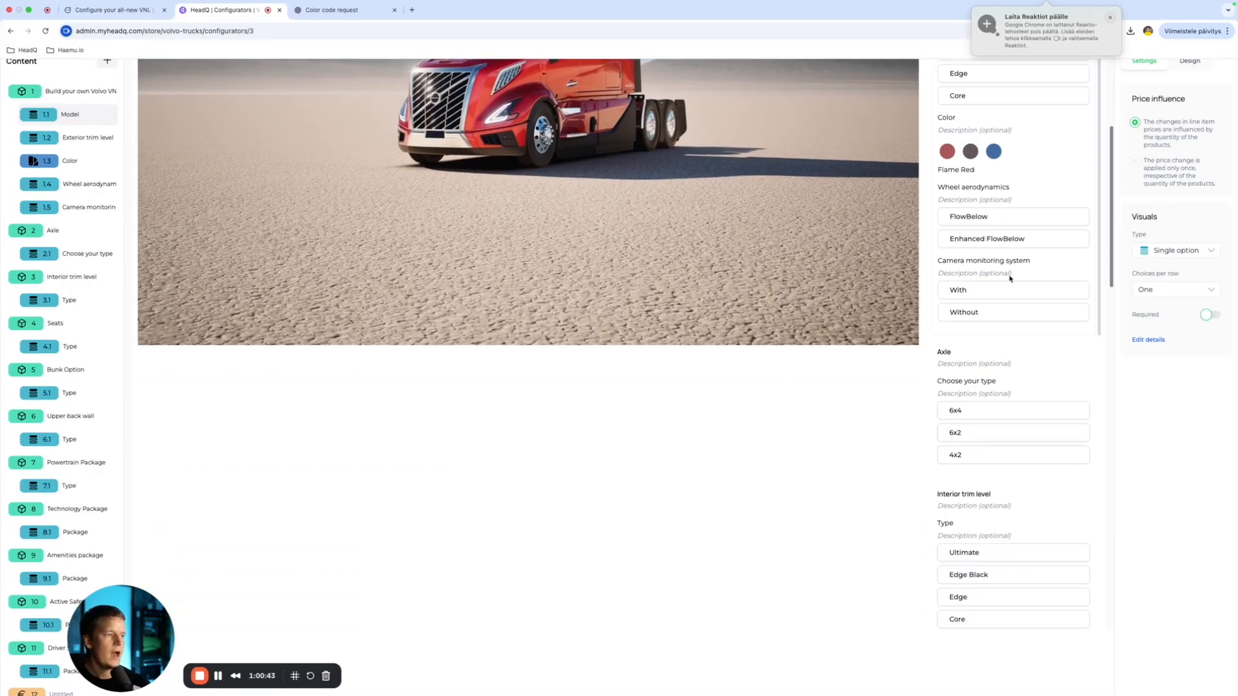
pyautogui.scroll(-1, 1001, 268)
pyautogui.click(109, 10)
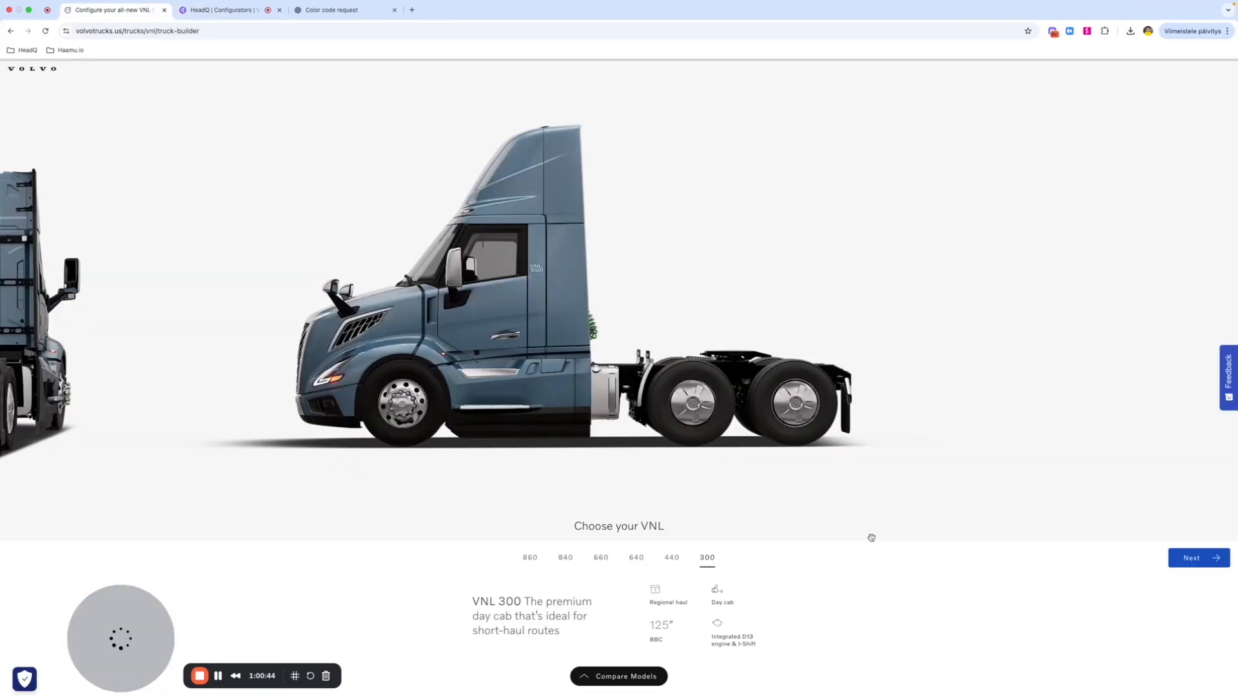
pyautogui.click(1213, 561)
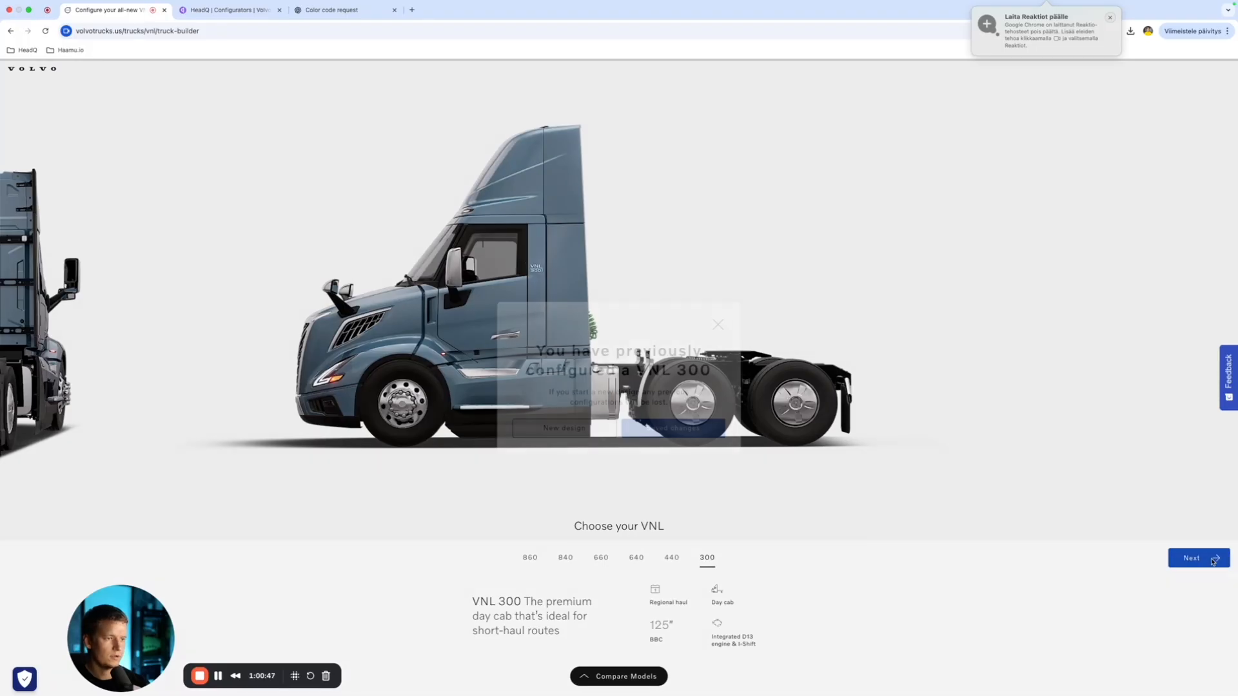
pyautogui.click(587, 425)
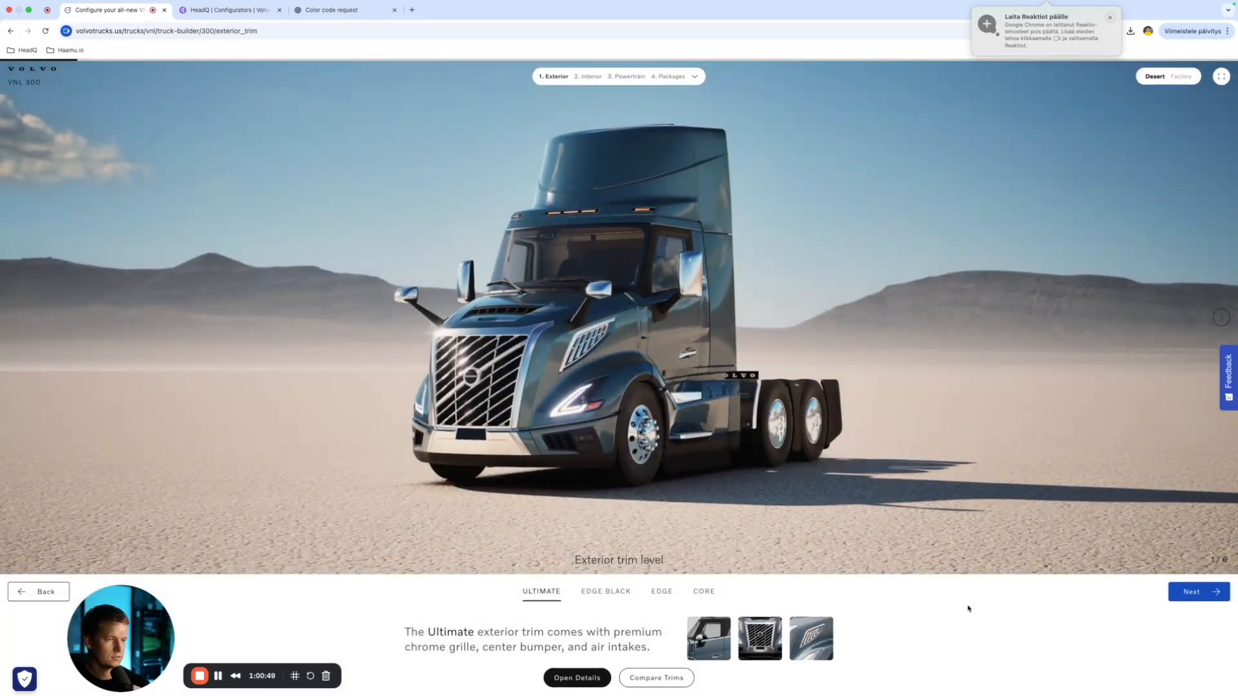
# Step: Go through the VNL 300's exterior options in the truck builder to the Interior trim level page
pyautogui.click(1191, 601)
pyautogui.click(1190, 596)
pyautogui.click(1190, 596)
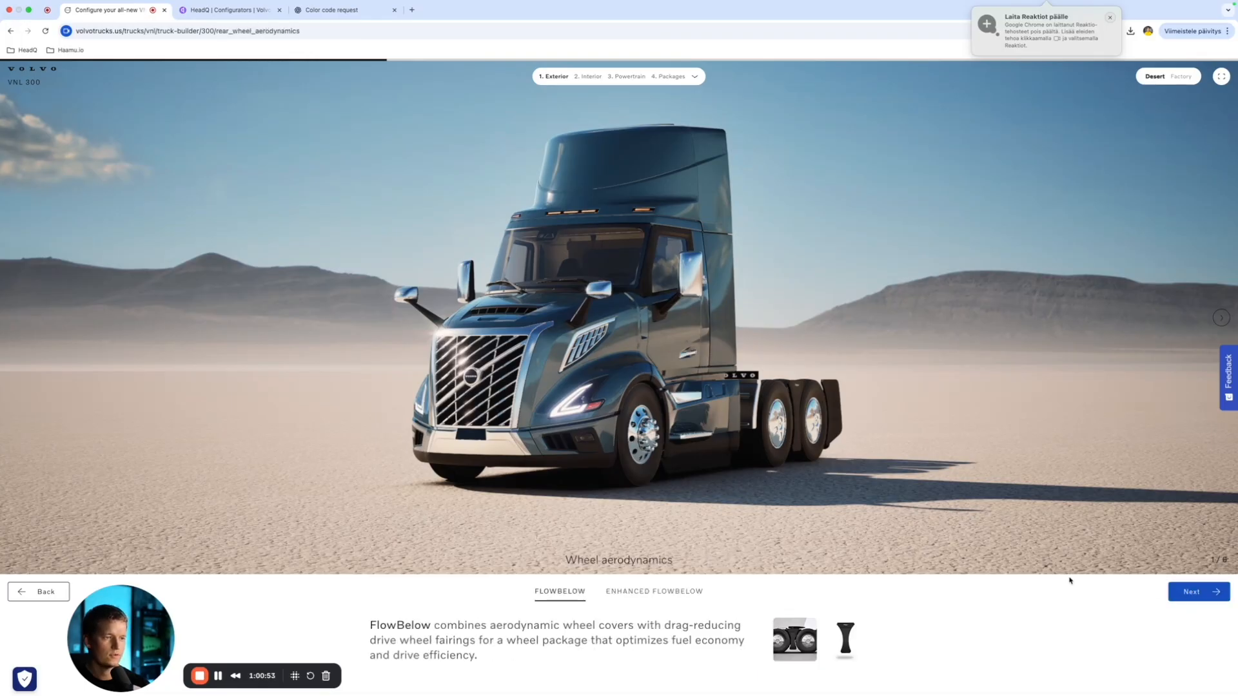
pyautogui.scroll(-1, 1072, 581)
pyautogui.click(1181, 586)
pyautogui.click(1181, 586)
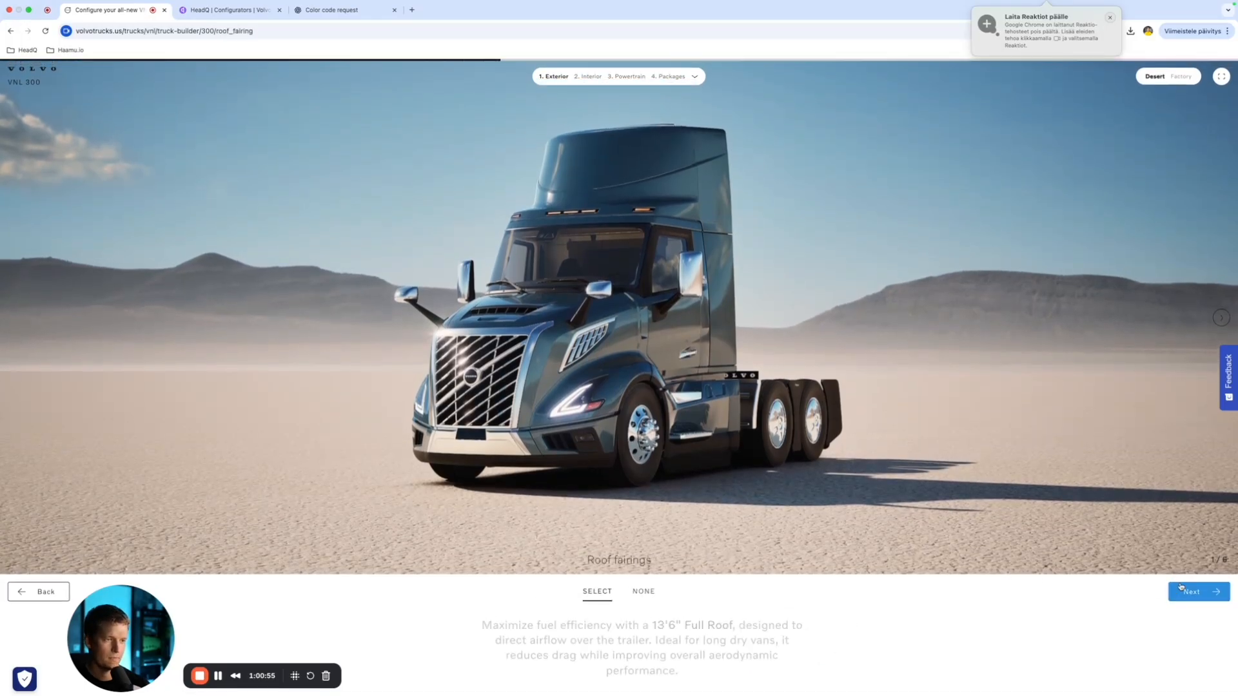
pyautogui.click(1181, 587)
pyautogui.click(1181, 587)
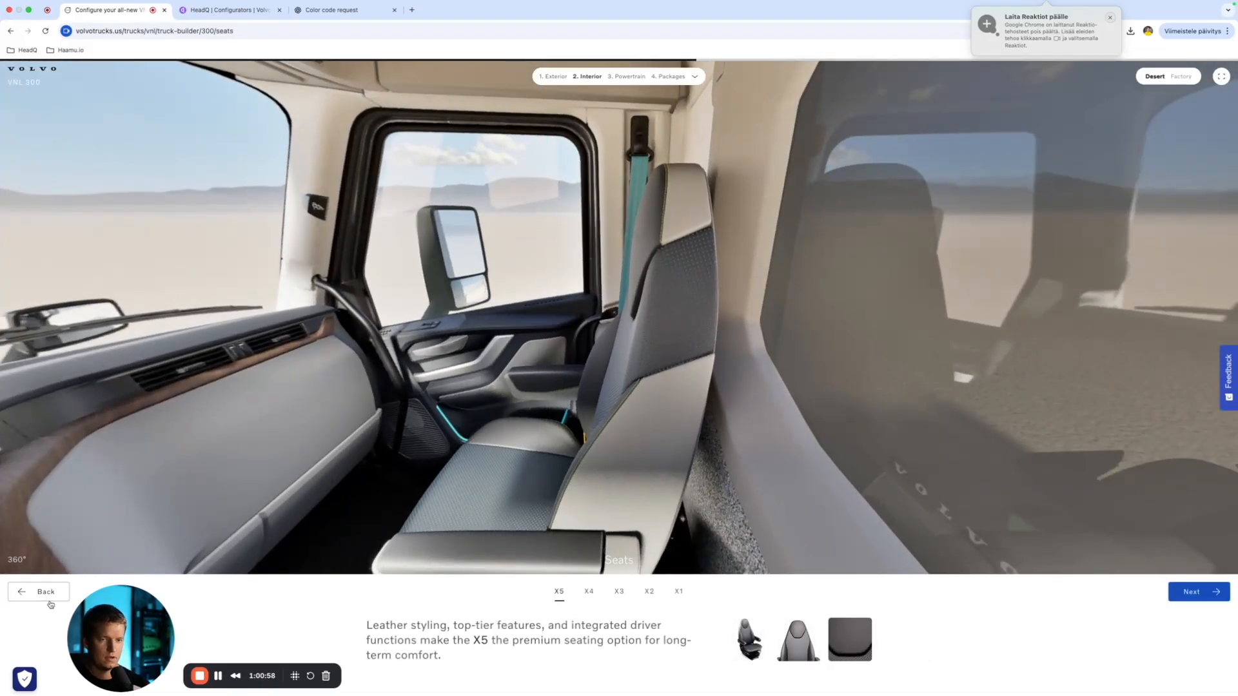
pyautogui.click(38, 591)
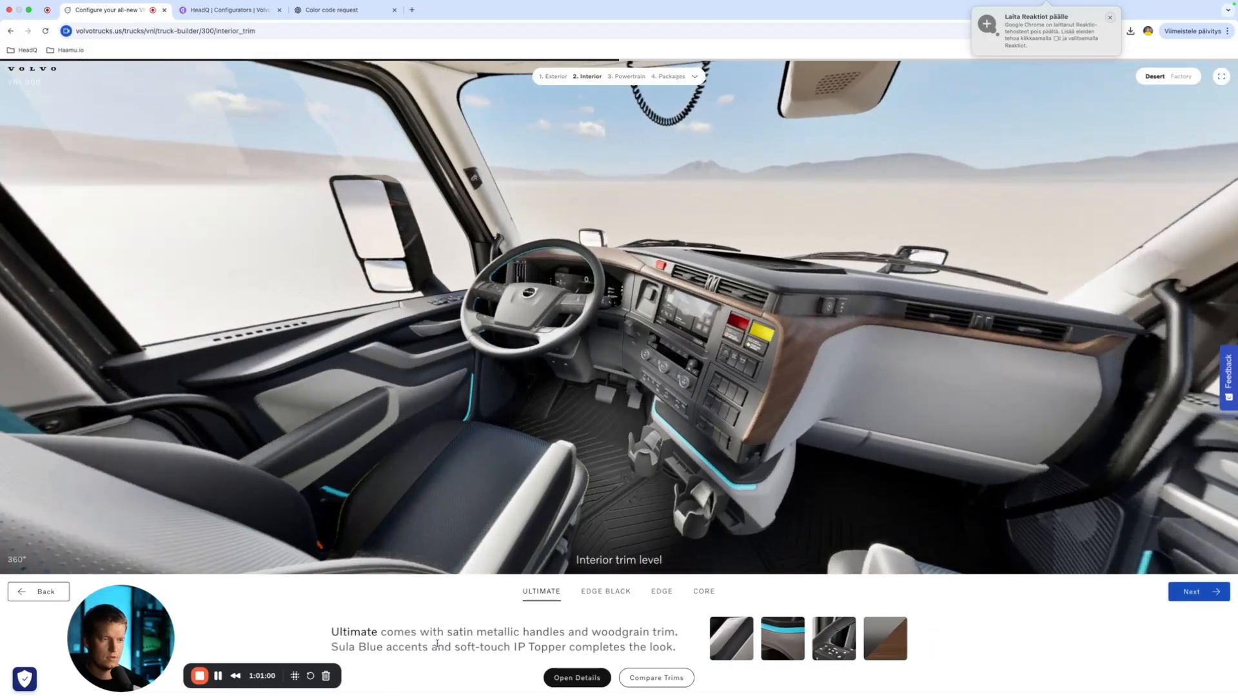
# Step: Open the details of the Interior trim level's Type in HeadQ and enable them for the Ultimate option
pyautogui.tripleClick(437, 644)
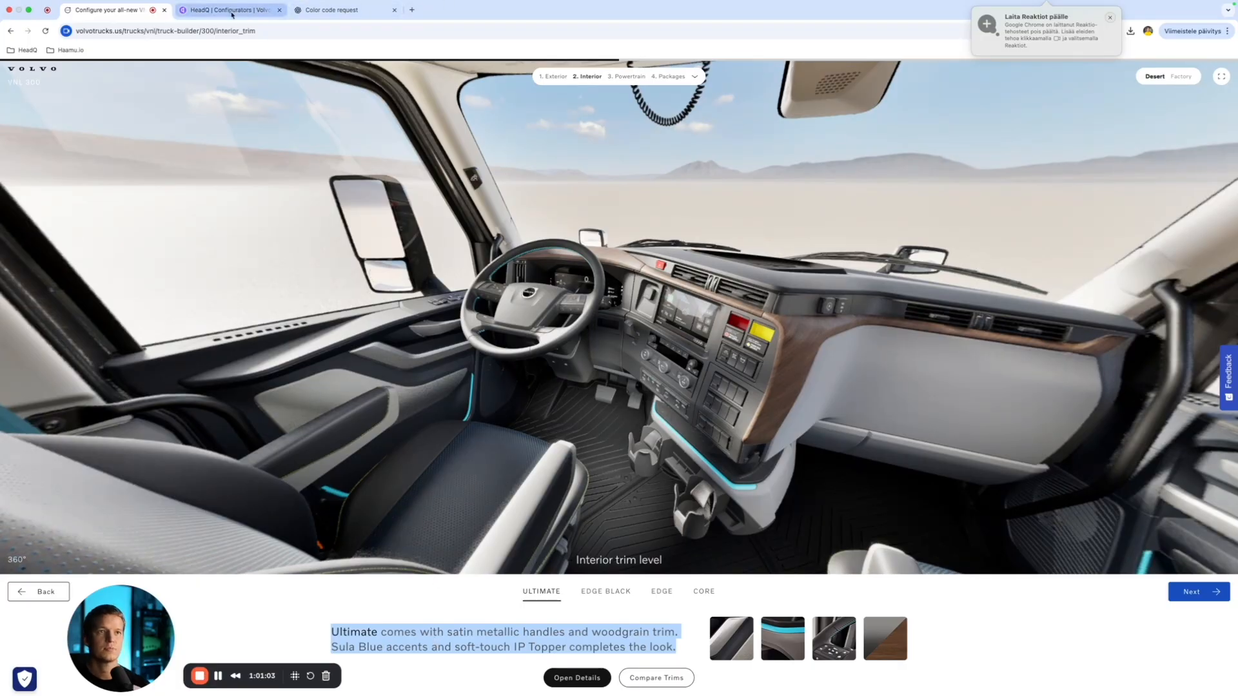
pyautogui.click(222, 10)
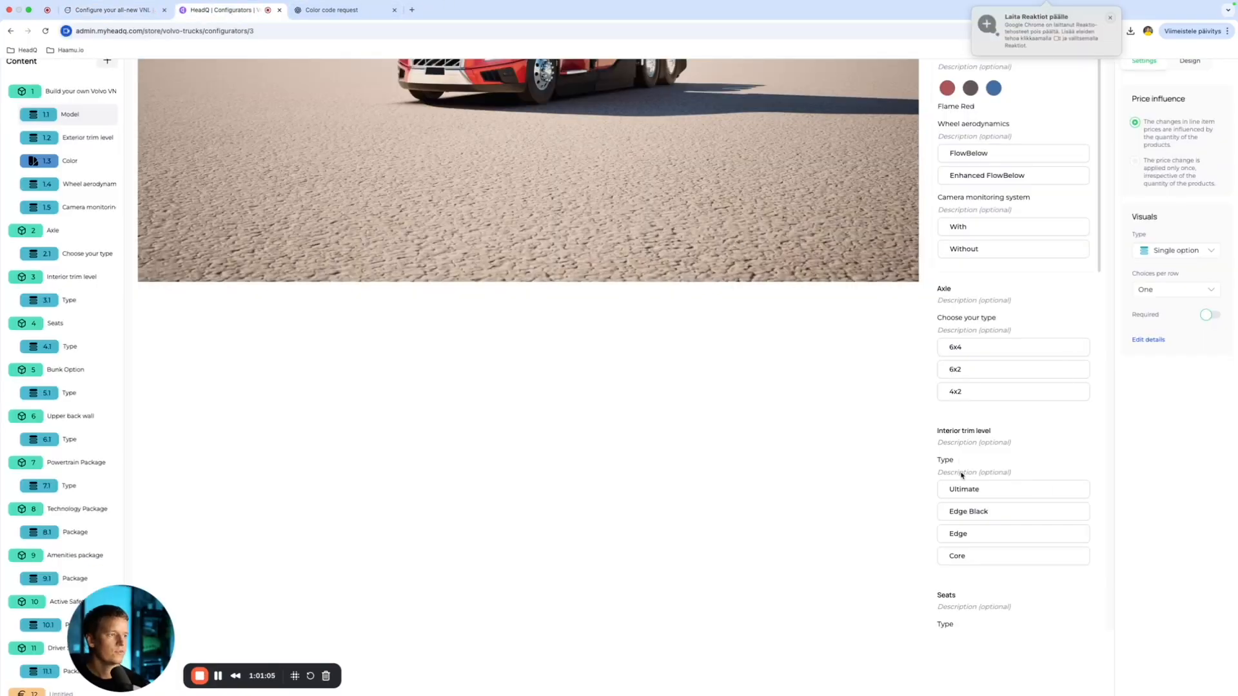
pyautogui.click(943, 459)
pyautogui.click(1148, 340)
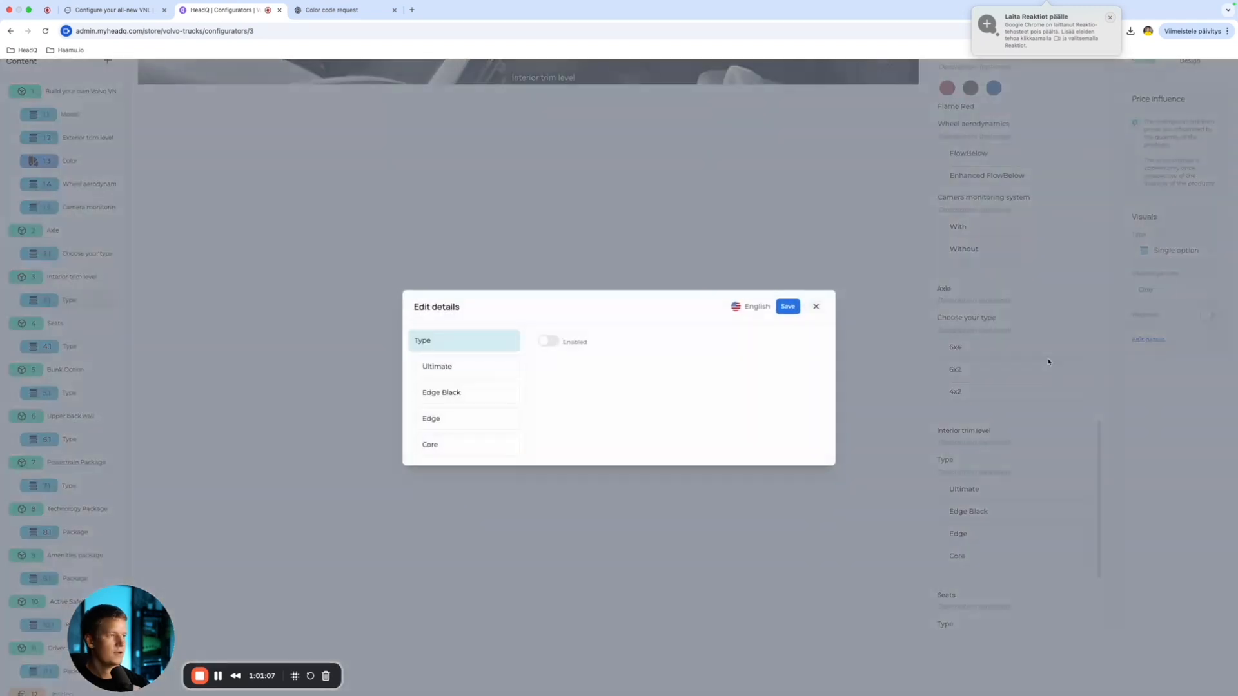
pyautogui.click(454, 368)
pyautogui.click(546, 342)
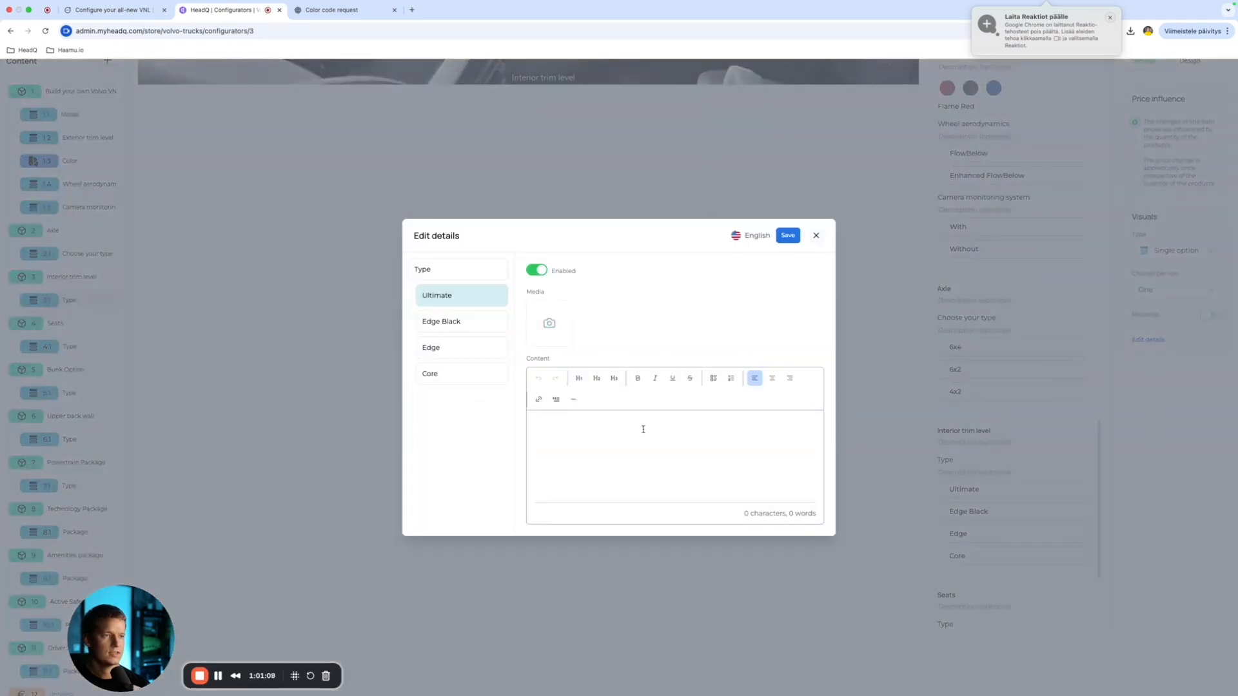
# Step: Fill the Ultimate option's content with the Ultimate interior trim description copied from the truck builder
pyautogui.write('https://rod-cache-volvo-trucks-usa.onecx.cloud/clients/u-1/a-2/rod-cache/2eda73c4a4a61dfb194a977473b3f92e/assetImage-1.jpeg')
pyautogui.press('super+z')
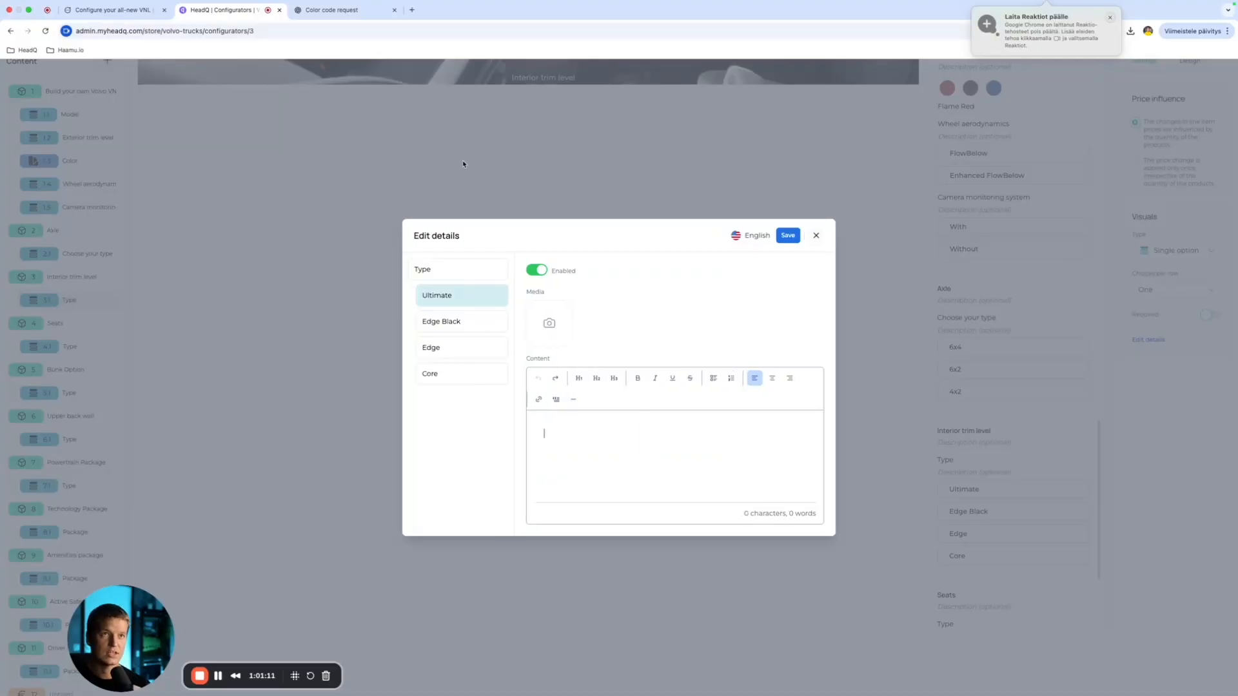
pyautogui.click(113, 10)
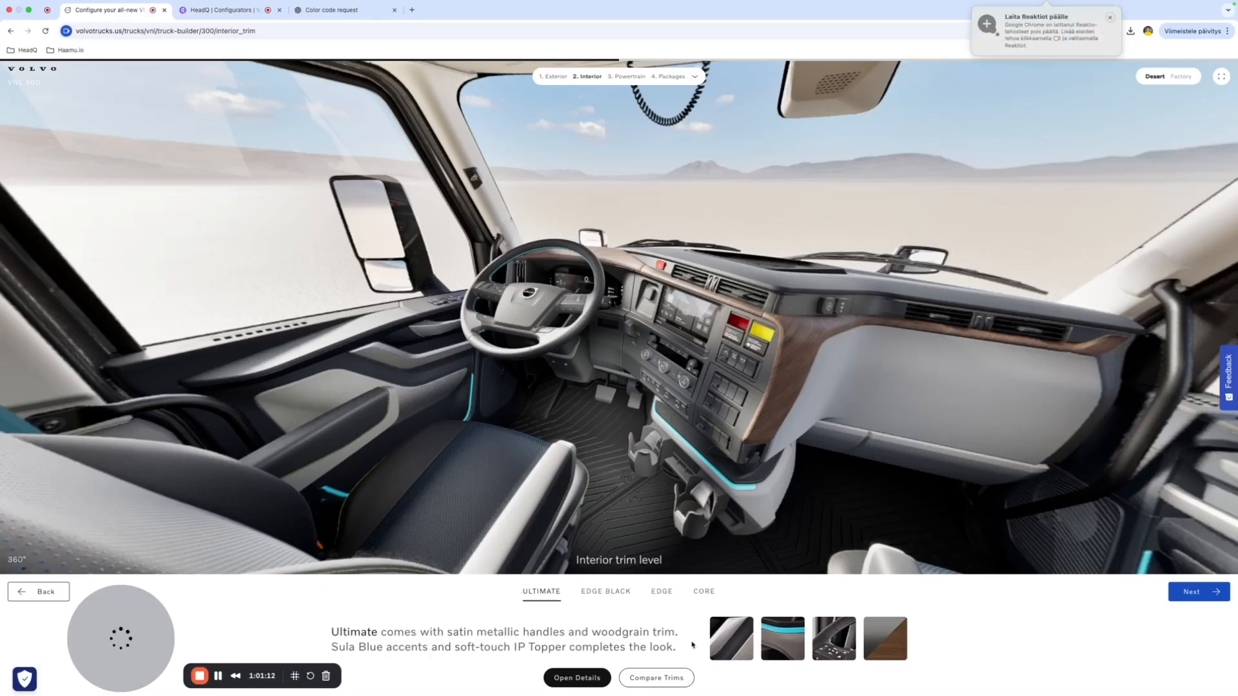
pyautogui.moveTo(677, 647); pyautogui.dragTo(333, 632)
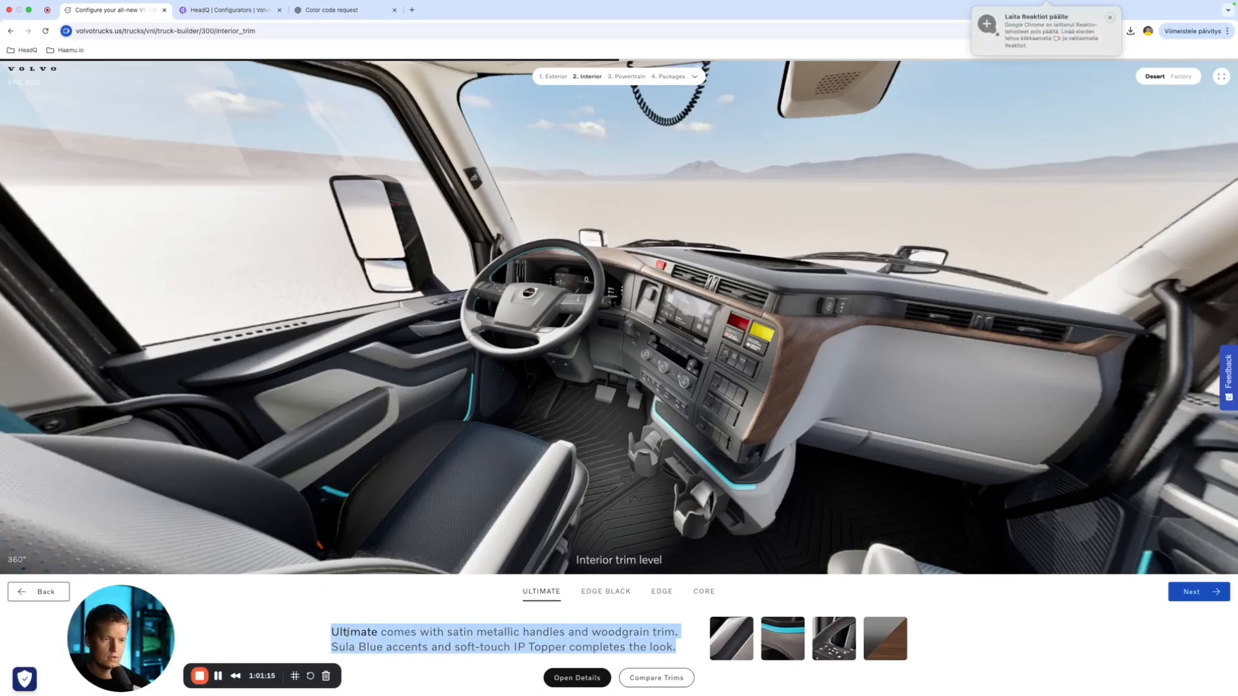
pyautogui.rightClick(347, 633)
pyautogui.click(374, 581)
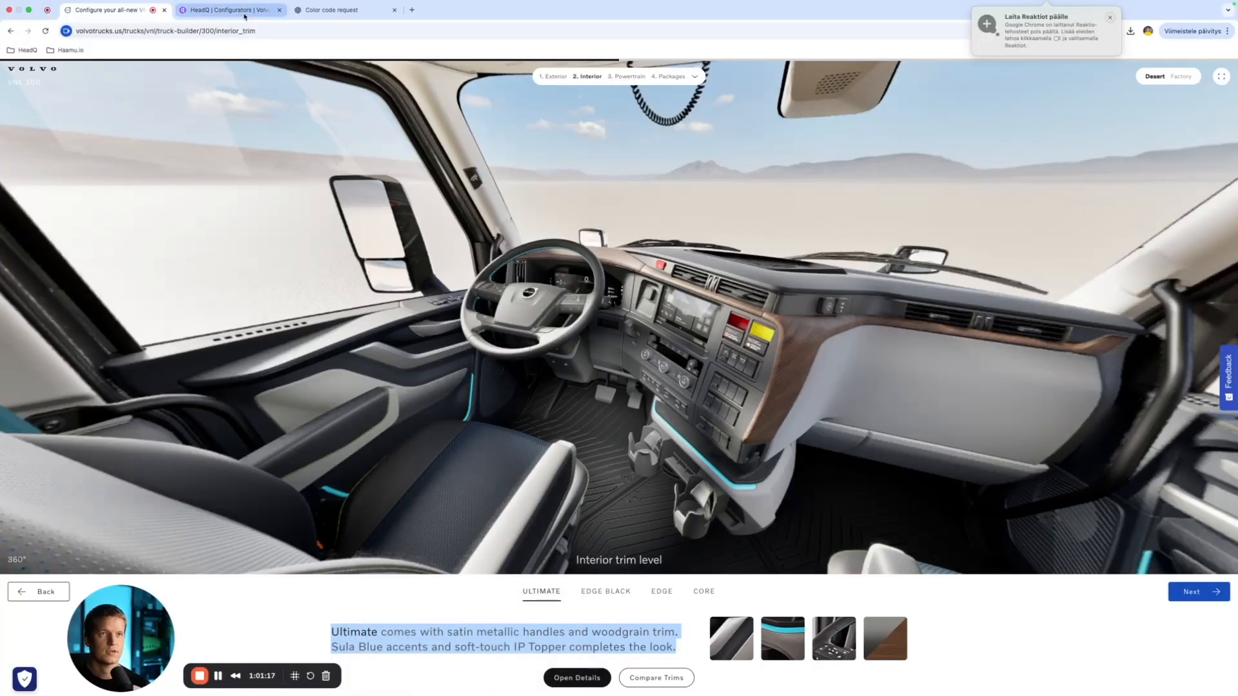
pyautogui.click(245, 14)
pyautogui.press('super+v')
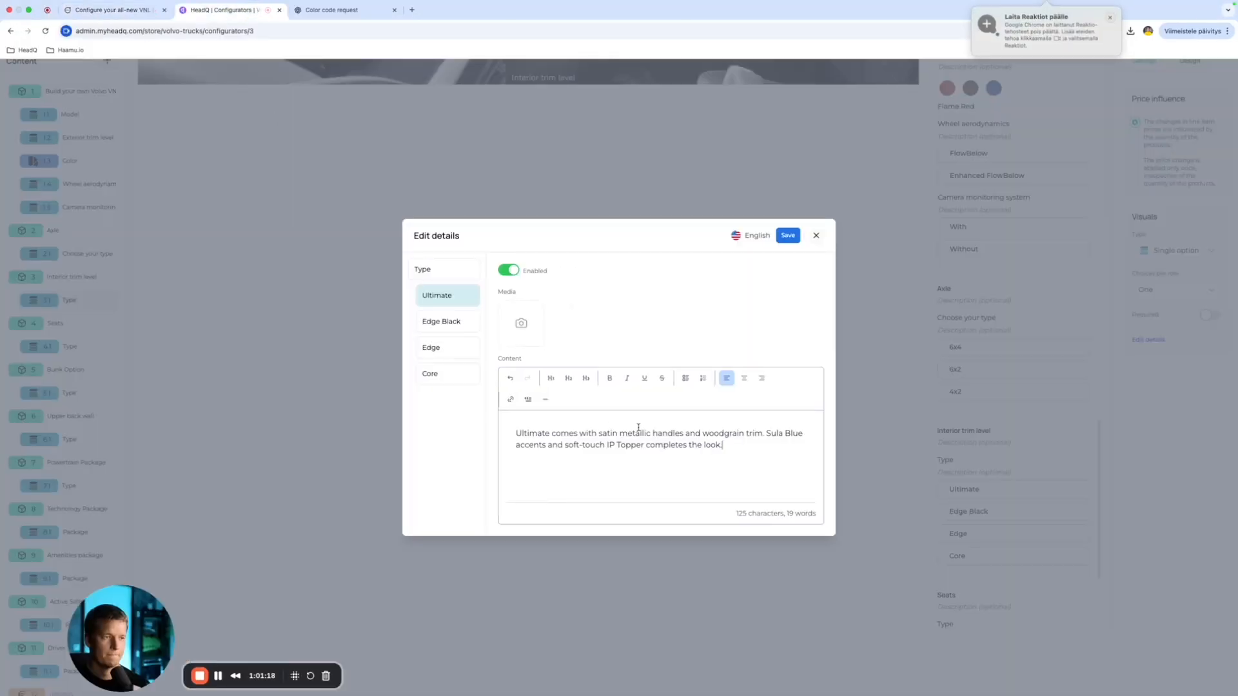
# Step: Enable details for the Edge Black option and paste in the Edge Black interior trim description copied from the truck builder
pyautogui.click(442, 322)
pyautogui.click(548, 342)
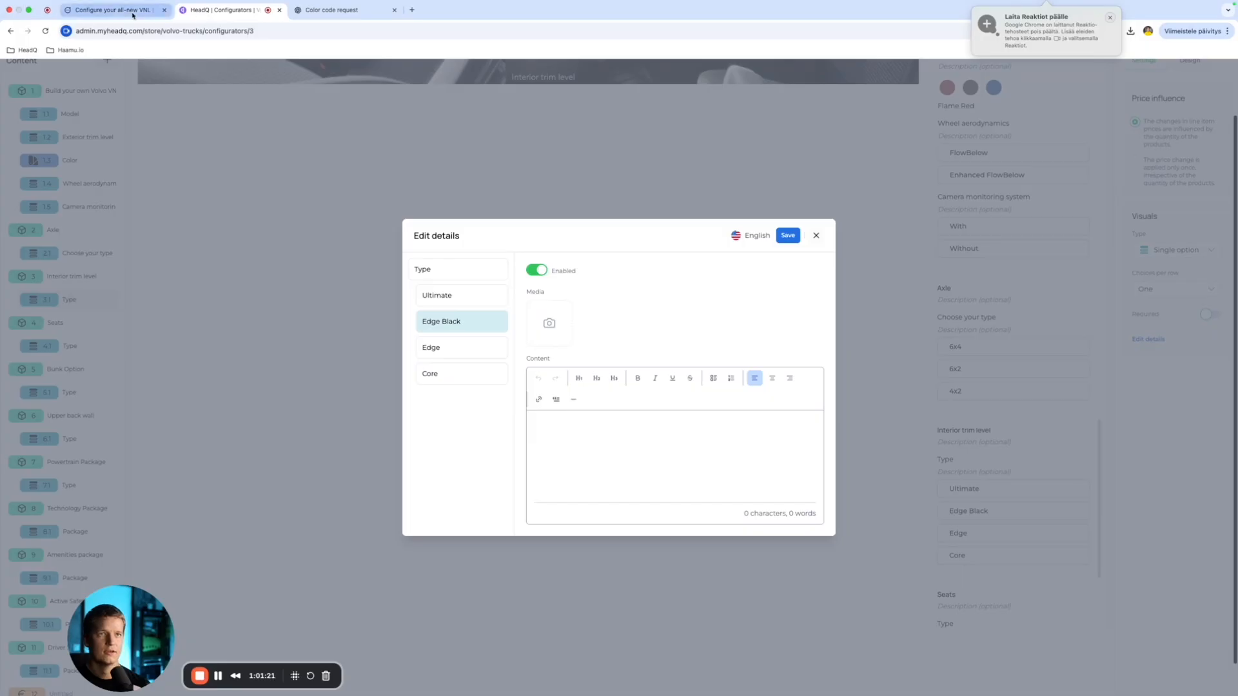
pyautogui.click(110, 9)
pyautogui.click(615, 591)
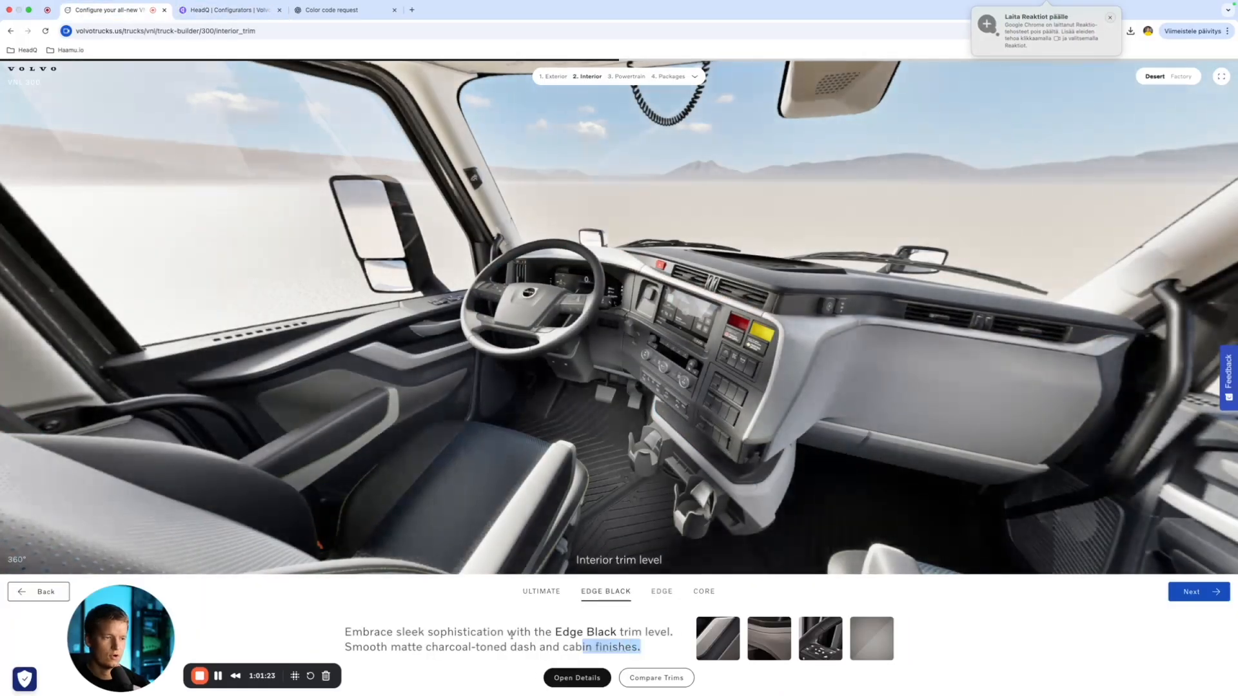
pyautogui.moveTo(643, 647); pyautogui.dragTo(299, 637)
pyautogui.rightClick(406, 638)
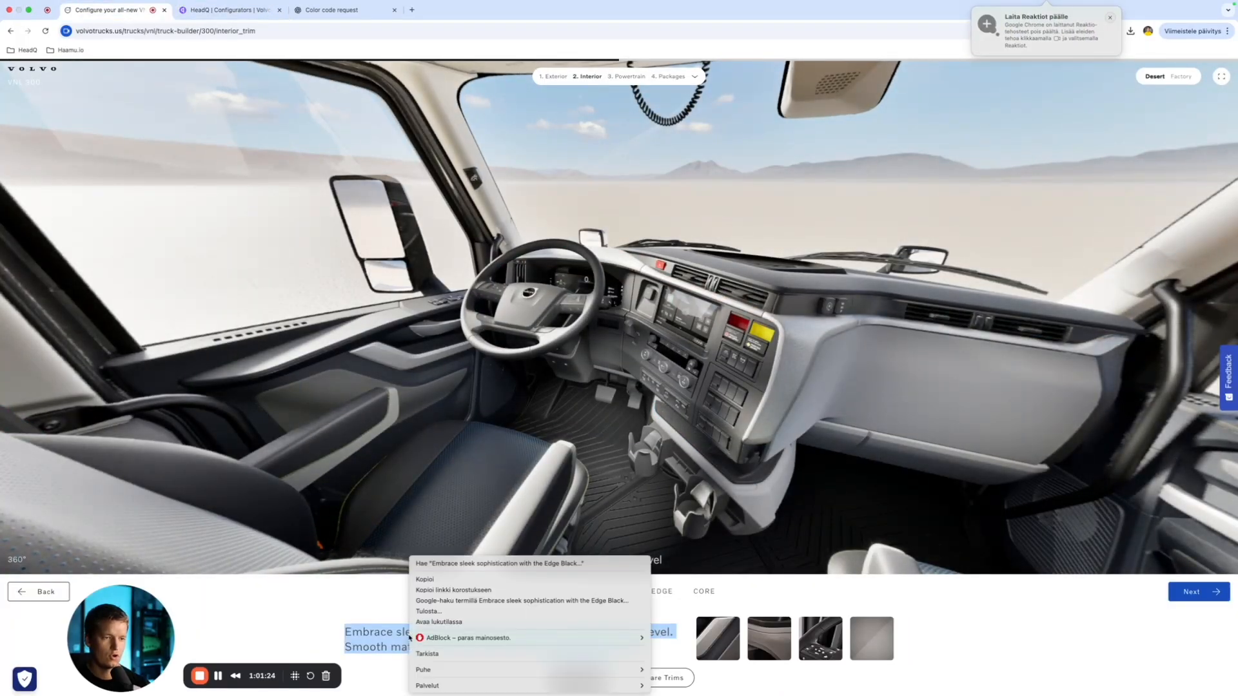
pyautogui.click(446, 578)
pyautogui.click(265, 10)
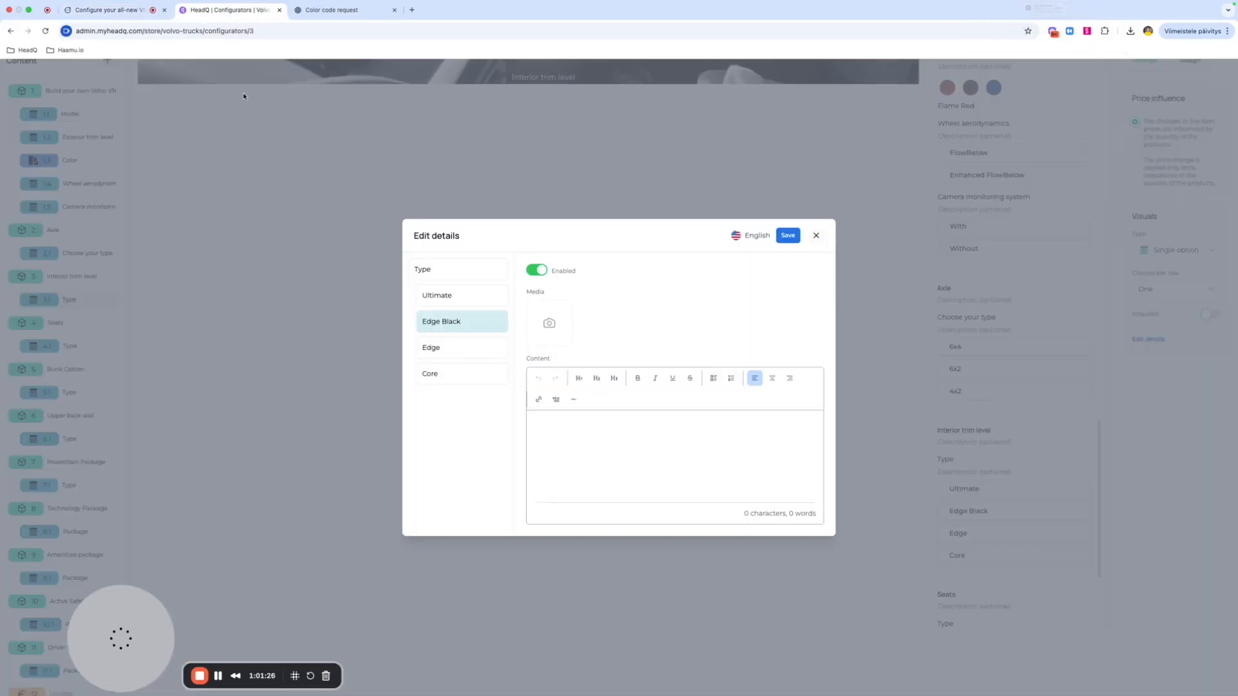
pyautogui.click(580, 426)
pyautogui.hotkey('ctrl', 'v')
# Step: Enable details for the Edge option and paste in the Edge interior trim description copied from the truck builder
pyautogui.click(446, 352)
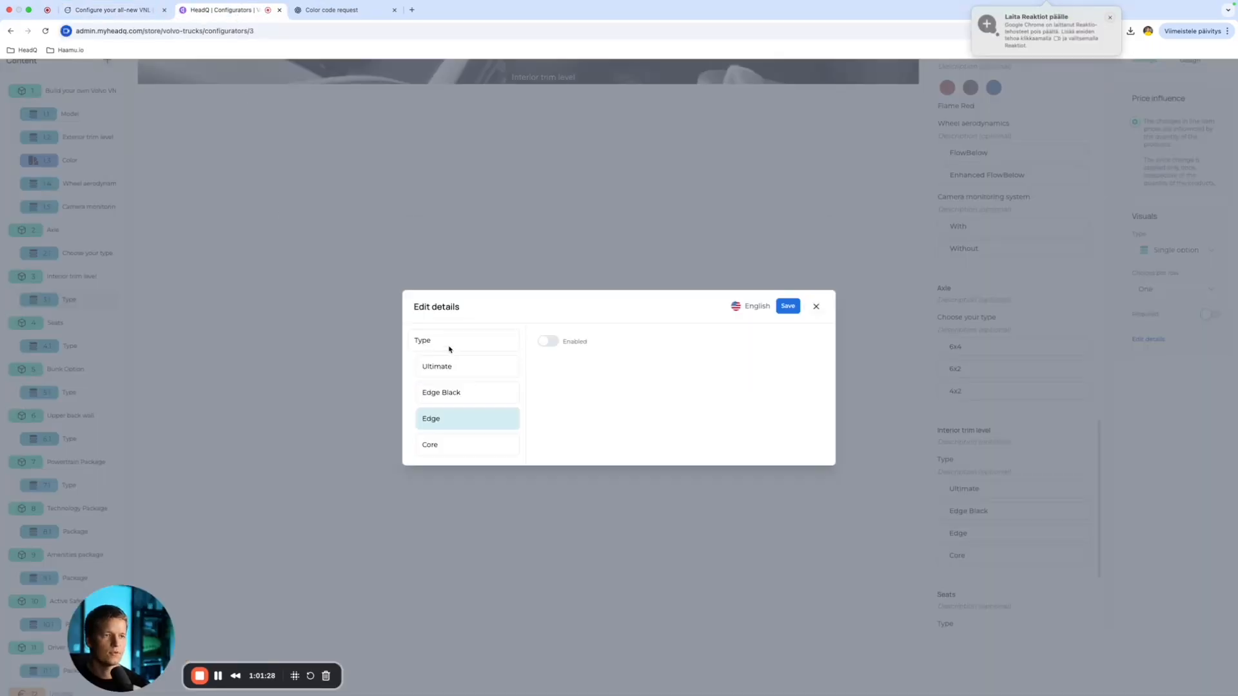
pyautogui.click(548, 342)
pyautogui.click(109, 10)
pyautogui.click(661, 591)
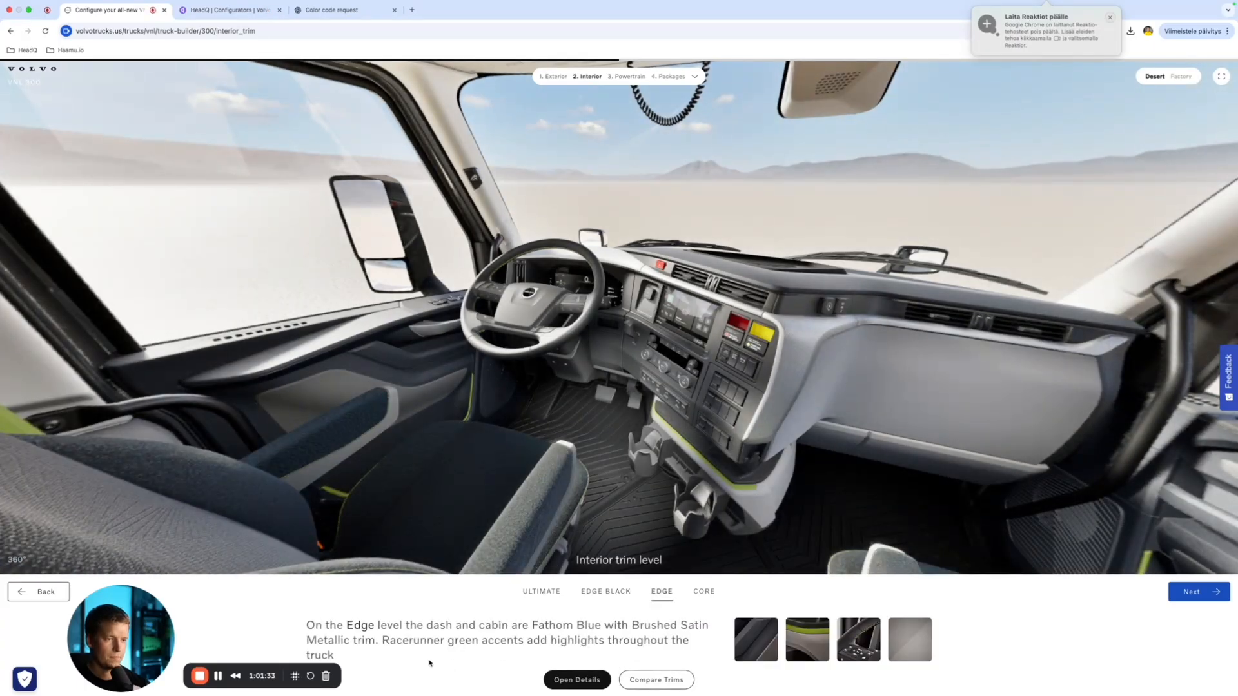
pyautogui.moveTo(430, 663); pyautogui.dragTo(294, 622)
pyautogui.hotkey('ctrl', 'c')
pyautogui.rightClick(347, 638)
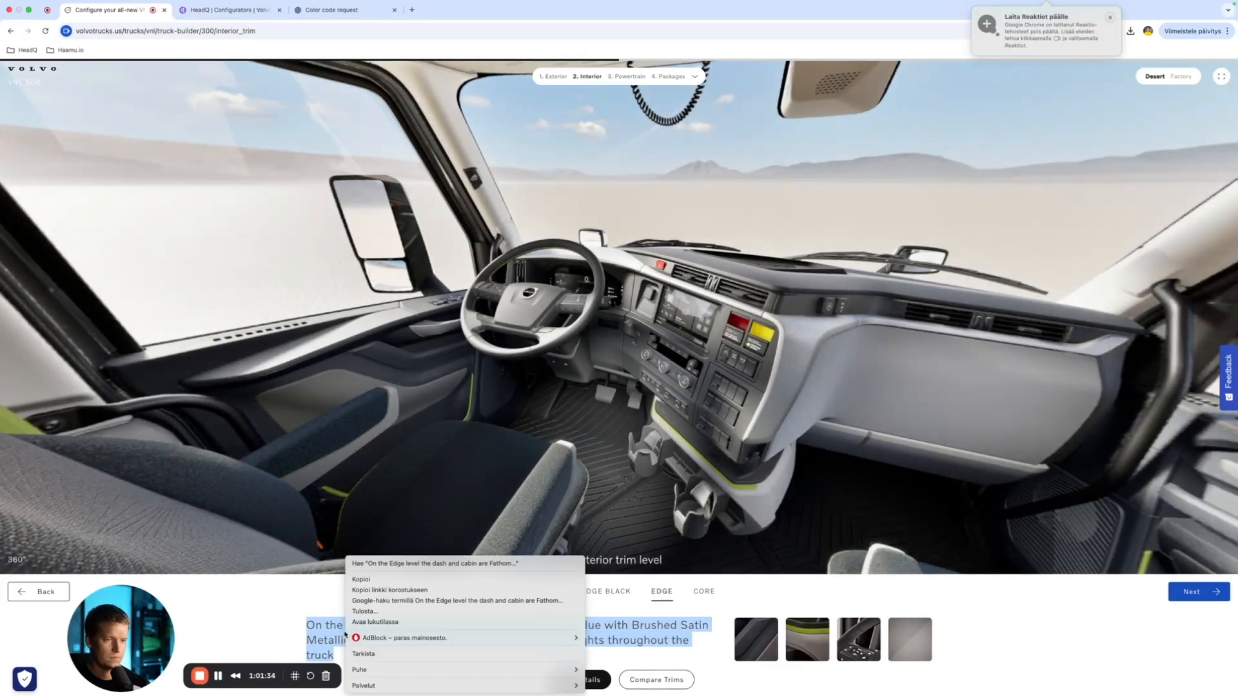
pyautogui.click(377, 580)
pyautogui.hotkey('ctrl', 'Tab')
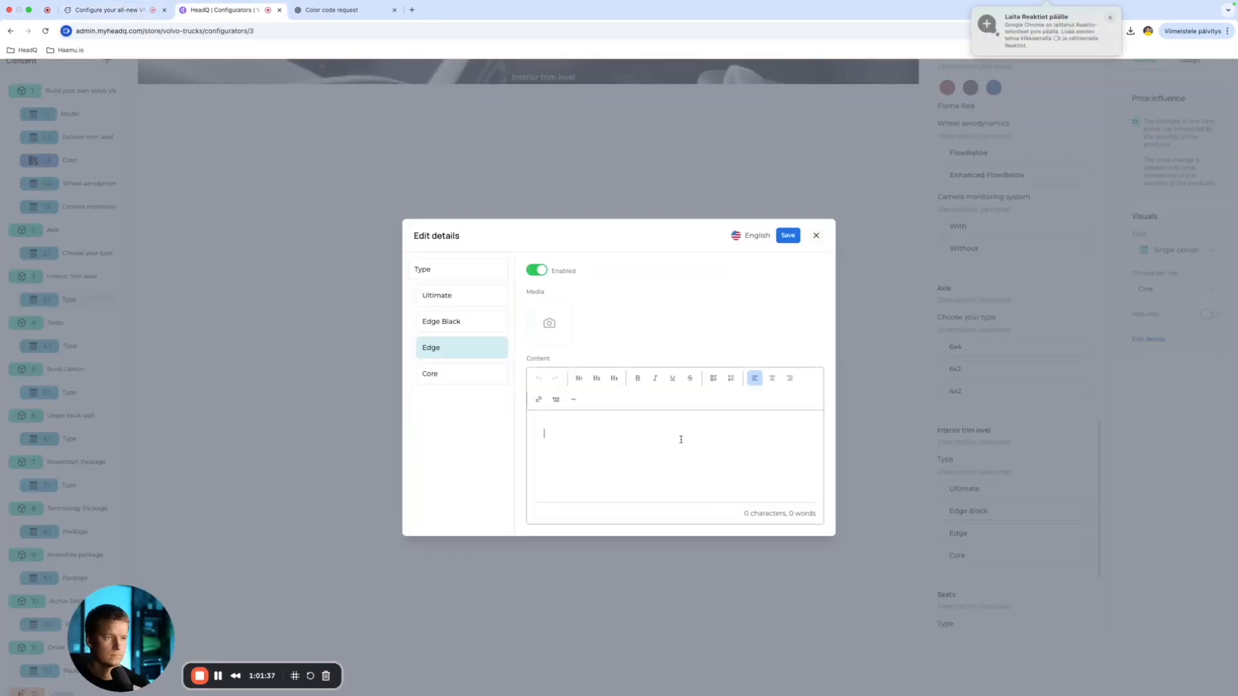
pyautogui.hotkey('ctrl', 'v')
# Step: Select the Core option in the interior trim details and copy the Core interior trim description from the truck builder
pyautogui.click(451, 375)
pyautogui.click(113, 10)
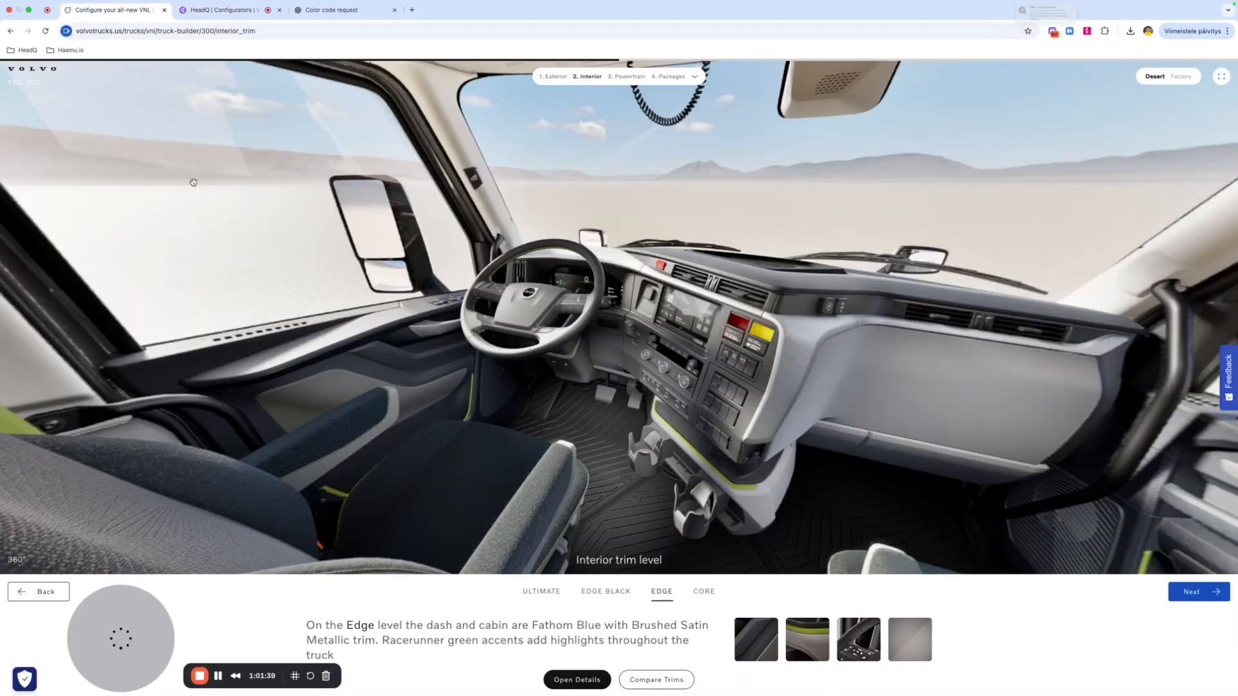
pyautogui.click(710, 605)
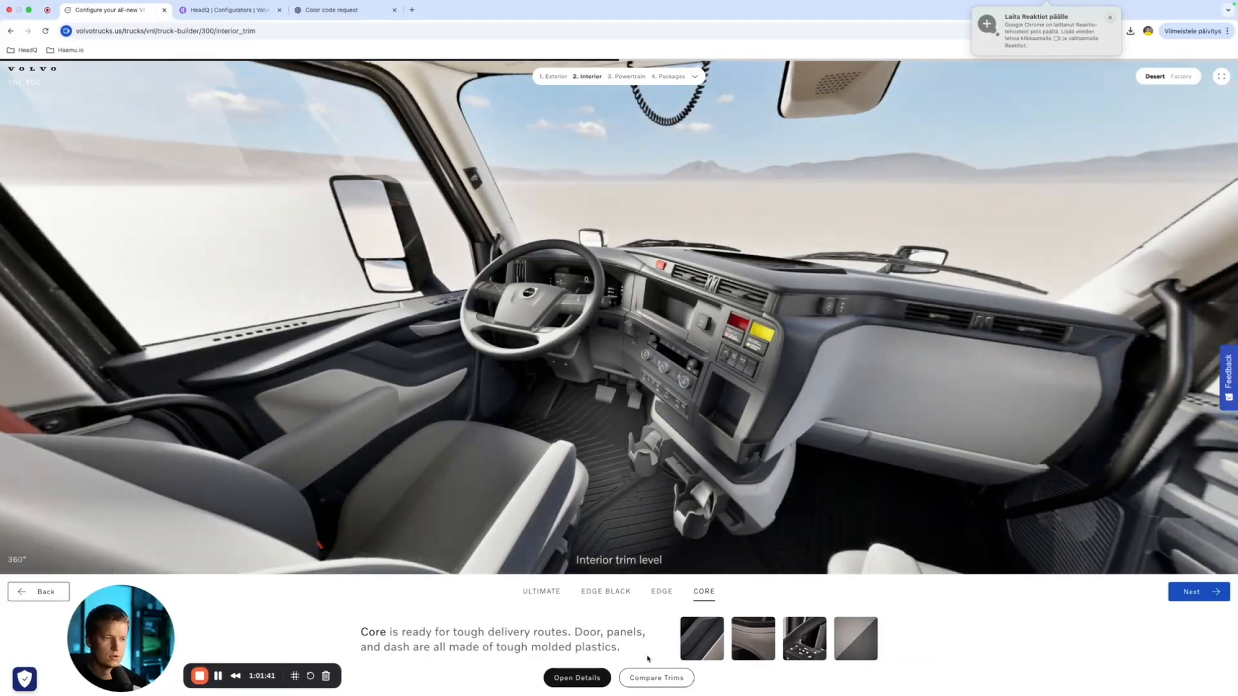
pyautogui.moveTo(624, 648); pyautogui.dragTo(348, 629)
pyautogui.rightClick(417, 640)
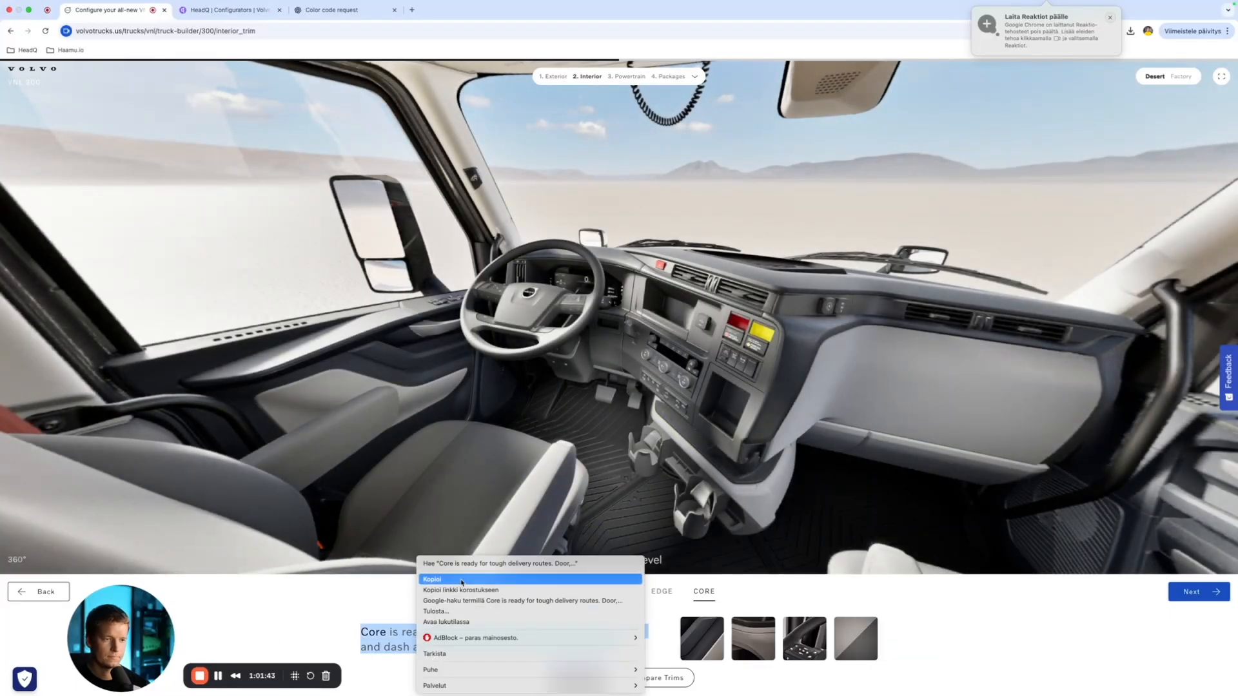
pyautogui.click(463, 582)
# Step: Enable details for the Core option in HeadQ, paste in the copied Core description and save the details
pyautogui.click(248, 11)
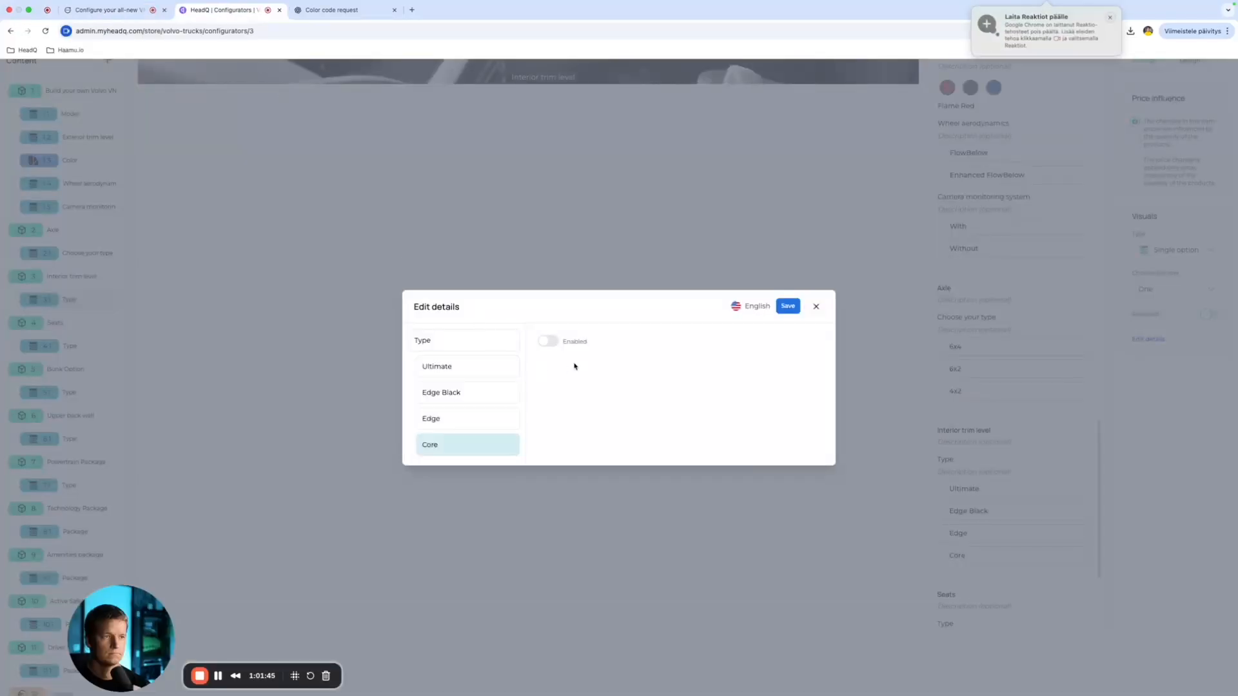
pyautogui.click(547, 342)
pyautogui.click(594, 434)
pyautogui.press('super+v')
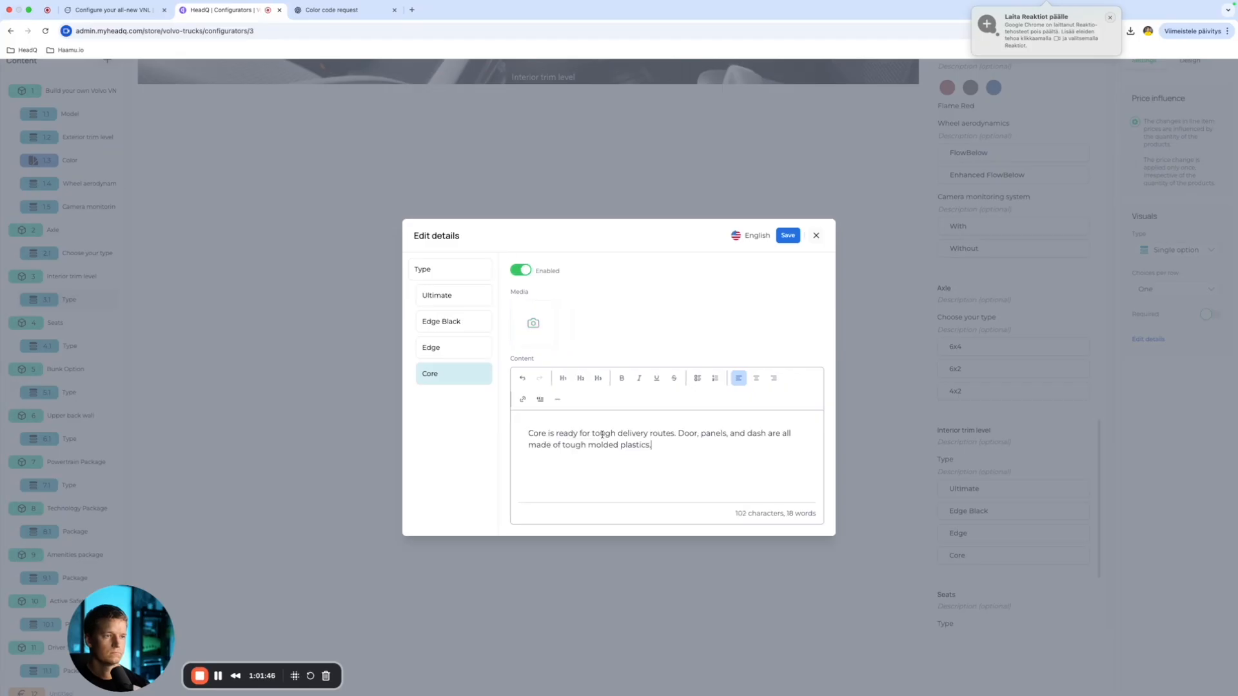
pyautogui.click(788, 236)
# Step: Switch to Volvo's truck builder and advance from the interior trim level to the Seats page
pyautogui.click(123, 10)
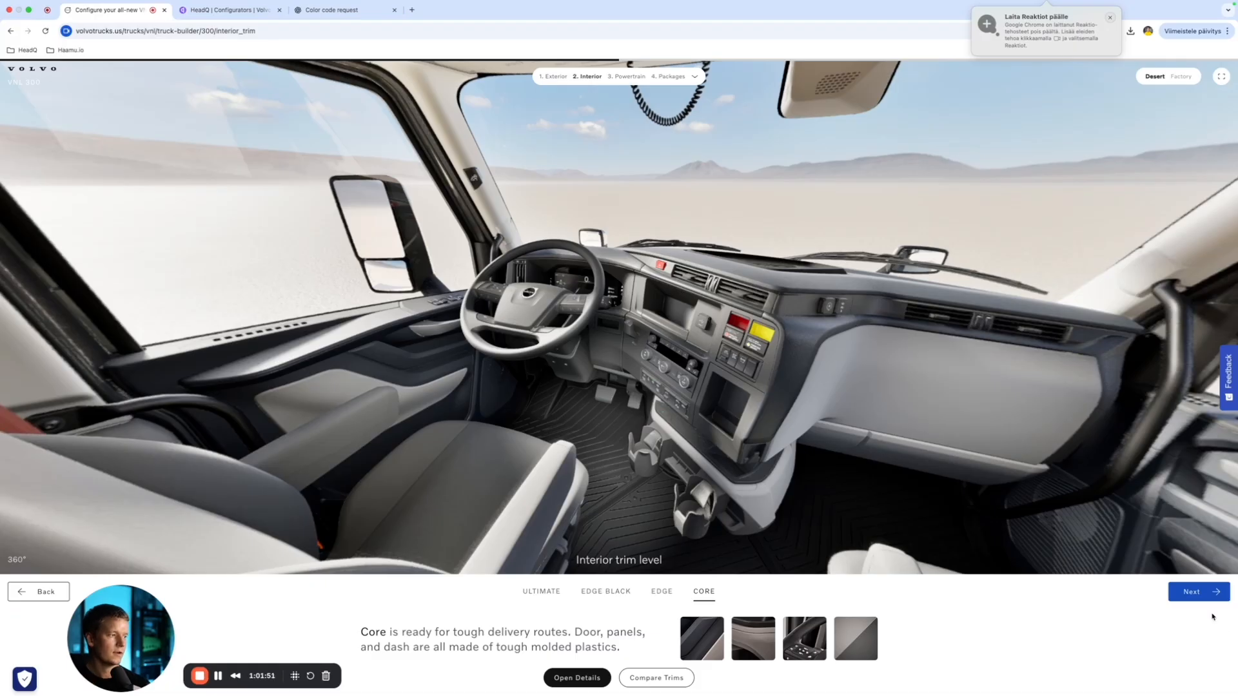
pyautogui.click(1196, 591)
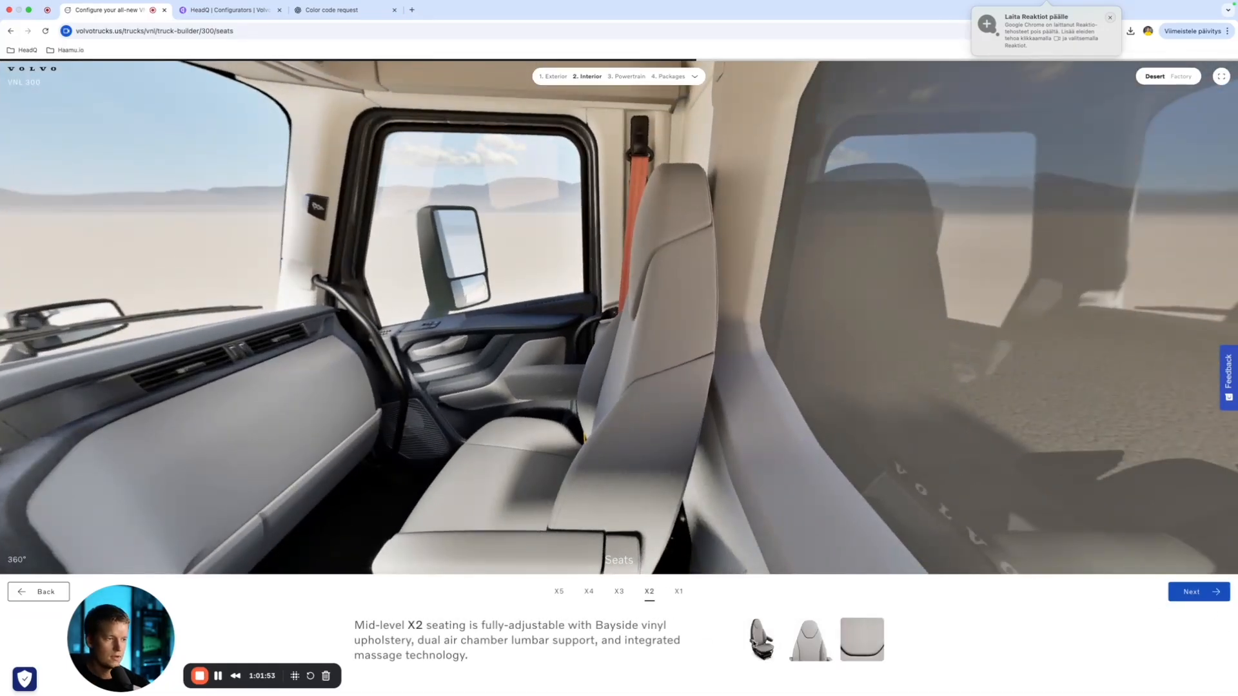
pyautogui.rightClick(761, 644)
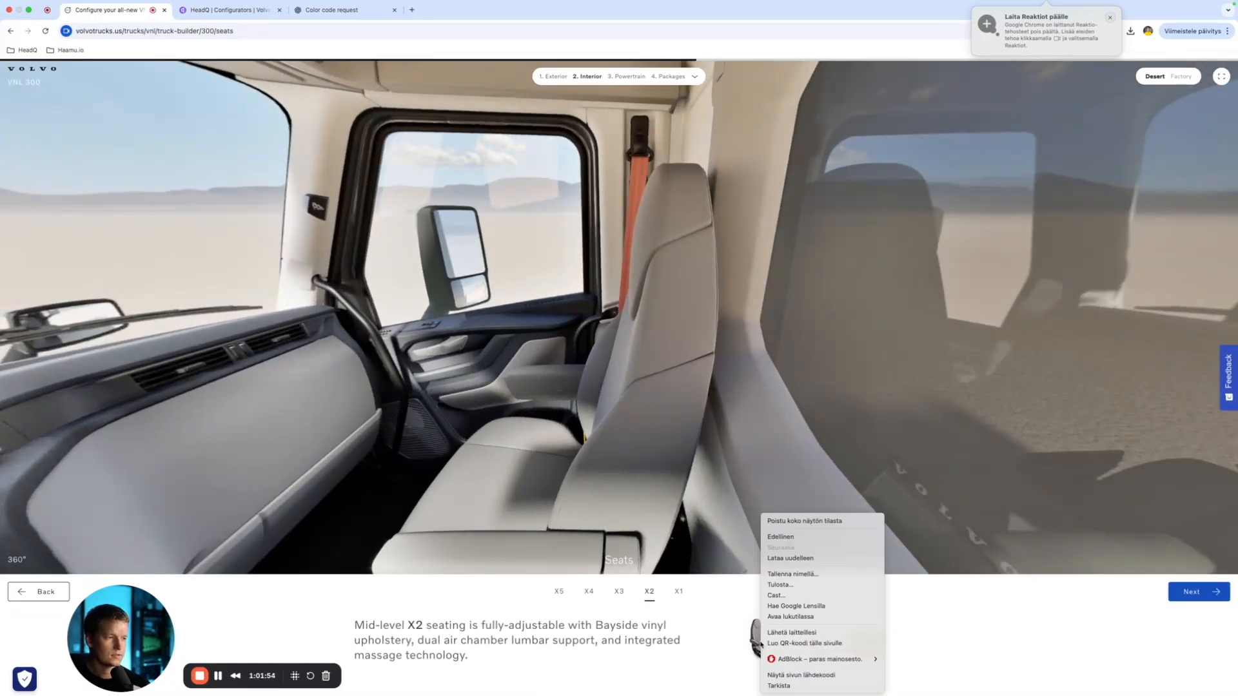
pyautogui.click(958, 630)
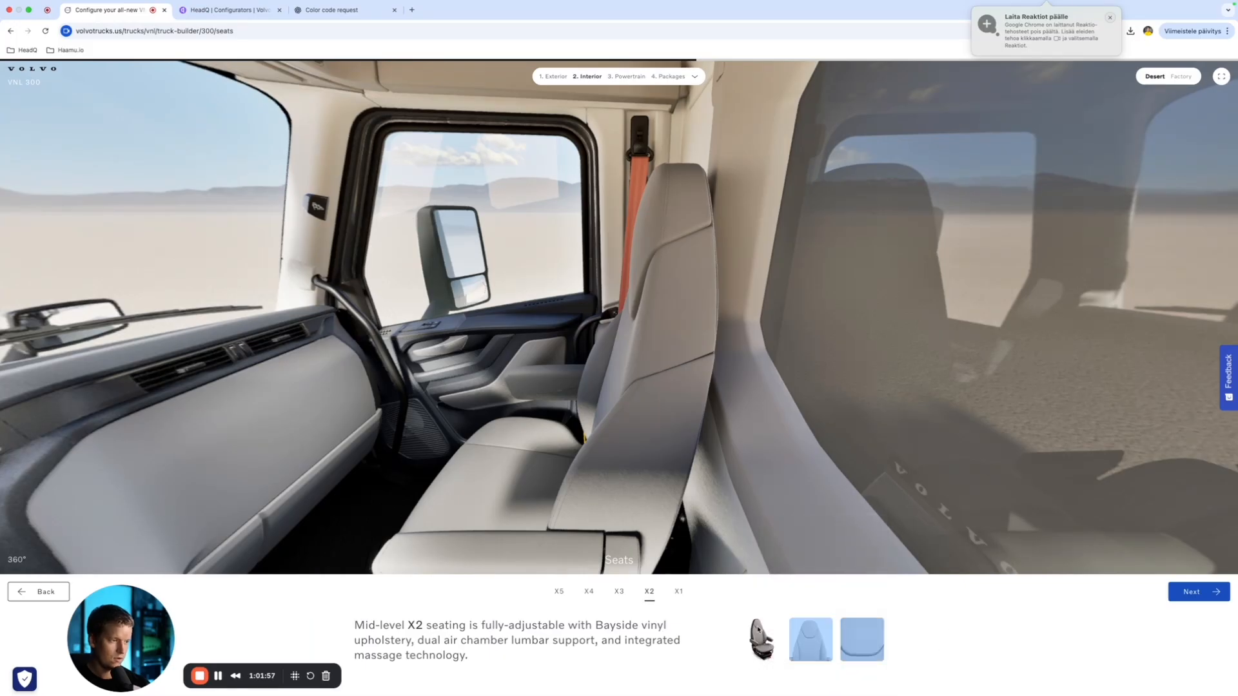
pyautogui.click(834, 641)
pyautogui.rightClick(809, 638)
pyautogui.click(1064, 624)
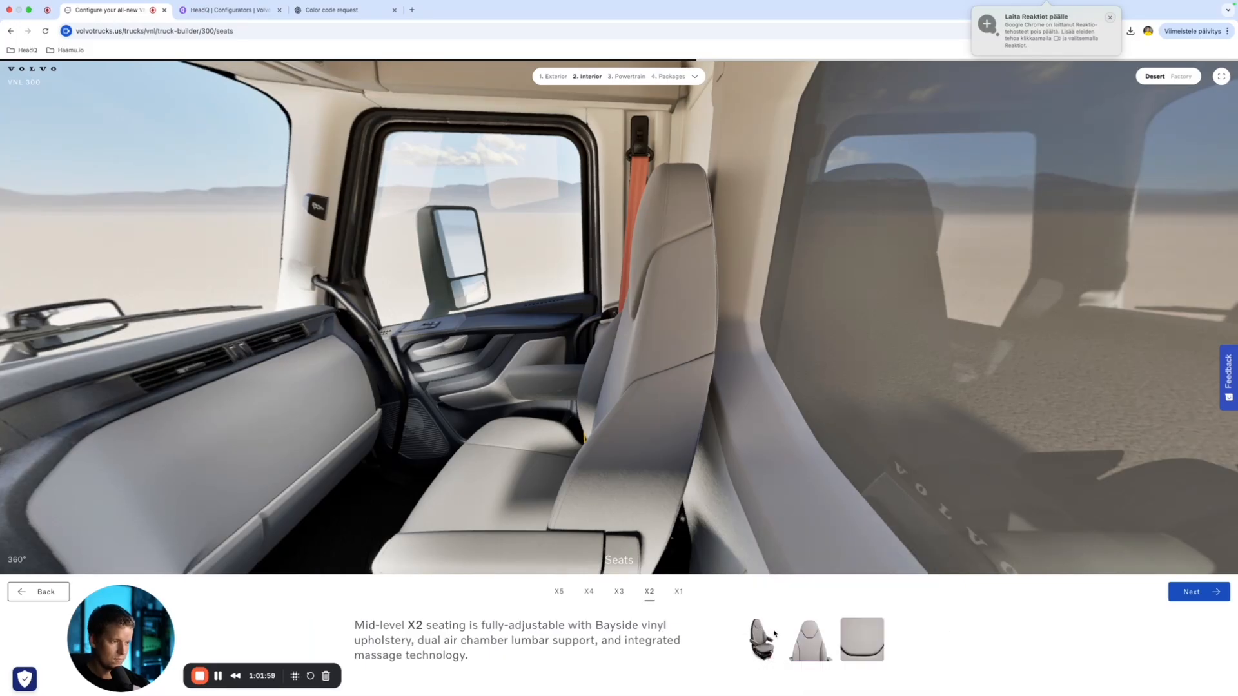
# Step: Save the Seats page as a complete web page named Chairs in the Lataukset folder
pyautogui.rightClick(751, 635)
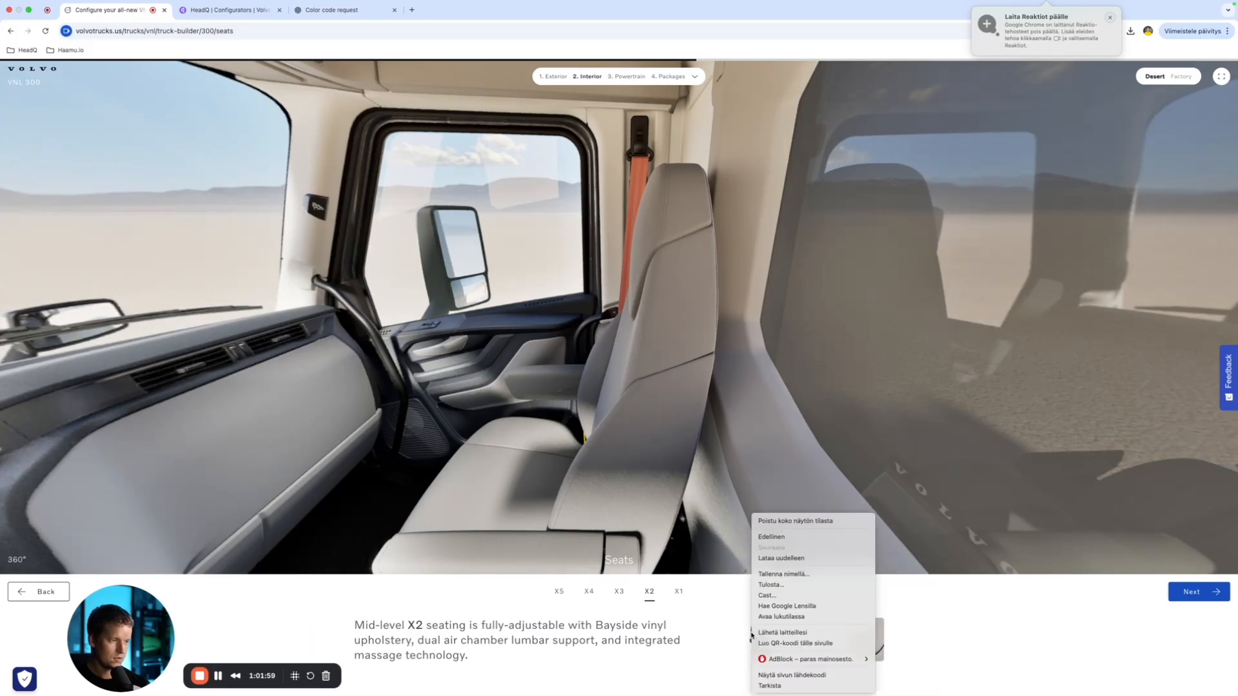
pyautogui.click(823, 577)
pyautogui.write('C')
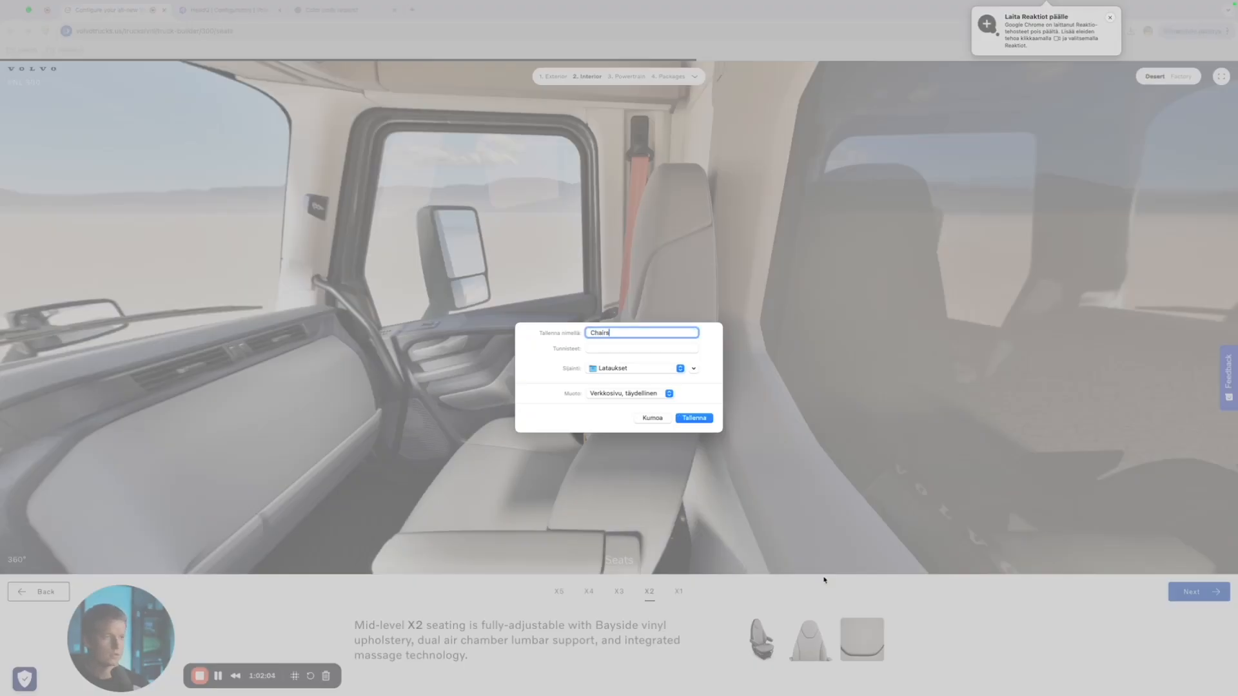
pyautogui.write('hairs')
pyautogui.press('Return')
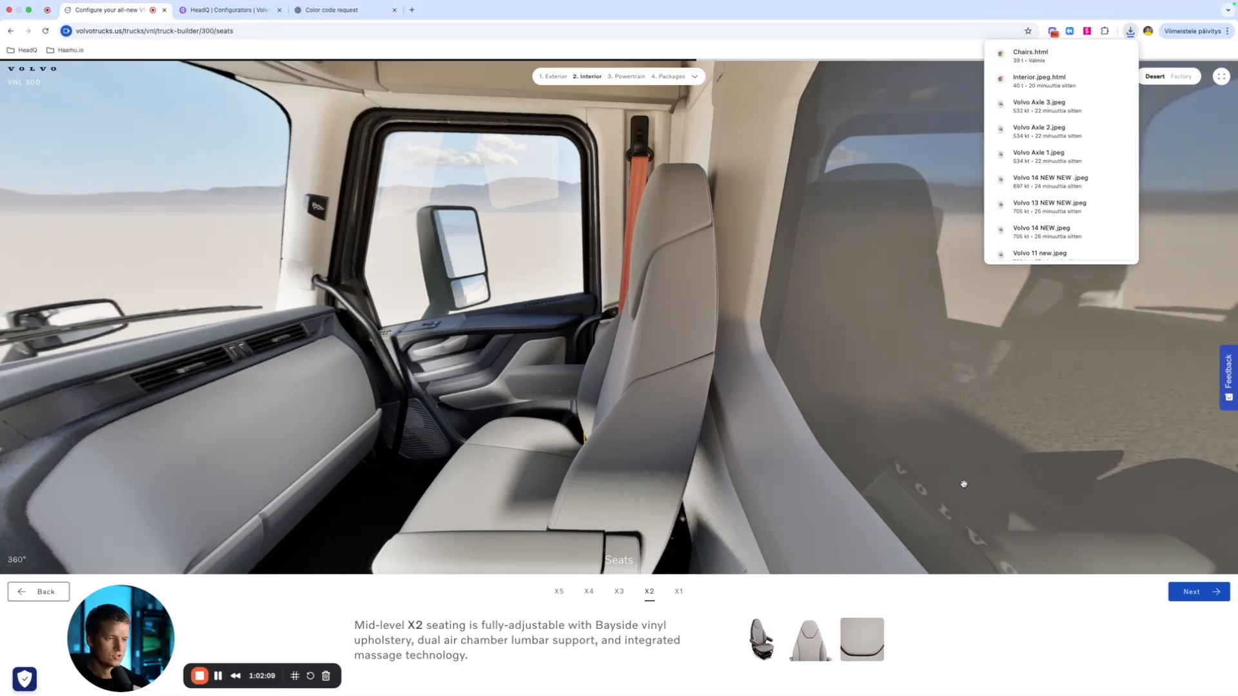
# Step: Advance the truck builder to the Powertrain Package page and look through the Super Direct, Straight Torque and I-Torque options
pyautogui.moveTo(741, 529); pyautogui.dragTo(1234, 520)
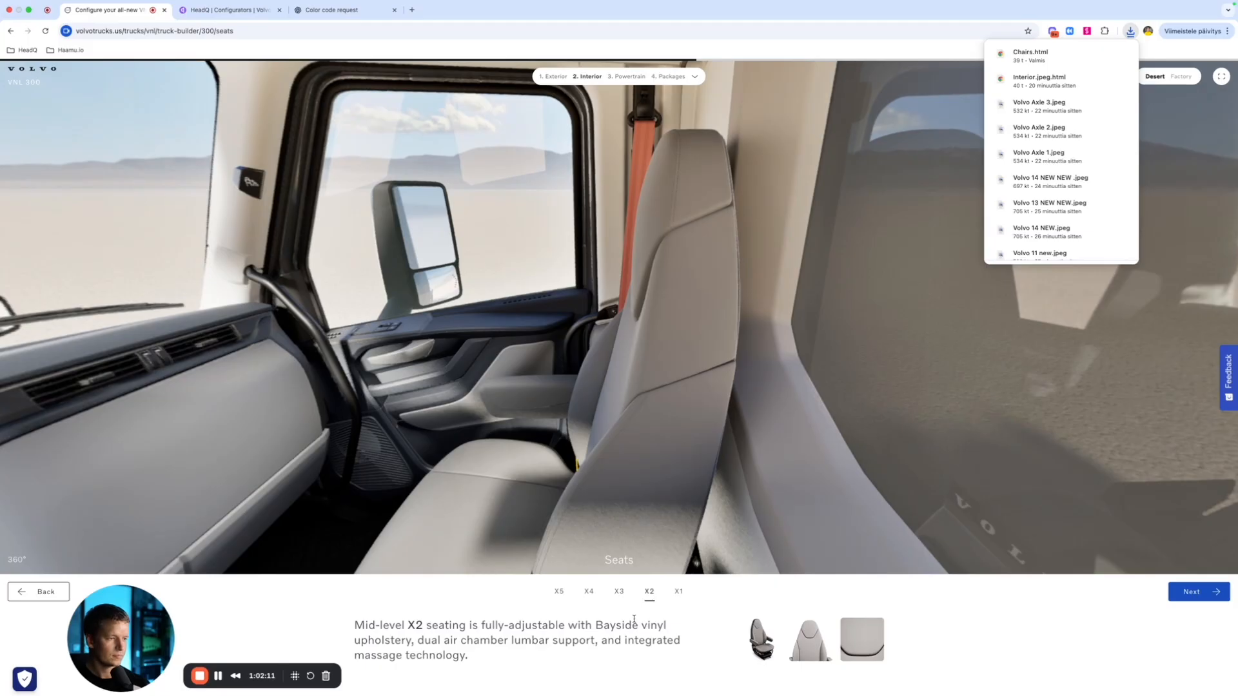
pyautogui.click(1225, 599)
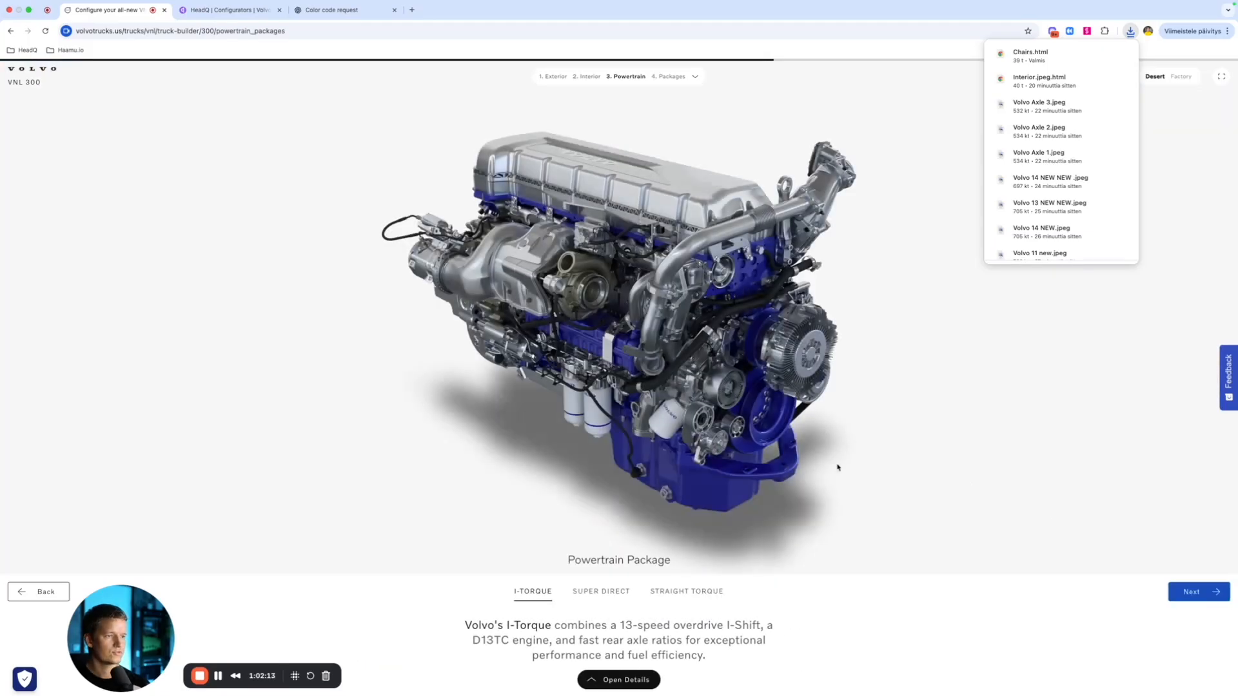
pyautogui.click(601, 592)
pyautogui.click(677, 592)
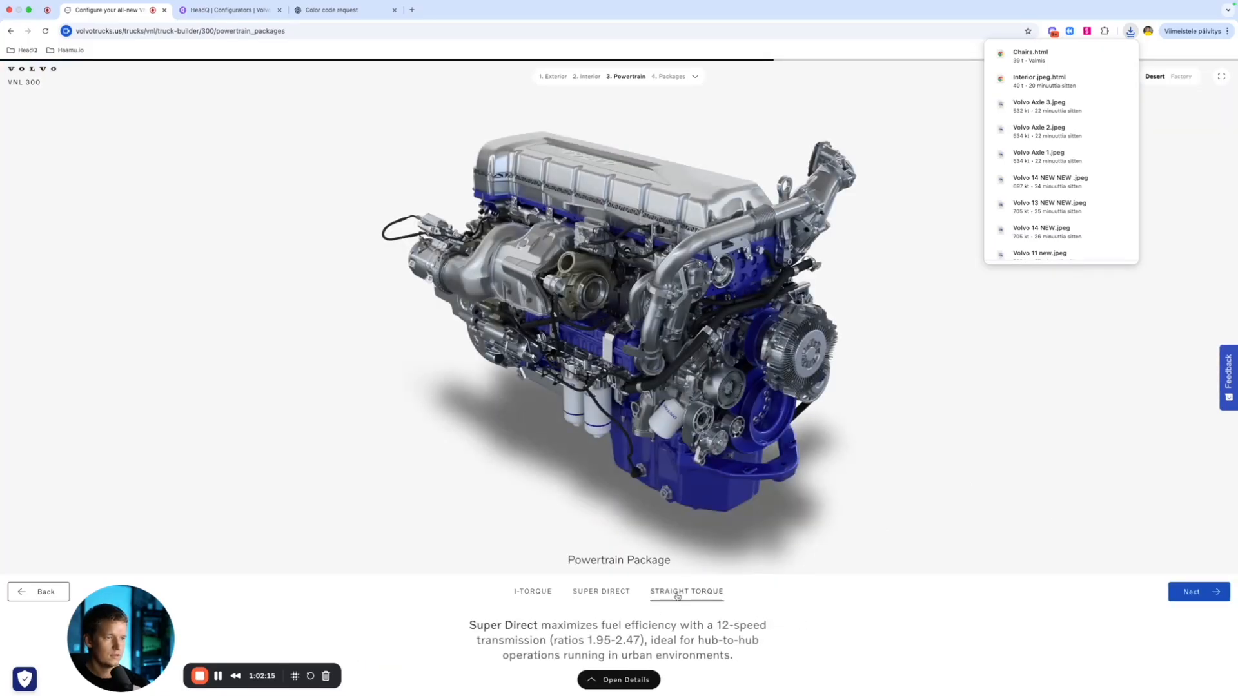
pyautogui.click(533, 591)
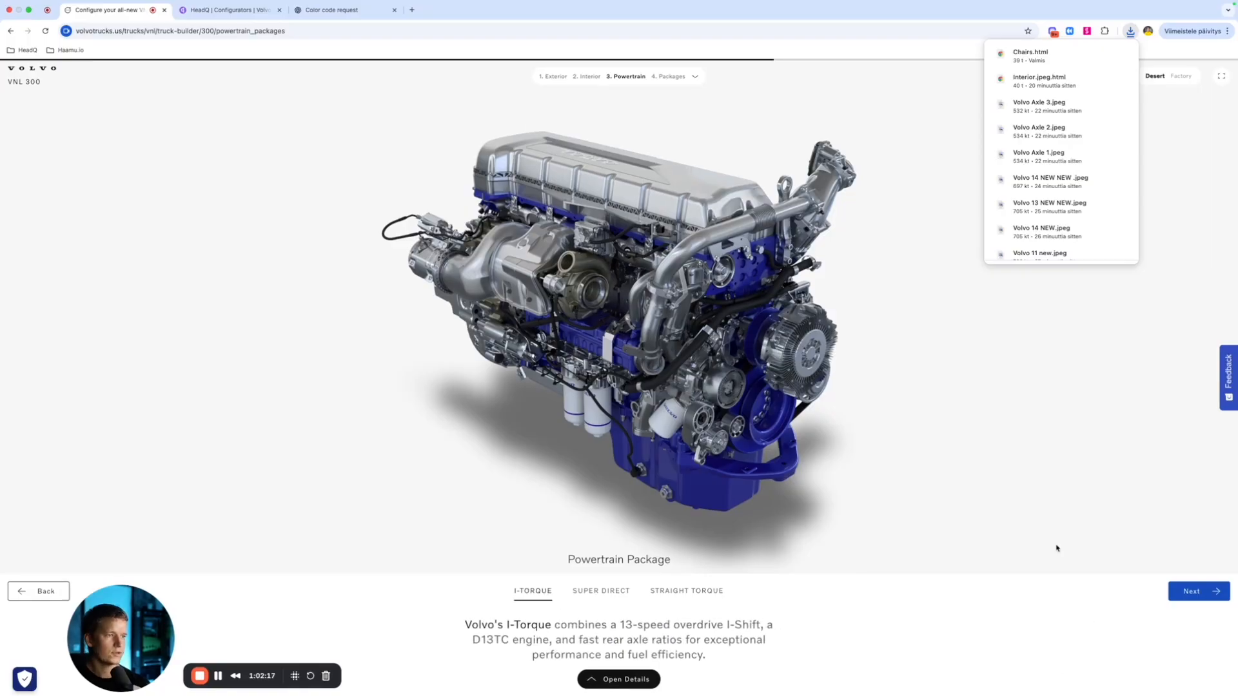
# Step: Switch back to the HeadQ configurator and select the Powertrain Package product to find its Type options
pyautogui.click(227, 9)
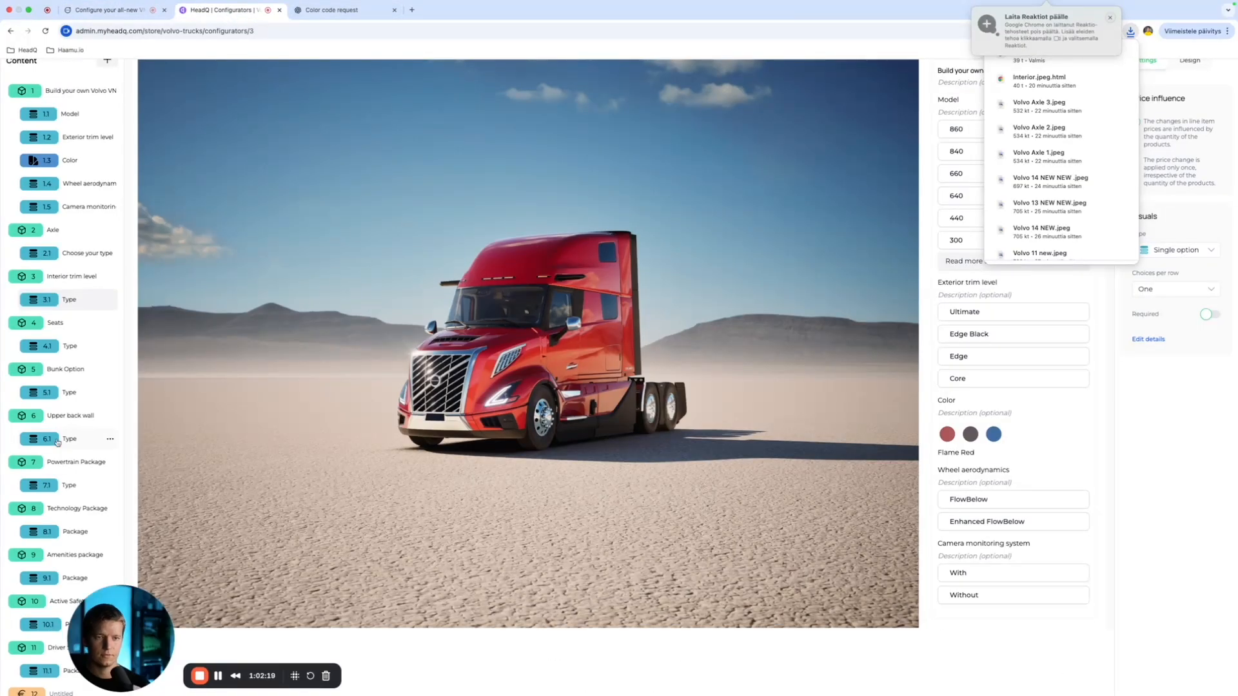
pyautogui.click(62, 463)
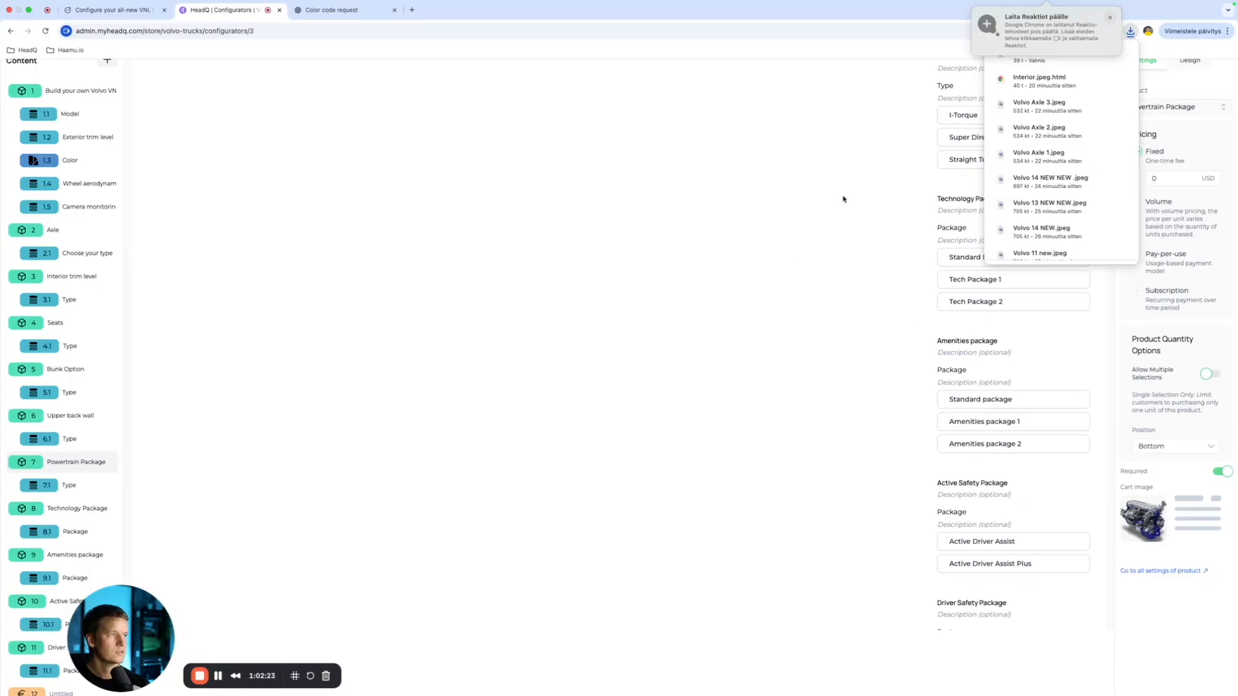
pyautogui.moveTo(1083, 6)
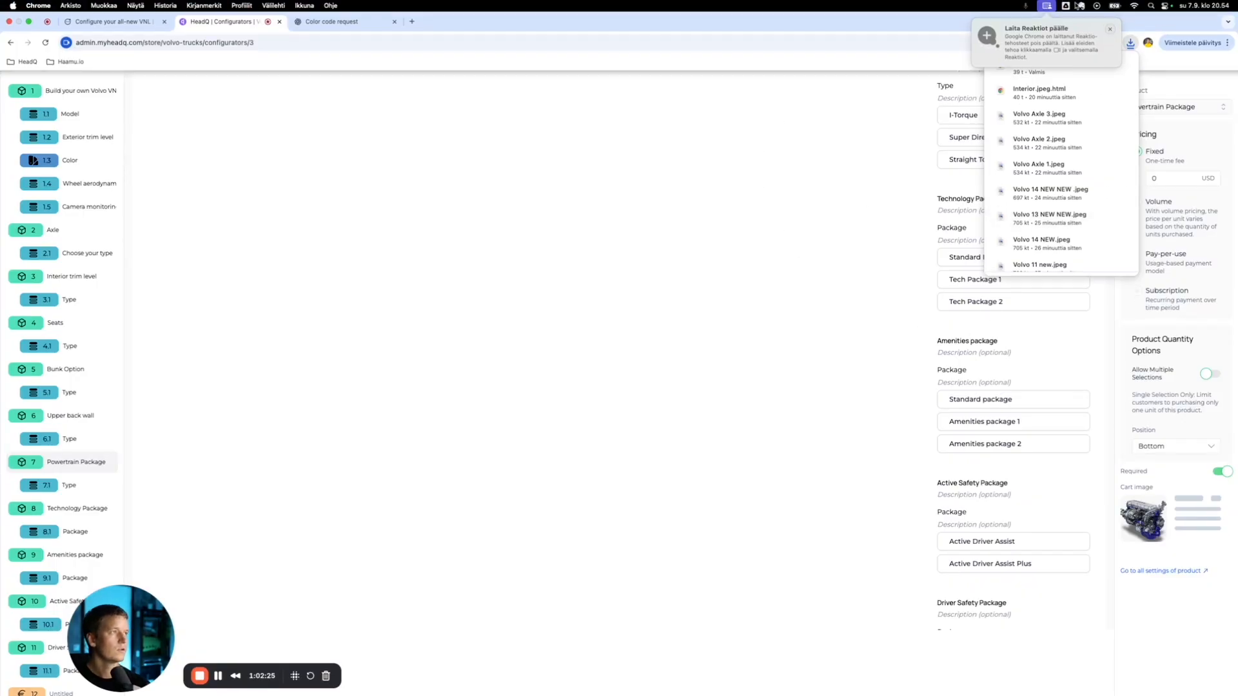
pyautogui.scroll(4, 914, 359)
pyautogui.scroll(1, 918, 359)
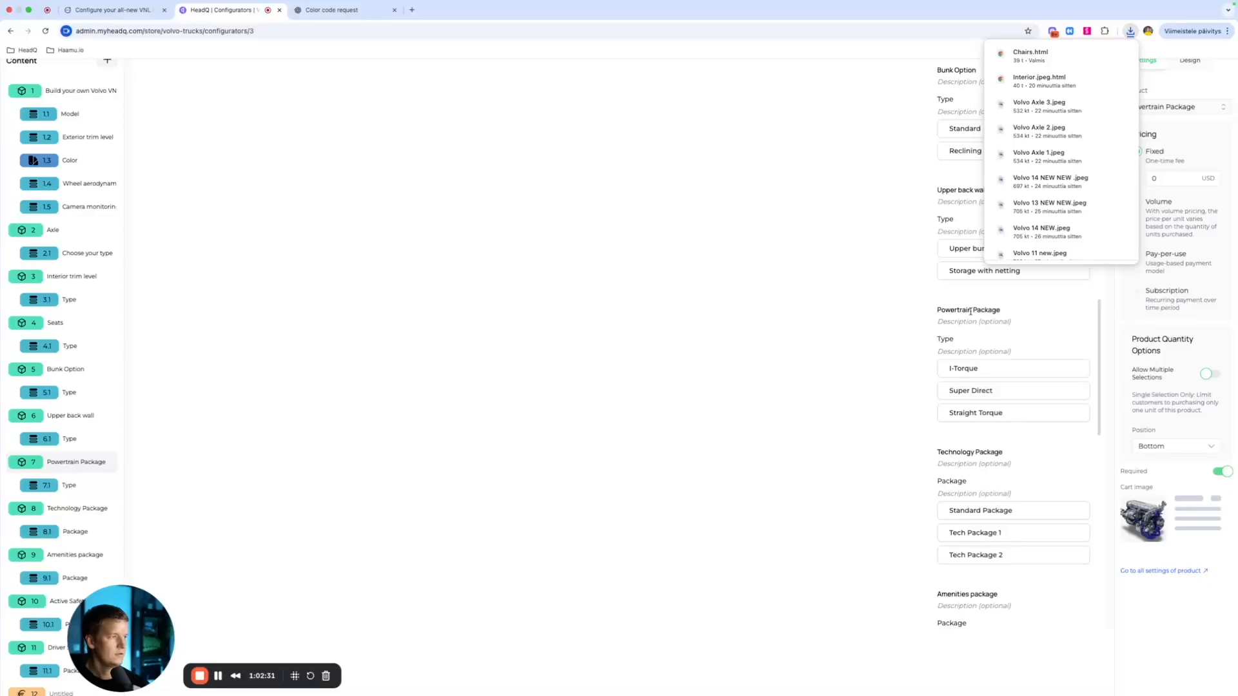
pyautogui.scroll(-5, 824, 462)
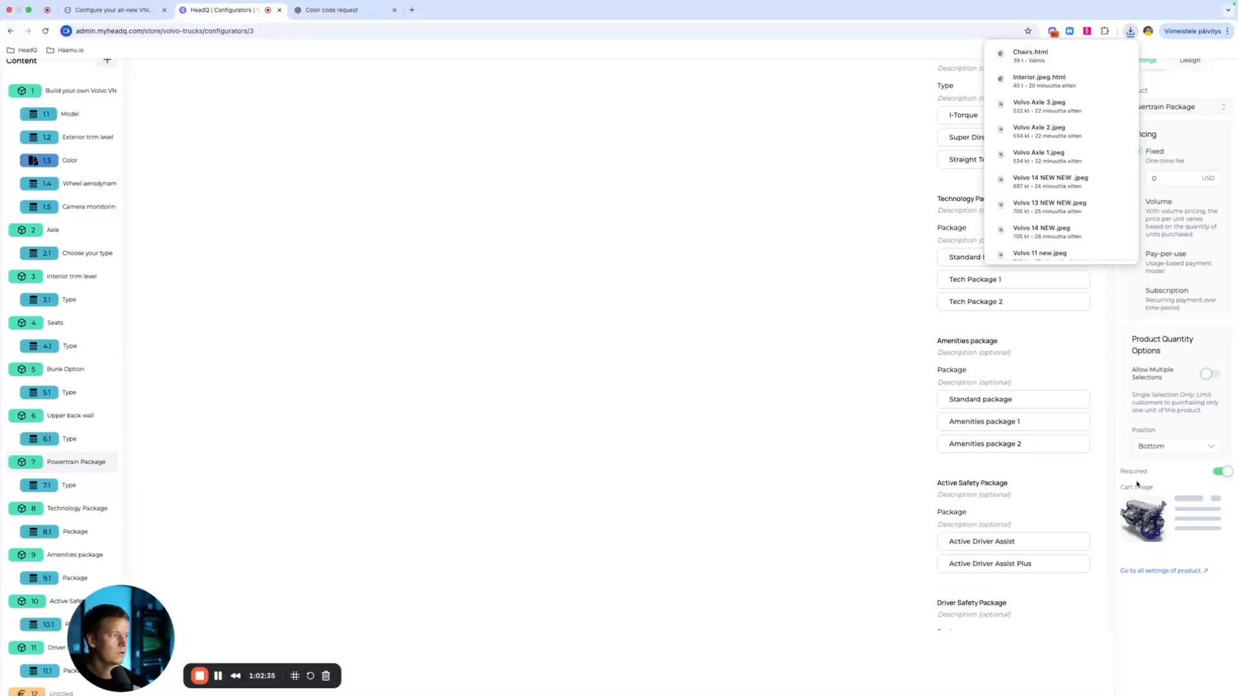
pyautogui.scroll(1, 954, 129)
# Step: Open the details of the Powertrain Package's Type and enable them for the I-Torque option
pyautogui.doubleClick(950, 170)
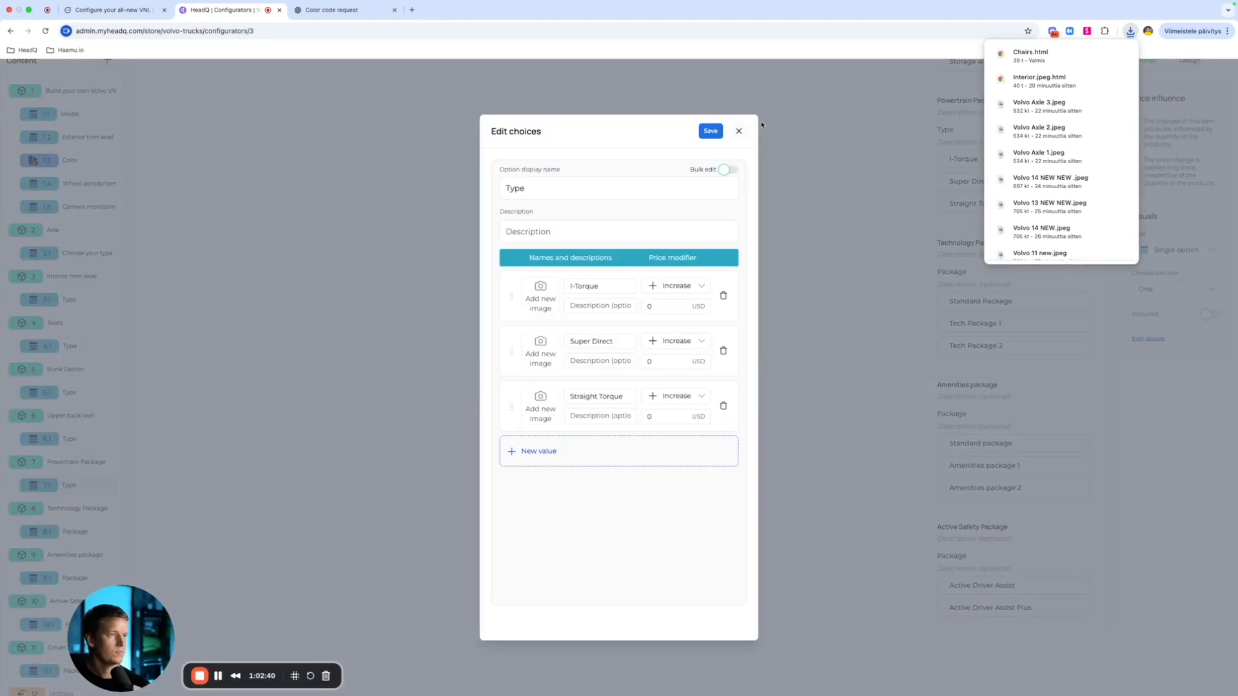
pyautogui.click(739, 130)
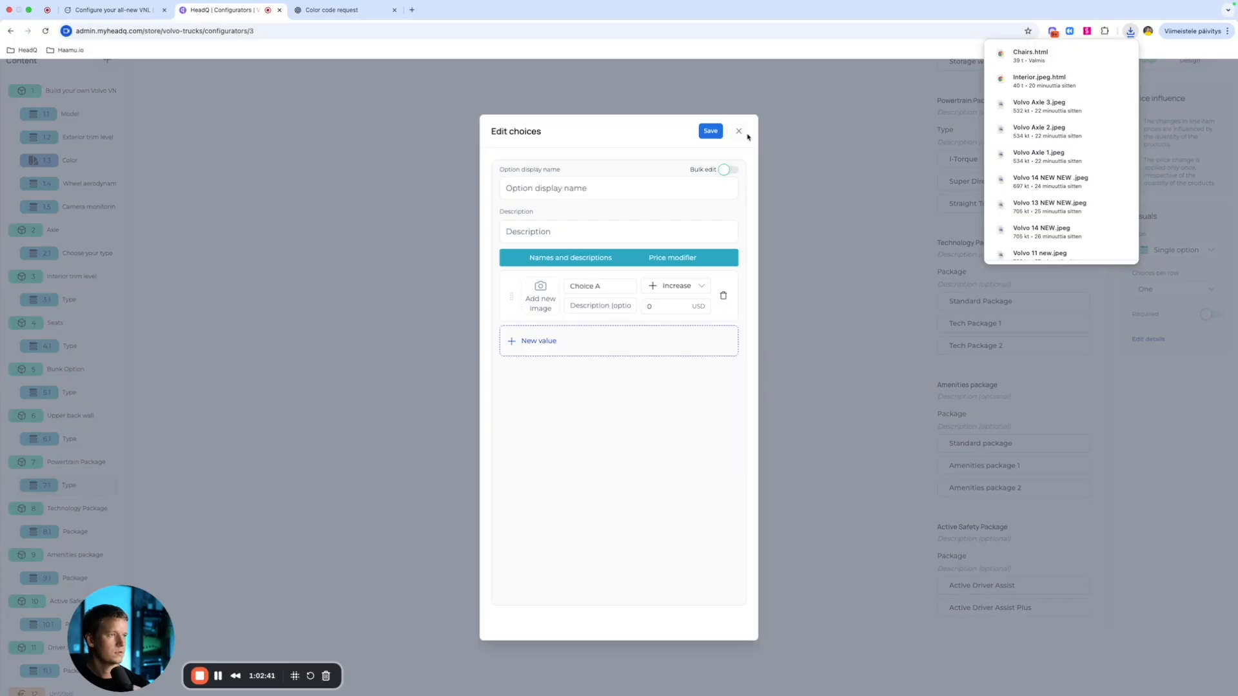
pyautogui.click(1148, 339)
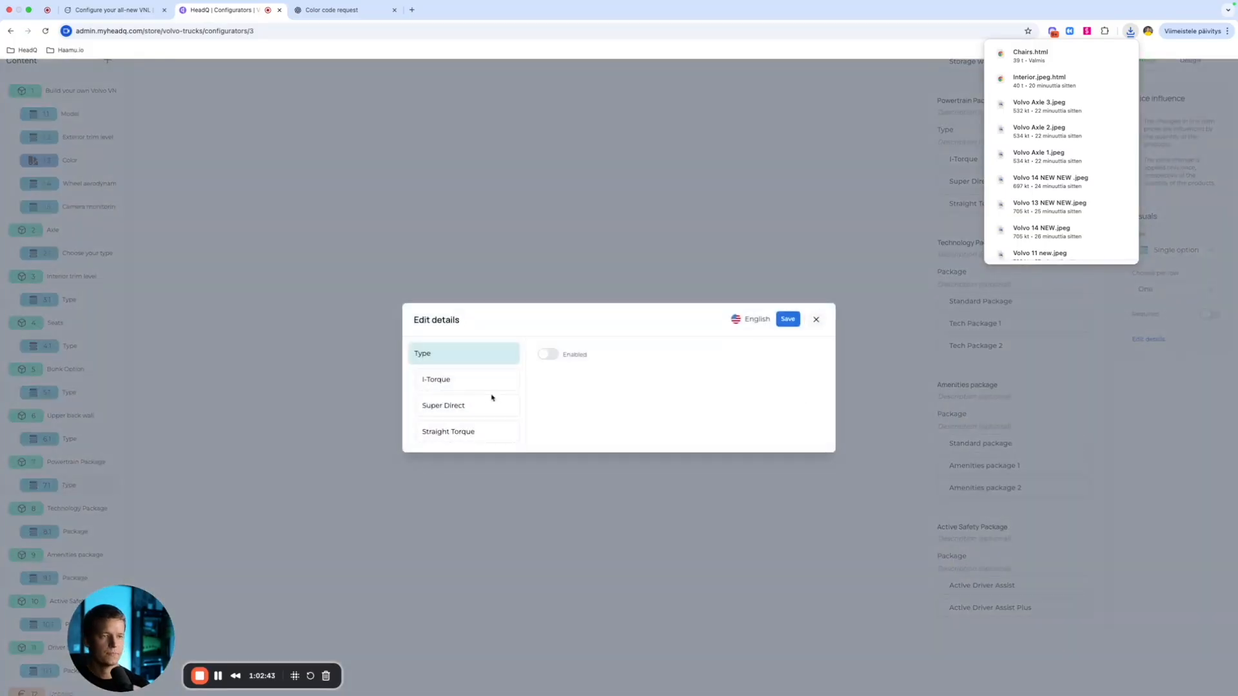
pyautogui.click(451, 384)
pyautogui.click(548, 355)
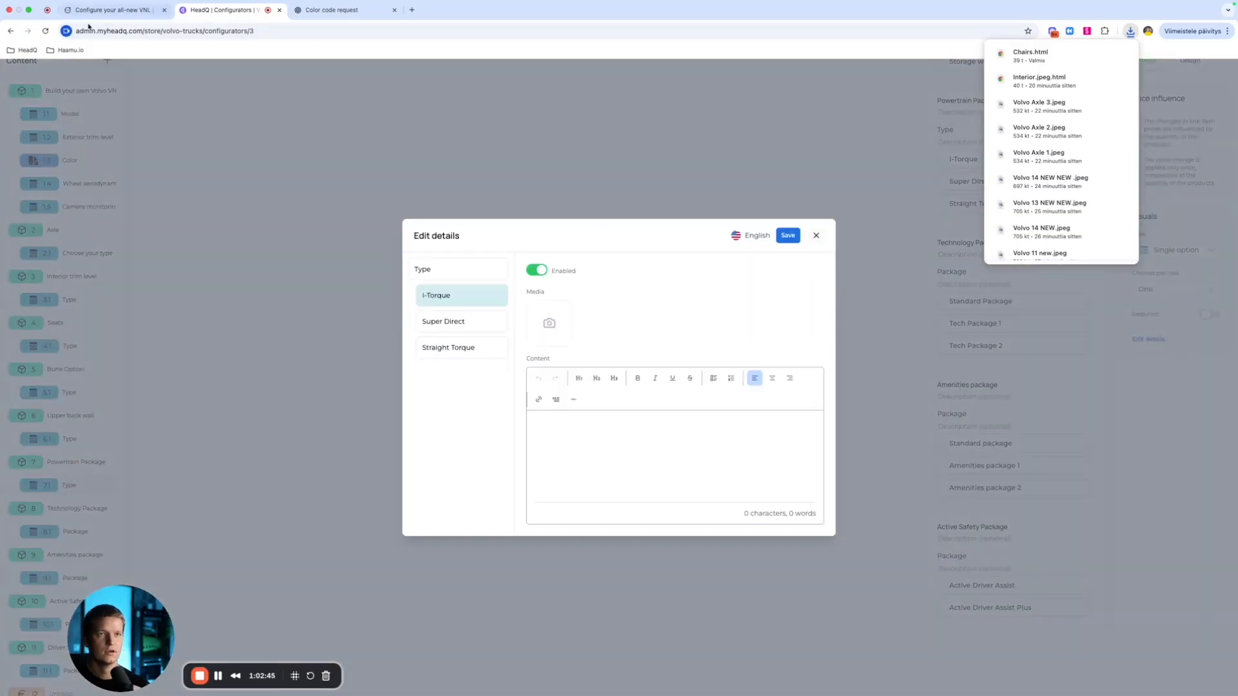
# Step: Fill the I-Torque option's content with the I-Torque description copied from the truck builder
pyautogui.click(109, 15)
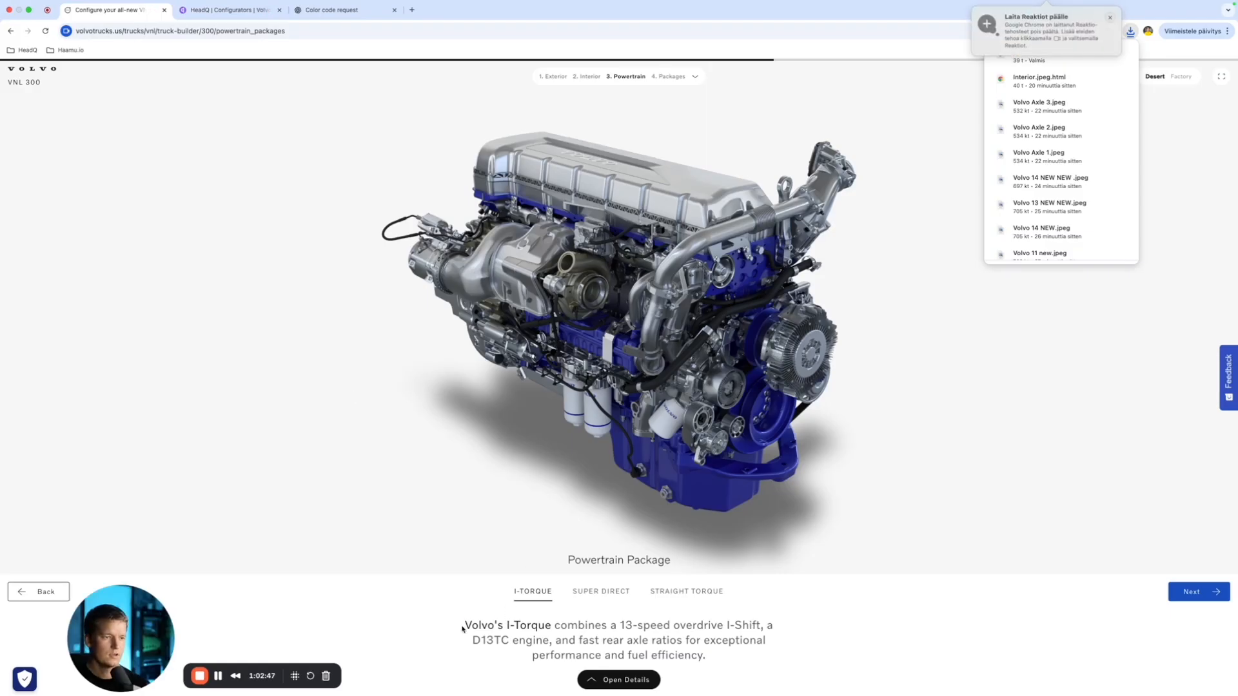
pyautogui.moveTo(462, 630); pyautogui.dragTo(783, 669)
pyautogui.press('super+c')
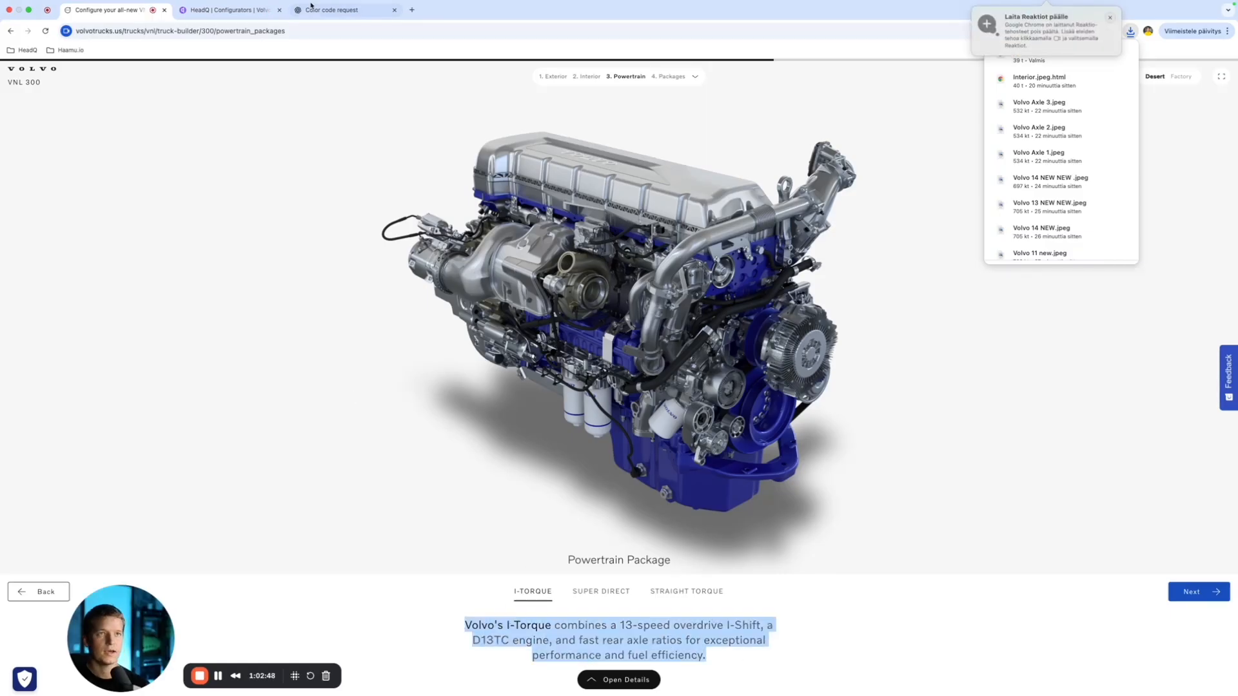
pyautogui.click(228, 10)
pyautogui.click(612, 444)
pyautogui.press('super+v')
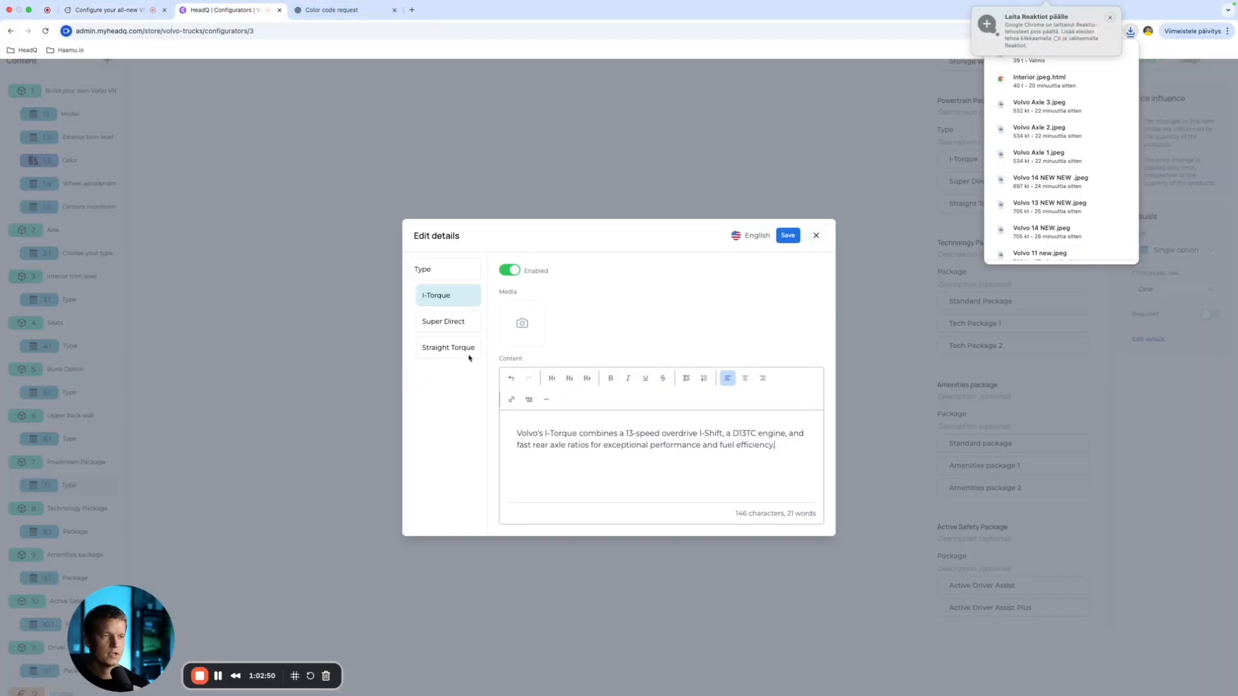
# Step: Enable details for the Super Direct option and paste in the Super Direct description copied from the truck builder
pyautogui.click(451, 322)
pyautogui.click(109, 10)
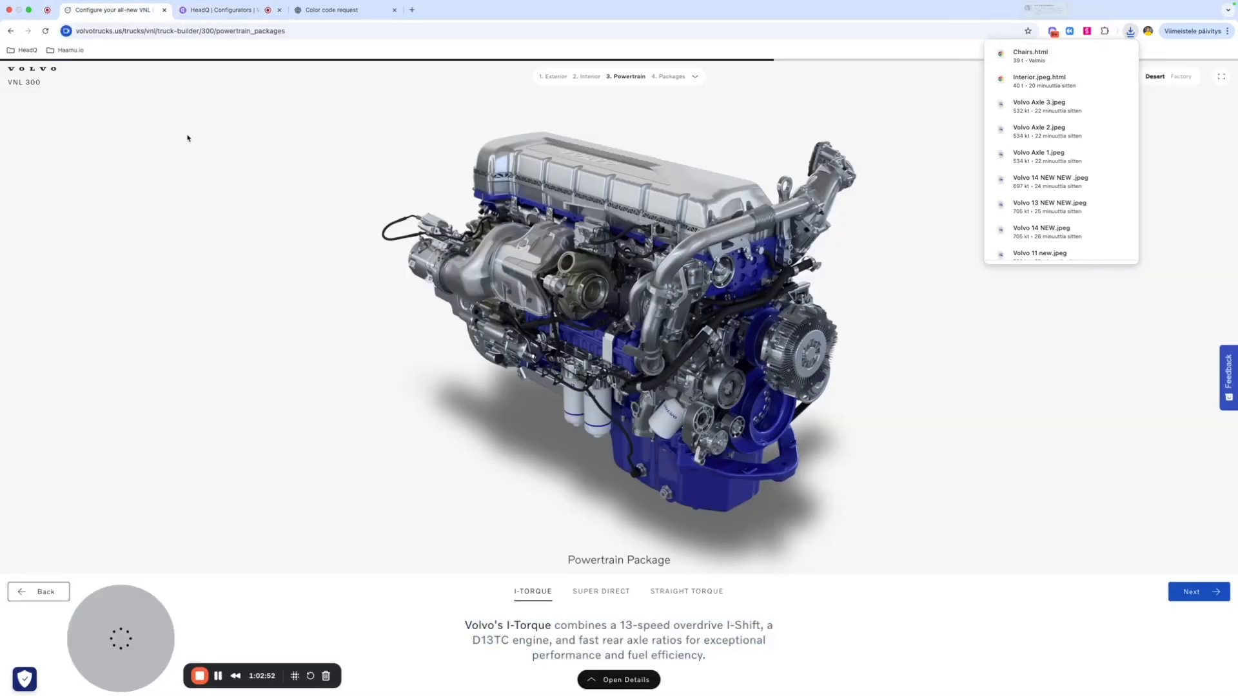
pyautogui.click(613, 596)
pyautogui.moveTo(735, 655); pyautogui.dragTo(466, 632)
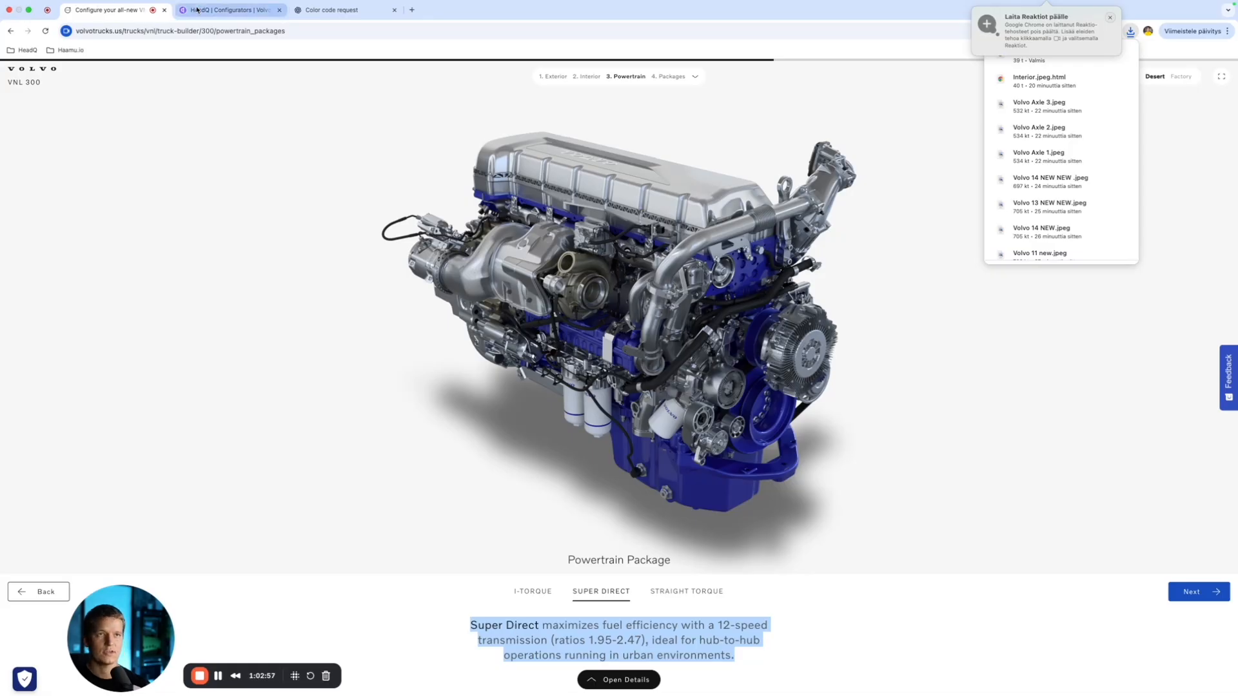
pyautogui.click(226, 10)
pyautogui.click(620, 423)
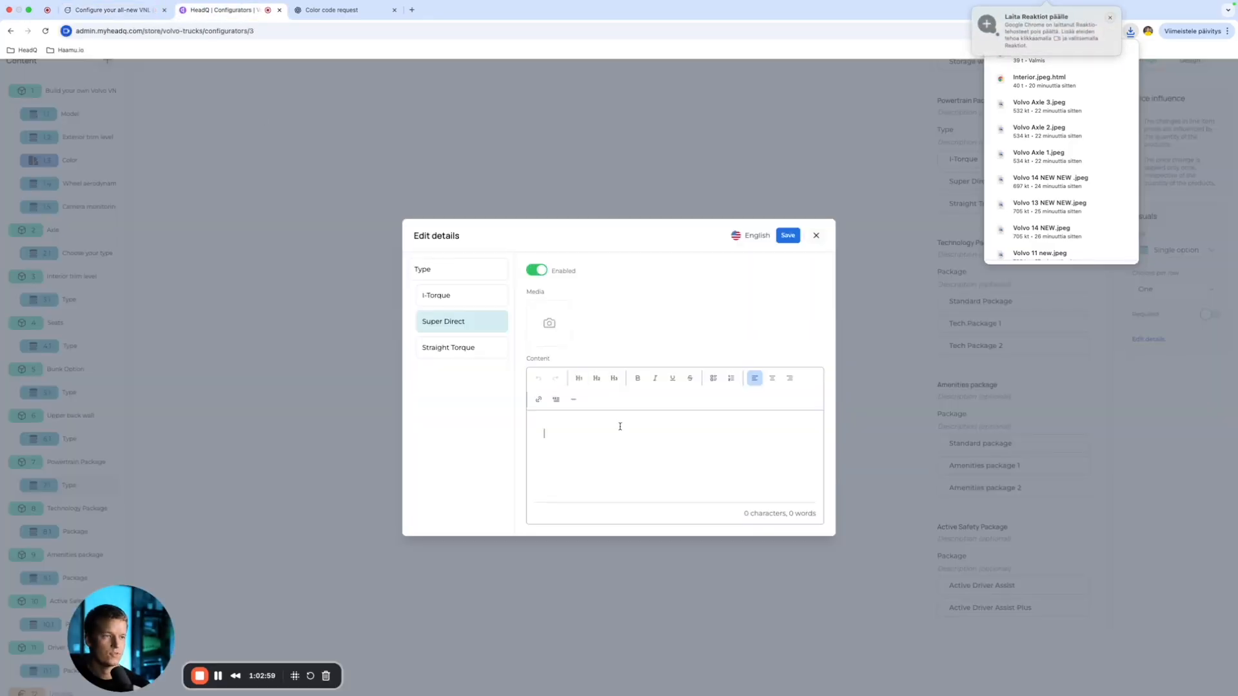
pyautogui.press('super+v')
# Step: Enable details for the Straight Torque option and fill its content with the Straight Torque description copied from Volvo's truck builder
pyautogui.click(459, 349)
pyautogui.click(89, 9)
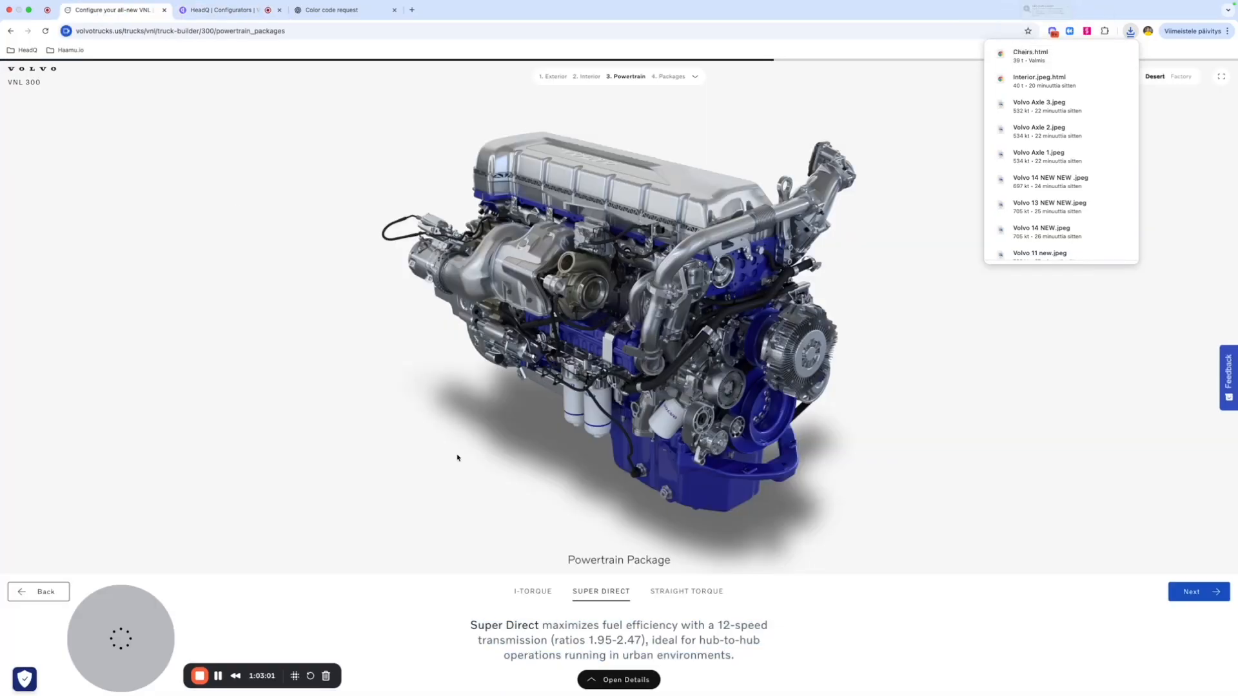
pyautogui.click(685, 592)
pyautogui.moveTo(752, 665); pyautogui.dragTo(475, 629)
pyautogui.click(223, 10)
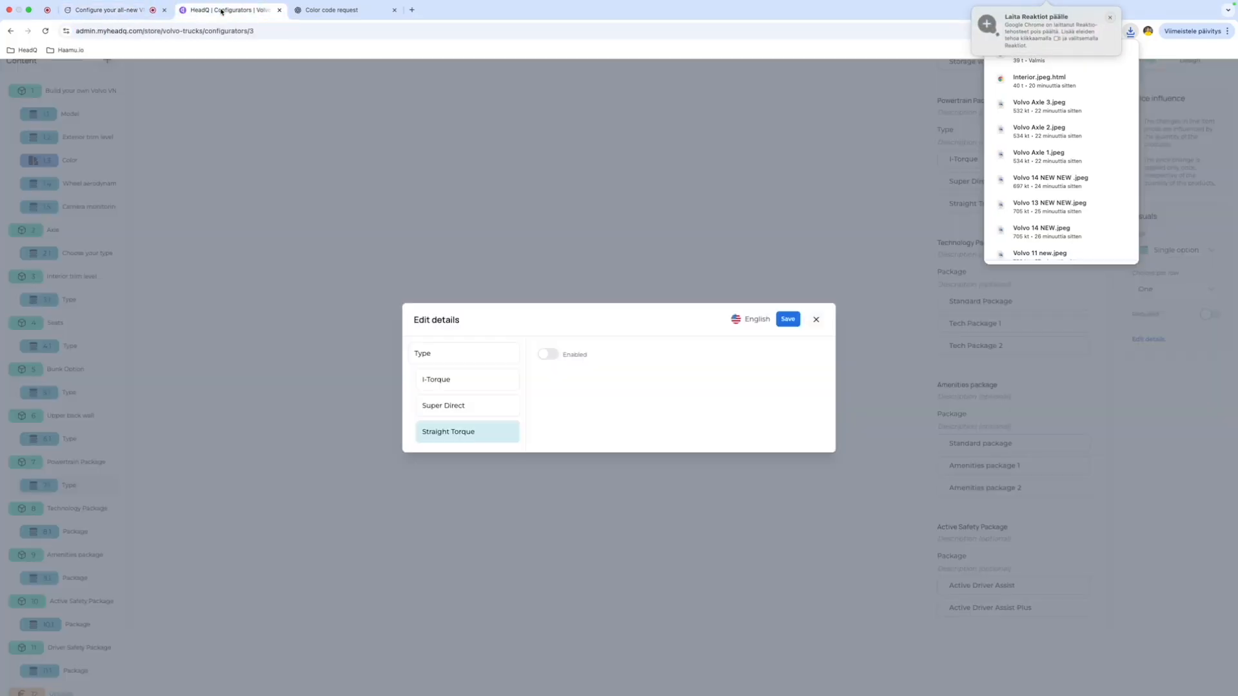
pyautogui.click(548, 354)
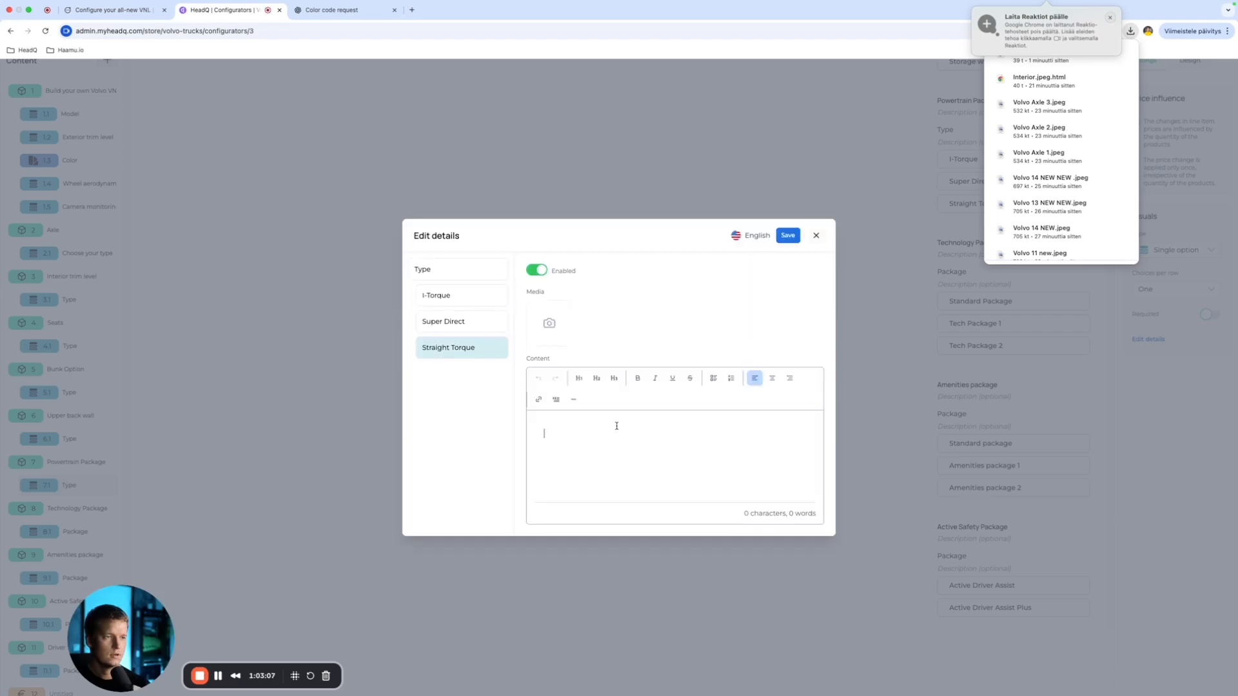
pyautogui.press('super+v')
# Step: Add the blue and silver engine image from the image library as the I-Torque option's media
pyautogui.click(451, 296)
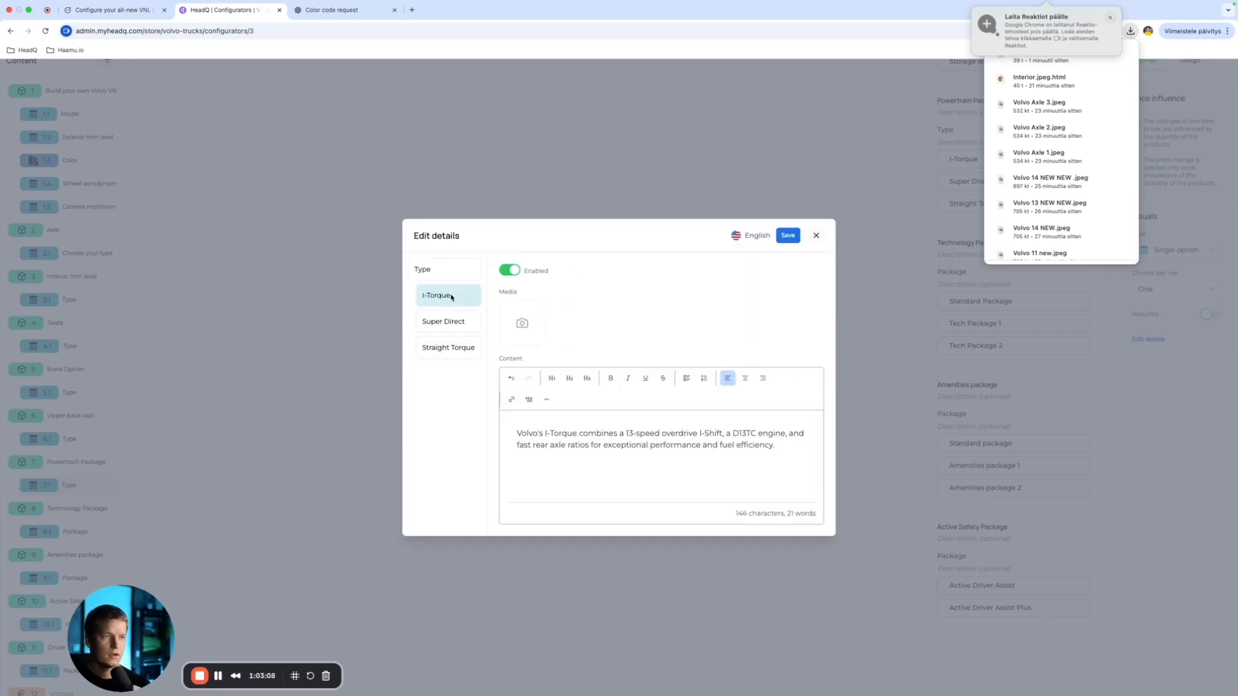
pyautogui.click(532, 321)
pyautogui.scroll(-10, 500, 396)
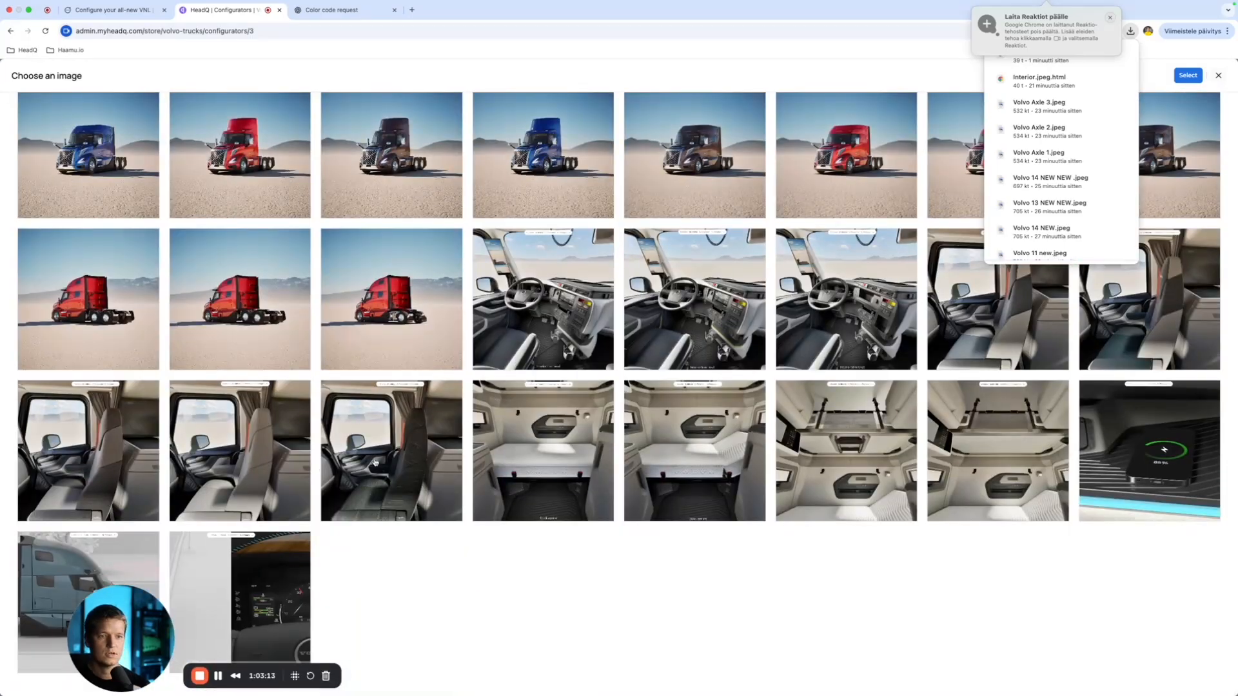
pyautogui.scroll(10, 315, 469)
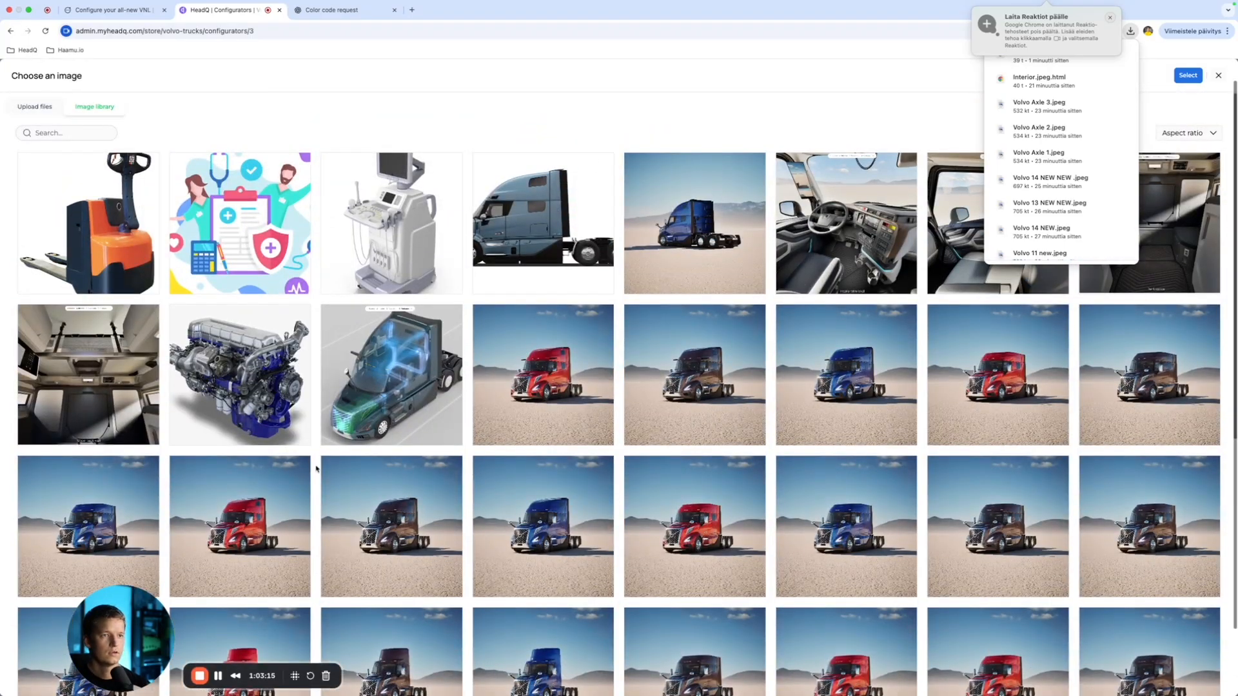
pyautogui.click(205, 375)
pyautogui.click(1187, 75)
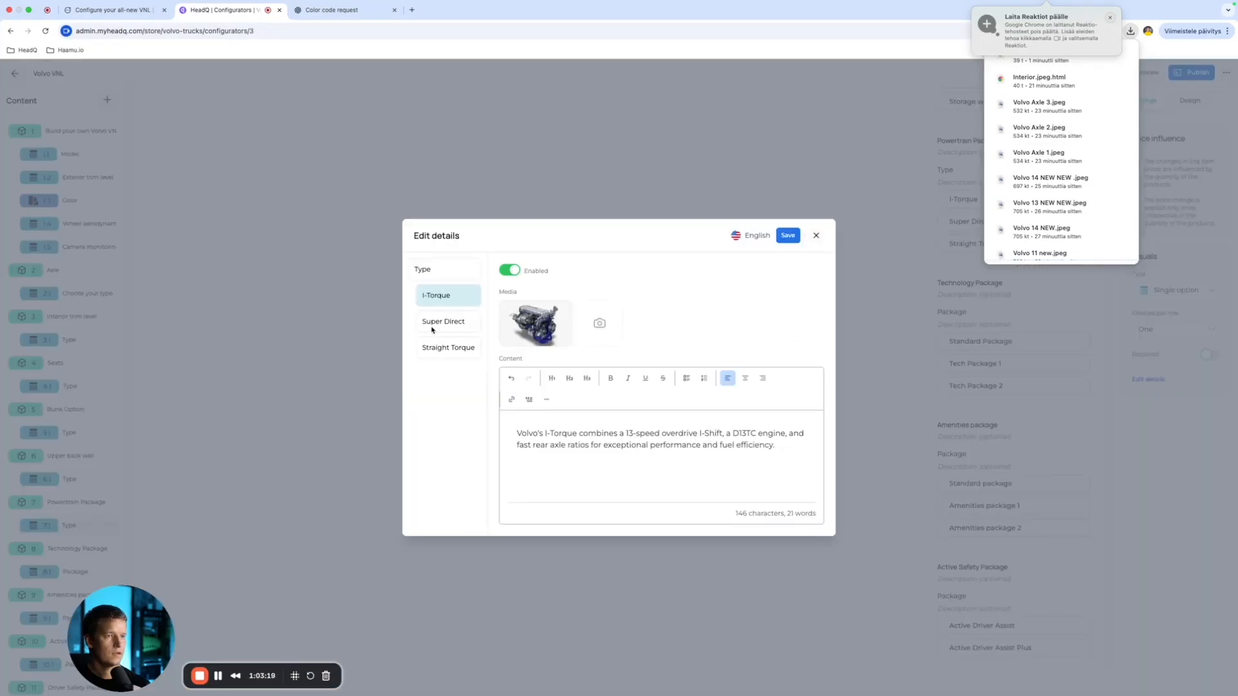
# Step: Add the same engine image from the image library to the Super Direct option's details
pyautogui.click(432, 328)
pyautogui.click(521, 326)
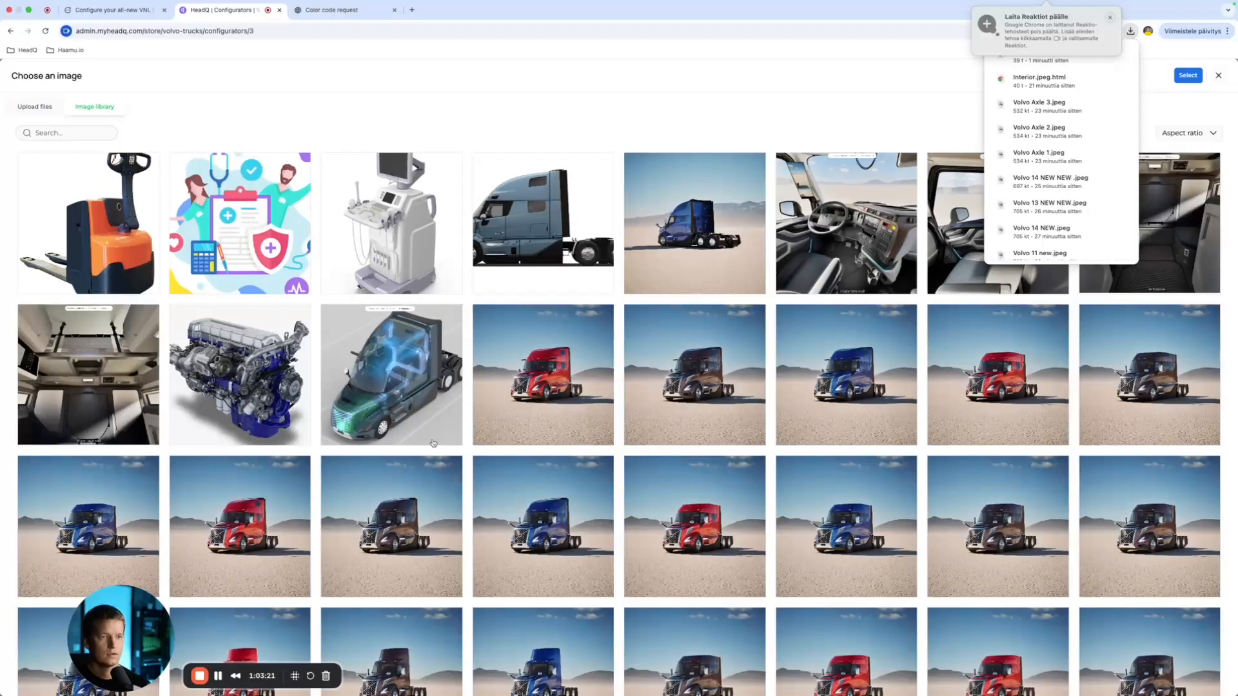
pyautogui.click(240, 375)
pyautogui.click(1187, 75)
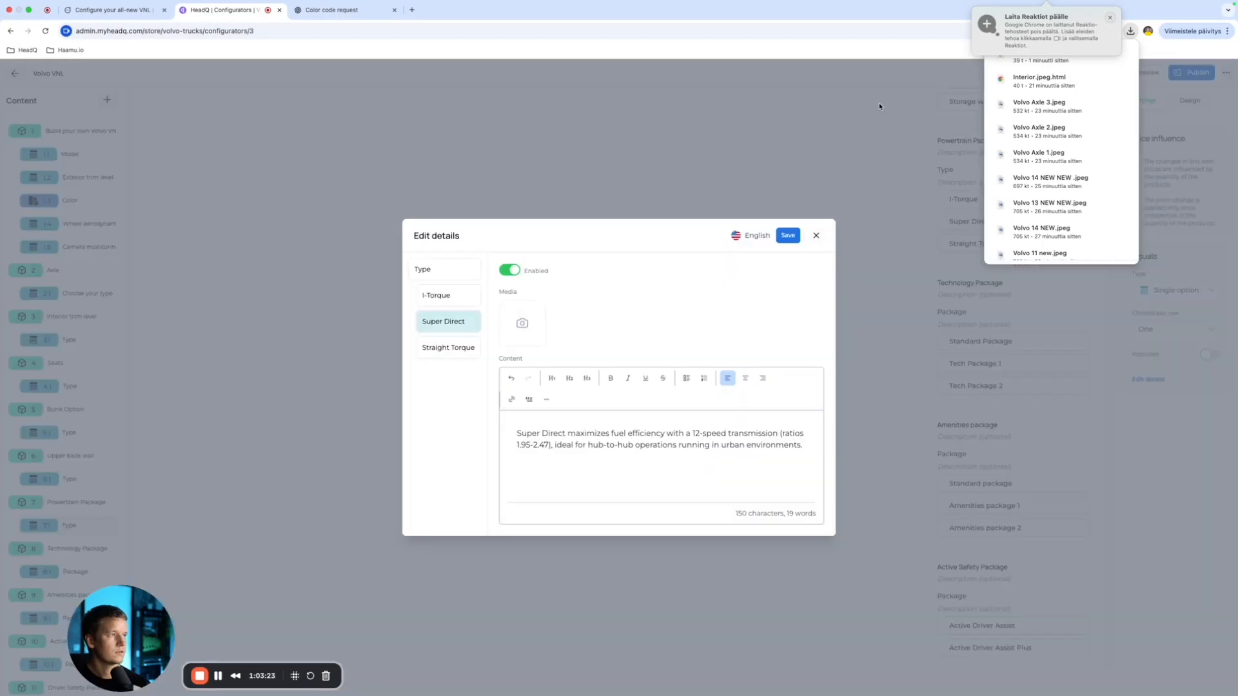
# Step: Close the details dialog and dismiss the browser's list of recent downloads
pyautogui.click(867, 109)
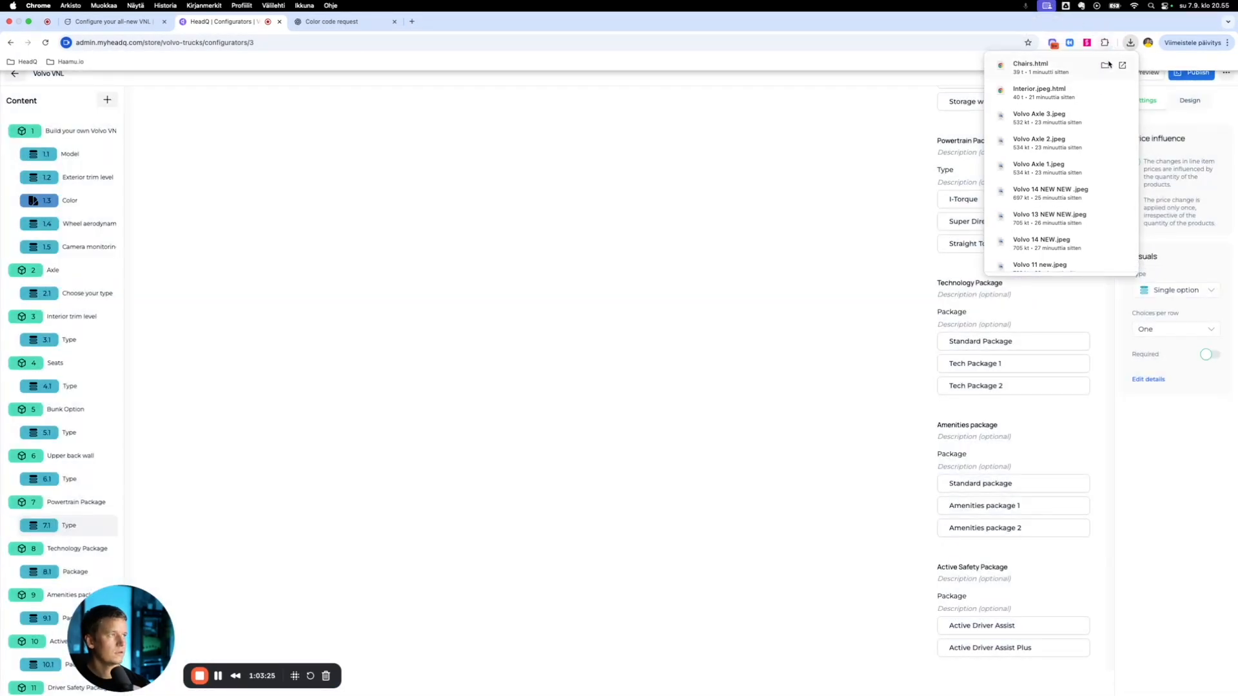
pyautogui.click(1052, 69)
pyautogui.click(395, 21)
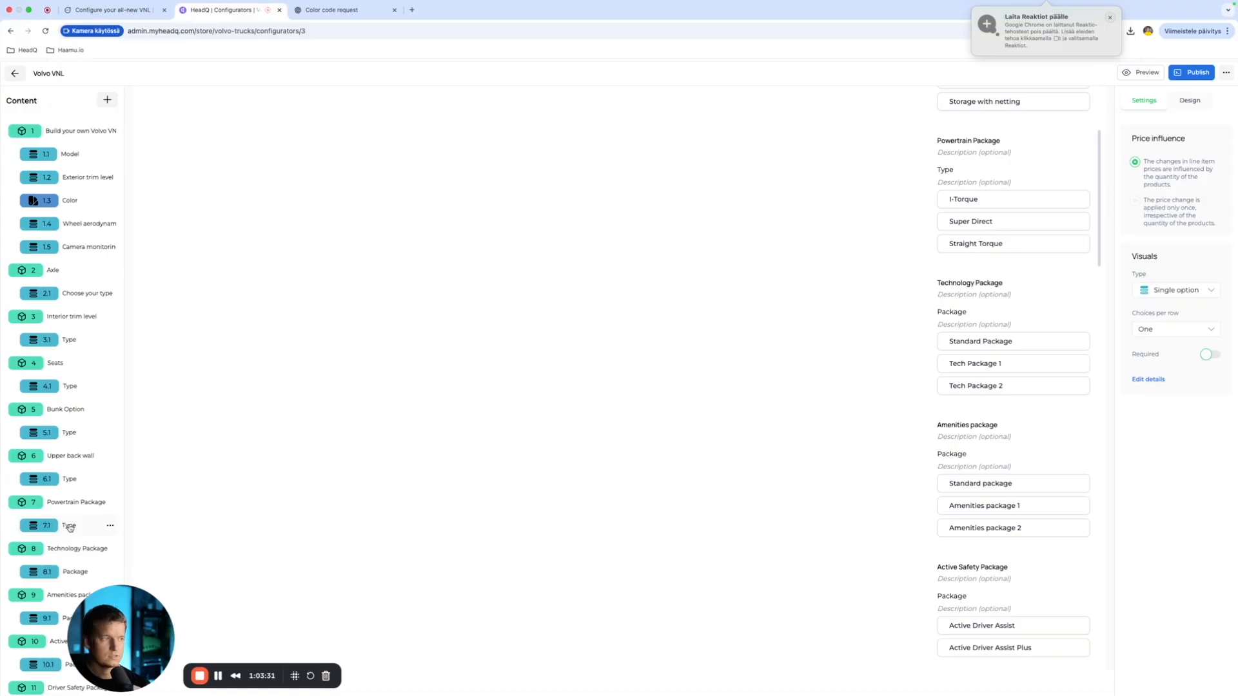
# Step: Reopen the Powertrain Package Type details, add the engine image to the Straight Torque option and save the details
pyautogui.scroll(-1, 1032, 412)
pyautogui.click(1152, 382)
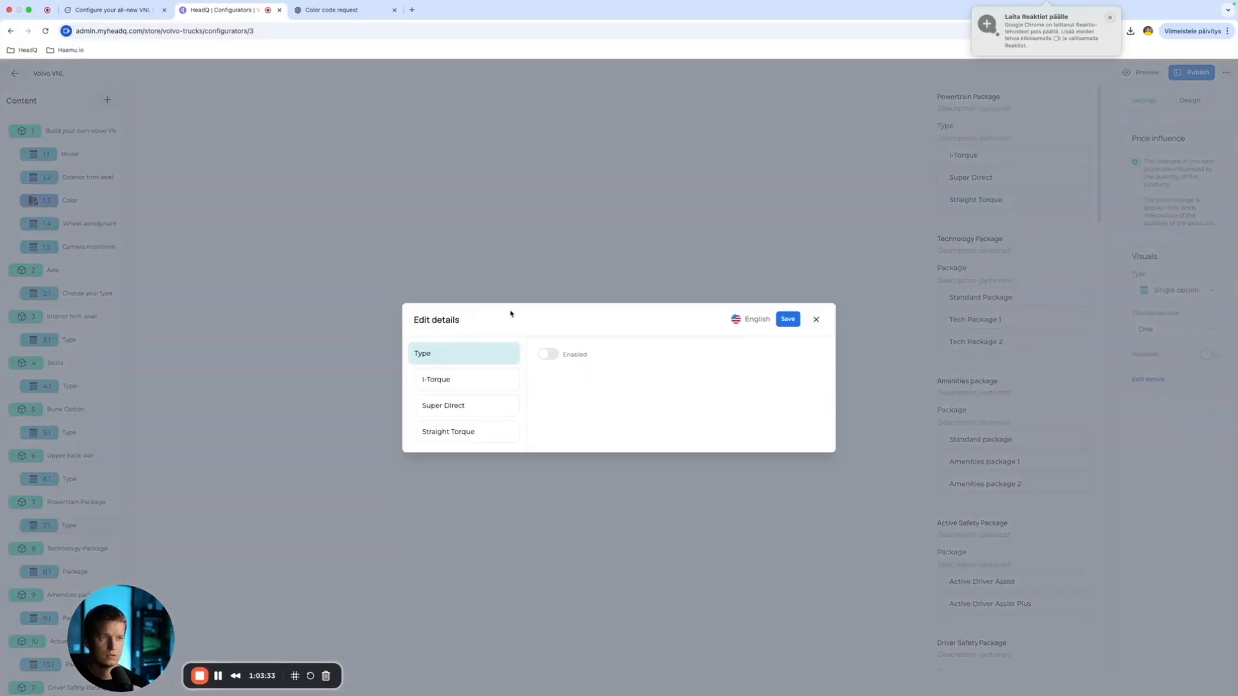
pyautogui.click(464, 382)
pyautogui.click(451, 324)
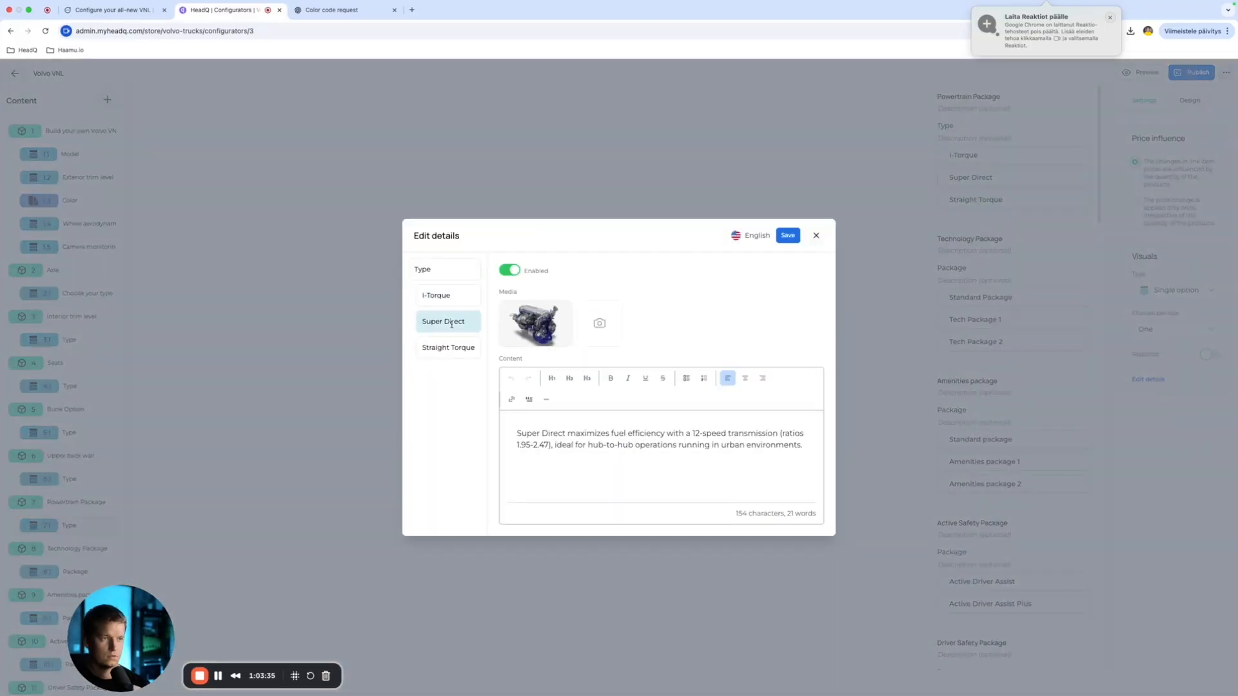
pyautogui.click(448, 349)
pyautogui.click(512, 323)
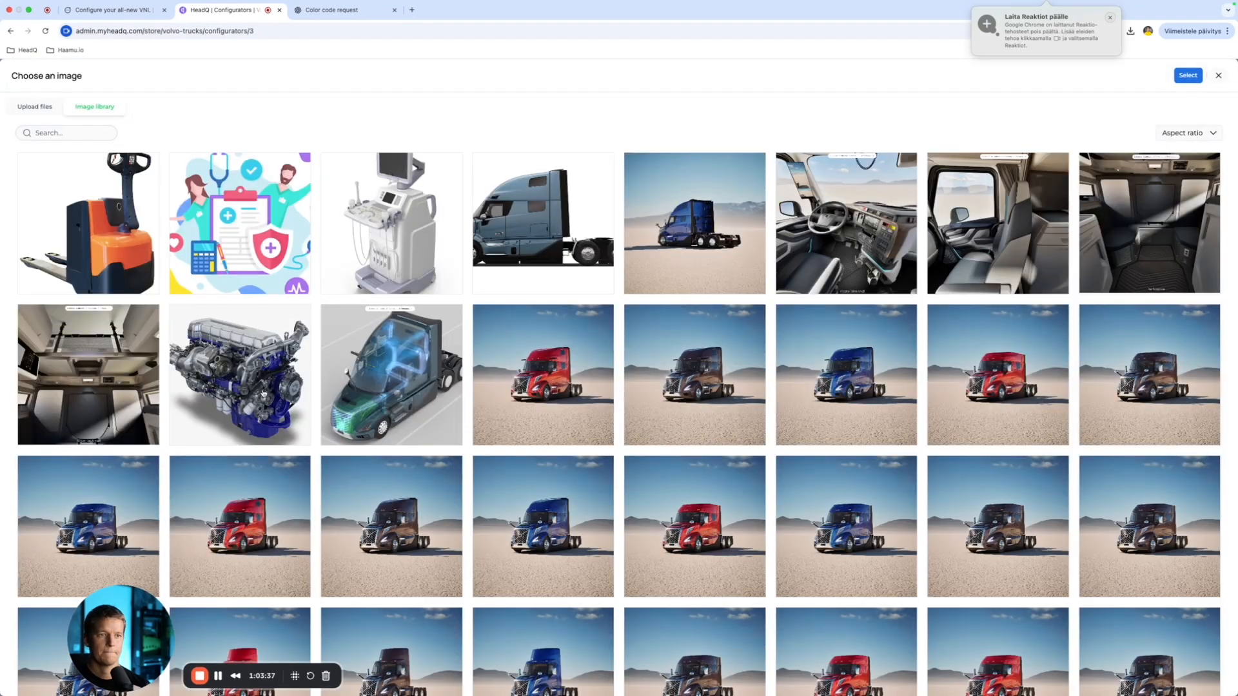
pyautogui.click(262, 394)
pyautogui.click(1186, 76)
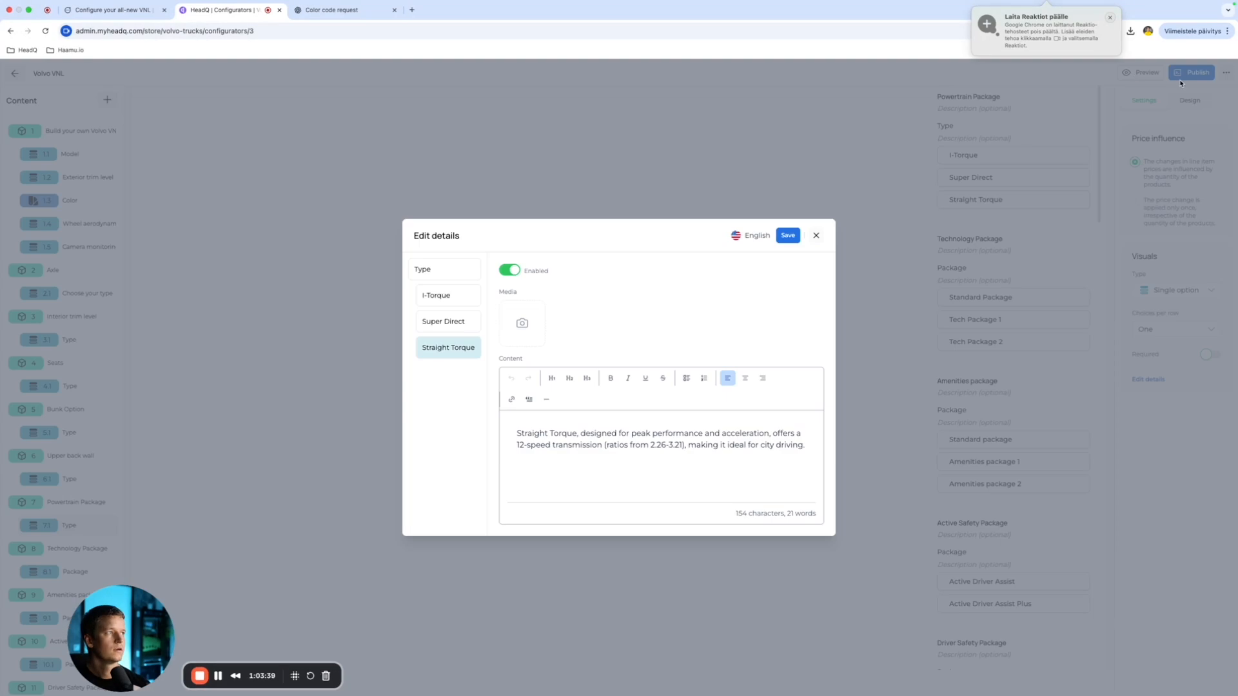
pyautogui.click(787, 236)
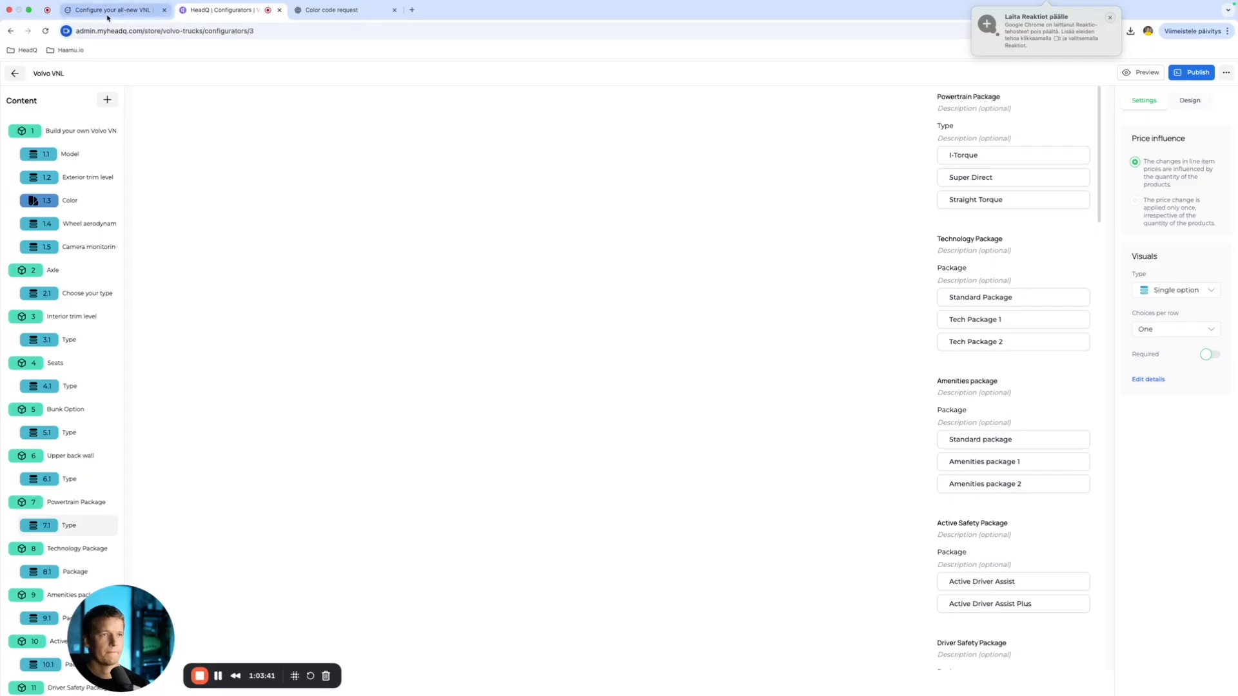
# Step: Switch to Volvo's truck builder and go through the remaining package pages, including the amenities and driver safety packages
pyautogui.click(109, 10)
pyautogui.click(1198, 592)
pyautogui.click(645, 592)
pyautogui.click(1203, 597)
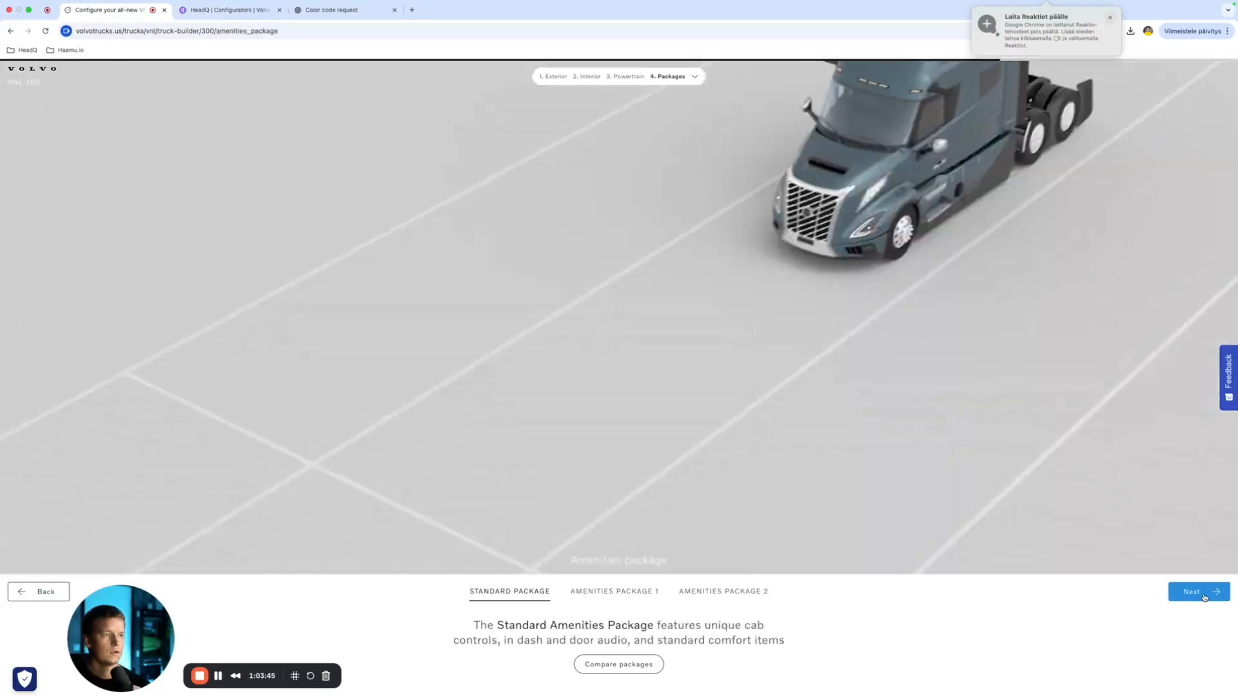
pyautogui.click(1203, 597)
pyautogui.click(1203, 597)
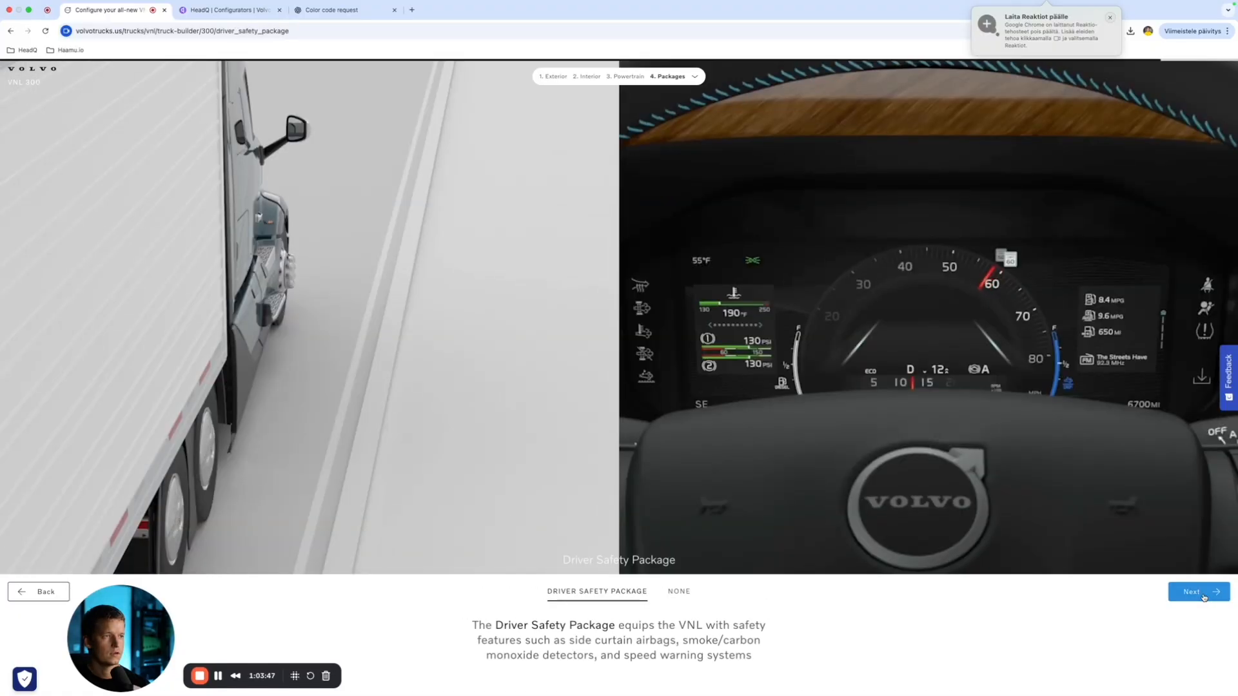
pyautogui.click(1203, 597)
# Step: Return to HeadQ, open the configurator preview and try models 840, 660 and 640, the Edge exterior trim and the dark and blue colors
pyautogui.click(237, 11)
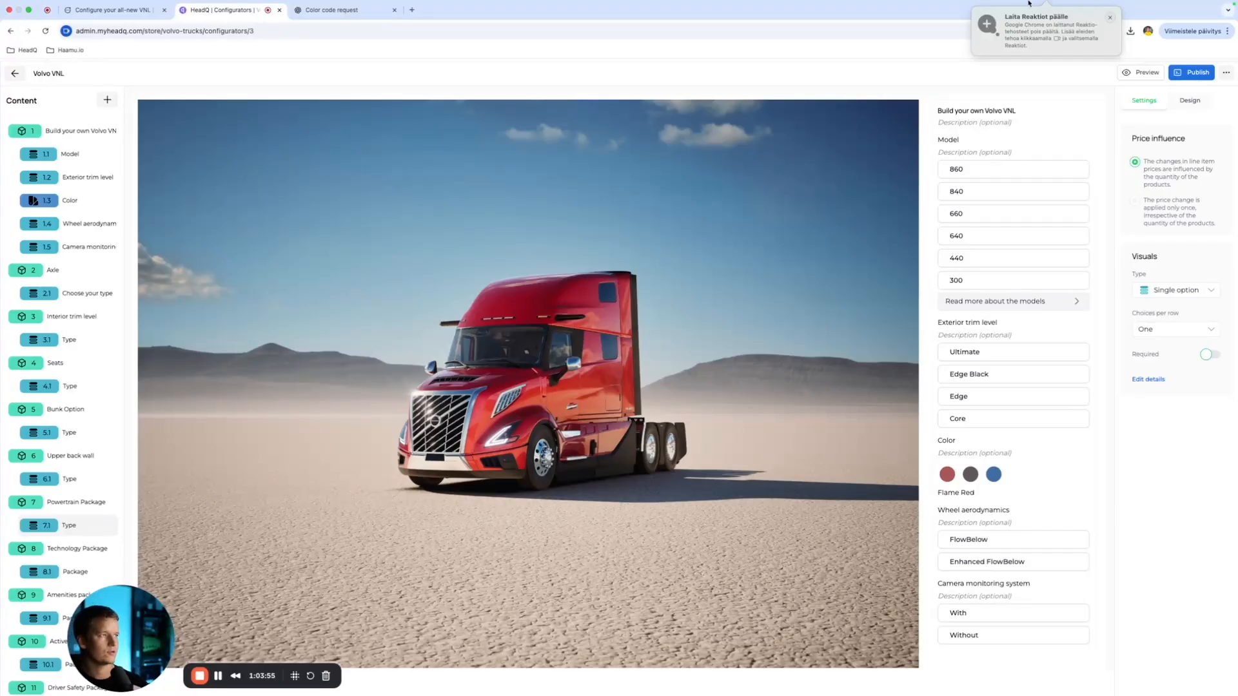
pyautogui.click(1147, 73)
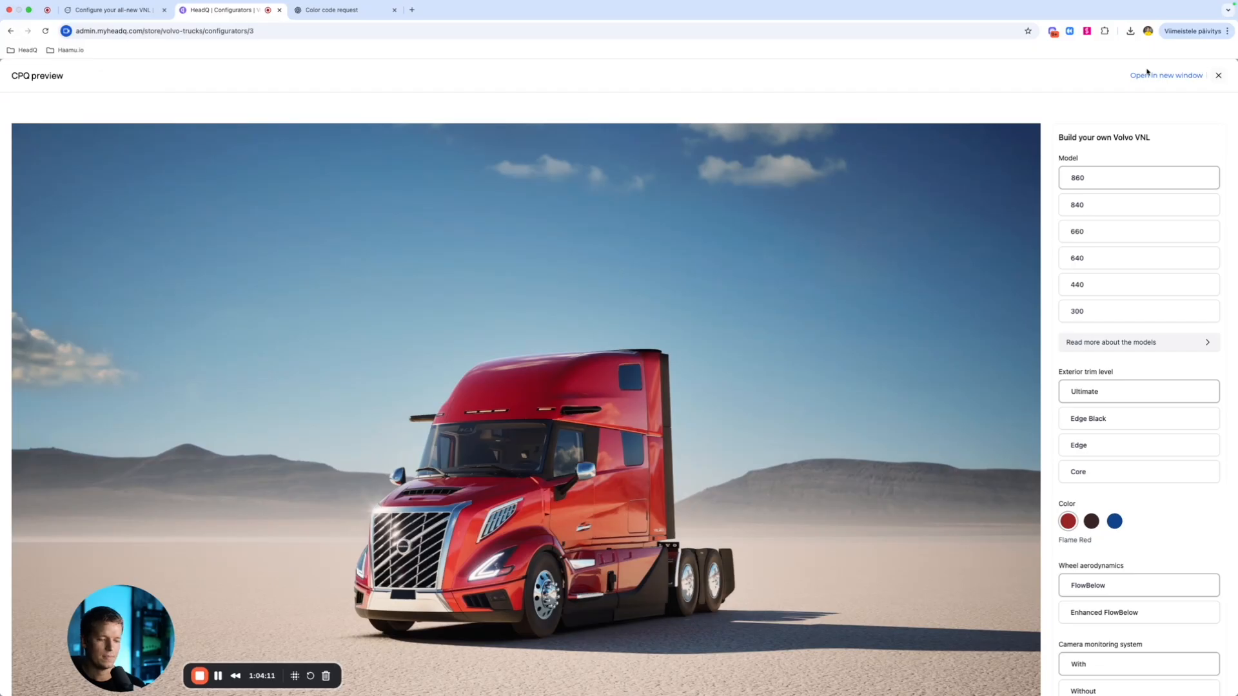
pyautogui.click(1119, 209)
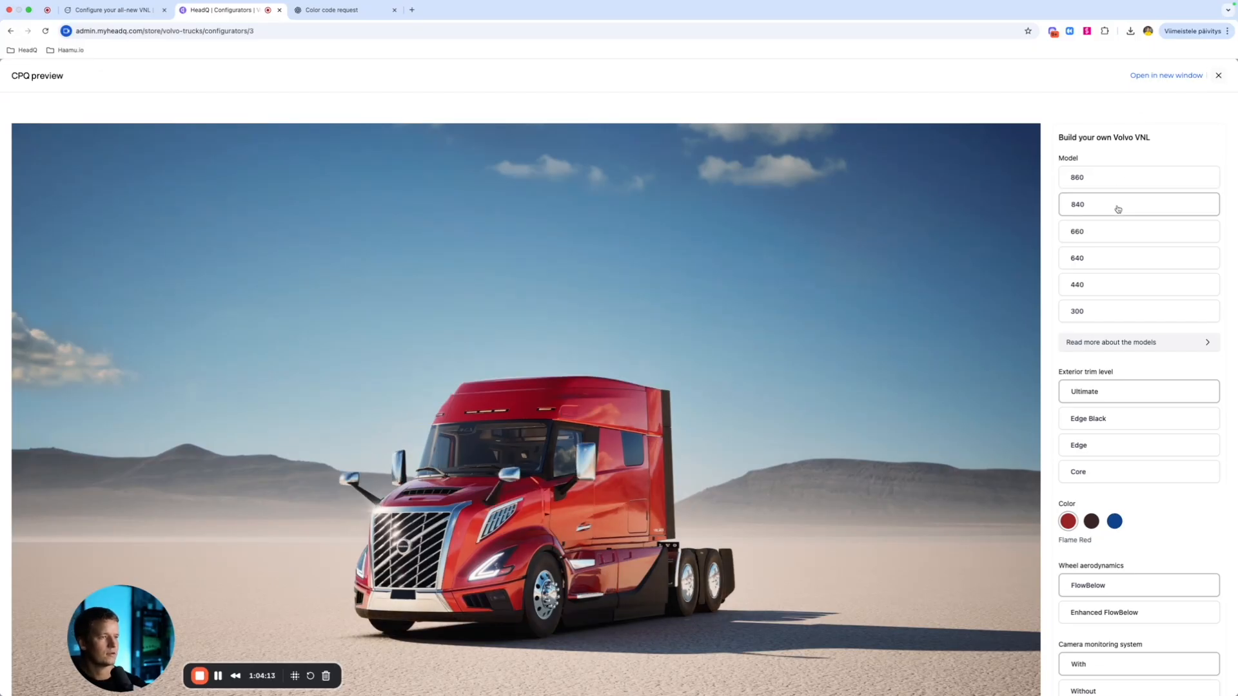
pyautogui.click(1124, 240)
pyautogui.click(1132, 258)
pyautogui.click(1134, 448)
pyautogui.click(1092, 521)
pyautogui.click(1116, 523)
# Step: Test the 840, 660 and 860 models in the preview with Flame Red and Enhanced FlowBelow wheel aerodynamics
pyautogui.click(1143, 207)
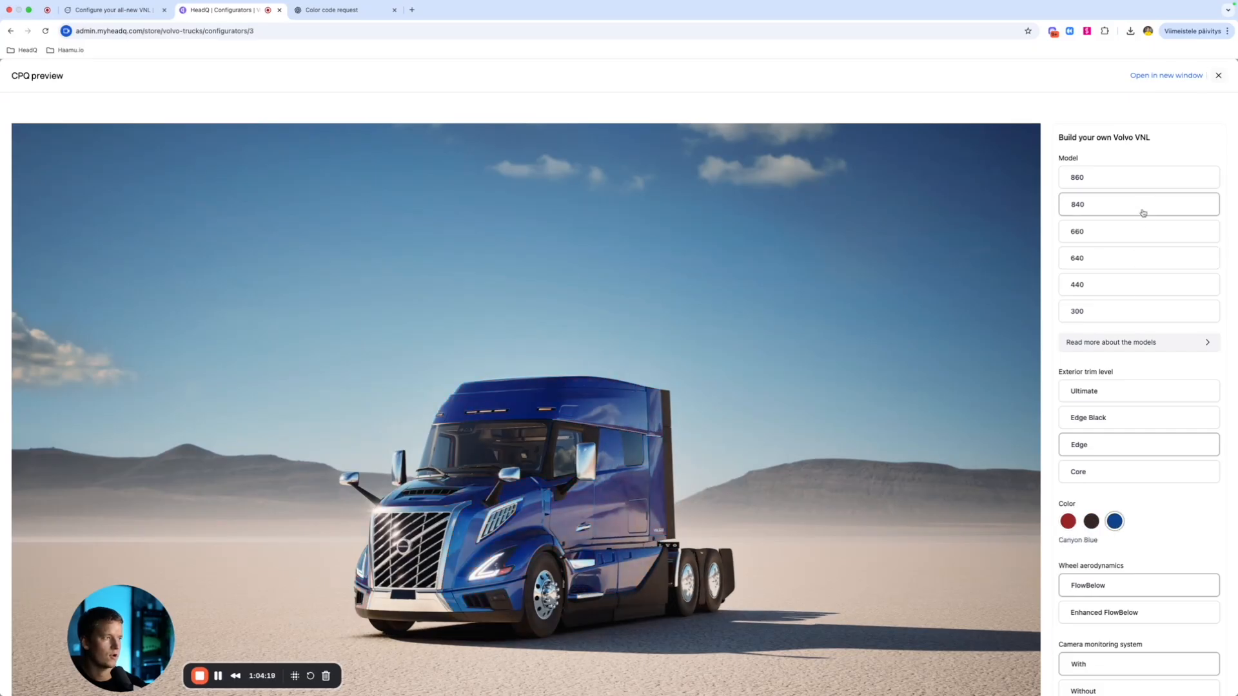
pyautogui.click(1137, 232)
pyautogui.click(1068, 521)
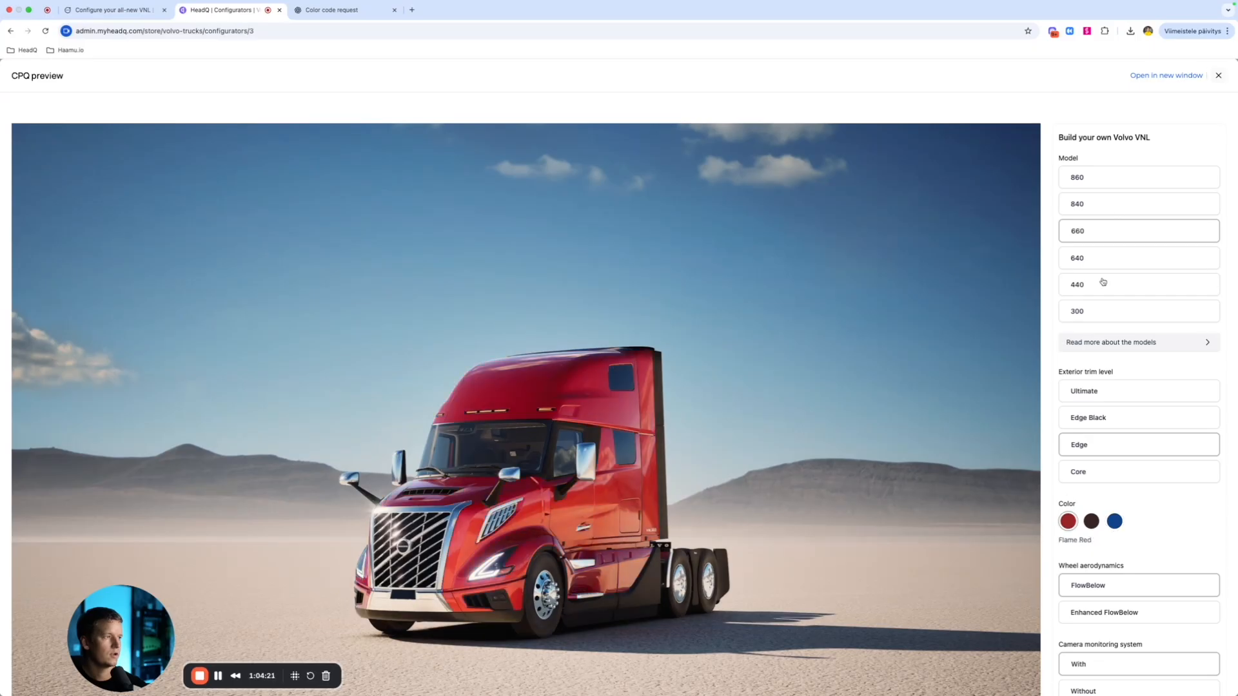
pyautogui.click(1111, 177)
pyautogui.scroll(-3, 1125, 438)
pyautogui.click(1132, 469)
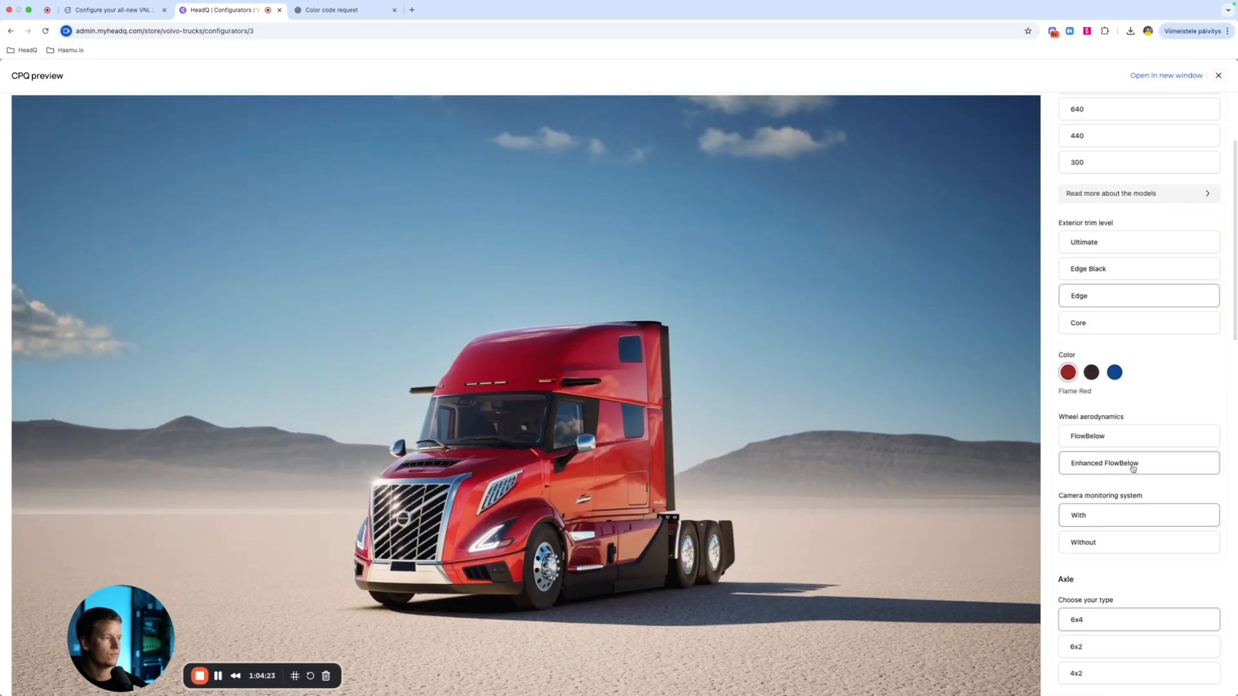
# Step: Open the additional information about the models in the preview, read through it and close it
pyautogui.scroll(3, 1160, 262)
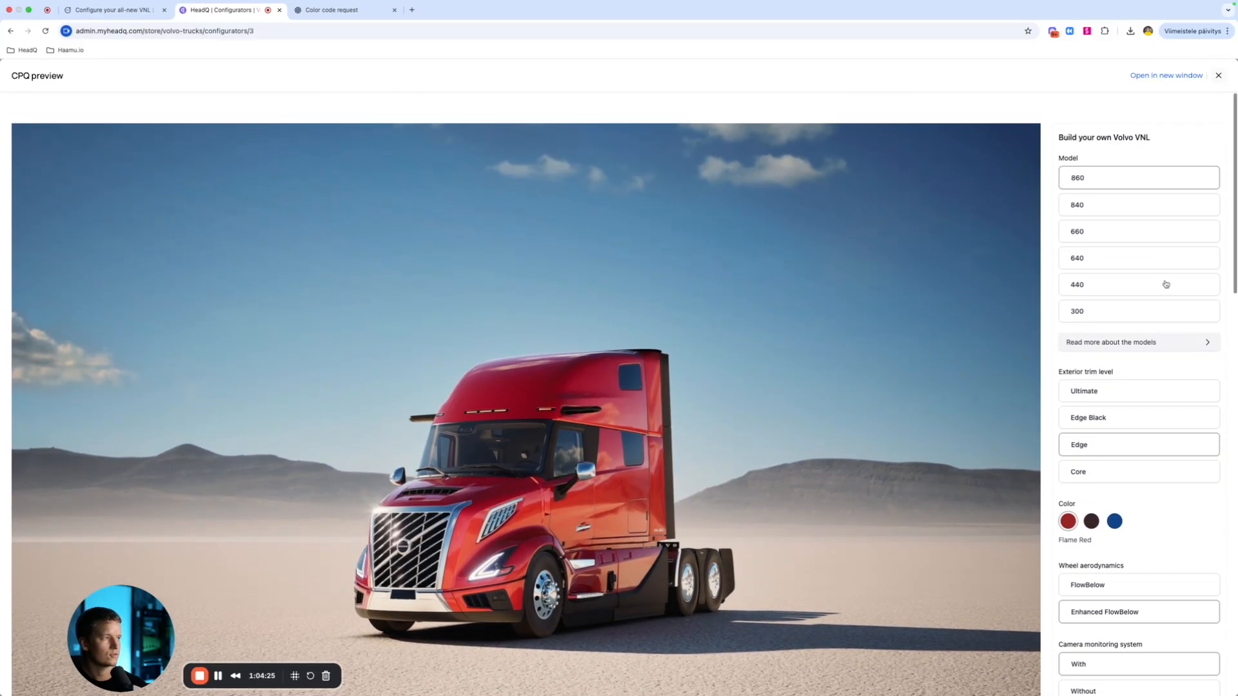
pyautogui.click(1133, 349)
pyautogui.scroll(-4, 634, 369)
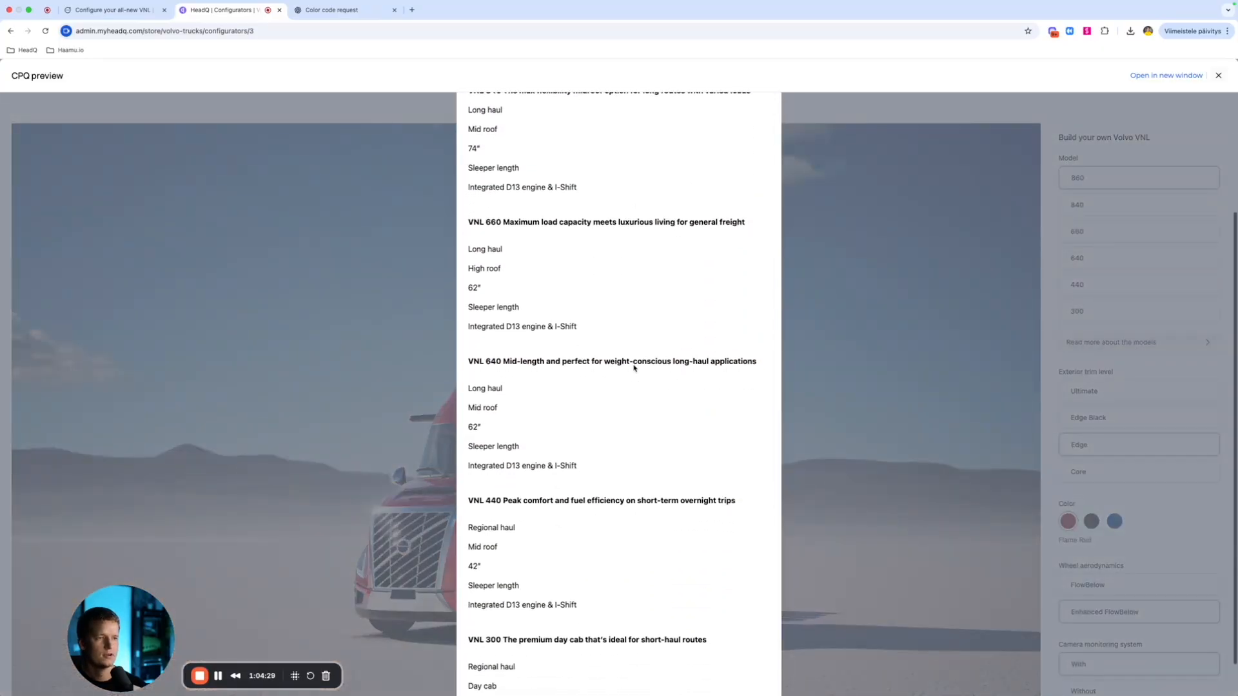
pyautogui.scroll(4, 635, 366)
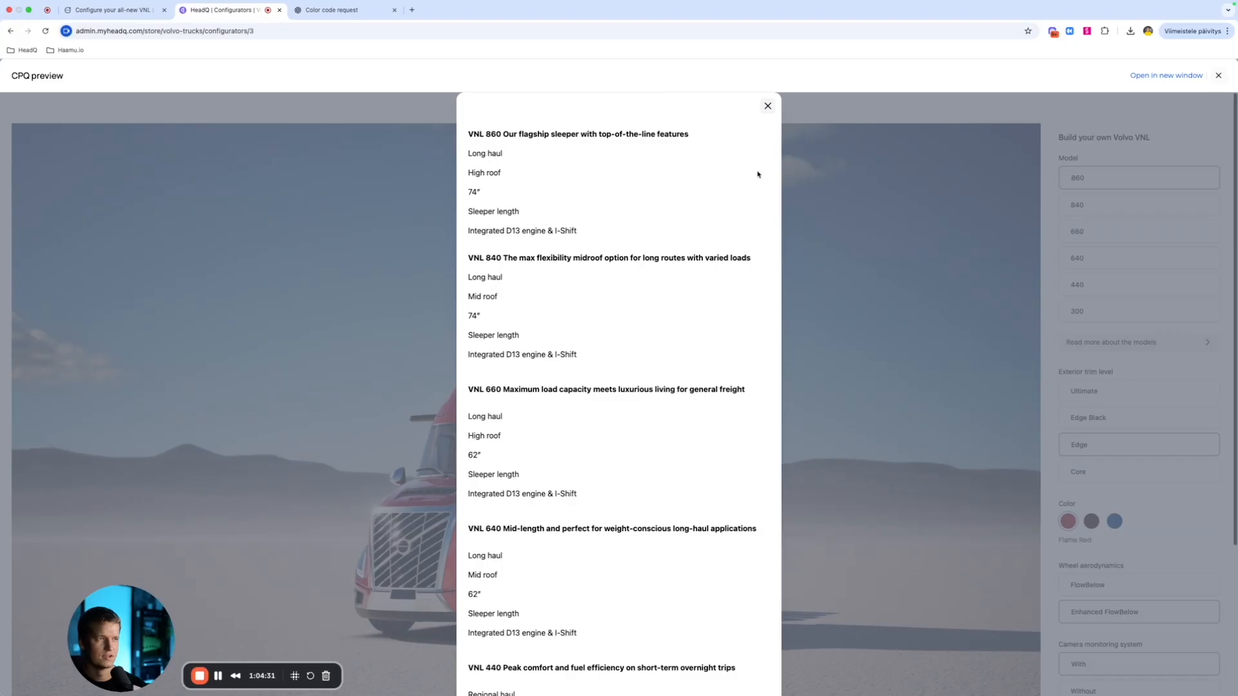
pyautogui.click(771, 105)
# Step: Preview the 6x2 and 4x2 axle types
pyautogui.scroll(-6, 1219, 529)
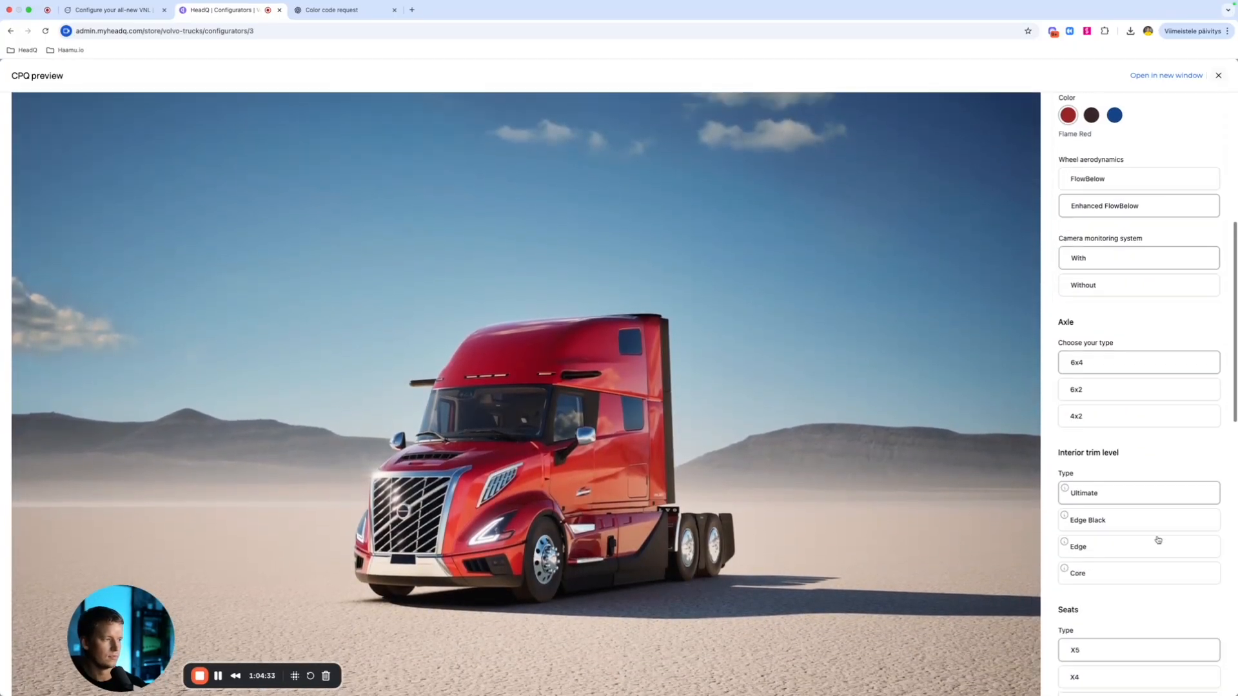
pyautogui.click(1118, 379)
pyautogui.click(1123, 406)
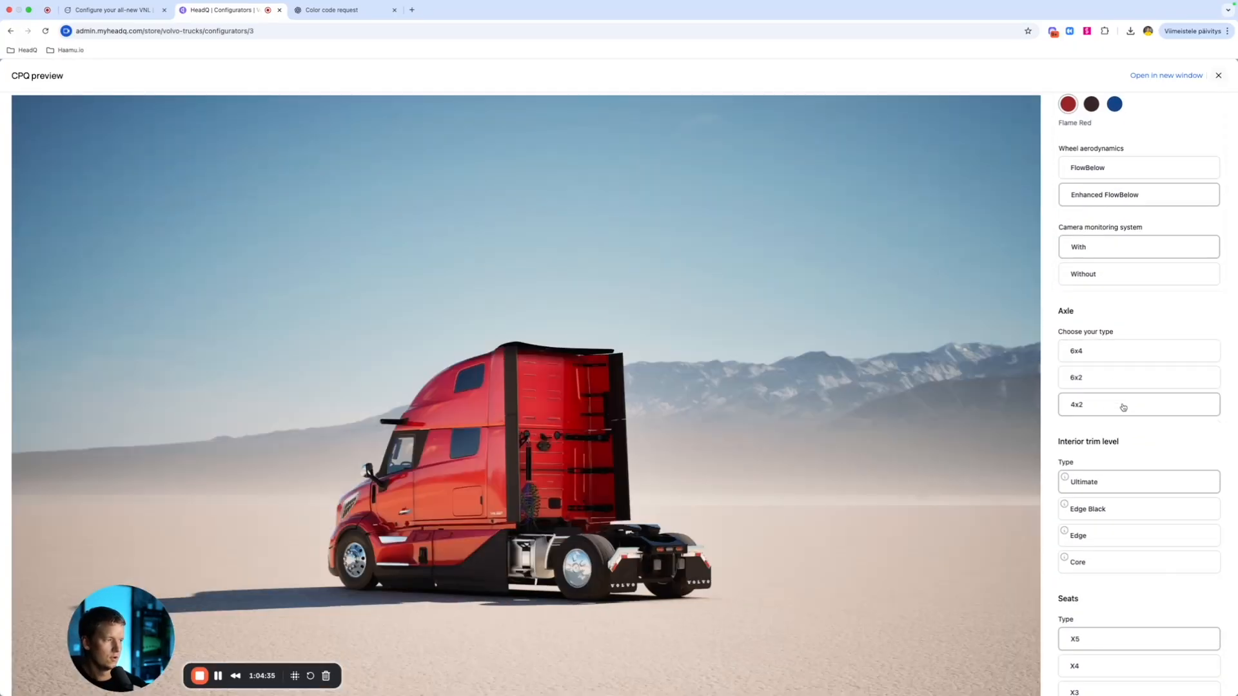
# Step: Check the interior trim level images by switching between Edge Black, Edge and Core
pyautogui.click(1120, 509)
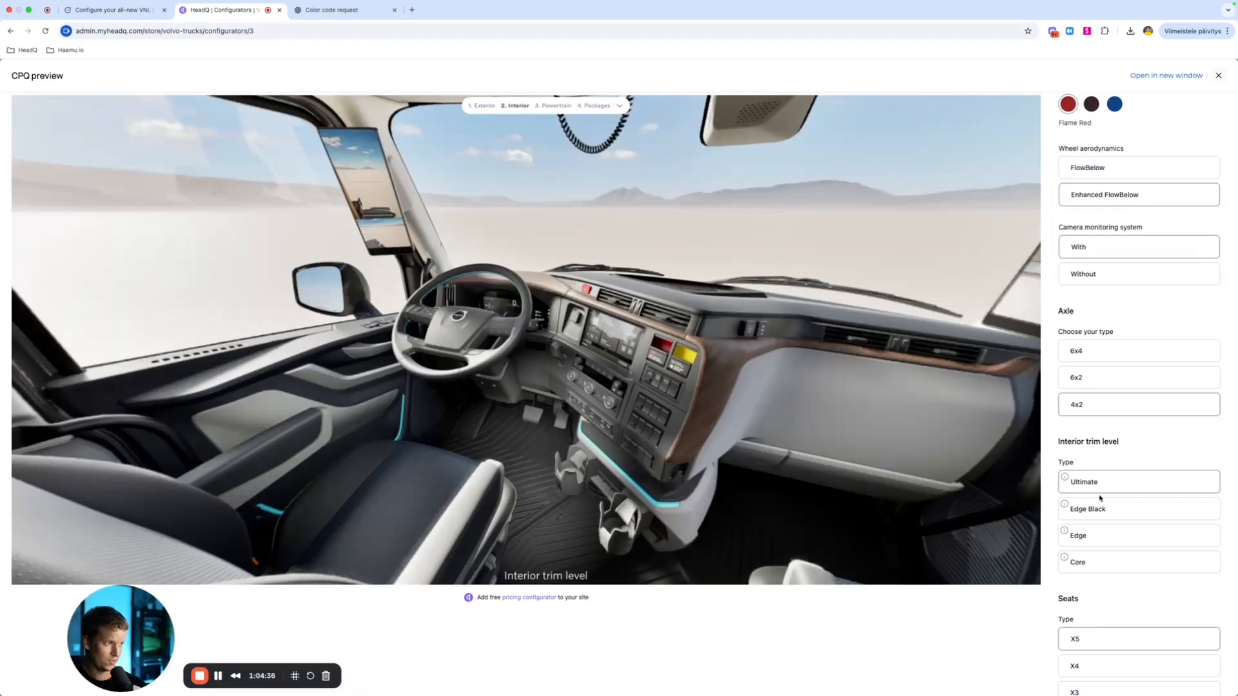
pyautogui.click(1120, 528)
pyautogui.click(1128, 570)
pyautogui.click(1127, 535)
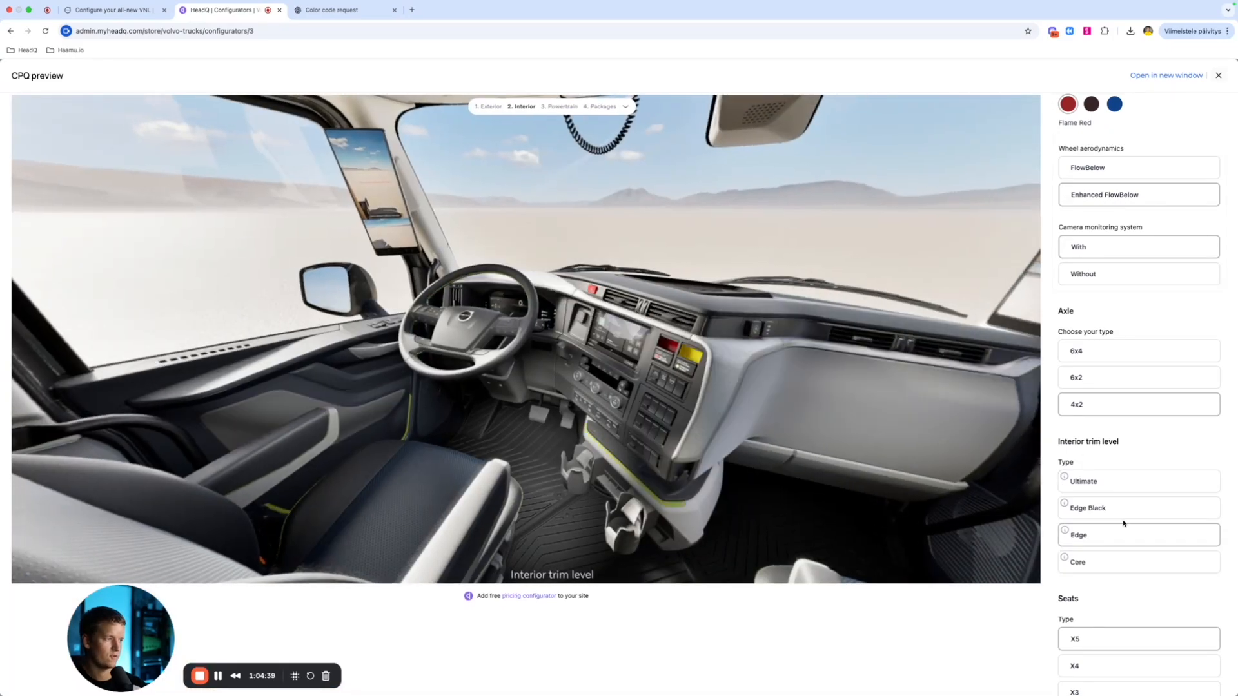
pyautogui.click(1123, 511)
# Step: Open the details of the Ultimate and Edge interior trim levels and add each one from its description
pyautogui.click(1064, 477)
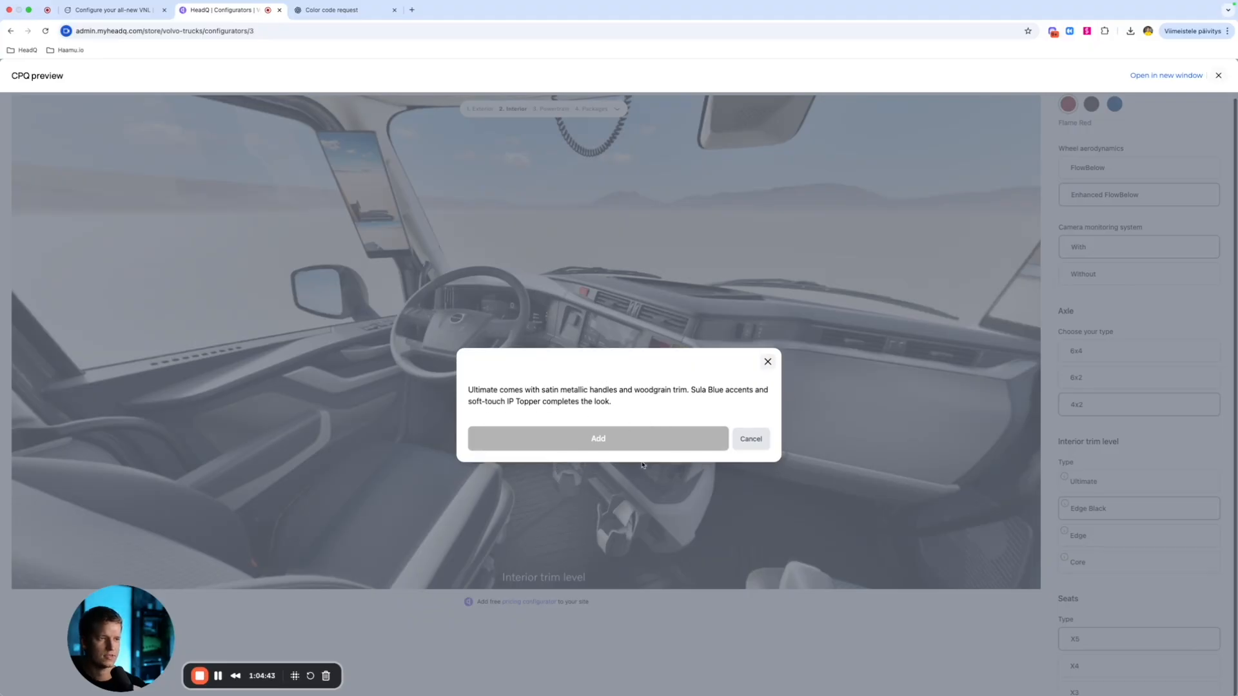
pyautogui.click(646, 442)
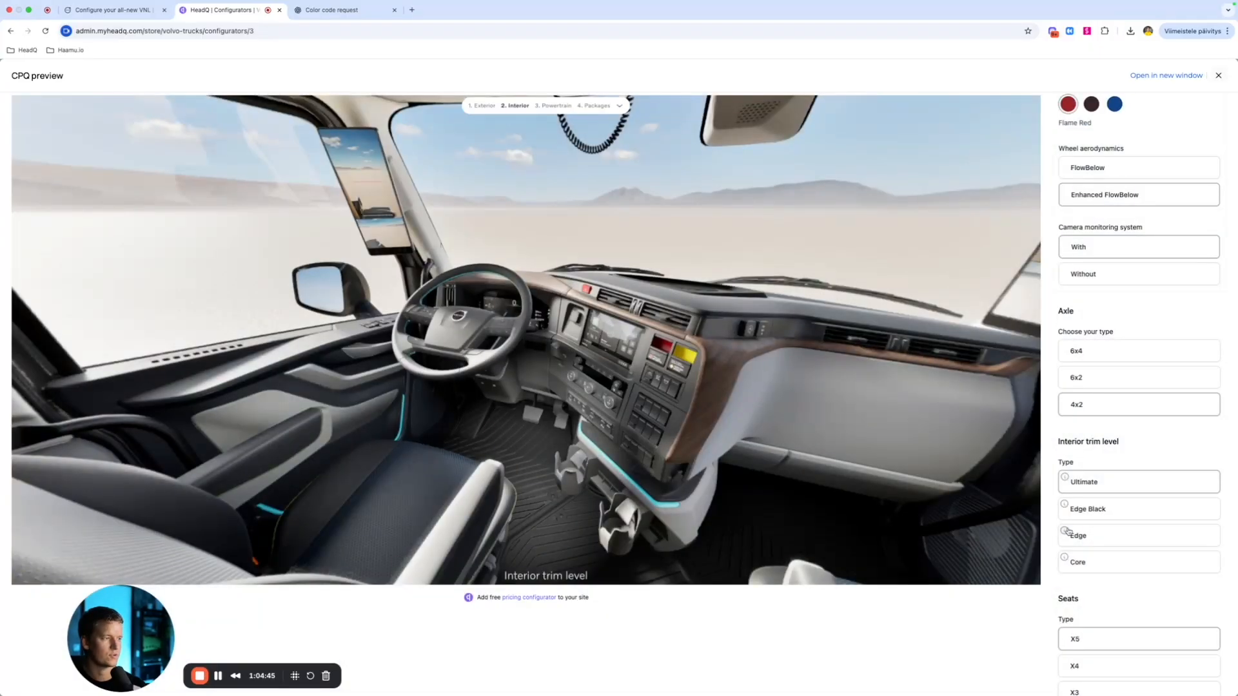
pyautogui.click(1065, 532)
pyautogui.click(590, 444)
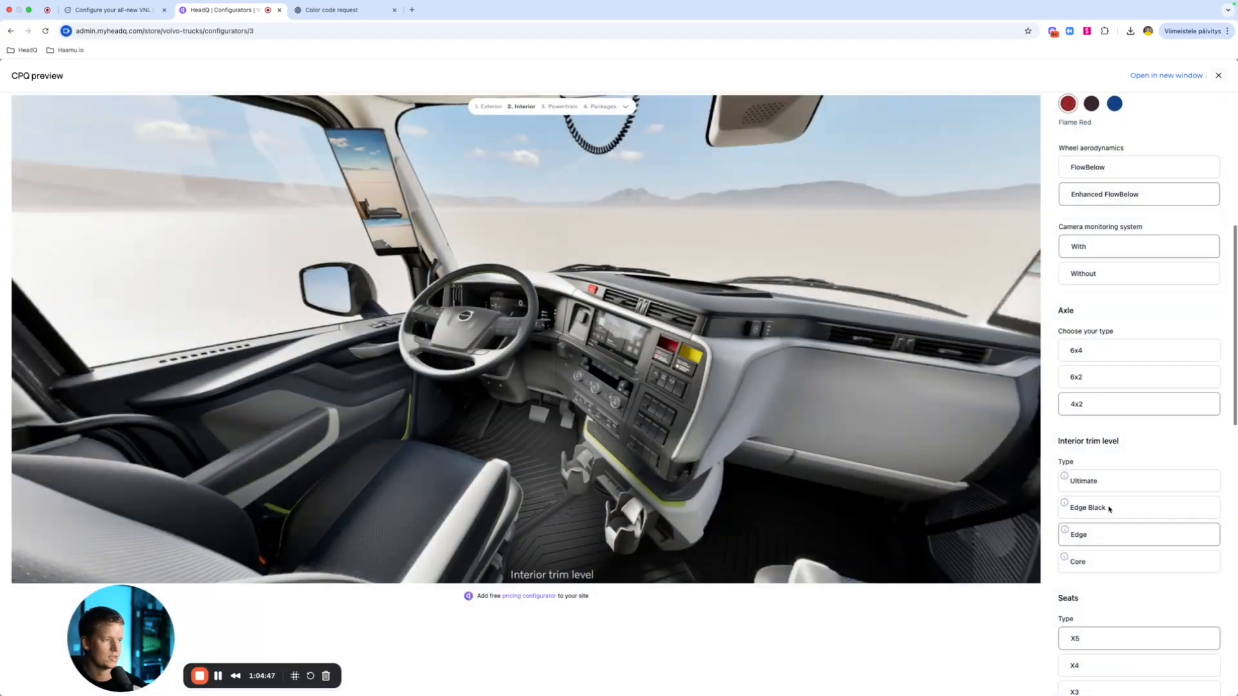
# Step: Preview the X3 seats and switch to the X2 seats
pyautogui.scroll(-2, 1111, 509)
pyautogui.click(1135, 536)
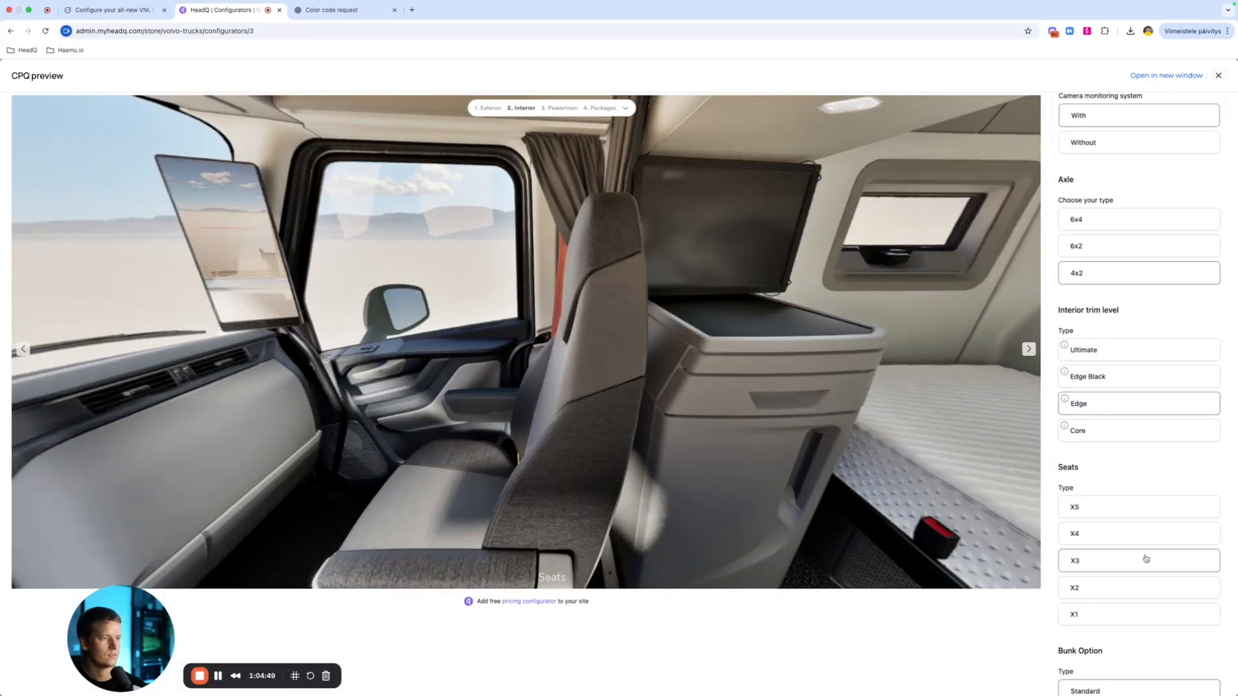
pyautogui.click(1154, 587)
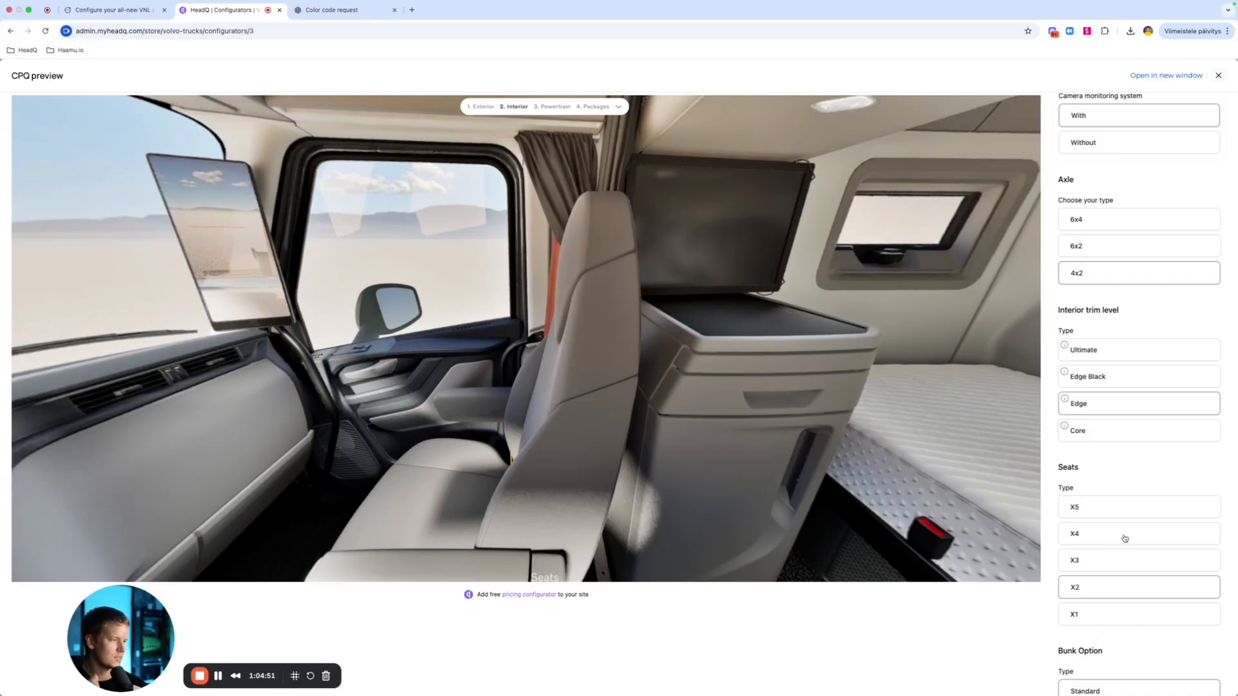
# Step: Select the Reclining bunk option and the Storage with netting upper back wall in the preview
pyautogui.scroll(-5, 1131, 477)
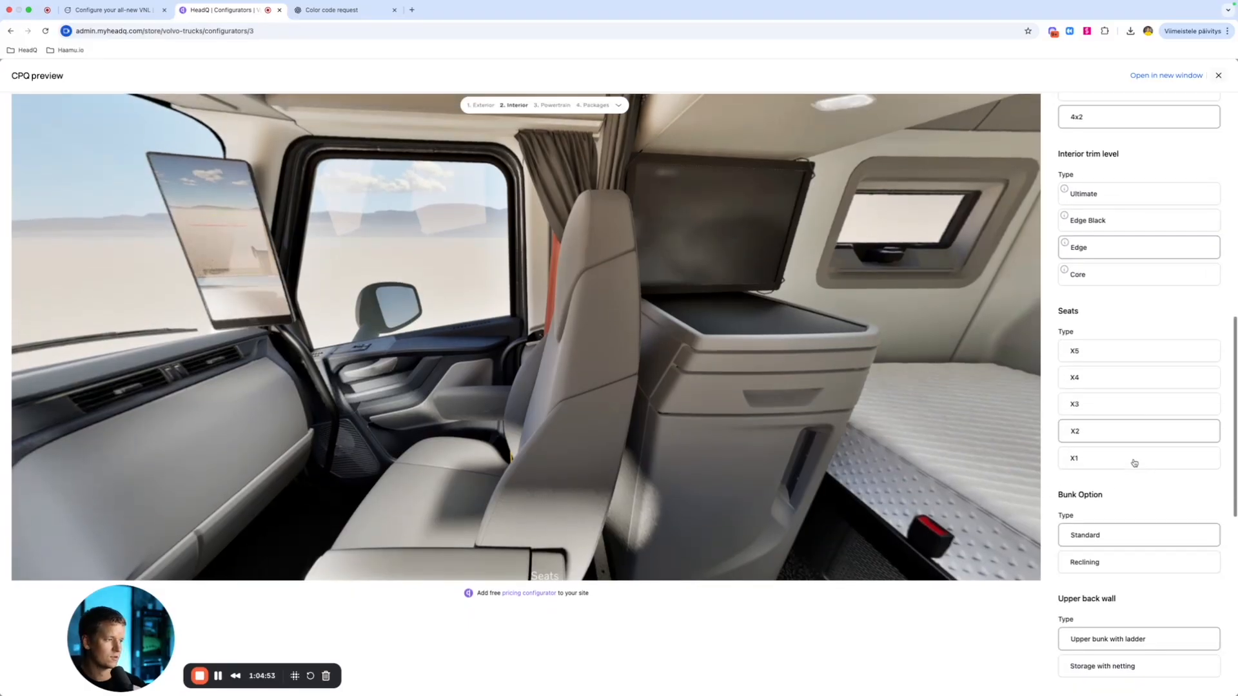
pyautogui.click(1128, 483)
pyautogui.click(1125, 378)
# Step: Open the details of the Straight Torque powertrain package and add it from its description
pyautogui.scroll(-2, 1138, 451)
pyautogui.click(1132, 484)
pyautogui.click(1067, 502)
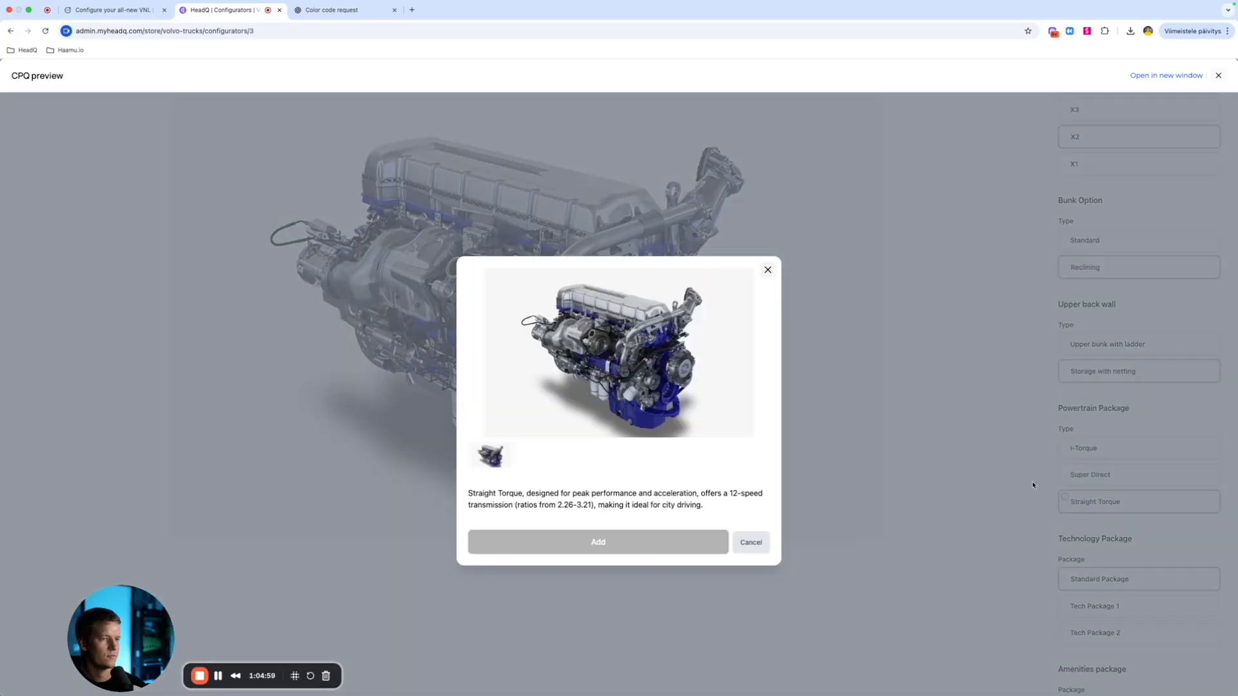
pyautogui.click(637, 549)
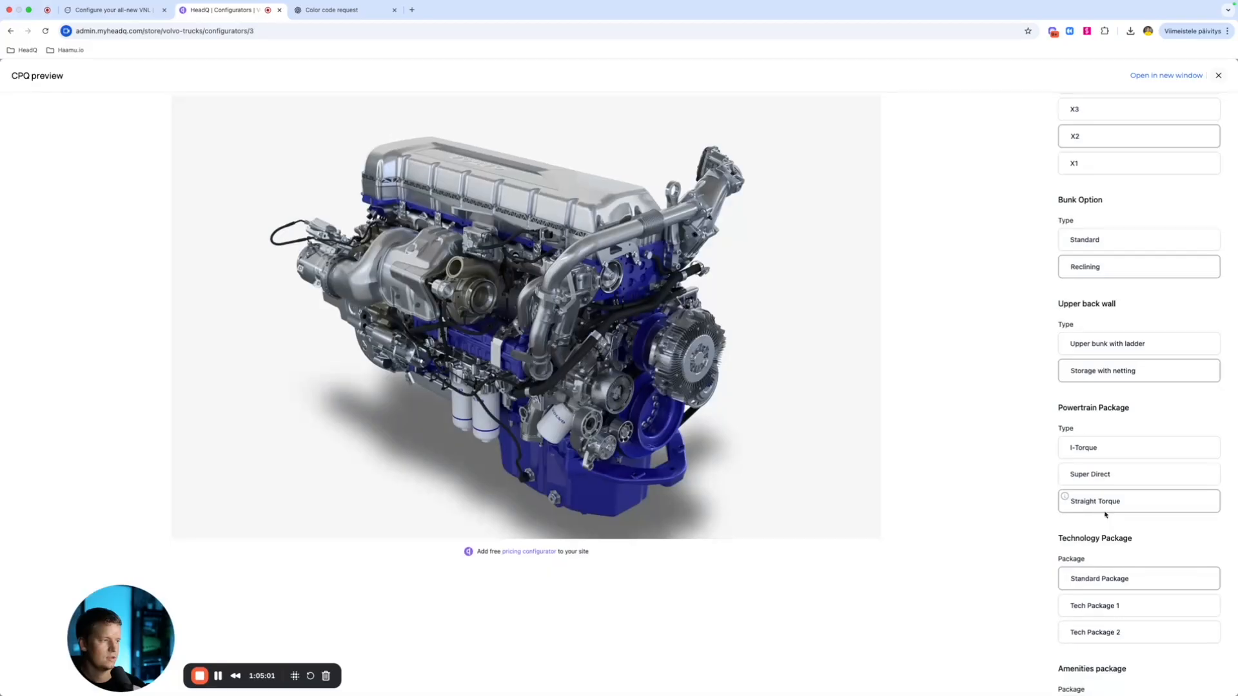
# Step: Preview Tech Package 1 and Tech Package 2, and return the technology package to Standard Package
pyautogui.scroll(-3, 1105, 514)
pyautogui.click(1128, 484)
pyautogui.click(1128, 511)
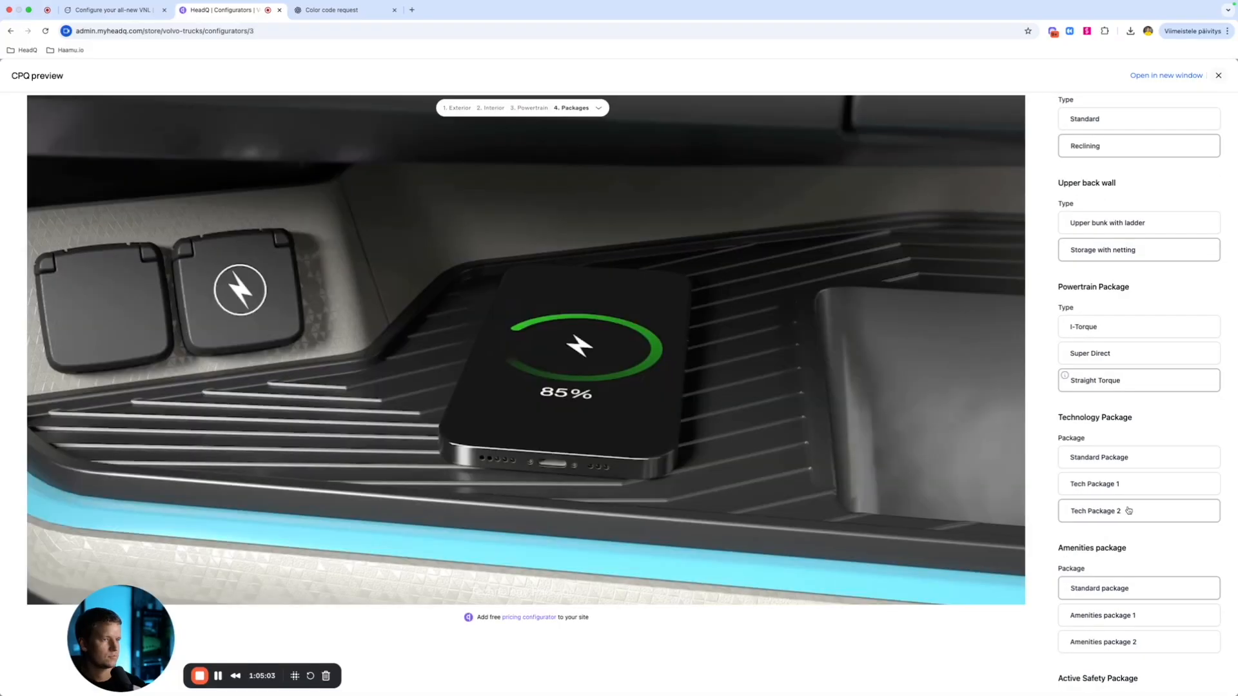
pyautogui.click(1129, 456)
# Step: Preview Amenities packages 1 and 2, and return the amenities selection to Standard package
pyautogui.scroll(-2, 1130, 496)
pyautogui.click(1133, 538)
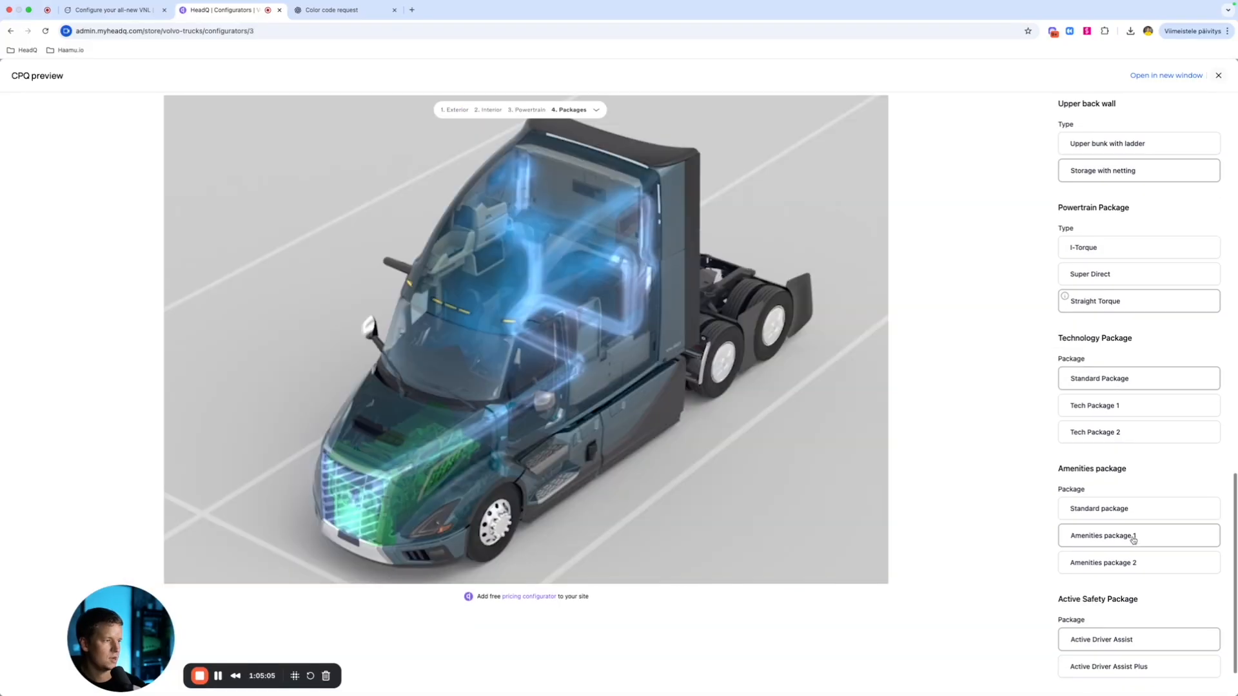
pyautogui.click(1129, 569)
pyautogui.click(1124, 540)
pyautogui.click(1123, 509)
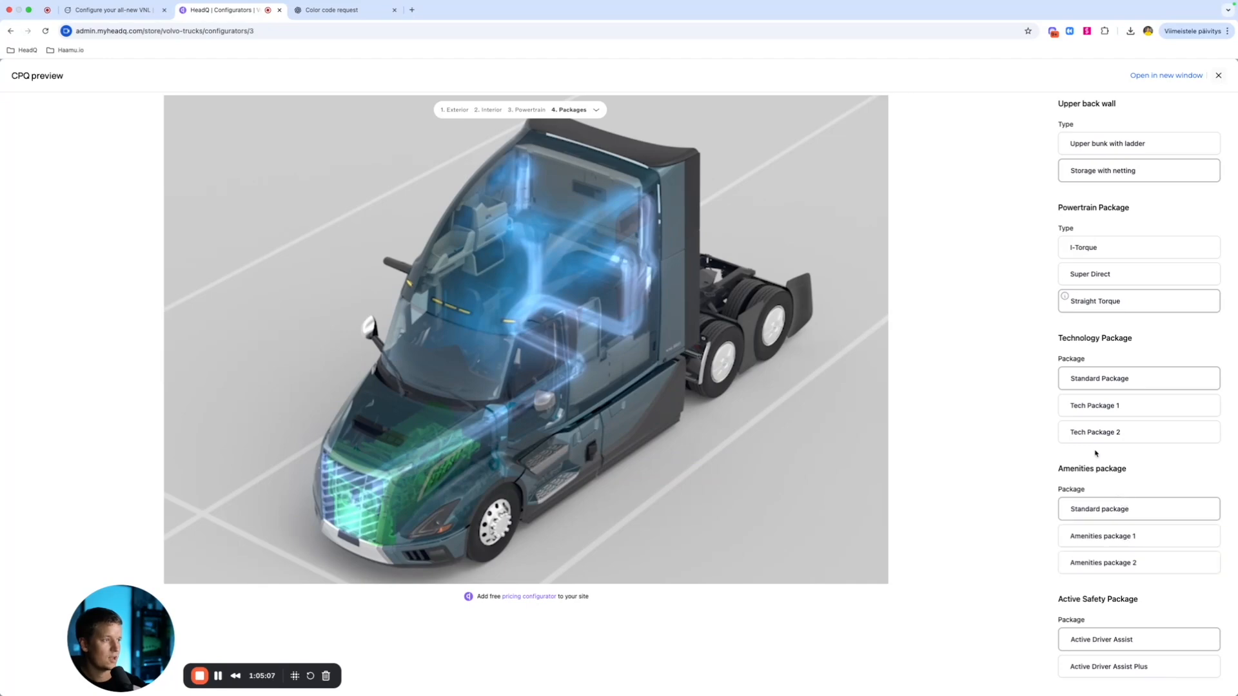
# Step: Select Active Driver Assist Plus and test the driver safety choices None and Driver Safety Package, ending on Driver Safety Package
pyautogui.scroll(-2, 1147, 580)
pyautogui.click(1147, 580)
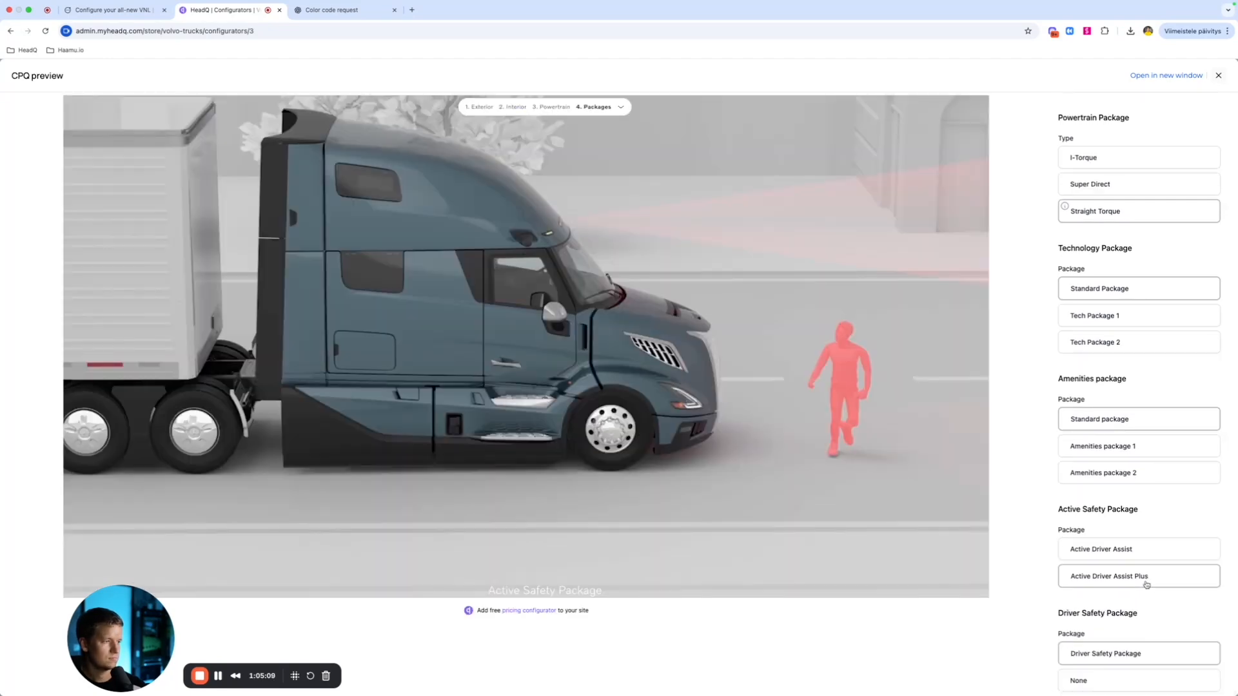
pyautogui.scroll(-2, 1146, 583)
pyautogui.click(1140, 600)
pyautogui.click(1141, 572)
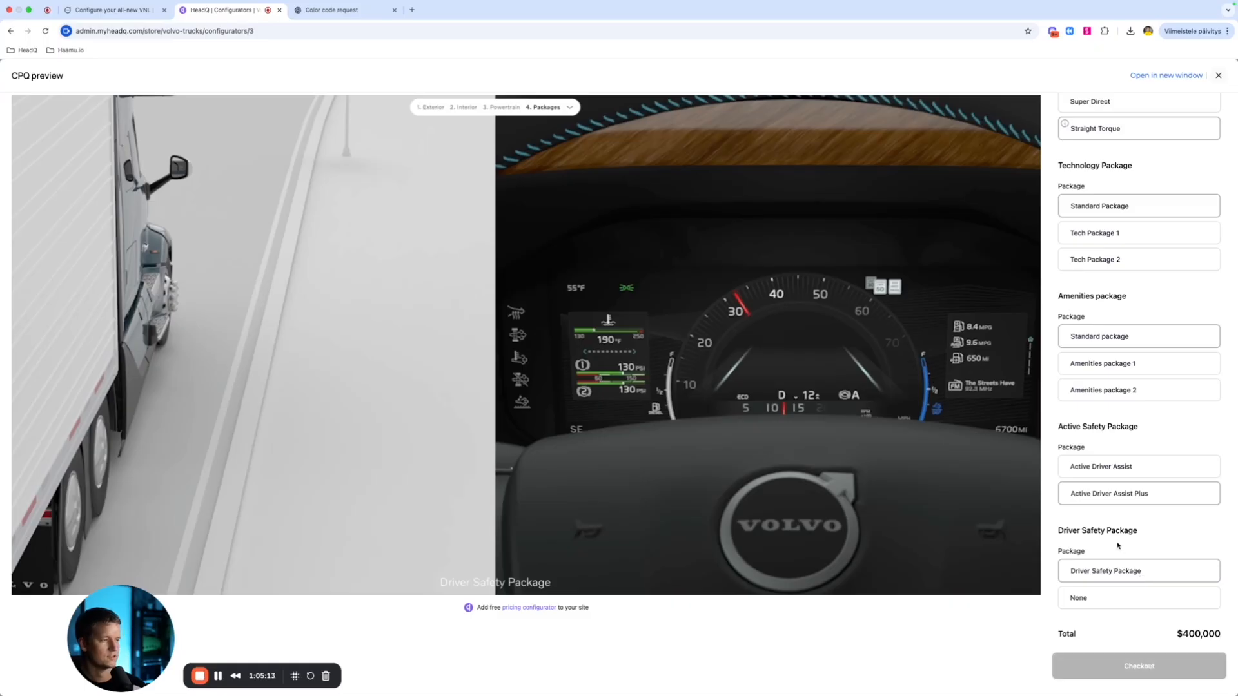
# Step: Check out the configured truck and review all its line items in the shopping cart
pyautogui.click(1145, 668)
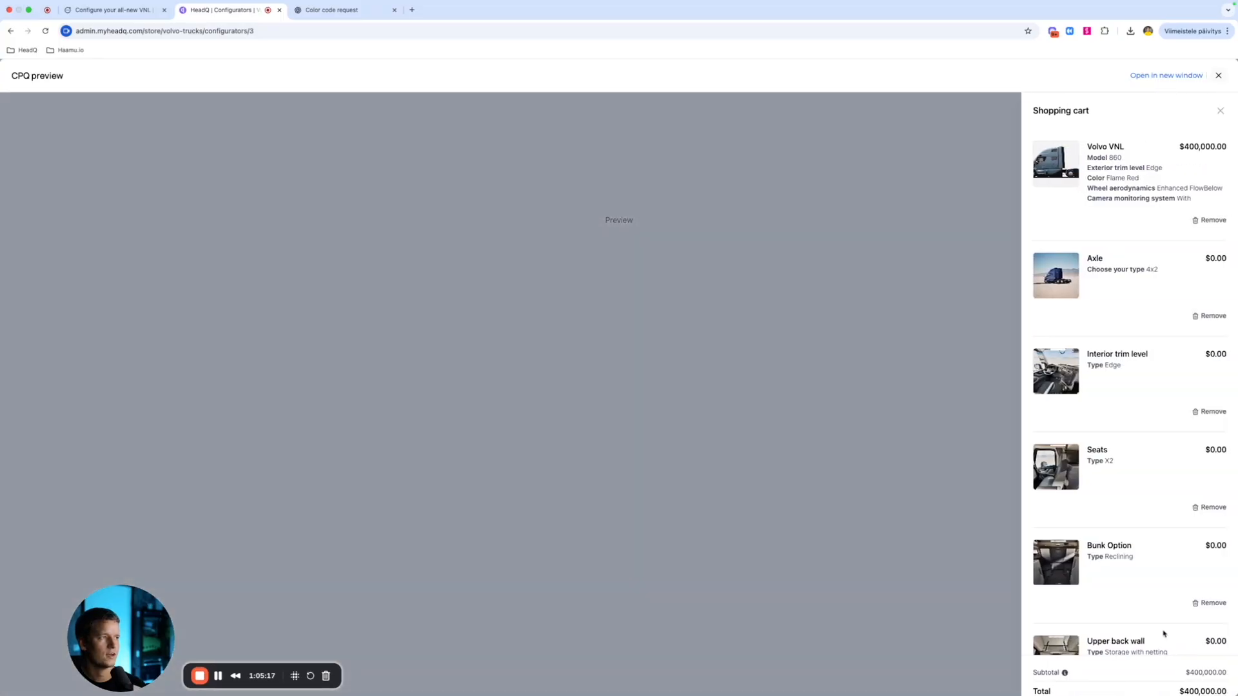
pyautogui.scroll(-7, 1123, 278)
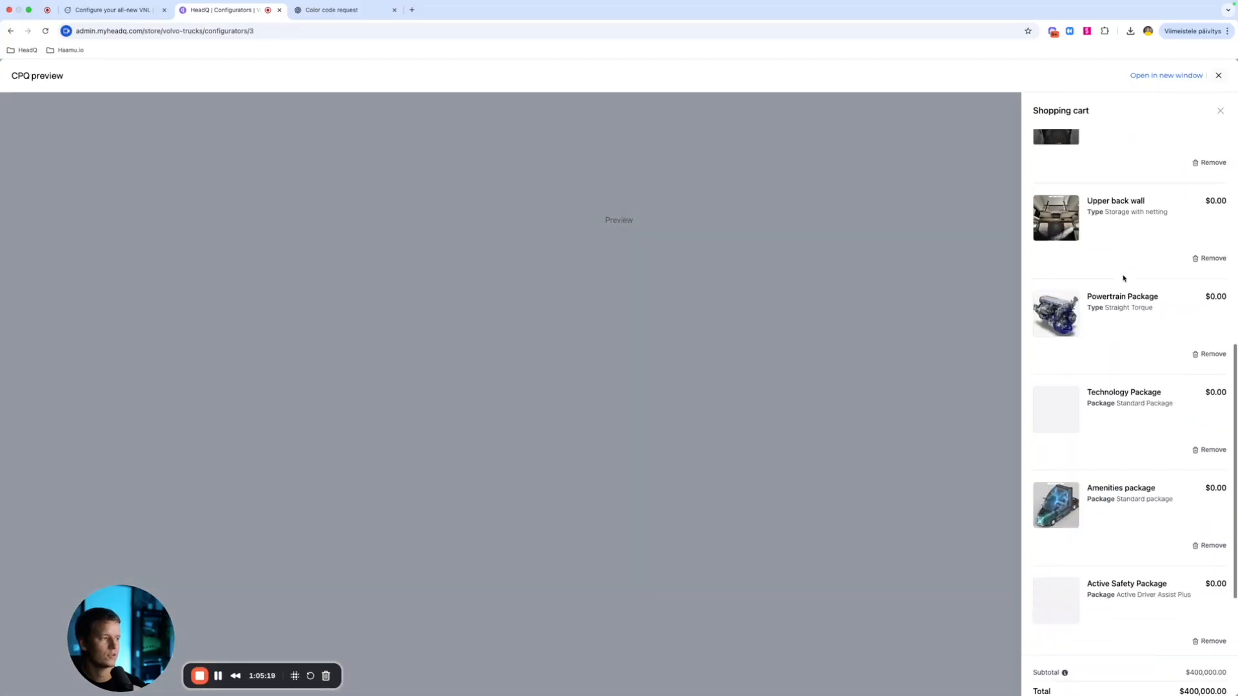
pyautogui.scroll(-3, 1151, 488)
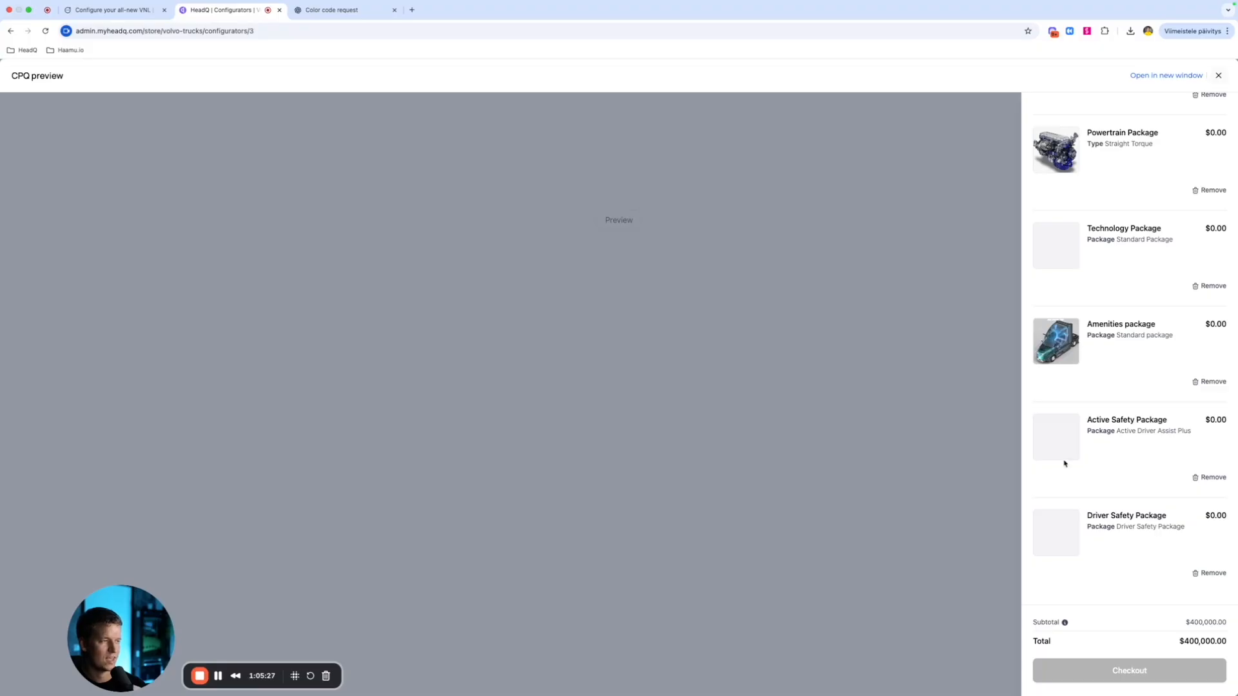
# Step: Continue from the cart to the checkout form, review the order summary and close the preview
pyautogui.click(1142, 668)
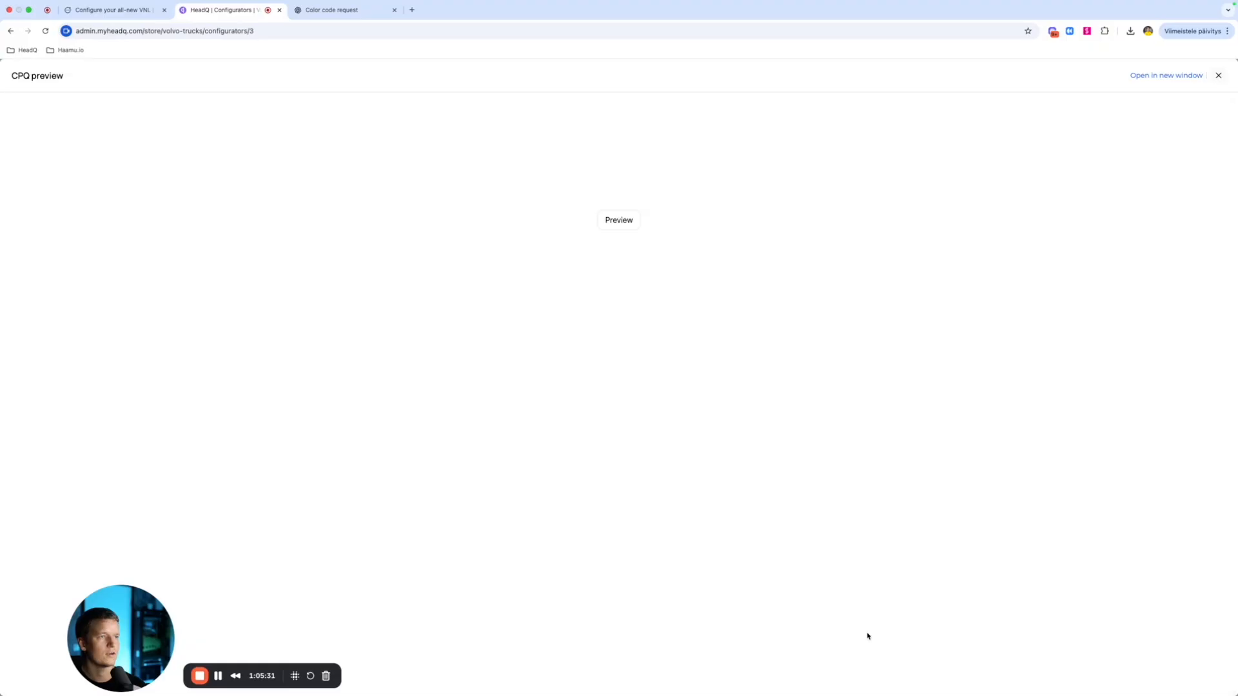
pyautogui.scroll(-10, 890, 413)
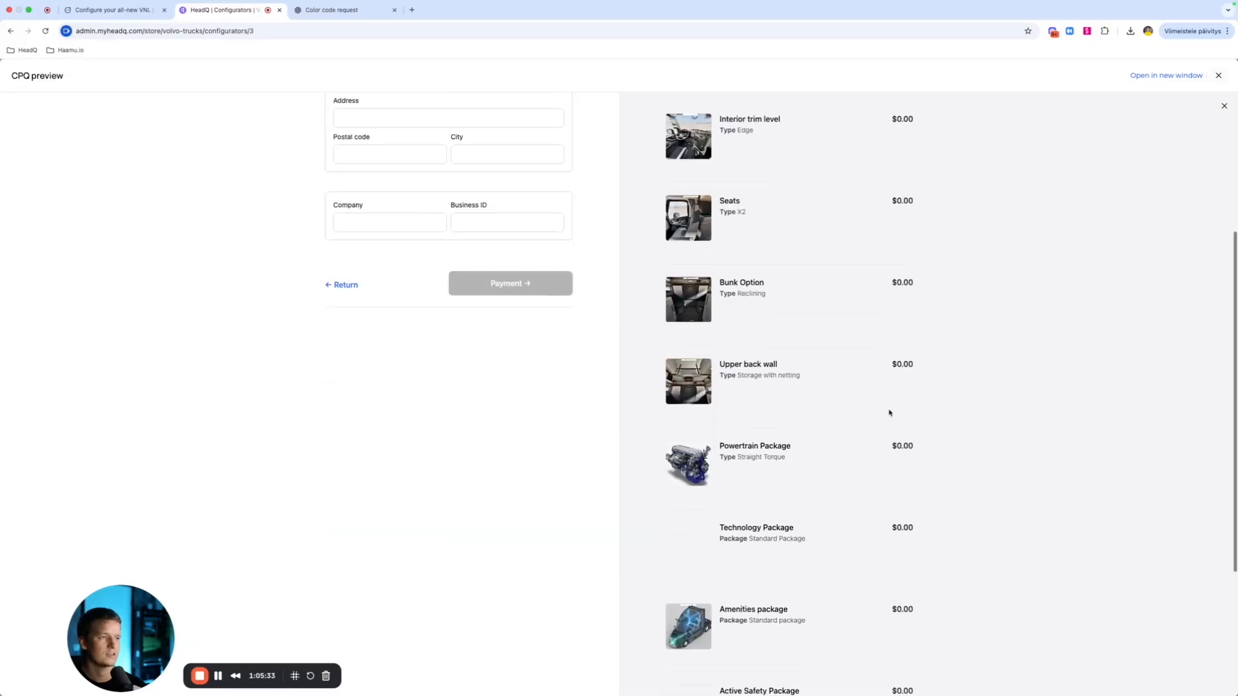
pyautogui.scroll(10, 890, 413)
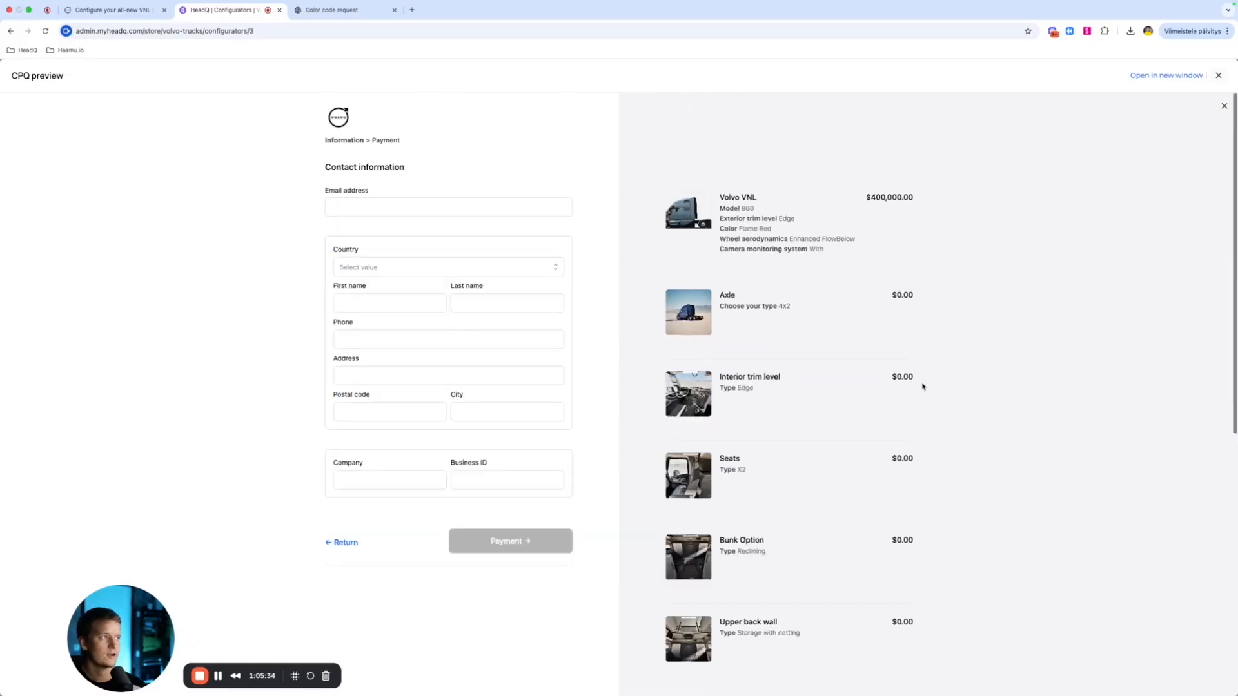
pyautogui.click(1220, 76)
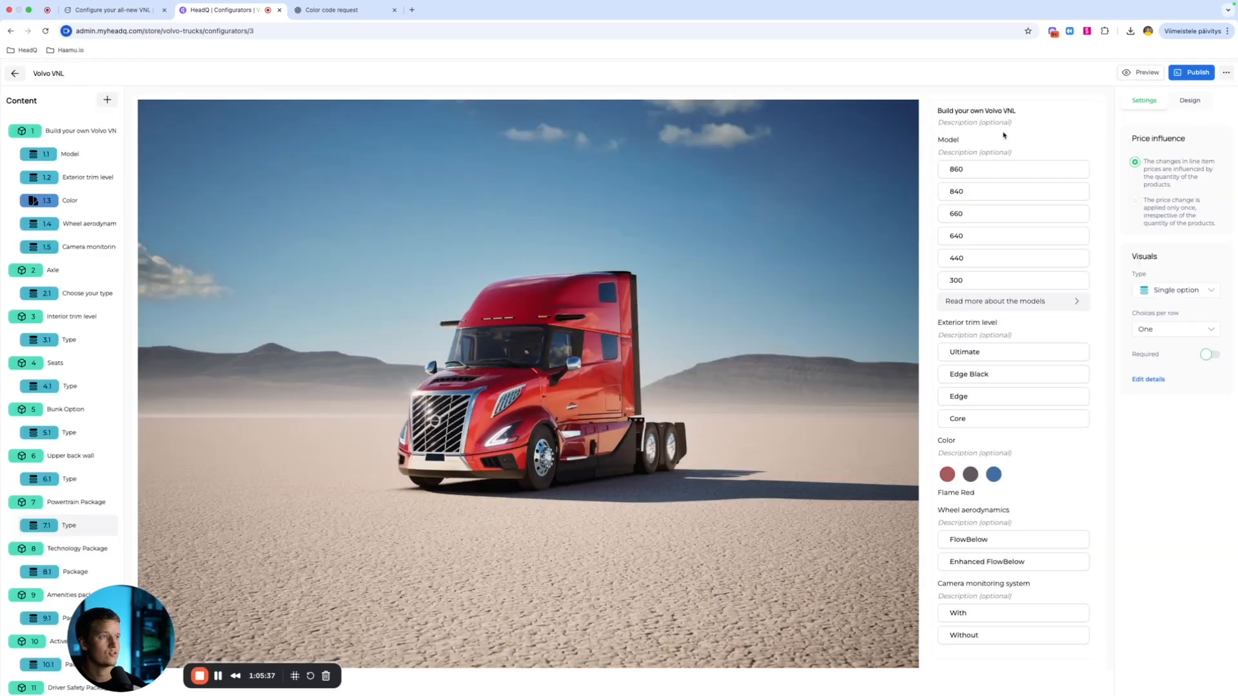
# Step: Set the pricing block's indicator to Price range and hide the price behind a button
pyautogui.scroll(-20, 1011, 340)
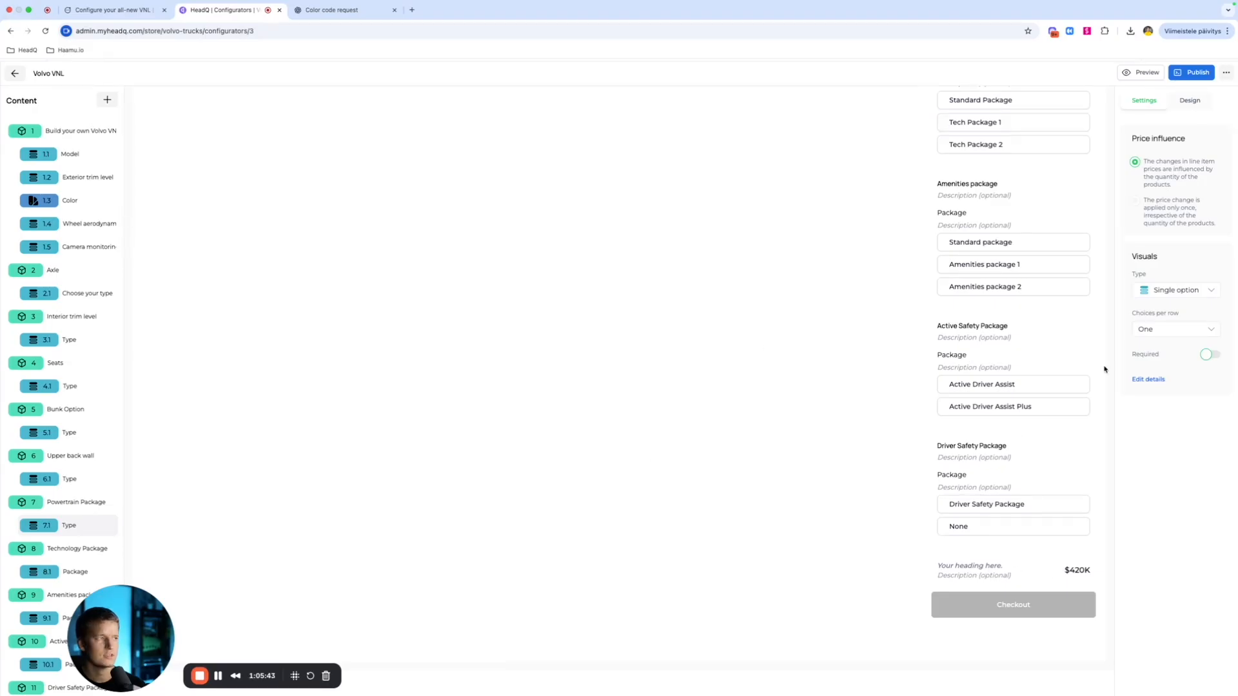
pyautogui.click(974, 568)
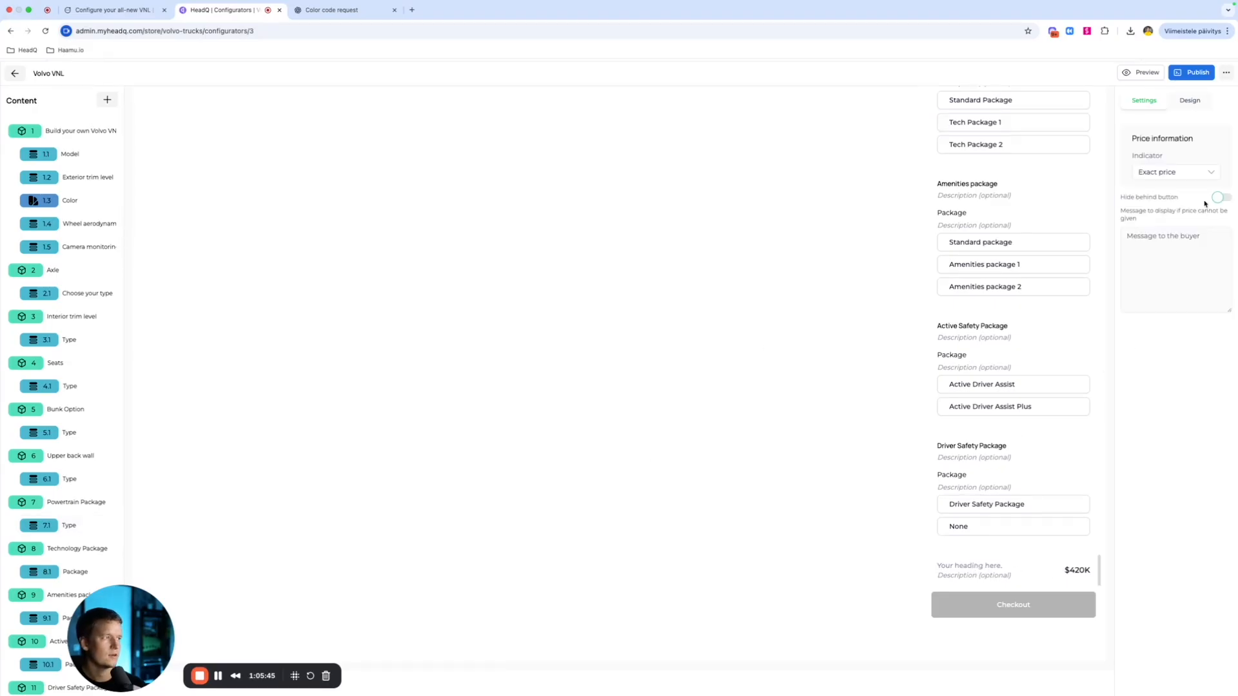
pyautogui.click(1185, 173)
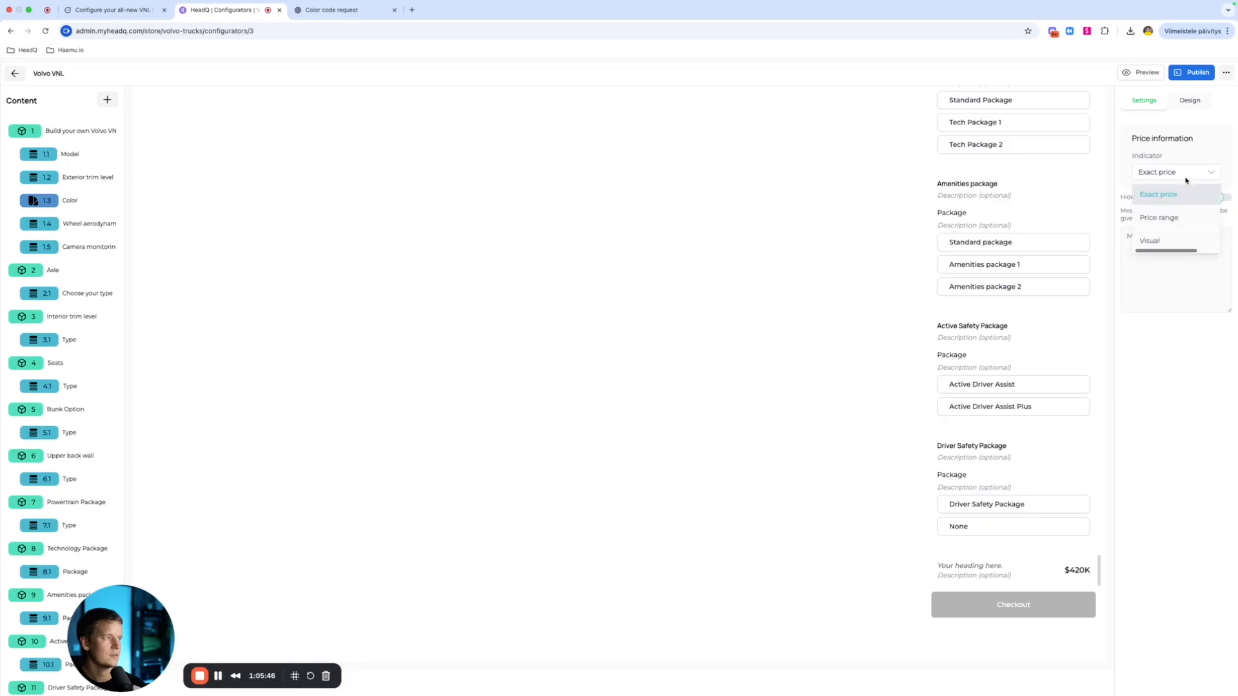
pyautogui.click(1185, 218)
pyautogui.click(1219, 313)
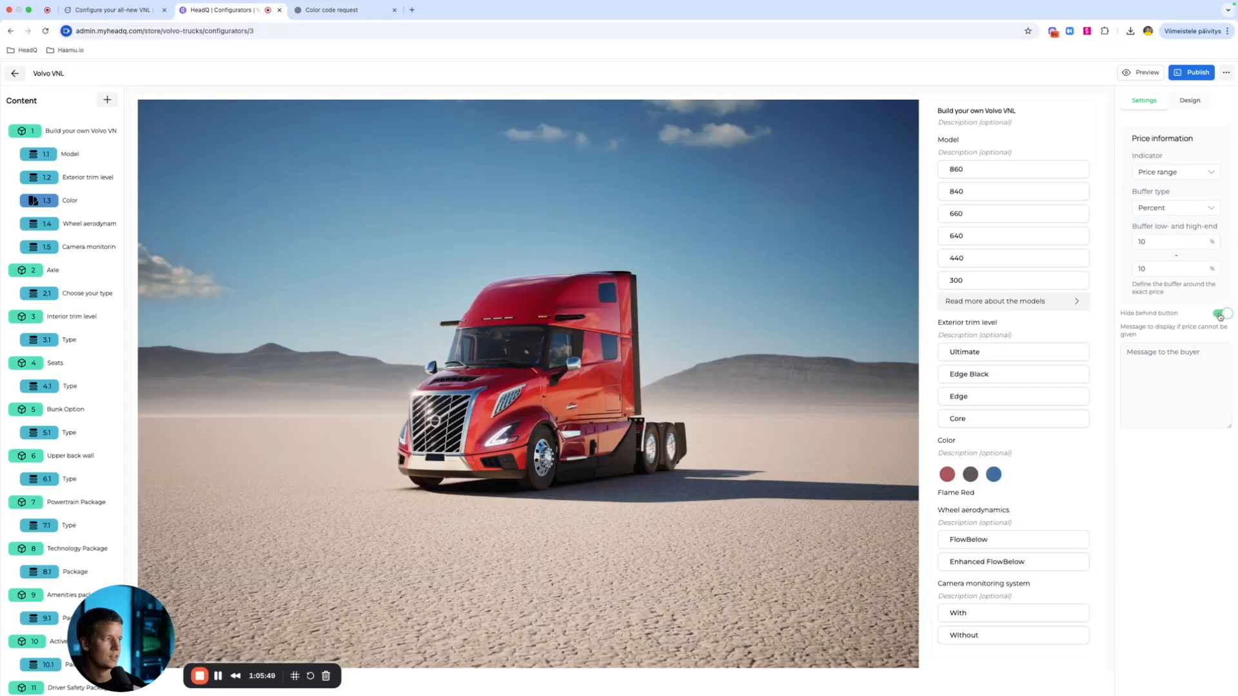
# Step: Add a Contact Info block to the configurator and move it above the pricing block
pyautogui.click(107, 100)
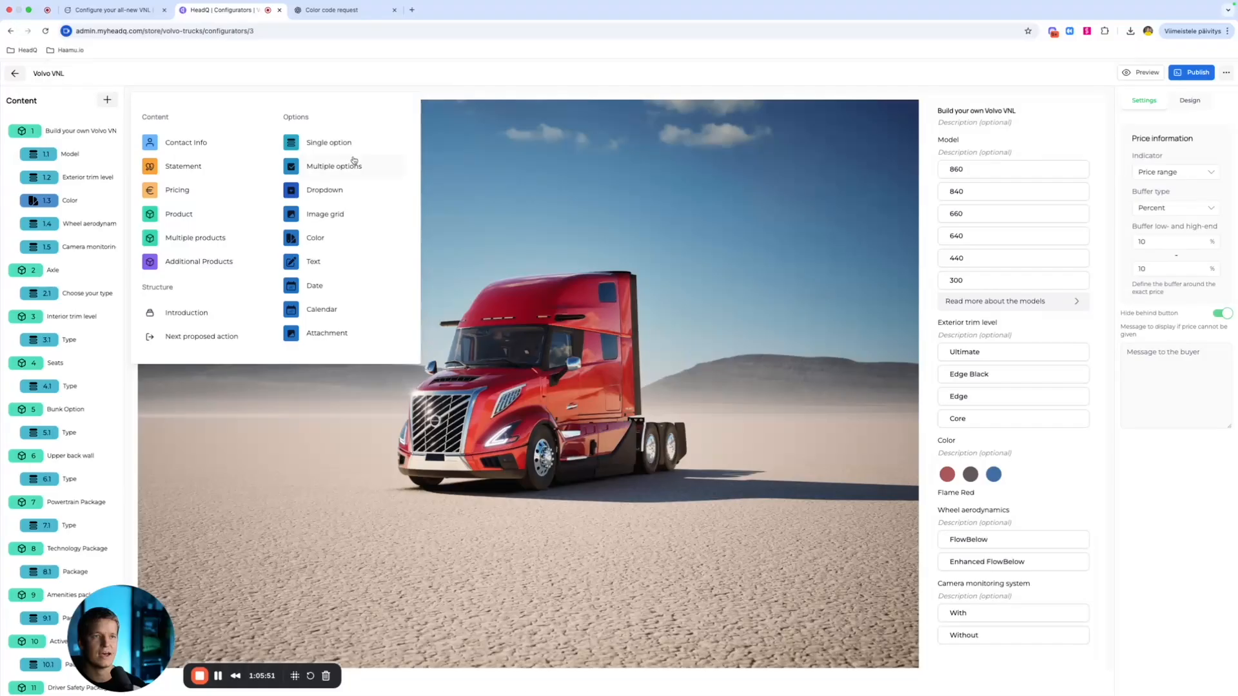
pyautogui.click(198, 149)
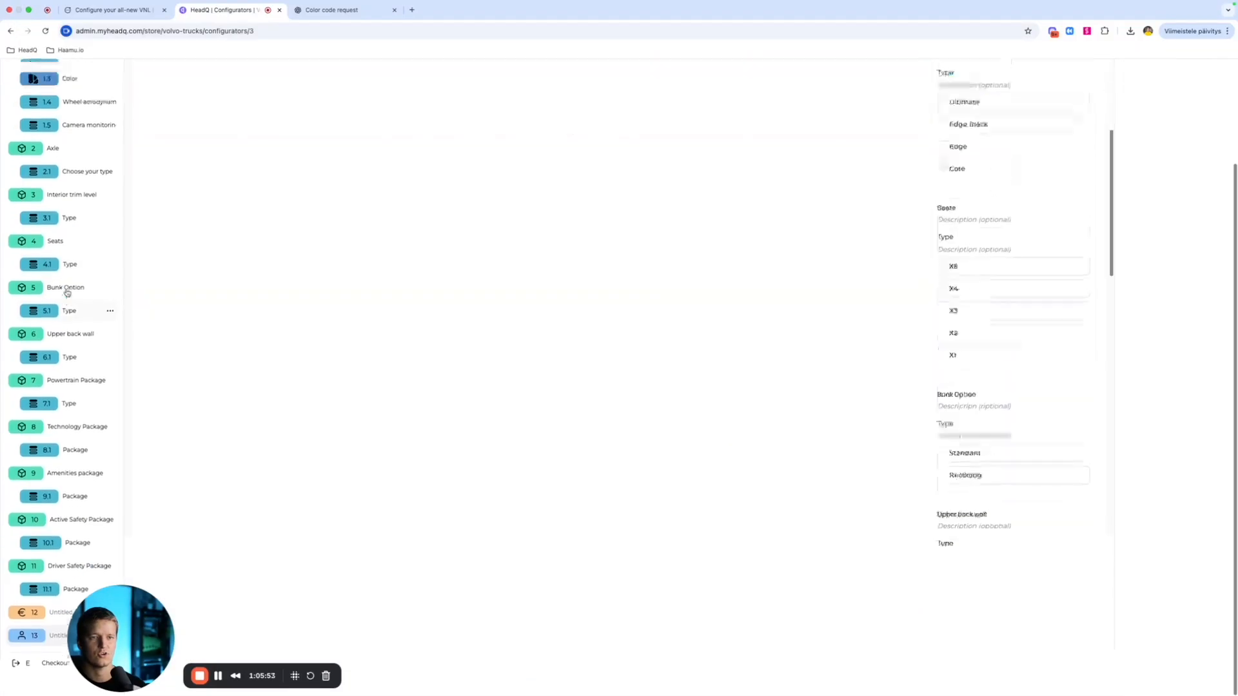
pyautogui.moveTo(58, 658); pyautogui.dragTo(53, 637)
pyautogui.scroll(20, 954, 265)
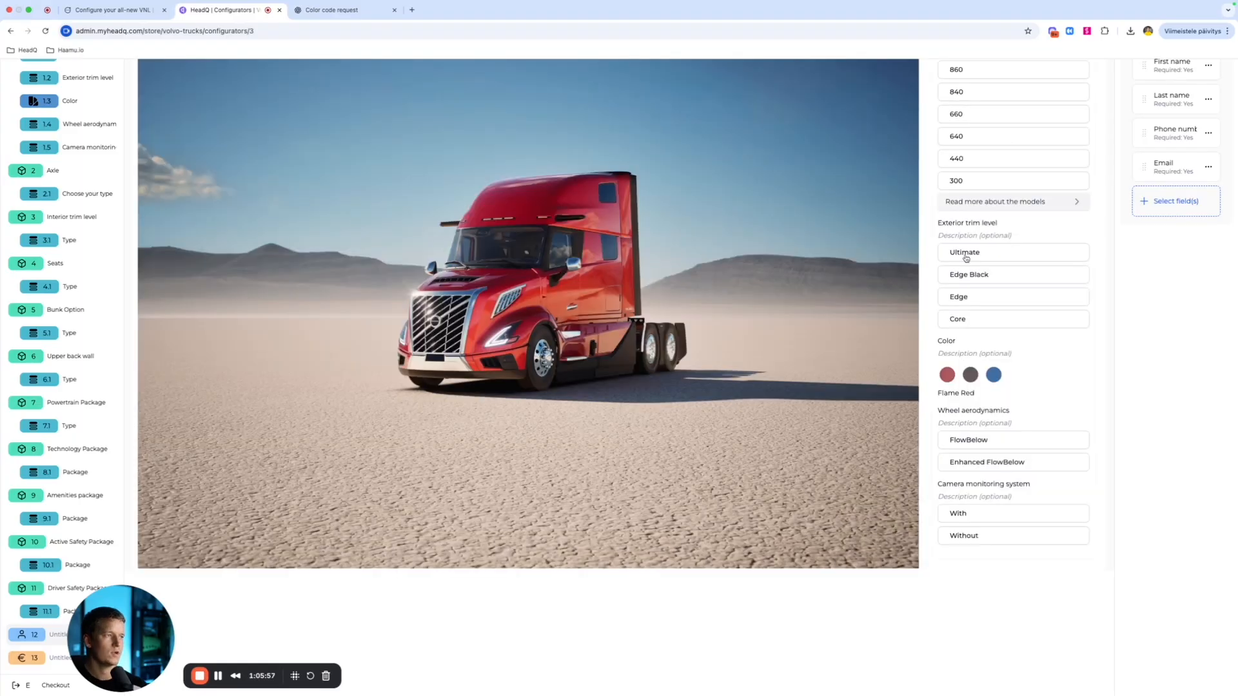
# Step: Give the contact information block the heading "Fill in your information"
pyautogui.scroll(-15, 1049, 508)
pyautogui.click(975, 254)
pyautogui.write('Fill in')
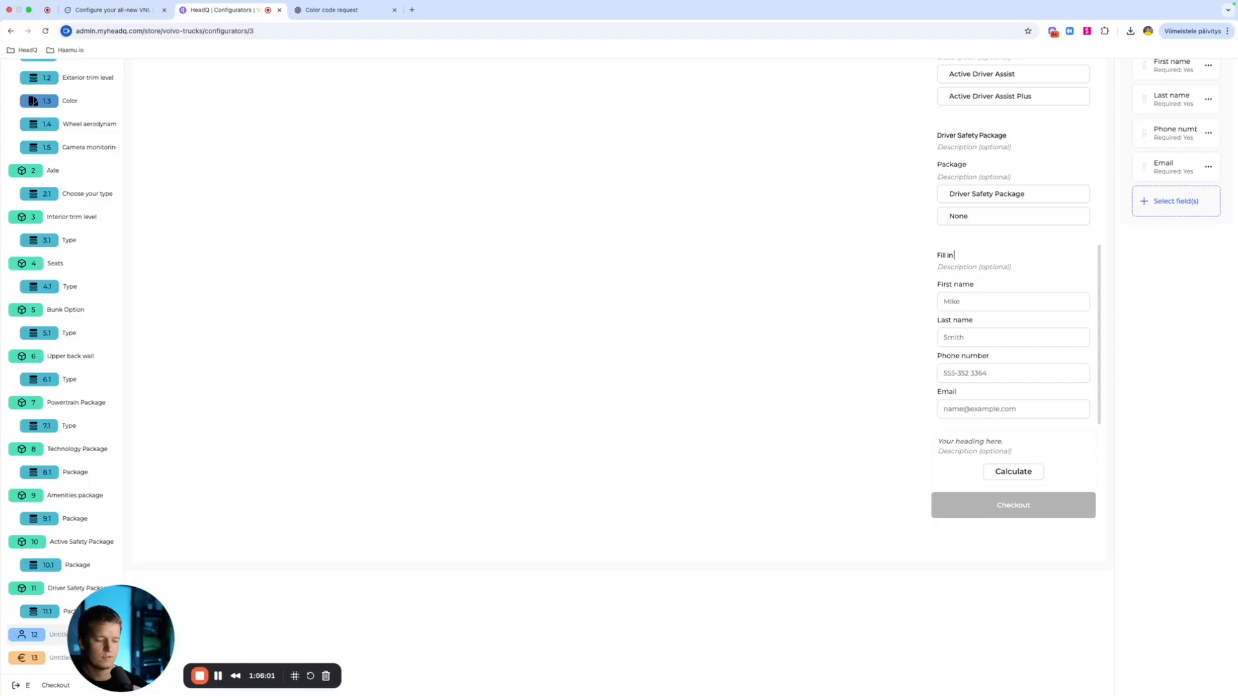
pyautogui.write(' your information')
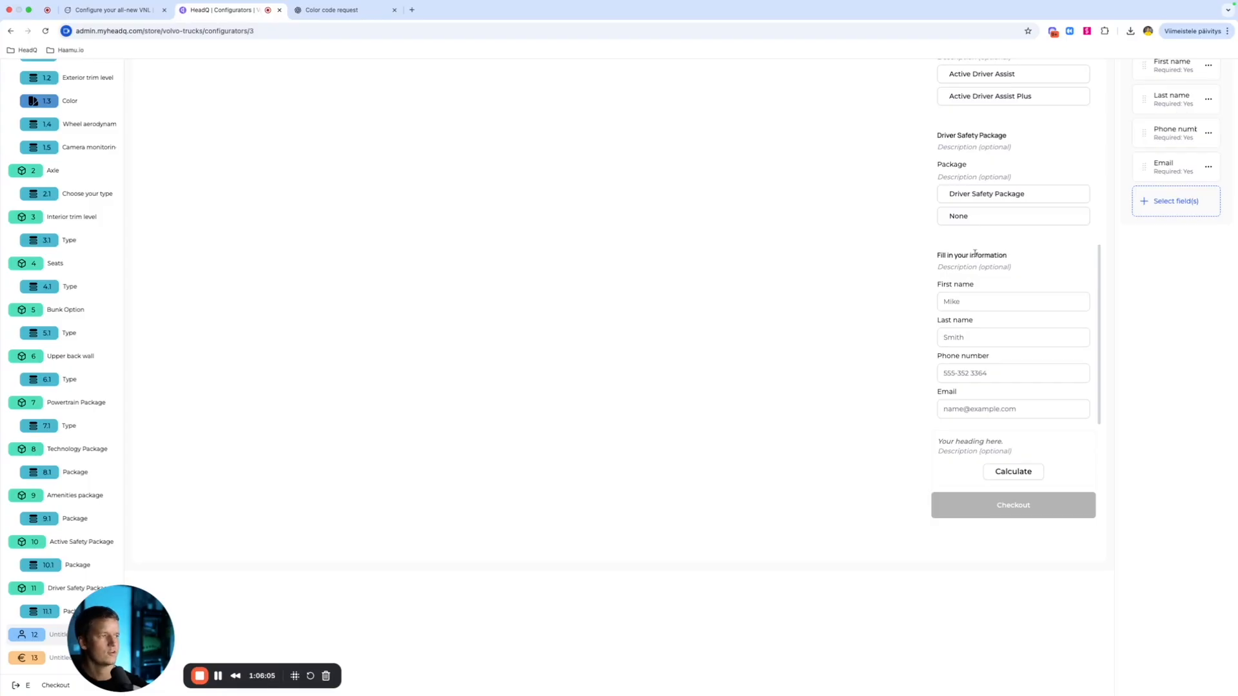
# Step: Give the pricing block the heading "Your price estimation"
pyautogui.click(990, 443)
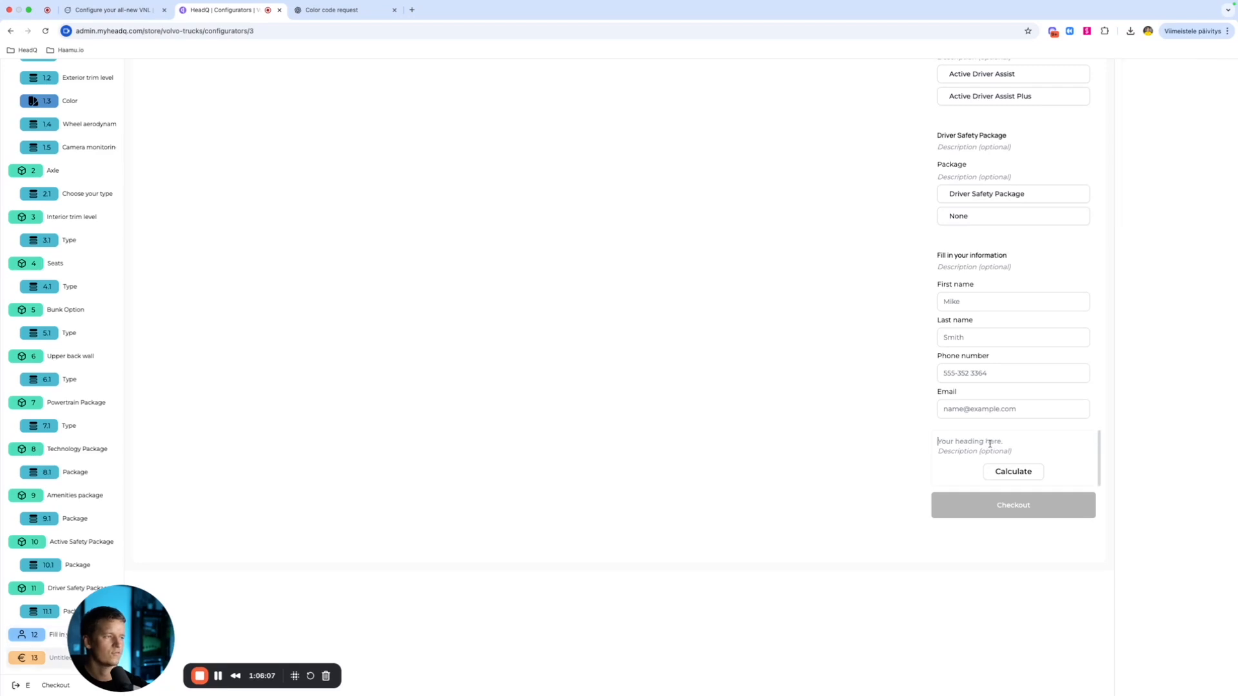
pyautogui.write('Y')
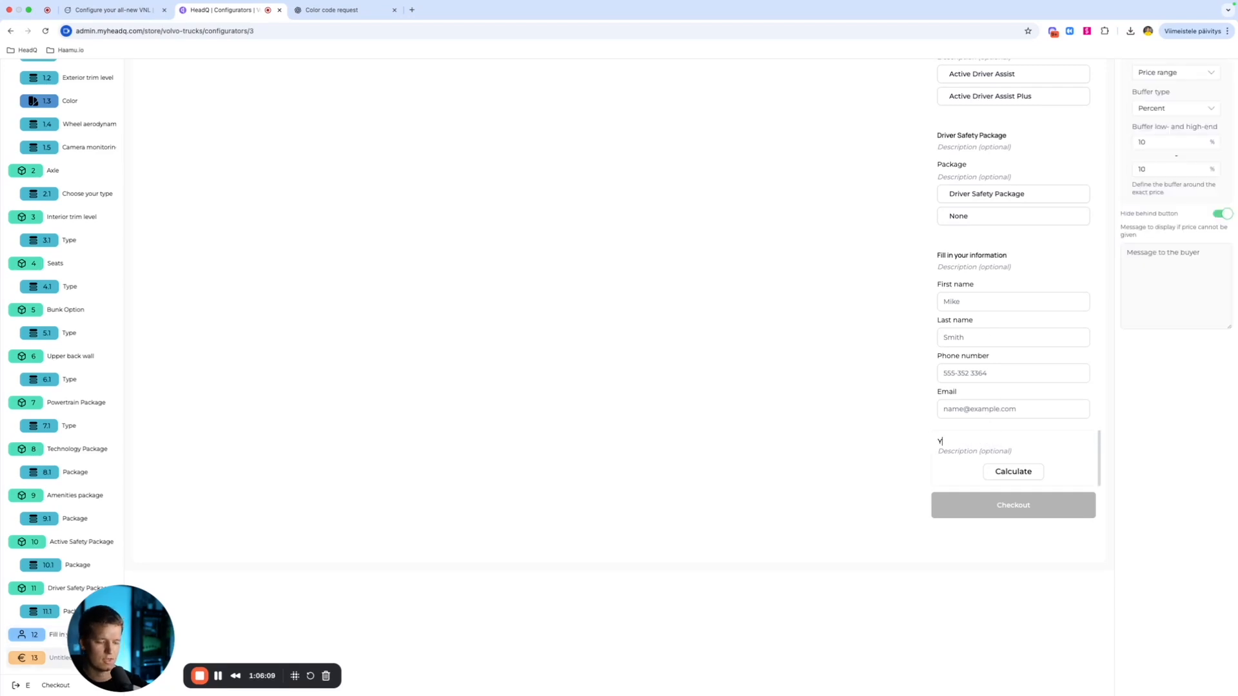
pyautogui.write('our price estimation')
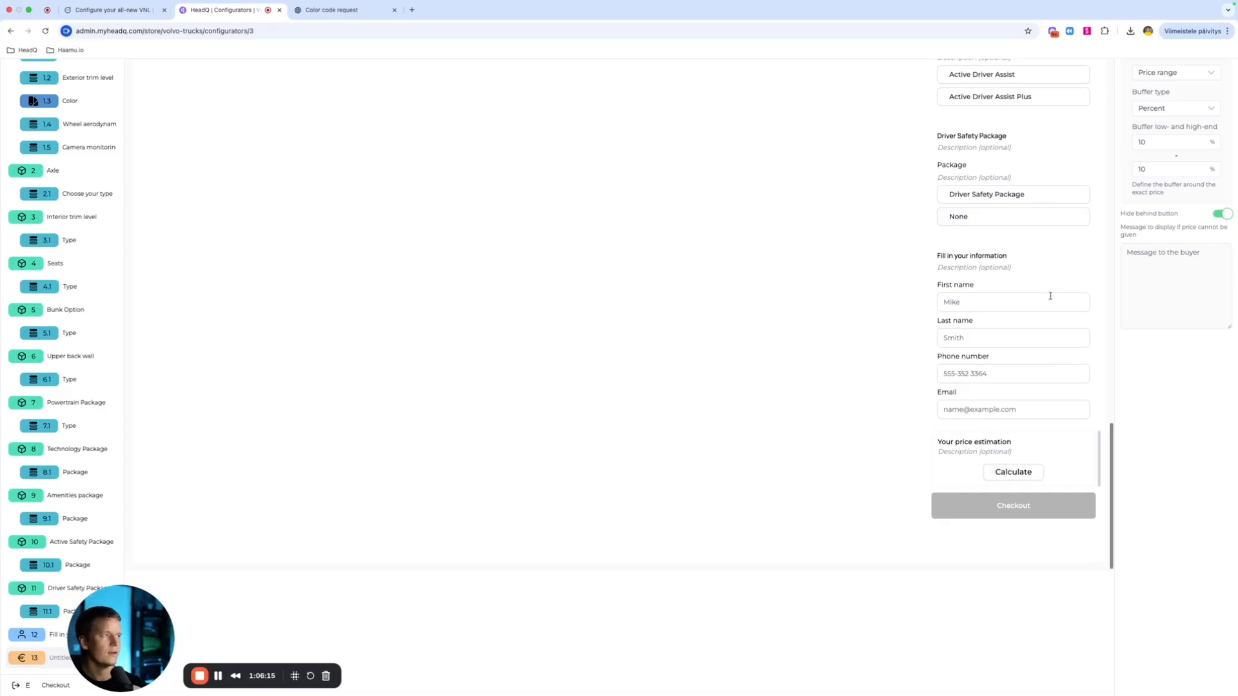
# Step: Preview the updated configurator, choose model 660 and try the dark and blue colors
pyautogui.scroll(15, 1019, 419)
pyautogui.click(1146, 102)
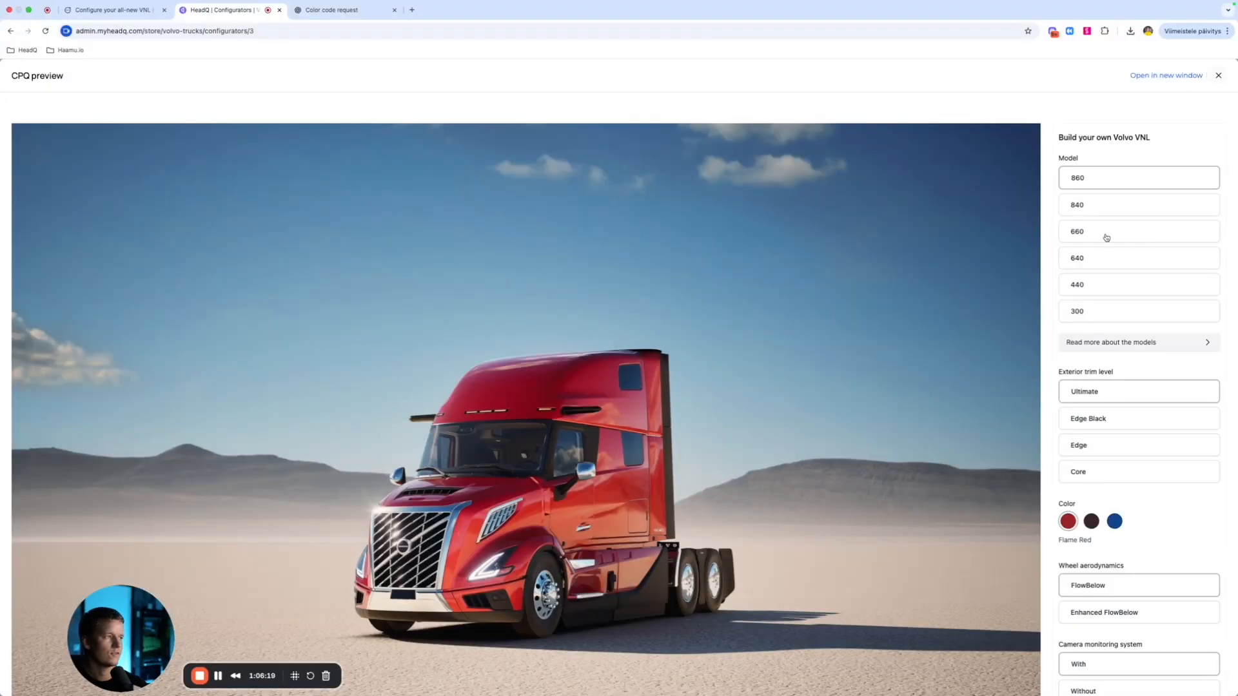
pyautogui.click(1104, 239)
pyautogui.click(1091, 522)
pyautogui.click(1116, 523)
# Step: Go through the remaining preview options, choose Amenities package 2 and check the contact form and price estimation section
pyautogui.scroll(-5, 1117, 527)
pyautogui.click(1125, 509)
pyautogui.click(1136, 405)
pyautogui.scroll(-3, 1140, 407)
pyautogui.scroll(-5, 1139, 406)
pyautogui.click(1130, 404)
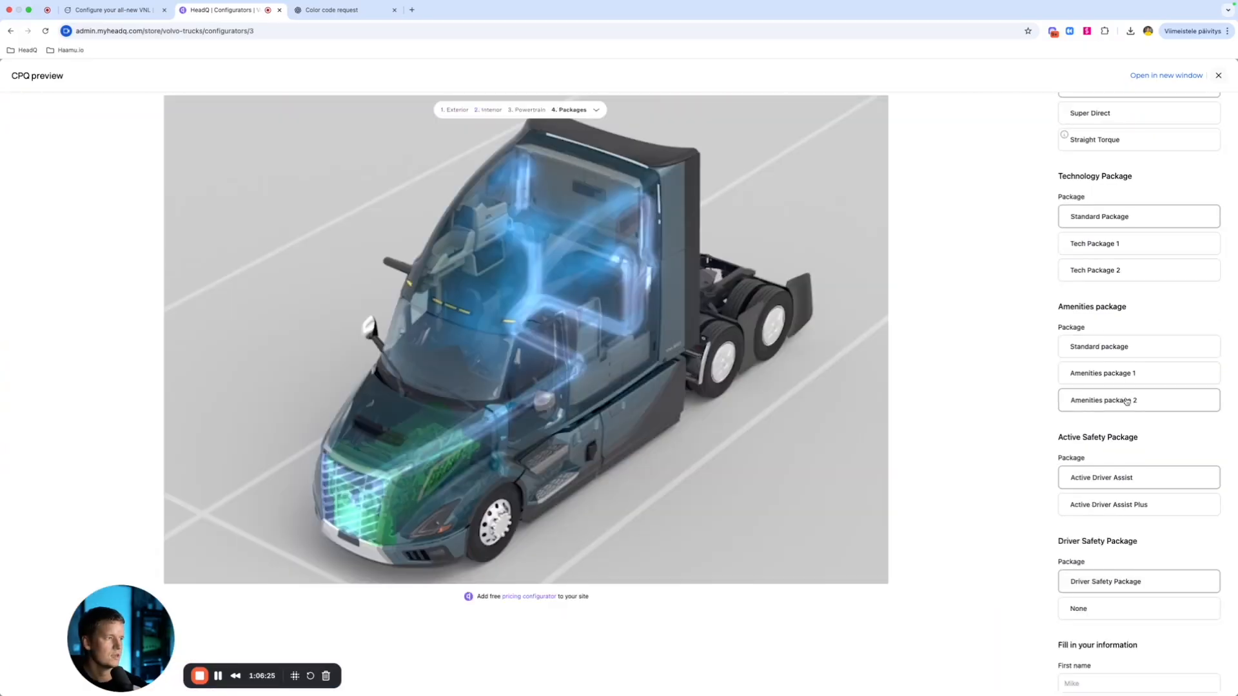
pyautogui.scroll(-4, 1130, 404)
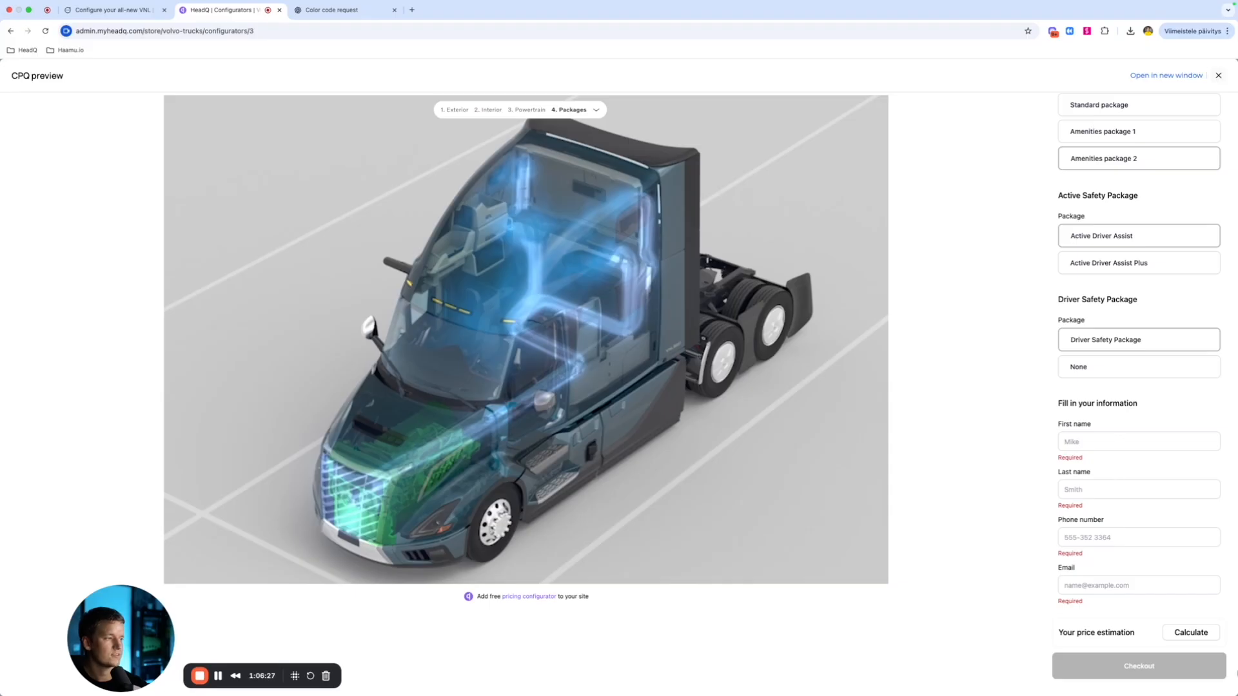